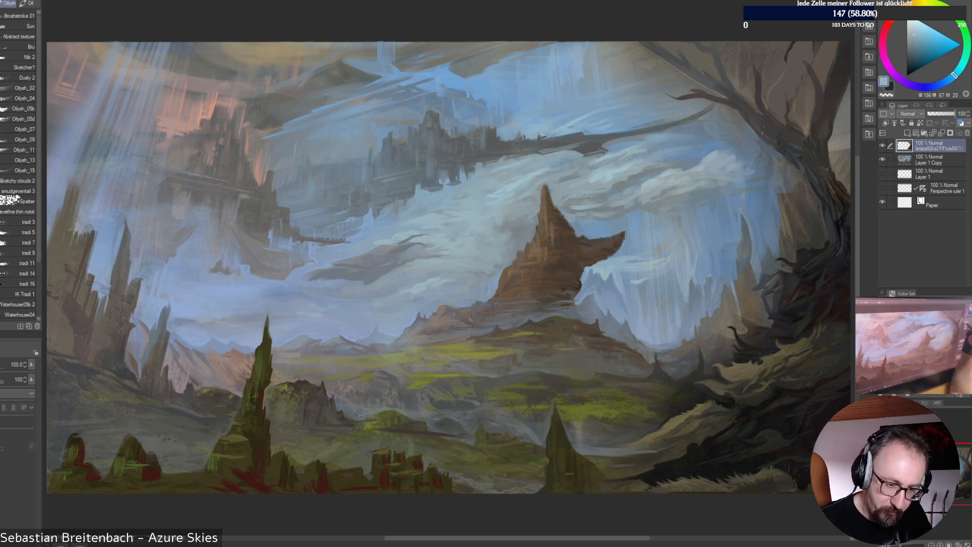
Toggle the top paint layer's visibility on and off to compare the painting with and without it
{"action": "left_click", "coordinate": [882, 145]}
{"action": "left_click", "coordinate": [882, 145]}
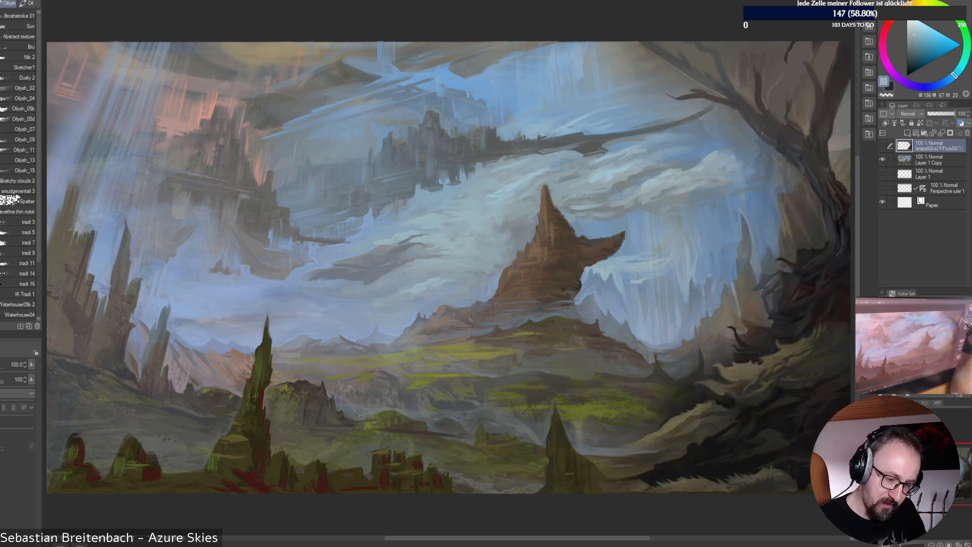
{"action": "left_click", "coordinate": [882, 145]}
{"action": "left_click", "coordinate": [882, 145]}
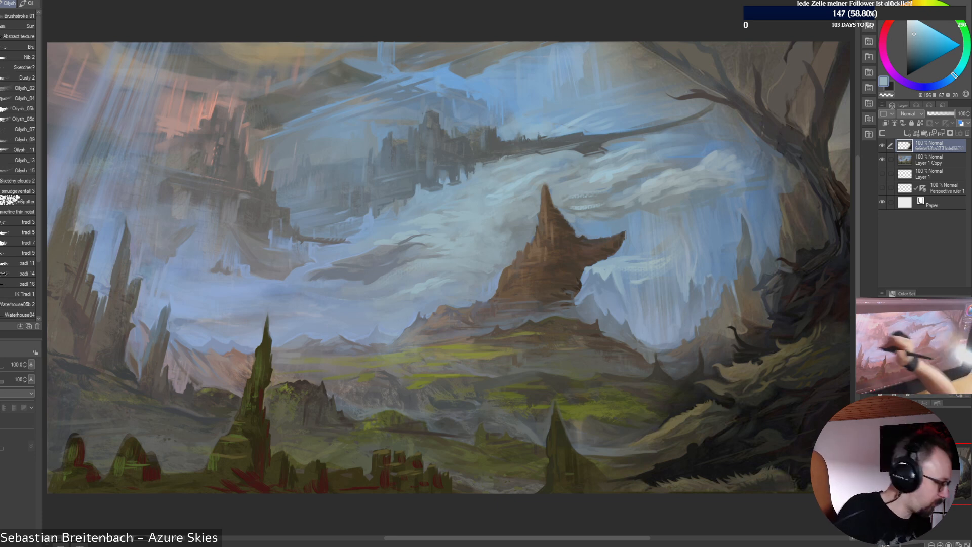
Reduce the brush size to 80 and make Layer 1 Copy the active layer
{"action": "key", "text": "b"}
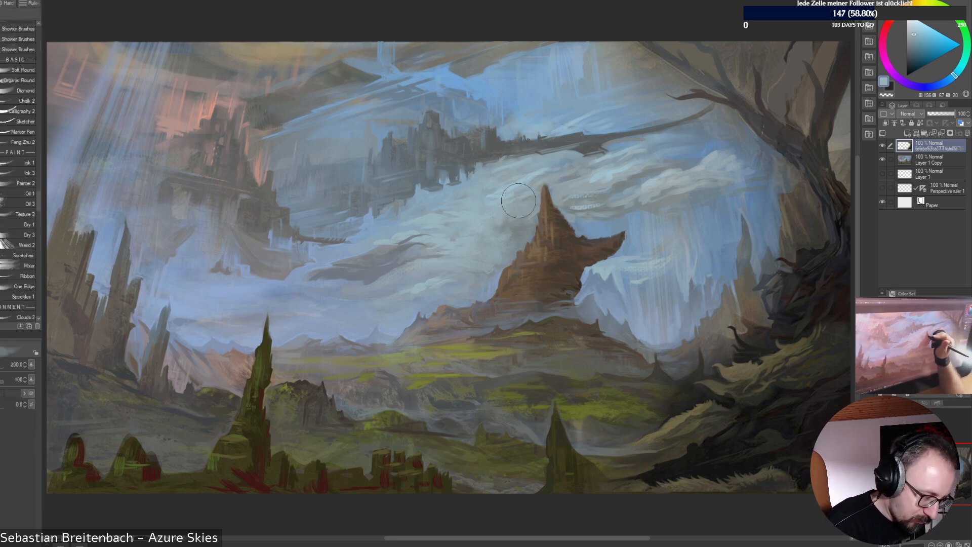
{"action": "key", "text": "bracketleft"}
{"action": "key", "text": "bracketleft"}
{"action": "key", "text": "bracketleft"}
{"action": "key", "text": "bracketleft"}
{"action": "key", "text": "bracketleft"}
{"action": "key", "text": "bracketleft"}
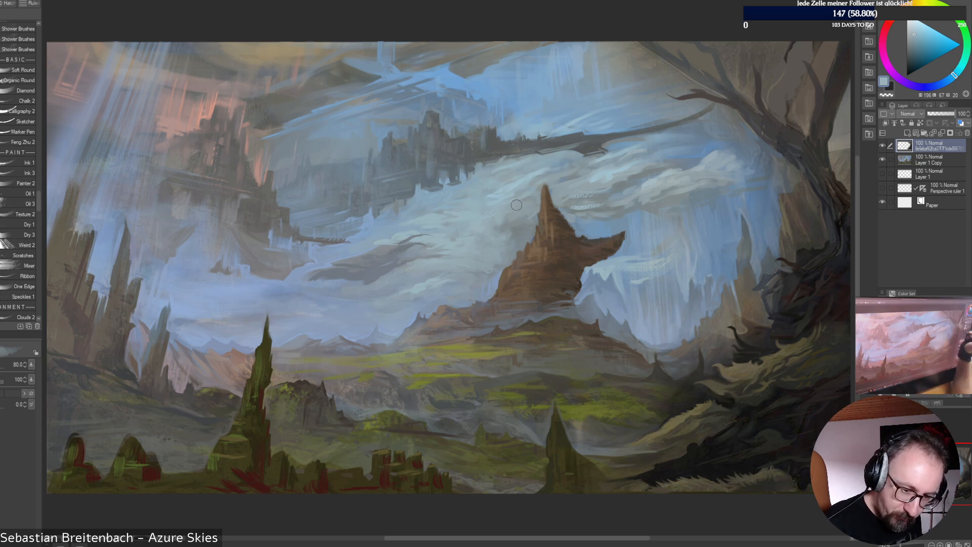
{"action": "left_click", "coordinate": [931, 160]}
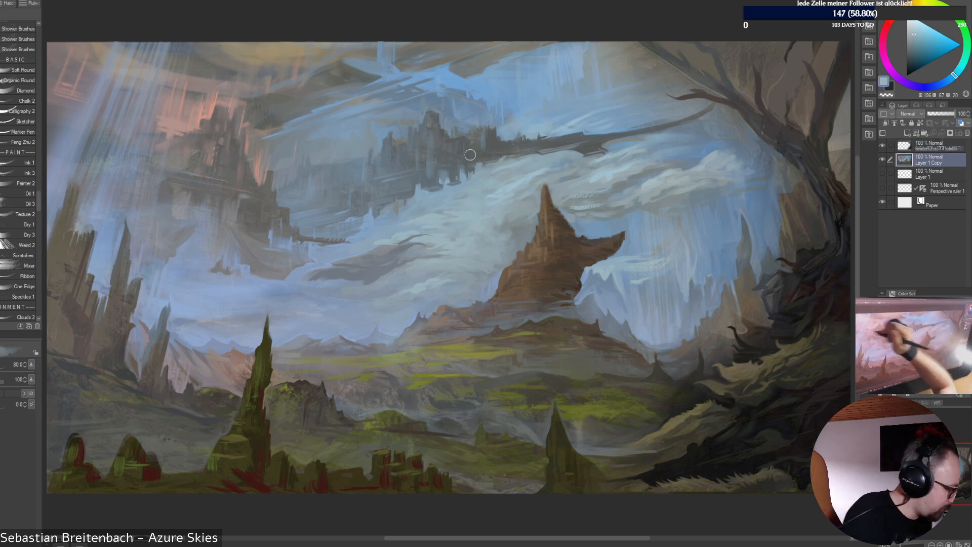
Select a jagged patch of cloud directly beneath the central floating castle, following the castle's ragged lower outline
{"action": "key", "text": "m"}
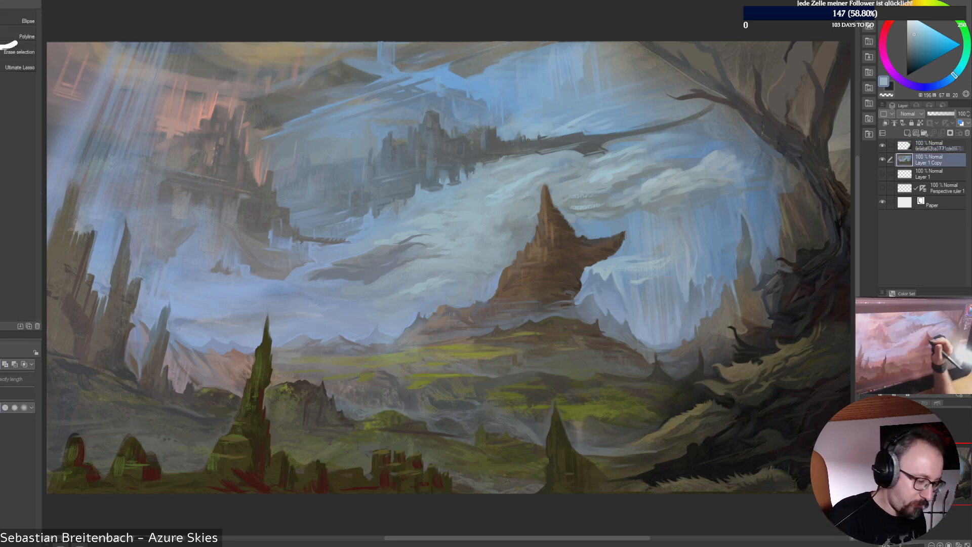
{"action": "left_click_drag", "start_coordinate": [462, 167], "coordinate": [441, 182]}
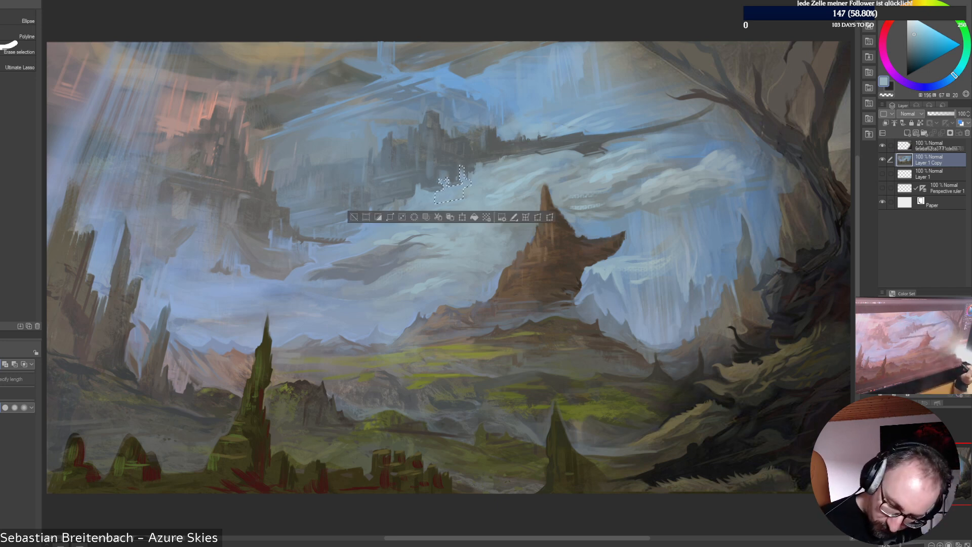
{"action": "key", "text": "ctrl+alt+0"}
{"action": "left_click_drag", "start_coordinate": [487, 76], "coordinate": [434, 429]}
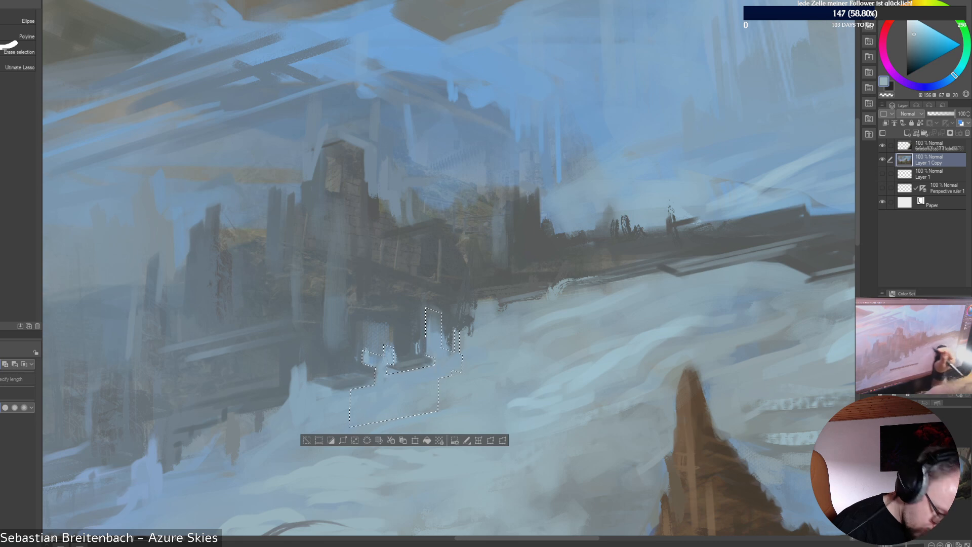
Show the perspective ruler and extend the selection with perspective-aligned shapes along the castle's lower edge up to the start of the bridge
{"action": "left_click", "coordinate": [882, 188]}
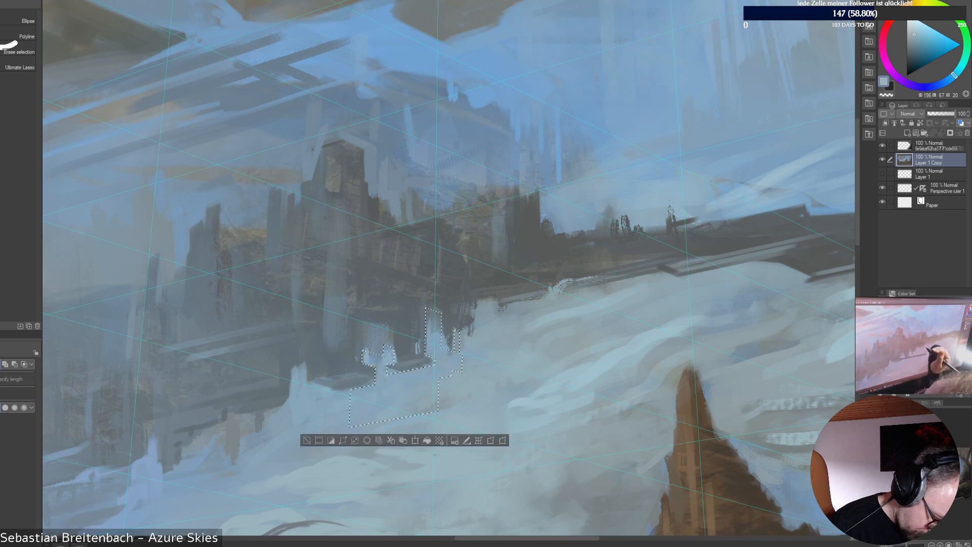
{"action": "left_click_drag", "start_coordinate": [454, 329], "coordinate": [474, 357]}
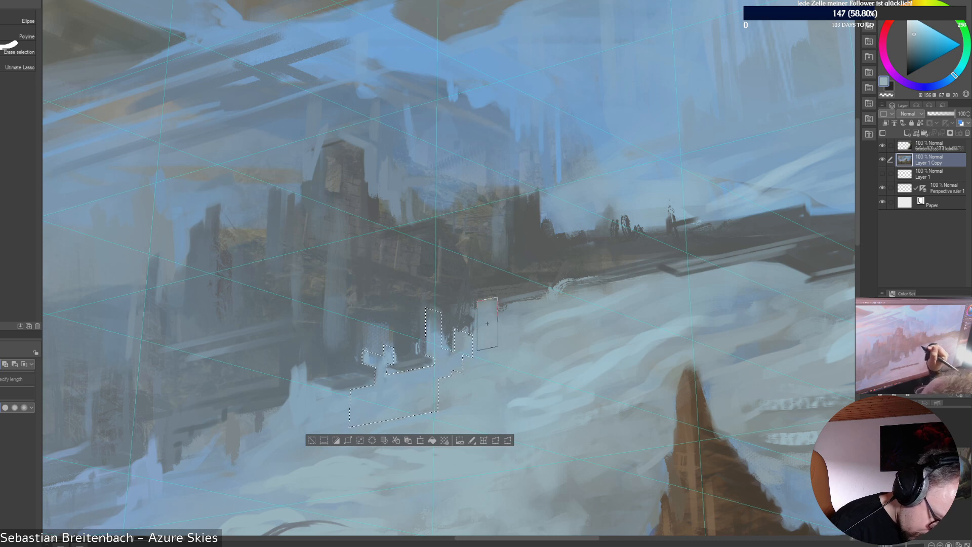
{"action": "left_click_drag", "start_coordinate": [477, 298], "coordinate": [498, 349]}
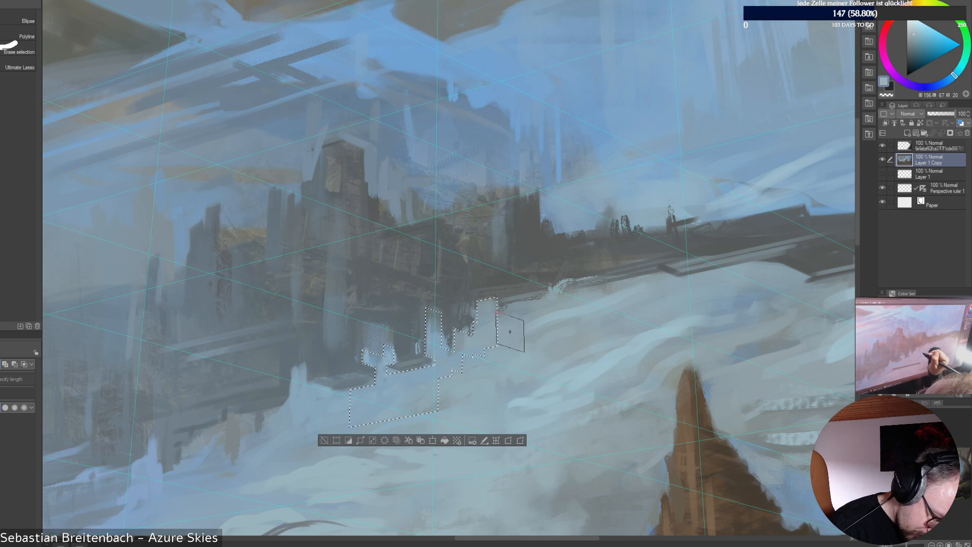
{"action": "left_click_drag", "start_coordinate": [509, 331], "coordinate": [523, 350]}
{"action": "left_click_drag", "start_coordinate": [509, 304], "coordinate": [555, 346]}
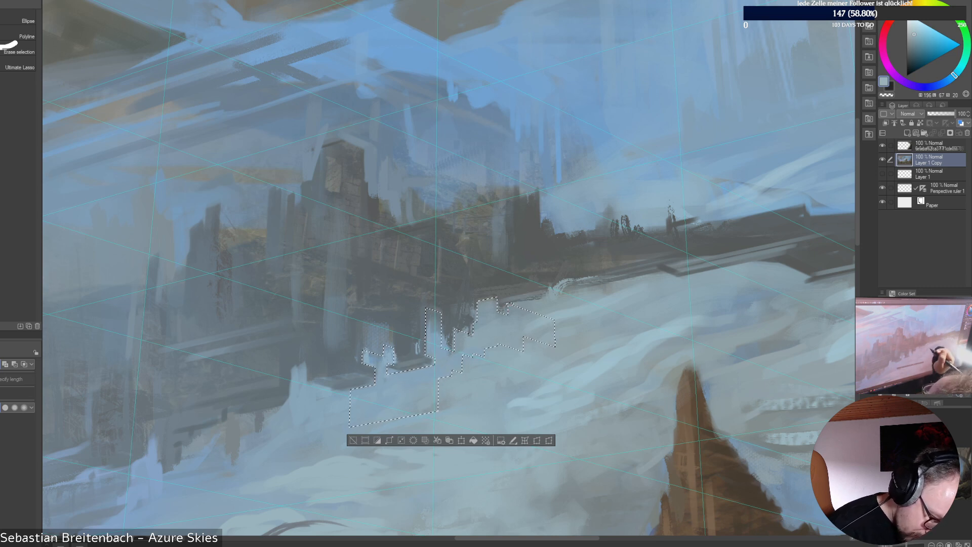
Add large perspective-aligned areas to the selection, covering the clouds beneath the long bridge and back under the castle
{"action": "left_click_drag", "start_coordinate": [662, 271], "coordinate": [509, 350]}
{"action": "left_click_drag", "start_coordinate": [663, 272], "coordinate": [704, 336]}
{"action": "left_click_drag", "start_coordinate": [754, 262], "coordinate": [526, 407]}
{"action": "left_click_drag", "start_coordinate": [456, 440], "coordinate": [452, 444]}
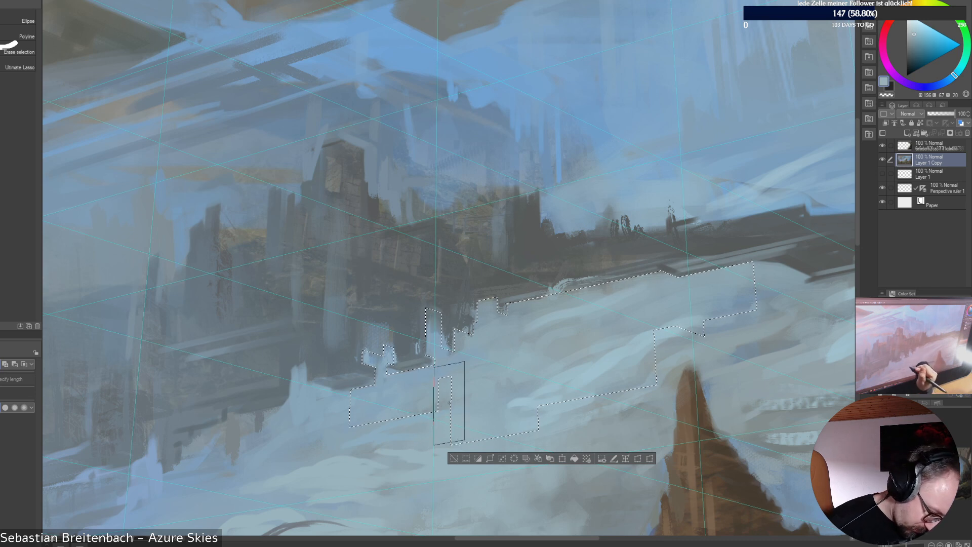
Extend the selection along the castle's lower-left outline and fill in the gap across the clouds below it
{"action": "left_click_drag", "start_coordinate": [309, 384], "coordinate": [324, 396]}
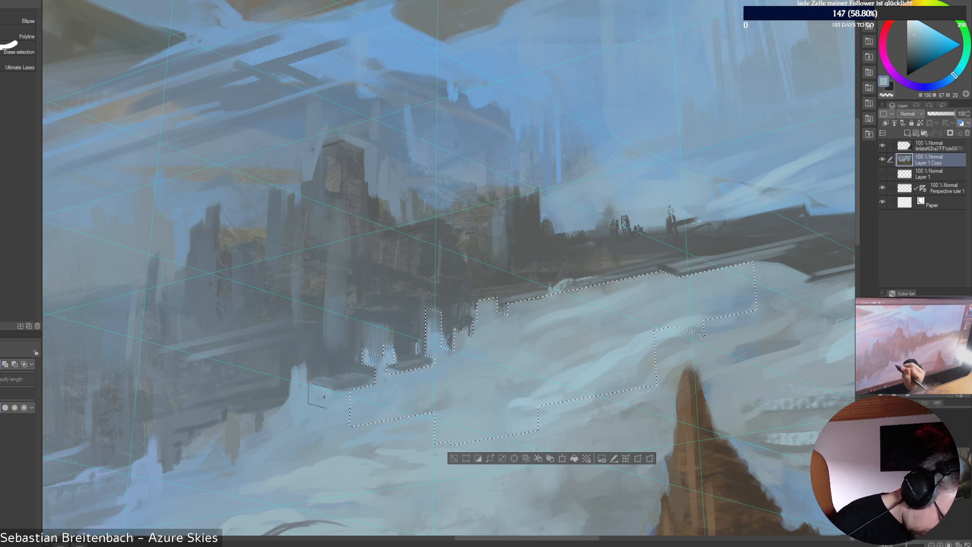
{"action": "left_click_drag", "start_coordinate": [343, 442], "coordinate": [352, 443]}
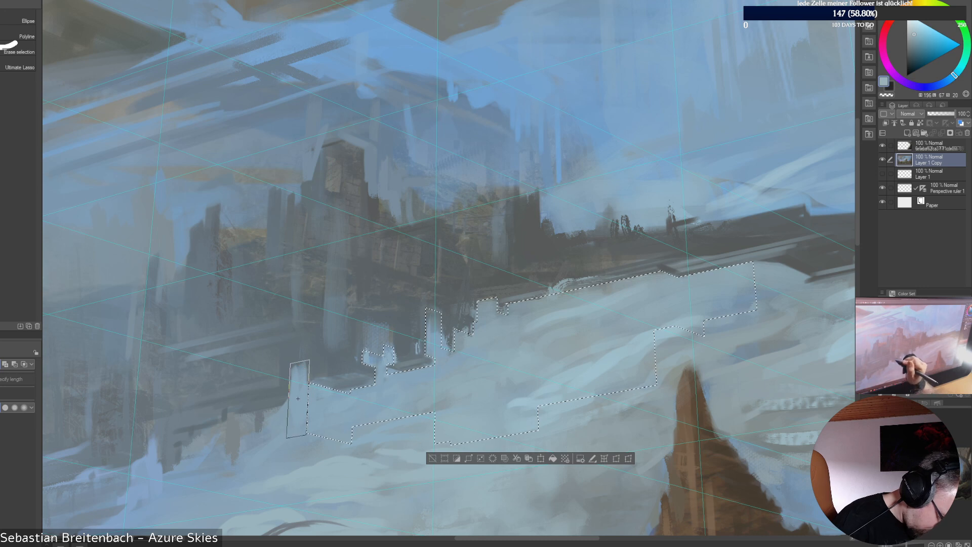
{"action": "left_click_drag", "start_coordinate": [306, 433], "coordinate": [306, 435]}
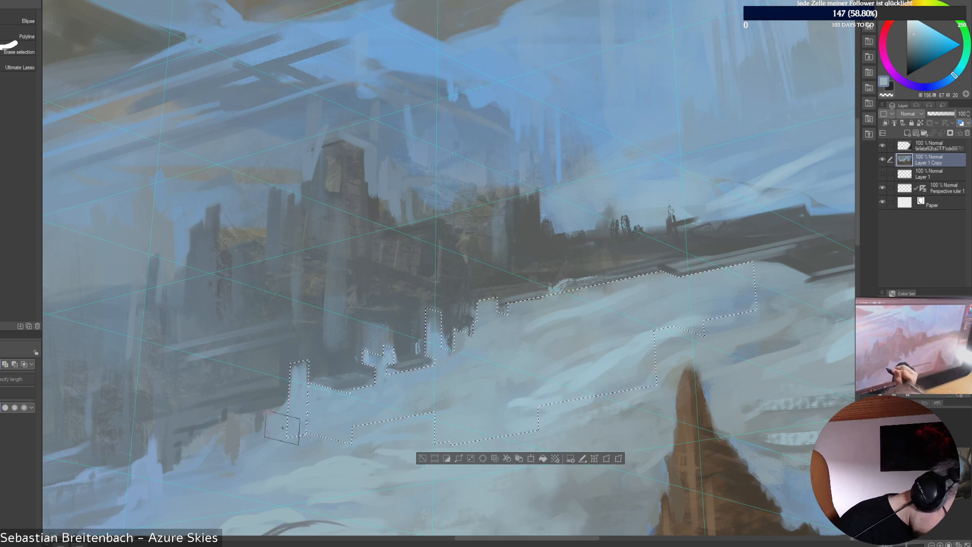
{"action": "left_click_drag", "start_coordinate": [299, 445], "coordinate": [504, 461]}
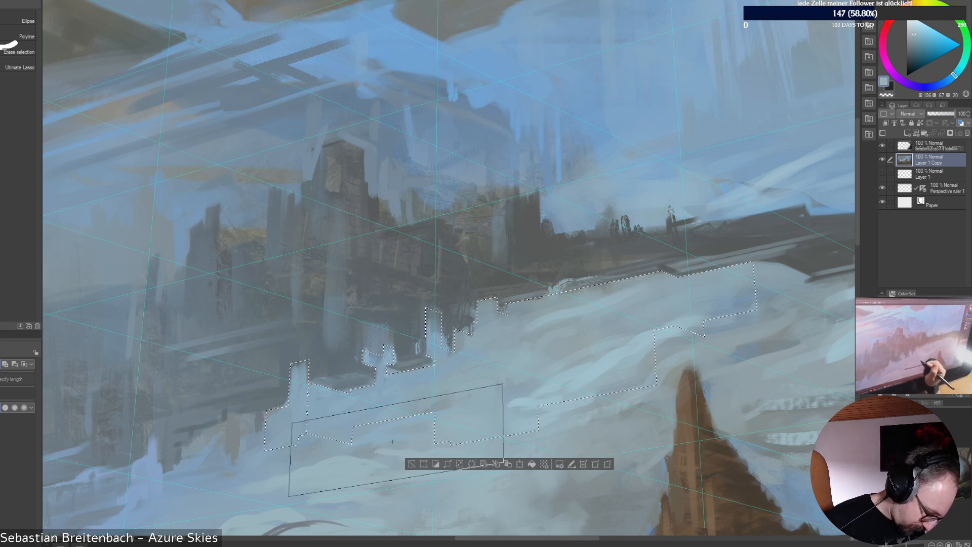
{"action": "left_click", "coordinate": [392, 442]}
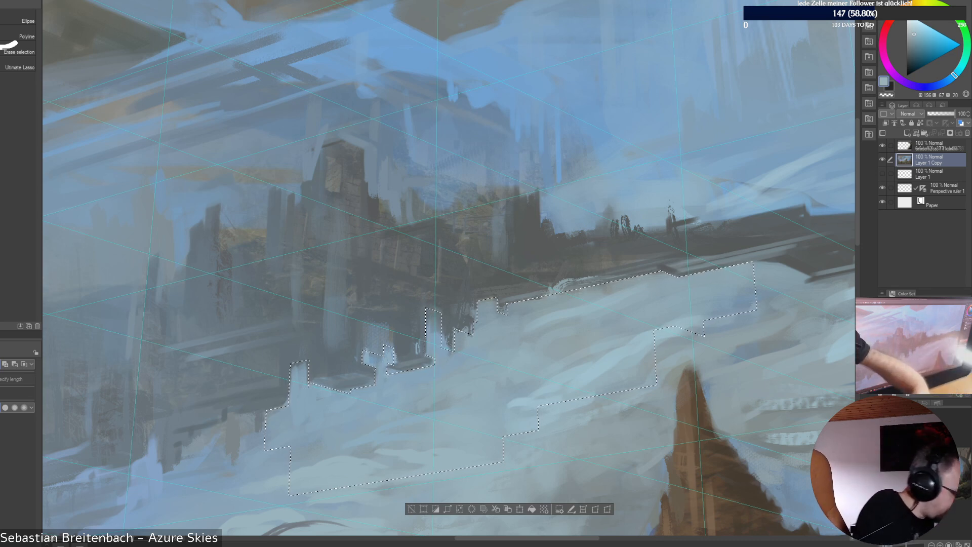
Paint pale blue cloud strokes below the castle with the Painter 2 brush at size 50, and hide the perspective ruler
{"action": "key", "text": "b"}
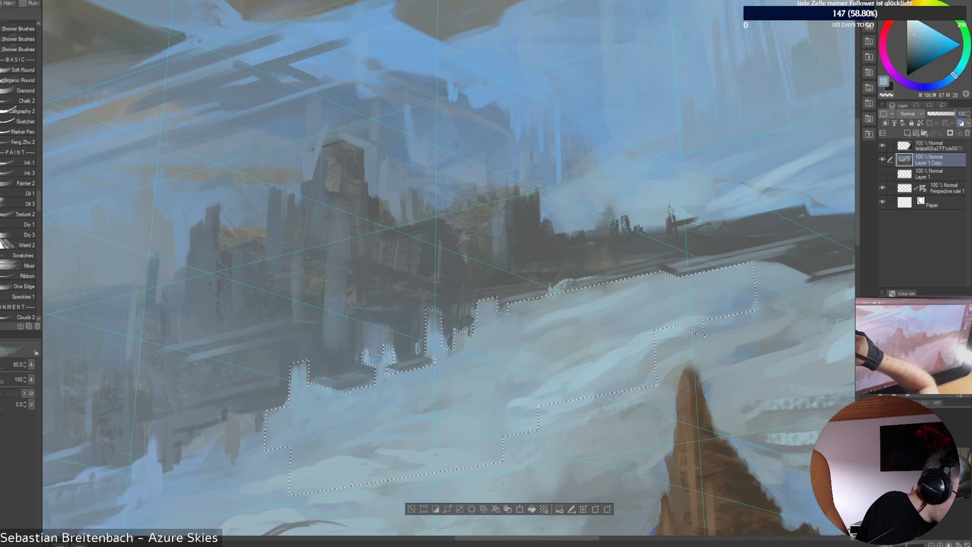
{"action": "left_click", "coordinate": [18, 182]}
{"action": "left_click", "coordinate": [466, 390], "text": "alt"}
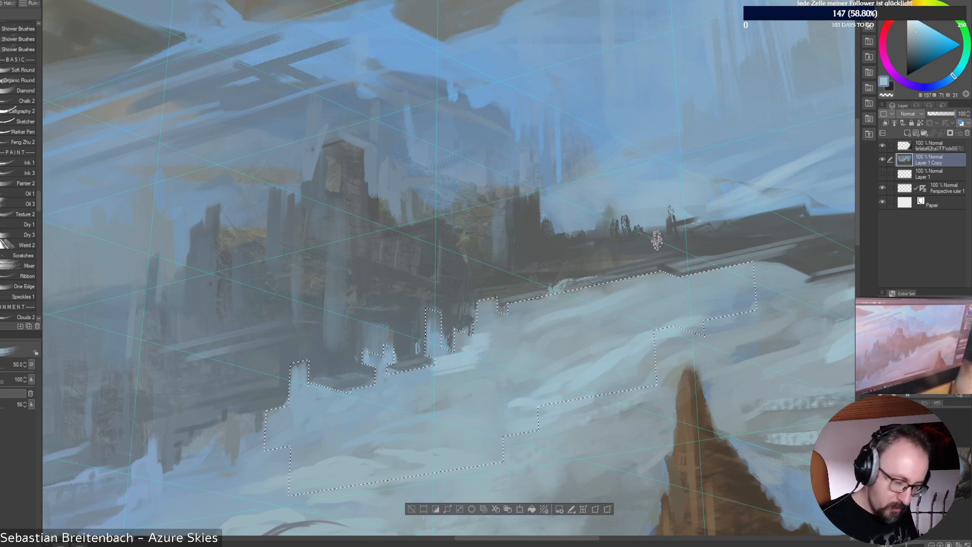
{"action": "left_click_drag", "start_coordinate": [859, 344], "coordinate": [863, 344]}
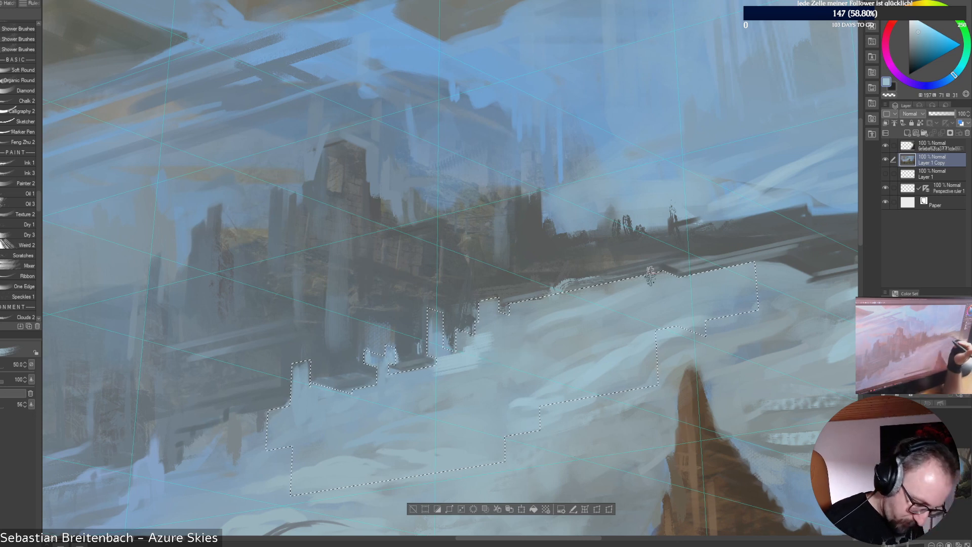
{"action": "left_click", "coordinate": [886, 188]}
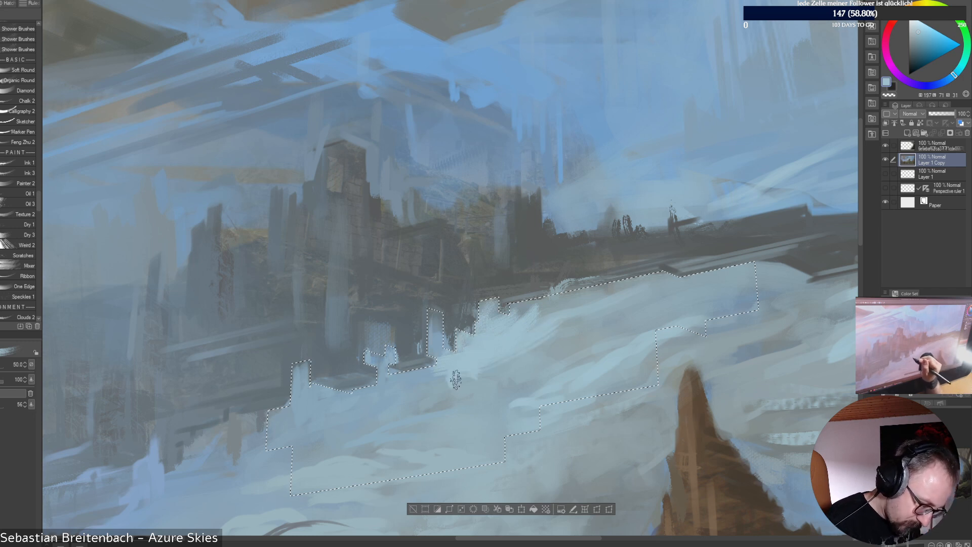
Paint light cloud strokes inside the selection along the underside of the bridge, using sampled cloud colours and brush size 40
{"action": "mouse_move", "coordinate": [456, 379]}
{"action": "left_mouse_down"}
{"action": "mouse_move", "coordinate": [577, 328]}
{"action": "mouse_move", "coordinate": [536, 335]}
{"action": "mouse_move", "coordinate": [601, 313]}
{"action": "left_mouse_up"}
{"action": "key", "text": "bracketleft"}
{"action": "left_click_drag", "start_coordinate": [519, 329], "coordinate": [575, 308]}
{"action": "left_click", "coordinate": [550, 308], "text": "alt"}
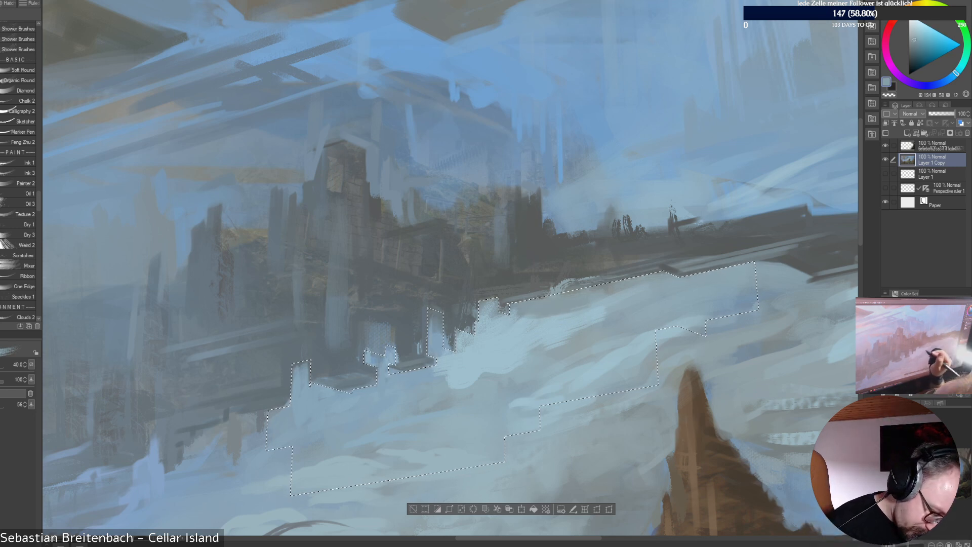
{"action": "left_click", "coordinate": [511, 324], "text": "alt"}
{"action": "left_click_drag", "start_coordinate": [527, 309], "coordinate": [647, 278]}
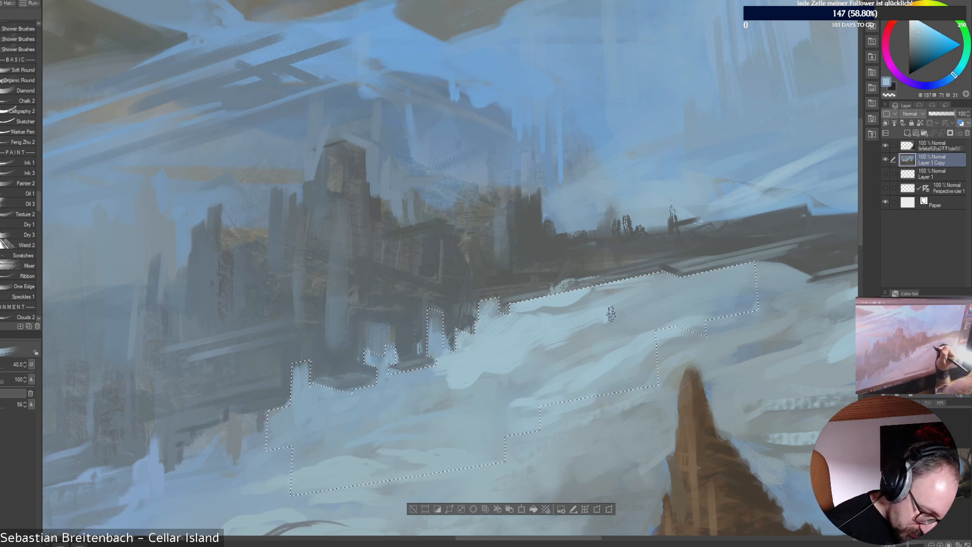
Refine the clouds beneath the bridge with thinner strokes at brush size 17.5, using sampled cloud blues
{"action": "left_click", "coordinate": [529, 386], "text": "alt"}
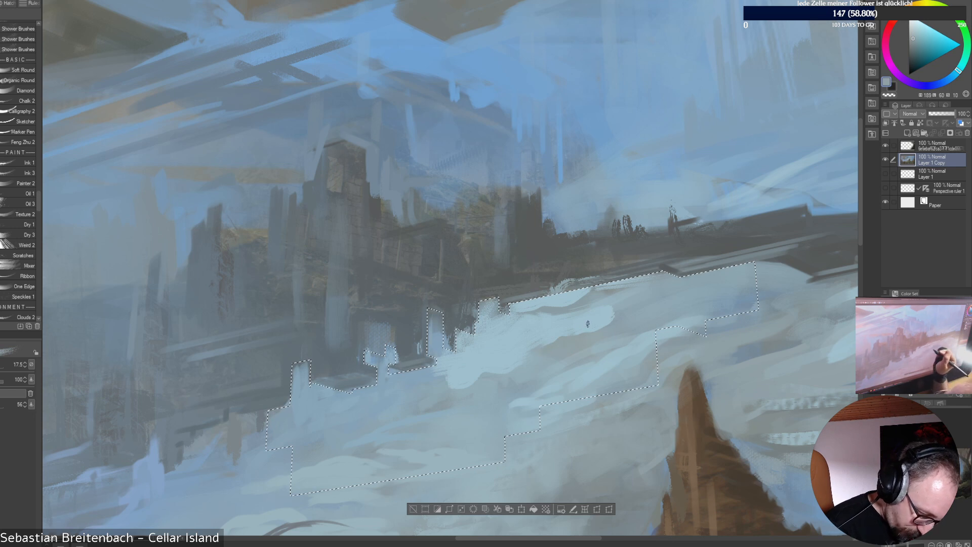
{"action": "left_click", "coordinate": [587, 324], "text": "alt"}
{"action": "mouse_move", "coordinate": [541, 340]}
{"action": "left_mouse_down"}
{"action": "mouse_move", "coordinate": [591, 327]}
{"action": "mouse_move", "coordinate": [633, 290]}
{"action": "mouse_move", "coordinate": [610, 310]}
{"action": "mouse_move", "coordinate": [655, 292]}
{"action": "left_mouse_up"}
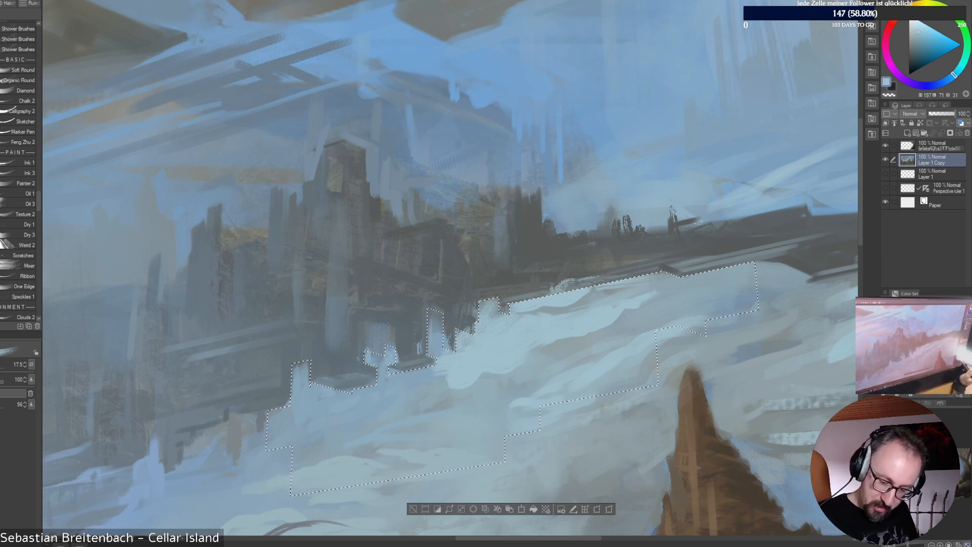
Paint brighter cloud strokes under the castle at brush size 45 with sampled blues, checking them against the perspective ruler
{"action": "key", "text": "ctrl+0"}
{"action": "key", "text": "bracketright"}
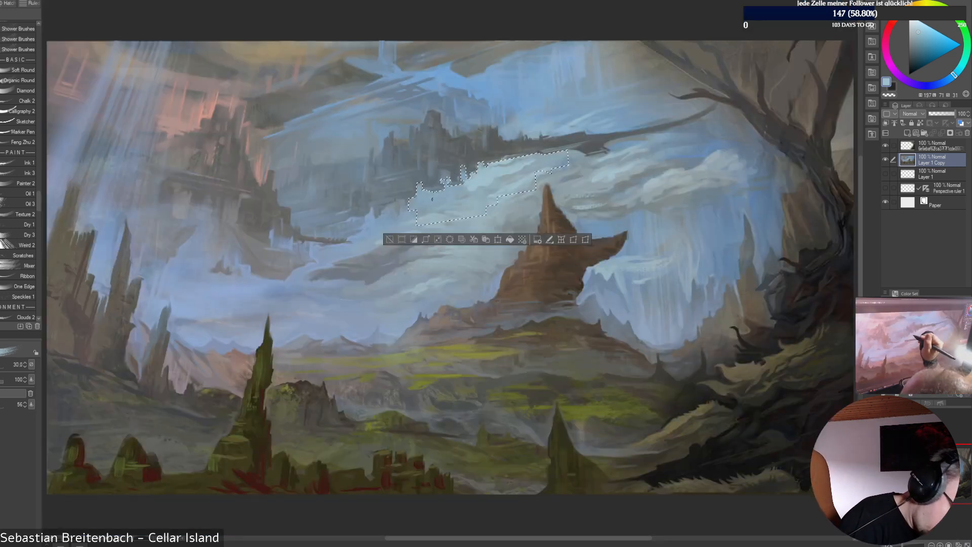
{"action": "key", "text": "bracketright"}
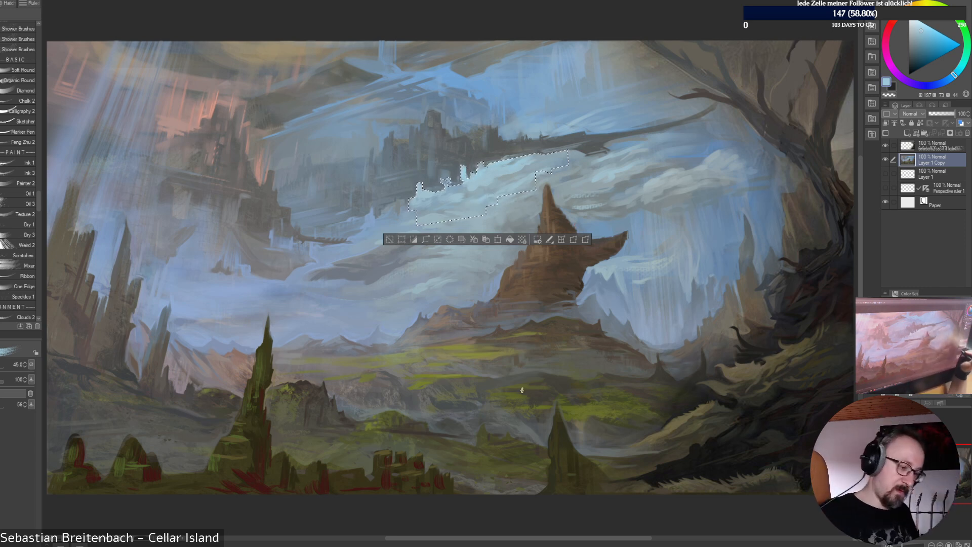
{"action": "left_click", "coordinate": [468, 201], "text": "alt"}
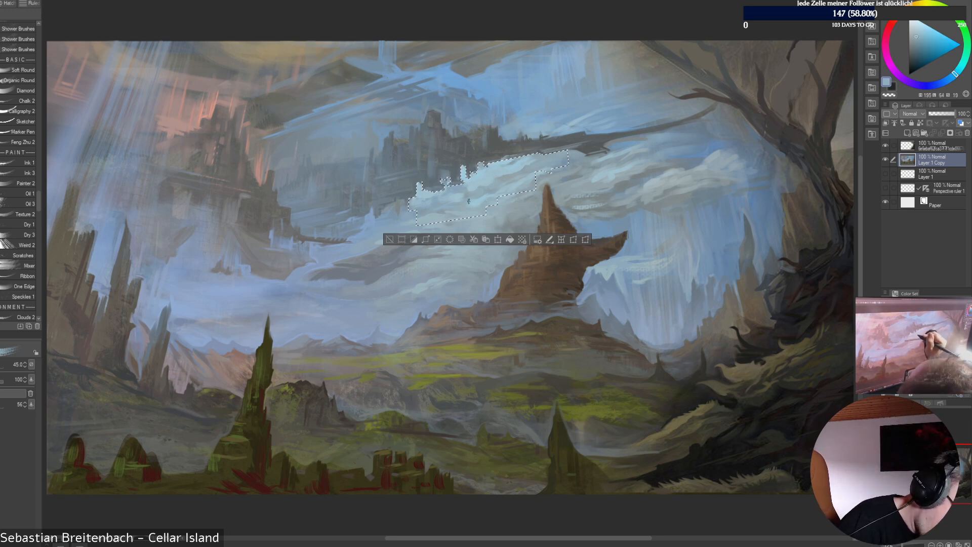
{"action": "left_click", "coordinate": [463, 209], "text": "alt"}
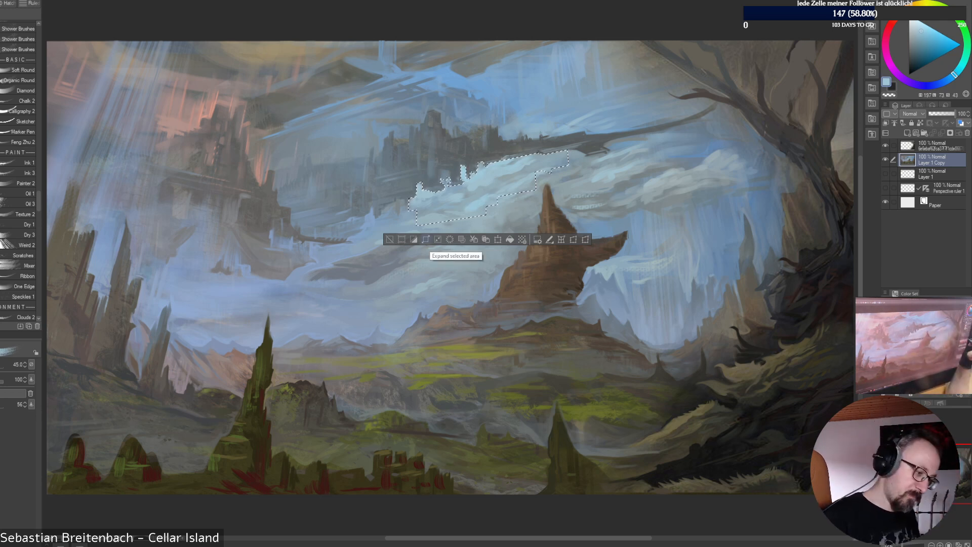
{"action": "left_click", "coordinate": [886, 188]}
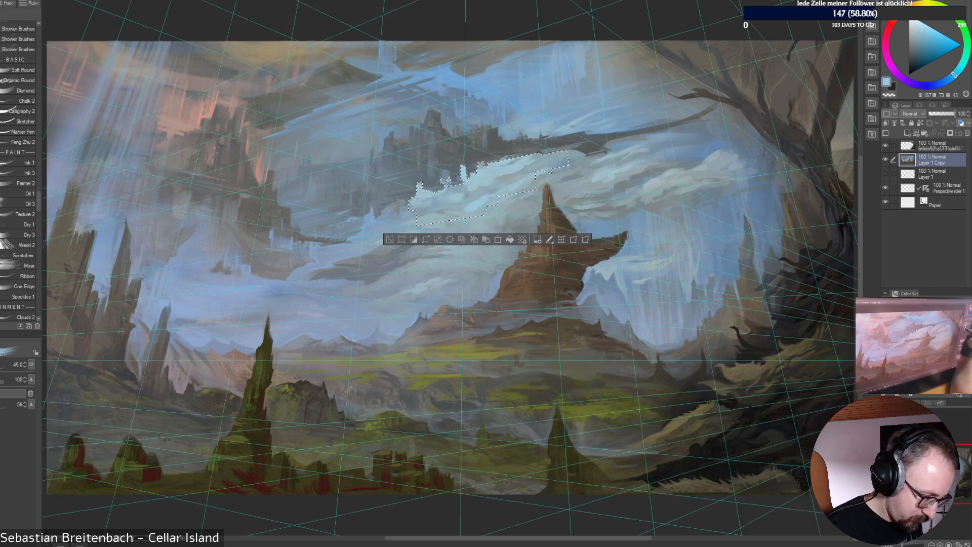
{"action": "left_click", "coordinate": [885, 188]}
{"action": "left_click", "coordinate": [508, 169], "text": "alt"}
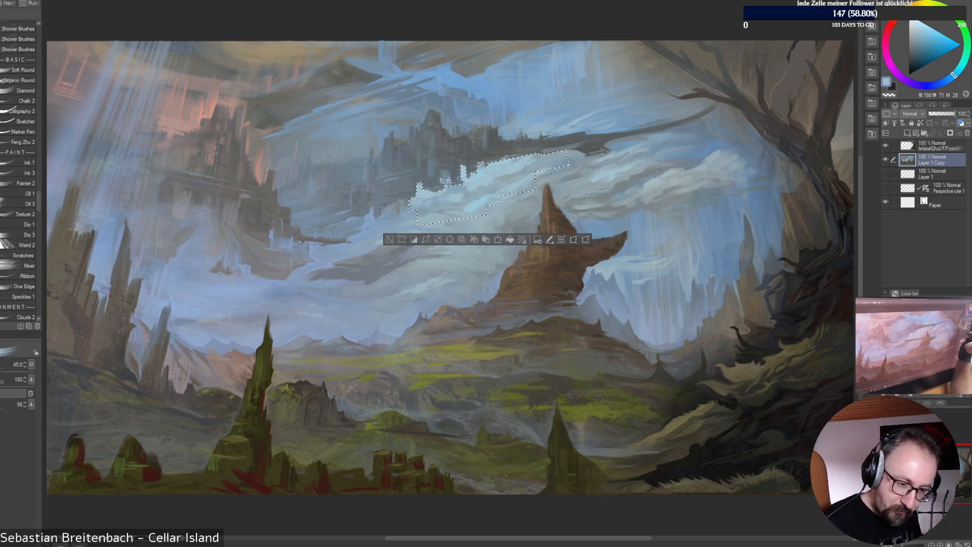
Clear the cloud selection and switch back to the textured brush set at size 100
{"action": "key", "text": "m"}
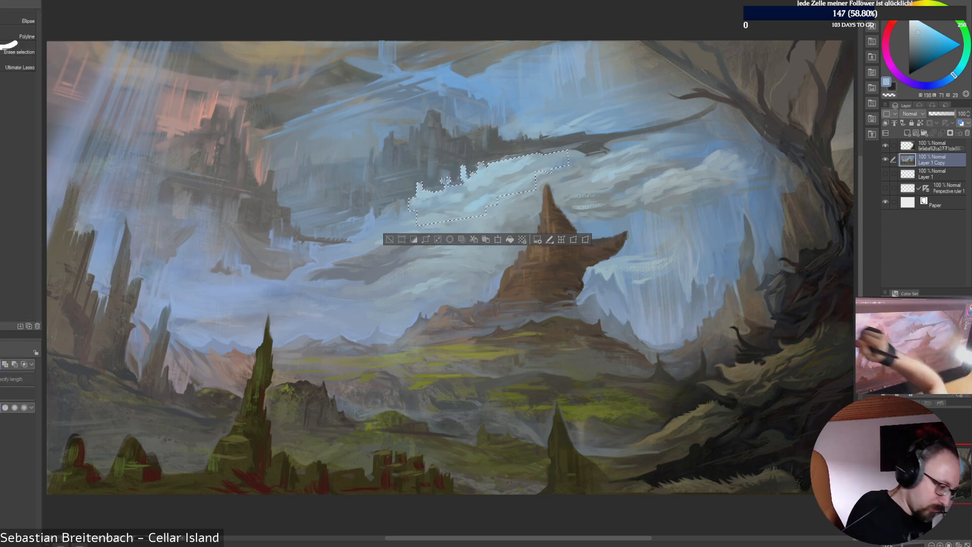
{"action": "key", "text": "ctrl+d"}
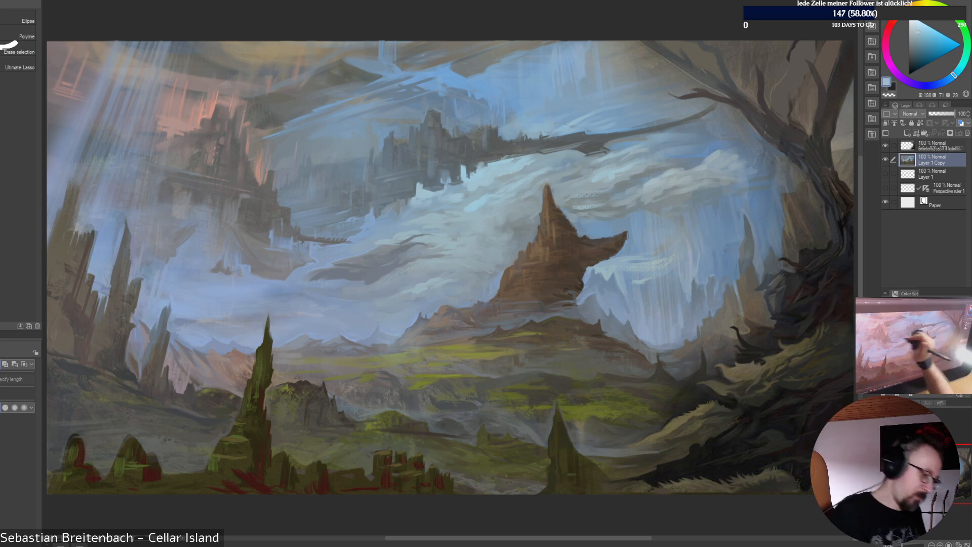
{"action": "key", "text": "b"}
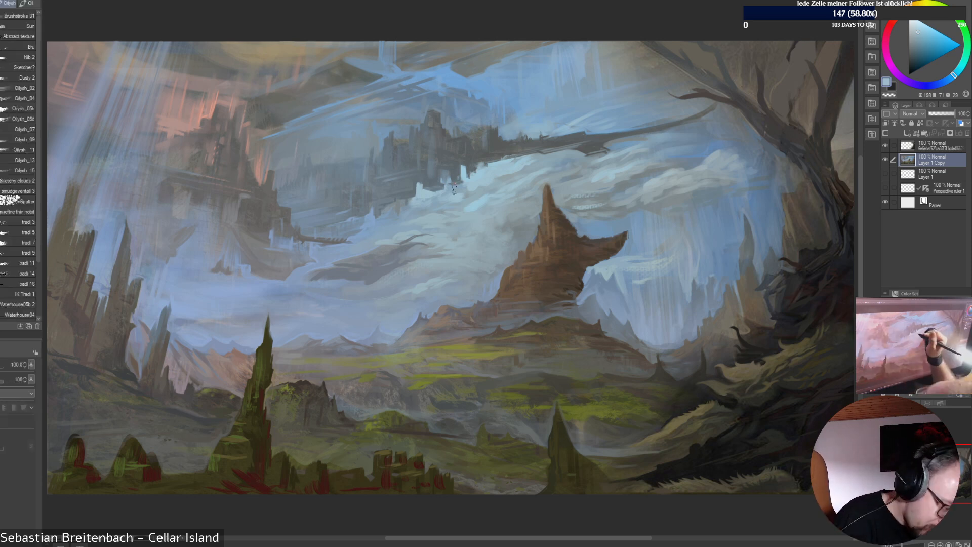
Paint soft cloud strokes beneath the bridge and castle with brush size reduced to 20, using sampled cloud blues
{"action": "key", "text": "bracketleft"}
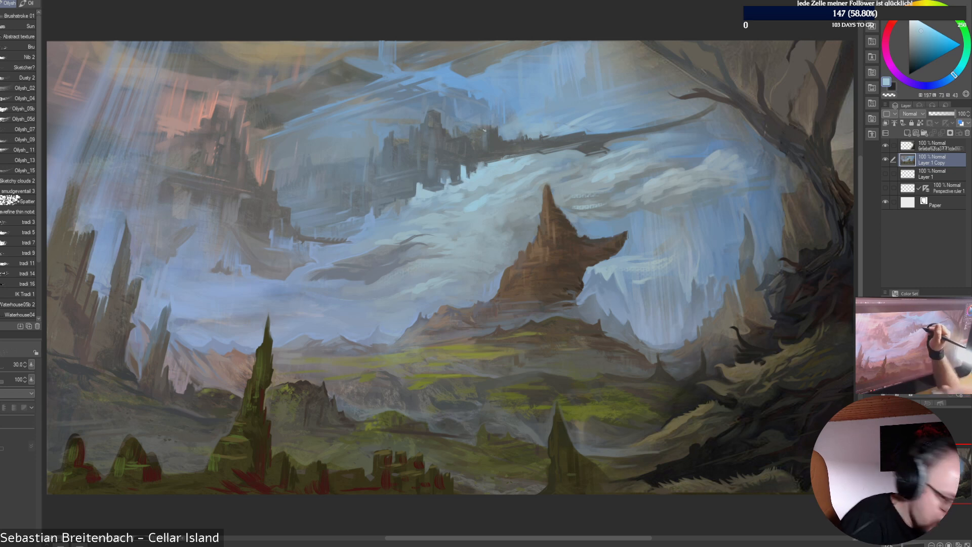
{"action": "key", "text": "["}
{"action": "key", "text": "["}
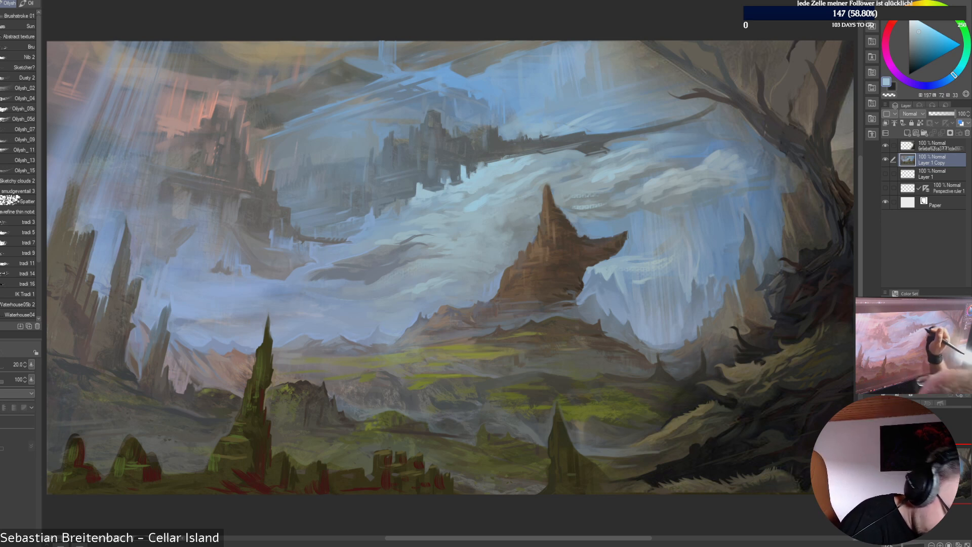
{"action": "left_click", "coordinate": [469, 191], "text": "alt"}
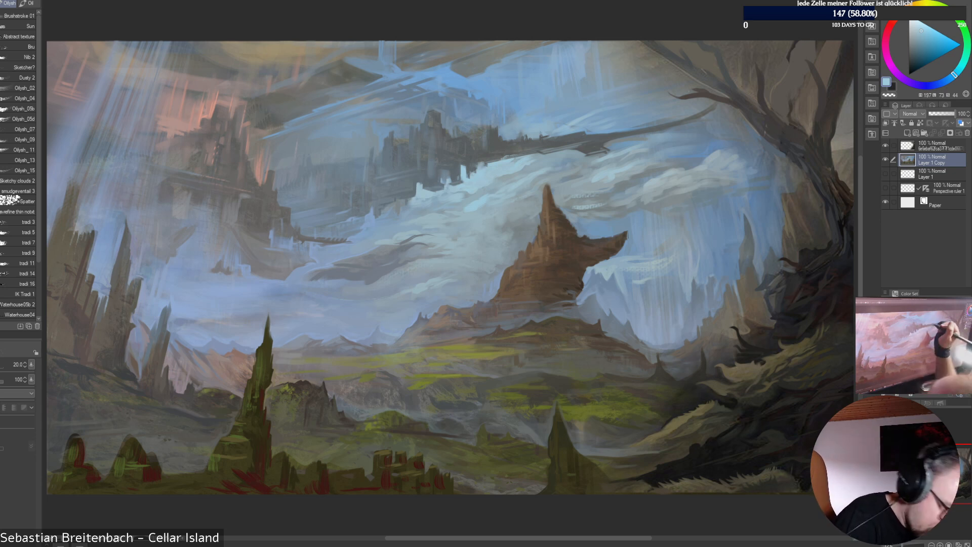
{"action": "left_click", "coordinate": [479, 191], "text": "alt"}
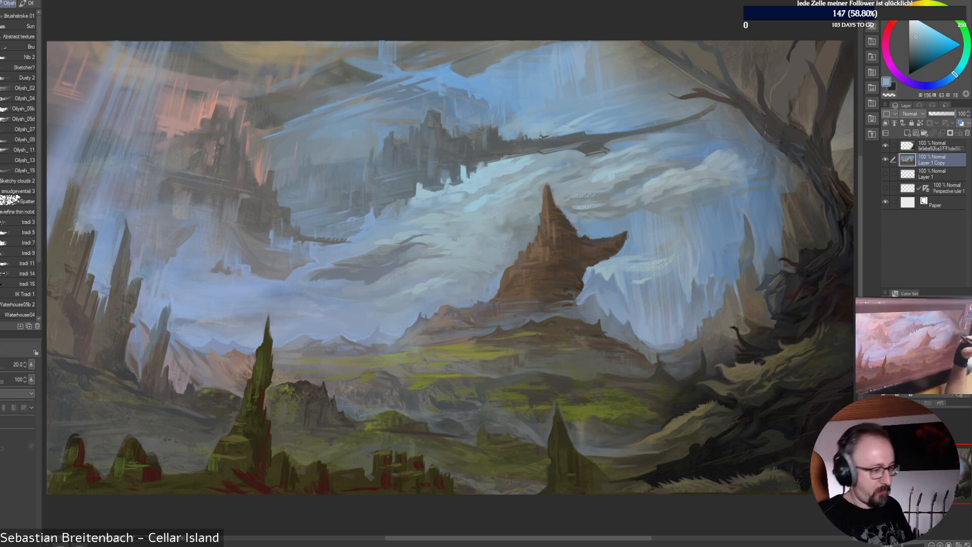
{"action": "left_click", "coordinate": [507, 173], "text": "alt"}
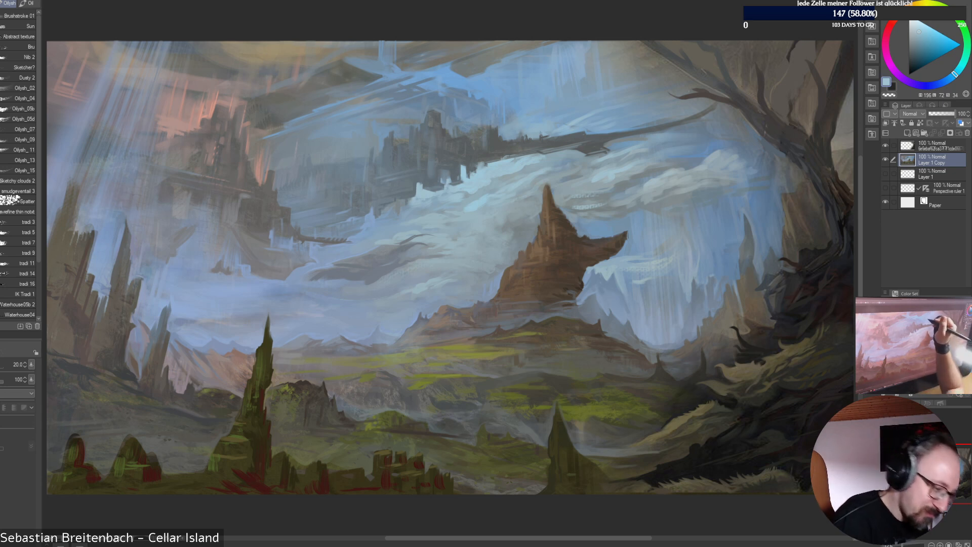
Sample the sky blue above the bridge, lighten it and paint bright cloud highlights beneath the bridge at brush size 40
{"action": "left_click", "coordinate": [543, 114], "text": "alt"}
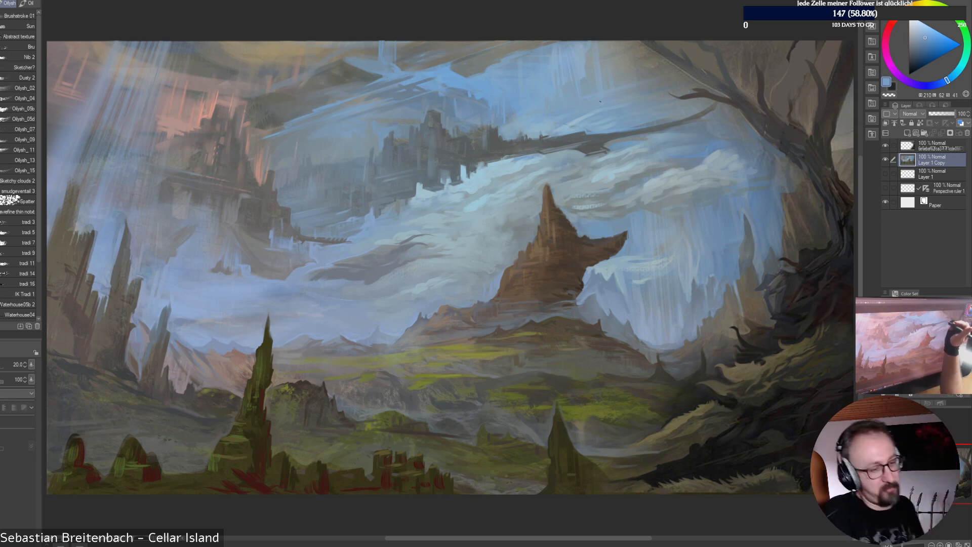
{"action": "left_click", "coordinate": [922, 27]}
{"action": "left_click", "coordinate": [923, 29]}
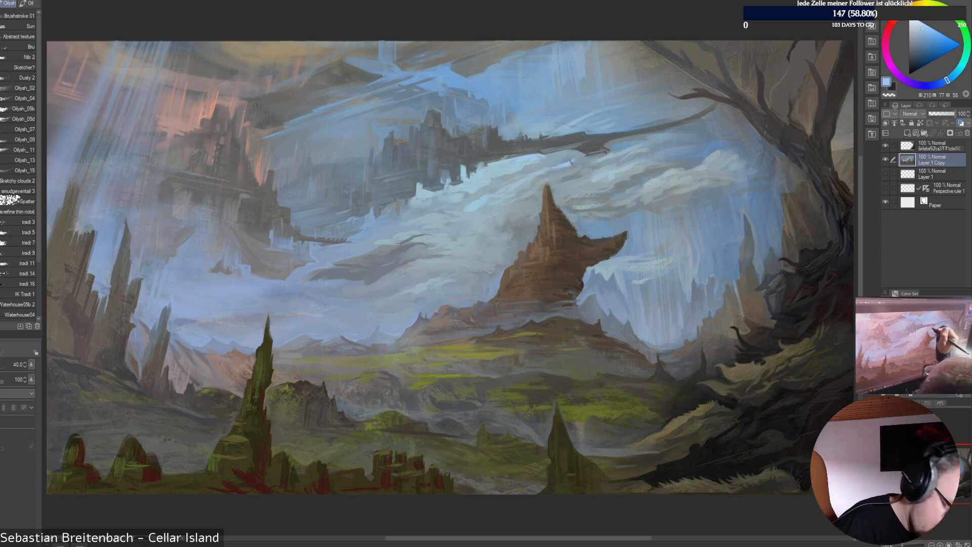
{"action": "key", "text": "bracketright"}
{"action": "left_click_drag", "start_coordinate": [572, 165], "coordinate": [609, 155]}
Paint light cloud streaks in the sky above the bridge at brush size 30, softening them with sampled sky blues
{"action": "key", "text": "bracketleft"}
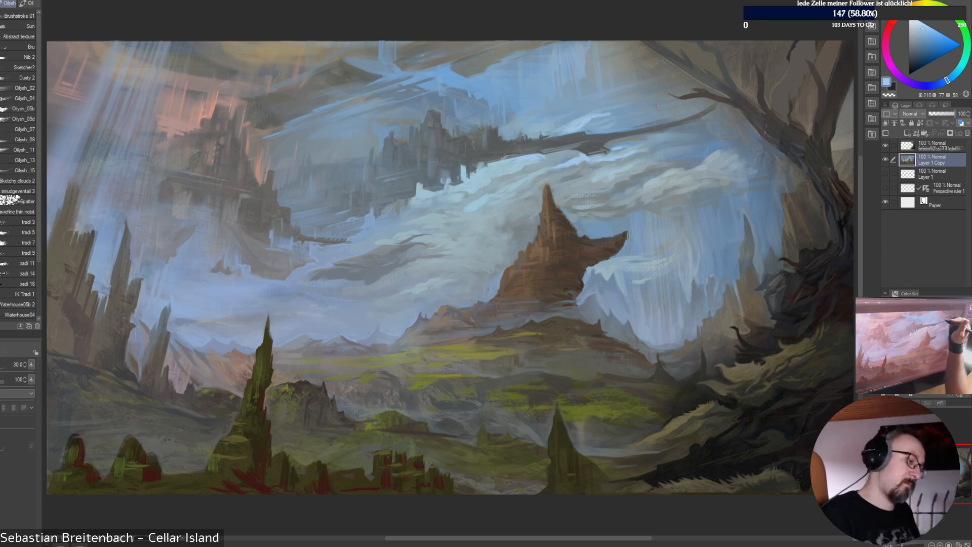
{"action": "left_click_drag", "start_coordinate": [621, 108], "coordinate": [626, 99]}
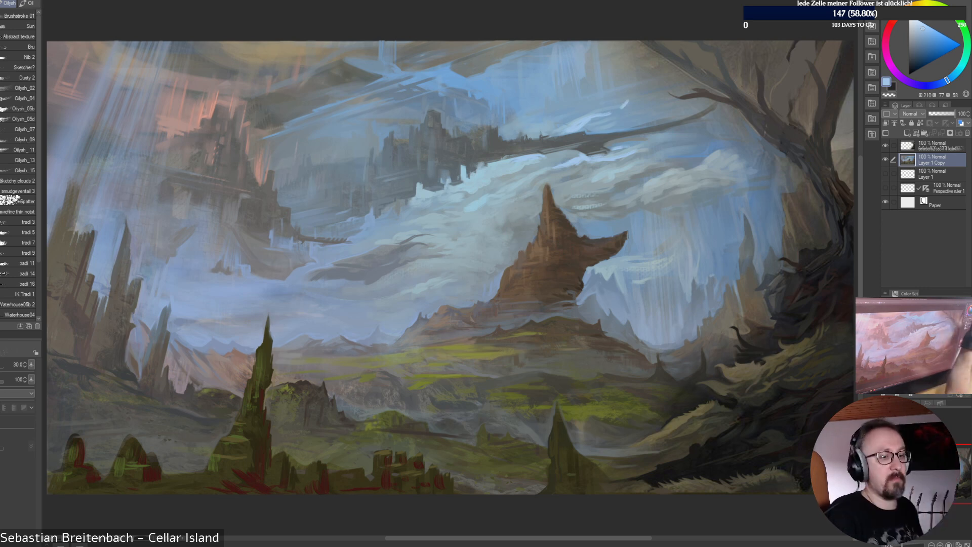
{"action": "left_click", "coordinate": [629, 99], "text": "alt"}
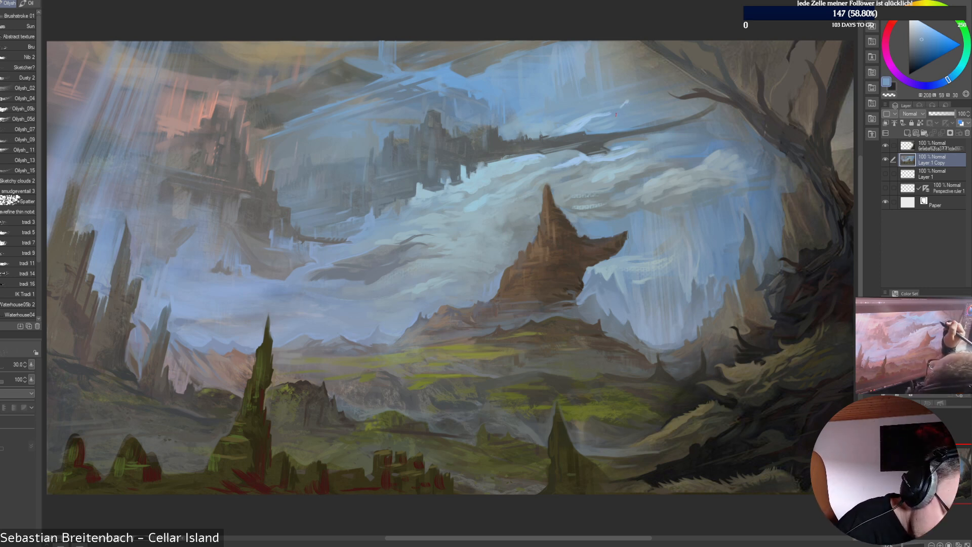
{"action": "left_click", "coordinate": [607, 113], "text": "alt"}
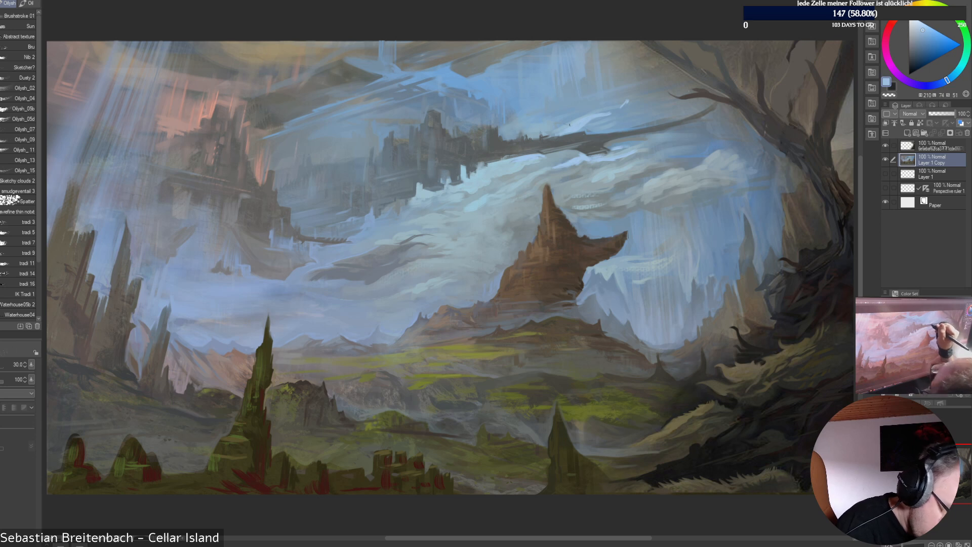
Switch to another brush at size 40 and blend muted grey-blue tones sampled from the clouds beside the rock spire
{"action": "left_click", "coordinate": [521, 197], "text": "alt"}
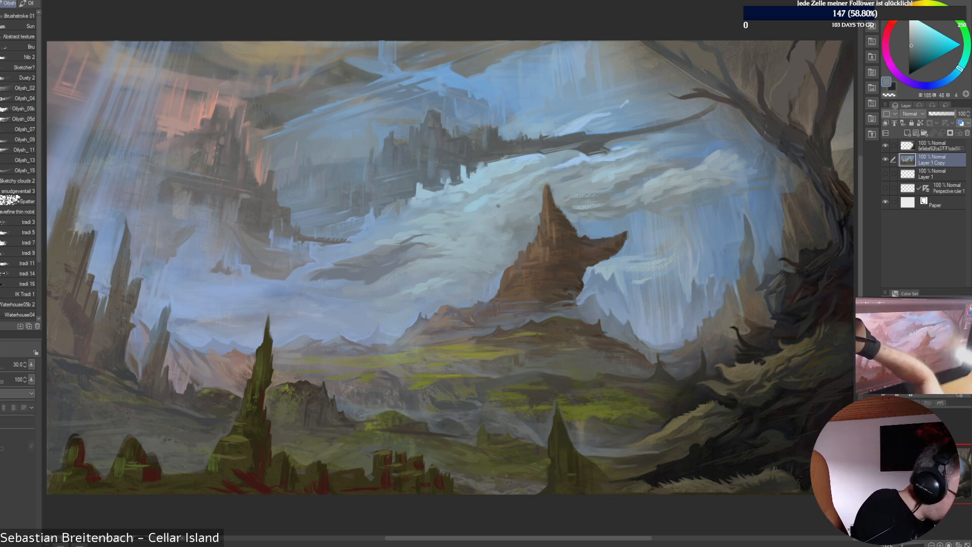
{"action": "key", "text": "period"}
{"action": "key", "text": "period"}
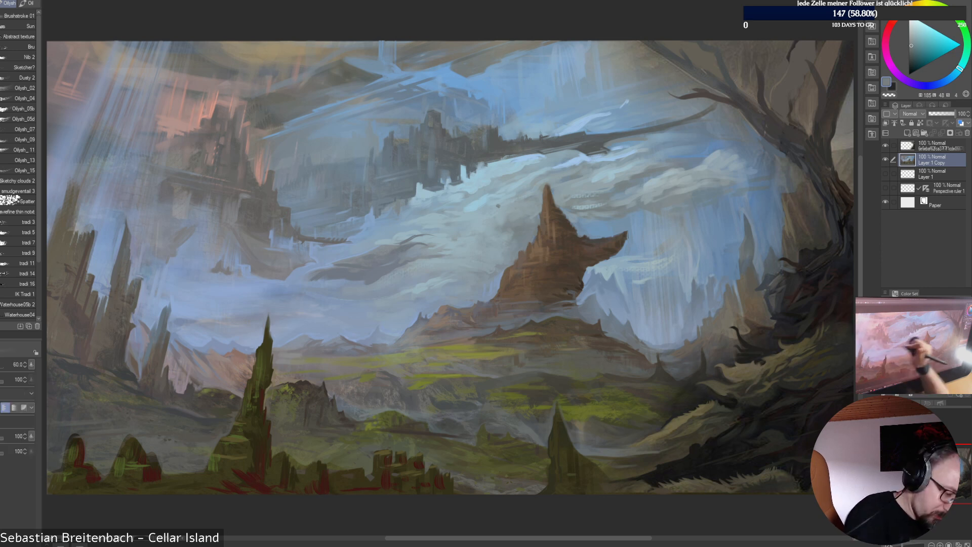
{"action": "key", "text": "comma"}
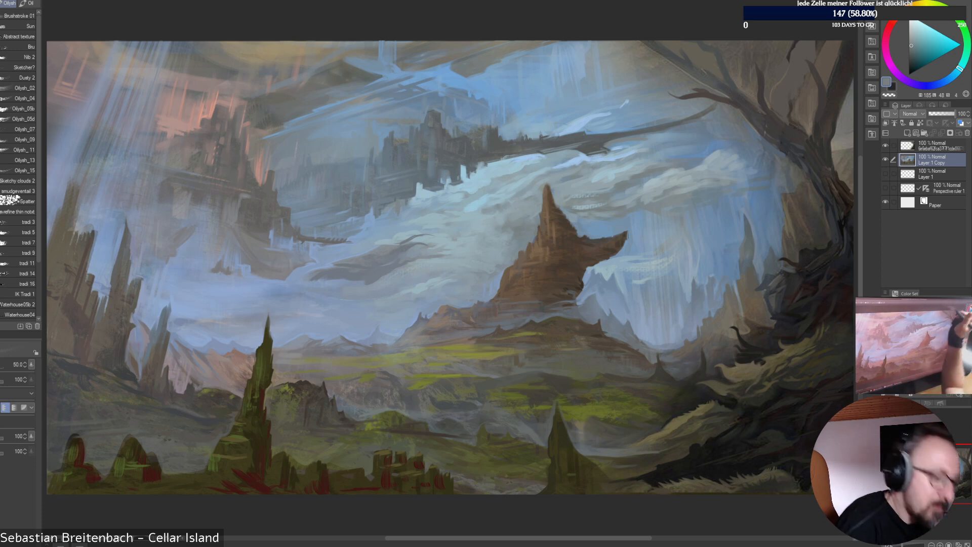
{"action": "key", "text": "bracketleft"}
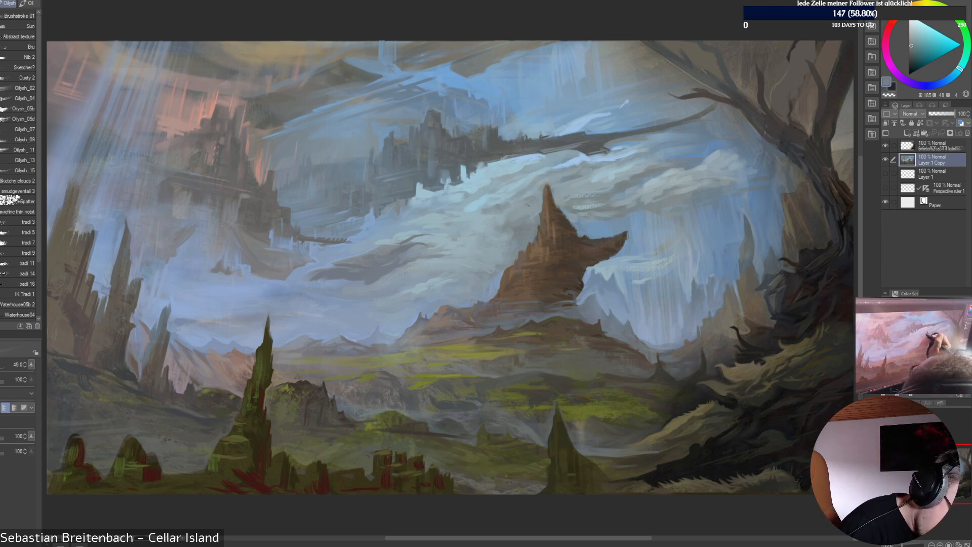
{"action": "key", "text": "bracketleft"}
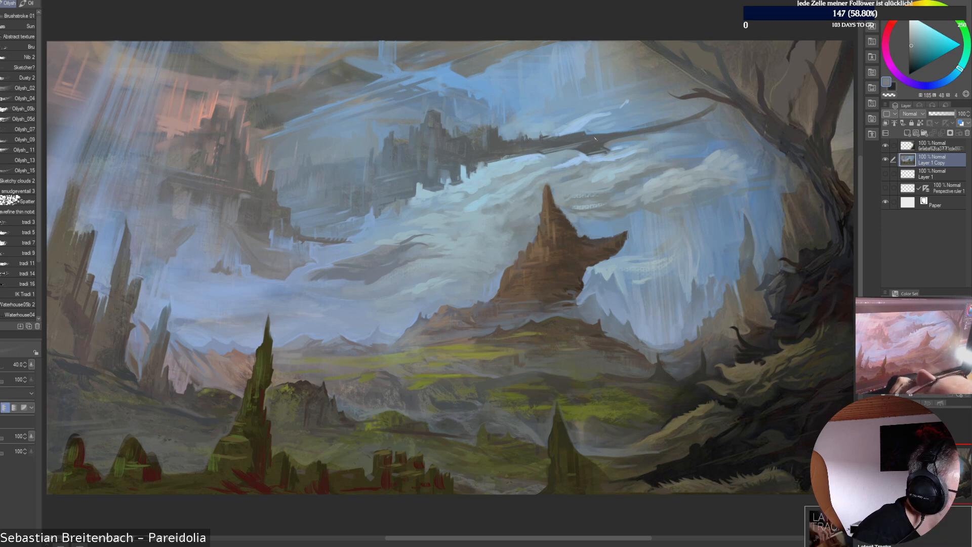
{"action": "left_click", "coordinate": [534, 199], "text": "alt"}
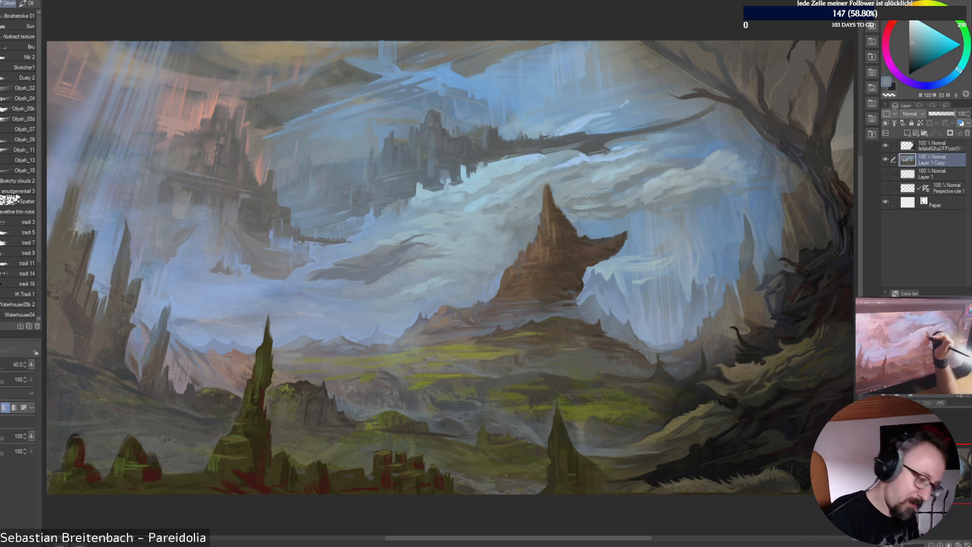
{"action": "left_click", "coordinate": [516, 207], "text": "alt"}
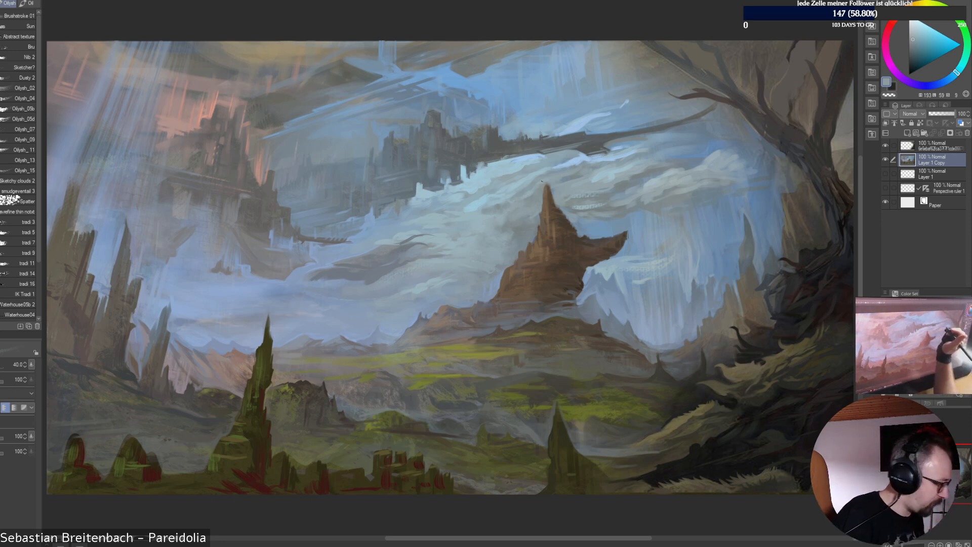
Refine the clouds around the rock spire's tip with the Oilyah_07 brush at size 20, using sampled cloud blues
{"action": "left_click", "coordinate": [18, 128]}
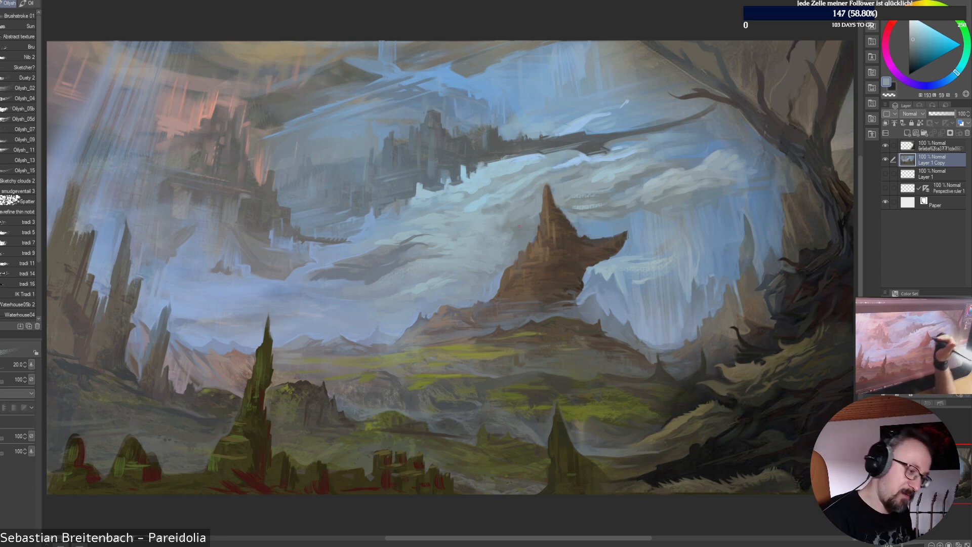
{"action": "left_click", "coordinate": [527, 204], "text": "alt"}
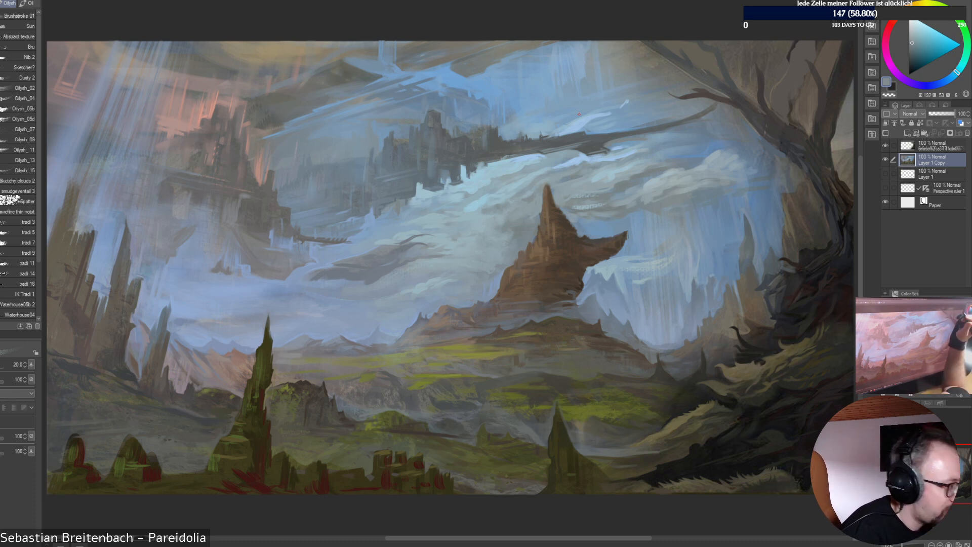
{"action": "left_click", "coordinate": [524, 194], "text": "alt"}
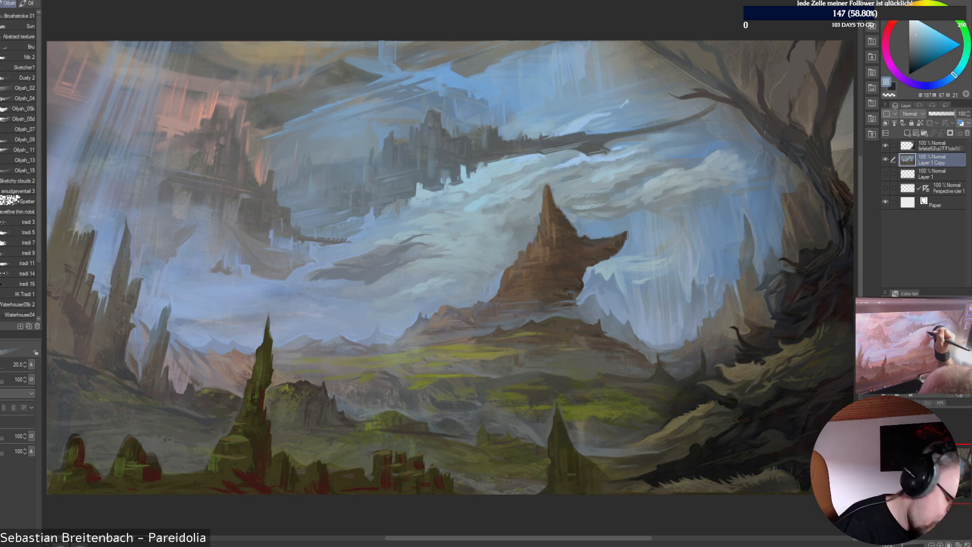
{"action": "left_click", "coordinate": [534, 188], "text": "alt"}
{"action": "left_click", "coordinate": [534, 179], "text": "alt"}
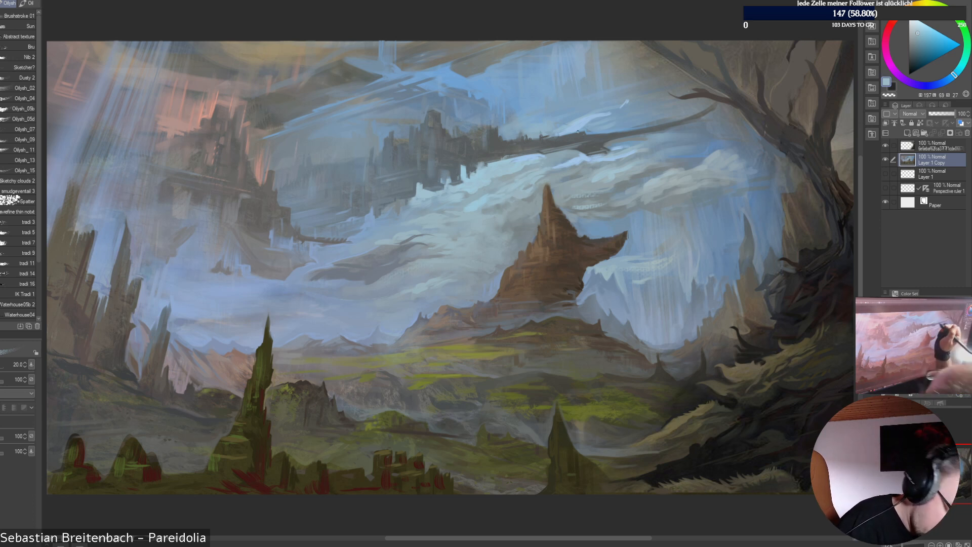
{"action": "left_click", "coordinate": [537, 170], "text": "alt"}
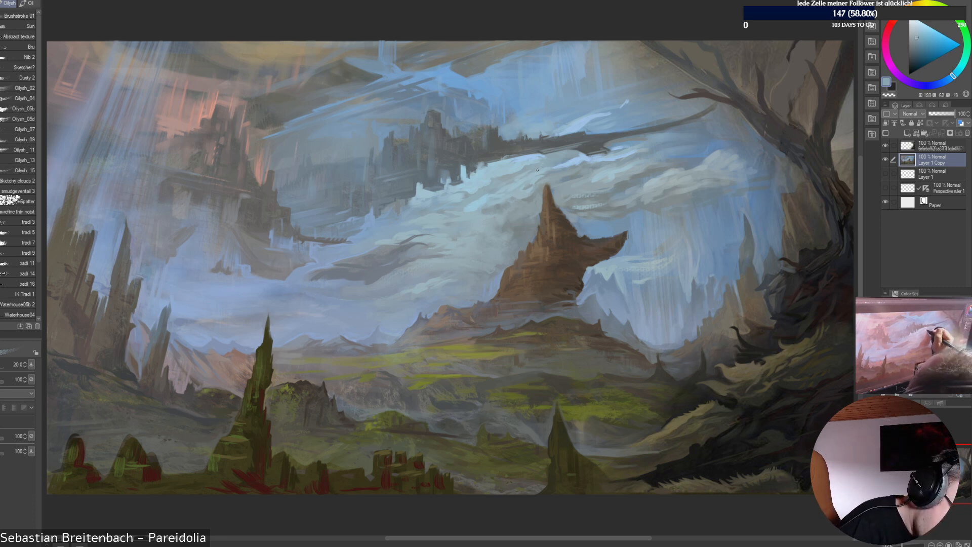
{"action": "left_click", "coordinate": [518, 177], "text": "alt"}
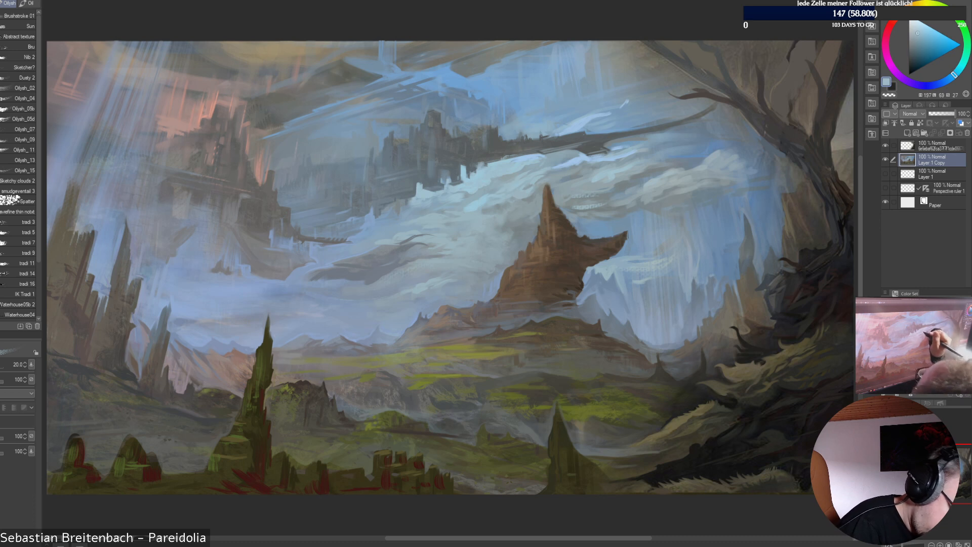
Paint fine bright cloud accents below the bridge and along its upper edge, using sampled highlight and sky blues
{"action": "left_click", "coordinate": [624, 103], "text": "alt"}
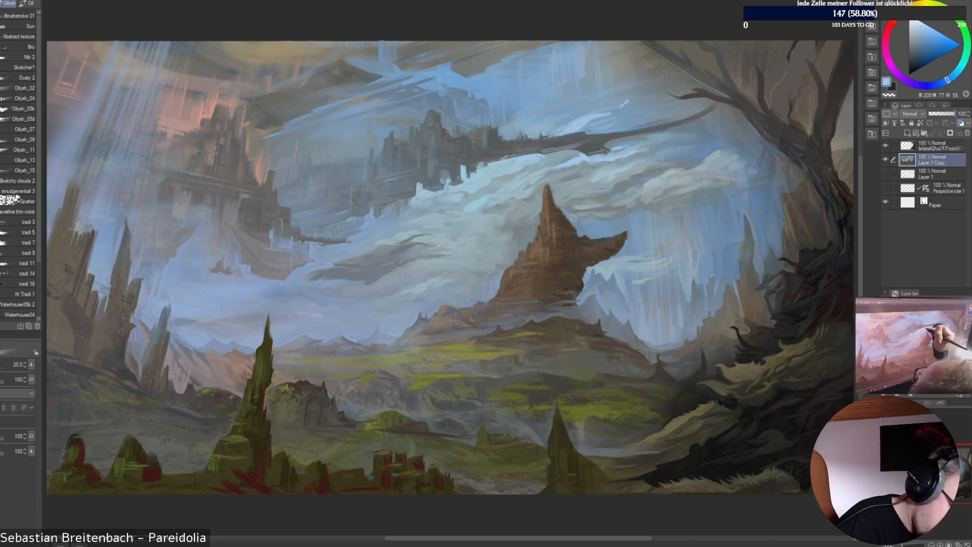
{"action": "left_click_drag", "start_coordinate": [529, 168], "coordinate": [543, 159]}
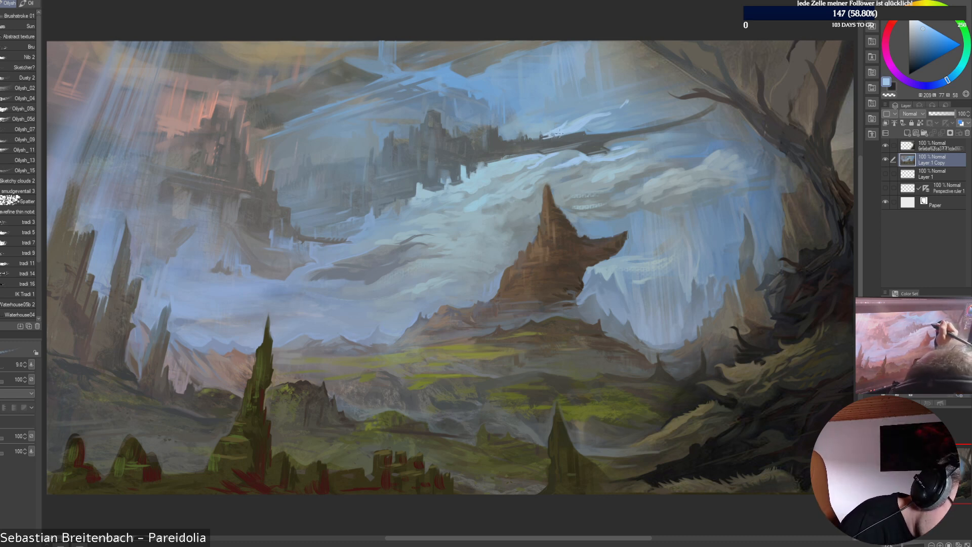
{"action": "left_click", "coordinate": [554, 135], "text": "alt"}
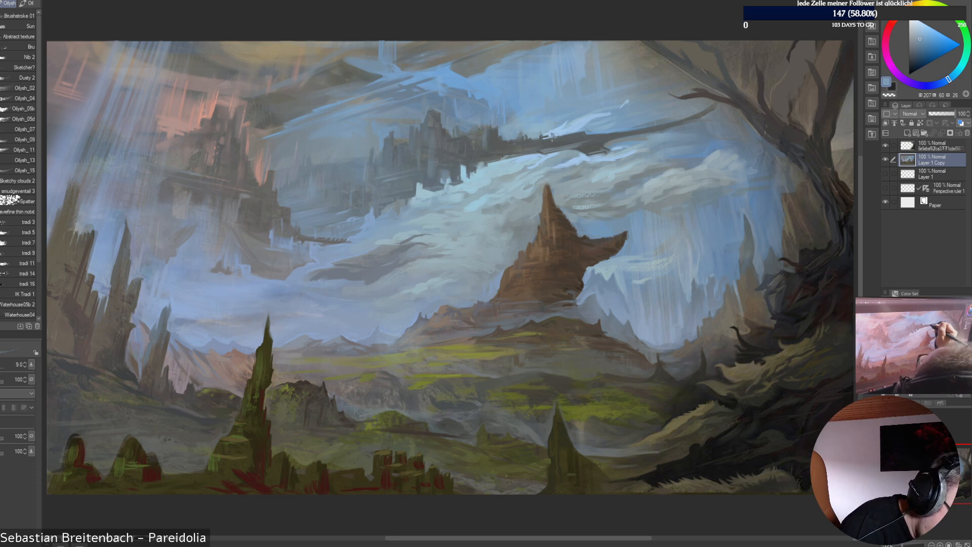
{"action": "left_click", "coordinate": [553, 136], "text": "alt"}
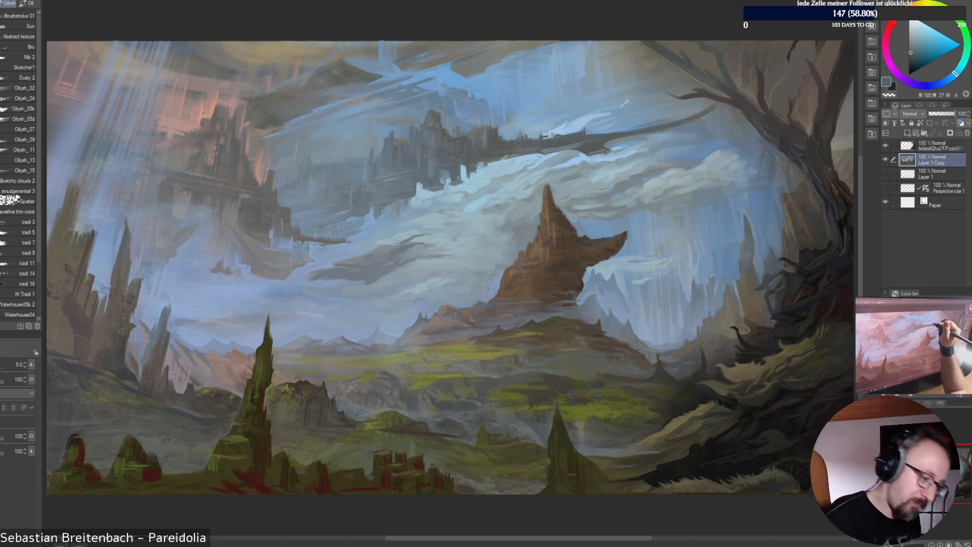
{"action": "left_click", "coordinate": [569, 125], "text": "alt"}
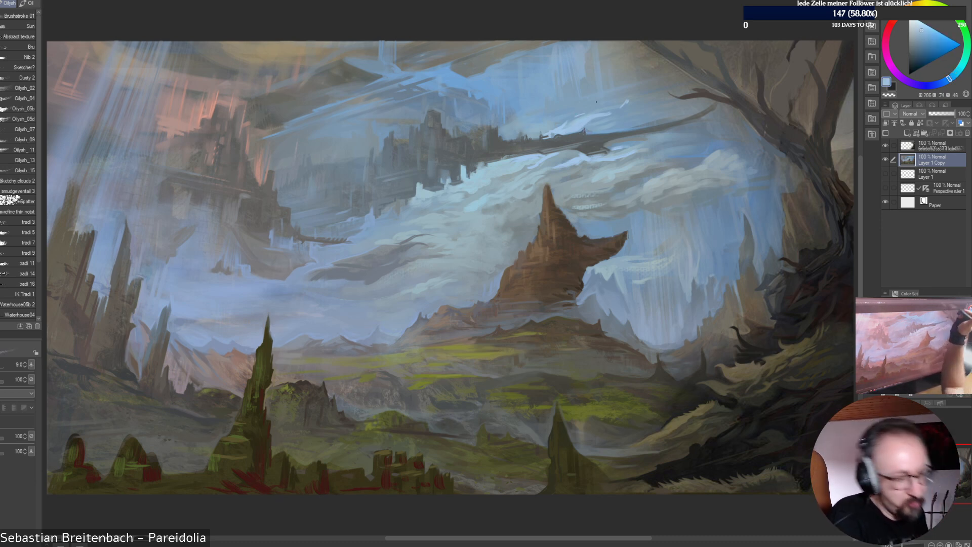
Blend the cloud streaks above the bridge into the sky at brush size 20, using repeatedly sampled light and mid blues
{"action": "left_click_drag", "start_coordinate": [574, 117], "coordinate": [581, 118], "text": "ctrl+alt"}
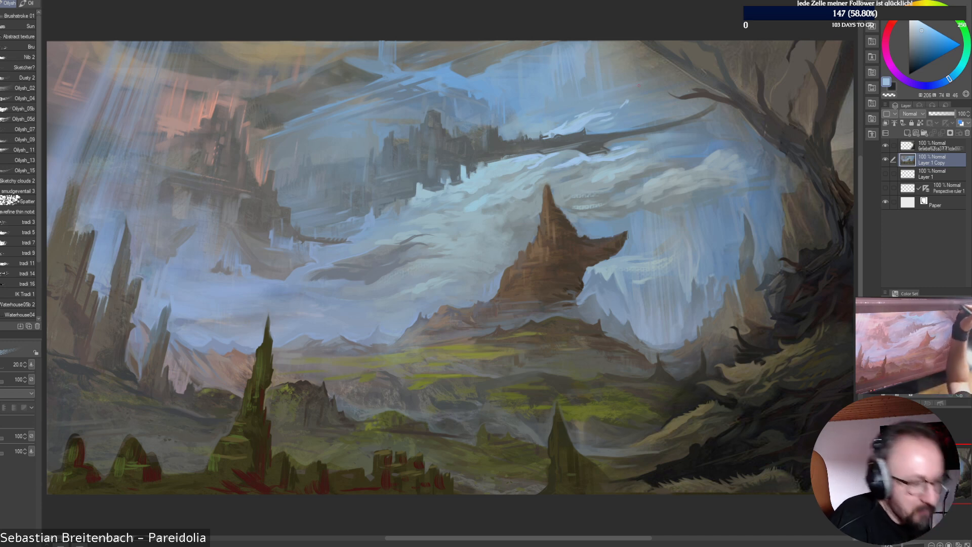
{"action": "left_click", "coordinate": [617, 119], "text": "alt"}
{"action": "left_click", "coordinate": [611, 119], "text": "alt"}
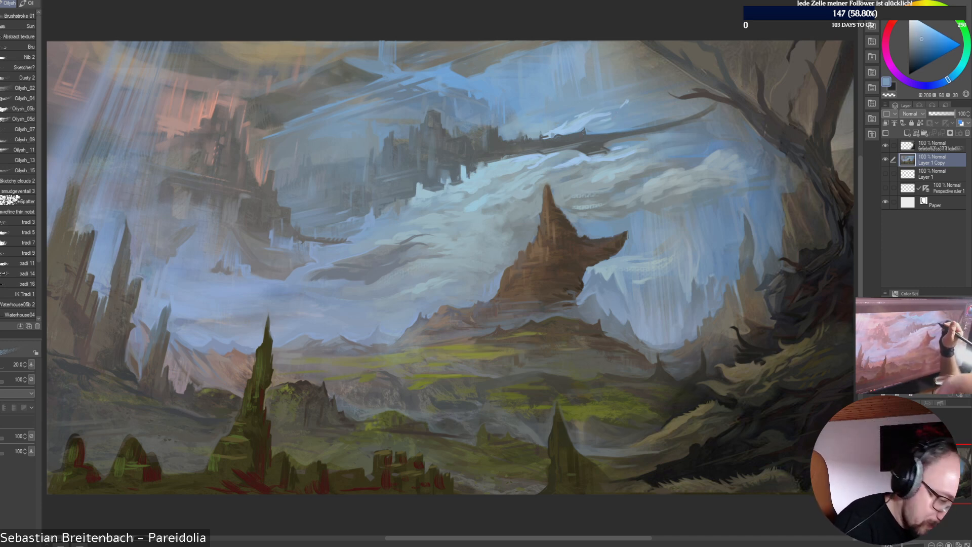
{"action": "left_click", "coordinate": [595, 124], "text": "alt"}
{"action": "left_click", "coordinate": [597, 123], "text": "alt"}
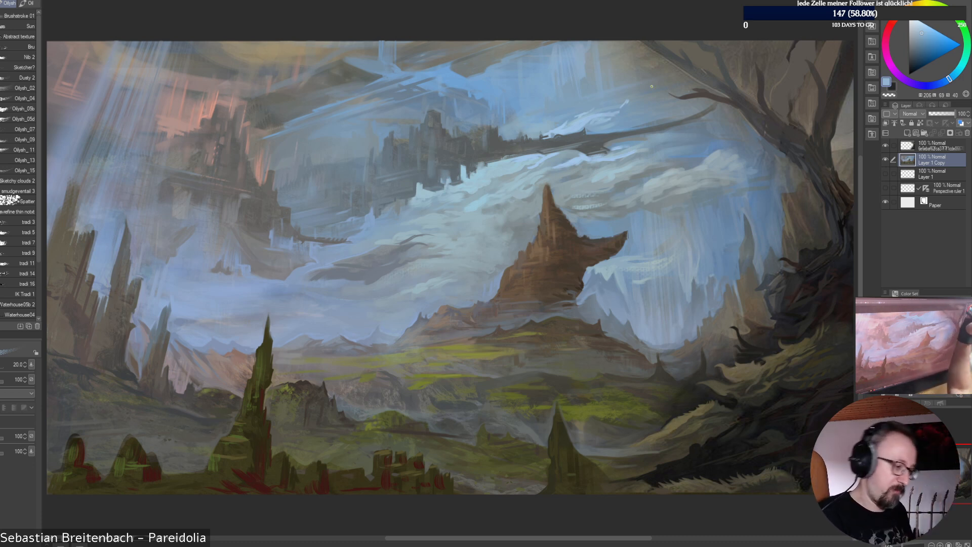
{"action": "left_click", "coordinate": [608, 116], "text": "alt"}
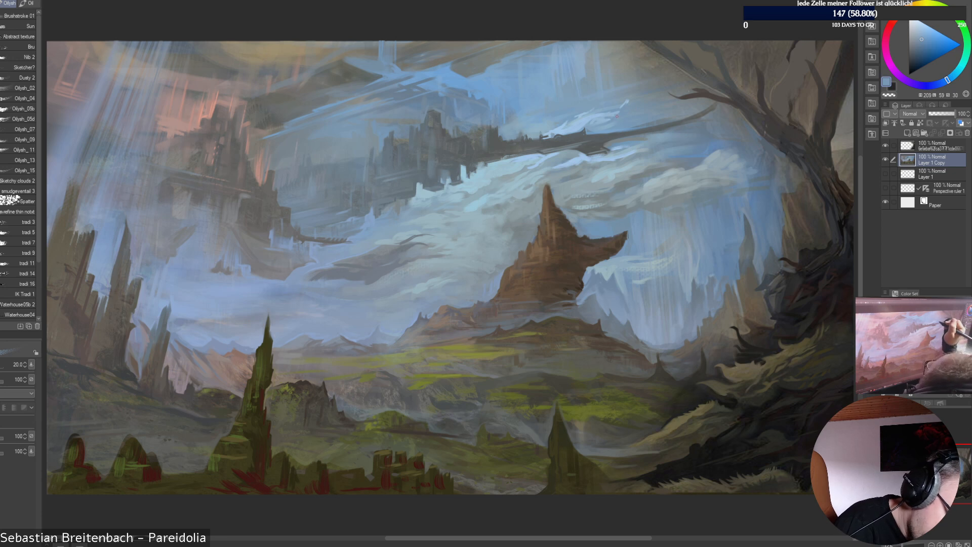
{"action": "left_click", "coordinate": [601, 120], "text": "alt"}
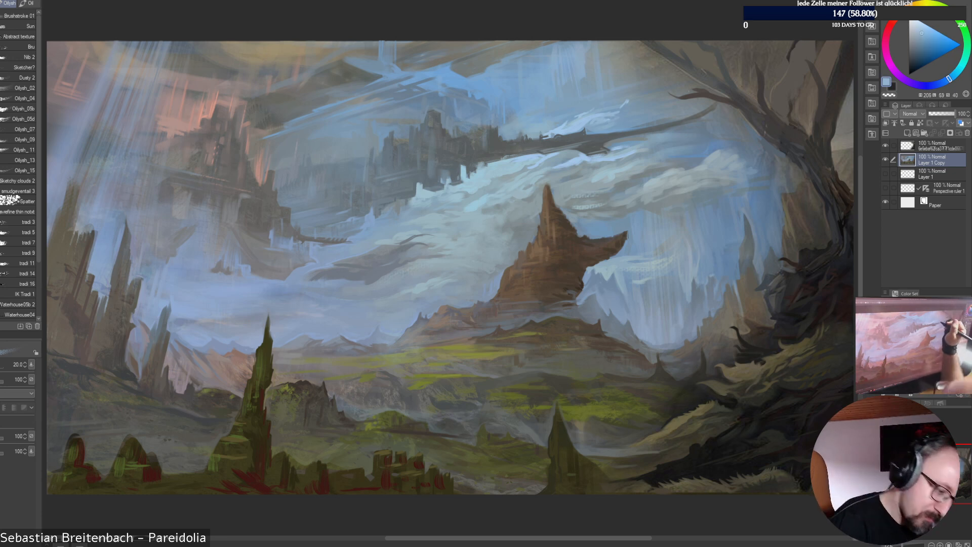
{"action": "left_click", "coordinate": [608, 120], "text": "alt"}
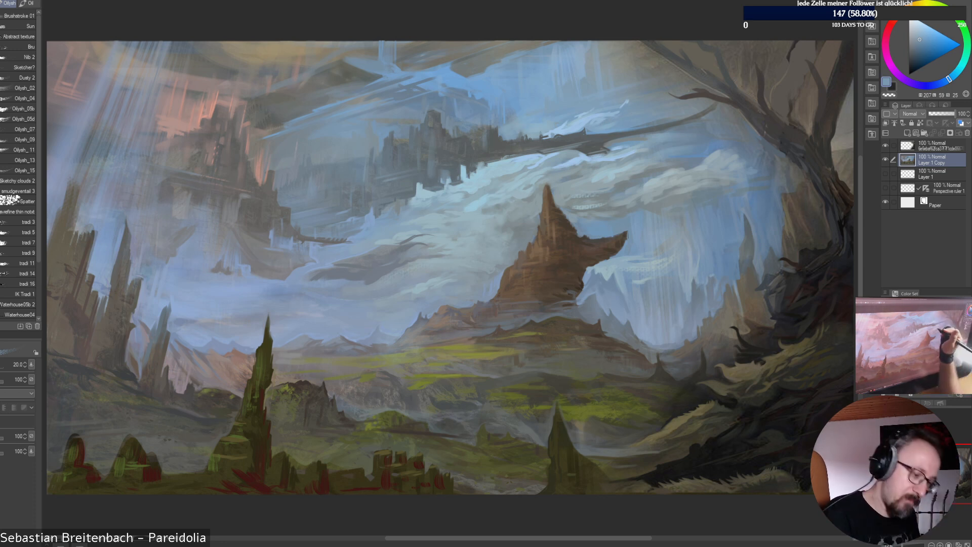
Refine the grey and pale blue clouds beside the rock spire with a size 15 brush, using sampled sky and cloud tones
{"action": "left_click", "coordinate": [621, 133], "text": "alt"}
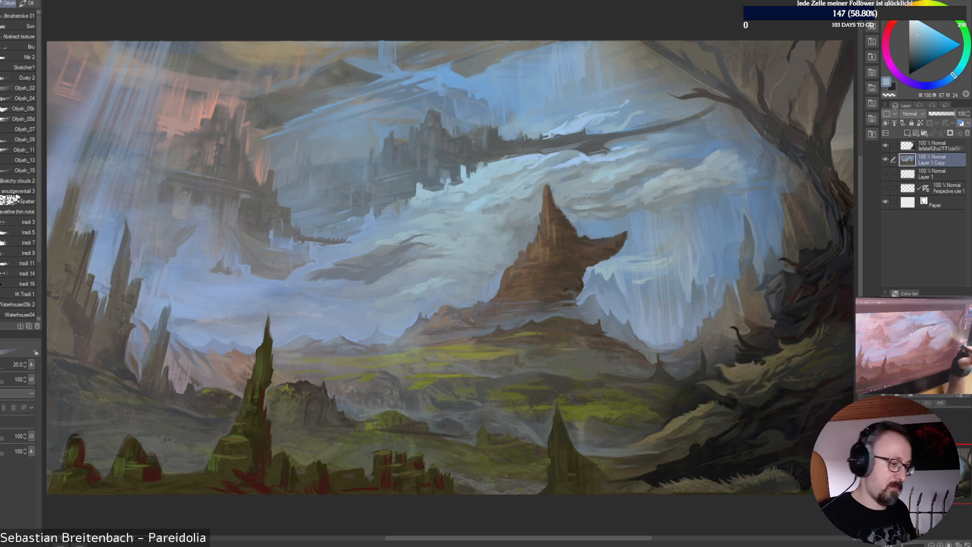
{"action": "key", "text": "b"}
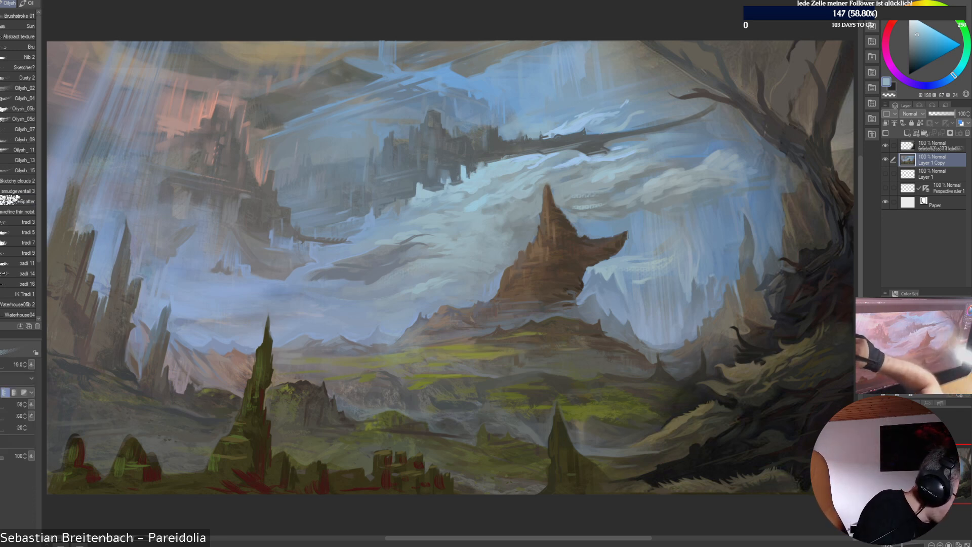
{"action": "left_click", "coordinate": [428, 252], "text": "alt"}
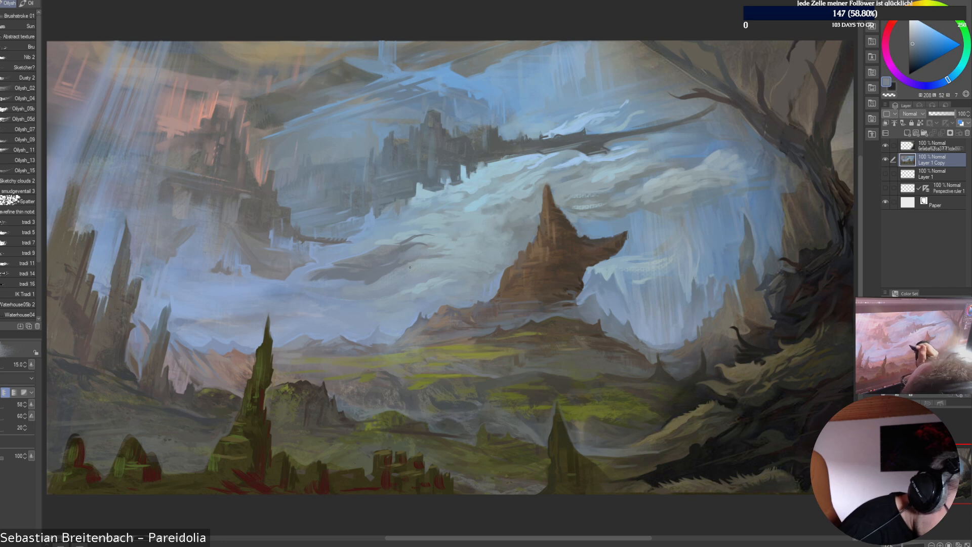
{"action": "left_click", "coordinate": [426, 268], "text": "alt"}
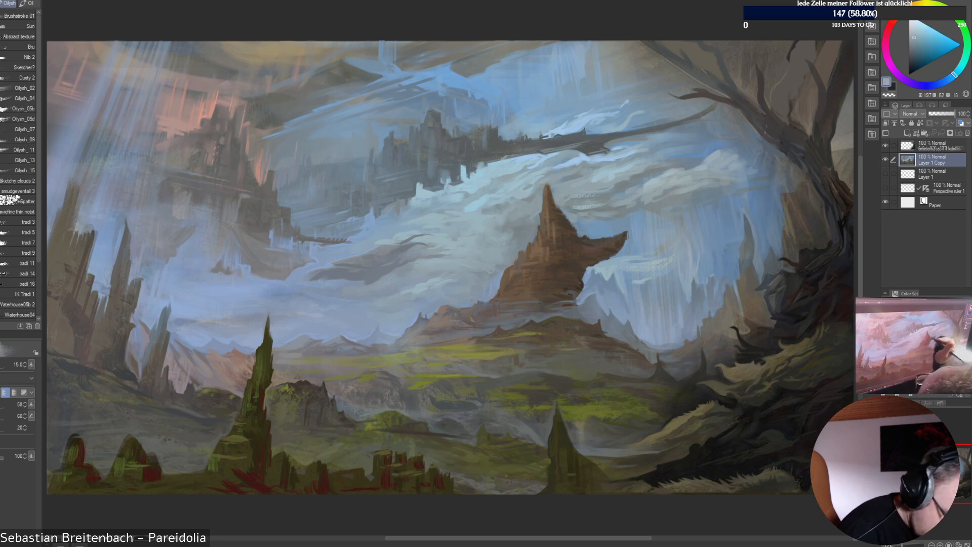
{"action": "left_click", "coordinate": [471, 205], "text": "alt"}
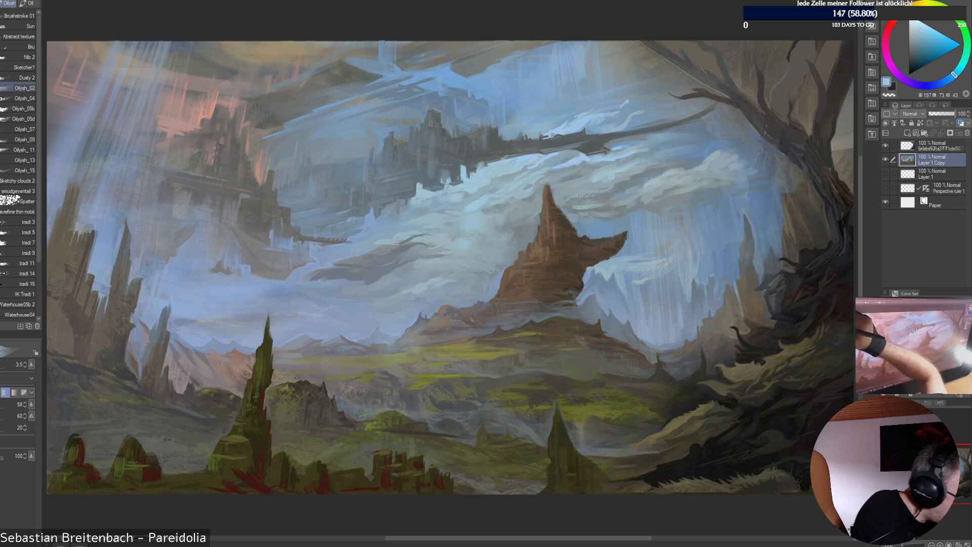
Blend the bright clouds between the castle bridge and the rock spire's tip at brush size 30, using repeatedly sampled cloud blues
{"action": "left_click", "coordinate": [25, 88]}
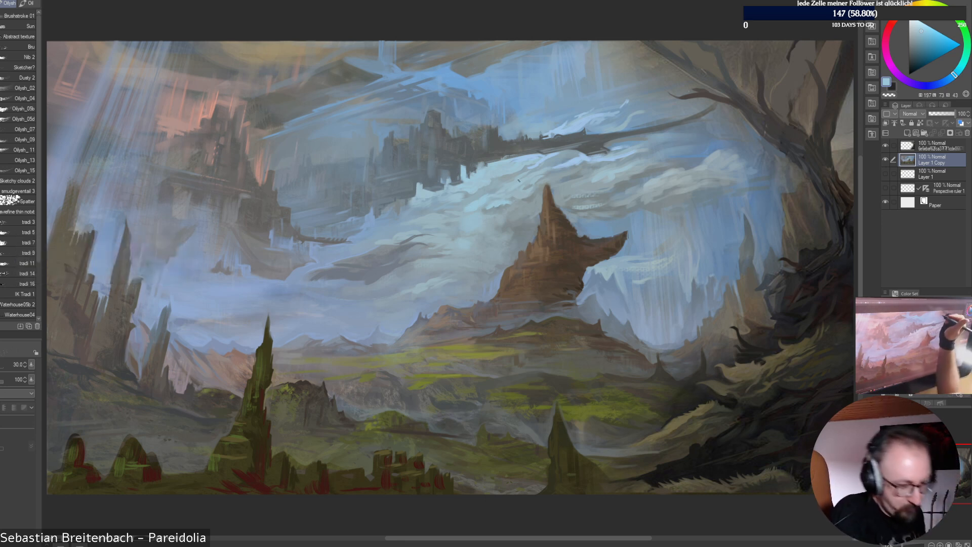
{"action": "left_click", "coordinate": [497, 209], "text": "alt"}
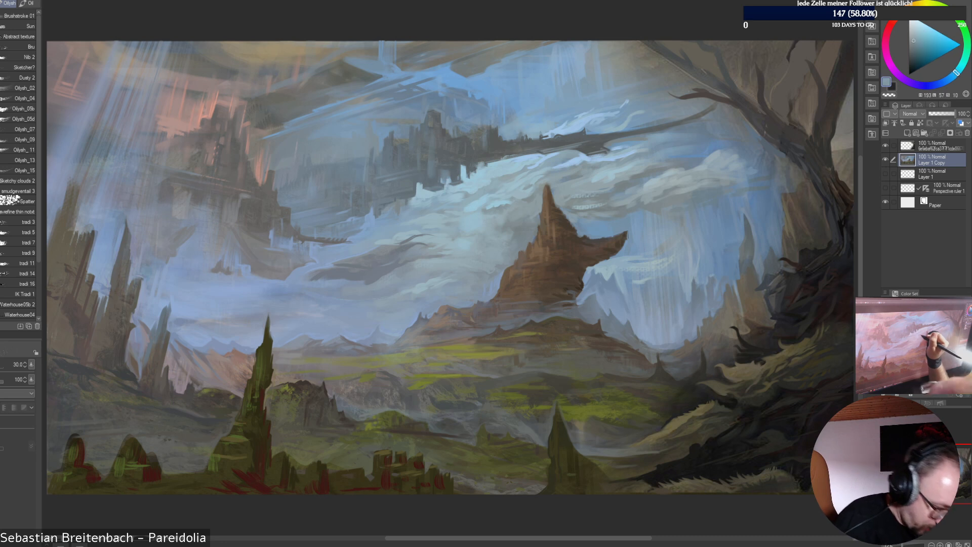
{"action": "left_click", "coordinate": [493, 204], "text": "alt"}
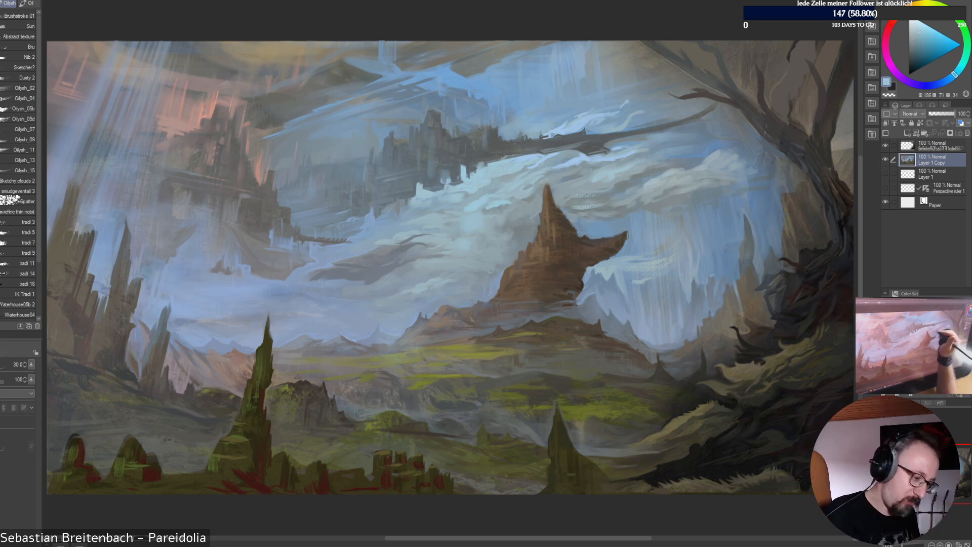
{"action": "left_click", "coordinate": [513, 198], "text": "alt"}
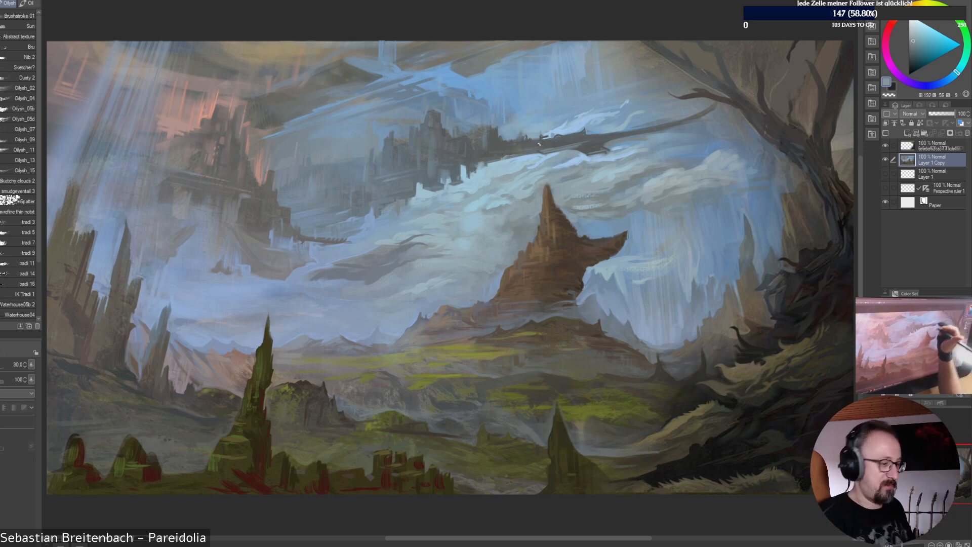
{"action": "left_click", "coordinate": [505, 178], "text": "alt"}
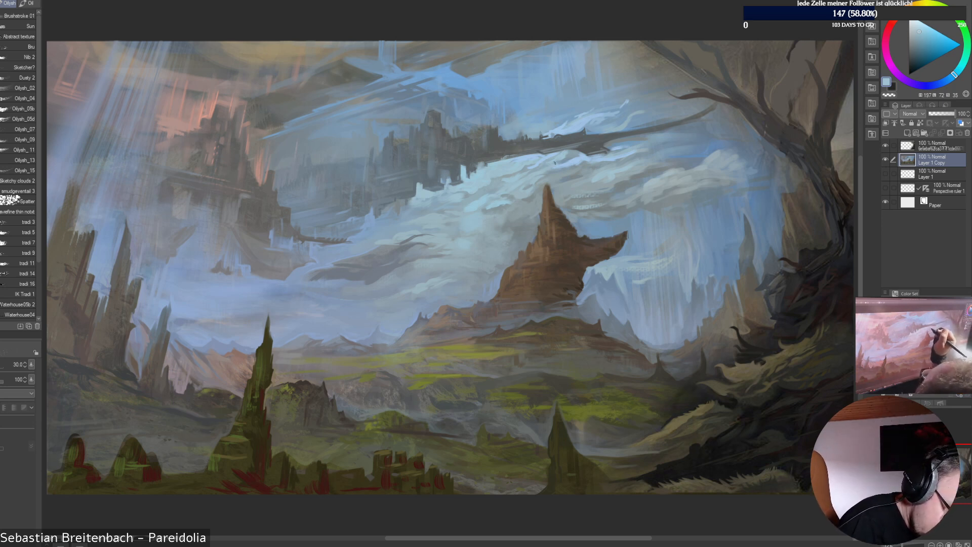
{"action": "left_click", "coordinate": [553, 164], "text": "alt"}
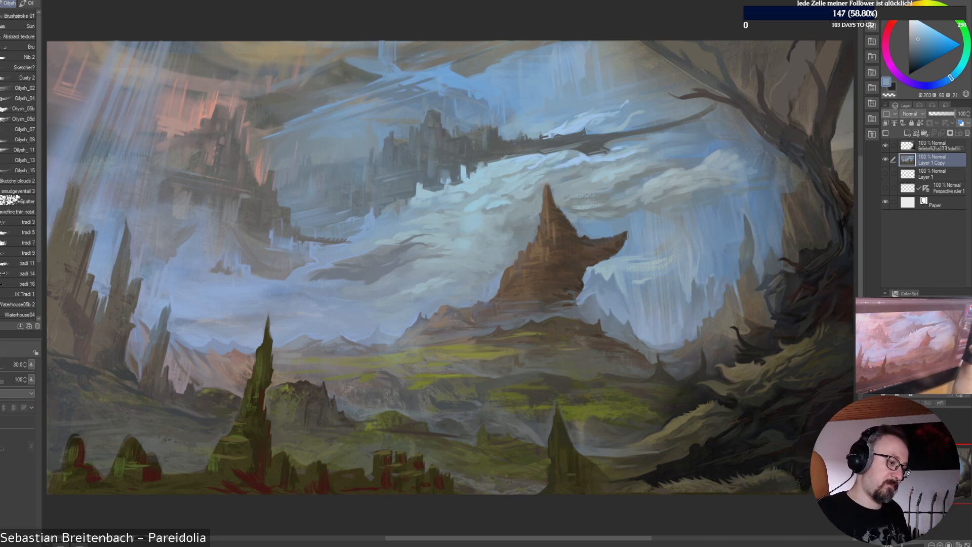
Rework the clouds on the right side of the rock spire at brush size 30 with blues and greys sampled around them
{"action": "left_click", "coordinate": [589, 211], "text": "alt"}
{"action": "left_click", "coordinate": [600, 205], "text": "alt"}
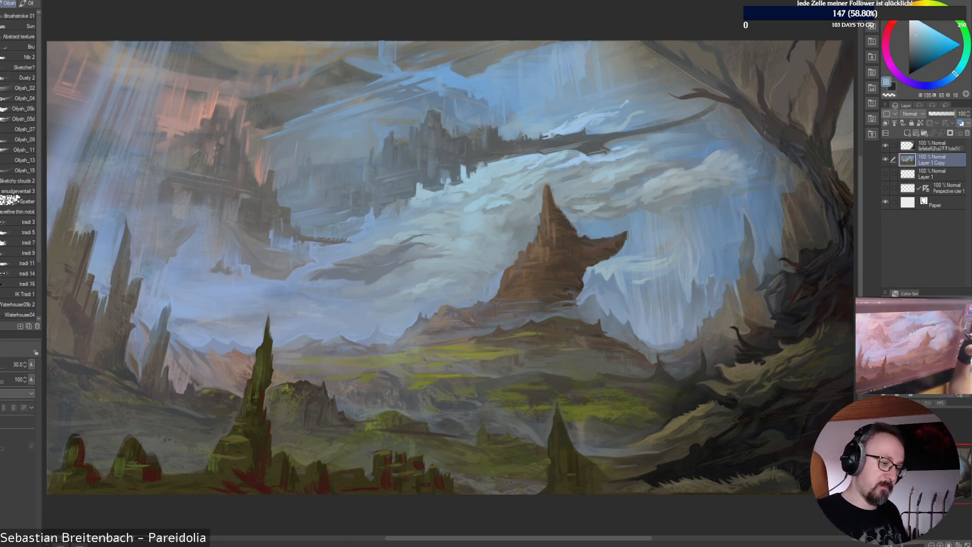
{"action": "left_click", "coordinate": [633, 238], "text": "alt"}
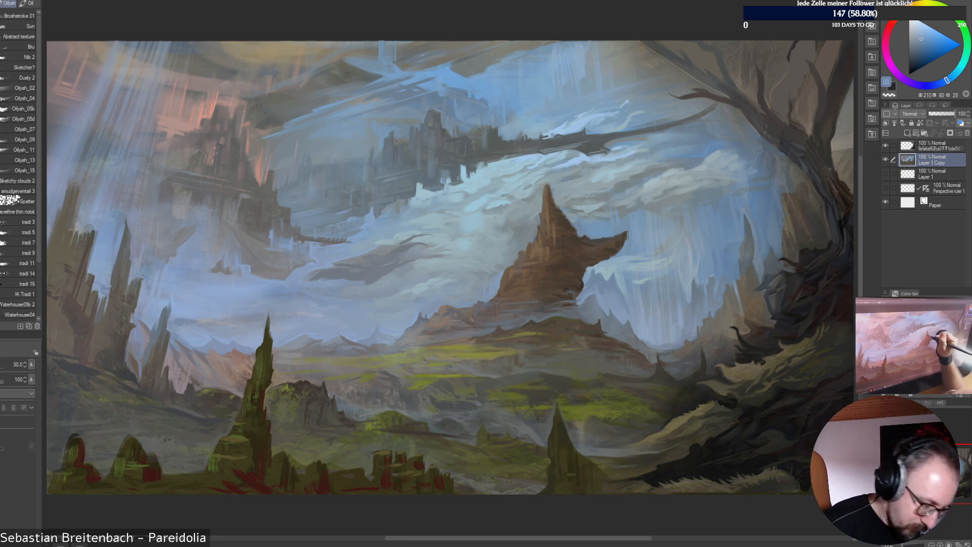
{"action": "left_click", "coordinate": [737, 161], "text": "alt"}
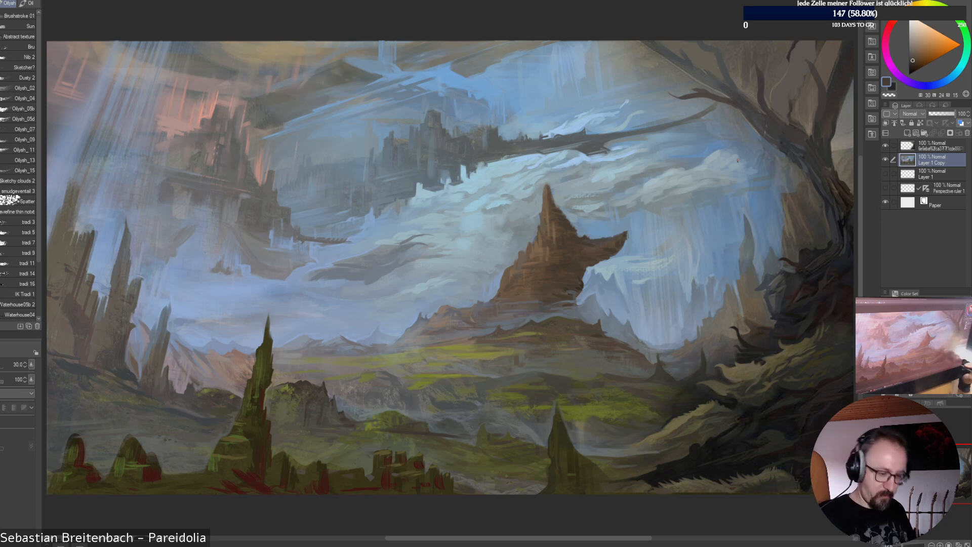
Redraw the rock spire's tip with a crisp right edge at brush size 15, using sampled browns and cloud tones
{"action": "key", "text": "ctrl+alt+0"}
{"action": "left_click_drag", "start_coordinate": [754, 112], "coordinate": [585, 220]}
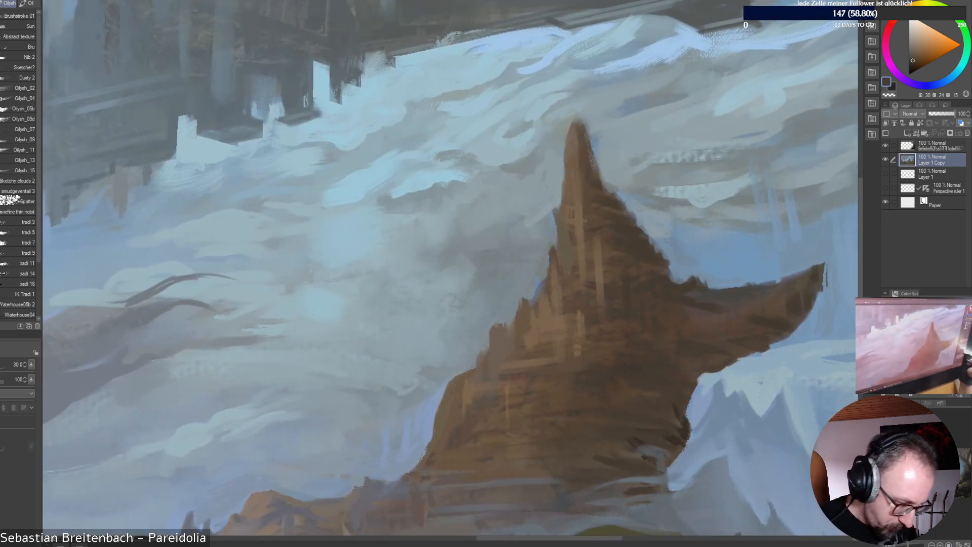
{"action": "left_click", "coordinate": [585, 121], "text": "alt"}
{"action": "mouse_move", "coordinate": [585, 121]}
{"action": "left_mouse_down"}
{"action": "mouse_move", "coordinate": [588, 152]}
{"action": "mouse_move", "coordinate": [586, 137]}
{"action": "mouse_move", "coordinate": [610, 160]}
{"action": "mouse_move", "coordinate": [597, 161]}
{"action": "mouse_move", "coordinate": [599, 183]}
{"action": "left_mouse_up"}
{"action": "key", "text": "bracketleft"}
{"action": "key", "text": "bracketleft"}
{"action": "key", "text": "bracketleft"}
{"action": "key", "text": "bracketleft"}
{"action": "left_click", "coordinate": [602, 136], "text": "alt"}
{"action": "left_click_drag", "start_coordinate": [588, 120], "coordinate": [597, 151]}
{"action": "left_click", "coordinate": [579, 156], "text": "alt"}
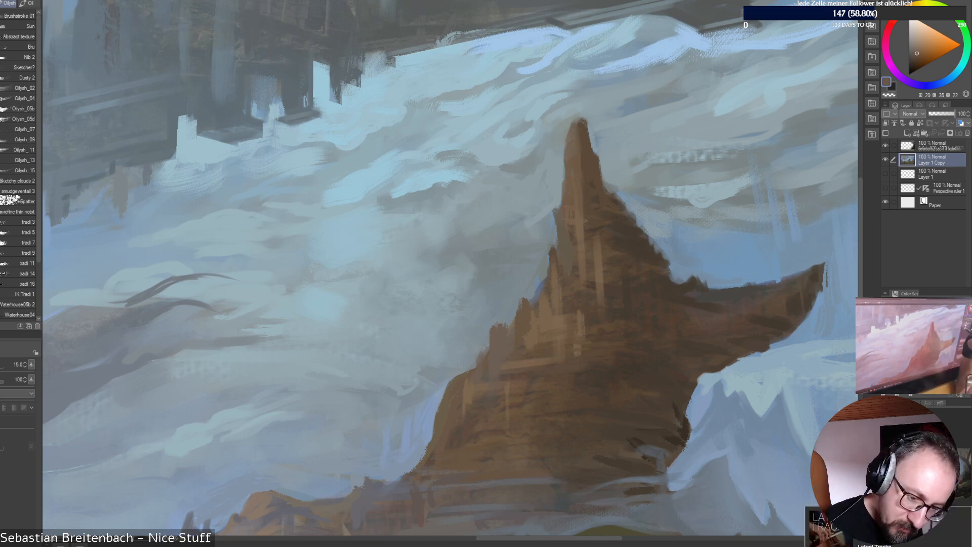
Show the Perspective ruler 1 layer and shade the spire's upper column with sampled light and dark browns
{"action": "left_click", "coordinate": [885, 188]}
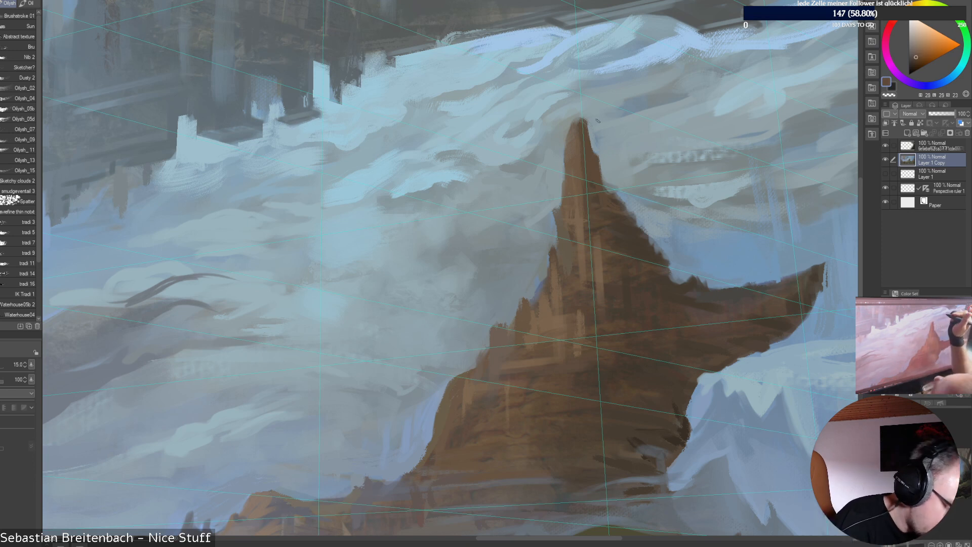
{"action": "left_click", "coordinate": [573, 147], "text": "alt"}
{"action": "left_click", "coordinate": [589, 150], "text": "alt"}
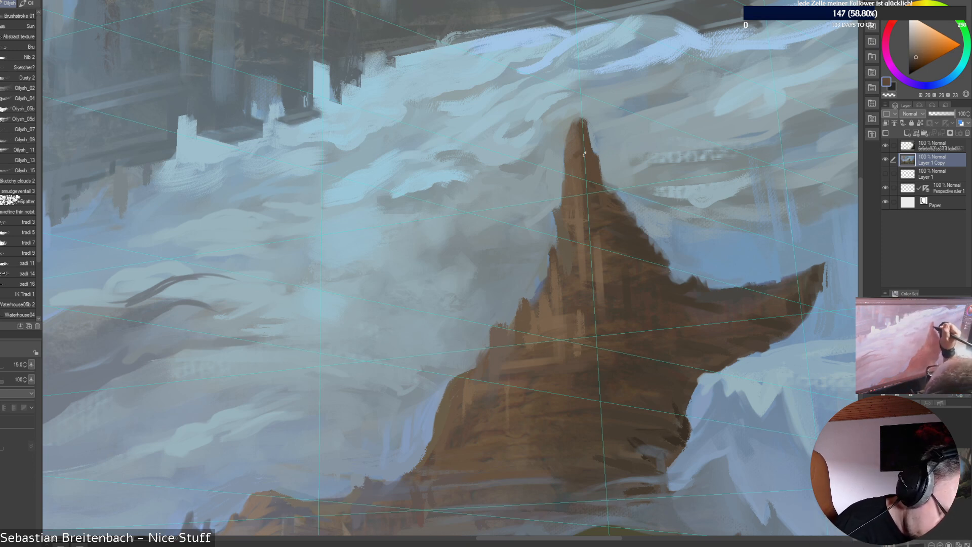
{"action": "left_click", "coordinate": [578, 158], "text": "alt"}
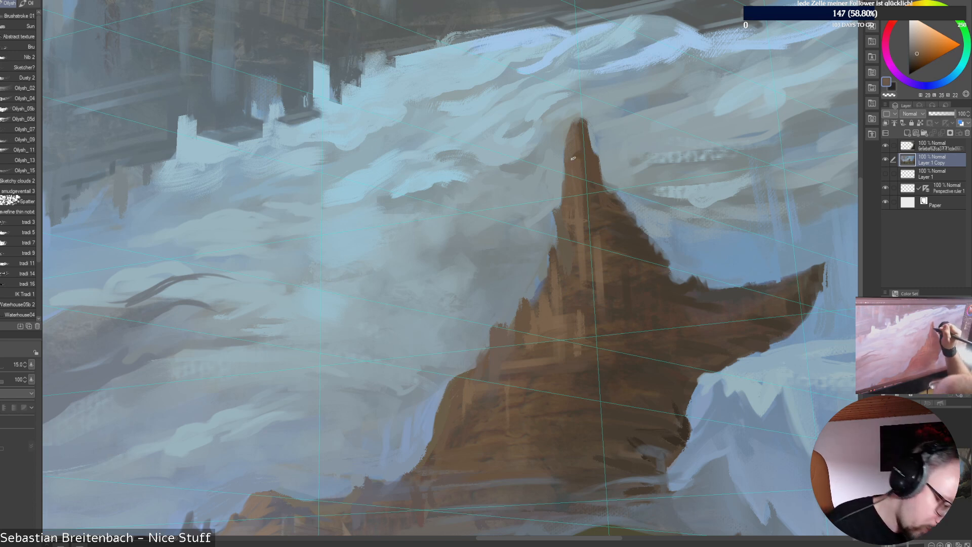
{"action": "left_click", "coordinate": [585, 192], "text": "alt"}
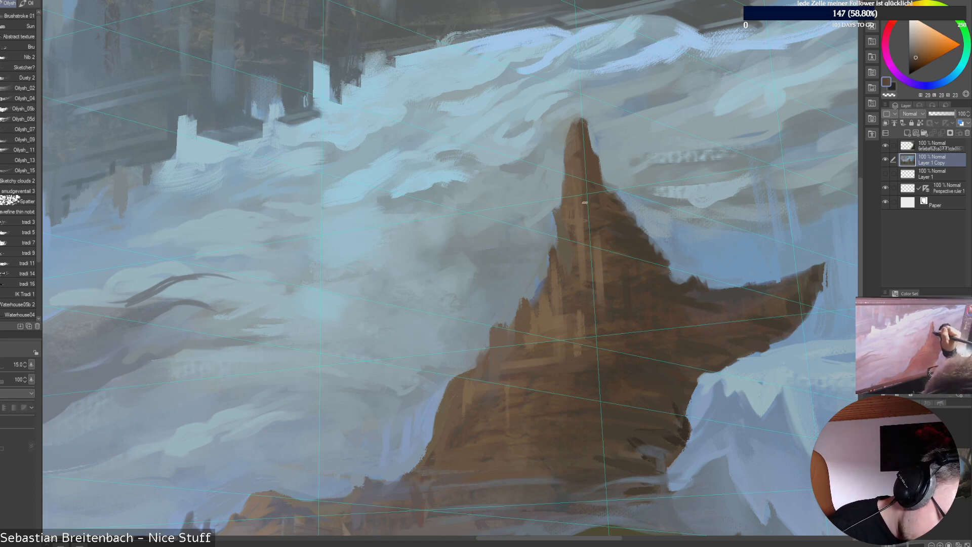
{"action": "left_click", "coordinate": [586, 222], "text": "alt"}
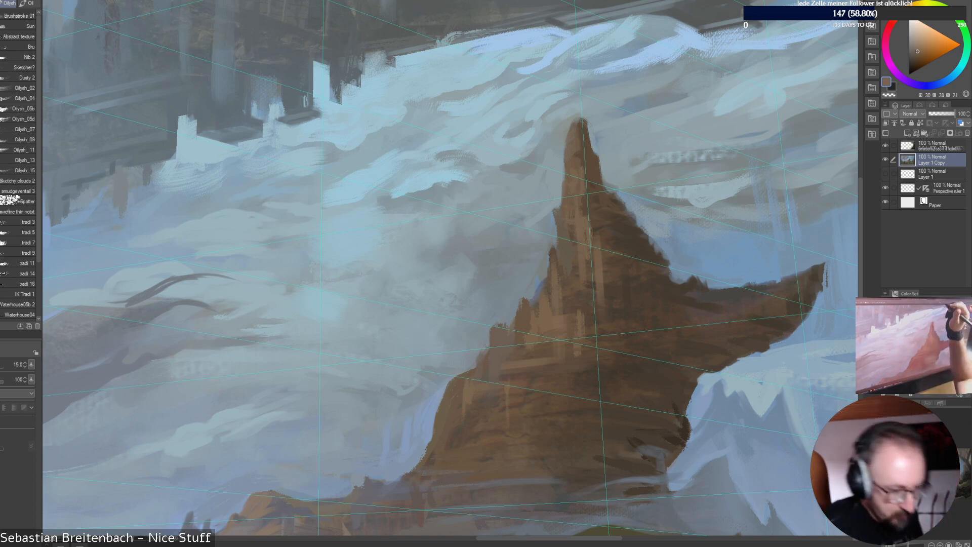
{"action": "left_click", "coordinate": [581, 174], "text": "alt"}
{"action": "key", "text": "["}
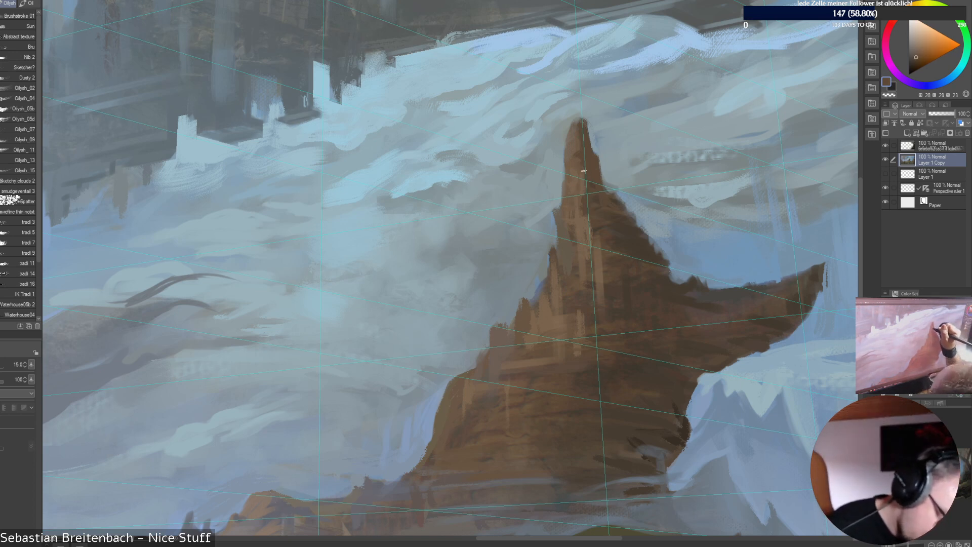
Paint a lighter rock facet on the spire's shadowed middle with the Oilyah_11 brush at size 30, using a sampled light brown
{"action": "left_click", "coordinate": [23, 149]}
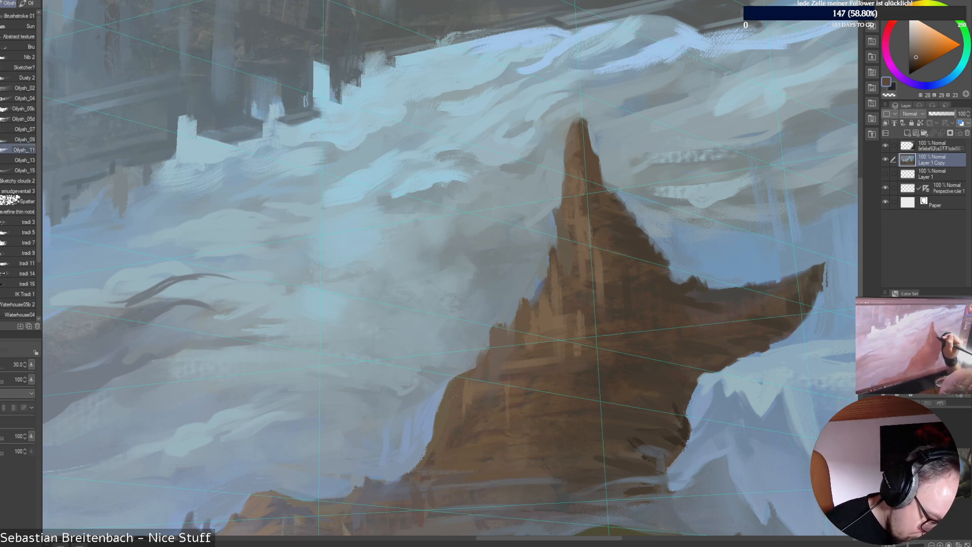
{"action": "left_click", "coordinate": [605, 237], "text": "alt"}
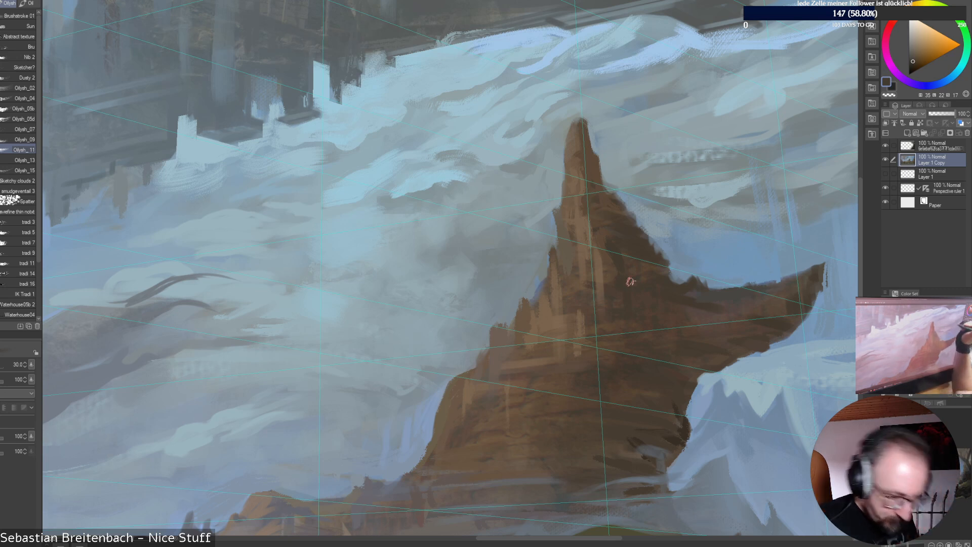
{"action": "left_click", "coordinate": [631, 282], "text": "alt"}
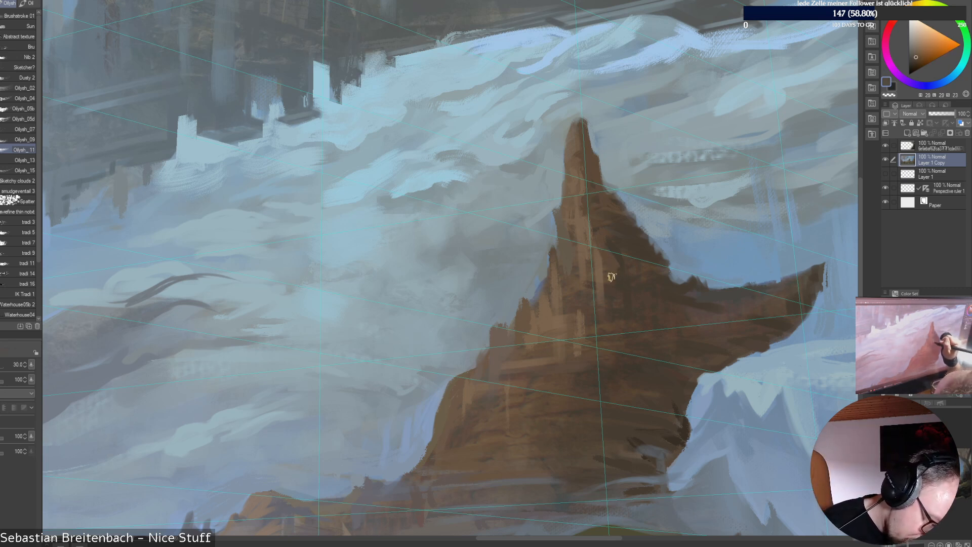
{"action": "left_click", "coordinate": [598, 260], "text": "alt"}
{"action": "left_click_drag", "start_coordinate": [604, 250], "coordinate": [616, 281]}
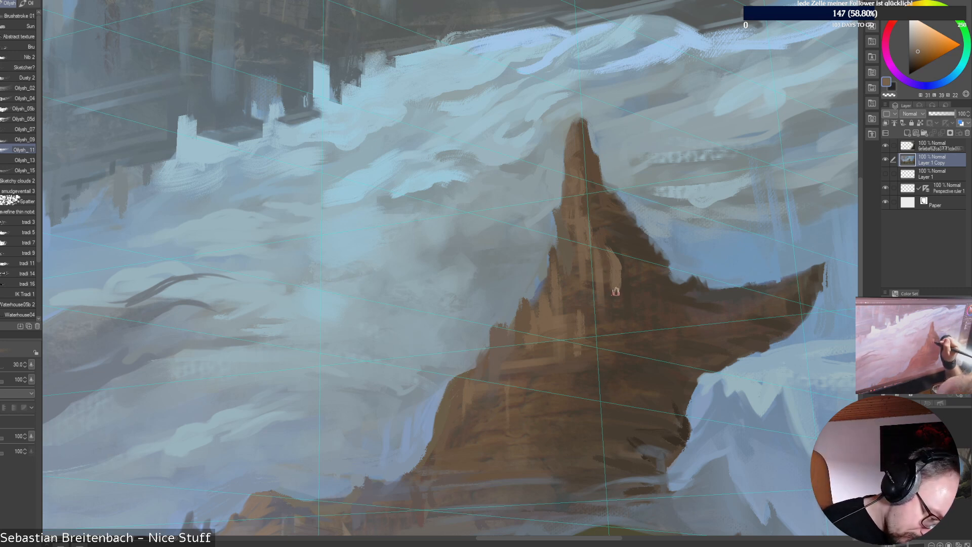
Extend the lit rock facet downward with vertical strokes of sampled light and mid browns
{"action": "left_click", "coordinate": [607, 263], "text": "alt"}
{"action": "left_click", "coordinate": [619, 282], "text": "alt"}
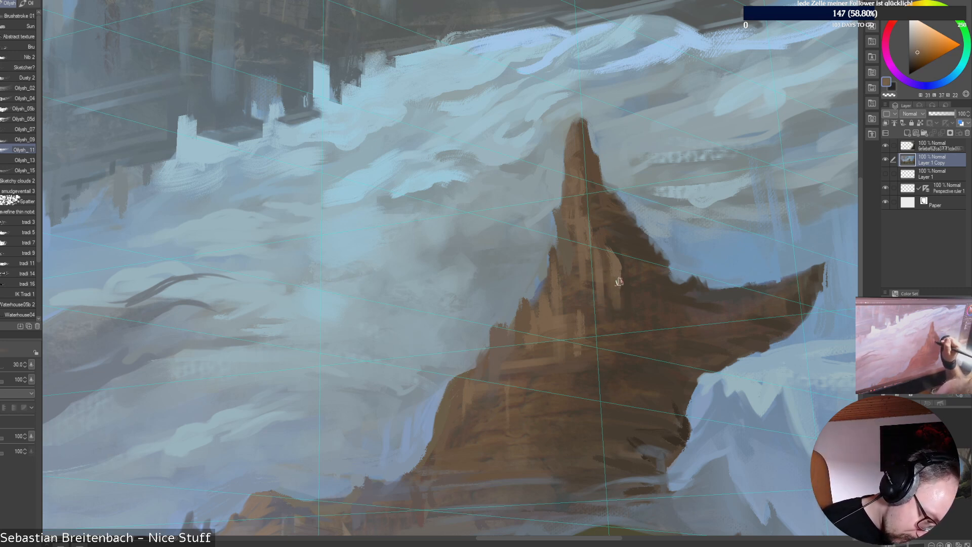
{"action": "left_click", "coordinate": [612, 291], "text": "alt"}
{"action": "left_click_drag", "start_coordinate": [612, 292], "coordinate": [611, 314]}
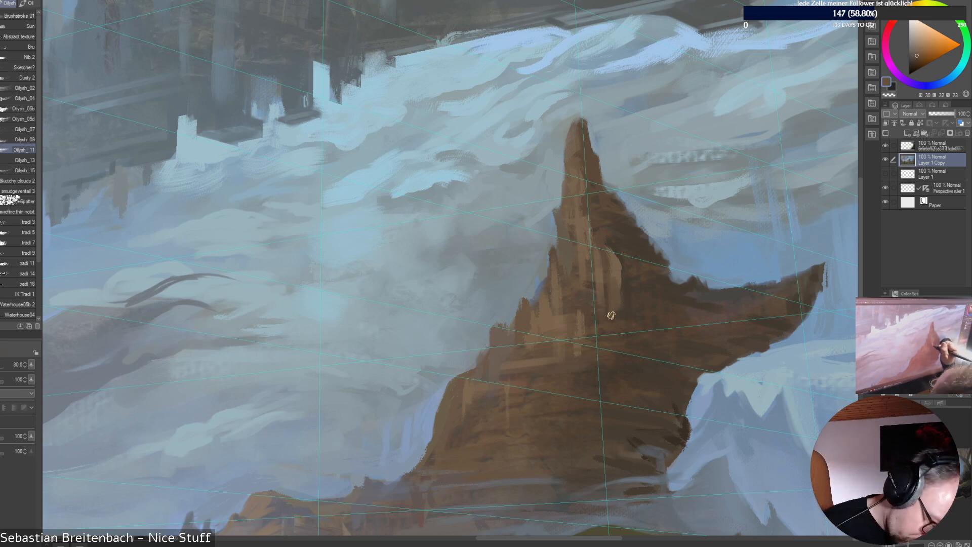
{"action": "left_click", "coordinate": [600, 296], "text": "alt"}
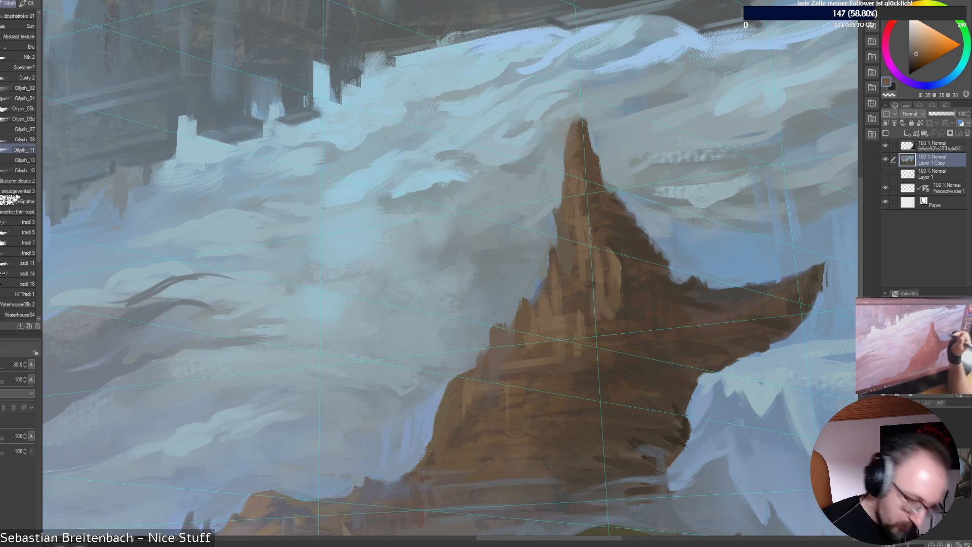
Define the shadows beside the lit facet and along the spire's upper right slope with sampled dark browns at brush size 20
{"action": "left_click", "coordinate": [621, 318], "text": "alt"}
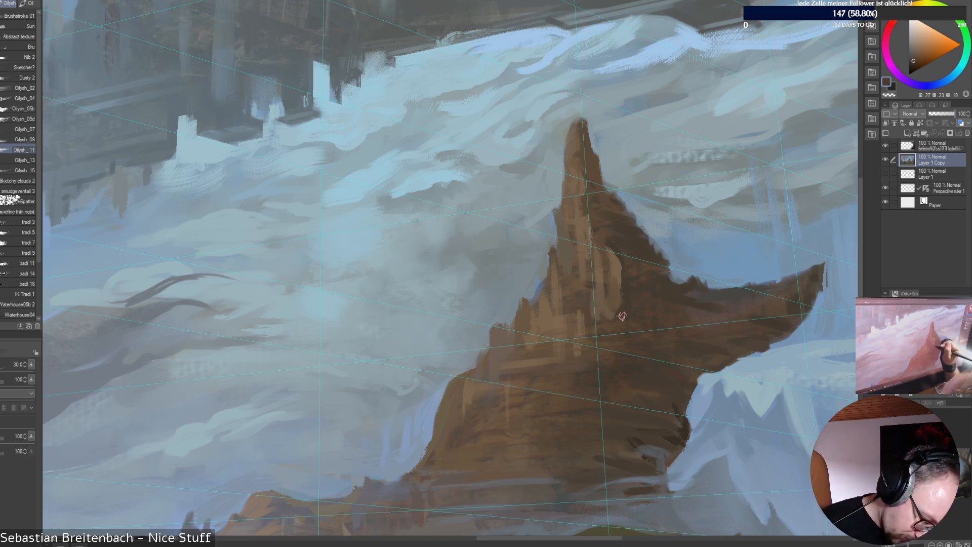
{"action": "key", "text": "["}
{"action": "key", "text": "["}
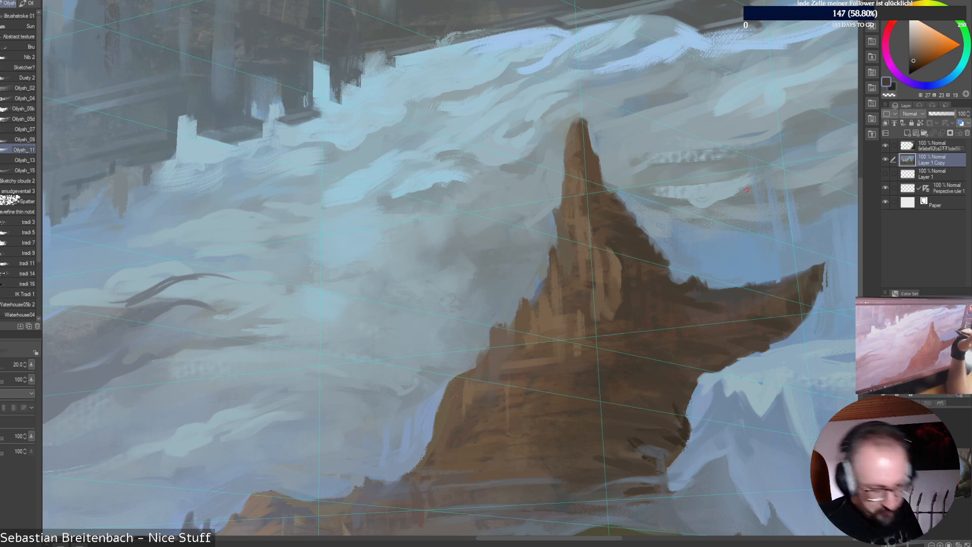
{"action": "left_click", "coordinate": [641, 320], "text": "alt"}
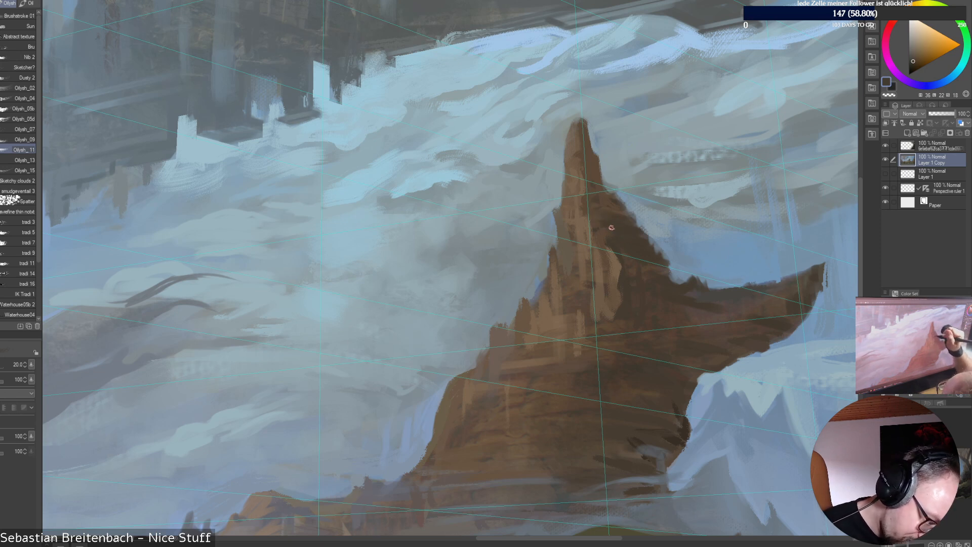
{"action": "left_click", "coordinate": [616, 209], "text": "alt"}
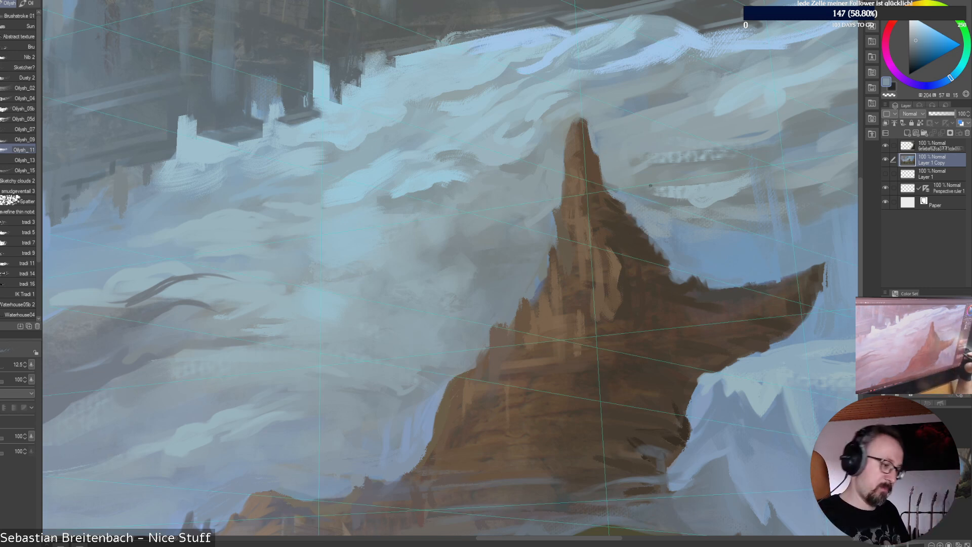
Refine the edge of the spire's upper right slope with sampled sky blue and dark brown at brush size 10
{"action": "right_click", "coordinate": [705, 282]}
{"action": "left_click", "coordinate": [668, 250]}
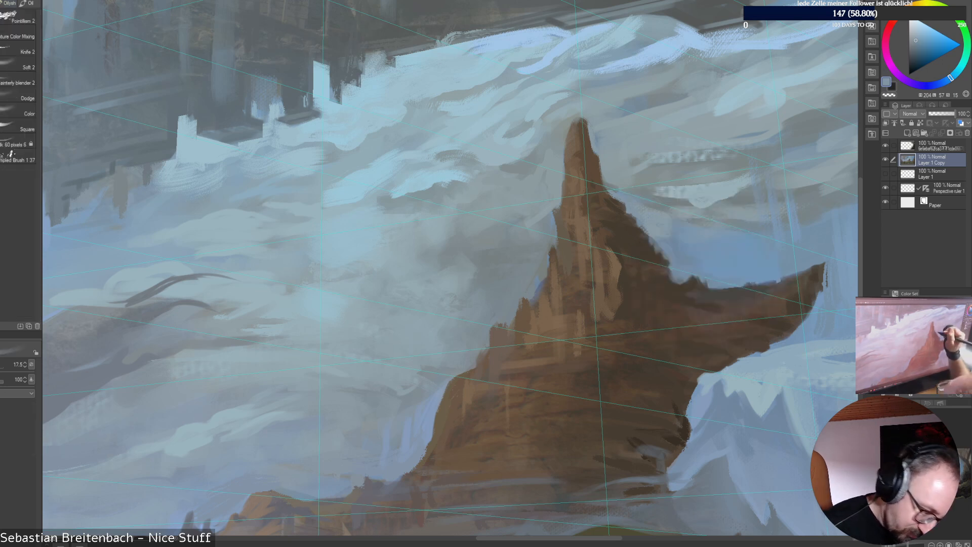
{"action": "left_click", "coordinate": [610, 194], "text": "alt"}
{"action": "key", "text": "bracketleft"}
{"action": "key", "text": "bracketleft"}
{"action": "key", "text": "bracketleft"}
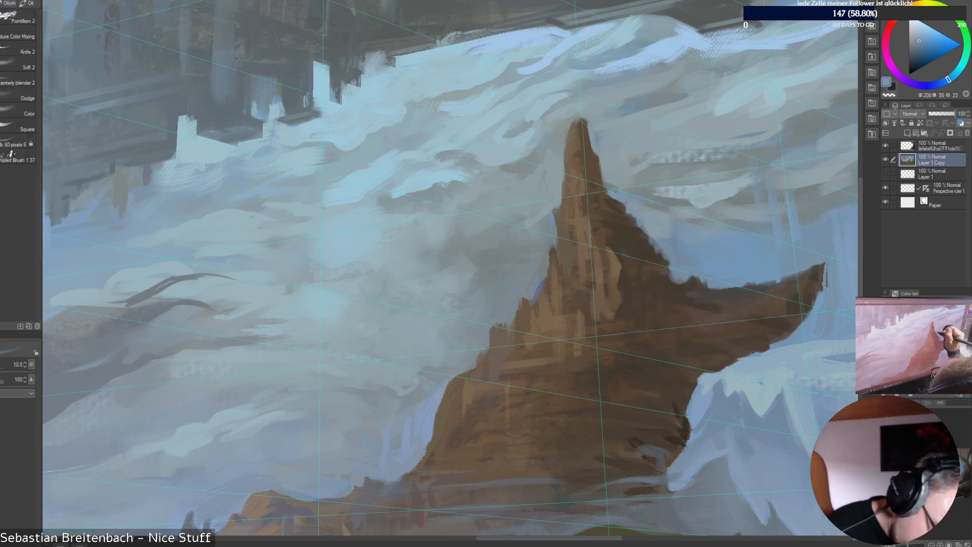
{"action": "left_click", "coordinate": [630, 209], "text": "alt"}
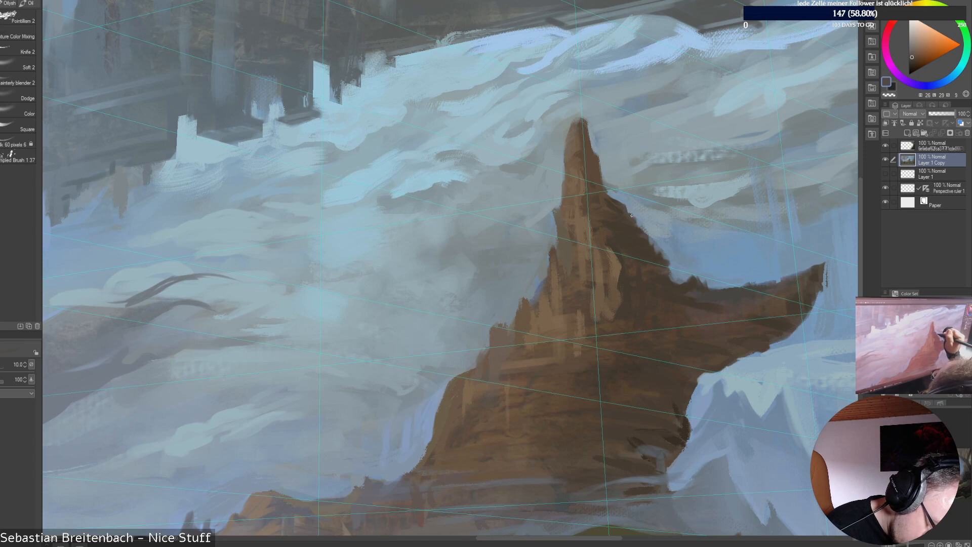
{"action": "left_click", "coordinate": [632, 215], "text": "alt"}
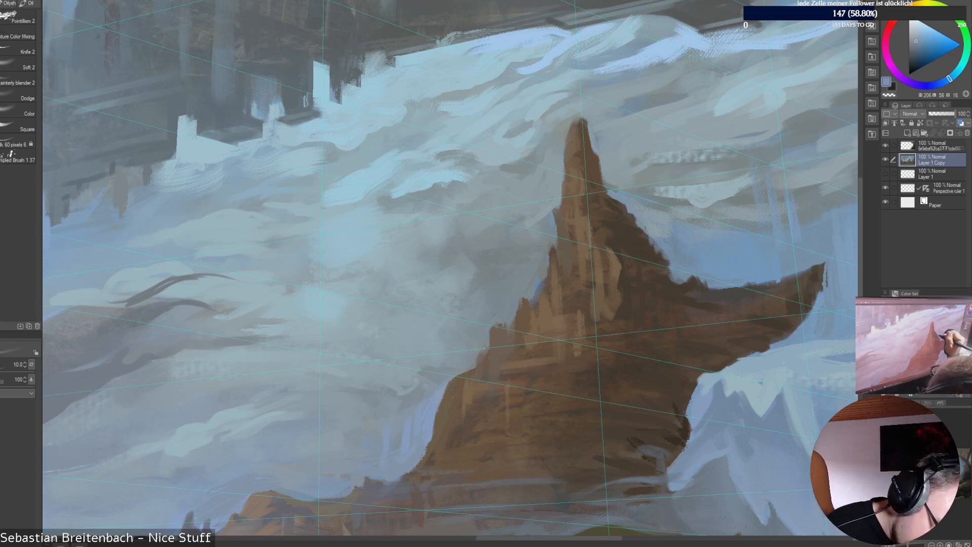
{"action": "left_click", "coordinate": [651, 242], "text": "alt"}
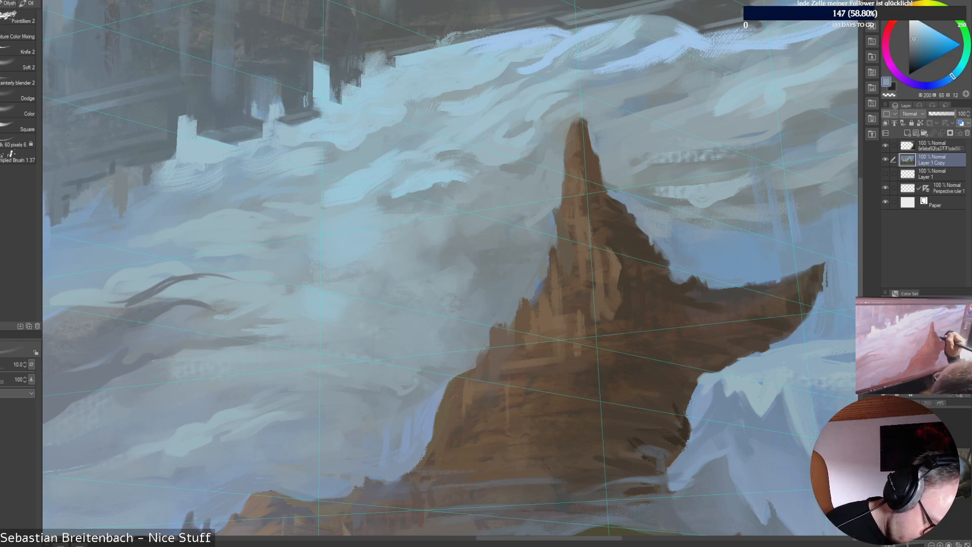
Paint small jagged pinnacles along the spire's lower right slope with a sampled dark brown
{"action": "mouse_move", "coordinate": [653, 236]}
{"action": "left_mouse_down"}
{"action": "mouse_move", "coordinate": [676, 286]}
{"action": "mouse_move", "coordinate": [670, 257]}
{"action": "mouse_move", "coordinate": [676, 284]}
{"action": "left_mouse_up"}
{"action": "left_click", "coordinate": [661, 259], "text": "alt"}
{"action": "left_click", "coordinate": [658, 257], "text": "alt"}
{"action": "left_click_drag", "start_coordinate": [675, 271], "coordinate": [678, 285]}
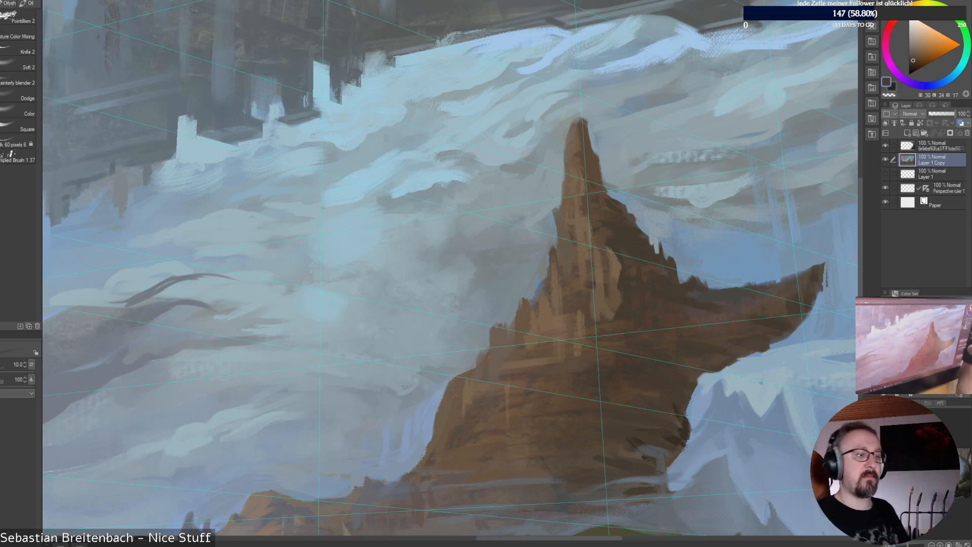
{"action": "left_click_drag", "start_coordinate": [691, 263], "coordinate": [691, 278]}
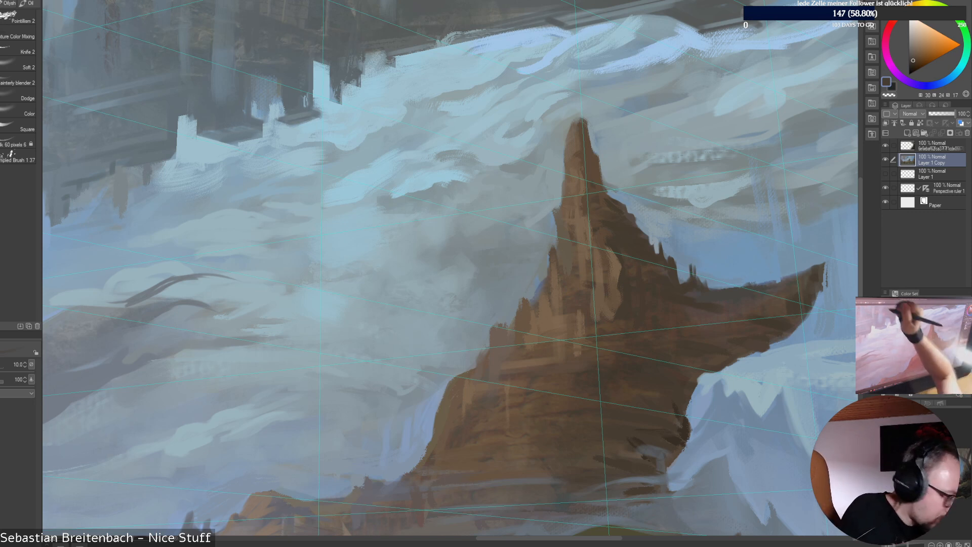
Add a small rock tower and low bumps on the ridge at the slope's foot, shaping them with sampled sky blue and dark brown
{"action": "mouse_move", "coordinate": [688, 265]}
{"action": "left_mouse_down"}
{"action": "mouse_move", "coordinate": [695, 260]}
{"action": "mouse_move", "coordinate": [693, 285]}
{"action": "mouse_move", "coordinate": [700, 262]}
{"action": "mouse_move", "coordinate": [706, 294]}
{"action": "left_mouse_up"}
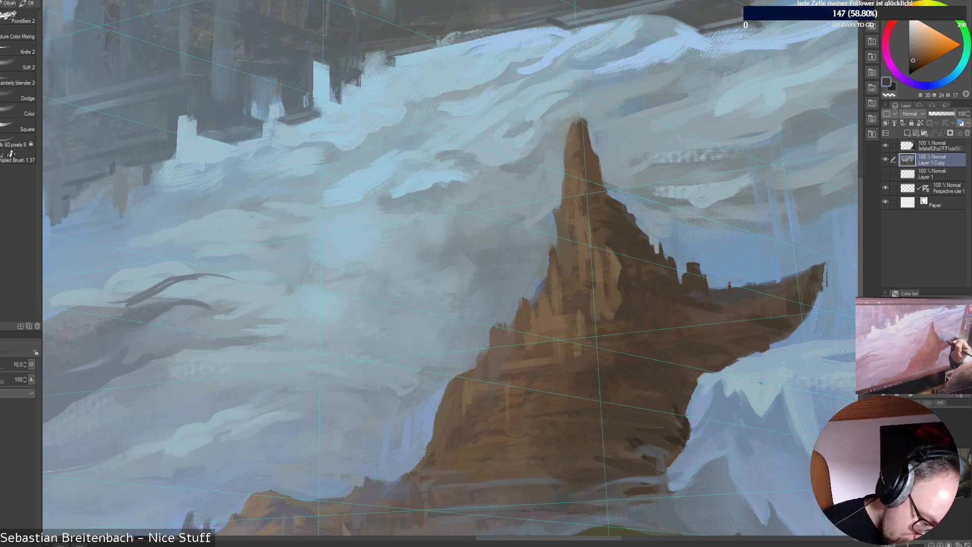
{"action": "left_click_drag", "start_coordinate": [728, 285], "coordinate": [747, 285]}
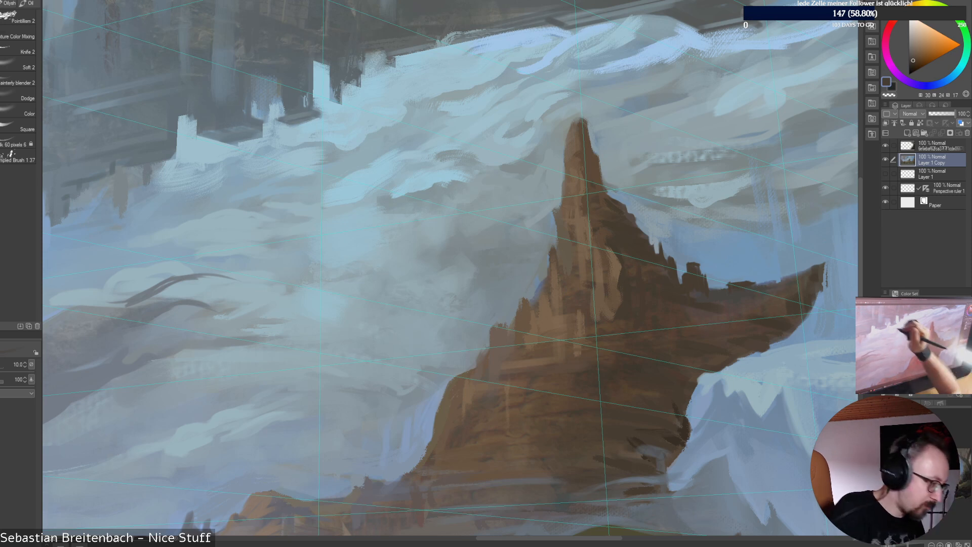
{"action": "left_click", "coordinate": [719, 254], "text": "alt"}
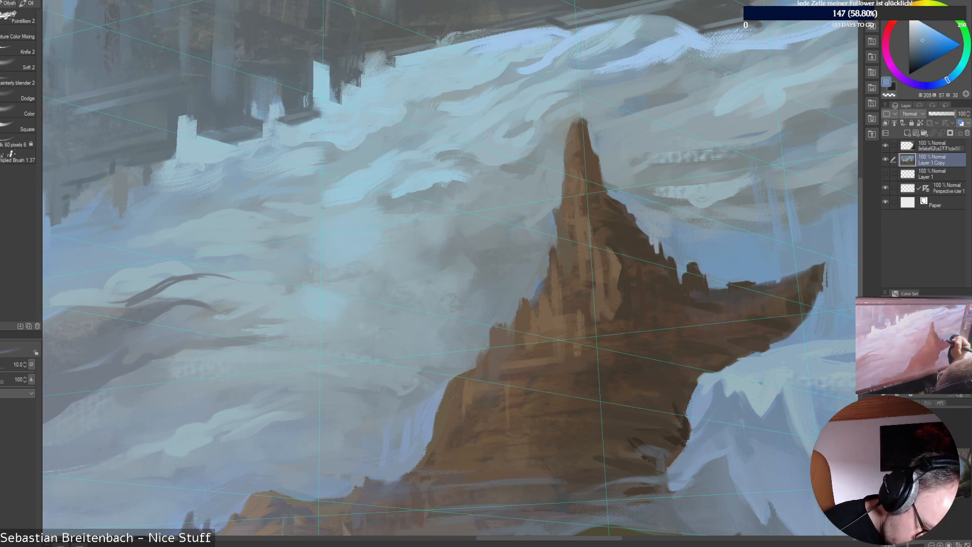
{"action": "left_click", "coordinate": [707, 284], "text": "alt"}
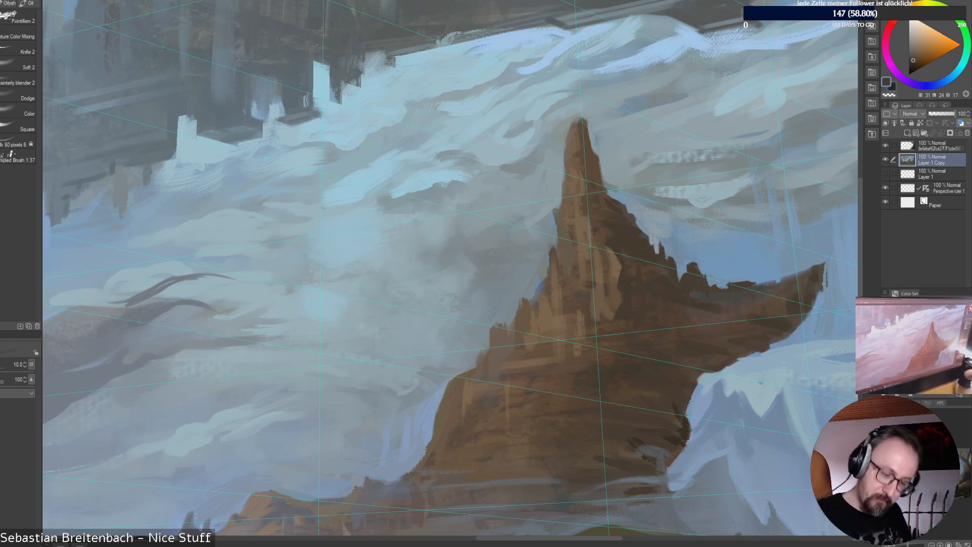
Light the faces of the small rock tower and neighbouring pinnacles with a sampled lighter brown
{"action": "key", "text": "ctrl+0"}
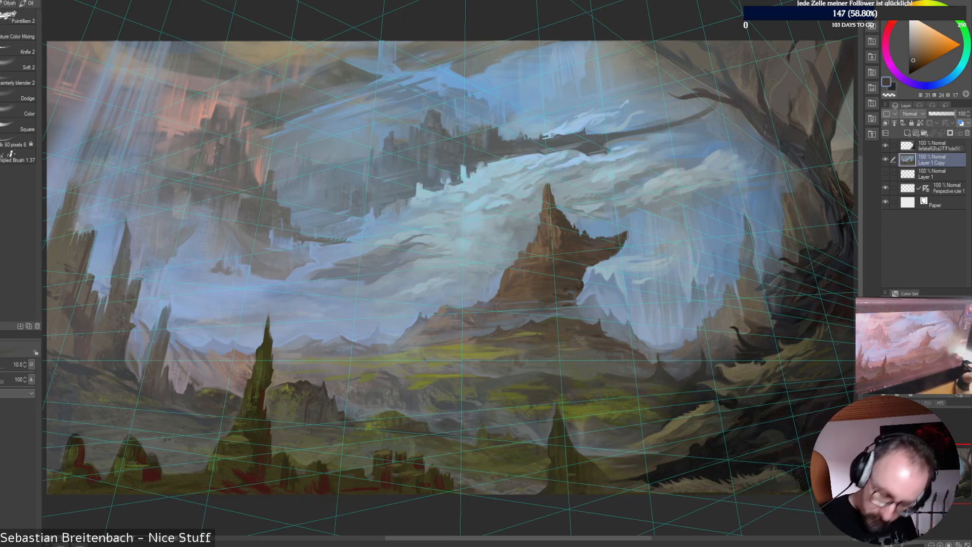
{"action": "key", "text": "ctrl+alt+0"}
{"action": "mouse_move", "coordinate": [659, 253]}
{"action": "left_mouse_down"}
{"action": "mouse_move", "coordinate": [415, 351]}
{"action": "mouse_move", "coordinate": [445, 350]}
{"action": "left_mouse_up"}
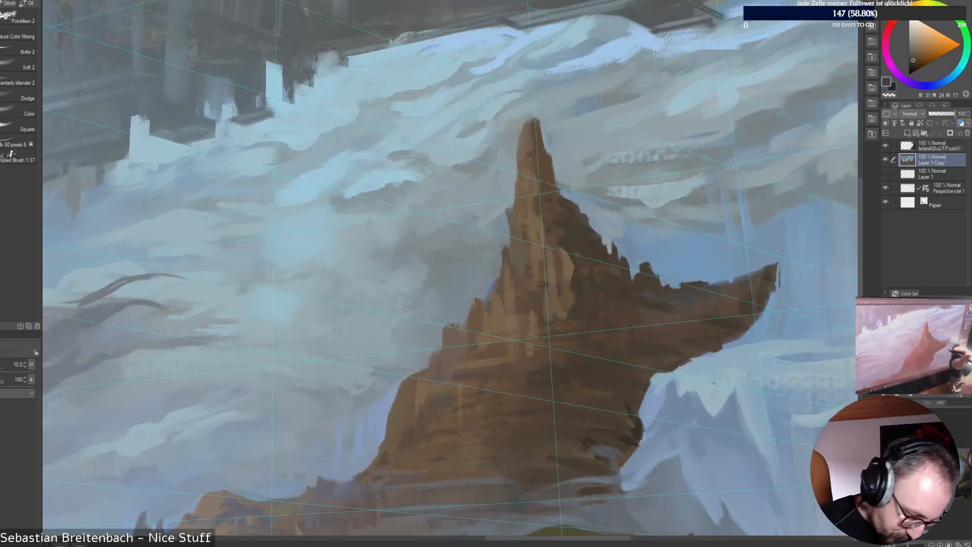
{"action": "left_click", "coordinate": [646, 274], "text": "alt"}
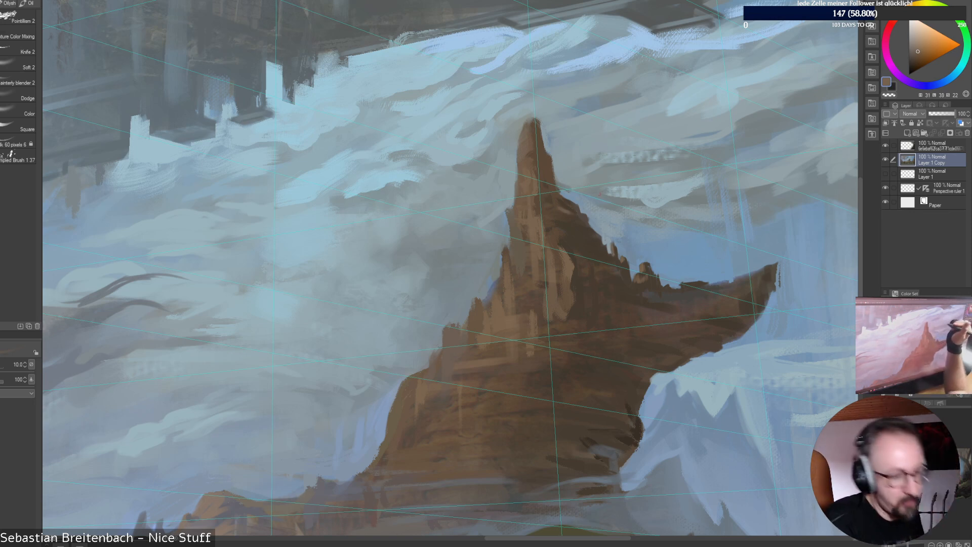
Paint lighter rock ledges and shadow gaps on the spire's upper right slope with sampled mid and dark browns
{"action": "left_click", "coordinate": [556, 211], "text": "alt"}
{"action": "left_click", "coordinate": [569, 212], "text": "alt"}
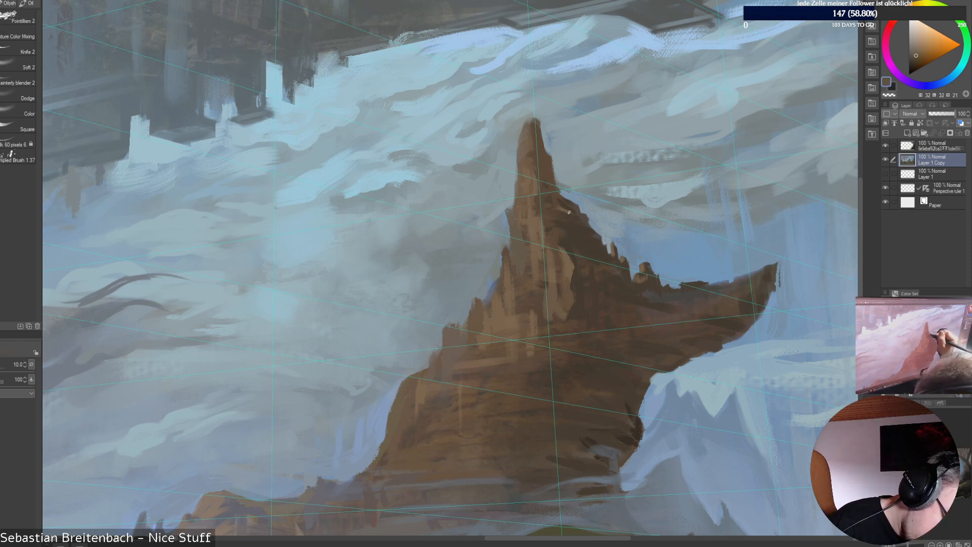
{"action": "left_click", "coordinate": [559, 203], "text": "alt"}
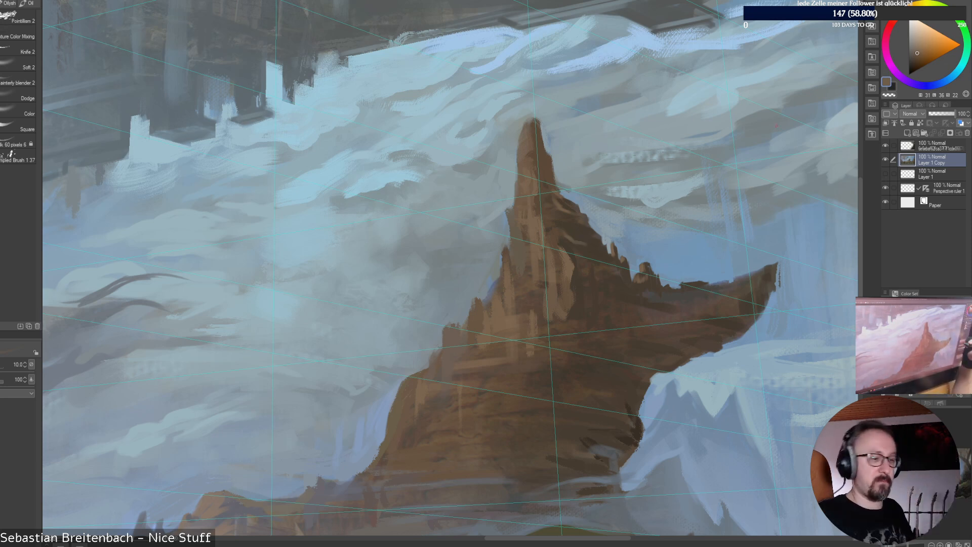
{"action": "left_click", "coordinate": [561, 232], "text": "alt"}
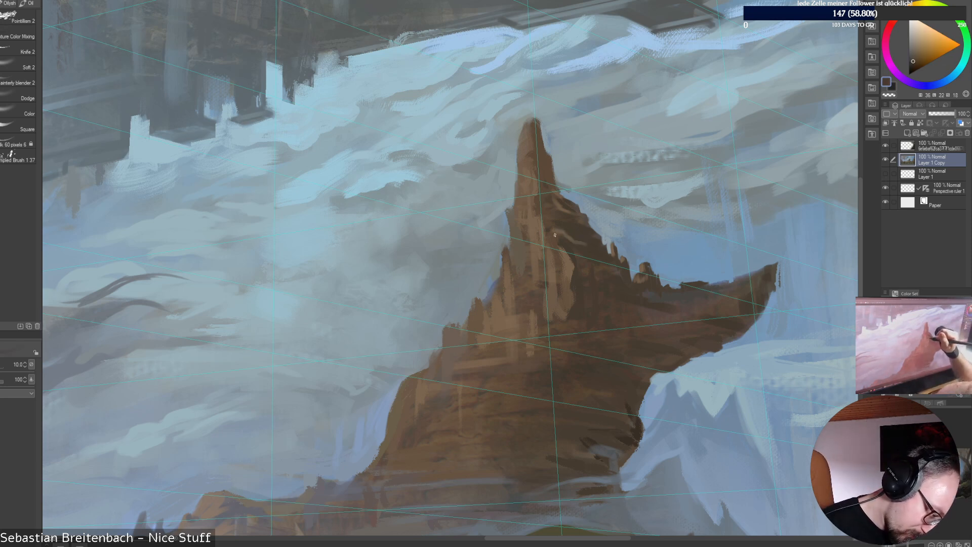
{"action": "left_click_drag", "start_coordinate": [558, 231], "coordinate": [556, 233]}
{"action": "left_click", "coordinate": [557, 234], "text": "alt"}
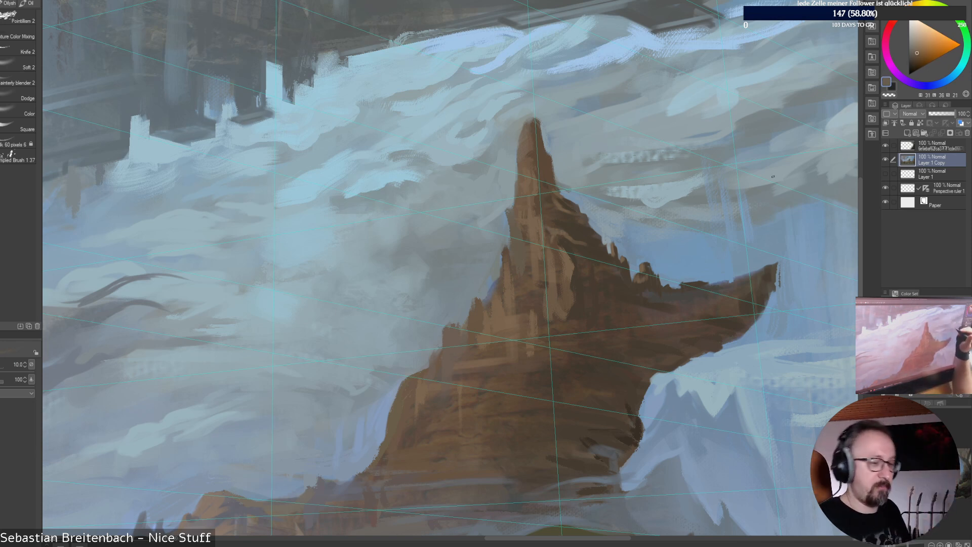
Form a curved lit ledge beside the spire's central facet with sampled light and dark browns
{"action": "left_click", "coordinate": [546, 235], "text": "alt"}
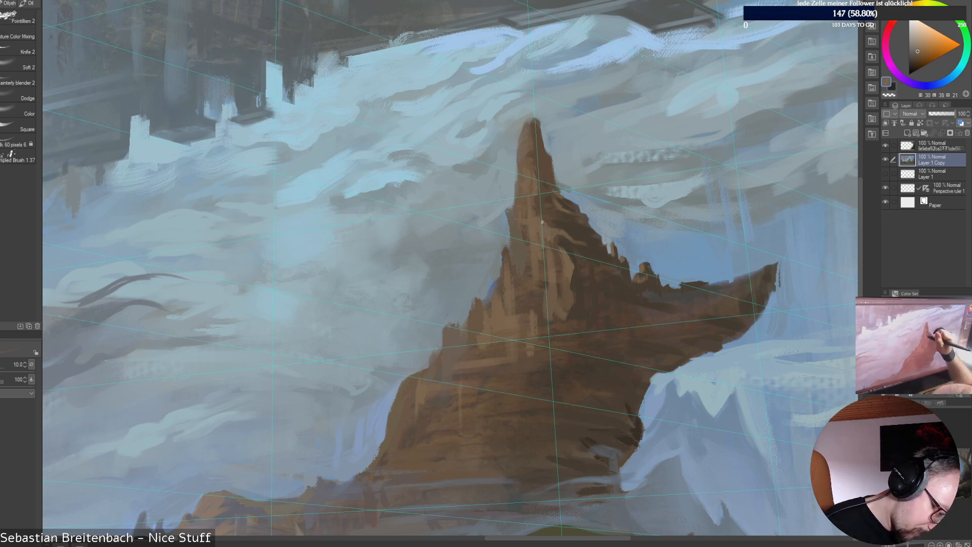
{"action": "left_click", "coordinate": [583, 238], "text": "alt"}
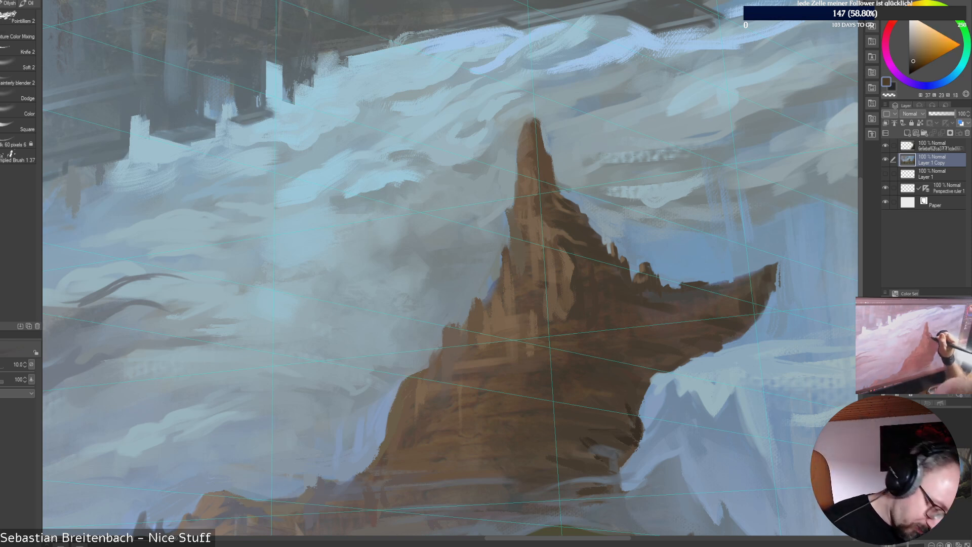
{"action": "left_click", "coordinate": [574, 242], "text": "alt"}
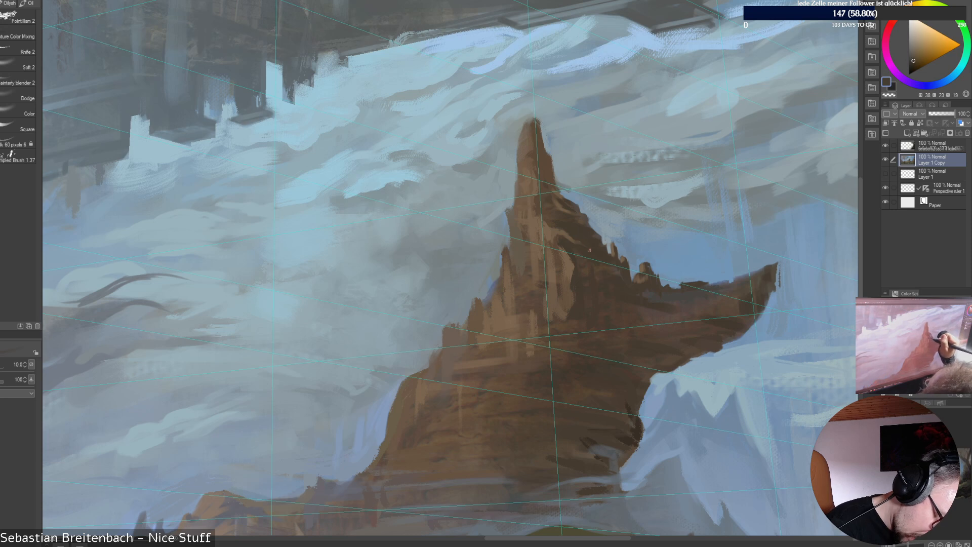
{"action": "left_click", "coordinate": [567, 243], "text": "alt"}
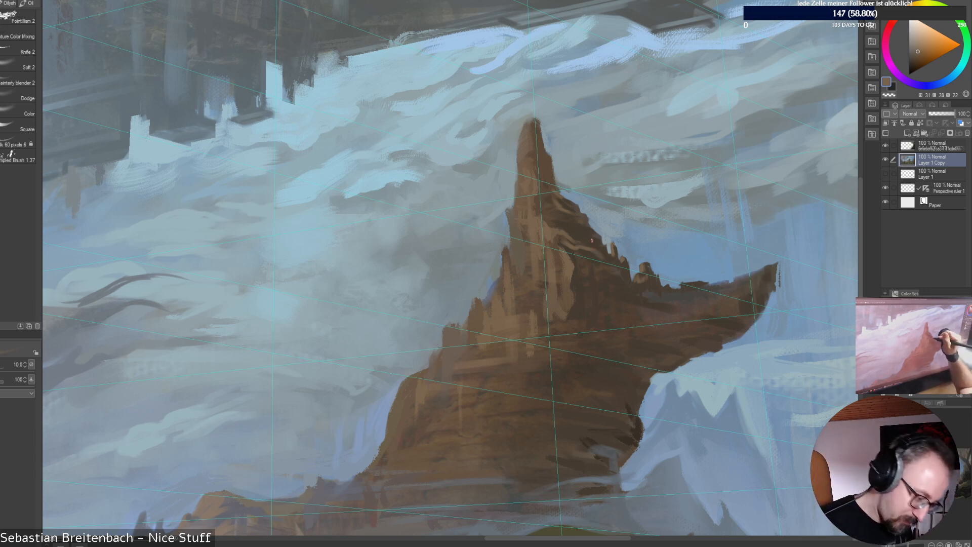
Add small light and dark rock details below the right slope's pinnacles with sampled browns
{"action": "left_click", "coordinate": [596, 250], "text": "alt"}
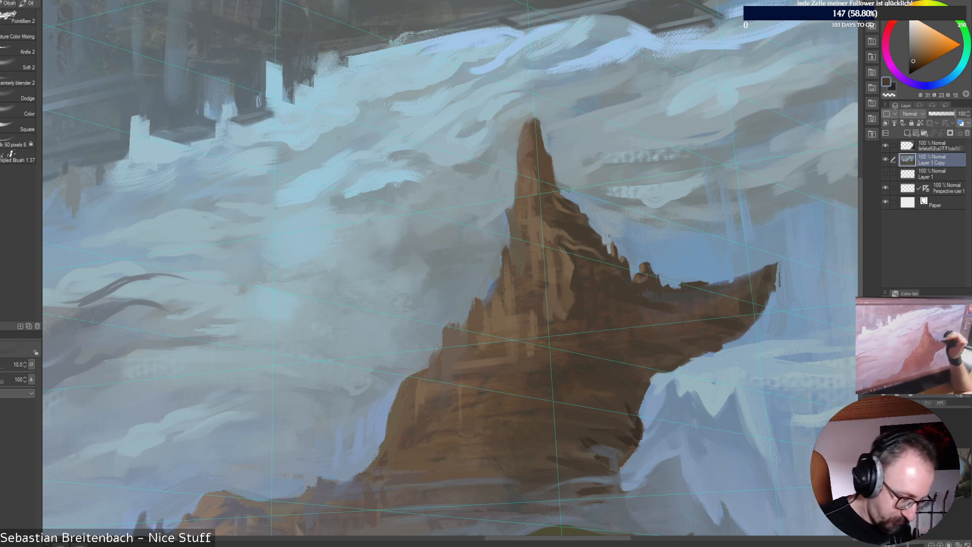
{"action": "left_click", "coordinate": [597, 255], "text": "alt"}
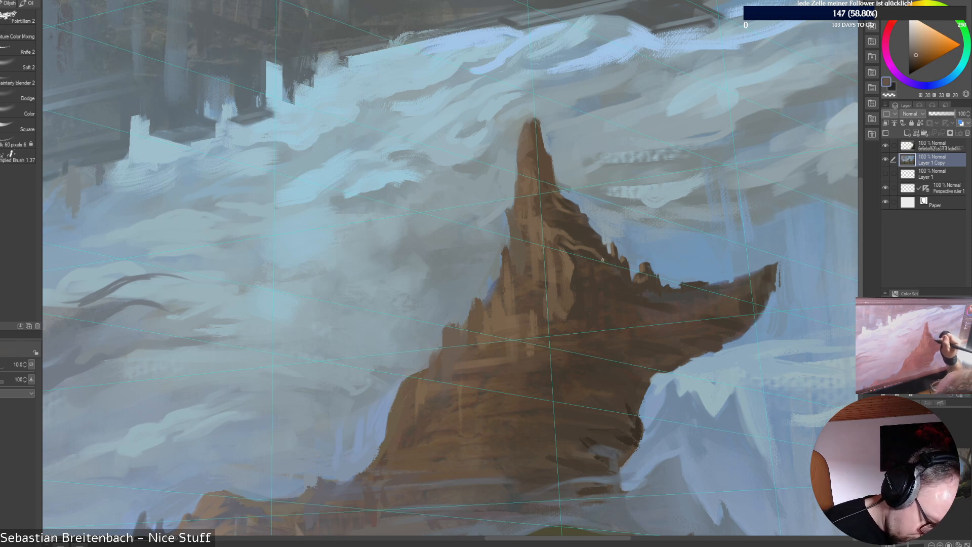
{"action": "left_click", "coordinate": [603, 261], "text": "alt"}
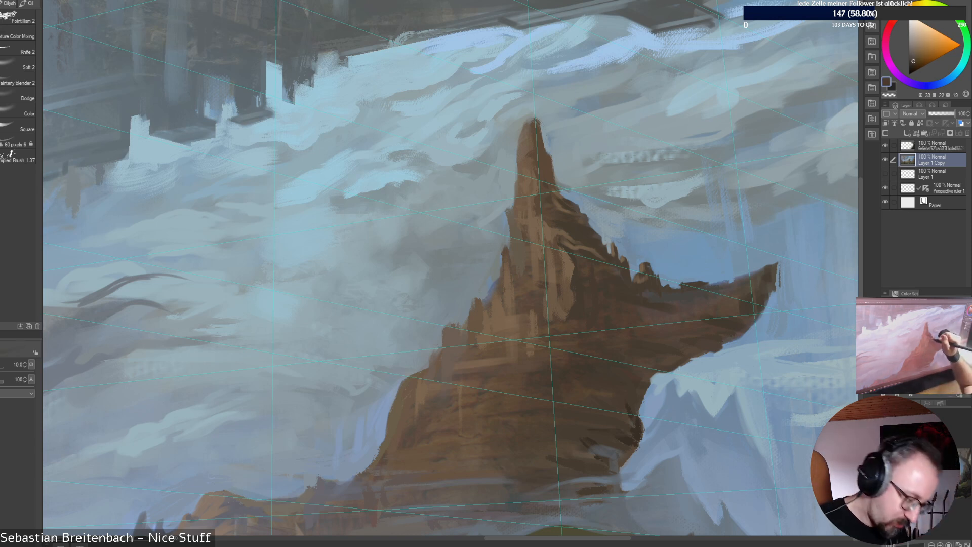
{"action": "left_click", "coordinate": [599, 256], "text": "alt"}
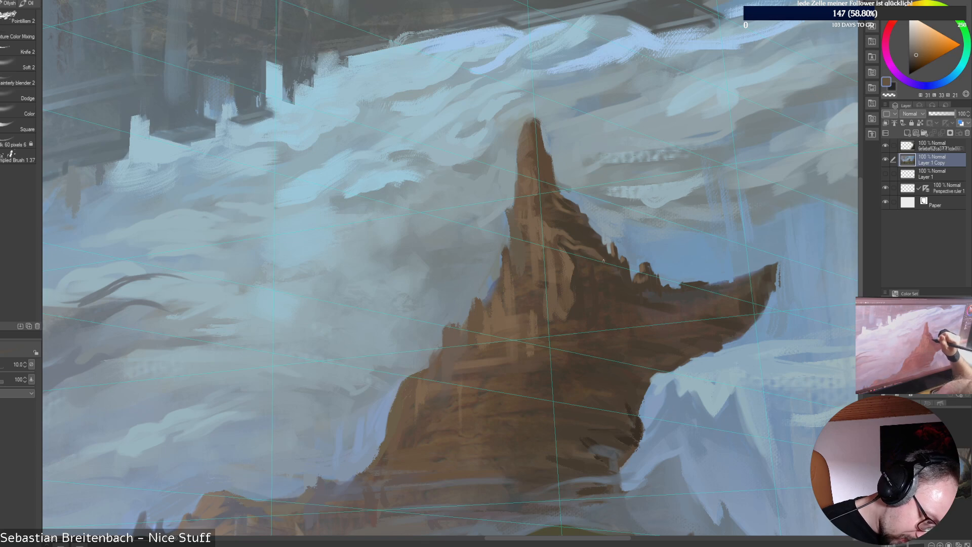
Adjust the spire's right slope in the full-canvas view with sampled light and dark browns at brush size 17.5
{"action": "key", "text": "ctrl+0"}
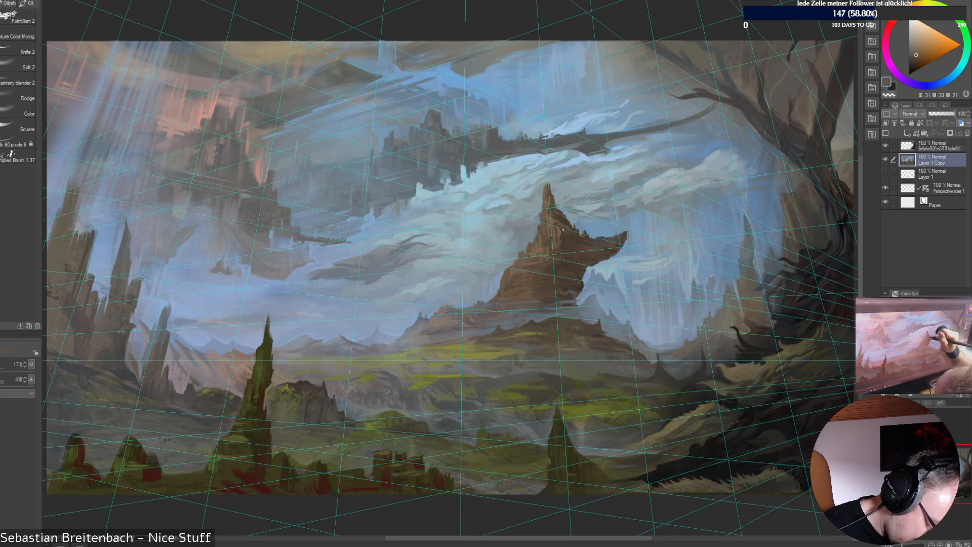
{"action": "left_click", "coordinate": [557, 228], "text": "alt"}
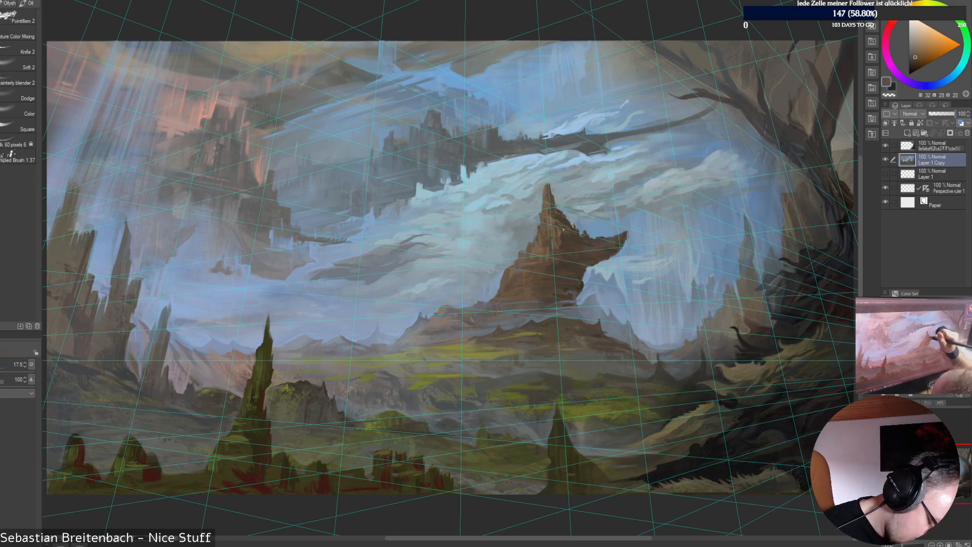
{"action": "left_click", "coordinate": [564, 230], "text": "alt"}
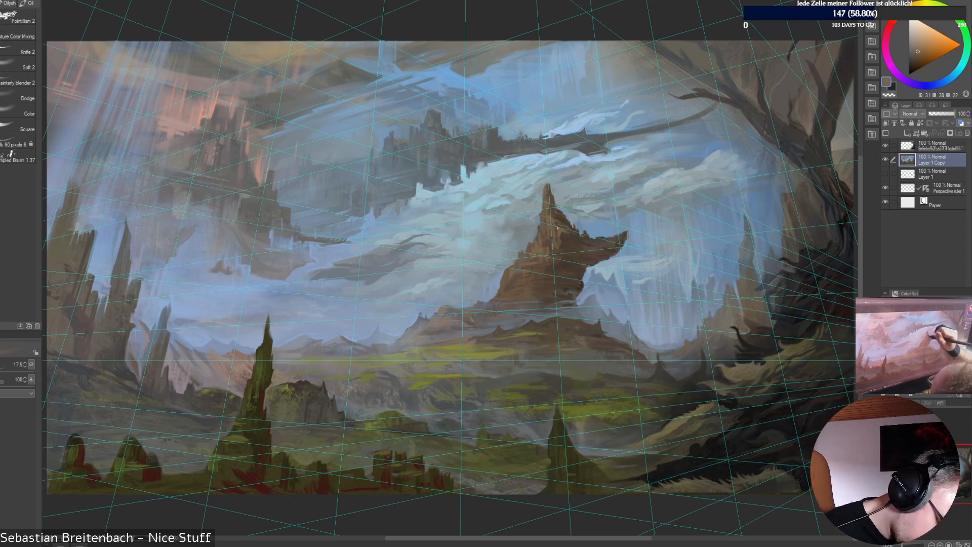
{"action": "left_click", "coordinate": [556, 234], "text": "alt"}
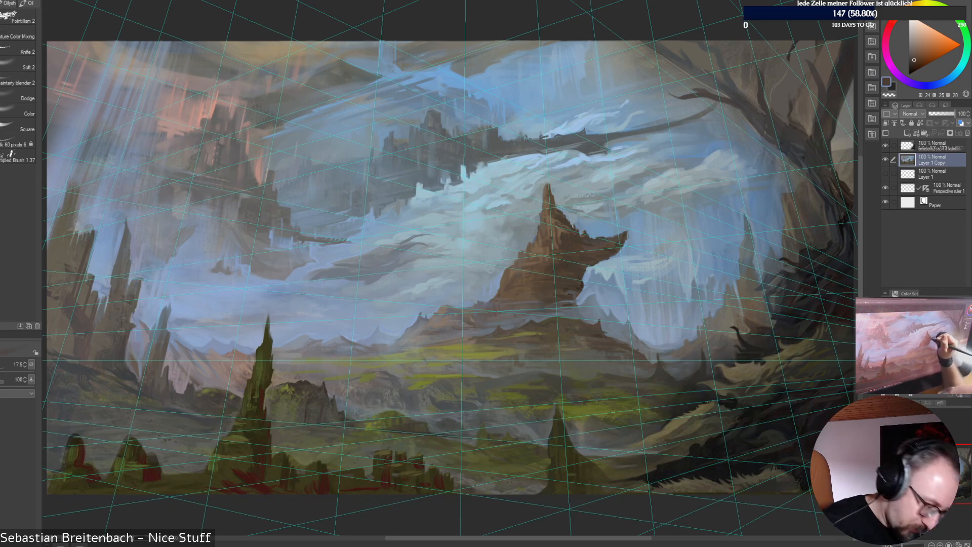
{"action": "left_click", "coordinate": [562, 235], "text": "alt"}
Work broader tones into the spire's shadowed right side with sampled browns at brush size 50
{"action": "key", "text": "]"}
{"action": "key", "text": "]"}
{"action": "key", "text": "]"}
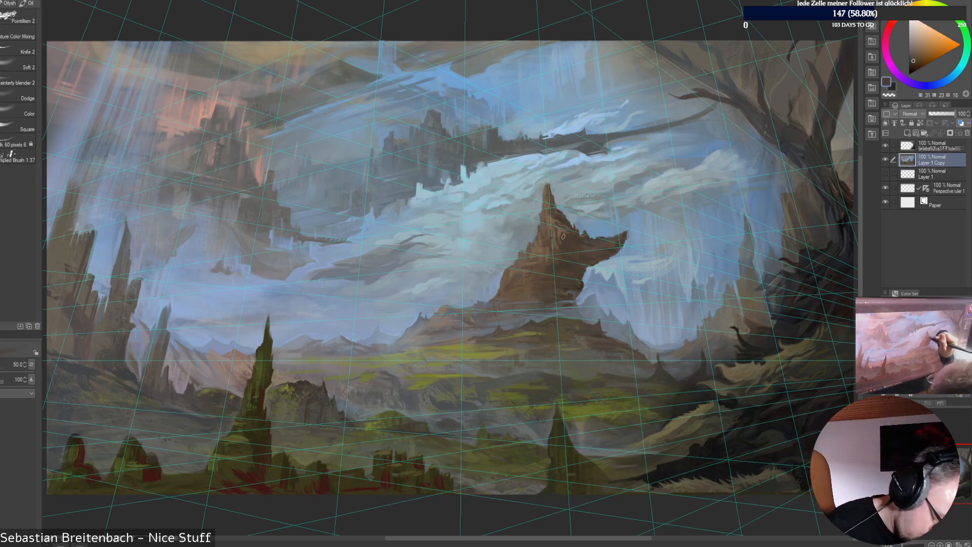
{"action": "left_click", "coordinate": [565, 249], "text": "alt"}
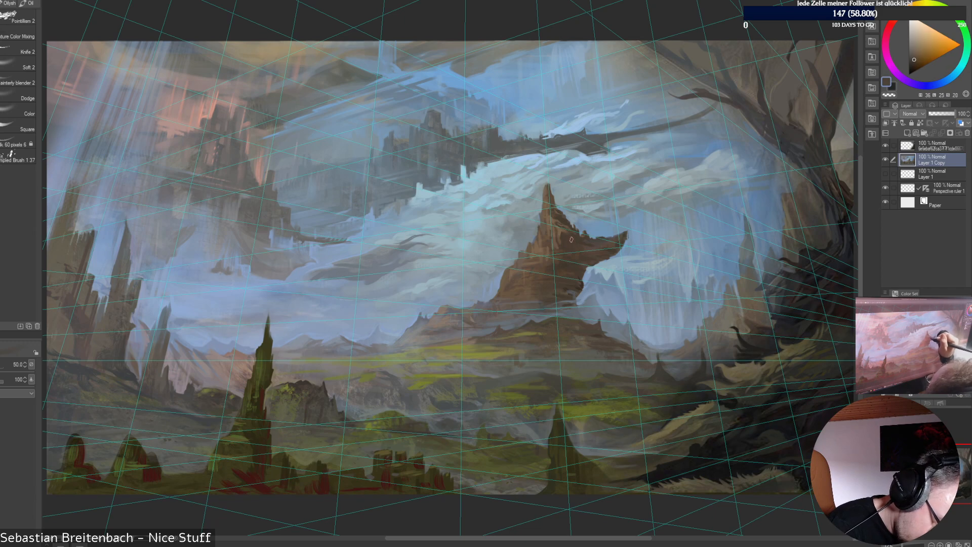
{"action": "left_click", "coordinate": [567, 233], "text": "alt"}
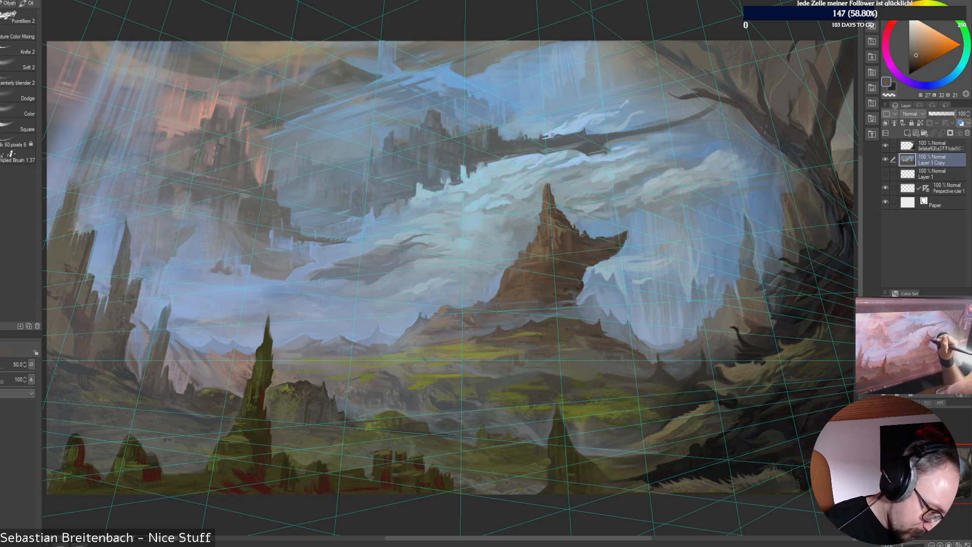
Refine the rock tones on the spire's upper right slope with sampled browns, reducing the brush size to 25
{"action": "left_click", "coordinate": [568, 232], "text": "alt"}
{"action": "key", "text": "["}
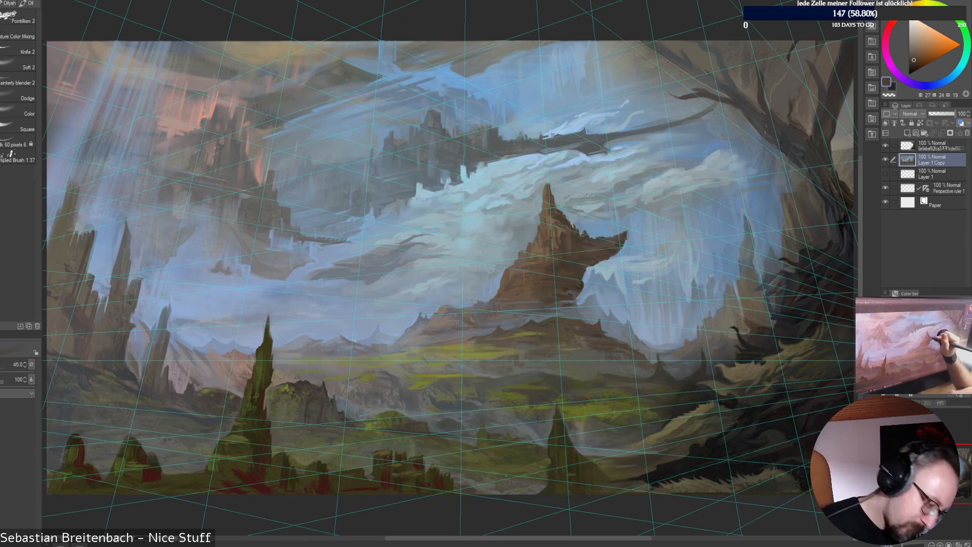
{"action": "left_click", "coordinate": [572, 232], "text": "alt"}
{"action": "key", "text": "bracketleft"}
{"action": "key", "text": "bracketleft"}
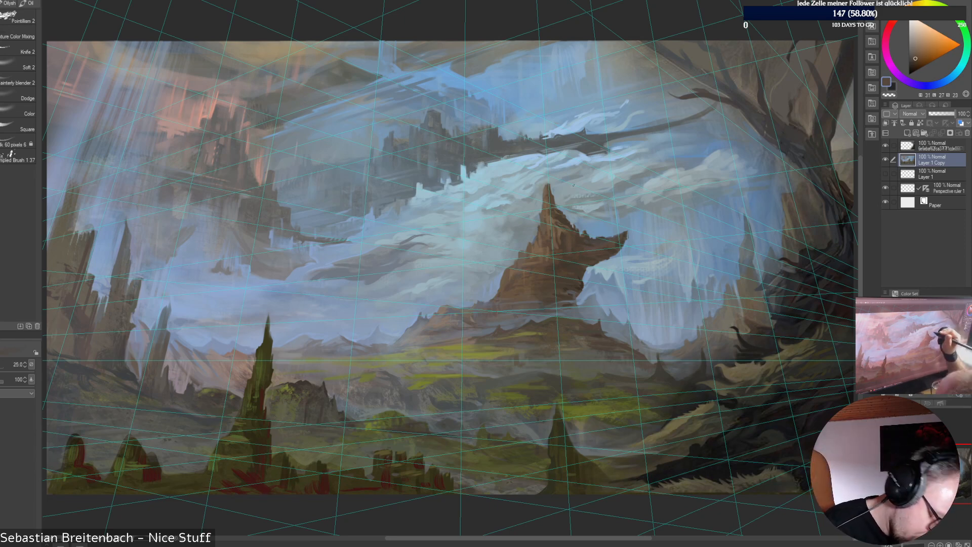
{"action": "left_click", "coordinate": [565, 221], "text": "alt"}
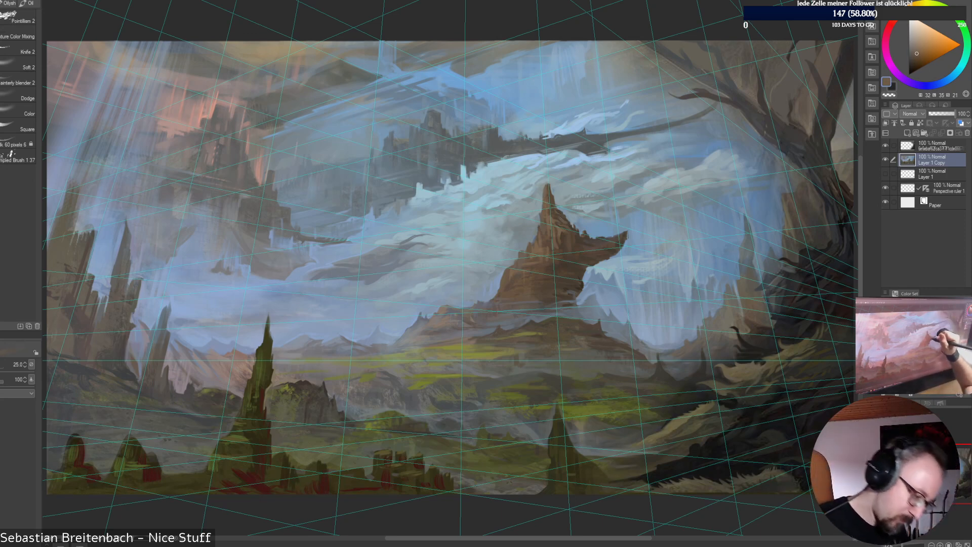
{"action": "left_click", "coordinate": [557, 215], "text": "alt"}
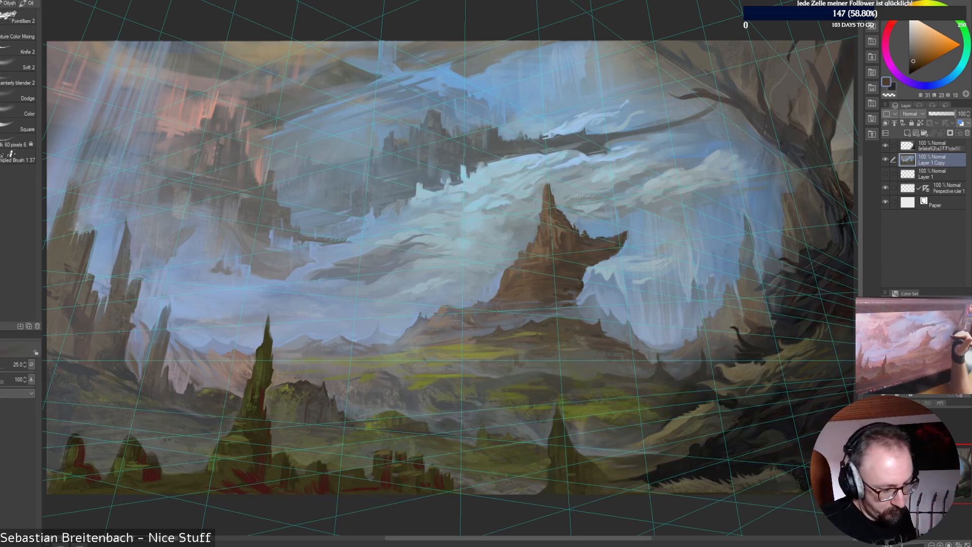
{"action": "left_click", "coordinate": [558, 219], "text": "alt"}
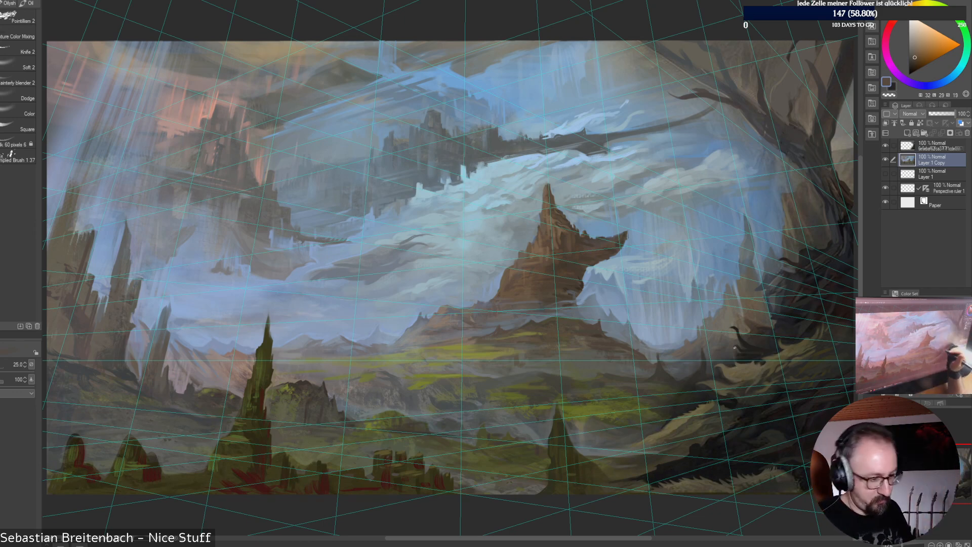
Deepen the shadowed rock between the spire's right slope and the overhang with sampled dark browns at brush size 25
{"action": "left_click", "coordinate": [577, 252], "text": "alt"}
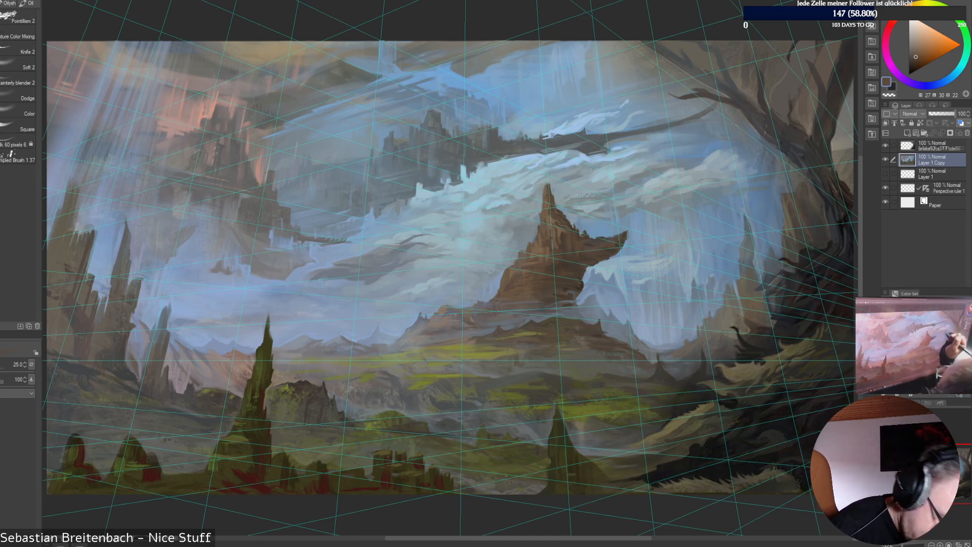
{"action": "key", "text": "alt"}
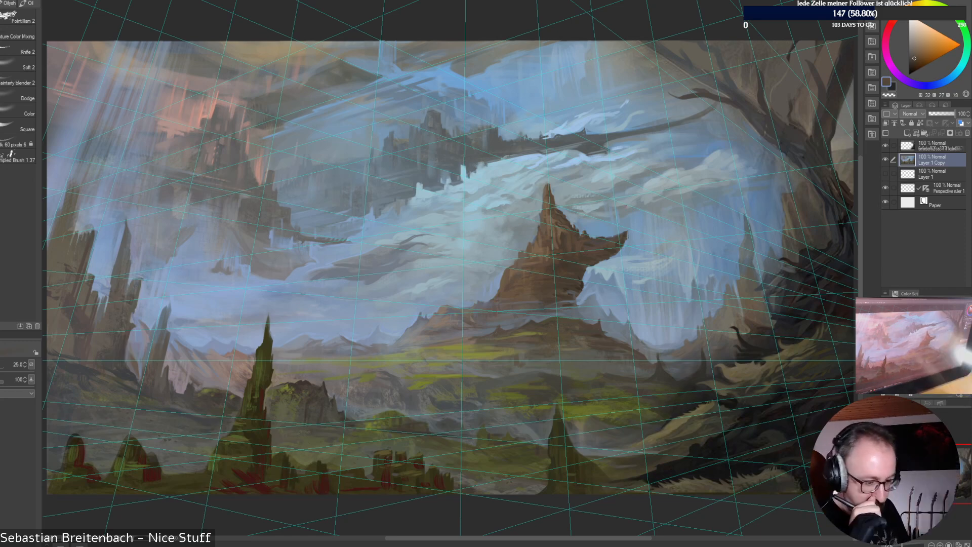
{"action": "left_click", "coordinate": [589, 245], "text": "alt"}
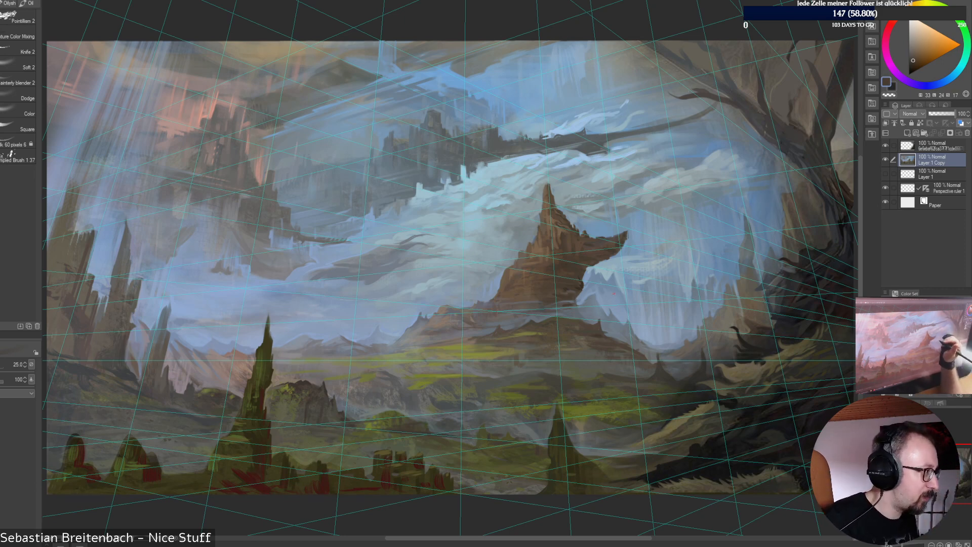
Blend the spire's base into the mist with sampled blue-greys and browns, reducing the brush size from 25 to 15
{"action": "left_click", "coordinate": [571, 303], "text": "alt"}
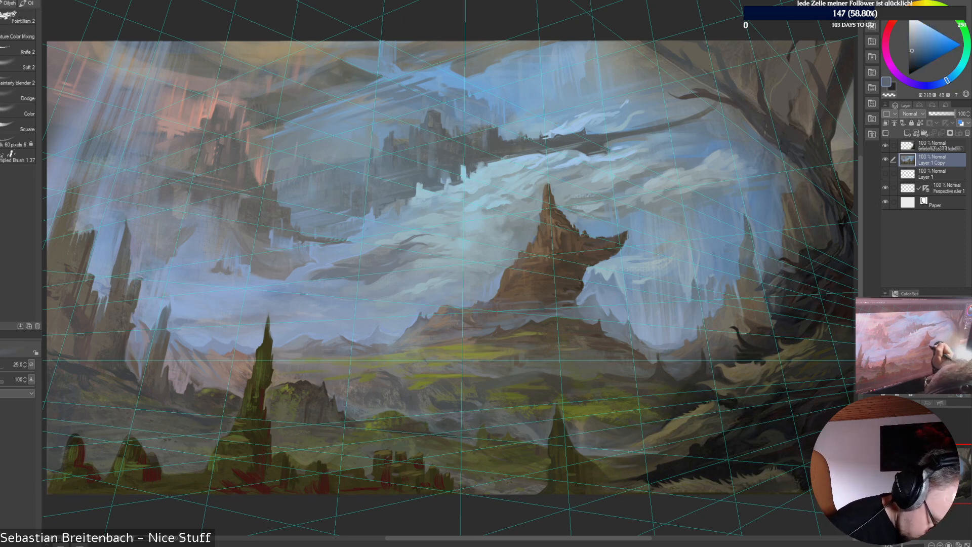
{"action": "left_click", "coordinate": [550, 299], "text": "alt"}
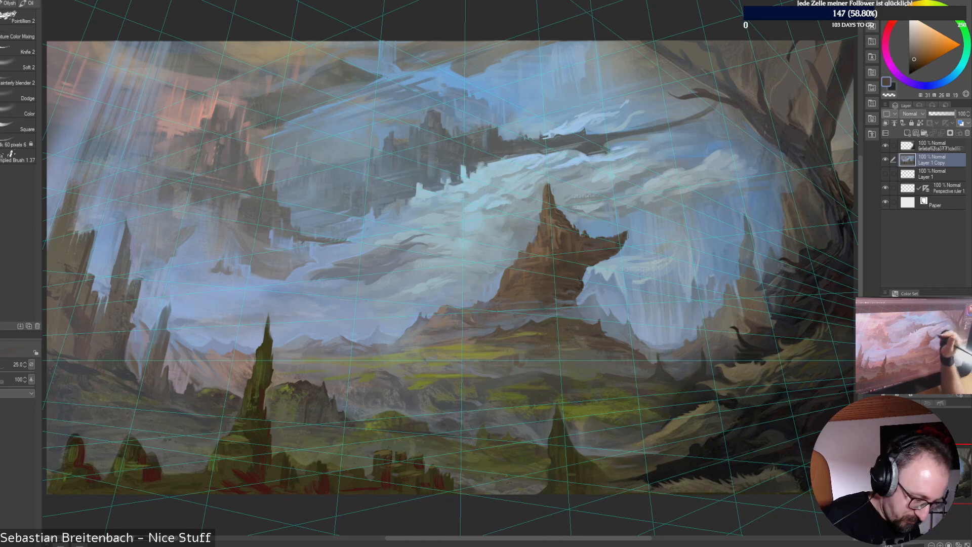
{"action": "left_click", "coordinate": [571, 303], "text": "alt"}
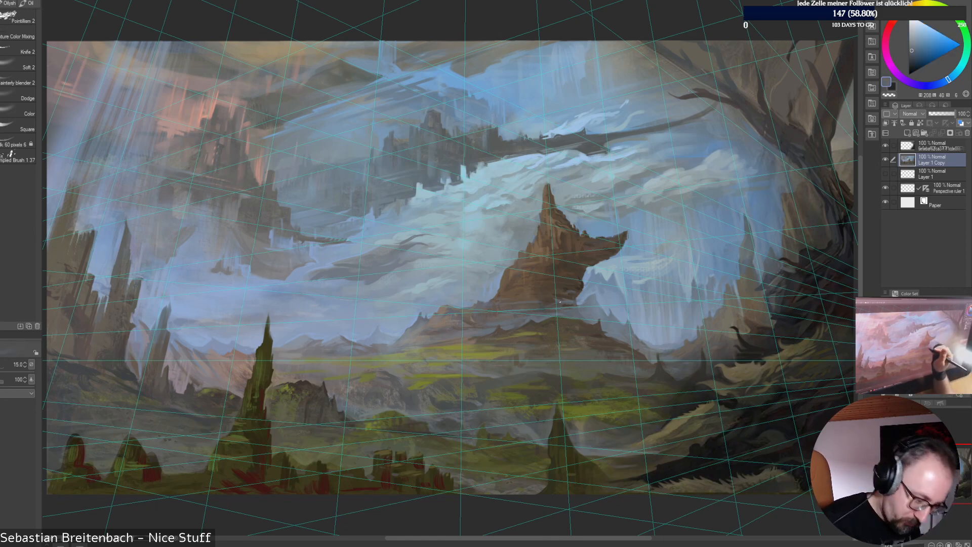
{"action": "left_click", "coordinate": [578, 299], "text": "alt"}
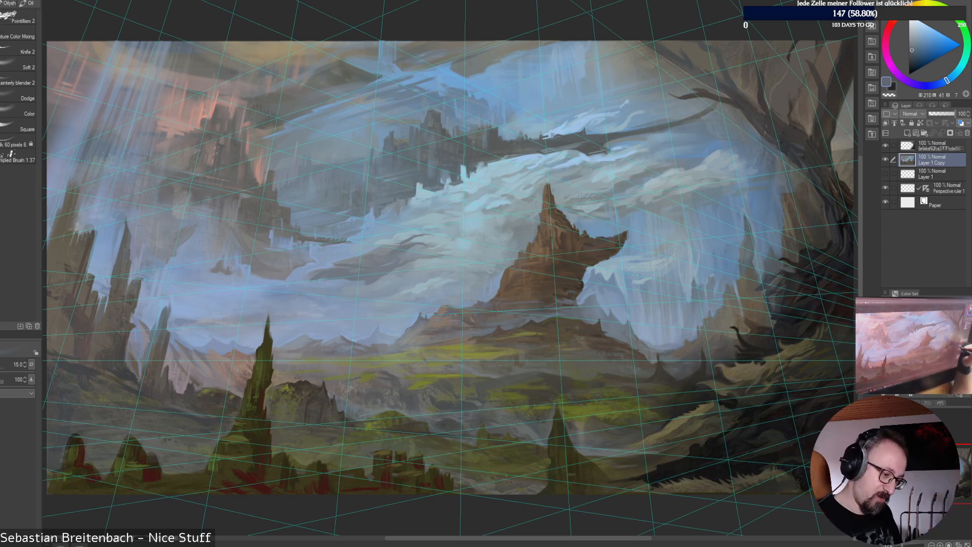
{"action": "left_click", "coordinate": [570, 292], "text": "alt"}
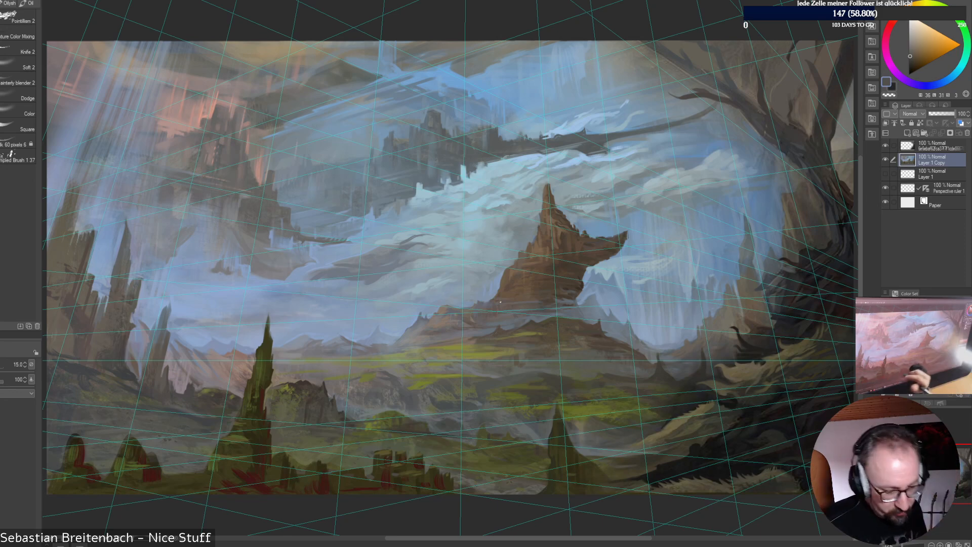
{"action": "left_click", "coordinate": [544, 301], "text": "alt"}
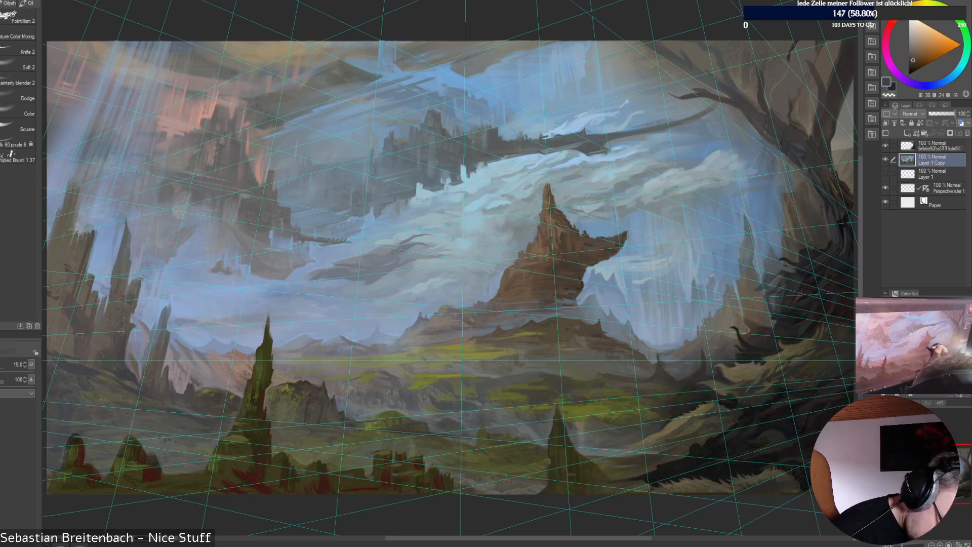
{"action": "left_click", "coordinate": [542, 299], "text": "alt"}
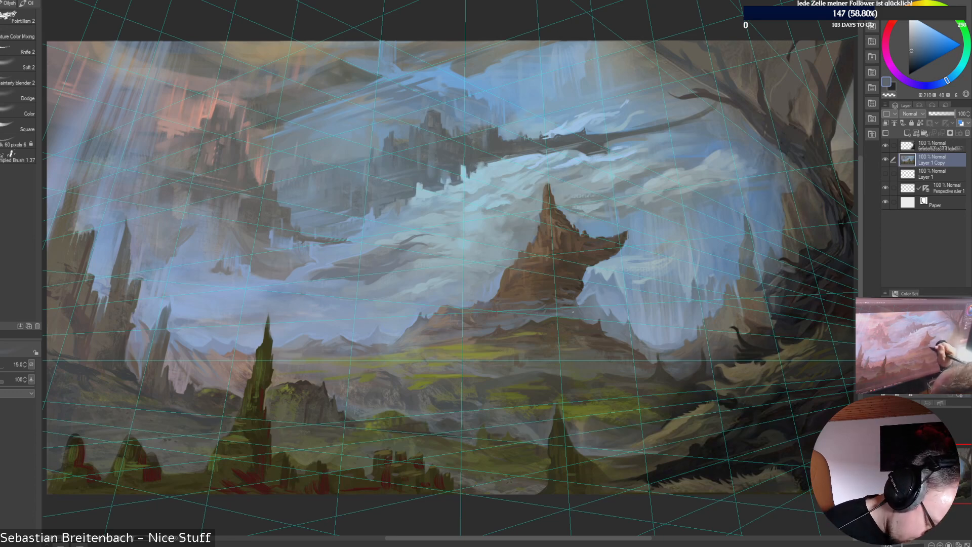
{"action": "left_click", "coordinate": [573, 312], "text": "alt"}
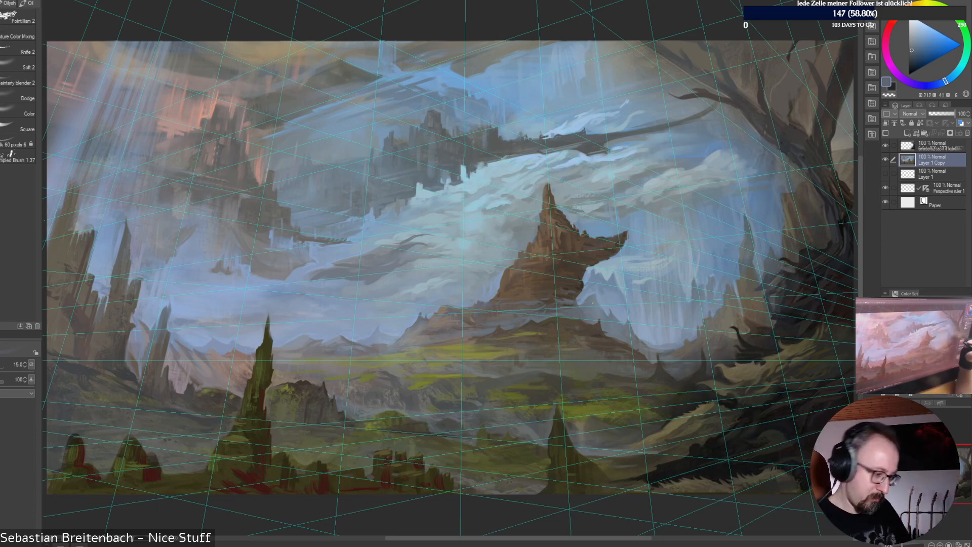
Touch up the sky around the spire's right overhang and the mist at its base with sampled blues at brush size 15
{"action": "left_click", "coordinate": [622, 276], "text": "alt"}
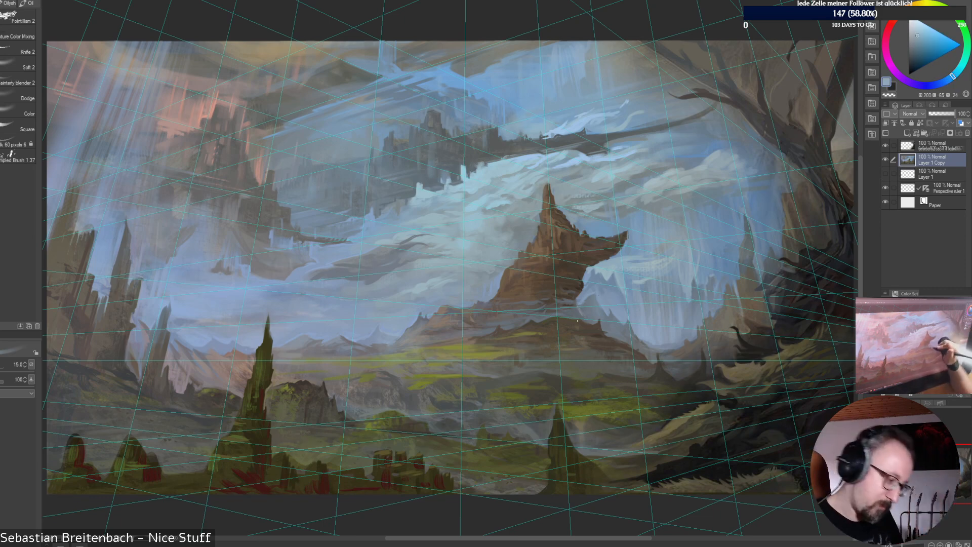
{"action": "left_click", "coordinate": [567, 307], "text": "alt"}
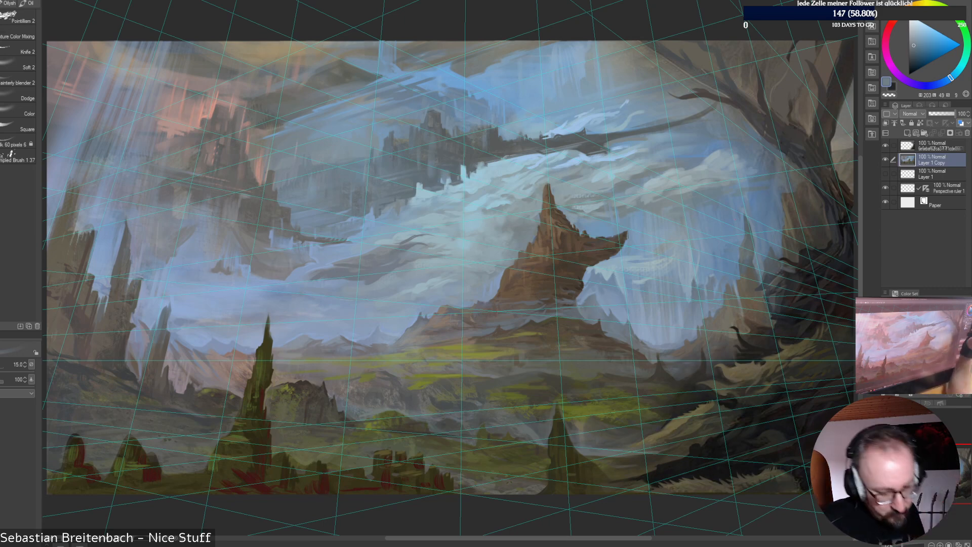
{"action": "left_click", "coordinate": [639, 253], "text": "alt"}
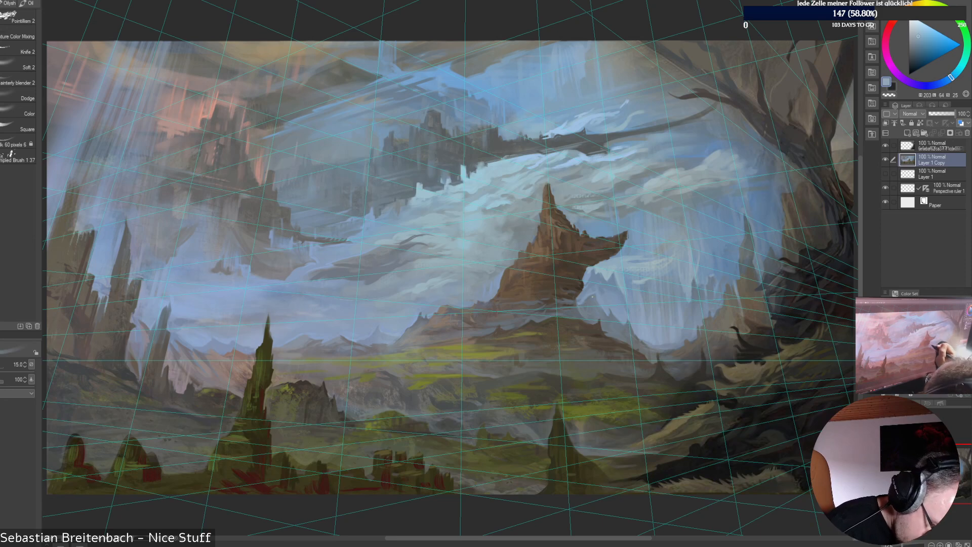
{"action": "left_click", "coordinate": [607, 228], "text": "alt"}
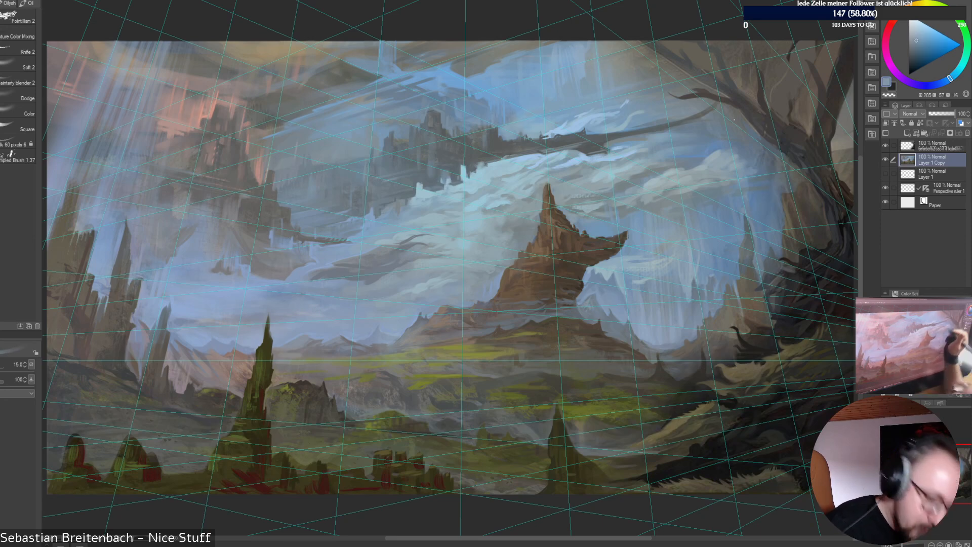
{"action": "left_click", "coordinate": [622, 225], "text": "alt"}
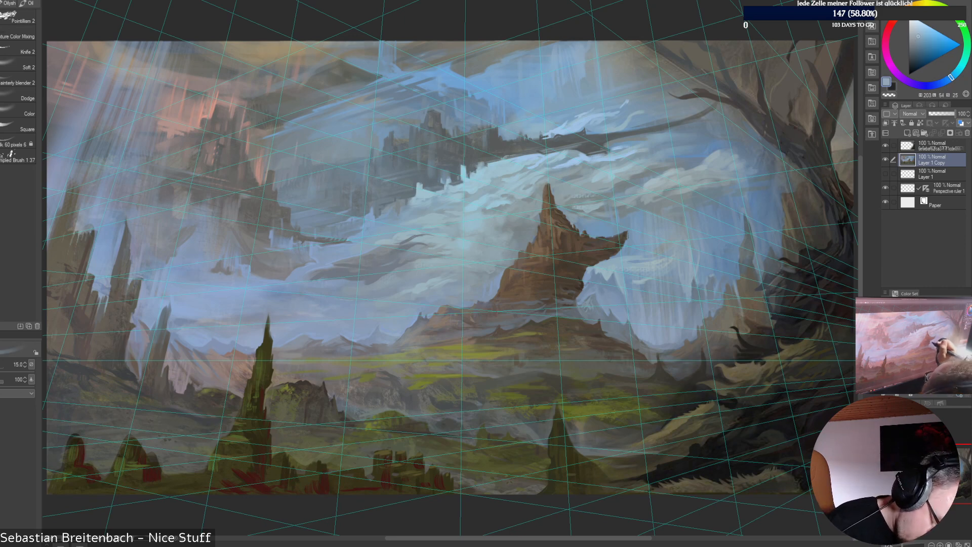
{"action": "left_click", "coordinate": [593, 274], "text": "alt"}
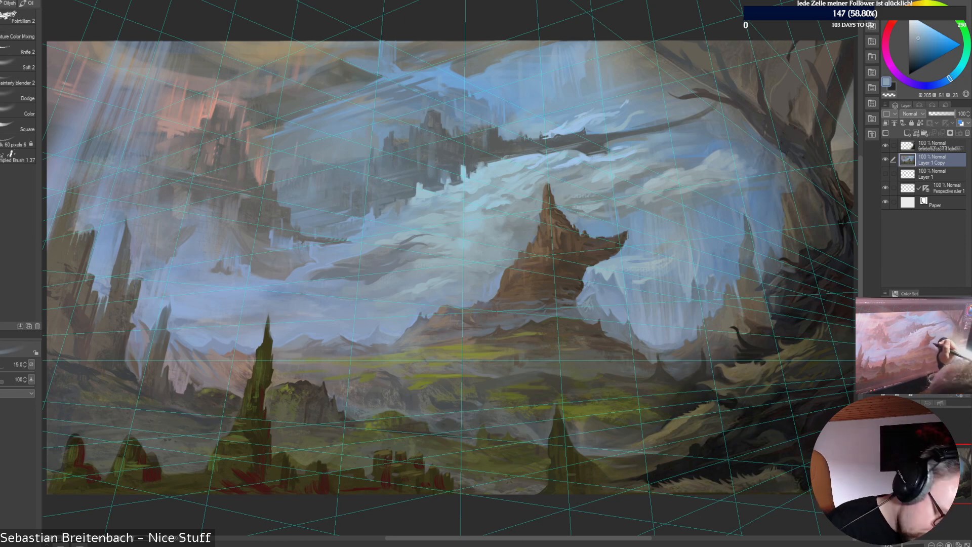
Work the spire's lower right edge against the mist with sampled blues and a dark brown at brush size 25
{"action": "left_click", "coordinate": [624, 250], "text": "alt"}
{"action": "key", "text": "bracketright"}
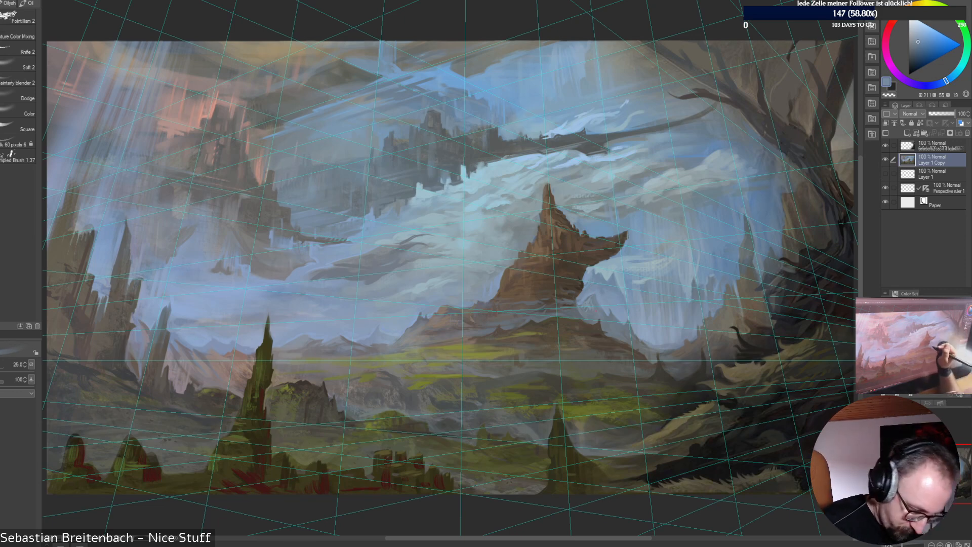
{"action": "left_click", "coordinate": [590, 305], "text": "alt"}
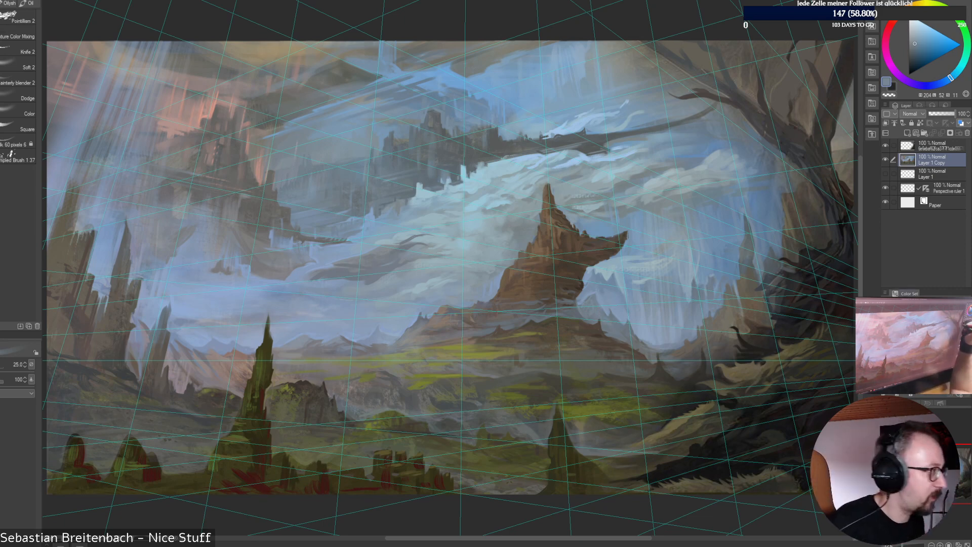
{"action": "left_click", "coordinate": [573, 300], "text": "alt"}
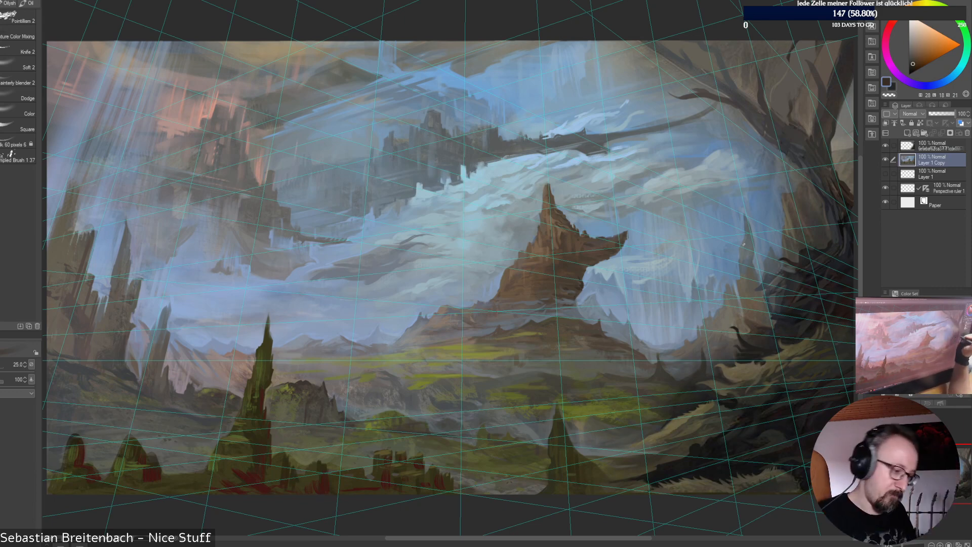
Sharpen the spire's lower right edge beneath the overhang in close-up with sampled blues and dark brown at brush size 12.5
{"action": "key", "text": "ctrl+alt+0"}
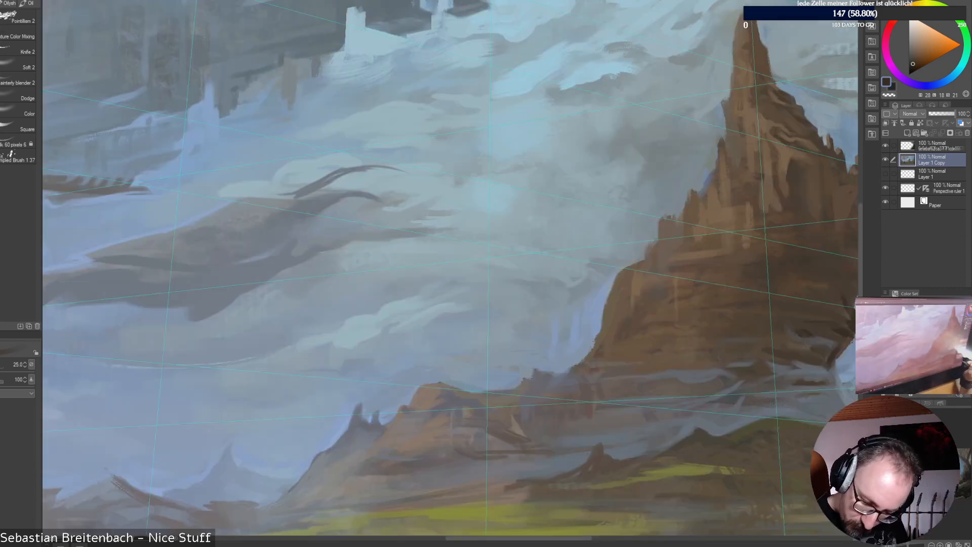
{"action": "left_click_drag", "start_coordinate": [573, 301], "coordinate": [359, 386]}
{"action": "left_click", "coordinate": [746, 366], "text": "alt"}
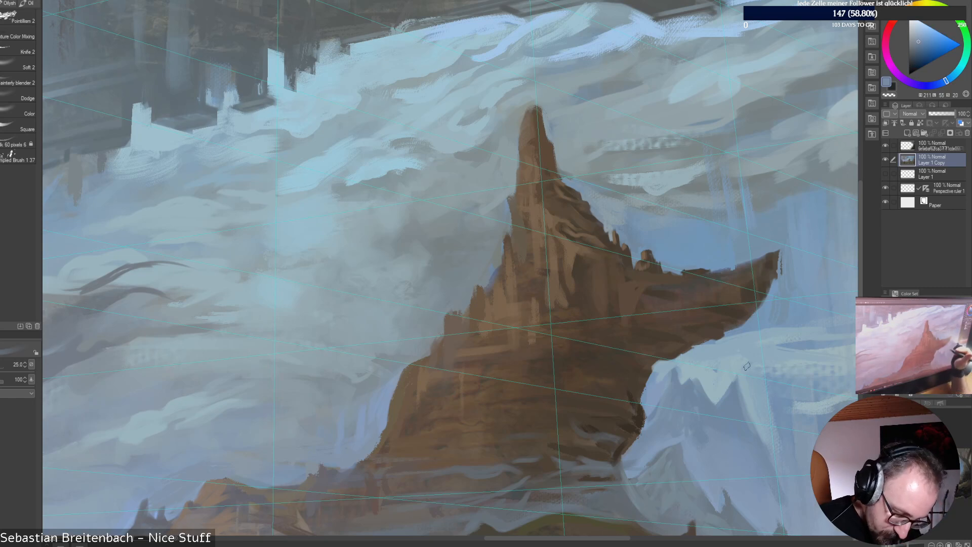
{"action": "left_click", "coordinate": [684, 406], "text": "alt"}
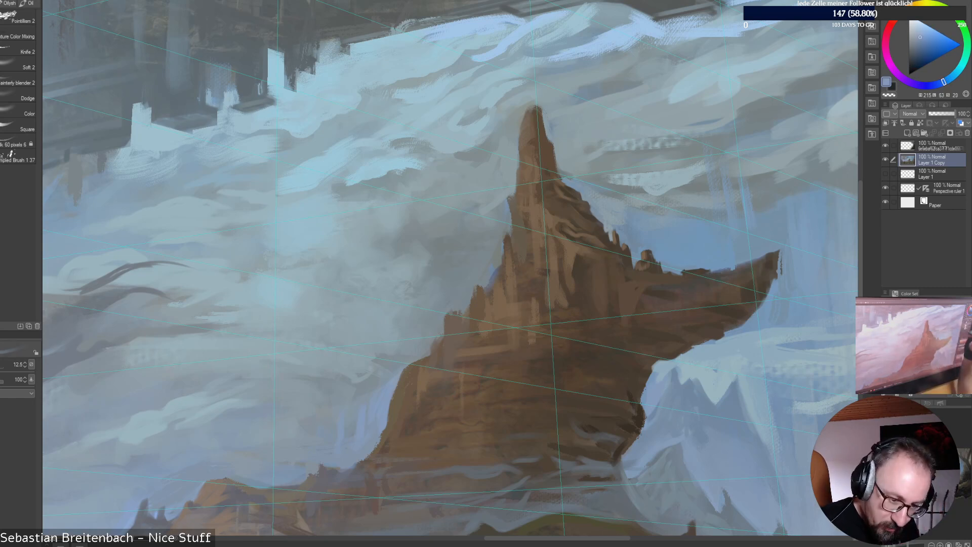
{"action": "left_click", "coordinate": [885, 188]}
{"action": "left_click", "coordinate": [885, 188]}
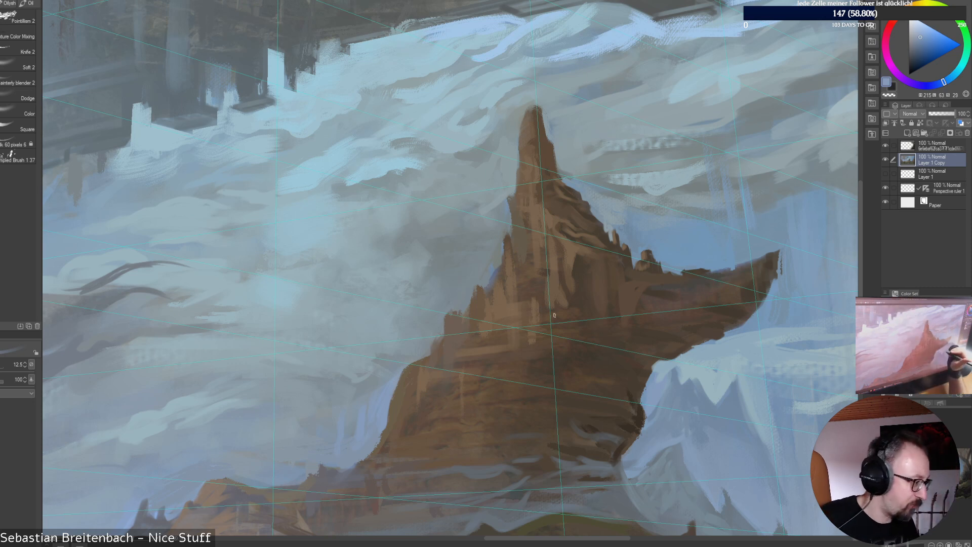
{"action": "left_click", "coordinate": [665, 458], "text": "alt"}
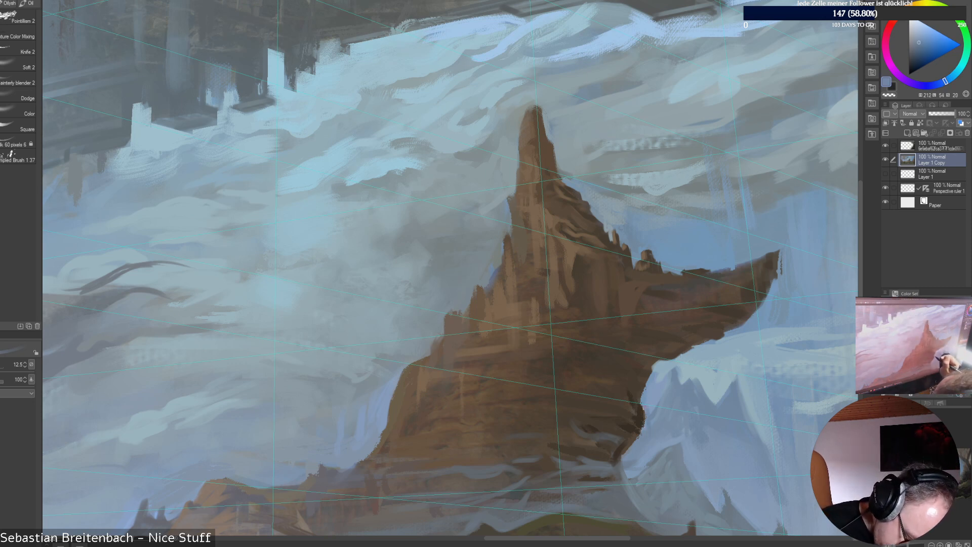
{"action": "left_click", "coordinate": [639, 427], "text": "alt"}
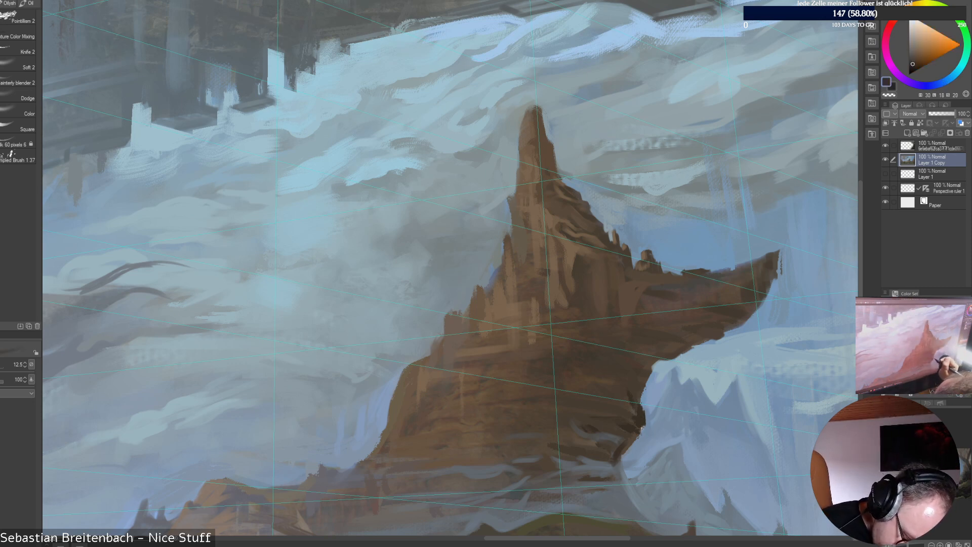
{"action": "left_click", "coordinate": [630, 442], "text": "alt"}
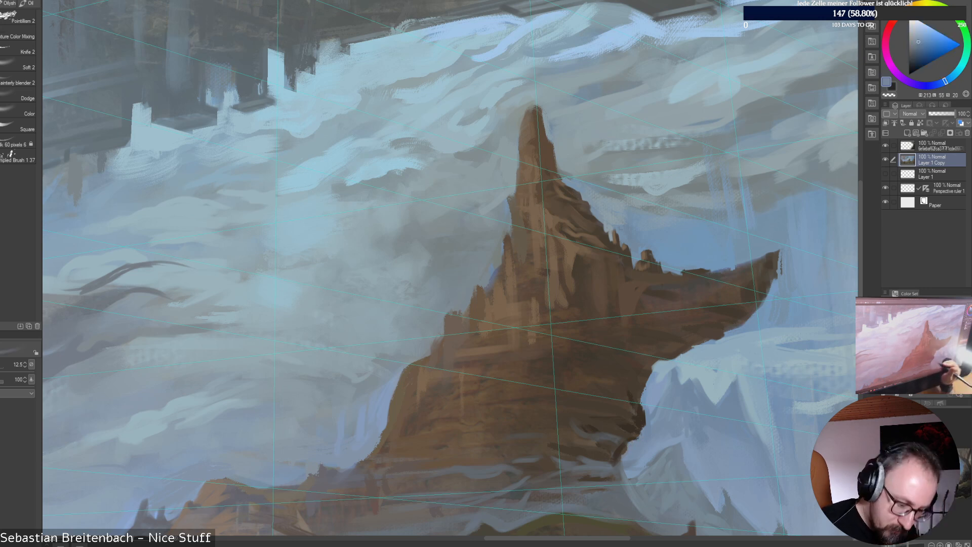
Define the spire's bottom right corner where it meets the mist with sampled dark browns and blue-grey at brush size 12.5
{"action": "left_click", "coordinate": [622, 455], "text": "alt"}
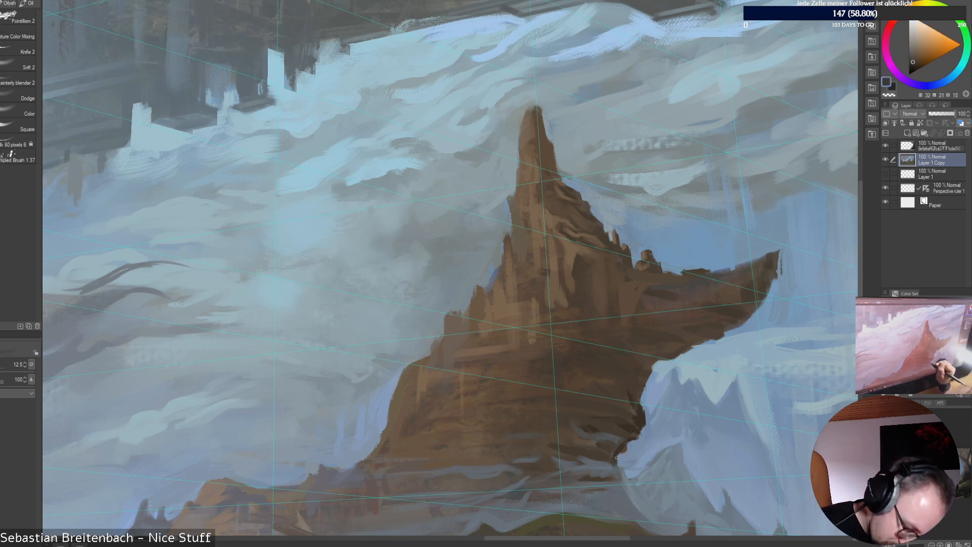
{"action": "left_click_drag", "start_coordinate": [625, 469], "coordinate": [614, 470]}
{"action": "left_click", "coordinate": [625, 474], "text": "alt"}
{"action": "left_click", "coordinate": [610, 471], "text": "alt"}
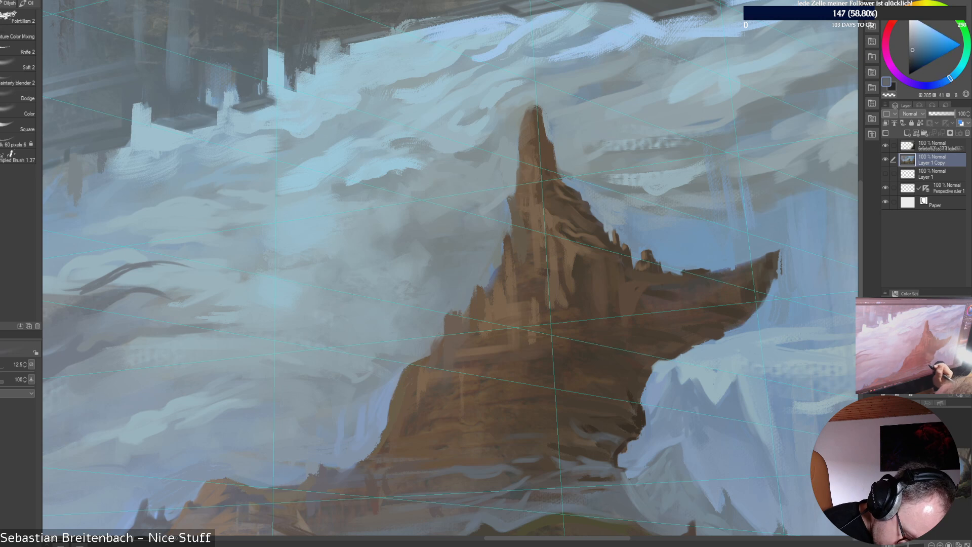
{"action": "left_click", "coordinate": [619, 451], "text": "alt"}
{"action": "left_click_drag", "start_coordinate": [617, 454], "coordinate": [601, 455]}
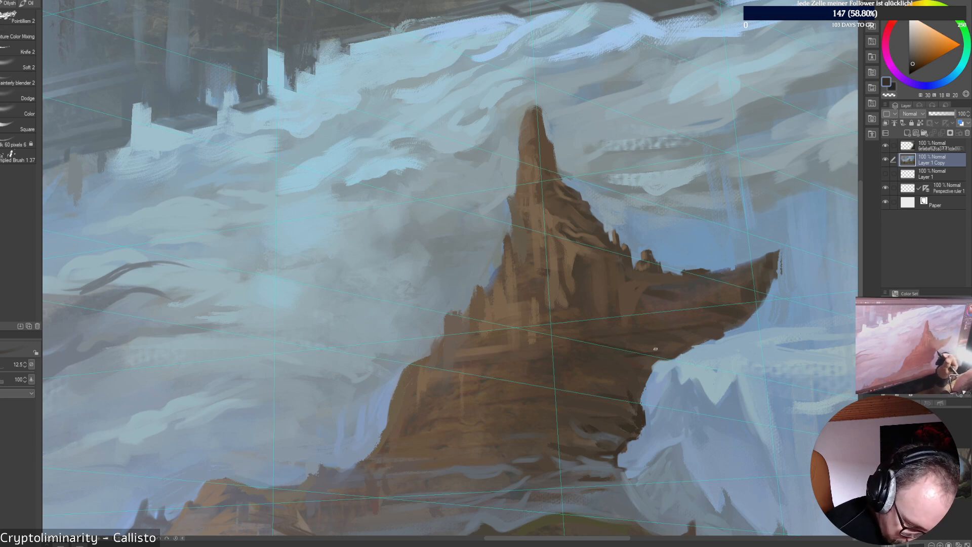
Shade the rock band beneath the spire's right overhang with dark brown at brush sizes 30, 20 and 15
{"action": "key", "text": "bracketright"}
{"action": "left_click_drag", "start_coordinate": [622, 343], "coordinate": [679, 347]}
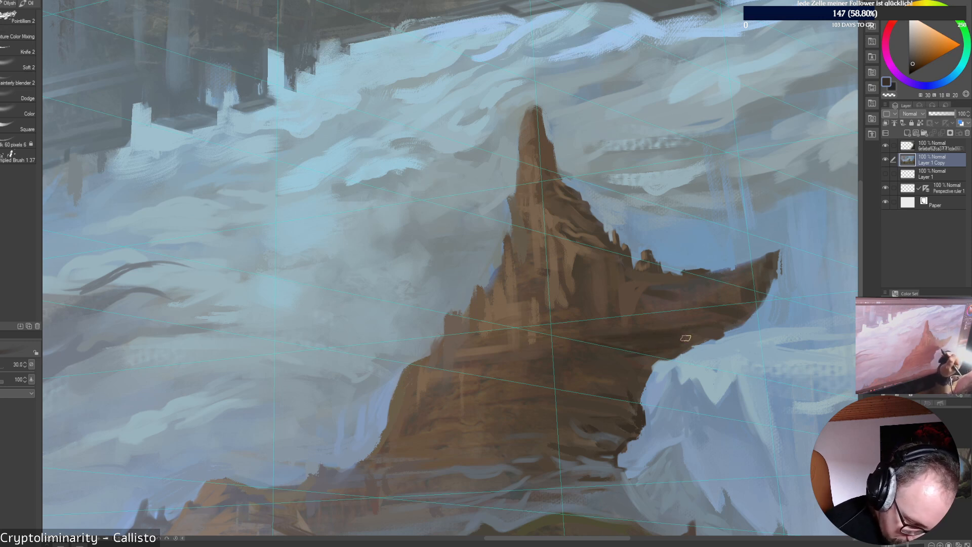
{"action": "key", "text": "bracketright"}
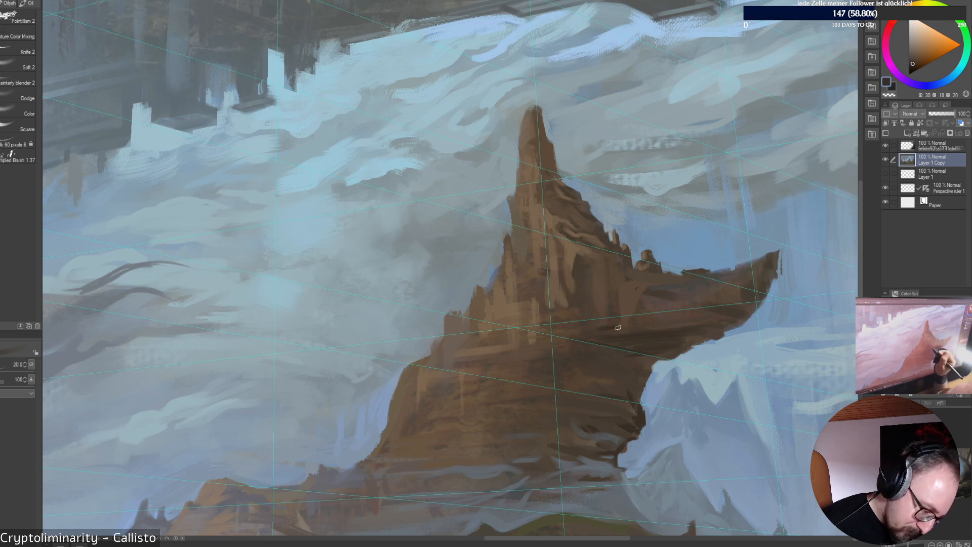
{"action": "key", "text": "bracketleft"}
{"action": "key", "text": "bracketleft"}
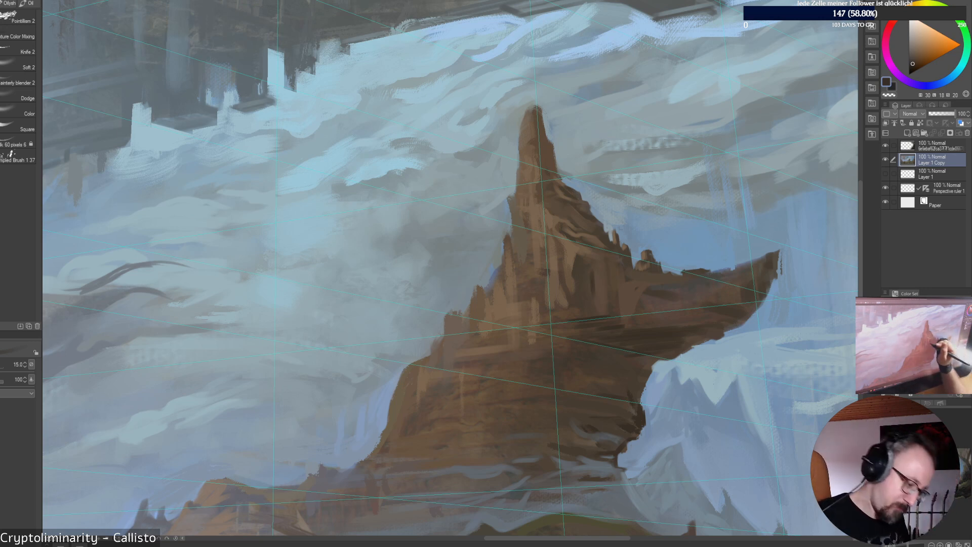
Detail the crevices and ledges on the spire's right face with sampled browns at brush sizes 12.5 and 15
{"action": "left_click", "coordinate": [589, 275], "text": "alt"}
{"action": "left_click", "coordinate": [600, 301], "text": "alt"}
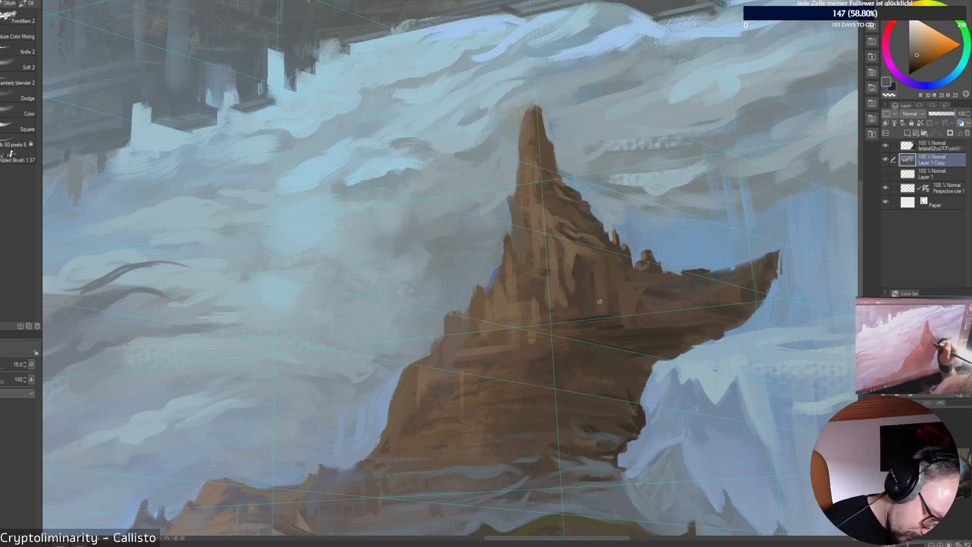
{"action": "key", "text": "bracketleft"}
{"action": "key", "text": "bracketleft"}
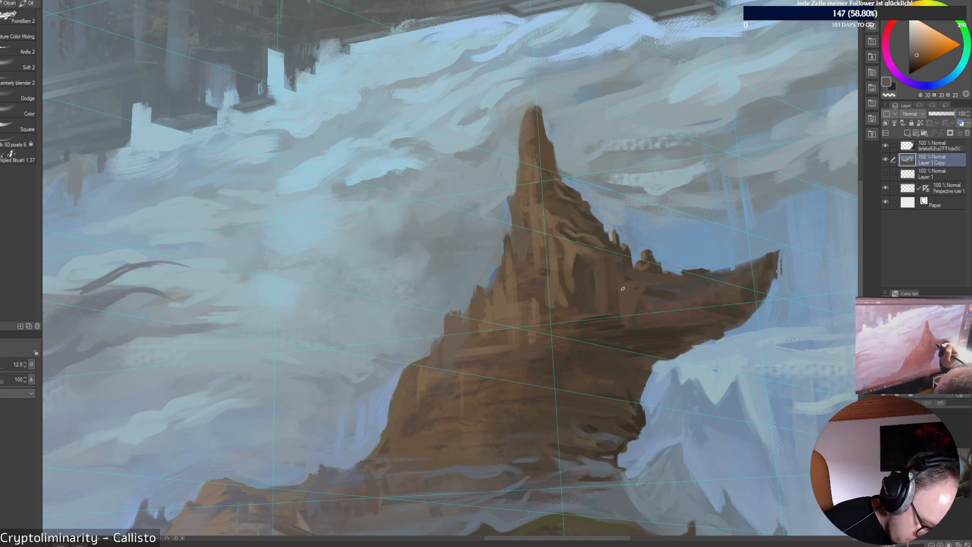
{"action": "key", "text": "bracketright"}
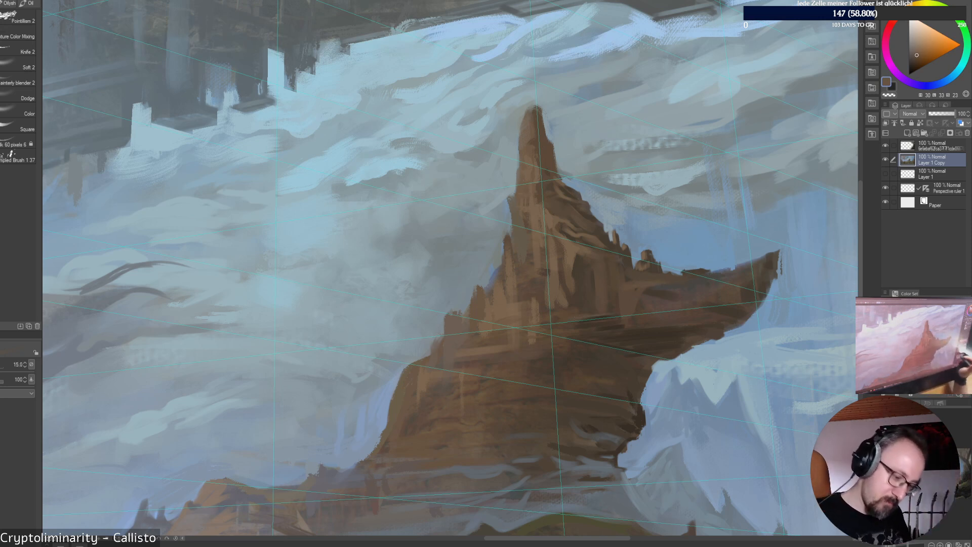
{"action": "left_click", "coordinate": [642, 343], "text": "alt"}
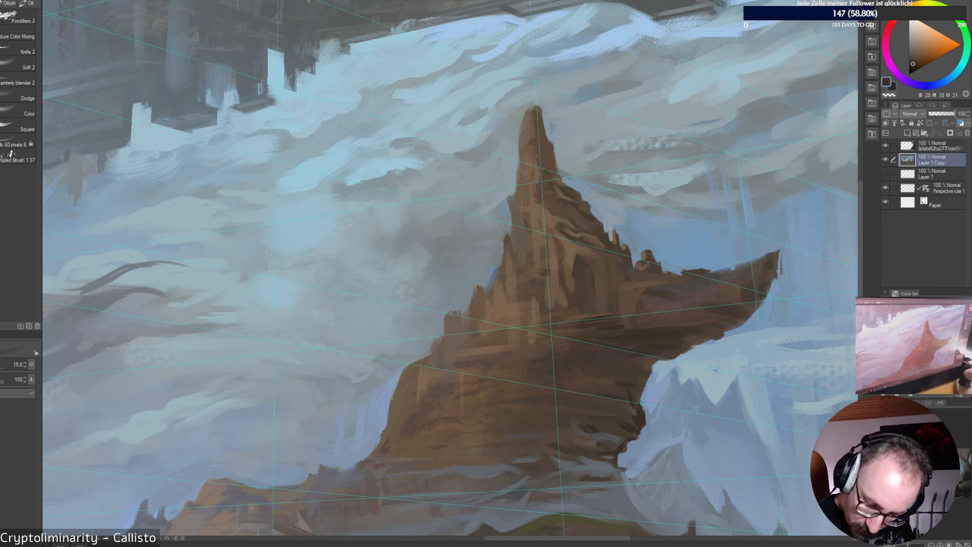
Touch up the spire's middle and lower body in full-canvas view with sampled dark and mid browns at brush size 15
{"action": "key", "text": "ctrl+0"}
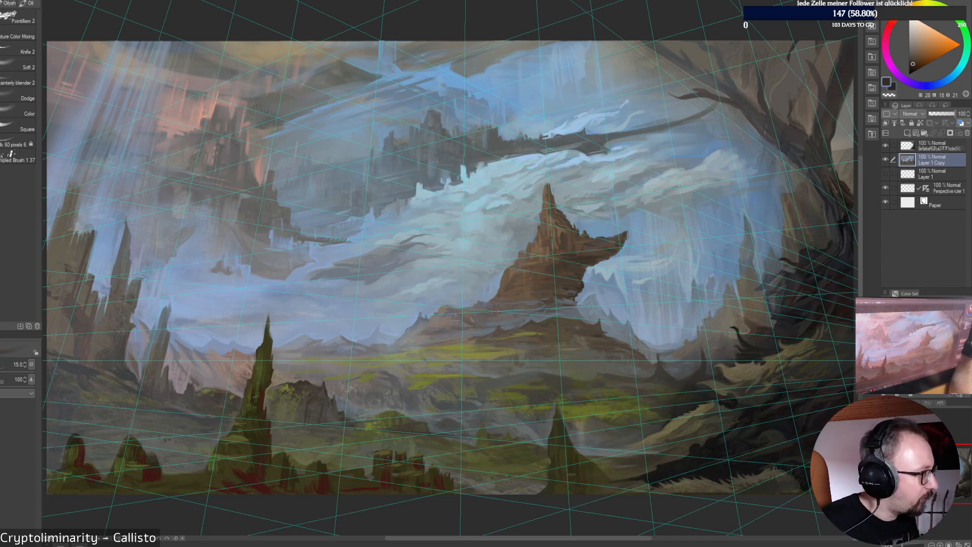
{"action": "left_click", "coordinate": [584, 289], "text": "alt"}
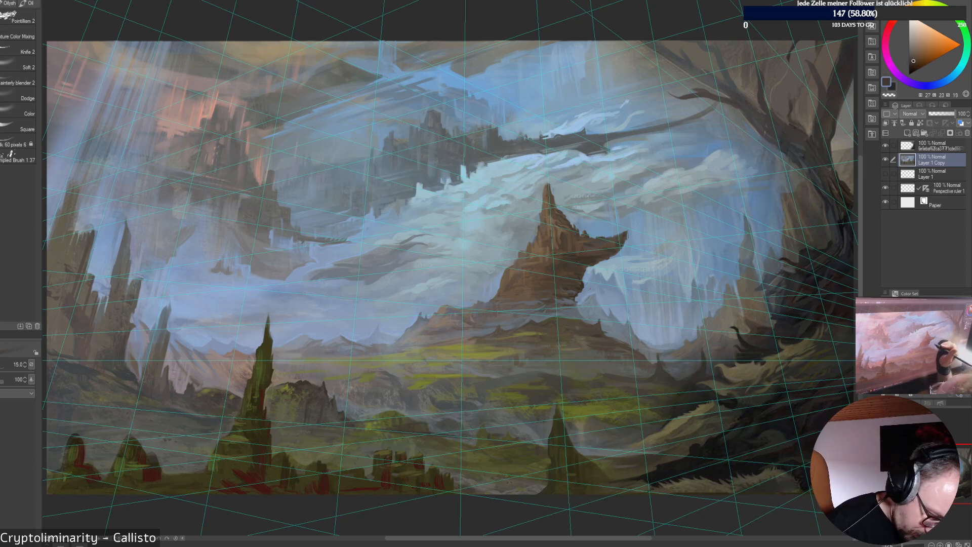
{"action": "left_click", "coordinate": [541, 285], "text": "alt"}
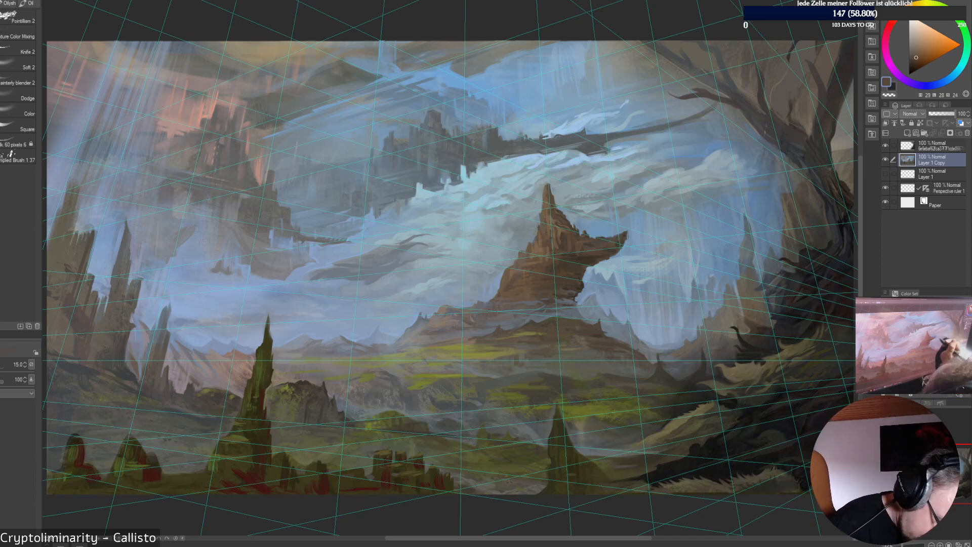
{"action": "left_click", "coordinate": [543, 257], "text": "alt"}
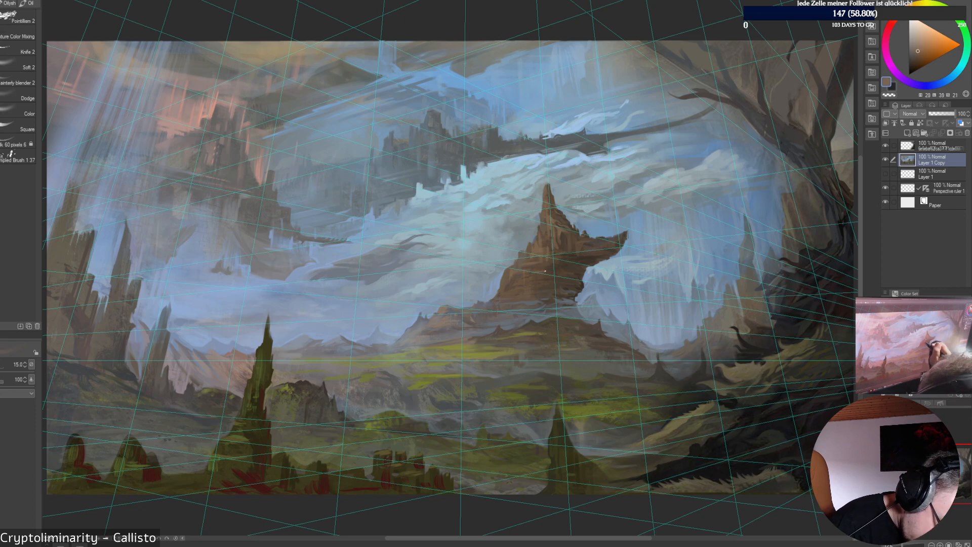
Refine the rock ledges across the spire's lower centre in close-up with sampled browns at brush size 12.5
{"action": "key", "text": "ctrl+alt+0"}
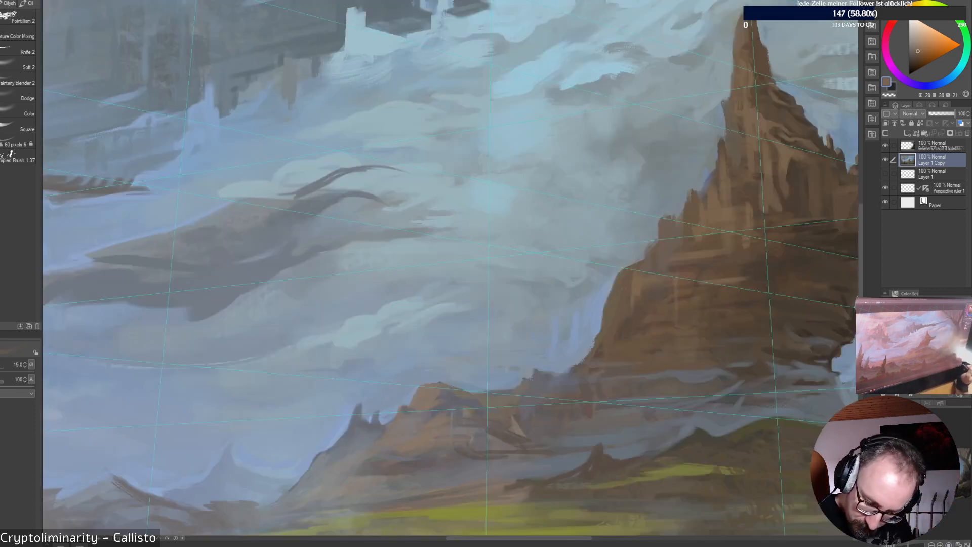
{"action": "left_click_drag", "start_coordinate": [656, 185], "coordinate": [556, 324]}
{"action": "left_click", "coordinate": [597, 397], "text": "alt"}
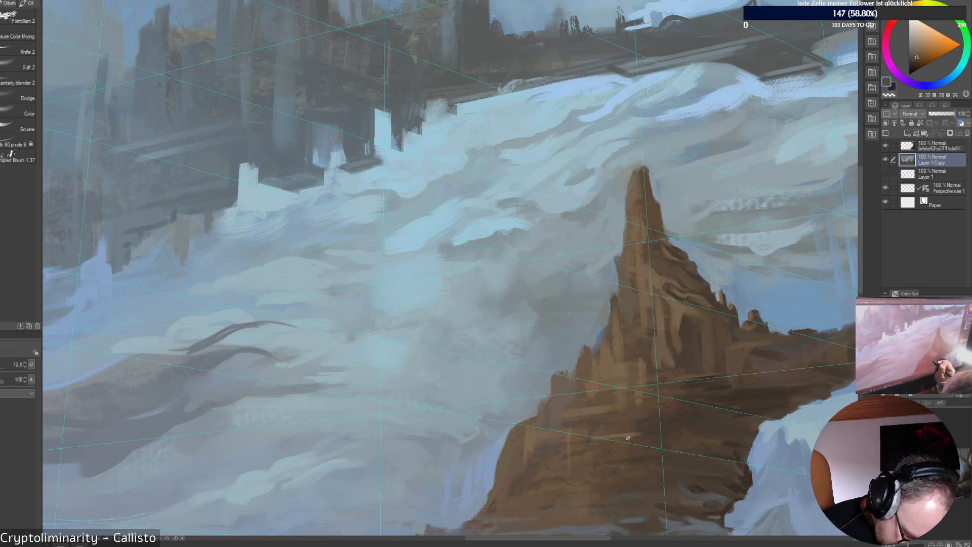
{"action": "left_click", "coordinate": [609, 439], "text": "alt"}
{"action": "key", "text": "["}
{"action": "left_click", "coordinate": [639, 437], "text": "alt"}
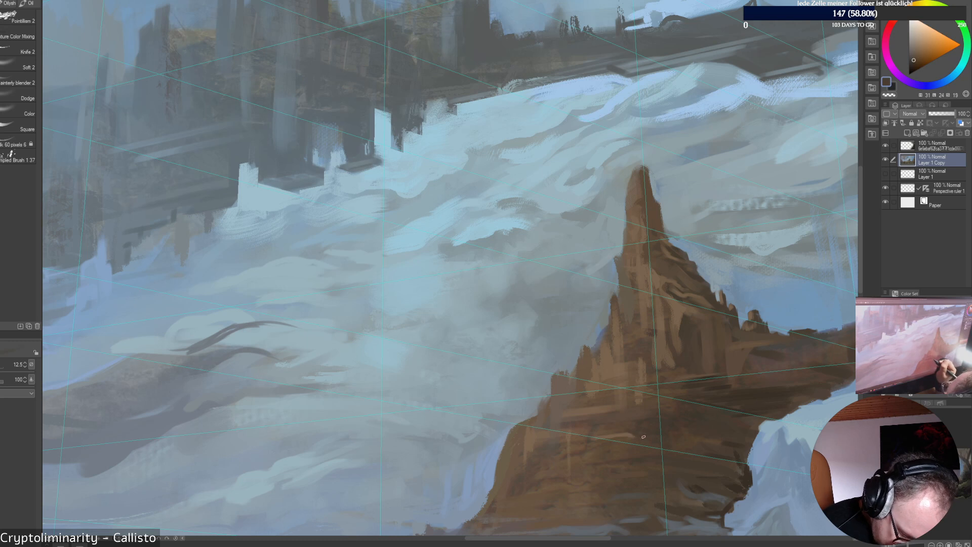
{"action": "left_click", "coordinate": [638, 404], "text": "alt"}
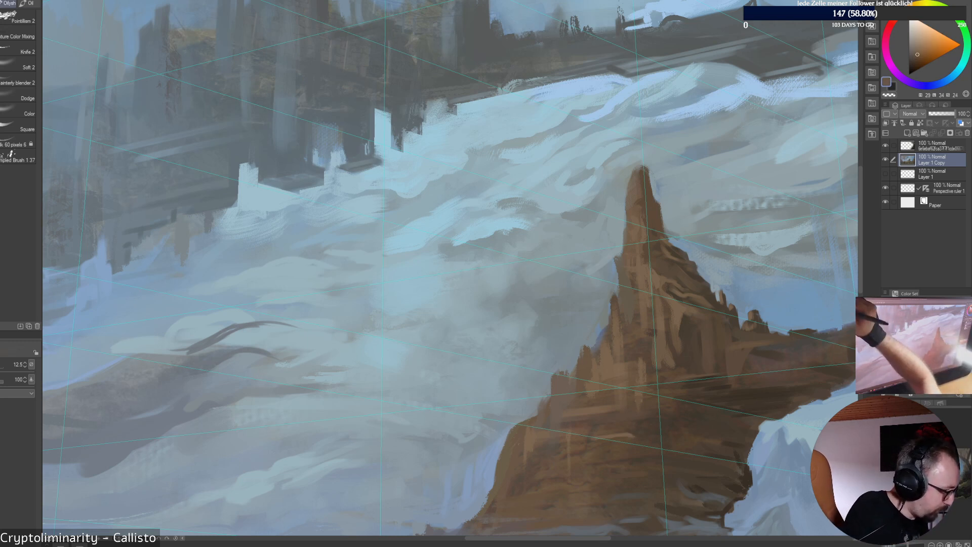
Switch to the Oilysh_07 brush and texture the rock below the spire's central column with sampled browns at size 15
{"action": "left_click", "coordinate": [9, 4]}
{"action": "left_click", "coordinate": [23, 129]}
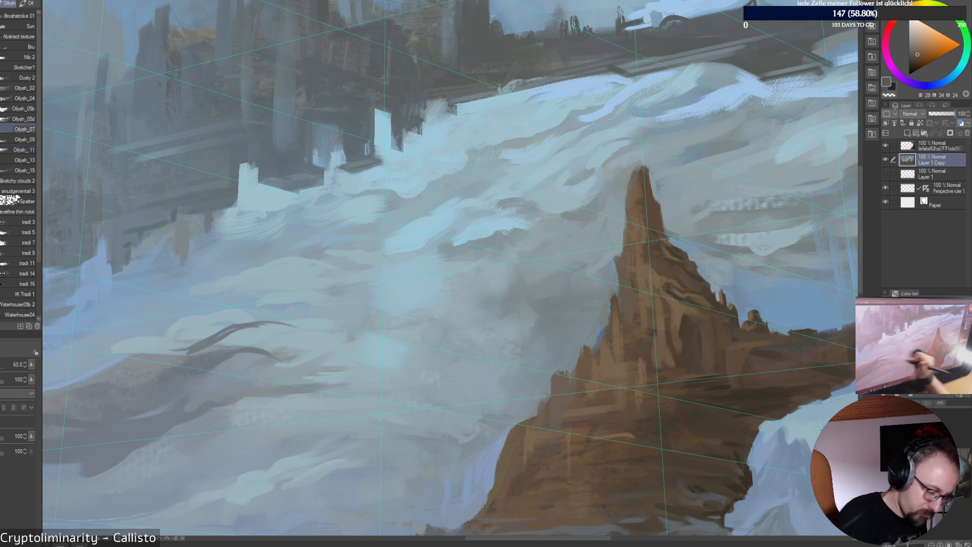
{"action": "left_click", "coordinate": [642, 400], "text": "alt"}
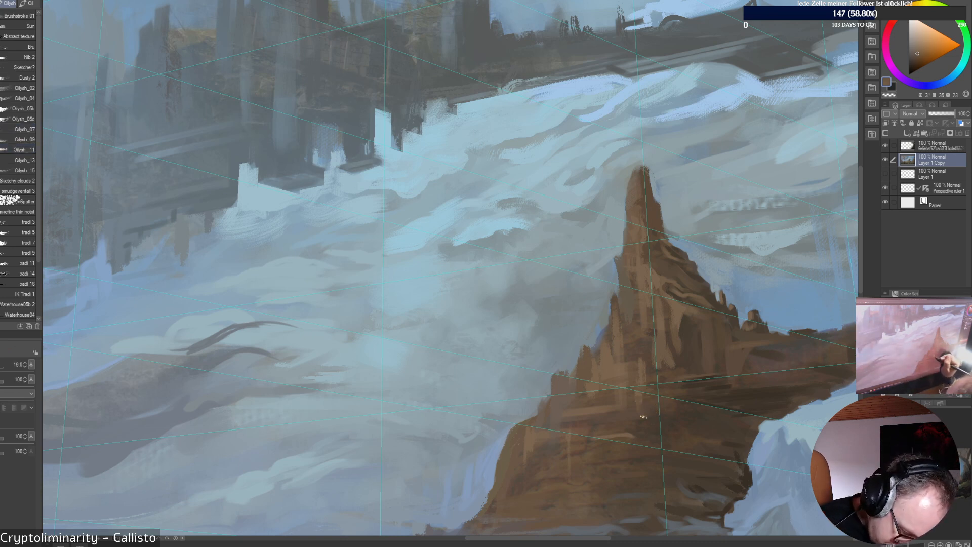
{"action": "left_click", "coordinate": [639, 365], "text": "alt"}
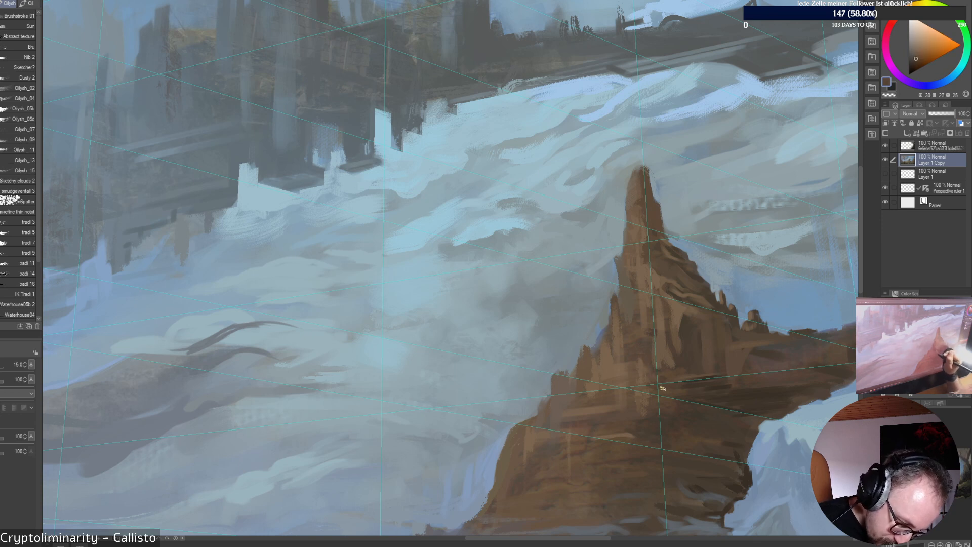
Shade the rock leading into the spire's right overhang with sampled dark browns at brush size 15
{"action": "left_click", "coordinate": [683, 372], "text": "alt"}
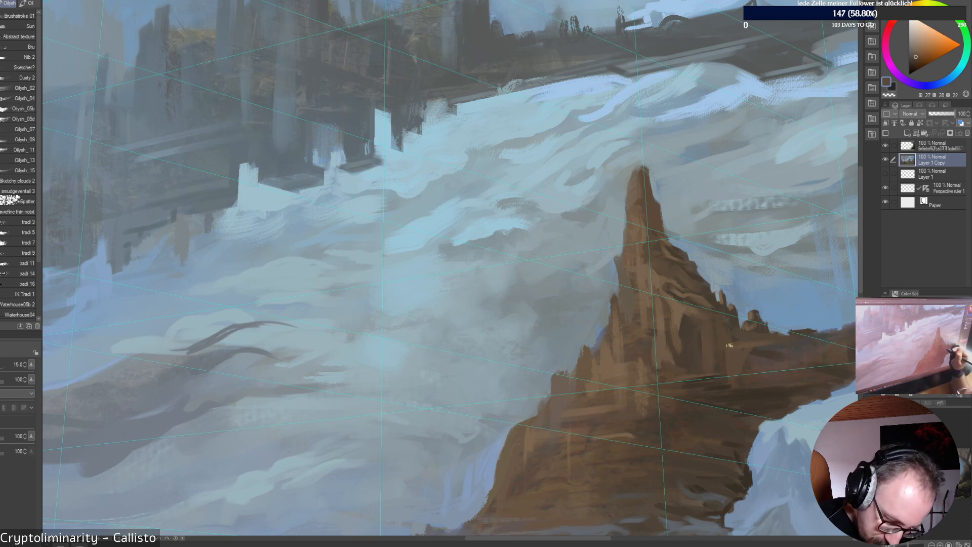
{"action": "left_click", "coordinate": [740, 392], "text": "alt"}
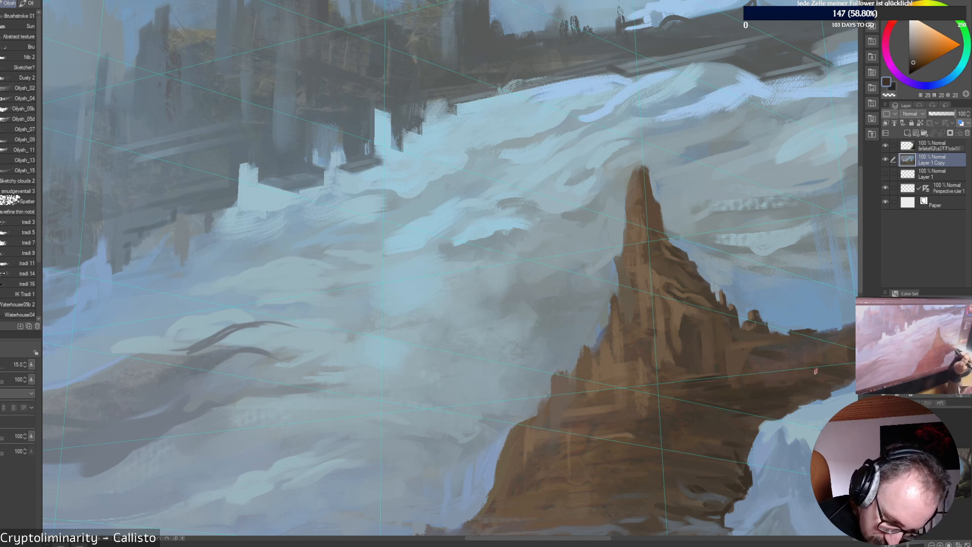
{"action": "left_click", "coordinate": [788, 383], "text": "alt"}
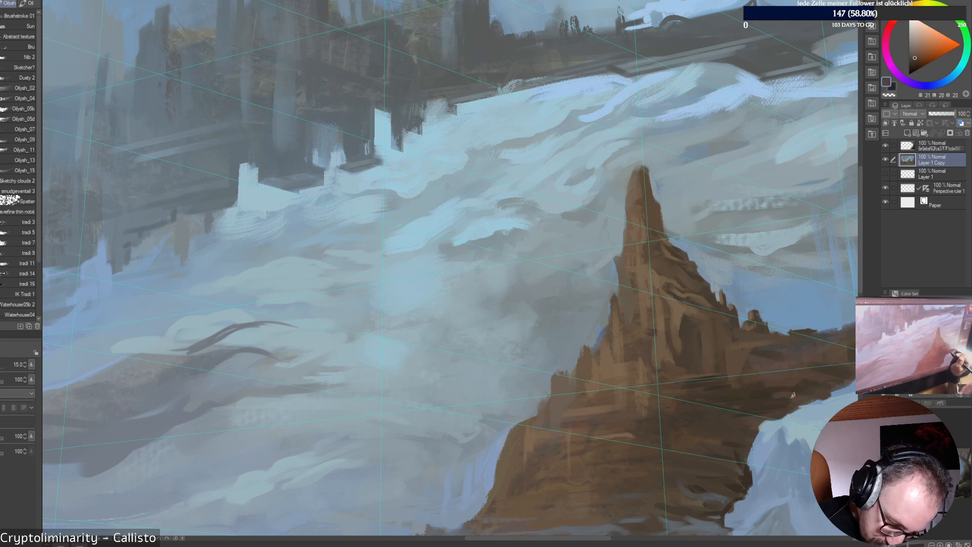
{"action": "left_click", "coordinate": [699, 363], "text": "alt"}
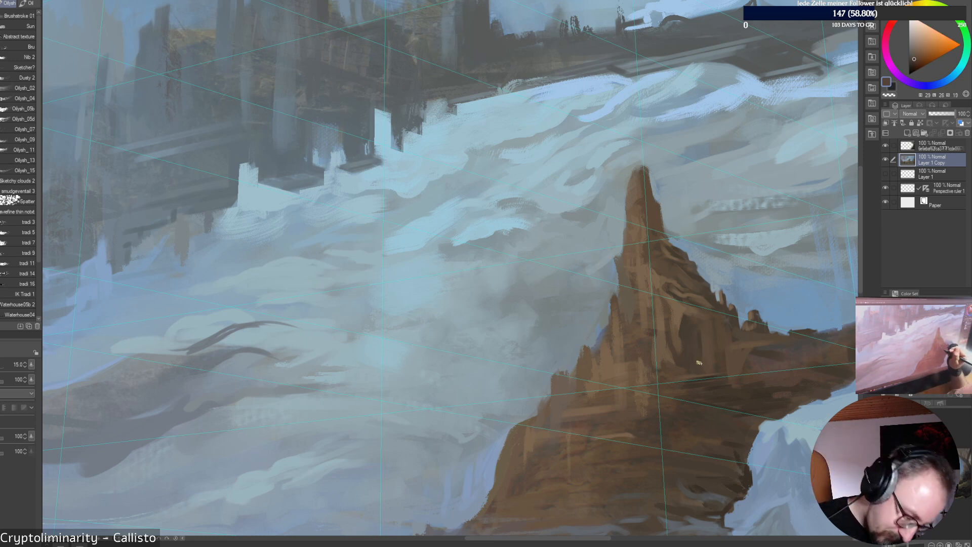
Rework the crevices and ledge at the foot of the spire's central column with sampled browns at brush size 15
{"action": "left_click", "coordinate": [679, 374], "text": "alt"}
{"action": "left_click", "coordinate": [684, 374], "text": "alt"}
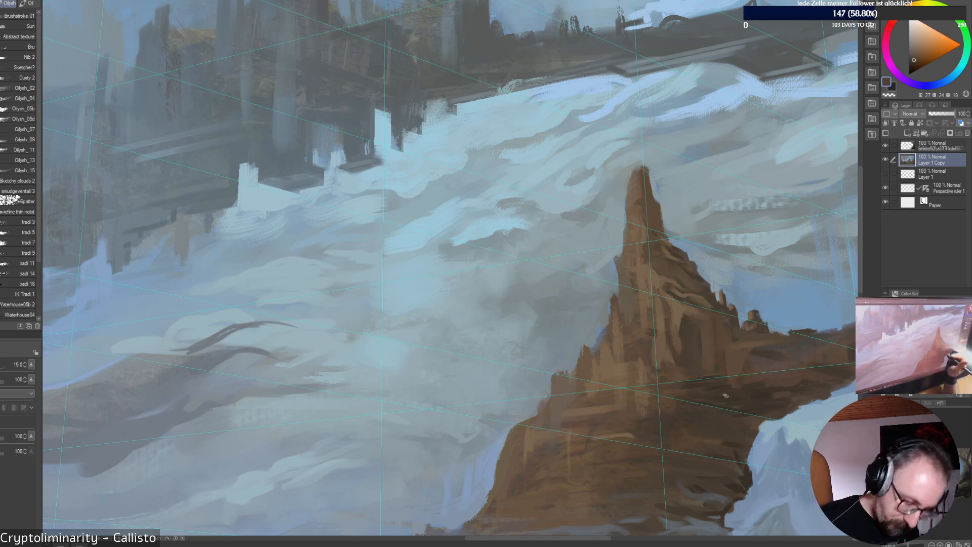
{"action": "left_click", "coordinate": [679, 370], "text": "alt"}
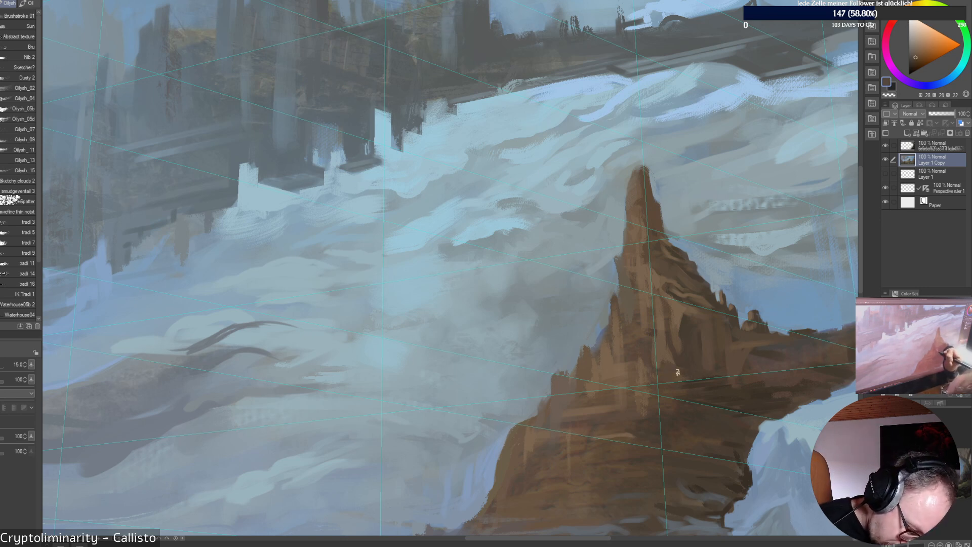
{"action": "left_click", "coordinate": [661, 364], "text": "alt"}
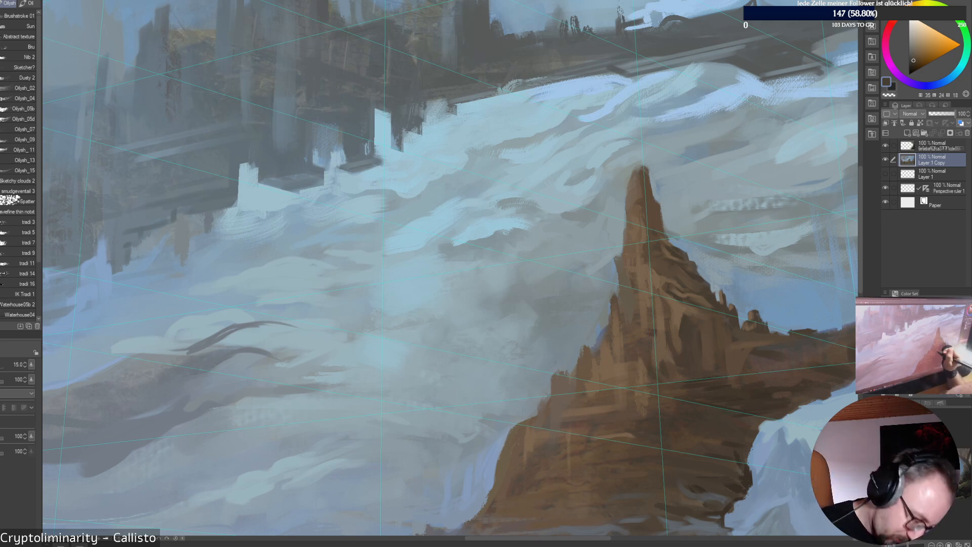
{"action": "left_click", "coordinate": [643, 360], "text": "alt"}
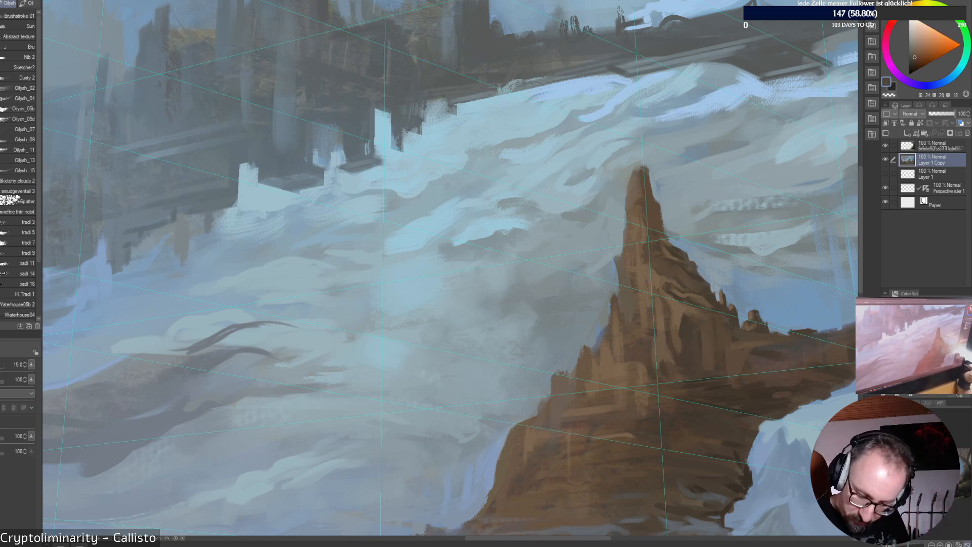
Unify the shading of the spire's central face and overhang base in full-canvas view with sampled browns at brush size 25
{"action": "key", "text": "ctrl+0"}
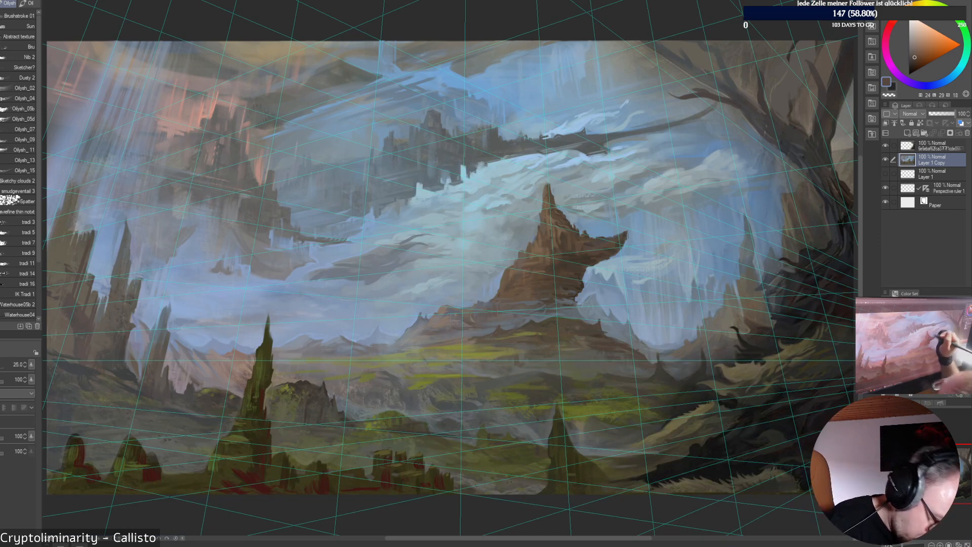
{"action": "left_click", "coordinate": [547, 246], "text": "alt"}
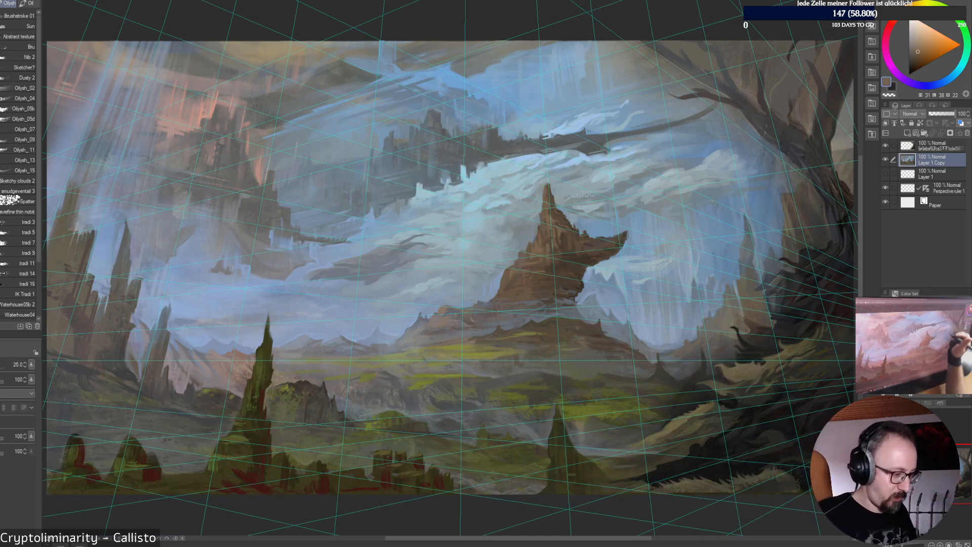
{"action": "left_click", "coordinate": [558, 264], "text": "alt"}
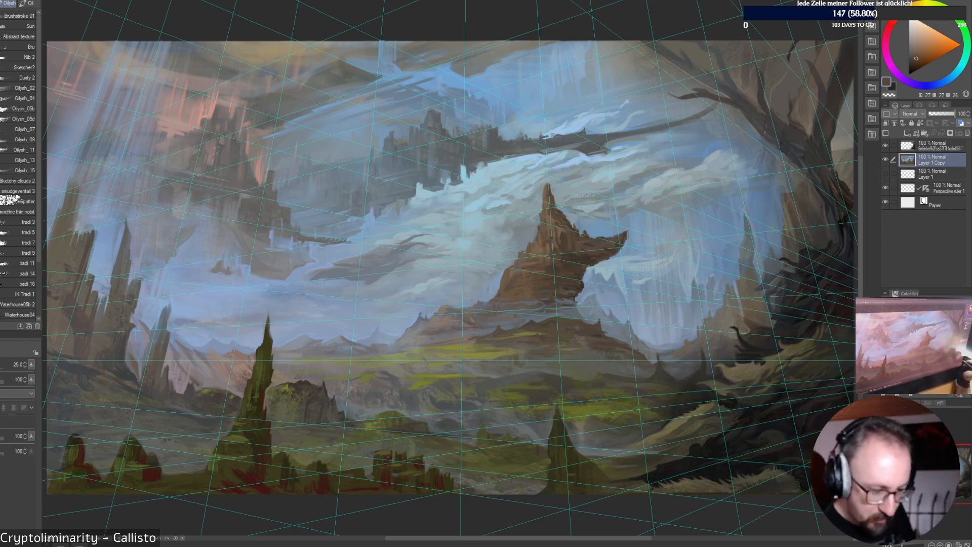
{"action": "left_click", "coordinate": [570, 255], "text": "alt"}
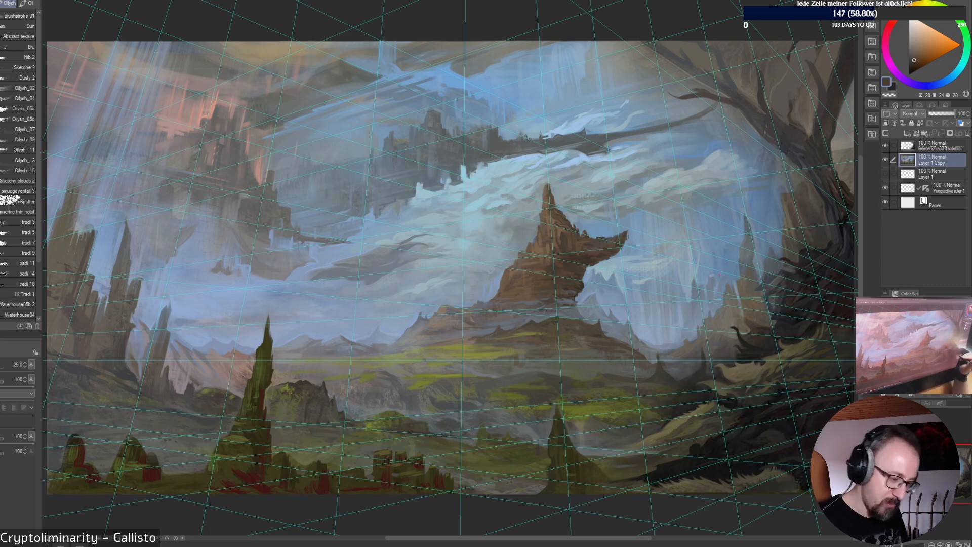
{"action": "left_click", "coordinate": [560, 239], "text": "alt"}
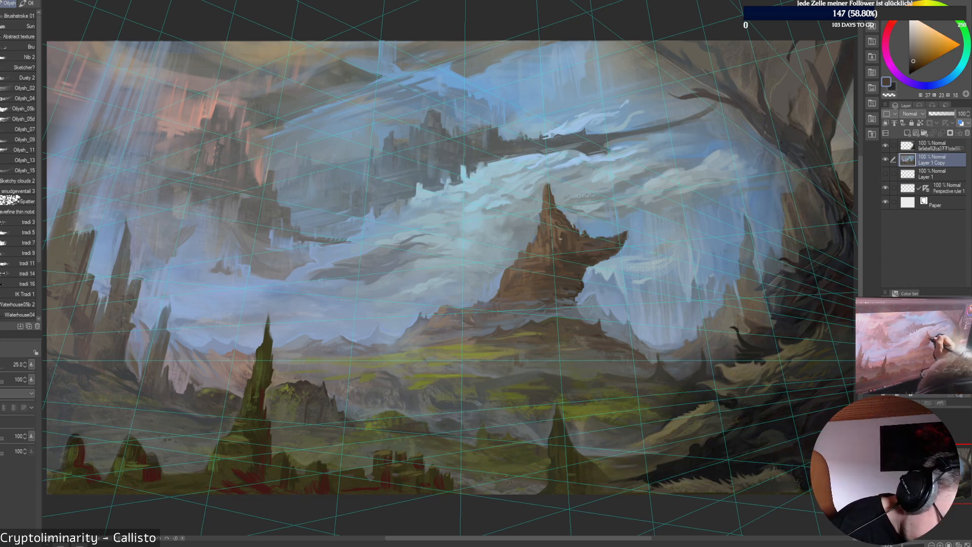
{"action": "left_click", "coordinate": [560, 239], "text": "alt"}
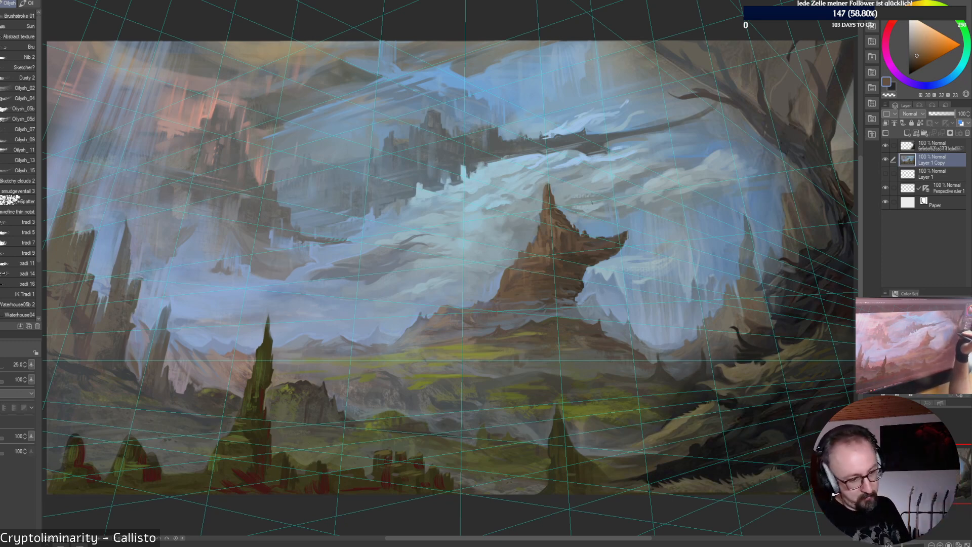
{"action": "left_click", "coordinate": [561, 244], "text": "alt"}
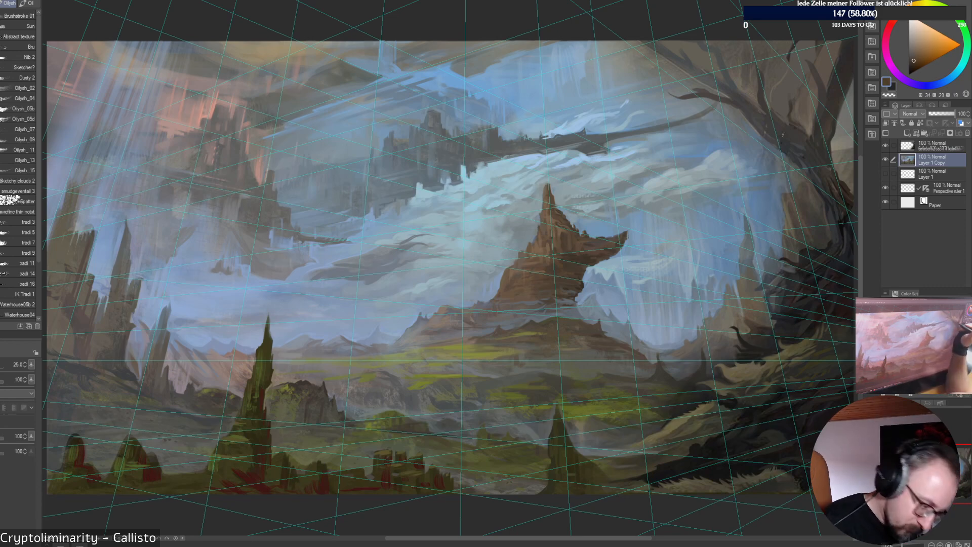
{"action": "left_click", "coordinate": [560, 243], "text": "alt"}
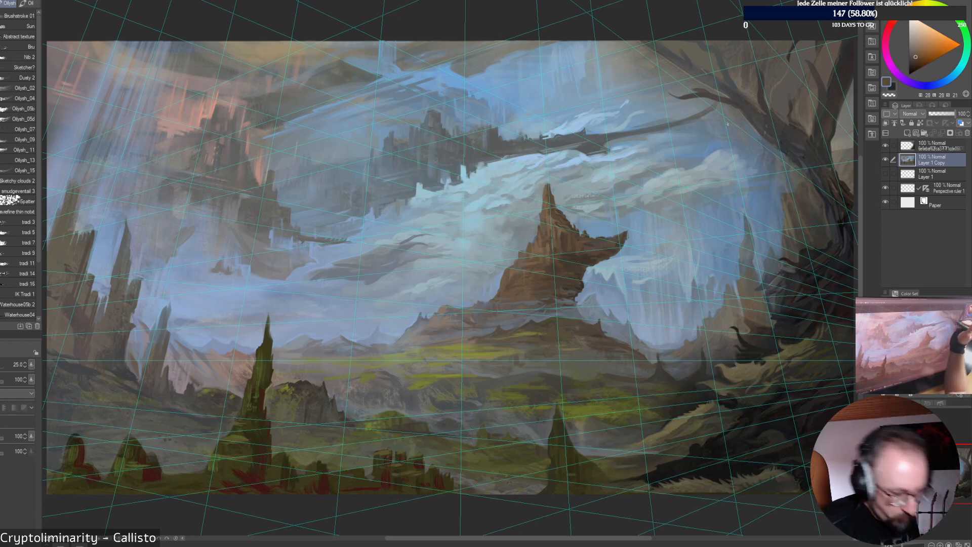
{"action": "left_click", "coordinate": [585, 249], "text": "alt"}
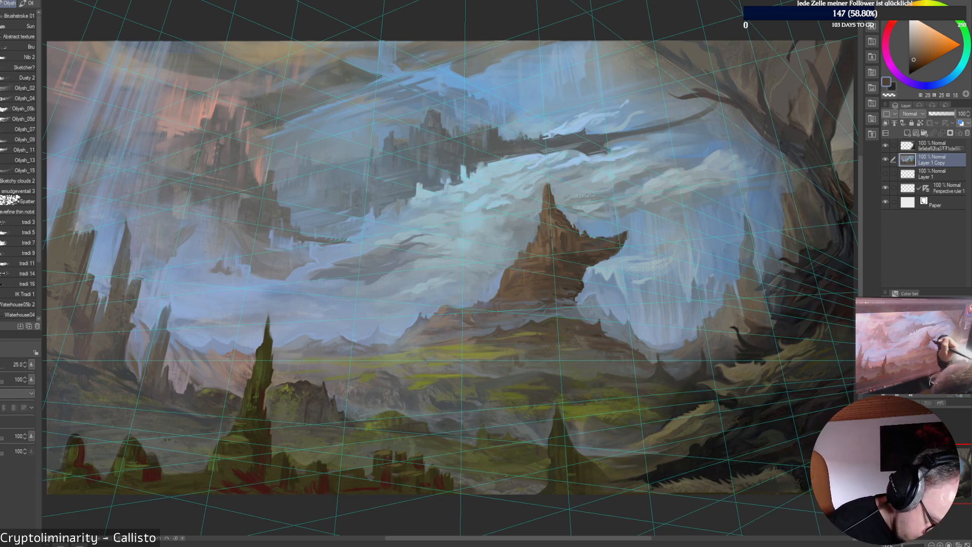
Refine the rock at the base of the spire's right overhang with sampled dark browns, reducing the brush size to 10
{"action": "left_click", "coordinate": [583, 253], "text": "alt"}
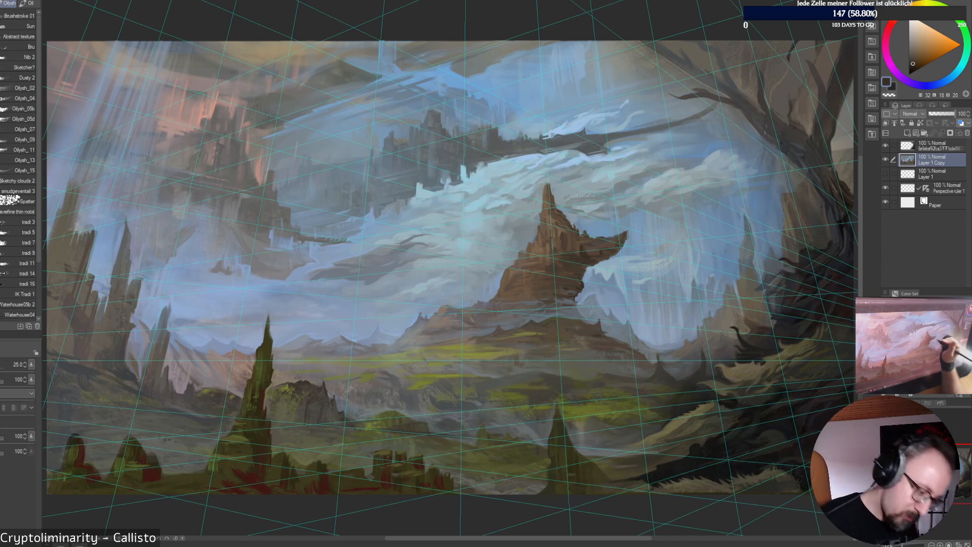
{"action": "left_click", "coordinate": [598, 248], "text": "alt"}
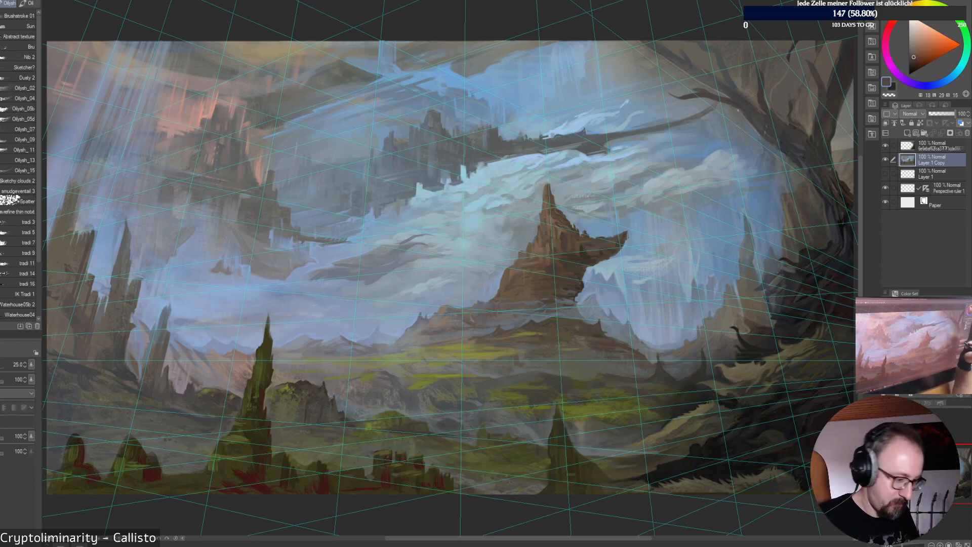
{"action": "key", "text": "bracketleft"}
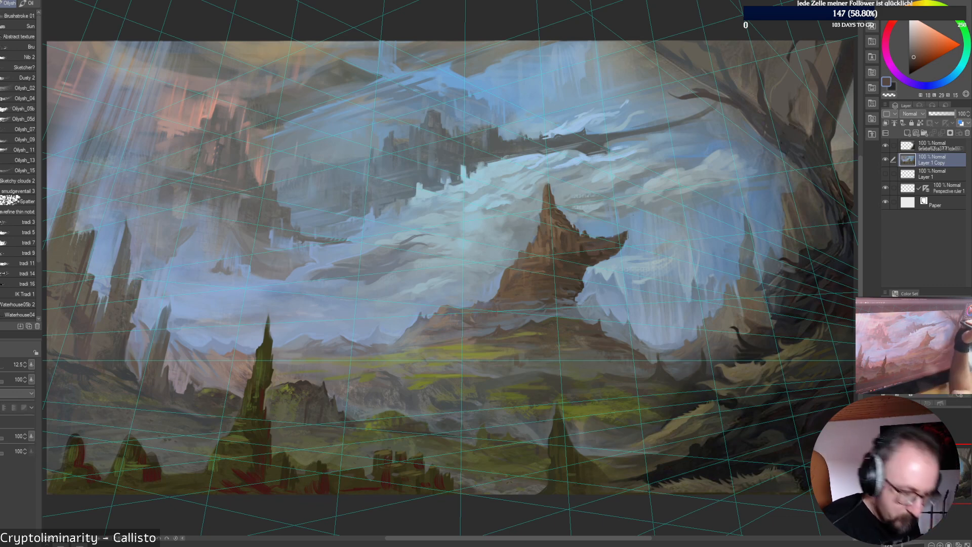
{"action": "key", "text": "ctrl+alt+0"}
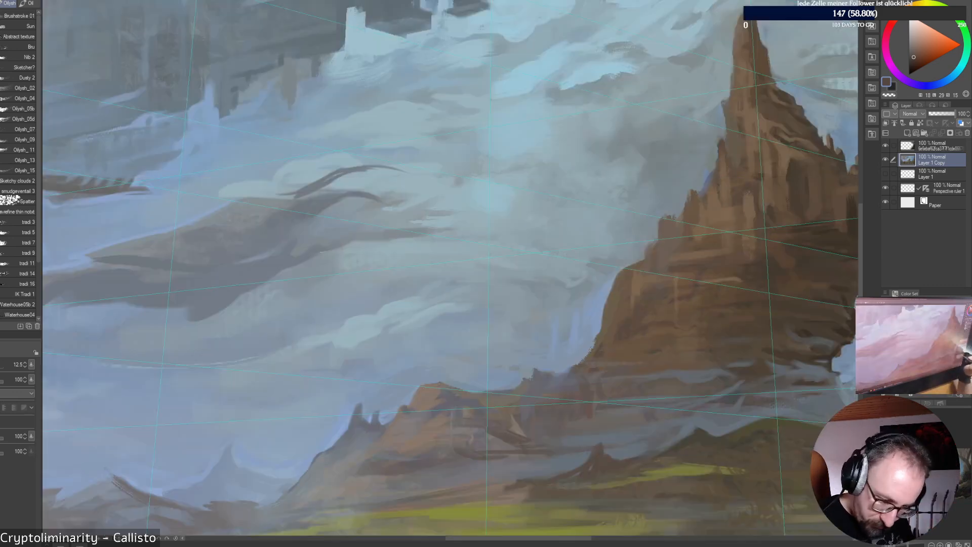
{"action": "left_click_drag", "start_coordinate": [744, 217], "coordinate": [312, 255]}
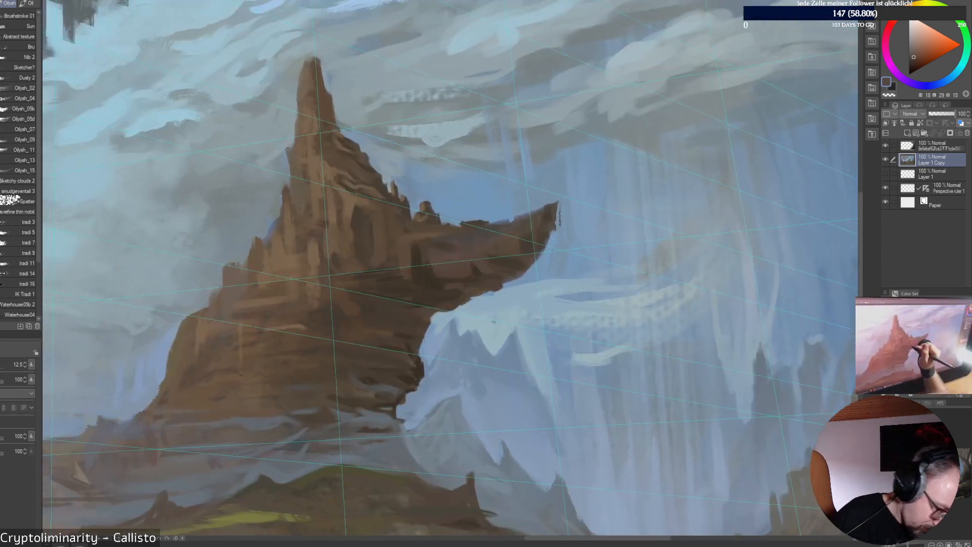
{"action": "left_click", "coordinate": [427, 273], "text": "alt"}
{"action": "left_click", "coordinate": [430, 260], "text": "alt"}
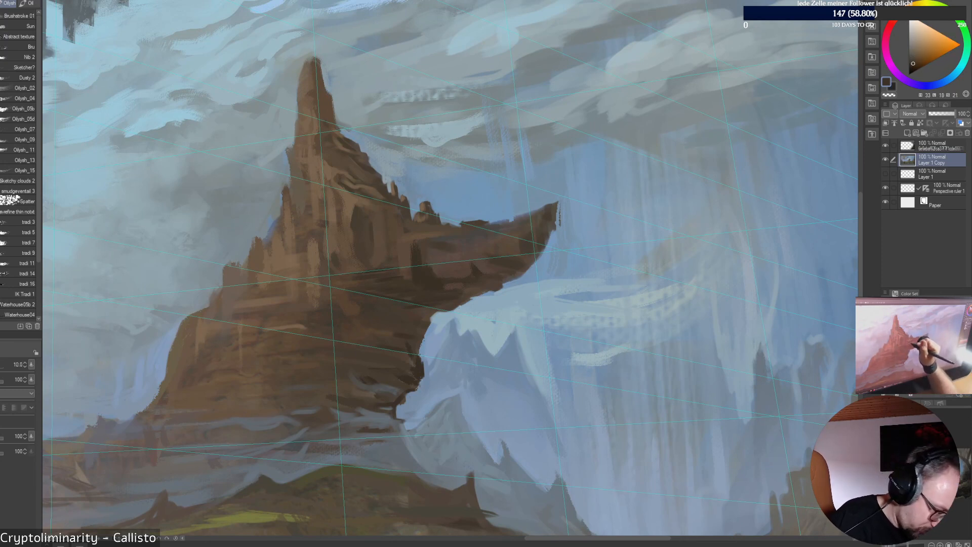
{"action": "left_click", "coordinate": [412, 242], "text": "alt"}
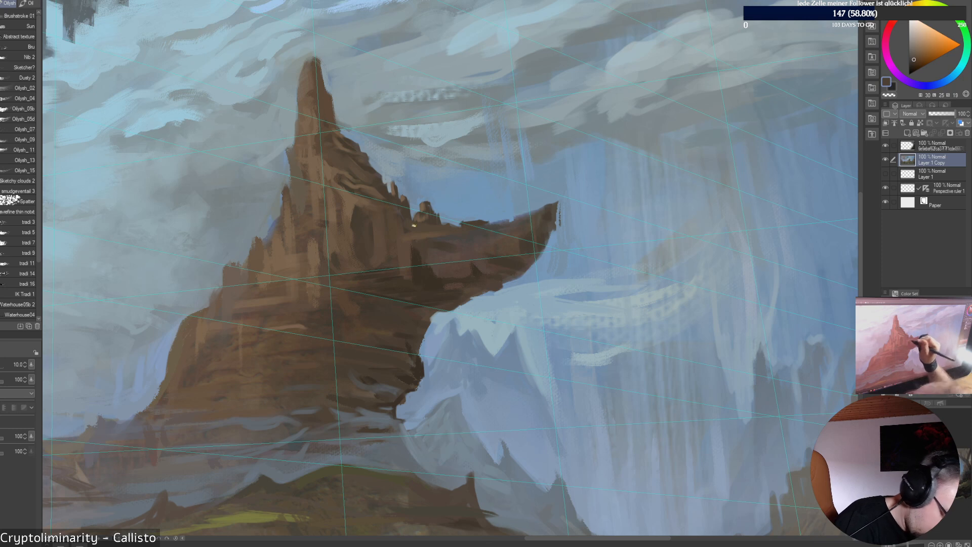
{"action": "left_click", "coordinate": [412, 253], "text": "alt"}
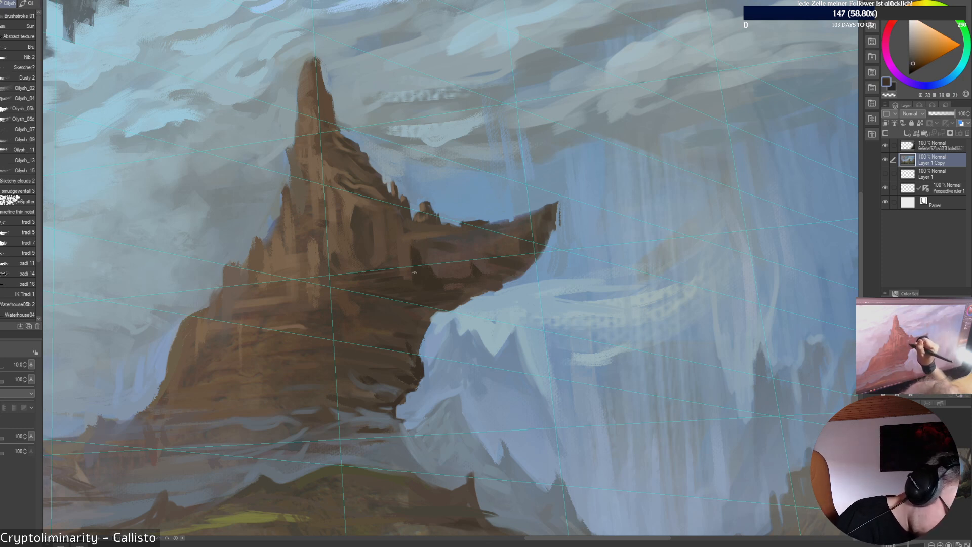
Define the crevice where the overhang joins the spire's central column with sampled browns at brush size 7
{"action": "key", "text": "["}
{"action": "key", "text": "["}
{"action": "left_click_drag", "start_coordinate": [410, 262], "coordinate": [408, 249]}
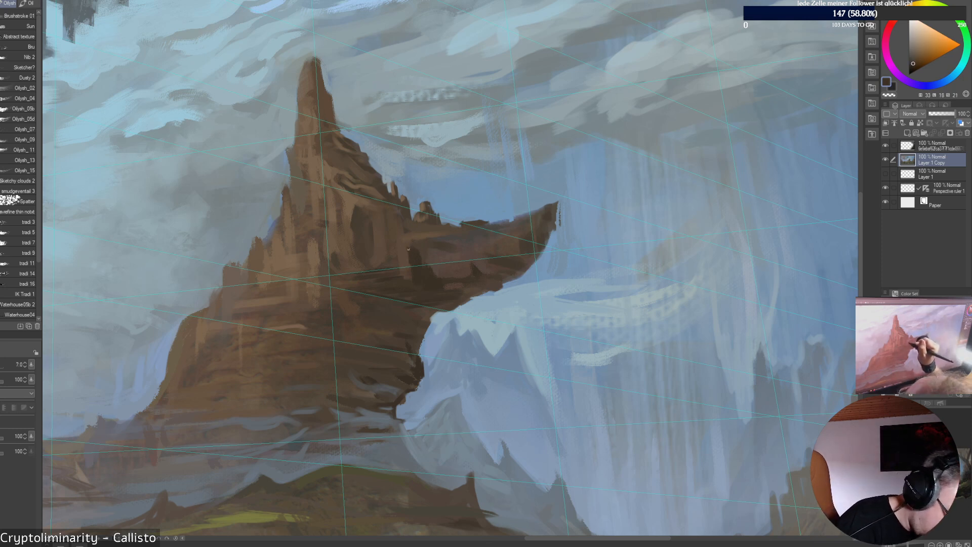
{"action": "left_click", "coordinate": [408, 275], "text": "alt"}
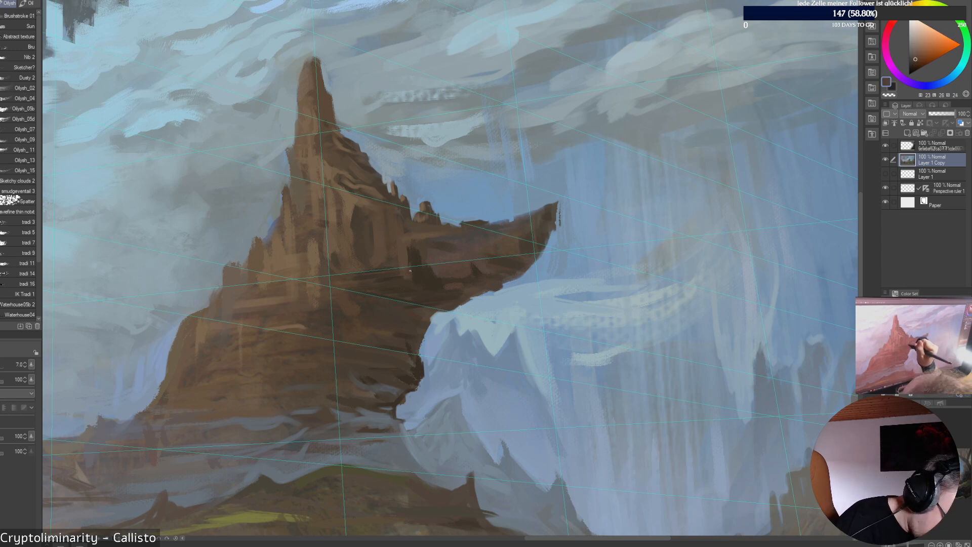
{"action": "left_click", "coordinate": [407, 261], "text": "alt"}
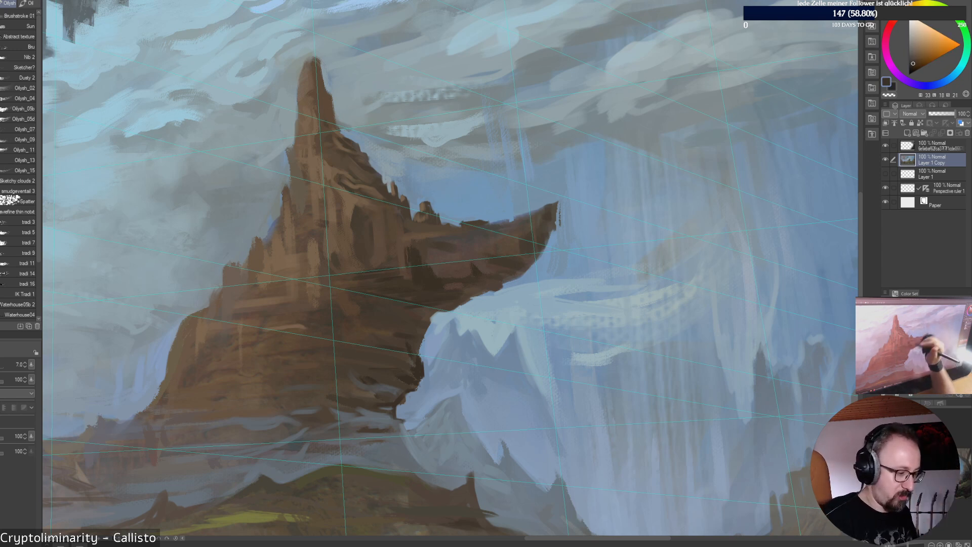
{"action": "left_click", "coordinate": [403, 249], "text": "alt"}
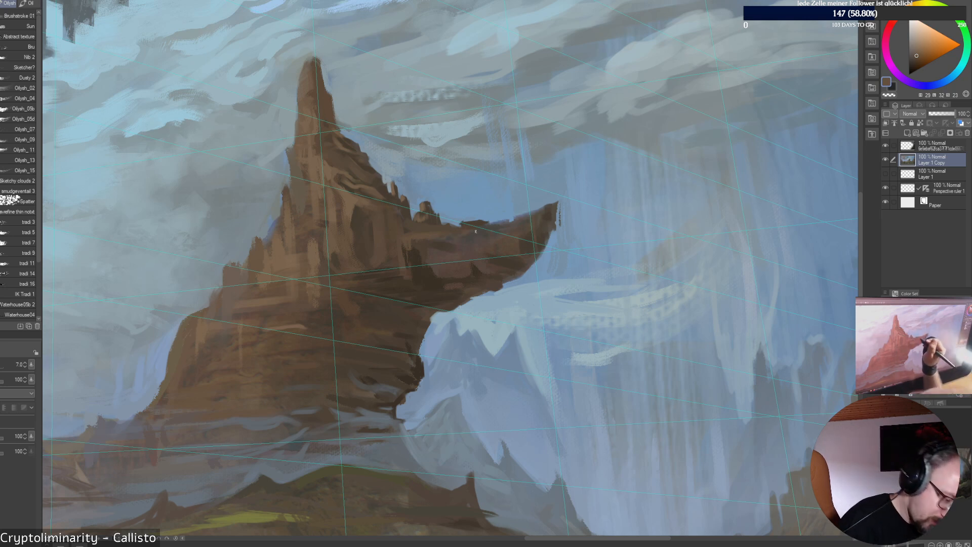
Reshape the small ledge on top of the overhang with sampled rock browns and sky blue at brush size 7
{"action": "left_click", "coordinate": [476, 249], "text": "alt"}
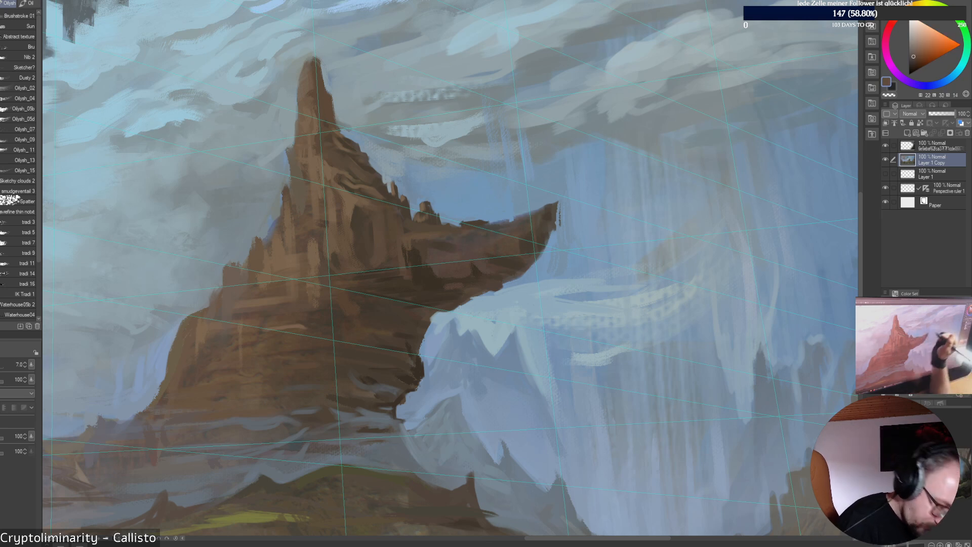
{"action": "left_click", "coordinate": [462, 234], "text": "alt"}
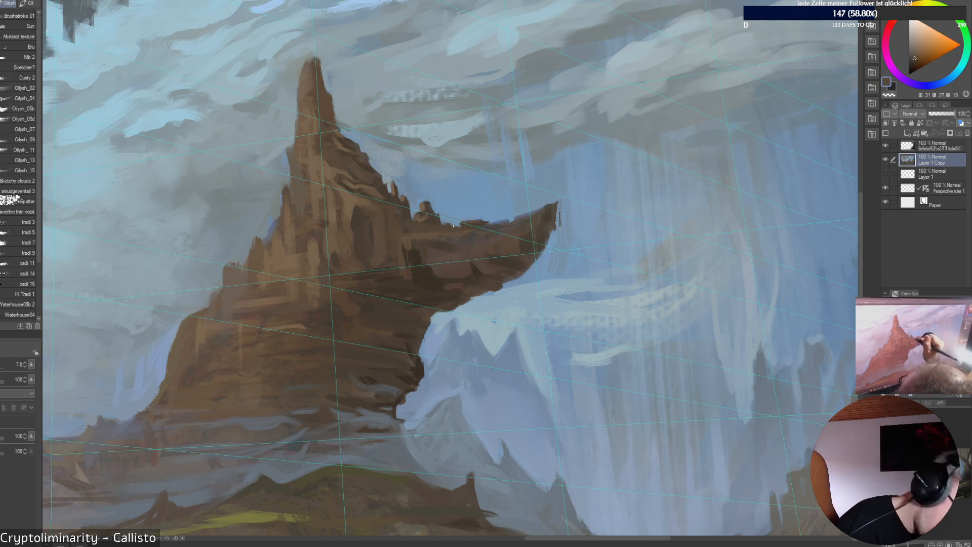
{"action": "left_click", "coordinate": [505, 203], "text": "alt"}
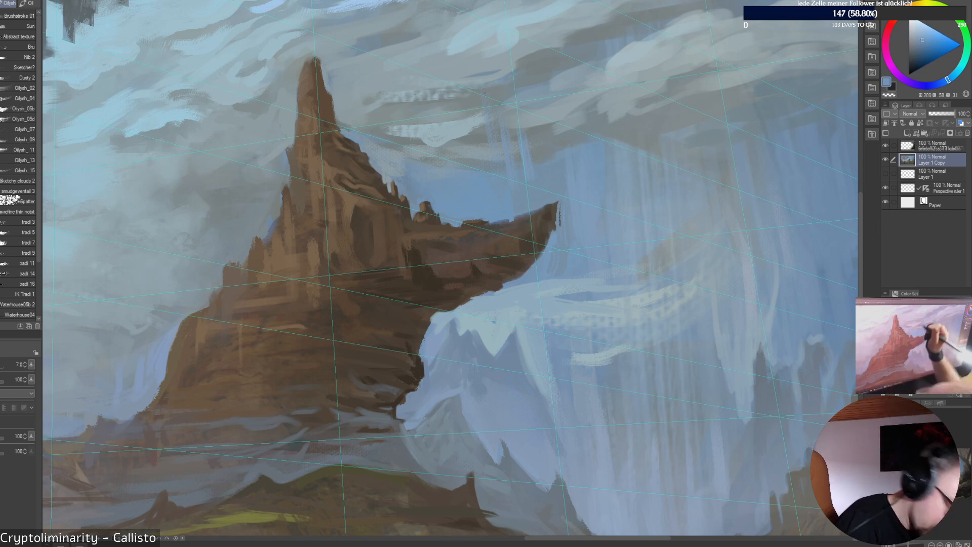
{"action": "left_click", "coordinate": [505, 224], "text": "alt"}
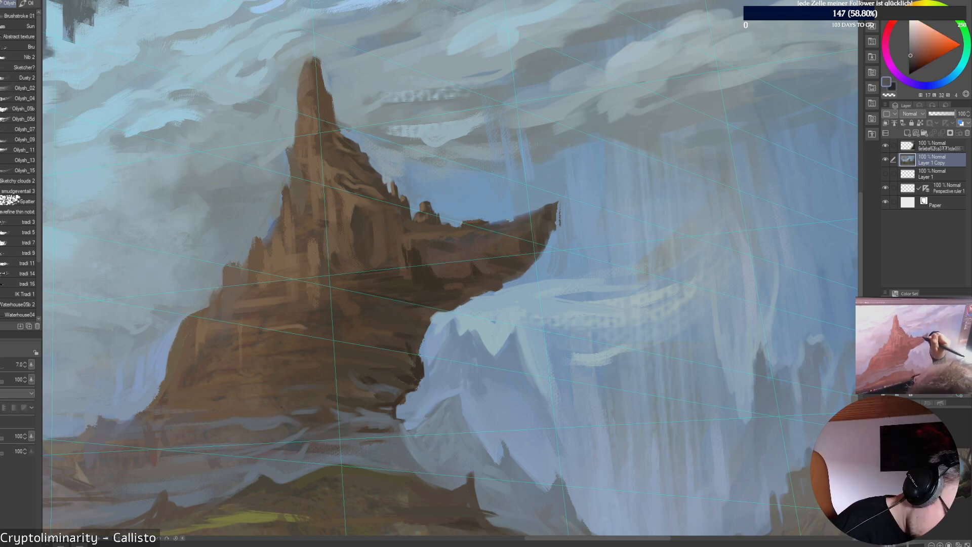
Tint the overhang's upper edge and face toward its pointed tip with sampled blue-greys at brush size 7
{"action": "left_click", "coordinate": [506, 226], "text": "alt"}
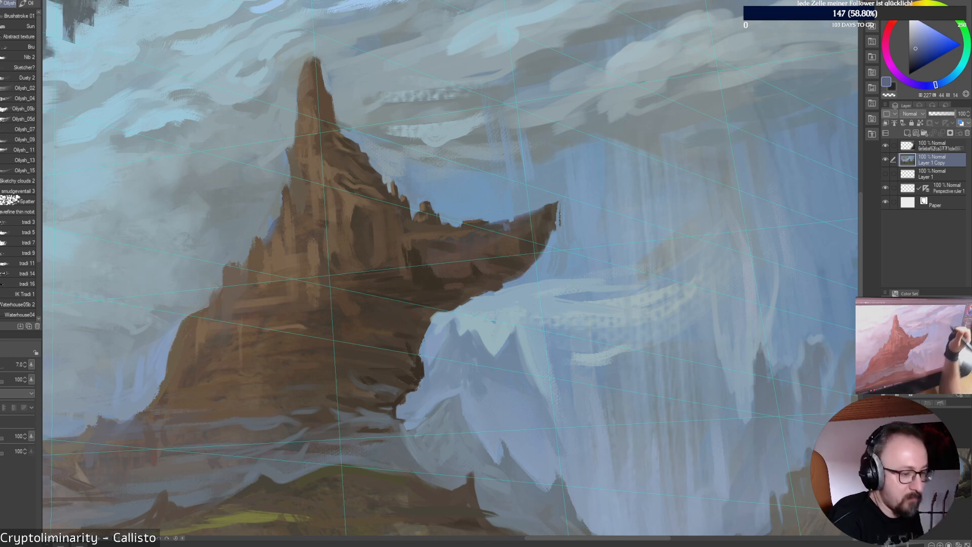
{"action": "left_click_drag", "start_coordinate": [494, 238], "coordinate": [510, 234]}
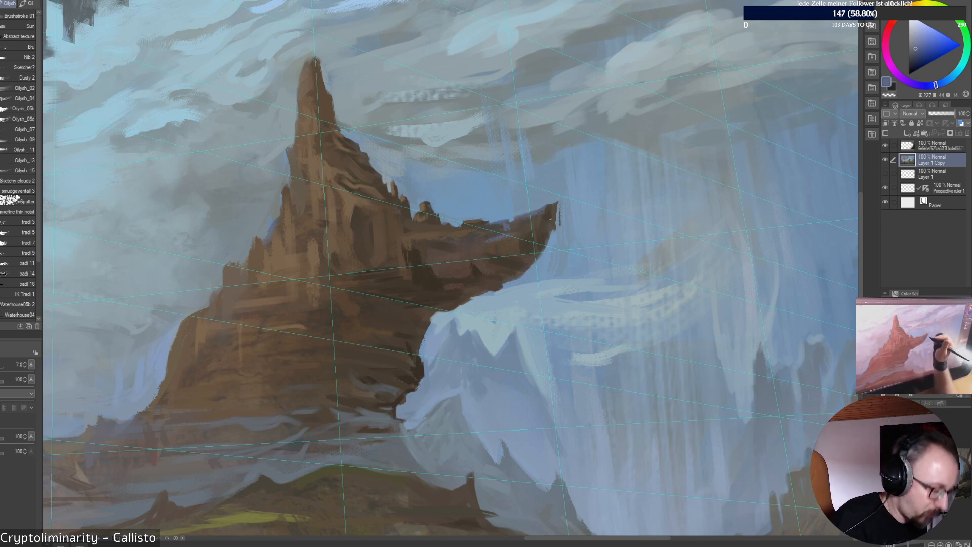
{"action": "left_click", "coordinate": [531, 212], "text": "alt"}
{"action": "left_click_drag", "start_coordinate": [524, 213], "coordinate": [542, 207]}
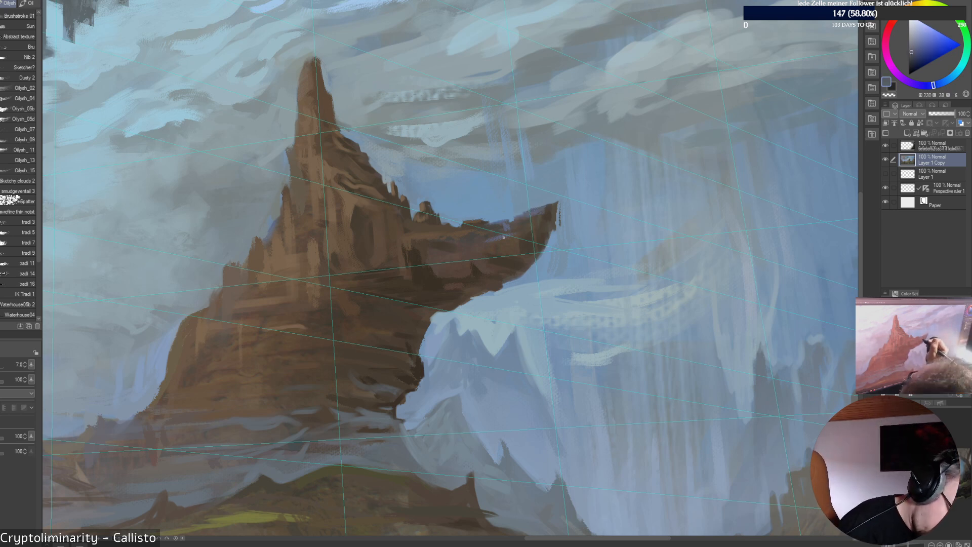
{"action": "left_click", "coordinate": [476, 242], "text": "alt"}
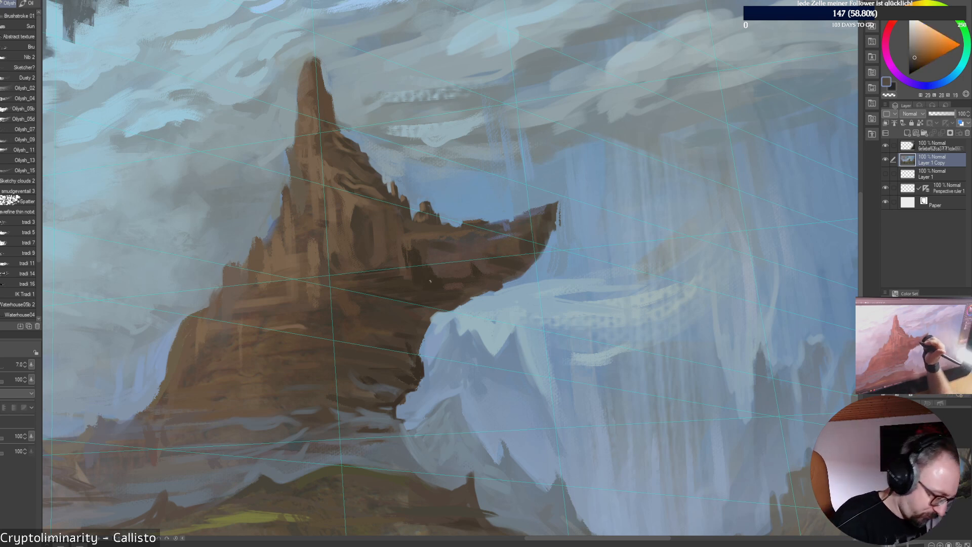
Touch up the spire's lower left slope and left ledges with sampled browns at brush size 7
{"action": "left_click", "coordinate": [216, 350], "text": "alt"}
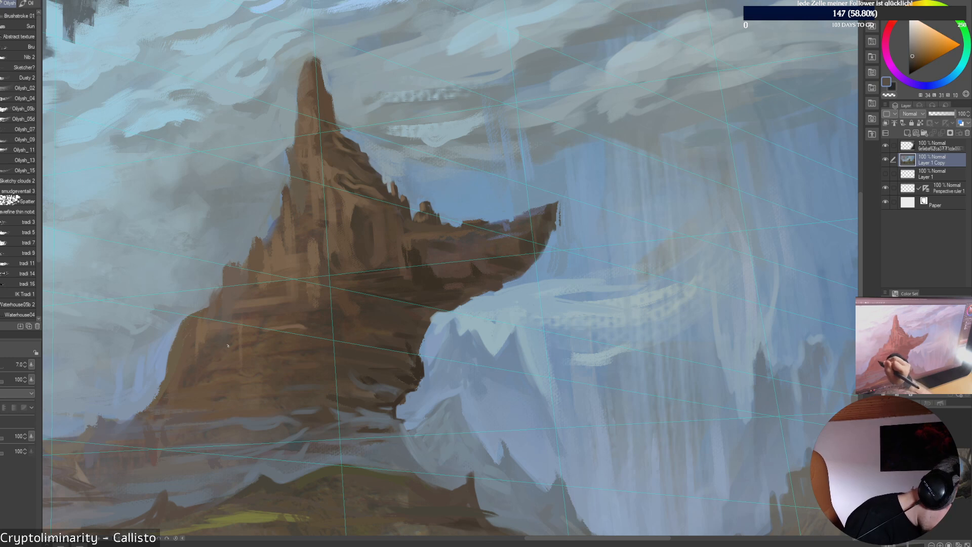
{"action": "left_click", "coordinate": [211, 342], "text": "alt"}
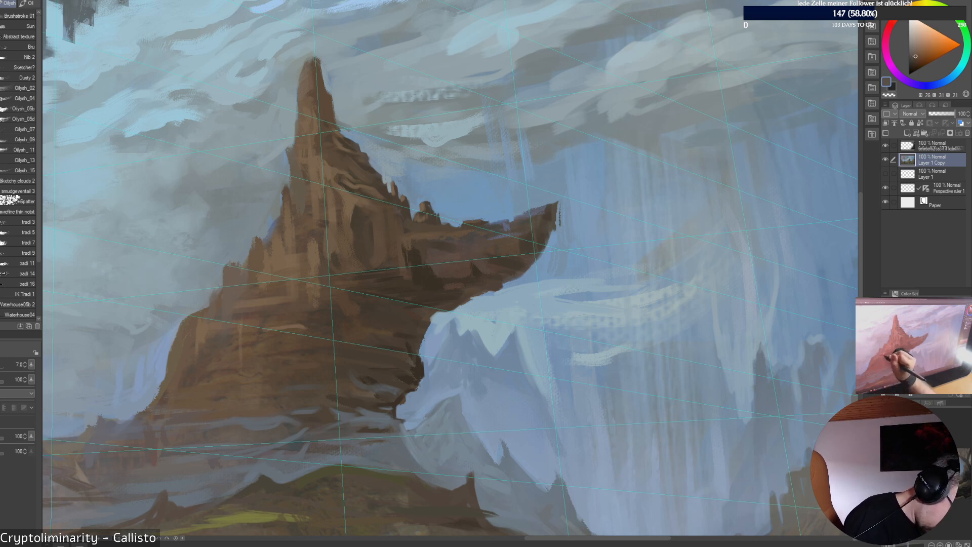
{"action": "left_click", "coordinate": [219, 350], "text": "alt"}
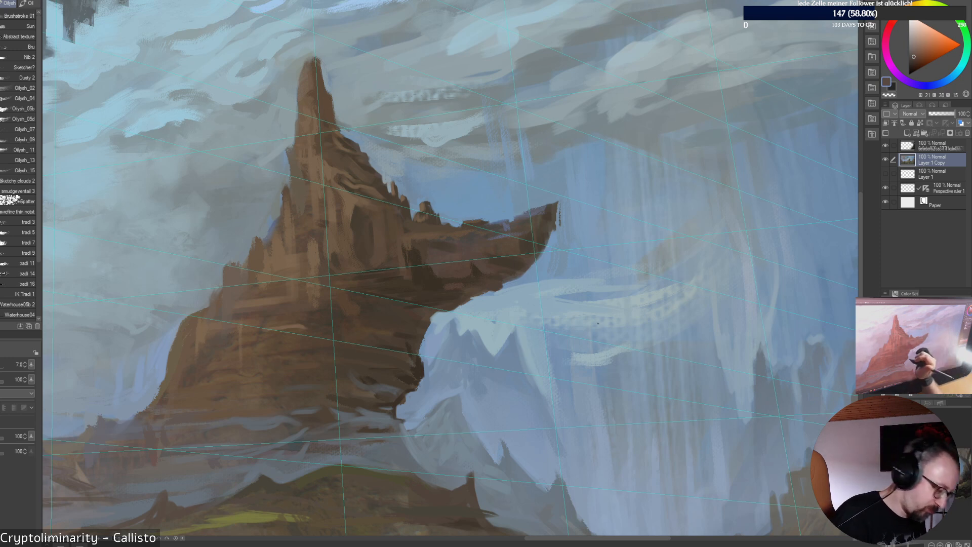
{"action": "left_click", "coordinate": [262, 282], "text": "alt"}
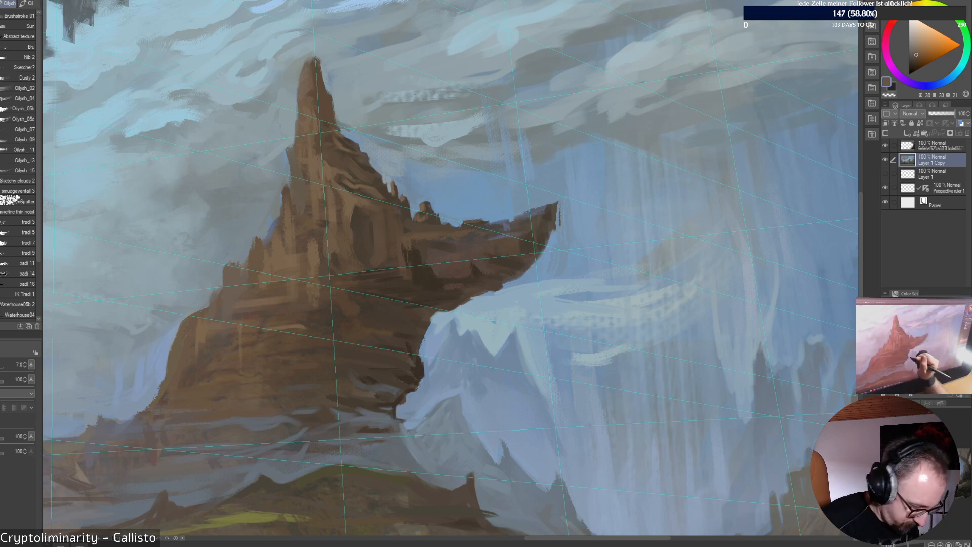
{"action": "left_click", "coordinate": [420, 366], "text": "alt"}
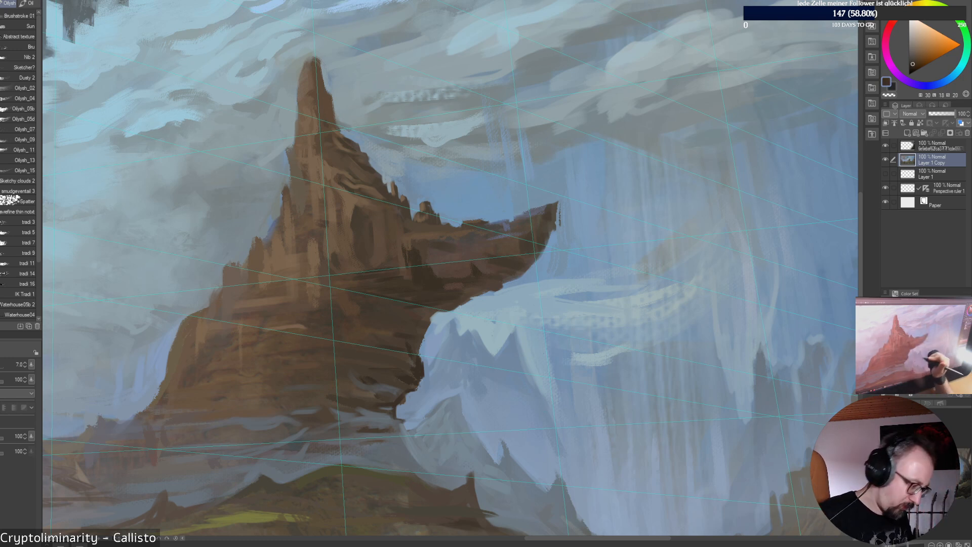
Glaze dark blue shadows into the crevices below the overhang and at the spire's right foot with the Textured Color Mixer, size 25, opacity 30
{"action": "key", "text": "ctrl+0"}
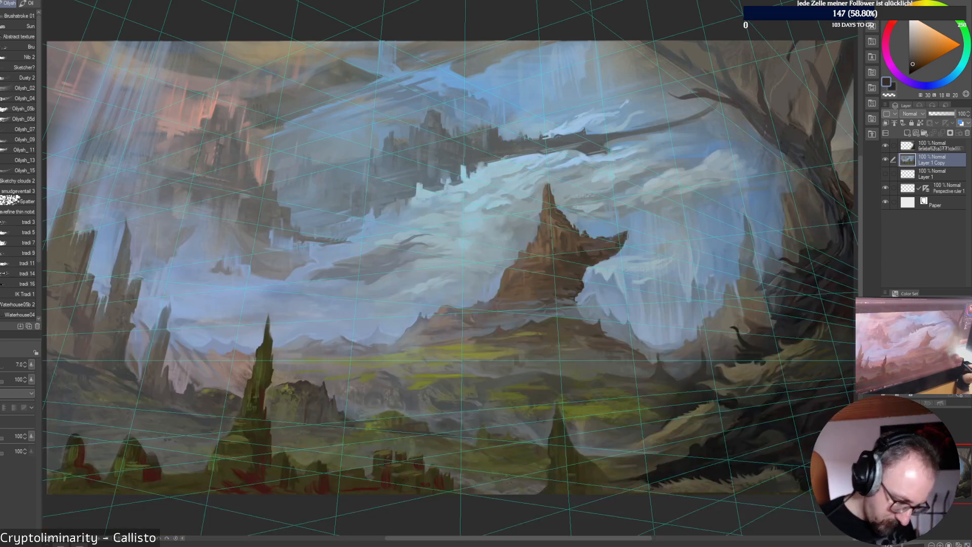
{"action": "key", "text": "ctrl+alt+0"}
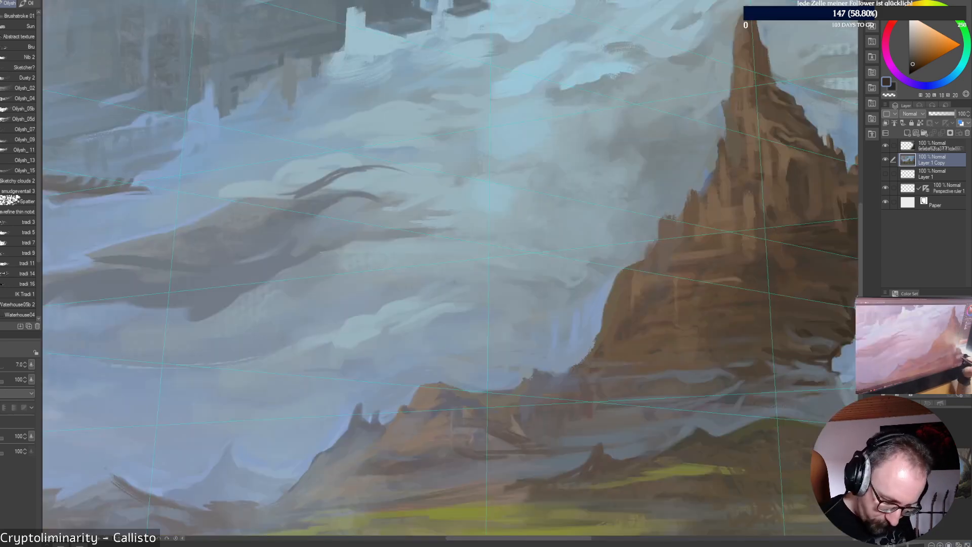
{"action": "left_click_drag", "start_coordinate": [519, 538], "coordinate": [594, 538]}
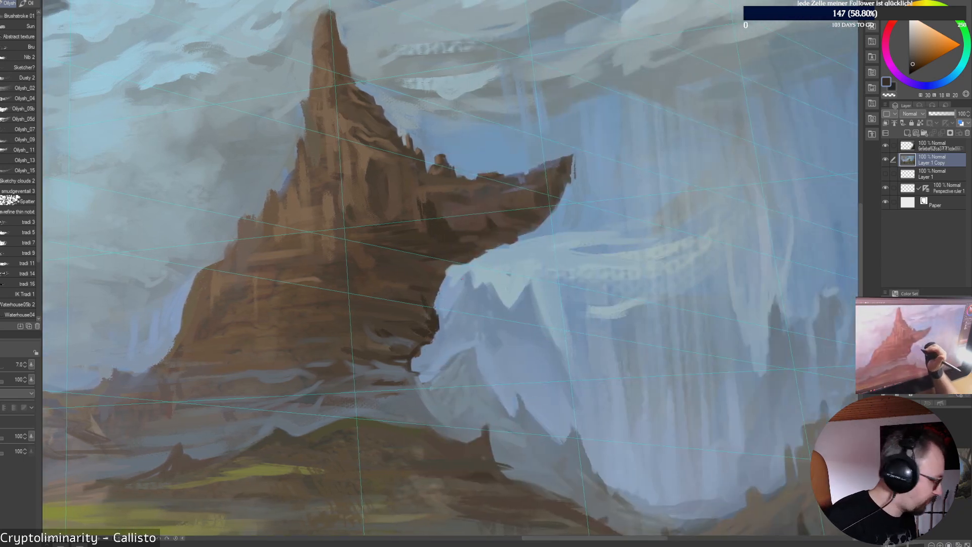
{"action": "right_click", "coordinate": [450, 228]}
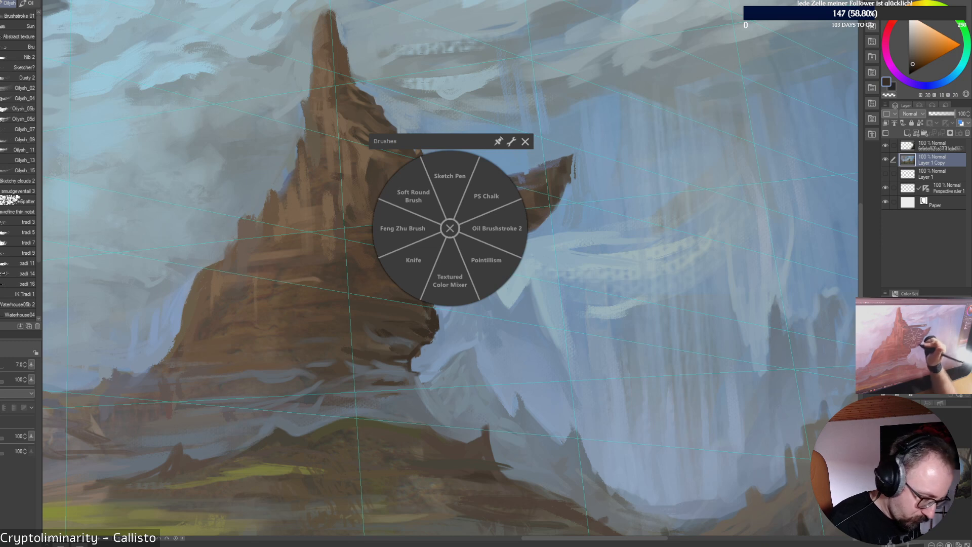
{"action": "left_click", "coordinate": [437, 270]}
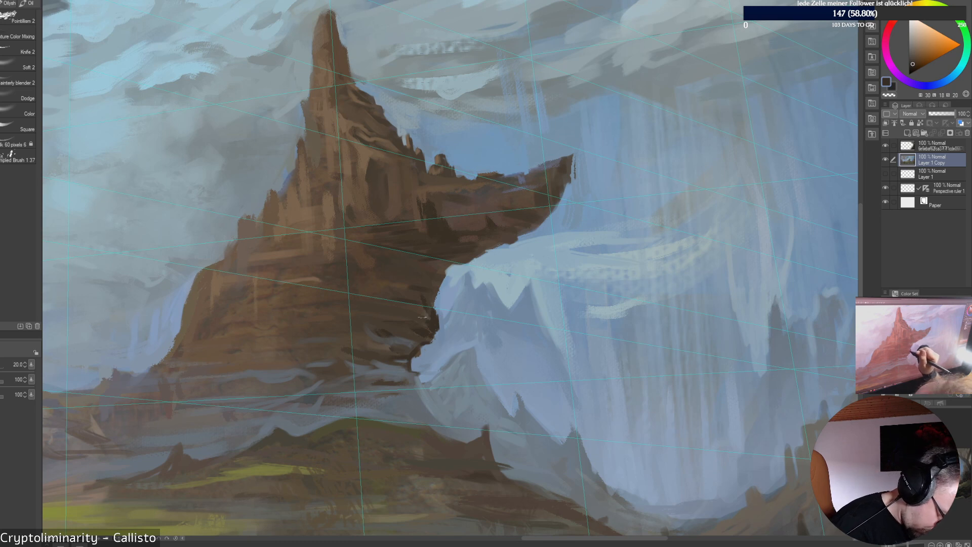
{"action": "key", "text": "bracketright"}
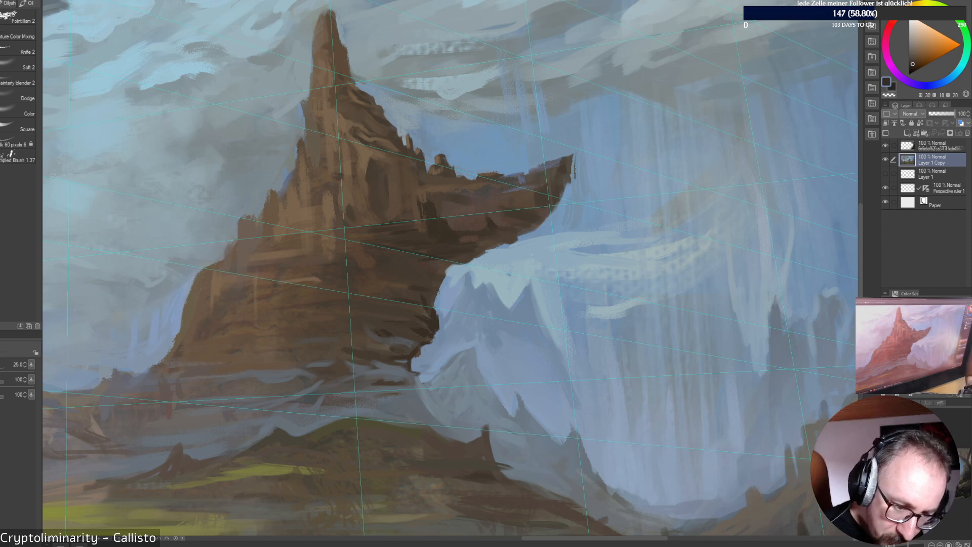
{"action": "left_click", "coordinate": [935, 84]}
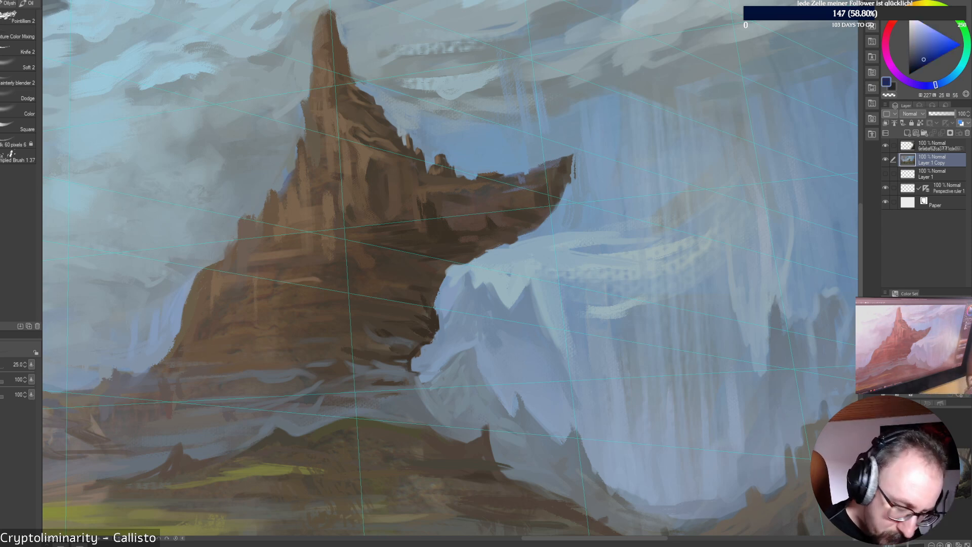
{"action": "right_click", "coordinate": [579, 287]}
{"action": "left_click", "coordinate": [626, 286]}
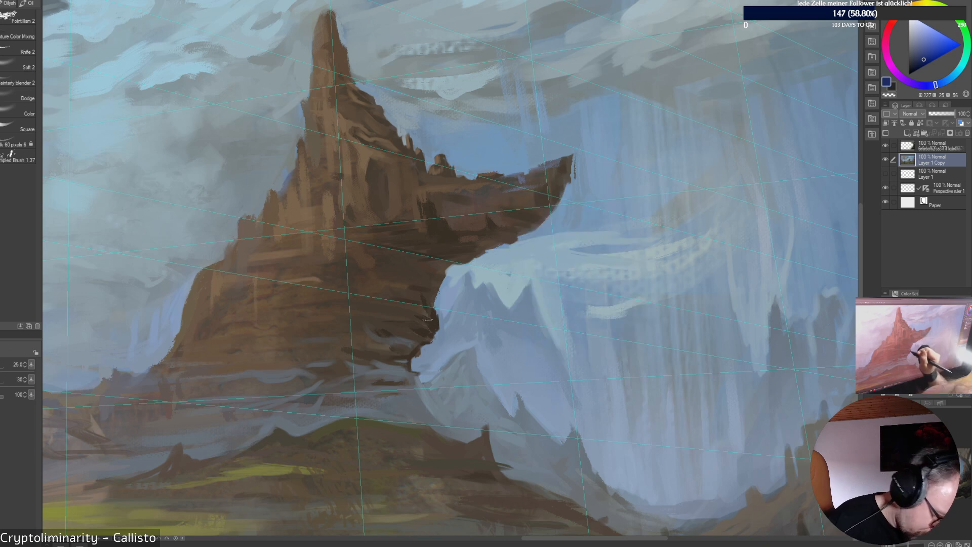
{"action": "left_click_drag", "start_coordinate": [425, 320], "coordinate": [433, 324]}
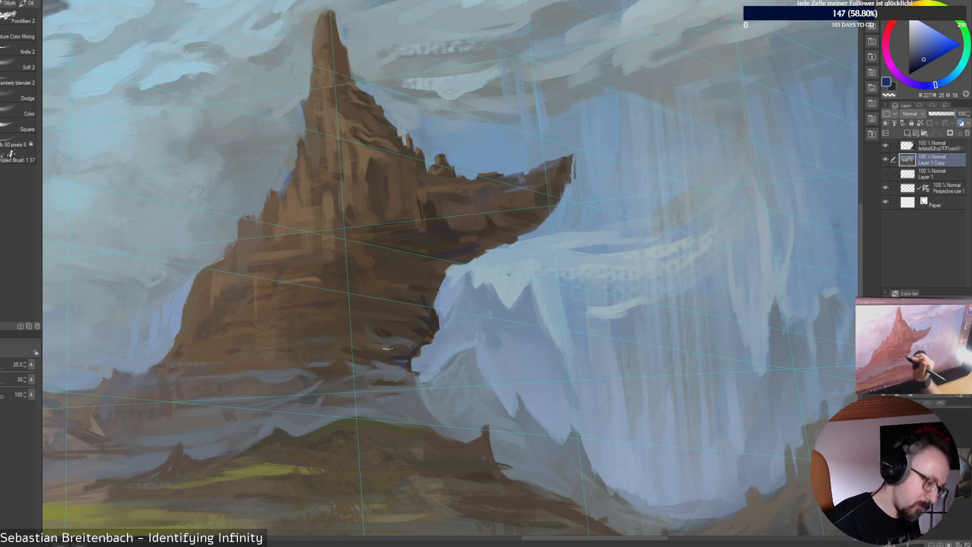
{"action": "left_click", "coordinate": [365, 301], "text": "alt"}
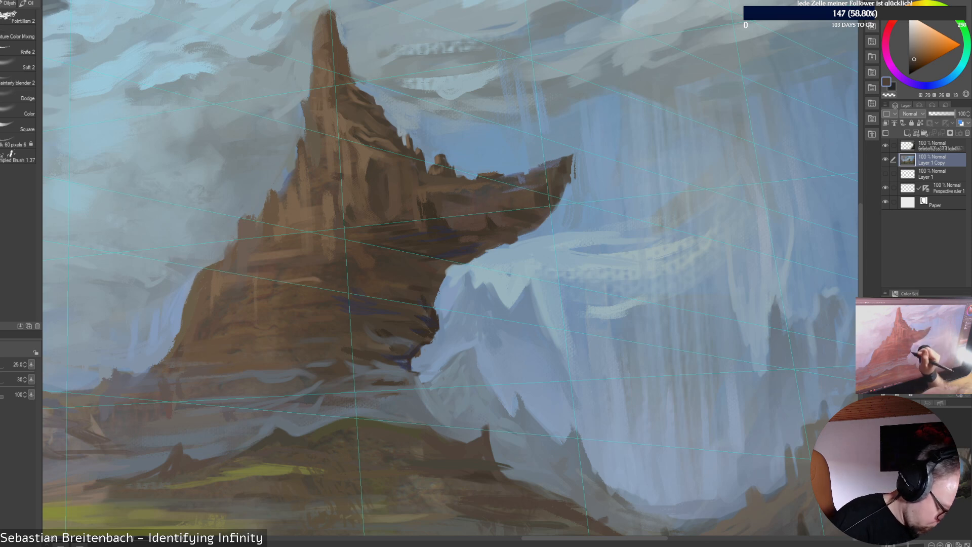
Shade the hollow in the spire's upper face with sampled dark blue at small brush sizes, and set the opacity to 100
{"action": "left_click", "coordinate": [424, 320], "text": "alt"}
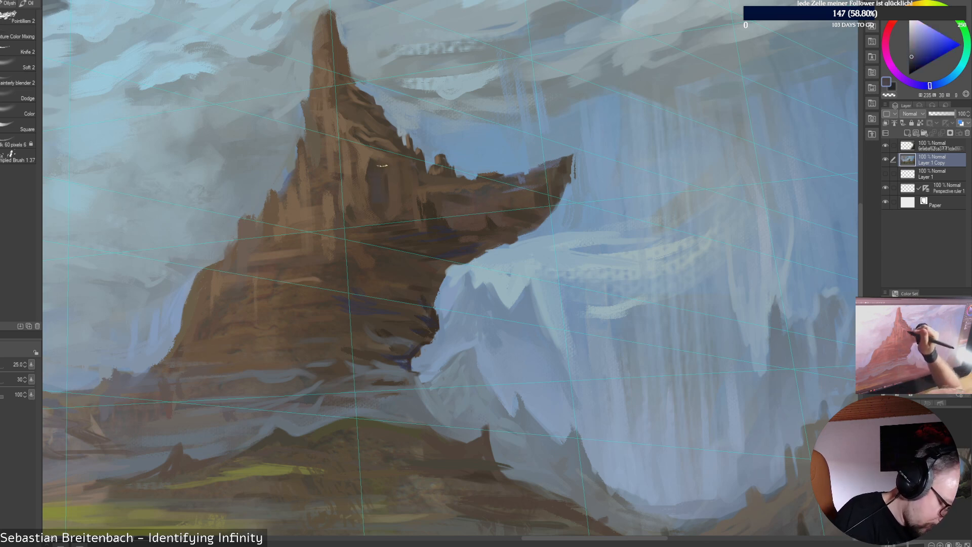
{"action": "key", "text": "bracketleft"}
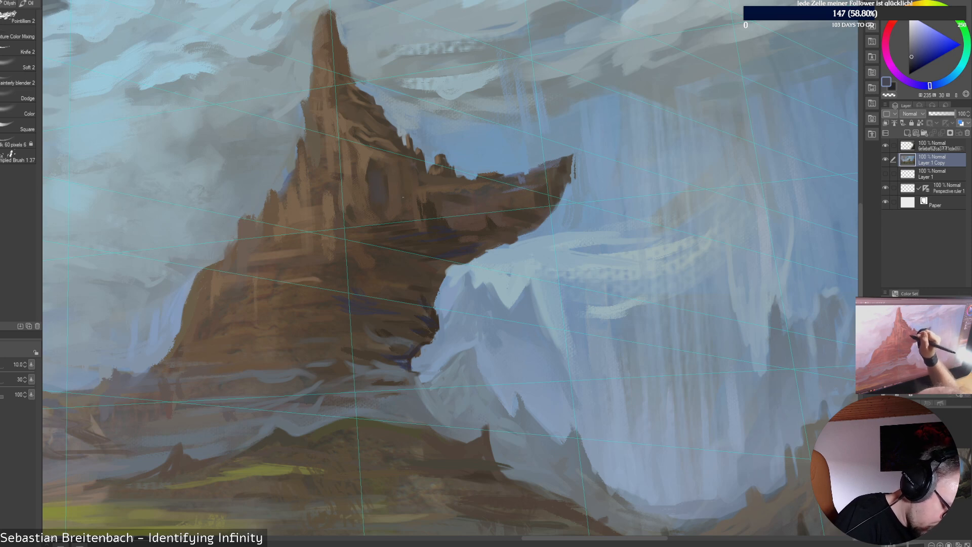
{"action": "right_click", "coordinate": [413, 181]}
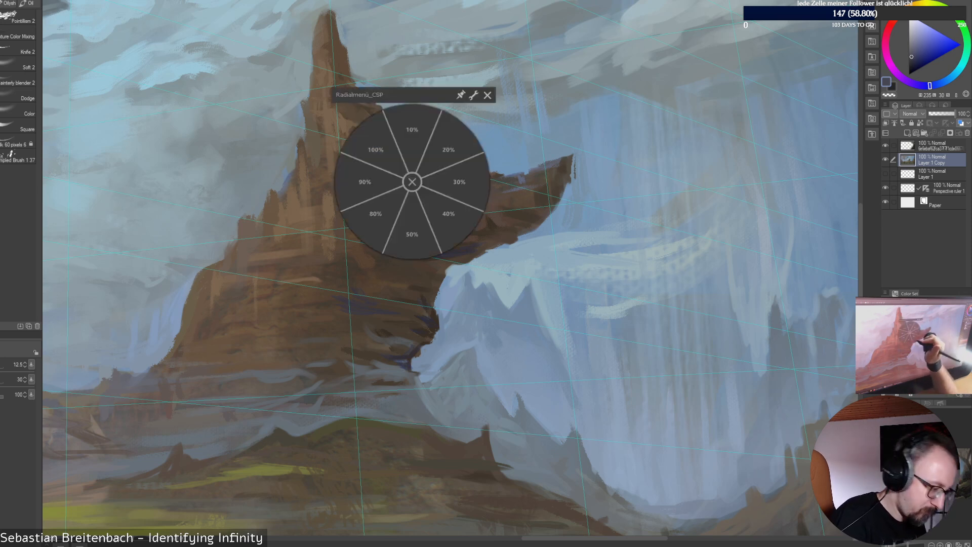
{"action": "left_click", "coordinate": [375, 150]}
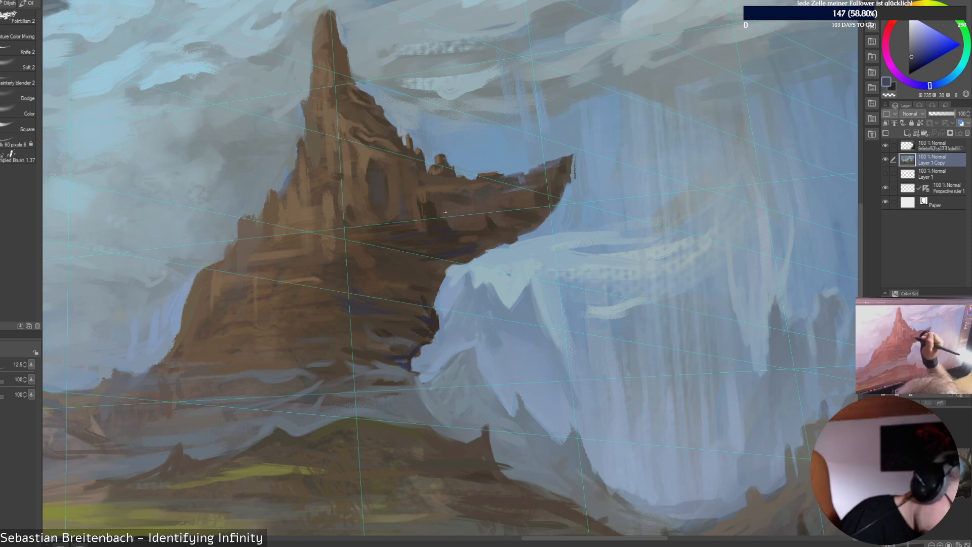
{"action": "left_click", "coordinate": [377, 186], "text": "alt"}
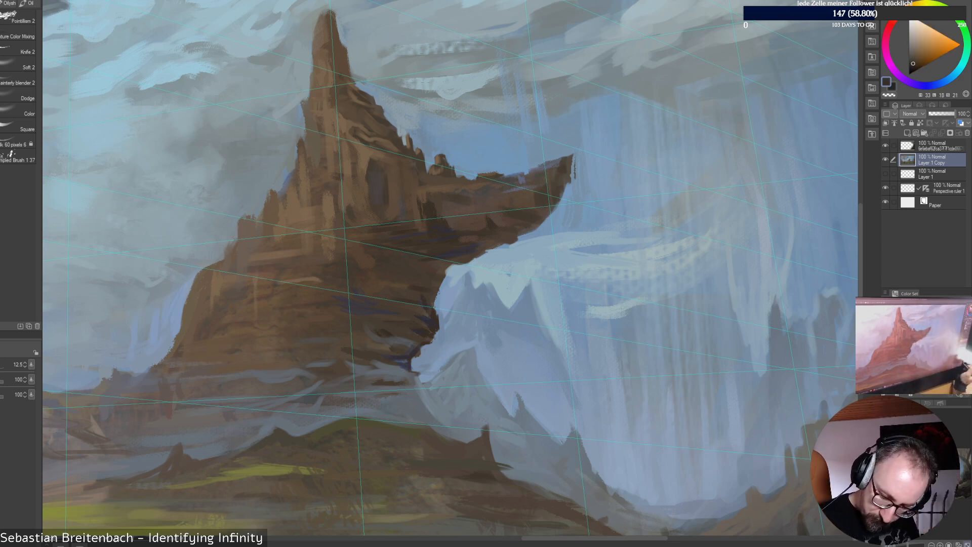
Touch up the spire's middle and left face with sampled browns at brush size 40, opacity 100
{"action": "key", "text": "ctrl+0"}
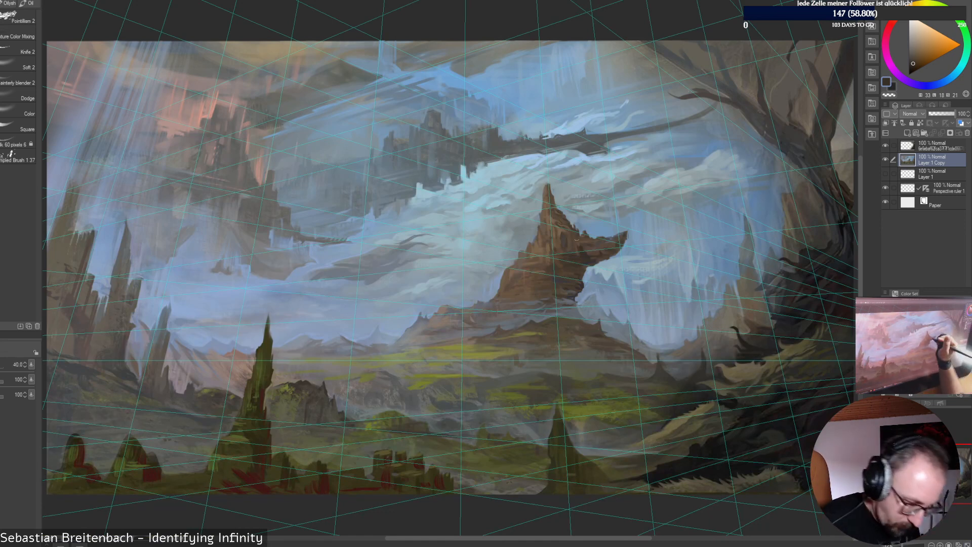
{"action": "left_click", "coordinate": [568, 245], "text": "alt"}
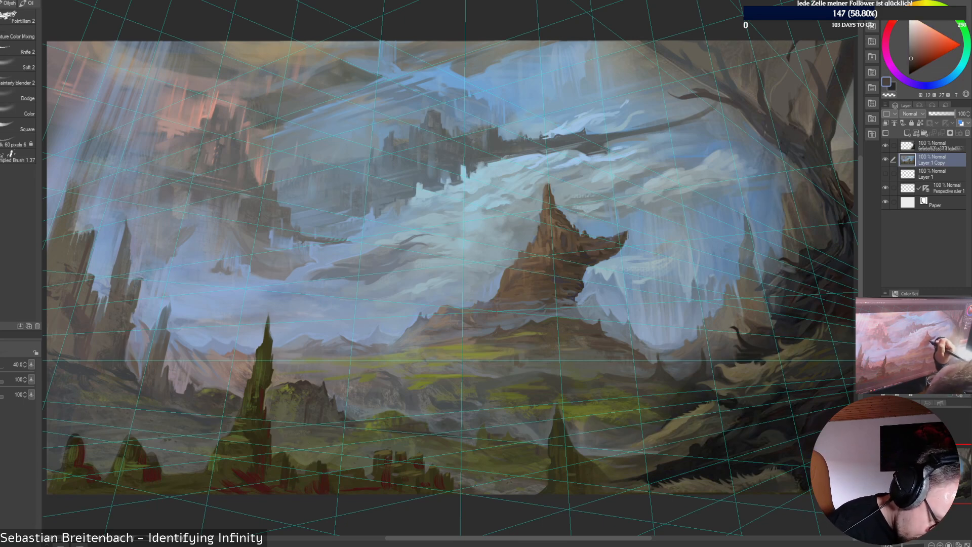
{"action": "left_click", "coordinate": [562, 264], "text": "alt"}
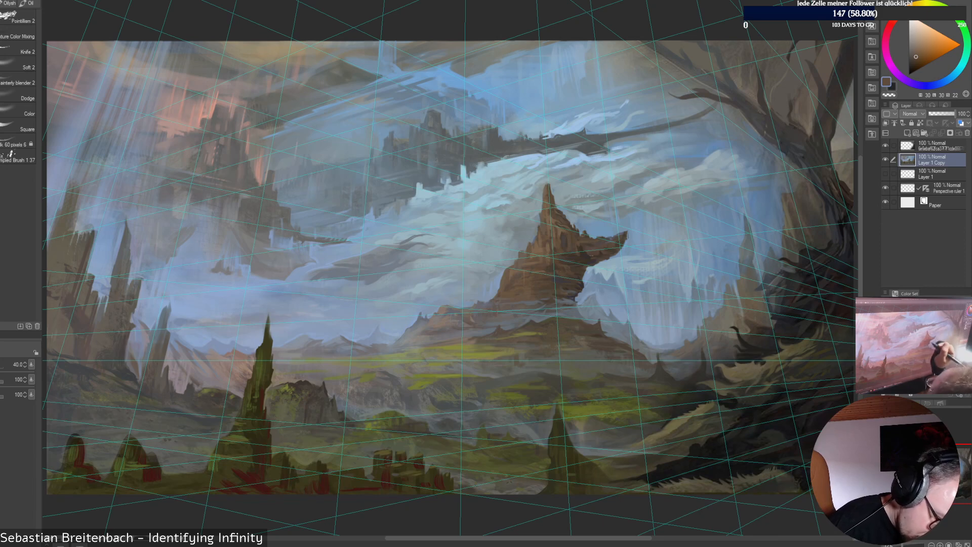
{"action": "left_click", "coordinate": [534, 271], "text": "alt"}
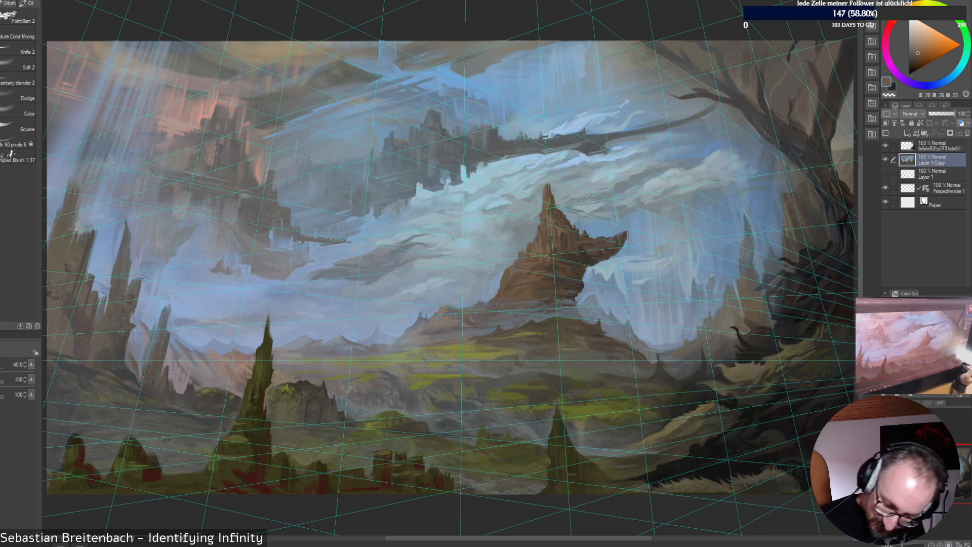
{"action": "key", "text": "ctrl+alt+0"}
{"action": "key", "text": "bracketleft"}
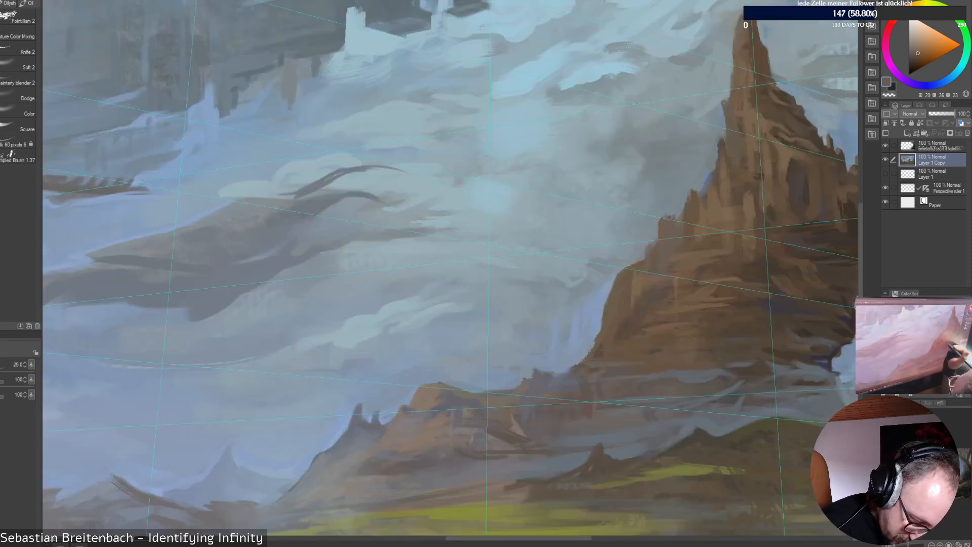
{"action": "key", "text": "bracketright"}
{"action": "key", "text": "bracketright"}
{"action": "key", "text": "bracketright"}
{"action": "key", "text": "bracketright"}
{"action": "key", "text": "bracketright"}
{"action": "key", "text": "bracketright"}
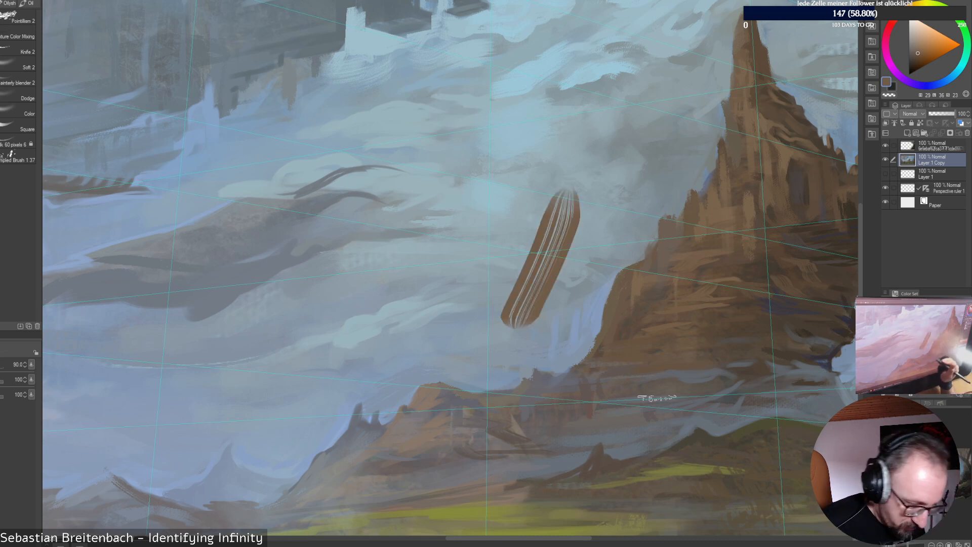
{"action": "key", "text": "bracketleft"}
{"action": "key", "text": "bracketleft"}
{"action": "key", "text": "bracketleft"}
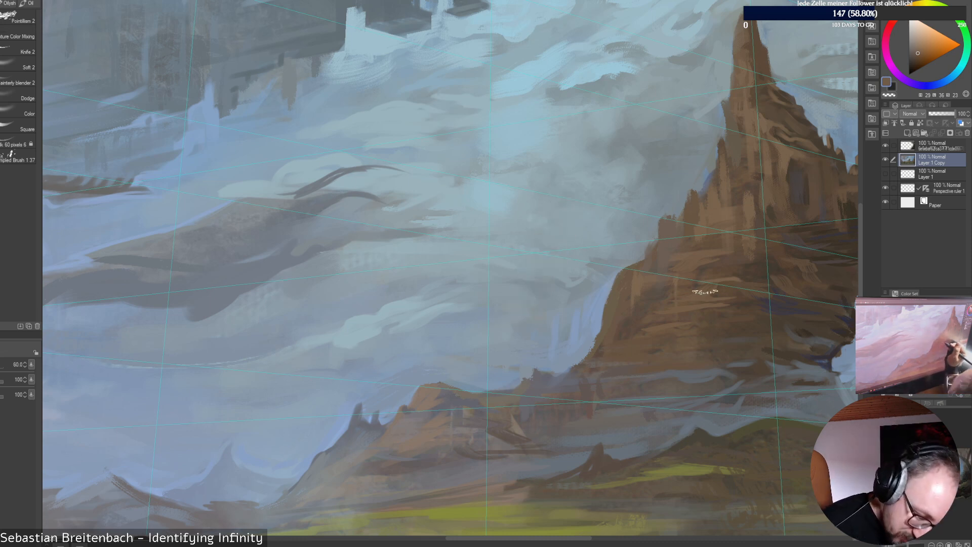
{"action": "key", "text": "bracketleft"}
{"action": "key", "text": "bracketleft"}
{"action": "key", "text": "bracketleft"}
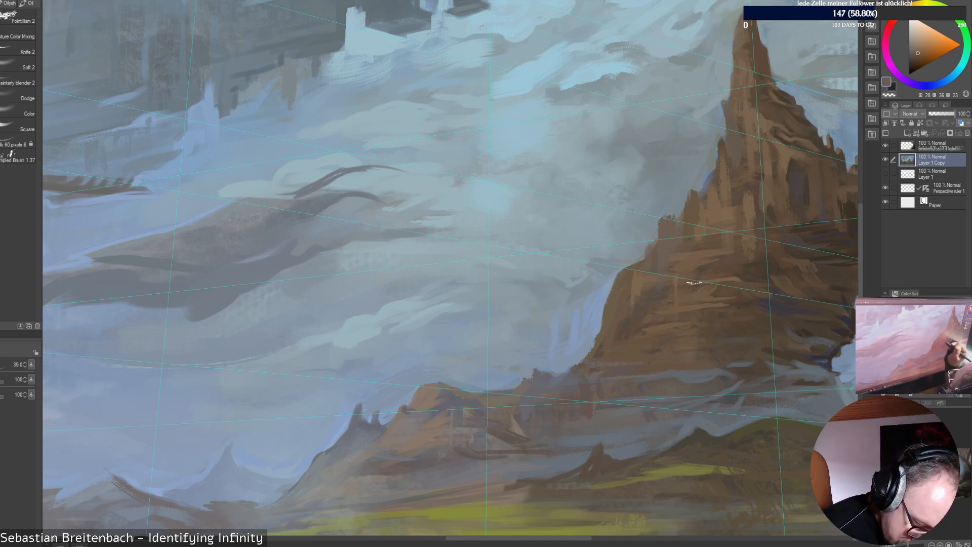
Paint shadow strokes across the spire's lower face and foot with muted violet and sampled browns at brush size 25
{"action": "left_click", "coordinate": [692, 286], "text": "alt"}
{"action": "key", "text": "bracketleft"}
{"action": "key", "text": "bracketleft"}
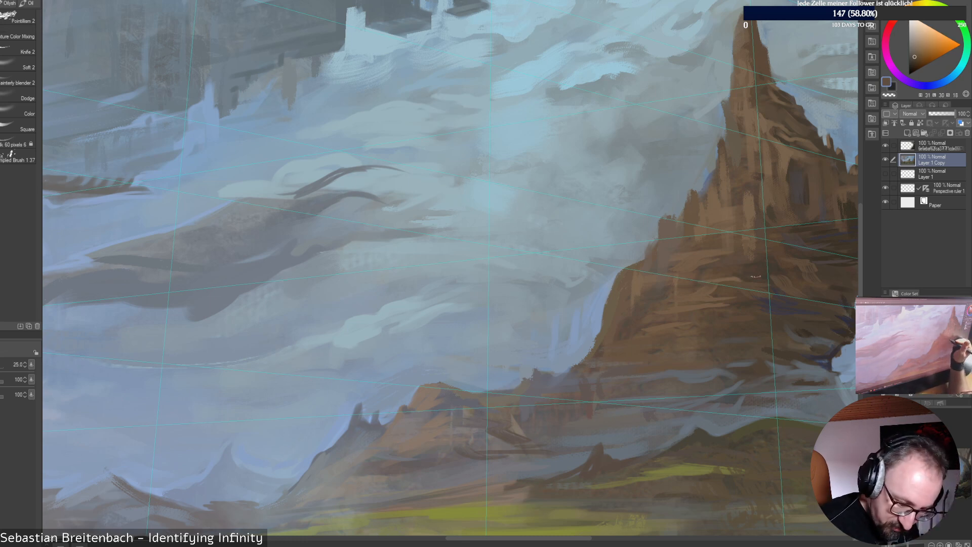
{"action": "left_click", "coordinate": [903, 78]}
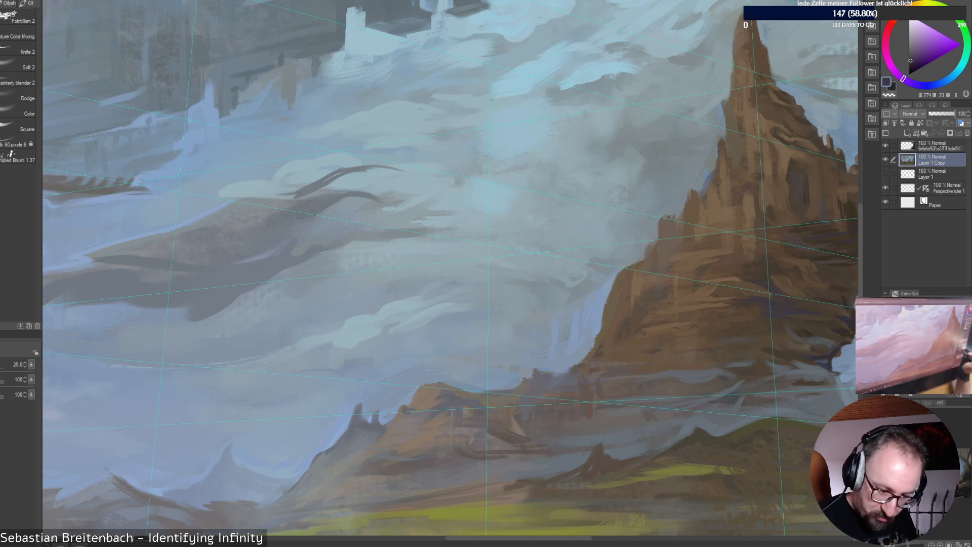
{"action": "left_click_drag", "start_coordinate": [536, 538], "coordinate": [554, 537]}
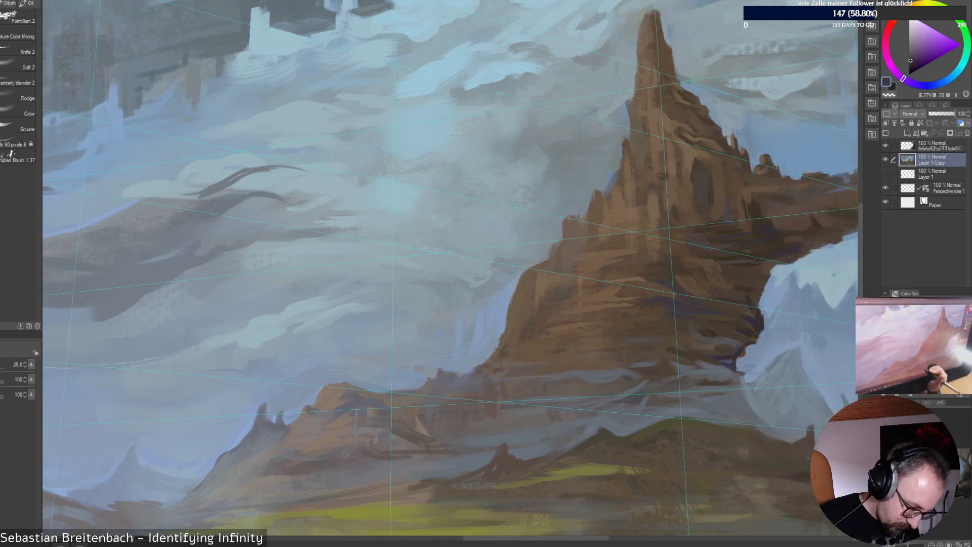
{"action": "left_click", "coordinate": [506, 384], "text": "alt"}
{"action": "left_click", "coordinate": [562, 354], "text": "alt"}
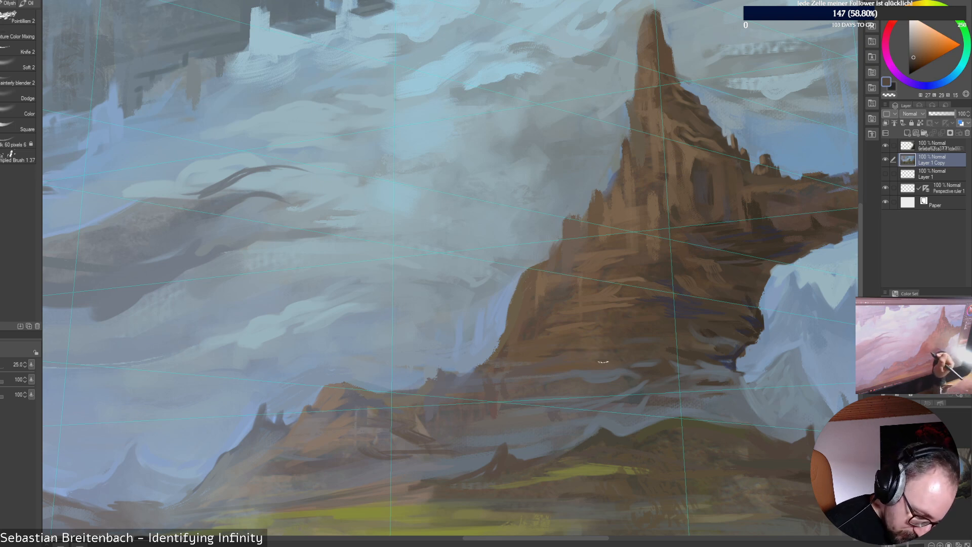
{"action": "left_click", "coordinate": [605, 345], "text": "alt"}
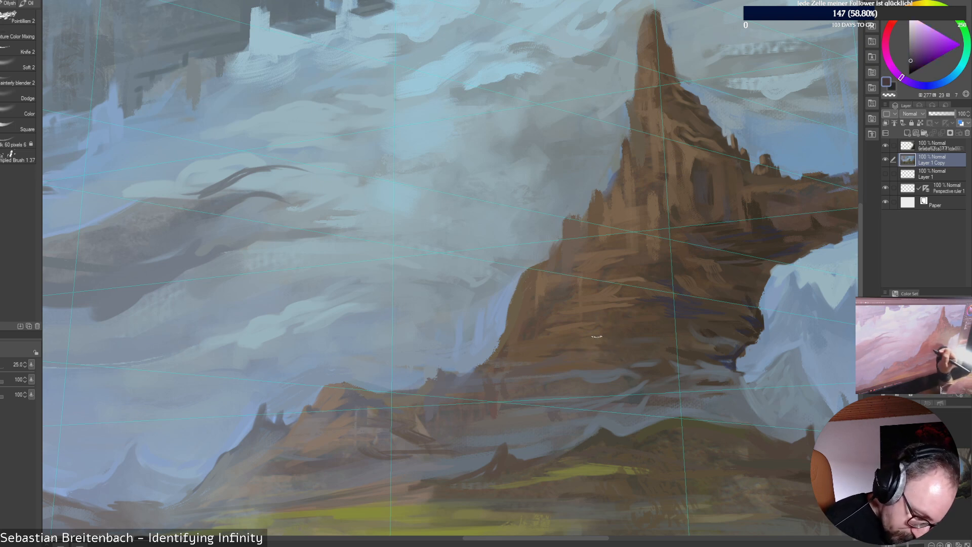
{"action": "left_click", "coordinate": [611, 335], "text": "alt"}
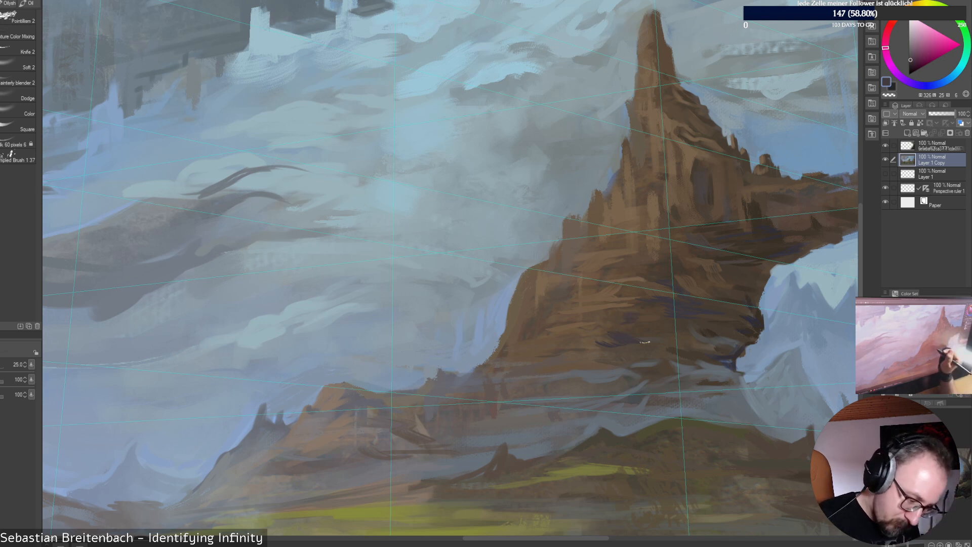
Blend the spire's foot into the hazy ground with sampled blue-greys and browns at brush sizes 50 and 35
{"action": "key", "text": "ctrl+0"}
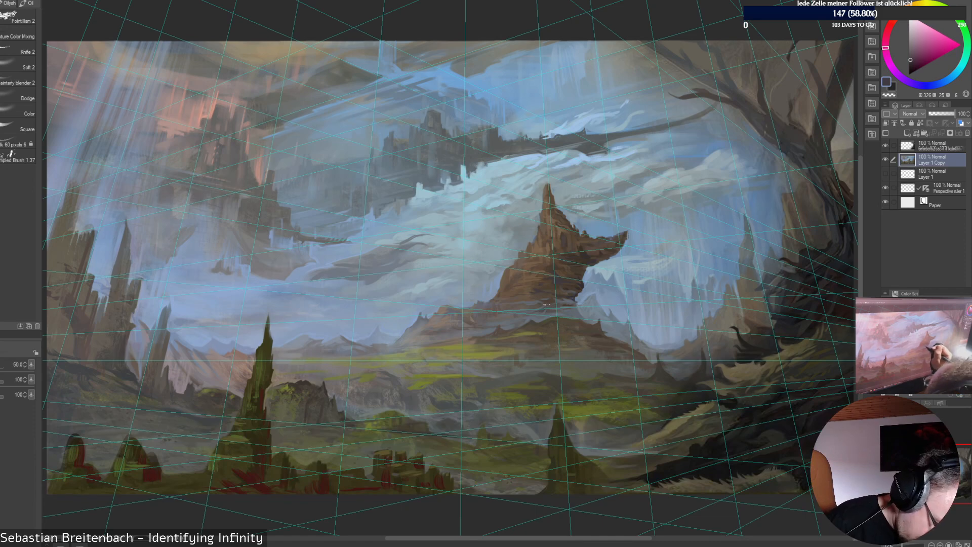
{"action": "left_click", "coordinate": [566, 310], "text": "alt"}
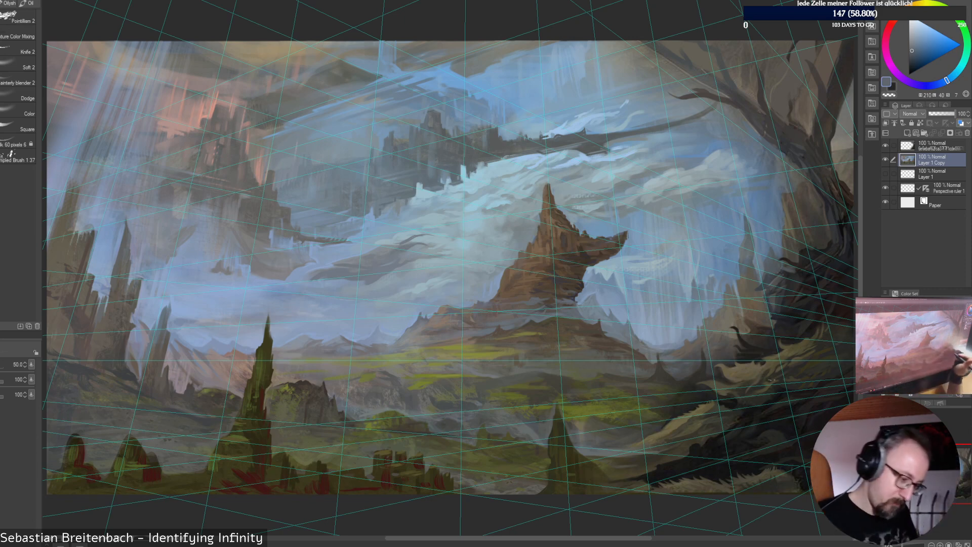
{"action": "left_click", "coordinate": [532, 297], "text": "alt"}
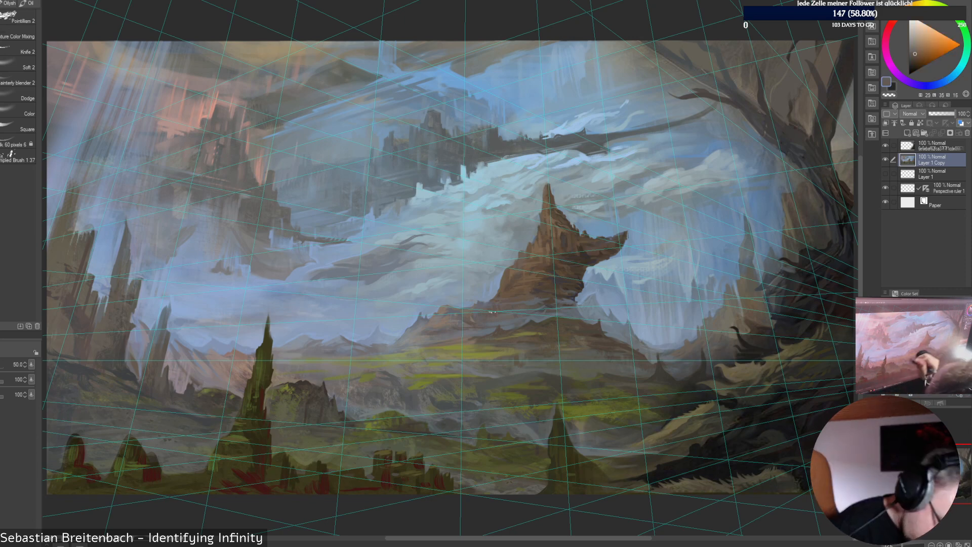
{"action": "left_click", "coordinate": [527, 306], "text": "alt"}
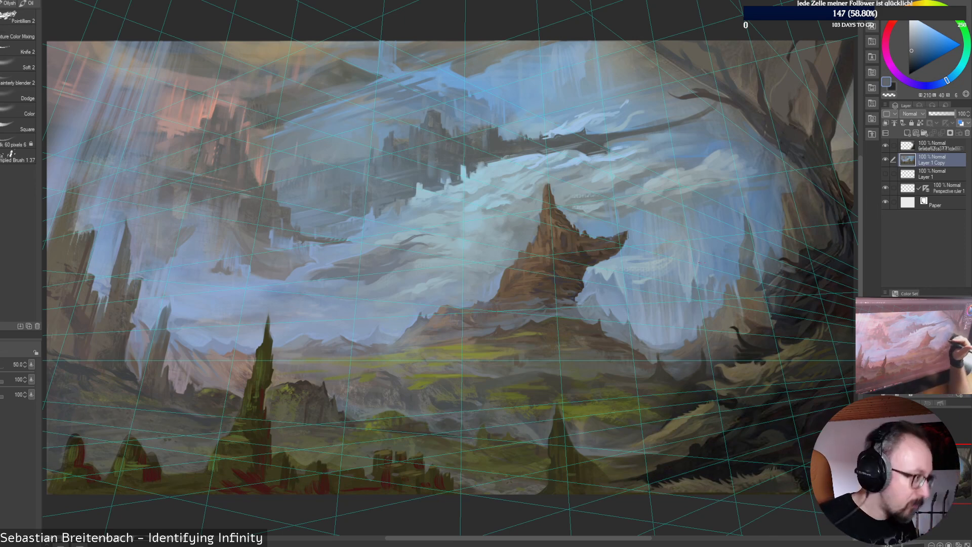
{"action": "left_click", "coordinate": [573, 307], "text": "alt"}
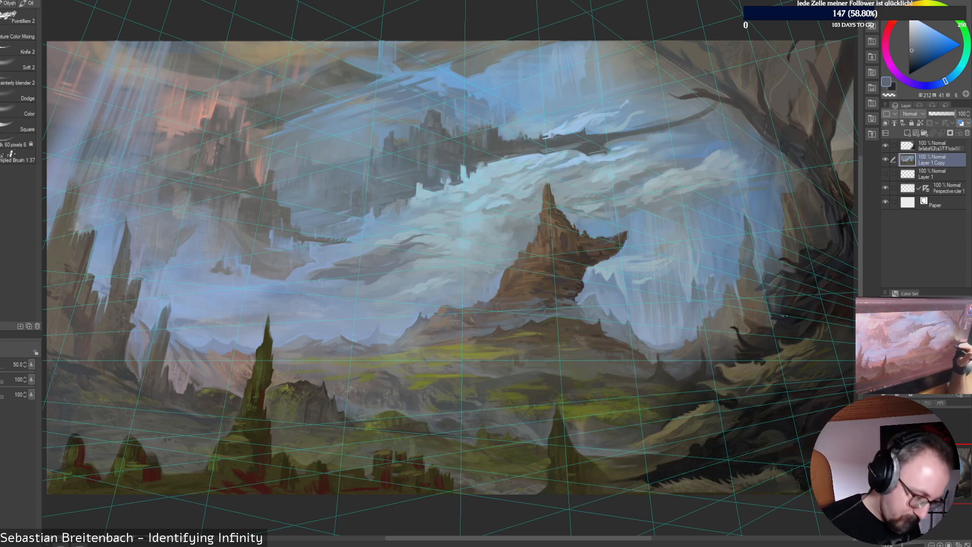
{"action": "left_click", "coordinate": [528, 266], "text": "alt"}
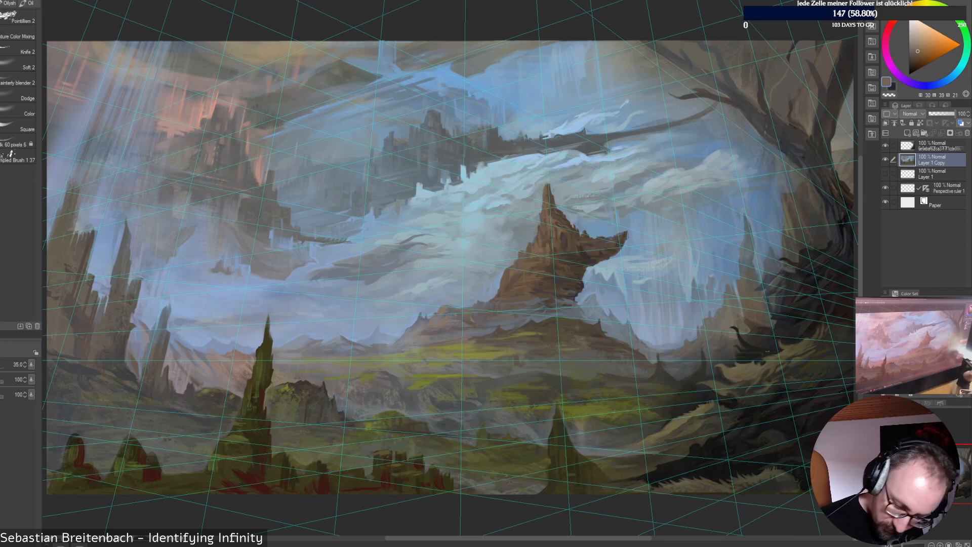
Refine the small rock tip on the spire's left shoulder with a fine brush at size 7, sampling rock brown and sky blue
{"action": "key", "text": "ctrl+alt+0"}
{"action": "left_click_drag", "start_coordinate": [690, 208], "coordinate": [632, 342]}
{"action": "key", "text": "bracketleft"}
{"action": "key", "text": "bracketleft"}
{"action": "key", "text": "bracketleft"}
{"action": "key", "text": "bracketleft"}
{"action": "key", "text": "bracketleft"}
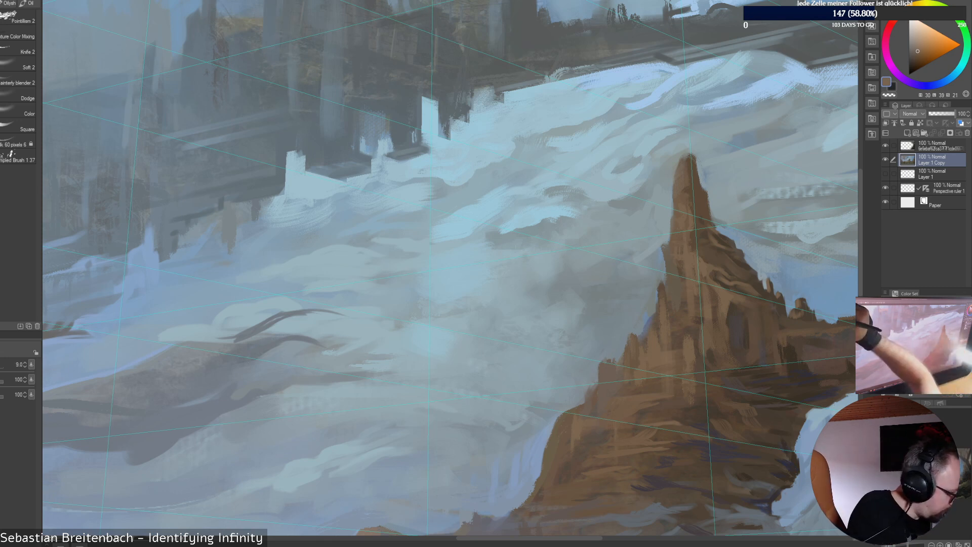
{"action": "key", "text": "b"}
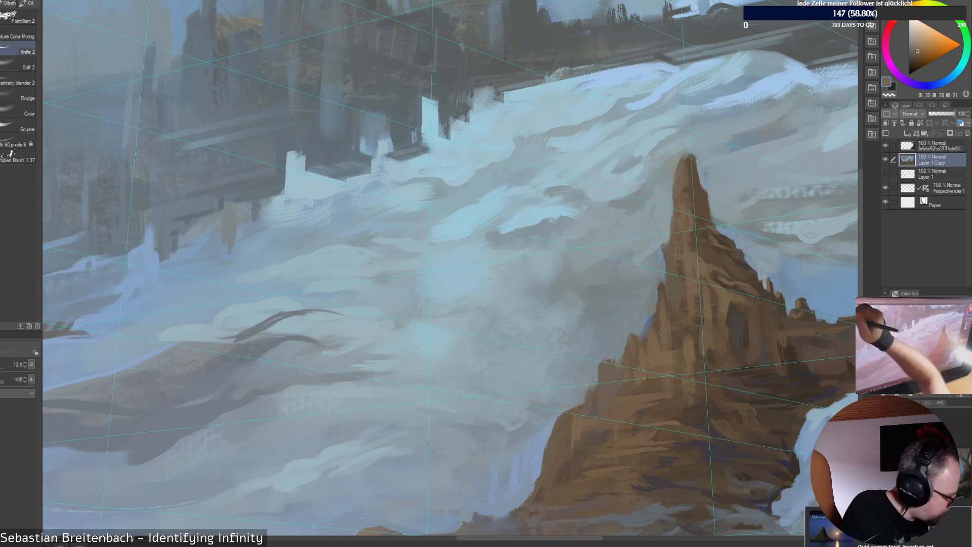
{"action": "left_click", "coordinate": [18, 48]}
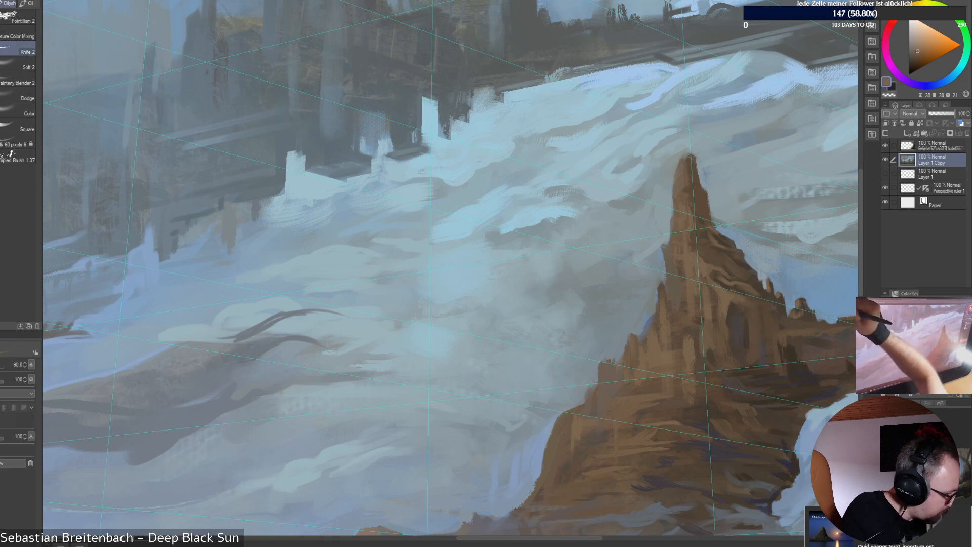
{"action": "left_click", "coordinate": [9, 3]}
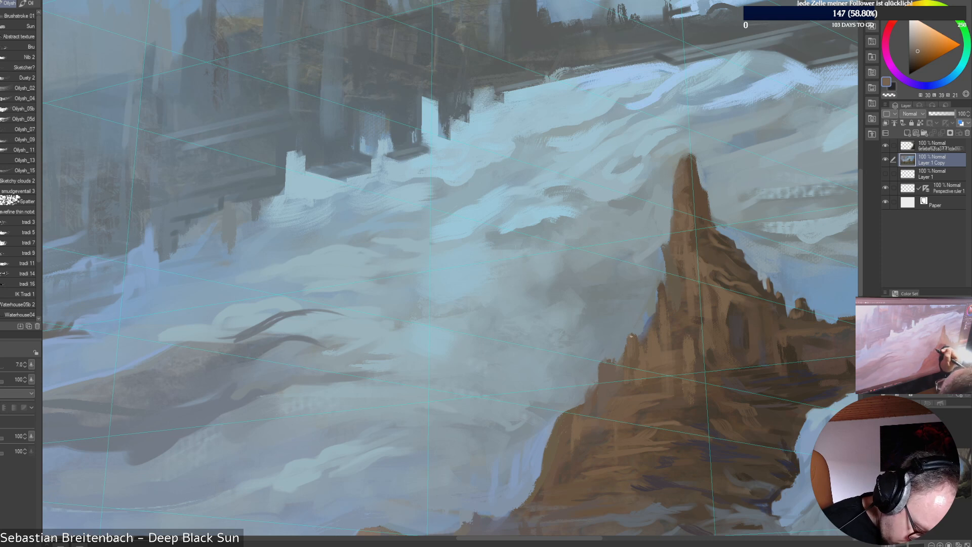
{"action": "left_click", "coordinate": [623, 380], "text": "alt"}
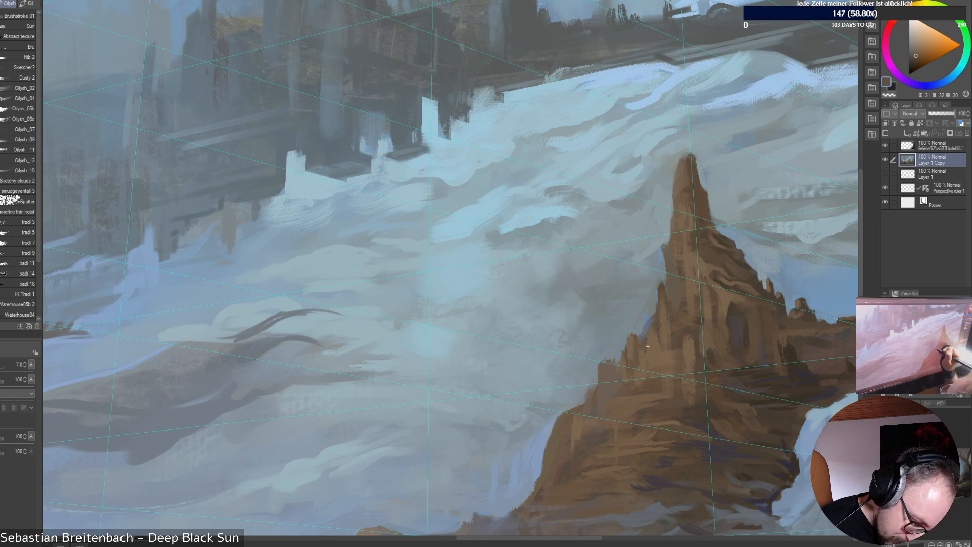
{"action": "left_click", "coordinate": [634, 336], "text": "alt"}
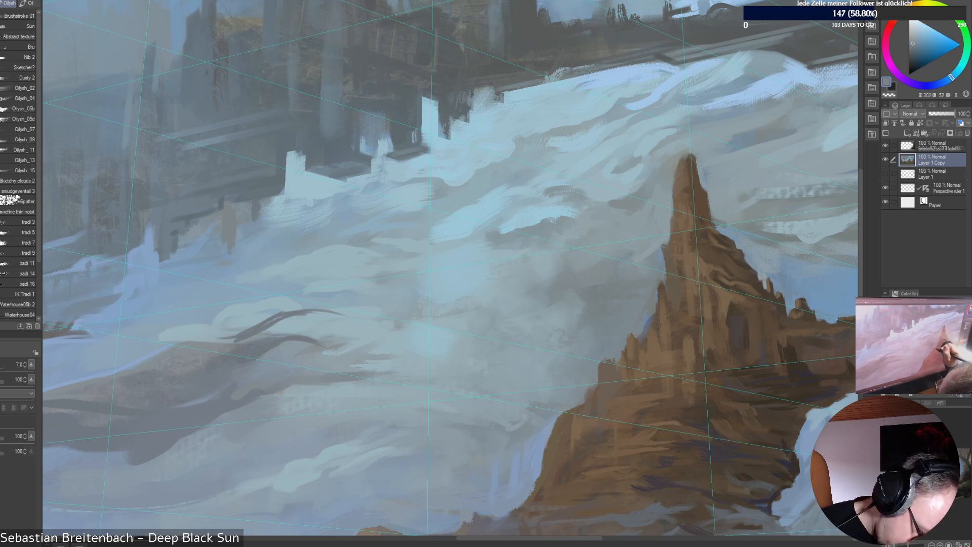
Paint small blue-grey pinnacles behind the spire's left slope with sampled blue, using brush sizes 7 and 12.5
{"action": "left_click", "coordinate": [646, 329], "text": "alt"}
{"action": "left_click", "coordinate": [646, 325], "text": "alt"}
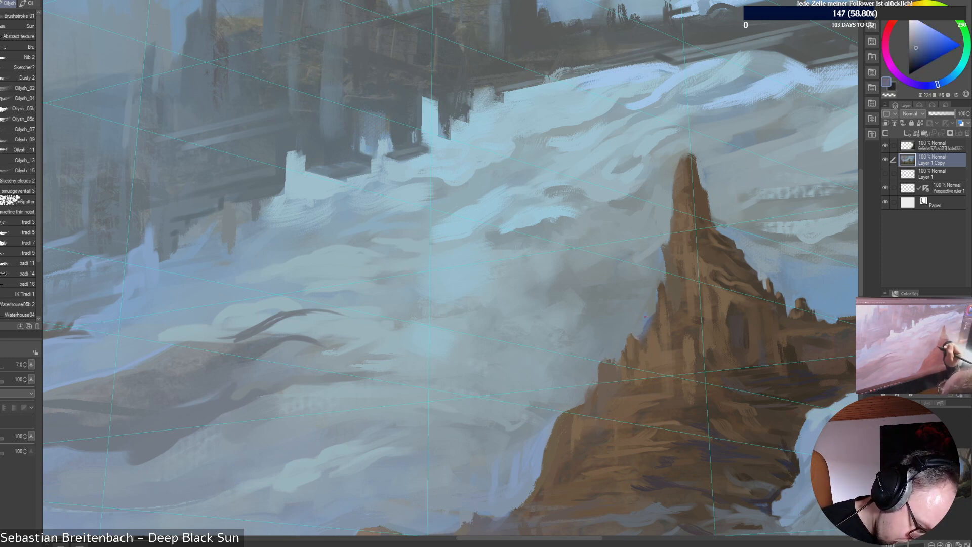
{"action": "mouse_move", "coordinate": [645, 316]}
{"action": "left_mouse_down"}
{"action": "mouse_move", "coordinate": [661, 338]}
{"action": "mouse_move", "coordinate": [640, 312]}
{"action": "mouse_move", "coordinate": [640, 336]}
{"action": "left_mouse_up"}
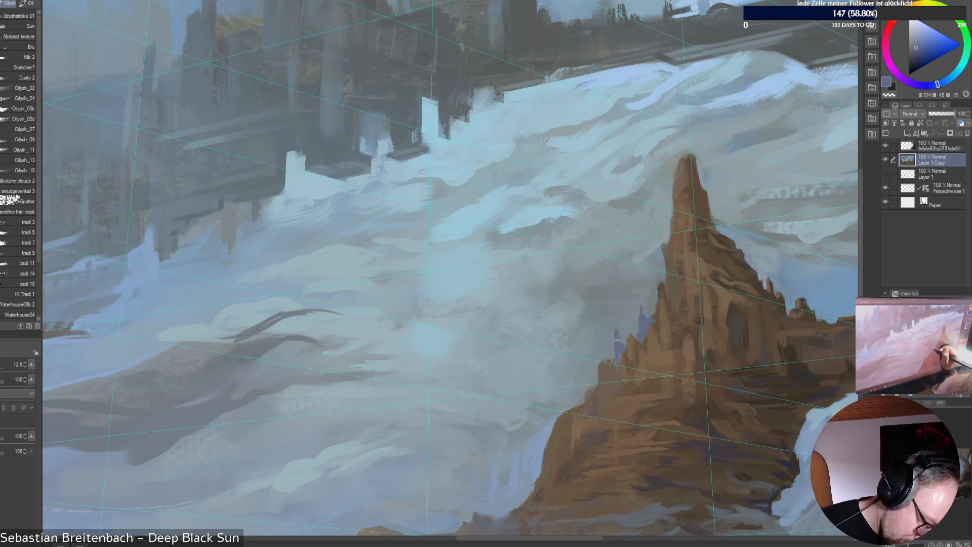
{"action": "left_click_drag", "start_coordinate": [616, 338], "coordinate": [610, 358]}
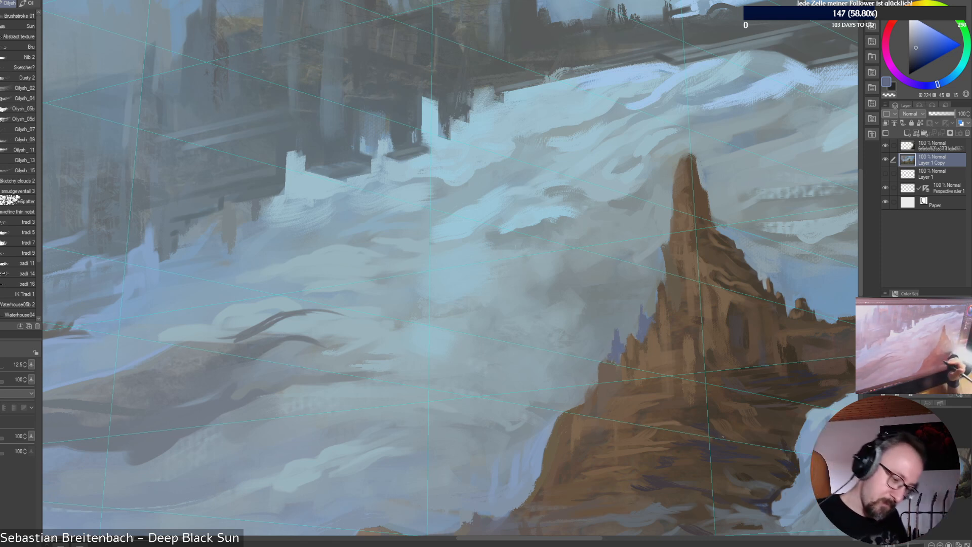
{"action": "mouse_move", "coordinate": [579, 386]}
{"action": "left_mouse_down"}
{"action": "mouse_move", "coordinate": [576, 366]}
{"action": "mouse_move", "coordinate": [576, 407]}
{"action": "left_mouse_up"}
{"action": "mouse_move", "coordinate": [575, 368]}
{"action": "left_mouse_down"}
{"action": "mouse_move", "coordinate": [567, 409]}
{"action": "mouse_move", "coordinate": [579, 400]}
{"action": "mouse_move", "coordinate": [583, 365]}
{"action": "mouse_move", "coordinate": [585, 382]}
{"action": "left_mouse_up"}
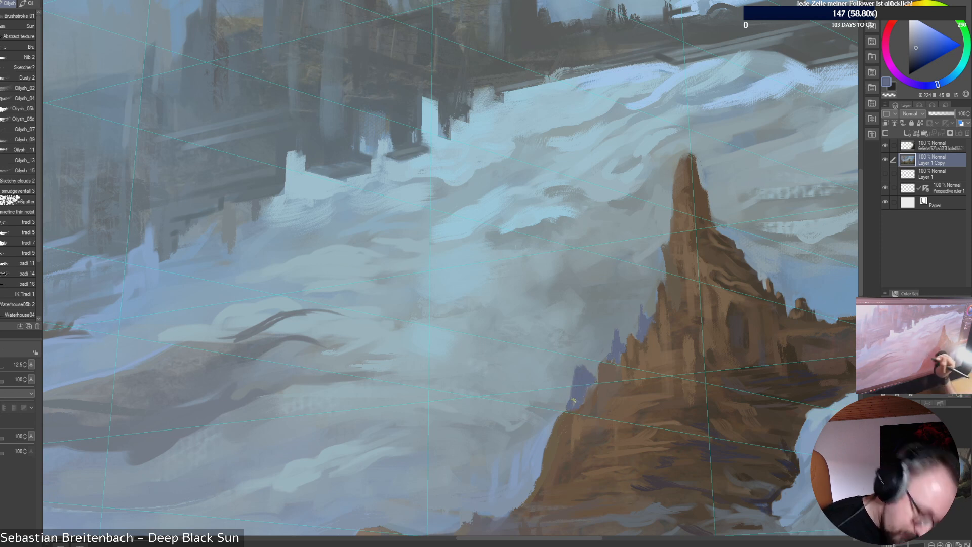
Paint hazy blue pinnacles behind the spire's lower left slope with sampled blue at brush sizes 12.5 and 20
{"action": "left_click", "coordinate": [583, 401], "text": "alt"}
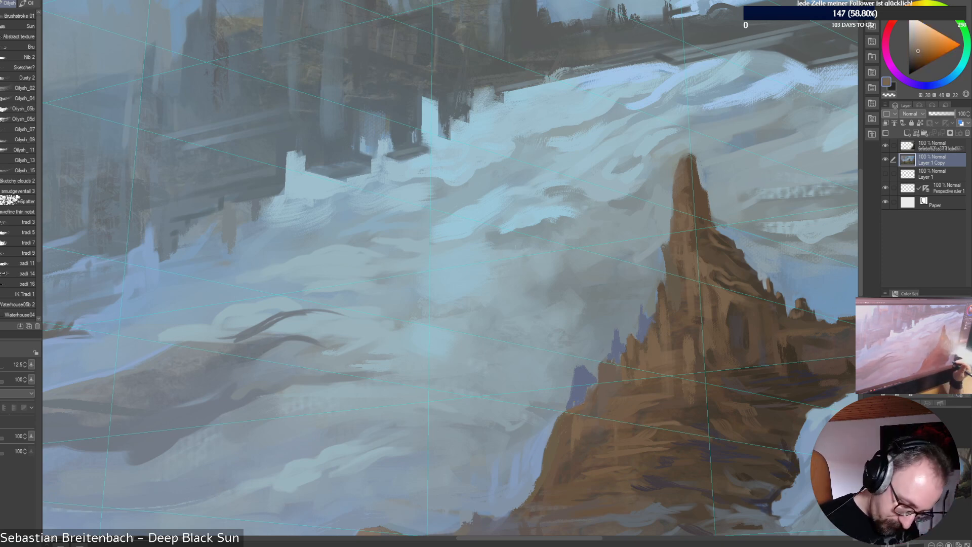
{"action": "key", "text": "ctrl+0"}
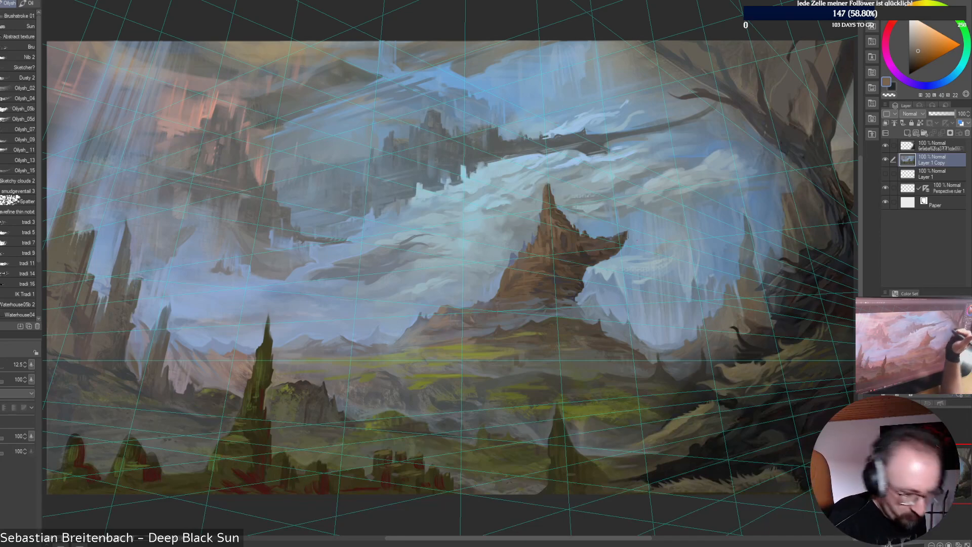
{"action": "left_click", "coordinate": [524, 242], "text": "alt"}
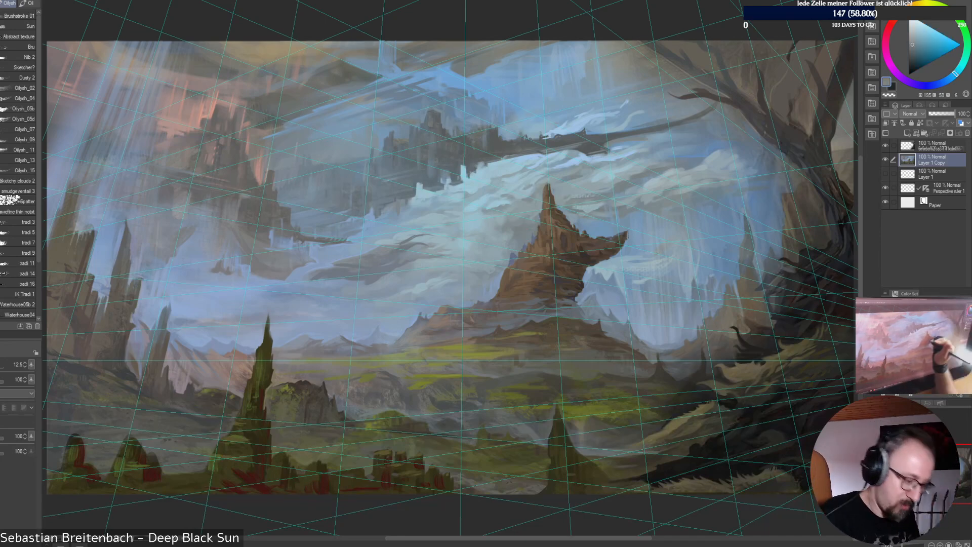
{"action": "left_click", "coordinate": [519, 249], "text": "alt"}
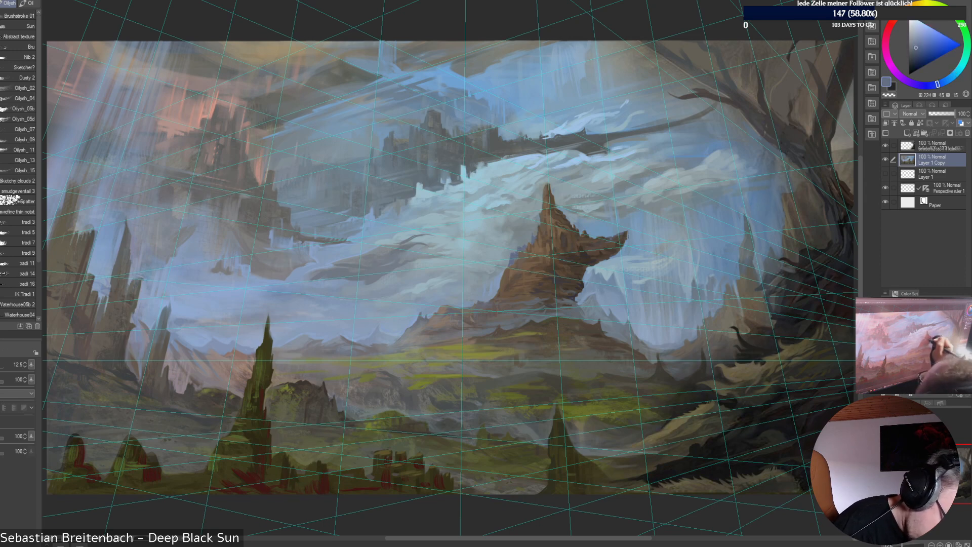
{"action": "left_click_drag", "start_coordinate": [487, 282], "coordinate": [490, 296]}
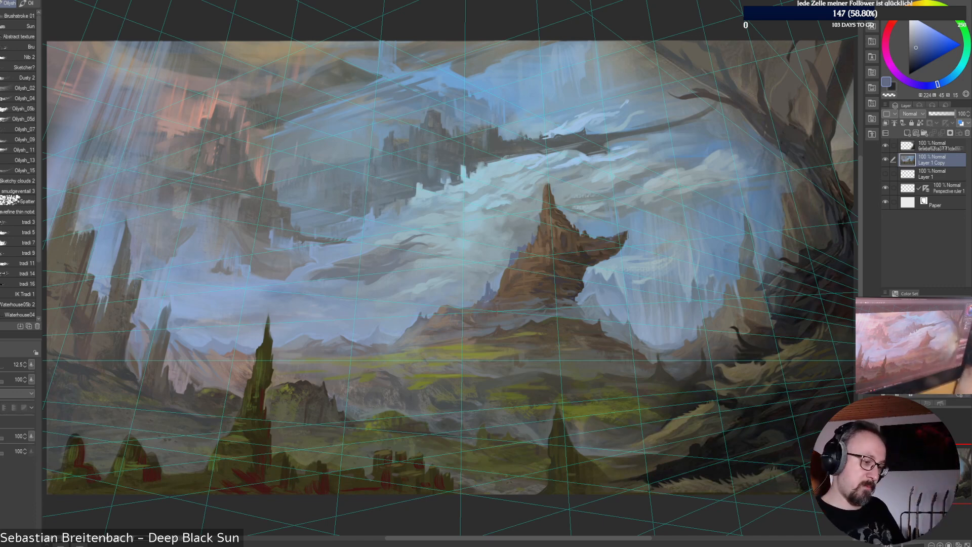
{"action": "key", "text": "ctrl+z"}
{"action": "key", "text": "bracketright"}
{"action": "key", "text": "bracketright"}
{"action": "key", "text": "bracketright"}
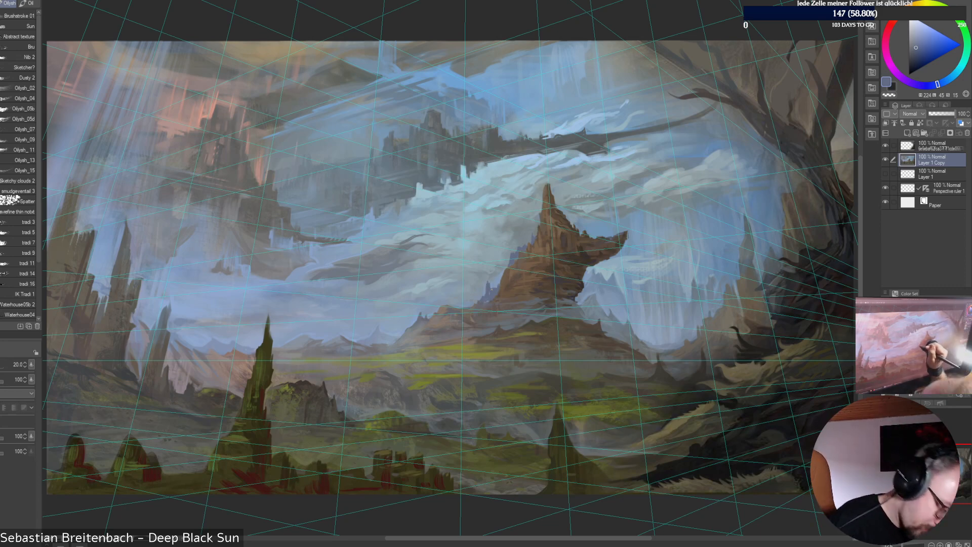
{"action": "left_click_drag", "start_coordinate": [498, 288], "coordinate": [499, 276]}
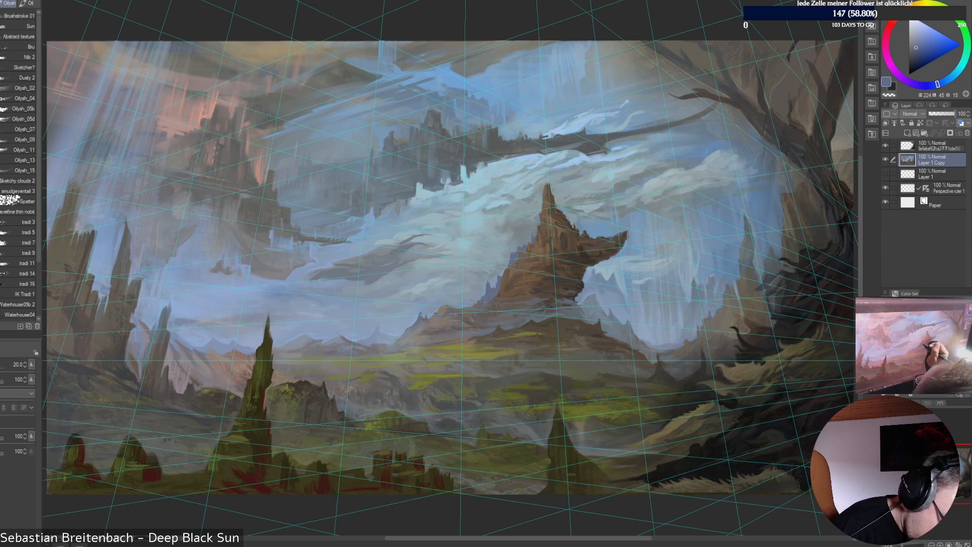
Rework the spire's lower left edge against the blue pinnacles with browns sampled from the rock at brush size 20
{"action": "left_click", "coordinate": [499, 294], "text": "alt"}
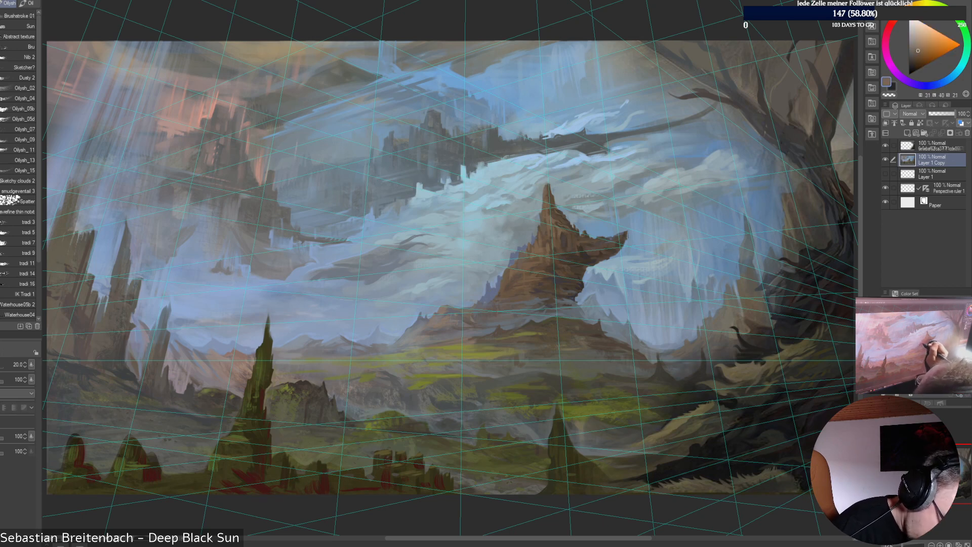
{"action": "left_click", "coordinate": [503, 284], "text": "alt"}
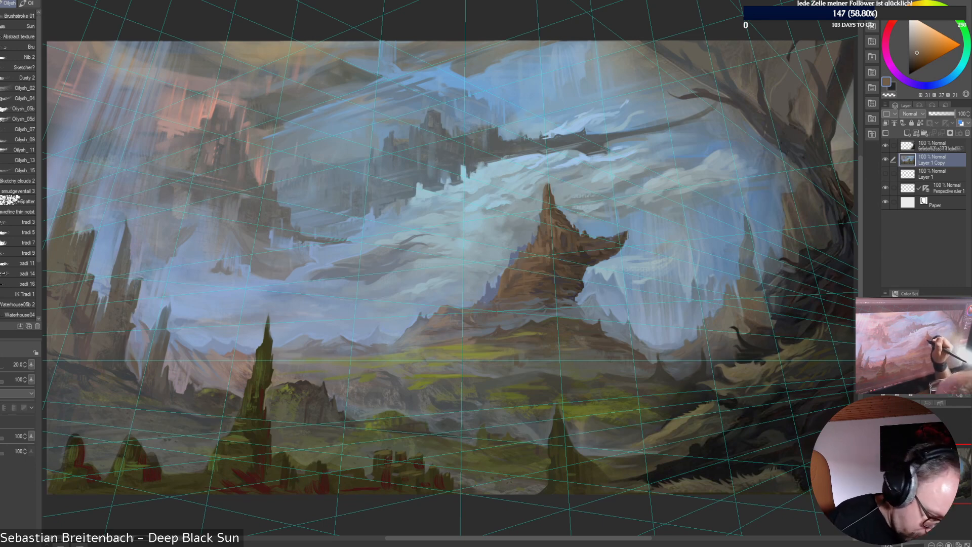
{"action": "left_click", "coordinate": [511, 274], "text": "alt"}
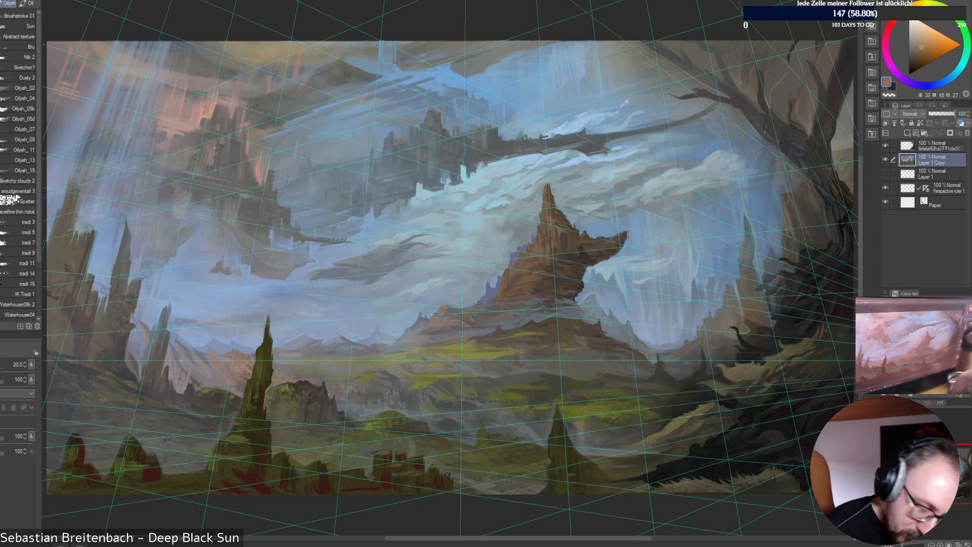
{"action": "left_click_drag", "start_coordinate": [505, 271], "coordinate": [500, 294]}
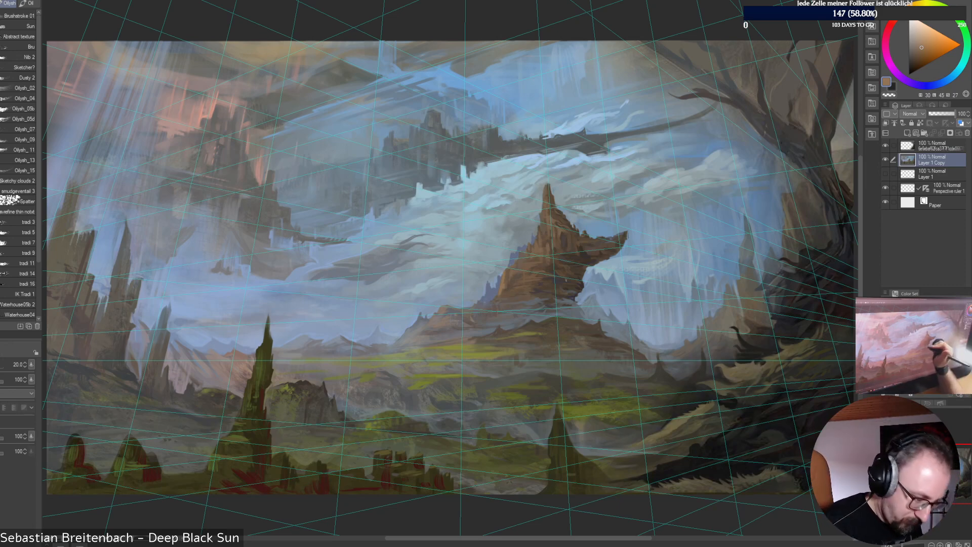
Paint warm highlights on the spire's left-facing rock planes with sampled browns and lighter orange-brown tones
{"action": "left_click", "coordinate": [549, 243], "text": "alt"}
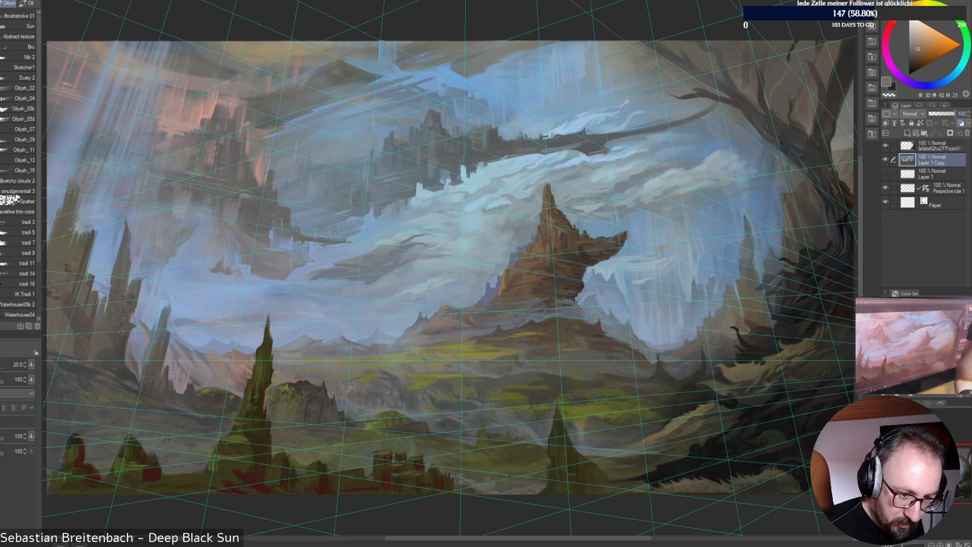
{"action": "left_click_drag", "start_coordinate": [918, 49], "coordinate": [927, 50]}
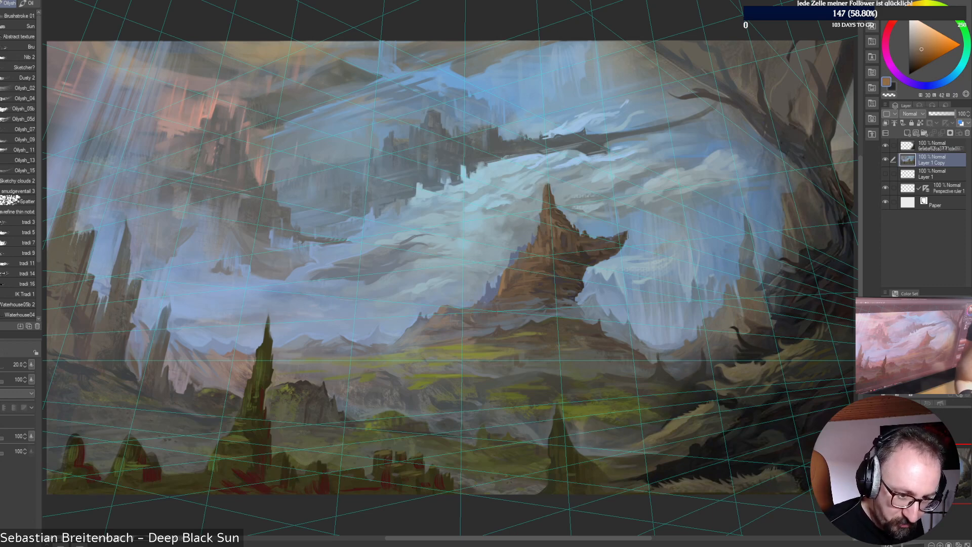
{"action": "left_click", "coordinate": [925, 43]}
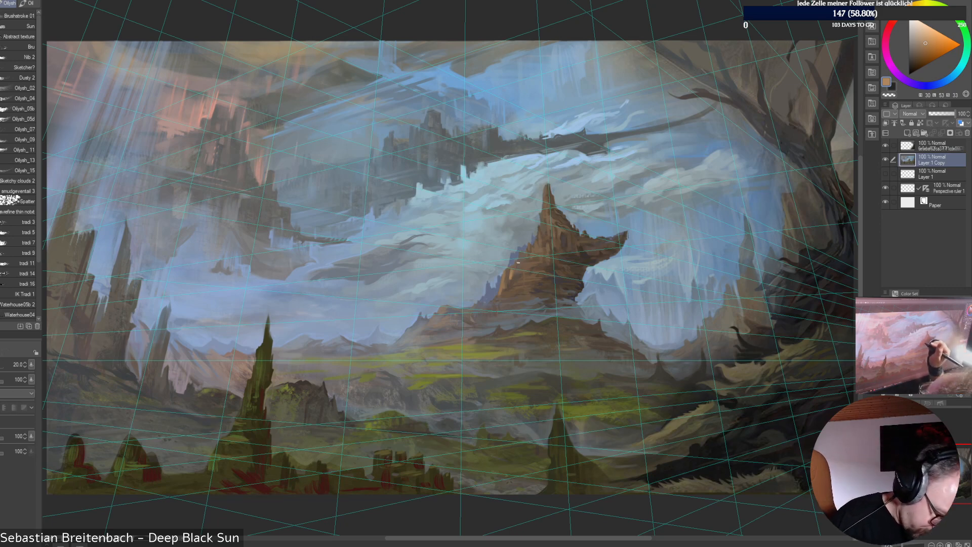
{"action": "left_click", "coordinate": [510, 271], "text": "alt"}
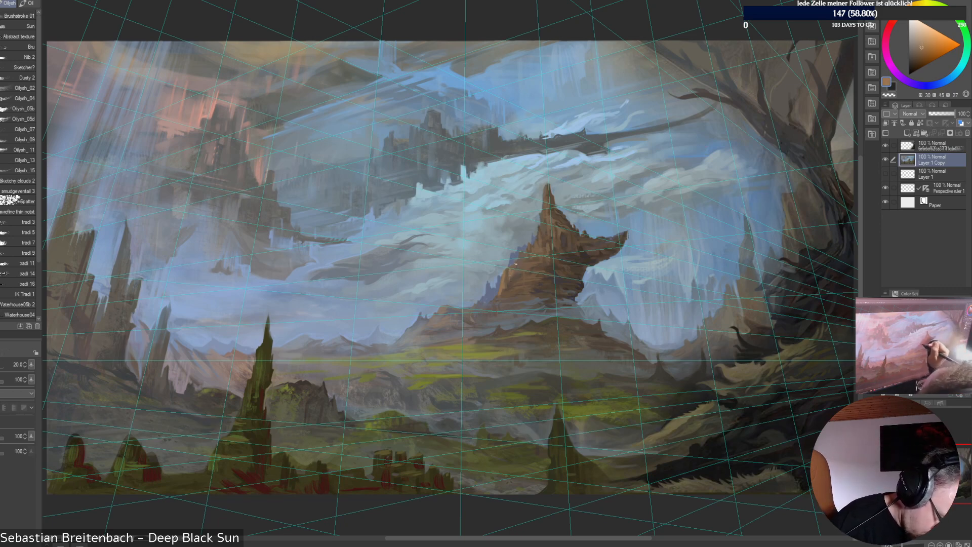
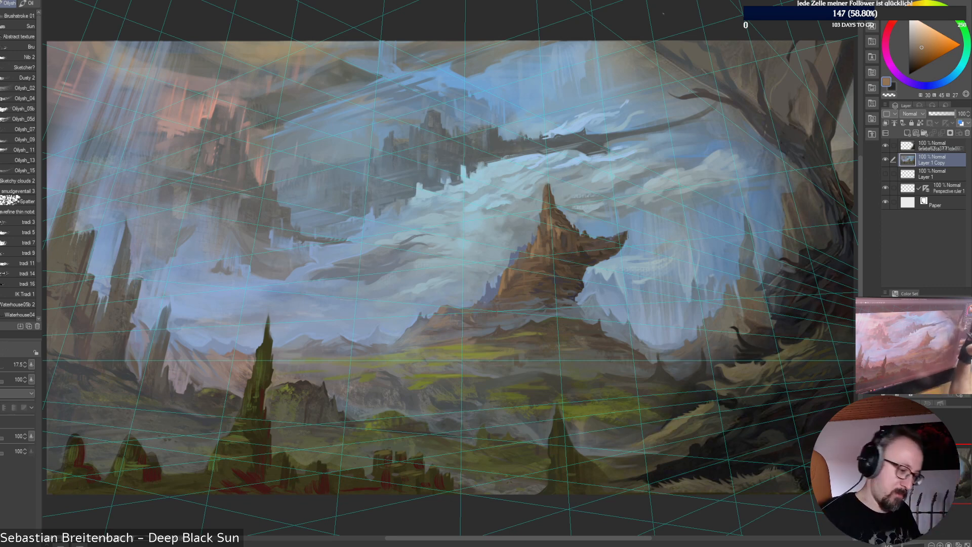
Detail the spire's peak with a fine brush, adding light orange highlights and sampled brown shading
{"action": "key", "text": "ctrl+alt+0"}
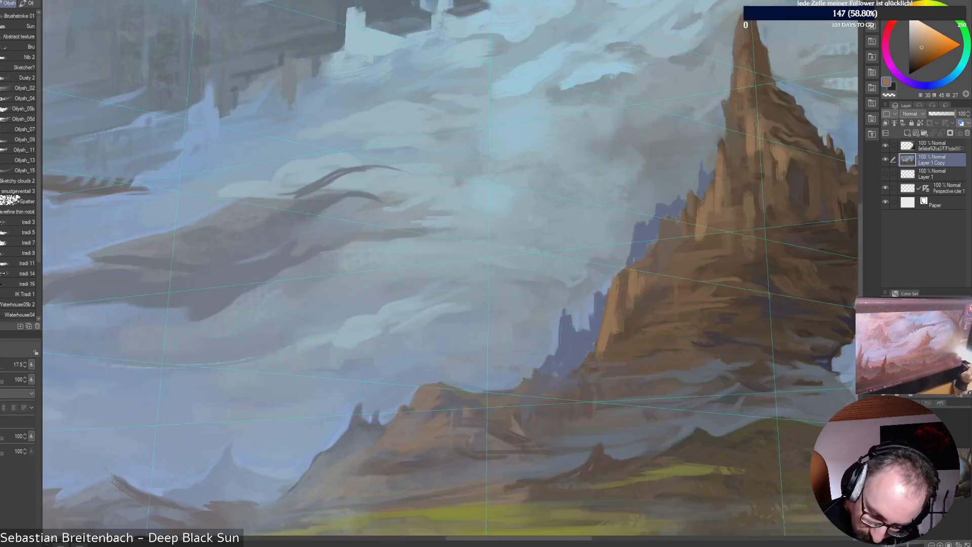
{"action": "mouse_move", "coordinate": [547, 186]}
{"action": "left_mouse_down"}
{"action": "mouse_move", "coordinate": [460, 334]}
{"action": "mouse_move", "coordinate": [484, 359]}
{"action": "left_mouse_up"}
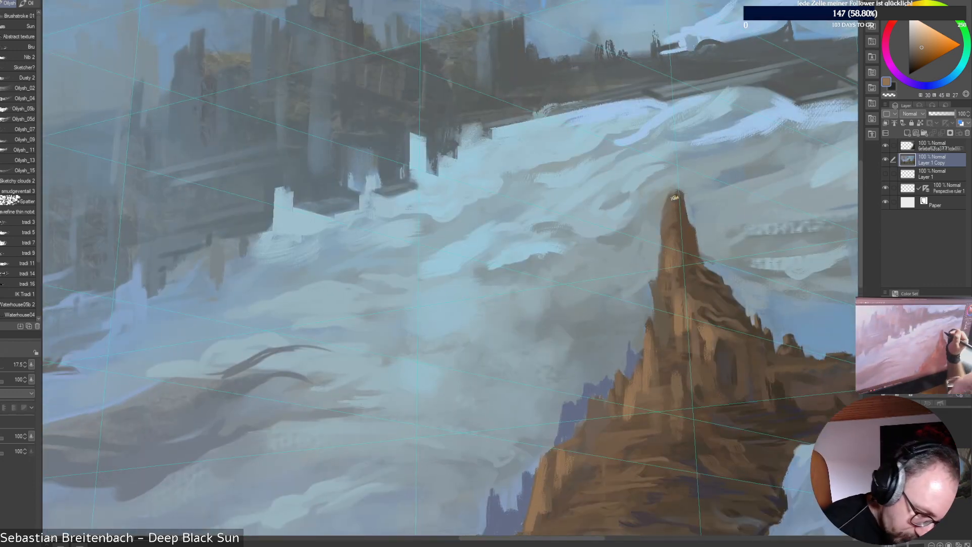
{"action": "key", "text": "["}
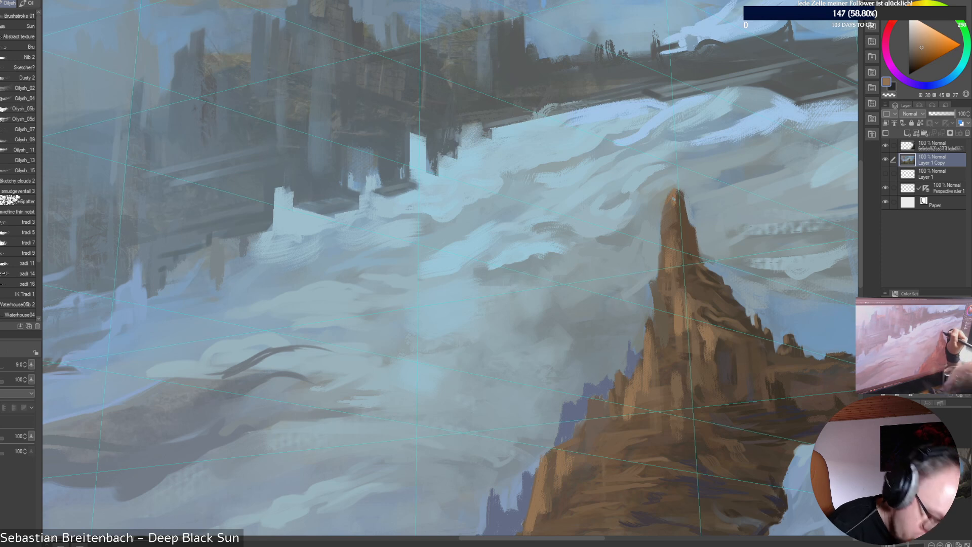
{"action": "left_click", "coordinate": [926, 44]}
{"action": "mouse_move", "coordinate": [671, 193]}
{"action": "left_mouse_down"}
{"action": "mouse_move", "coordinate": [665, 250]}
{"action": "mouse_move", "coordinate": [677, 223]}
{"action": "left_mouse_up"}
{"action": "left_click", "coordinate": [672, 254], "text": "alt"}
{"action": "left_click", "coordinate": [687, 237], "text": "alt"}
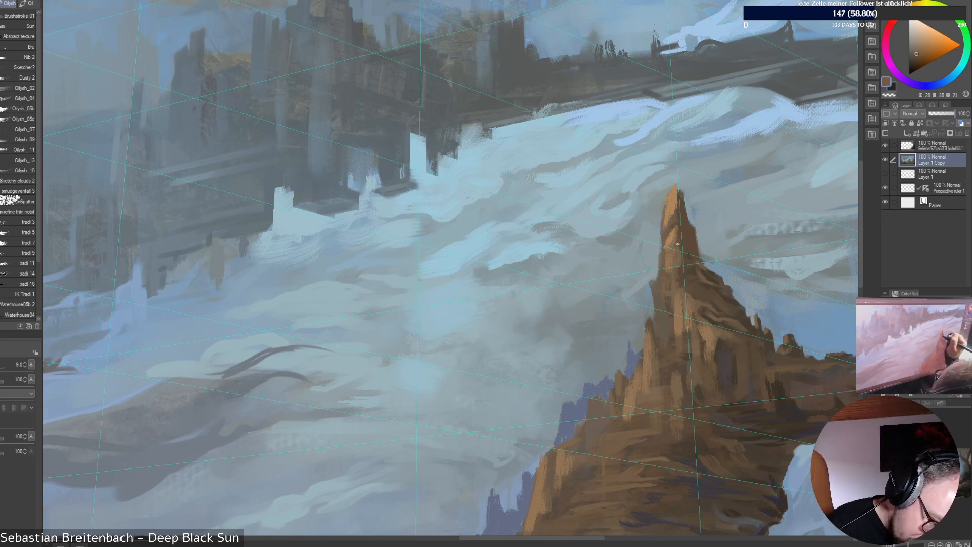
{"action": "key", "text": "ctrl+0"}
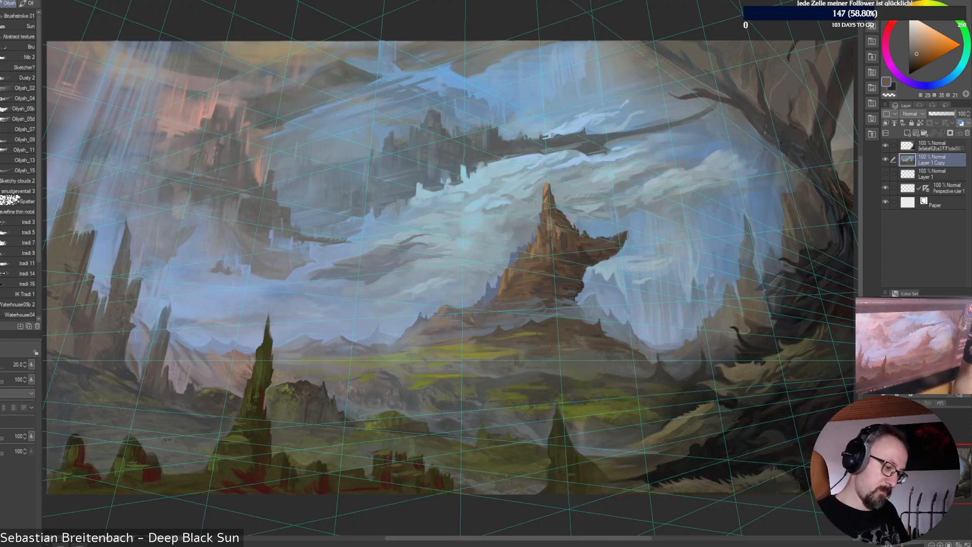
Switch to a different brush set and shade the spire's upper column with sampled reddish brown at brush size 35
{"action": "key", "text": "]"}
{"action": "key", "text": "]"}
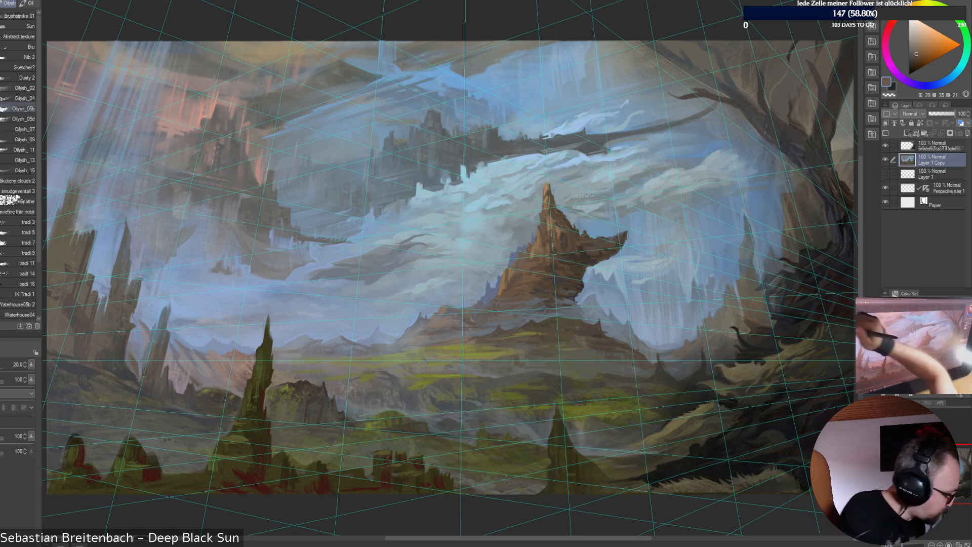
{"action": "key", "text": "F1"}
{"action": "left_click", "coordinate": [163, 71]}
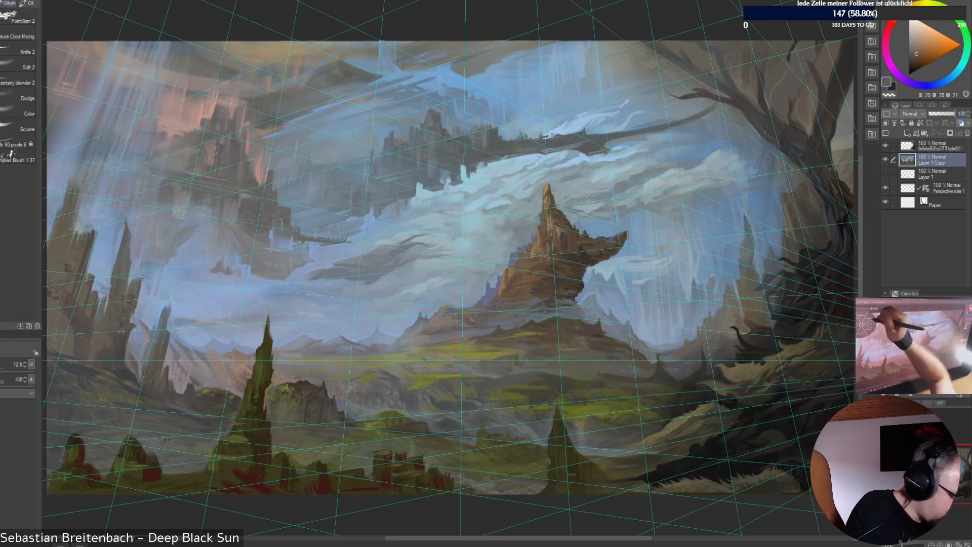
{"action": "left_click", "coordinate": [548, 200], "text": "alt"}
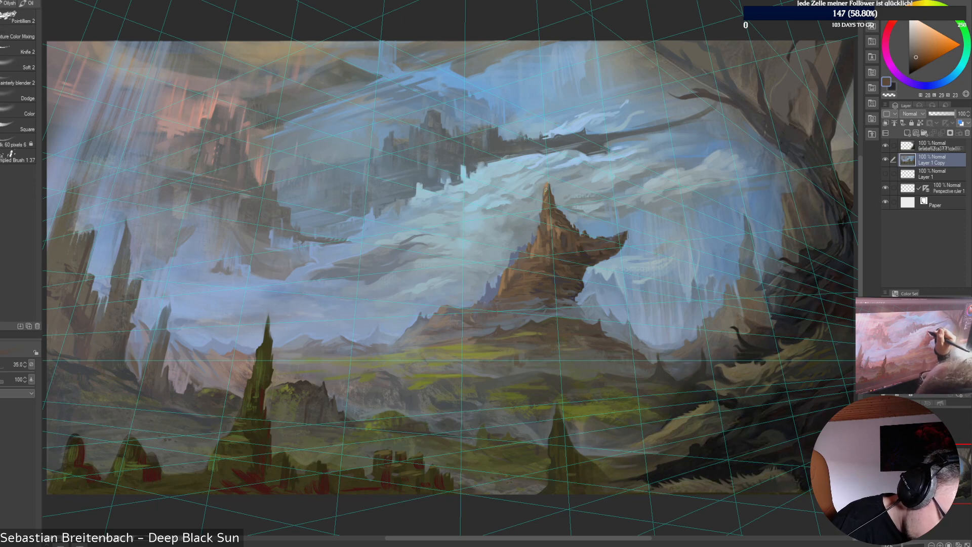
{"action": "left_click_drag", "start_coordinate": [547, 227], "coordinate": [548, 217]}
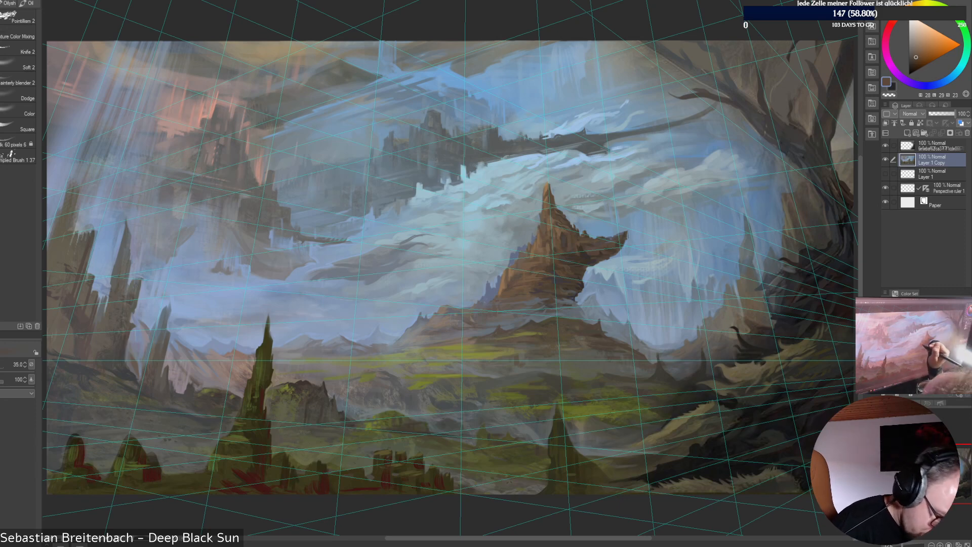
Enrich the spire's left slope and central face with sampled browns and dark violet at brush sizes 35, 30 and 20
{"action": "left_click", "coordinate": [509, 278], "text": "alt"}
{"action": "left_click", "coordinate": [504, 275], "text": "alt"}
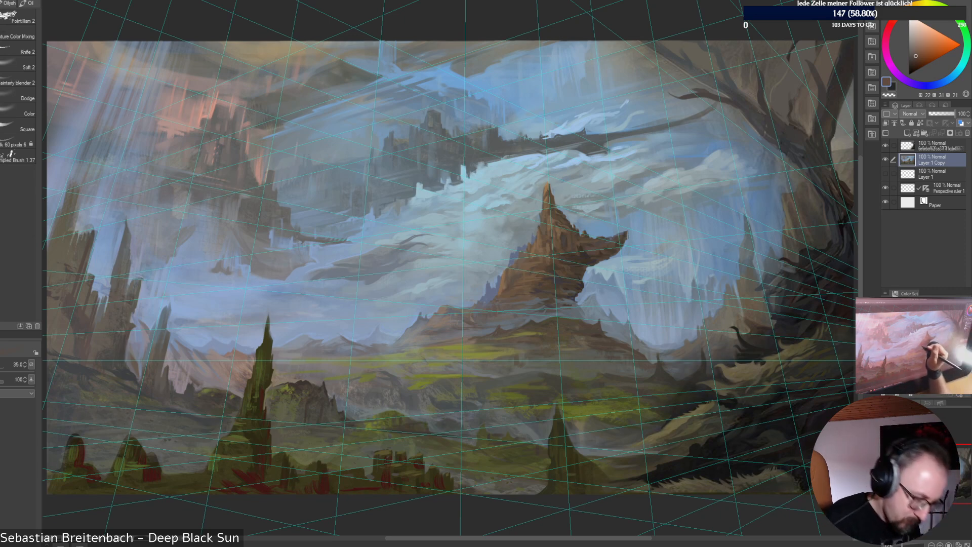
{"action": "left_click", "coordinate": [501, 287], "text": "alt"}
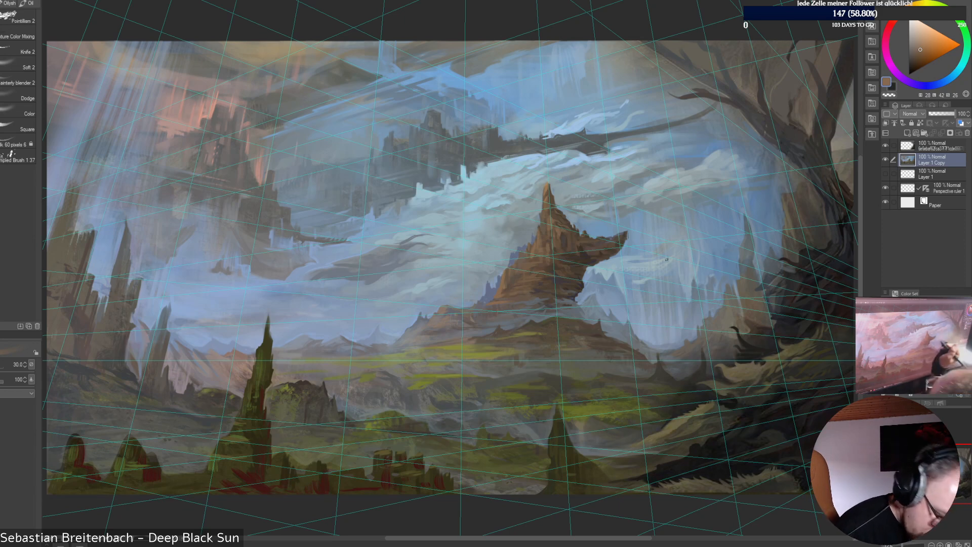
{"action": "key", "text": "bracketright"}
{"action": "left_click", "coordinate": [547, 243], "text": "alt"}
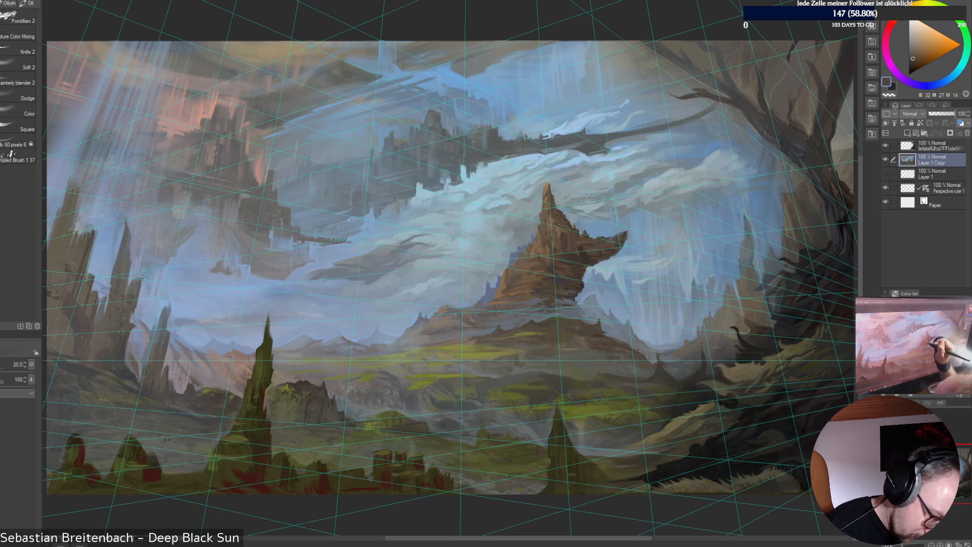
{"action": "left_click", "coordinate": [543, 267], "text": "alt"}
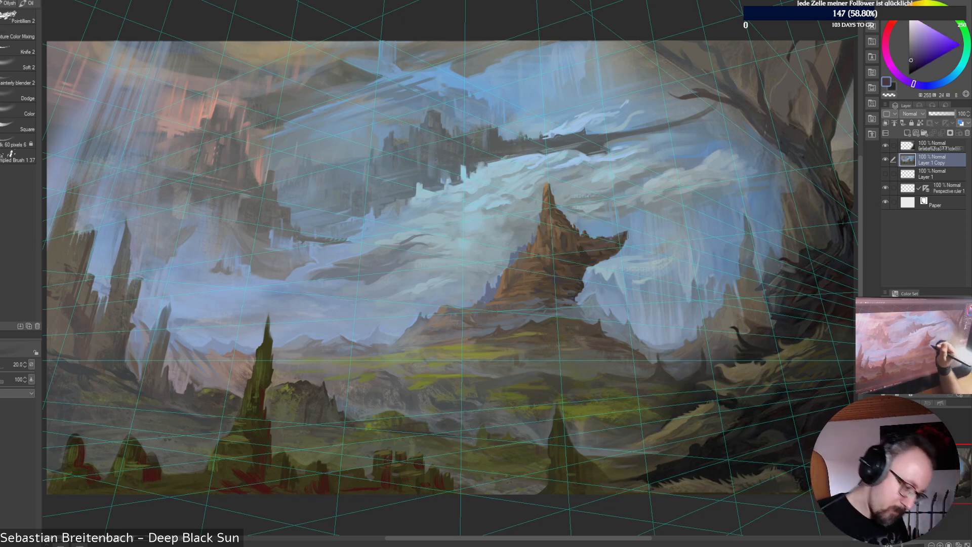
Refine the spire's undercut right foot with sampled muted violet, blue-grey and dark brown at brush size 20
{"action": "left_click", "coordinate": [575, 296], "text": "alt"}
{"action": "left_click", "coordinate": [575, 296], "text": "alt"}
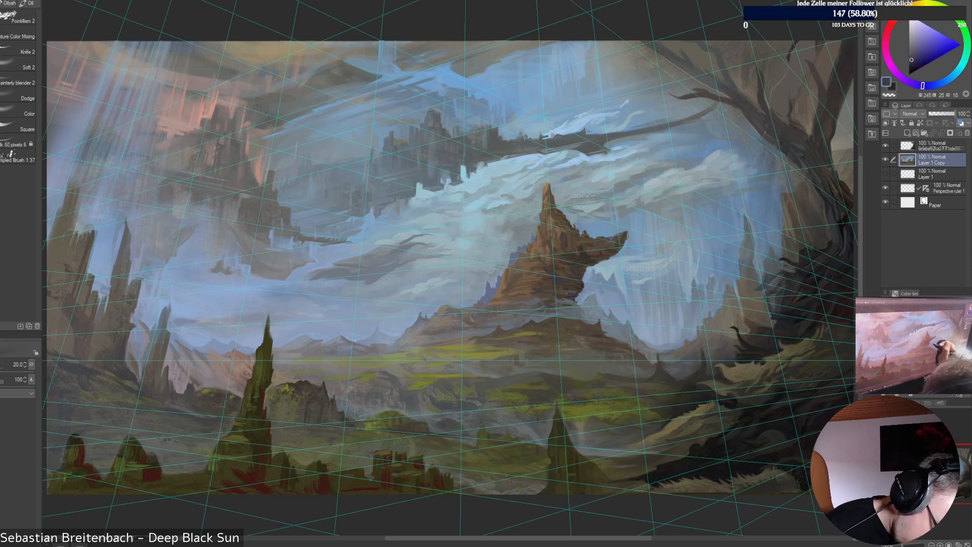
{"action": "left_click", "coordinate": [575, 299], "text": "alt"}
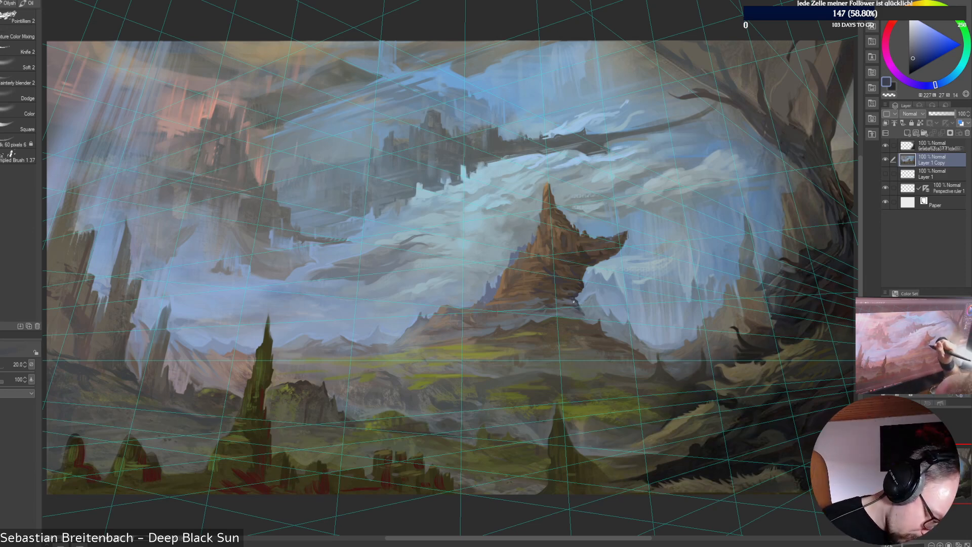
{"action": "key", "text": "x"}
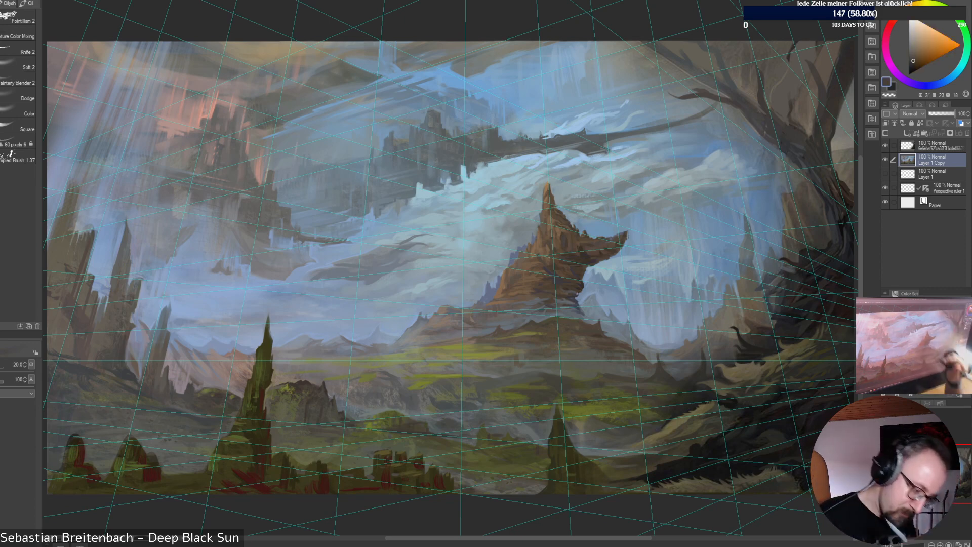
{"action": "left_click", "coordinate": [564, 300], "text": "alt"}
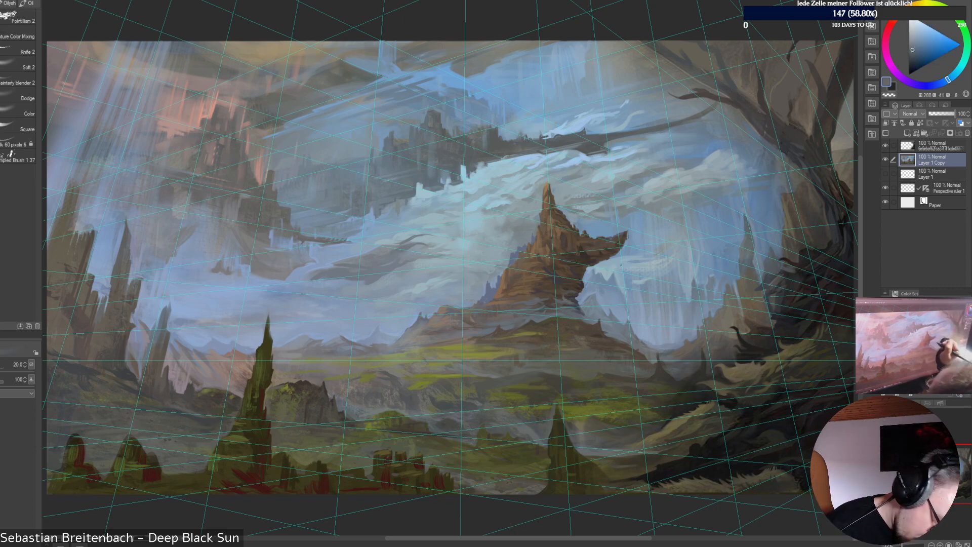
{"action": "left_click", "coordinate": [561, 298], "text": "alt"}
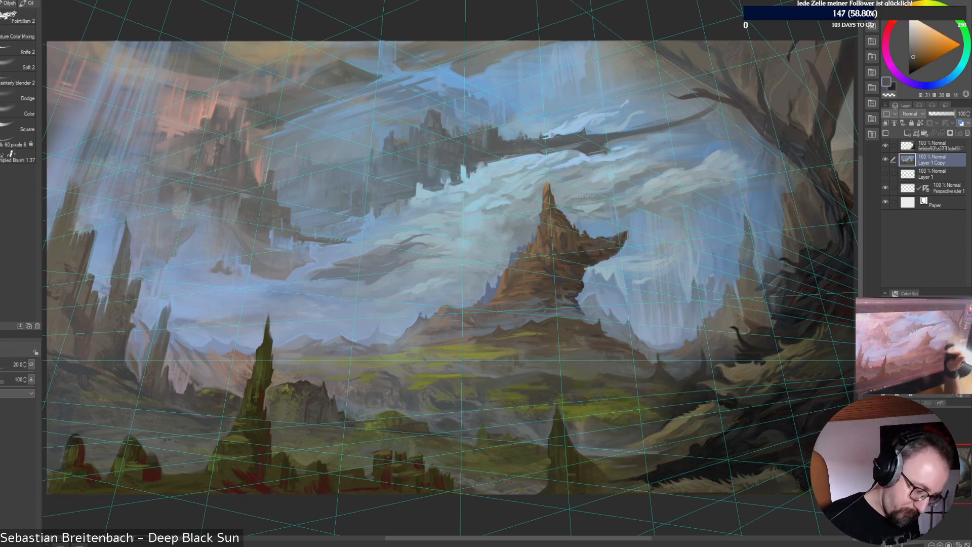
{"action": "left_click", "coordinate": [577, 284], "text": "alt"}
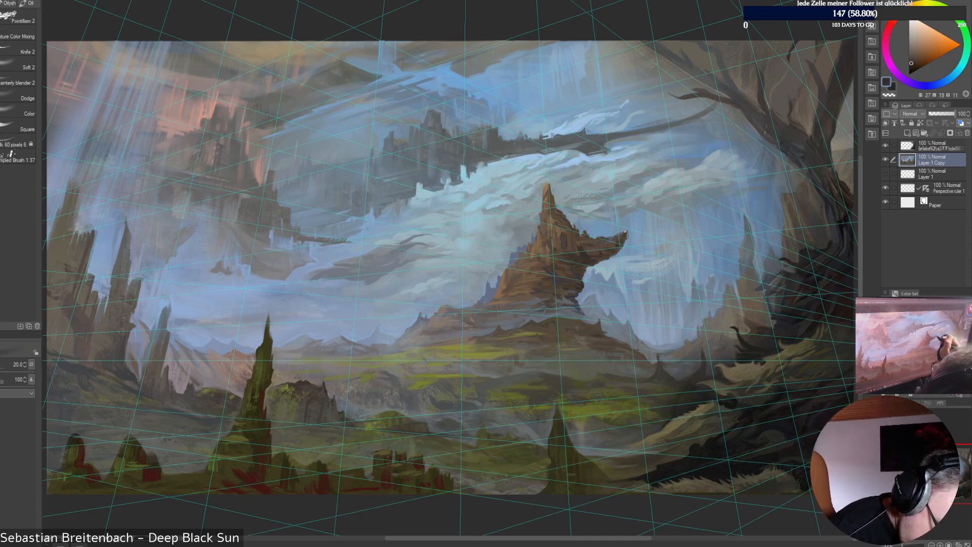
Sharpen the tip of the spire's right overhang and the edges of its silhouette with sampled dark brown and sky blue at brush size 20
{"action": "left_click", "coordinate": [627, 234], "text": "alt"}
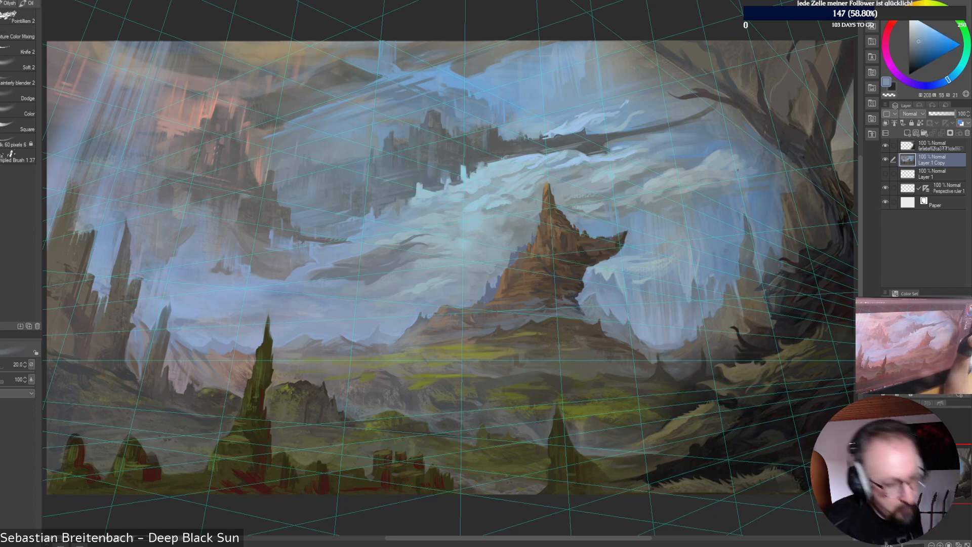
{"action": "key", "text": "alt"}
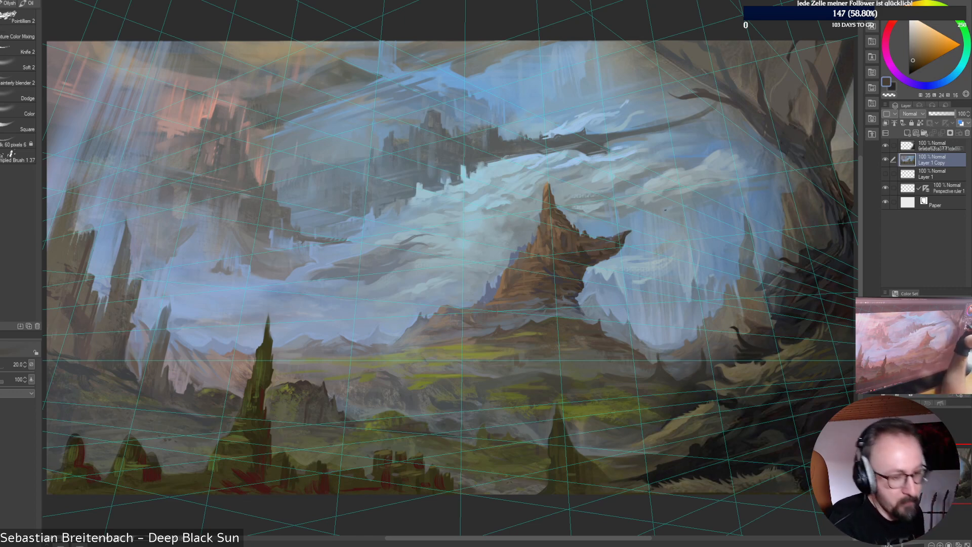
{"action": "left_click", "coordinate": [665, 210], "text": "alt"}
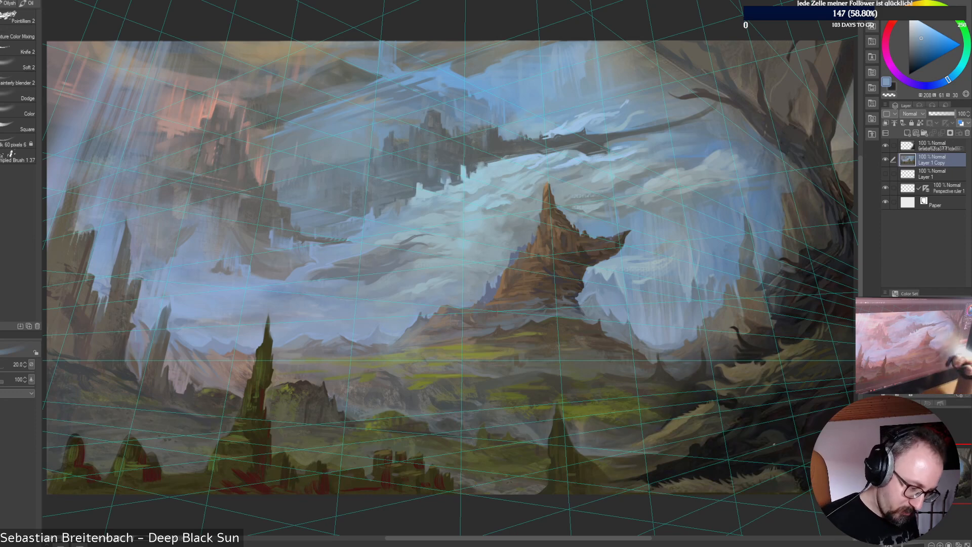
{"action": "left_click", "coordinate": [489, 279], "text": "alt"}
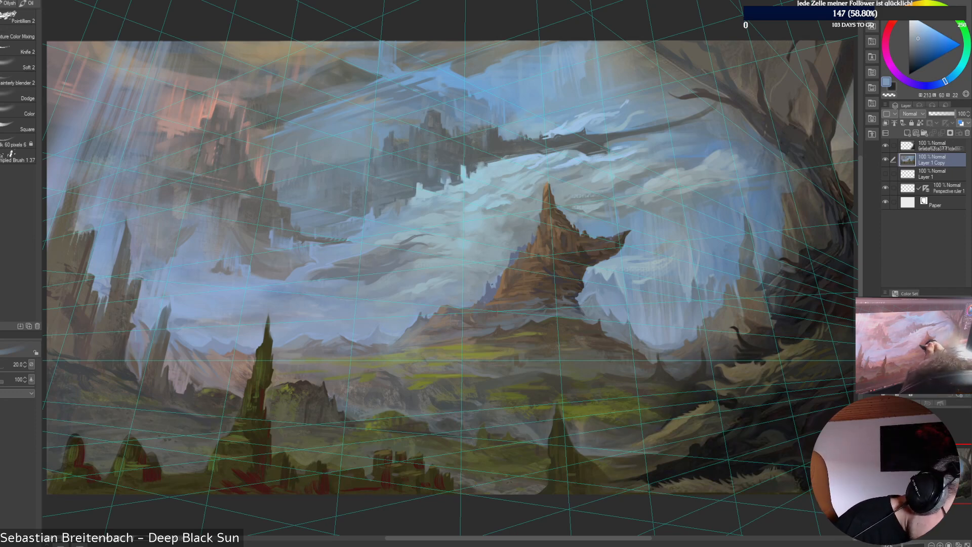
Shade the right shoulder of the mound beneath the spire with sampled dark reddish brown at brush size 20
{"action": "left_click", "coordinate": [607, 335], "text": "alt"}
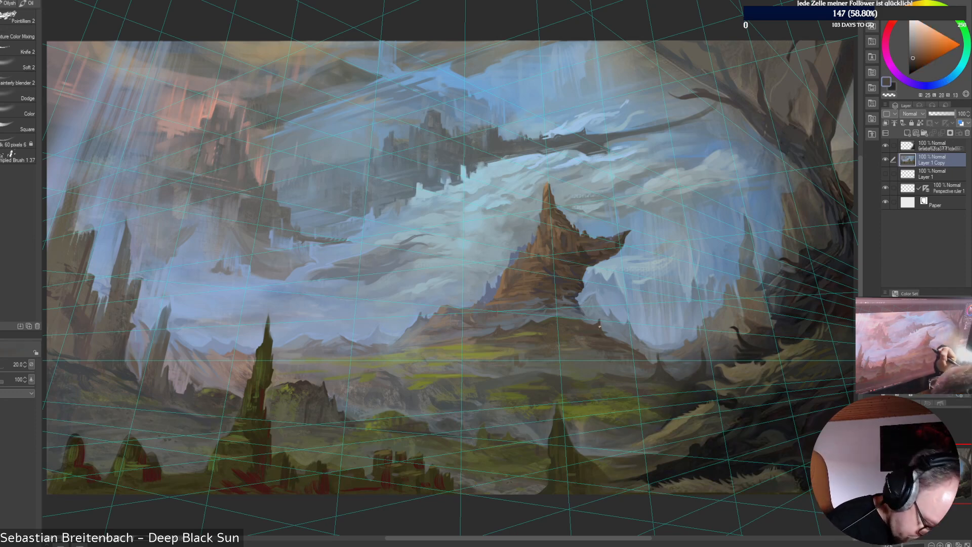
{"action": "left_click", "coordinate": [600, 329], "text": "alt"}
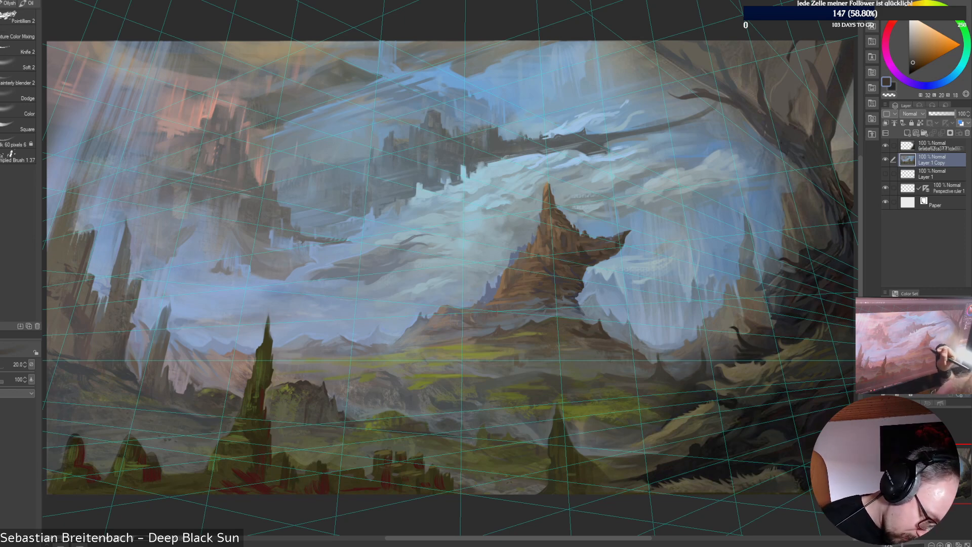
{"action": "left_click", "coordinate": [788, 205], "text": "alt"}
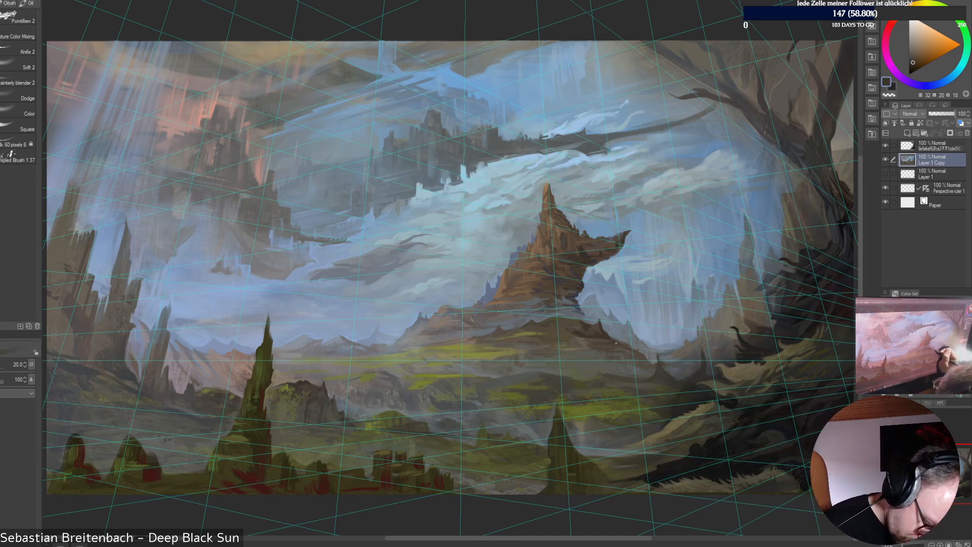
Paint grassy patches over the upper mound below the spire with sampled browns and olive greens at brush sizes 45 and 35
{"action": "left_click", "coordinate": [598, 336], "text": "alt"}
{"action": "key", "text": "]"}
{"action": "key", "text": "]"}
{"action": "key", "text": "]"}
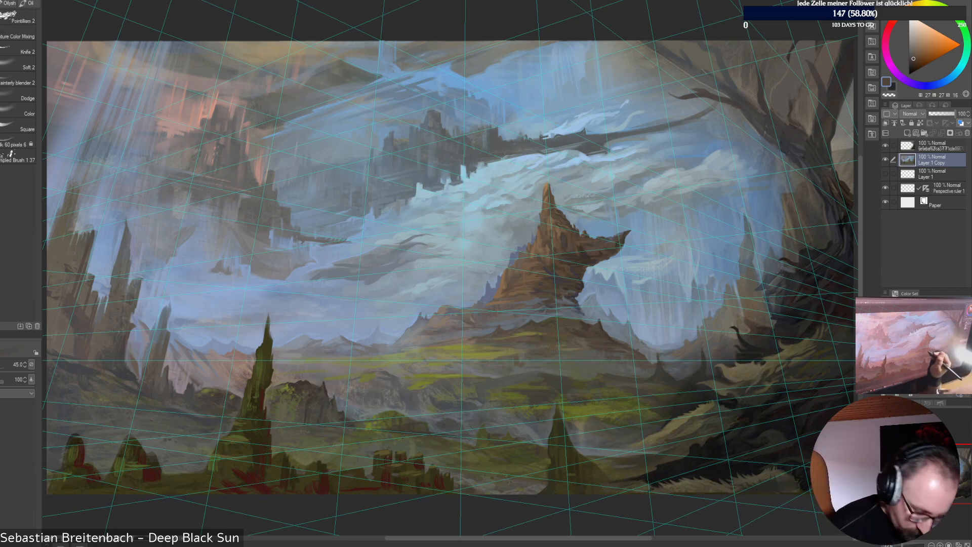
{"action": "left_click", "coordinate": [538, 327], "text": "alt"}
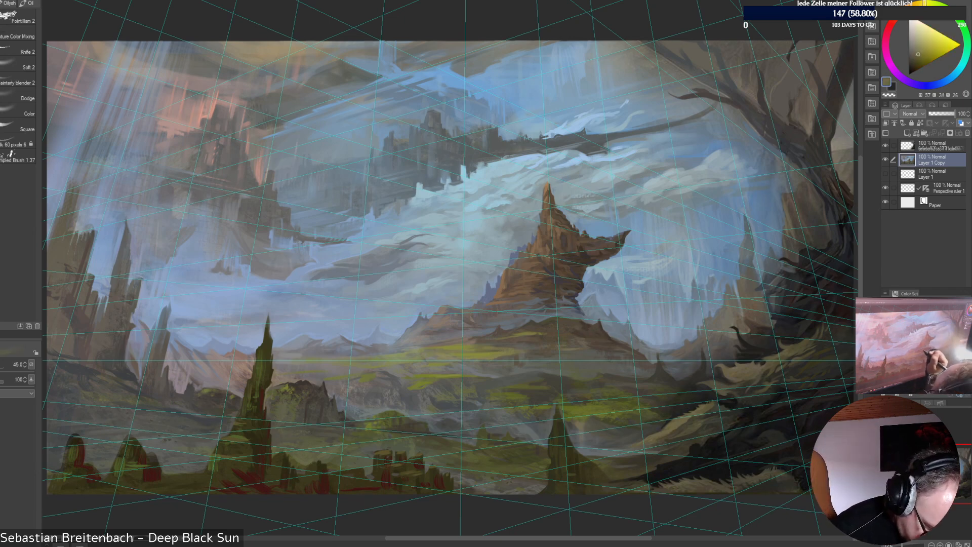
{"action": "left_click", "coordinate": [531, 333], "text": "alt"}
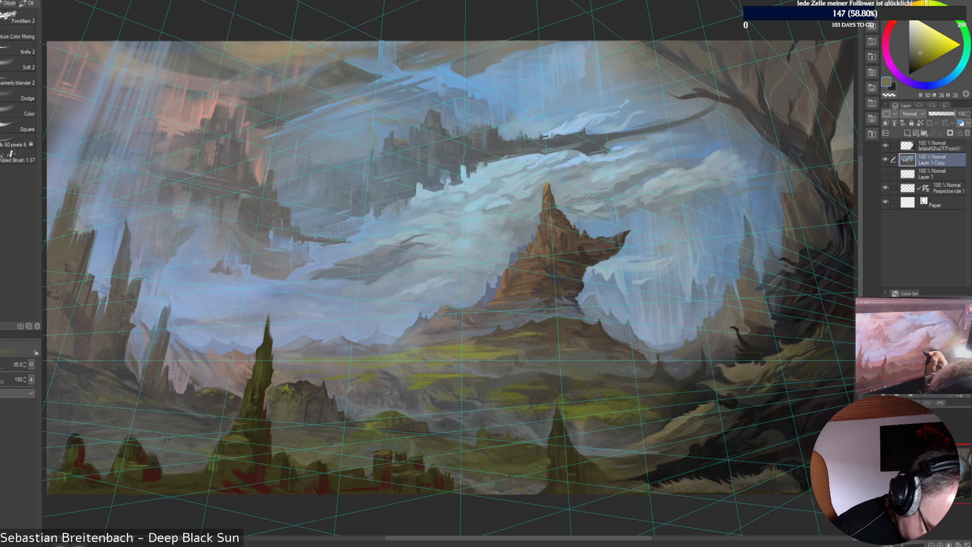
{"action": "left_click", "coordinate": [527, 332], "text": "alt"}
{"action": "left_click_drag", "start_coordinate": [533, 322], "coordinate": [522, 330]}
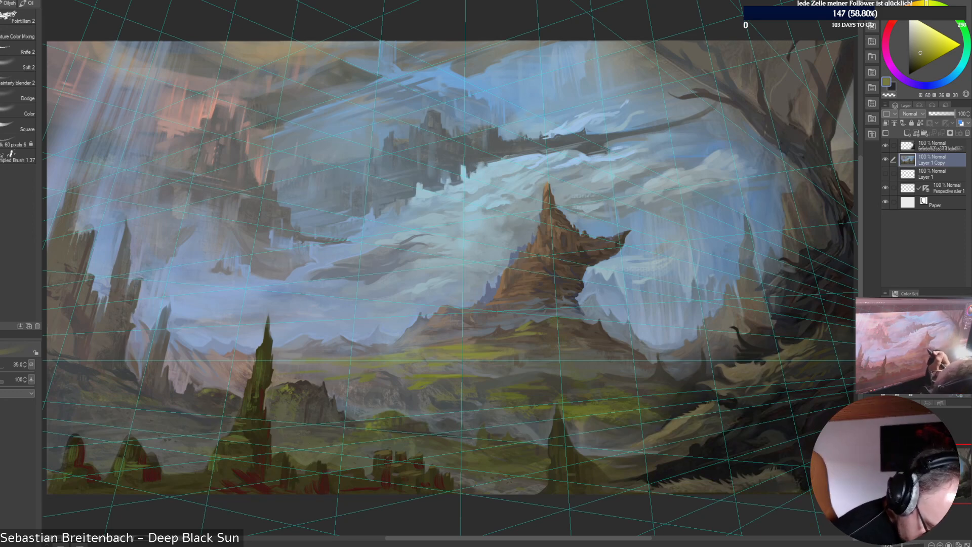
{"action": "left_click", "coordinate": [559, 323], "text": "alt"}
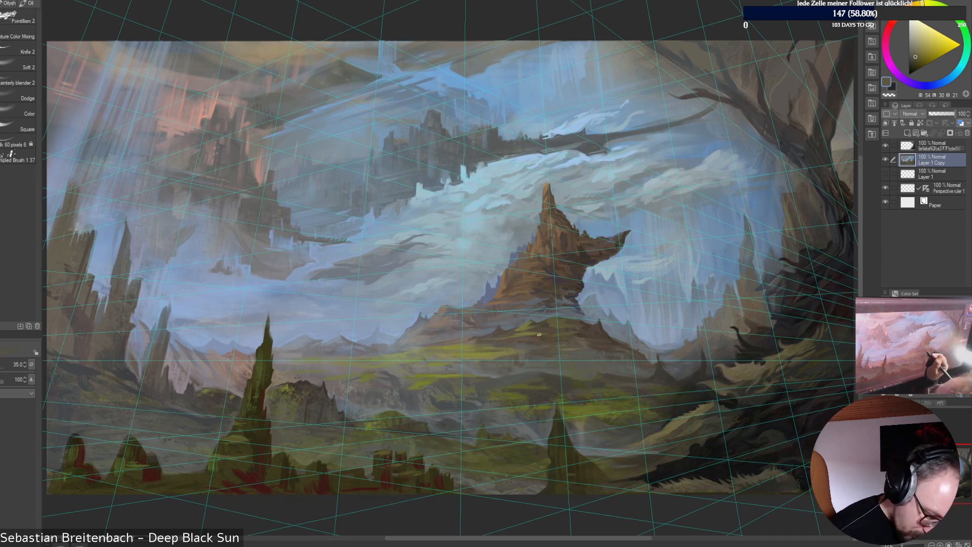
{"action": "left_click", "coordinate": [527, 334], "text": "alt"}
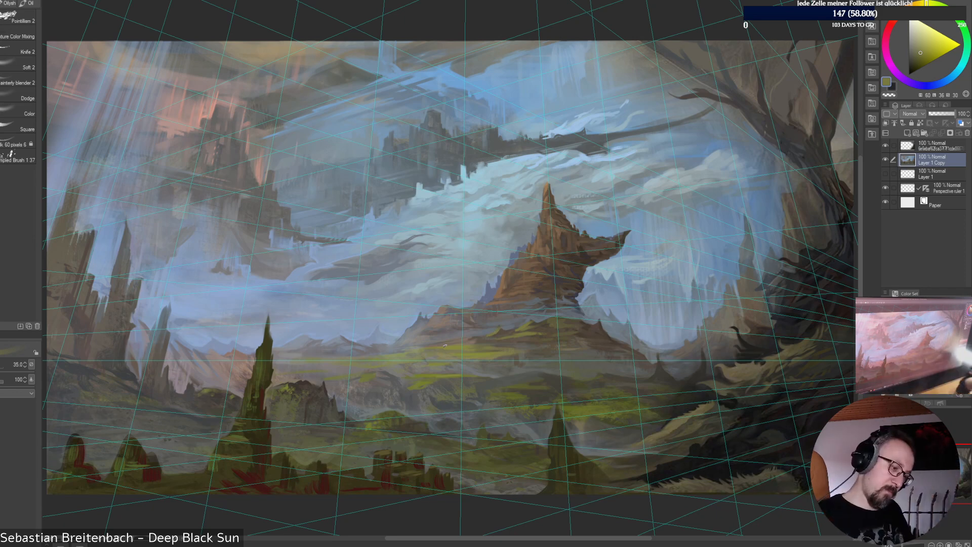
Blend the mound's lower left slope into the meadow with sampled olive green and grey-brown at brush sizes 35 and 25
{"action": "left_click", "coordinate": [498, 335], "text": "alt"}
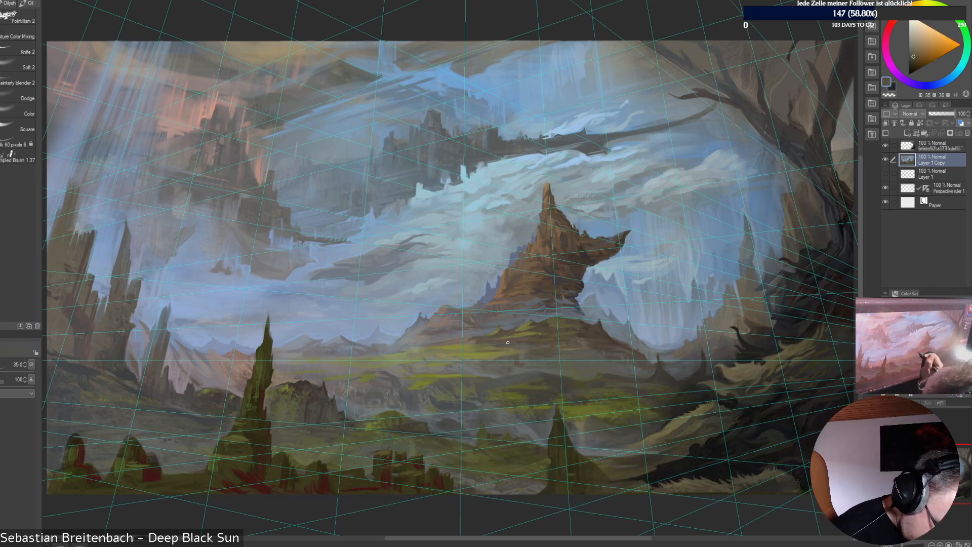
{"action": "left_click", "coordinate": [478, 349], "text": "alt"}
{"action": "left_click_drag", "start_coordinate": [475, 344], "coordinate": [485, 346]}
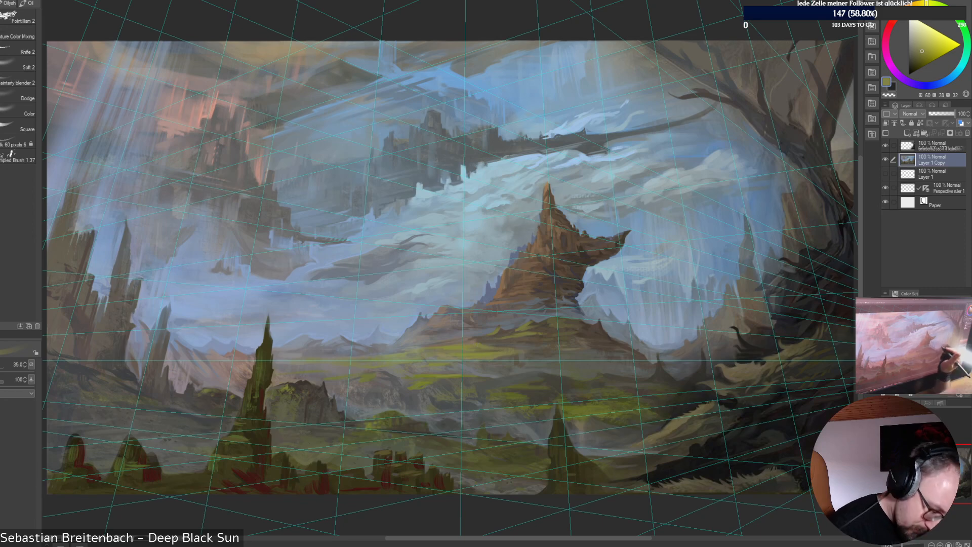
{"action": "left_click", "coordinate": [484, 344], "text": "alt"}
{"action": "left_click", "coordinate": [490, 345], "text": "alt"}
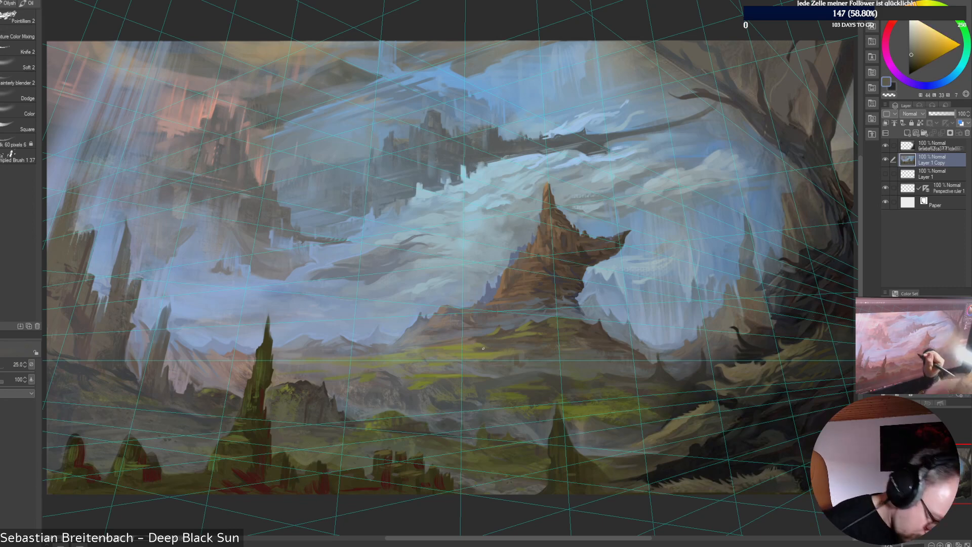
Detail the low cliff edge and misty ground at the mound's foot with sampled warm greys, blue-grey and olive green at brush size 20
{"action": "left_click", "coordinate": [460, 352], "text": "alt"}
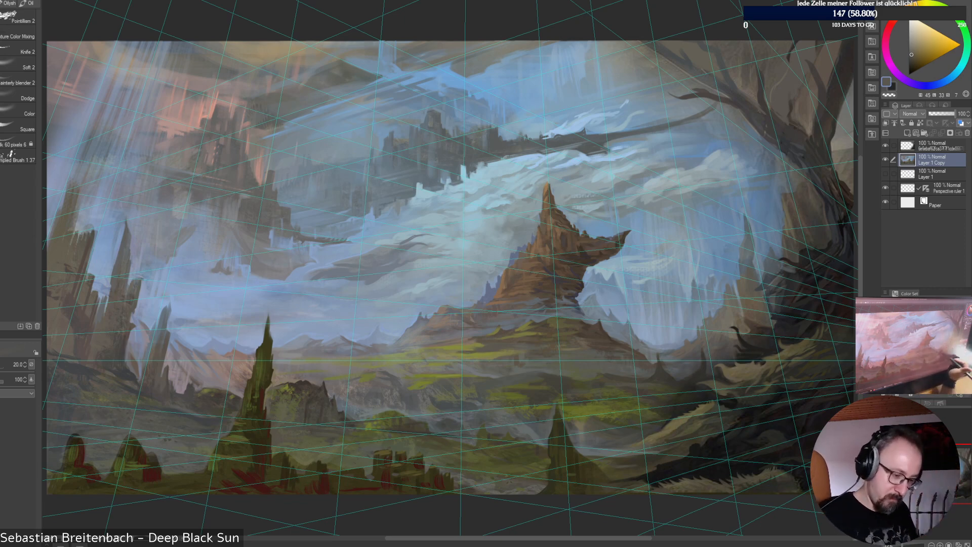
{"action": "left_click", "coordinate": [531, 353], "text": "alt"}
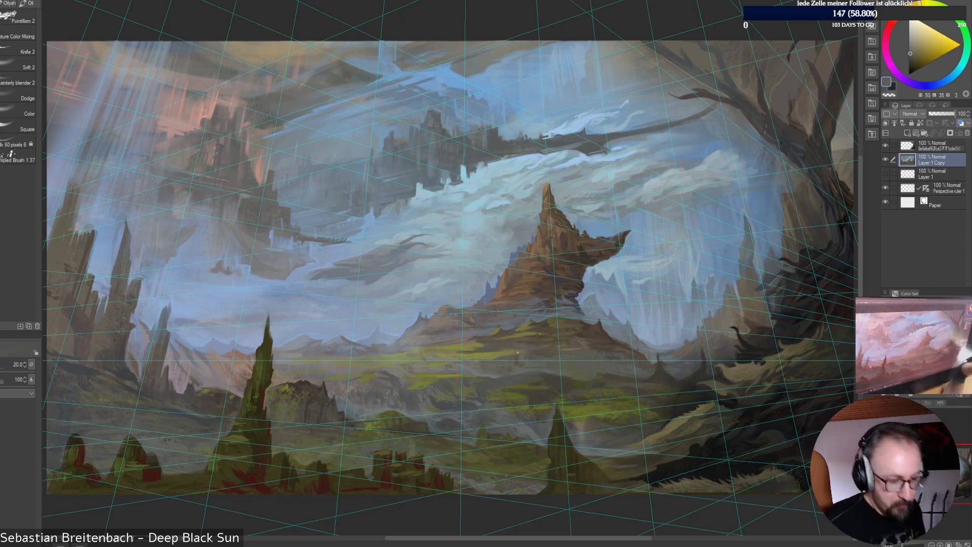
{"action": "left_click", "coordinate": [508, 358], "text": "alt"}
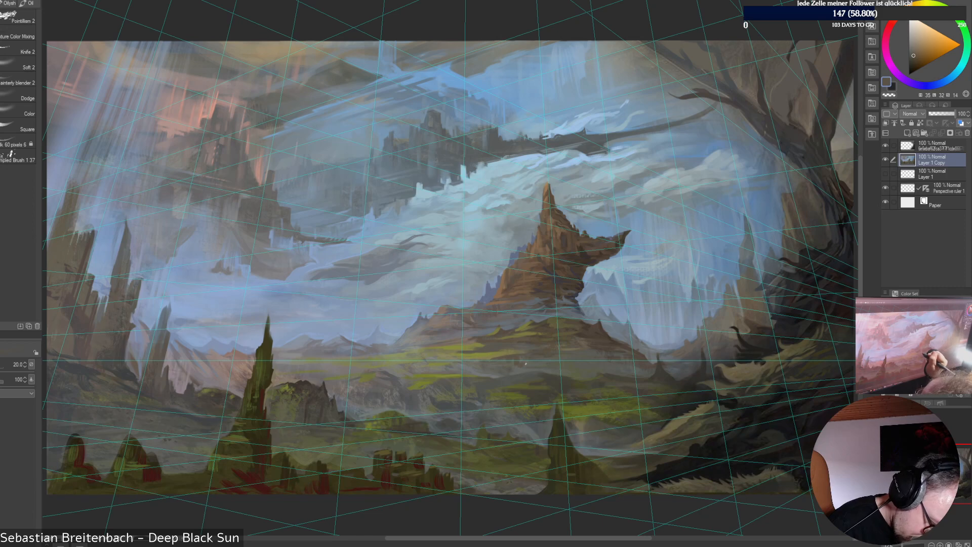
{"action": "left_click", "coordinate": [528, 358], "text": "alt"}
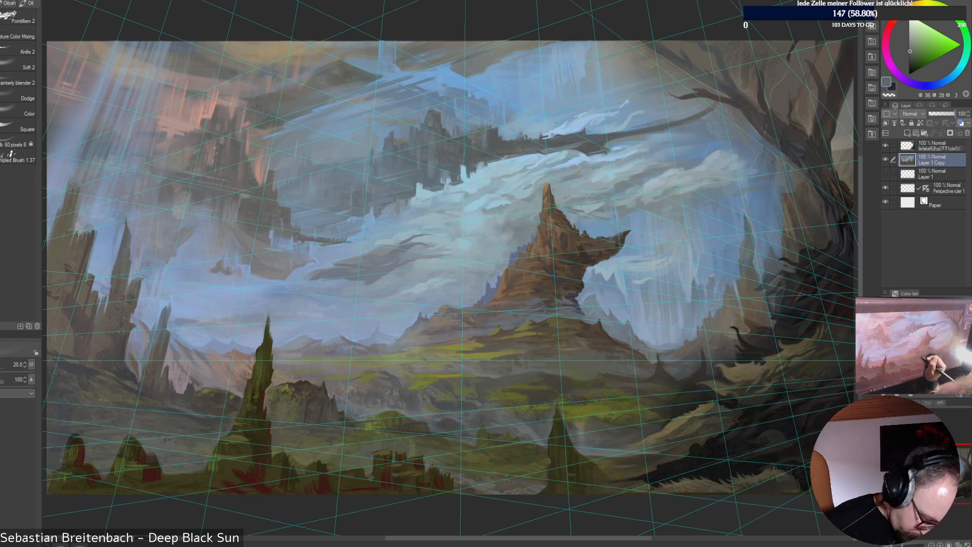
{"action": "left_click", "coordinate": [472, 399], "text": "alt"}
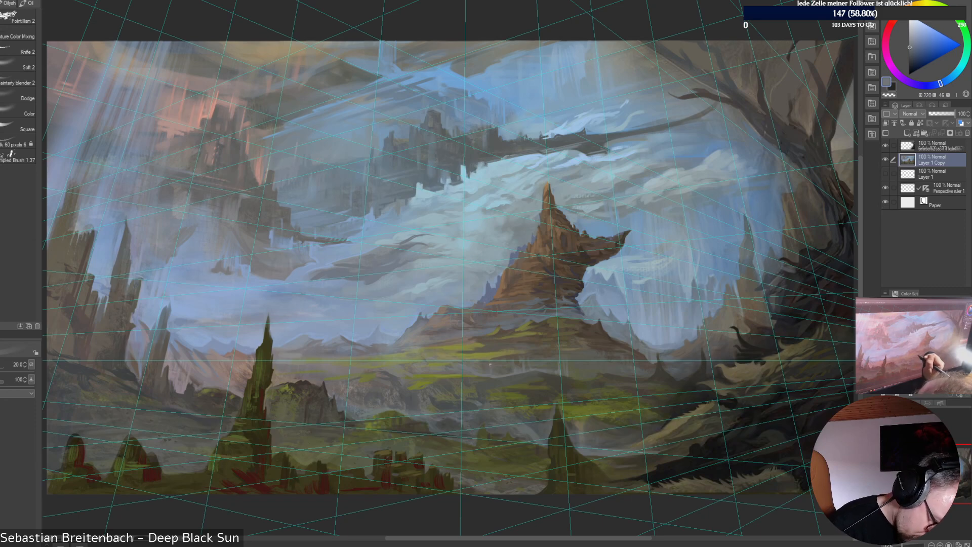
{"action": "left_click", "coordinate": [501, 376], "text": "alt"}
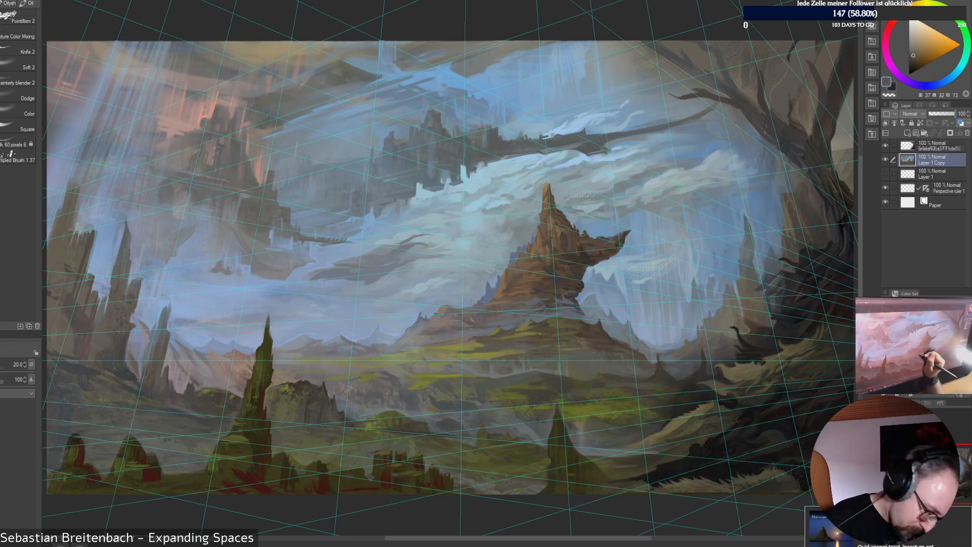
{"action": "left_click", "coordinate": [506, 333], "text": "alt"}
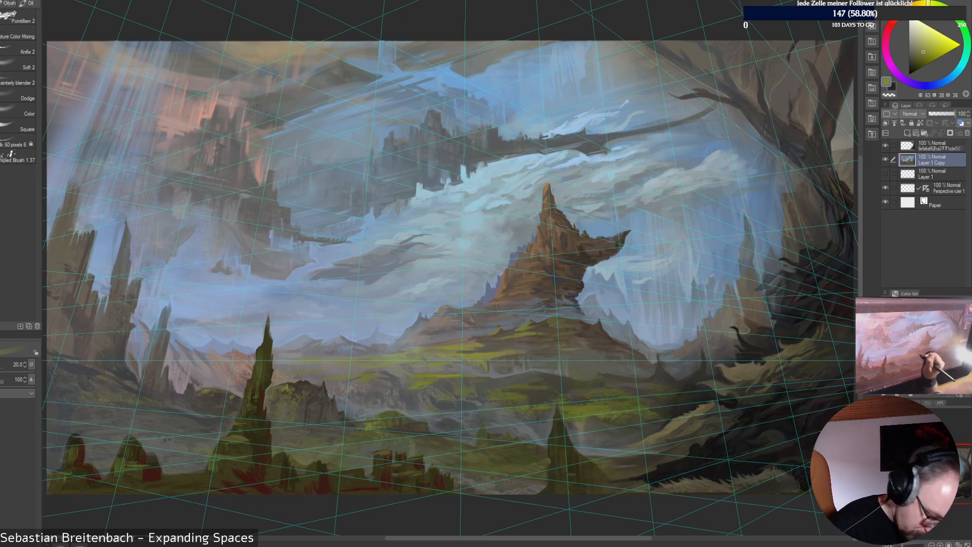
Refine the mound's right ridge against the haze with sampled dark brown, blue-grey and sky blue at brush size 20
{"action": "key", "text": "alt"}
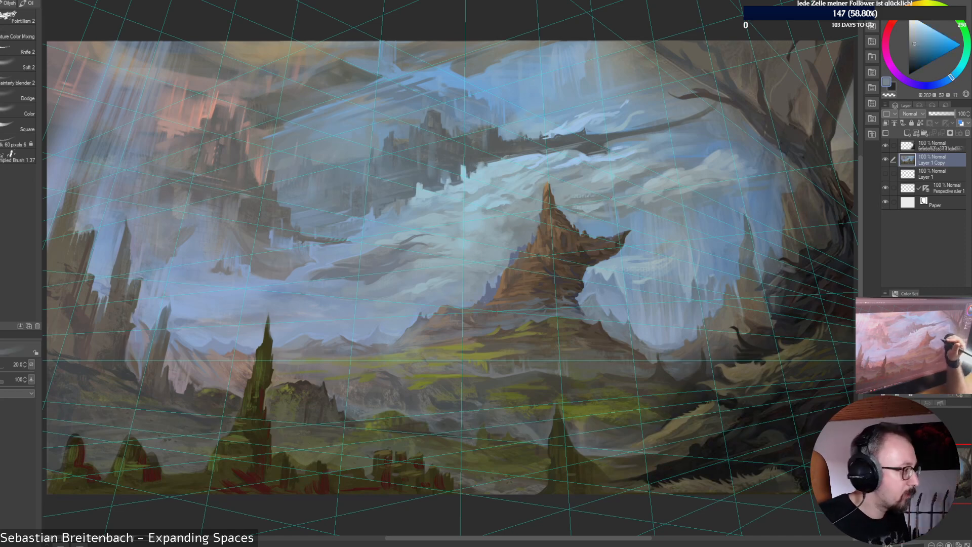
{"action": "left_click", "coordinate": [601, 325], "text": "alt"}
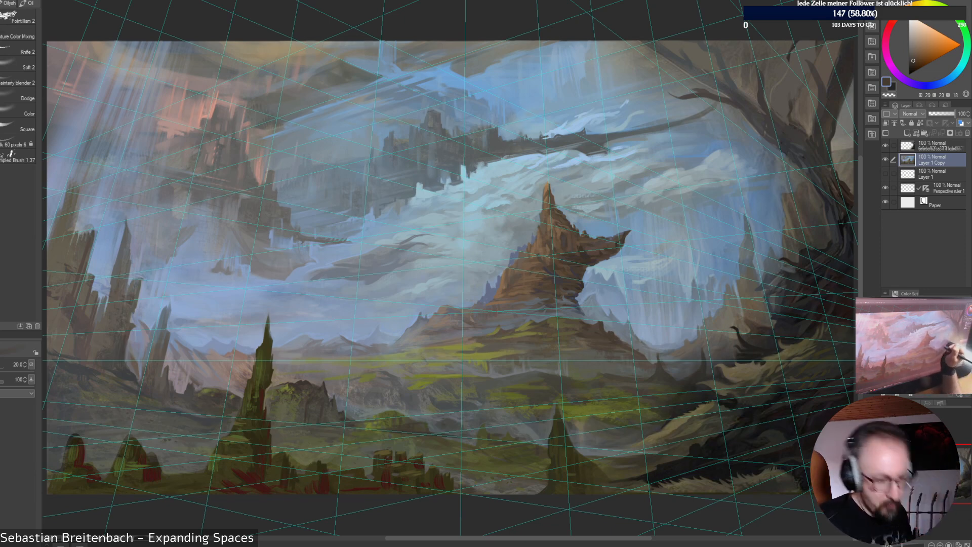
{"action": "left_click", "coordinate": [632, 336], "text": "alt"}
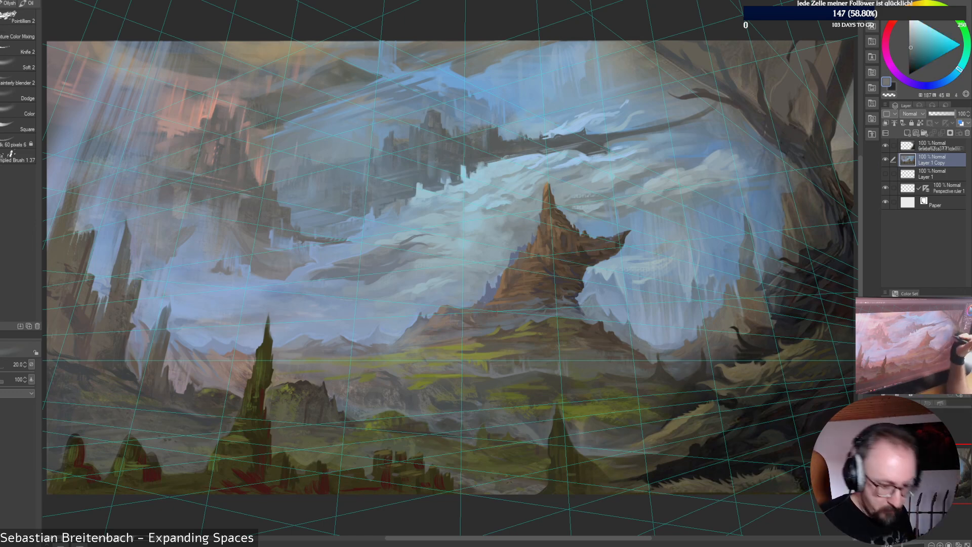
{"action": "left_click", "coordinate": [648, 342], "text": "alt"}
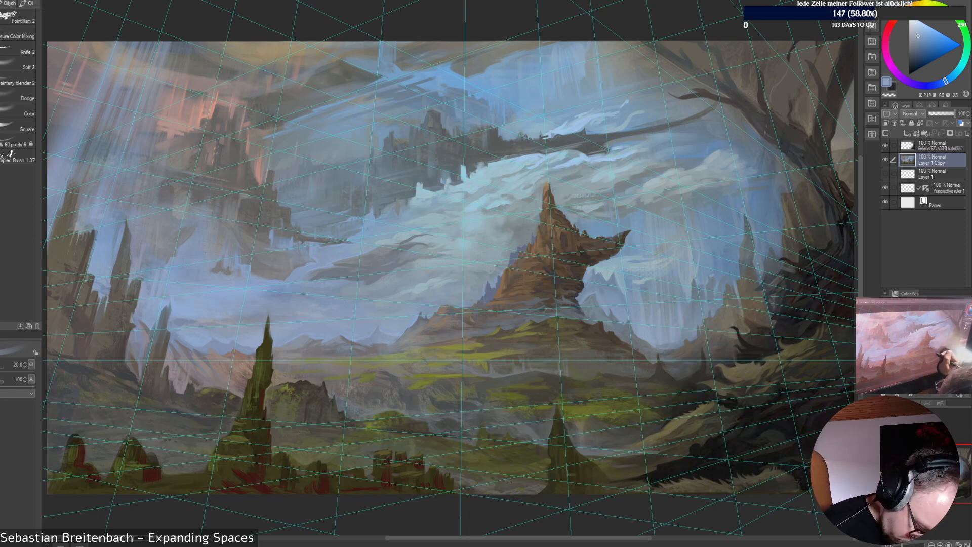
Rework the plain below the mound's right side with sampled greenish grey at brush sizes 50, 25, 17.5 and 20
{"action": "left_click", "coordinate": [633, 360], "text": "alt"}
{"action": "left_click", "coordinate": [604, 377], "text": "alt"}
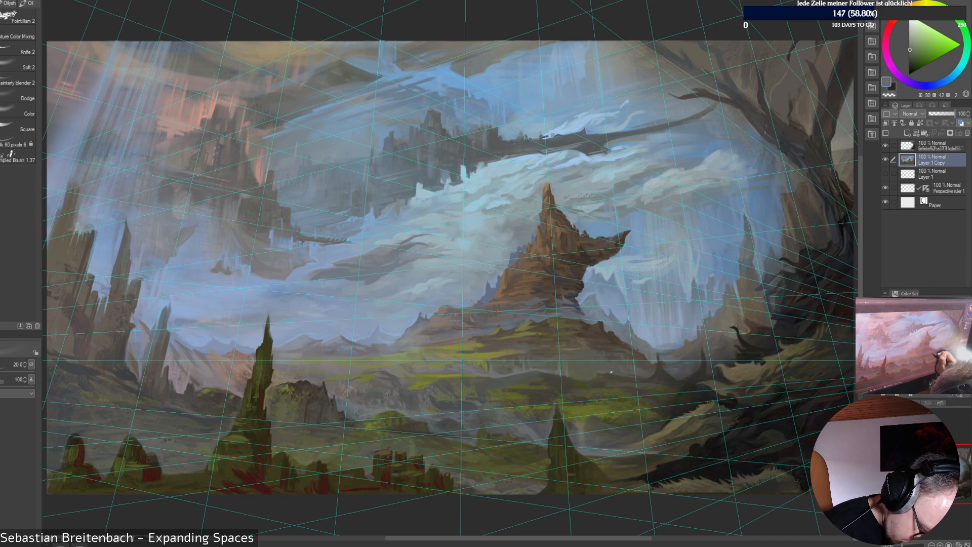
{"action": "key", "text": "bracketright"}
{"action": "key", "text": "bracketright"}
{"action": "key", "text": "bracketright"}
{"action": "key", "text": "bracketright"}
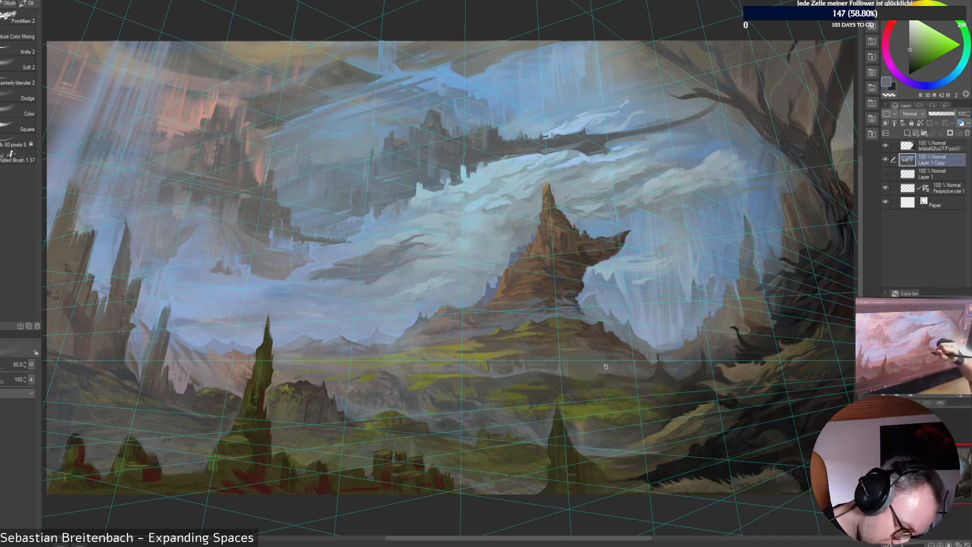
{"action": "key", "text": "bracketleft"}
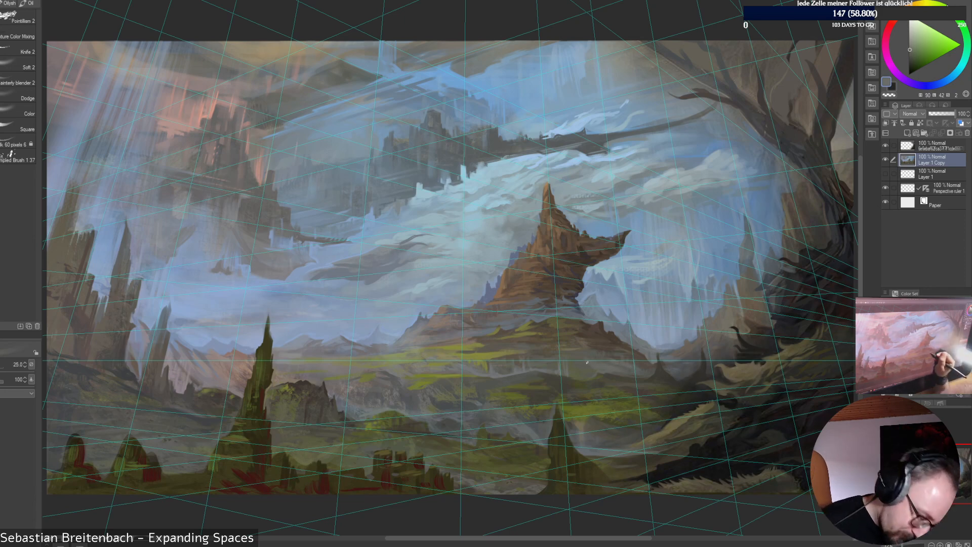
{"action": "key", "text": "bracketleft"}
{"action": "key", "text": "bracketleft"}
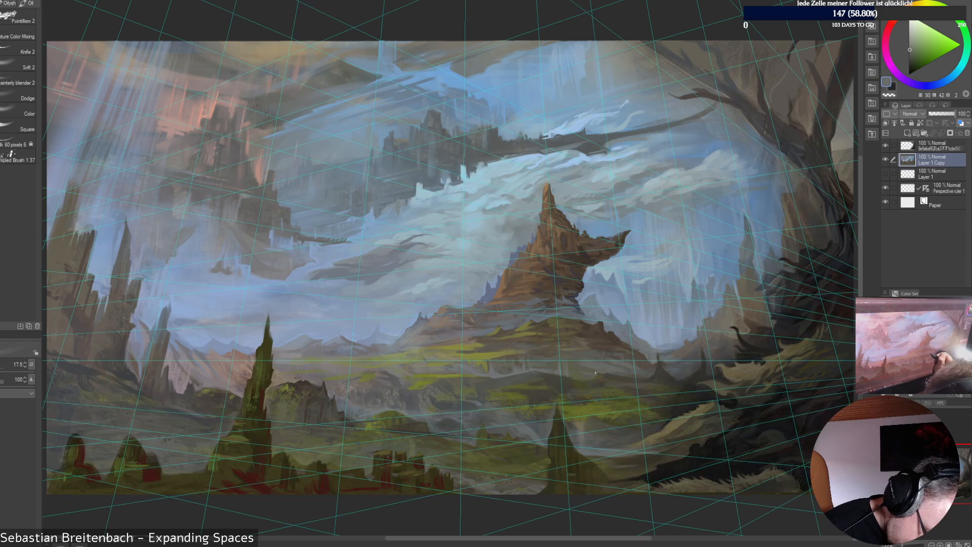
{"action": "key", "text": "bracketright"}
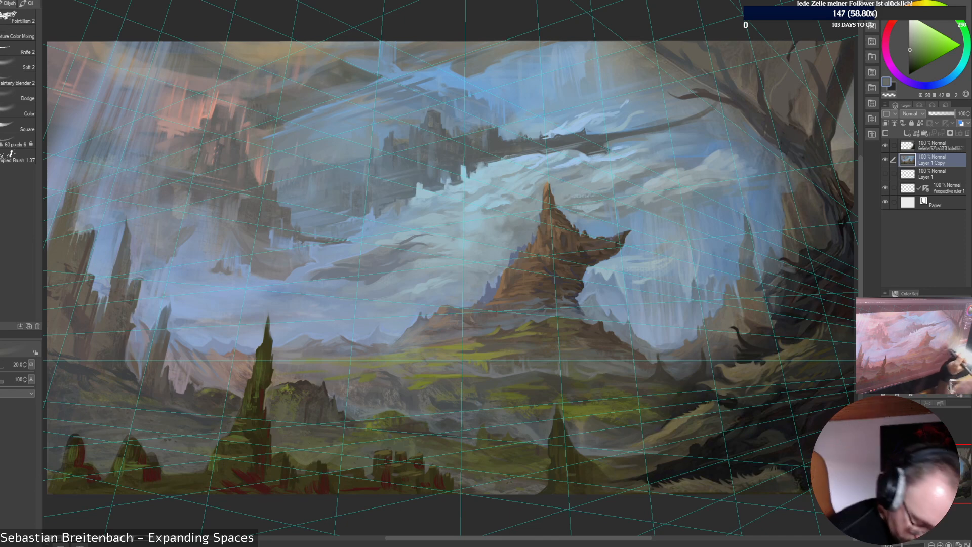
Deepen the terrace shadows on the green plain right of centre with sampled dark brownish and neutral greys at brush size 20
{"action": "left_click", "coordinate": [597, 377], "text": "alt"}
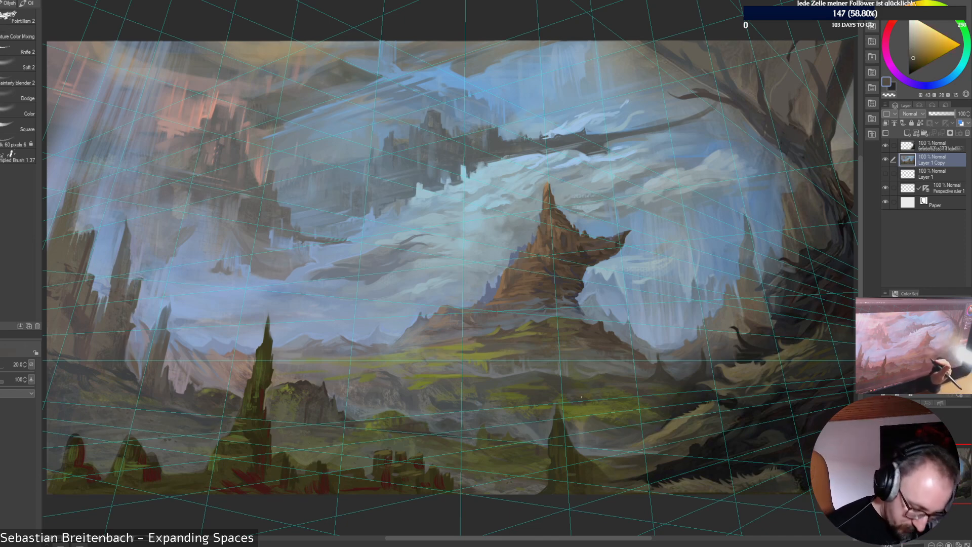
{"action": "left_click", "coordinate": [568, 377], "text": "alt"}
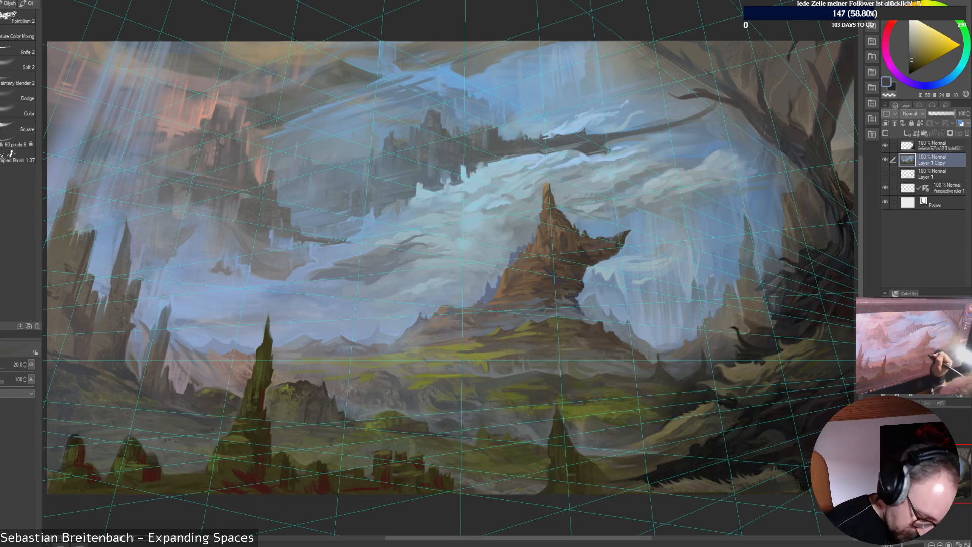
{"action": "left_click", "coordinate": [633, 334], "text": "alt"}
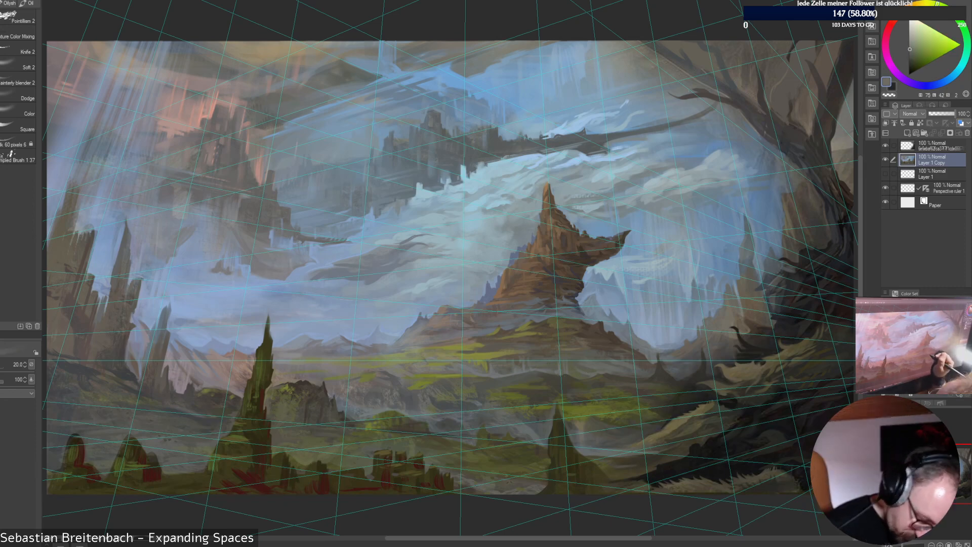
Refine the terrace and misty ground below the mound's right slope with sampled greenish greys at brush size 20
{"action": "left_click", "coordinate": [574, 365], "text": "alt"}
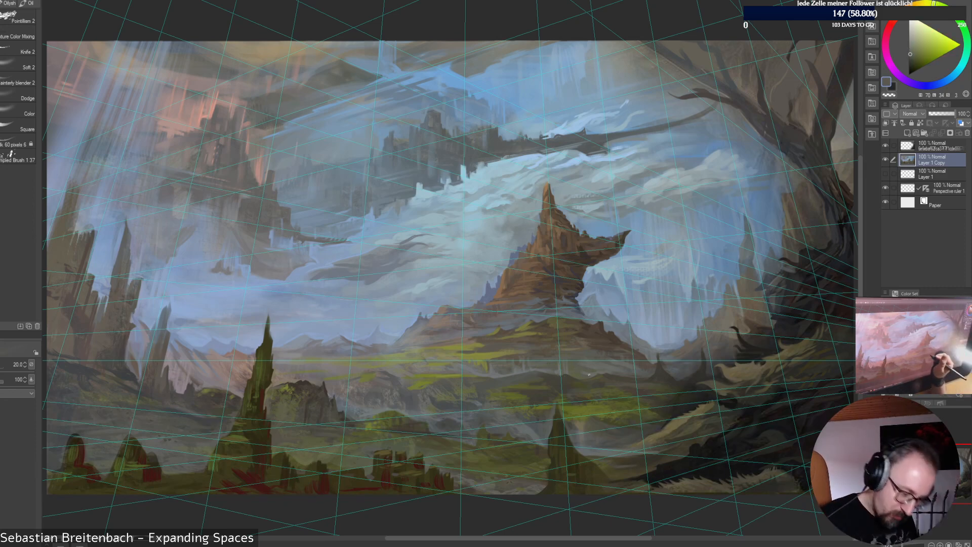
{"action": "left_click", "coordinate": [589, 375], "text": "alt"}
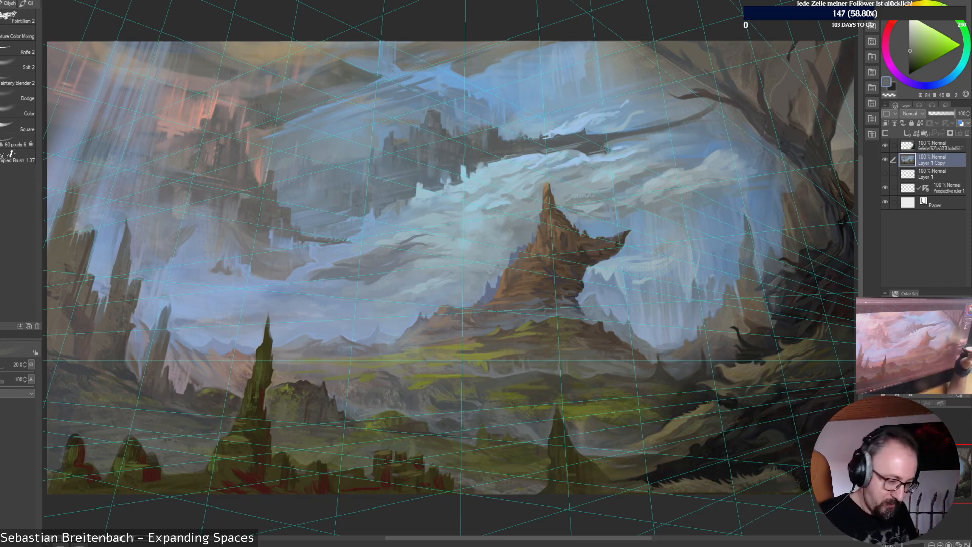
{"action": "left_click", "coordinate": [621, 375], "text": "alt"}
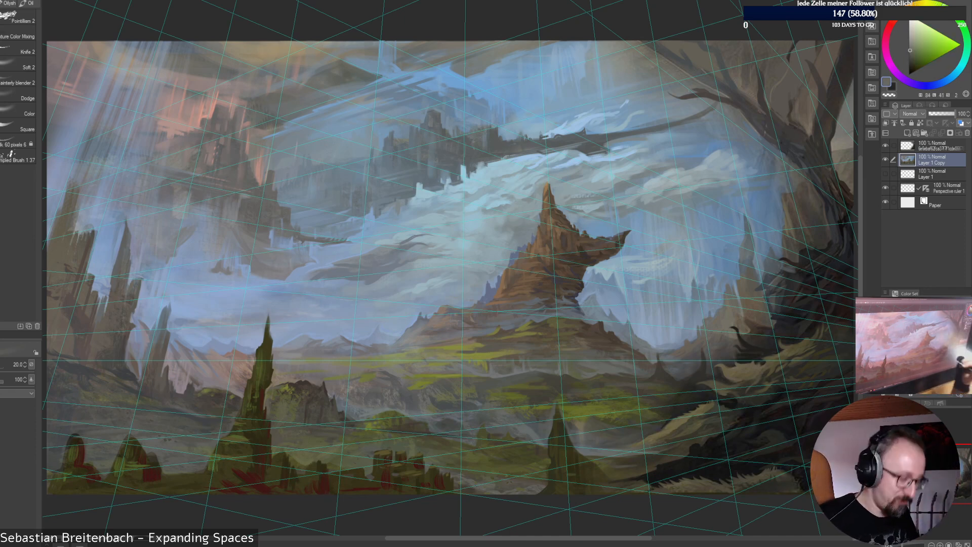
Detail the small rock outcrop in the gap right of the mound with sampled warm grey, blue-grey and greenish grey at brush size 20
{"action": "left_click", "coordinate": [665, 359], "text": "alt"}
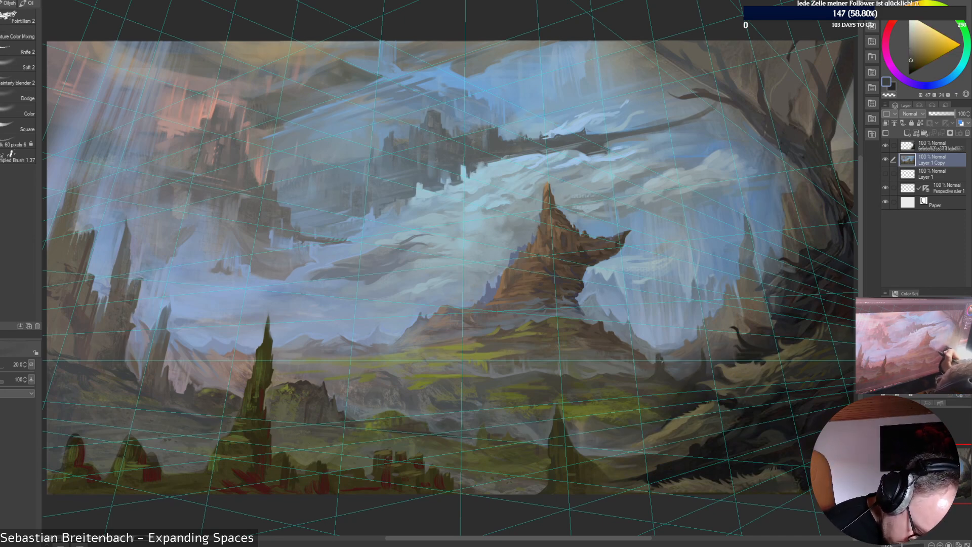
{"action": "left_click_drag", "start_coordinate": [670, 362], "coordinate": [670, 377]}
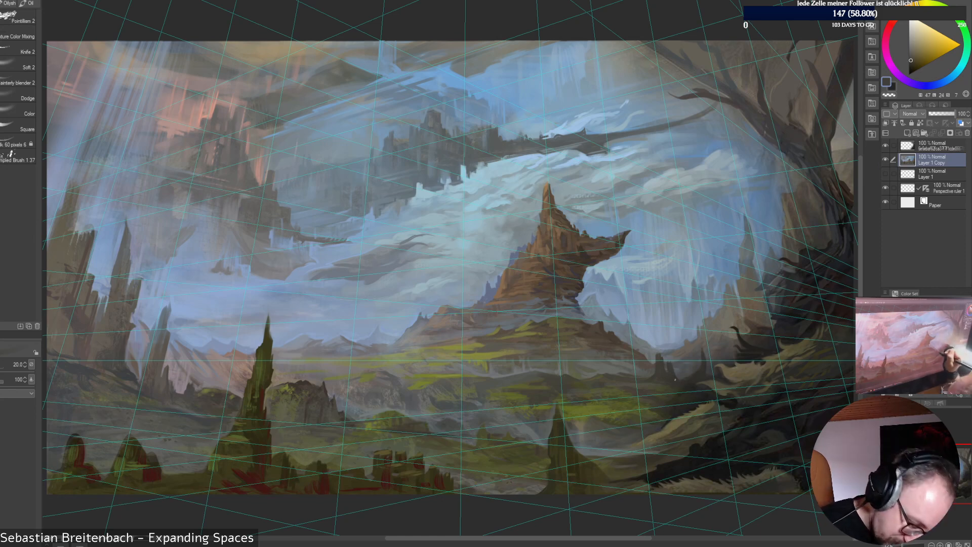
{"action": "left_click", "coordinate": [668, 359], "text": "alt"}
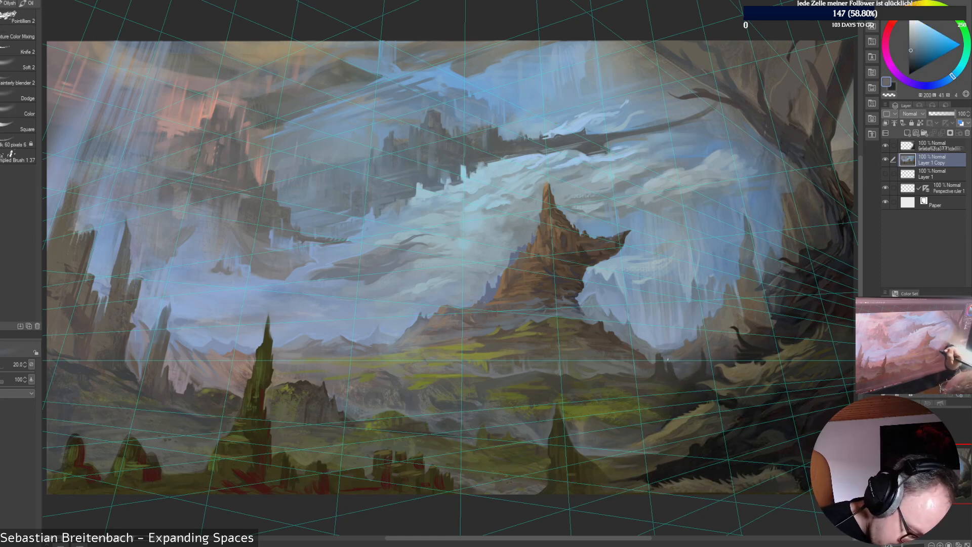
{"action": "left_click", "coordinate": [674, 363], "text": "alt"}
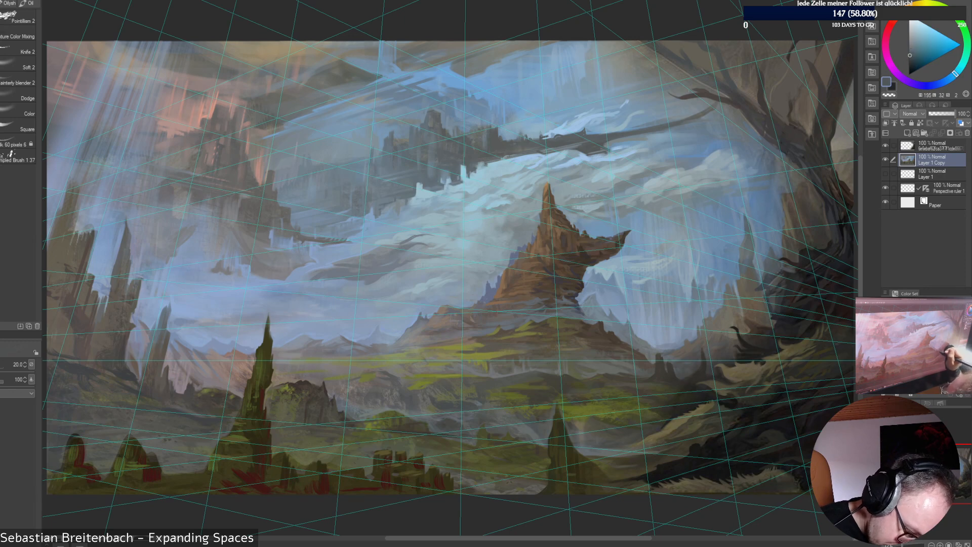
{"action": "left_click", "coordinate": [653, 366], "text": "alt"}
{"action": "left_click", "coordinate": [646, 363], "text": "alt"}
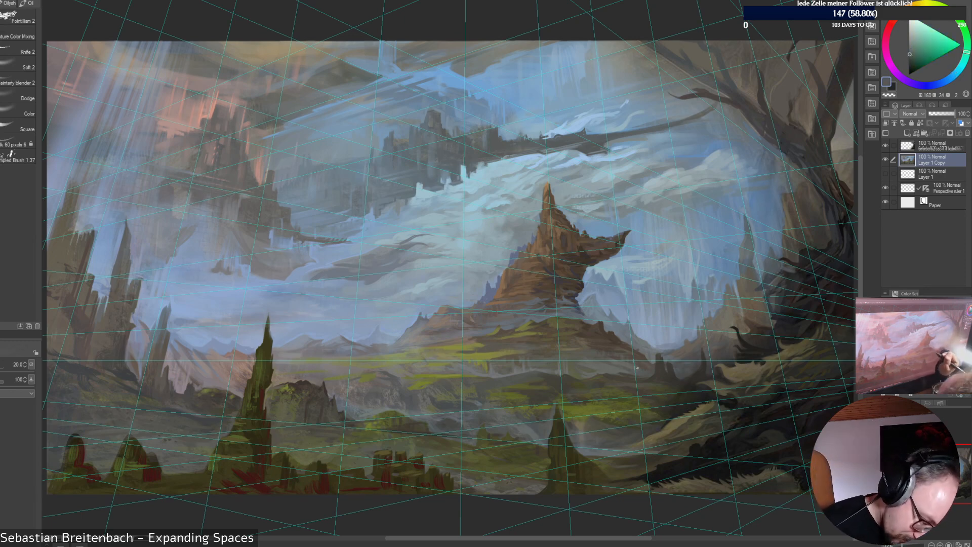
Soften the lower end of the mound's right slope with sampled brown, warm grey and blue-grey at brush size 20
{"action": "left_click", "coordinate": [628, 356], "text": "alt"}
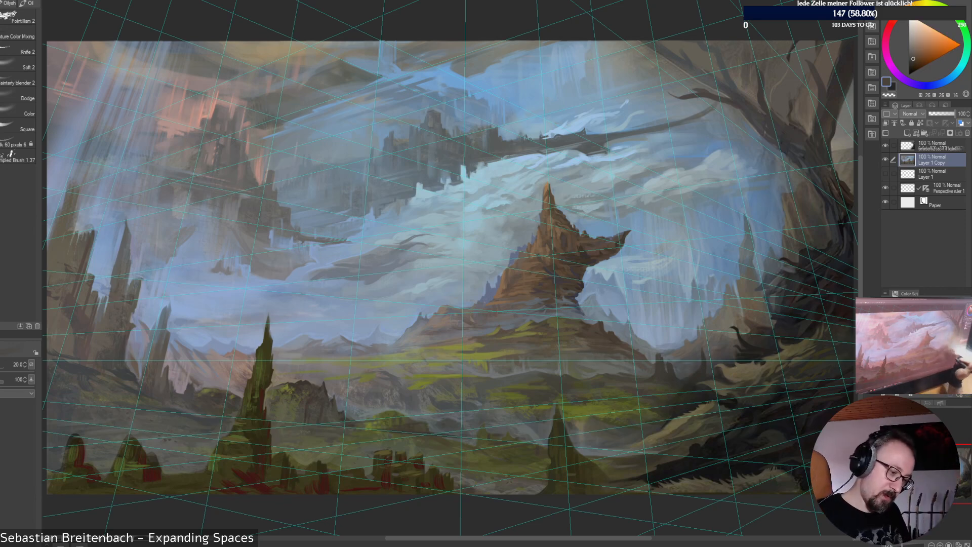
{"action": "left_click", "coordinate": [587, 355], "text": "alt"}
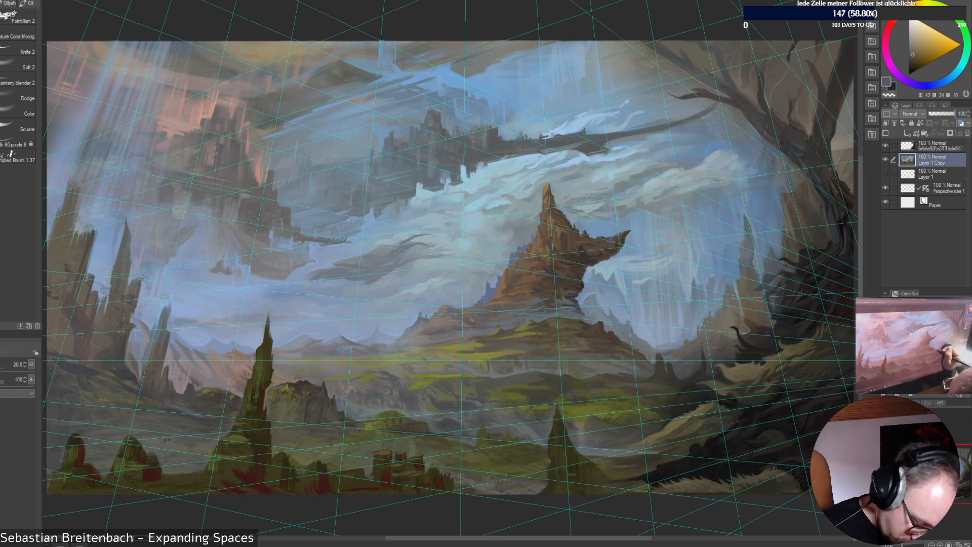
{"action": "left_click", "coordinate": [639, 351], "text": "alt"}
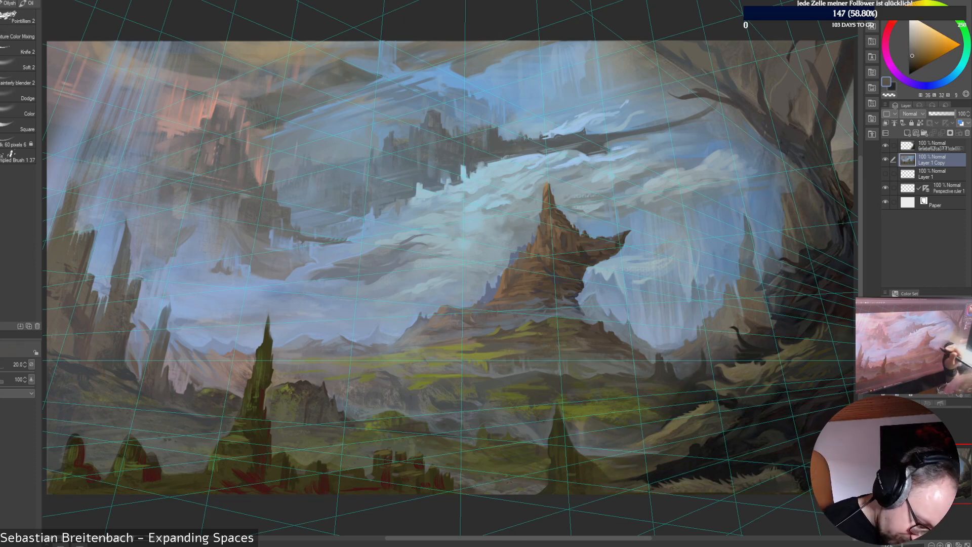
{"action": "left_click", "coordinate": [633, 348], "text": "alt"}
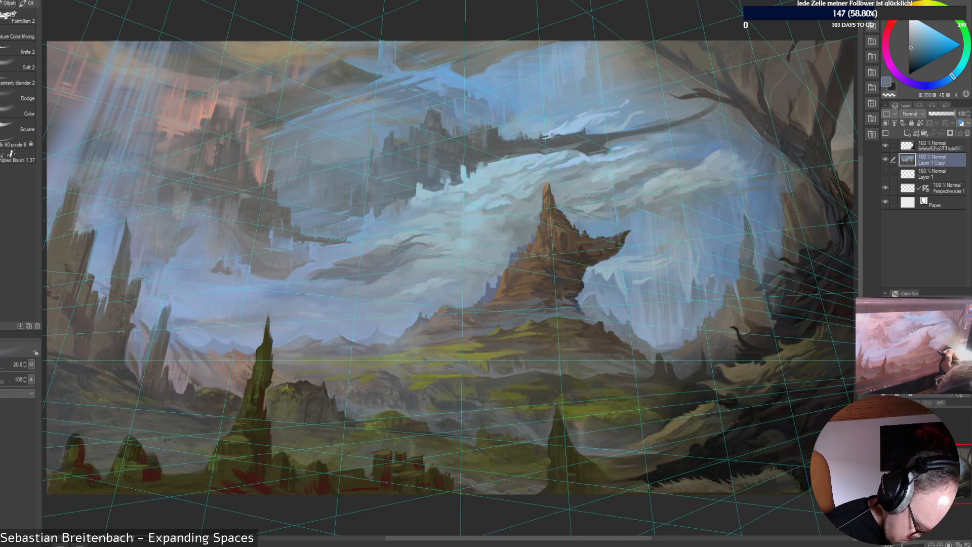
{"action": "left_click", "coordinate": [654, 358], "text": "alt"}
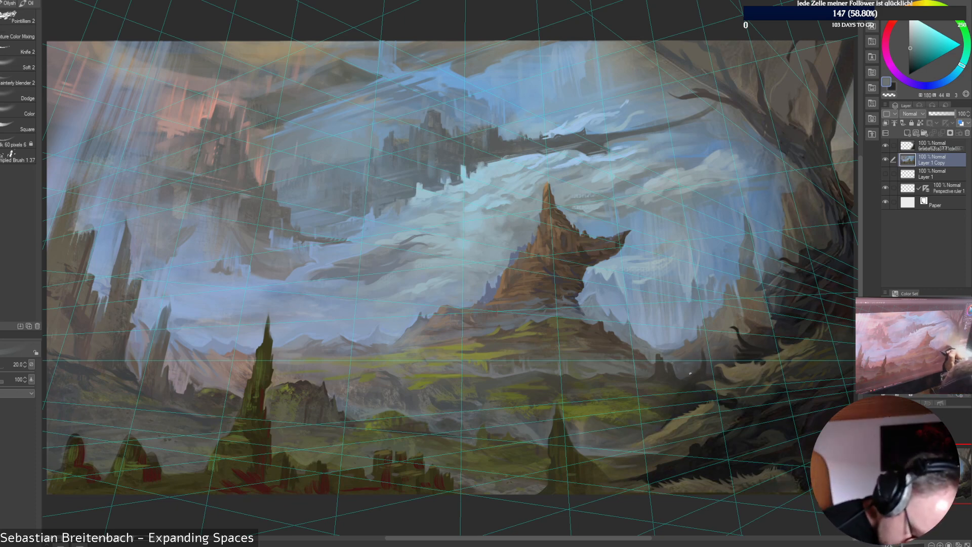
Shape the dark rocks and slope left of the tree roots with sampled dark brownish grey and lighter warm grey at brush size 20
{"action": "left_click", "coordinate": [690, 387], "text": "alt"}
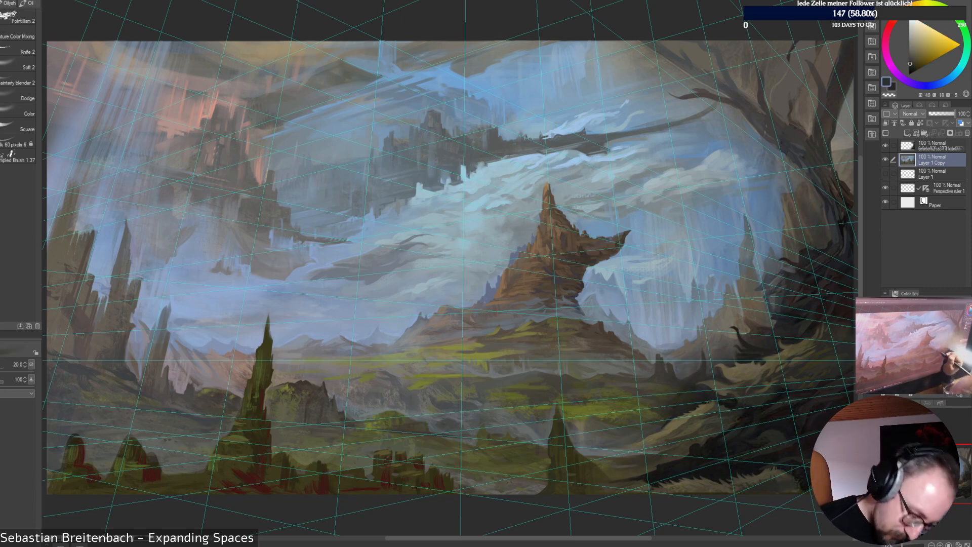
{"action": "left_click", "coordinate": [689, 375], "text": "alt"}
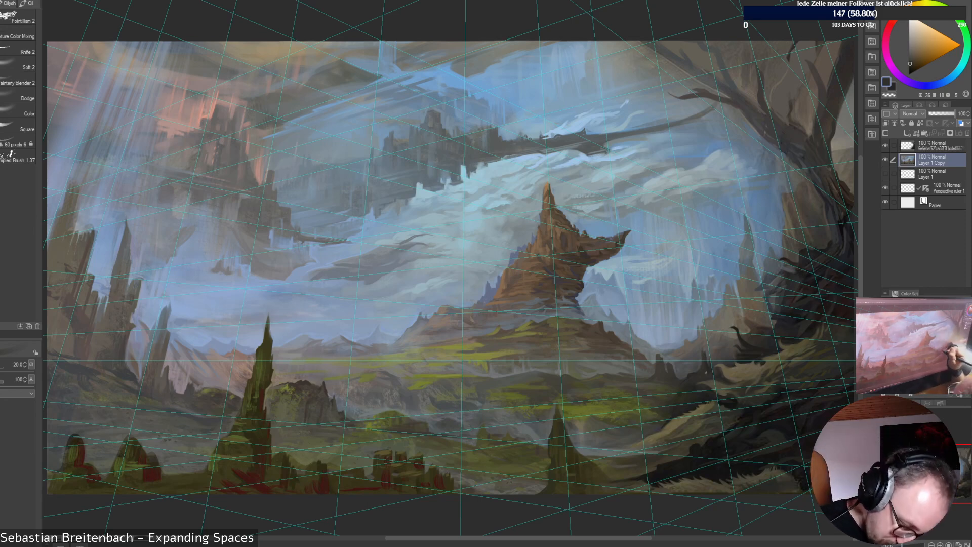
{"action": "key", "text": "alt"}
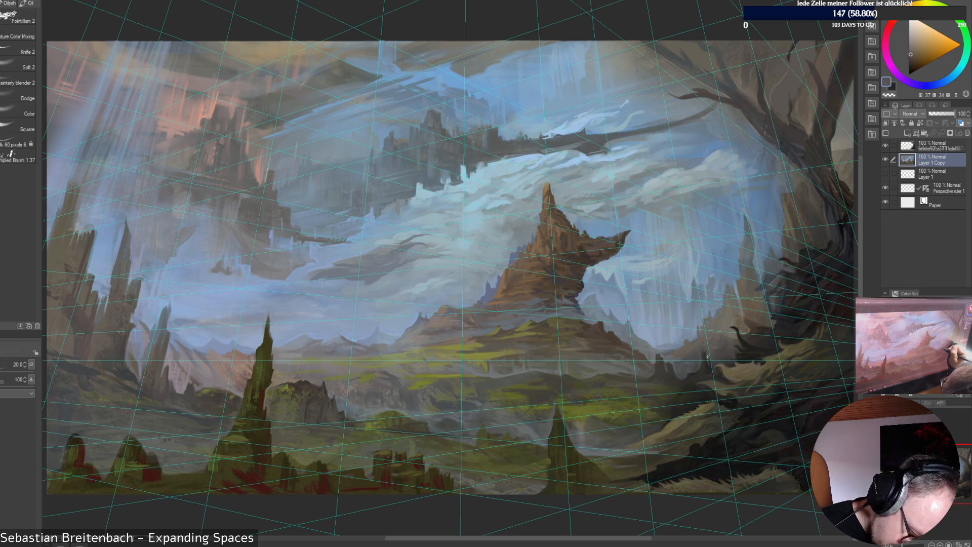
{"action": "left_click", "coordinate": [703, 349], "text": "alt"}
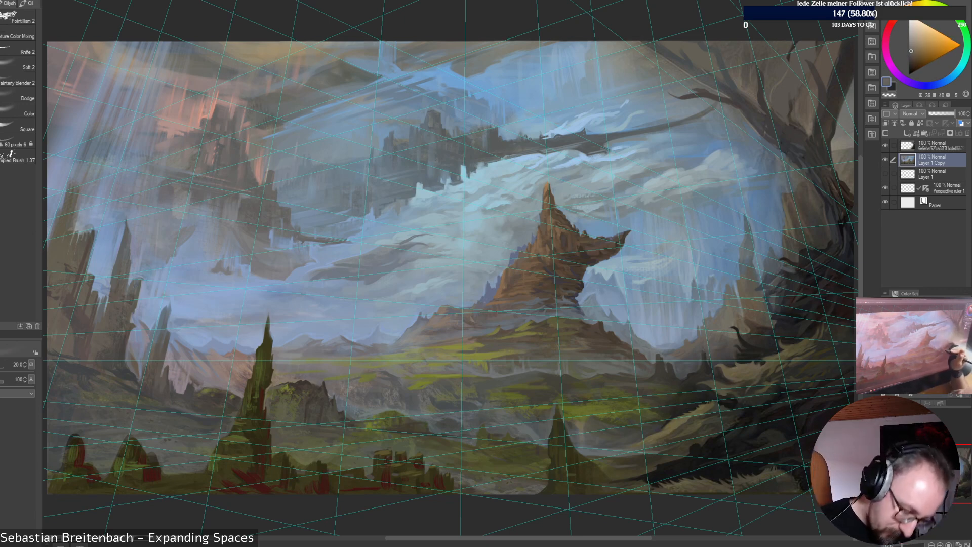
{"action": "left_click", "coordinate": [702, 366], "text": "alt"}
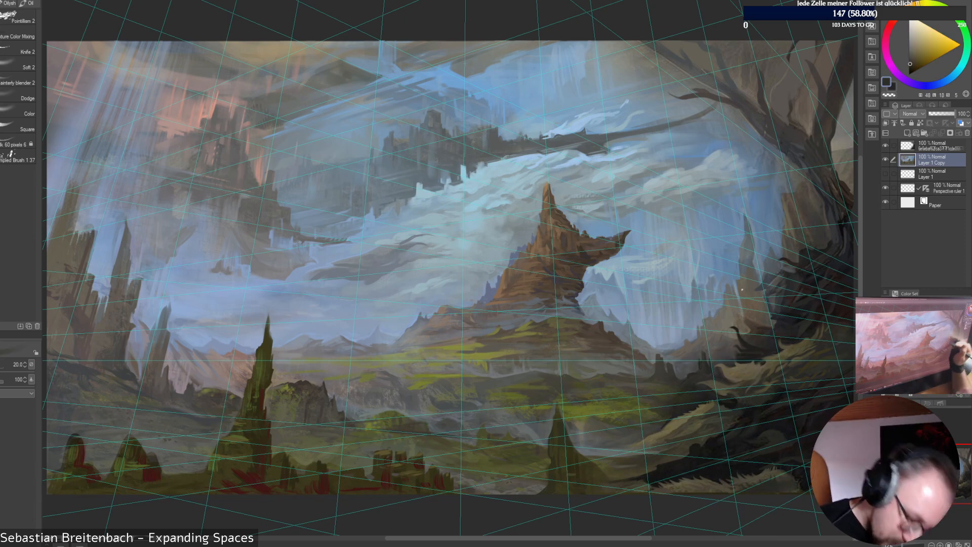
Paint the blue haze streaks between the spire and the right-hand rocks with sampled grey-blue and a lighter blue at brush sizes 20 and 30
{"action": "left_click", "coordinate": [691, 287], "text": "alt"}
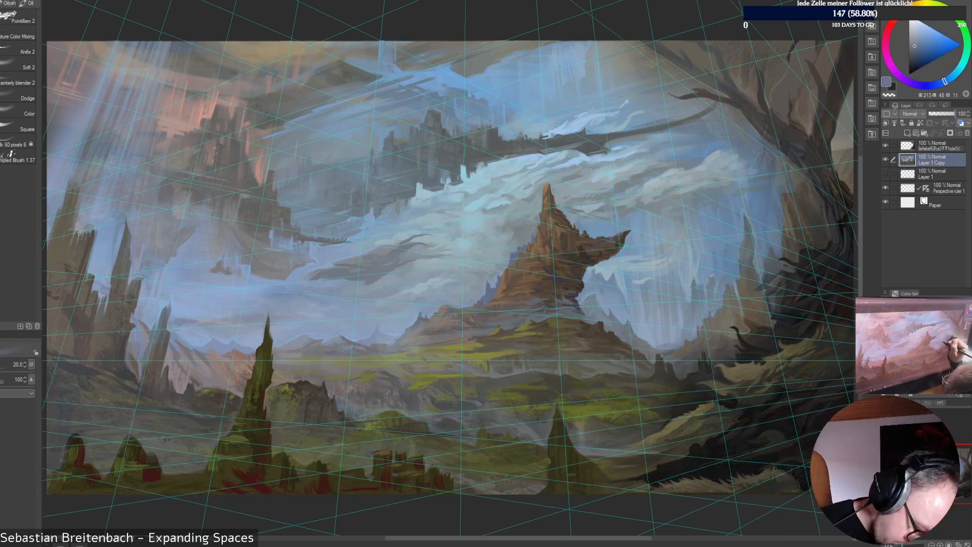
{"action": "left_click", "coordinate": [692, 284], "text": "alt"}
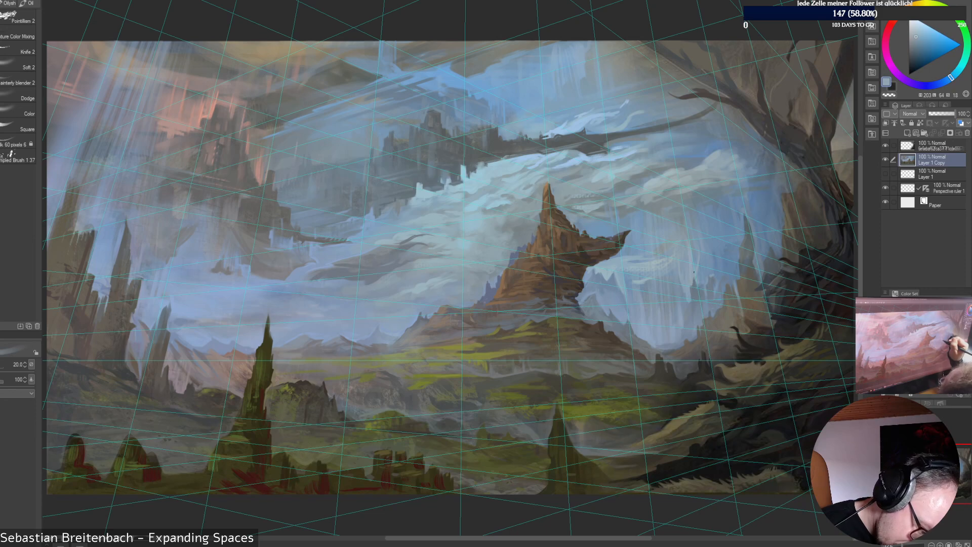
{"action": "left_click", "coordinate": [694, 272], "text": "alt"}
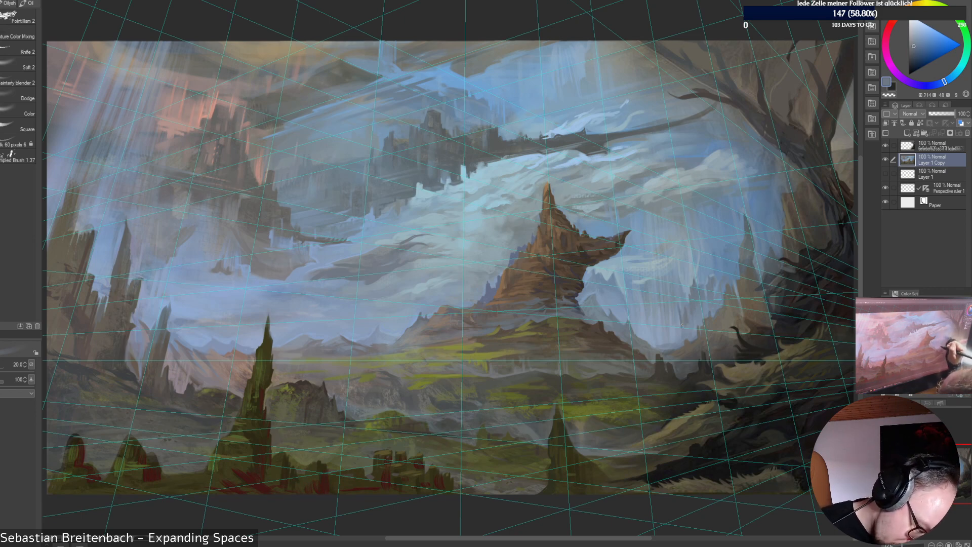
{"action": "left_click", "coordinate": [678, 318], "text": "alt"}
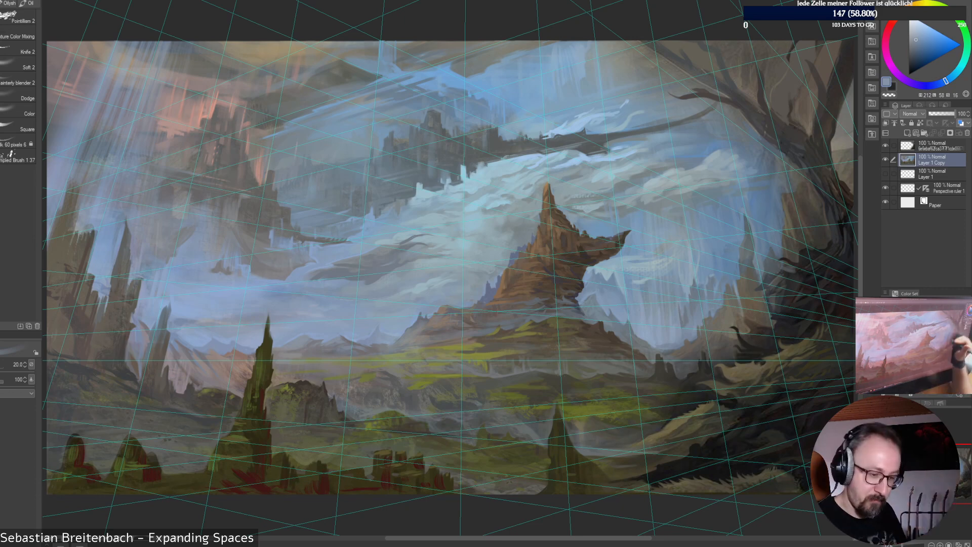
{"action": "left_click", "coordinate": [672, 339], "text": "alt"}
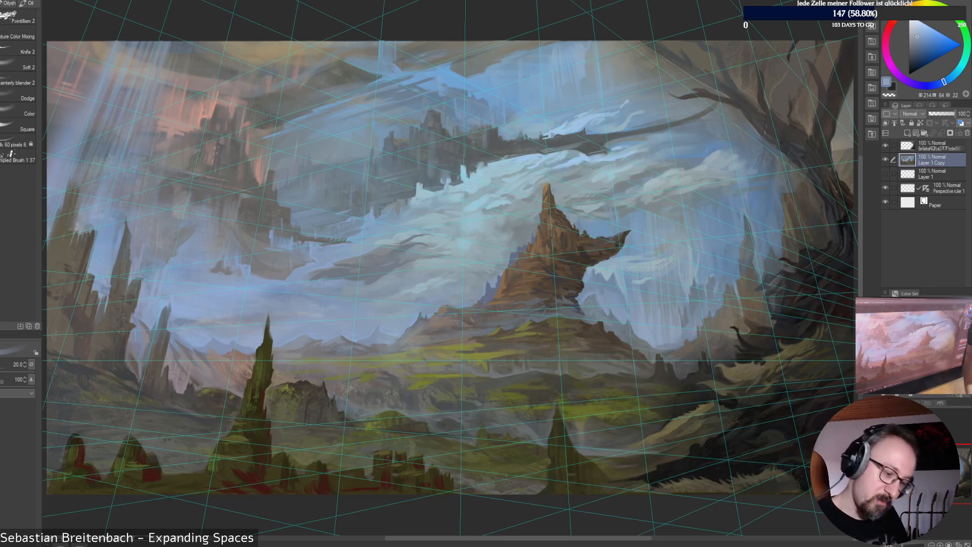
{"action": "left_click", "coordinate": [920, 34]}
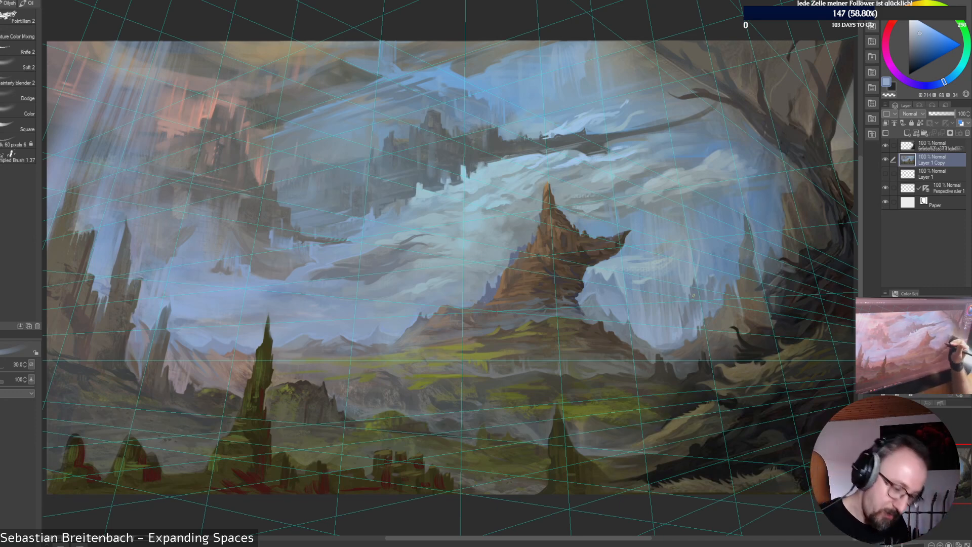
{"action": "key", "text": "bracketleft"}
{"action": "key", "text": "bracketleft"}
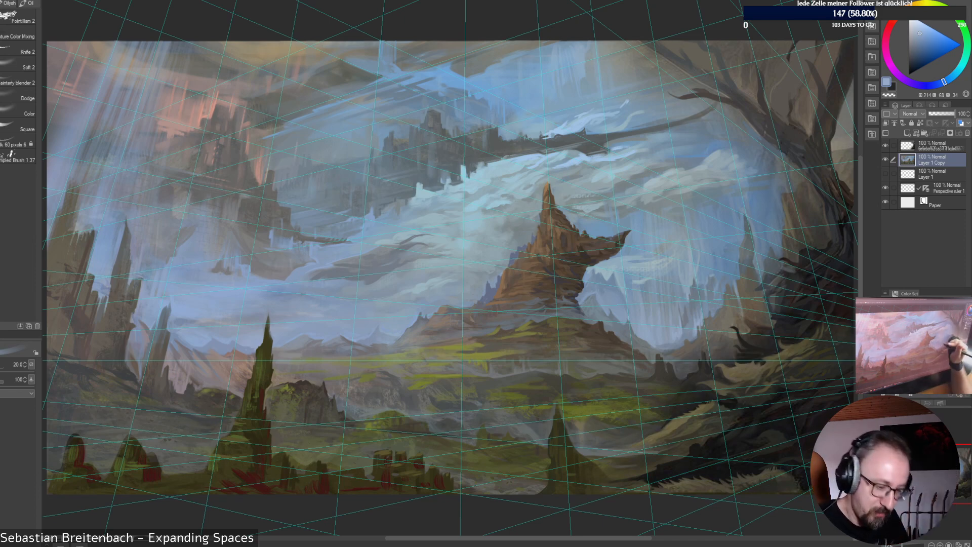
{"action": "left_click", "coordinate": [910, 21]}
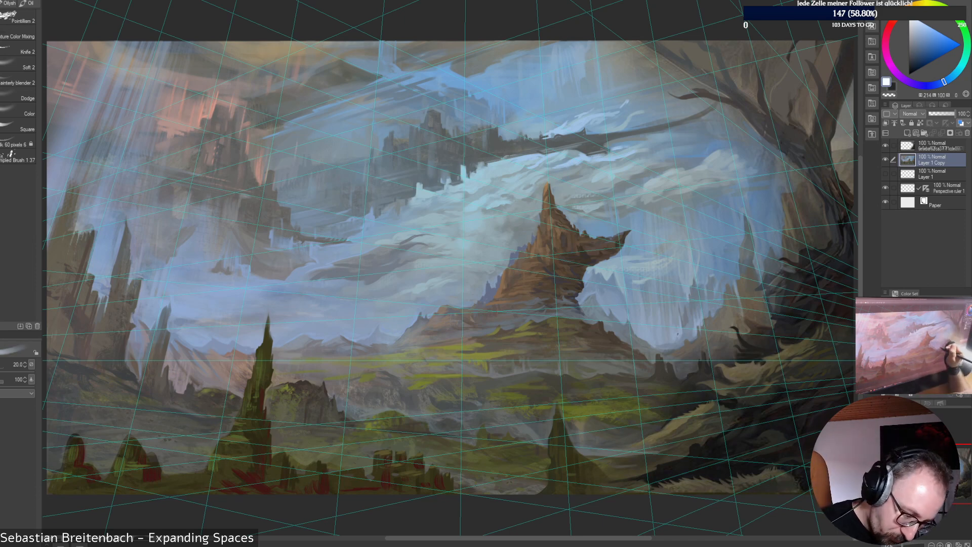
{"action": "left_click_drag", "start_coordinate": [678, 334], "coordinate": [676, 298]}
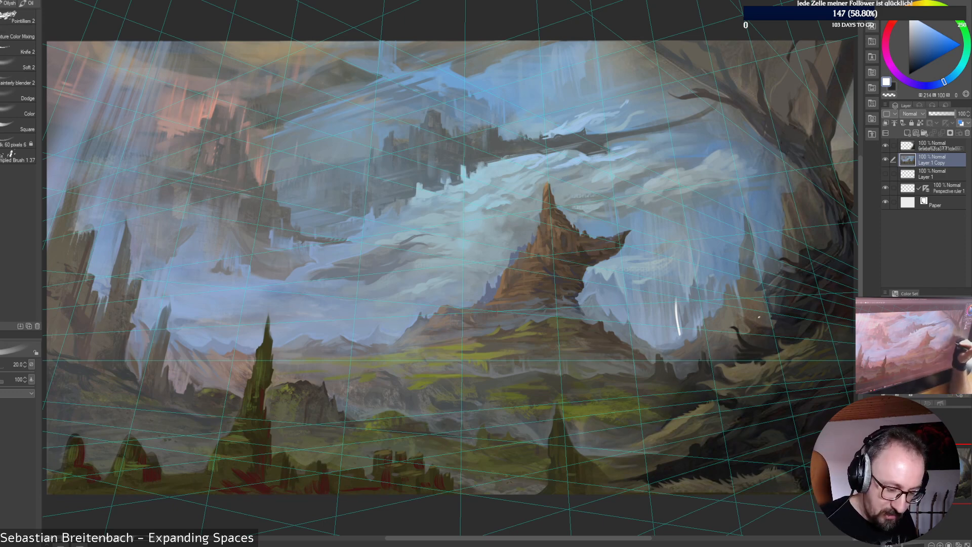
{"action": "key", "text": "ctrl+z"}
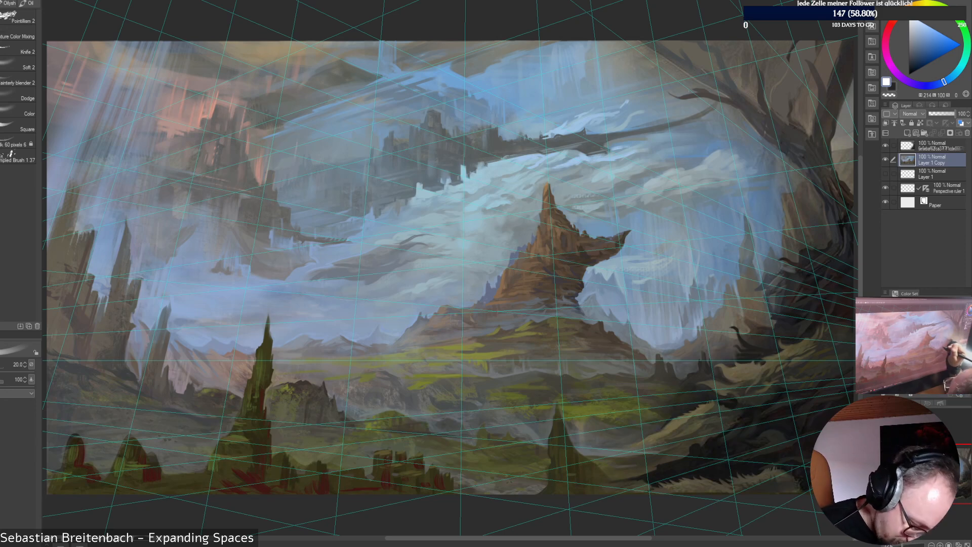
Blend the haze beside the right-hand rock needles with sampled light blue and grey-blue at brush sizes 30, 40 and 45
{"action": "left_click", "coordinate": [676, 304], "text": "alt"}
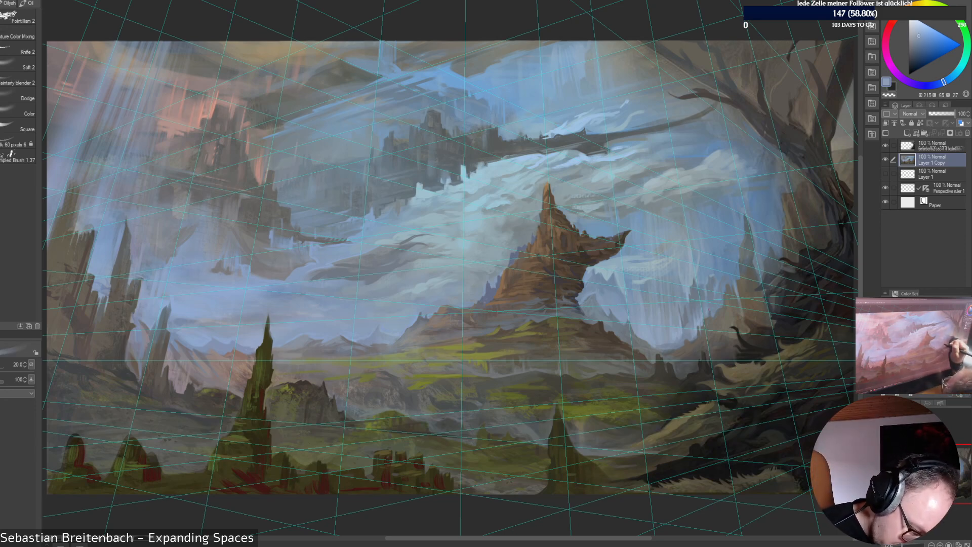
{"action": "key", "text": "bracketright"}
{"action": "key", "text": "bracketright"}
{"action": "key", "text": "bracketright"}
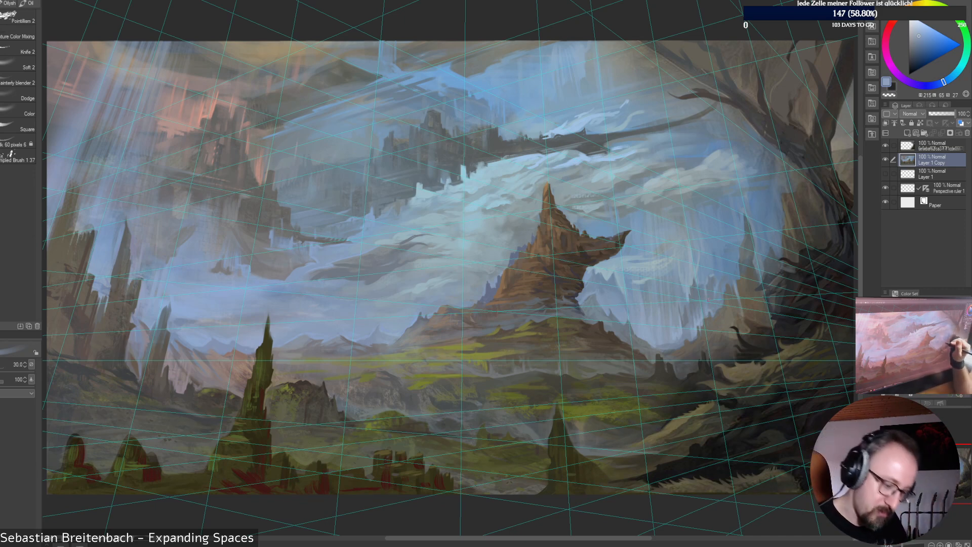
{"action": "left_click_drag", "start_coordinate": [711, 297], "coordinate": [712, 308]}
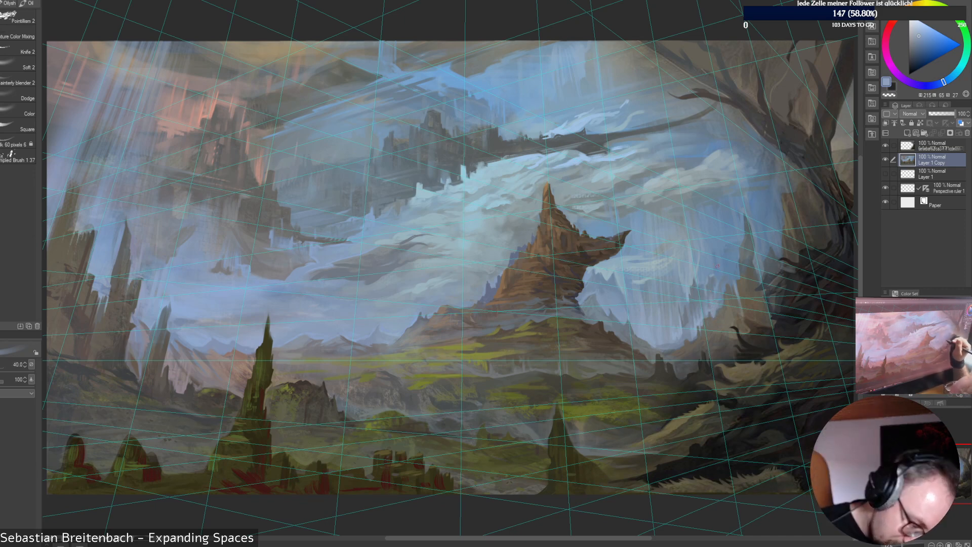
{"action": "left_click", "coordinate": [712, 289], "text": "alt"}
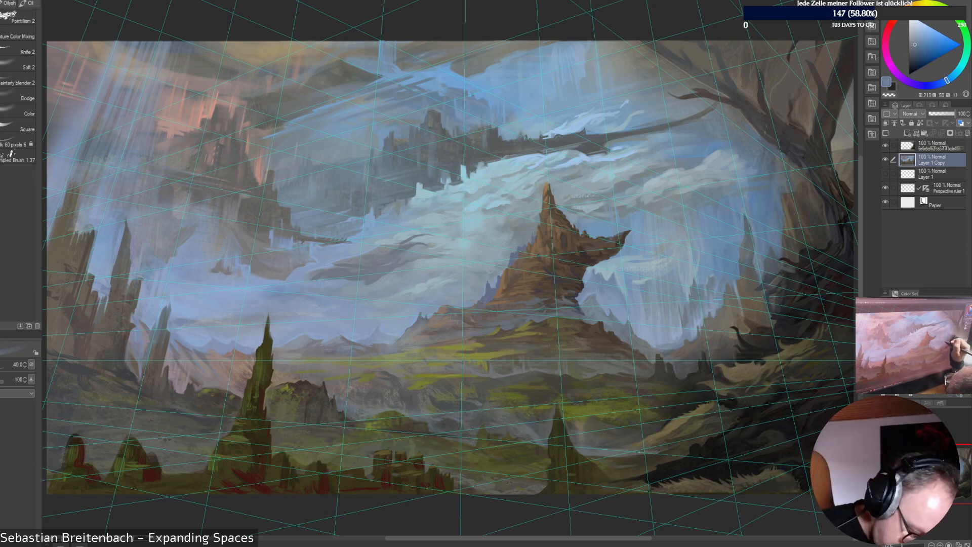
{"action": "left_click", "coordinate": [712, 306], "text": "alt"}
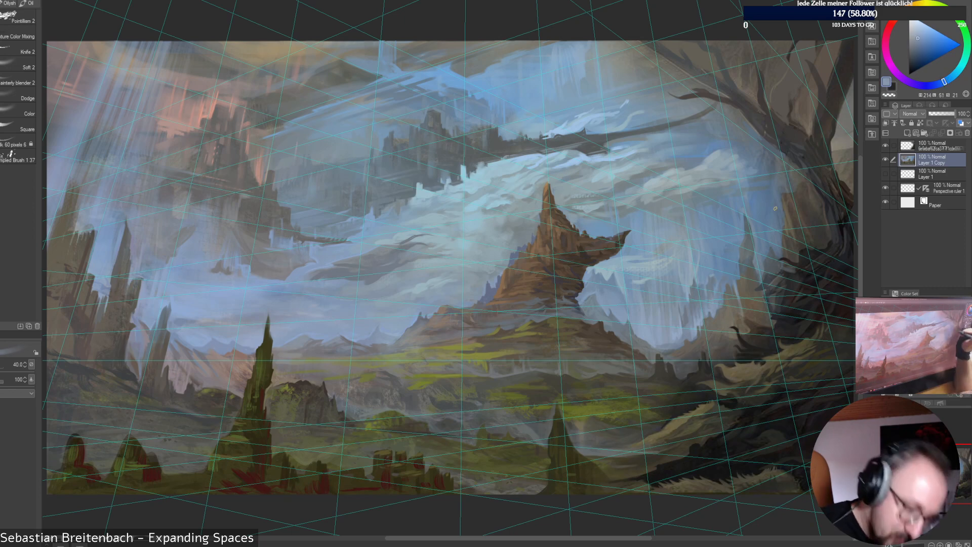
{"action": "left_click", "coordinate": [714, 287], "text": "alt"}
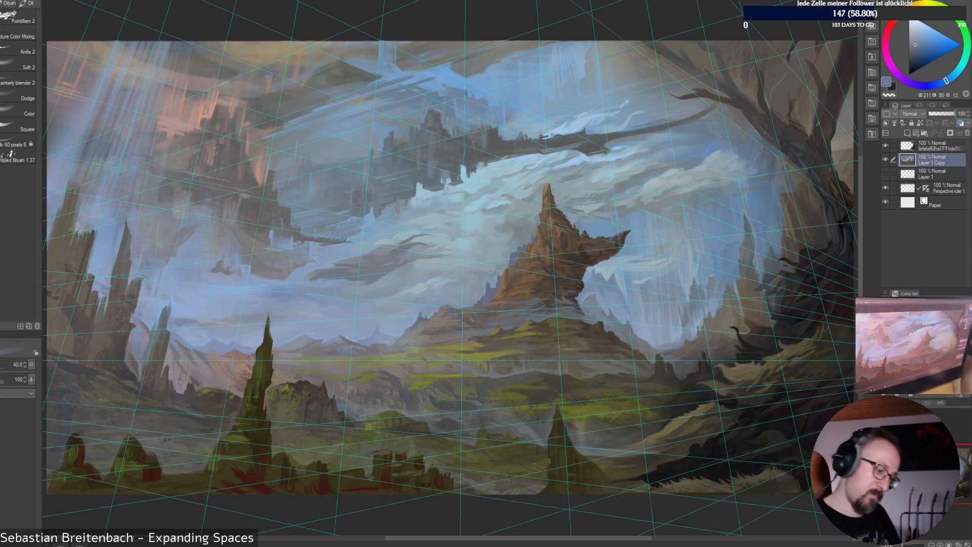
{"action": "left_click", "coordinate": [708, 228], "text": "alt"}
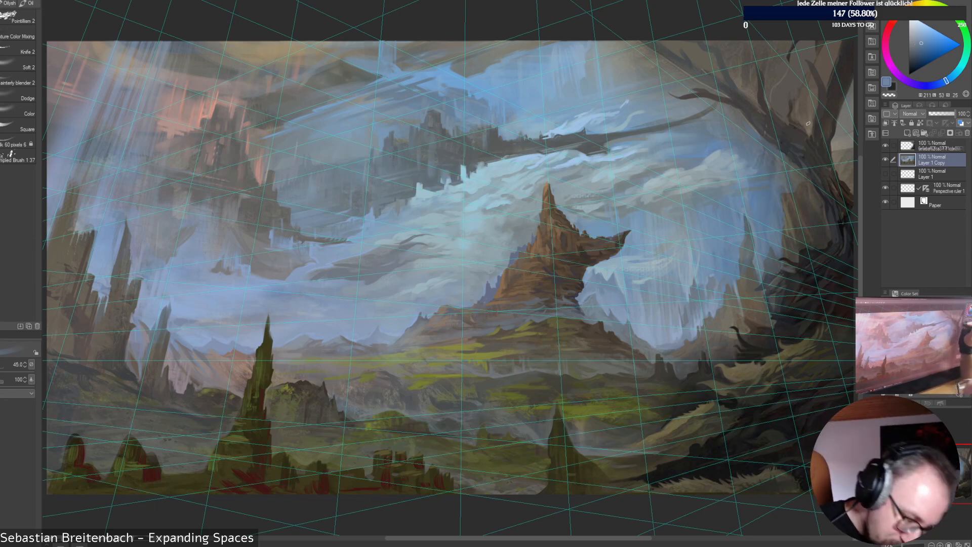
Smooth the blue haze around the tall rock needle beside the tree with sampled grey-blues at brush size 45
{"action": "left_click", "coordinate": [729, 218], "text": "alt"}
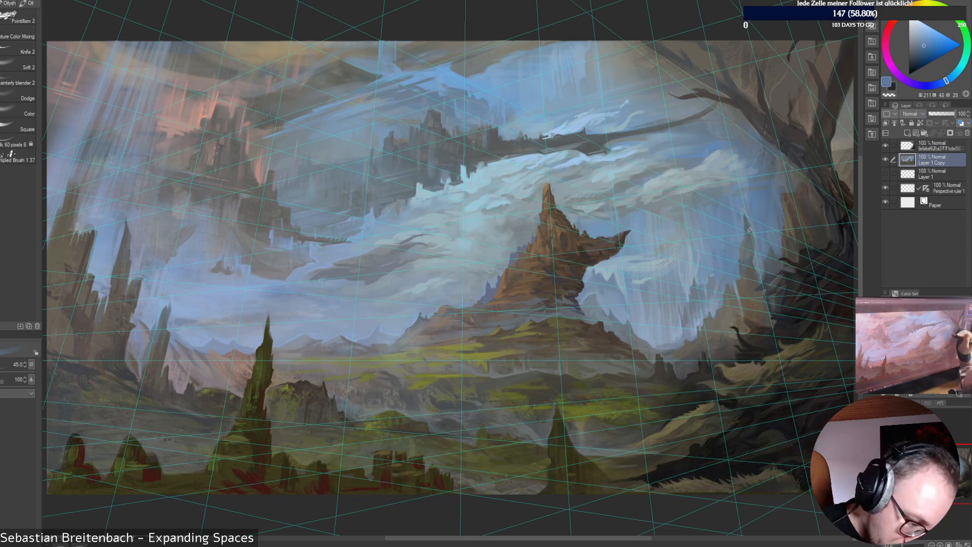
{"action": "left_click", "coordinate": [727, 243], "text": "alt"}
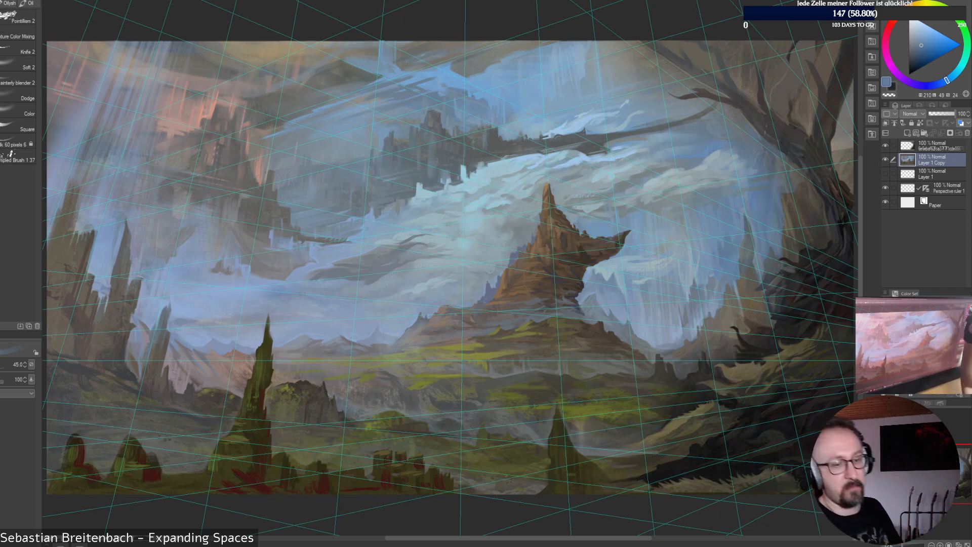
{"action": "left_click", "coordinate": [726, 263], "text": "alt"}
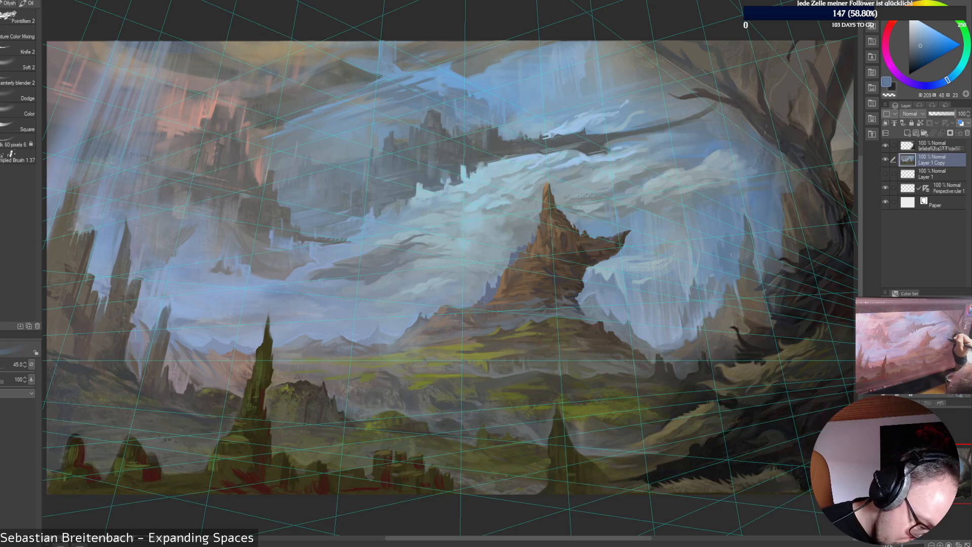
{"action": "left_click", "coordinate": [723, 257], "text": "alt"}
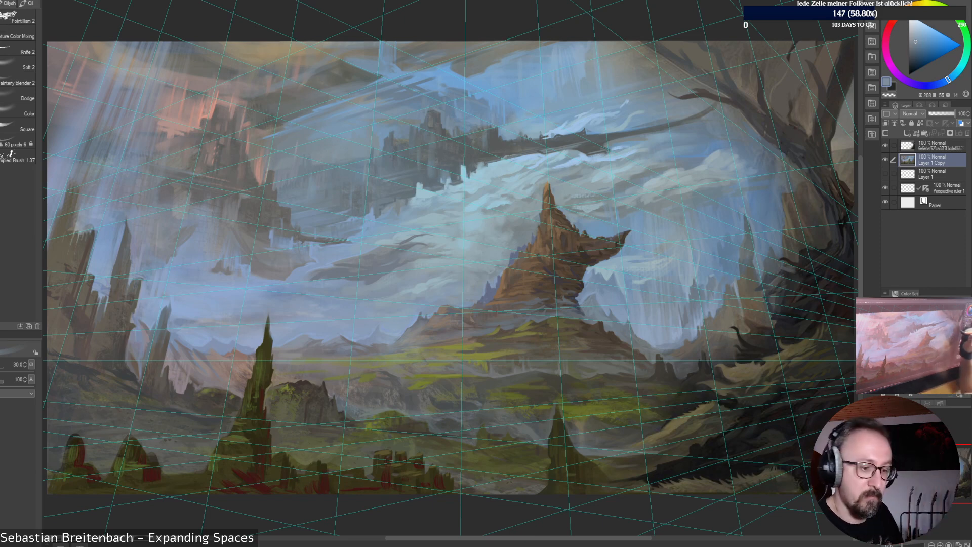
Touch up the haze above the low rocks right of the mound with sampled lighter grey-blue at brush sizes 10 and 17.5
{"action": "key", "text": "bracketleft"}
{"action": "key", "text": "bracketleft"}
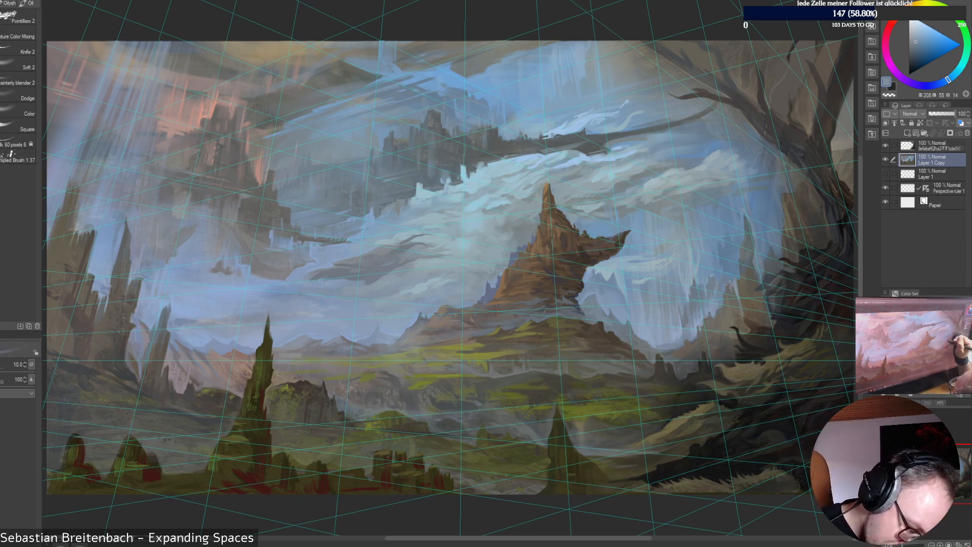
{"action": "key", "text": "bracketright"}
{"action": "key", "text": "bracketright"}
{"action": "key", "text": "bracketright"}
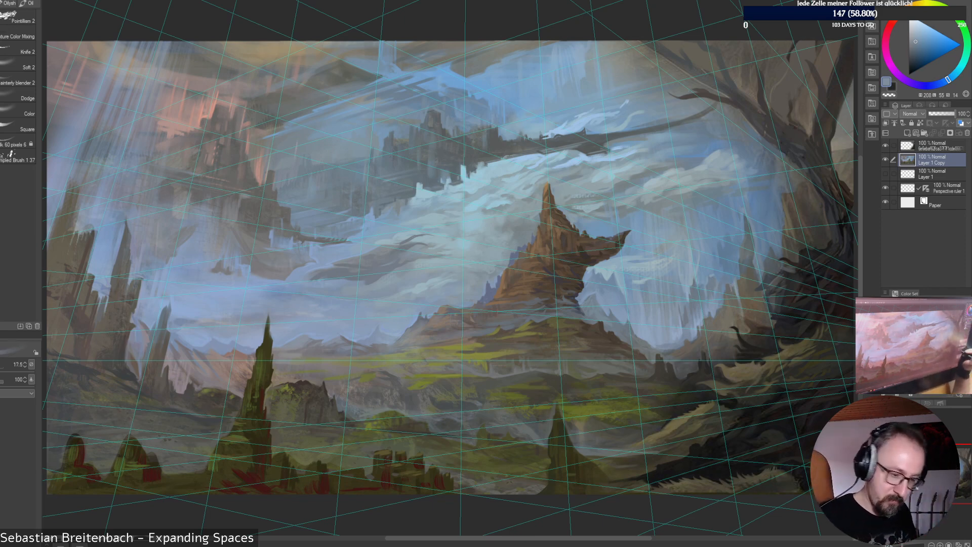
{"action": "left_click", "coordinate": [658, 310], "text": "alt"}
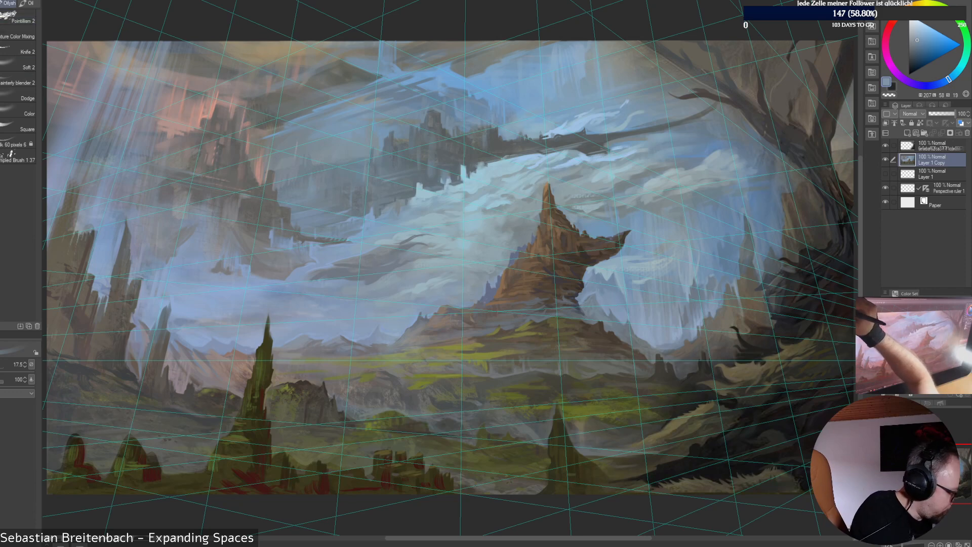
Switch to the Olyah_13 brush at size 15 and sample the light blue haze beneath the spire's overhang for close-up detailing
{"action": "left_click", "coordinate": [8, 4]}
{"action": "left_click", "coordinate": [20, 160]}
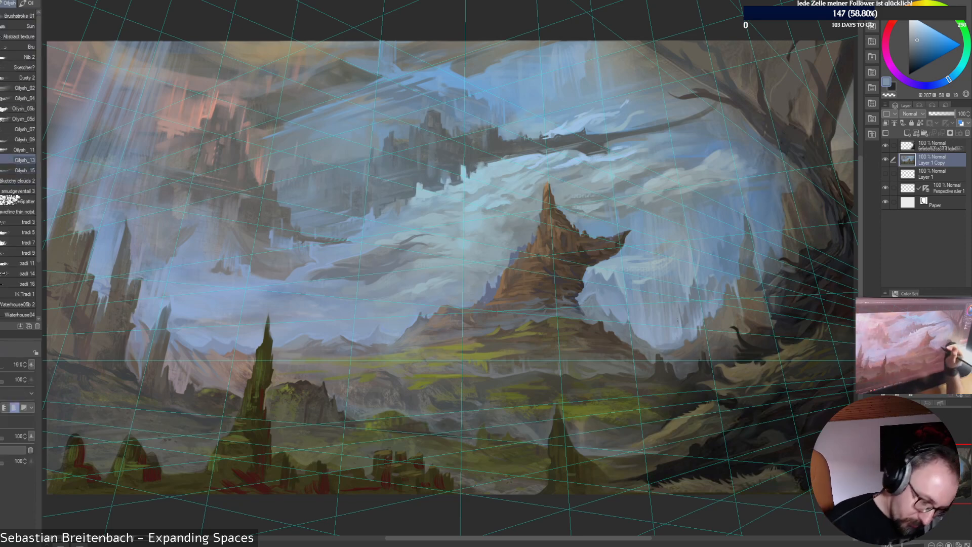
{"action": "left_click", "coordinate": [639, 287], "text": "alt"}
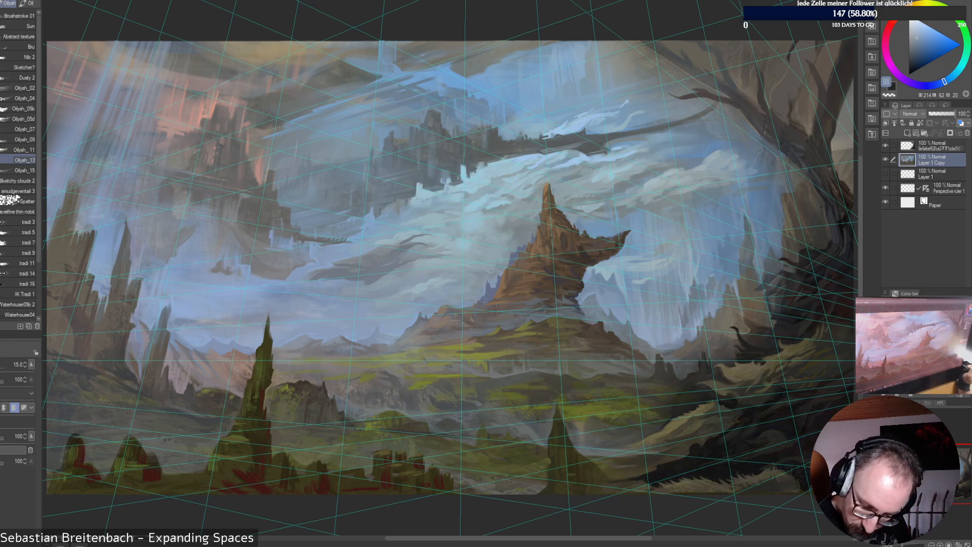
{"action": "key", "text": "ctrl+alt+0"}
{"action": "left_click_drag", "start_coordinate": [810, 324], "coordinate": [169, 255]}
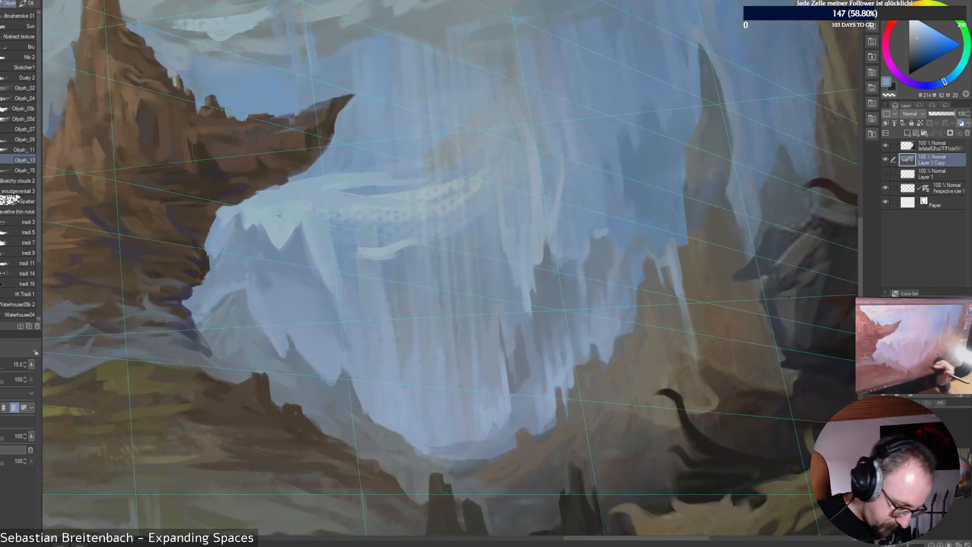
Sample the pale blue near the waterfall's base and paint broad vertical mist streaks up its middle with brush size 80
{"action": "left_click", "coordinate": [490, 424], "text": "alt"}
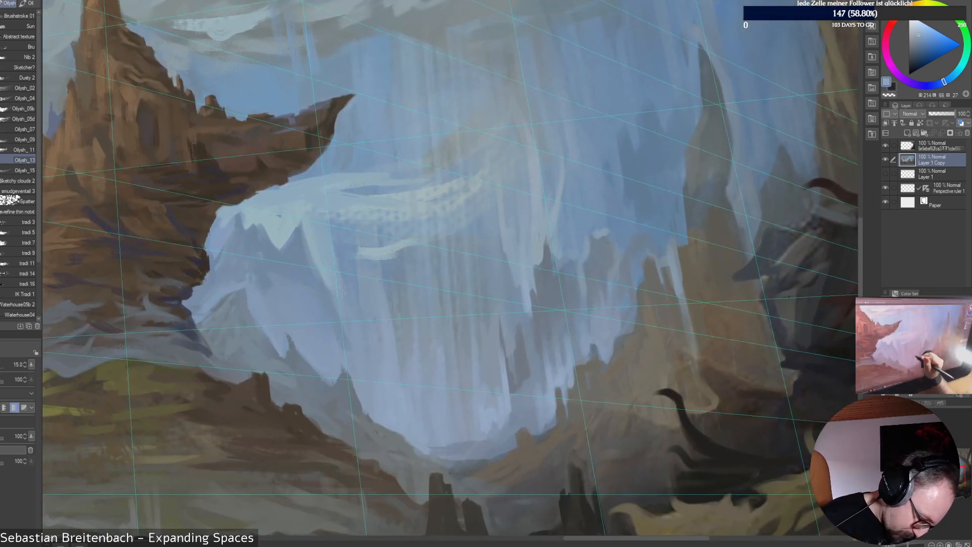
{"action": "key", "text": "bracketright"}
{"action": "key", "text": "bracketright"}
{"action": "key", "text": "bracketright"}
{"action": "key", "text": "bracketright"}
{"action": "key", "text": "bracketright"}
{"action": "key", "text": "bracketright"}
{"action": "key", "text": "bracketright"}
{"action": "key", "text": "bracketright"}
{"action": "key", "text": "bracketright"}
{"action": "mouse_move", "coordinate": [465, 415]}
{"action": "left_mouse_down"}
{"action": "mouse_move", "coordinate": [459, 360]}
{"action": "mouse_move", "coordinate": [485, 346]}
{"action": "left_mouse_up"}
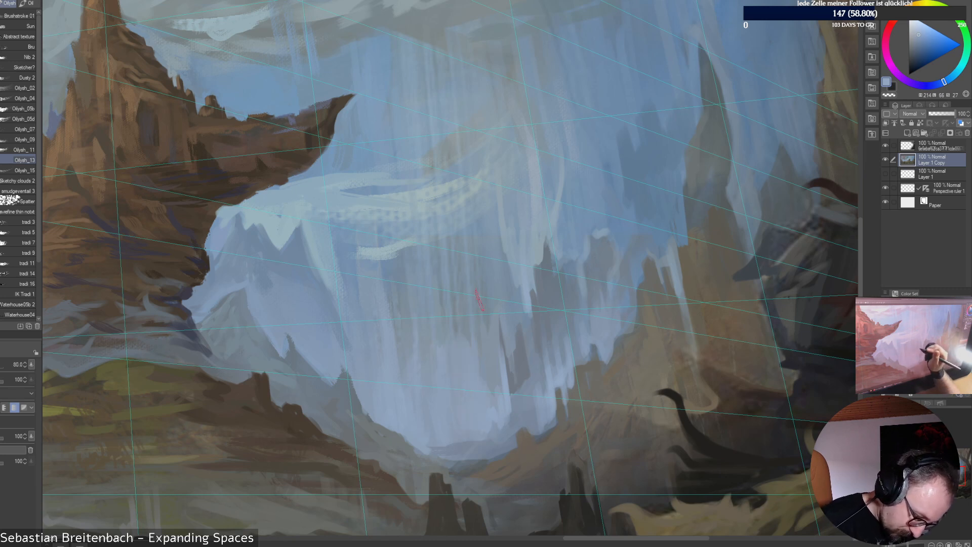
Reduce the brush size to 17.5 and refine the vertical streaks in the lower waterfall with pale blue
{"action": "key", "text": "bracketleft"}
{"action": "key", "text": "bracketleft"}
{"action": "key", "text": "bracketleft"}
{"action": "key", "text": "bracketleft"}
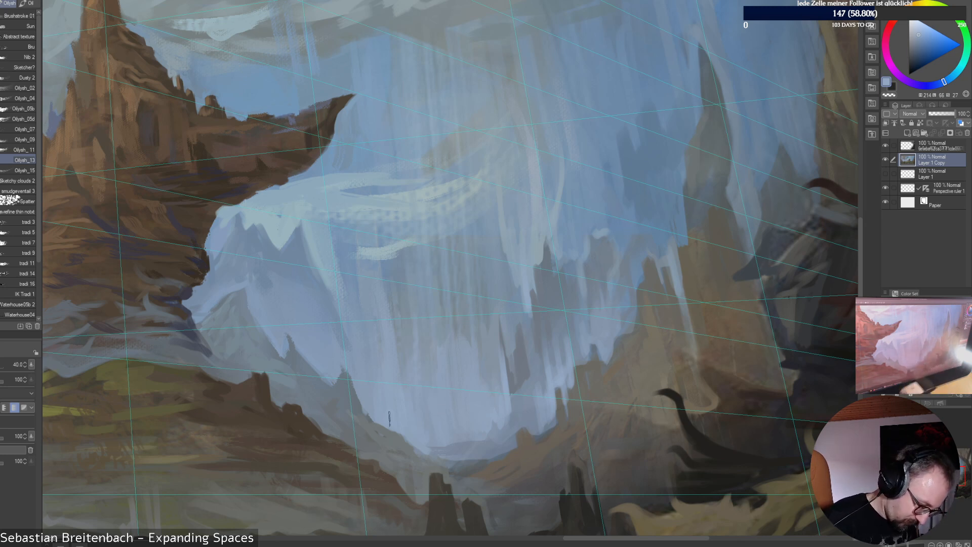
{"action": "key", "text": "["}
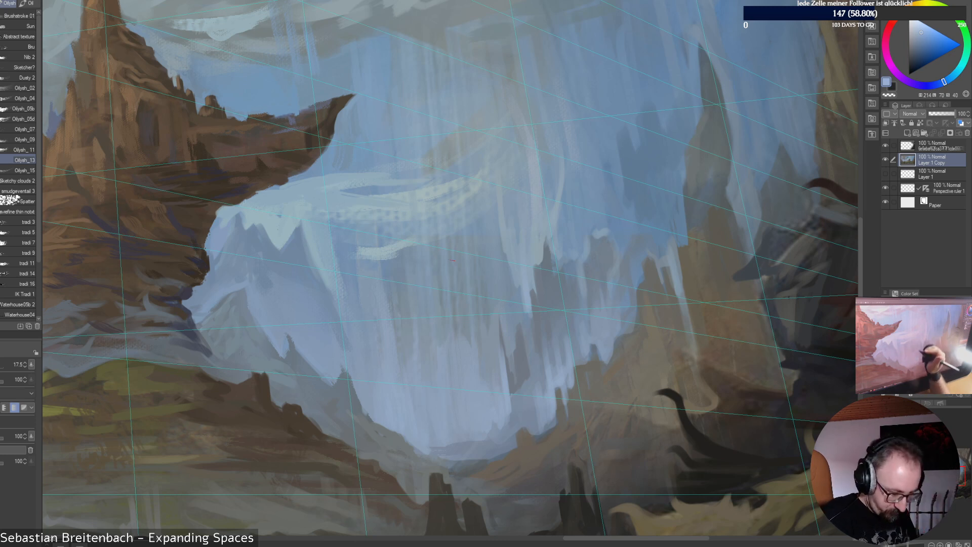
{"action": "key", "text": "bracketright"}
{"action": "key", "text": "bracketright"}
{"action": "key", "text": "bracketleft"}
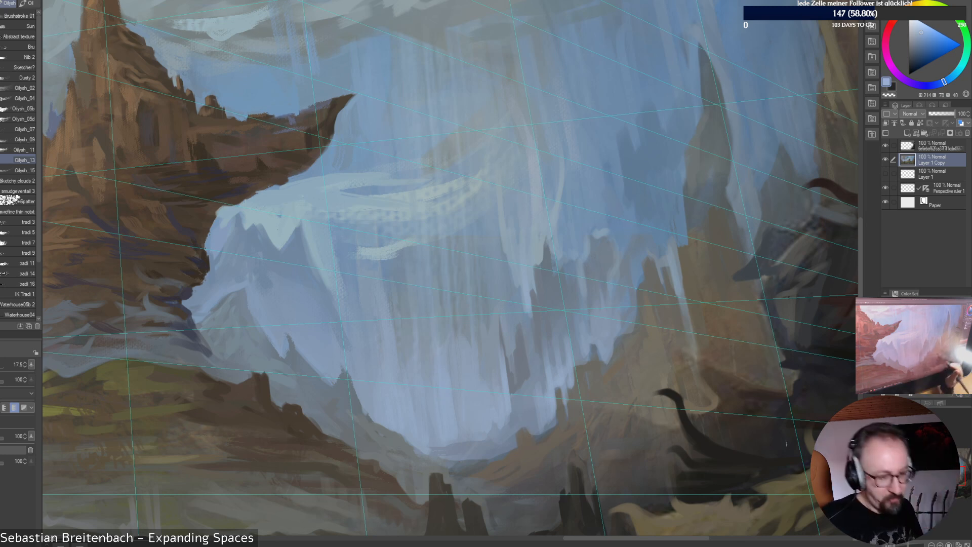
Sample the blue-grey tones around the distant peaks and paint falling streaks over them with brush size 35
{"action": "left_click", "coordinate": [593, 269], "text": "alt"}
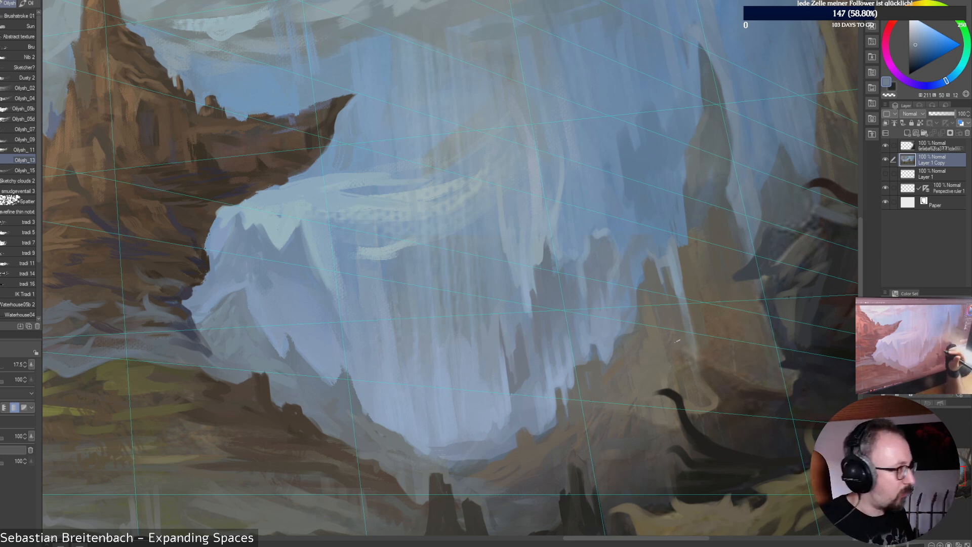
{"action": "left_click", "coordinate": [575, 254], "text": "alt"}
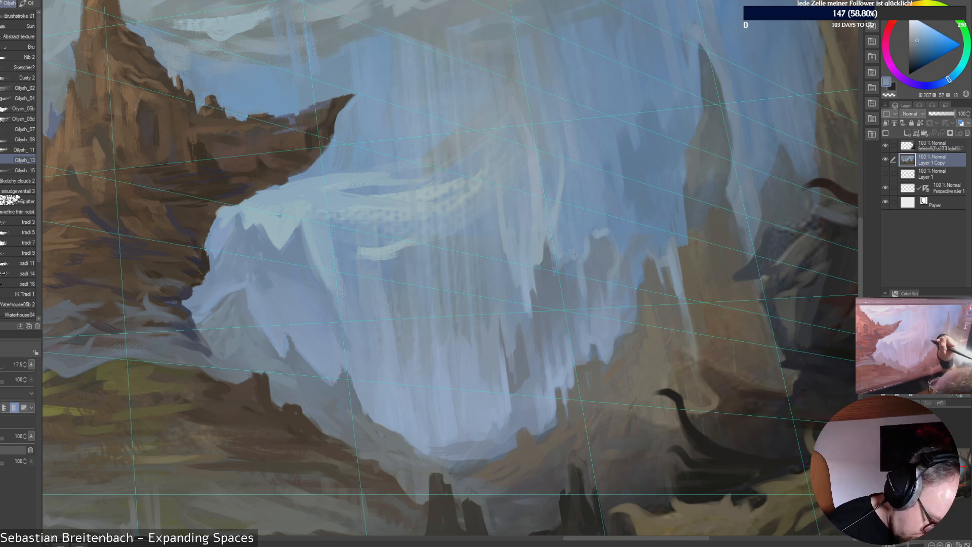
{"action": "left_click", "coordinate": [576, 258], "text": "alt"}
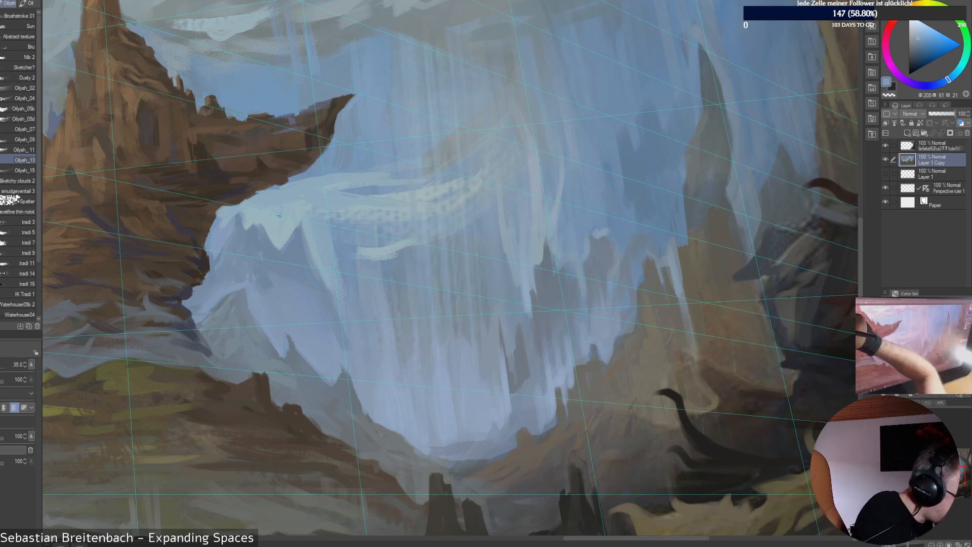
{"action": "left_click", "coordinate": [24, 87]}
{"action": "key", "text": "e"}
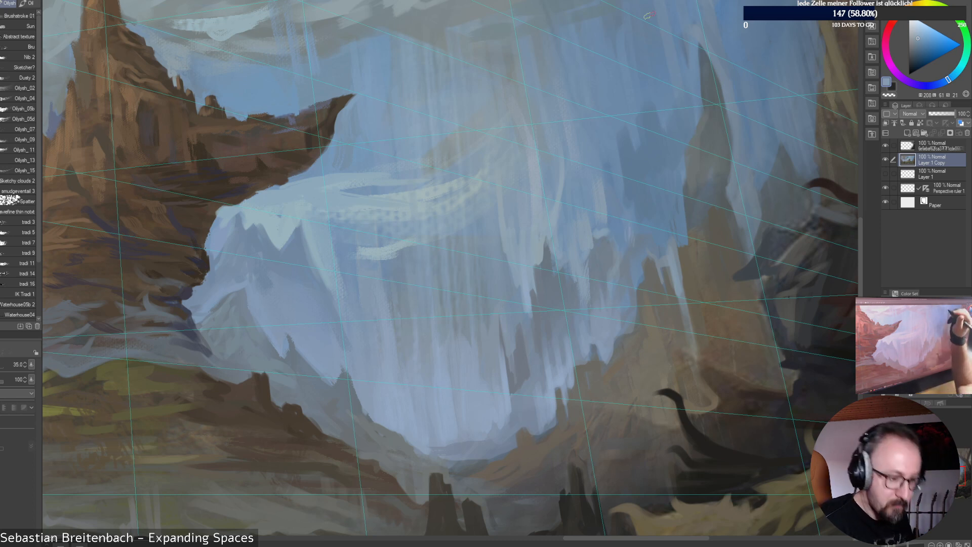
{"action": "left_click", "coordinate": [597, 219], "text": "alt"}
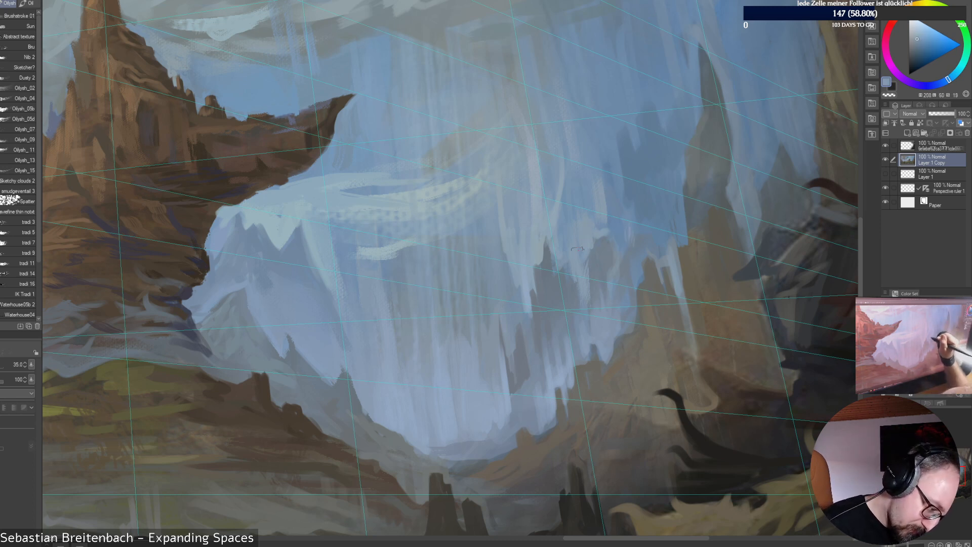
Sample the shadowed blue-grey below the distant peaks and paint a short downward stroke there with brush size 30
{"action": "left_click", "coordinate": [572, 311], "text": "alt"}
{"action": "key", "text": "["}
{"action": "left_click_drag", "start_coordinate": [576, 315], "coordinate": [580, 339]}
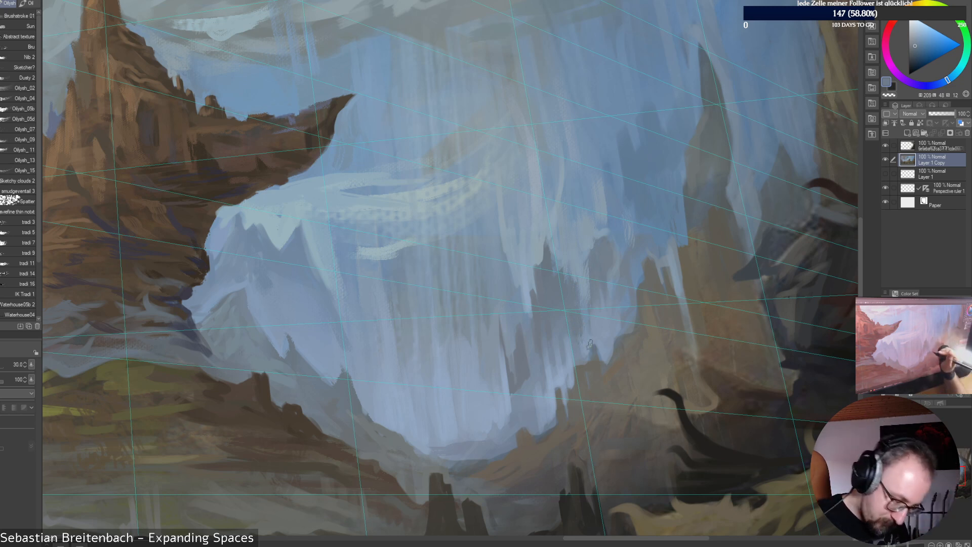
Touch up the brown slope's edge against the mist with sampled grey-brown tones, reducing the brush size to 12.5
{"action": "left_click", "coordinate": [633, 348], "text": "alt"}
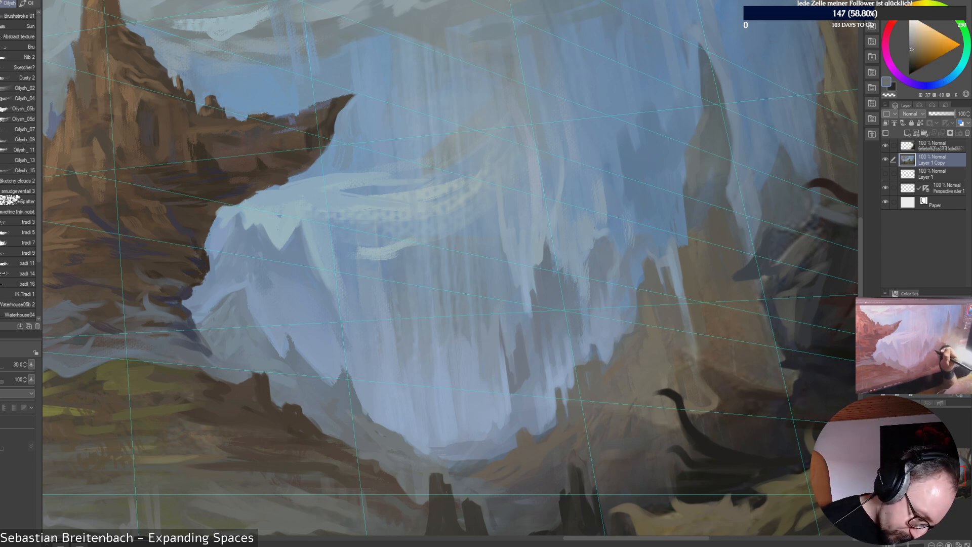
{"action": "left_click", "coordinate": [620, 341], "text": "alt"}
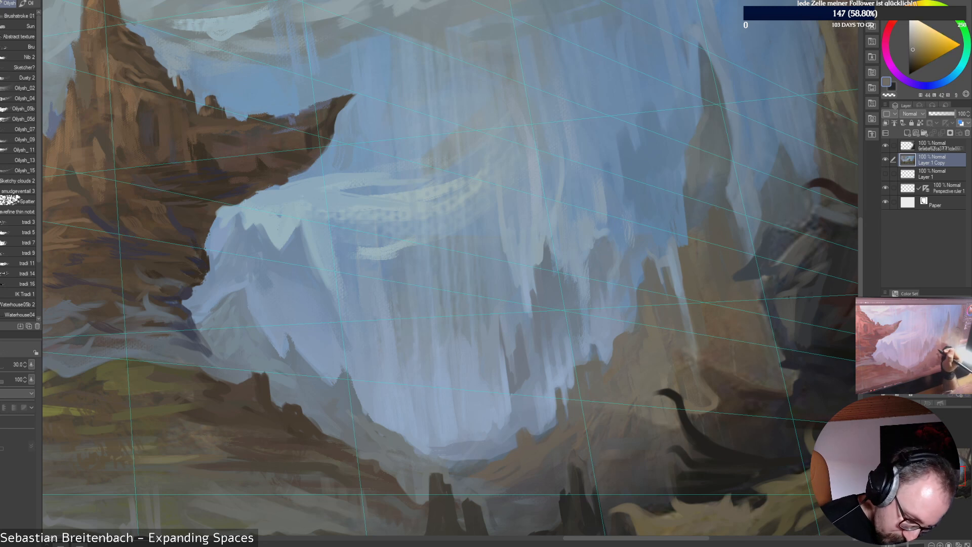
{"action": "key", "text": "["}
{"action": "key", "text": "["}
{"action": "key", "text": "["}
{"action": "key", "text": "["}
{"action": "key", "text": "["}
{"action": "left_click", "coordinate": [639, 320], "text": "alt"}
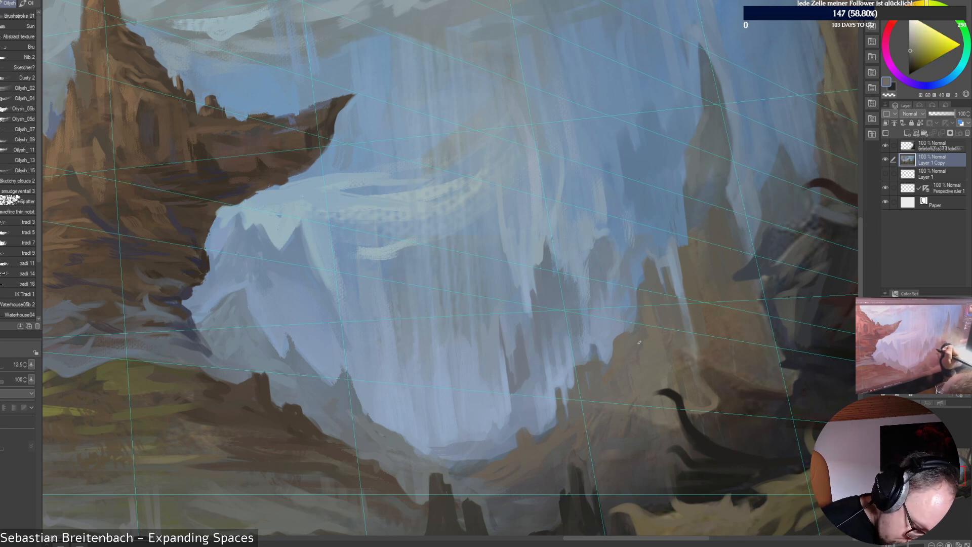
Sample warmer browns from the slope beside the waterfall and repaint its upper edge, ending at brush size 20
{"action": "key", "text": "bracketright"}
{"action": "key", "text": "bracketright"}
{"action": "key", "text": "bracketright"}
{"action": "key", "text": "bracketright"}
{"action": "key", "text": "bracketright"}
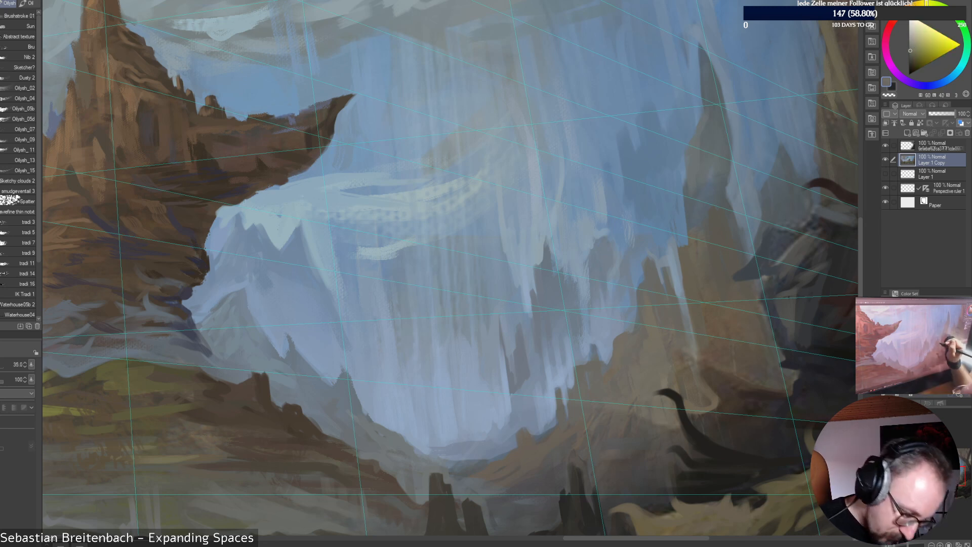
{"action": "left_click", "coordinate": [648, 324], "text": "alt"}
{"action": "left_click", "coordinate": [653, 346], "text": "alt"}
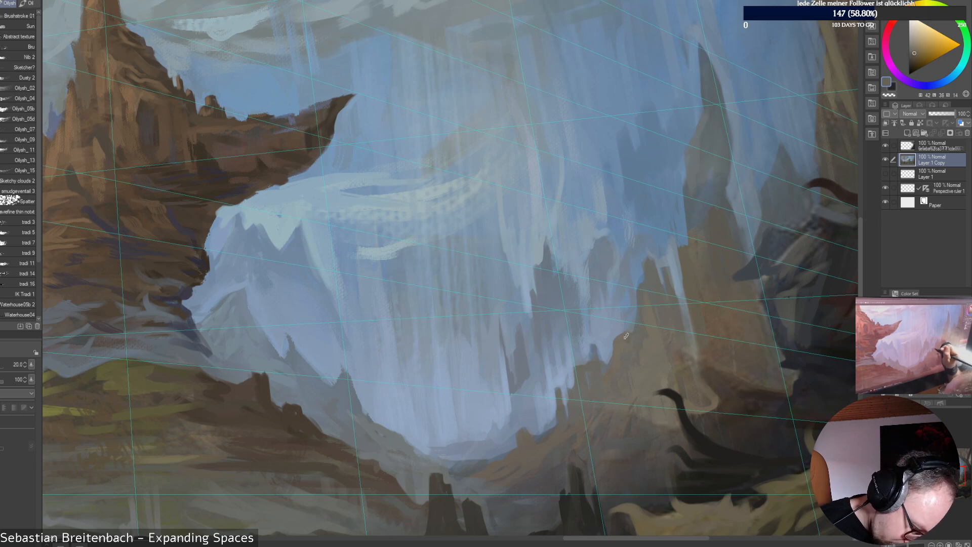
{"action": "key", "text": "bracketleft"}
{"action": "key", "text": "bracketleft"}
{"action": "key", "text": "bracketleft"}
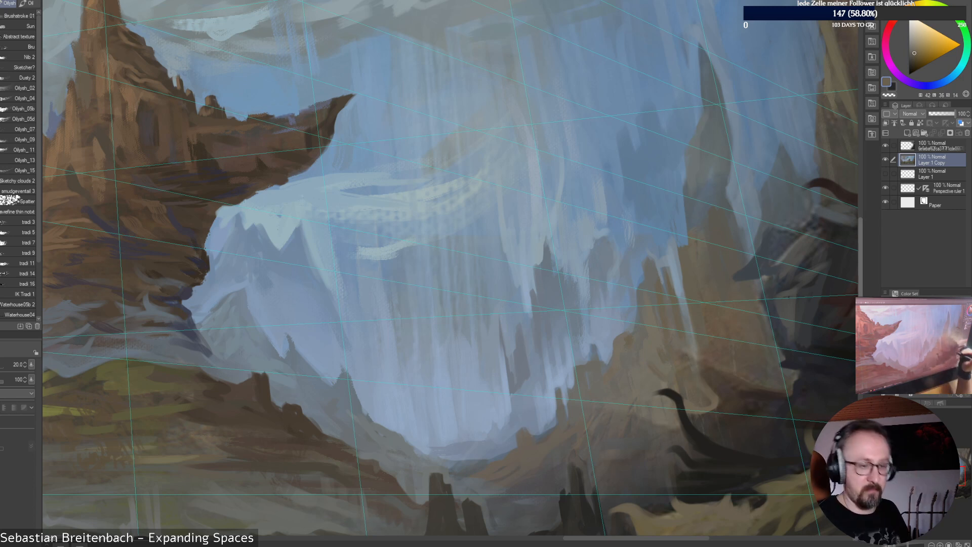
Touch up the tall rock spire beside the waterfall with sampled greys, then choose a dark blue and change the brush
{"action": "left_click", "coordinate": [720, 218], "text": "alt"}
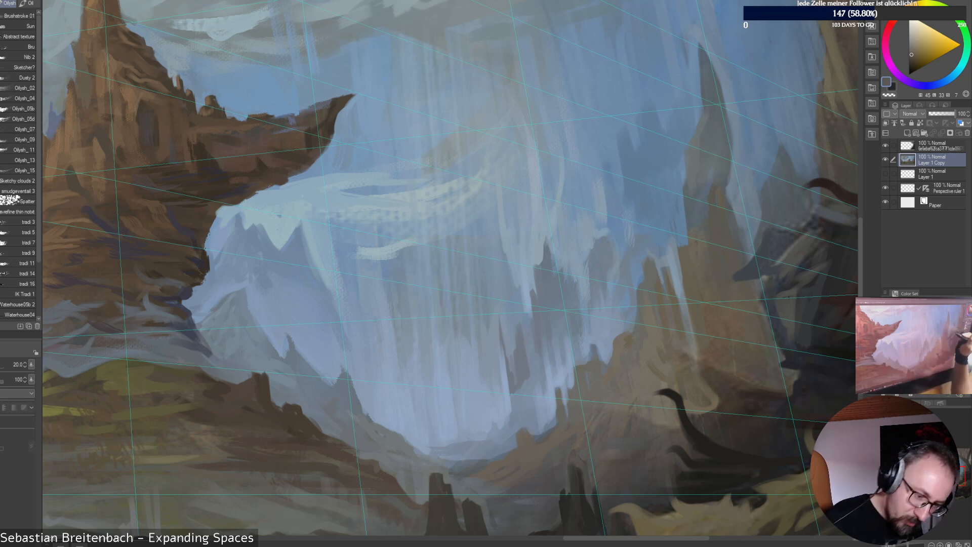
{"action": "left_click", "coordinate": [736, 162], "text": "alt"}
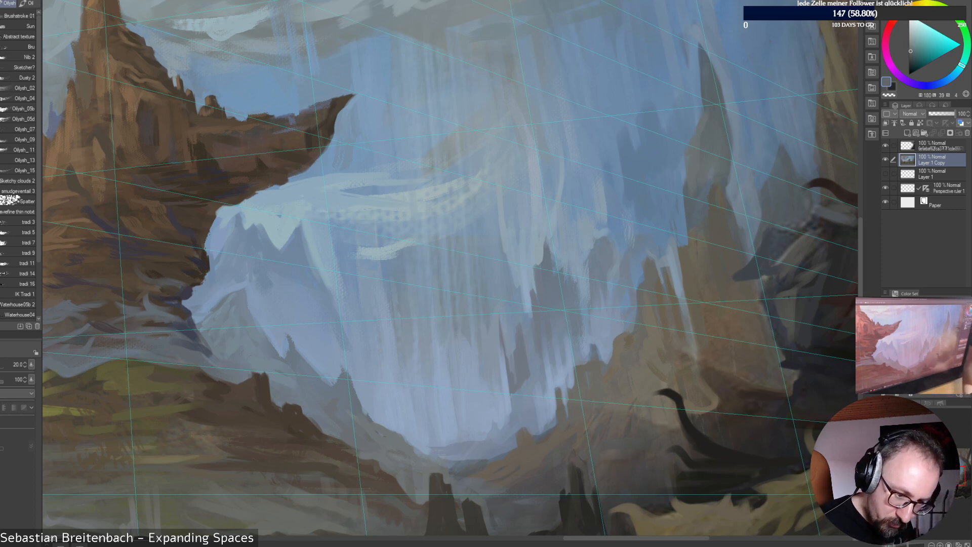
{"action": "left_click", "coordinate": [940, 83]}
{"action": "left_click", "coordinate": [920, 58]}
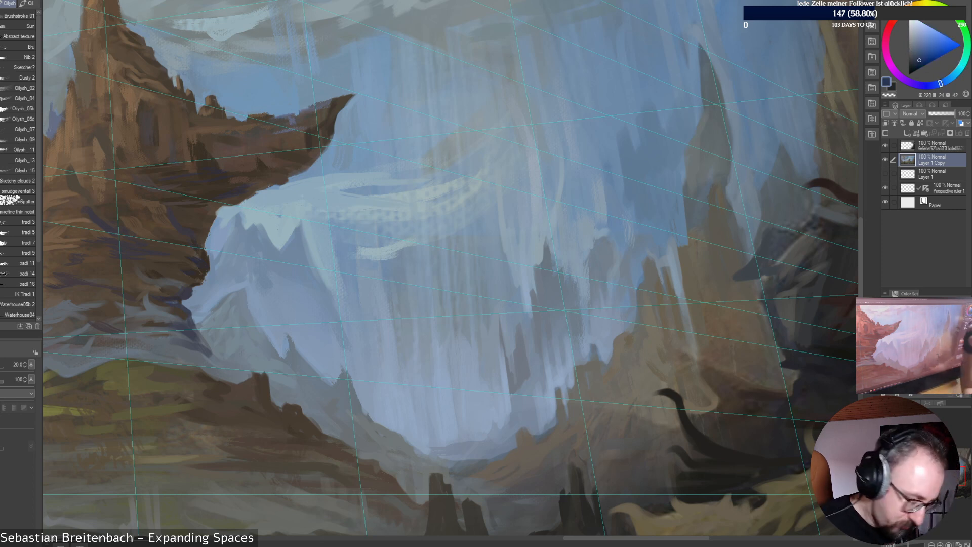
{"action": "right_click", "coordinate": [888, 58]}
{"action": "left_click", "coordinate": [924, 25]}
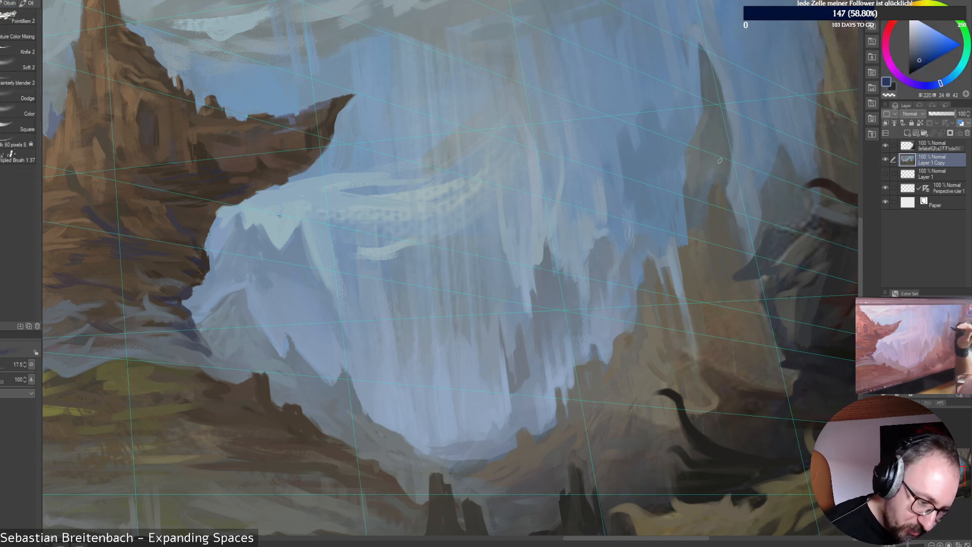
Sample blue-greys around the tall spire and paint its shaded face using the Knife brush at size 35
{"action": "left_click", "coordinate": [726, 150], "text": "alt"}
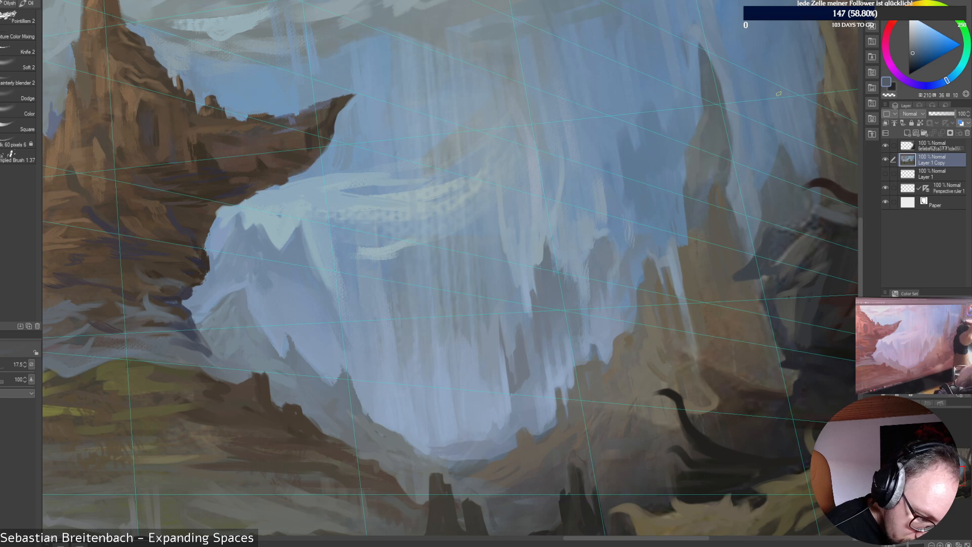
{"action": "left_click", "coordinate": [782, 162], "text": "alt"}
{"action": "right_click", "coordinate": [779, 102]}
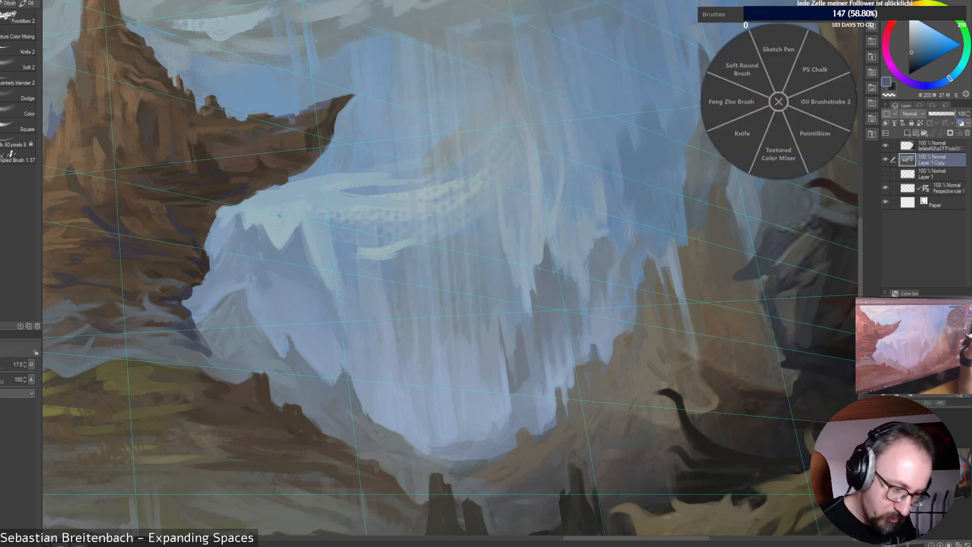
{"action": "left_click", "coordinate": [732, 145]}
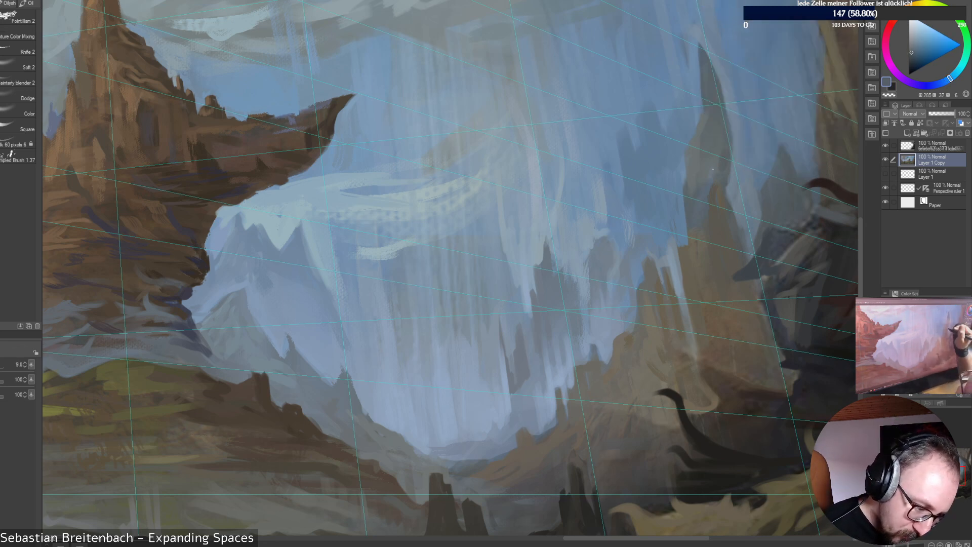
{"action": "key", "text": "]"}
{"action": "left_click_drag", "start_coordinate": [706, 170], "coordinate": [715, 186]}
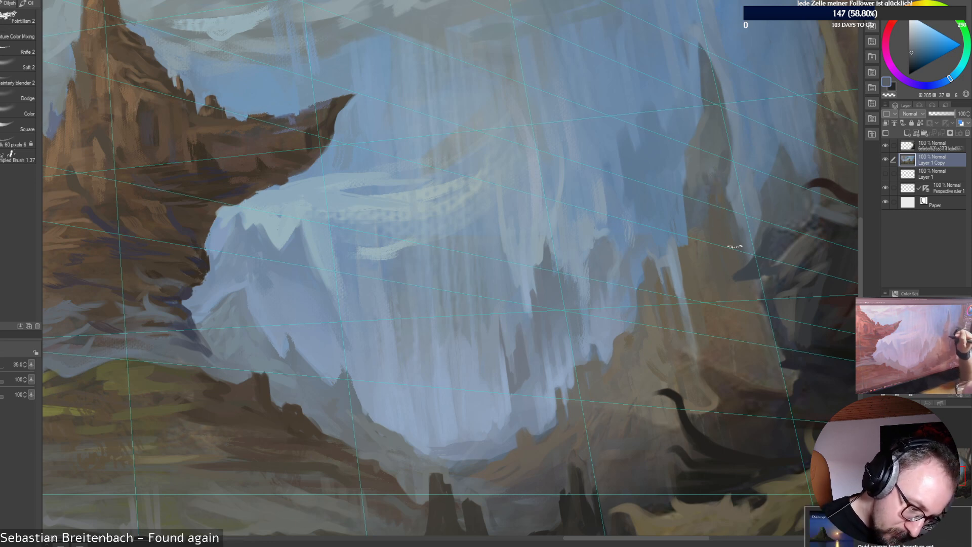
Fit the whole painting in view and rework the spire's face with sampled brown and blue-grey tones at brush size 45
{"action": "left_click", "coordinate": [735, 268], "text": "alt"}
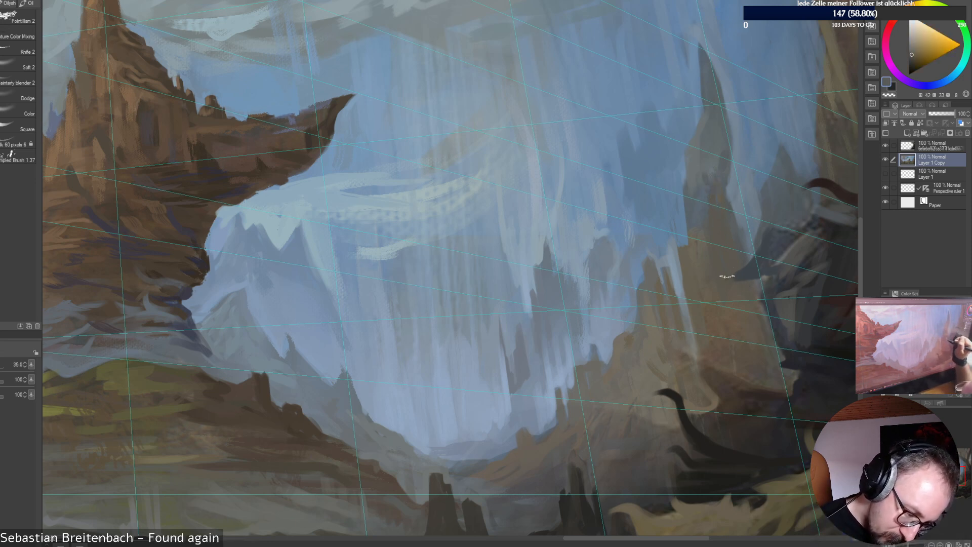
{"action": "key", "text": "ctrl+0"}
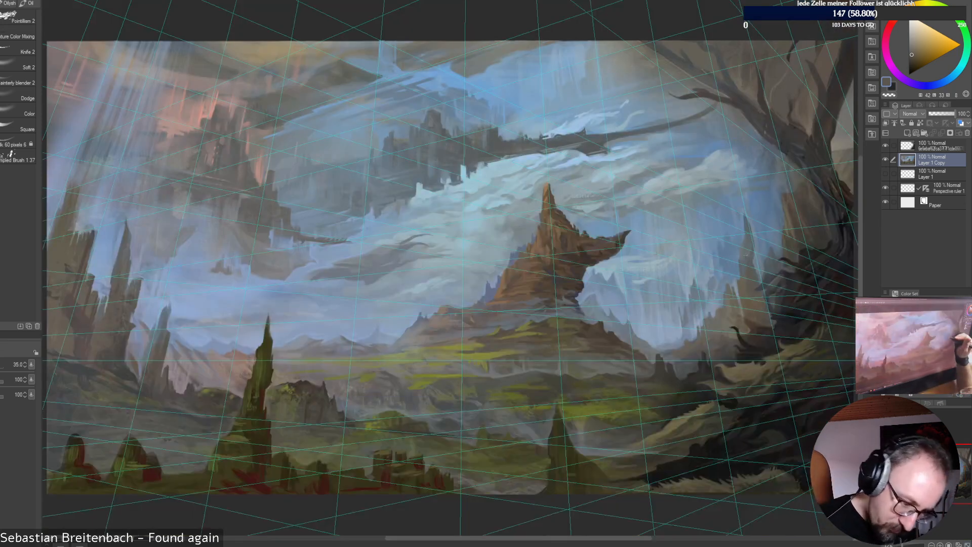
{"action": "left_click", "coordinate": [750, 251], "text": "alt"}
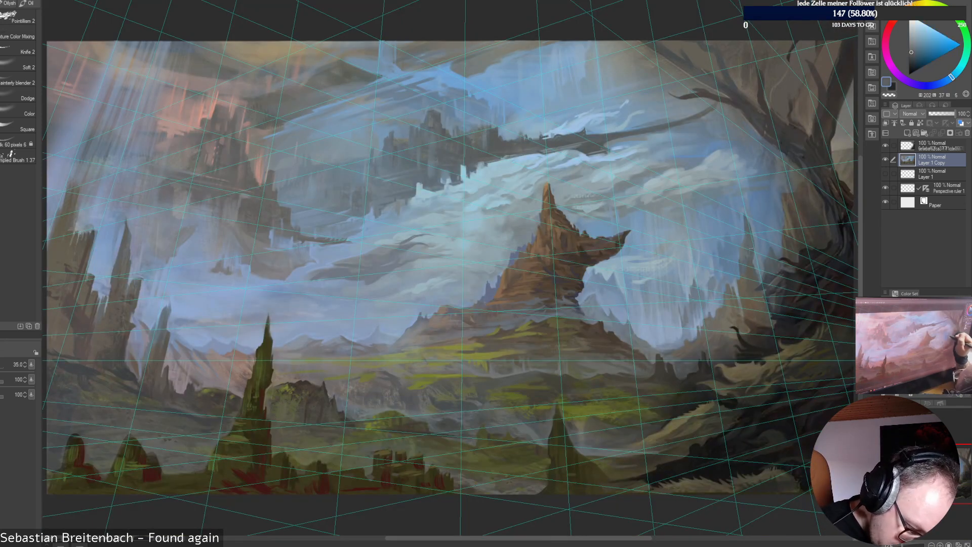
{"action": "key", "text": "bracketleft"}
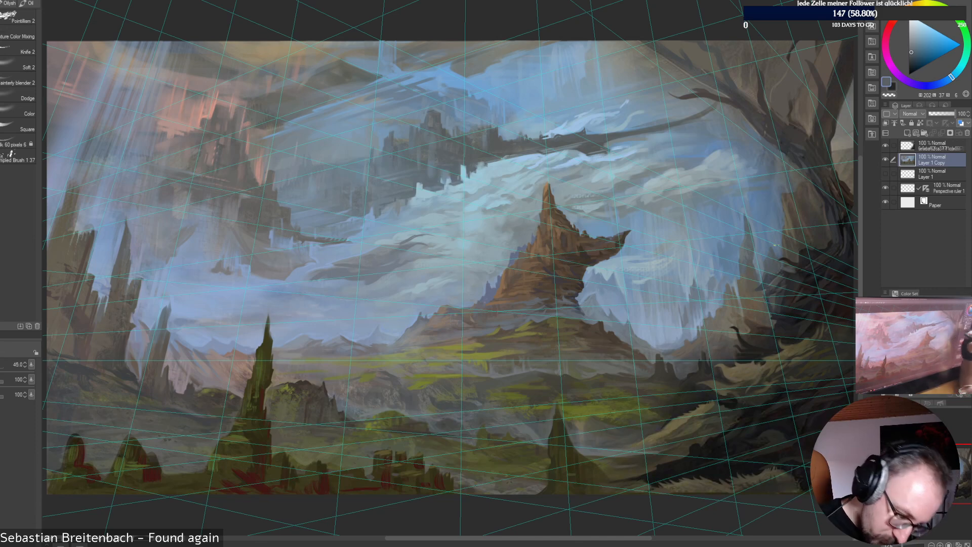
{"action": "left_click", "coordinate": [755, 270], "text": "alt"}
{"action": "key", "text": "bracketright"}
{"action": "key", "text": "bracketright"}
{"action": "key", "text": "bracketright"}
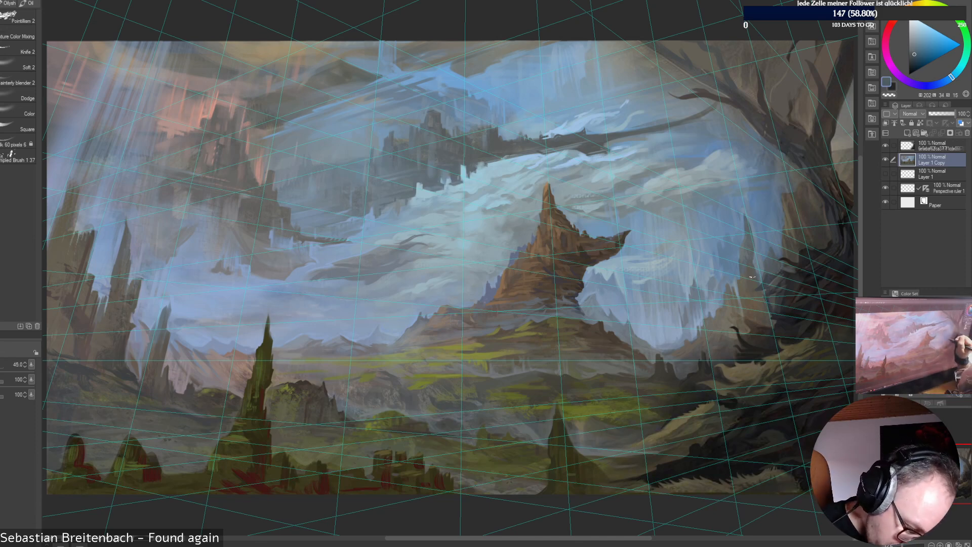
Set the brush size to 40 and mix a darker blue with colour values 210, 31 and 26 for the spire's shadows
{"action": "left_click", "coordinate": [946, 80]}
{"action": "key", "text": "bracketleft"}
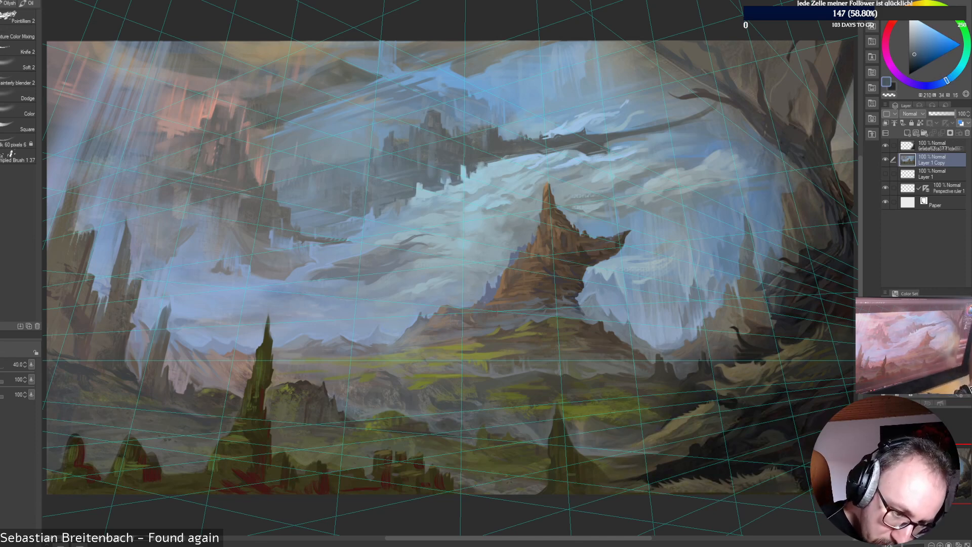
{"action": "left_click", "coordinate": [917, 56]}
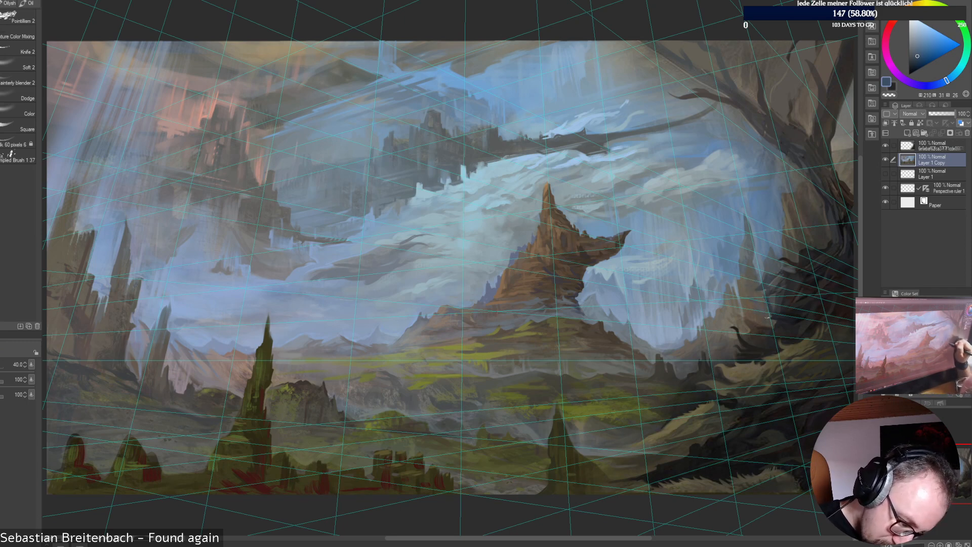
Sample muted browns around the tall spire's base and blend them into the slope below it
{"action": "left_click", "coordinate": [744, 309], "text": "alt"}
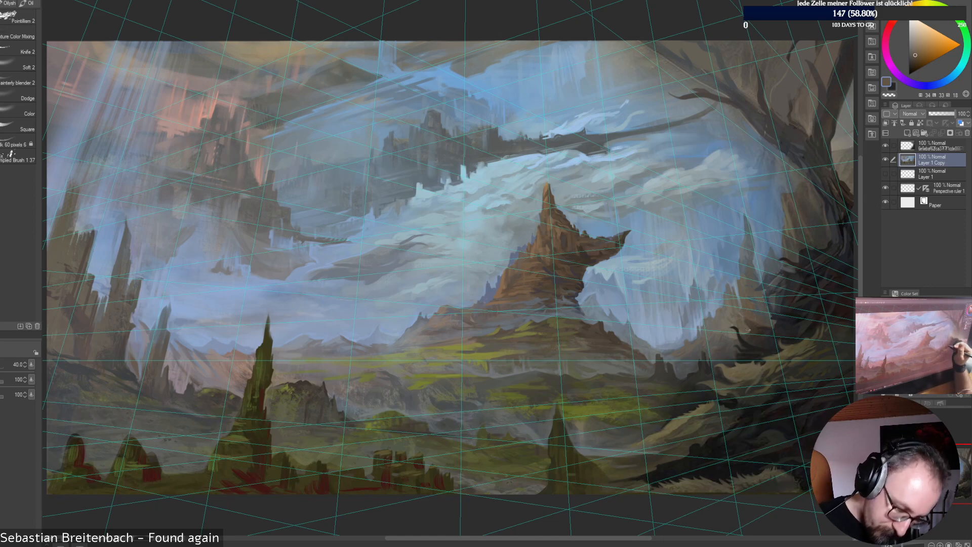
{"action": "left_click", "coordinate": [745, 319], "text": "alt"}
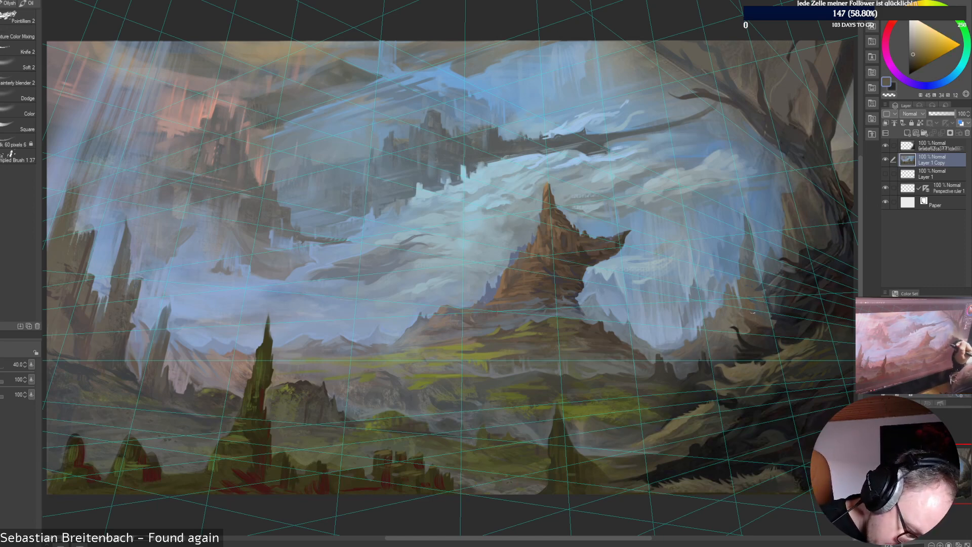
{"action": "left_click", "coordinate": [753, 312], "text": "alt"}
{"action": "left_click", "coordinate": [747, 318], "text": "alt"}
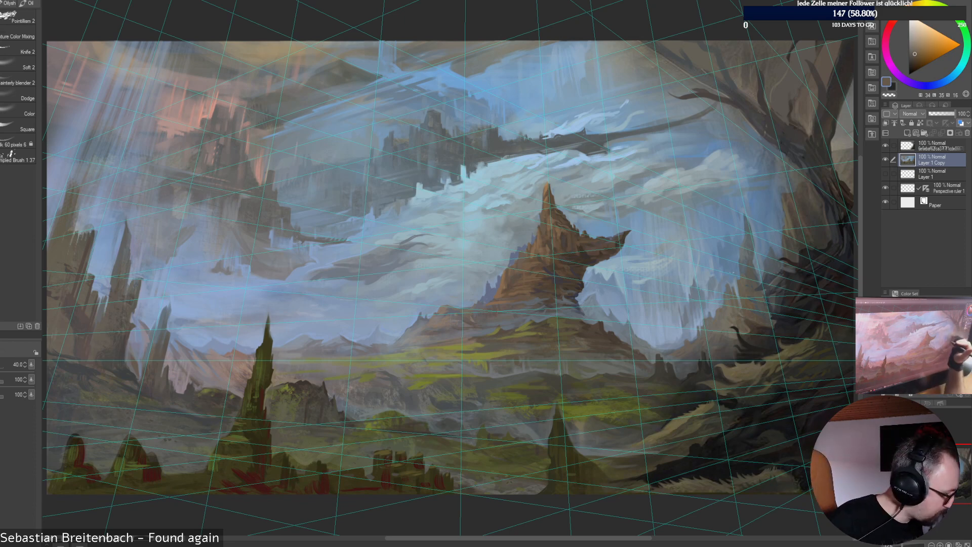
Sample a muted brown from the slope beside the large tree and blend it around the tall spire's base
{"action": "right_click", "coordinate": [788, 309]}
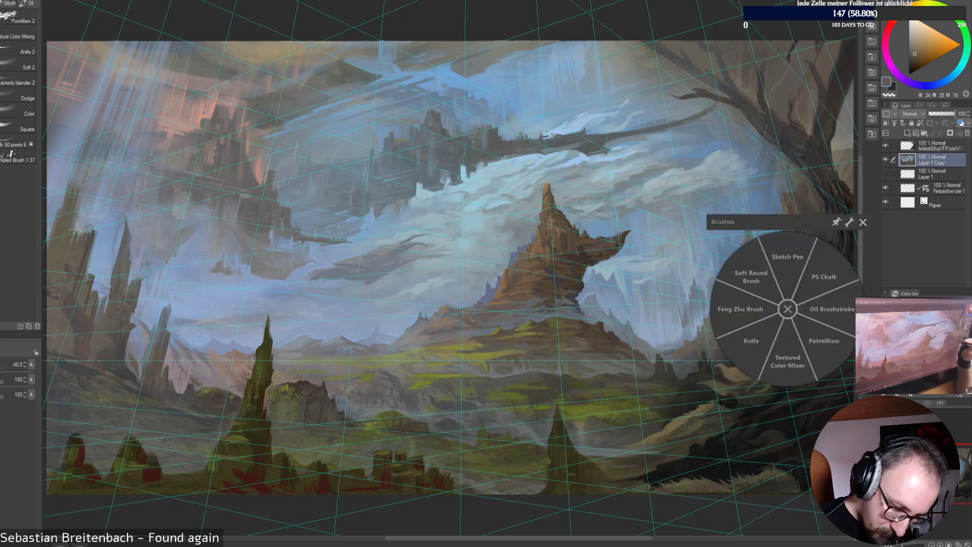
{"action": "key", "text": "Escape"}
{"action": "right_click", "coordinate": [838, 284]}
{"action": "left_click", "coordinate": [777, 308]}
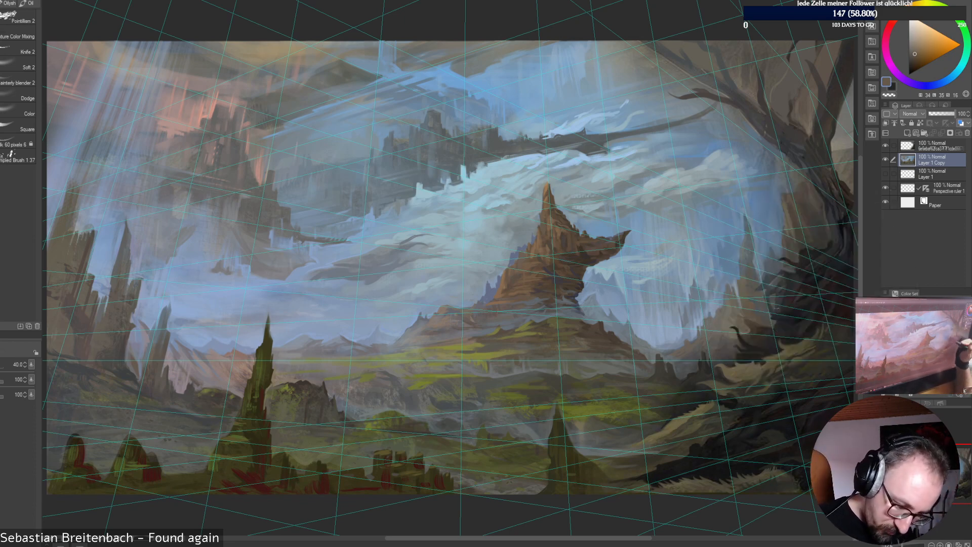
{"action": "left_click", "coordinate": [721, 334], "text": "alt"}
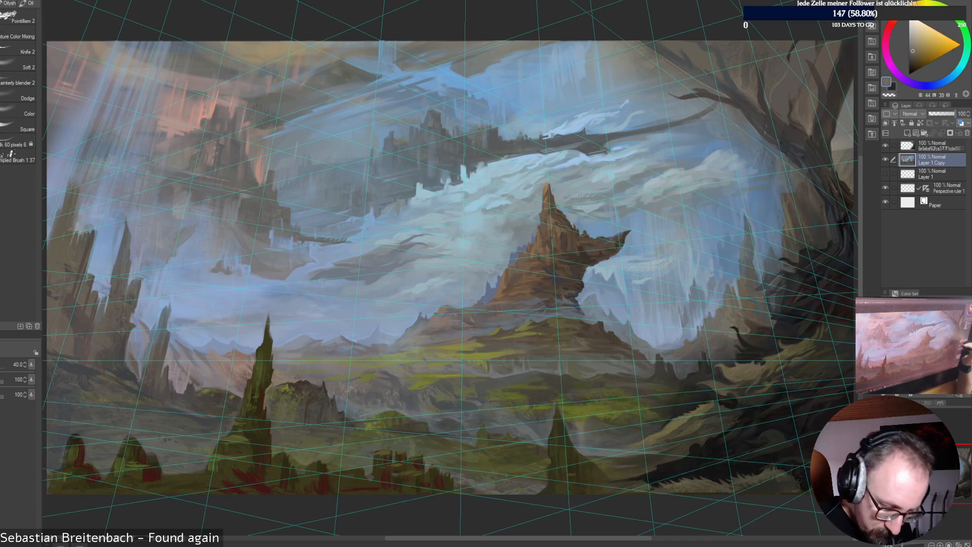
Sample greyed browns from the slope at the waterfall's foot and blend them across its rock at brush size 40
{"action": "key", "text": "ctrl+alt+0"}
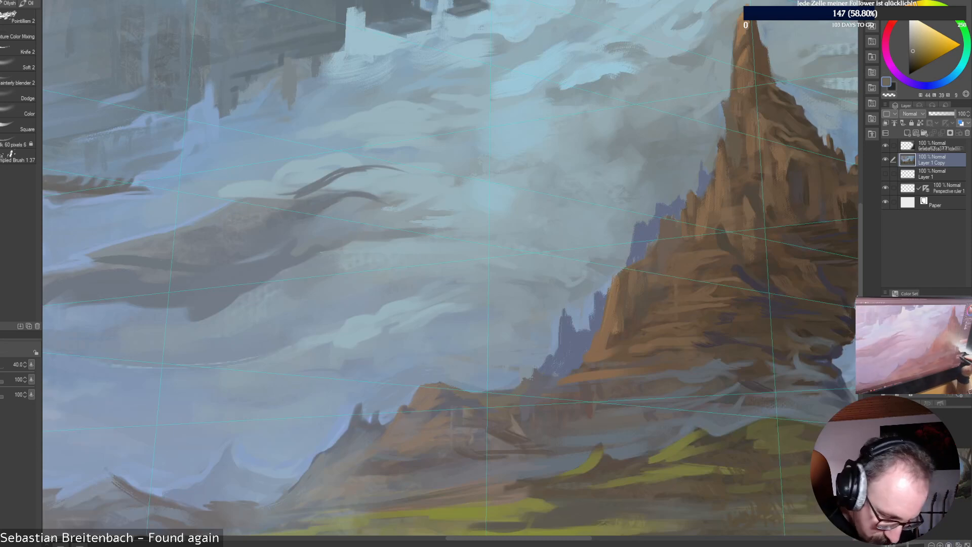
{"action": "left_click", "coordinate": [952, 477]}
{"action": "left_click_drag", "start_coordinate": [954, 477], "coordinate": [953, 476]}
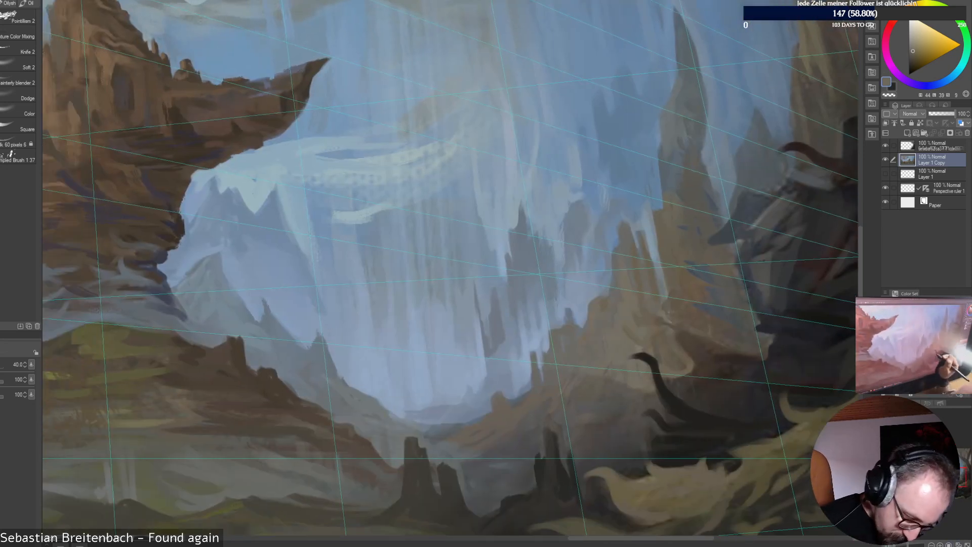
{"action": "left_click", "coordinate": [593, 386], "text": "alt"}
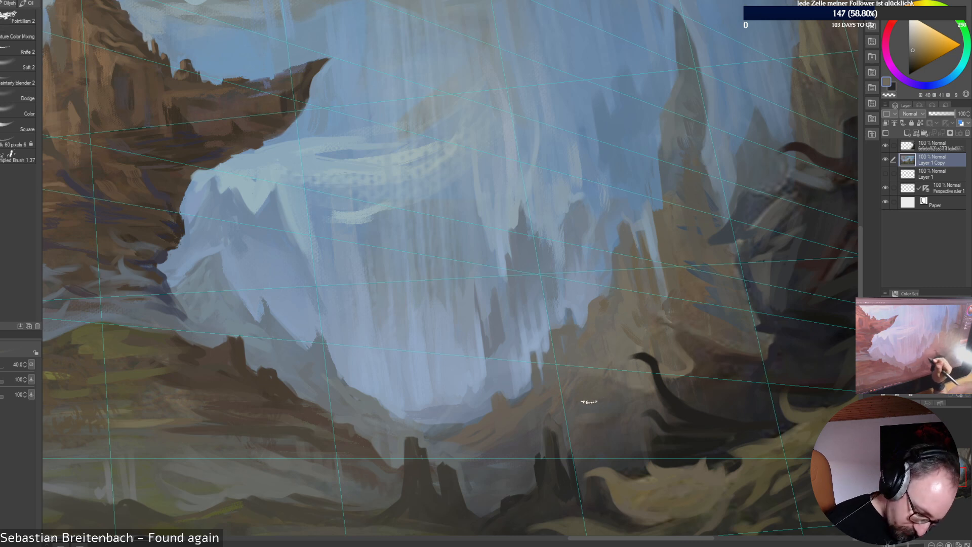
{"action": "left_click", "coordinate": [583, 384], "text": "alt"}
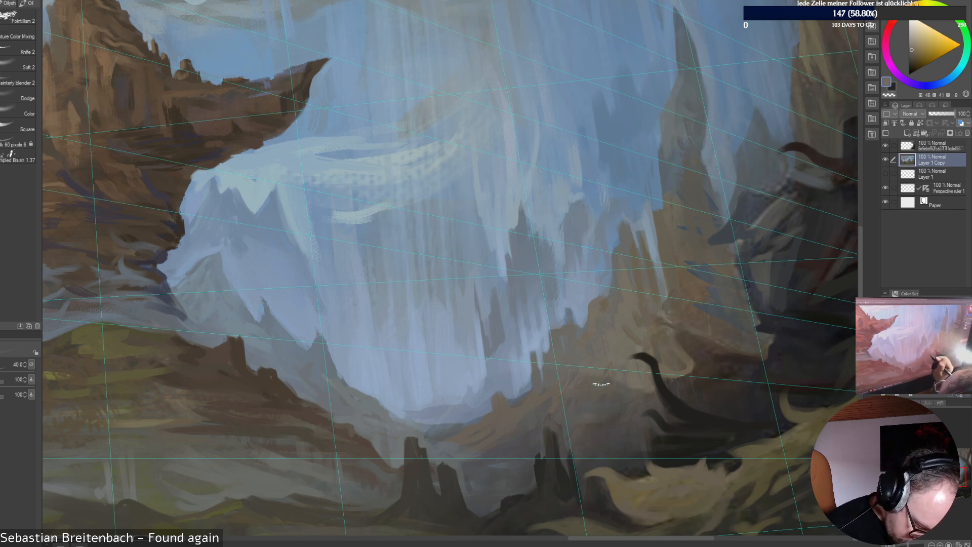
{"action": "right_click", "coordinate": [699, 351]}
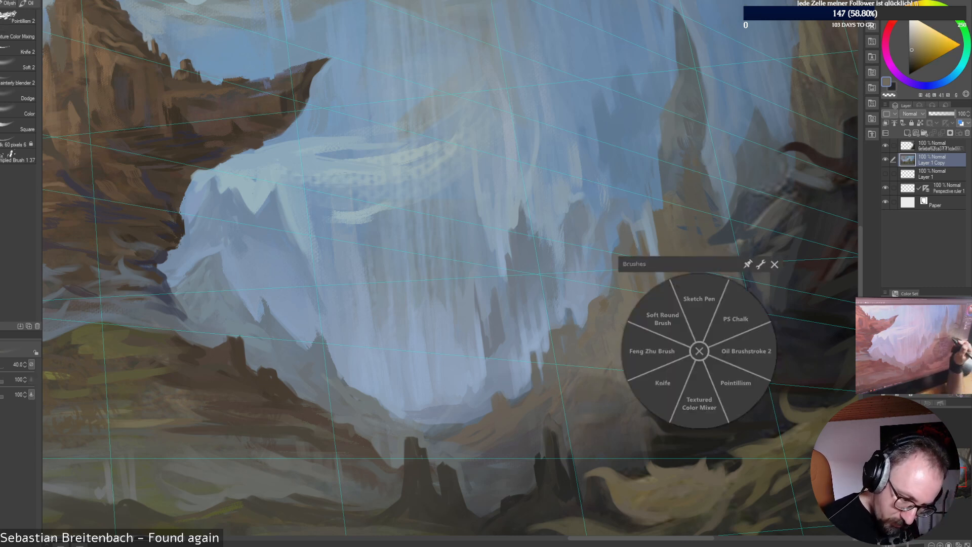
{"action": "left_click", "coordinate": [775, 264]}
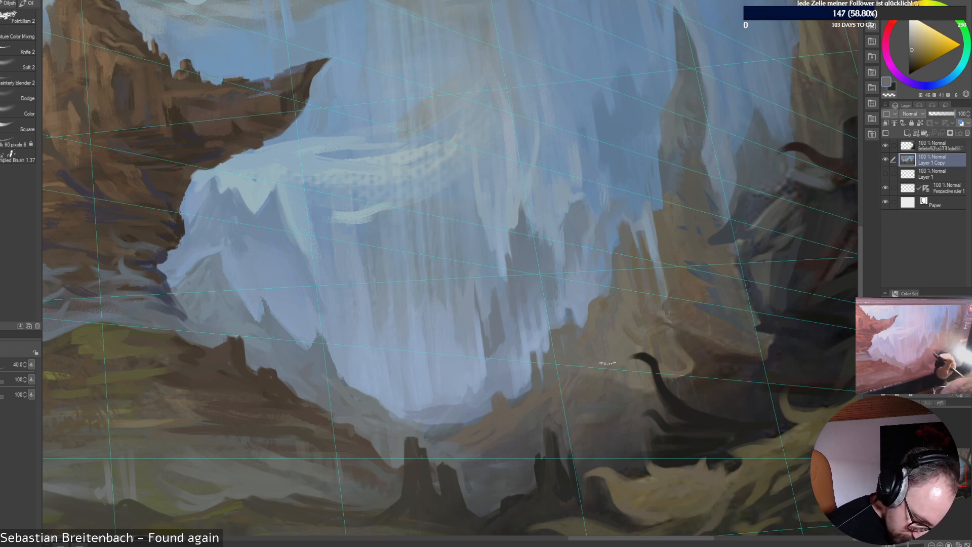
Try a stroke in the waterfall's sampled blue across the slope at its foot
{"action": "left_click", "coordinate": [530, 334], "text": "alt"}
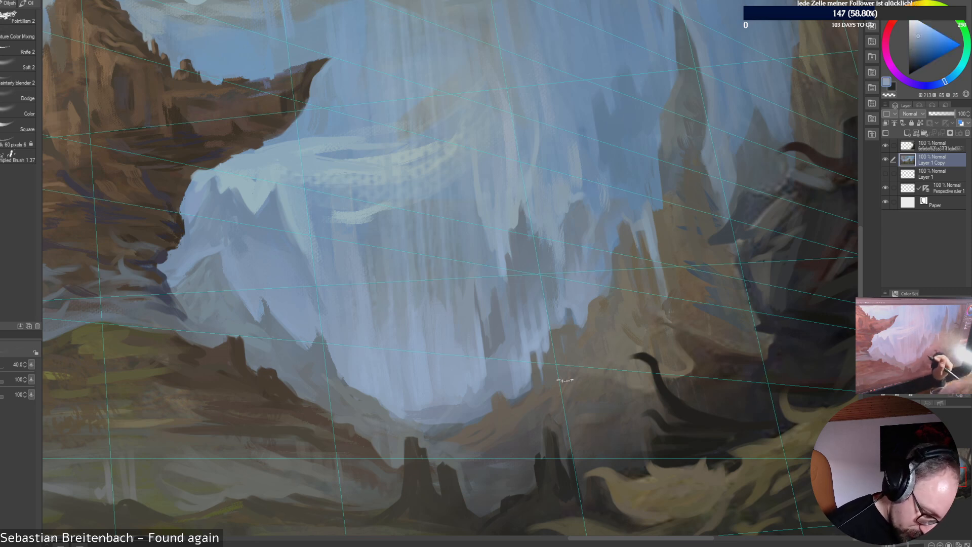
{"action": "left_click_drag", "start_coordinate": [564, 380], "coordinate": [633, 334]}
{"action": "key", "text": "ctrl+z"}
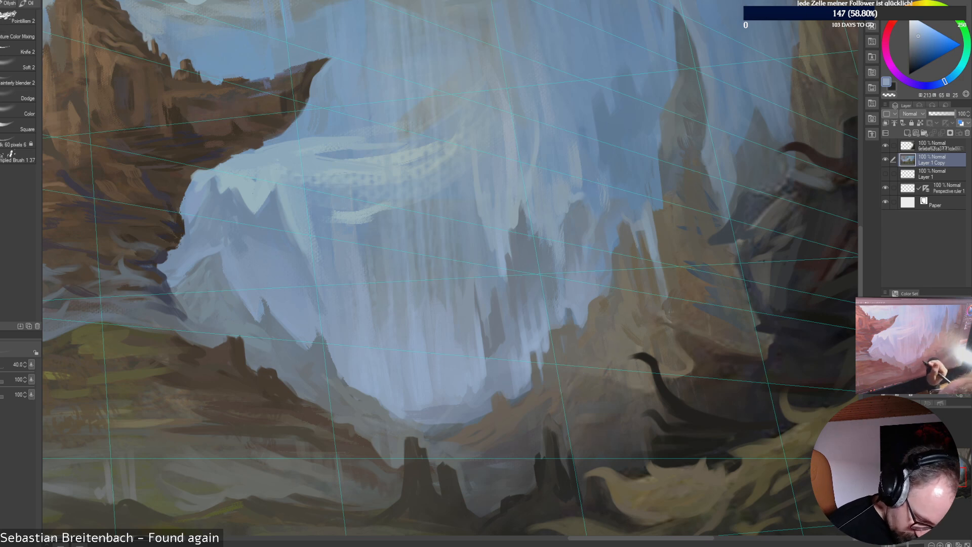
Sample dark greyed browns beside the waterfall's foot and rework the slope's upper edge with them
{"action": "left_click", "coordinate": [564, 385], "text": "alt"}
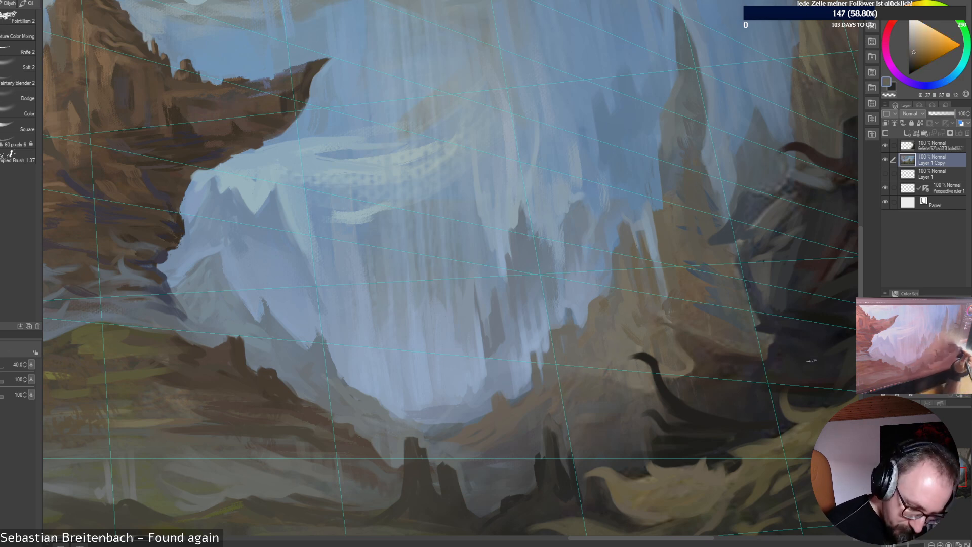
{"action": "left_click", "coordinate": [554, 392], "text": "alt"}
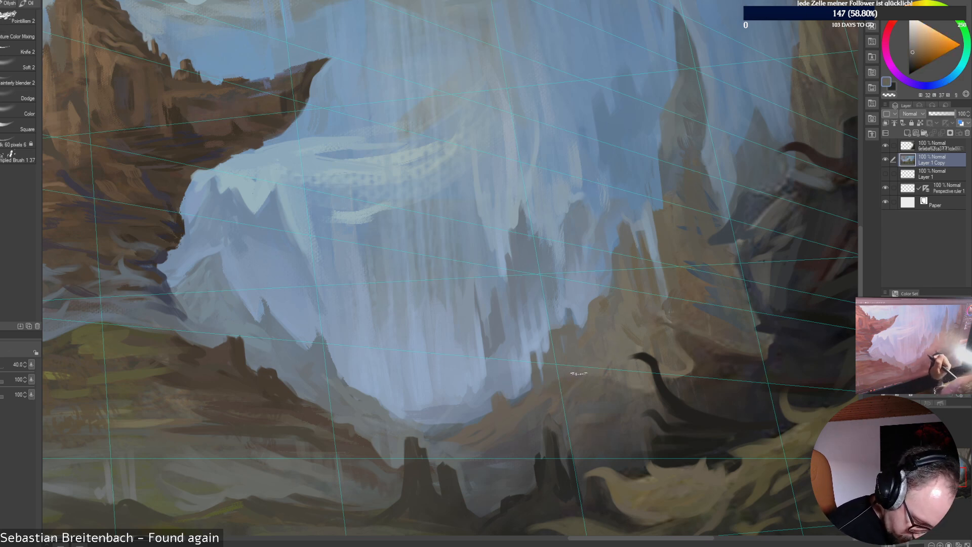
{"action": "left_click", "coordinate": [557, 392], "text": "alt"}
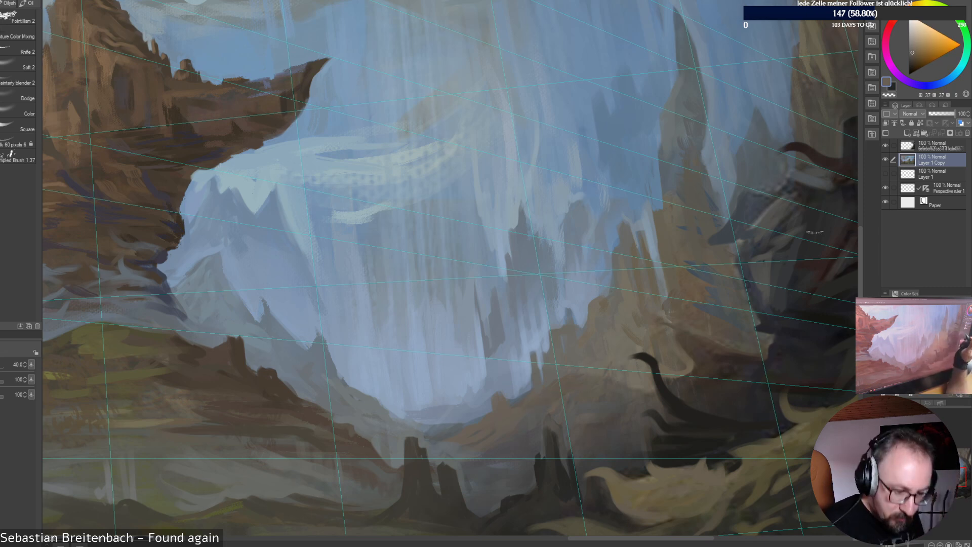
Compare the whole painting with the topmost layer hidden and shown
{"action": "left_click", "coordinate": [885, 145]}
{"action": "left_click", "coordinate": [885, 145]}
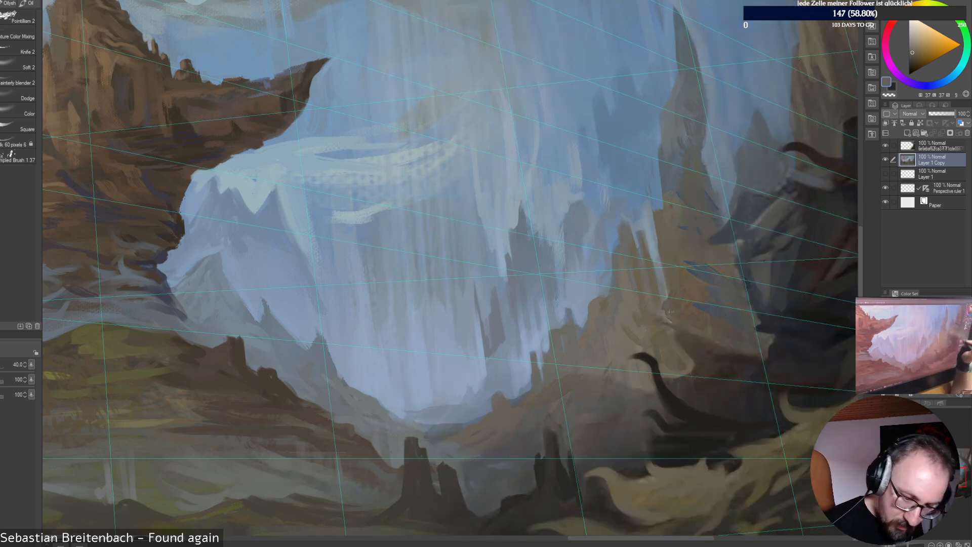
{"action": "key", "text": "ctrl+0"}
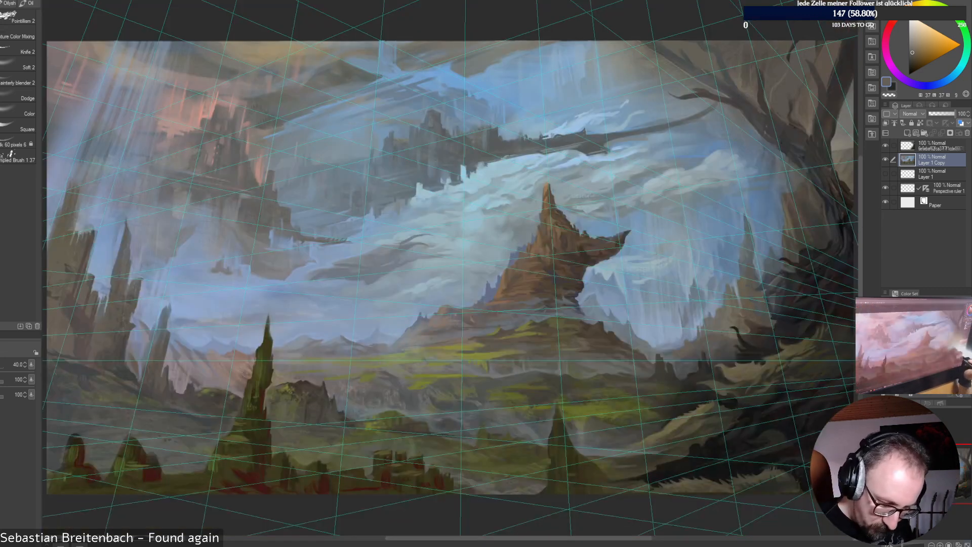
{"action": "left_click", "coordinate": [885, 146]}
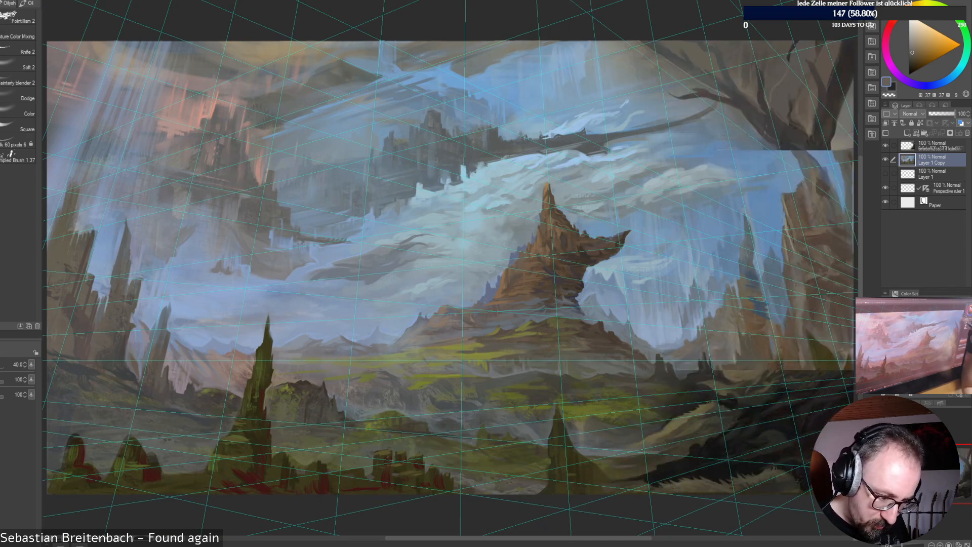
{"action": "left_click", "coordinate": [885, 145]}
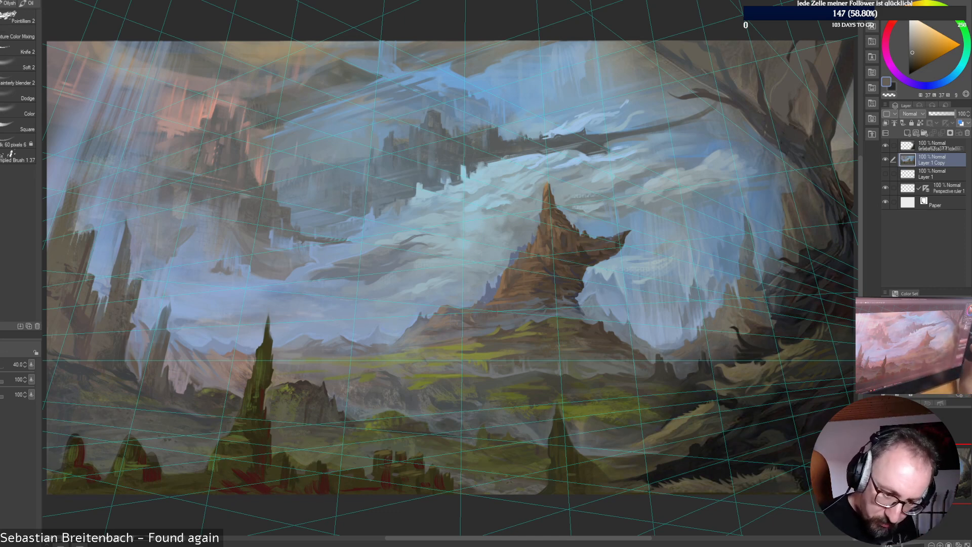
Sample dark blue-greys around the floating castle's right end and select the Square brush for its architecture
{"action": "left_click_drag", "start_coordinate": [655, 303], "coordinate": [635, 365]}
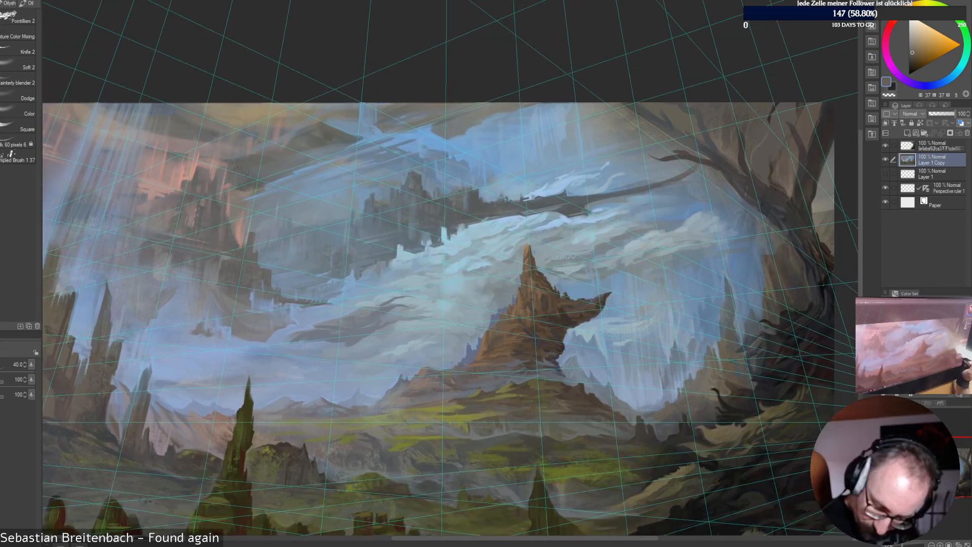
{"action": "key", "text": "ctrl+alt+0"}
{"action": "left_click_drag", "start_coordinate": [860, 222], "coordinate": [861, 166]}
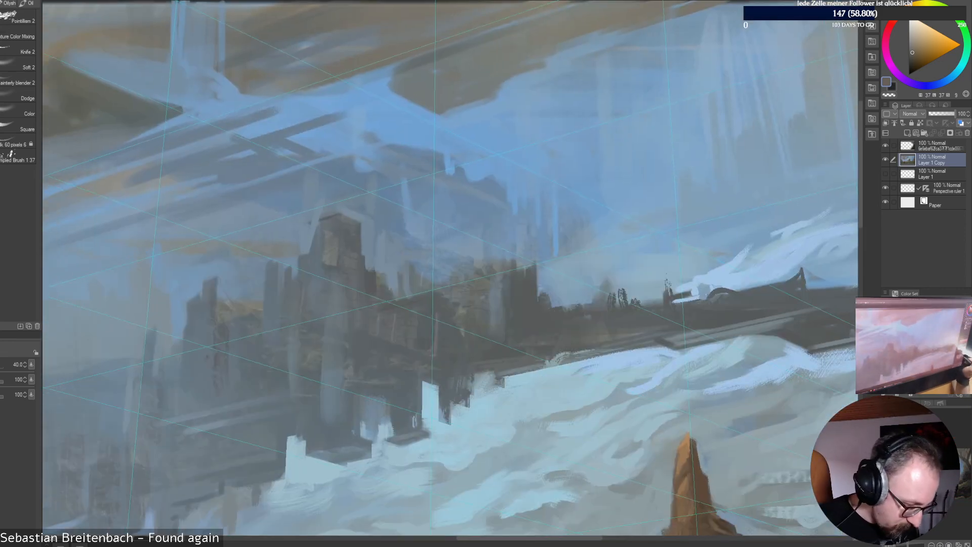
{"action": "left_click", "coordinate": [491, 291], "text": "alt"}
{"action": "key", "text": "["}
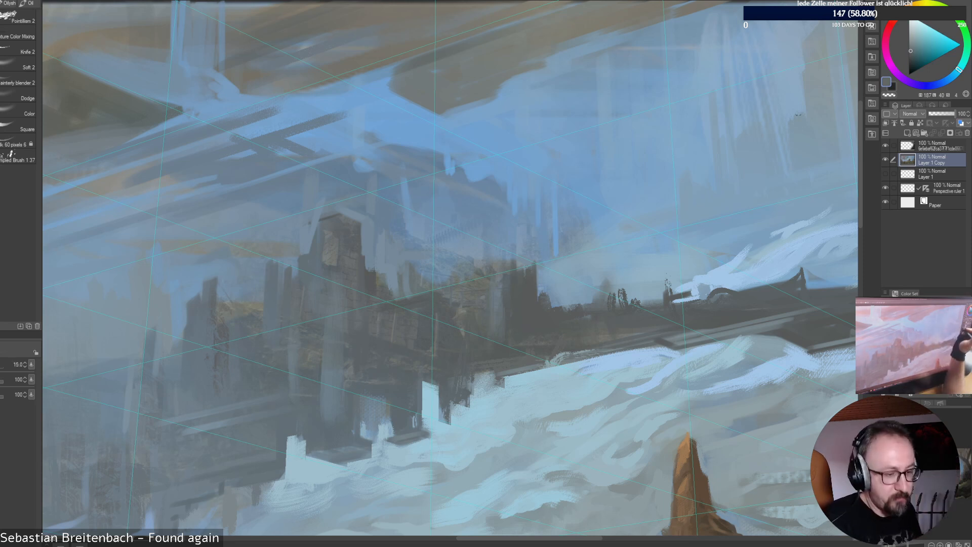
{"action": "key", "text": "b"}
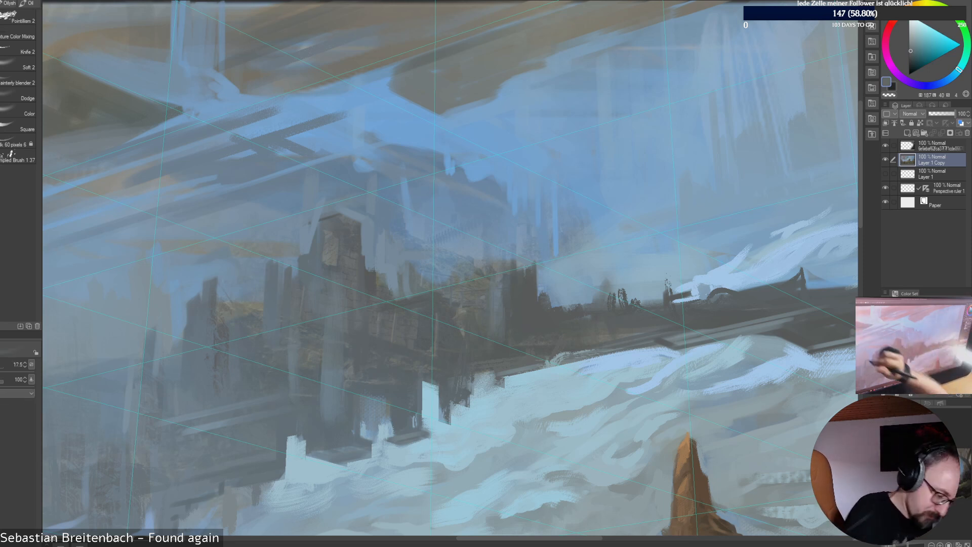
{"action": "left_click", "coordinate": [554, 309], "text": "alt"}
{"action": "left_click", "coordinate": [19, 126]}
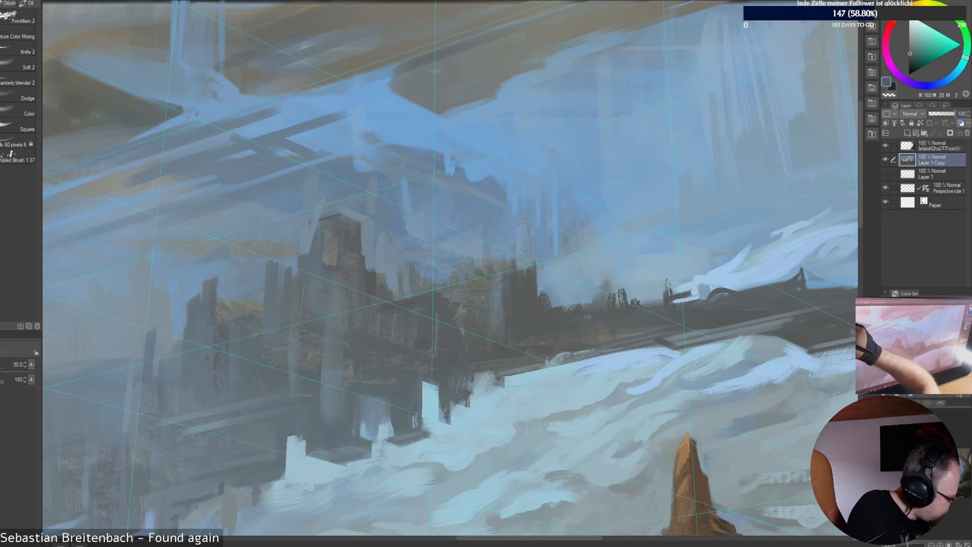
Paint a taller pointed tower in sampled dark grey at the floating castle's right end, reducing the brush size from 30 to 15
{"action": "left_click", "coordinate": [522, 336], "text": "alt"}
{"action": "left_click_drag", "start_coordinate": [507, 280], "coordinate": [508, 344]}
{"action": "key", "text": "["}
{"action": "key", "text": "["}
{"action": "mouse_move", "coordinate": [512, 274]}
{"action": "left_mouse_down"}
{"action": "mouse_move", "coordinate": [527, 268]}
{"action": "mouse_move", "coordinate": [530, 248]}
{"action": "left_mouse_up"}
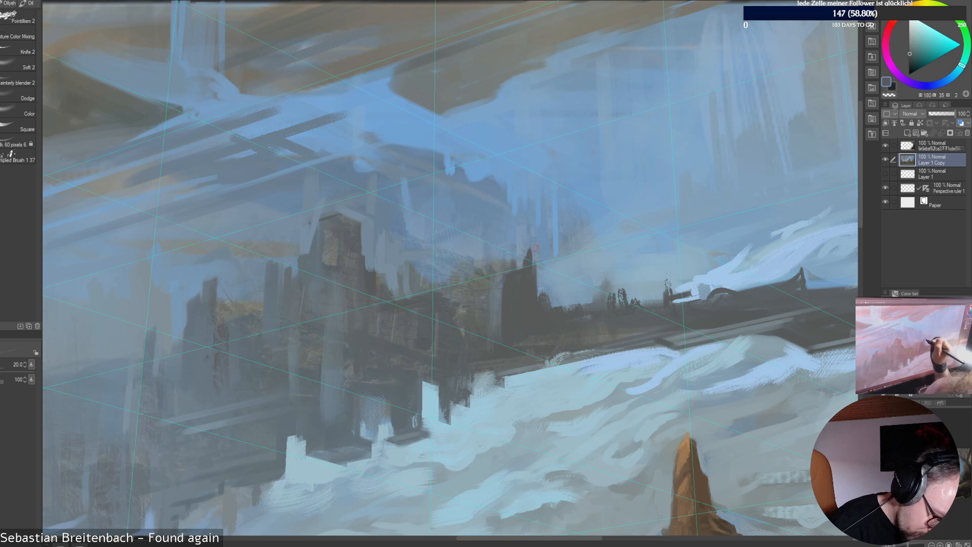
{"action": "left_click_drag", "start_coordinate": [535, 284], "coordinate": [535, 249]}
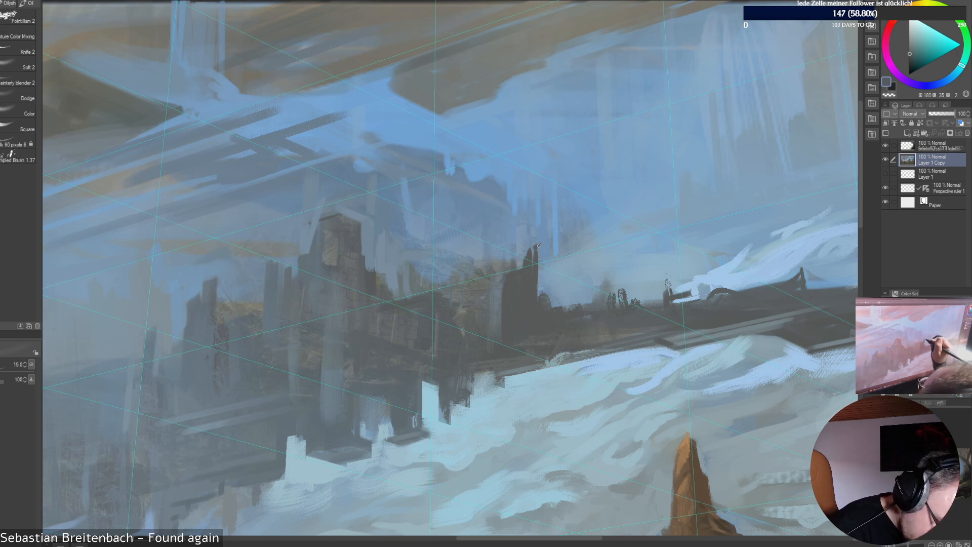
{"action": "mouse_move", "coordinate": [539, 243]}
{"action": "left_mouse_down"}
{"action": "mouse_move", "coordinate": [547, 314]}
{"action": "mouse_move", "coordinate": [551, 280]}
{"action": "mouse_move", "coordinate": [560, 284]}
{"action": "mouse_move", "coordinate": [545, 282]}
{"action": "mouse_move", "coordinate": [546, 306]}
{"action": "left_mouse_up"}
Shape the new tower's stepped right side with sampled dark grey and sky blue, and add a lighter vertical plane at brush size 15
{"action": "left_click", "coordinate": [548, 291], "text": "alt"}
{"action": "left_click", "coordinate": [557, 296], "text": "alt"}
{"action": "left_click", "coordinate": [544, 299], "text": "alt"}
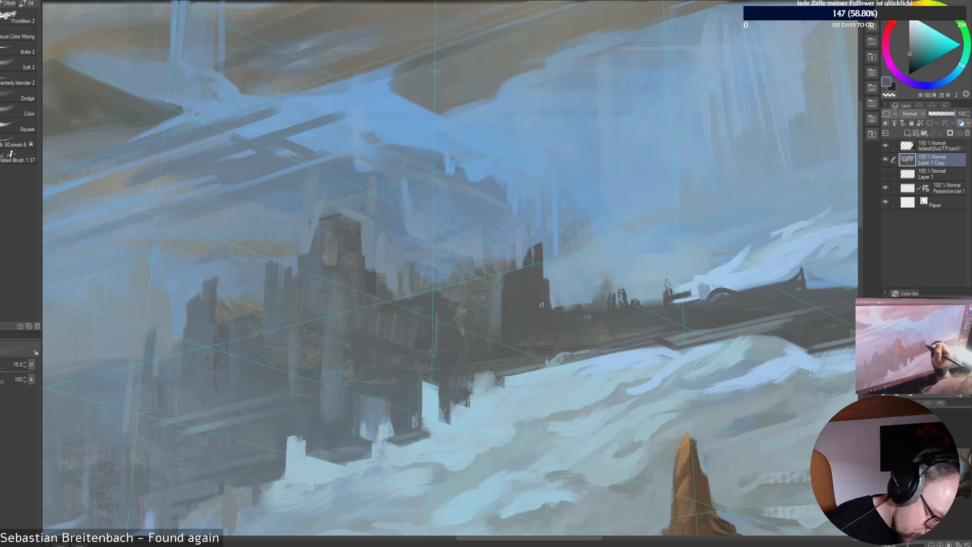
{"action": "left_click", "coordinate": [555, 277], "text": "alt"}
{"action": "left_click_drag", "start_coordinate": [550, 275], "coordinate": [548, 281]}
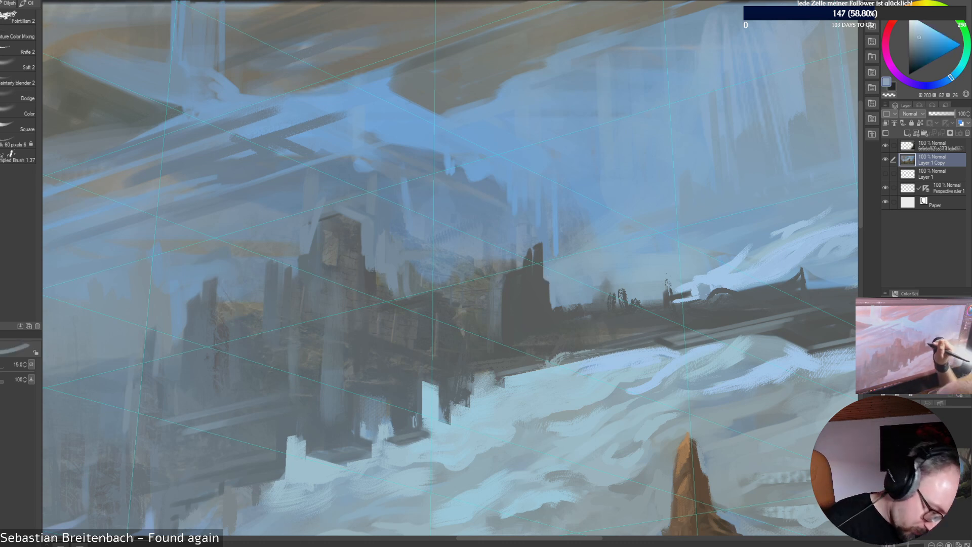
{"action": "left_click", "coordinate": [549, 289], "text": "alt"}
{"action": "mouse_move", "coordinate": [535, 247]}
{"action": "left_mouse_down"}
{"action": "mouse_move", "coordinate": [536, 275]}
{"action": "mouse_move", "coordinate": [534, 252]}
{"action": "mouse_move", "coordinate": [541, 318]}
{"action": "left_mouse_up"}
{"action": "left_click_drag", "start_coordinate": [539, 285], "coordinate": [540, 308]}
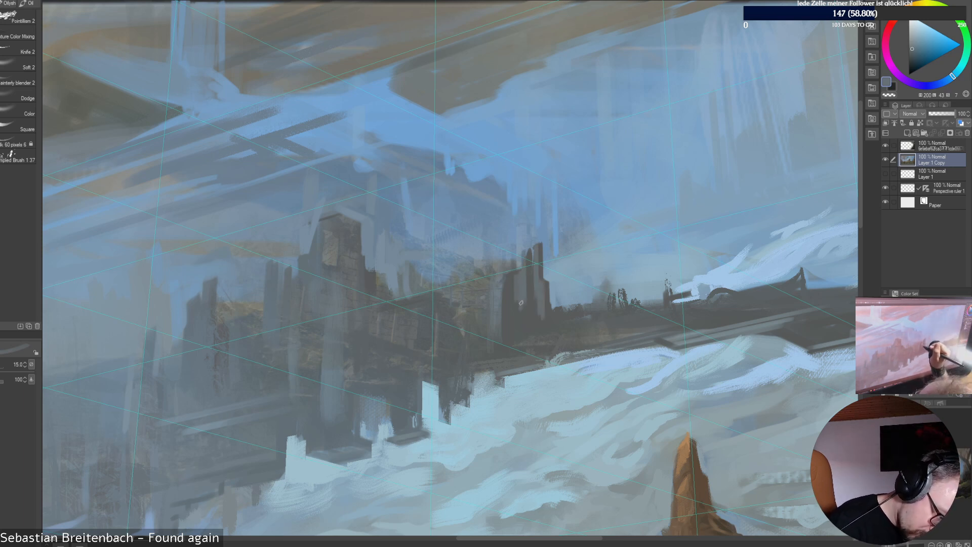
Paint lighter blue-grey facade planes and ledge lines on the tower's left face and base
{"action": "mouse_move", "coordinate": [507, 280]}
{"action": "left_mouse_down"}
{"action": "mouse_move", "coordinate": [508, 310]}
{"action": "mouse_move", "coordinate": [528, 304]}
{"action": "mouse_move", "coordinate": [518, 313]}
{"action": "mouse_move", "coordinate": [580, 293]}
{"action": "mouse_move", "coordinate": [516, 286]}
{"action": "mouse_move", "coordinate": [521, 310]}
{"action": "left_mouse_up"}
{"action": "left_click", "coordinate": [508, 310], "text": "alt"}
{"action": "left_click", "coordinate": [512, 298], "text": "alt"}
{"action": "mouse_move", "coordinate": [521, 312]}
{"action": "left_mouse_down"}
{"action": "mouse_move", "coordinate": [521, 332]}
{"action": "mouse_move", "coordinate": [501, 335]}
{"action": "left_mouse_up"}
{"action": "mouse_move", "coordinate": [505, 319]}
{"action": "left_mouse_down"}
{"action": "mouse_move", "coordinate": [506, 336]}
{"action": "mouse_move", "coordinate": [525, 336]}
{"action": "left_mouse_up"}
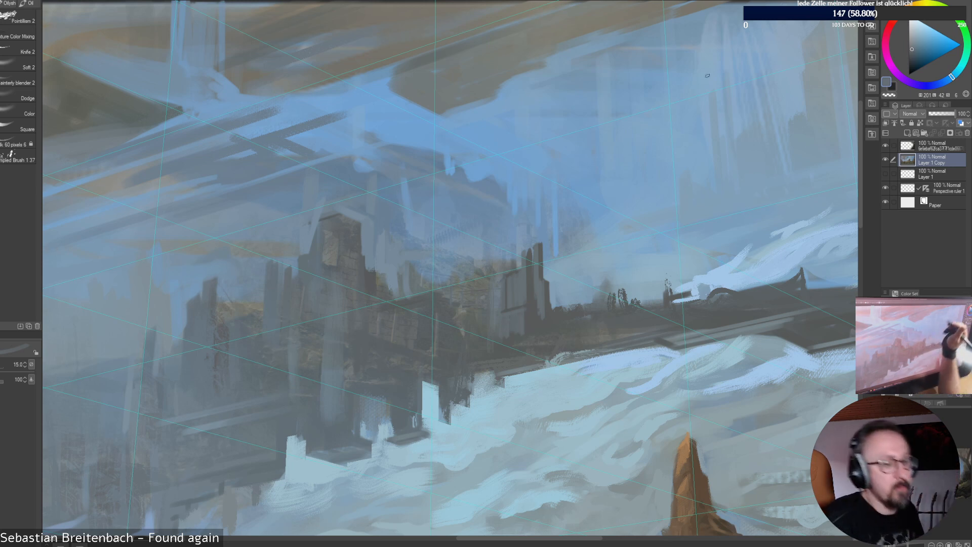
Glaze the tower with its sampled dark grey at brush size 50 and 30% opacity, and restore the opacity to 100%
{"action": "left_click", "coordinate": [546, 284], "text": "alt"}
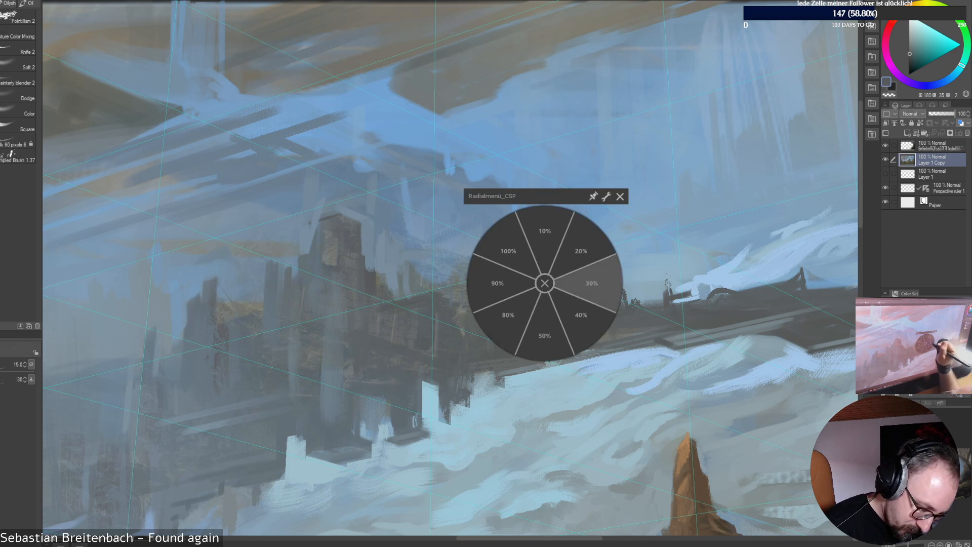
{"action": "left_click", "coordinate": [592, 283]}
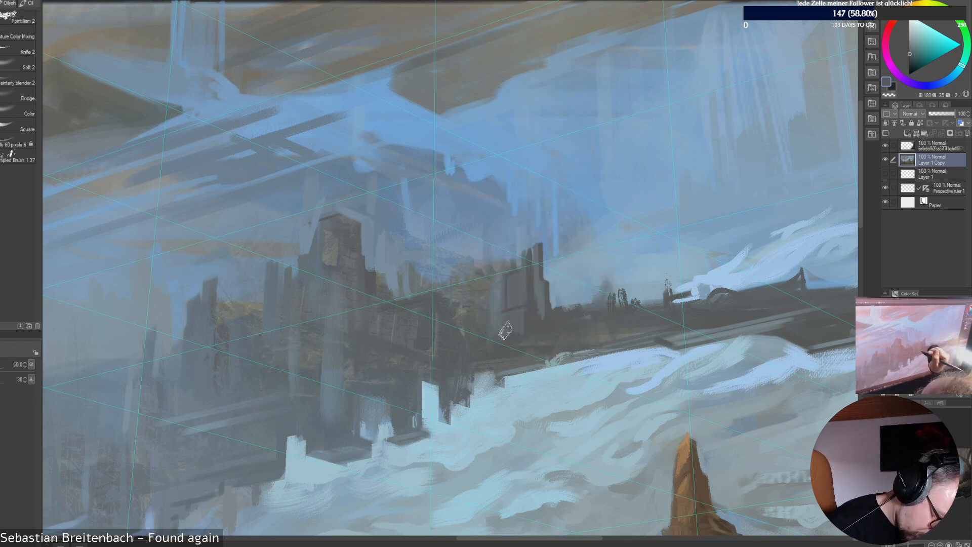
{"action": "middle_click", "coordinate": [762, 285]}
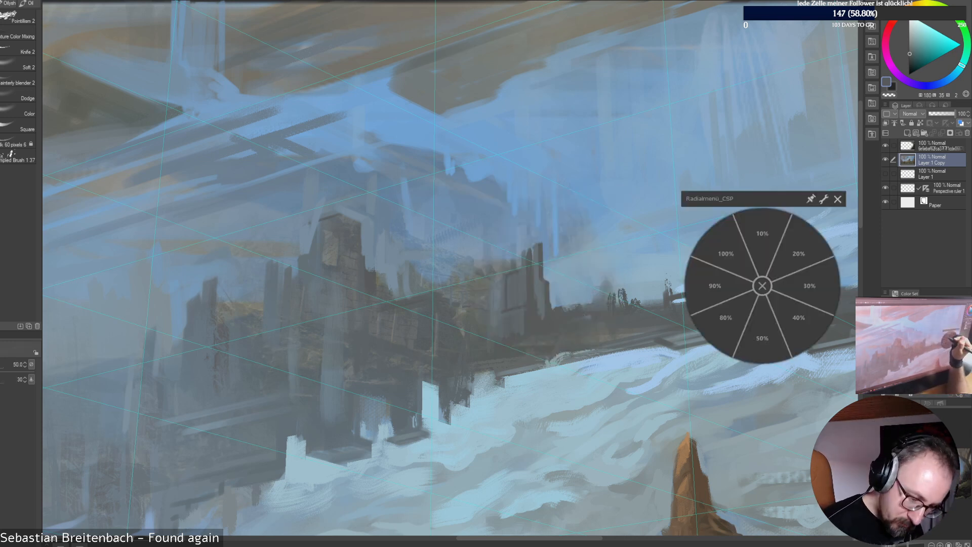
{"action": "left_click", "coordinate": [729, 267]}
Refine the shaded left side of the castle's right-end tower with sampled dark grey and sky blue, reducing the brush size from 20 to 12.5
{"action": "left_click", "coordinate": [503, 293], "text": "alt"}
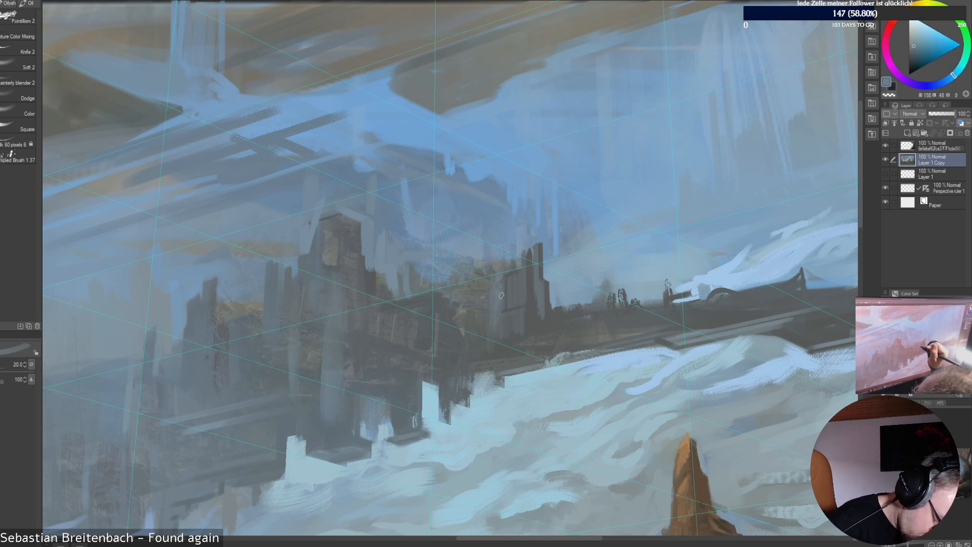
{"action": "left_click_drag", "start_coordinate": [501, 295], "coordinate": [500, 276]}
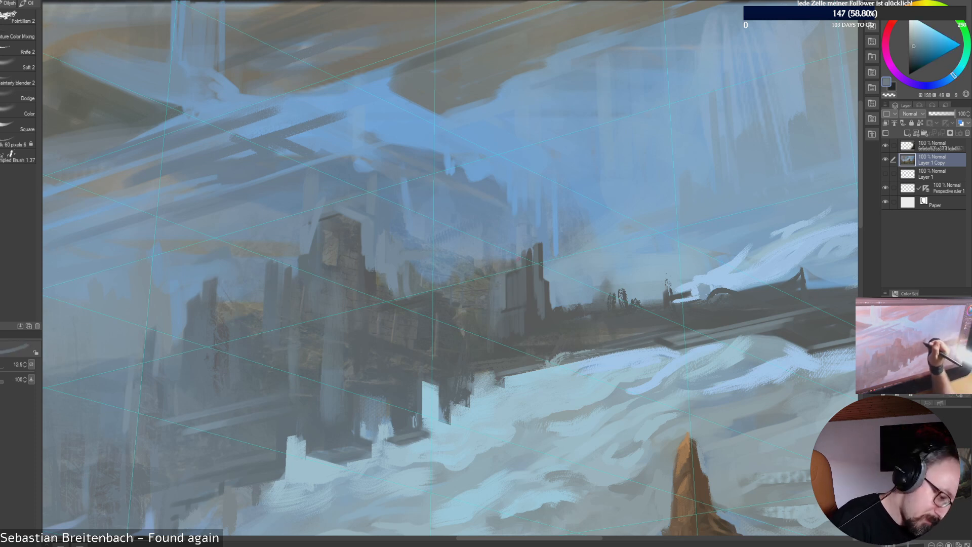
{"action": "left_click", "coordinate": [515, 233], "text": "alt"}
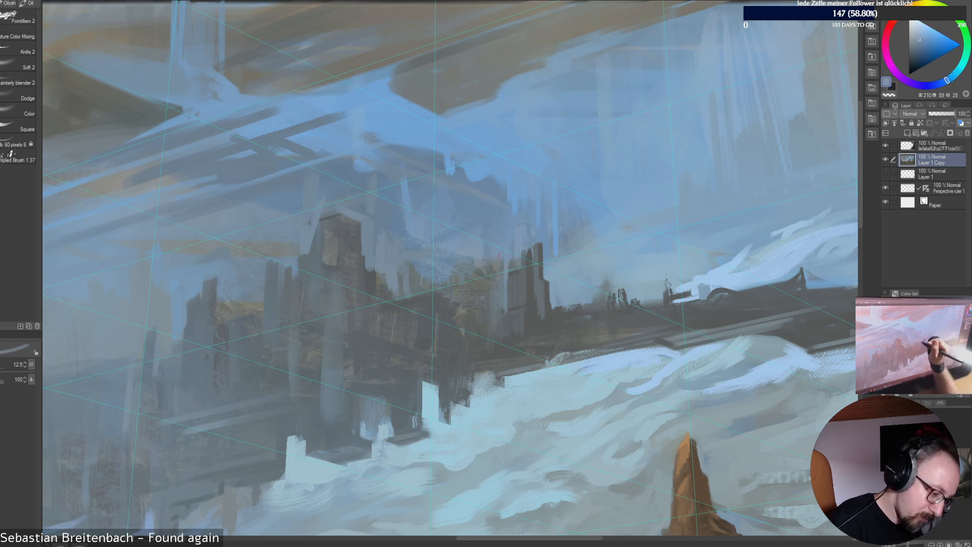
{"action": "left_click_drag", "start_coordinate": [492, 258], "coordinate": [493, 282]}
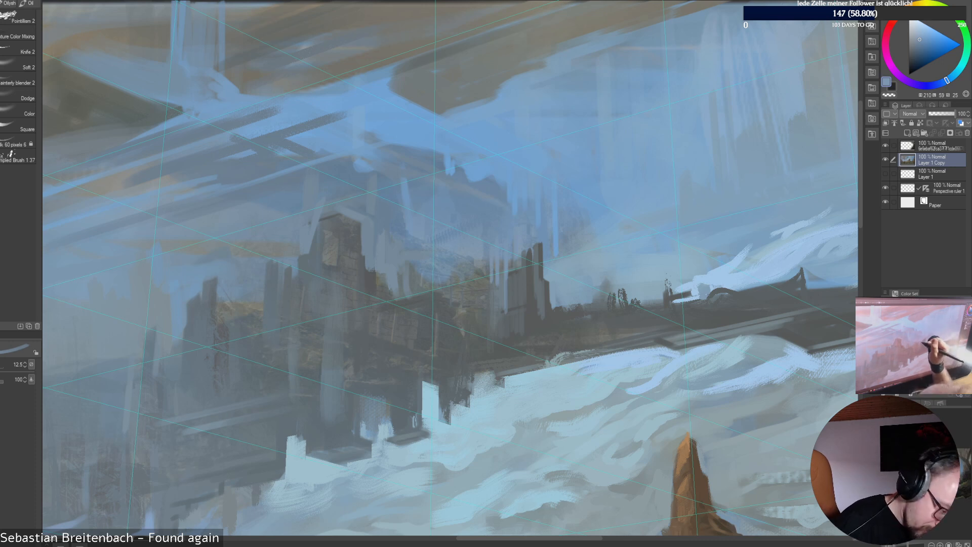
{"action": "left_click", "coordinate": [493, 263], "text": "alt"}
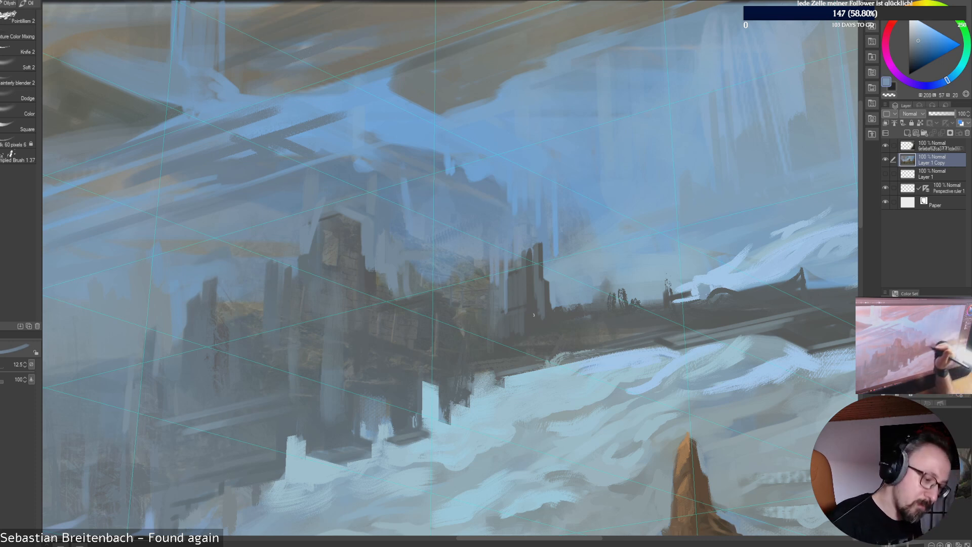
{"action": "left_click", "coordinate": [490, 282], "text": "alt"}
{"action": "left_click", "coordinate": [476, 301], "text": "alt"}
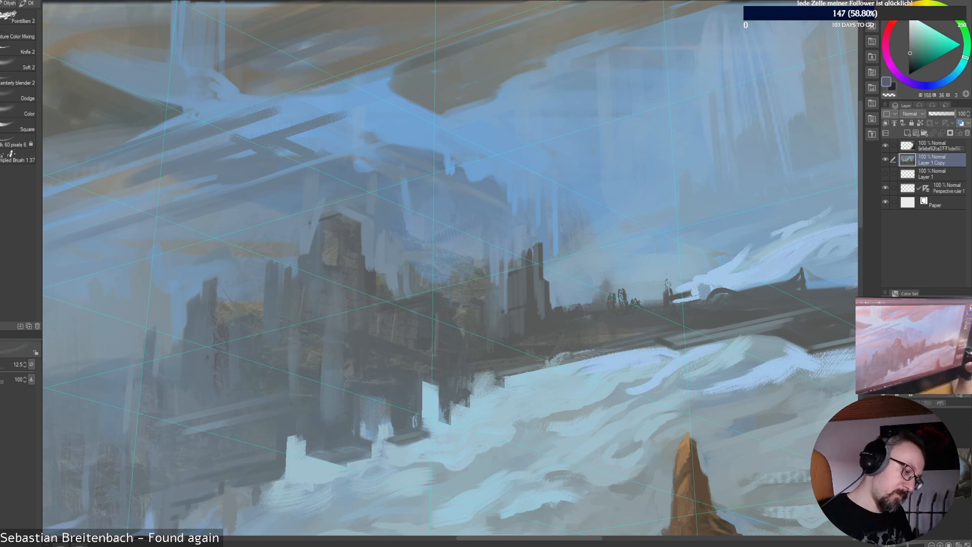
Paint small thin spires along the bridge beside the right-end tower with sampled dark grey, changing to a different brush at size 60
{"action": "key", "text": "ctrl+0"}
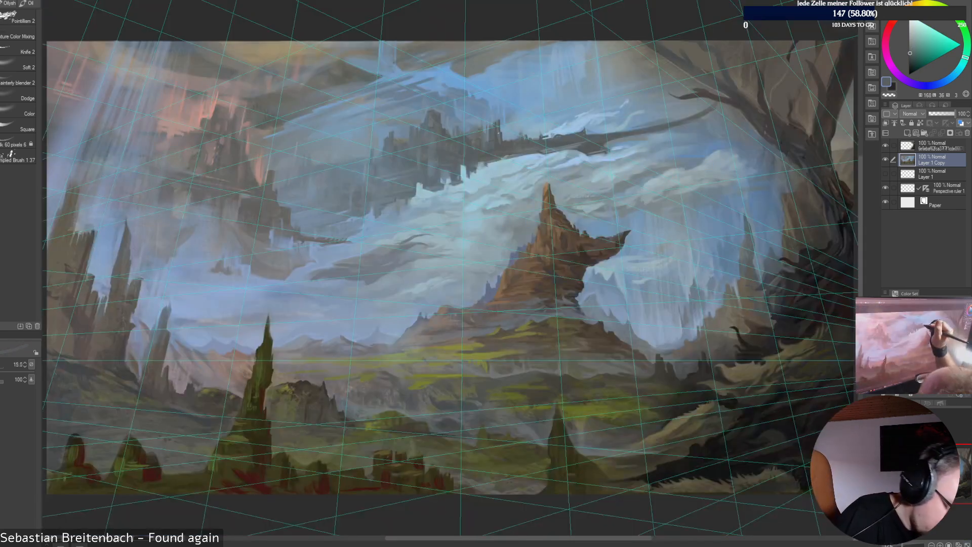
{"action": "left_click", "coordinate": [501, 140], "text": "alt"}
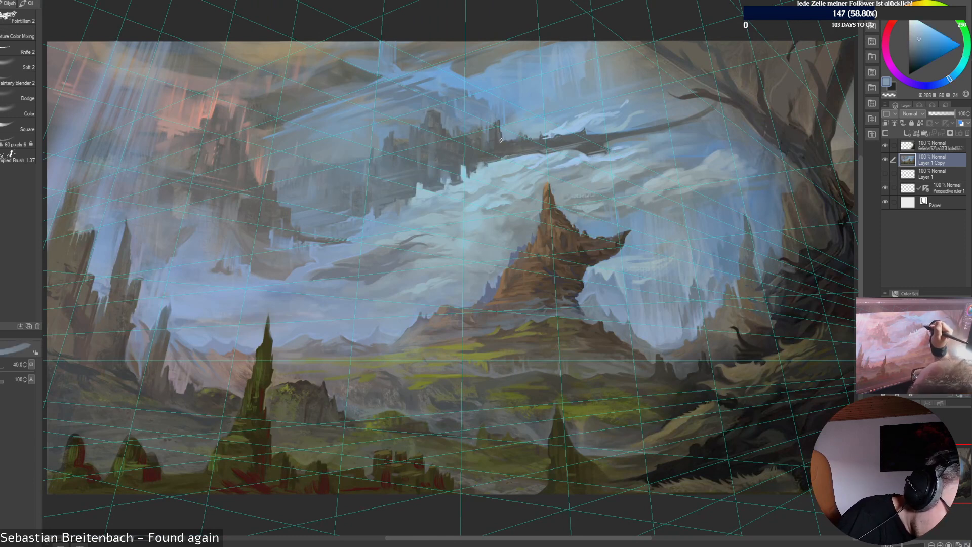
{"action": "left_click", "coordinate": [507, 137], "text": "alt"}
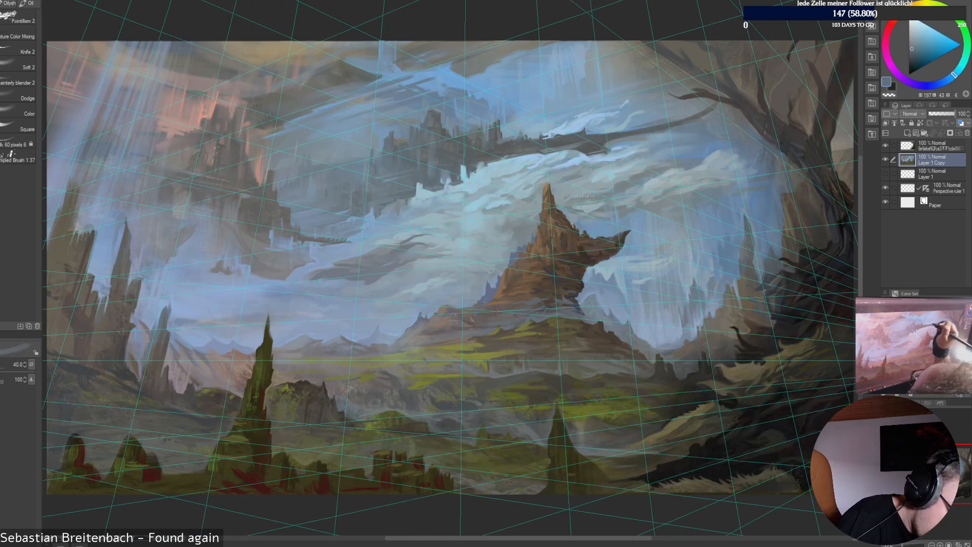
{"action": "key", "text": "q"}
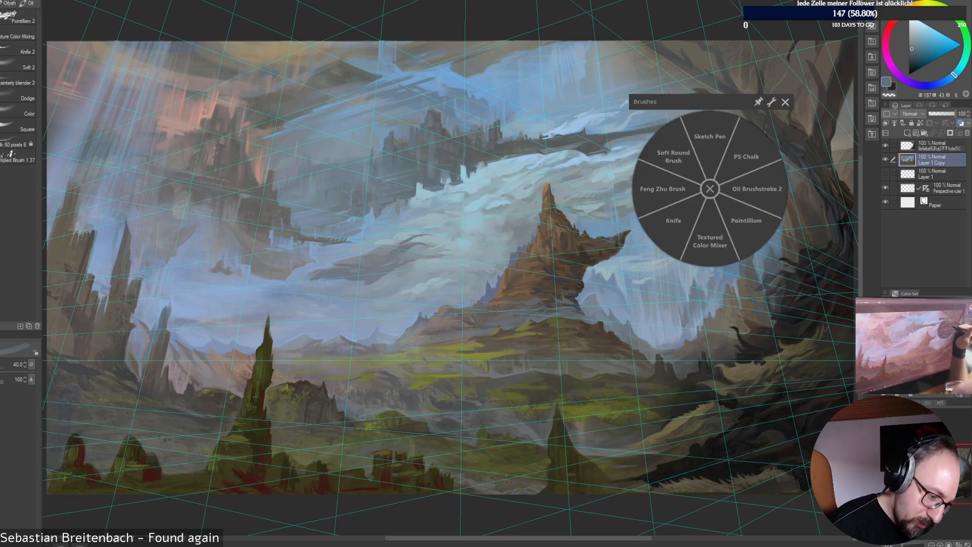
{"action": "left_click", "coordinate": [673, 154]}
{"action": "left_click", "coordinate": [504, 140], "text": "alt"}
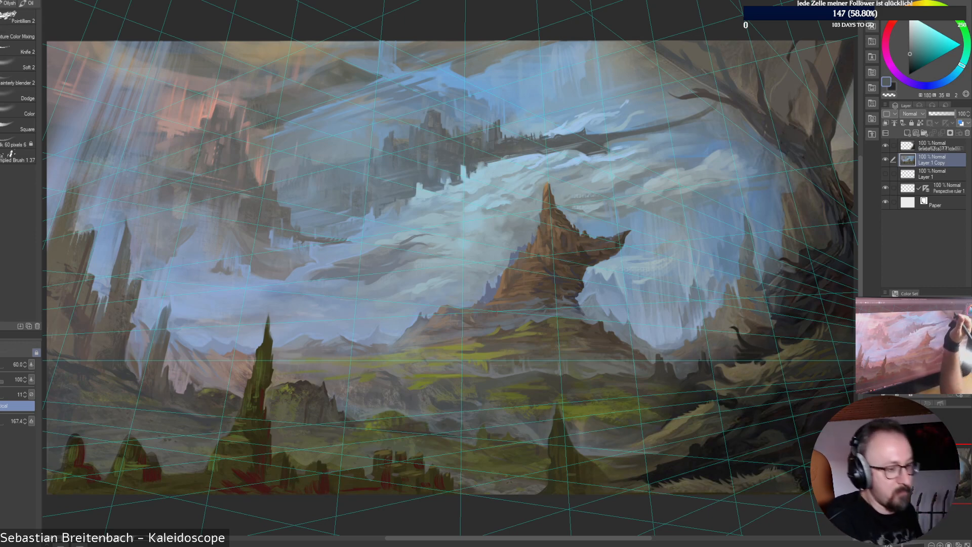
Paint fine vertical and slanted sky streaks above the castle's right half in sampled light and mid blues at brush size 60
{"action": "left_click", "coordinate": [504, 120], "text": "alt"}
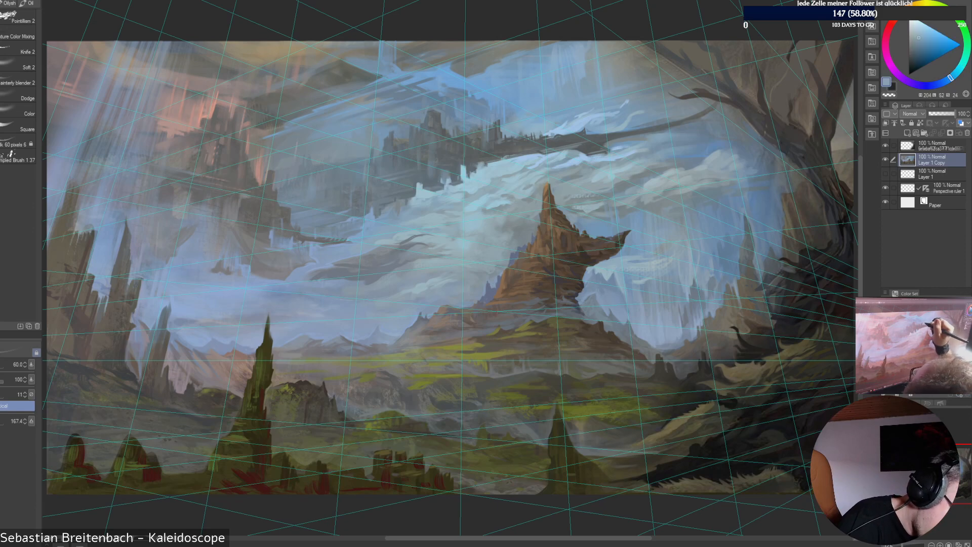
{"action": "left_click", "coordinate": [504, 120], "text": "alt"}
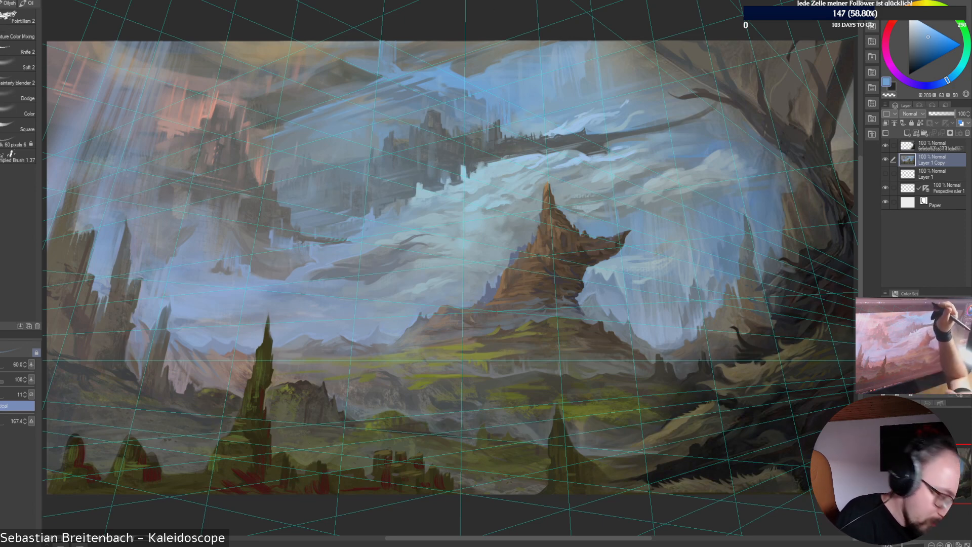
{"action": "left_click", "coordinate": [487, 116], "text": "alt"}
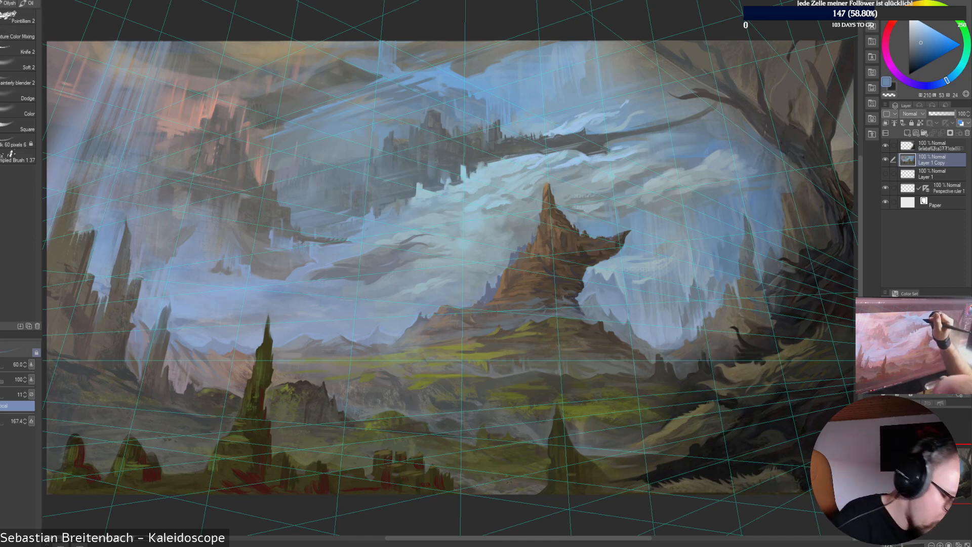
{"action": "left_click", "coordinate": [487, 114], "text": "alt"}
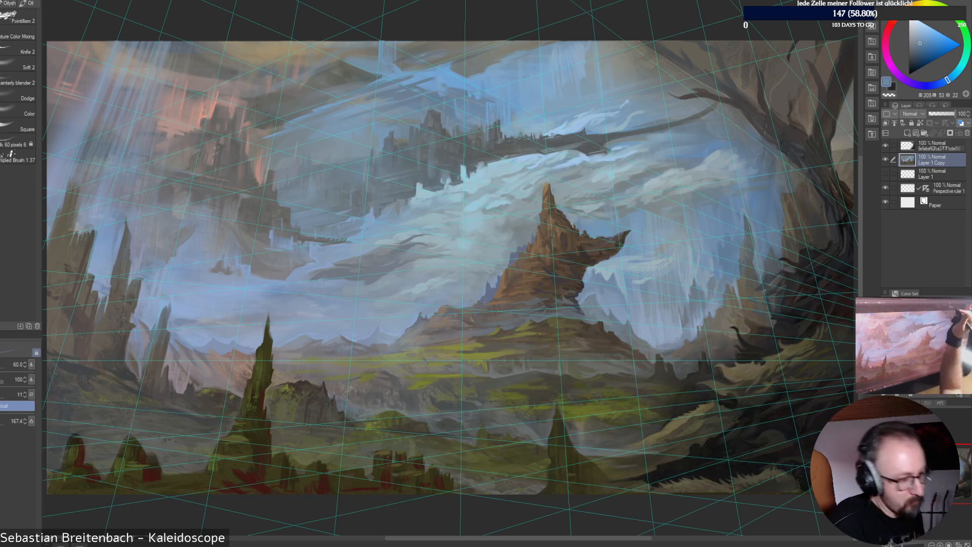
{"action": "left_click", "coordinate": [492, 93], "text": "alt"}
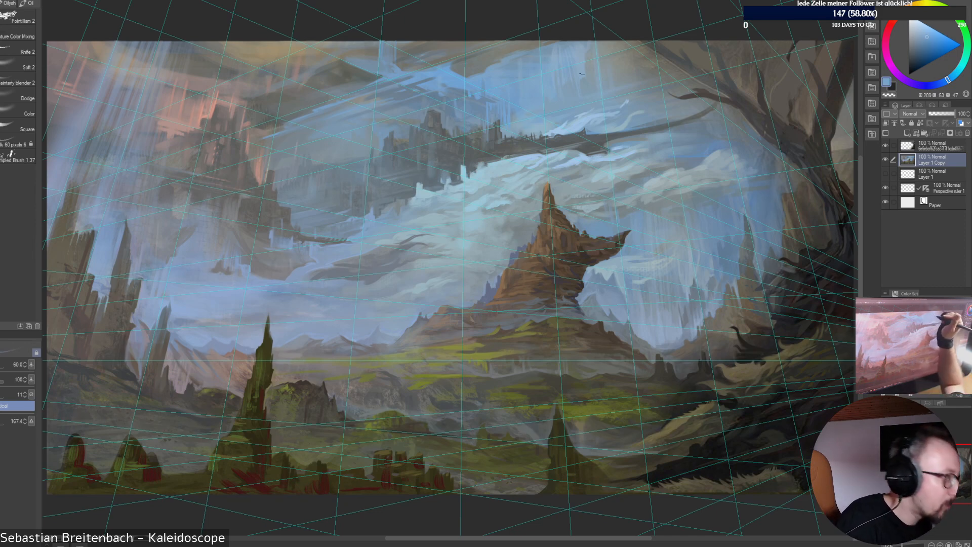
{"action": "left_click", "coordinate": [485, 102], "text": "alt"}
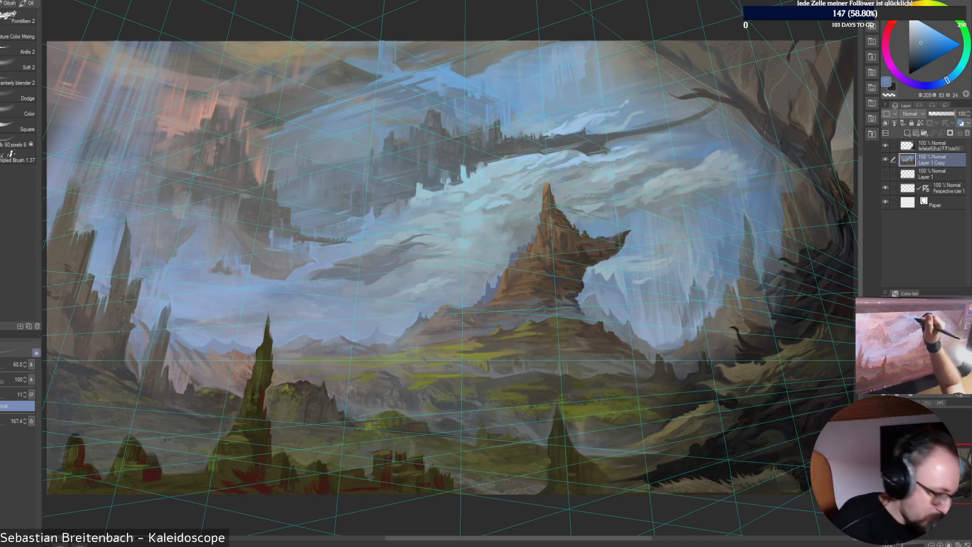
{"action": "left_click", "coordinate": [492, 103], "text": "alt"}
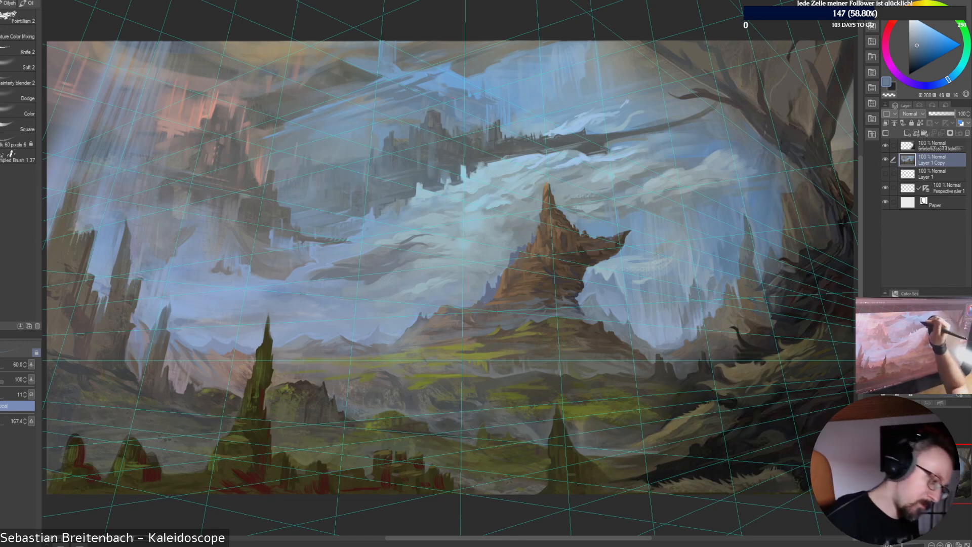
Repaint the castle's tallest tower with sampled blue-grey tones, using the Soft 2 brush at size 17.5 and a slightly lighter tint
{"action": "left_click", "coordinate": [439, 115], "text": "alt"}
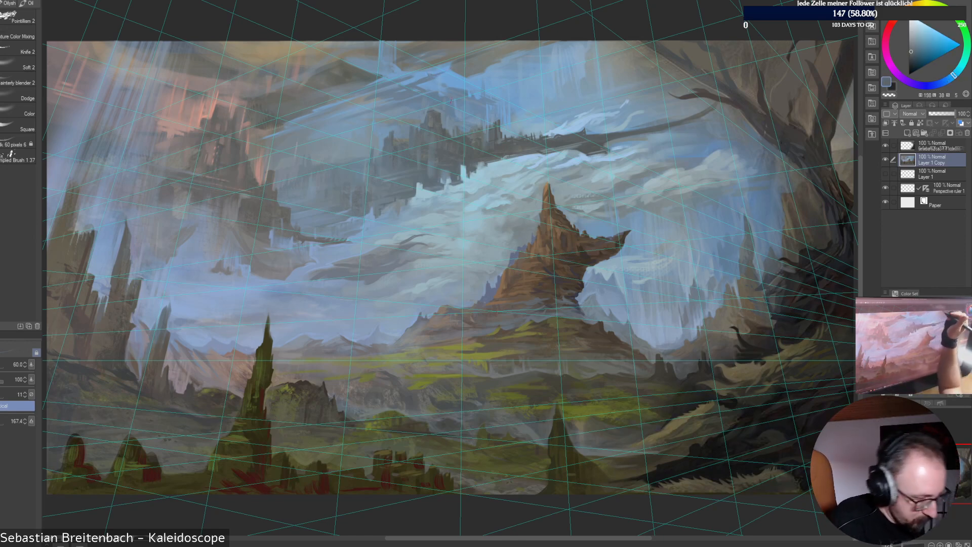
{"action": "left_click", "coordinate": [440, 108], "text": "alt"}
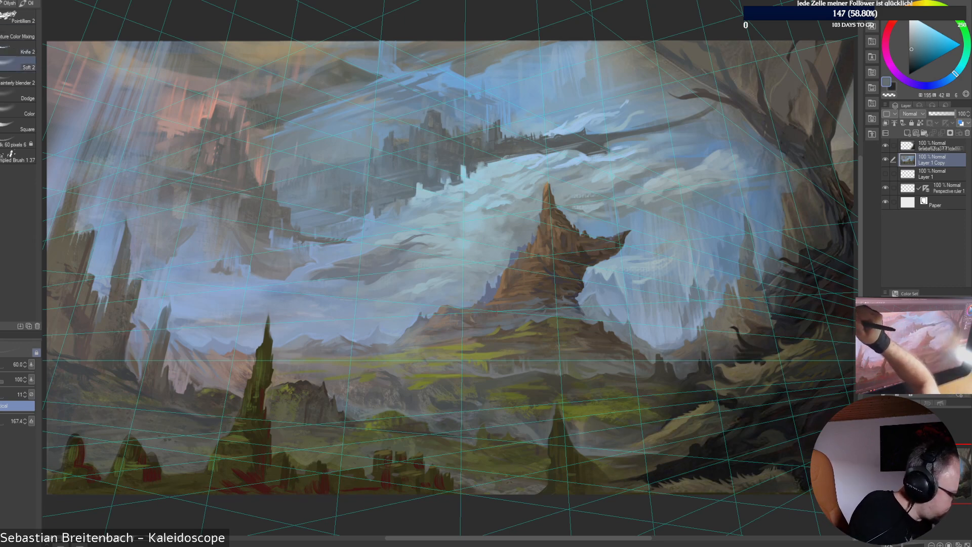
{"action": "left_click", "coordinate": [19, 63]}
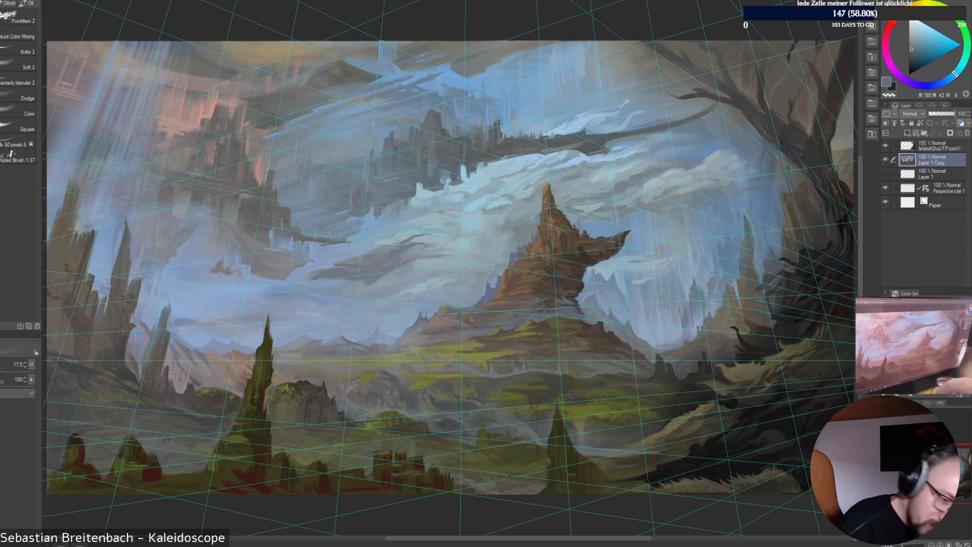
{"action": "left_click", "coordinate": [915, 45]}
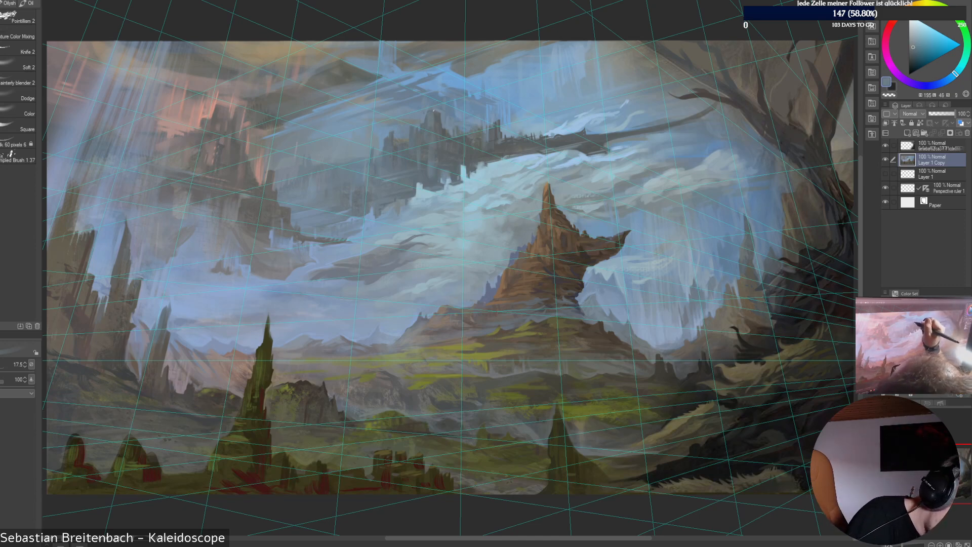
{"action": "key", "text": "alt"}
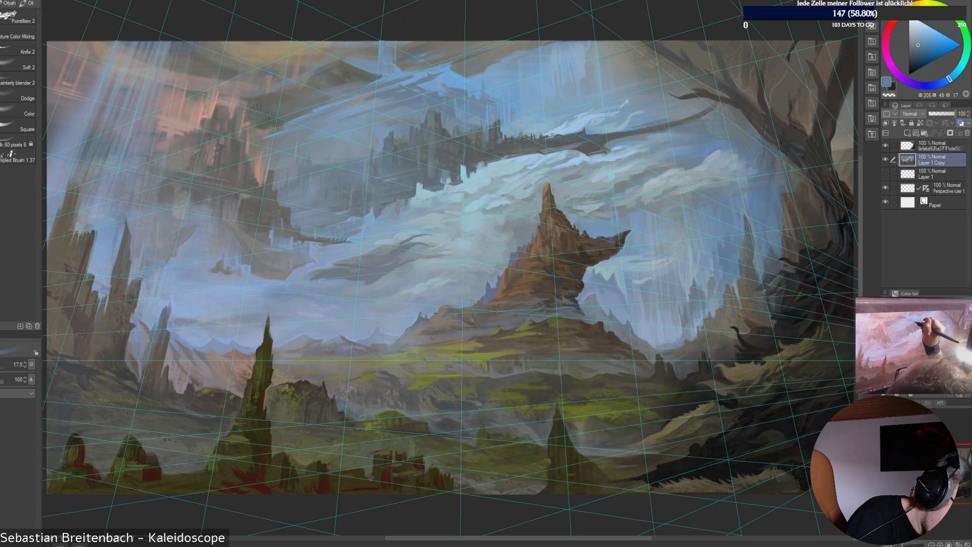
{"action": "left_click", "coordinate": [435, 116], "text": "alt"}
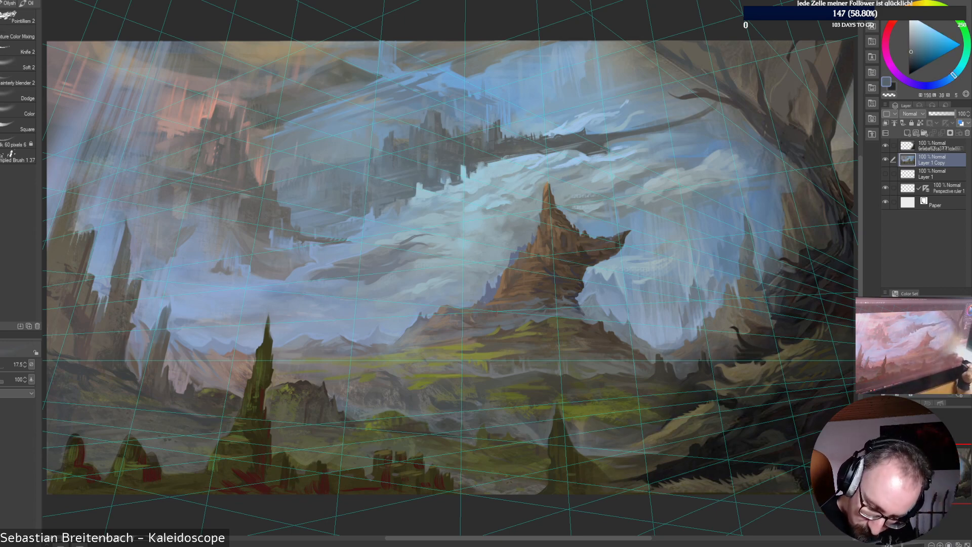
Define the tallest tower's top and right edge with sampled sky blue and dark grey at sizes 25 and 15, checking it without the perspective grid
{"action": "scroll", "coordinate": [474, 79], "scroll_direction": "up", "scroll_amount": 4}
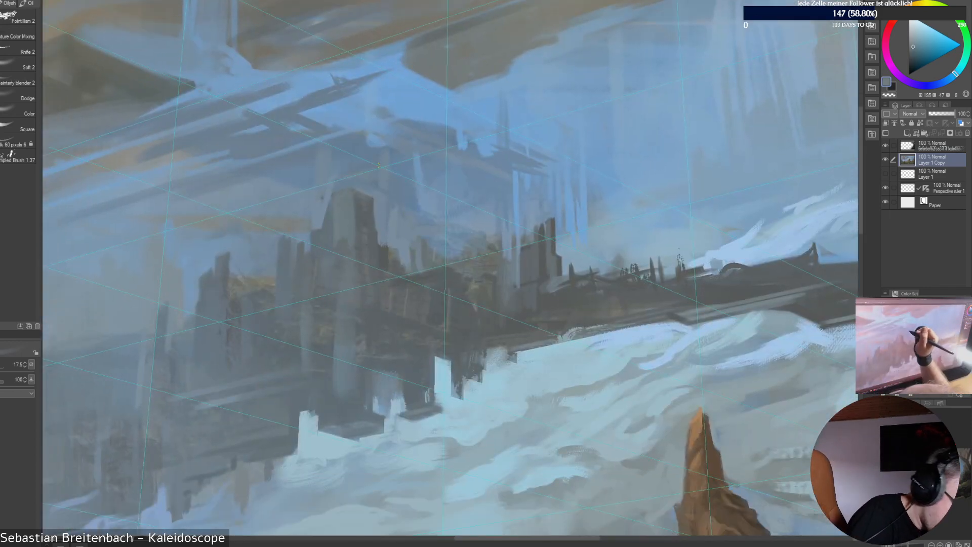
{"action": "left_click", "coordinate": [350, 184], "text": "alt"}
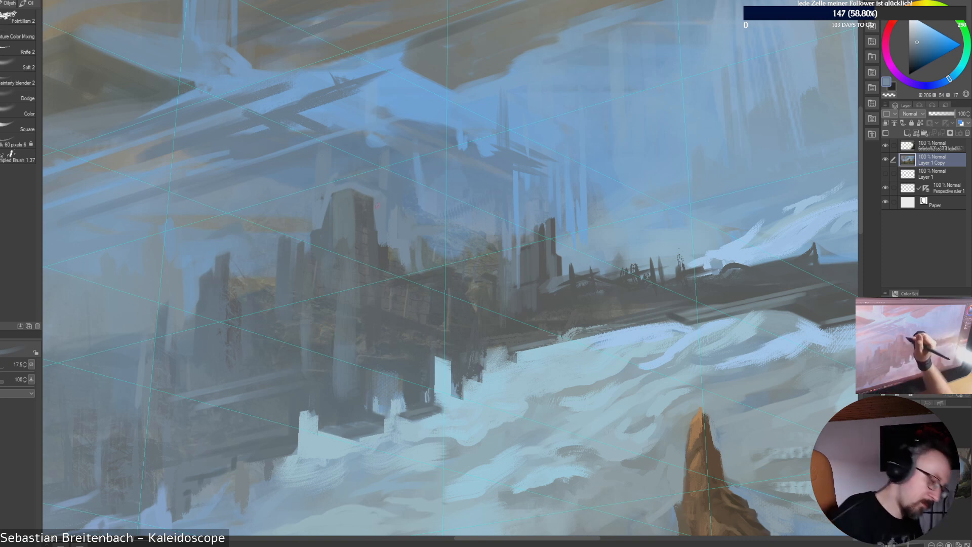
{"action": "left_click", "coordinate": [373, 202], "text": "alt"}
{"action": "key", "text": "]"}
{"action": "key", "text": "]"}
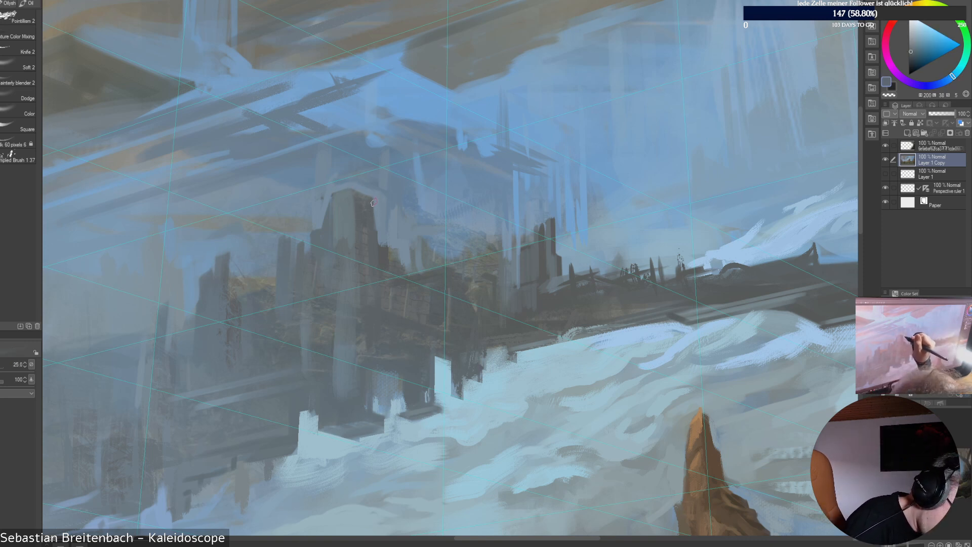
{"action": "left_click", "coordinate": [376, 204], "text": "alt"}
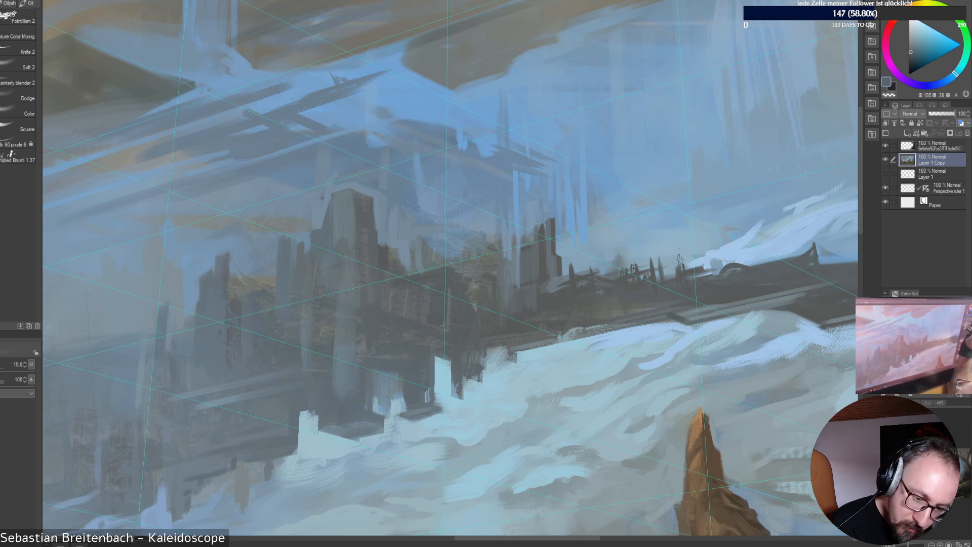
{"action": "left_click", "coordinate": [885, 188]}
{"action": "left_click", "coordinate": [885, 187]}
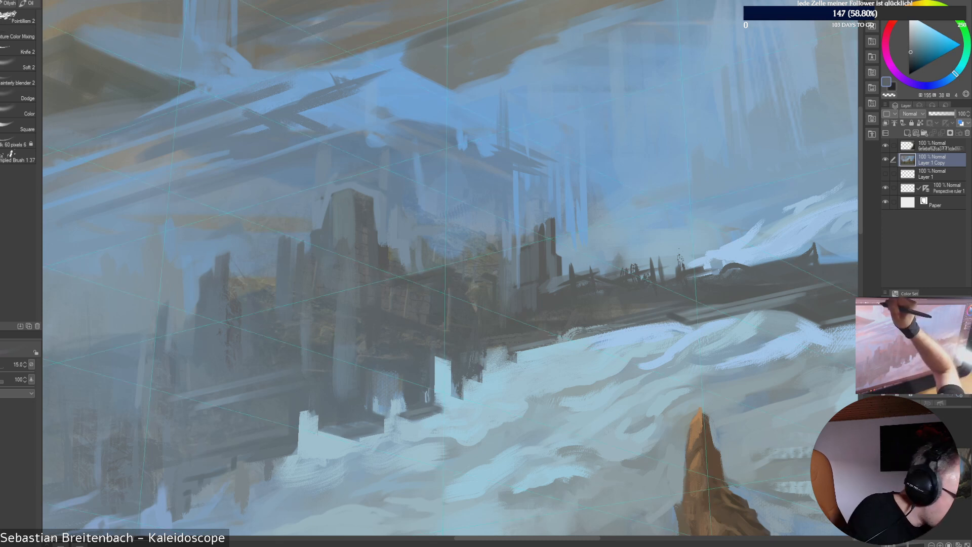
Add small dark spires right of the tallest tower at brush size 15, refining their edges with sampled sky blue and grey at size 5
{"action": "left_click", "coordinate": [383, 201], "text": "alt"}
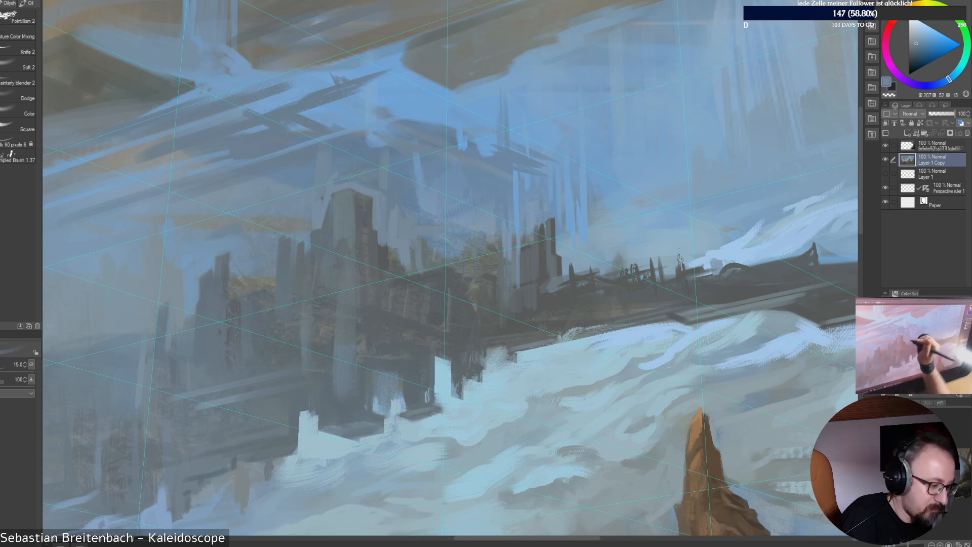
{"action": "left_click", "coordinate": [376, 236], "text": "alt"}
{"action": "left_click", "coordinate": [372, 232], "text": "alt"}
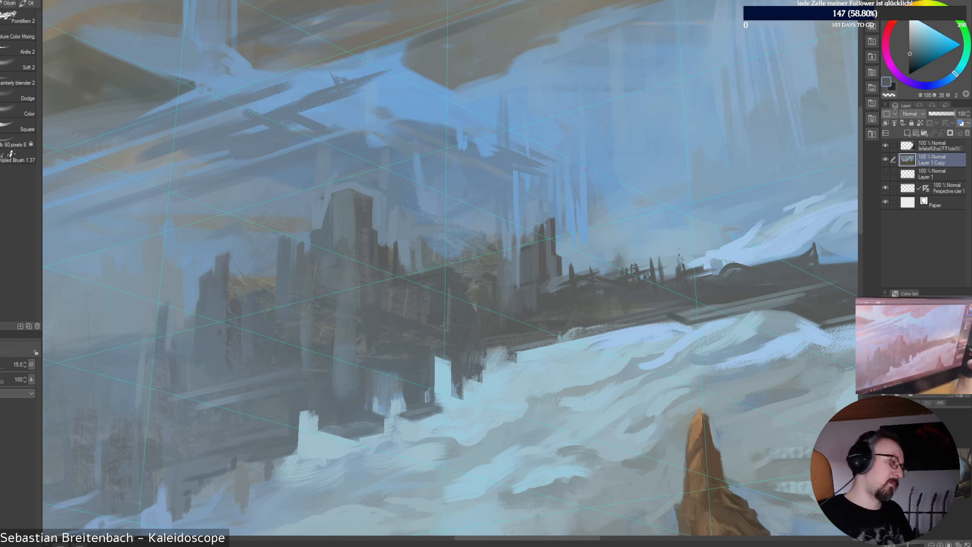
{"action": "left_click_drag", "start_coordinate": [397, 241], "coordinate": [400, 268]}
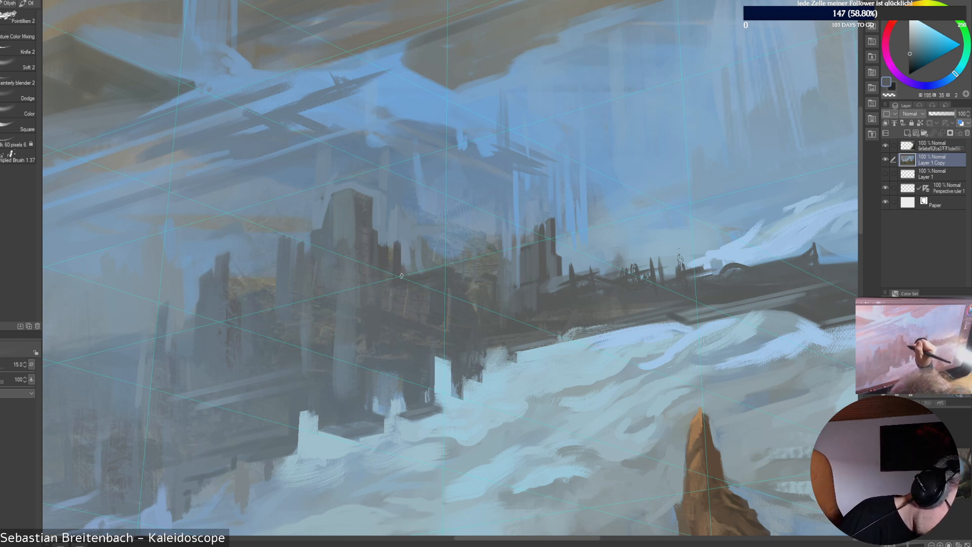
{"action": "left_click", "coordinate": [405, 264], "text": "alt"}
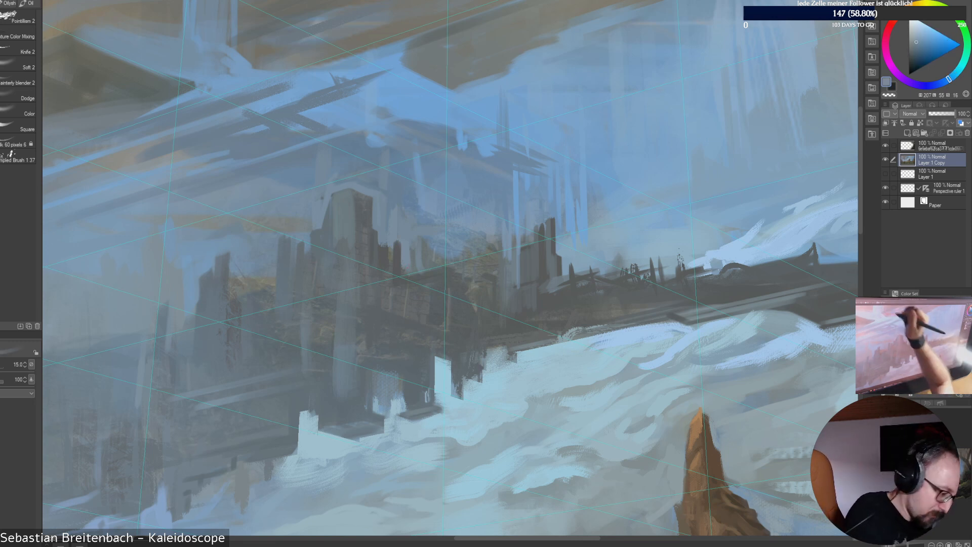
{"action": "left_click", "coordinate": [393, 257], "text": "alt"}
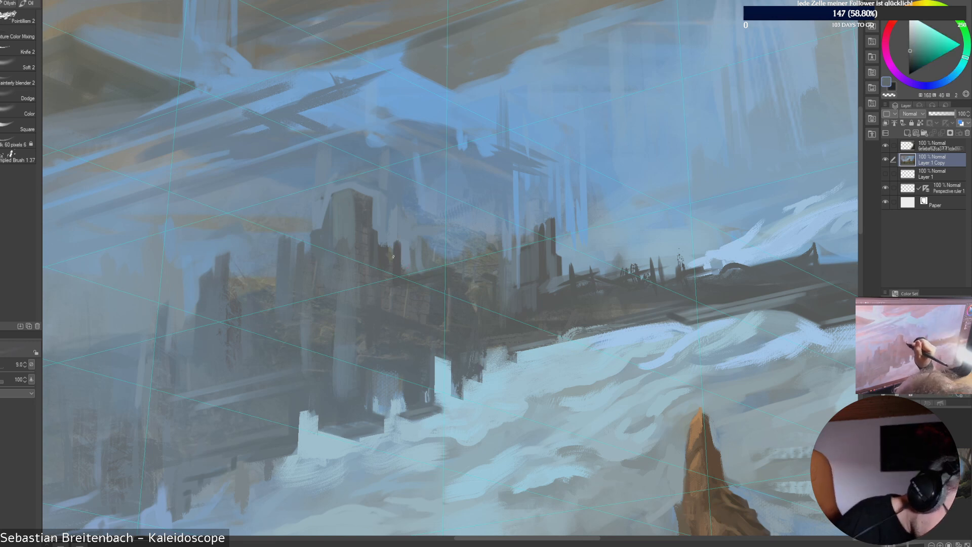
{"action": "left_click", "coordinate": [386, 245], "text": "alt"}
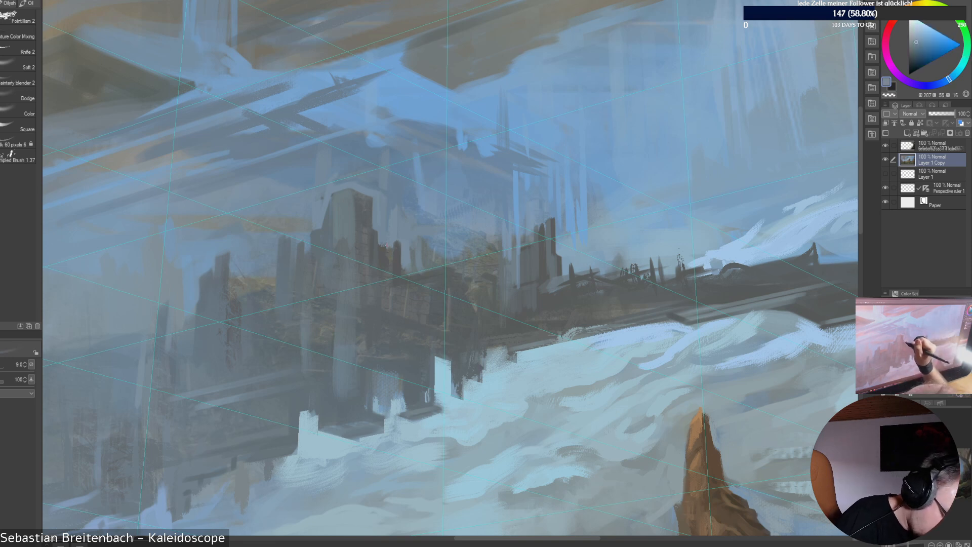
Add rough texture between the castle's middle spires with the Oliyah_13 brush at size 20, using sampled greys and grey-blues
{"action": "left_click", "coordinate": [395, 274], "text": "alt"}
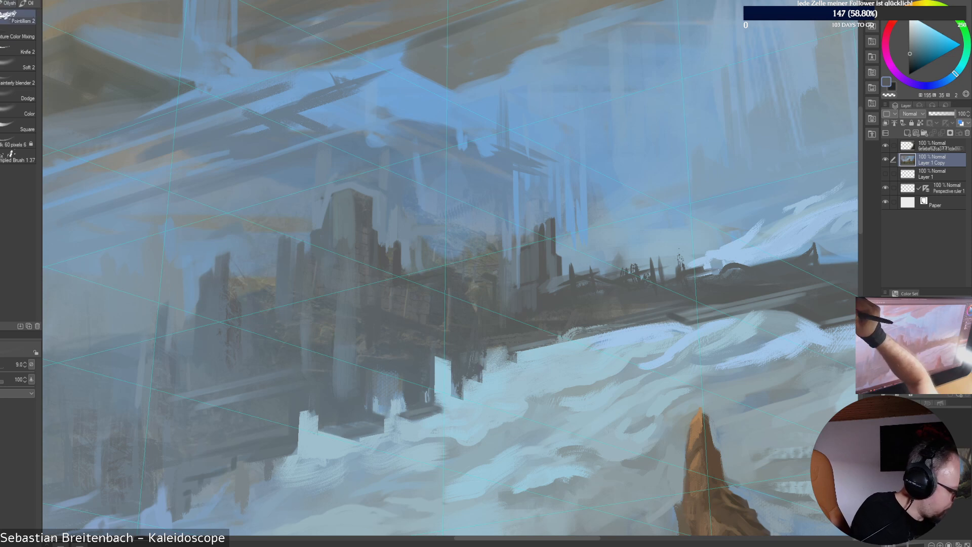
{"action": "left_click", "coordinate": [9, 3]}
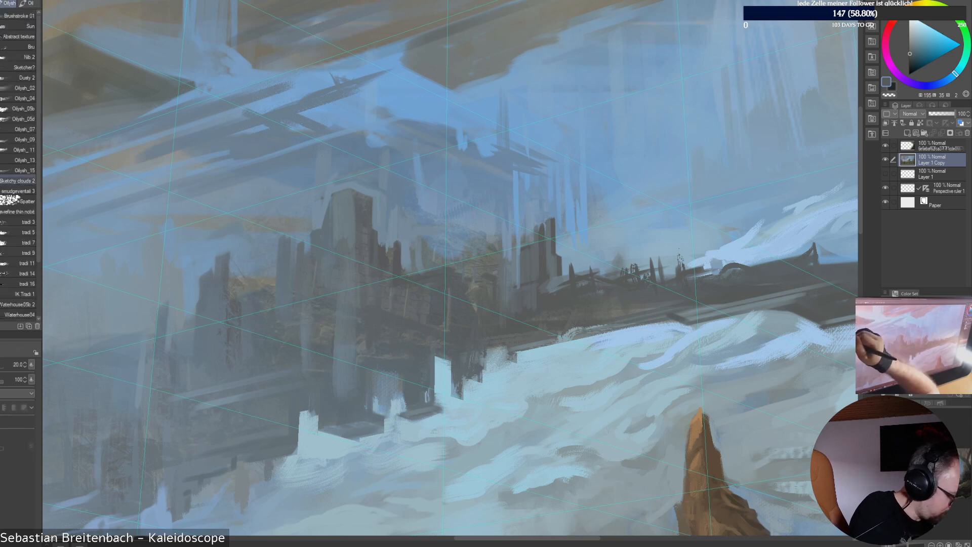
{"action": "left_click", "coordinate": [20, 160]}
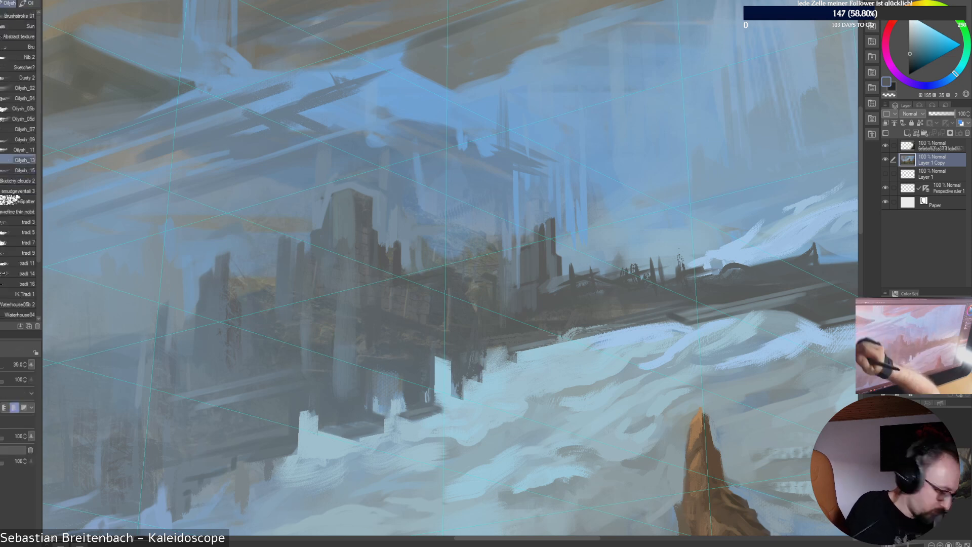
{"action": "left_click", "coordinate": [452, 306], "text": "alt"}
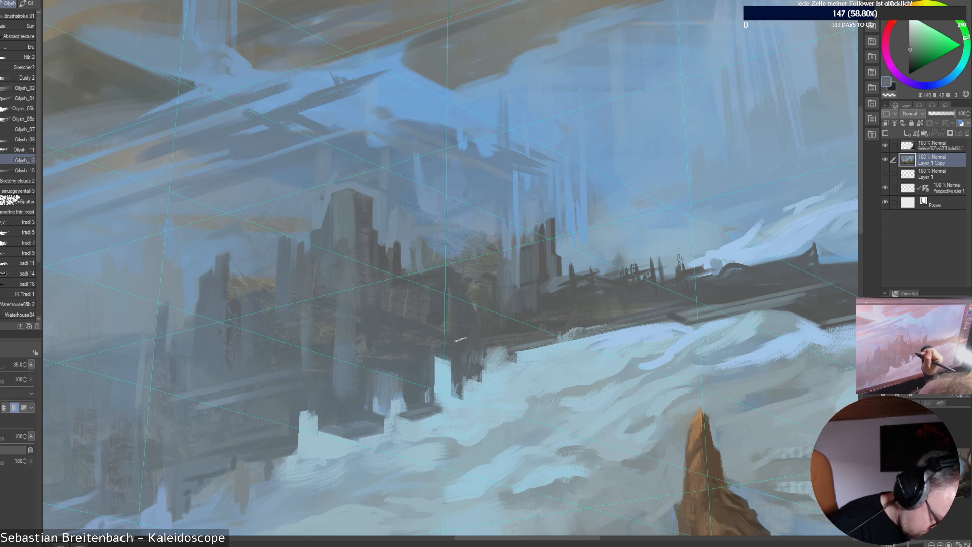
{"action": "key", "text": "bracketleft"}
{"action": "key", "text": "bracketleft"}
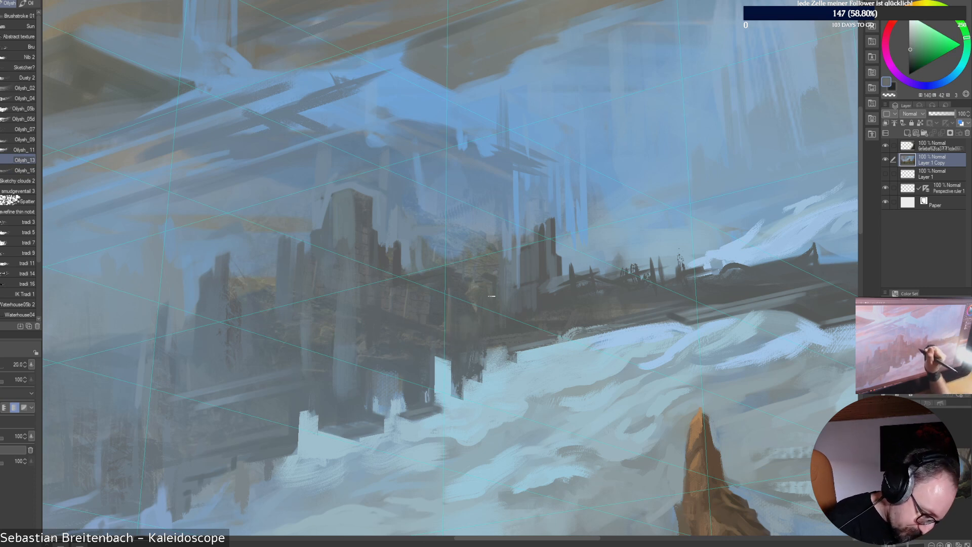
{"action": "left_click", "coordinate": [494, 316], "text": "alt"}
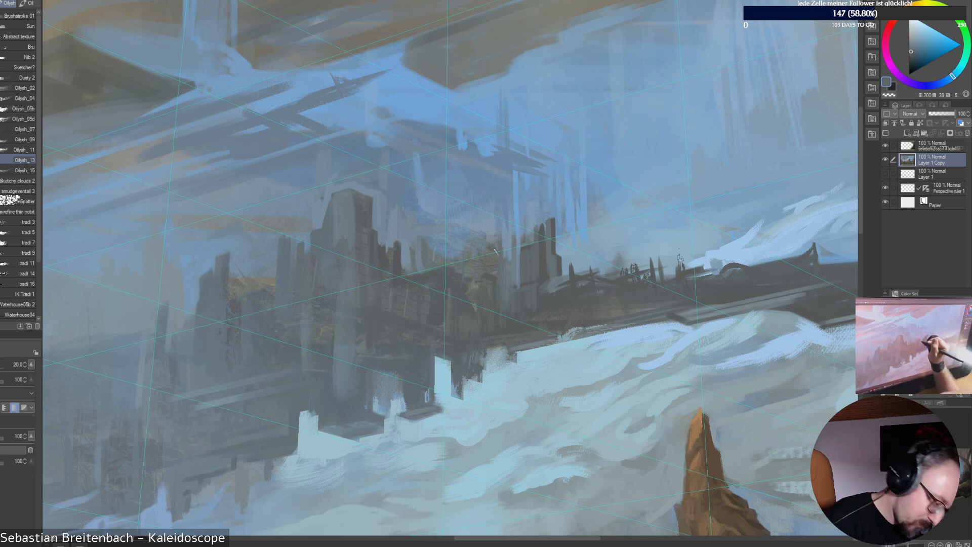
Refine the sky and faint structures above the castle's centre with sampled blues, using the Knife brush up to size 10
{"action": "left_click", "coordinate": [499, 222], "text": "alt"}
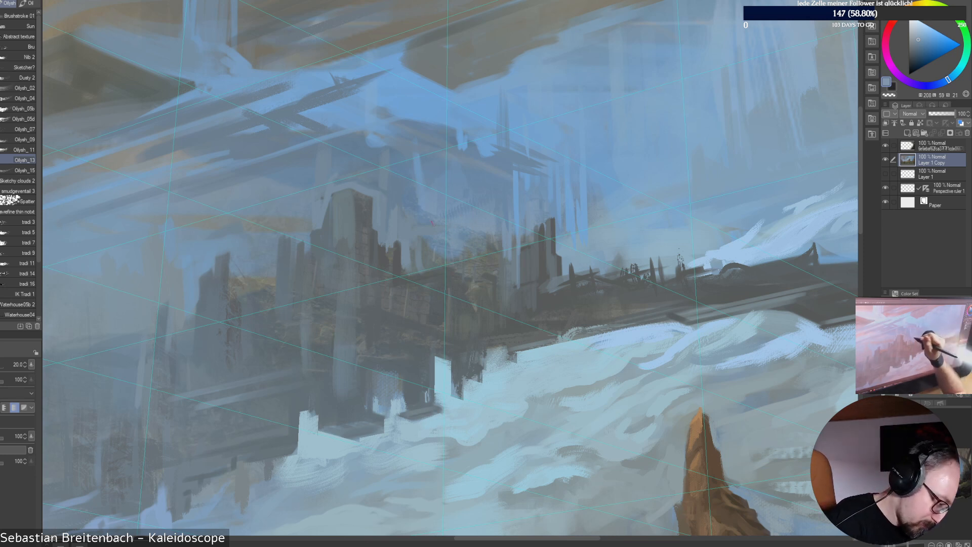
{"action": "left_click", "coordinate": [541, 158], "text": "alt"}
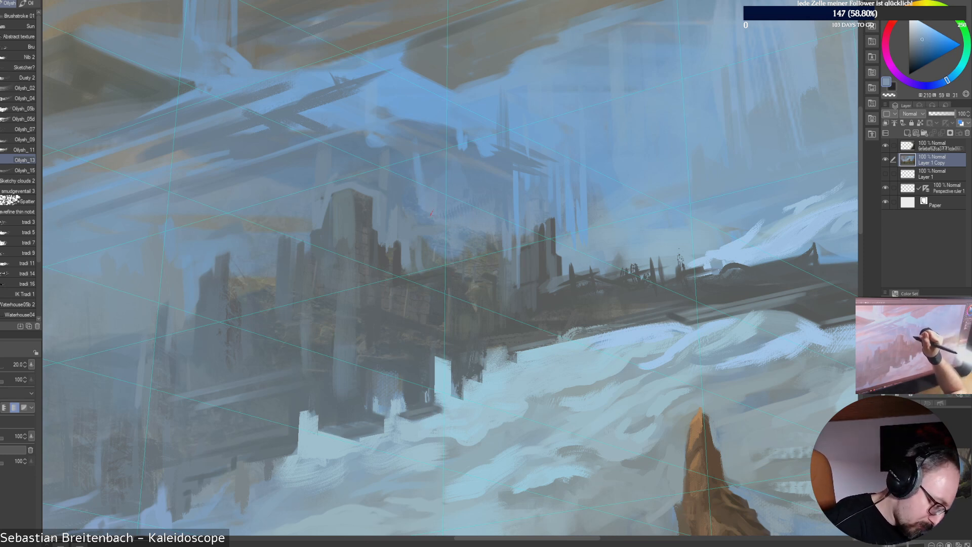
{"action": "right_click", "coordinate": [540, 157]}
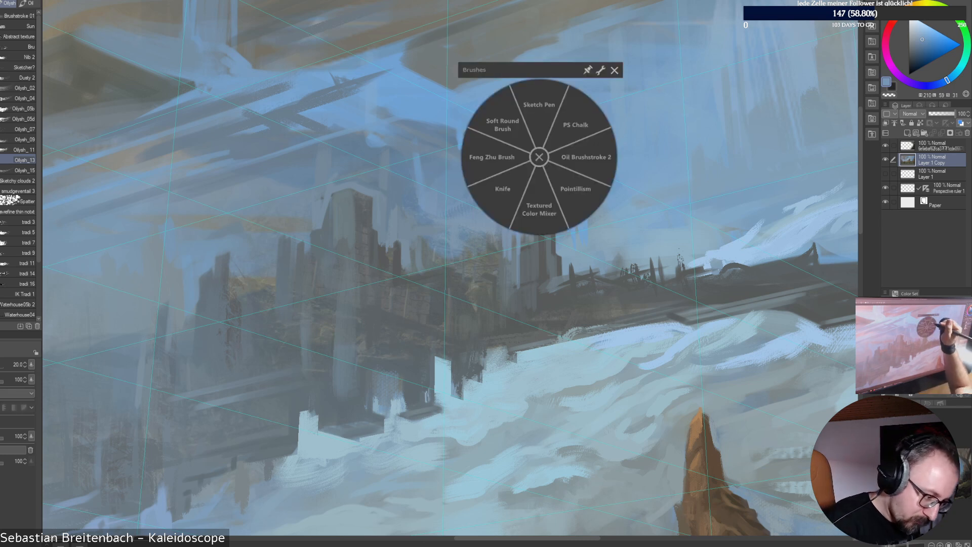
{"action": "left_click", "coordinate": [502, 188]}
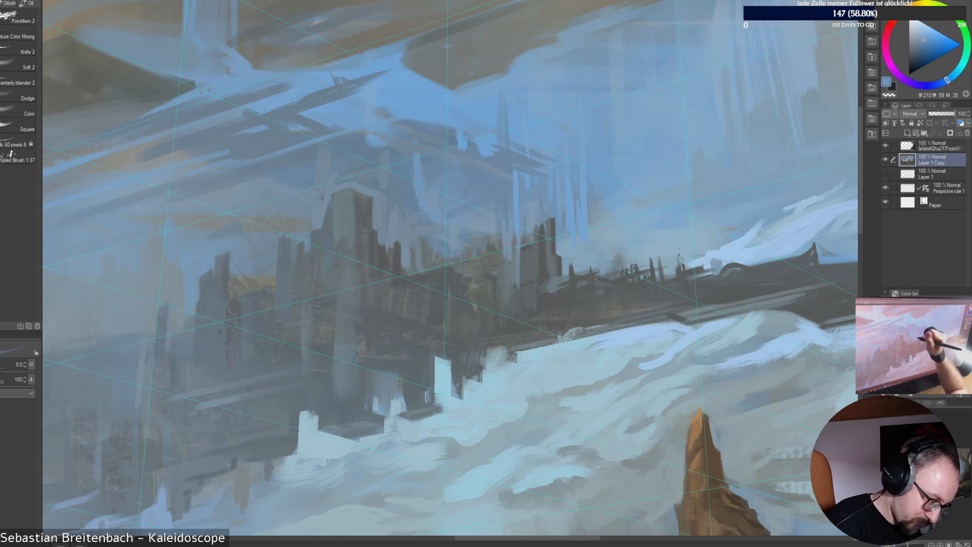
{"action": "left_click", "coordinate": [438, 207], "text": "alt"}
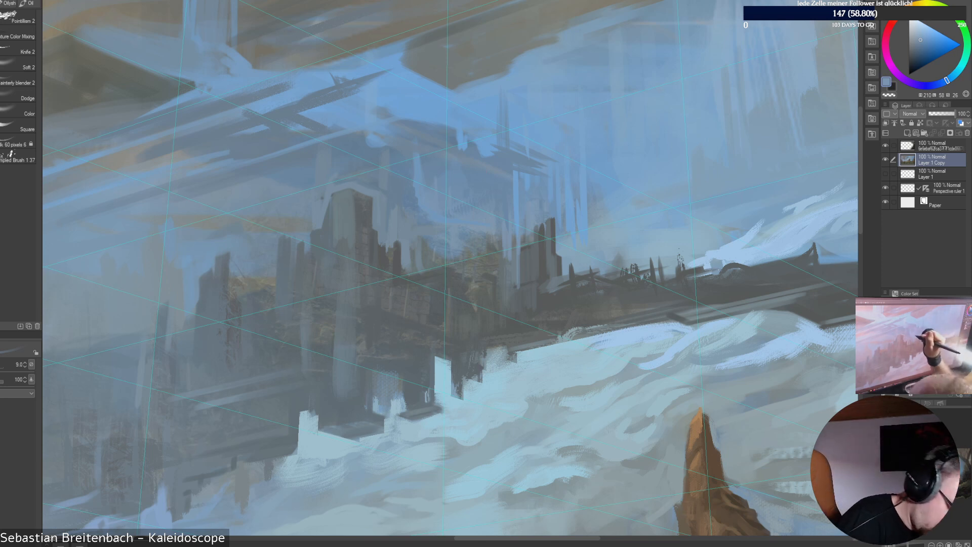
{"action": "left_click", "coordinate": [433, 196], "text": "alt"}
{"action": "left_click", "coordinate": [430, 179], "text": "alt"}
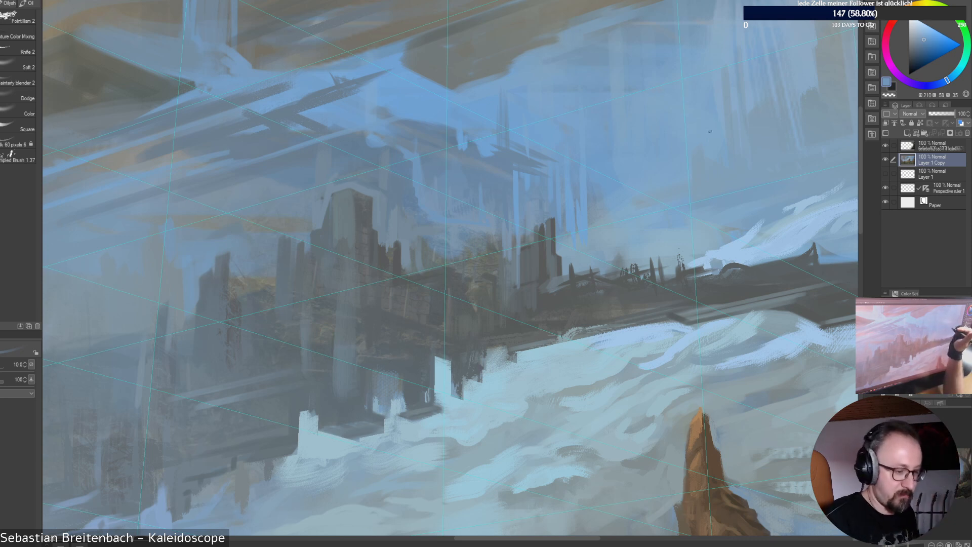
{"action": "left_click", "coordinate": [513, 171], "text": "alt"}
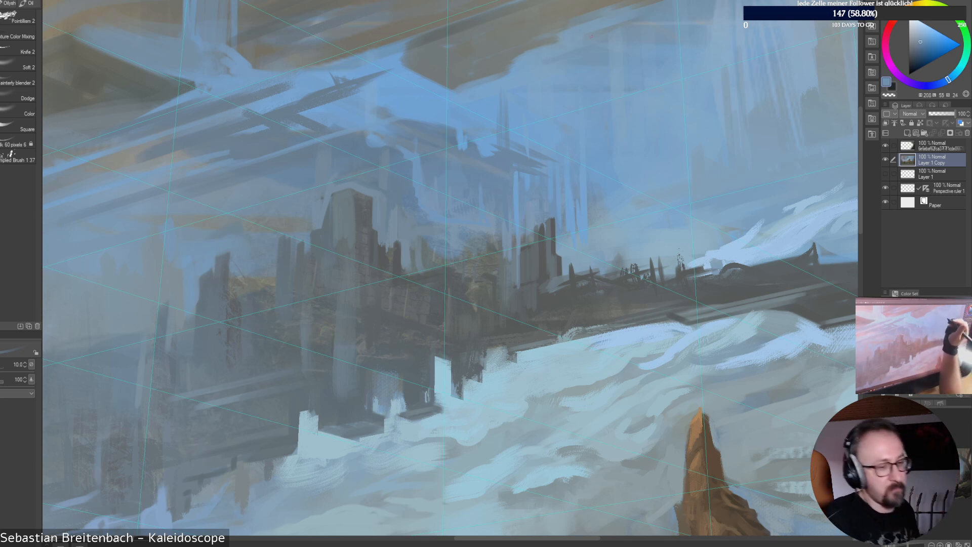
{"action": "left_click", "coordinate": [524, 171], "text": "alt"}
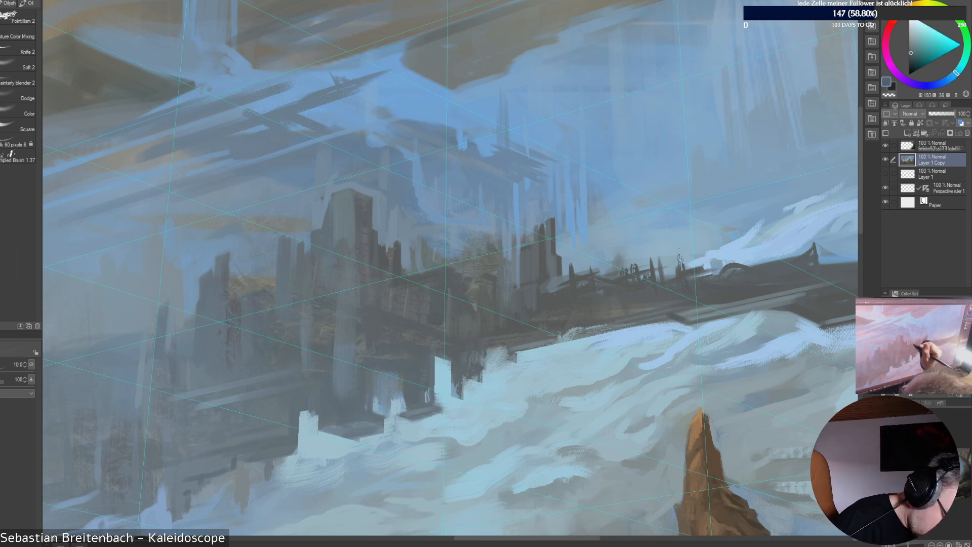
Paint a thin light vertical edge and a lighter sloping wall in the castle's centre with sampled grey-blues at brush size 10
{"action": "left_click_drag", "start_coordinate": [449, 278], "coordinate": [446, 308]}
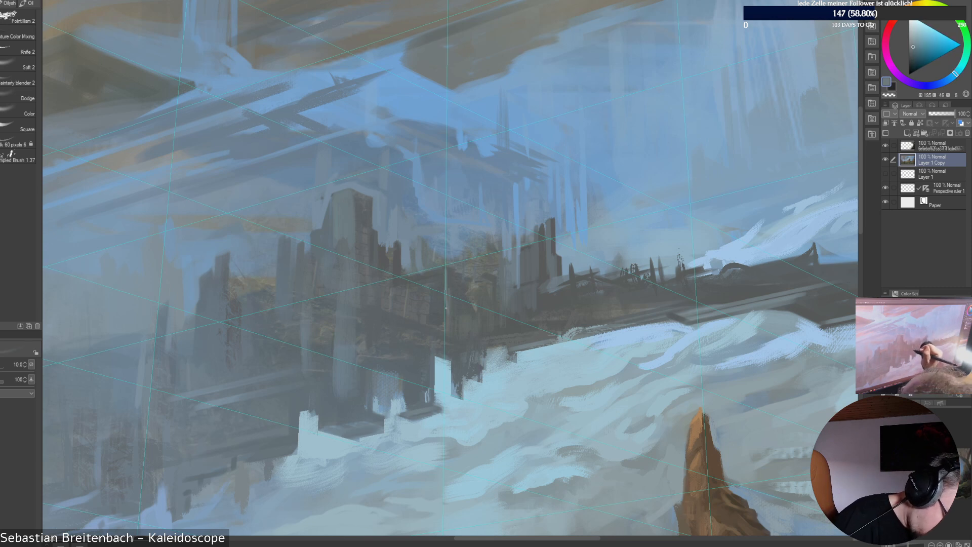
{"action": "mouse_move", "coordinate": [406, 280]}
{"action": "left_mouse_down"}
{"action": "mouse_move", "coordinate": [443, 271]}
{"action": "mouse_move", "coordinate": [443, 305]}
{"action": "left_mouse_up"}
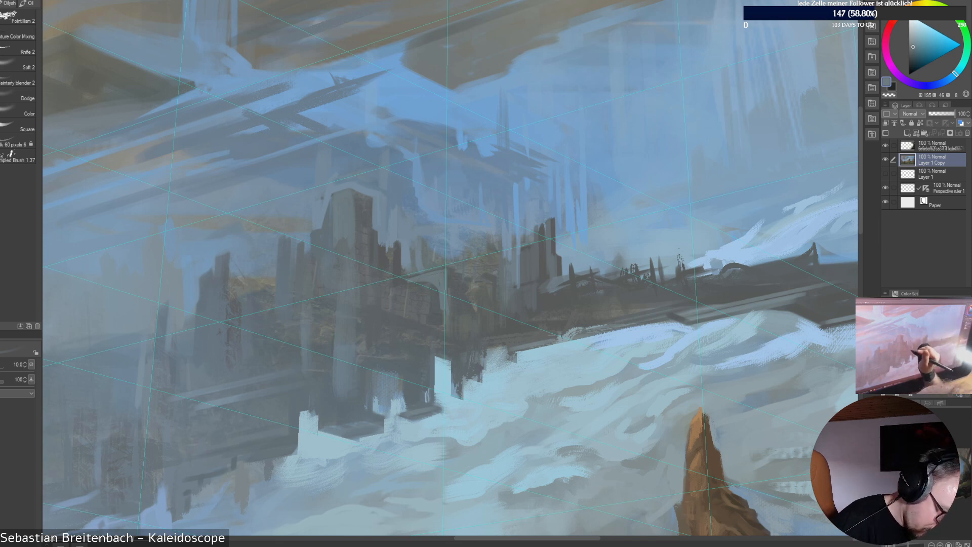
{"action": "left_click", "coordinate": [438, 310], "text": "alt"}
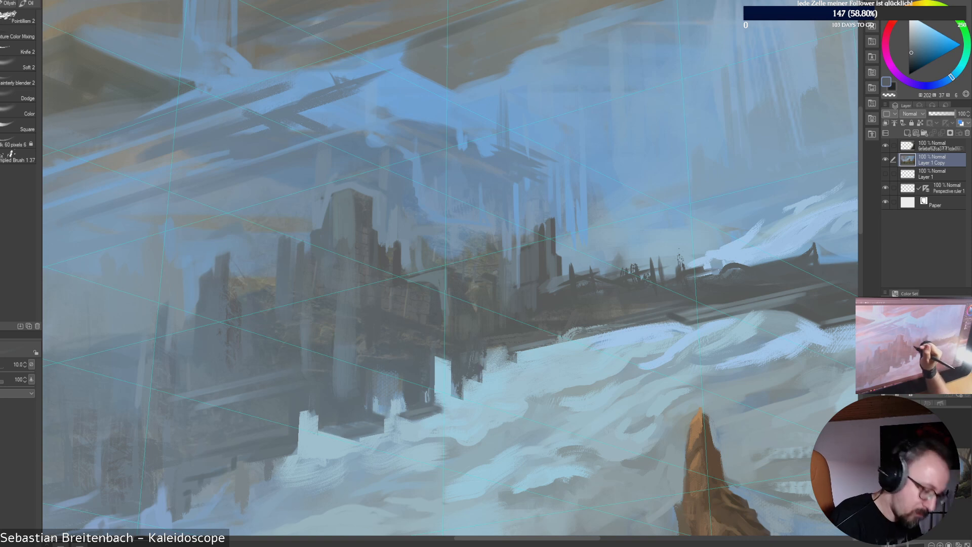
{"action": "left_click", "coordinate": [428, 299], "text": "alt"}
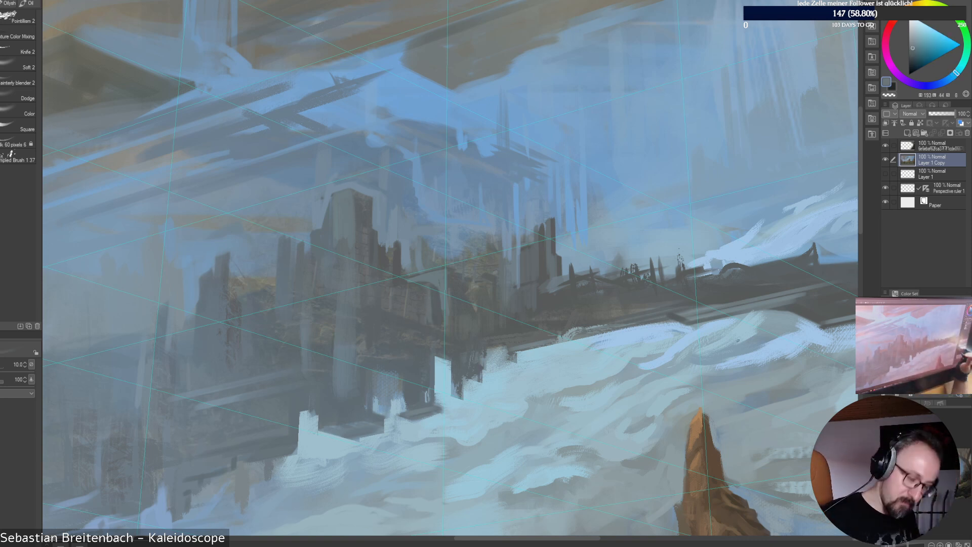
Touch up the castle's right half and the sky above it with sampled dark grey-blues and sky blue at brush size 12.5
{"action": "key", "text": "ctrl+0"}
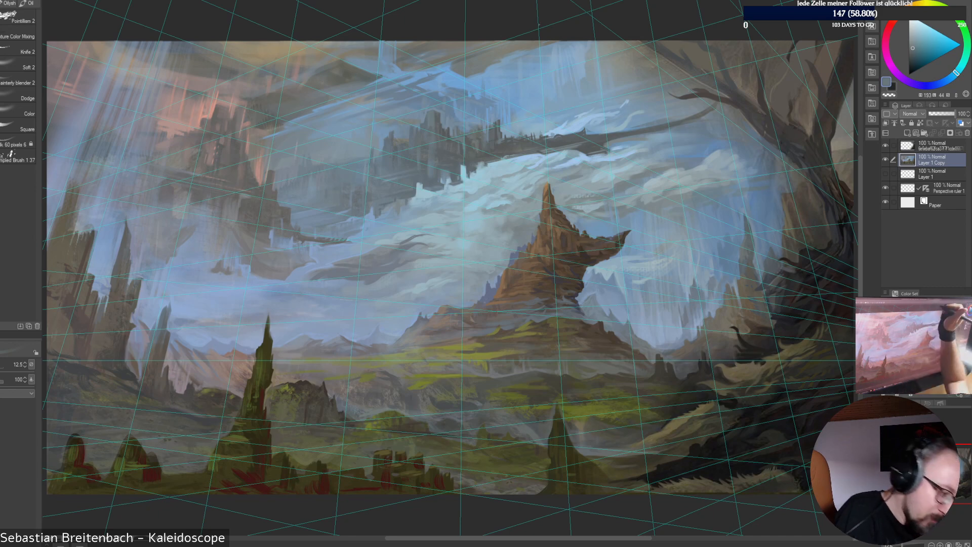
{"action": "left_click", "coordinate": [472, 143], "text": "alt"}
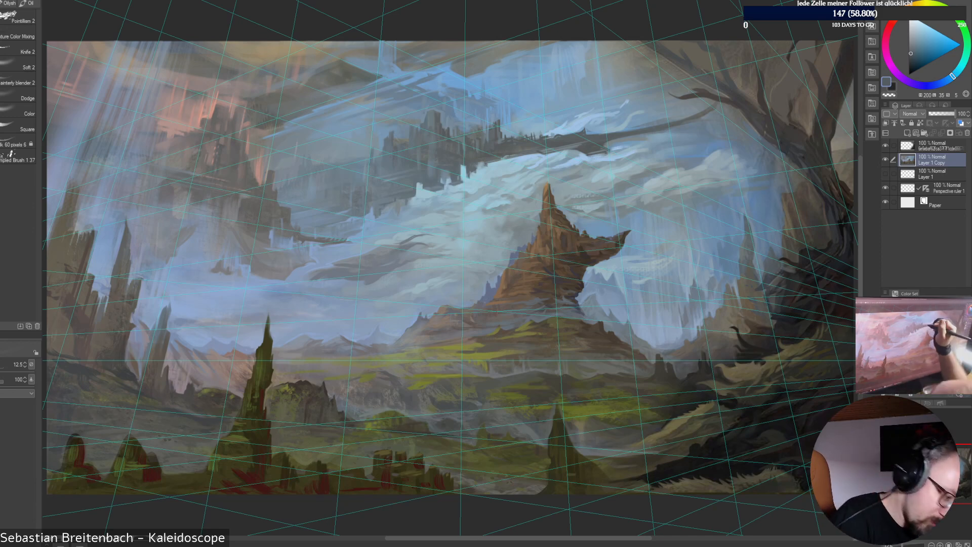
{"action": "left_click", "coordinate": [511, 137], "text": "alt"}
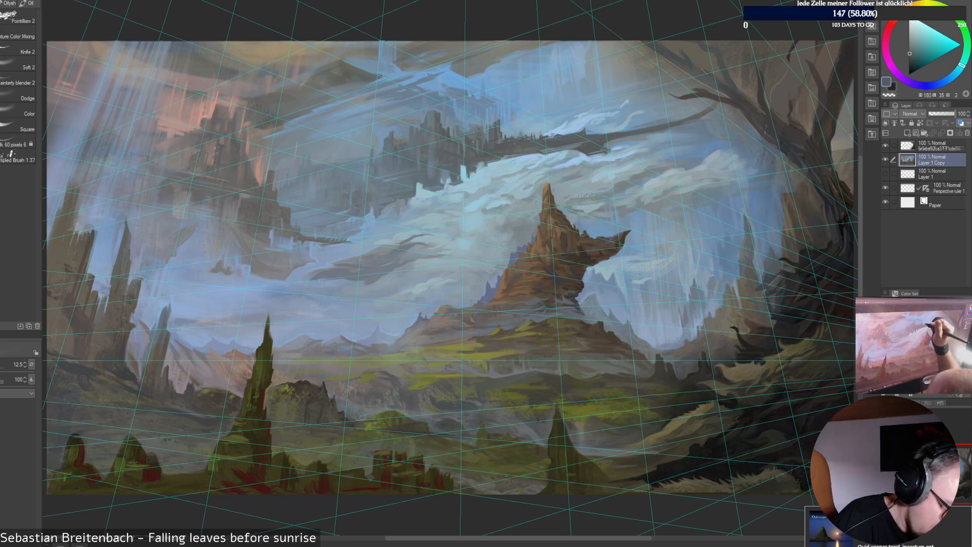
{"action": "left_click", "coordinate": [508, 108], "text": "alt"}
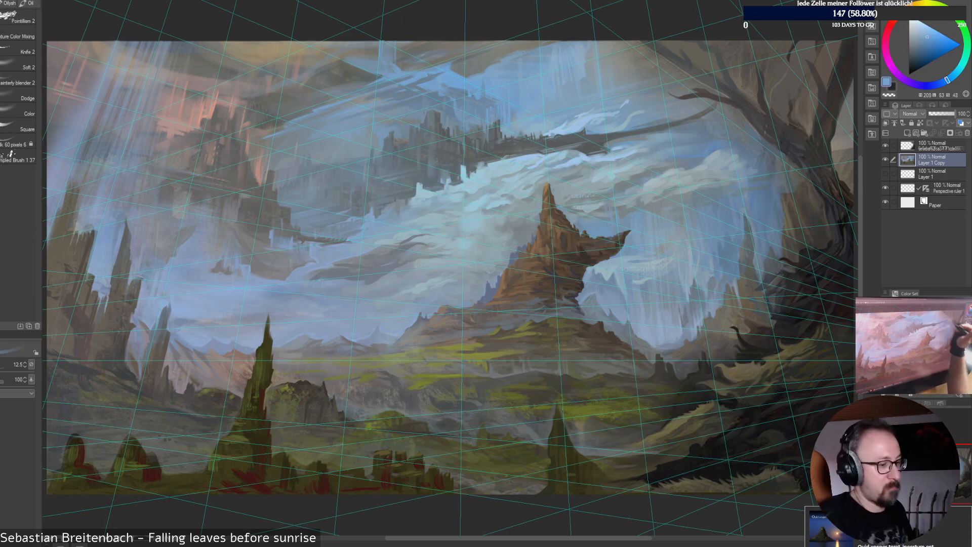
Soften the sky around the castle's tallest tower and upper right with sampled blues at brush sizes 17.5 and 35
{"action": "left_click", "coordinate": [455, 127], "text": "alt"}
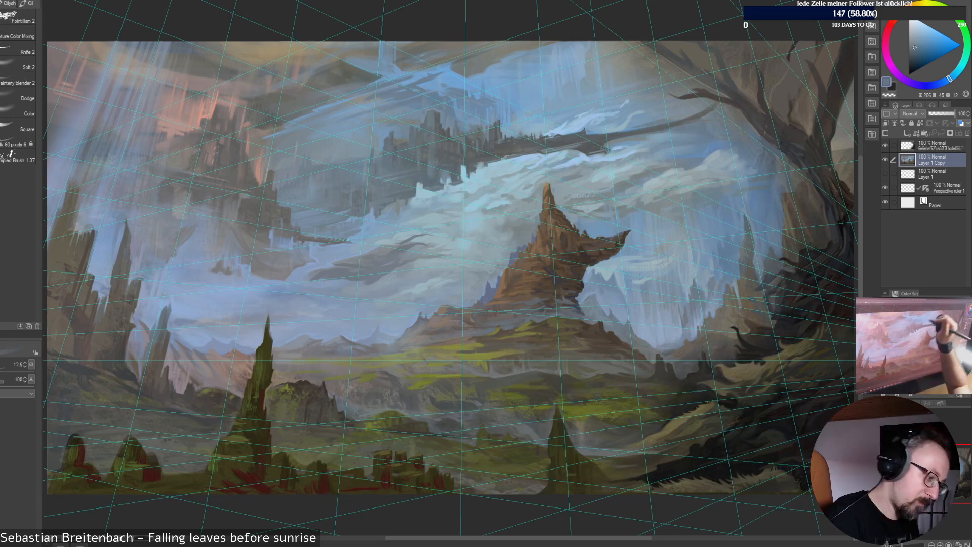
{"action": "left_click", "coordinate": [443, 102], "text": "alt"}
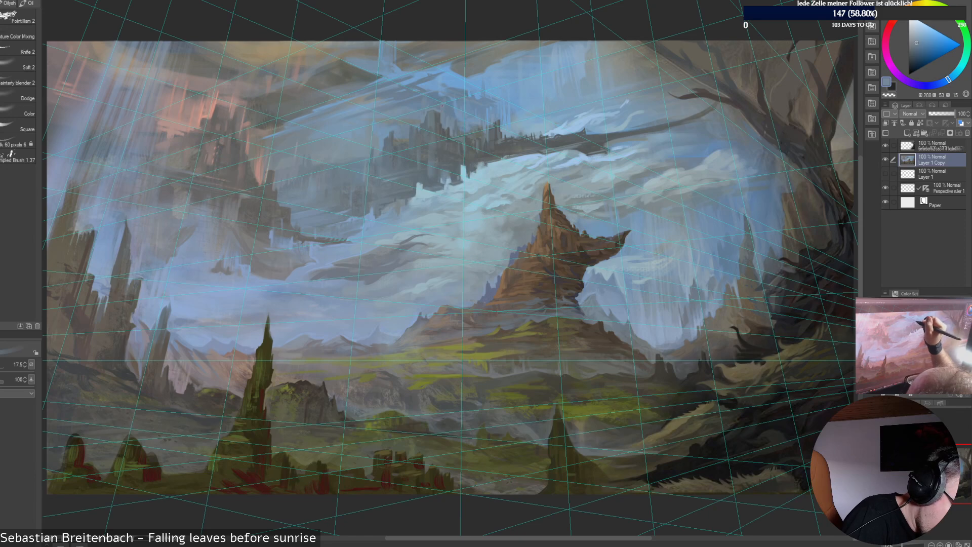
{"action": "key", "text": "]"}
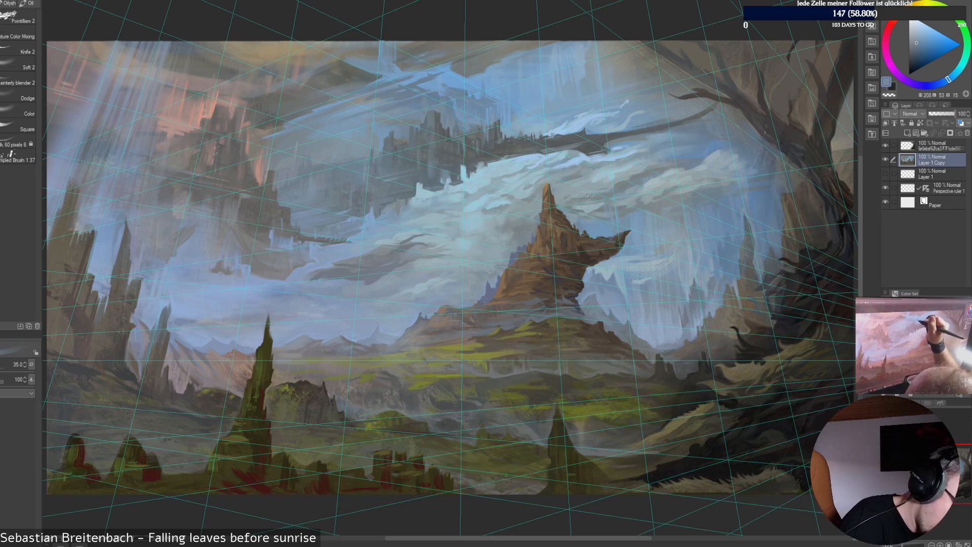
{"action": "left_click", "coordinate": [526, 87], "text": "alt"}
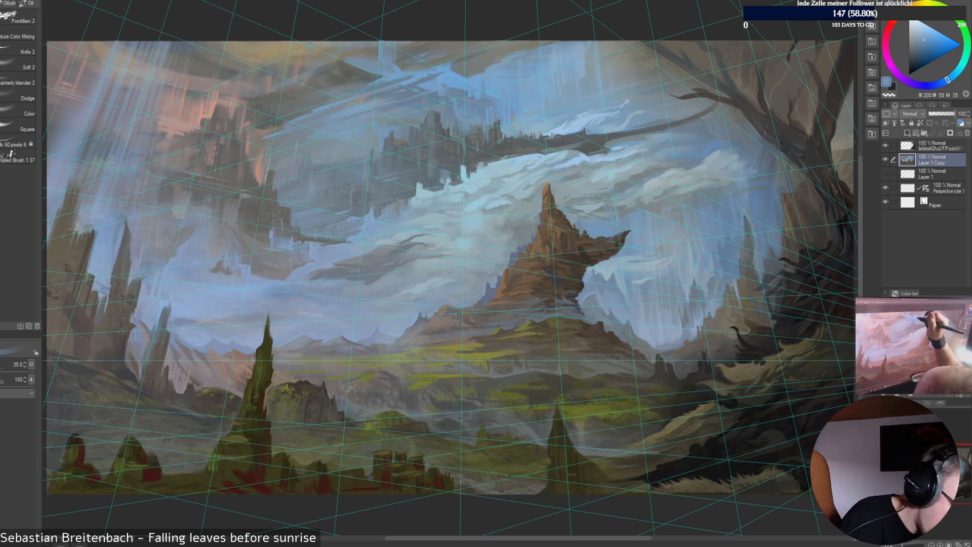
Rework the hanging streaks and spire shapes in the sky above the castle with repeatedly sampled light and mid blues at brush size 20
{"action": "left_click", "coordinate": [446, 93], "text": "alt"}
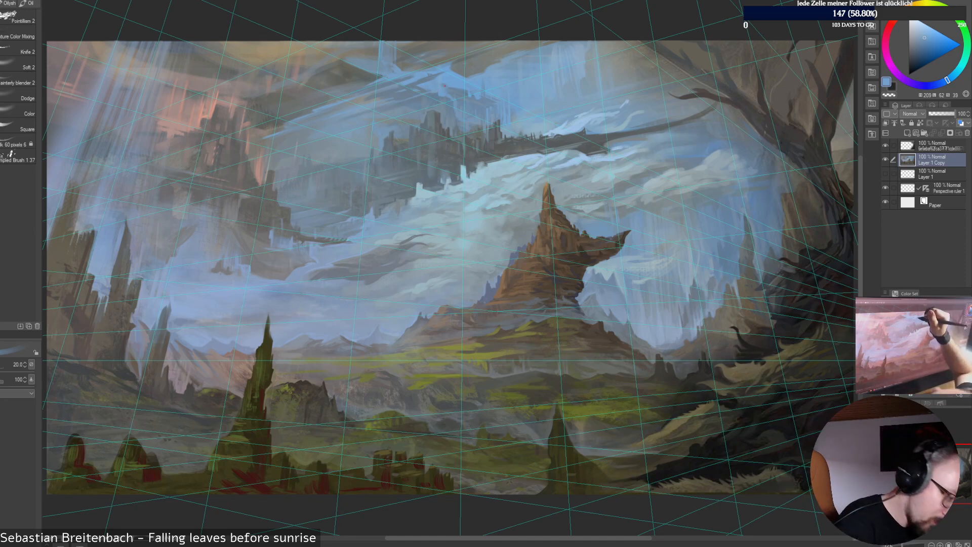
{"action": "left_click", "coordinate": [438, 82], "text": "alt"}
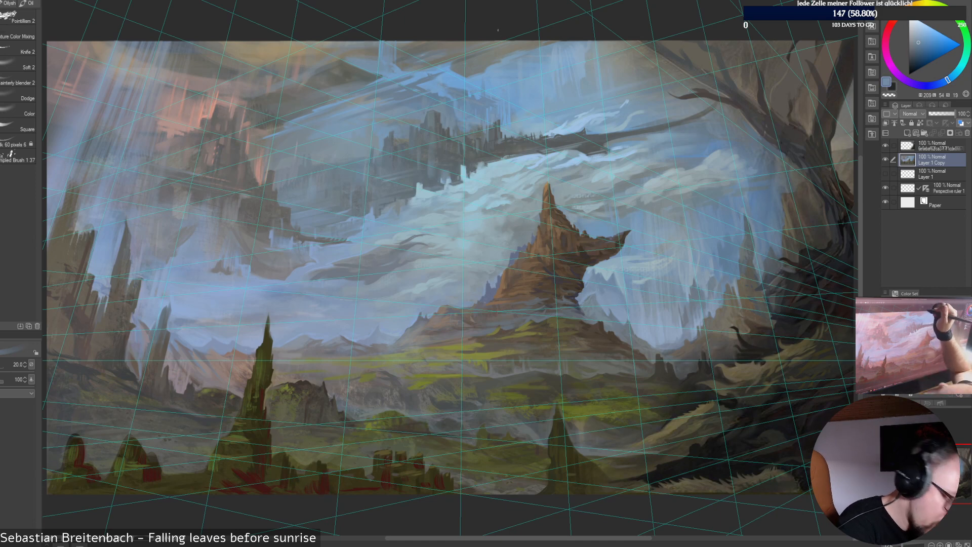
{"action": "left_click", "coordinate": [458, 87], "text": "alt"}
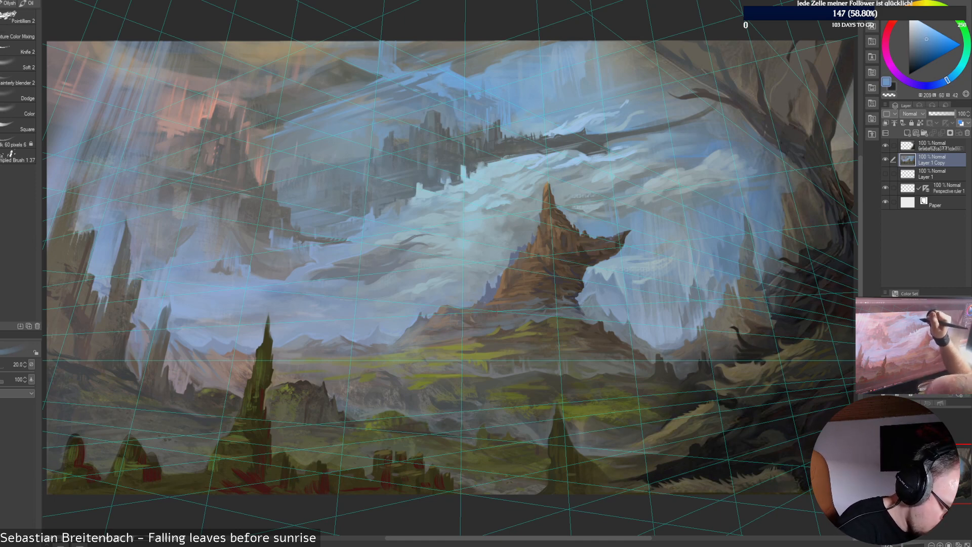
{"action": "left_click", "coordinate": [460, 88], "text": "alt"}
{"action": "left_click", "coordinate": [460, 88], "text": "alt"}
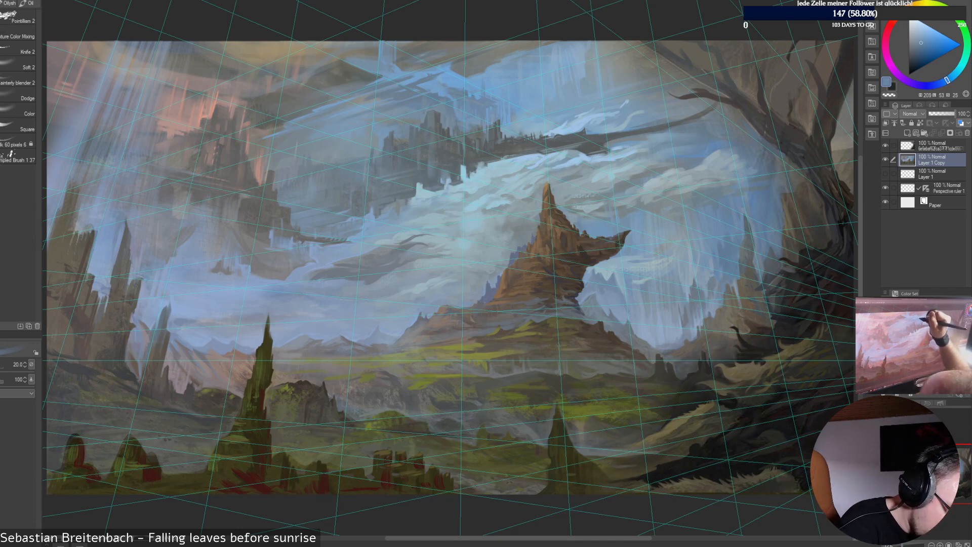
{"action": "left_click", "coordinate": [461, 88], "text": "alt"}
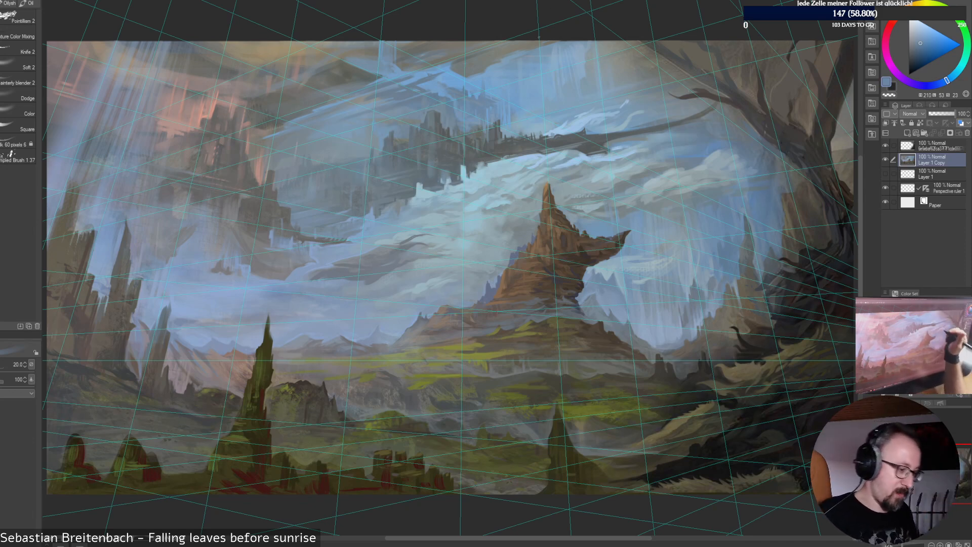
{"action": "left_click", "coordinate": [487, 94], "text": "alt"}
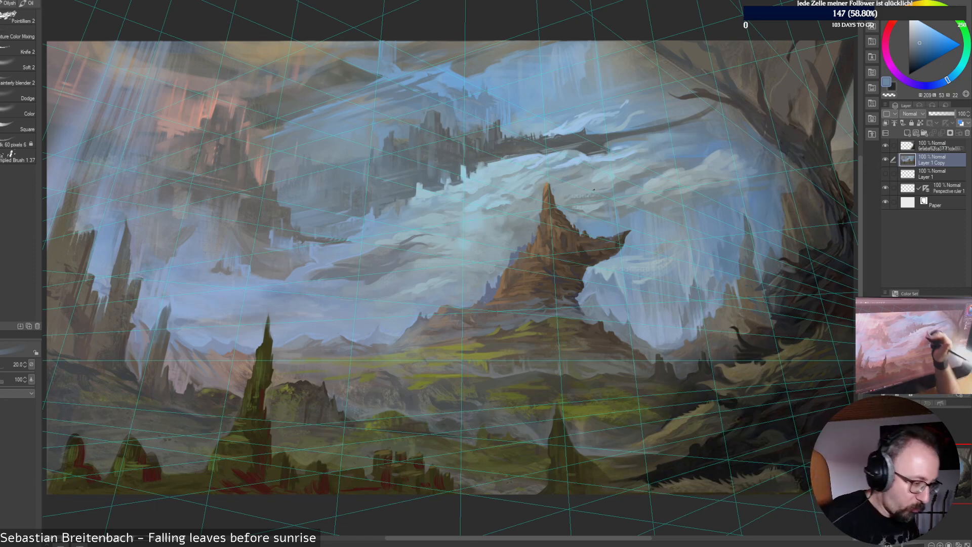
Soften the streaked sky around the castle's upper-left side with sampled muted blues at brush sizes 20, 45 and 35
{"action": "left_click", "coordinate": [403, 128], "text": "alt"}
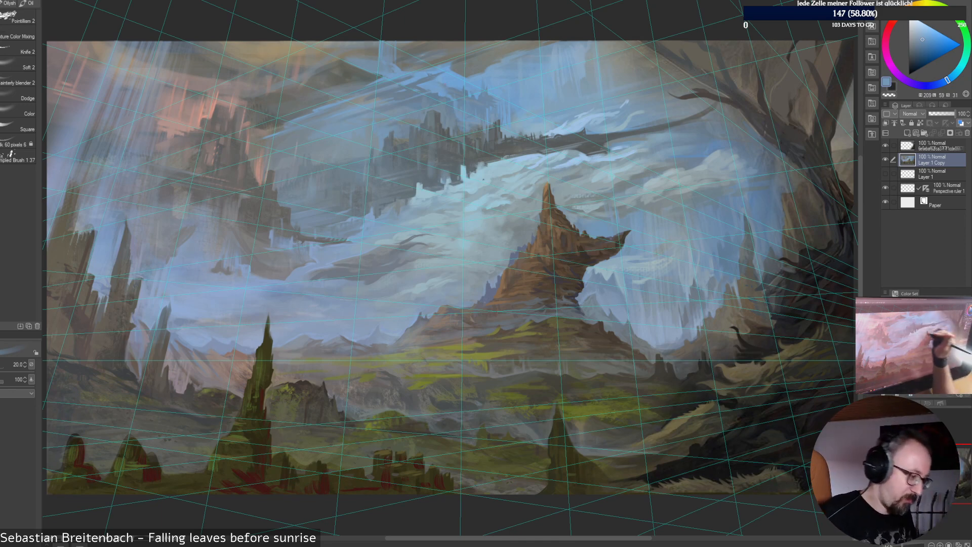
{"action": "left_click", "coordinate": [379, 125], "text": "alt"}
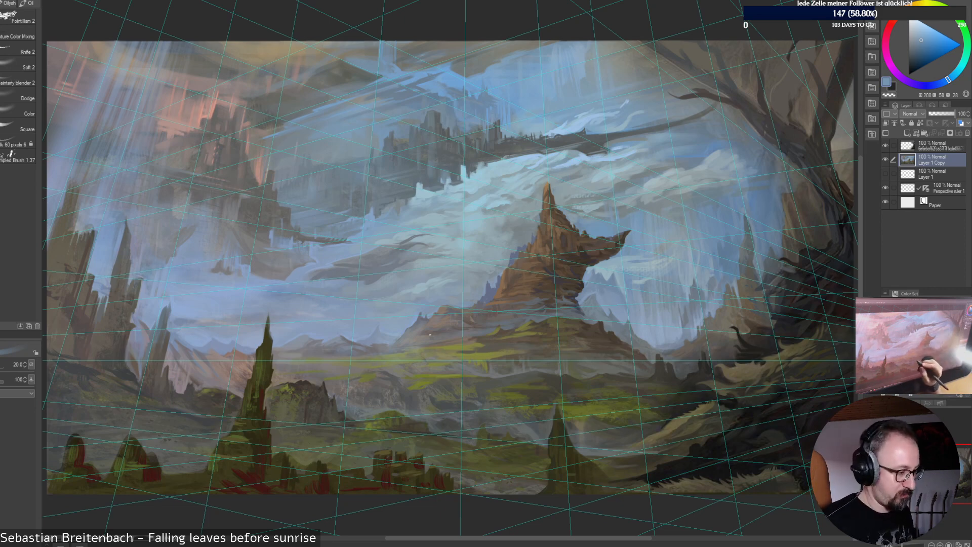
{"action": "key", "text": "bracketright"}
{"action": "key", "text": "bracketright"}
{"action": "key", "text": "bracketright"}
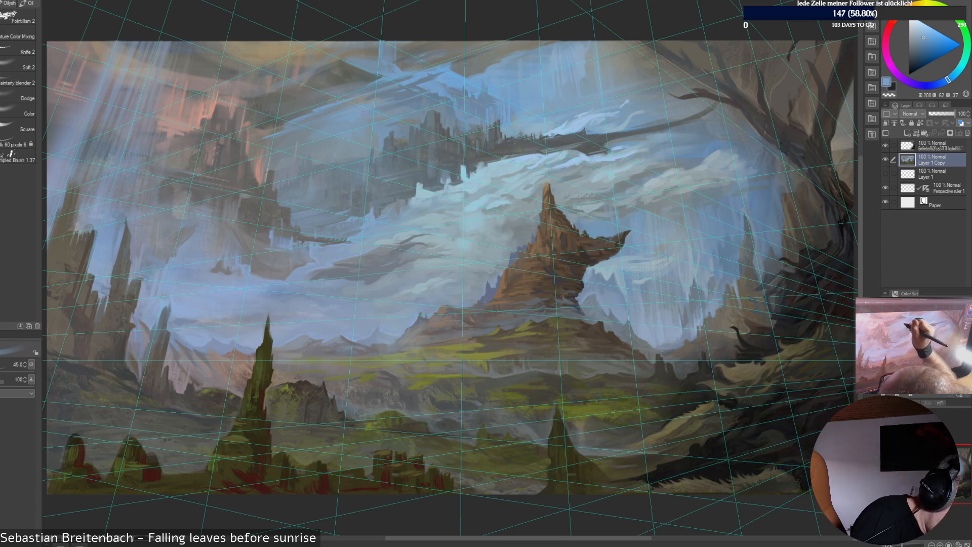
{"action": "key", "text": "bracketleft"}
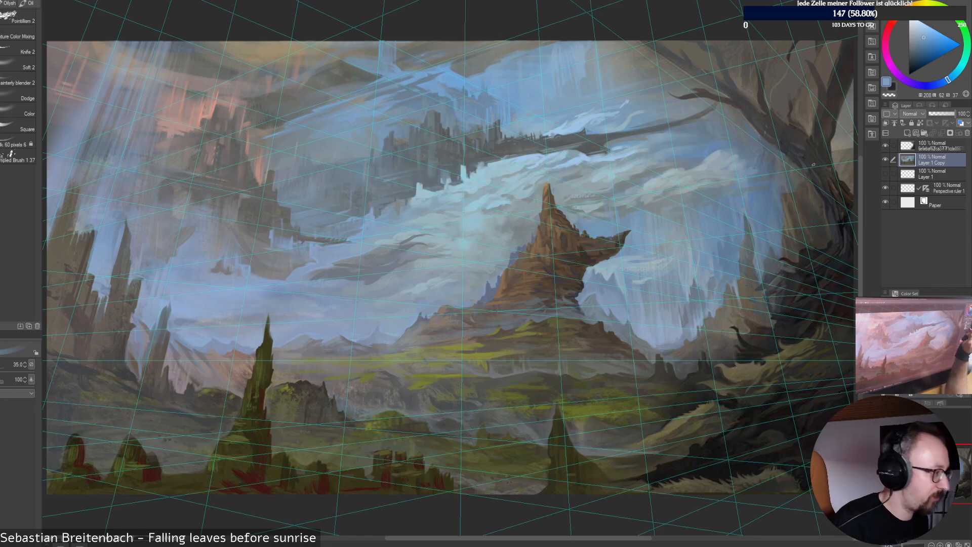
{"action": "key", "text": "alt"}
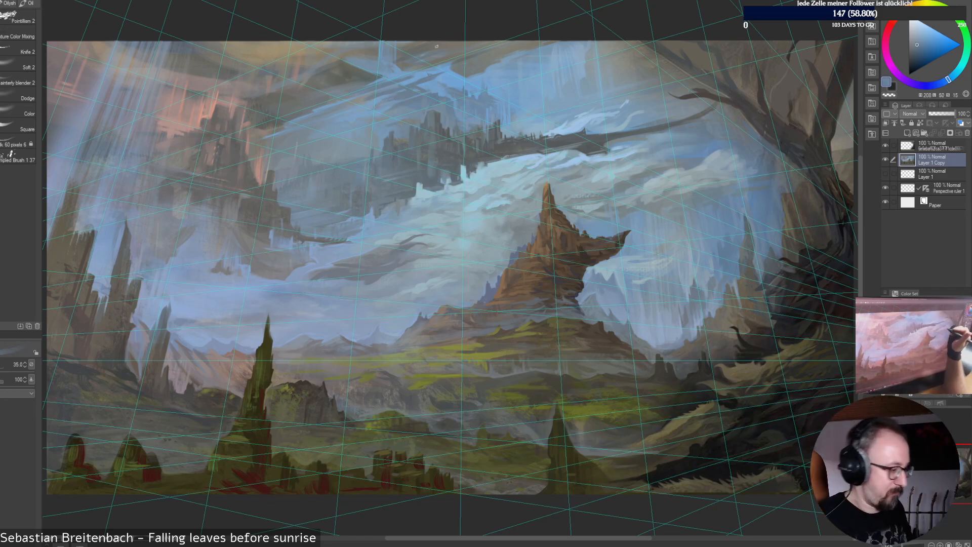
{"action": "left_click", "coordinate": [386, 103], "text": "alt"}
{"action": "left_click_drag", "start_coordinate": [369, 109], "coordinate": [381, 105]}
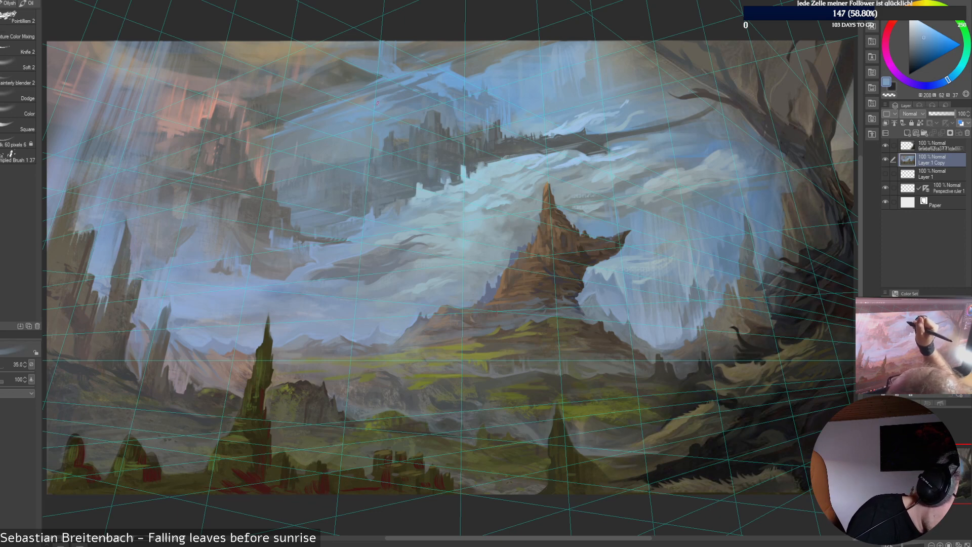
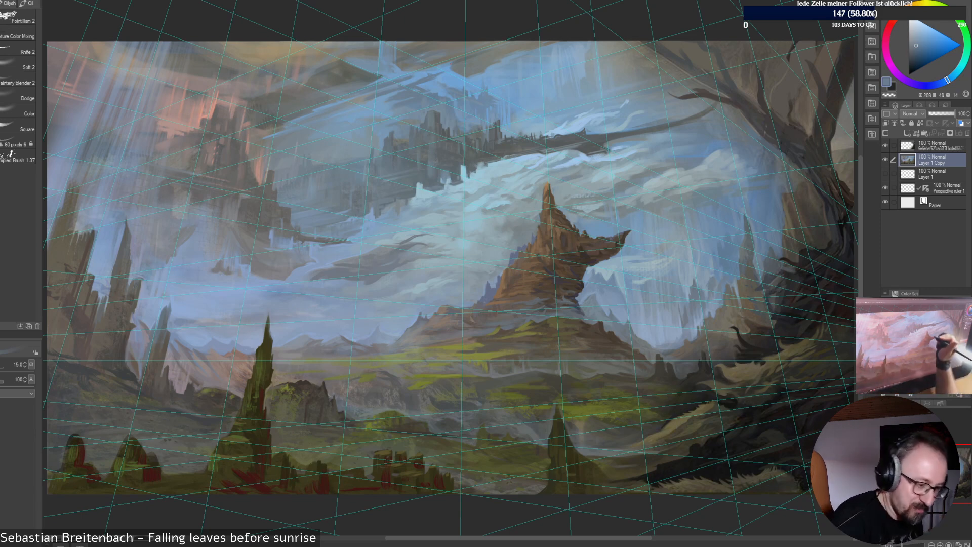
Brush lighter wispy clouds above the long dark spur with a sampled light sky blue, using brush sizes between 30 and 80
{"action": "left_click", "coordinate": [532, 134], "text": "alt"}
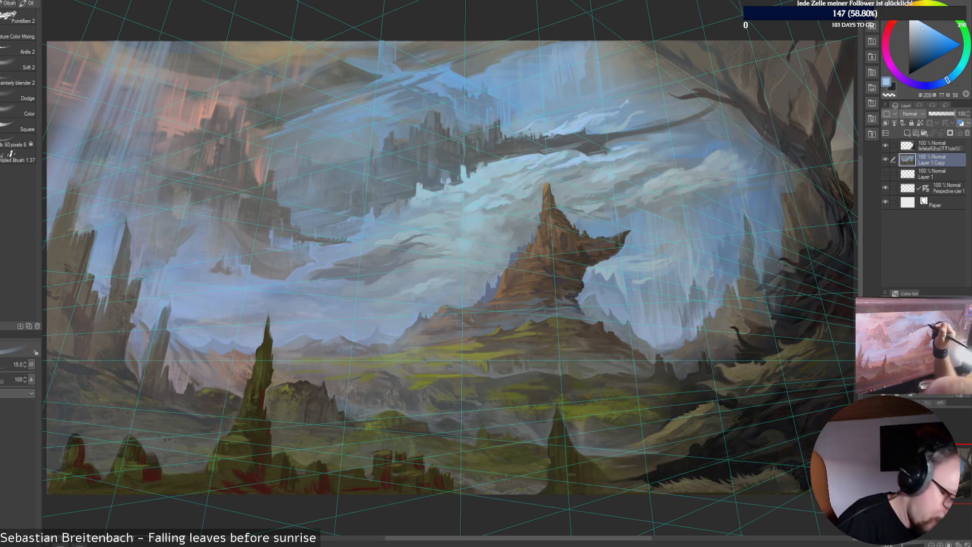
{"action": "key", "text": "bracketright"}
{"action": "key", "text": "bracketright"}
{"action": "key", "text": "bracketright"}
{"action": "key", "text": "bracketright"}
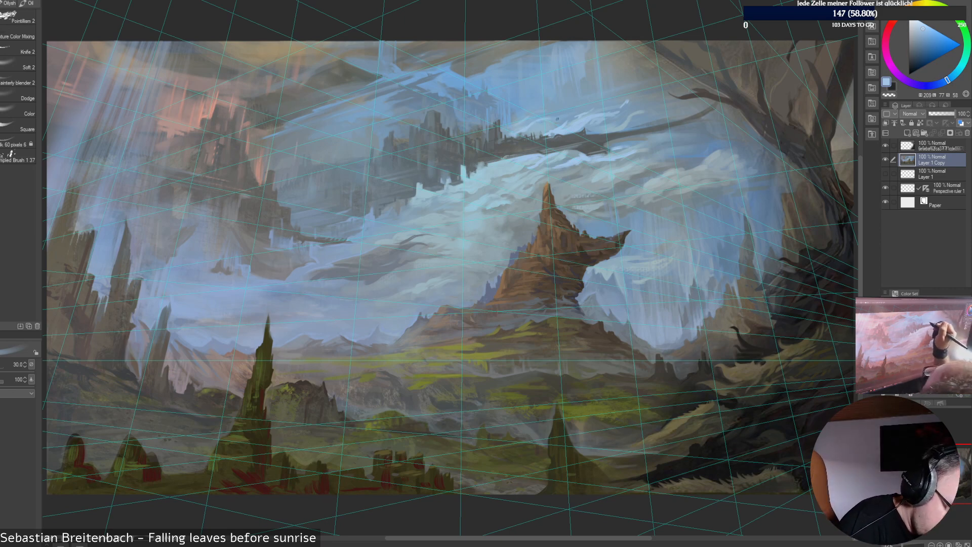
{"action": "key", "text": "]"}
{"action": "key", "text": "]"}
{"action": "key", "text": "]"}
{"action": "key", "text": "]"}
{"action": "key", "text": "]"}
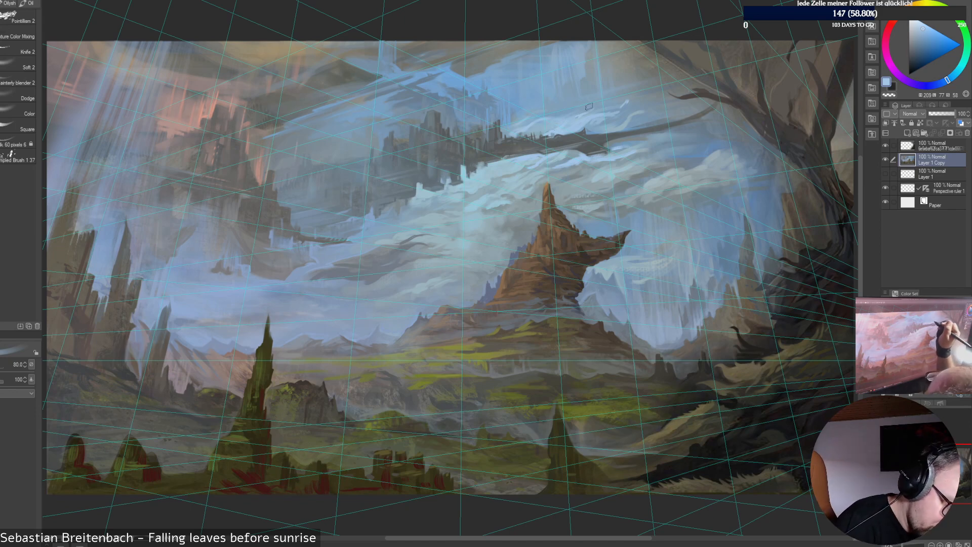
{"action": "key", "text": "bracketleft"}
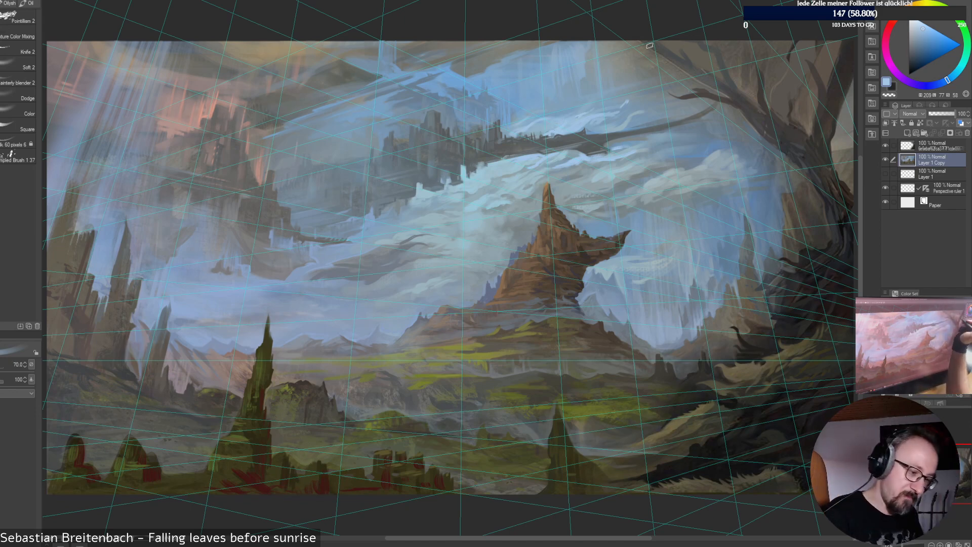
{"action": "key", "text": "bracketleft"}
{"action": "key", "text": "bracketleft"}
{"action": "key", "text": "bracketleft"}
{"action": "key", "text": "bracketleft"}
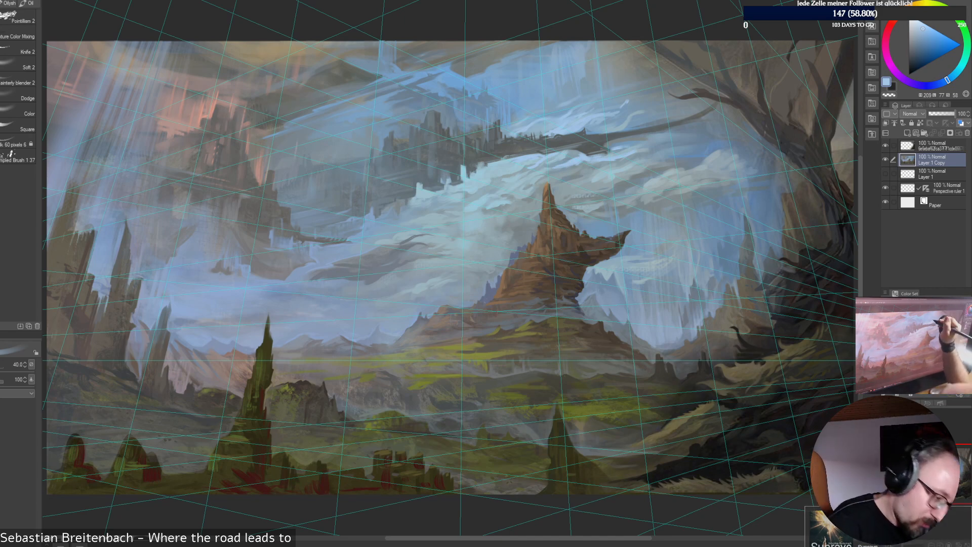
Refine the cloud wisps above the long dark spur with repeatedly sampled mid and grey blues at brush sizes 40 and 25
{"action": "left_click", "coordinate": [552, 106], "text": "alt"}
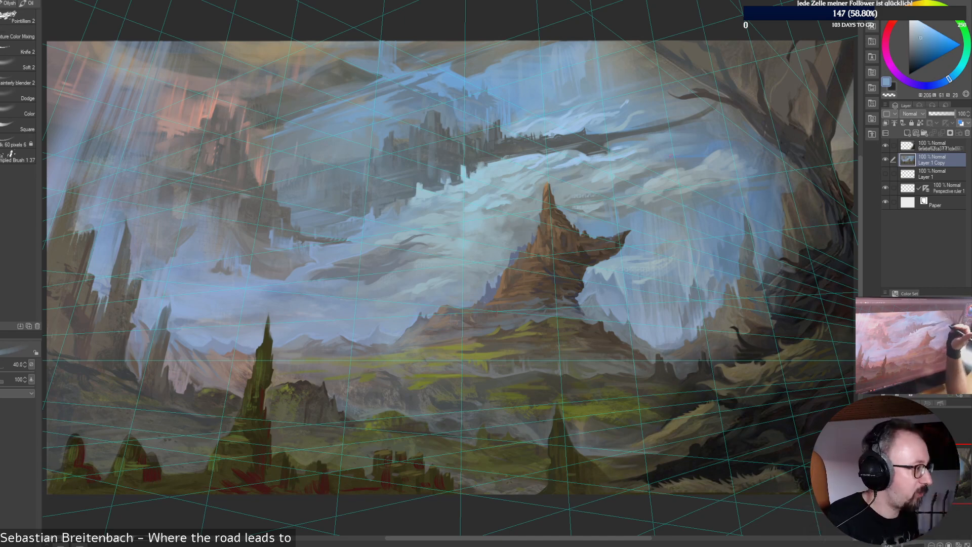
{"action": "left_click", "coordinate": [570, 104], "text": "alt"}
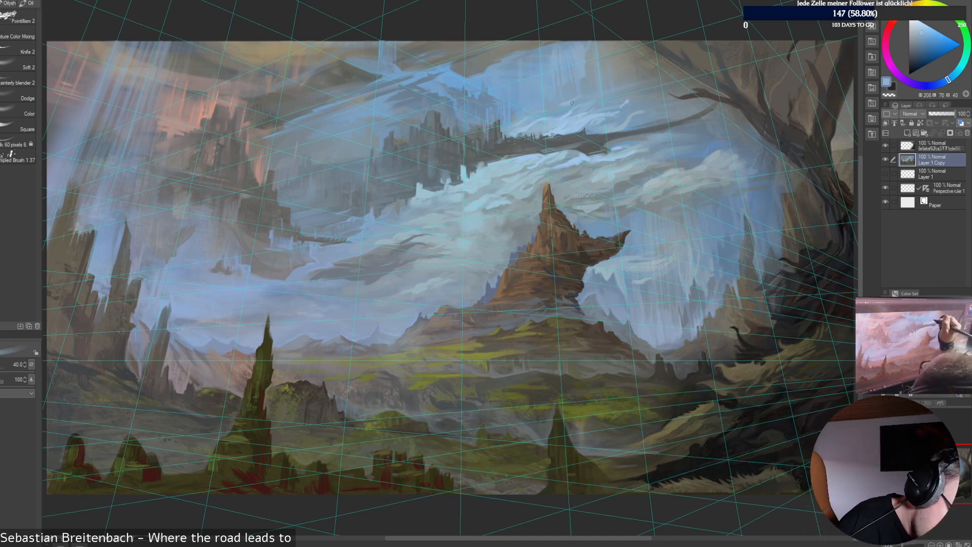
{"action": "key", "text": "bracketleft"}
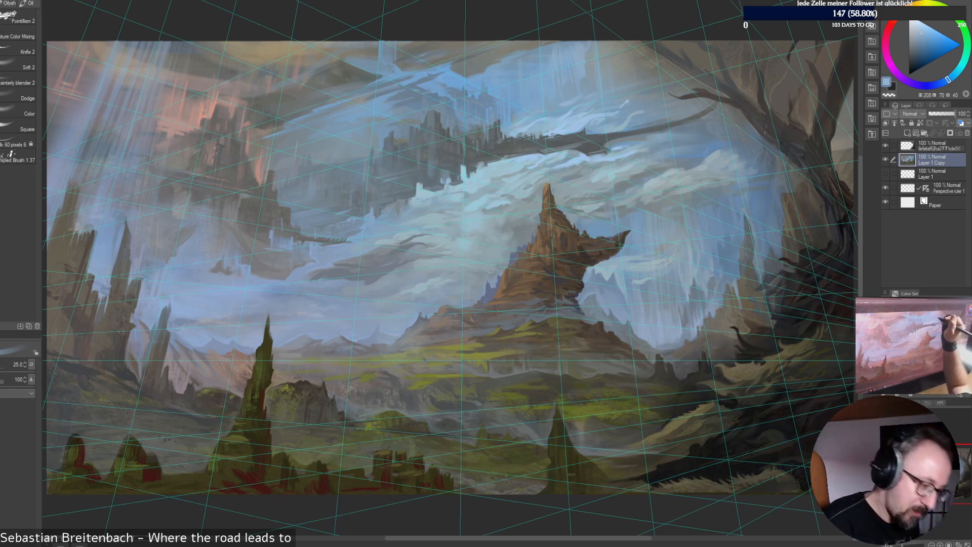
{"action": "left_click", "coordinate": [595, 90], "text": "alt"}
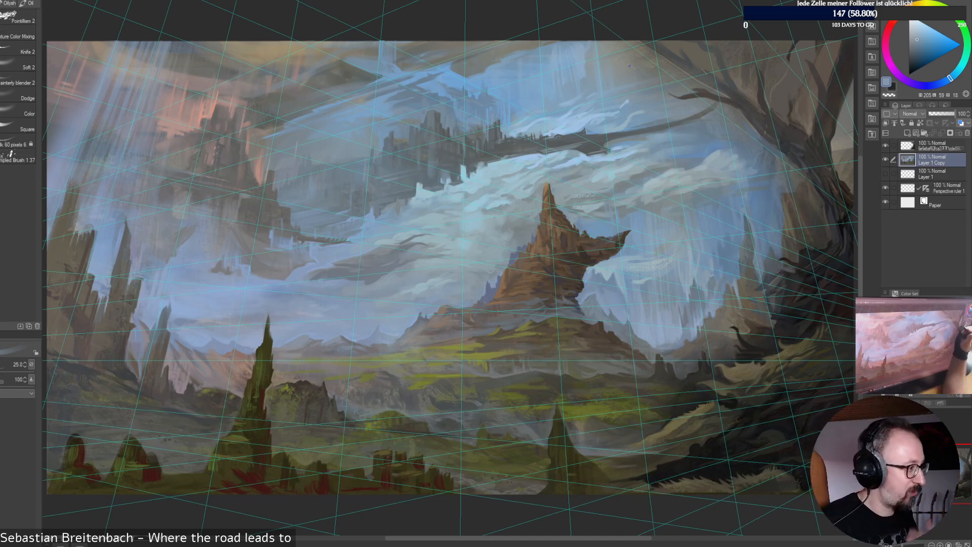
{"action": "left_click", "coordinate": [581, 94], "text": "alt"}
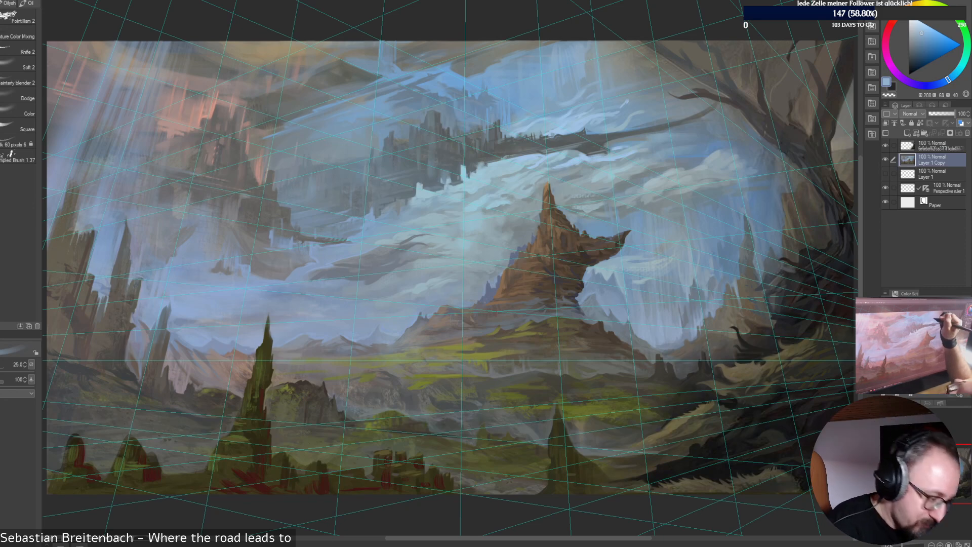
Paint pale vertical streaks in the sky at the canvas's upper centre with sampled light blues at brush sizes 25 to 45
{"action": "left_click", "coordinate": [561, 75], "text": "alt"}
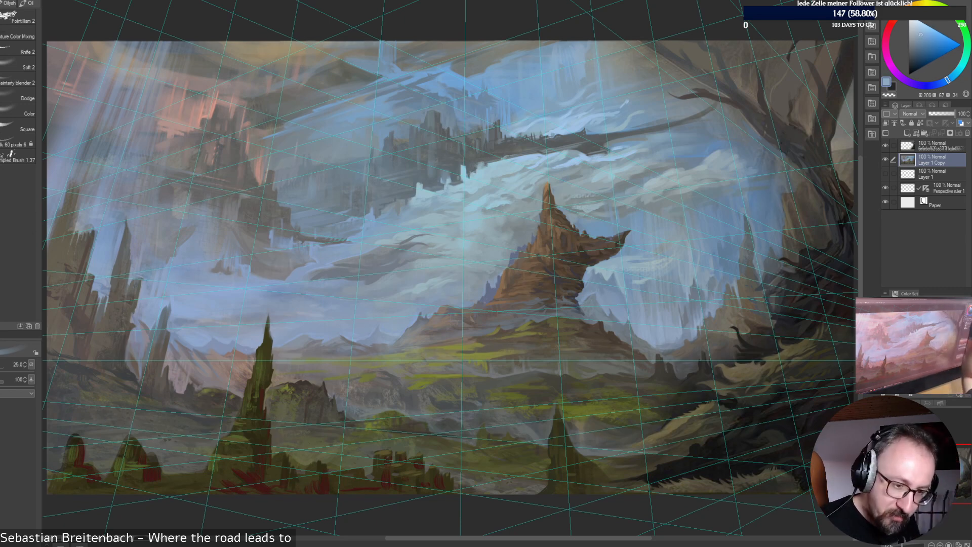
{"action": "left_click", "coordinate": [555, 61], "text": "alt"}
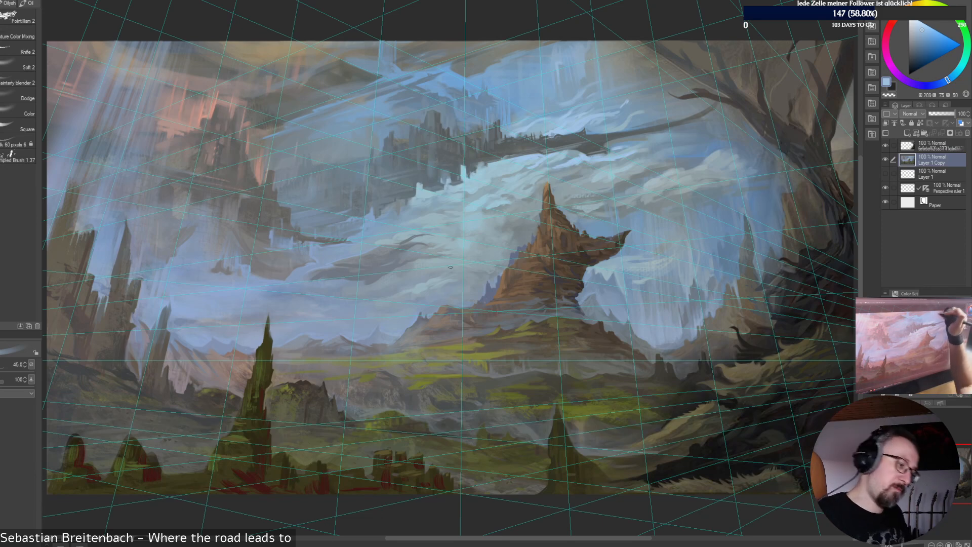
{"action": "key", "text": "bracketright"}
{"action": "key", "text": "bracketright"}
{"action": "key", "text": "bracketright"}
{"action": "key", "text": "bracketleft"}
{"action": "key", "text": "bracketleft"}
{"action": "key", "text": "bracketleft"}
{"action": "key", "text": "bracketleft"}
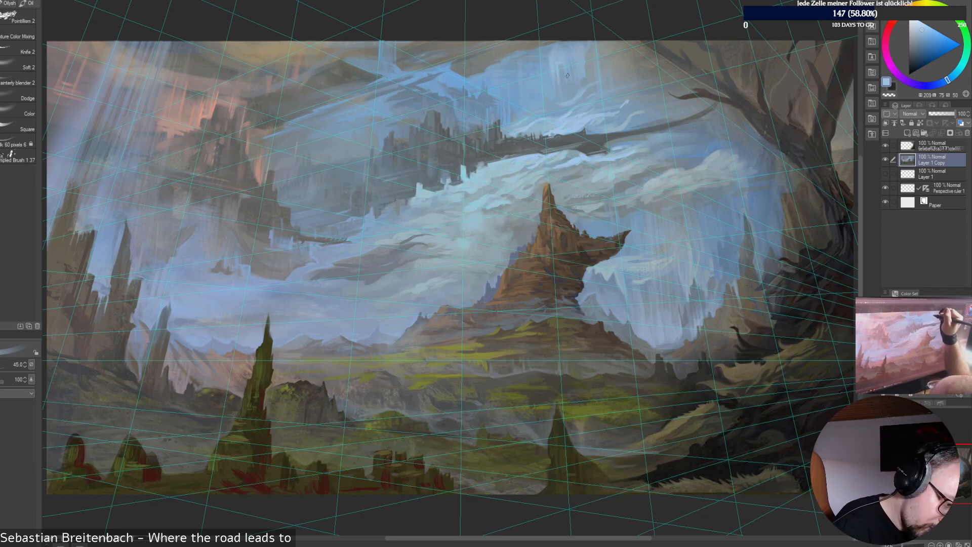
{"action": "key", "text": "bracketright"}
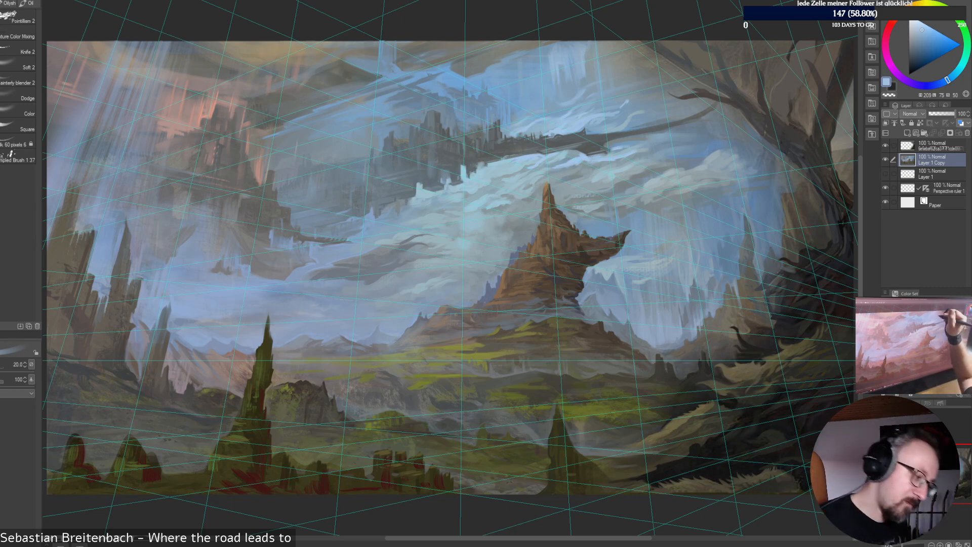
Shape and soften the right edge of the pale vertical sky streaks with sampled blues at brush size 17.5
{"action": "left_click", "coordinate": [587, 66], "text": "alt"}
{"action": "key", "text": "bracketleft"}
{"action": "key", "text": "bracketleft"}
{"action": "key", "text": "bracketleft"}
{"action": "key", "text": "bracketleft"}
{"action": "left_click", "coordinate": [584, 63], "text": "alt"}
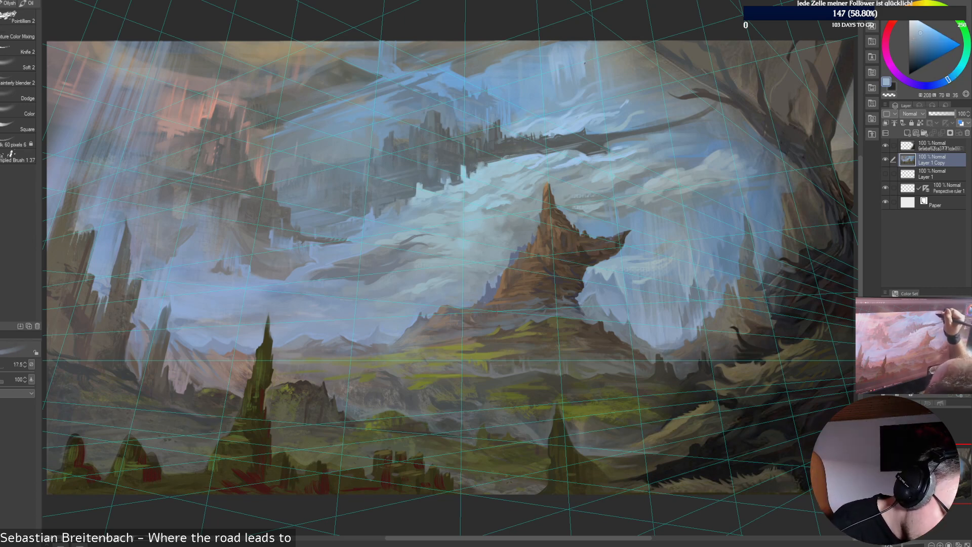
{"action": "left_click", "coordinate": [586, 74], "text": "alt"}
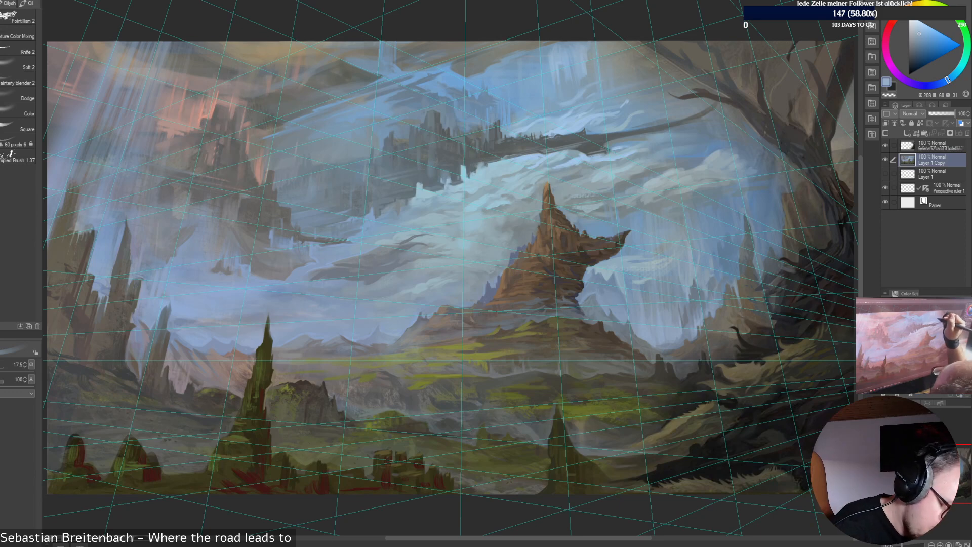
{"action": "left_click", "coordinate": [601, 78], "text": "alt"}
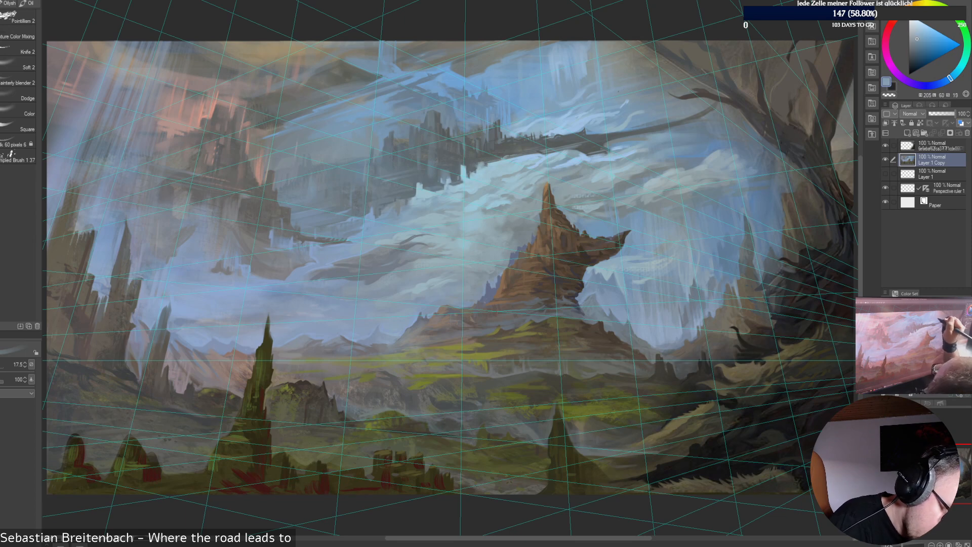
Blend the sky between the cloud wisps and the tree branches with sampled neutral greys at brush sizes 25 and 35
{"action": "left_click", "coordinate": [638, 131], "text": "alt"}
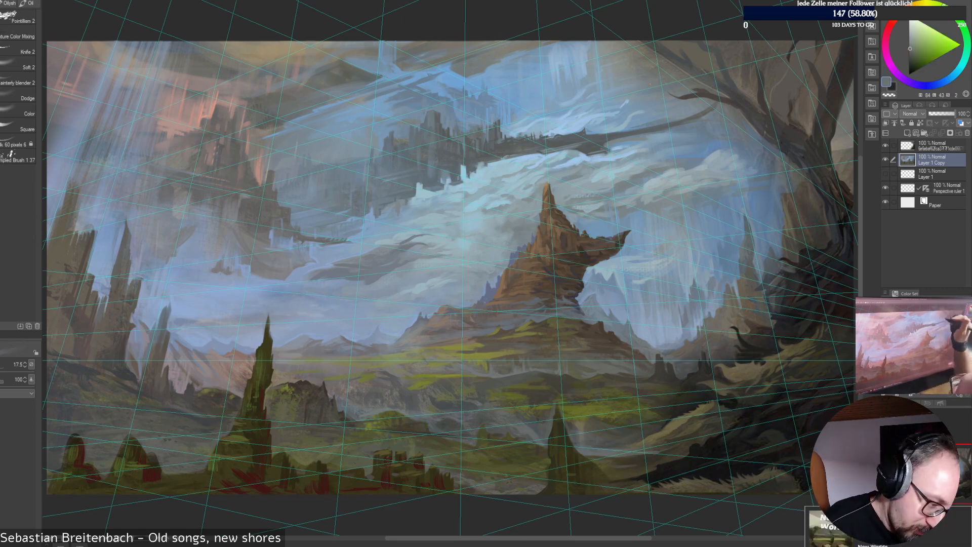
{"action": "key", "text": "bracketright"}
{"action": "left_click", "coordinate": [657, 80], "text": "alt"}
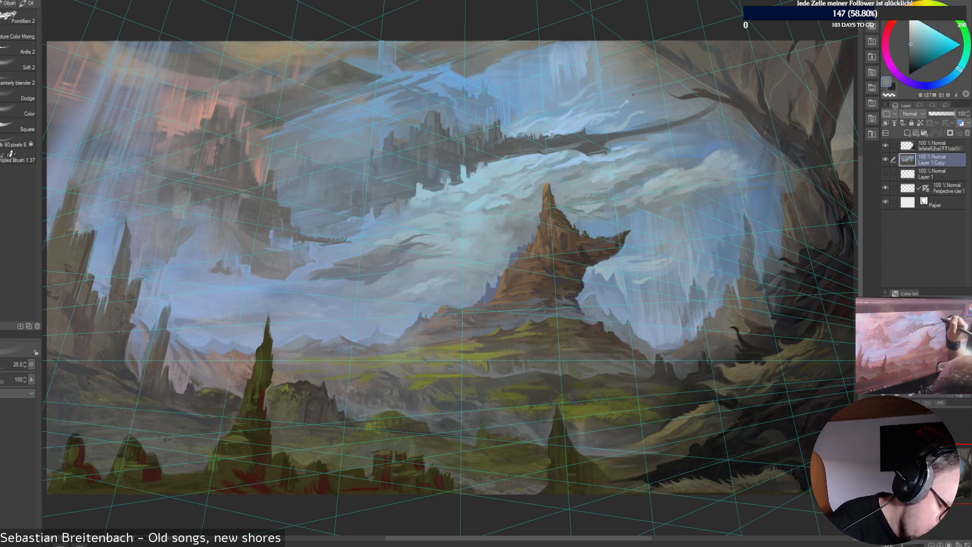
{"action": "key", "text": "bracketright"}
{"action": "key", "text": "bracketright"}
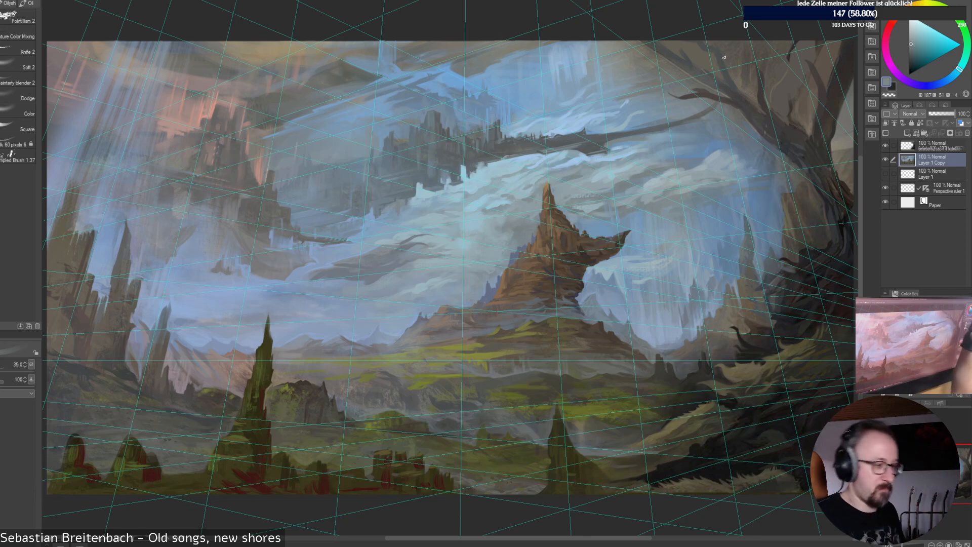
Trim and soften the right tip of the long dark spur with sampled grey-blues at brush size 35
{"action": "left_click", "coordinate": [704, 118], "text": "alt"}
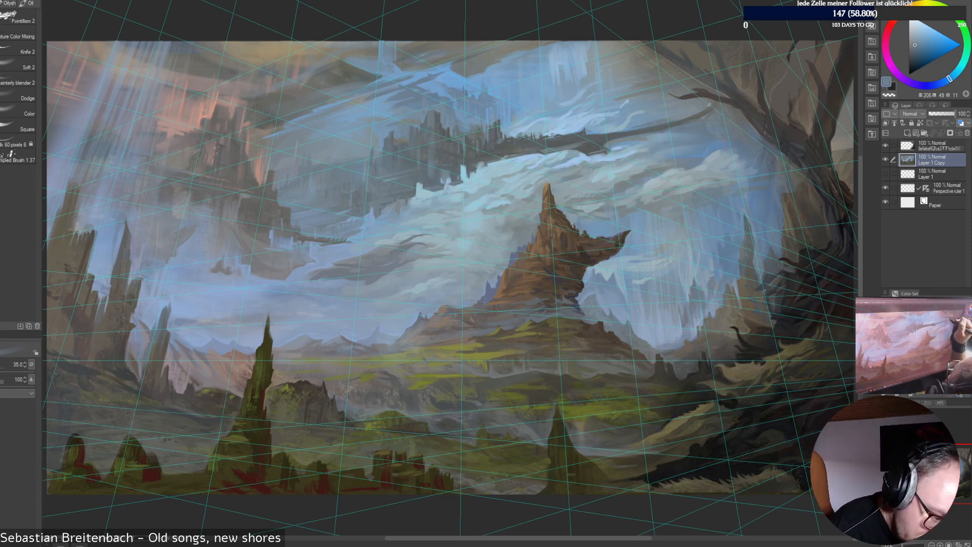
{"action": "left_click", "coordinate": [697, 105], "text": "alt"}
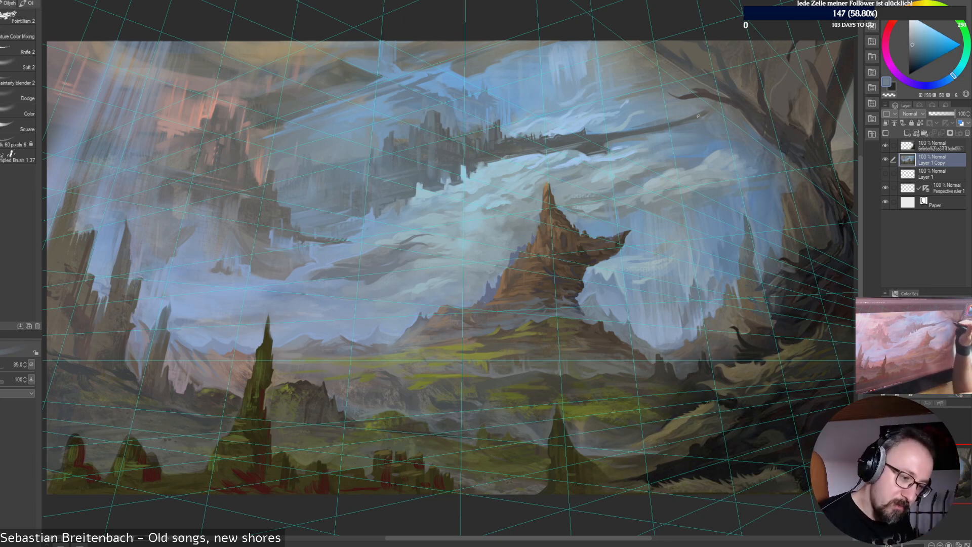
{"action": "left_click", "coordinate": [698, 115], "text": "alt"}
{"action": "left_click", "coordinate": [694, 110], "text": "alt"}
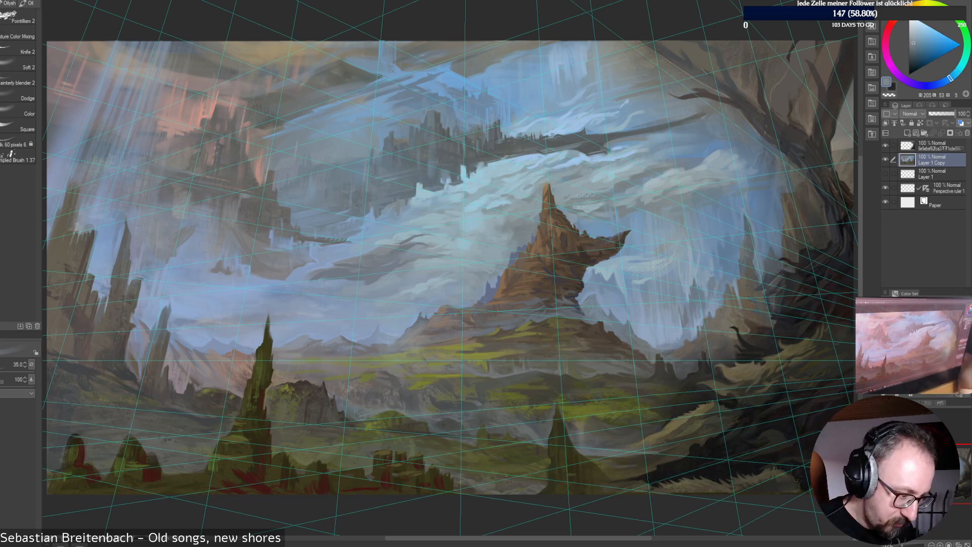
Select the topmost layer and switch its visibility off and on to check its contents
{"action": "left_click", "coordinate": [932, 145]}
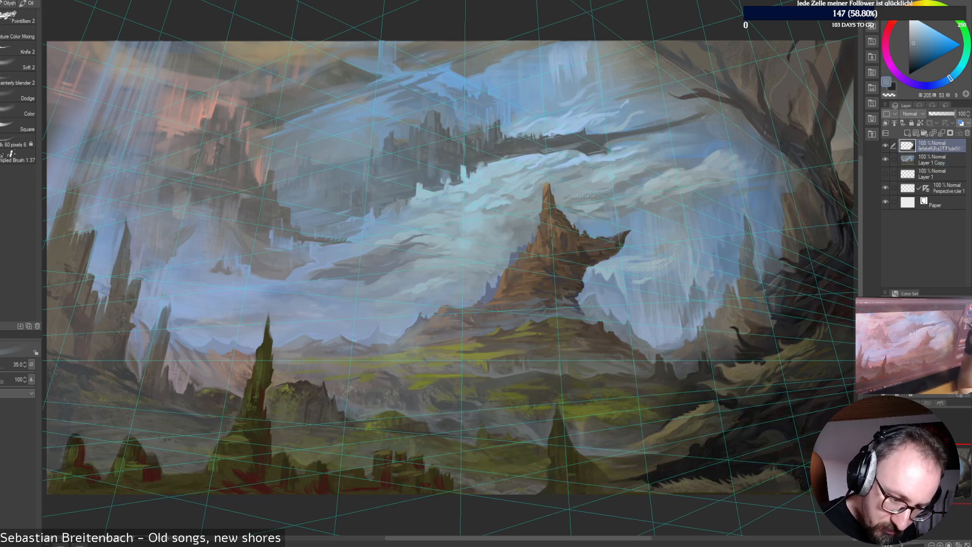
{"action": "left_click", "coordinate": [885, 145]}
{"action": "left_click", "coordinate": [885, 145]}
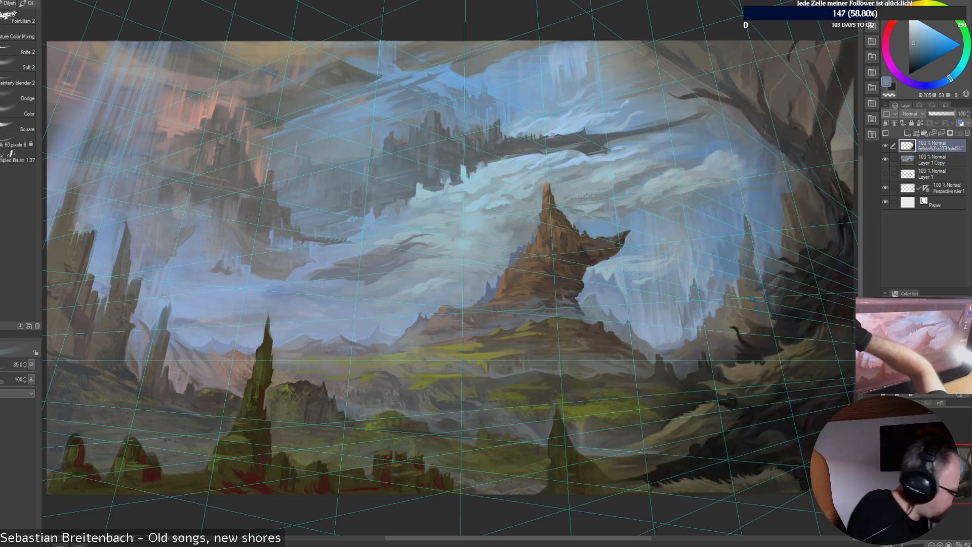
{"action": "key", "text": "m"}
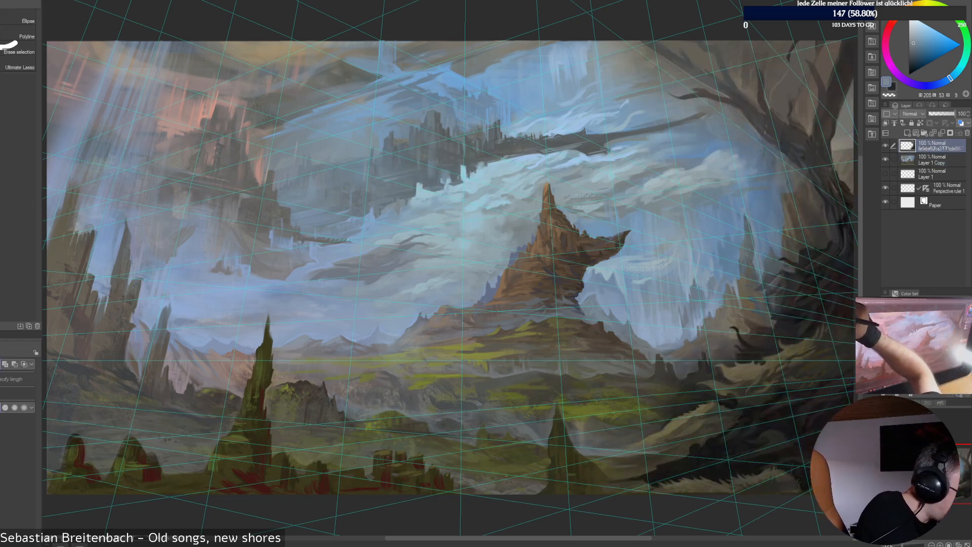
{"action": "key", "text": "m"}
{"action": "mouse_move", "coordinate": [719, 103]}
{"action": "left_mouse_down"}
{"action": "mouse_move", "coordinate": [740, 111]}
{"action": "mouse_move", "coordinate": [750, 135]}
{"action": "mouse_move", "coordinate": [740, 180]}
{"action": "mouse_move", "coordinate": [639, 223]}
{"action": "mouse_move", "coordinate": [581, 155]}
{"action": "mouse_move", "coordinate": [622, 124]}
{"action": "mouse_move", "coordinate": [718, 104]}
{"action": "left_mouse_up"}
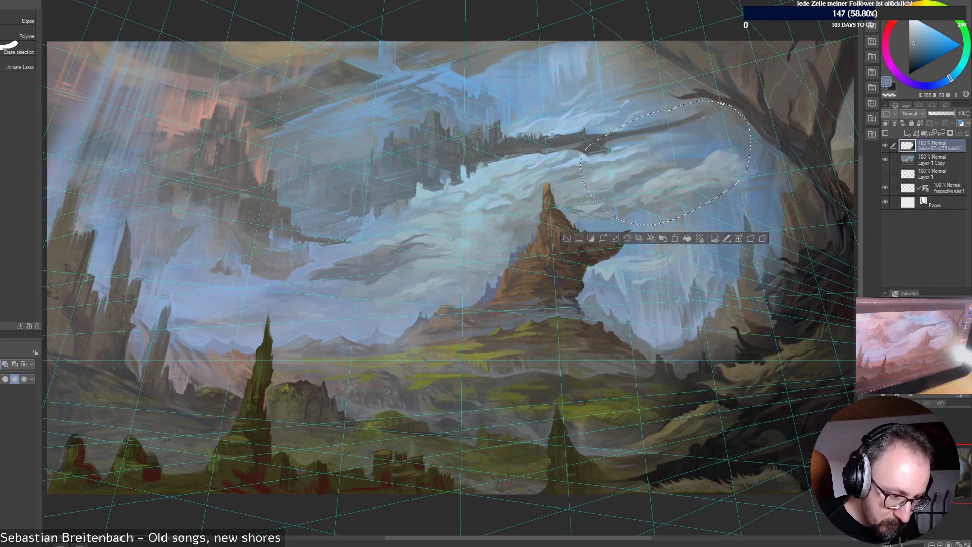
{"action": "key", "text": "ctrl+d"}
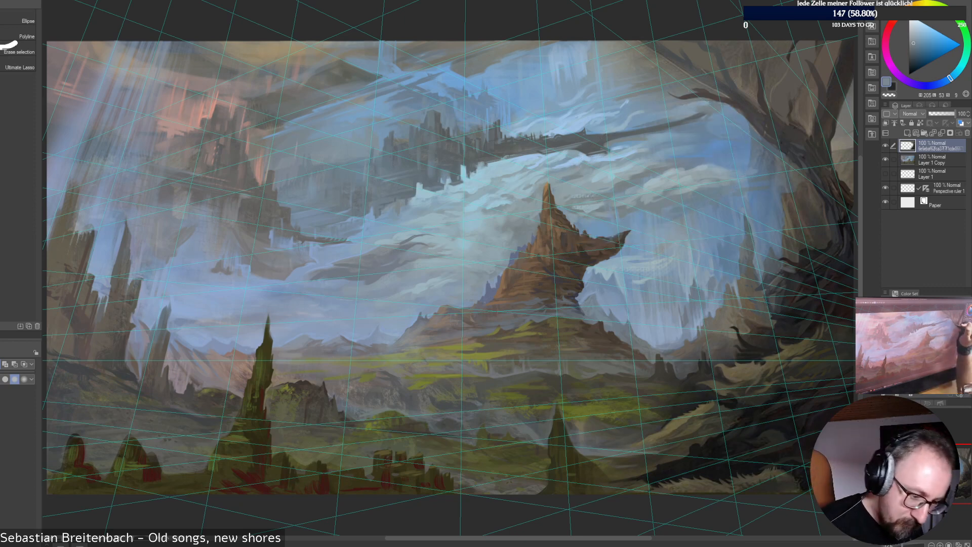
Lasso the sky gap between the tree trunk and the spire beside it, clean up the blue inside, and deselect
{"action": "mouse_move", "coordinate": [750, 124]}
{"action": "left_mouse_down"}
{"action": "mouse_move", "coordinate": [800, 170]}
{"action": "mouse_move", "coordinate": [782, 197]}
{"action": "mouse_move", "coordinate": [782, 259]}
{"action": "left_mouse_up"}
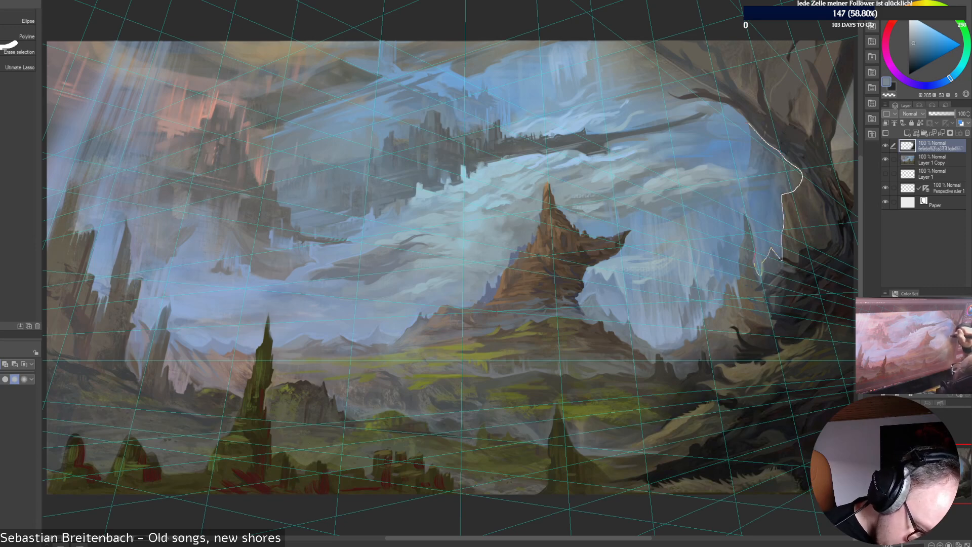
{"action": "left_click_drag", "start_coordinate": [750, 218], "coordinate": [744, 127]}
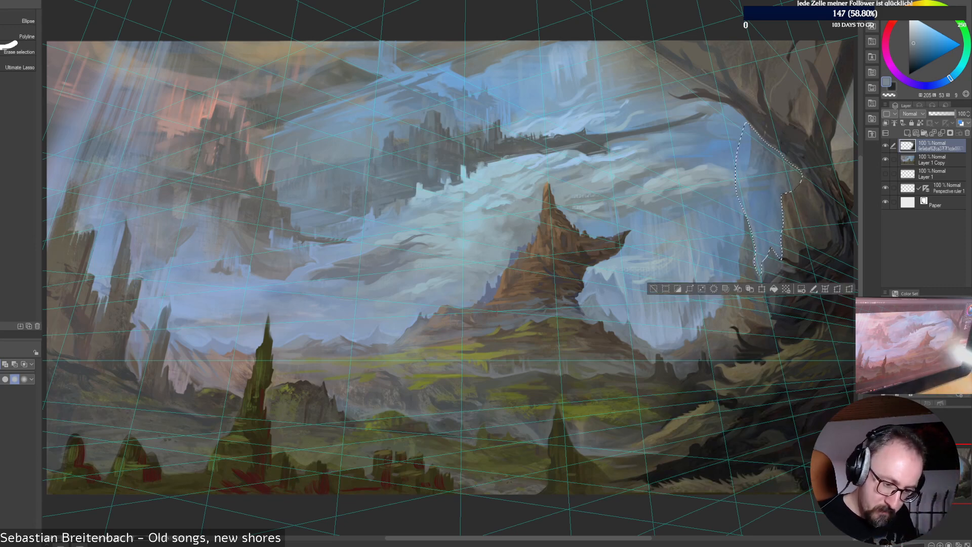
{"action": "key", "text": "ctrl+d"}
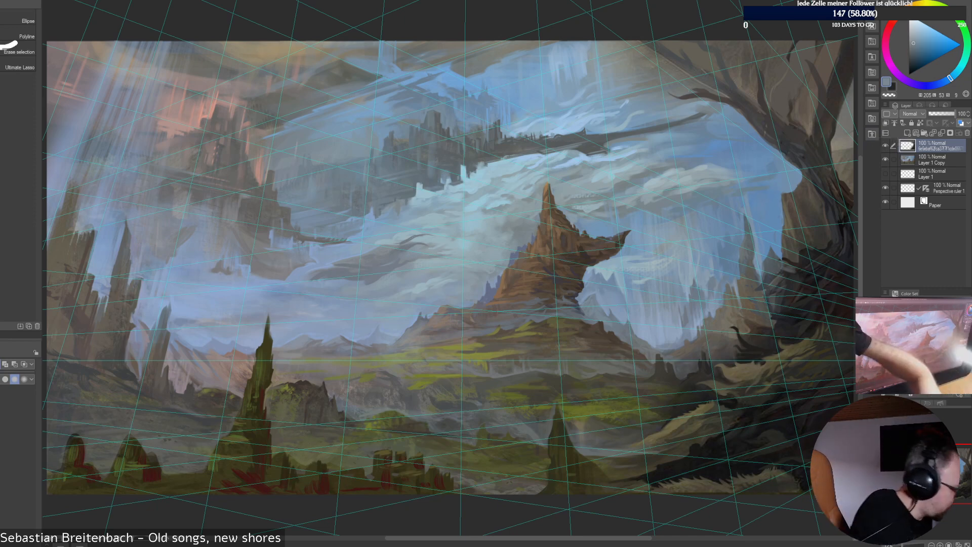
Paint a pointed, hooked tip on the stump beside the tree trunk on Layer 1 Copy with sampled brown at brush size 35
{"action": "key", "text": "b"}
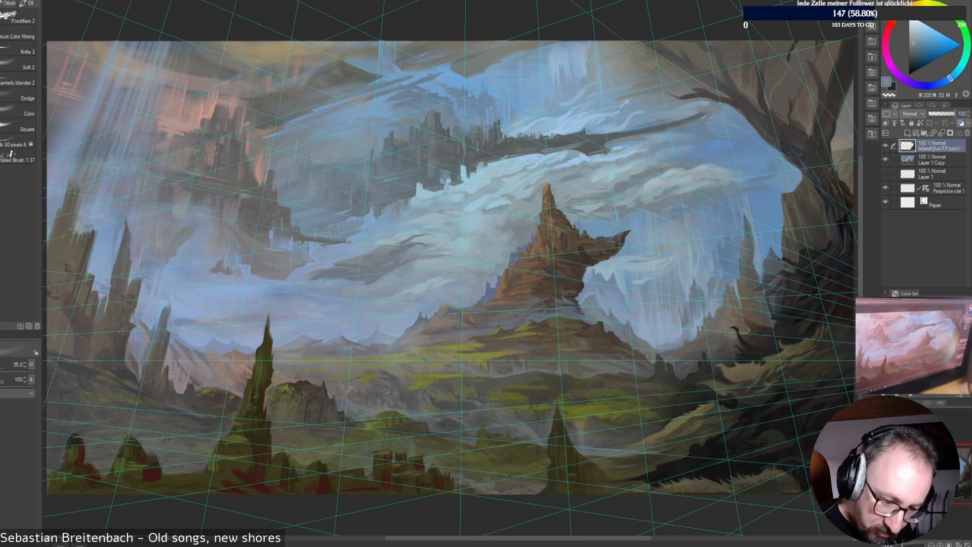
{"action": "left_click", "coordinate": [931, 159]}
{"action": "left_click", "coordinate": [784, 202], "text": "alt"}
{"action": "mouse_move", "coordinate": [780, 193]}
{"action": "left_mouse_down"}
{"action": "mouse_move", "coordinate": [782, 206]}
{"action": "mouse_move", "coordinate": [779, 193]}
{"action": "mouse_move", "coordinate": [789, 193]}
{"action": "left_mouse_up"}
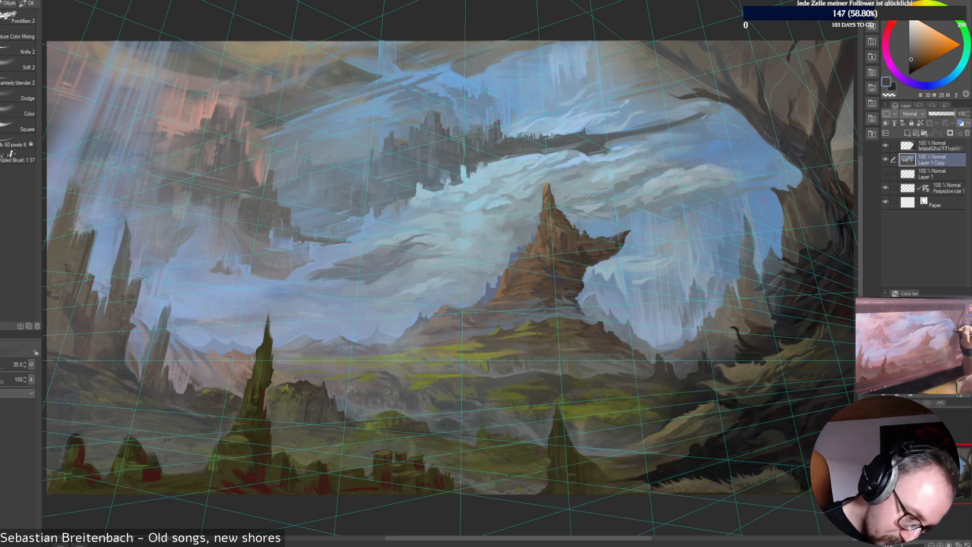
{"action": "left_click_drag", "start_coordinate": [762, 201], "coordinate": [775, 193]}
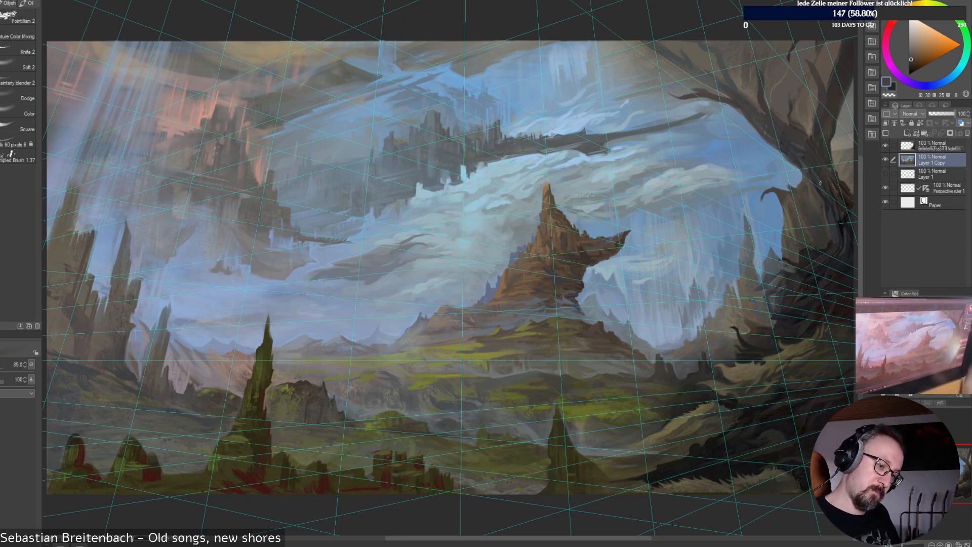
{"action": "left_click", "coordinate": [805, 232], "text": "alt"}
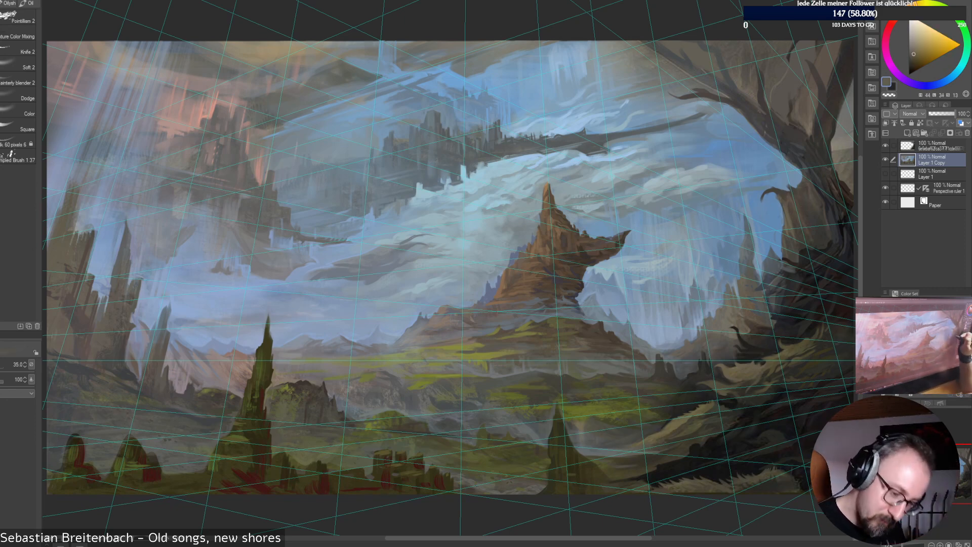
{"action": "left_click", "coordinate": [784, 224], "text": "alt"}
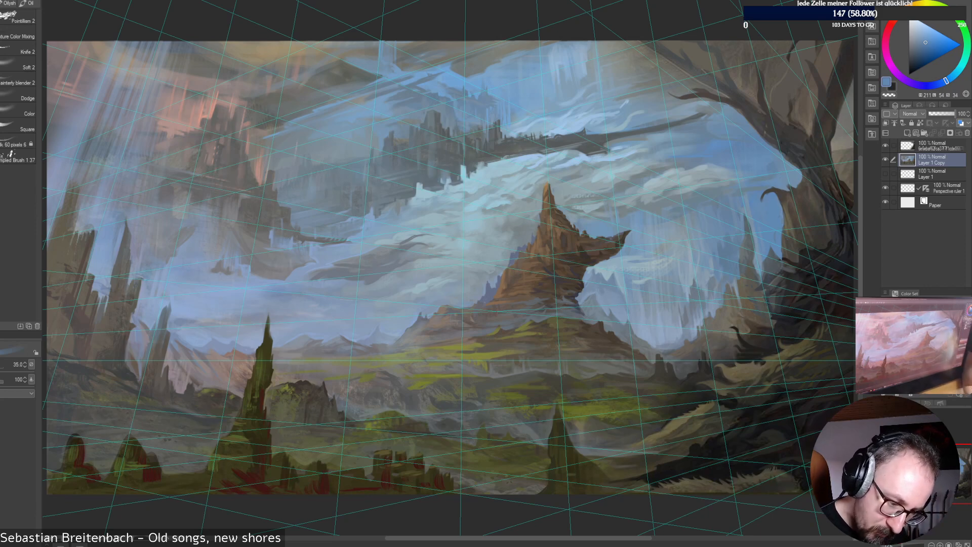
On the topmost layer, trim the stump's hooked tip and extend the sky toward the trunk with sampled browns and blues at brush size 35
{"action": "left_click", "coordinate": [933, 146]}
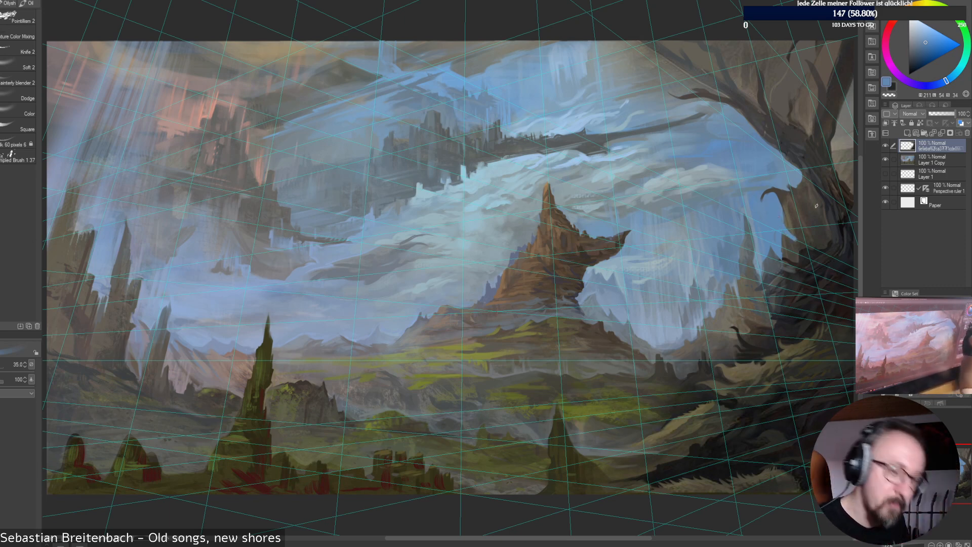
{"action": "left_click", "coordinate": [796, 244], "text": "alt"}
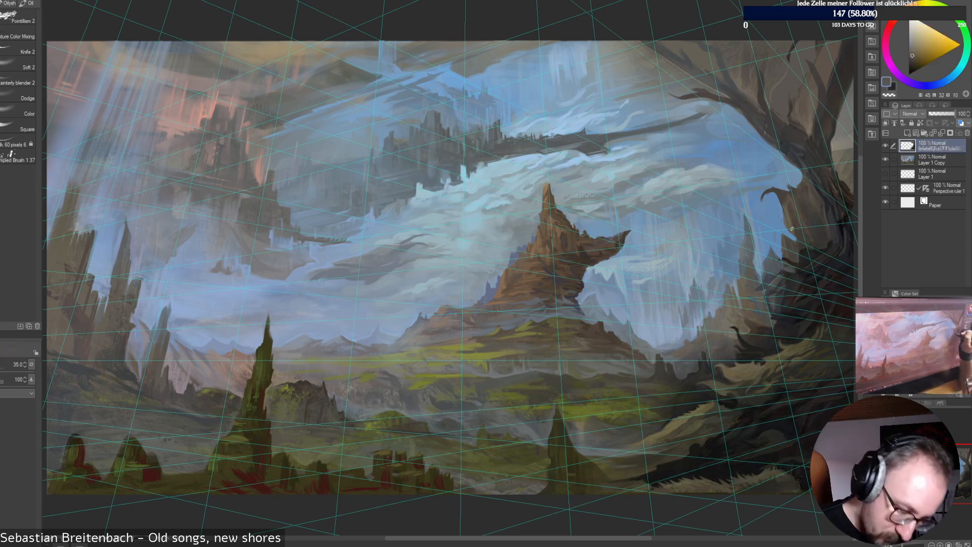
{"action": "left_click_drag", "start_coordinate": [794, 236], "coordinate": [796, 245]}
{"action": "left_click", "coordinate": [760, 199], "text": "alt"}
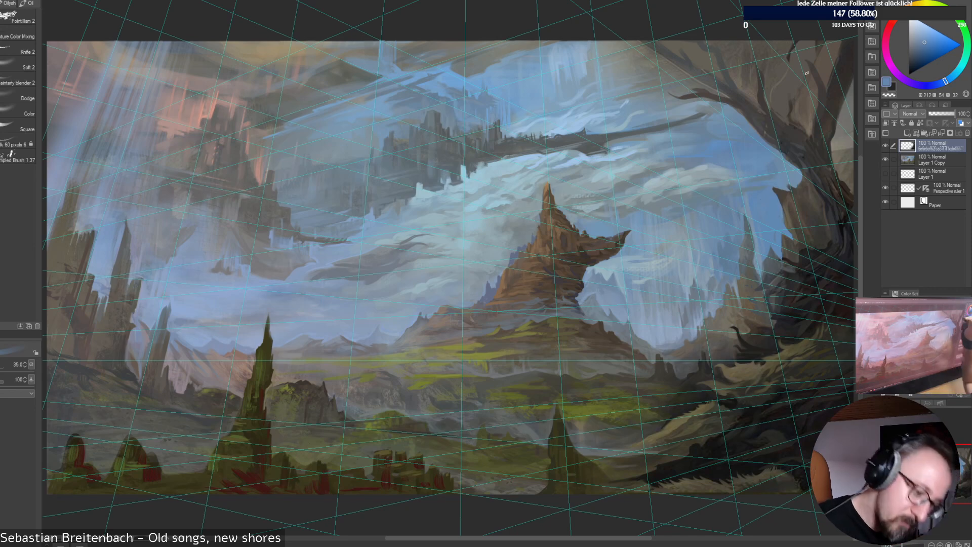
{"action": "left_click", "coordinate": [796, 180], "text": "alt"}
{"action": "left_click_drag", "start_coordinate": [800, 183], "coordinate": [812, 187]}
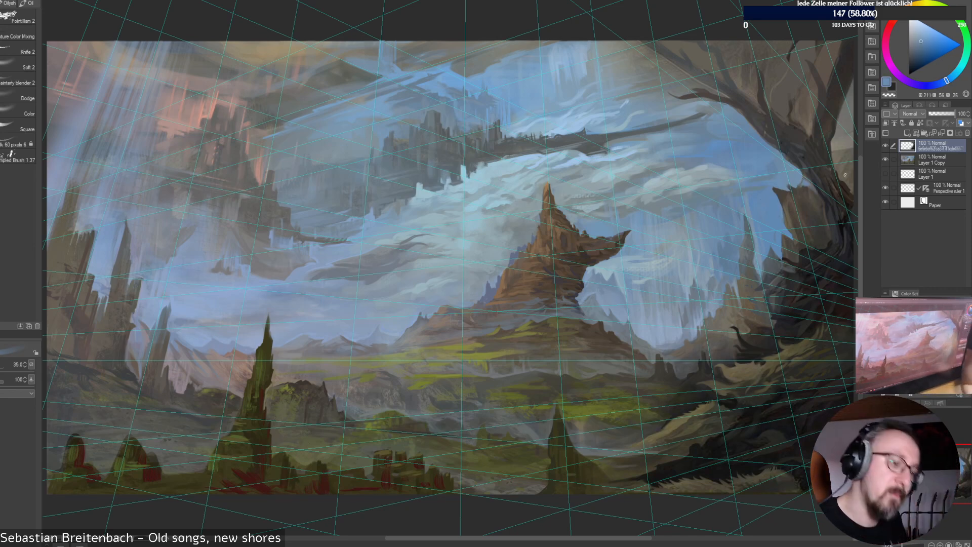
Blend the stump and the adjoining trunk edge with sampled blues and dark tones at brush sizes 100 and 45
{"action": "key", "text": "]"}
{"action": "key", "text": "]"}
{"action": "key", "text": "]"}
{"action": "key", "text": "]"}
{"action": "key", "text": "]"}
{"action": "key", "text": "]"}
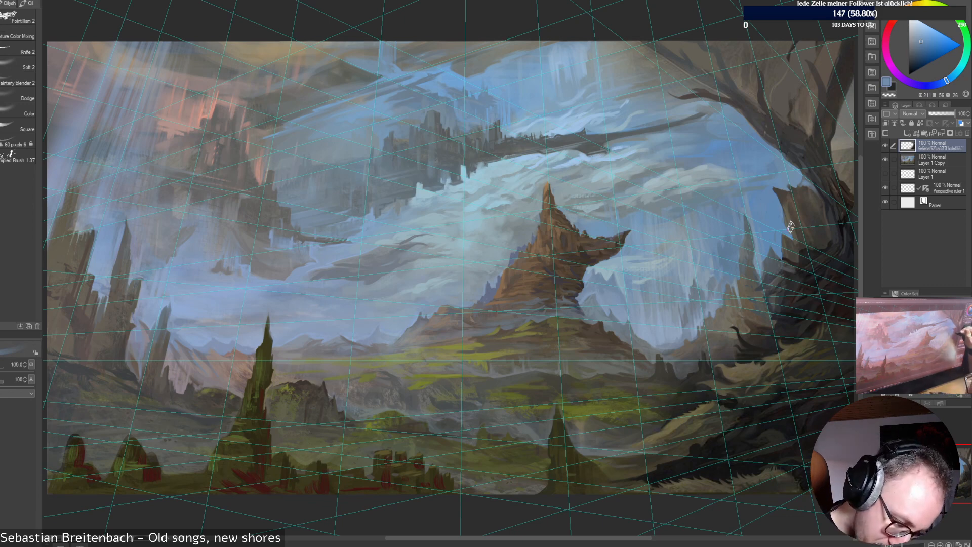
{"action": "left_click", "coordinate": [819, 233], "text": "alt"}
{"action": "key", "text": "["}
{"action": "key", "text": "["}
{"action": "key", "text": "["}
{"action": "key", "text": "["}
{"action": "key", "text": "["}
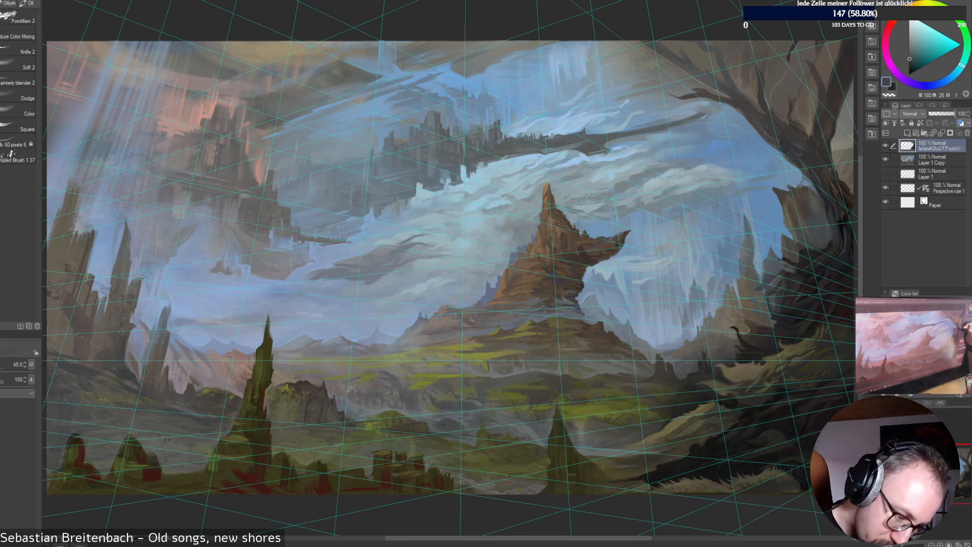
{"action": "left_click", "coordinate": [804, 179], "text": "alt"}
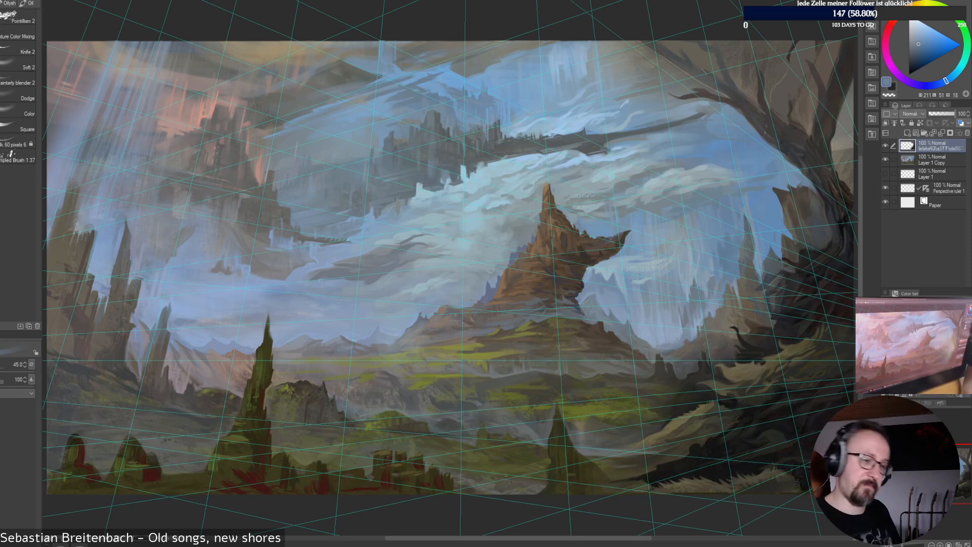
{"action": "left_click", "coordinate": [825, 207], "text": "alt"}
{"action": "left_click_drag", "start_coordinate": [815, 188], "coordinate": [825, 201]}
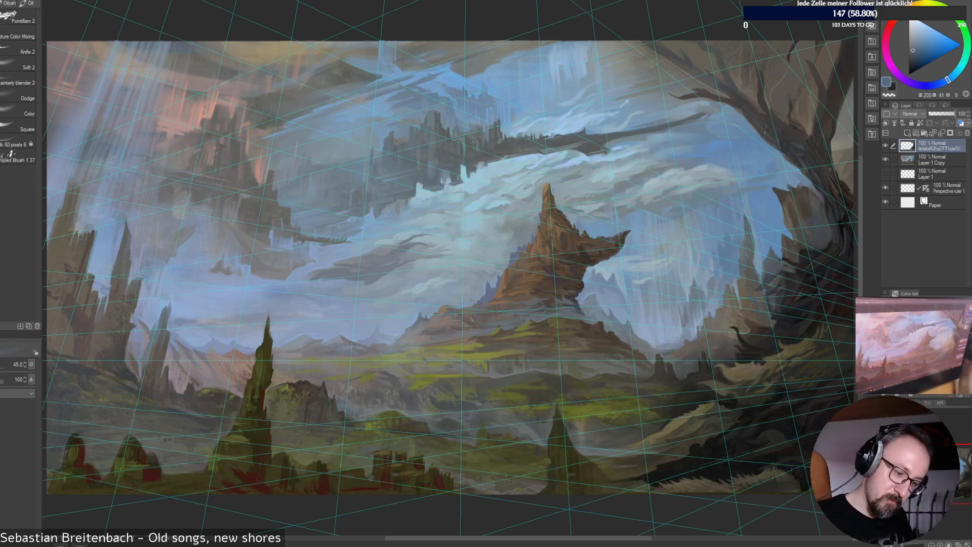
Glaze a soft haze over the stump beside the tree with sampled sky blue at brush size 100
{"action": "left_click", "coordinate": [777, 194], "text": "alt"}
{"action": "key", "text": "bracketright"}
{"action": "key", "text": "bracketright"}
{"action": "key", "text": "bracketright"}
{"action": "key", "text": "bracketright"}
{"action": "key", "text": "bracketright"}
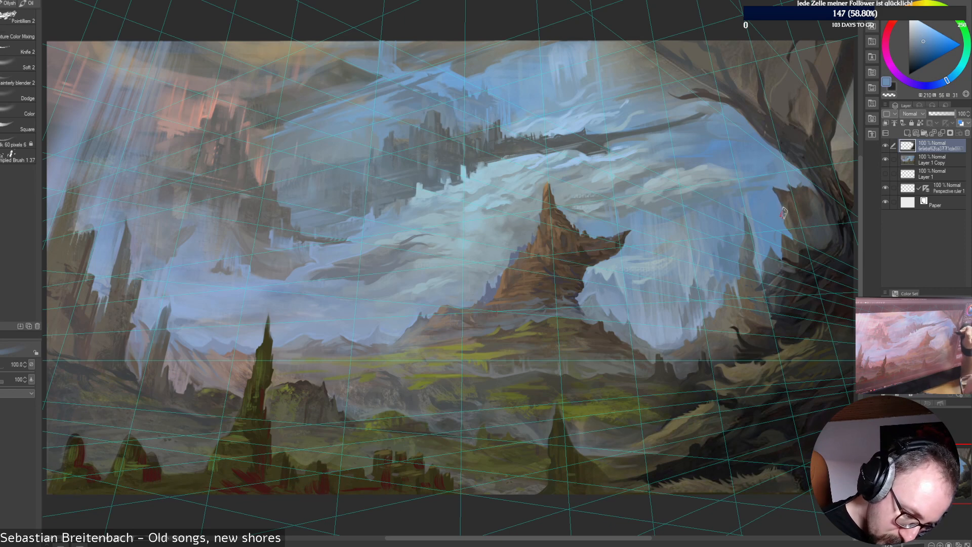
{"action": "left_click_drag", "start_coordinate": [786, 195], "coordinate": [795, 220]}
{"action": "mouse_move", "coordinate": [793, 196]}
{"action": "left_mouse_down"}
{"action": "mouse_move", "coordinate": [780, 191]}
{"action": "mouse_move", "coordinate": [799, 228]}
{"action": "mouse_move", "coordinate": [818, 208]}
{"action": "mouse_move", "coordinate": [816, 237]}
{"action": "left_mouse_up"}
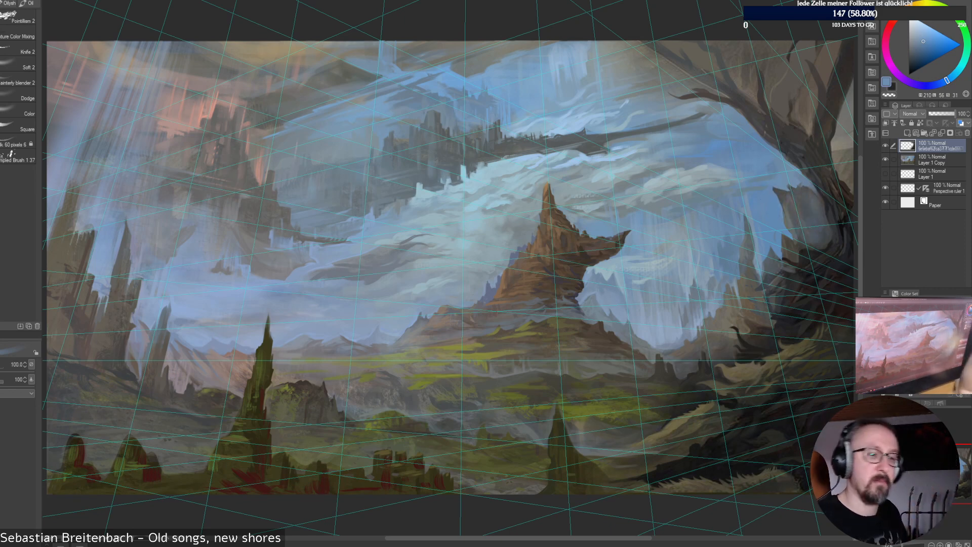
Restore the dark base where the stump meets the tree trunk with a sampled dark tone at brush size 40
{"action": "key", "text": "["}
{"action": "key", "text": "["}
{"action": "key", "text": "["}
{"action": "key", "text": "["}
{"action": "key", "text": "["}
{"action": "left_click", "coordinate": [816, 245], "text": "alt"}
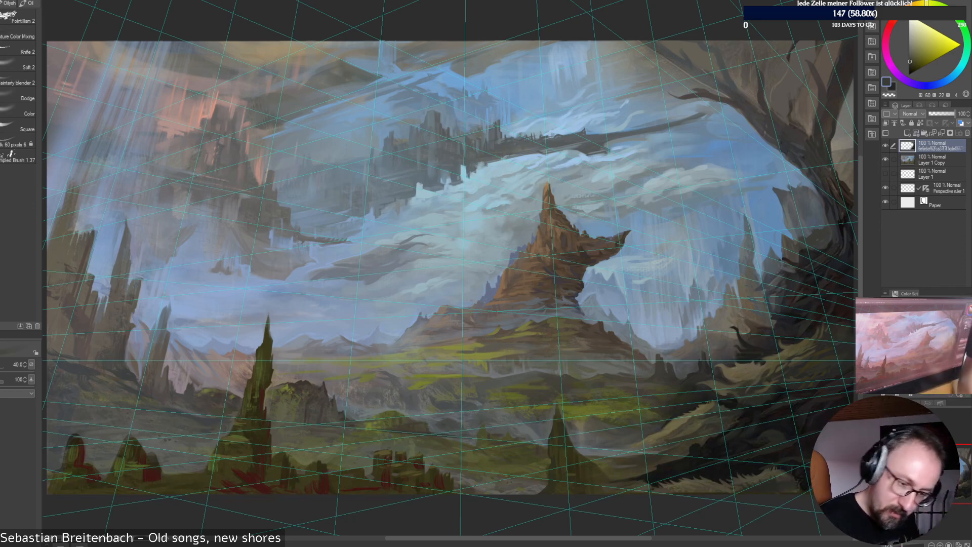
Shorten and thin the right tip of the long dark spur on Layer 1 Copy with sampled sky blues at brush size 40
{"action": "left_click", "coordinate": [932, 160]}
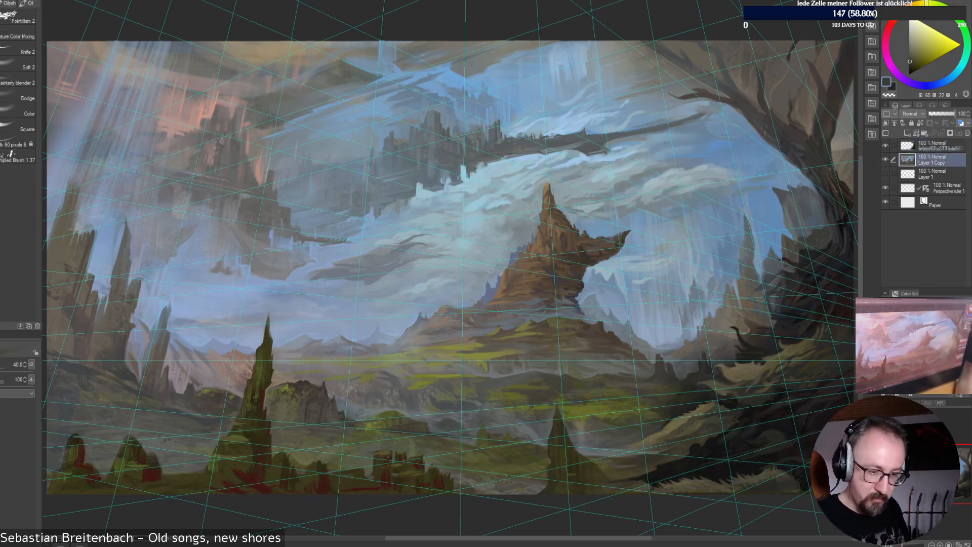
{"action": "left_click", "coordinate": [687, 129], "text": "alt"}
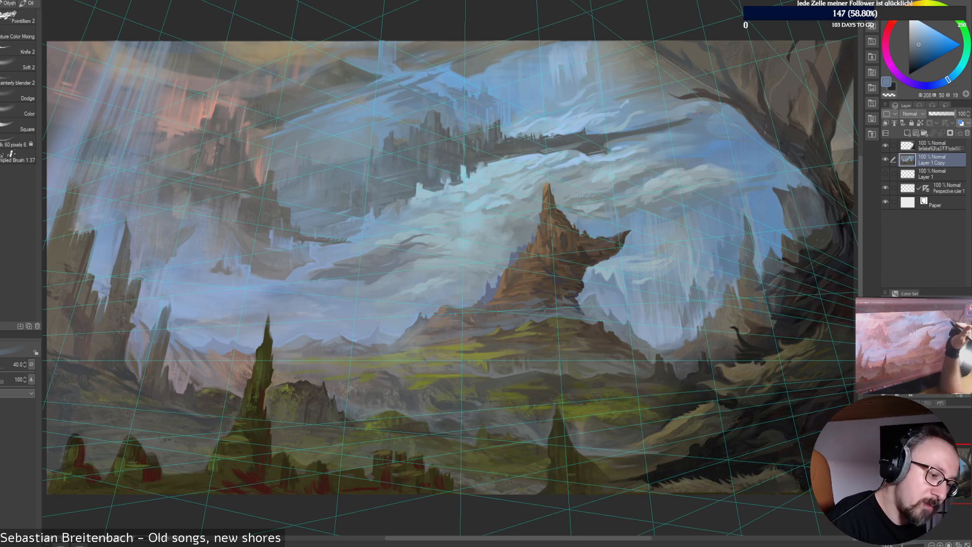
{"action": "left_click", "coordinate": [687, 112], "text": "alt"}
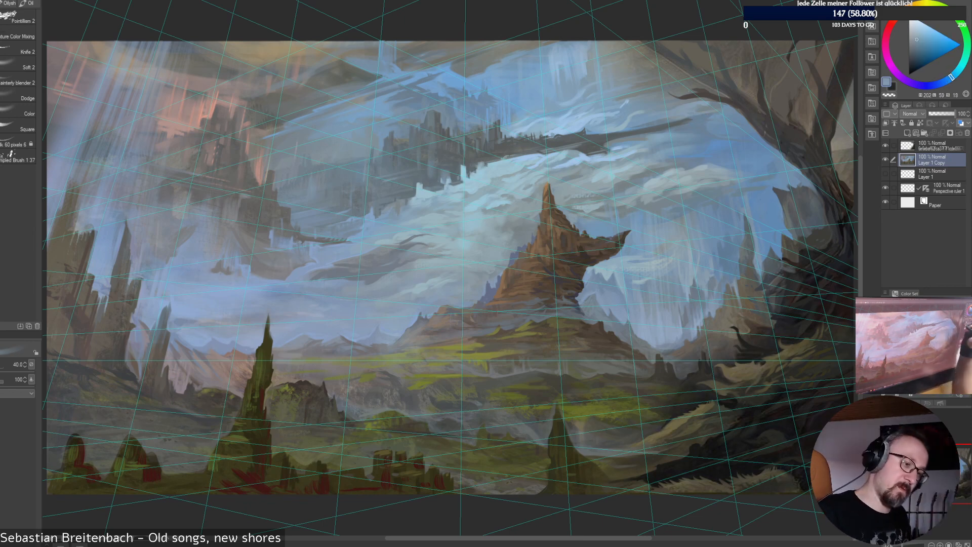
{"action": "left_click", "coordinate": [745, 114], "text": "alt"}
{"action": "left_click_drag", "start_coordinate": [737, 125], "coordinate": [756, 129]}
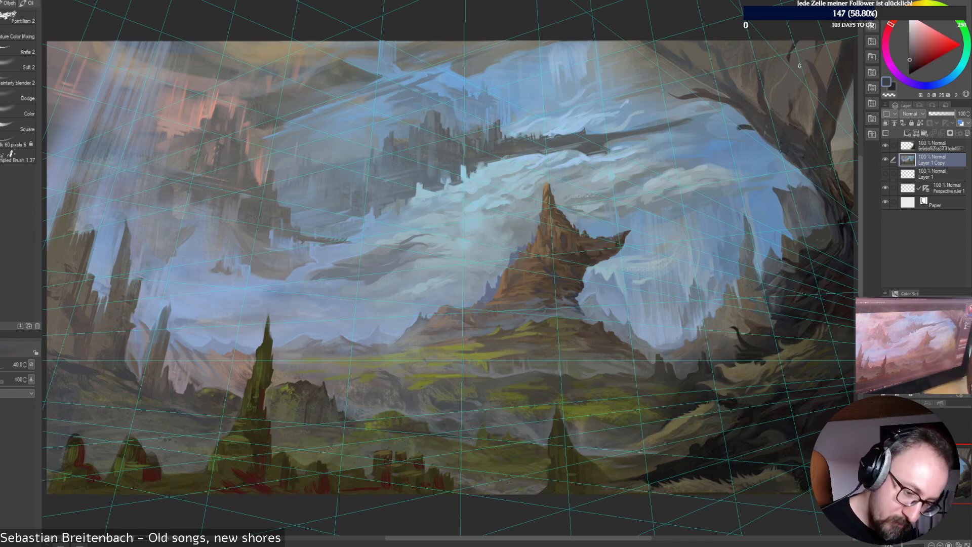
{"action": "key", "text": "ctrl+z"}
Refine the edges of the tree trunk and stump on the topmost layer with sampled dark tones and blues at brush size 20
{"action": "left_click", "coordinate": [933, 146]}
{"action": "left_click", "coordinate": [754, 122], "text": "alt"}
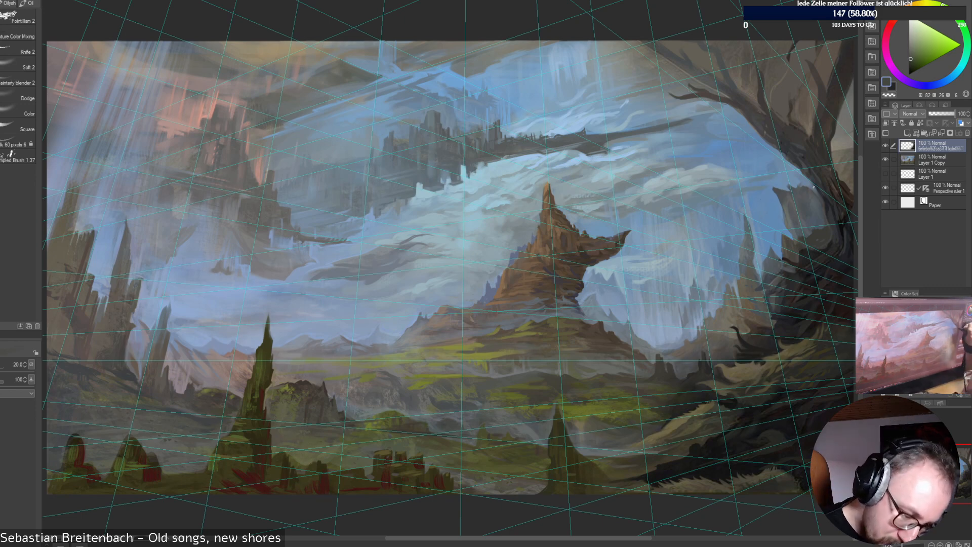
{"action": "left_click", "coordinate": [822, 195], "text": "alt"}
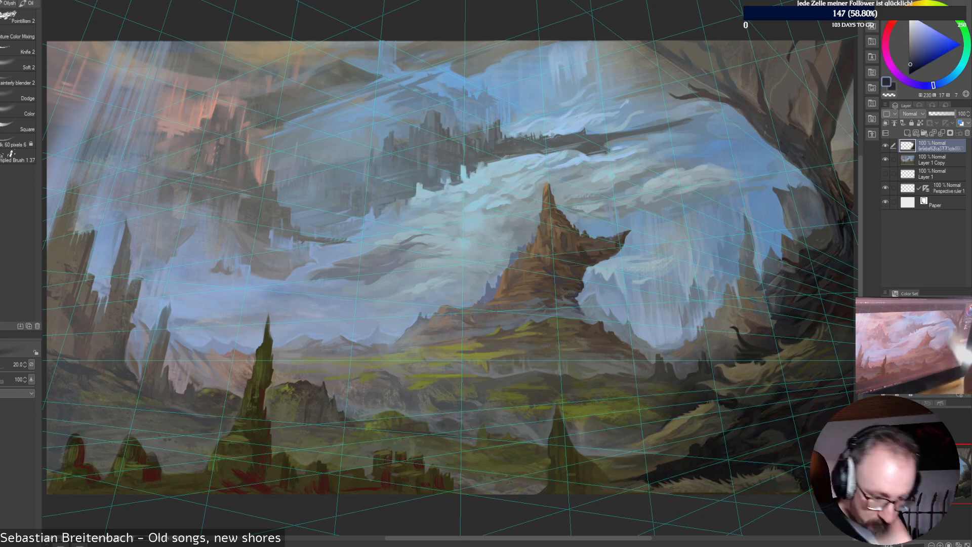
{"action": "left_click", "coordinate": [789, 223], "text": "alt"}
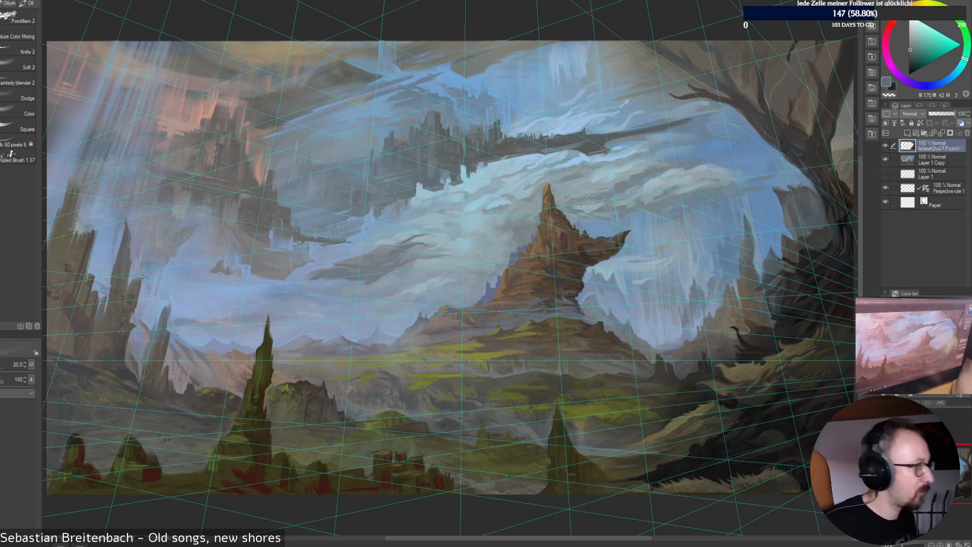
{"action": "left_click", "coordinate": [783, 220], "text": "alt"}
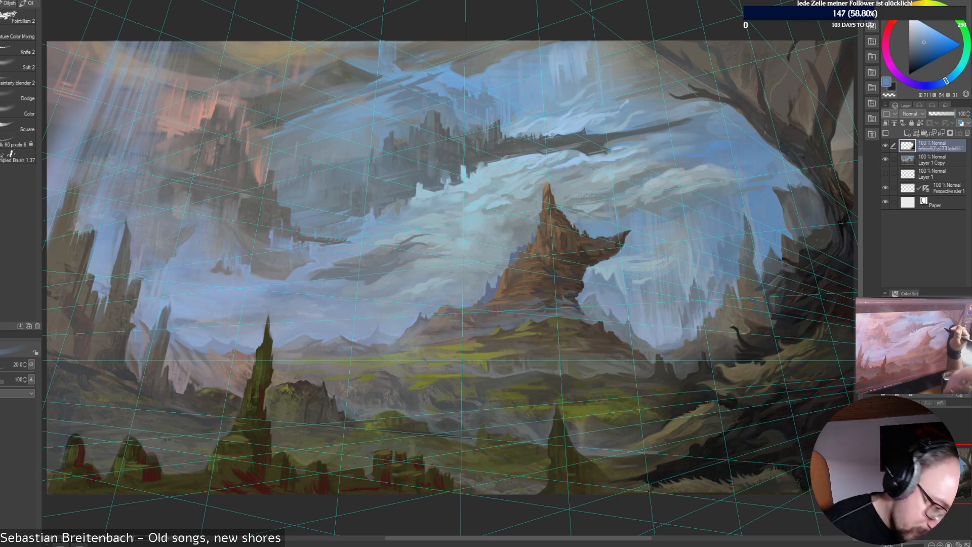
Blend the cloud wisps below the long spur with sampled pale and mid blues at brush sizes 30 to 45
{"action": "left_click", "coordinate": [668, 179], "text": "alt"}
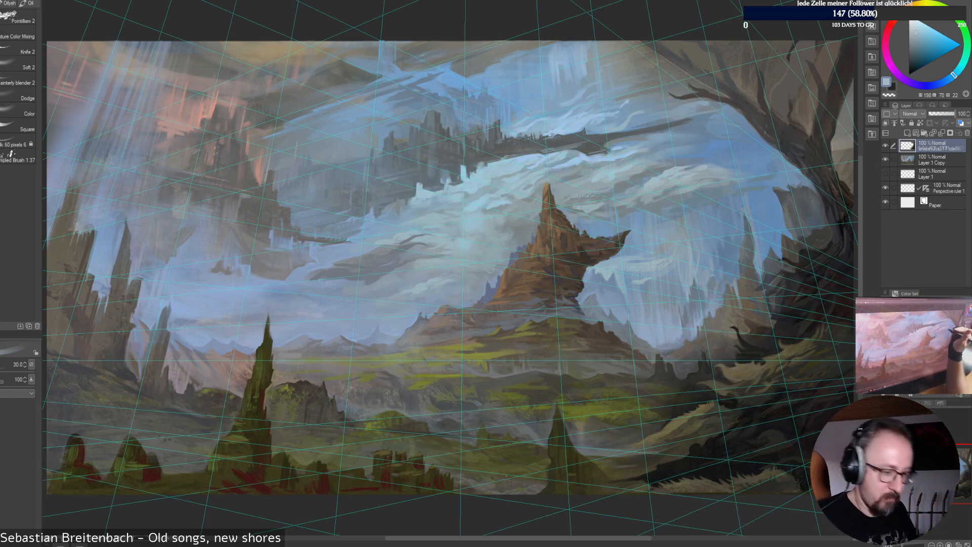
{"action": "key", "text": "bracketright"}
{"action": "key", "text": "bracketright"}
{"action": "key", "text": "bracketright"}
{"action": "left_click", "coordinate": [687, 163], "text": "alt"}
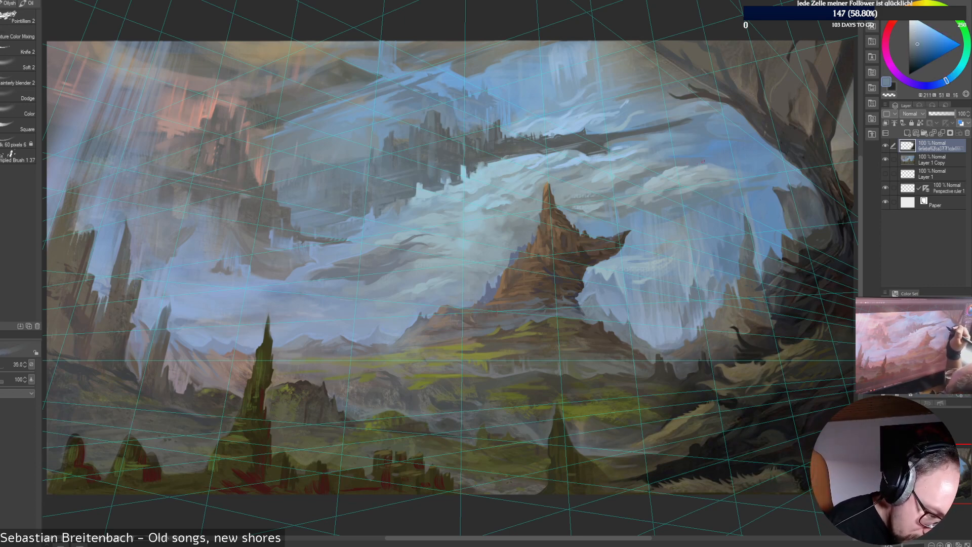
{"action": "left_click", "coordinate": [630, 120], "text": "alt"}
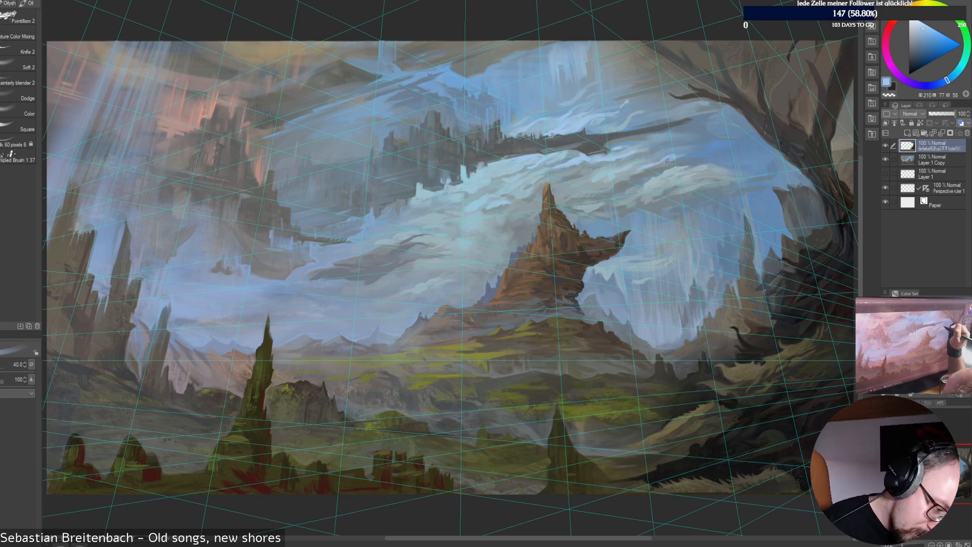
{"action": "key", "text": "]"}
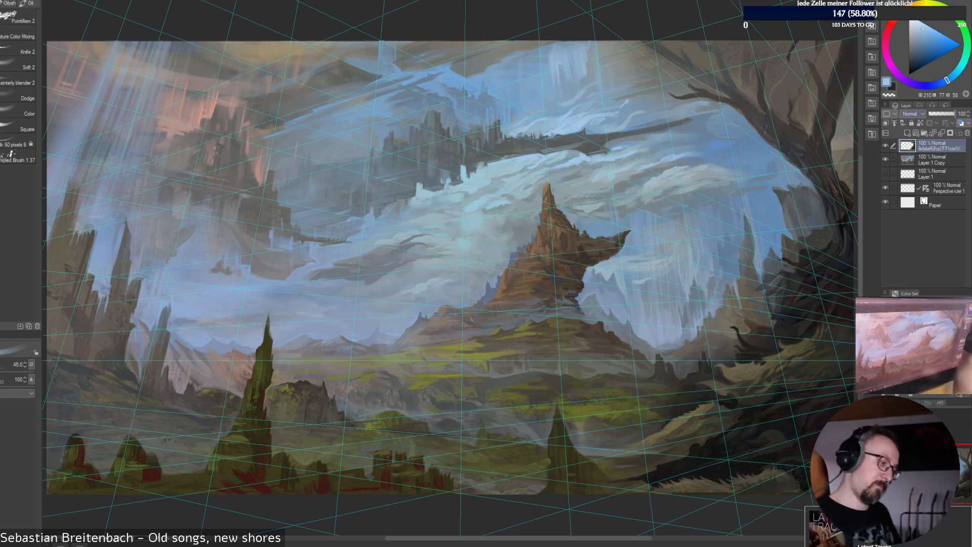
{"action": "left_click", "coordinate": [665, 162], "text": "alt"}
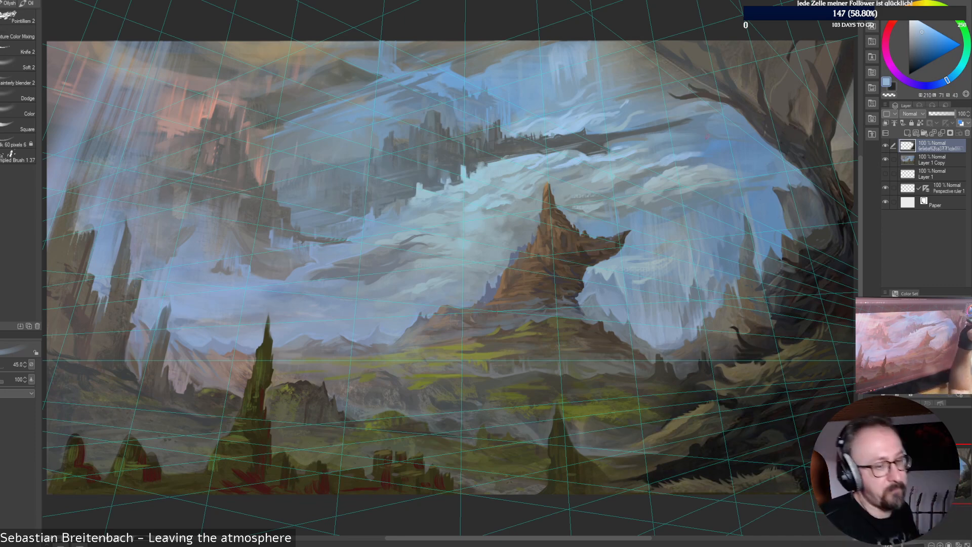
Soften the right end of the cloud bank near the tree with sampled blues at brush size 35
{"action": "key", "text": "bracketleft"}
{"action": "key", "text": "bracketleft"}
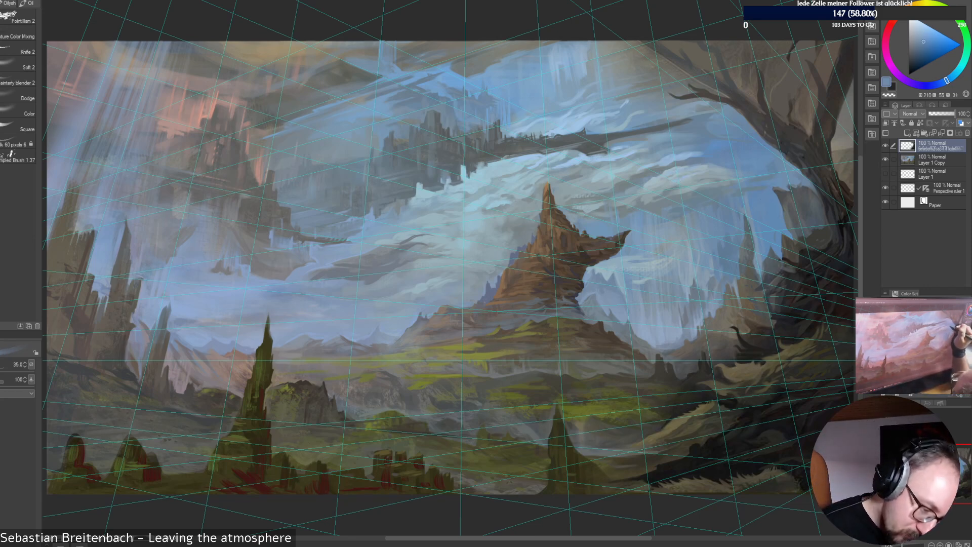
{"action": "left_click", "coordinate": [729, 172], "text": "alt"}
{"action": "left_click", "coordinate": [727, 177], "text": "alt"}
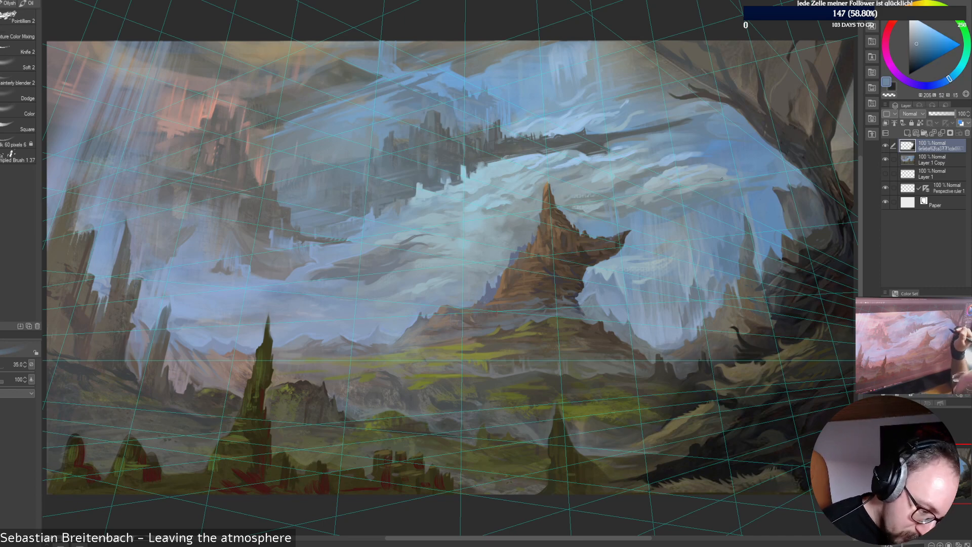
{"action": "left_click_drag", "start_coordinate": [715, 177], "coordinate": [731, 177]}
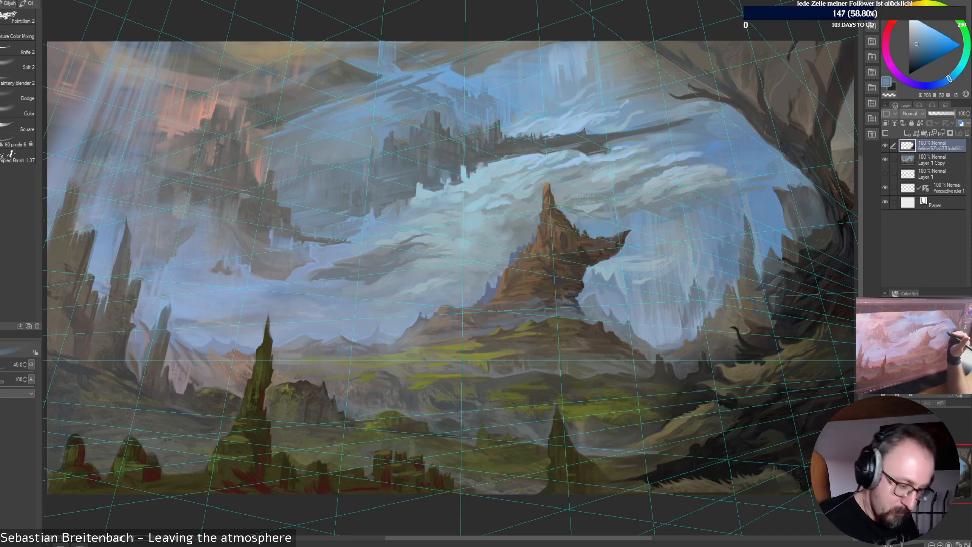
Blend the blue sky between the cloud bank and the tree trunk on the topmost layer with sampled blues at brush sizes 30 to 40
{"action": "key", "text": "]"}
{"action": "left_click", "coordinate": [690, 198], "text": "alt"}
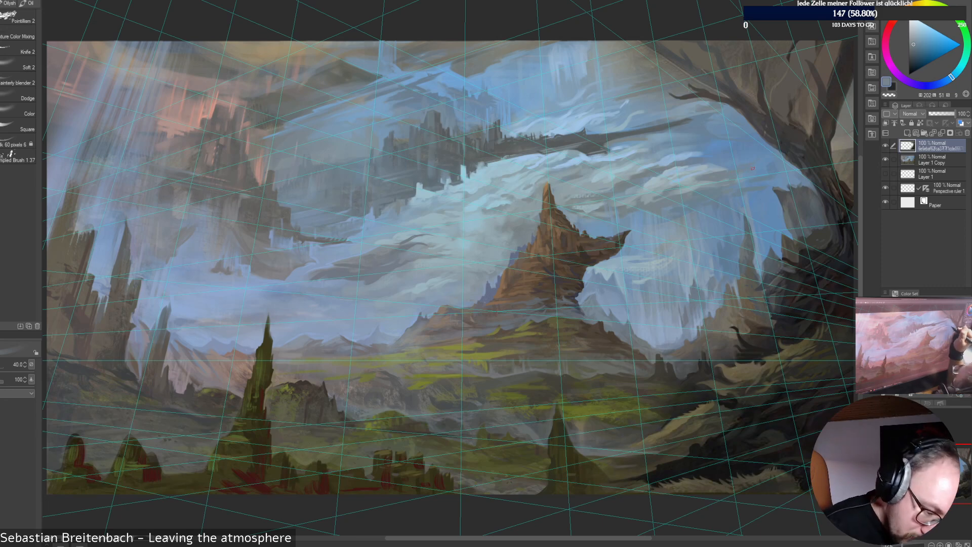
{"action": "left_click", "coordinate": [748, 170], "text": "alt"}
{"action": "left_click", "coordinate": [766, 162], "text": "alt"}
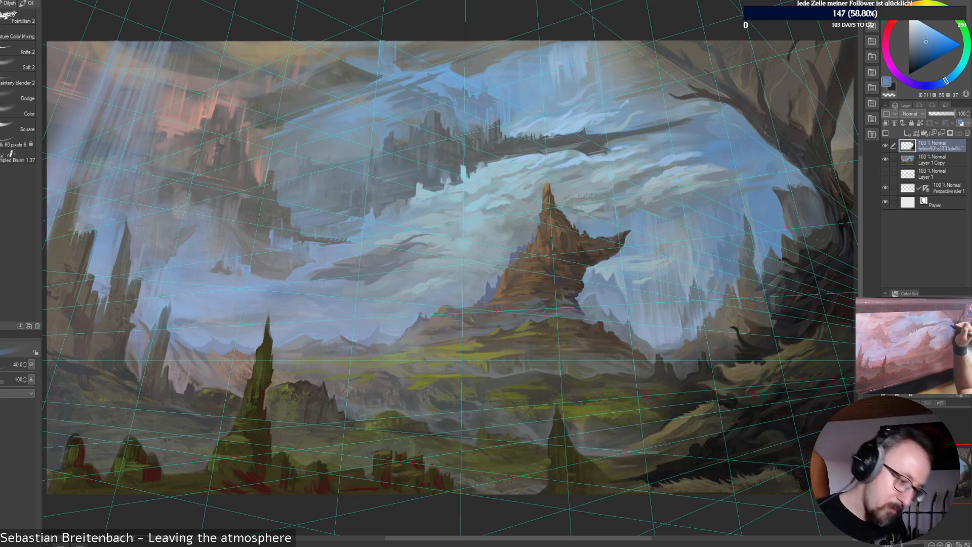
{"action": "left_click", "coordinate": [714, 158], "text": "alt"}
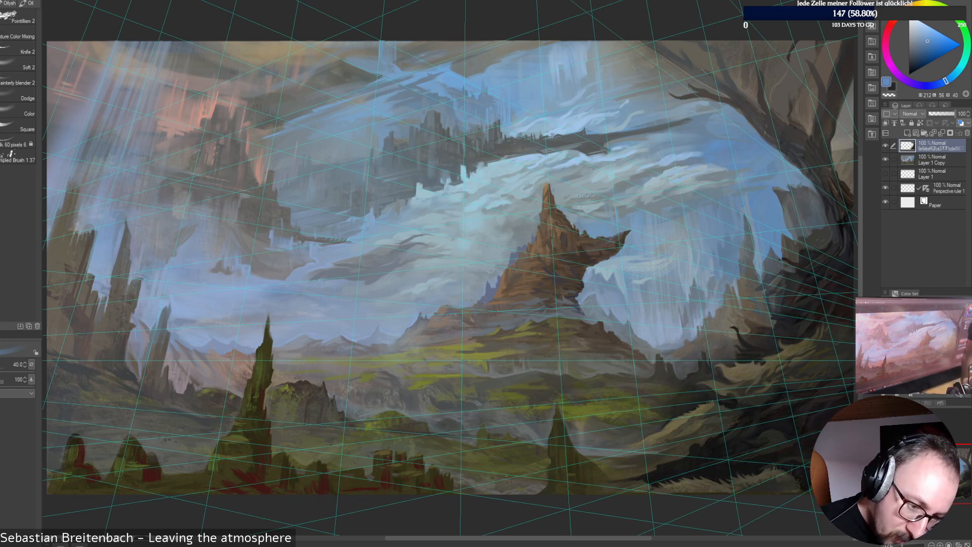
{"action": "left_click", "coordinate": [745, 172], "text": "alt"}
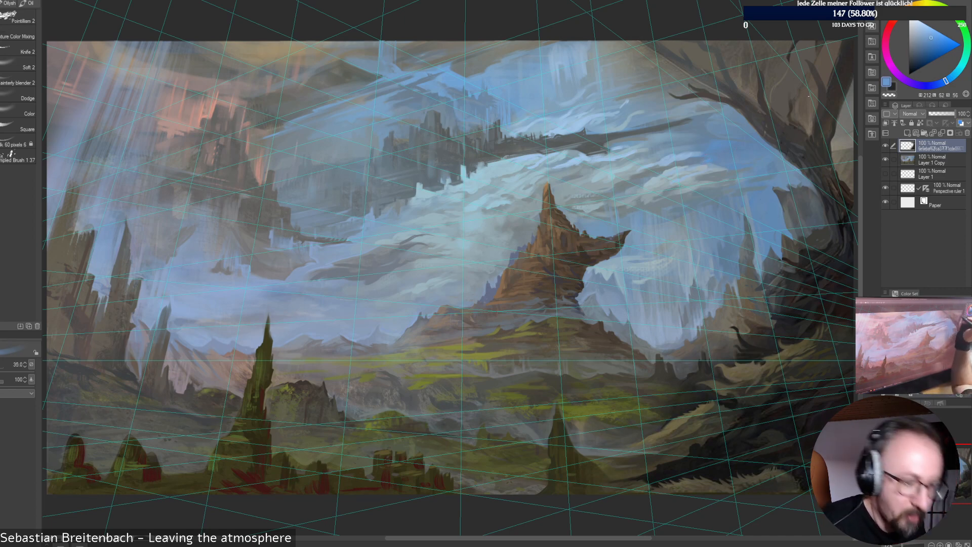
{"action": "key", "text": "]"}
{"action": "key", "text": "bracketleft"}
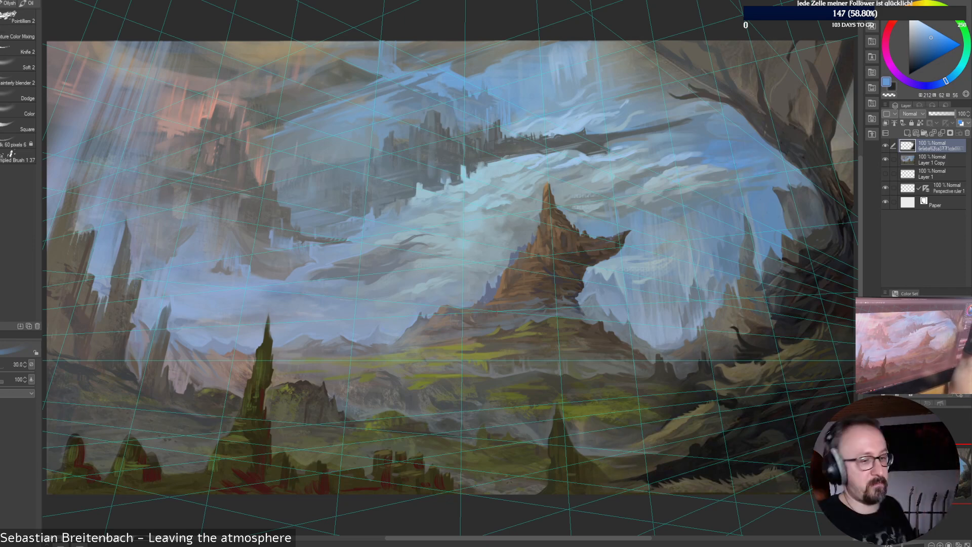
Soften the cloud wisps above the hanging mist beside the rocky peak with sampled grey-blues at brush size 45, finishing at size 30
{"action": "key", "text": "bracketright"}
{"action": "key", "text": "bracketright"}
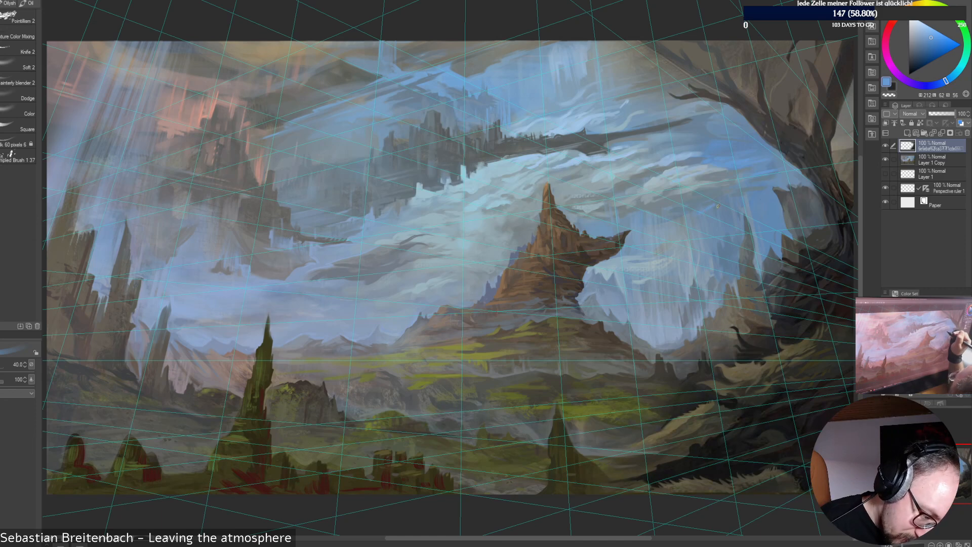
{"action": "left_click", "coordinate": [685, 213], "text": "alt"}
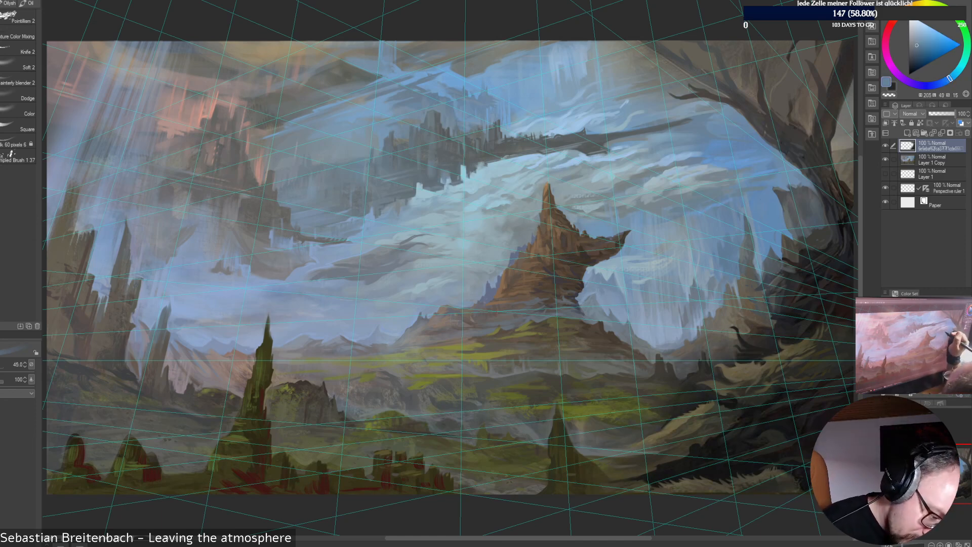
{"action": "left_click", "coordinate": [668, 206], "text": "alt"}
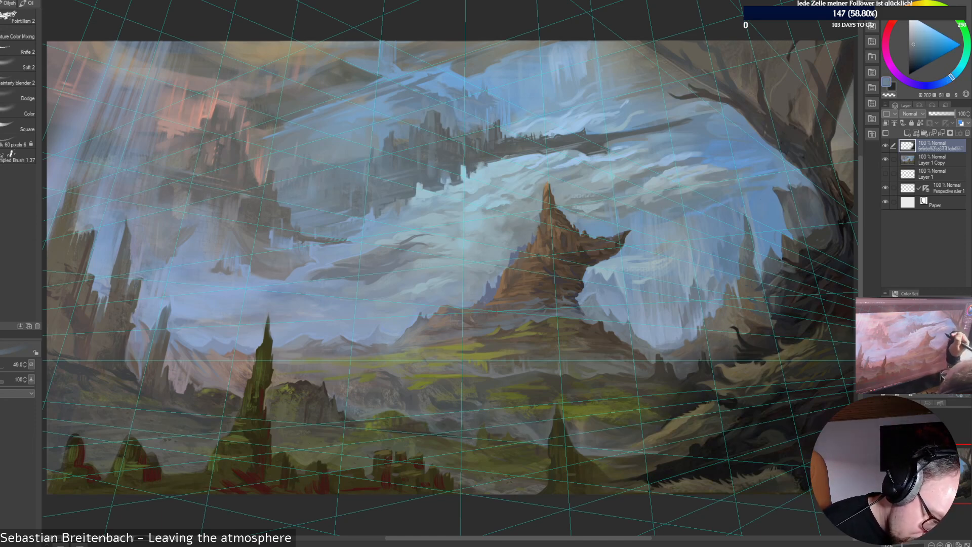
{"action": "left_click", "coordinate": [667, 207], "text": "alt"}
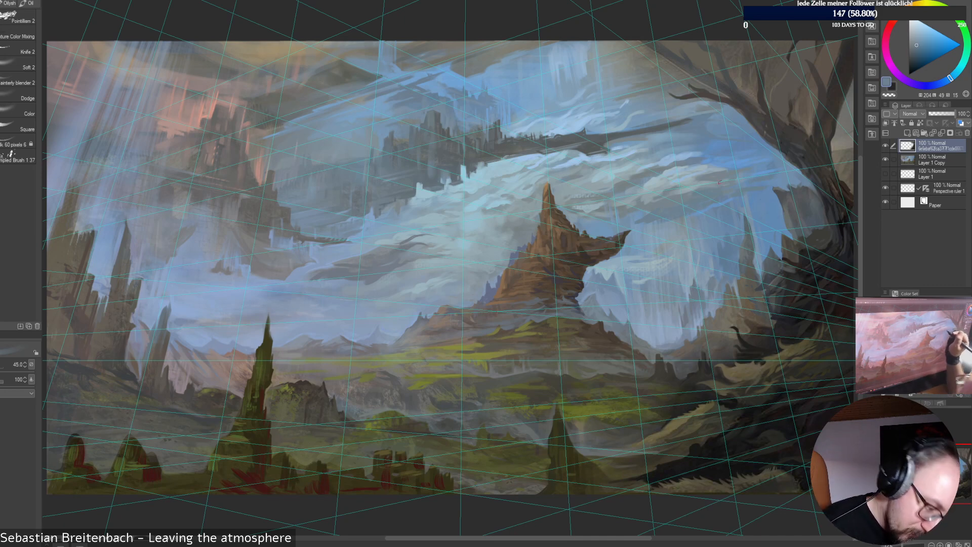
{"action": "left_click", "coordinate": [666, 228], "text": "alt"}
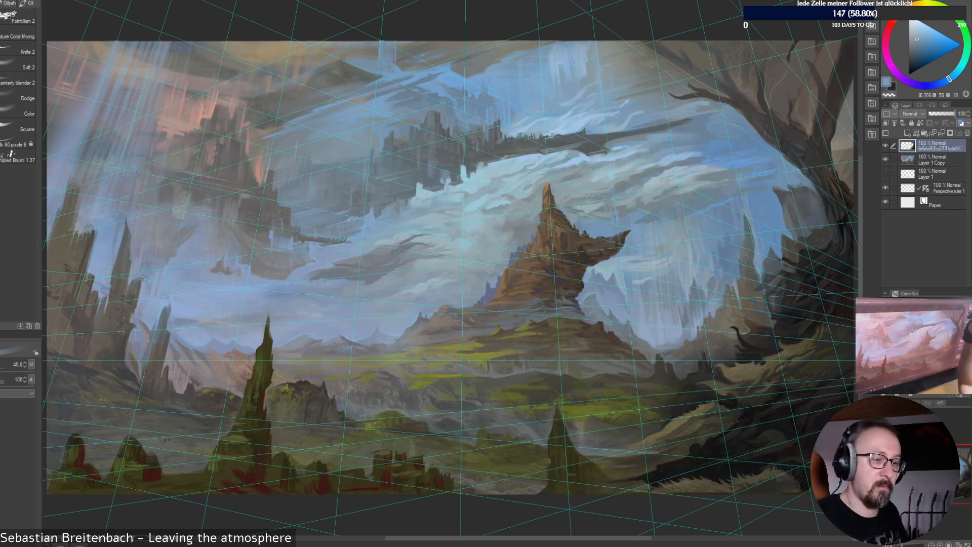
{"action": "left_click", "coordinate": [658, 211], "text": "alt"}
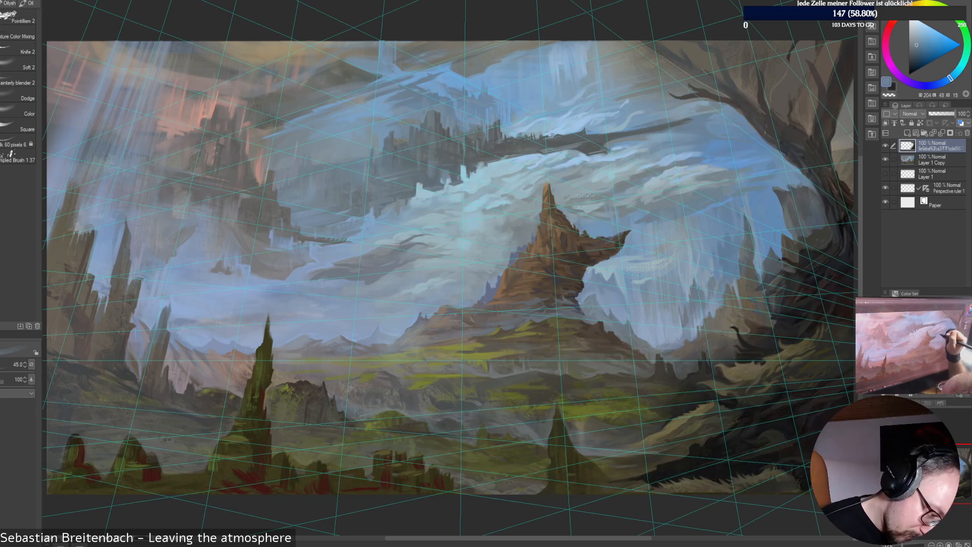
{"action": "left_click", "coordinate": [647, 229], "text": "alt"}
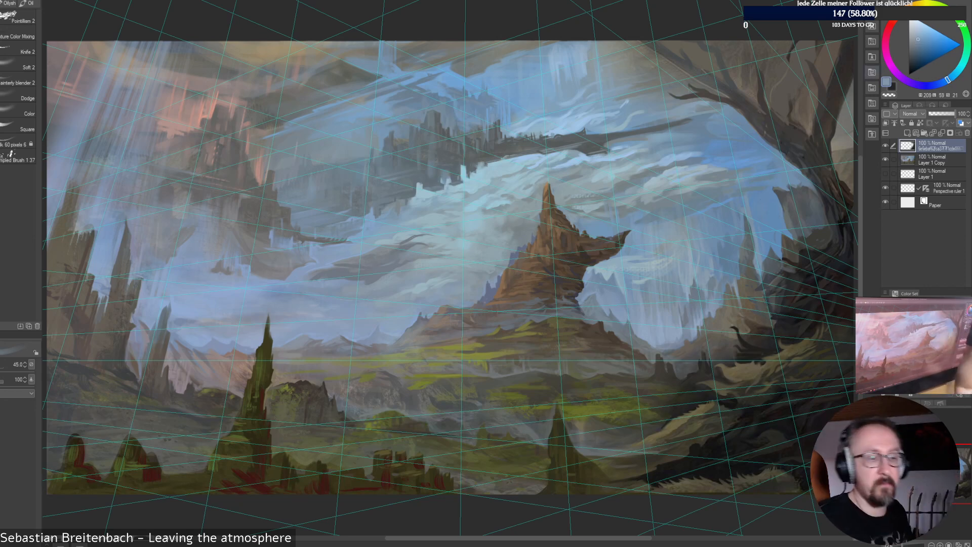
{"action": "left_click", "coordinate": [763, 230], "text": "alt"}
{"action": "key", "text": "bracketleft"}
{"action": "key", "text": "bracketleft"}
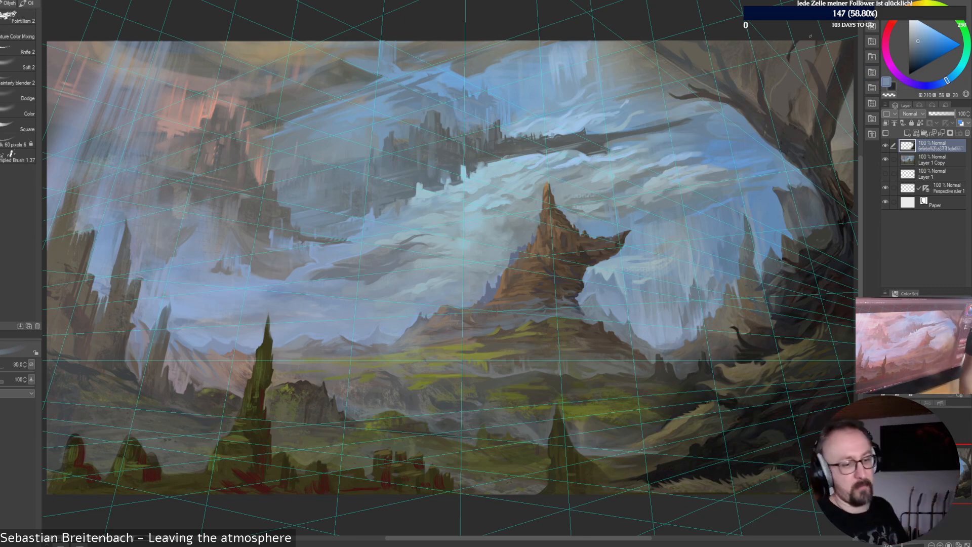
Compare the painting with the topmost layer hidden and shown
{"action": "left_click", "coordinate": [885, 145]}
{"action": "left_click", "coordinate": [885, 145]}
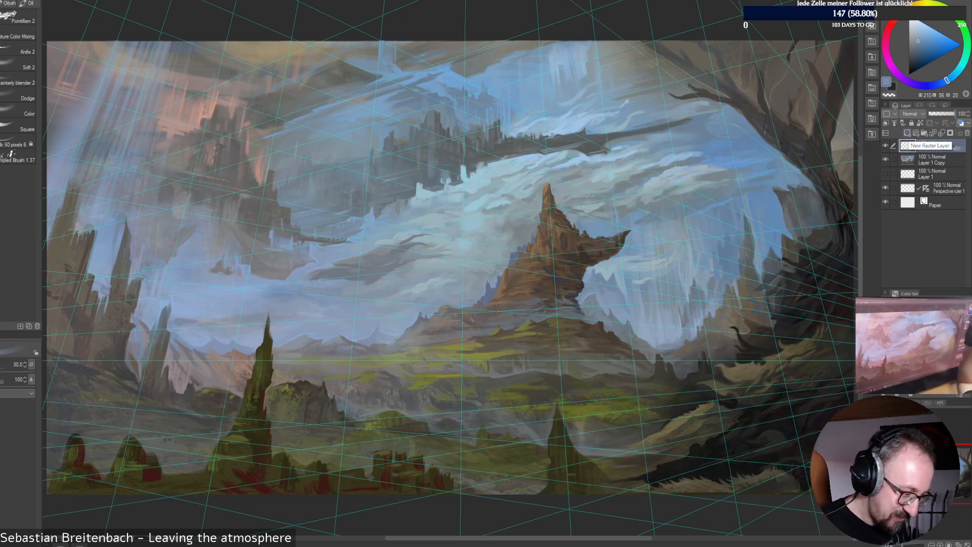
{"action": "left_click", "coordinate": [885, 145]}
{"action": "left_click", "coordinate": [885, 145]}
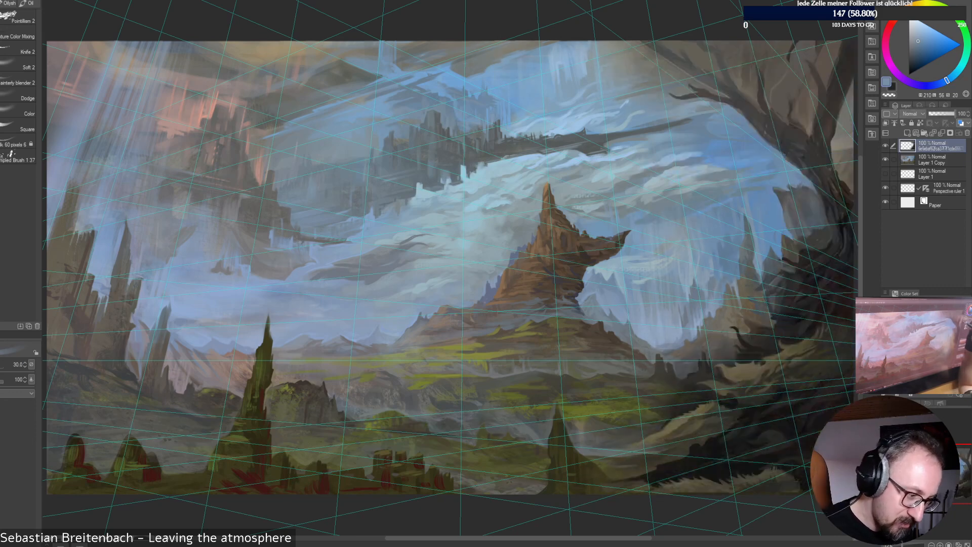
Rework the dark distant castle's towers on Layer 1 Copy with sampled dark grey-blues at brush size 40
{"action": "key", "text": "alt"}
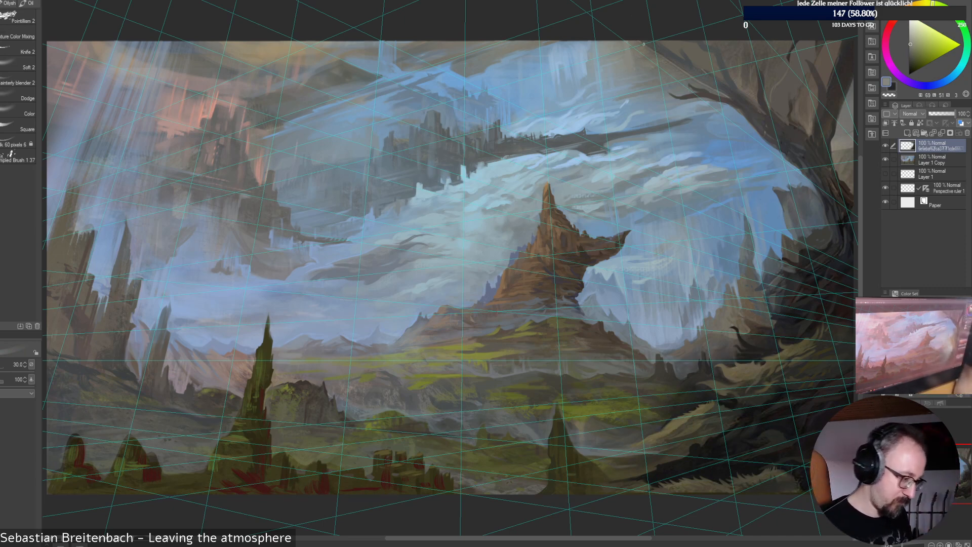
{"action": "left_click", "coordinate": [931, 159]}
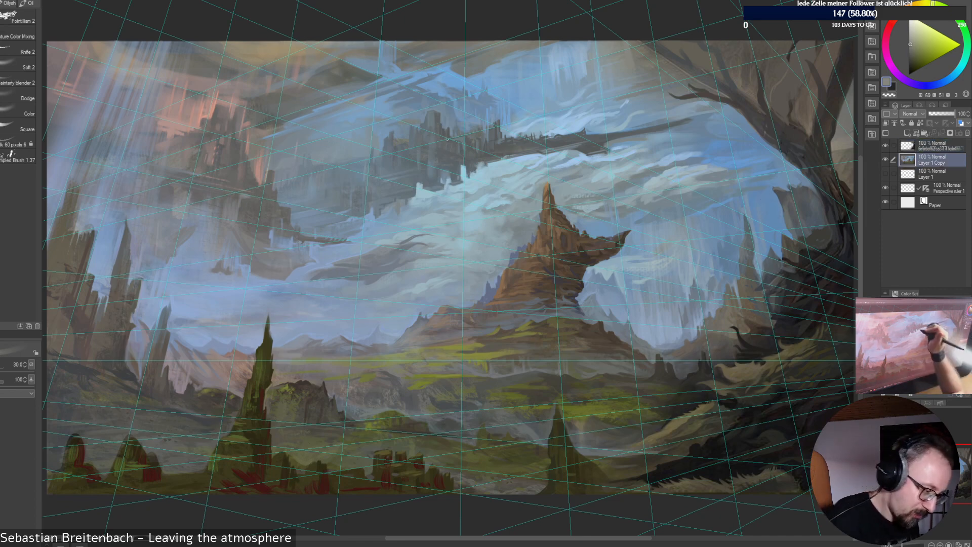
{"action": "left_click", "coordinate": [437, 117], "text": "alt"}
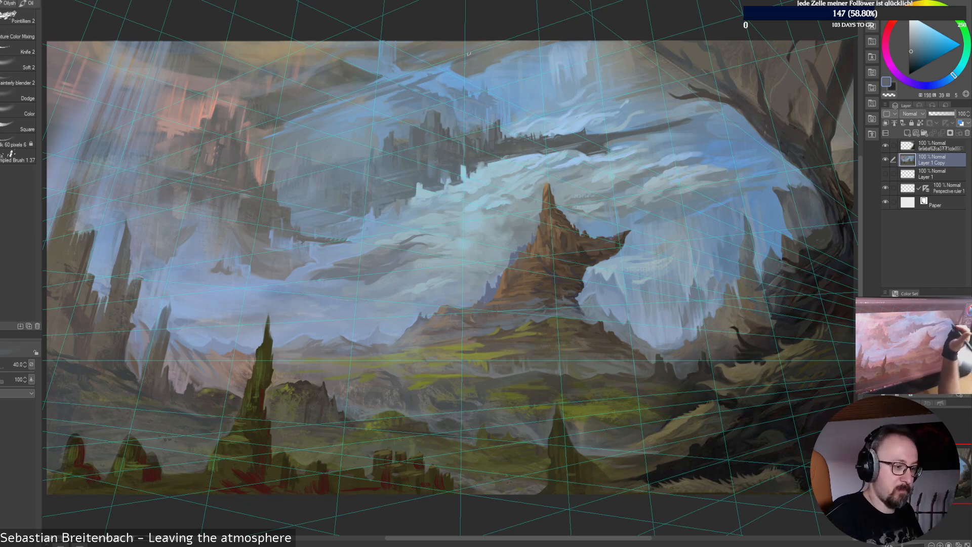
{"action": "left_click", "coordinate": [413, 139], "text": "alt"}
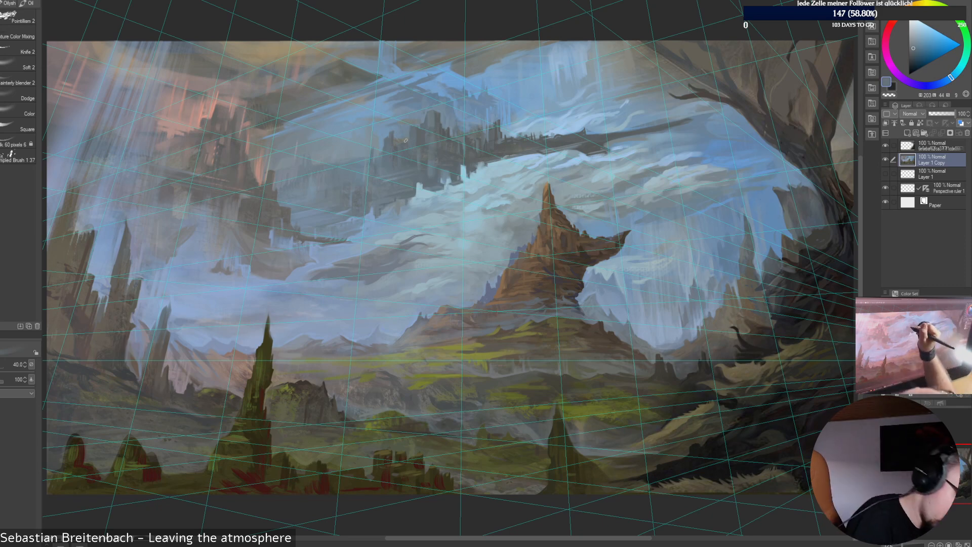
{"action": "left_click", "coordinate": [405, 140], "text": "alt"}
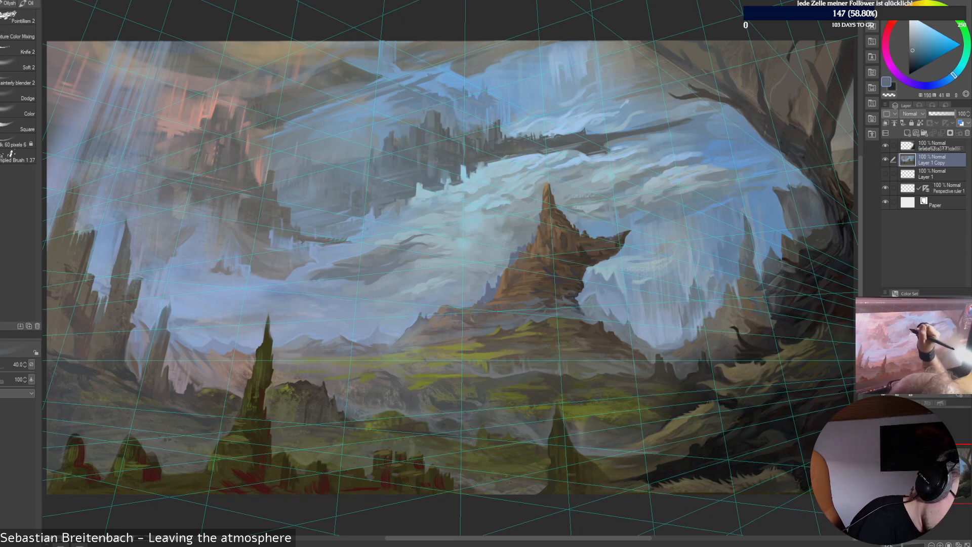
{"action": "left_click", "coordinate": [405, 139], "text": "alt"}
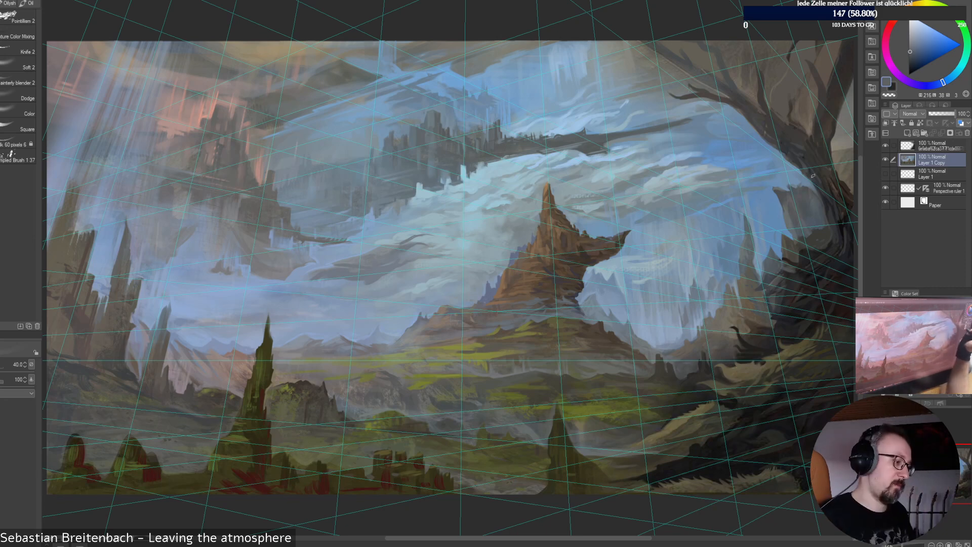
Refine the distant castle's silhouette and the sky around its spires with dark and lighter blues at brush sizes down to 30
{"action": "key", "text": "bracketleft"}
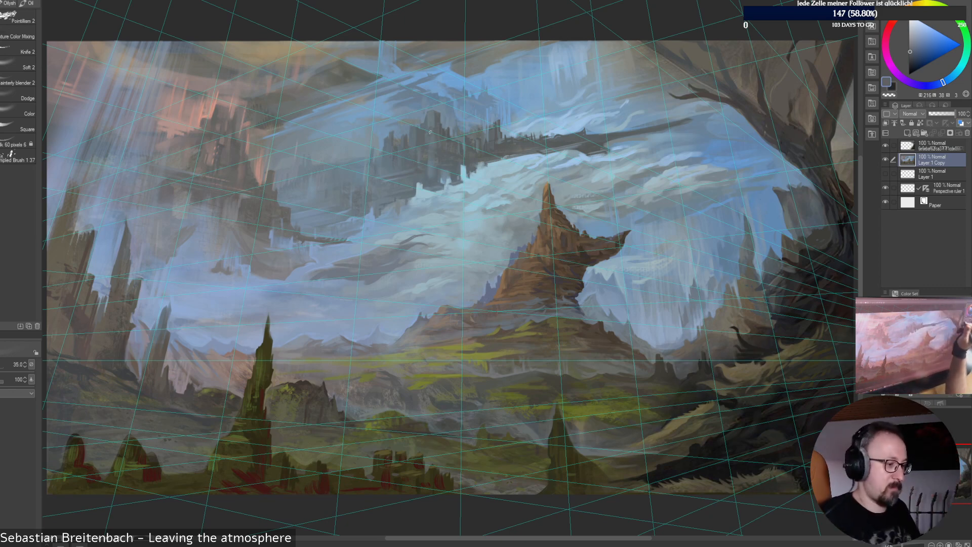
{"action": "key", "text": "["}
{"action": "key", "text": "["}
{"action": "key", "text": "["}
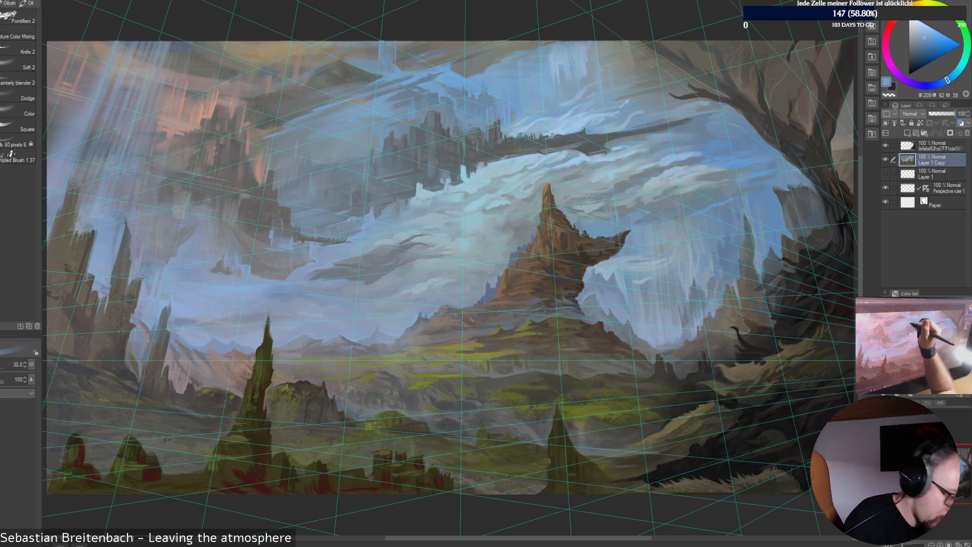
{"action": "key", "text": "bracketleft"}
{"action": "key", "text": "bracketleft"}
{"action": "key", "text": "bracketleft"}
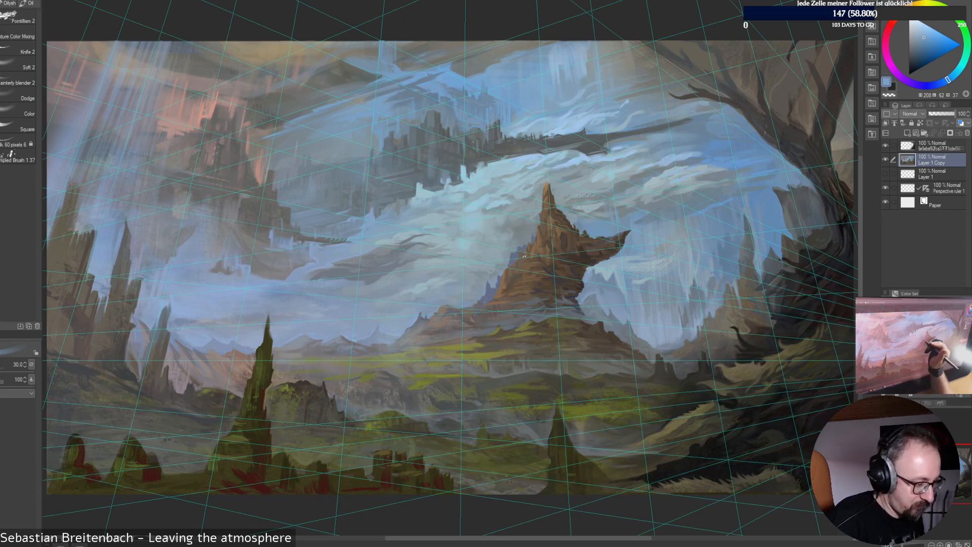
{"action": "mouse_move", "coordinate": [481, 108]}
{"action": "left_mouse_down"}
{"action": "mouse_move", "coordinate": [463, 137]}
{"action": "mouse_move", "coordinate": [485, 127]}
{"action": "left_mouse_up"}
{"action": "key", "text": "ctrl+z"}
{"action": "key", "text": "]"}
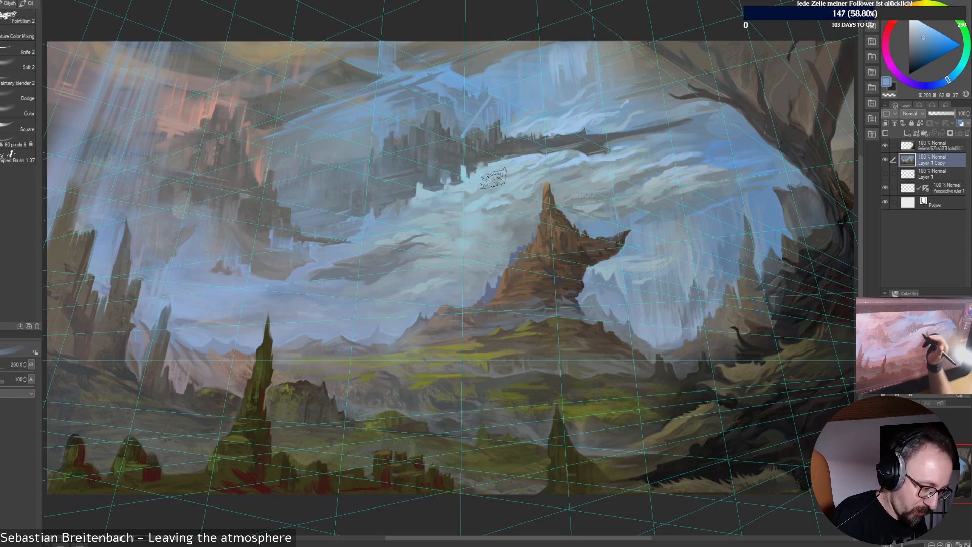
{"action": "mouse_move", "coordinate": [451, 162]}
{"action": "left_mouse_down"}
{"action": "mouse_move", "coordinate": [400, 151]}
{"action": "mouse_move", "coordinate": [425, 126]}
{"action": "left_mouse_up"}
{"action": "left_click_drag", "start_coordinate": [359, 206], "coordinate": [673, 119]}
{"action": "key", "text": "ctrl+z"}
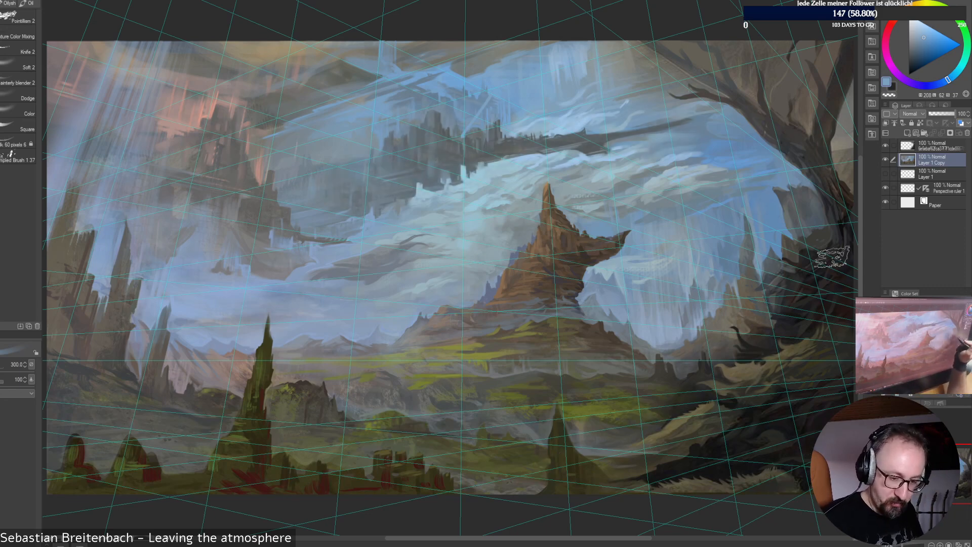
Blend the dark cloud streak below the distant castle with sampled blues at brush size 40
{"action": "key", "text": "["}
{"action": "key", "text": "["}
{"action": "key", "text": "["}
{"action": "key", "text": "["}
{"action": "key", "text": "["}
{"action": "key", "text": "["}
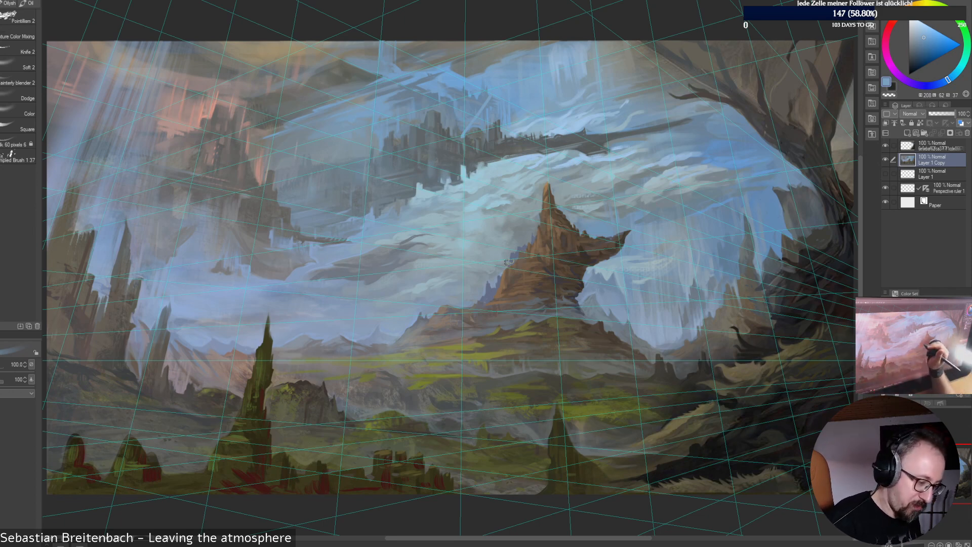
{"action": "left_click", "coordinate": [424, 240], "text": "alt"}
{"action": "key", "text": "["}
{"action": "key", "text": "["}
{"action": "key", "text": "["}
{"action": "key", "text": "["}
{"action": "key", "text": "["}
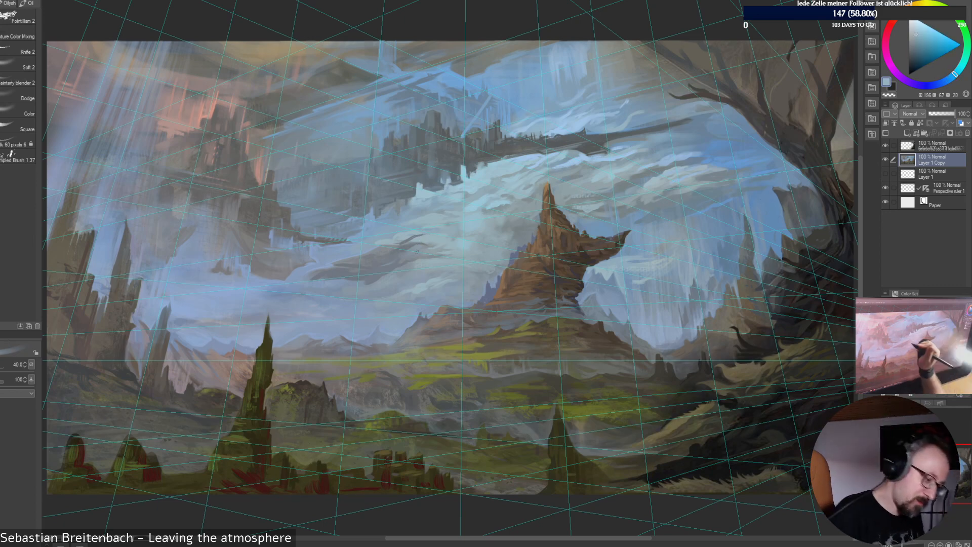
{"action": "left_click", "coordinate": [397, 245], "text": "alt"}
{"action": "left_click_drag", "start_coordinate": [392, 243], "coordinate": [408, 240]}
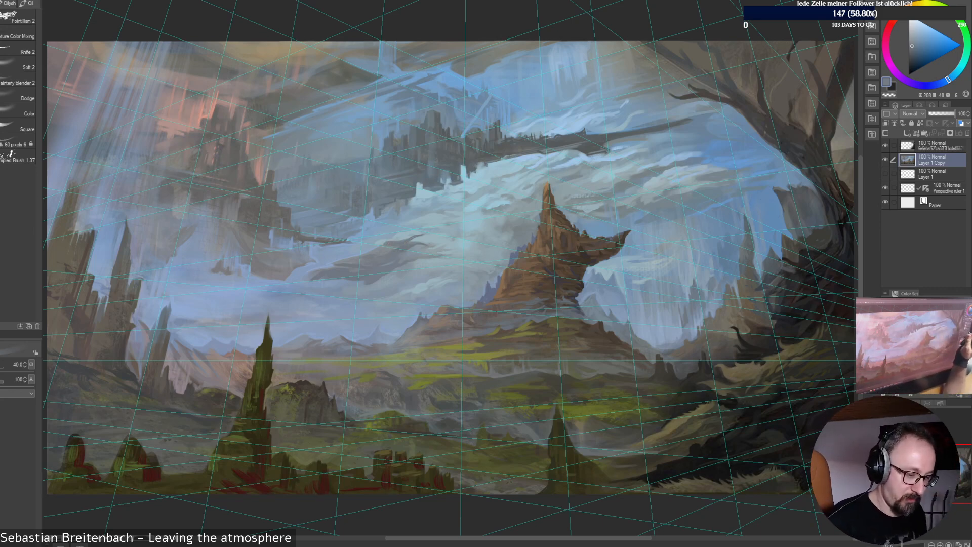
Repaint the slim towers at the distant castle's left end with sampled grey-blues at brush sizes 35 and 20
{"action": "left_click", "coordinate": [405, 238], "text": "alt"}
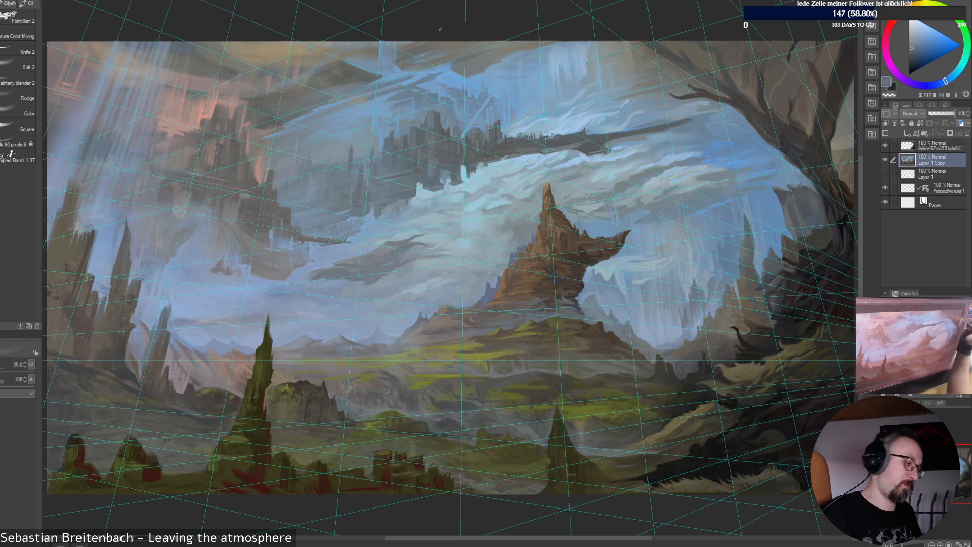
{"action": "left_click", "coordinate": [356, 151], "text": "alt"}
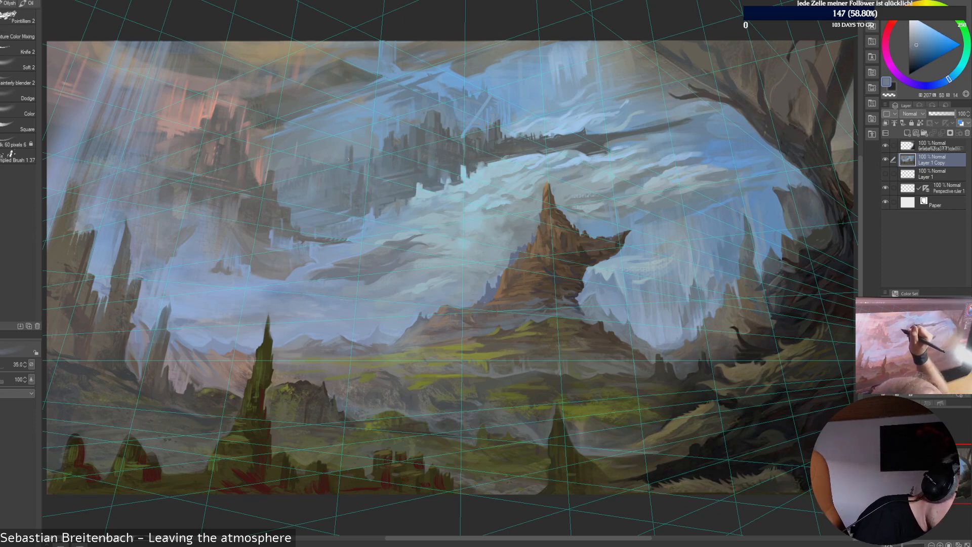
{"action": "left_click", "coordinate": [355, 144], "text": "alt"}
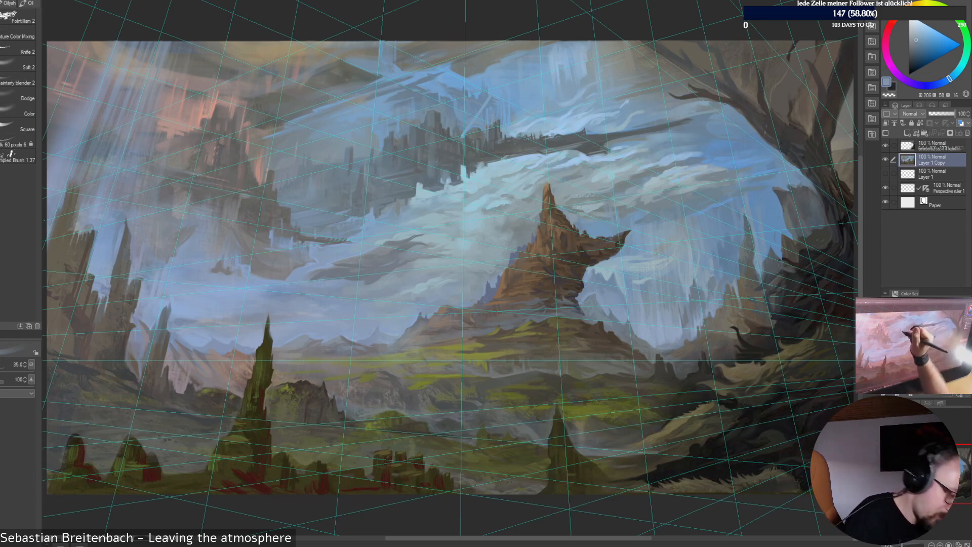
{"action": "left_click", "coordinate": [354, 172], "text": "alt"}
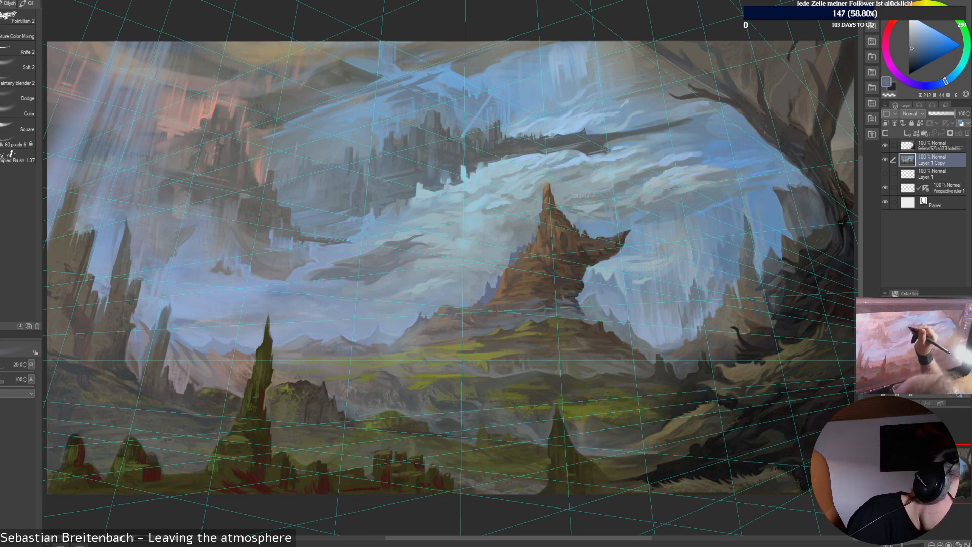
{"action": "left_click", "coordinate": [379, 168], "text": "alt"}
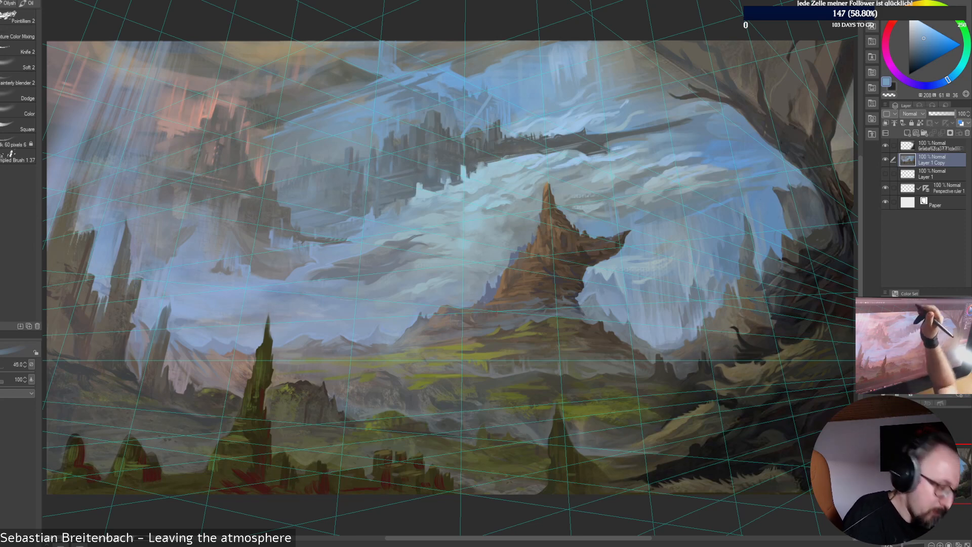
Rework the lower left base of the distant castle with sampled grey-blues at brush sizes between 17.5 and 45
{"action": "left_click", "coordinate": [360, 190], "text": "alt"}
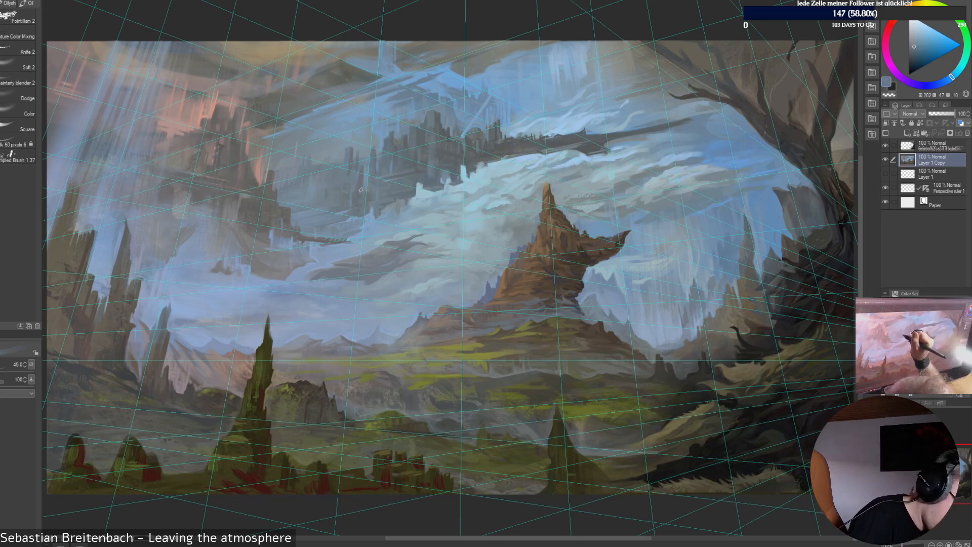
{"action": "left_click", "coordinate": [362, 190], "text": "alt"}
{"action": "key", "text": "bracketleft"}
{"action": "key", "text": "bracketleft"}
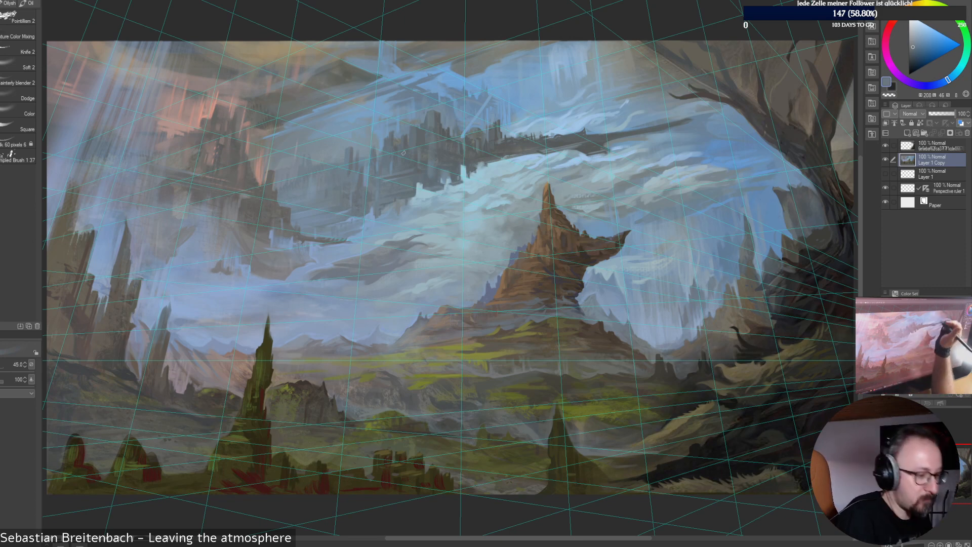
{"action": "left_click", "coordinate": [363, 184], "text": "alt"}
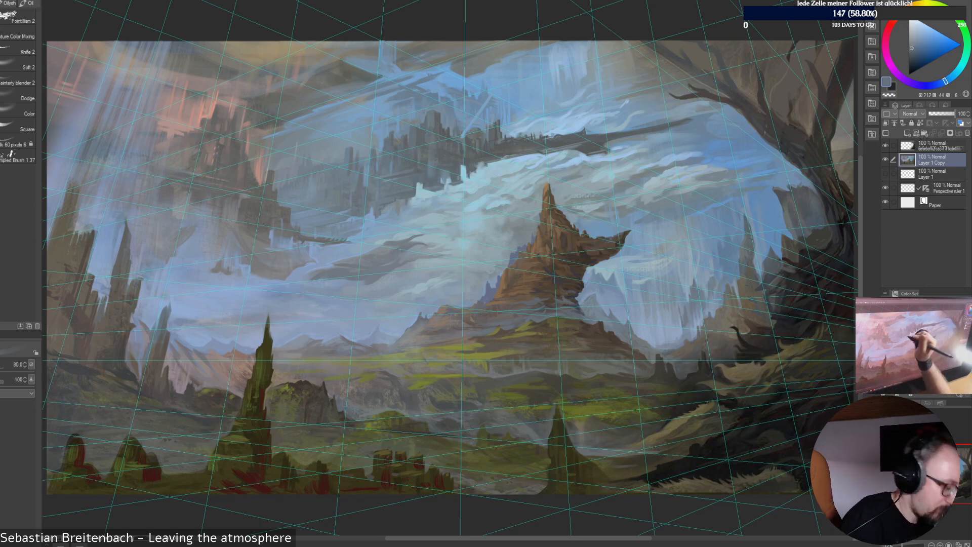
{"action": "left_click", "coordinate": [368, 186], "text": "alt"}
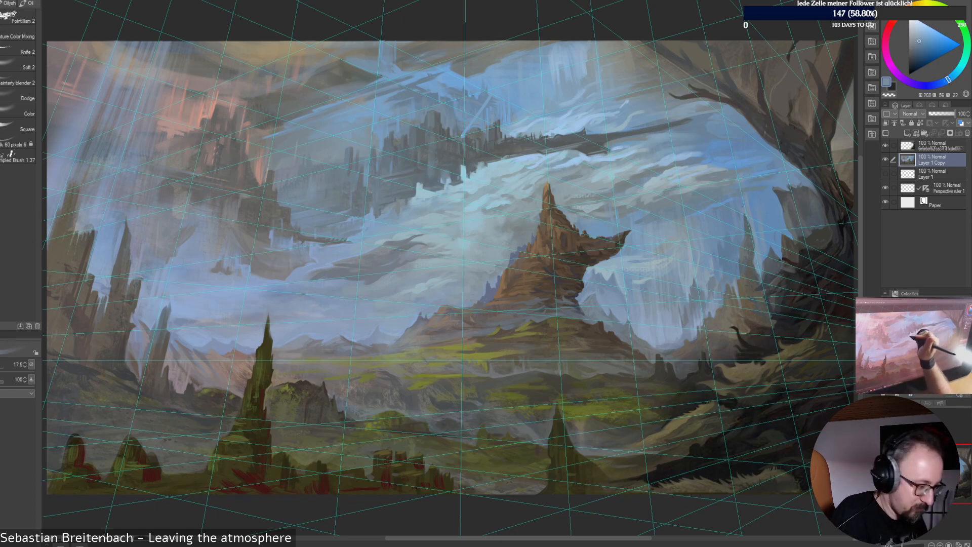
{"action": "key", "text": "bracketright"}
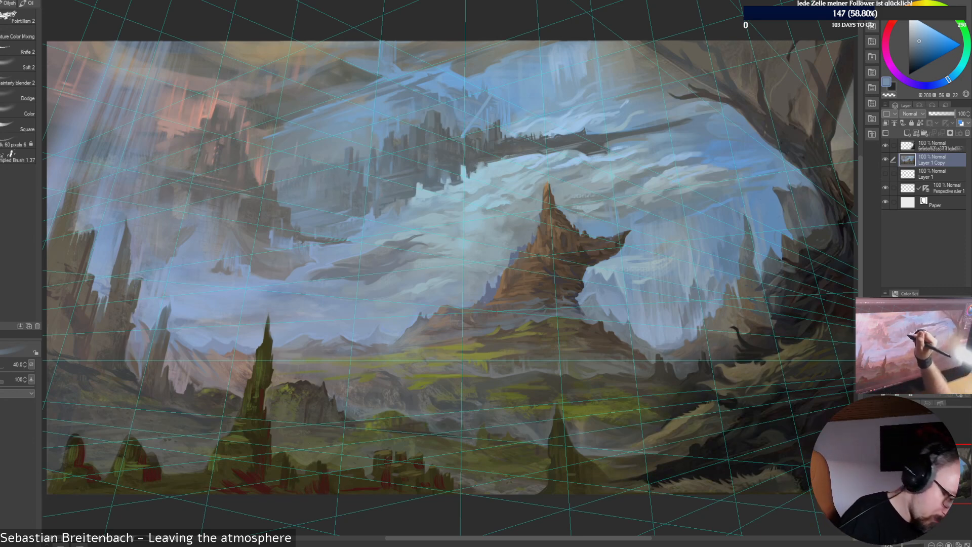
{"action": "left_click", "coordinate": [381, 197], "text": "alt"}
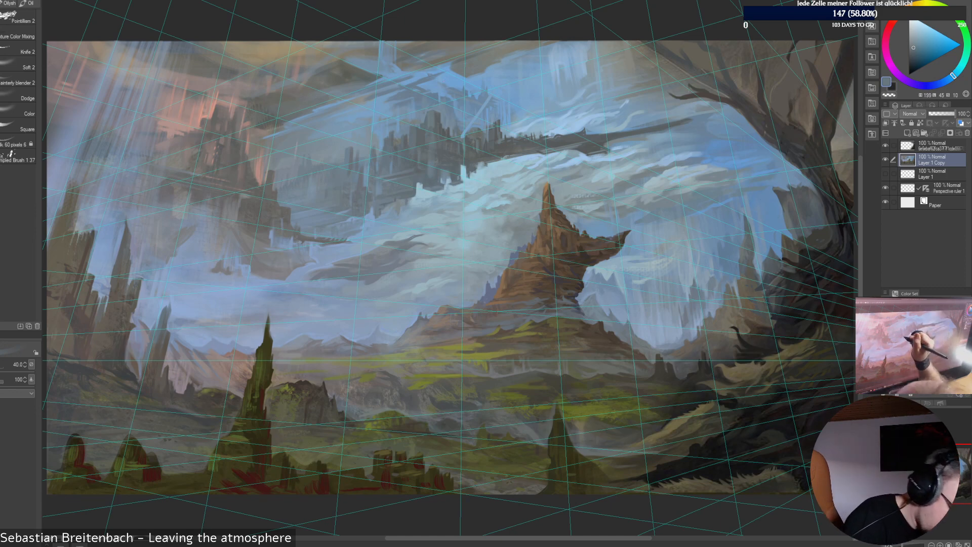
{"action": "left_click", "coordinate": [369, 200], "text": "alt"}
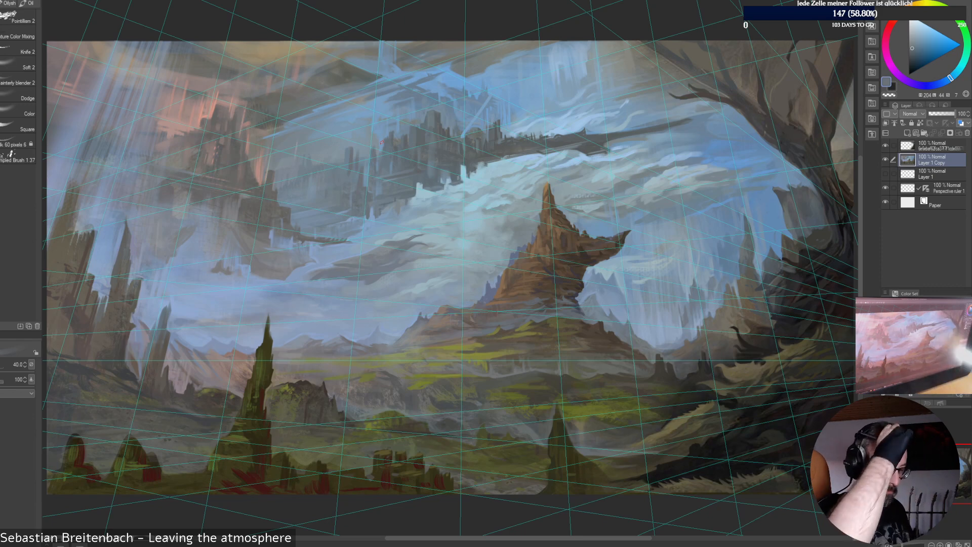
Blend the haze around and between the distant castle's left towers with sampled blues, raising the brush size to 80
{"action": "left_click", "coordinate": [349, 161], "text": "alt"}
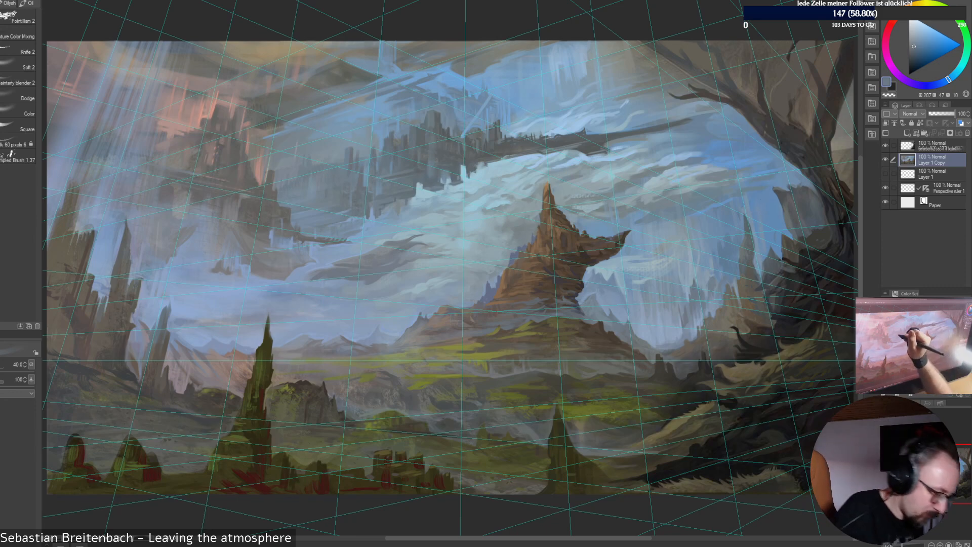
{"action": "left_click", "coordinate": [308, 177], "text": "alt"}
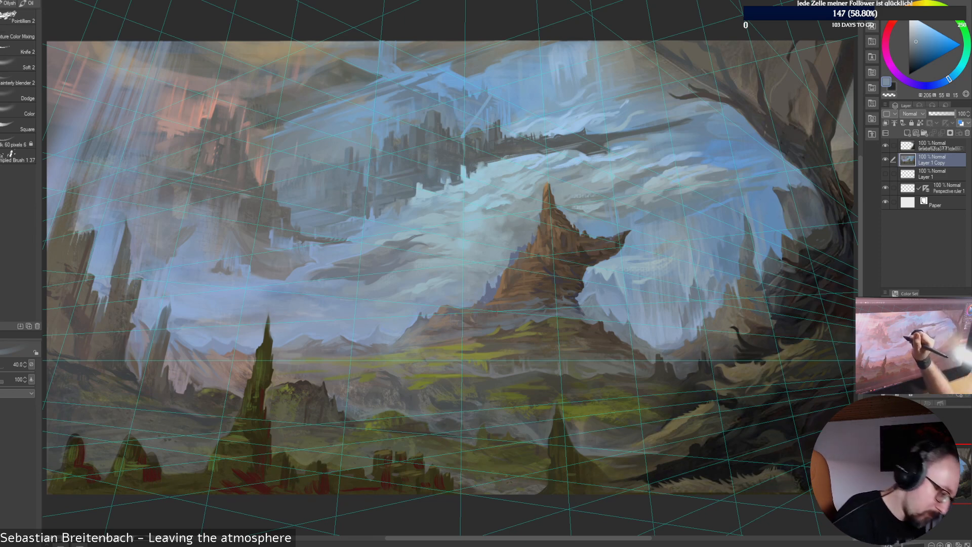
{"action": "left_click", "coordinate": [357, 185], "text": "alt"}
{"action": "key", "text": "bracketright"}
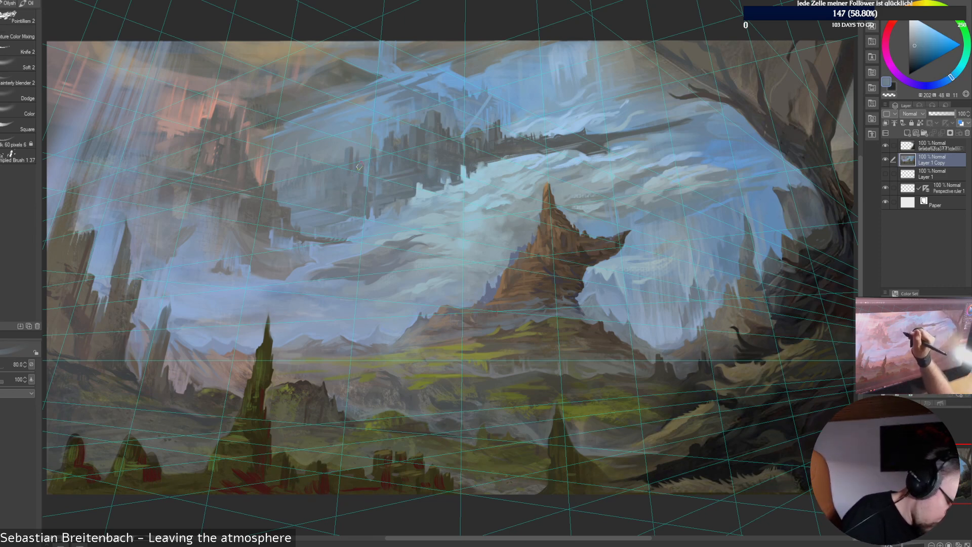
{"action": "left_click", "coordinate": [395, 167], "text": "alt"}
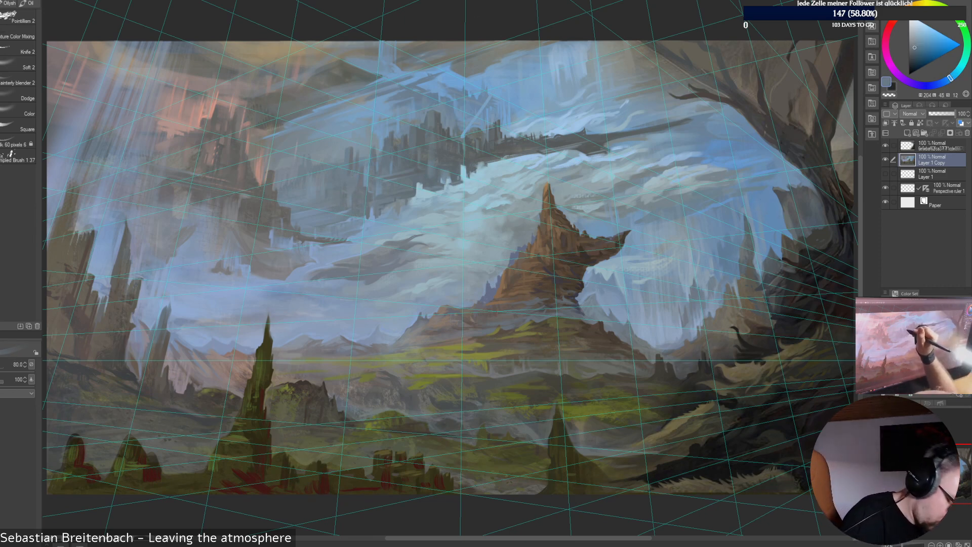
{"action": "left_click", "coordinate": [351, 151], "text": "alt"}
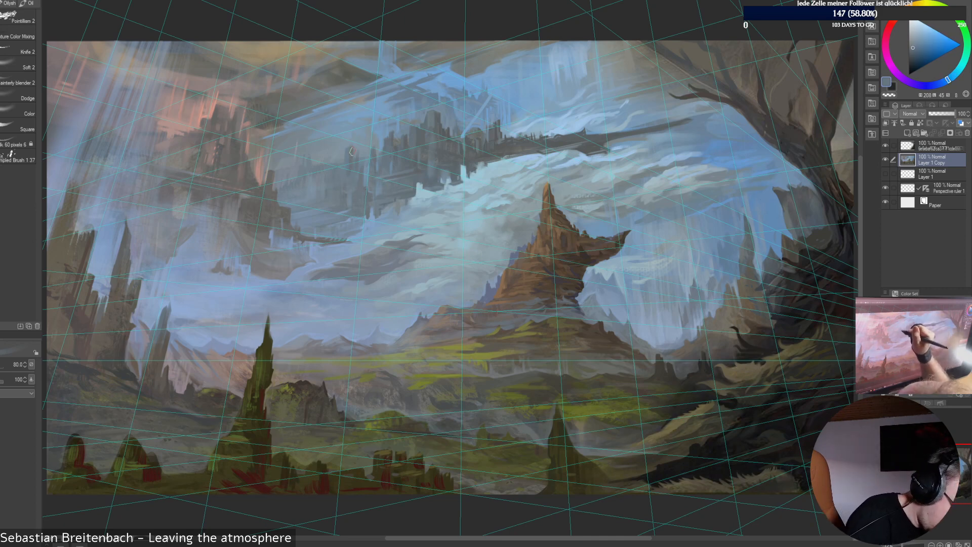
{"action": "left_click", "coordinate": [349, 179], "text": "alt"}
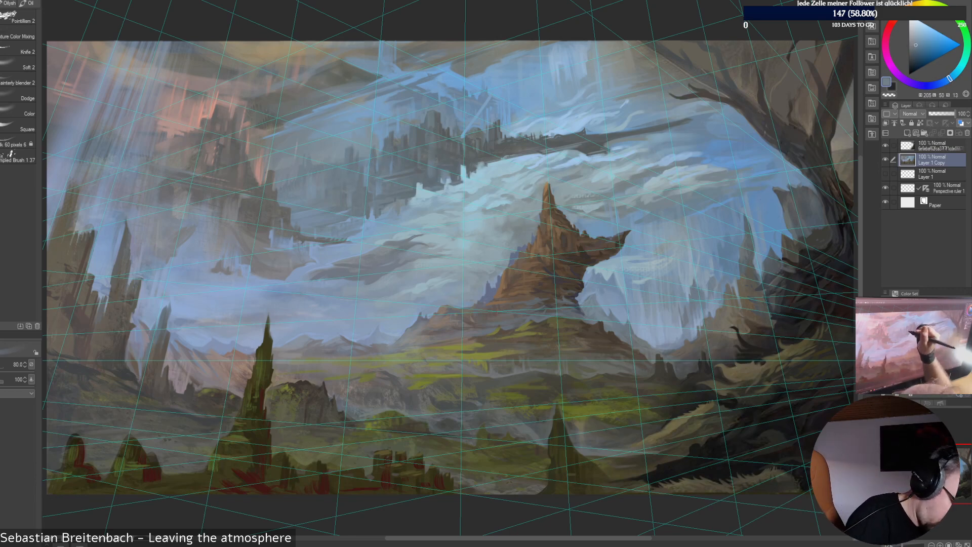
{"action": "left_click", "coordinate": [392, 157], "text": "alt"}
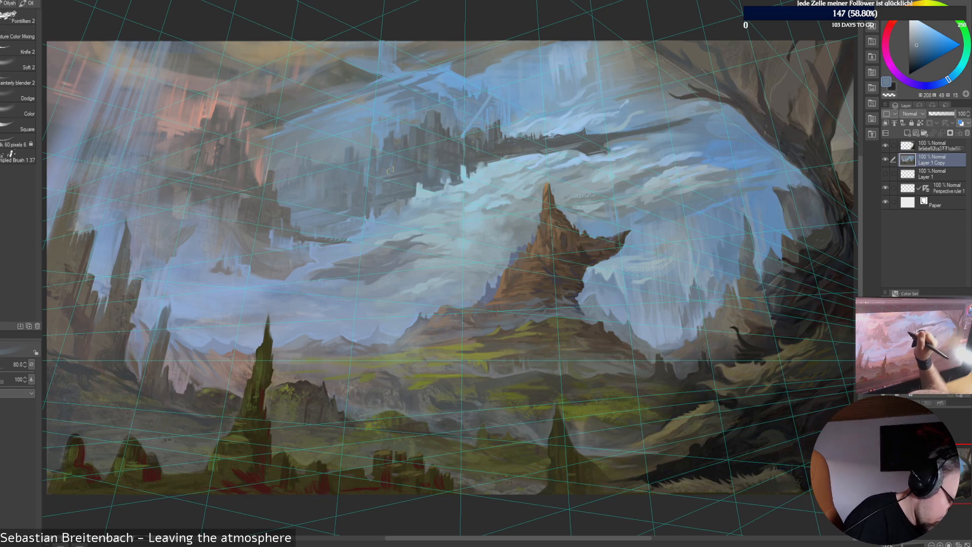
{"action": "left_click", "coordinate": [396, 172], "text": "alt"}
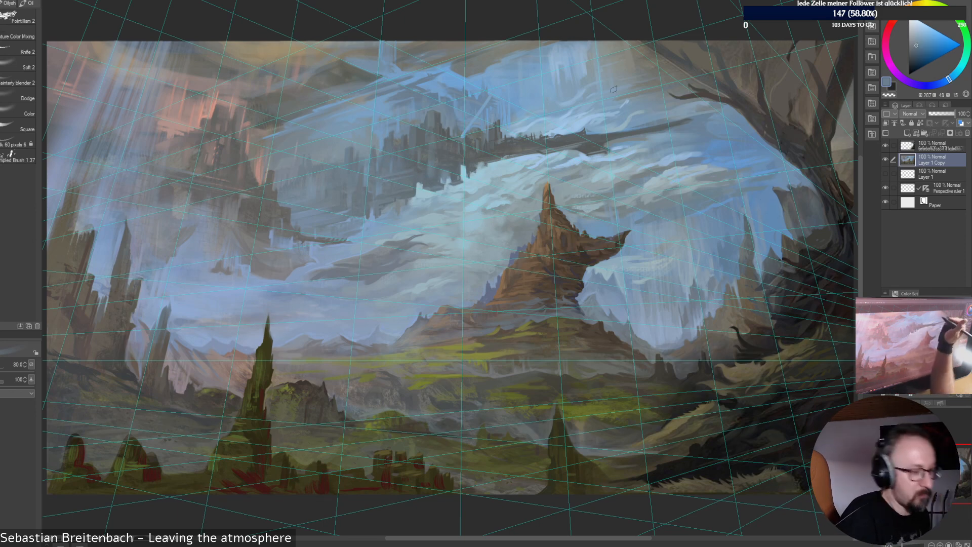
Refine the jagged lower edge of the distant castle's left base with sampled light and dark blues at brush size 17.5
{"action": "key", "text": "["}
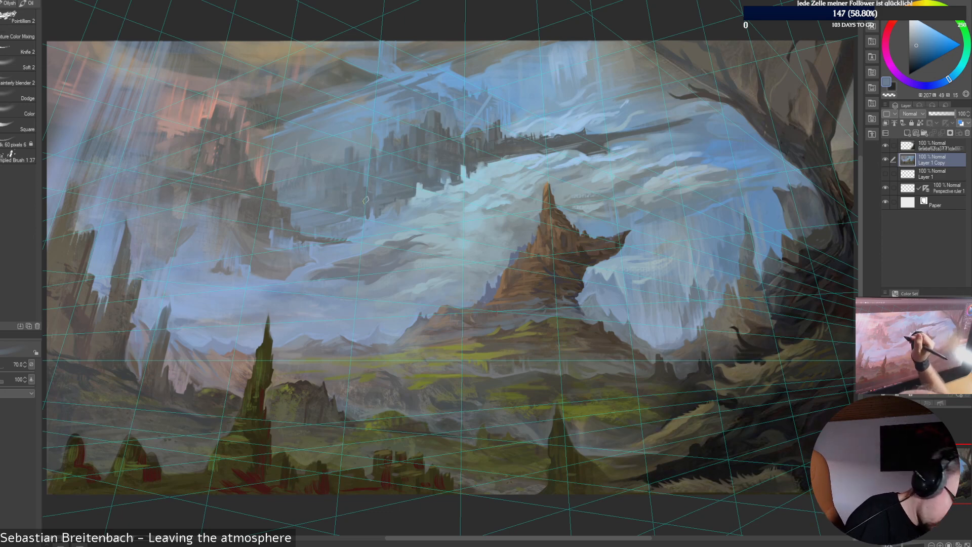
{"action": "key", "text": "["}
{"action": "key", "text": "["}
{"action": "key", "text": "["}
{"action": "key", "text": "["}
{"action": "key", "text": "["}
{"action": "key", "text": "["}
{"action": "left_click", "coordinate": [366, 213], "text": "alt"}
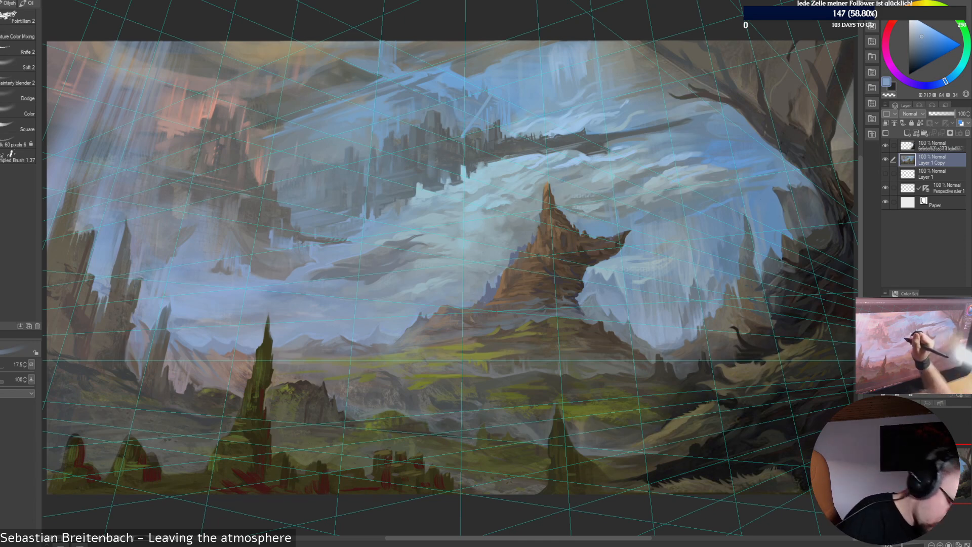
{"action": "left_click", "coordinate": [368, 214], "text": "alt"}
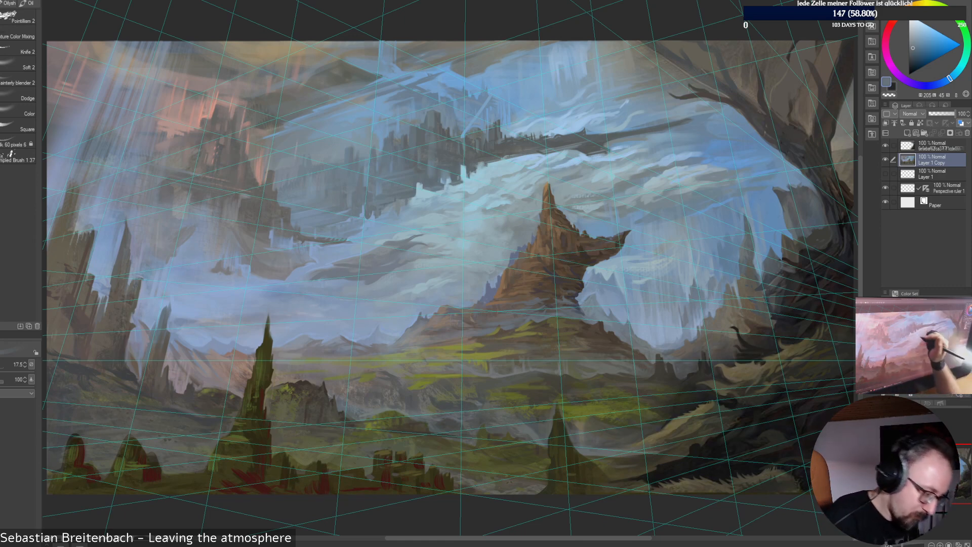
Sharpen the edges of the dark rock spur extending right from the distant castle with sampled blues at brush size 17.5
{"action": "left_click", "coordinate": [437, 192], "text": "alt"}
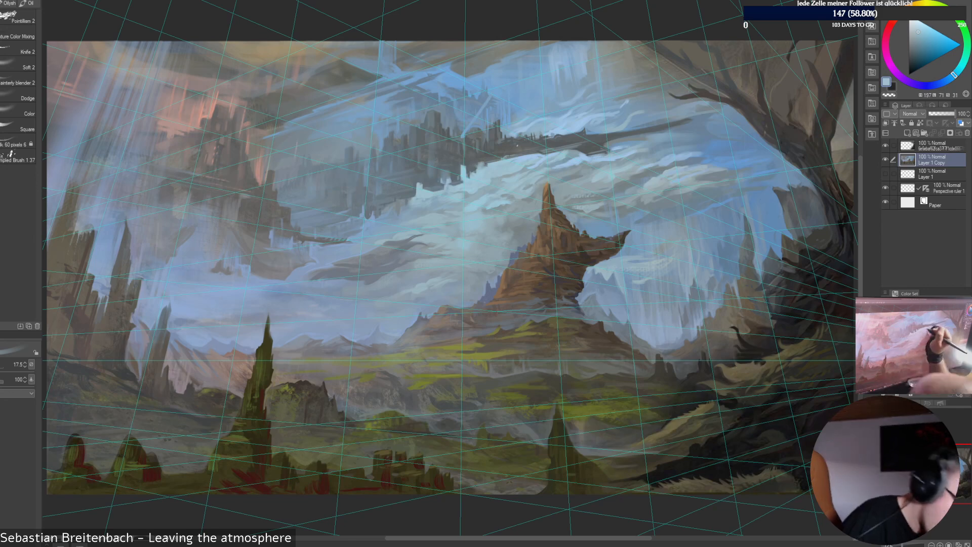
{"action": "left_click", "coordinate": [517, 145], "text": "alt"}
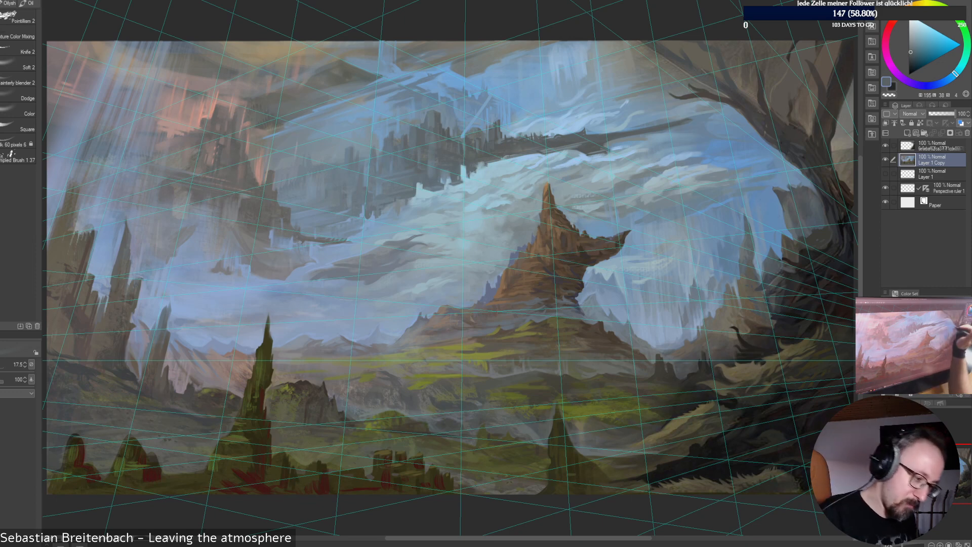
{"action": "left_click", "coordinate": [585, 131], "text": "alt"}
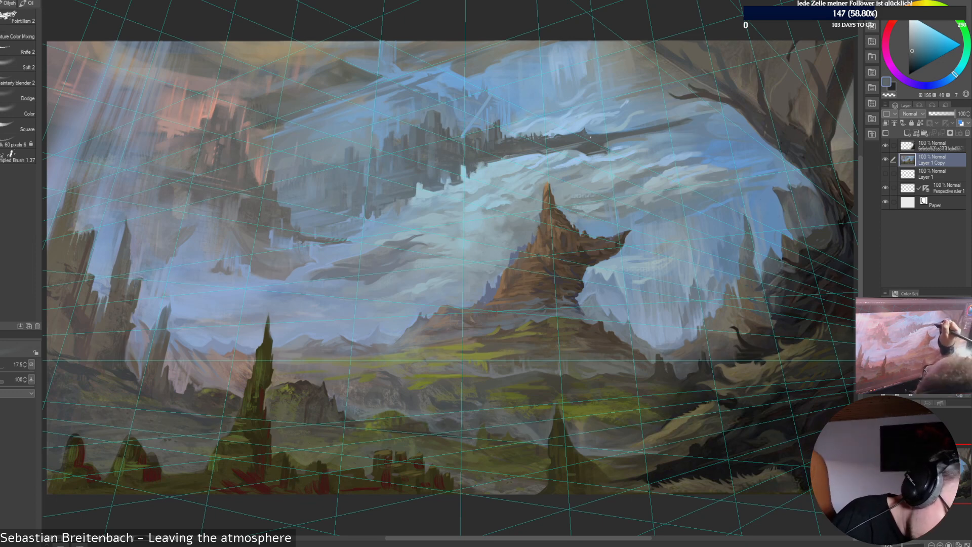
{"action": "key", "text": "alt"}
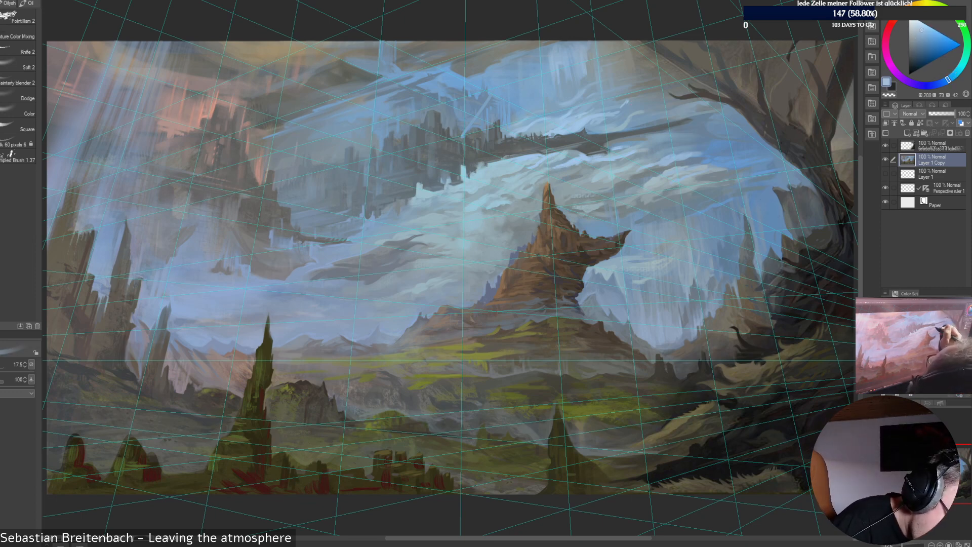
{"action": "left_click_drag", "start_coordinate": [590, 156], "coordinate": [614, 151]}
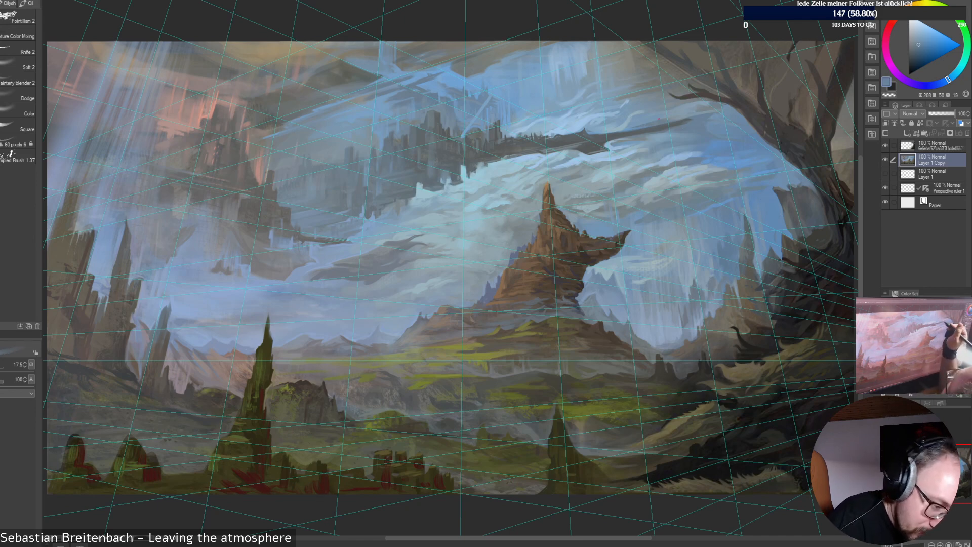
Blend the tapering tip of the distant castle's dark spur into the sky with sampled blues at brush size 35
{"action": "key", "text": "]"}
{"action": "left_click", "coordinate": [638, 125], "text": "alt"}
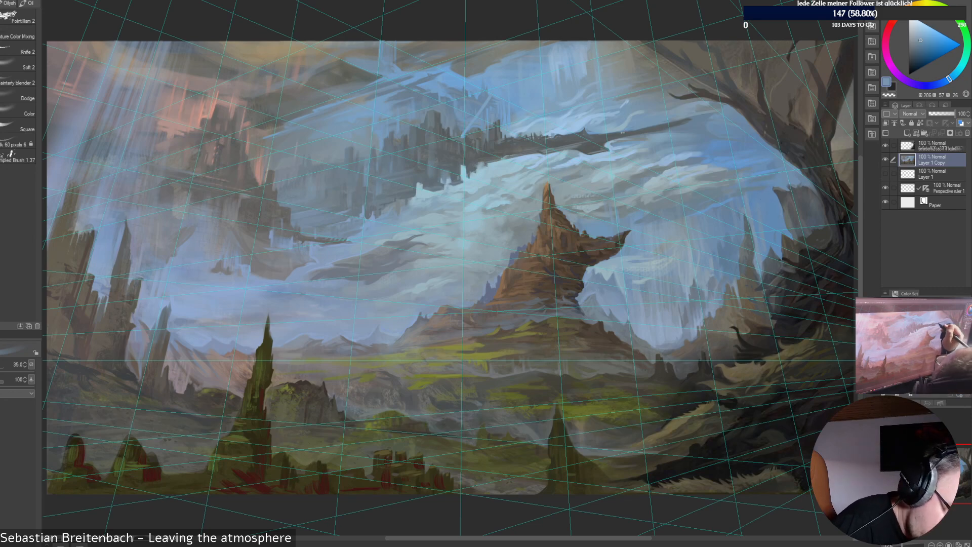
{"action": "left_click_drag", "start_coordinate": [623, 130], "coordinate": [674, 122]}
{"action": "key", "text": "ctrl+z"}
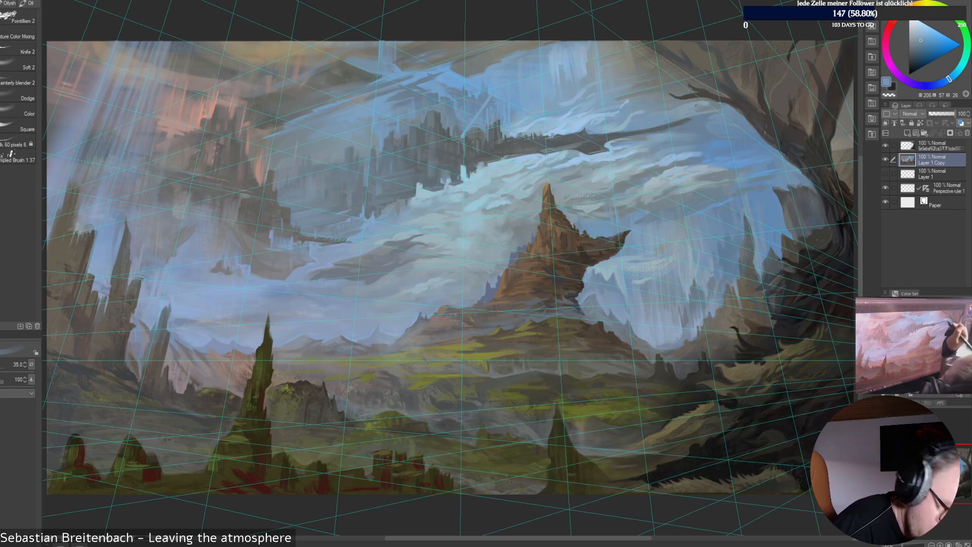
{"action": "left_click", "coordinate": [682, 123], "text": "alt"}
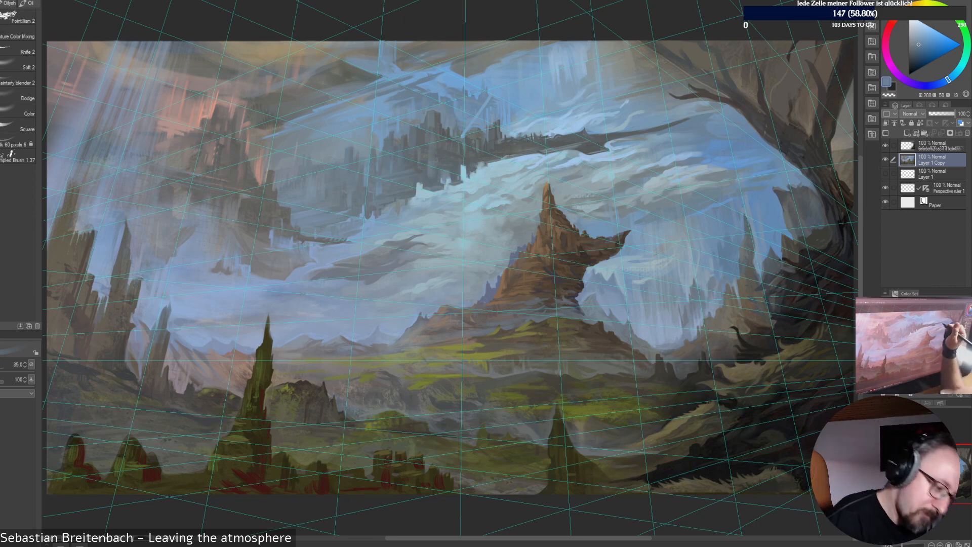
{"action": "left_click", "coordinate": [636, 133], "text": "alt"}
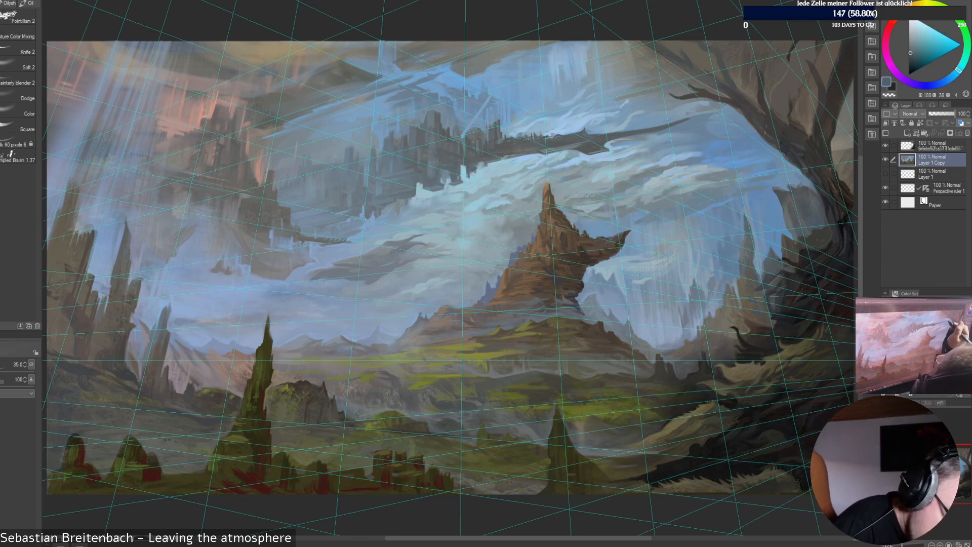
{"action": "left_click", "coordinate": [688, 114], "text": "alt"}
{"action": "left_click_drag", "start_coordinate": [646, 132], "coordinate": [661, 131]}
{"action": "left_click", "coordinate": [658, 135], "text": "alt"}
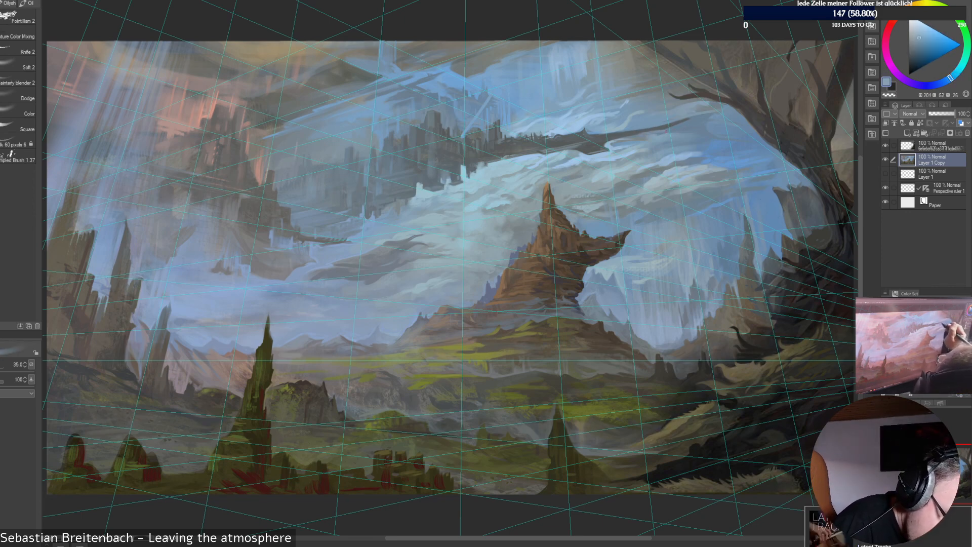
{"action": "left_click", "coordinate": [690, 119], "text": "alt"}
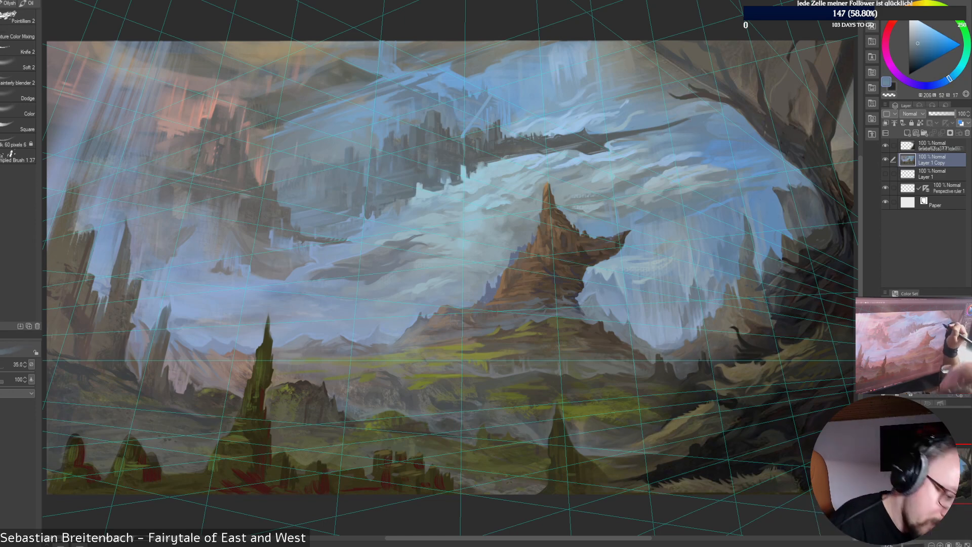
{"action": "left_click", "coordinate": [654, 130], "text": "alt"}
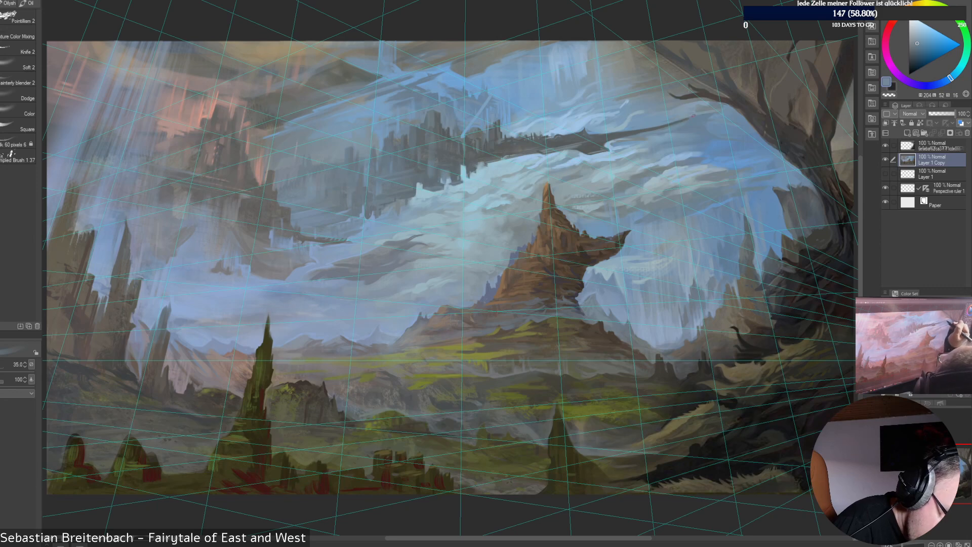
{"action": "left_click", "coordinate": [694, 115], "text": "alt"}
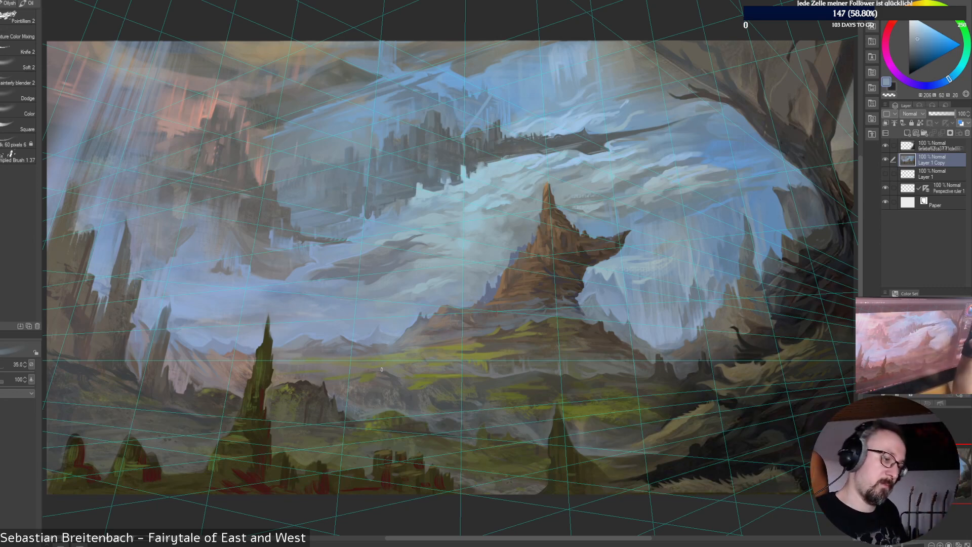
Clean up the underside of the dark spur and the clouds beneath it with sampled light blues and a dark grey-blue
{"action": "left_click", "coordinate": [672, 157], "text": "alt"}
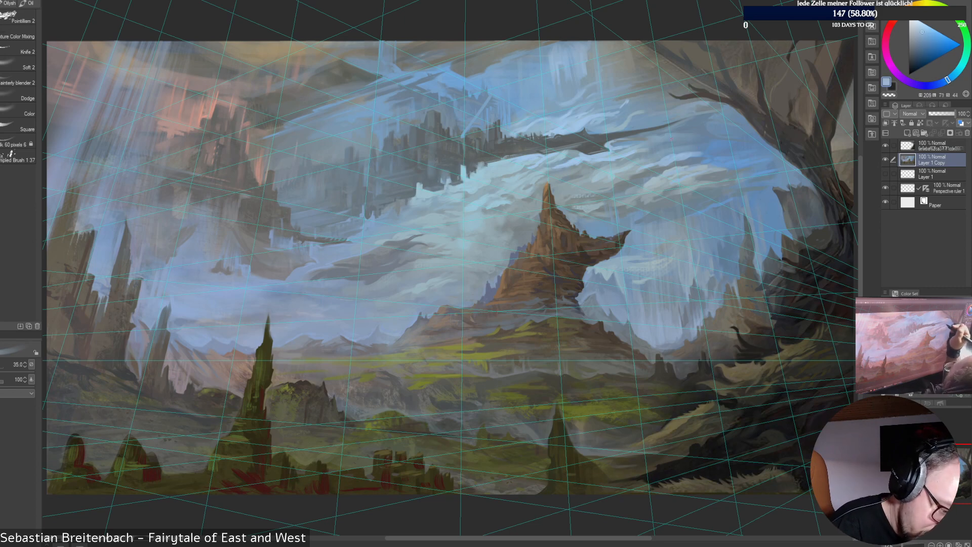
{"action": "mouse_move", "coordinate": [656, 140]}
{"action": "left_mouse_down"}
{"action": "mouse_move", "coordinate": [675, 133]}
{"action": "mouse_move", "coordinate": [609, 143]}
{"action": "left_mouse_up"}
{"action": "left_click", "coordinate": [639, 142], "text": "alt"}
{"action": "left_click", "coordinate": [614, 148], "text": "alt"}
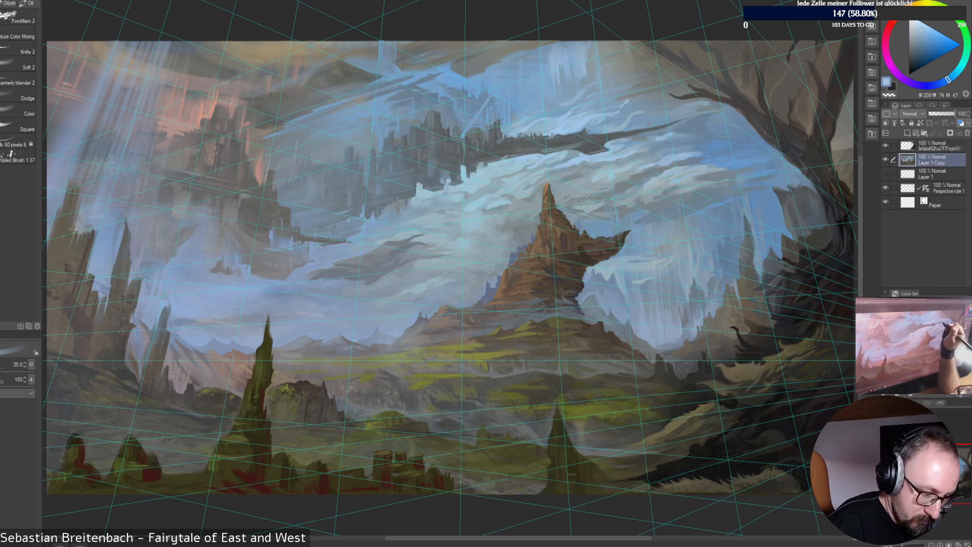
{"action": "left_click", "coordinate": [613, 137], "text": "alt"}
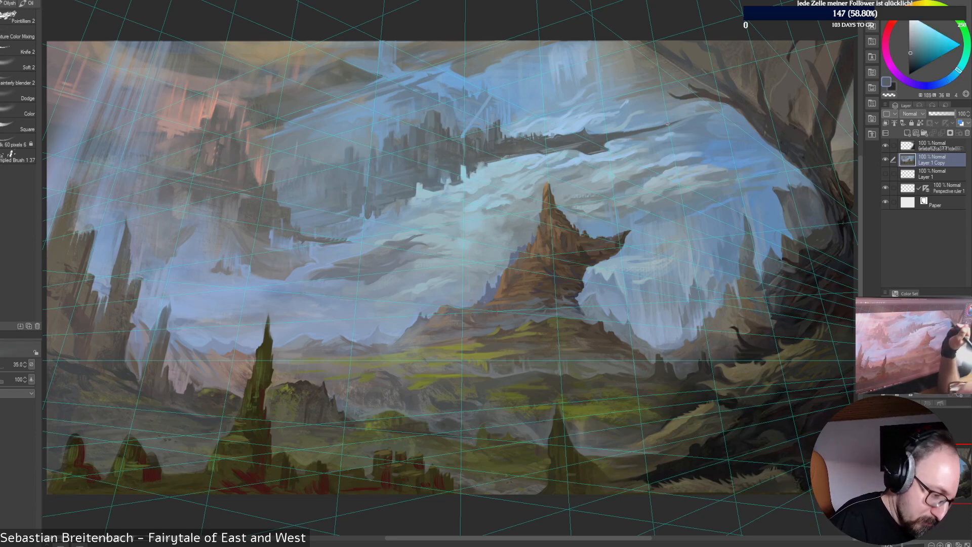
{"action": "left_click", "coordinate": [666, 127], "text": "alt"}
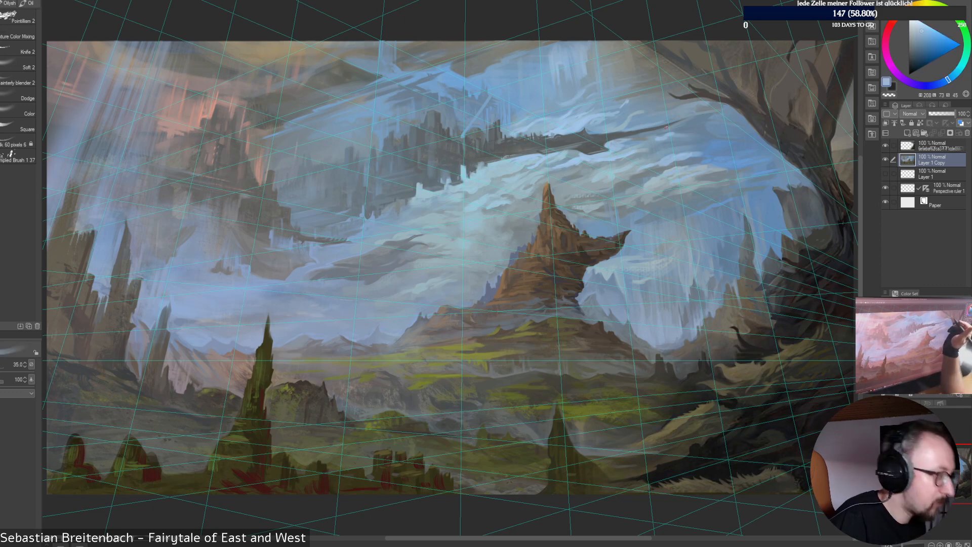
Blend the blue haze between the central brown peak and the distant spires near the tree with sampled blues
{"action": "left_click", "coordinate": [734, 221], "text": "alt"}
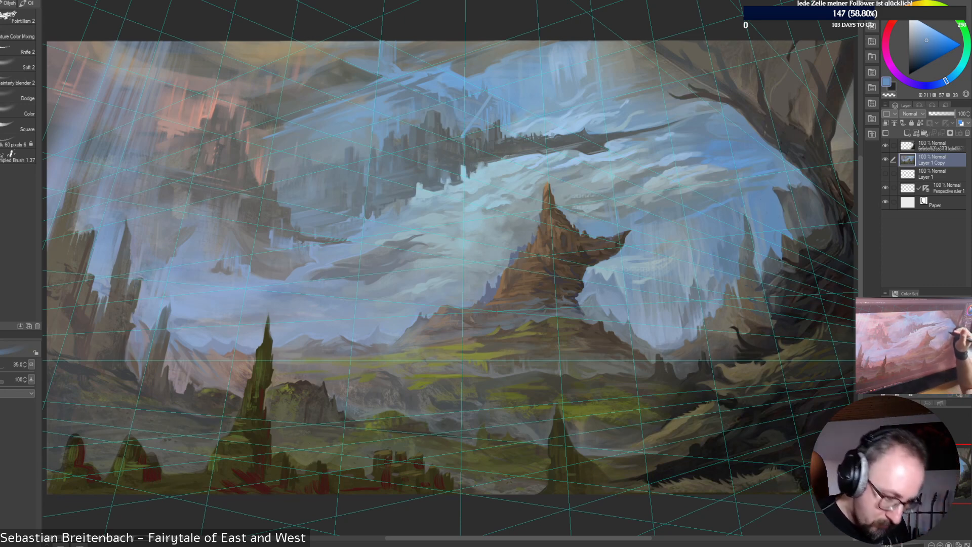
{"action": "left_click", "coordinate": [721, 245], "text": "alt"}
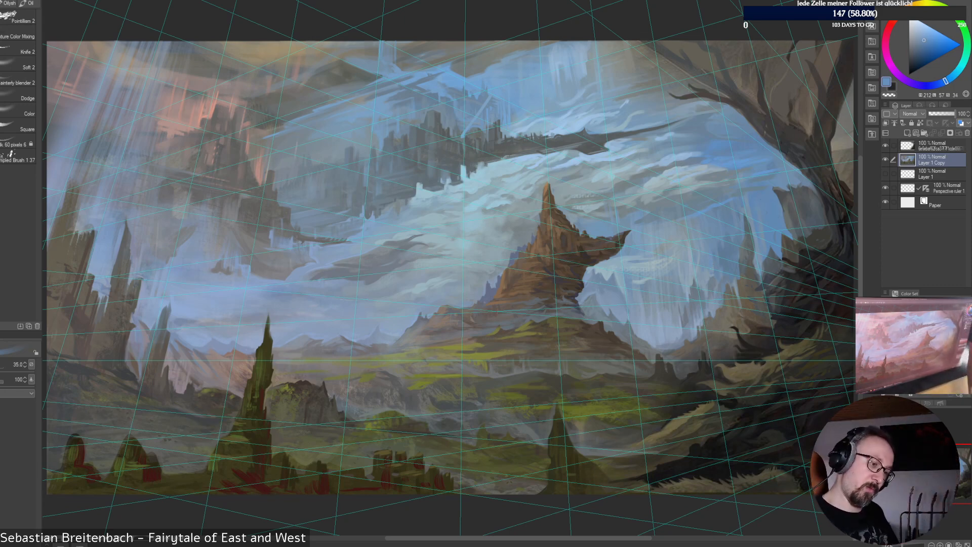
{"action": "left_click", "coordinate": [726, 234], "text": "alt"}
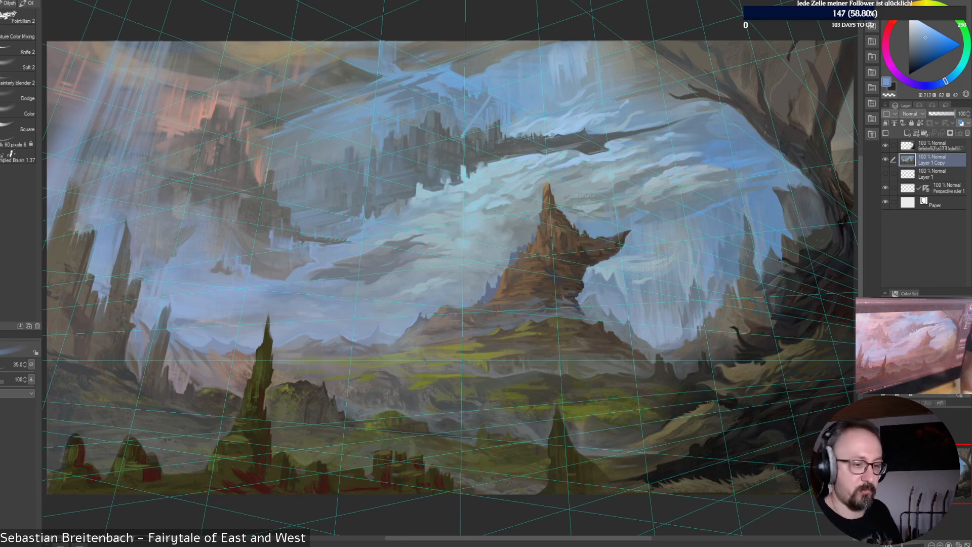
{"action": "left_click", "coordinate": [717, 213], "text": "alt"}
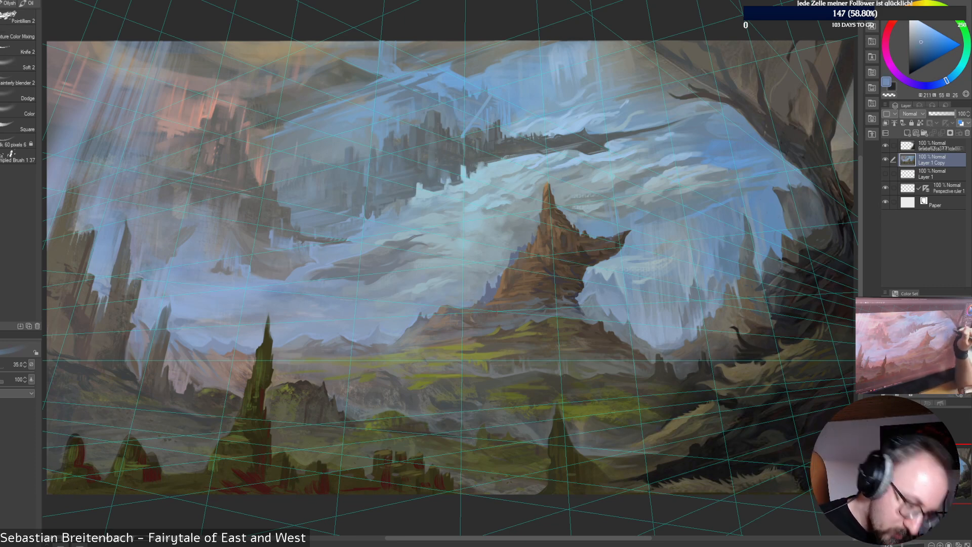
Hide the perspective ruler layer and blend the hazy distant hills between the central peak and the tree with sampled grey-blues
{"action": "left_click", "coordinate": [885, 188]}
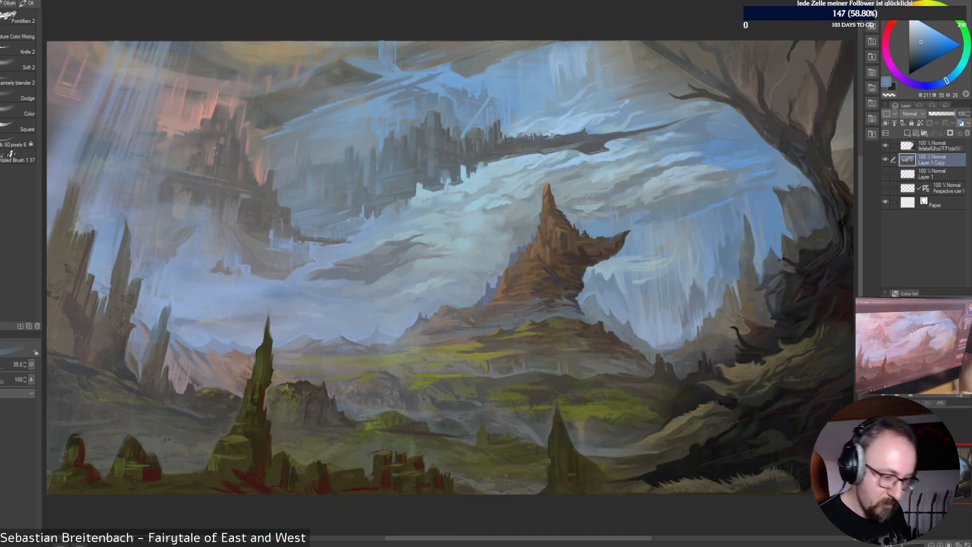
{"action": "left_click", "coordinate": [675, 316], "text": "alt"}
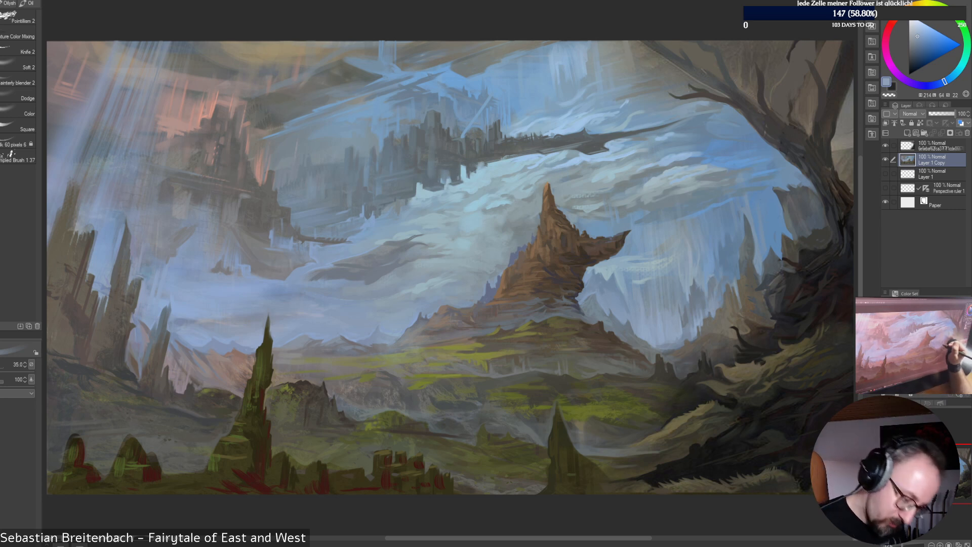
{"action": "left_click", "coordinate": [685, 325], "text": "alt"}
{"action": "left_click", "coordinate": [685, 326], "text": "alt"}
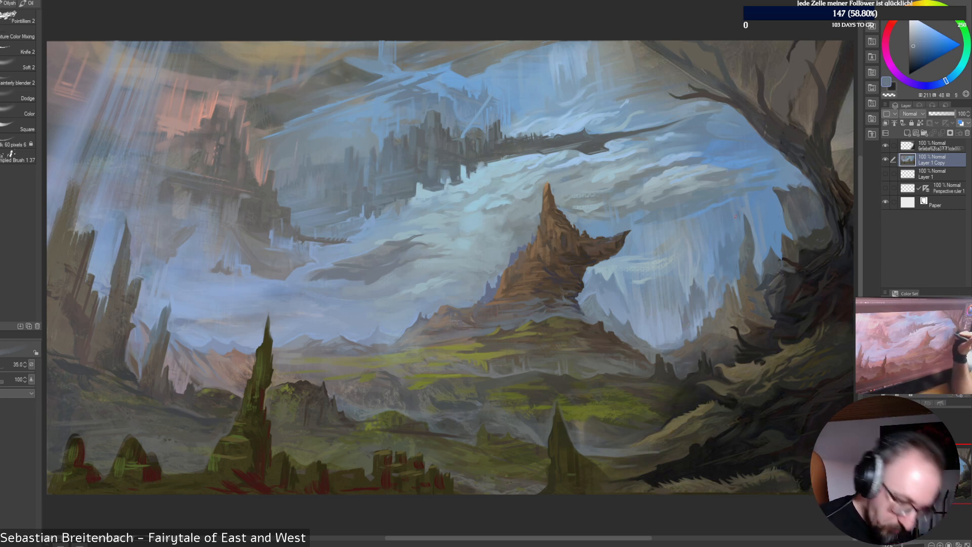
{"action": "left_click", "coordinate": [691, 316], "text": "alt"}
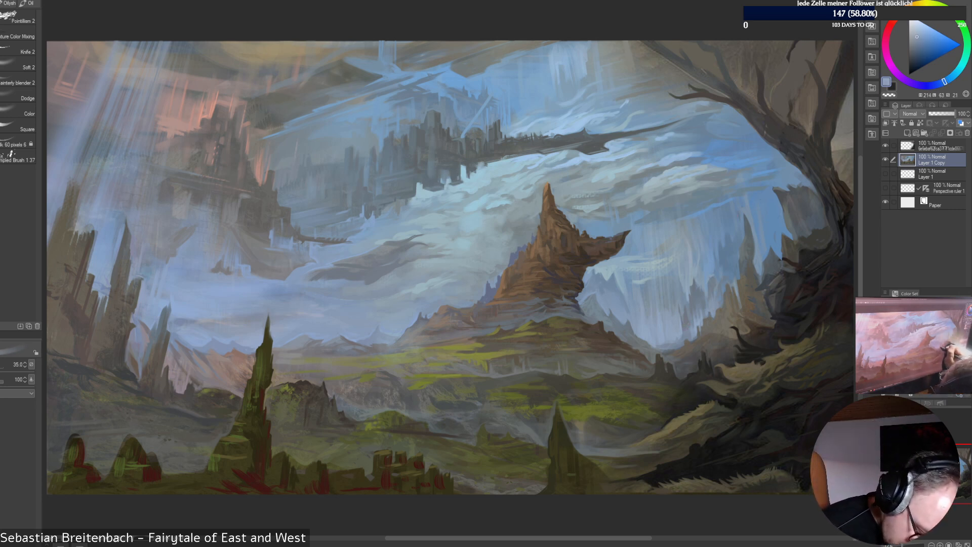
{"action": "left_click", "coordinate": [680, 329], "text": "alt"}
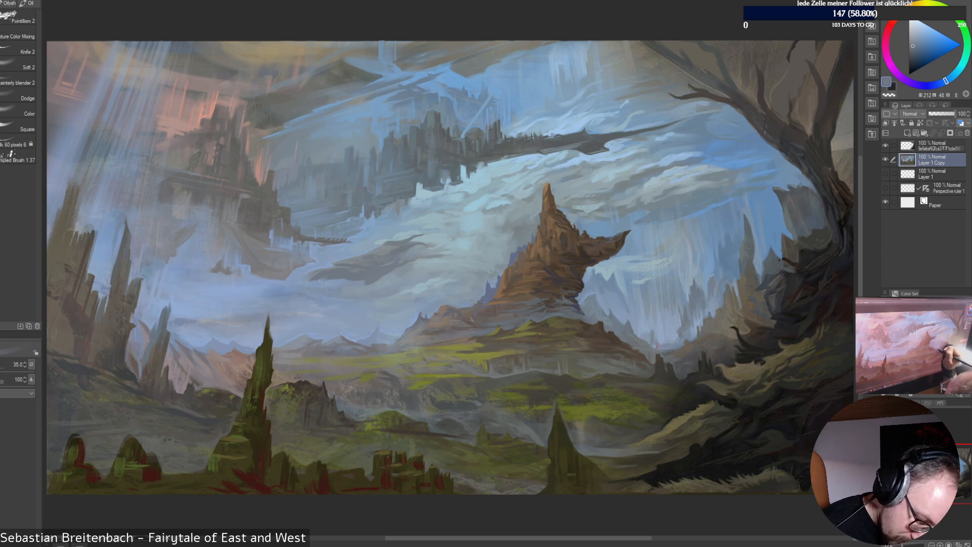
{"action": "left_click", "coordinate": [649, 337], "text": "alt"}
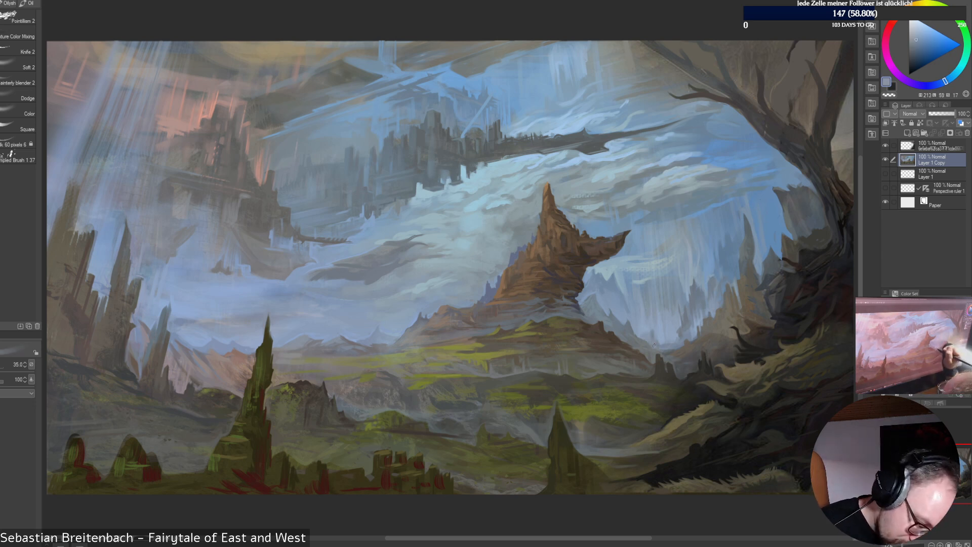
{"action": "left_click", "coordinate": [661, 344], "text": "alt"}
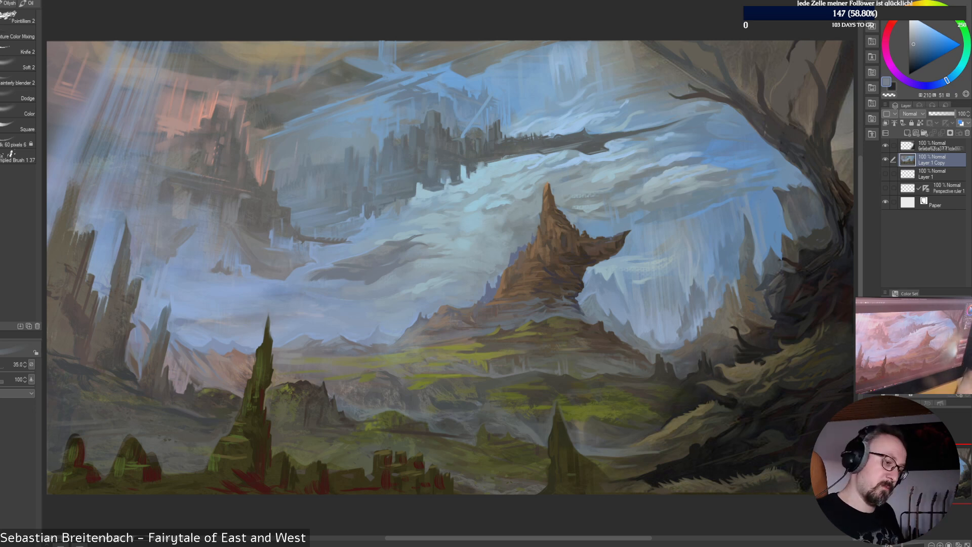
Push the rock spires beside the tree back into blue haze with sampled blues at brush sizes from 30 to 80
{"action": "left_click", "coordinate": [770, 185], "text": "alt"}
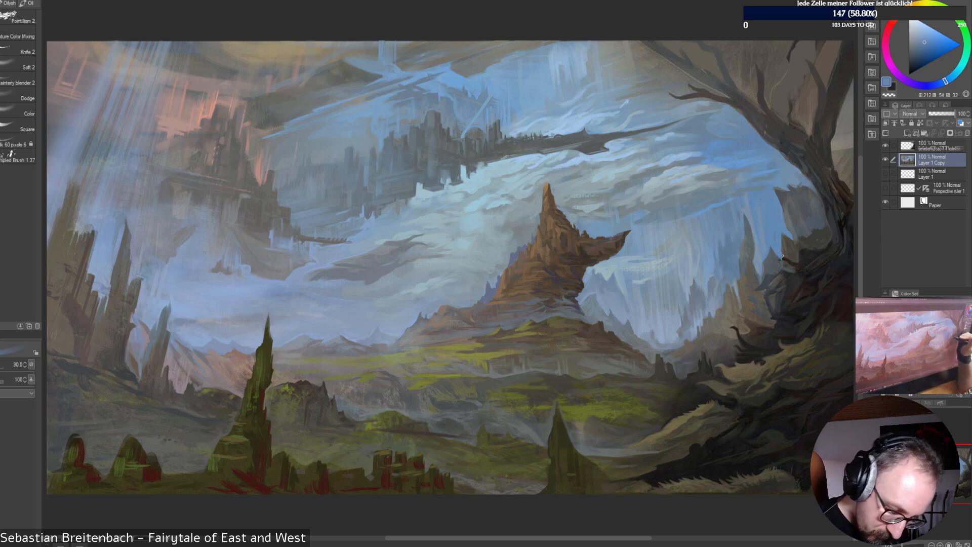
{"action": "left_click", "coordinate": [788, 295], "text": "alt"}
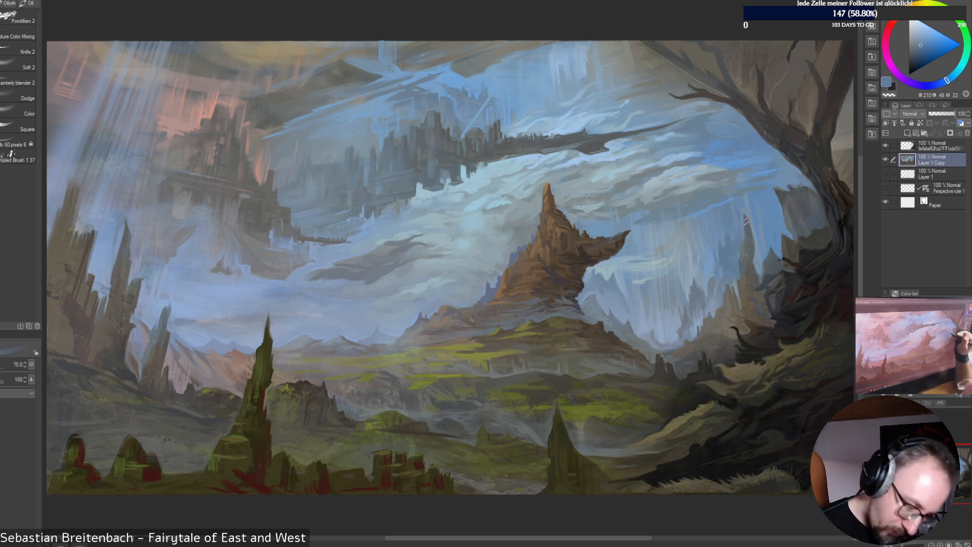
{"action": "key", "text": "bracketright"}
{"action": "key", "text": "bracketright"}
{"action": "key", "text": "bracketright"}
{"action": "key", "text": "bracketright"}
{"action": "key", "text": "bracketright"}
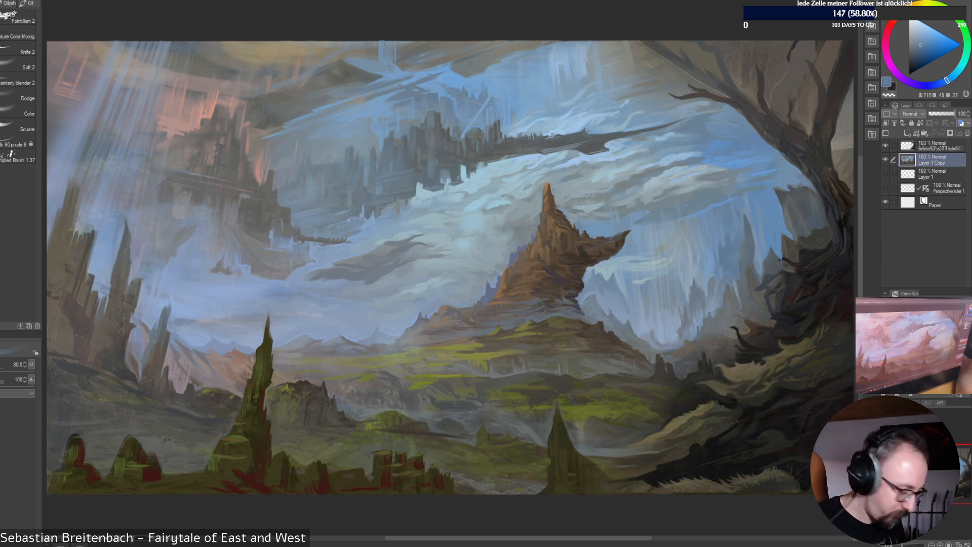
Select the topmost layer, check its content by toggling its visibility, and clean its edges beside the tree with the Soft eraser at sizes 45 and 30
{"action": "left_click", "coordinate": [933, 145]}
{"action": "left_click", "coordinate": [885, 146]}
{"action": "left_click", "coordinate": [885, 145]}
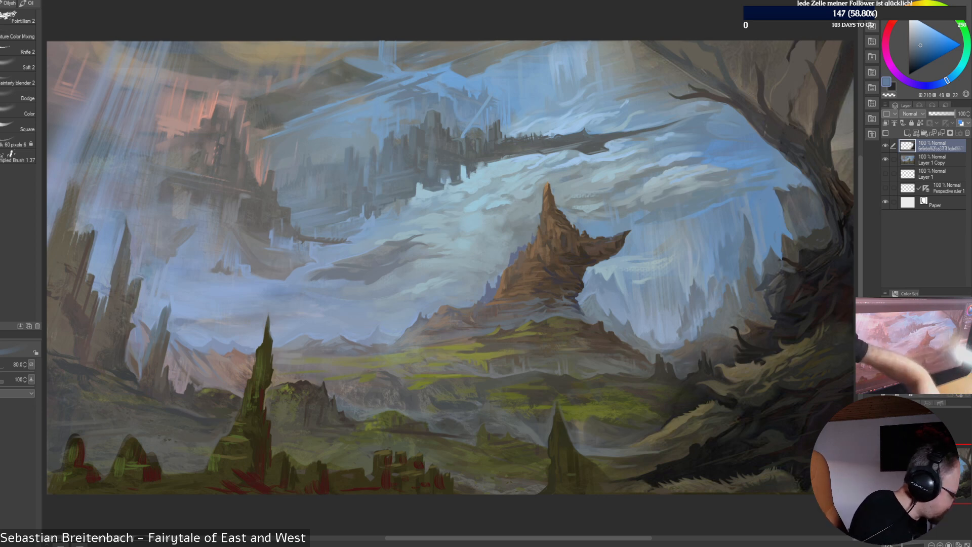
{"action": "key", "text": "e"}
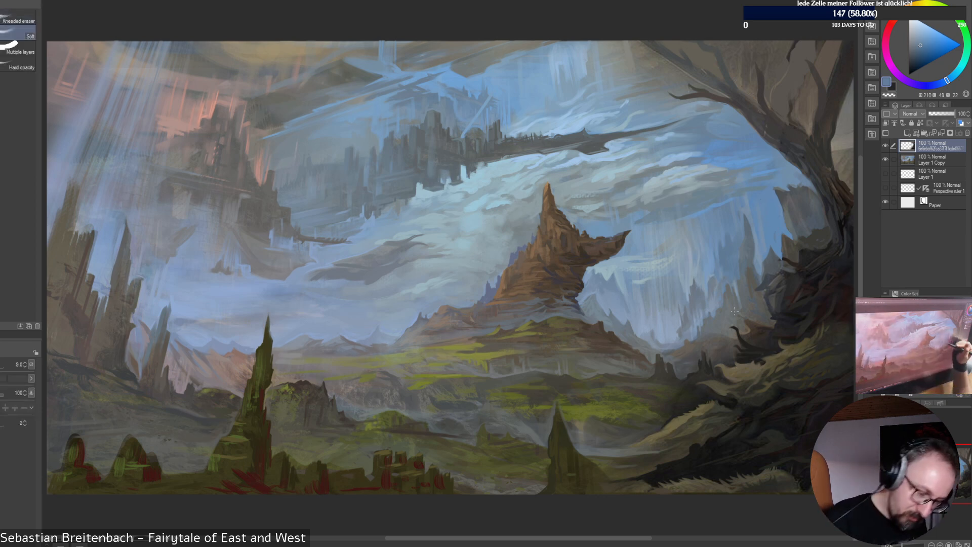
{"action": "key", "text": "bracketright"}
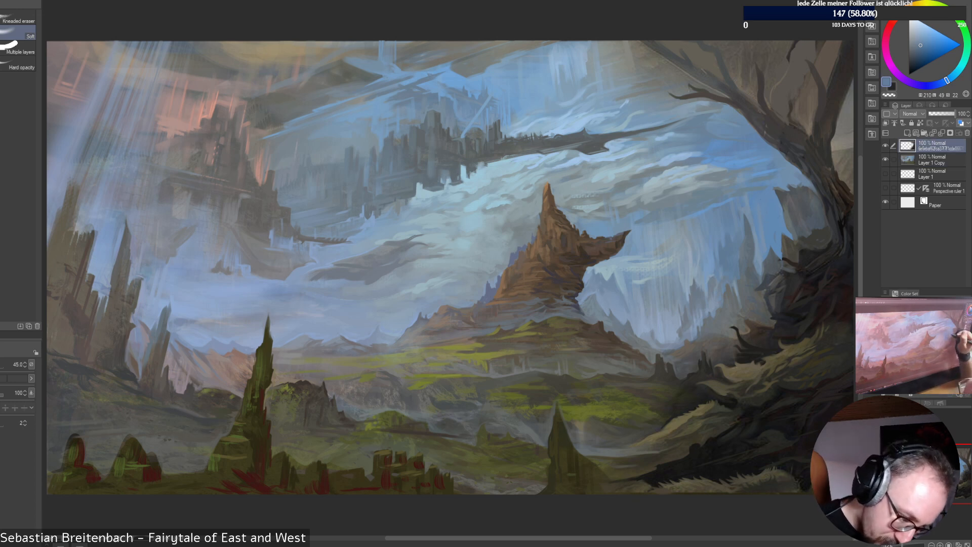
{"action": "left_click", "coordinate": [769, 238], "text": "alt"}
{"action": "key", "text": "bracketleft"}
{"action": "key", "text": "bracketleft"}
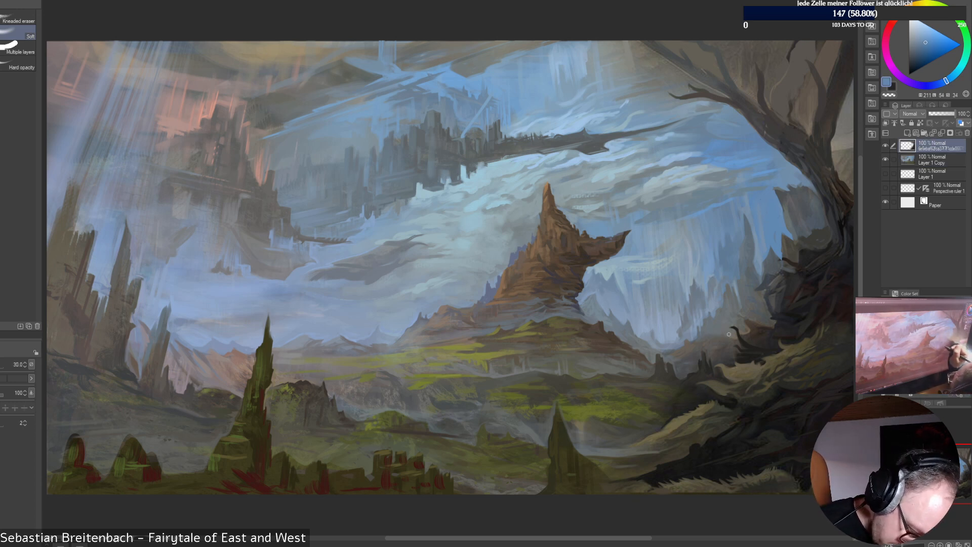
Return to the oil painting brush at size 25 and blend sampled grey-blues around the foot of the spires on the top layer
{"action": "key", "text": "b"}
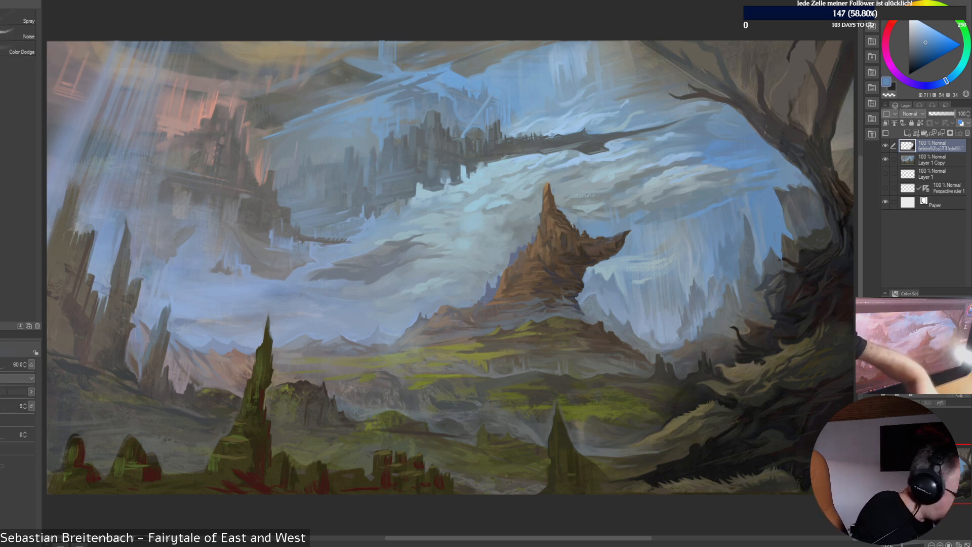
{"action": "key", "text": "b"}
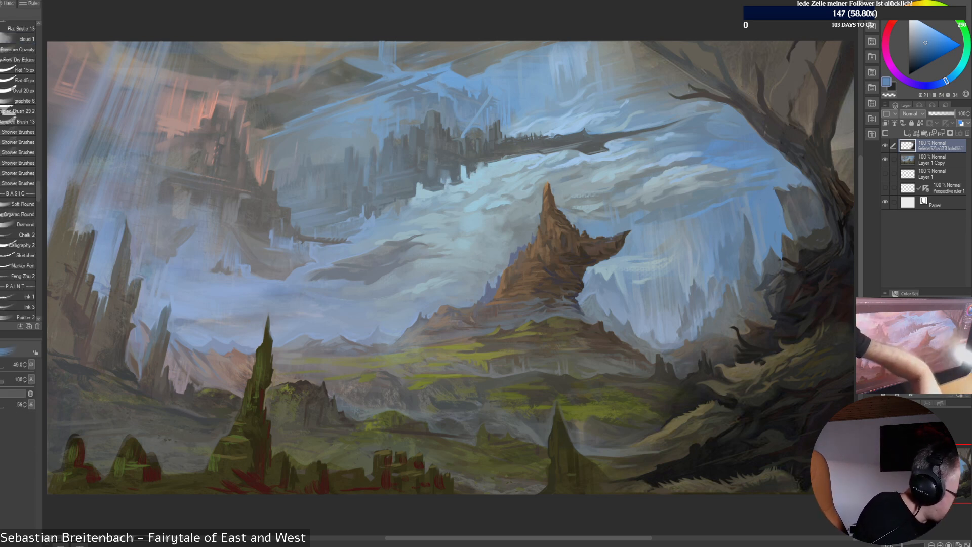
{"action": "key", "text": "b"}
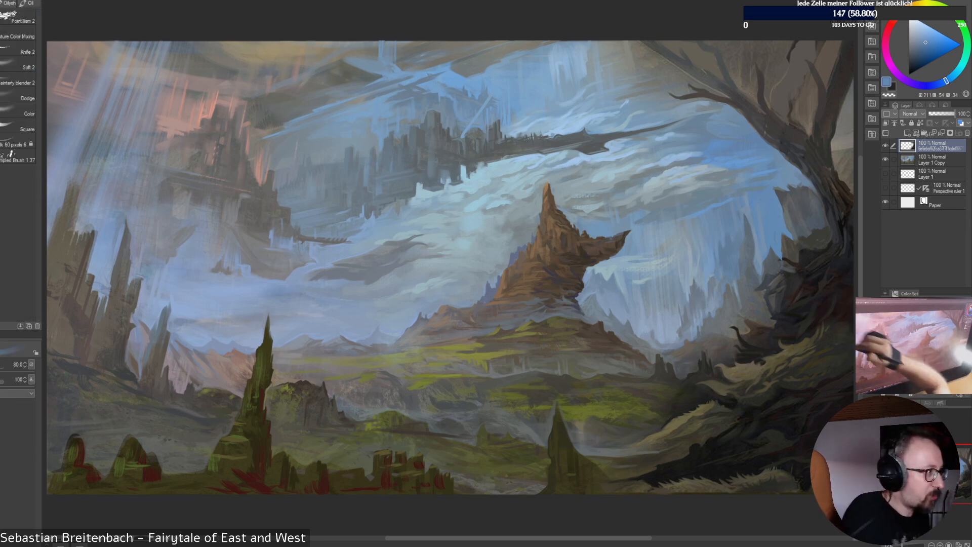
{"action": "key", "text": "bracketleft"}
{"action": "key", "text": "bracketleft"}
{"action": "key", "text": "bracketleft"}
{"action": "key", "text": "bracketleft"}
{"action": "left_click", "coordinate": [730, 329], "text": "alt"}
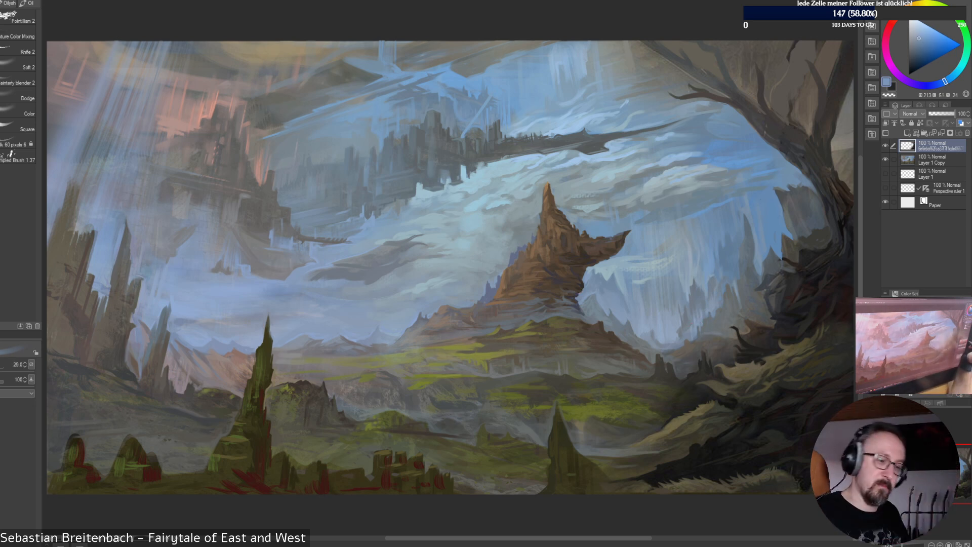
{"action": "left_click", "coordinate": [701, 334], "text": "alt"}
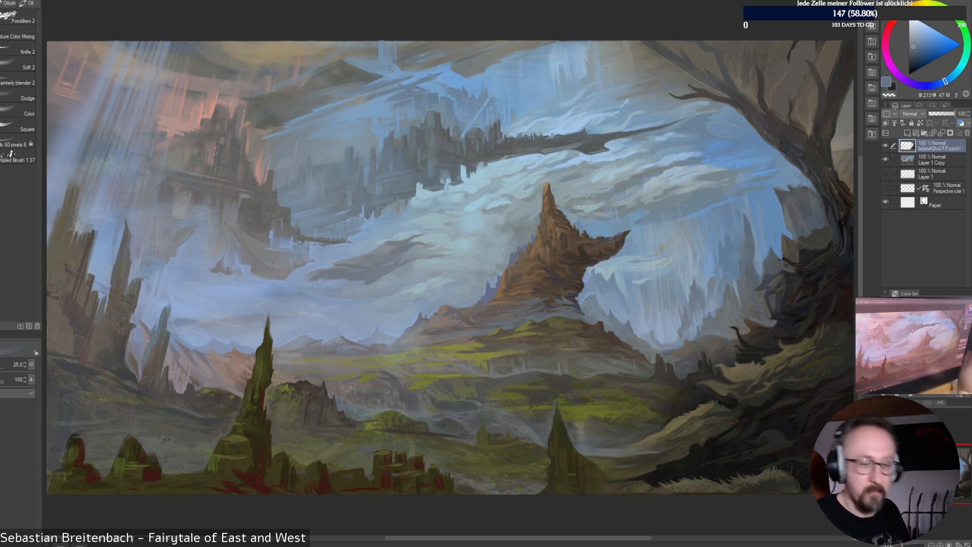
Sample a grey-blue from the hazy hills beside the tree and enlarge the oil painting brush
{"action": "left_click", "coordinate": [757, 317], "text": "alt"}
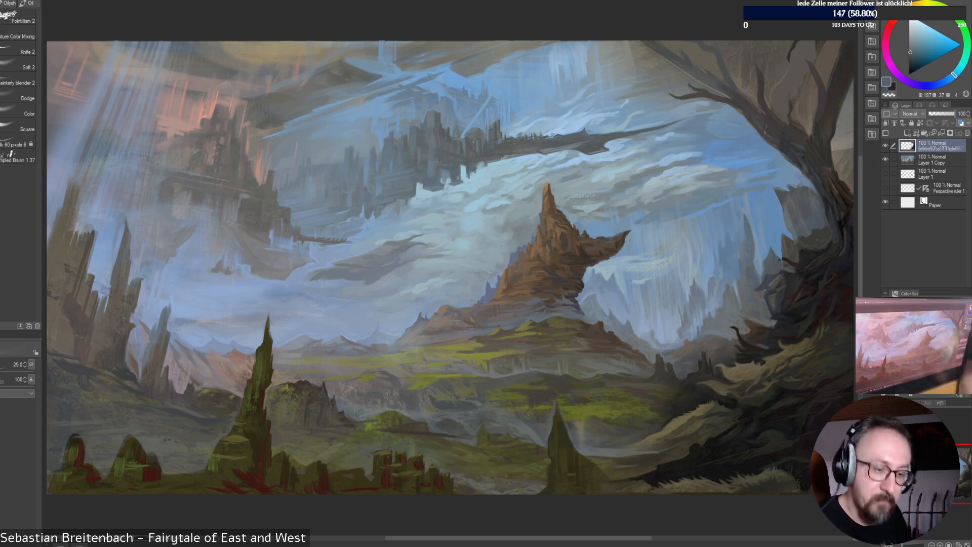
{"action": "key", "text": "bracketright"}
{"action": "key", "text": "bracketright"}
{"action": "key", "text": "bracketright"}
{"action": "key", "text": "bracketright"}
{"action": "key", "text": "bracketright"}
{"action": "key", "text": "bracketright"}
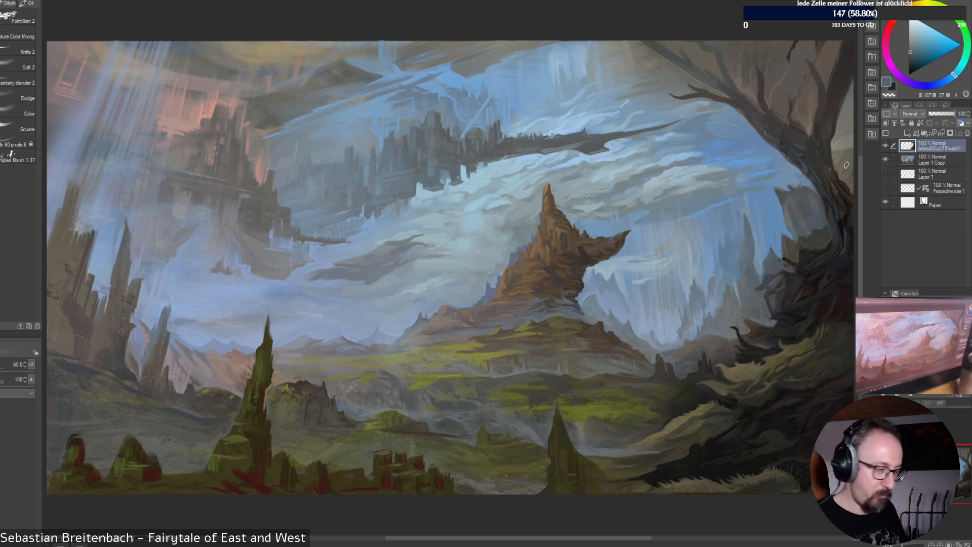
Check the content of the topmost tree layer by toggling its visibility, and duplicate that layer
{"action": "left_click", "coordinate": [885, 146]}
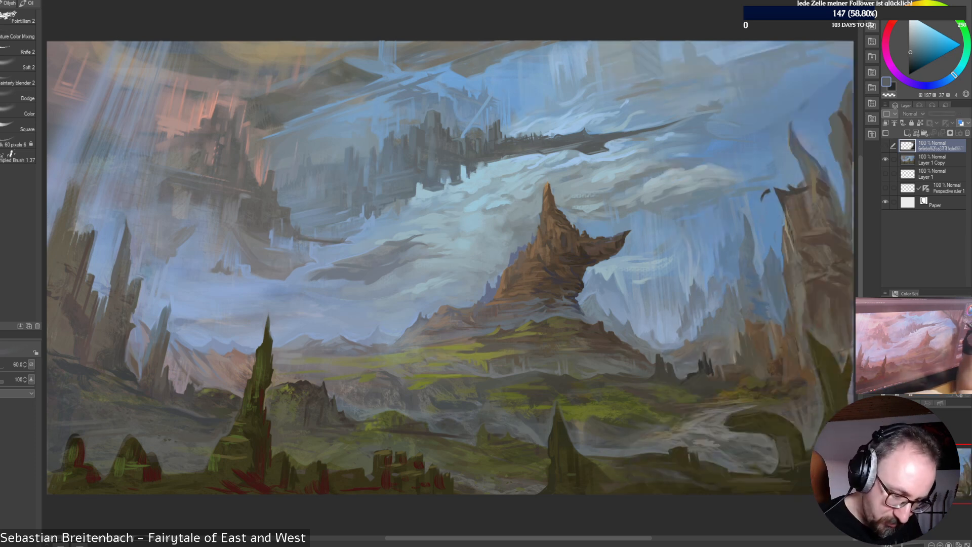
{"action": "left_click", "coordinate": [885, 145]}
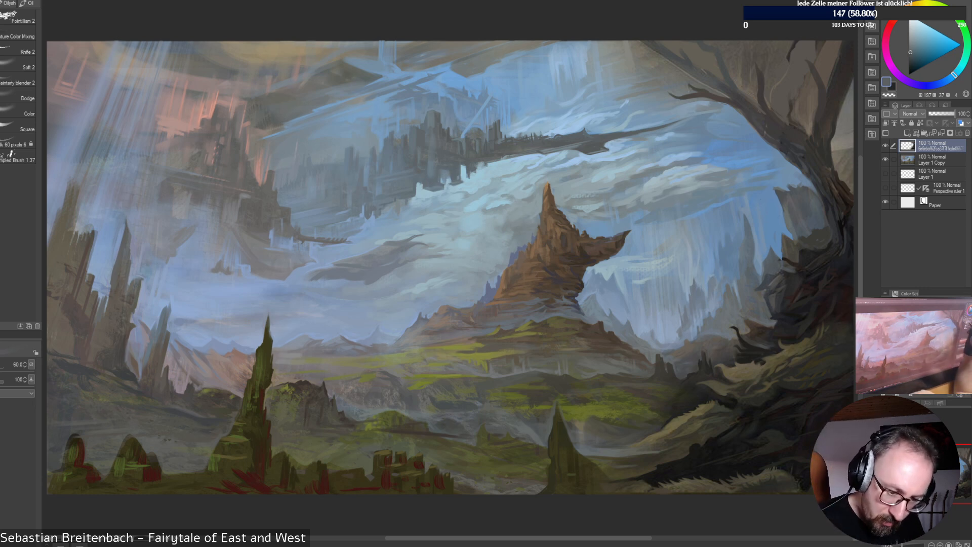
{"action": "right_click", "coordinate": [906, 146]}
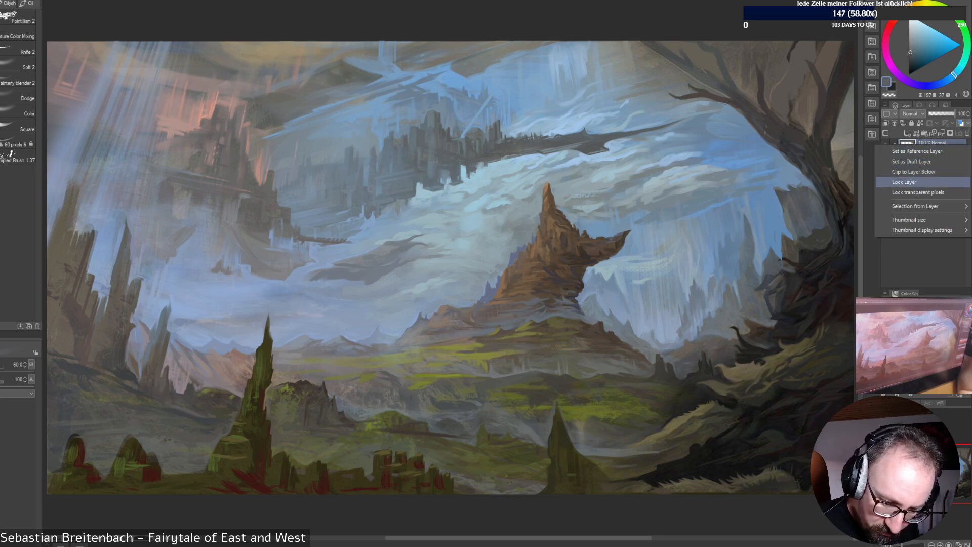
{"action": "key", "text": "Escape"}
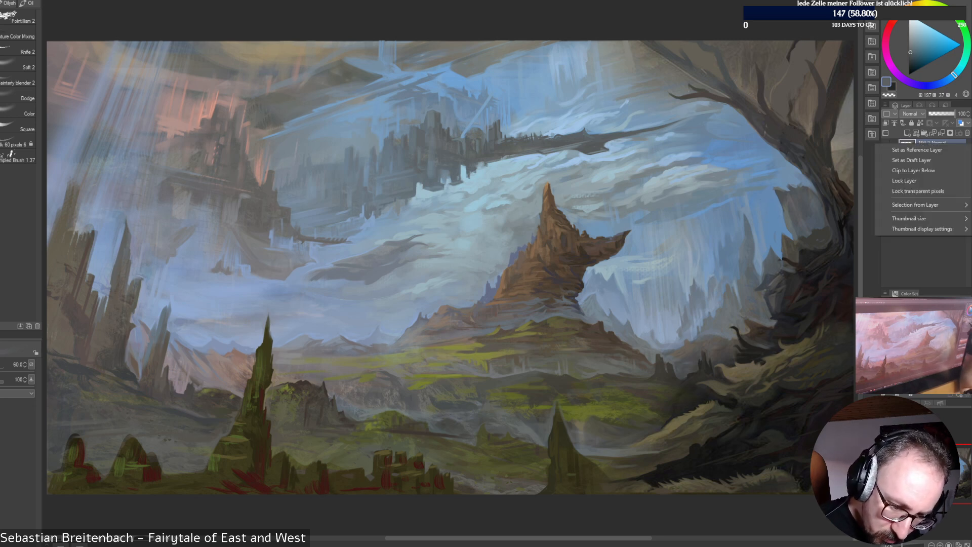
{"action": "right_click", "coordinate": [901, 145]}
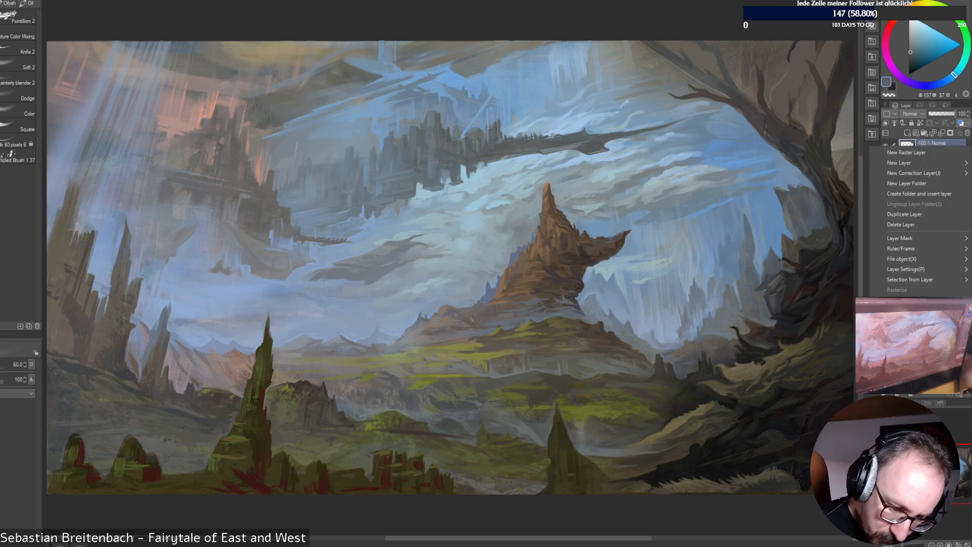
{"action": "key", "text": "Escape"}
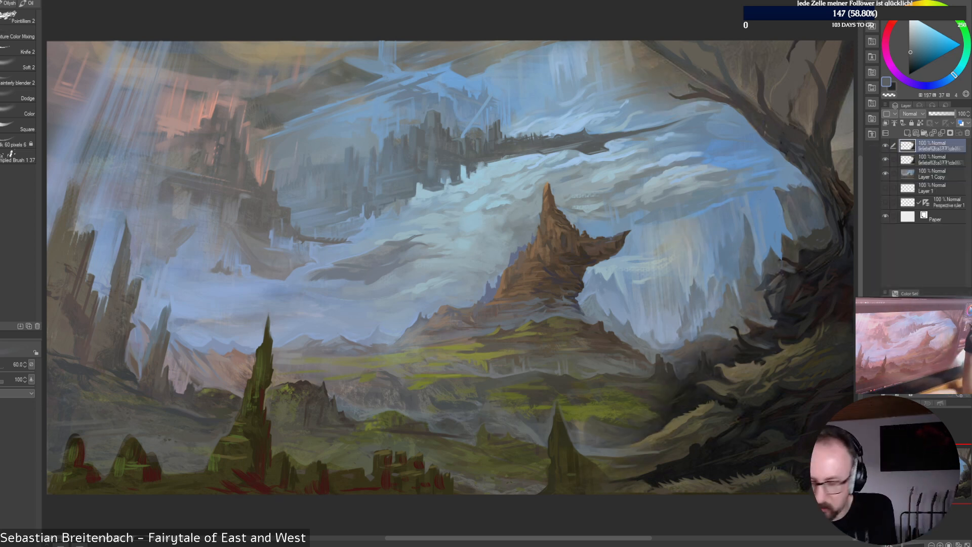
Select the duplicated tree layer's pixels and add a Level Correction layer that brightens the highlights and midtones in the RGB channel
{"action": "left_click", "coordinate": [907, 146], "text": "ctrl"}
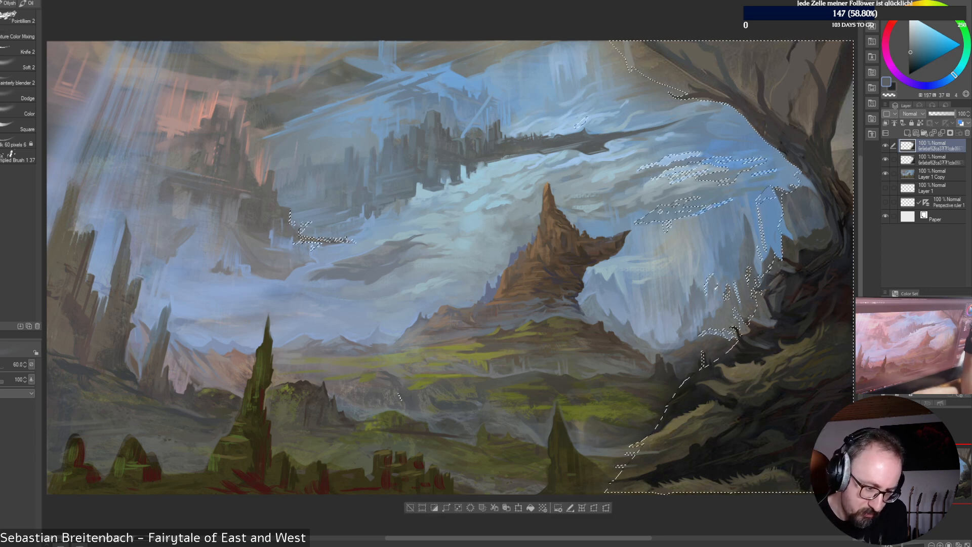
{"action": "left_click", "coordinate": [46, 1]}
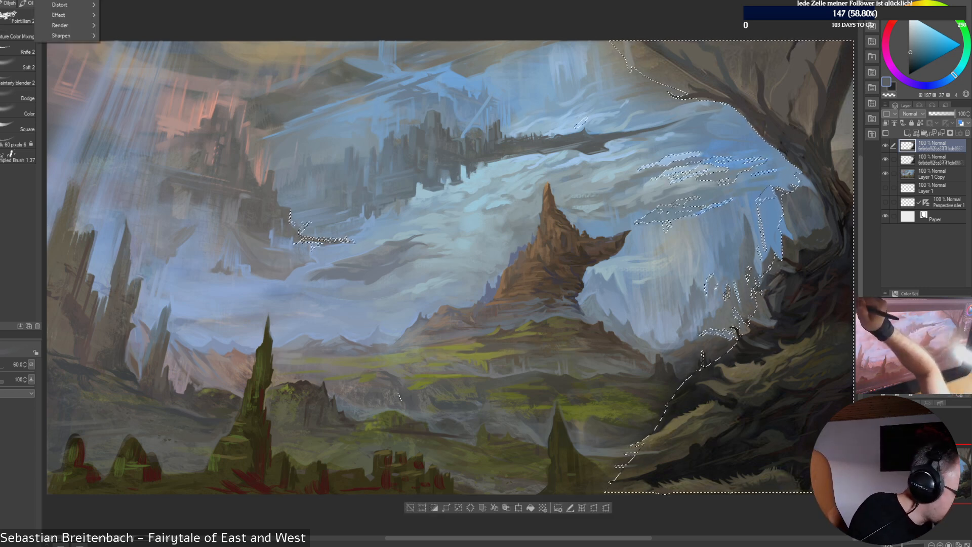
{"action": "mouse_move", "coordinate": [66, 1]}
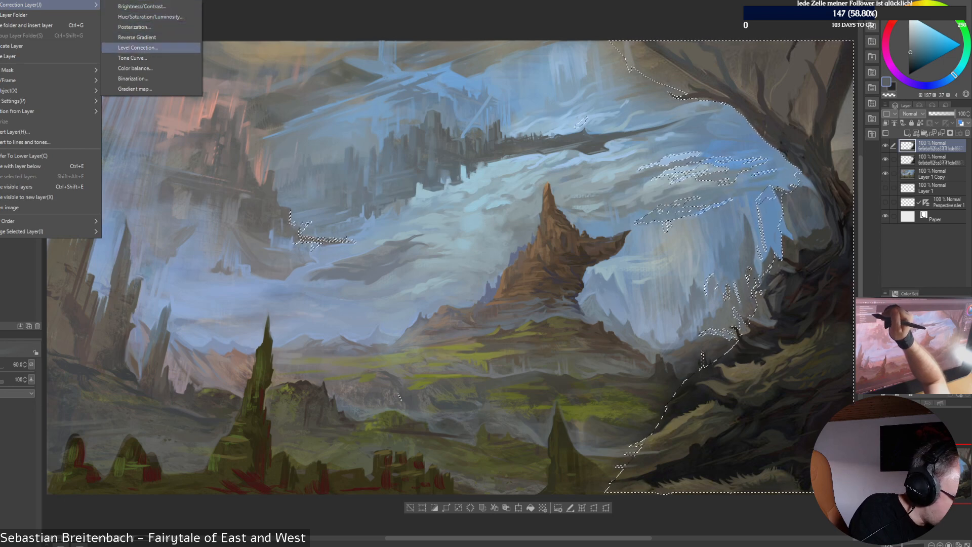
{"action": "left_click", "coordinate": [138, 47]}
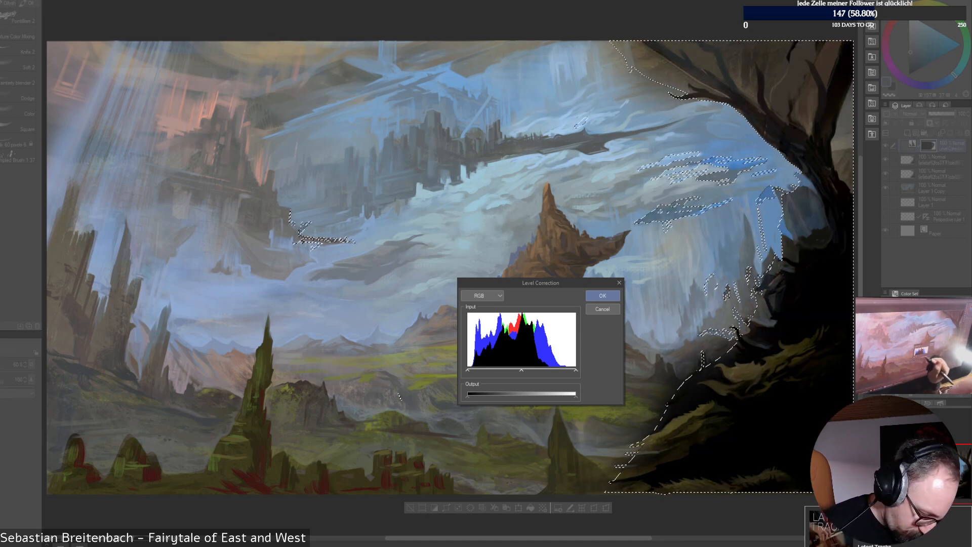
{"action": "left_click_drag", "start_coordinate": [486, 370], "coordinate": [467, 371]}
{"action": "left_click_drag", "start_coordinate": [576, 370], "coordinate": [562, 370]}
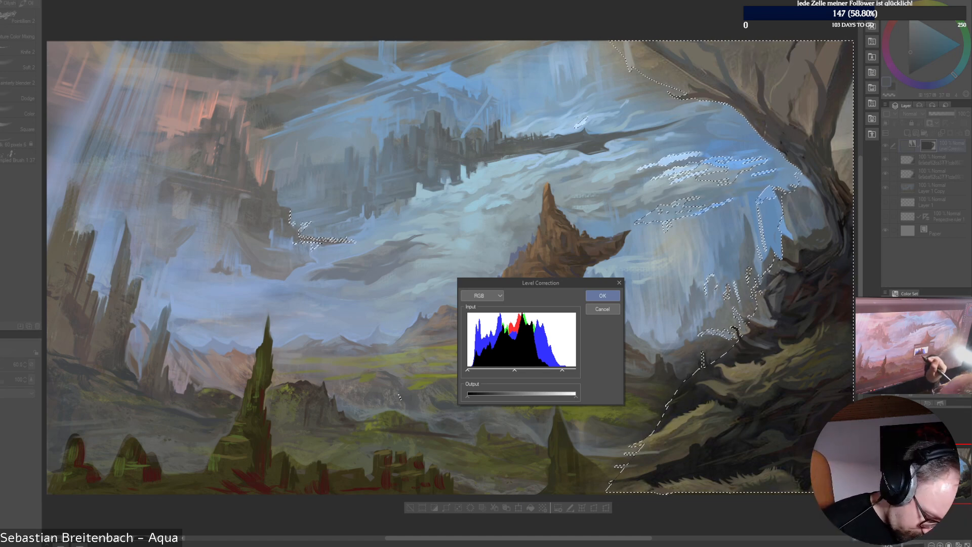
{"action": "mouse_move", "coordinate": [518, 370]}
{"action": "left_mouse_down"}
{"action": "mouse_move", "coordinate": [501, 370]}
{"action": "mouse_move", "coordinate": [510, 370]}
{"action": "left_mouse_up"}
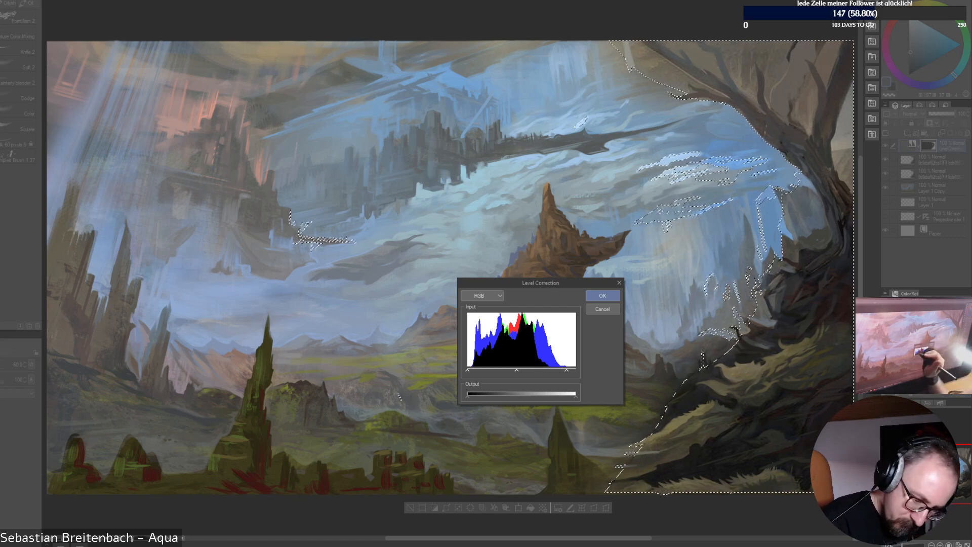
Try a red-channel midtone shift, return it to neutral, and apply the Level Correction, comparing the tree with and without it
{"action": "left_click", "coordinate": [482, 295]}
{"action": "left_click", "coordinate": [467, 314]}
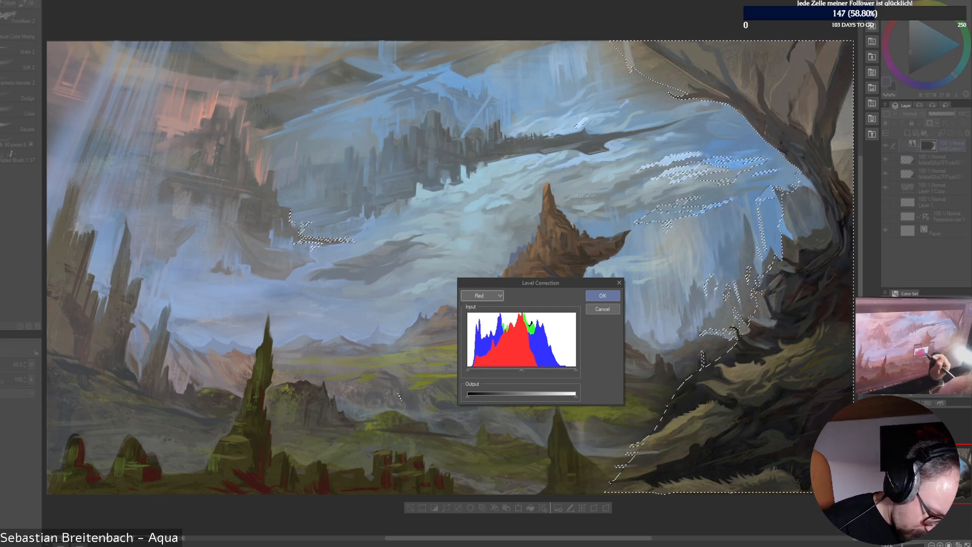
{"action": "left_click_drag", "start_coordinate": [521, 371], "coordinate": [530, 370]}
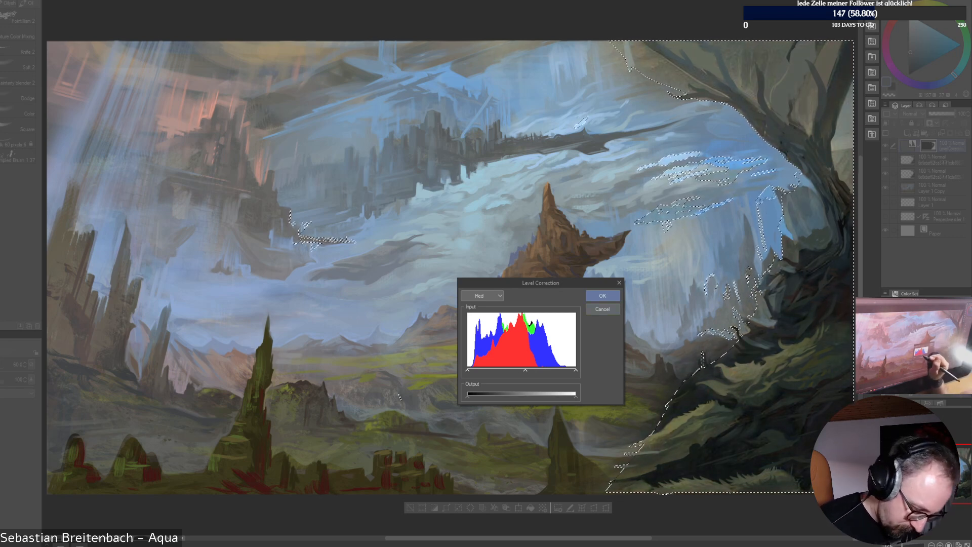
{"action": "left_click_drag", "start_coordinate": [525, 370], "coordinate": [524, 370]}
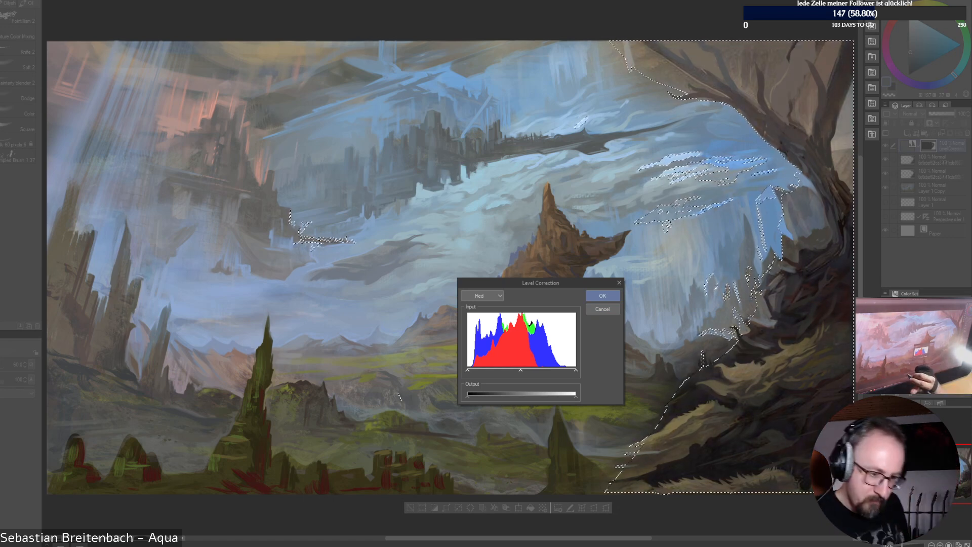
{"action": "left_click", "coordinate": [603, 295]}
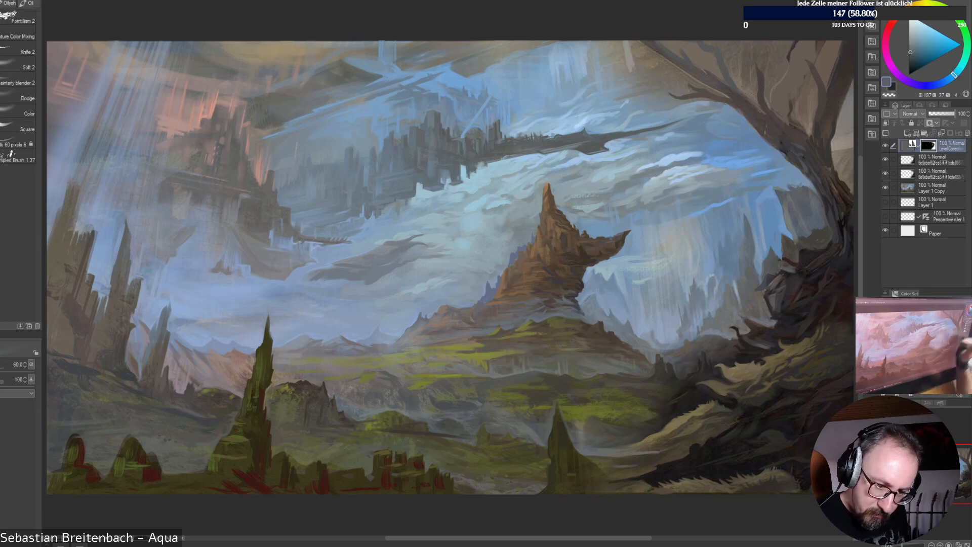
{"action": "left_click", "coordinate": [885, 145]}
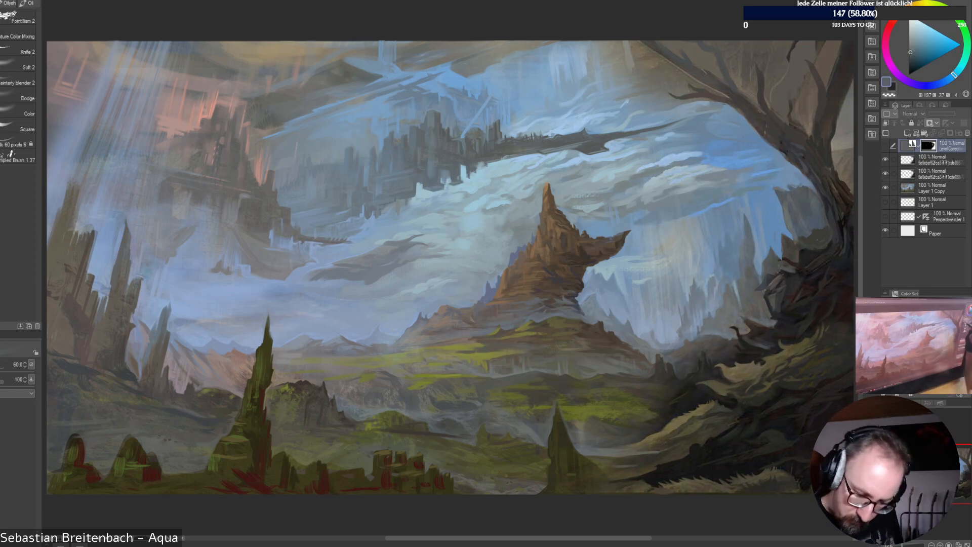
{"action": "left_click", "coordinate": [908, 145]}
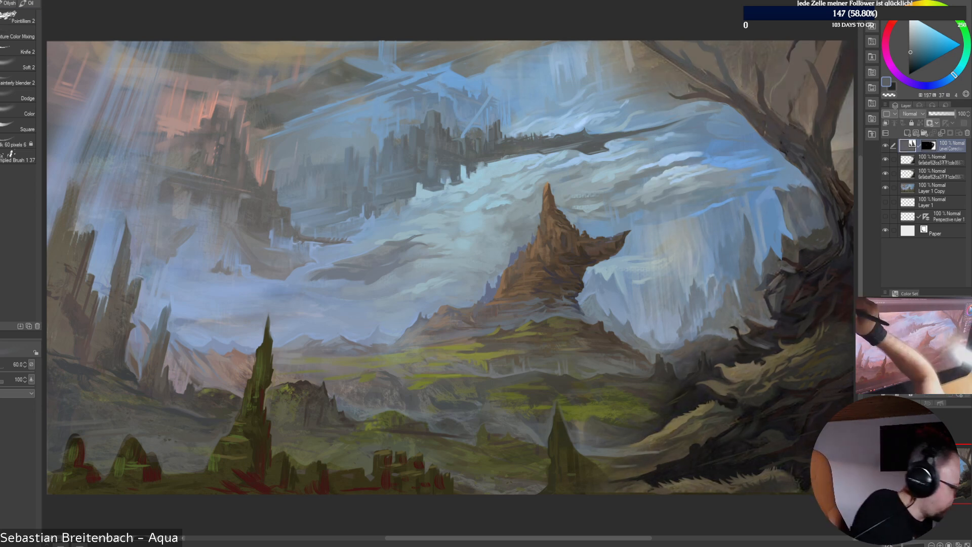
Select the duplicated tree layer's pixels again and add a Hue/Saturation/Luminosity correction layer above it with Saturation 10
{"action": "left_click", "coordinate": [933, 160]}
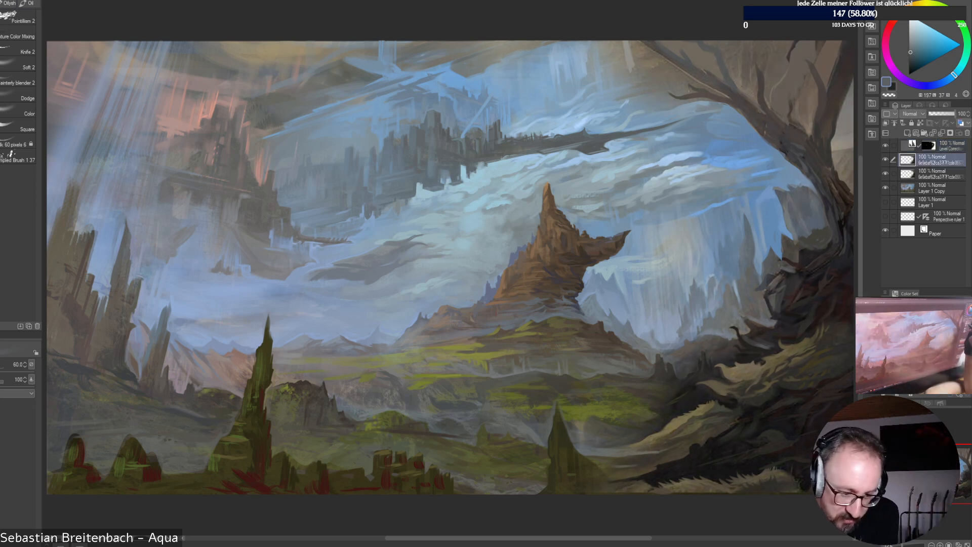
{"action": "left_click", "coordinate": [907, 160], "text": "ctrl"}
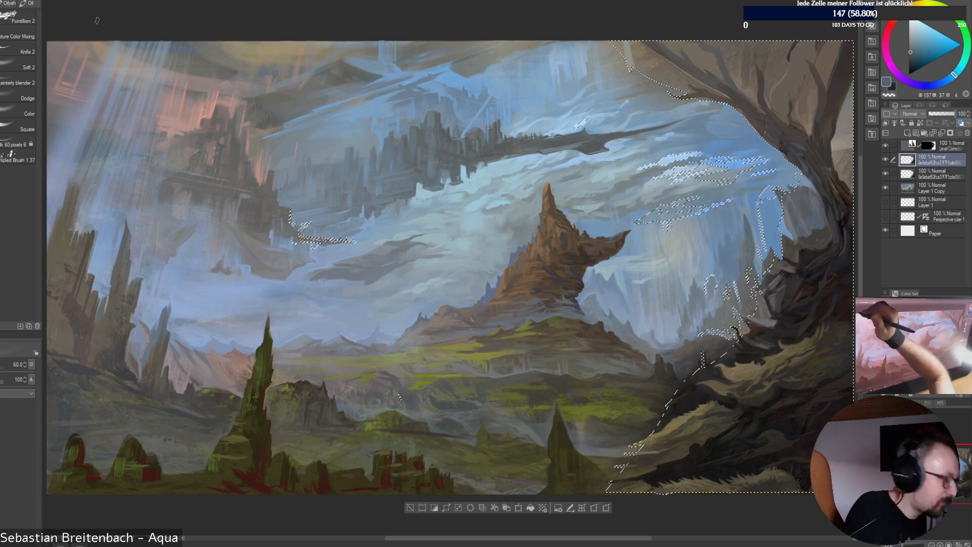
{"action": "left_click", "coordinate": [47, 1]}
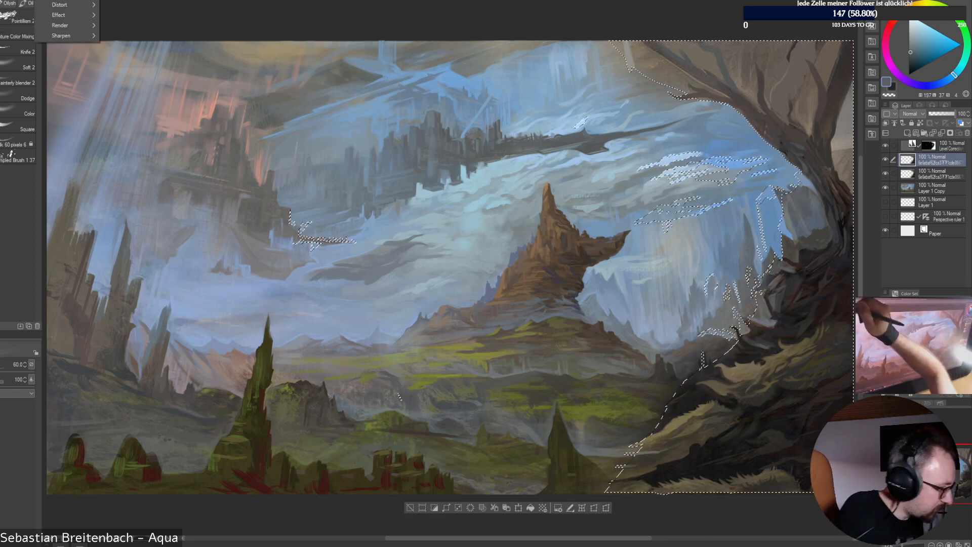
{"action": "mouse_move", "coordinate": [4, 1]}
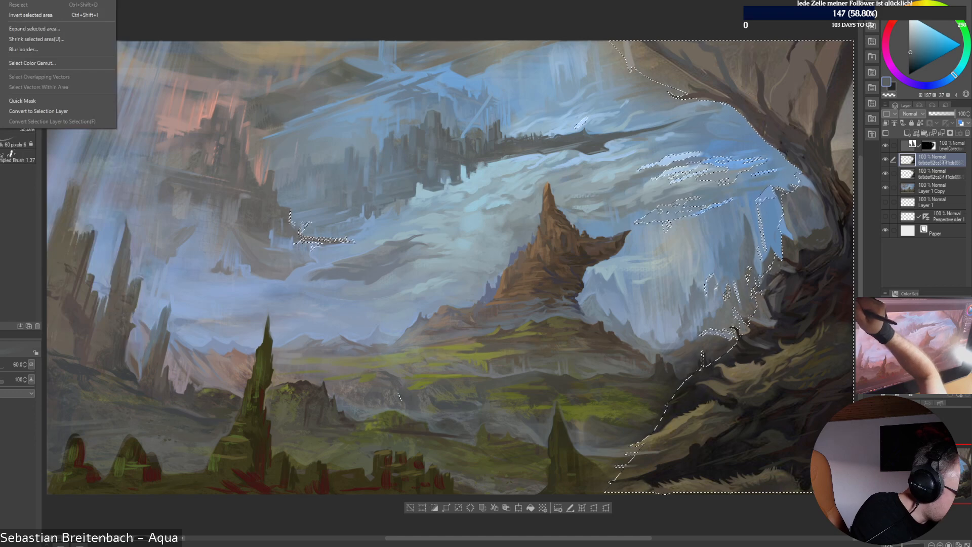
{"action": "mouse_move", "coordinate": [61, 5]}
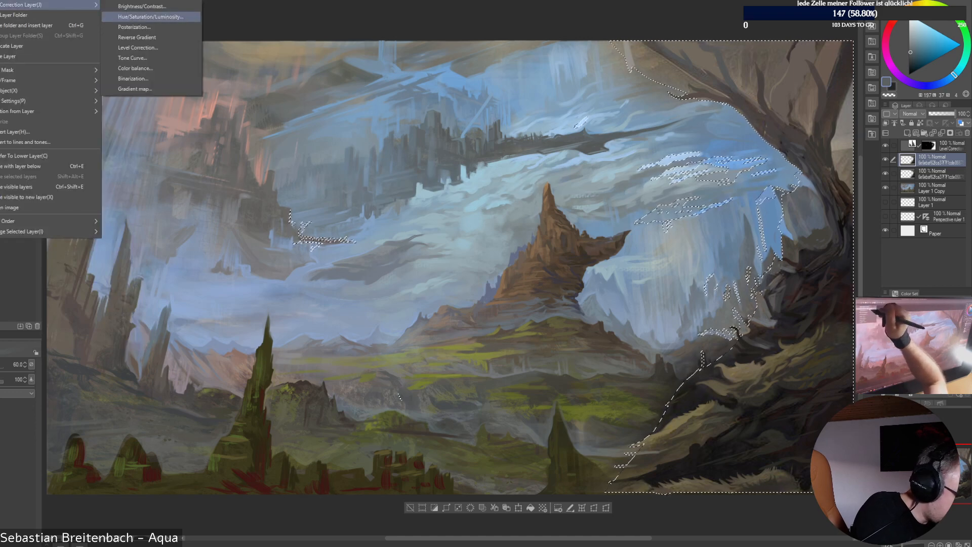
{"action": "left_click", "coordinate": [151, 16]}
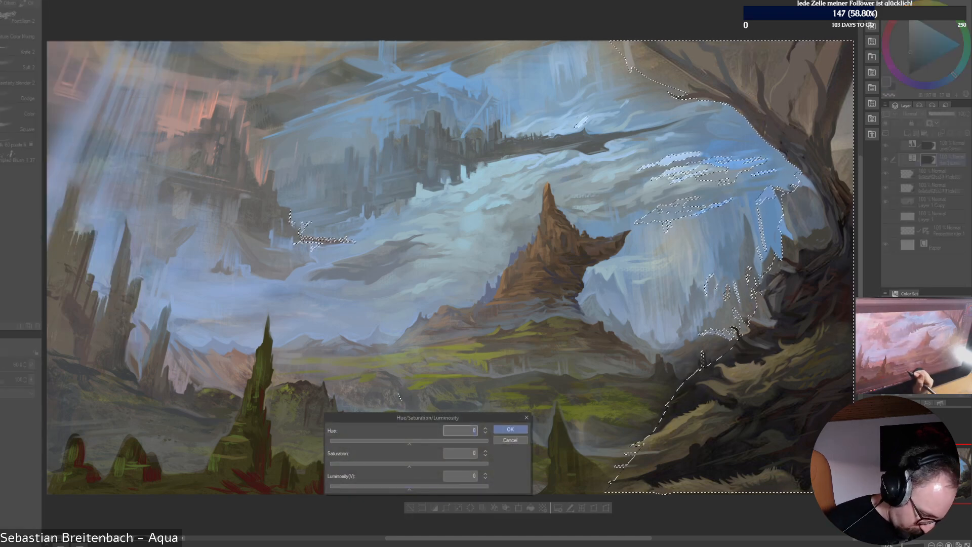
{"action": "left_click_drag", "start_coordinate": [409, 465], "coordinate": [415, 464]}
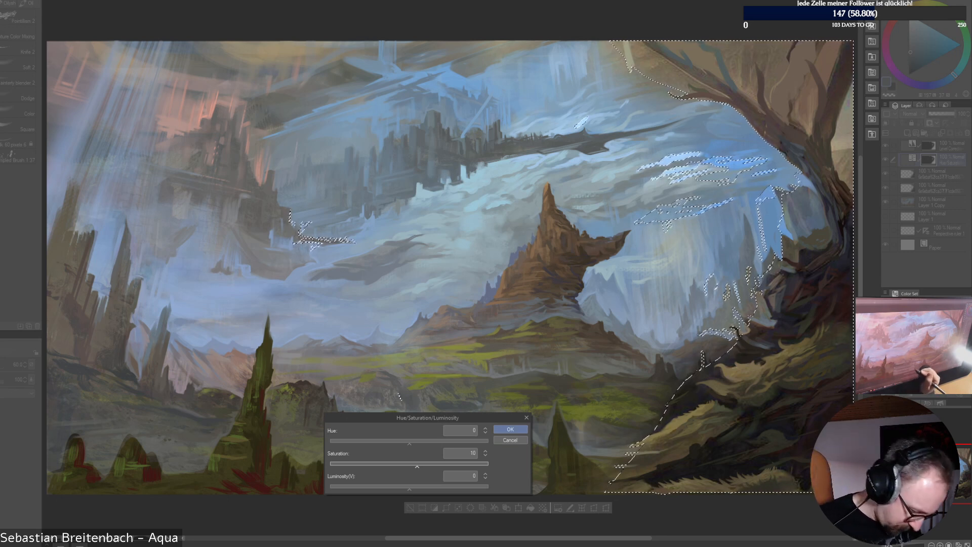
{"action": "key", "text": "Return"}
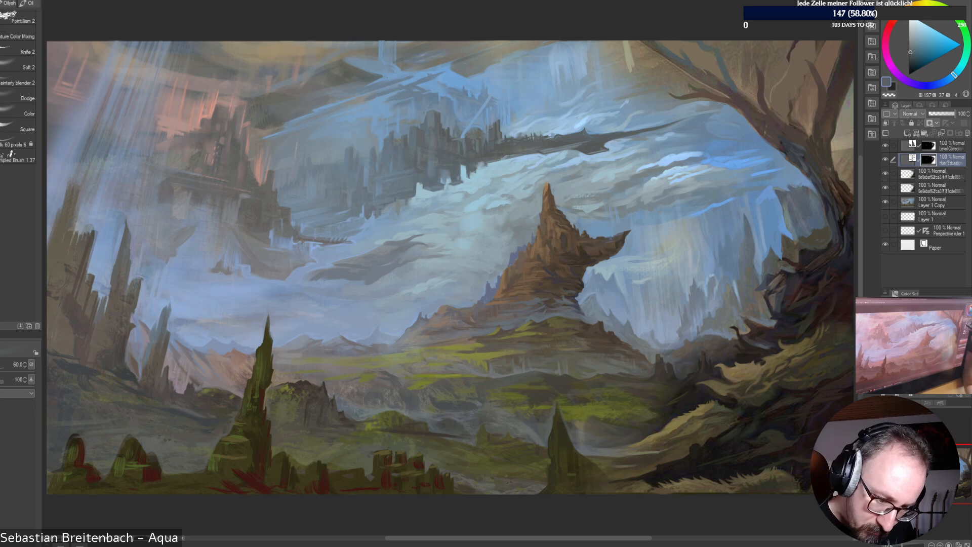
Lower the Hue/Saturation/Luminosity correction layer's opacity to 76% and compare the tree with both correction layers off and on
{"action": "left_click", "coordinate": [886, 159]}
{"action": "left_click", "coordinate": [885, 160]}
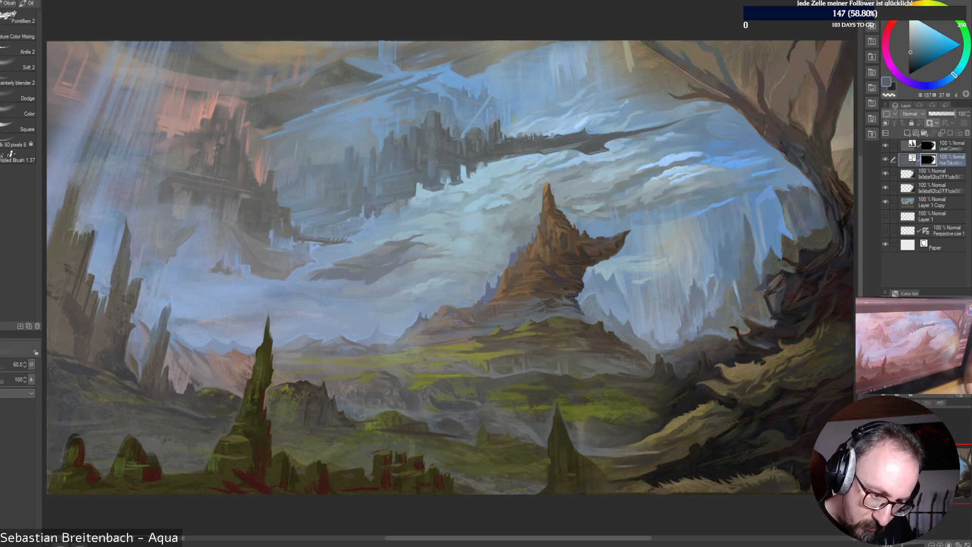
{"action": "left_click_drag", "start_coordinate": [954, 114], "coordinate": [951, 114]}
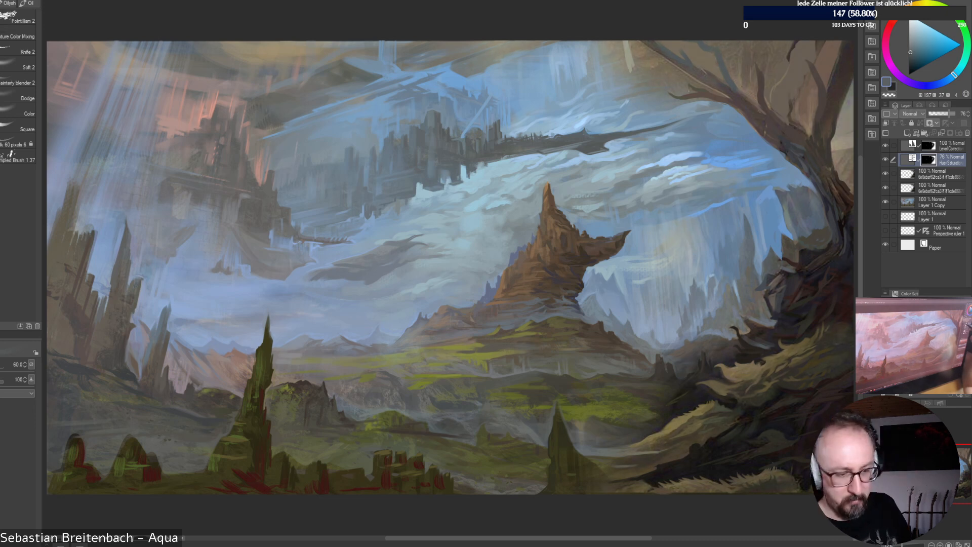
{"action": "left_click", "coordinate": [885, 145]}
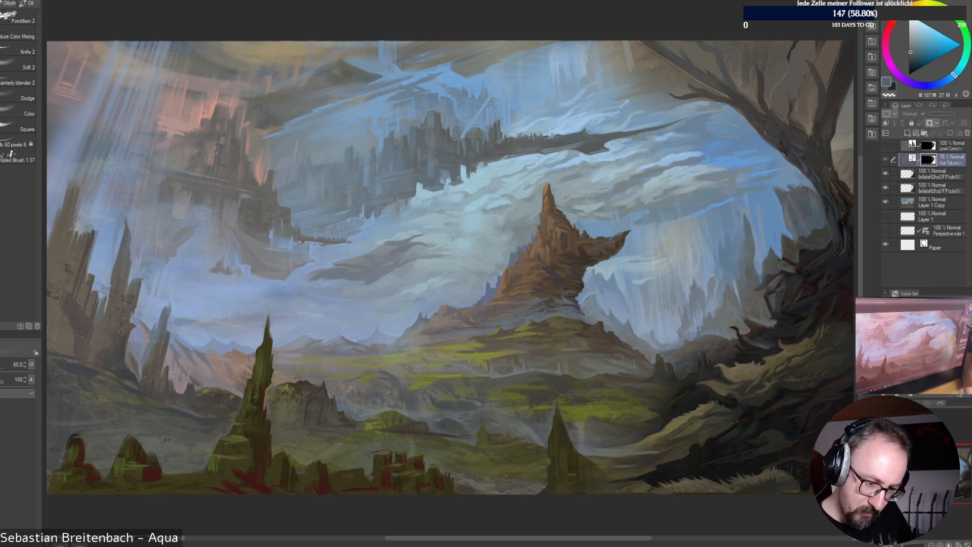
{"action": "left_click_drag", "start_coordinate": [885, 145], "coordinate": [885, 159]}
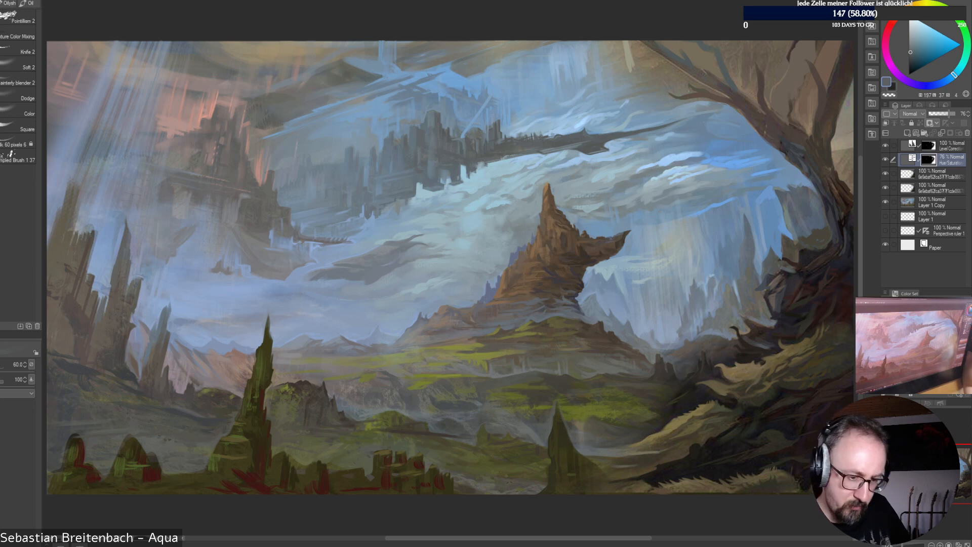
Hide the original tree layer beneath its duplicate and select the Hue/Saturation/Luminosity correction layer
{"action": "left_click", "coordinate": [937, 173]}
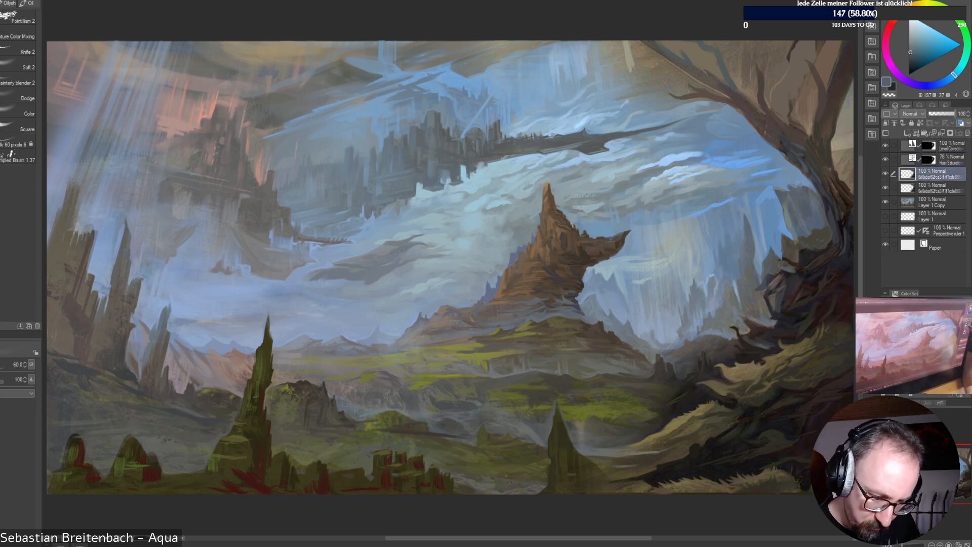
{"action": "left_click", "coordinate": [885, 188]}
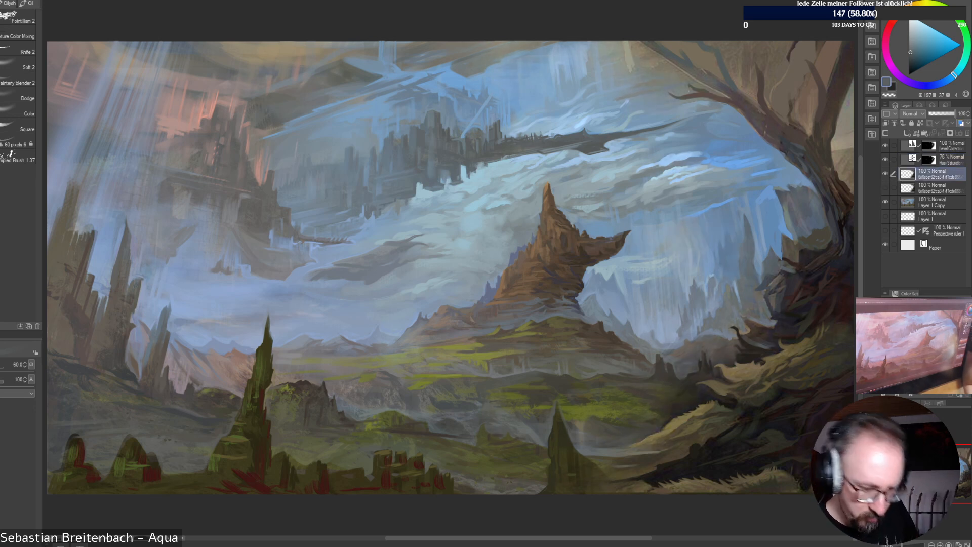
{"action": "left_click", "coordinate": [928, 160]}
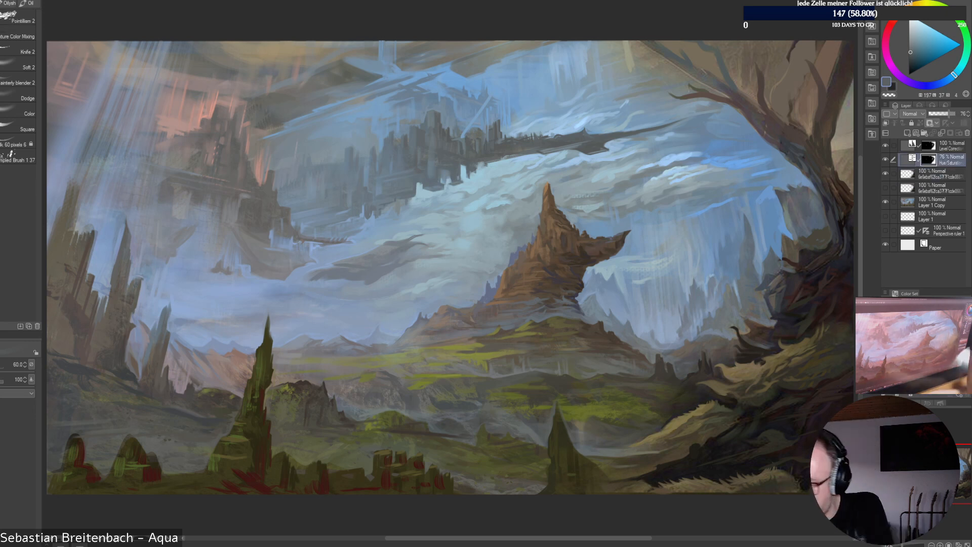
Merge both correction layers down into the duplicated tree layer and select the hidden original tree layer
{"action": "key", "text": "ctrl+e"}
{"action": "key", "text": "ctrl+e"}
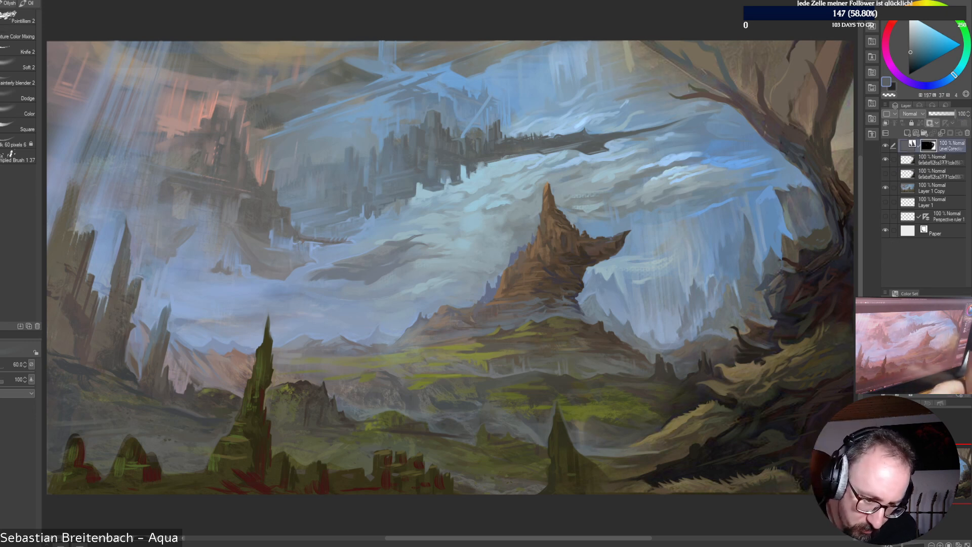
{"action": "left_click", "coordinate": [932, 159]}
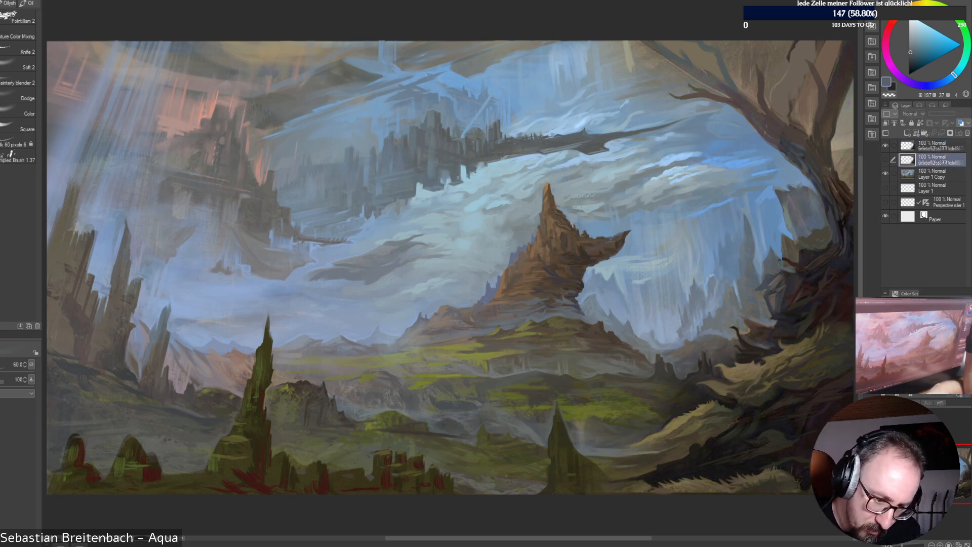
Compare the corrected tree layer with the original by switching their visibility, leaving only the corrected one shown
{"action": "left_click", "coordinate": [885, 145]}
{"action": "left_click", "coordinate": [885, 159]}
{"action": "left_click", "coordinate": [885, 146]}
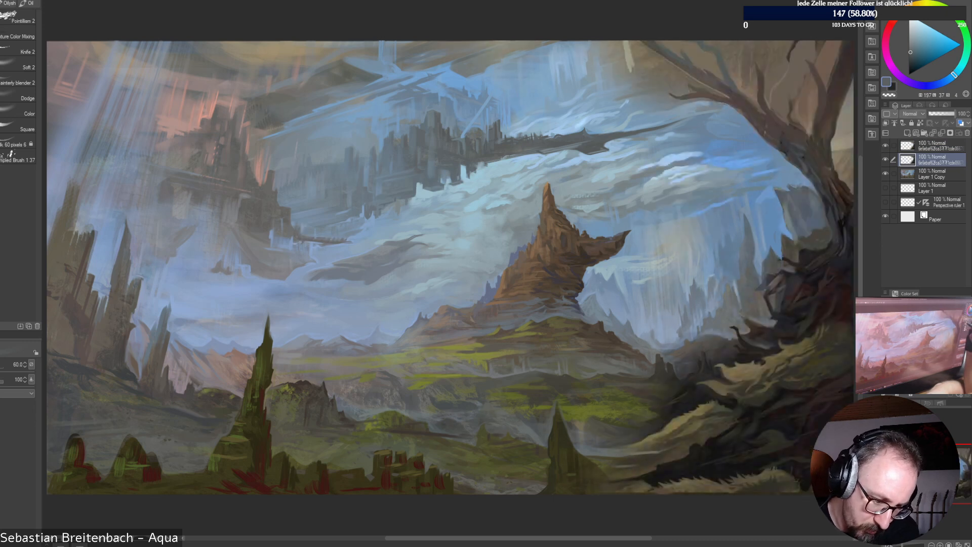
{"action": "left_click", "coordinate": [885, 145]}
{"action": "left_click", "coordinate": [885, 145]}
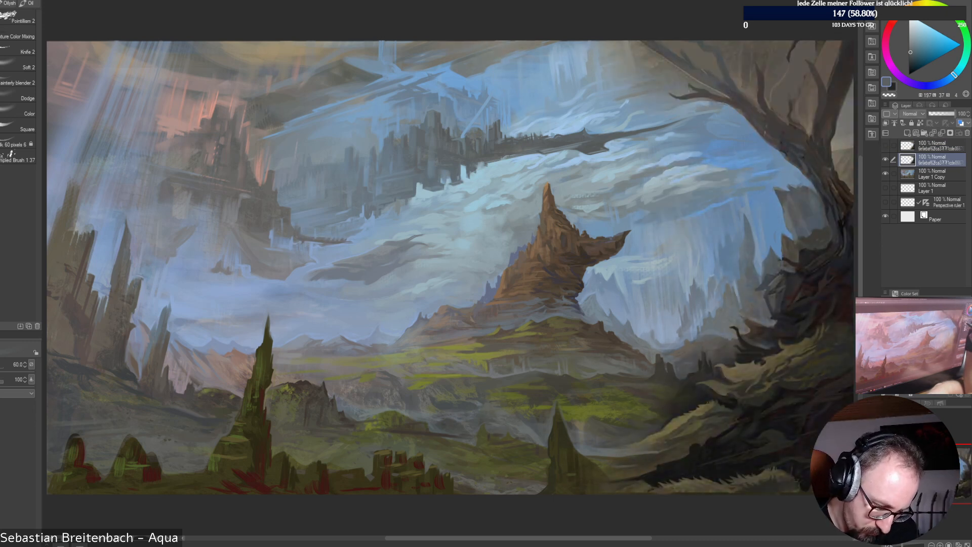
{"action": "left_click", "coordinate": [885, 145]}
{"action": "left_click", "coordinate": [885, 145]}
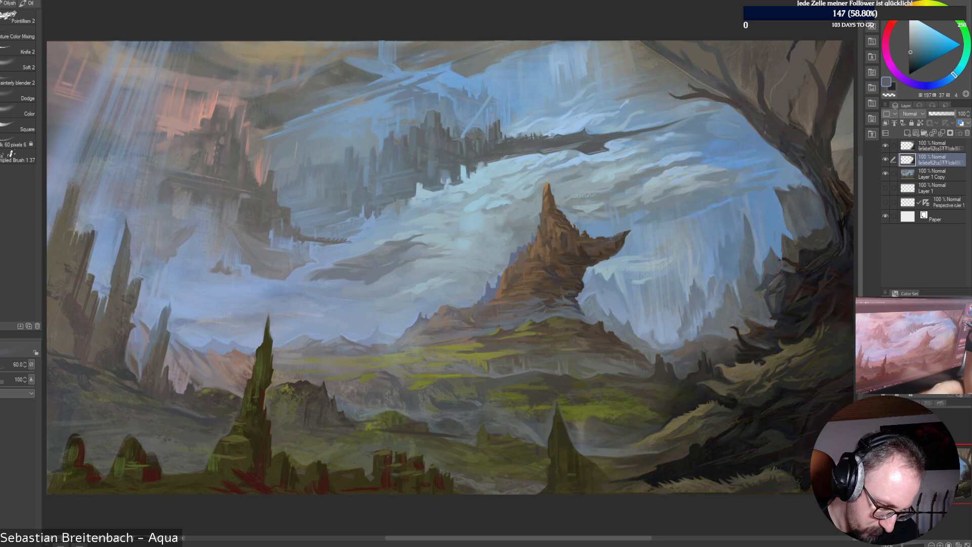
{"action": "left_click", "coordinate": [885, 145]}
{"action": "left_click", "coordinate": [885, 145]}
{"action": "left_click", "coordinate": [885, 145]}
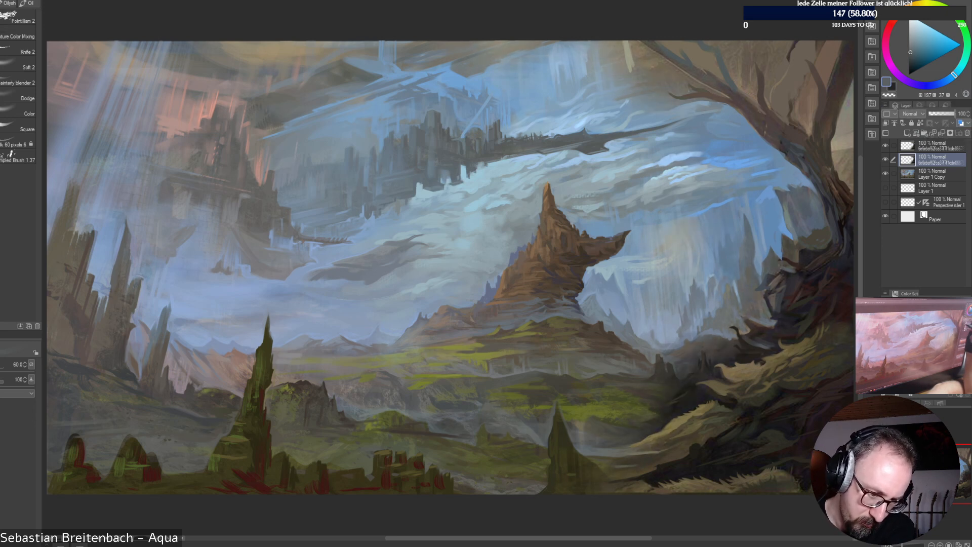
{"action": "left_click", "coordinate": [885, 160]}
{"action": "left_click", "coordinate": [885, 145]}
{"action": "left_click", "coordinate": [885, 159]}
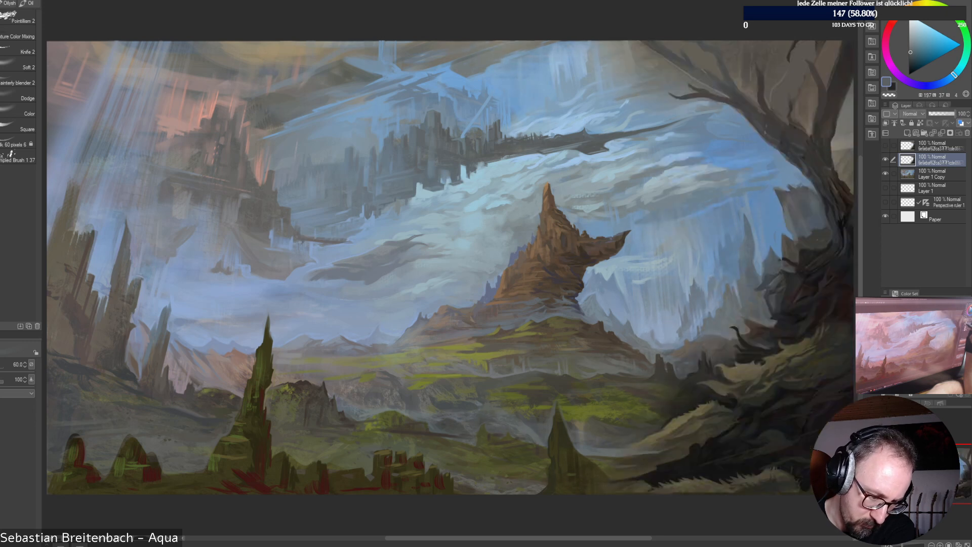
{"action": "left_click", "coordinate": [885, 160]}
{"action": "left_click", "coordinate": [885, 146]}
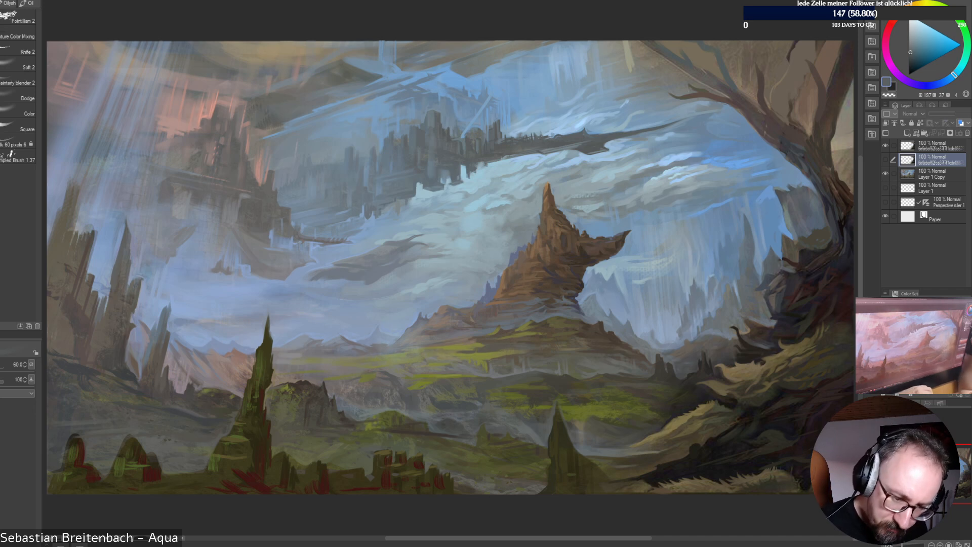
On Layer 1 Copy, set the brush size to 25 and touch up the valley meadow near the tree with sampled greens and browns
{"action": "left_click", "coordinate": [933, 174]}
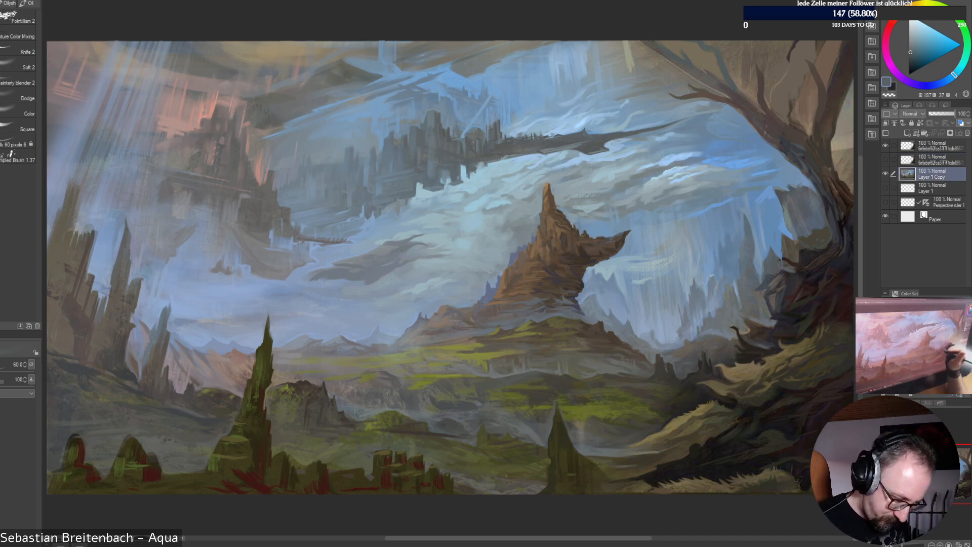
{"action": "left_click", "coordinate": [626, 413], "text": "alt"}
{"action": "key", "text": "["}
{"action": "key", "text": "["}
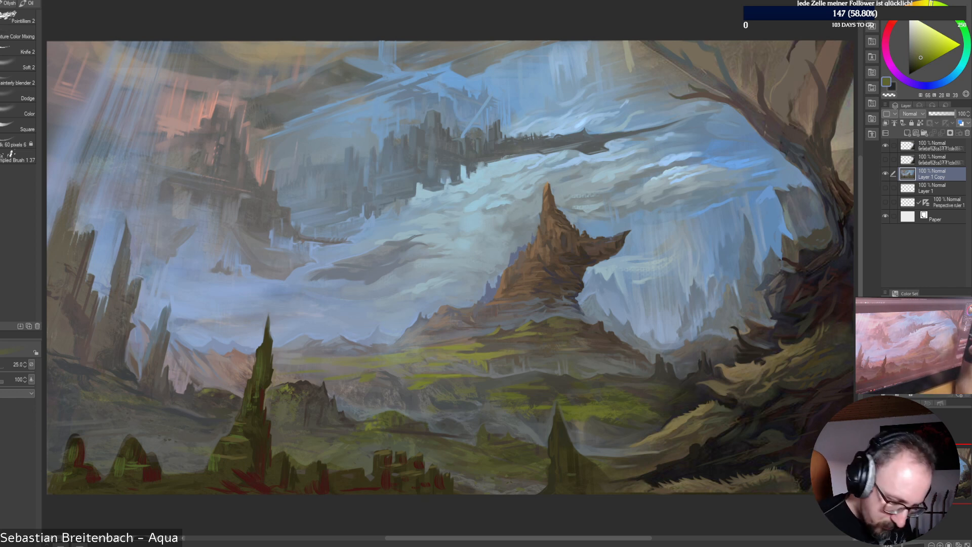
{"action": "left_click", "coordinate": [608, 399], "text": "alt"}
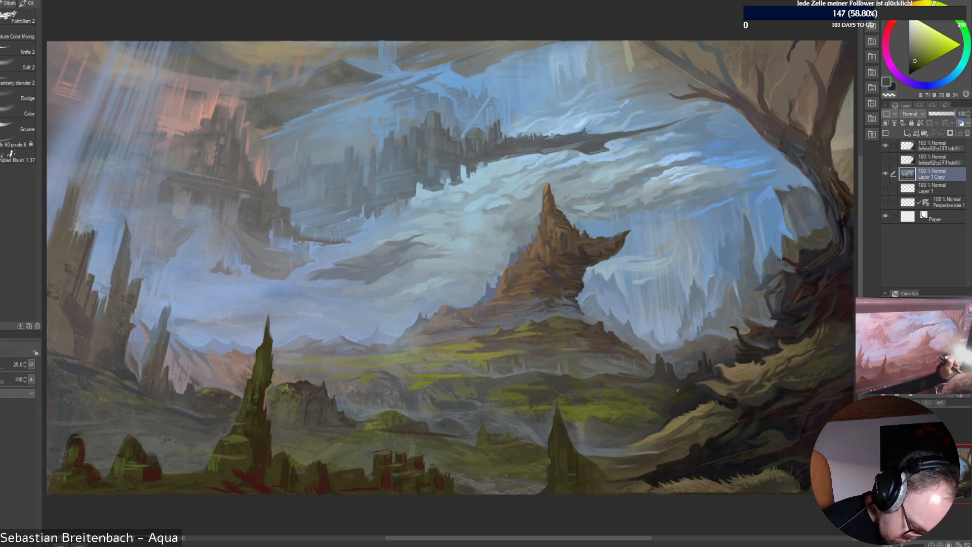
{"action": "left_click", "coordinate": [636, 393], "text": "alt"}
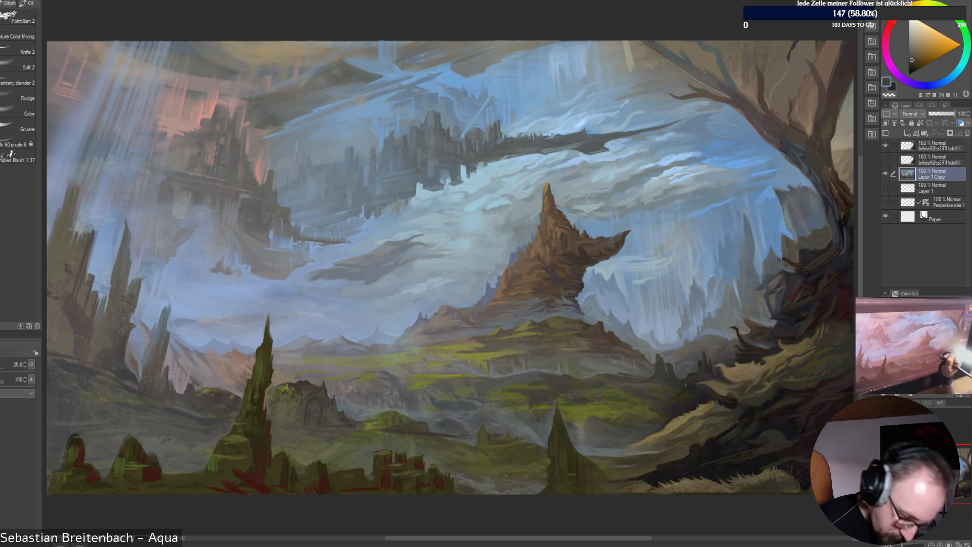
{"action": "left_click", "coordinate": [611, 399], "text": "alt"}
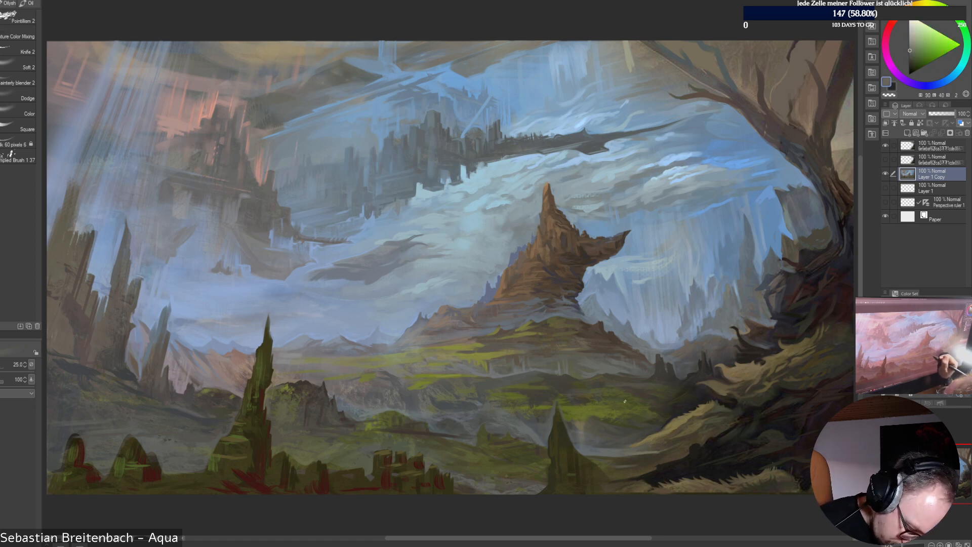
{"action": "left_click", "coordinate": [655, 405], "text": "alt"}
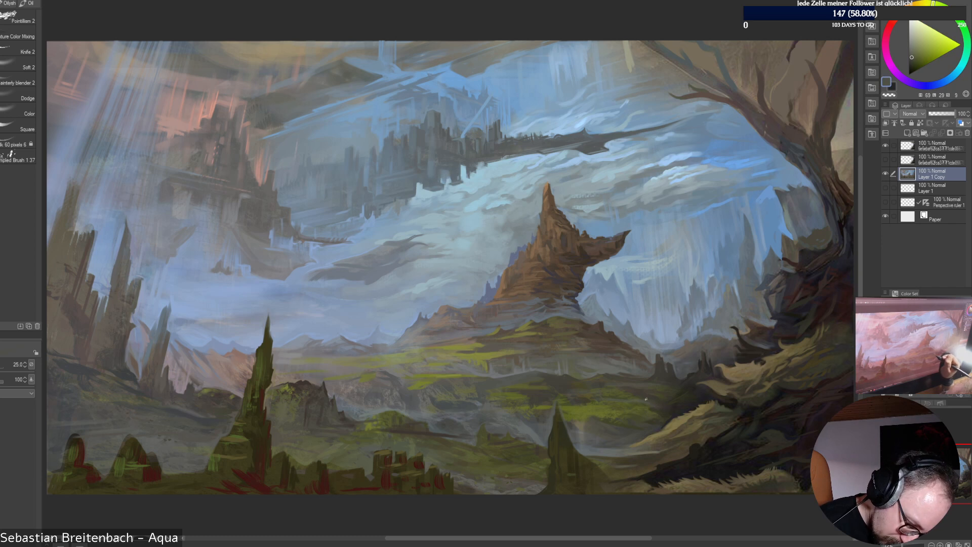
{"action": "left_click", "coordinate": [640, 394], "text": "alt"}
{"action": "left_click", "coordinate": [627, 393], "text": "alt"}
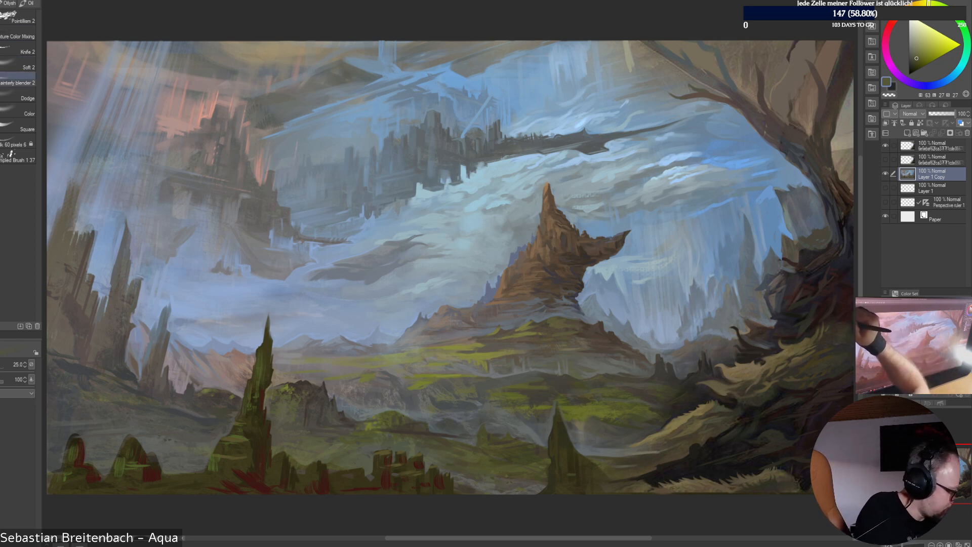
Switch to the Olyah_13 brush at about size 17.5 and refine the sunlit meadow with greens sampled from it
{"action": "key", "text": "b"}
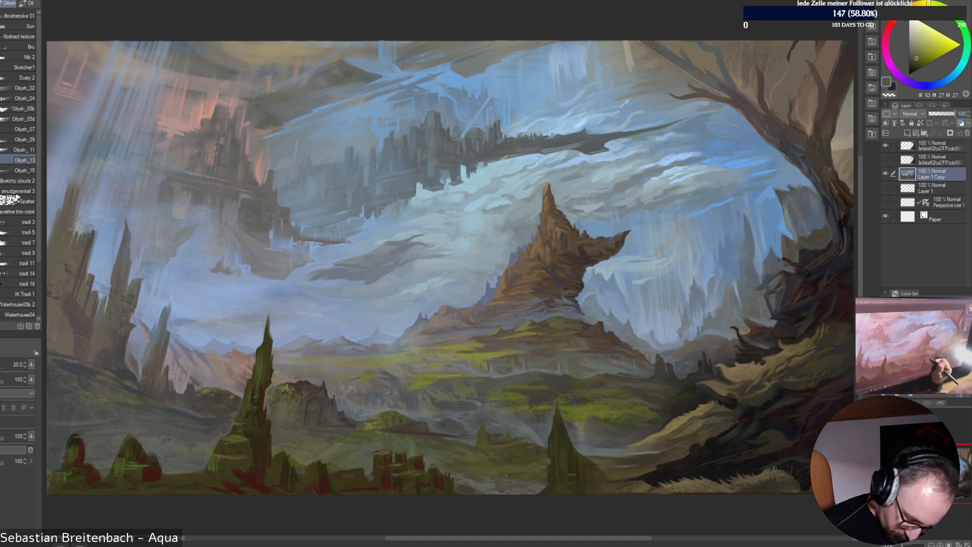
{"action": "left_click", "coordinate": [591, 402], "text": "alt"}
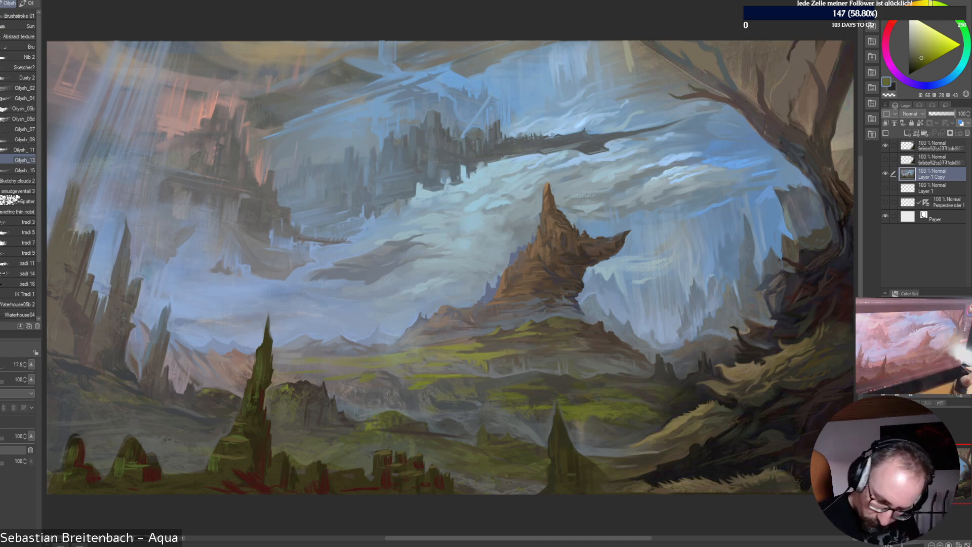
{"action": "key", "text": "ctrl+alt+0"}
{"action": "left_click_drag", "start_coordinate": [659, 461], "coordinate": [277, 111]}
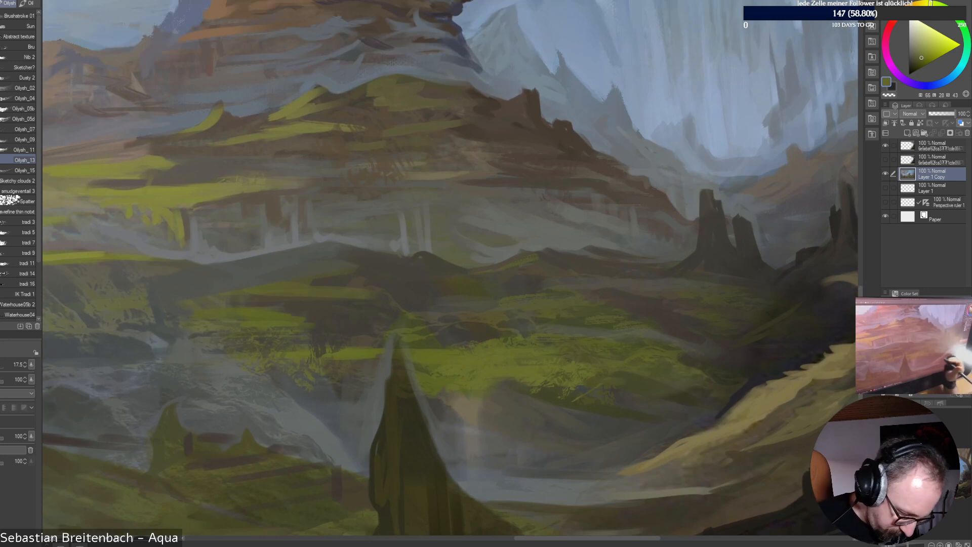
{"action": "left_click", "coordinate": [591, 359], "text": "alt"}
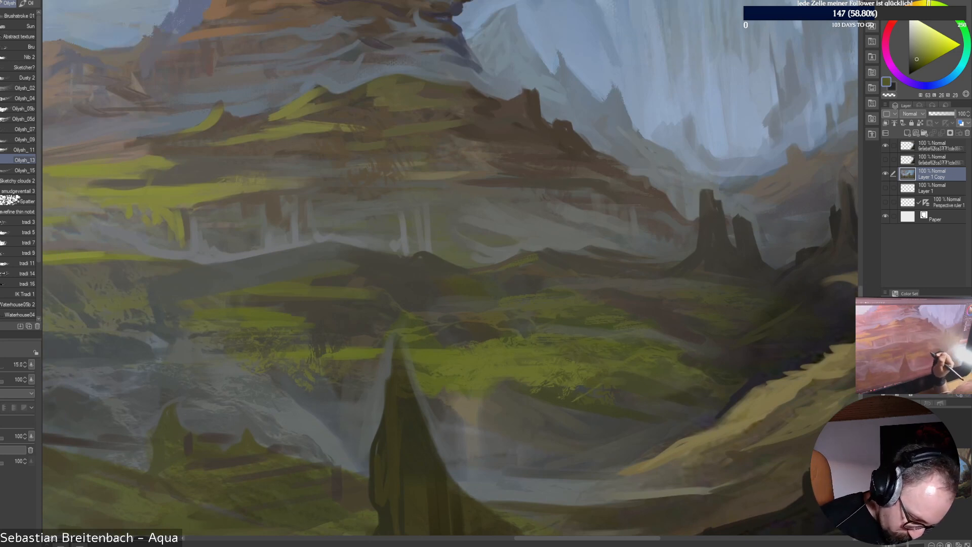
{"action": "left_click", "coordinate": [571, 387], "text": "alt"}
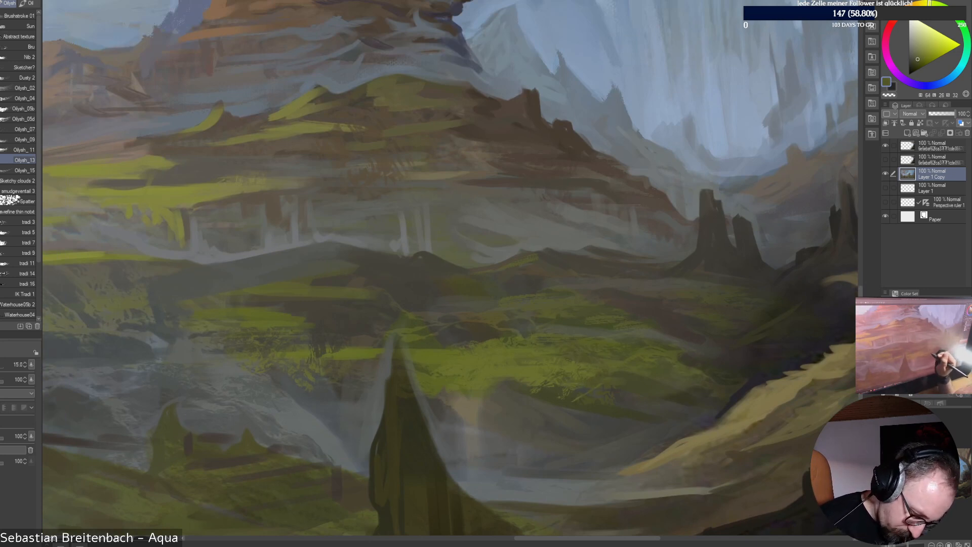
{"action": "left_click", "coordinate": [609, 375], "text": "alt"}
{"action": "left_click", "coordinate": [603, 386], "text": "alt"}
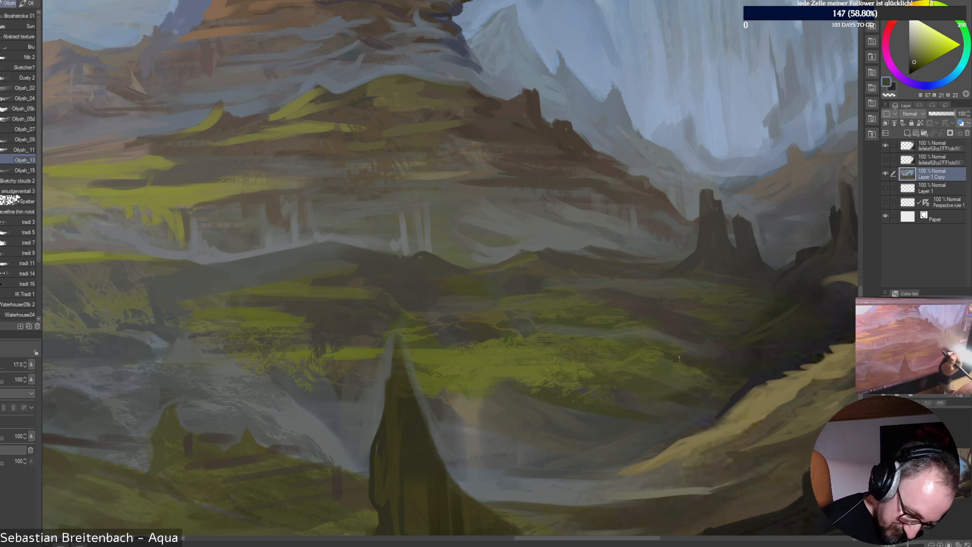
Paint sampled muted browns and greens across the meadow's right side, blending it toward the shaded slope below the rock towers
{"action": "left_click_drag", "start_coordinate": [633, 370], "coordinate": [710, 386]}
{"action": "left_click", "coordinate": [698, 360], "text": "alt"}
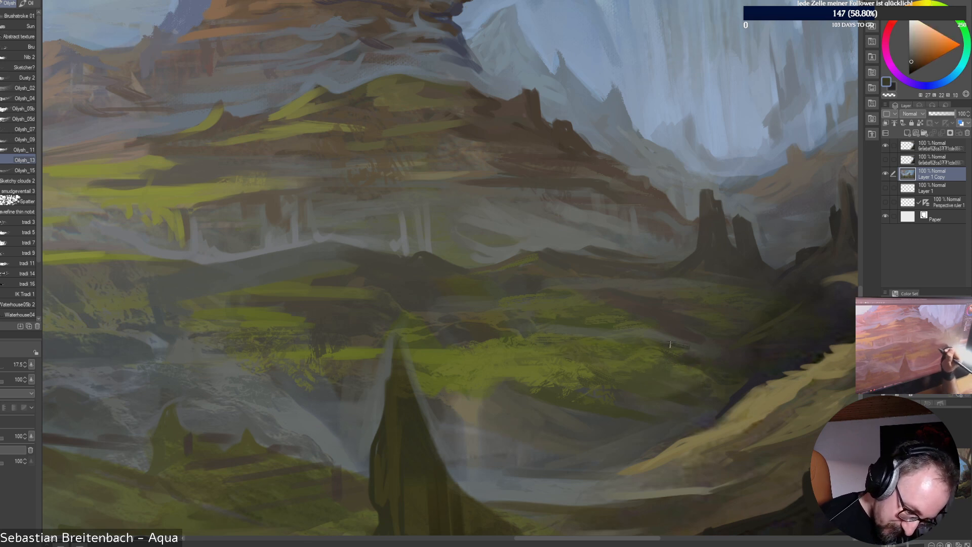
{"action": "left_click", "coordinate": [708, 313], "text": "alt"}
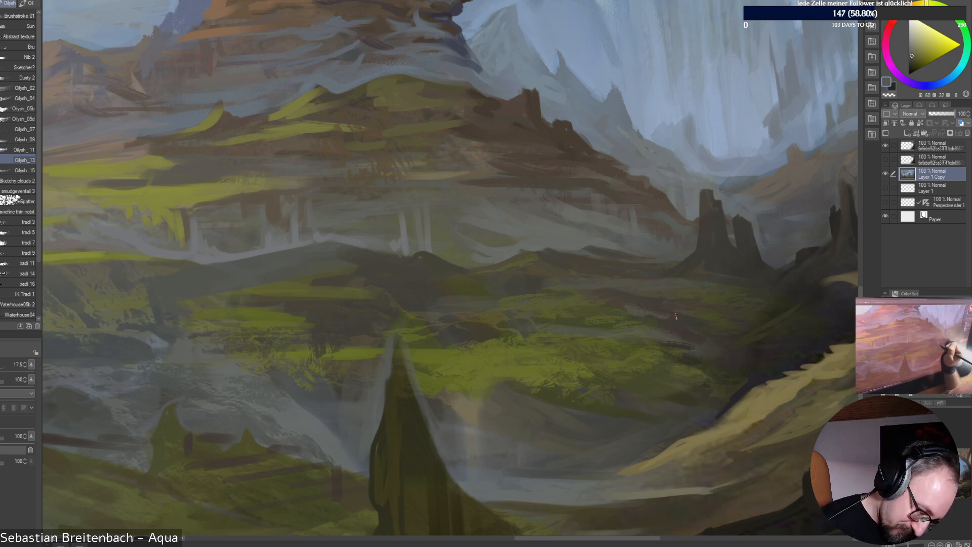
{"action": "left_click", "coordinate": [689, 324], "text": "alt"}
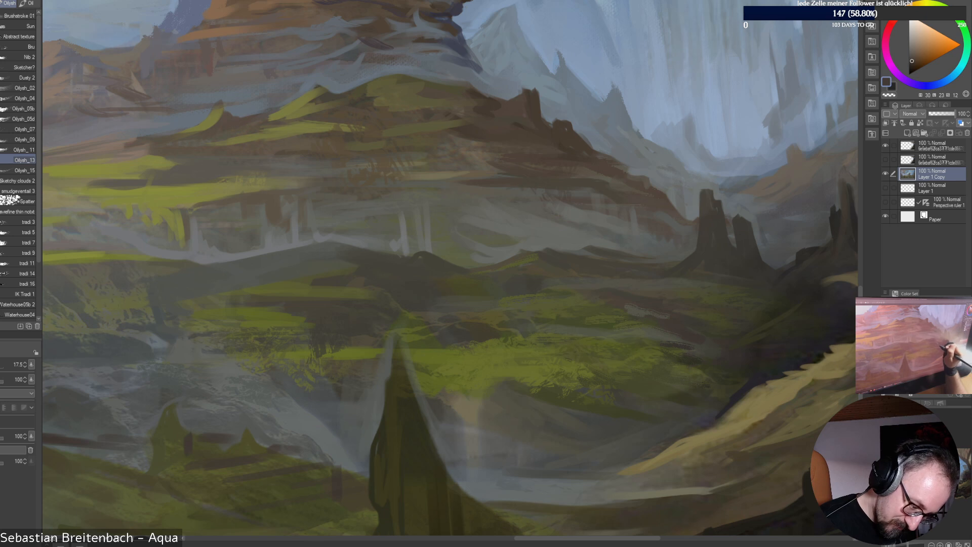
{"action": "left_click", "coordinate": [601, 360], "text": "alt"}
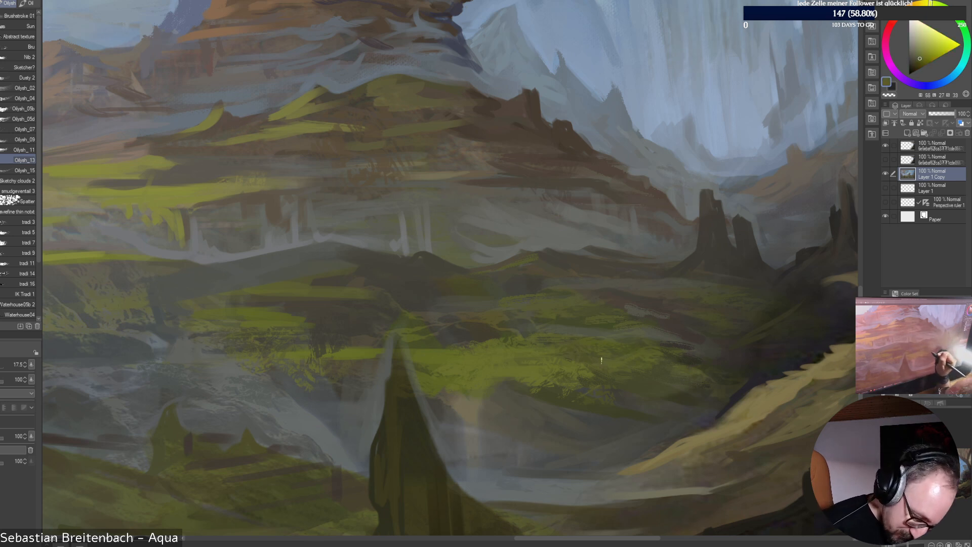
{"action": "left_click", "coordinate": [635, 348], "text": "alt"}
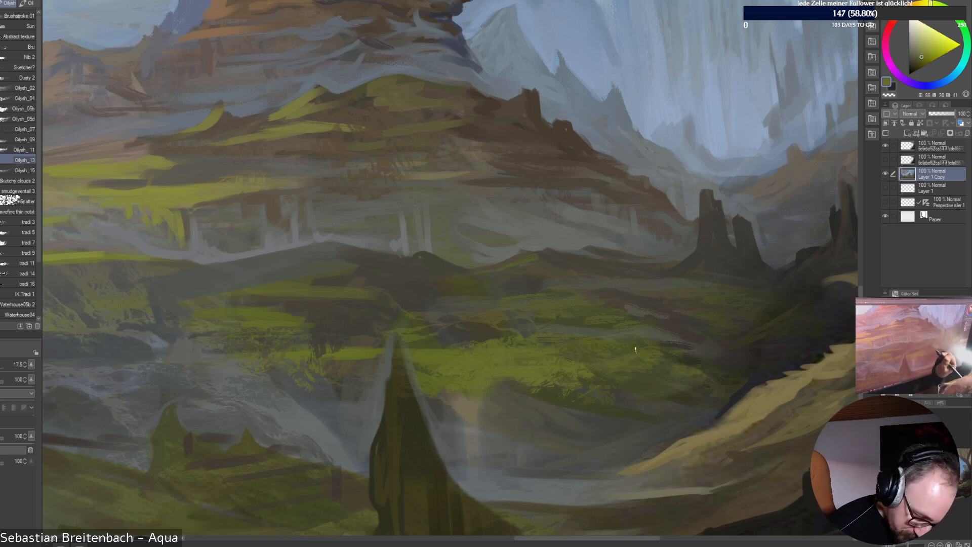
{"action": "left_click_drag", "start_coordinate": [635, 349], "coordinate": [607, 361]}
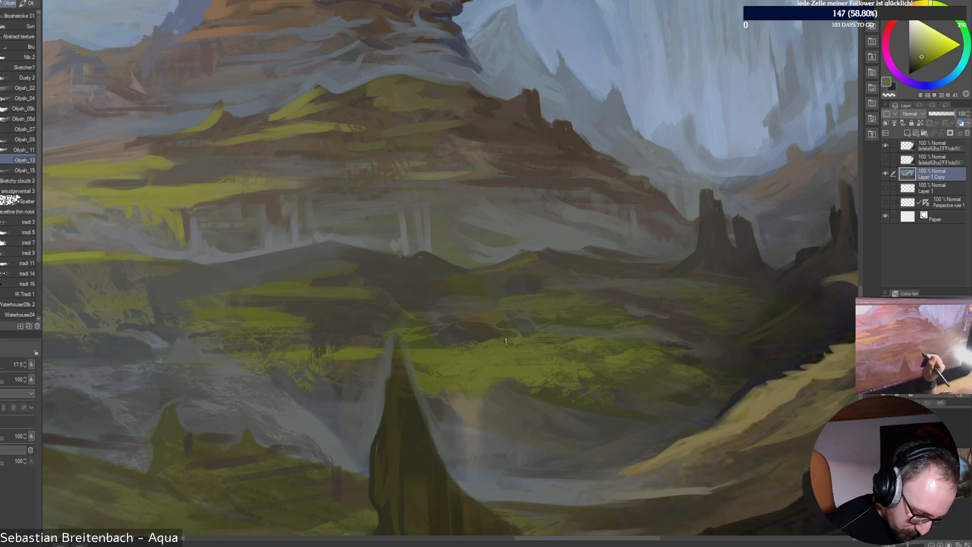
Refine the bright grass patch beside the pointed foreground spire with sampled light and dark greens
{"action": "left_click", "coordinate": [478, 349], "text": "alt"}
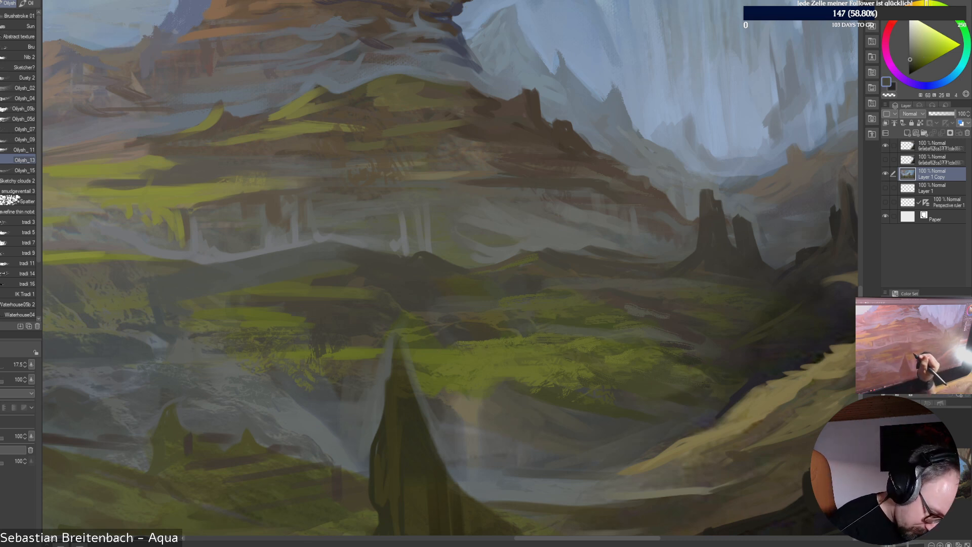
{"action": "left_click", "coordinate": [488, 360], "text": "alt"}
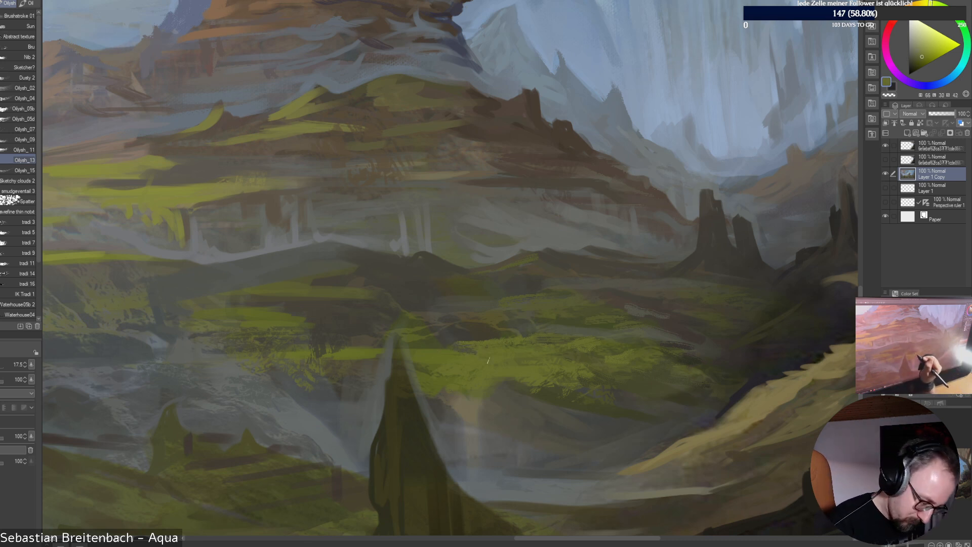
{"action": "left_click", "coordinate": [464, 341], "text": "alt"}
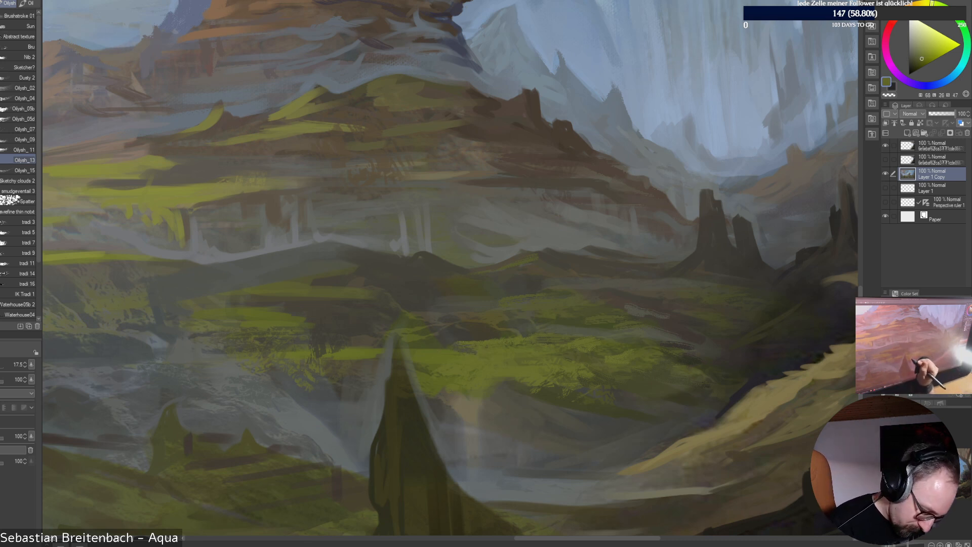
{"action": "left_click", "coordinate": [524, 388], "text": "alt"}
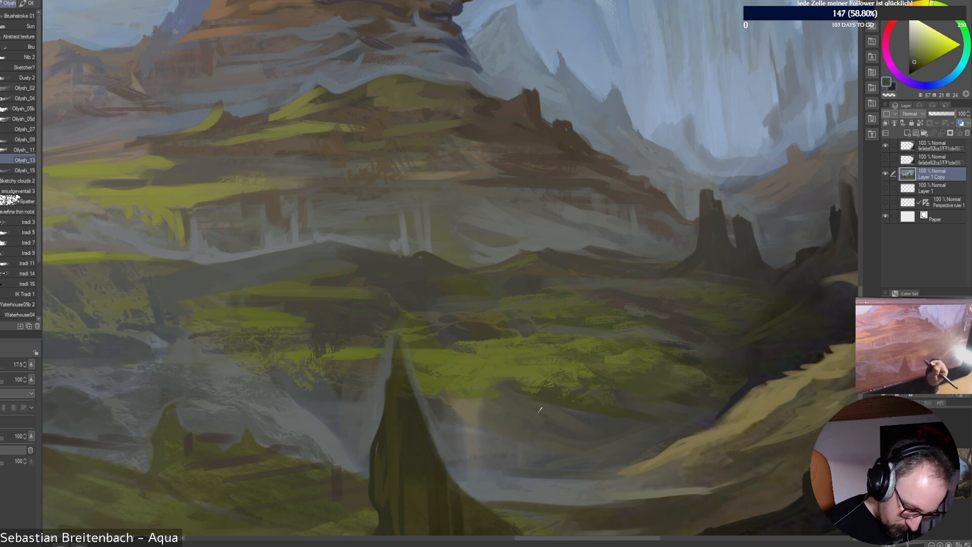
Reduce the brush size to 9 and touch up the meadow's right edge beside the foreground slope with sampled dark greens
{"action": "key", "text": "ctrl+0"}
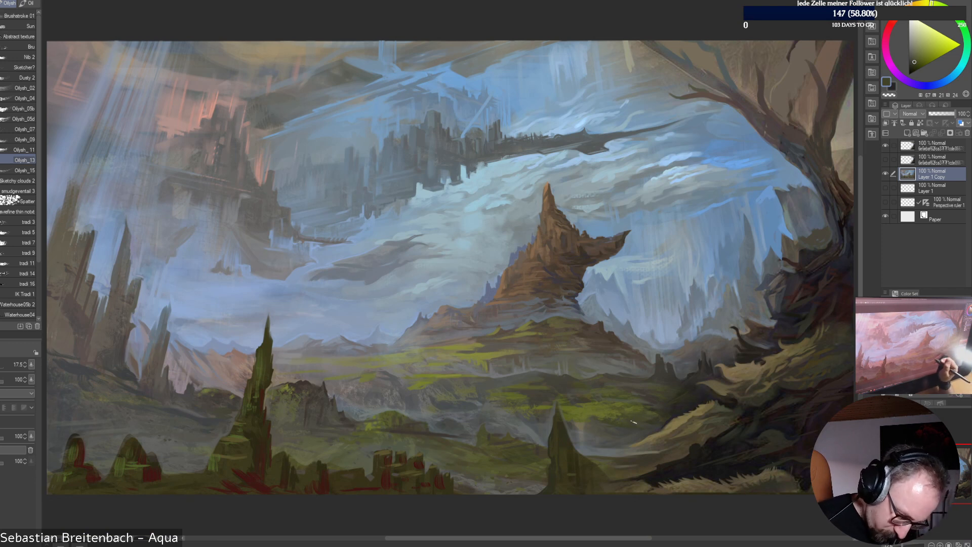
{"action": "key", "text": "["}
{"action": "key", "text": "["}
{"action": "key", "text": "["}
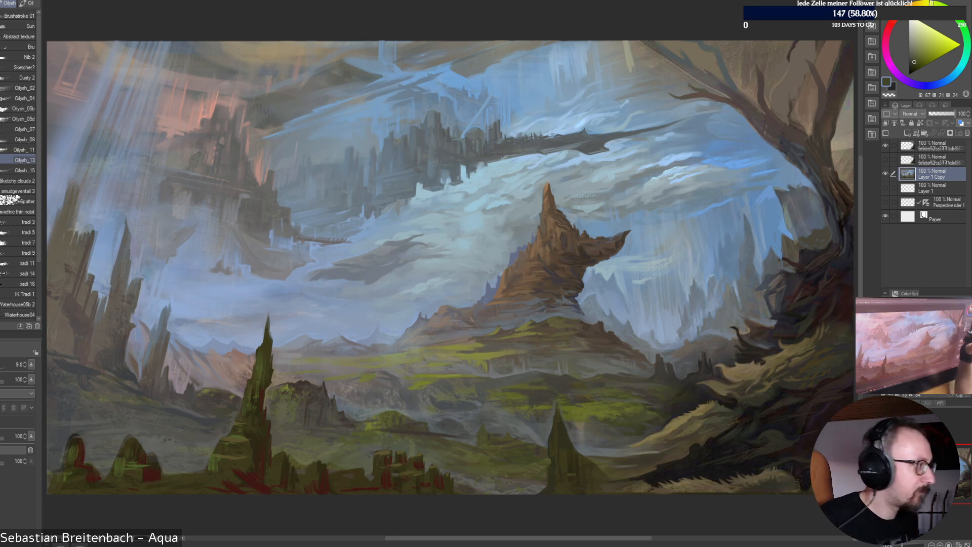
{"action": "left_click", "coordinate": [650, 411], "text": "alt"}
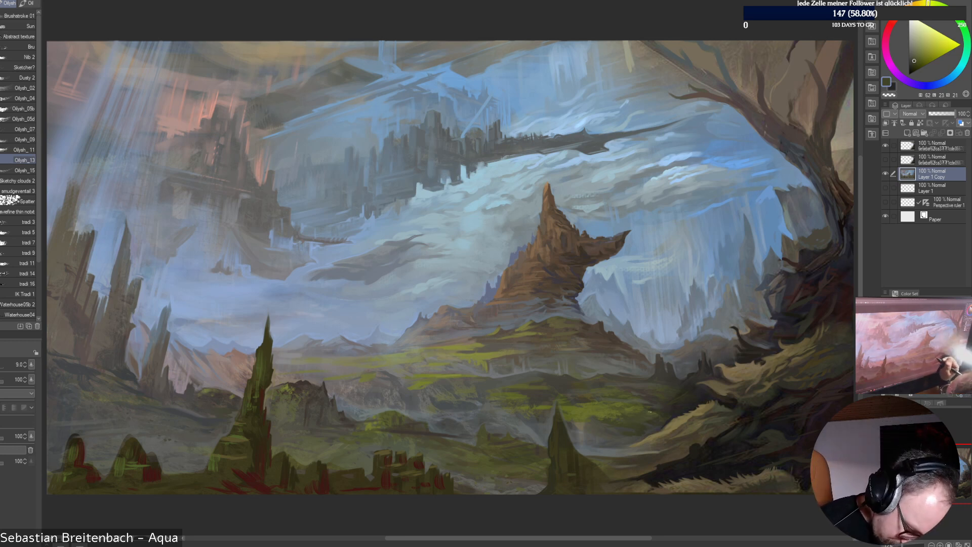
{"action": "left_click", "coordinate": [638, 412], "text": "alt"}
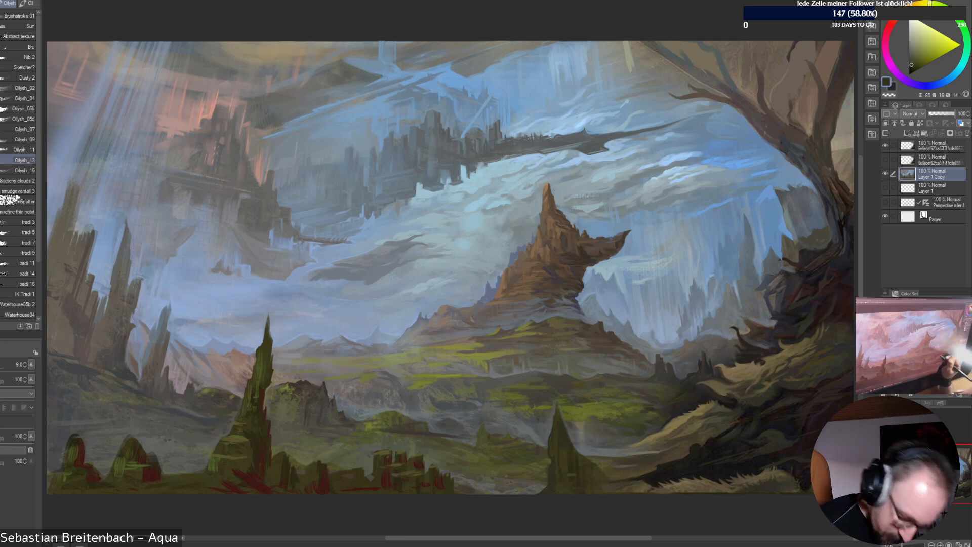
{"action": "left_click", "coordinate": [641, 413], "text": "alt"}
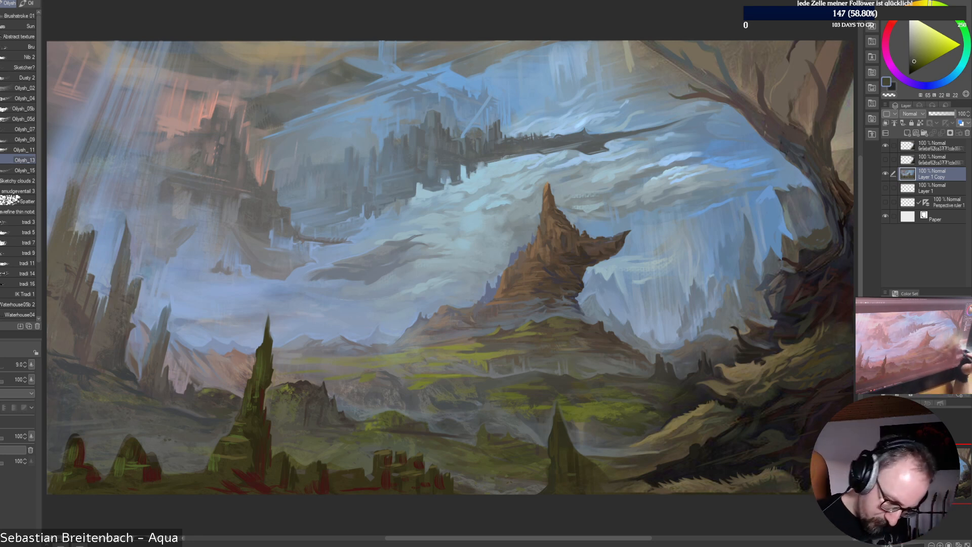
{"action": "left_click", "coordinate": [691, 377], "text": "alt"}
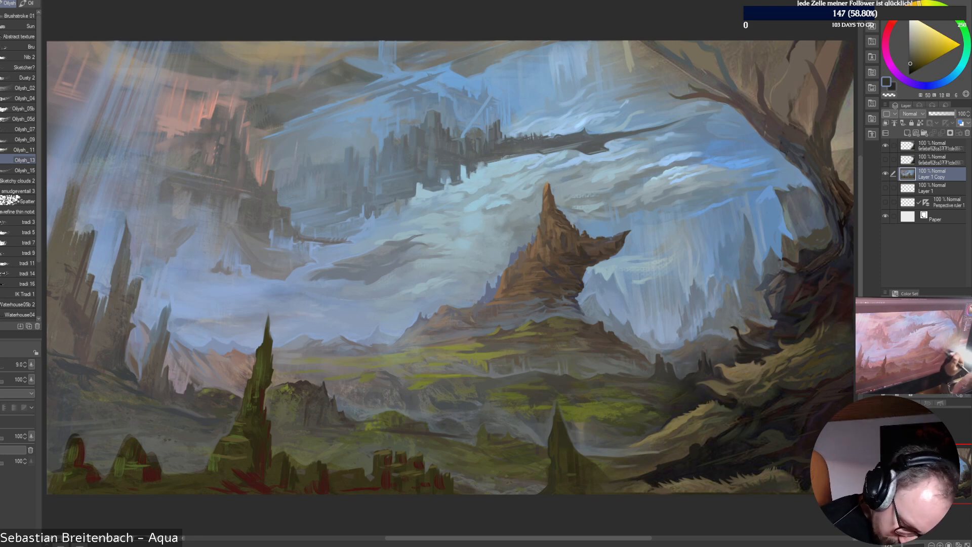
Compare the painting with and without the foreground tree, delete the hidden duplicate tree layer, and merge the visible tree layer into Layer 1 Copy
{"action": "left_click", "coordinate": [885, 145]}
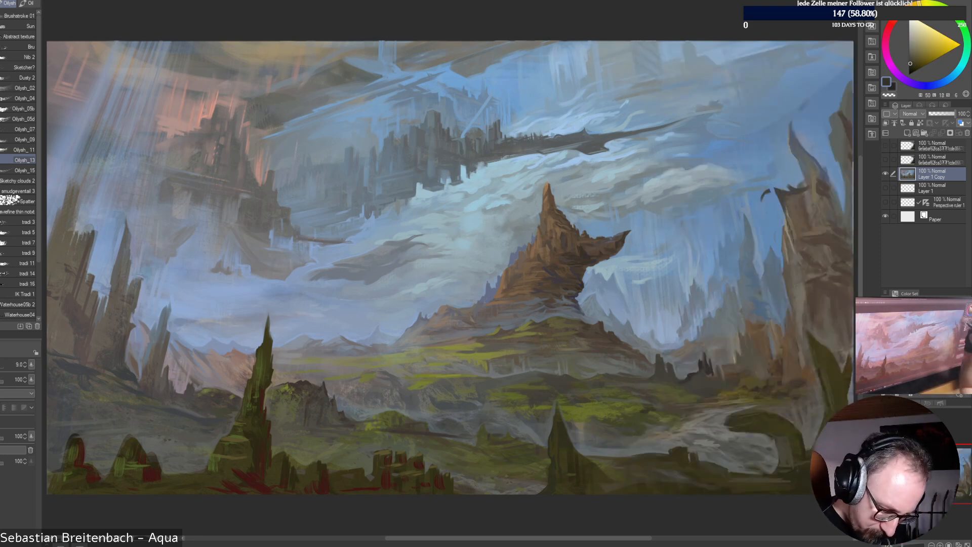
{"action": "left_click", "coordinate": [885, 145]}
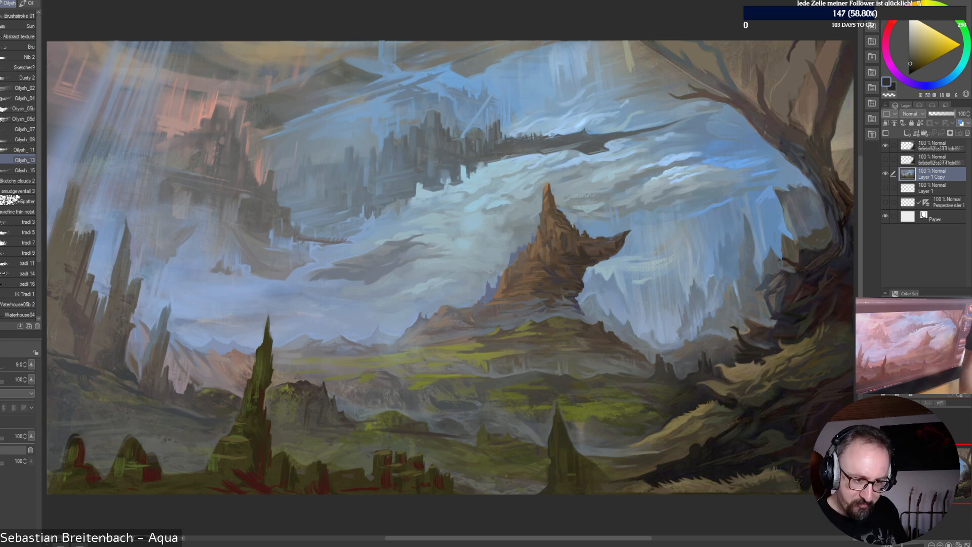
{"action": "left_click", "coordinate": [932, 145]}
{"action": "left_click", "coordinate": [933, 159]}
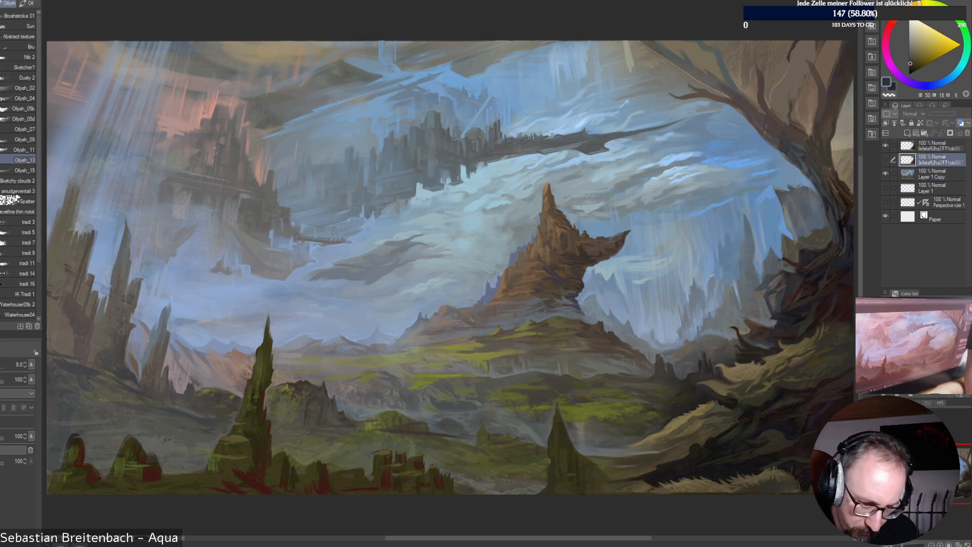
{"action": "left_click", "coordinate": [967, 133]}
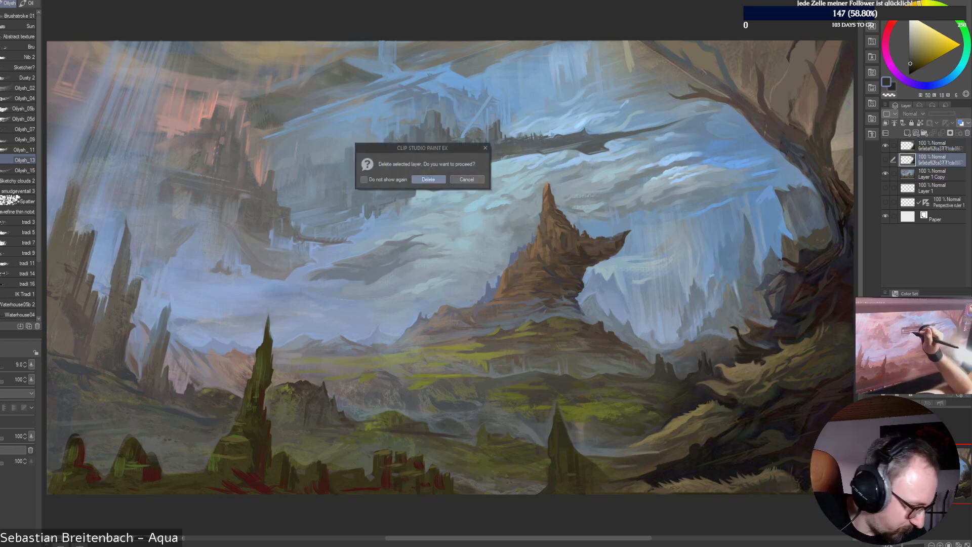
{"action": "left_click", "coordinate": [429, 179]}
{"action": "left_click", "coordinate": [932, 145]}
{"action": "key", "text": "ctrl+e"}
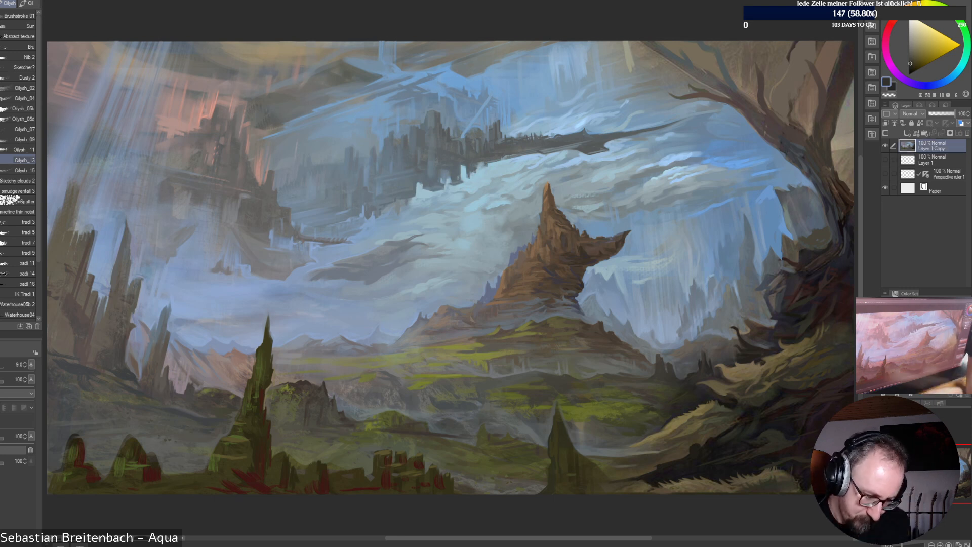
Enlarge the brush to 30, then 25, and soften the dark ground between the meadow and the tree's grassy slope with sampled muted greens
{"action": "left_click", "coordinate": [682, 387], "text": "alt"}
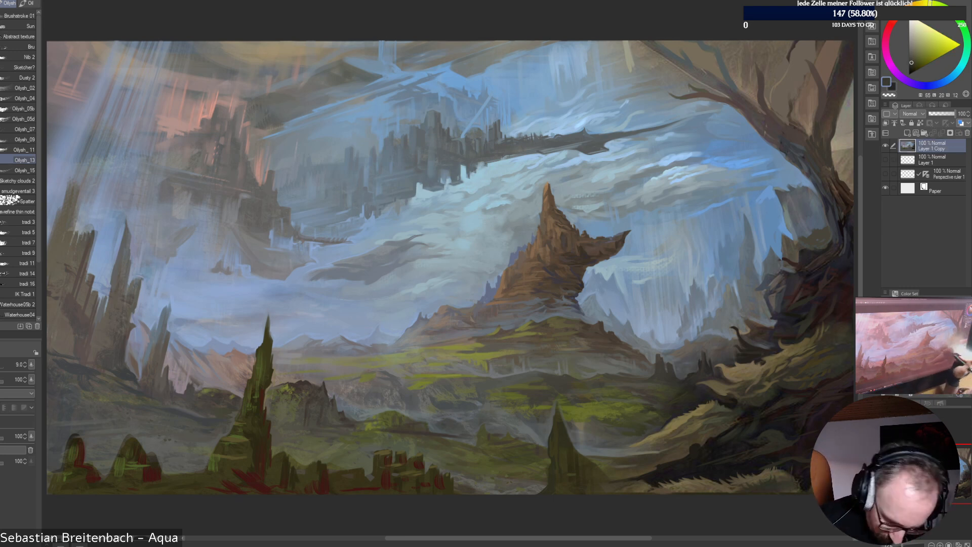
{"action": "left_click", "coordinate": [661, 366], "text": "alt"}
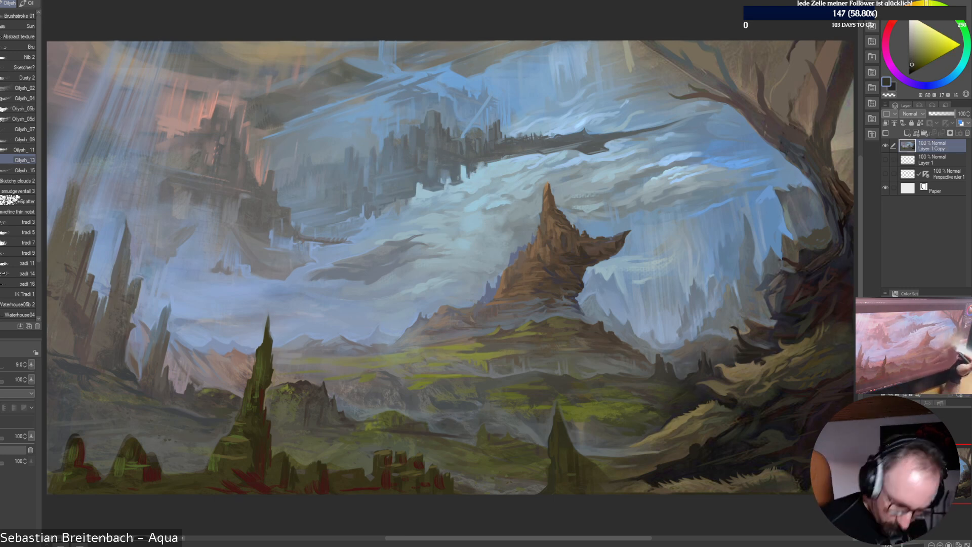
{"action": "key", "text": "]"}
{"action": "key", "text": "]"}
{"action": "key", "text": "]"}
{"action": "key", "text": "]"}
{"action": "key", "text": "]"}
{"action": "key", "text": "]"}
{"action": "key", "text": "]"}
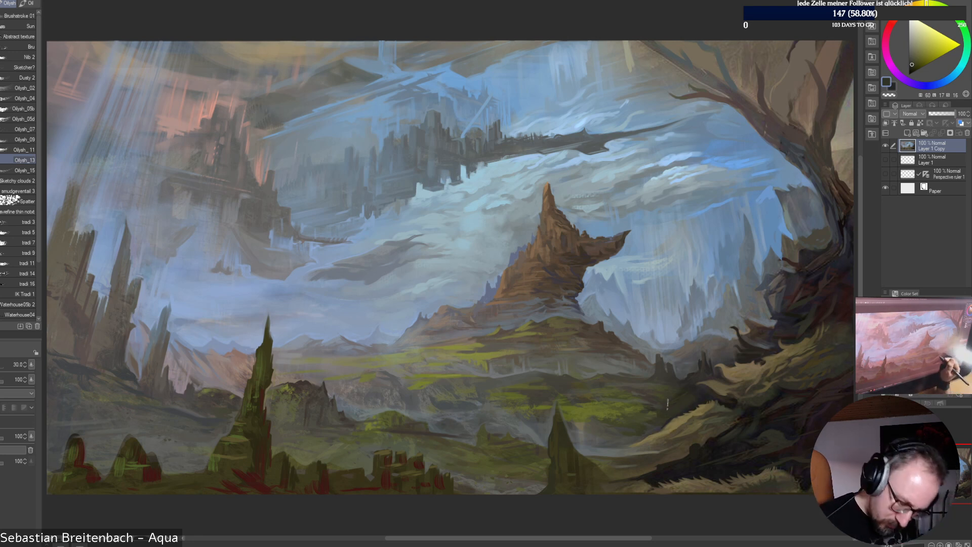
{"action": "key", "text": "bracketleft"}
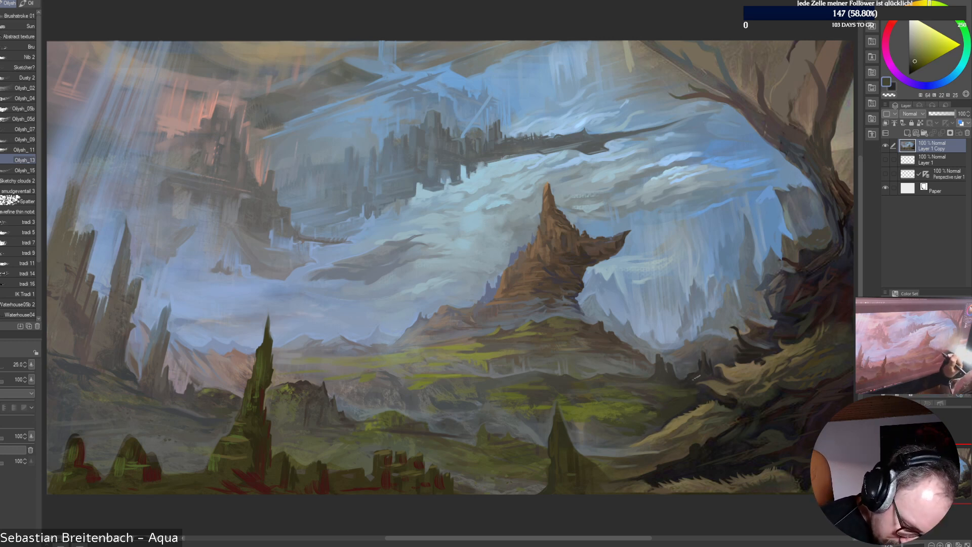
{"action": "left_click", "coordinate": [674, 394], "text": "alt"}
{"action": "left_click", "coordinate": [679, 395], "text": "alt"}
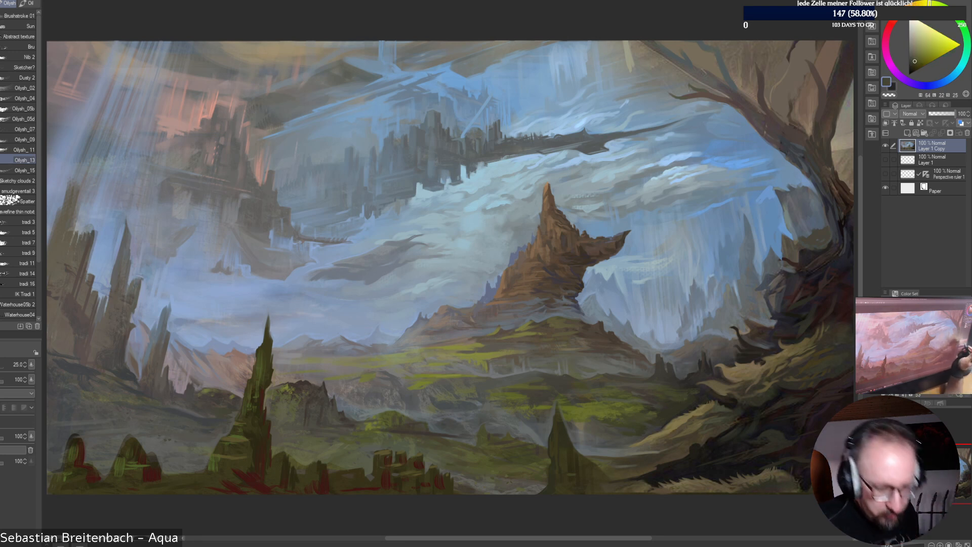
At brush size 15, refine the shaded ground and upper edge of the tree's slope with sampled dark greens and browns
{"action": "left_click", "coordinate": [694, 400], "text": "alt"}
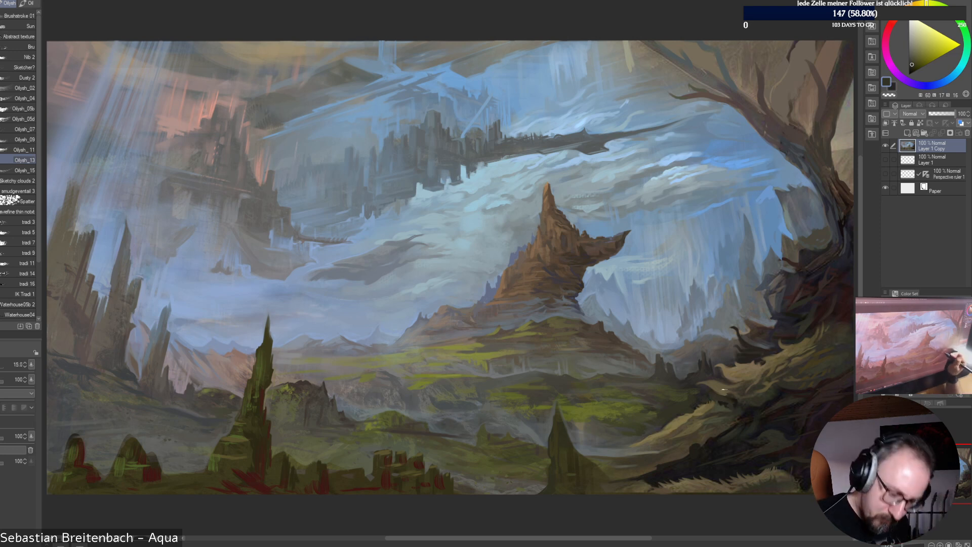
{"action": "left_click", "coordinate": [716, 396], "text": "alt"}
{"action": "left_click", "coordinate": [724, 401], "text": "alt"}
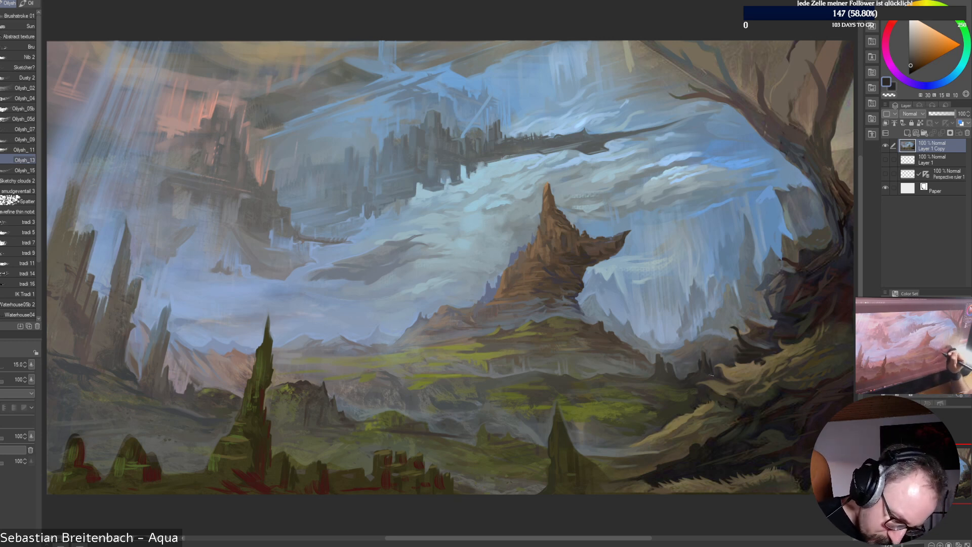
{"action": "left_click", "coordinate": [703, 375], "text": "alt"}
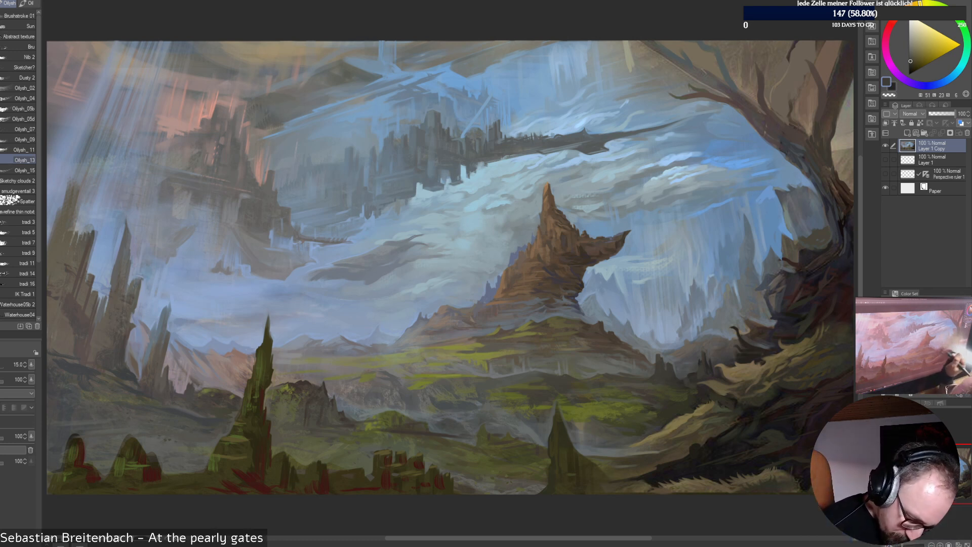
{"action": "left_click", "coordinate": [628, 377], "text": "alt"}
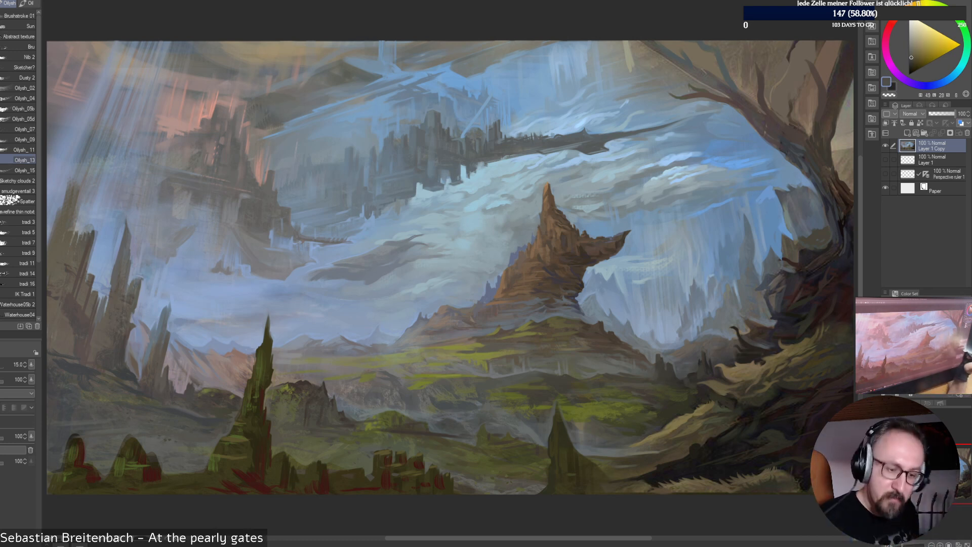
{"action": "left_click", "coordinate": [728, 355], "text": "alt"}
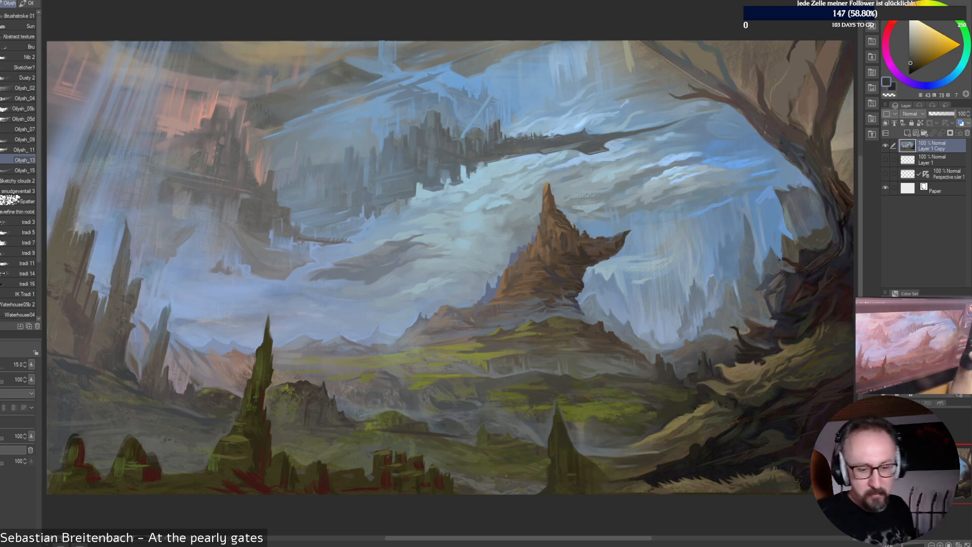
{"action": "left_click", "coordinate": [714, 371], "text": "alt"}
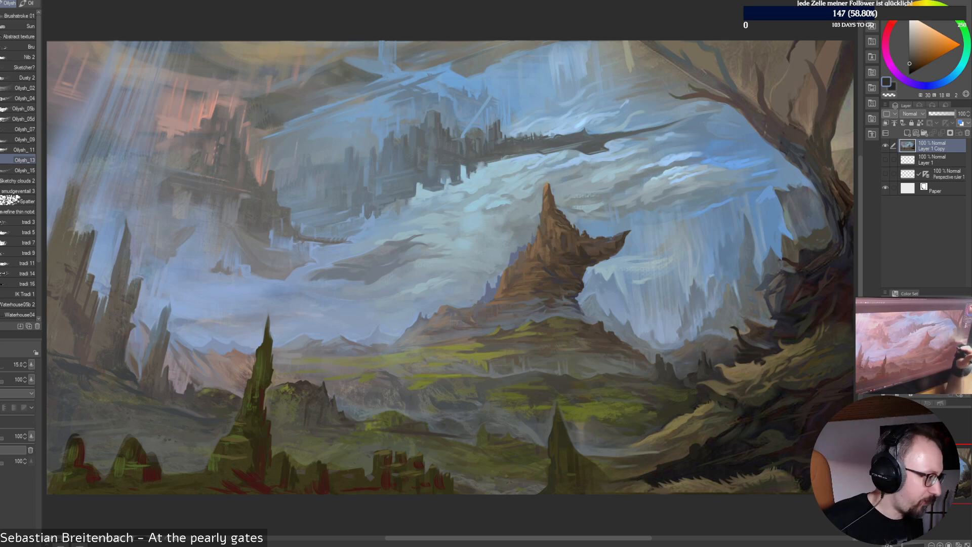
{"action": "left_click", "coordinate": [714, 371], "text": "alt"}
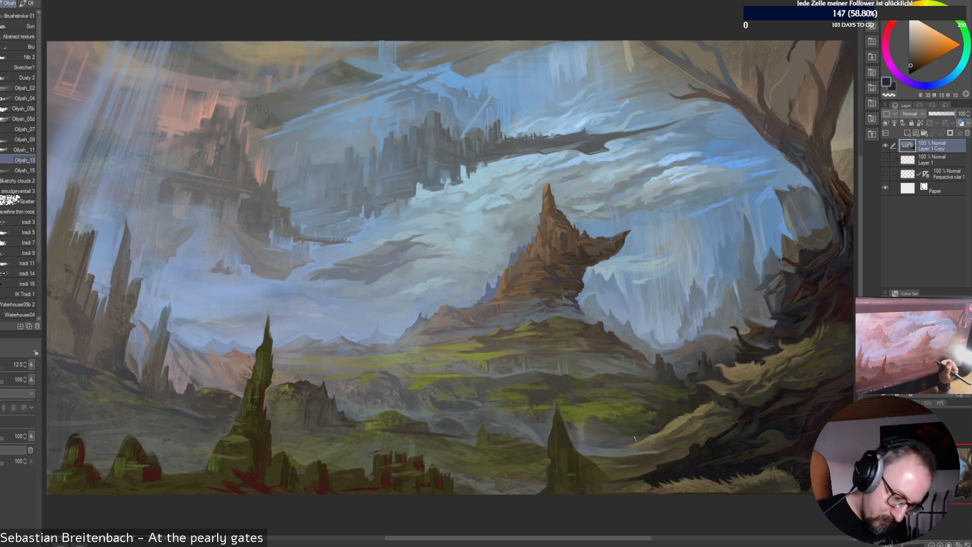
At brush size 12.5, blend the misty ground between the pointed foreground spire and the tree's slope with sampled grey-greens
{"action": "left_click", "coordinate": [650, 431], "text": "alt"}
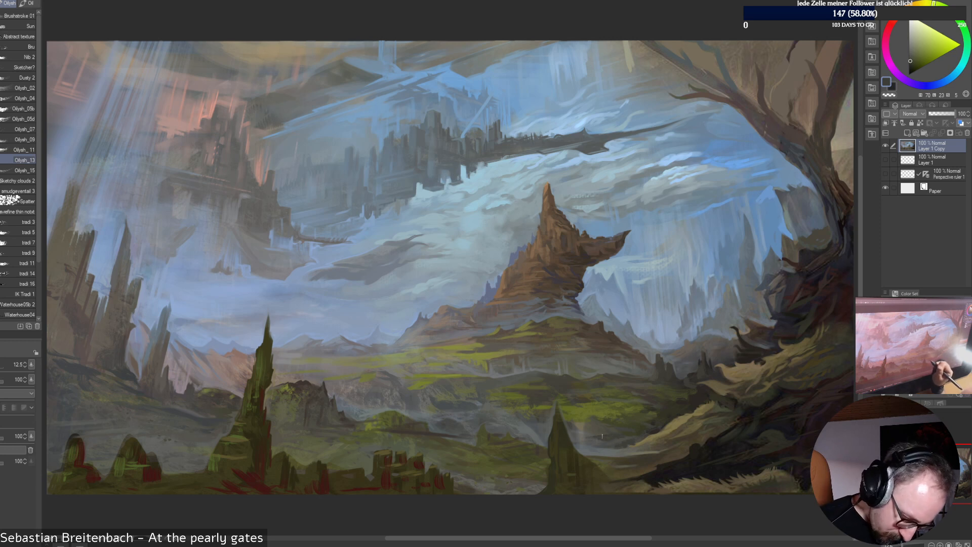
{"action": "left_click", "coordinate": [580, 435], "text": "alt"}
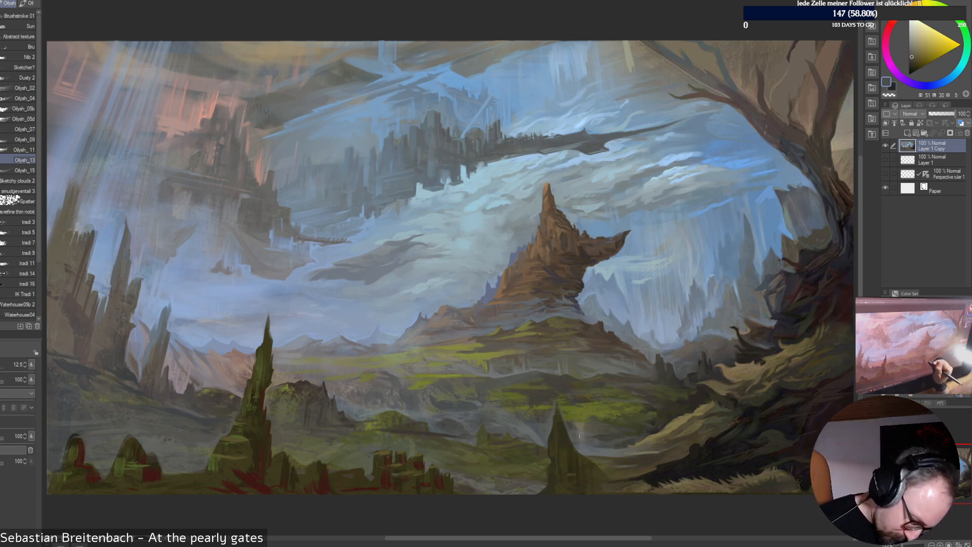
{"action": "left_click", "coordinate": [595, 448], "text": "alt"}
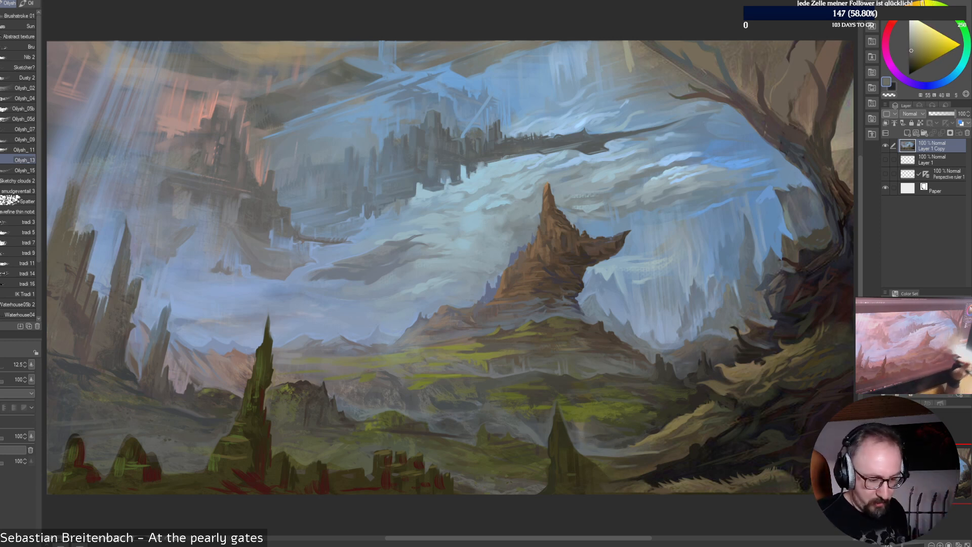
{"action": "left_click", "coordinate": [579, 446], "text": "alt"}
{"action": "left_click", "coordinate": [585, 446], "text": "alt"}
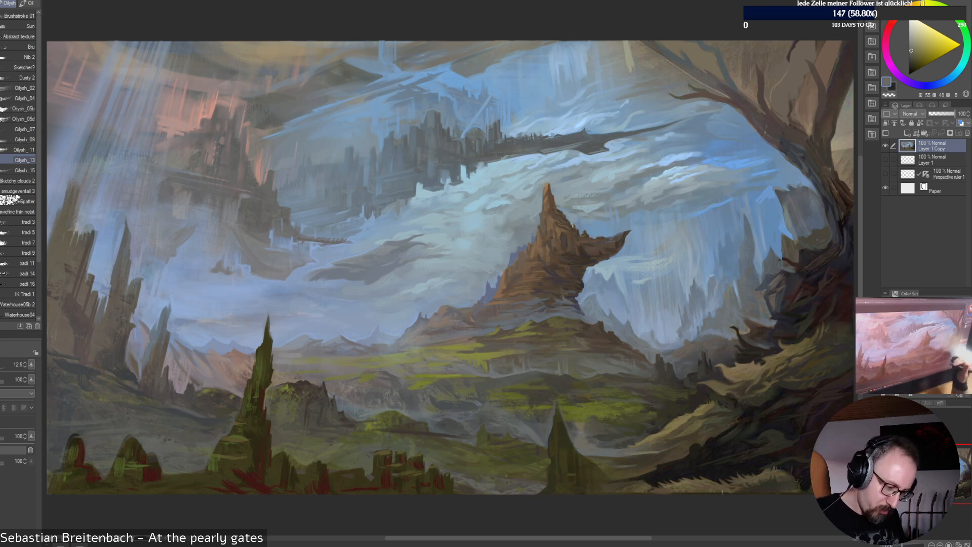
{"action": "left_click", "coordinate": [582, 434], "text": "alt"}
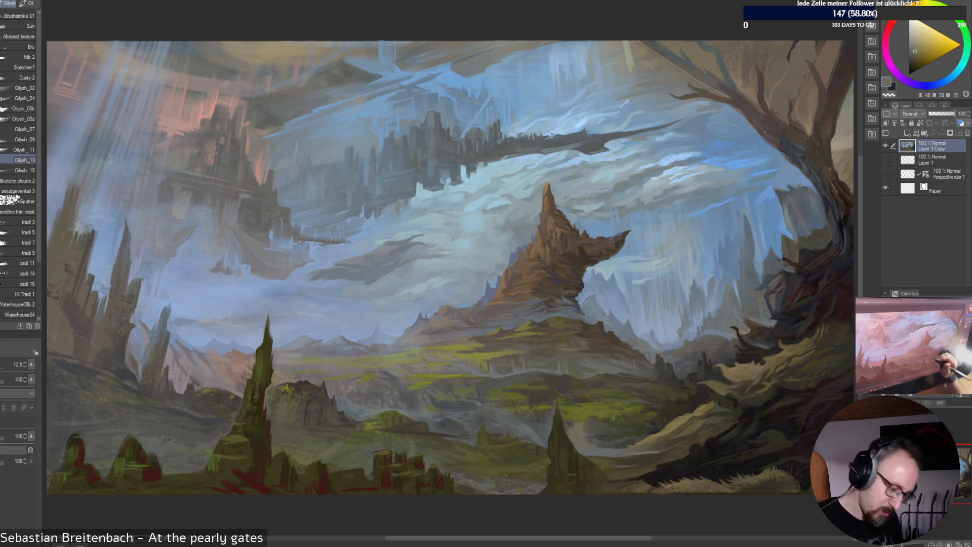
{"action": "left_click_drag", "start_coordinate": [562, 415], "coordinate": [564, 429]}
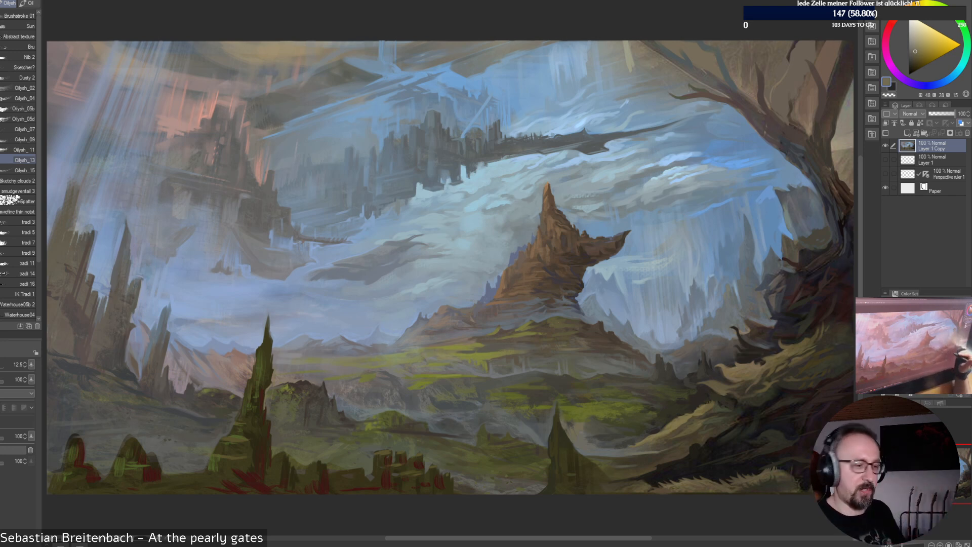
Refine the dark green spire and adjoining ground in the lower-centre foreground with sampled dark greens and greys, using brush size 5
{"action": "left_click", "coordinate": [553, 429], "text": "alt"}
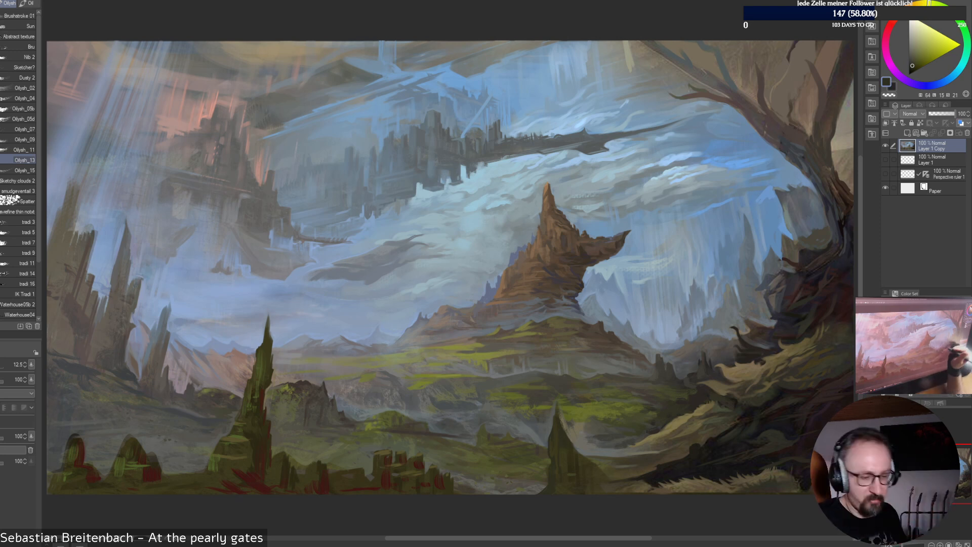
{"action": "left_click", "coordinate": [560, 412], "text": "alt"}
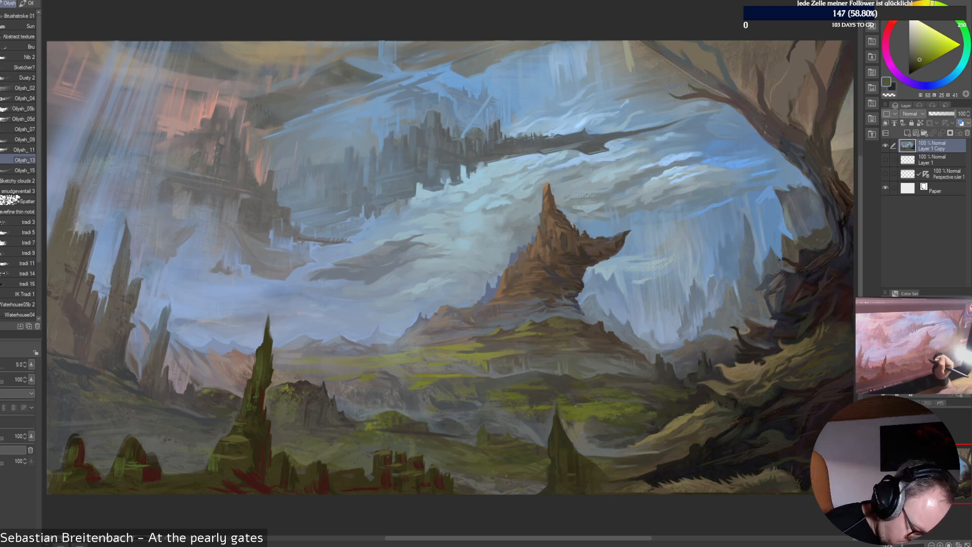
{"action": "left_click", "coordinate": [562, 419], "text": "alt"}
{"action": "left_click_drag", "start_coordinate": [559, 409], "coordinate": [560, 420]}
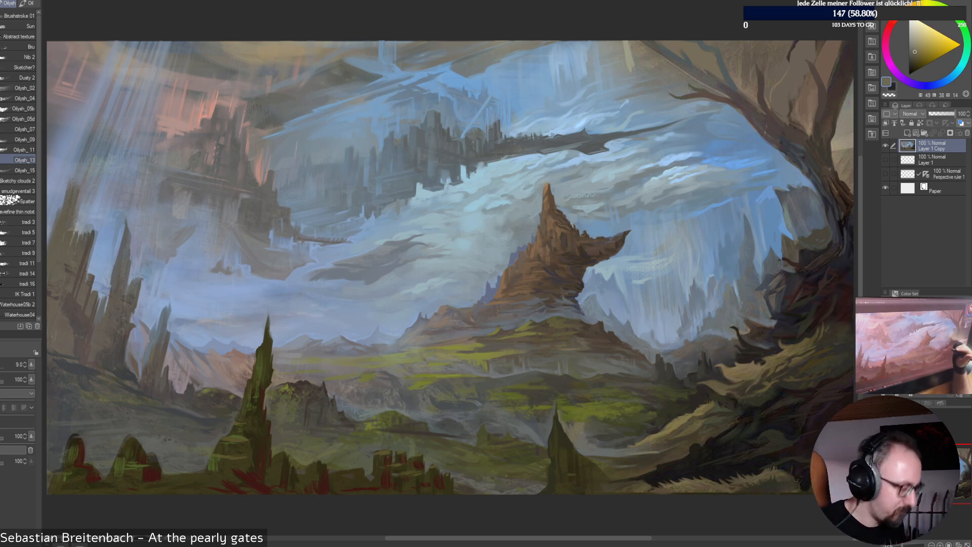
{"action": "left_click", "coordinate": [581, 423], "text": "alt"}
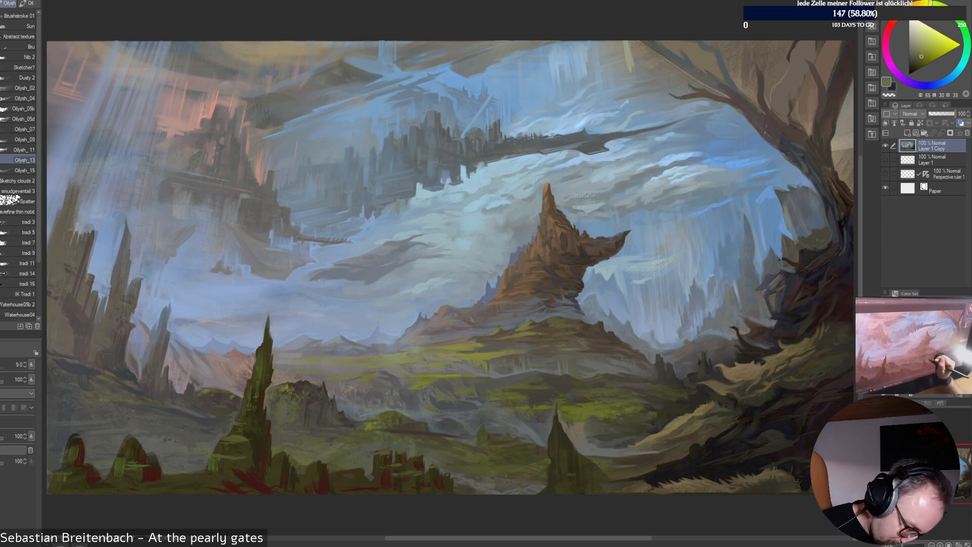
{"action": "left_click", "coordinate": [581, 422], "text": "alt"}
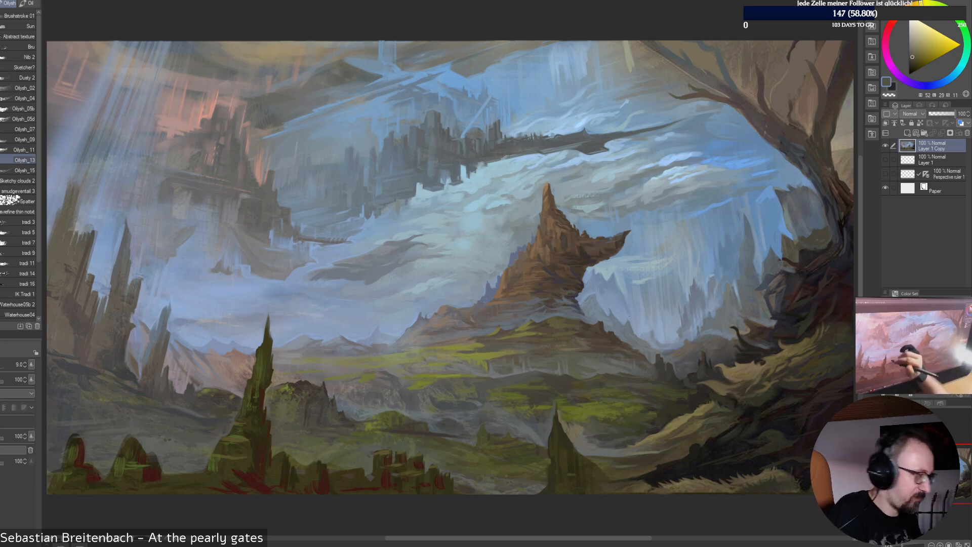
Paint salmon-pink and grey touches around the ruined castle in the hazy left sky, sampling colours from that area
{"action": "left_click", "coordinate": [207, 116], "text": "alt"}
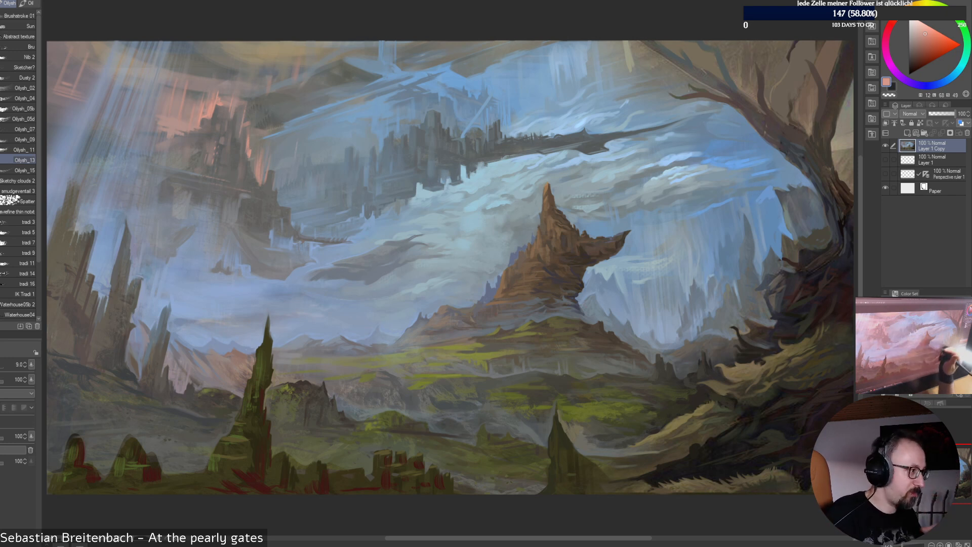
{"action": "left_click", "coordinate": [258, 165], "text": "alt"}
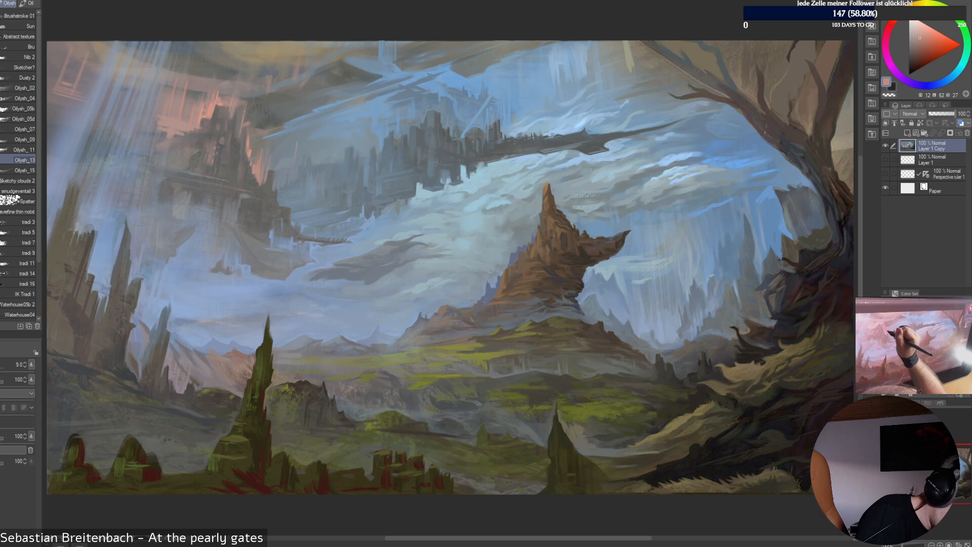
{"action": "left_click", "coordinate": [255, 149], "text": "alt"}
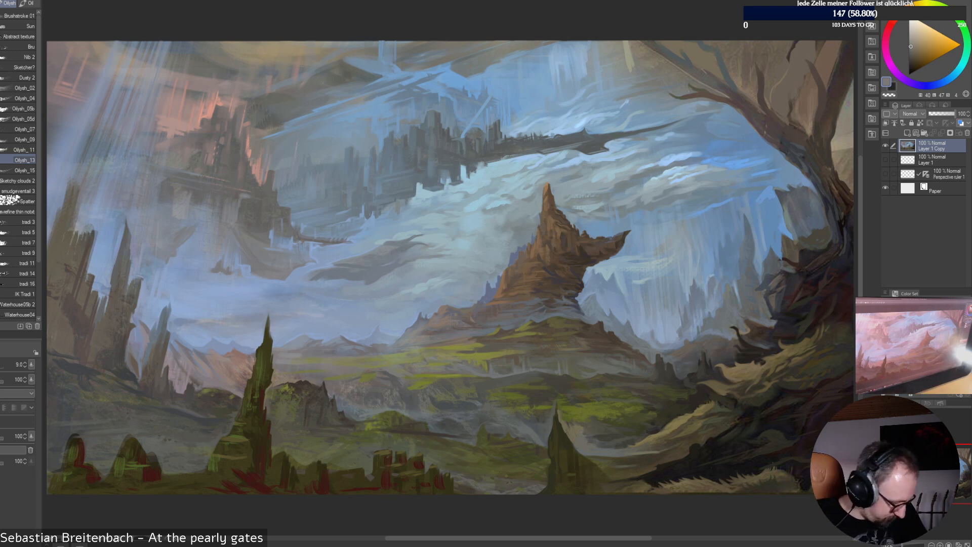
View the numbered thumbnail sketches in surreal_thumbs.jpg with Pictus, arranging its window to show all nine, and close it
{"action": "key", "text": "super+e"}
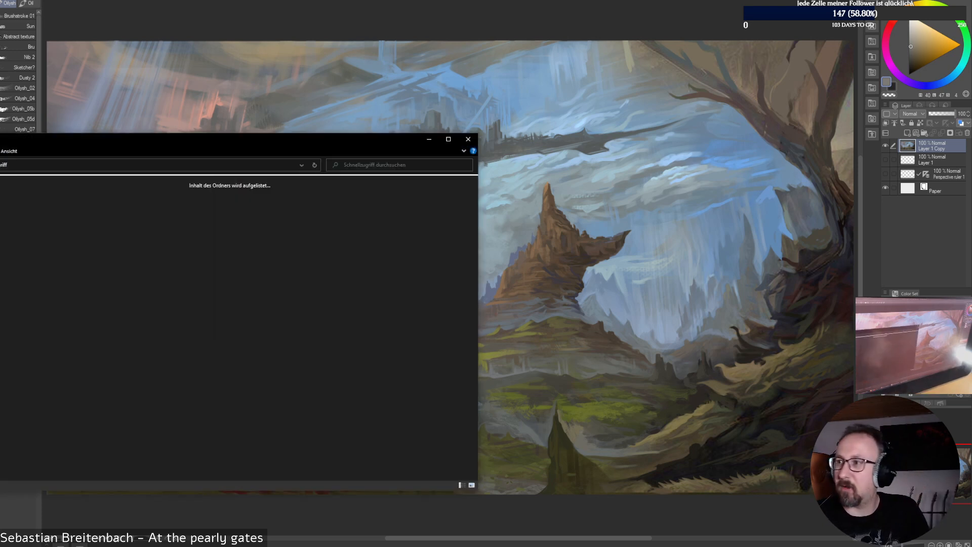
{"action": "key", "text": "alt+F4"}
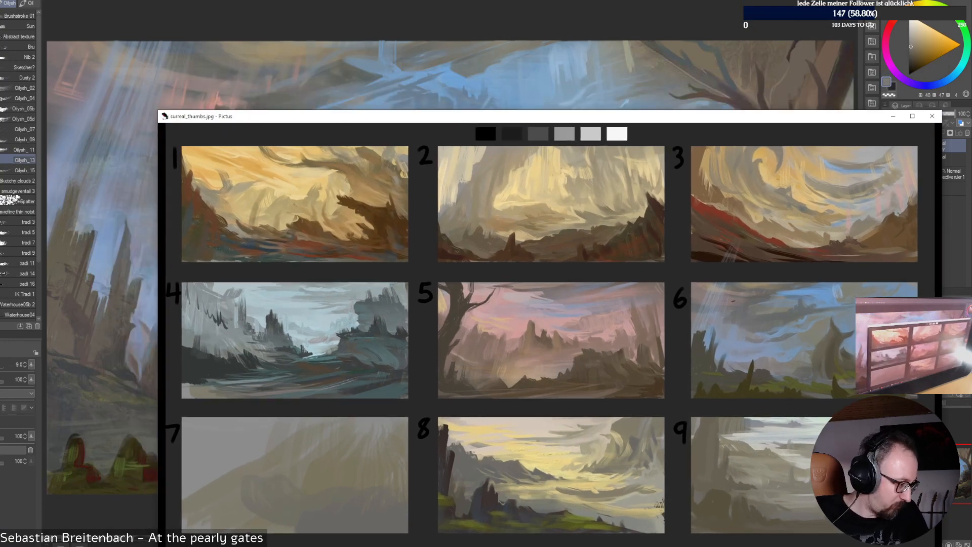
{"action": "left_click_drag", "start_coordinate": [306, 118], "coordinate": [173, 56]}
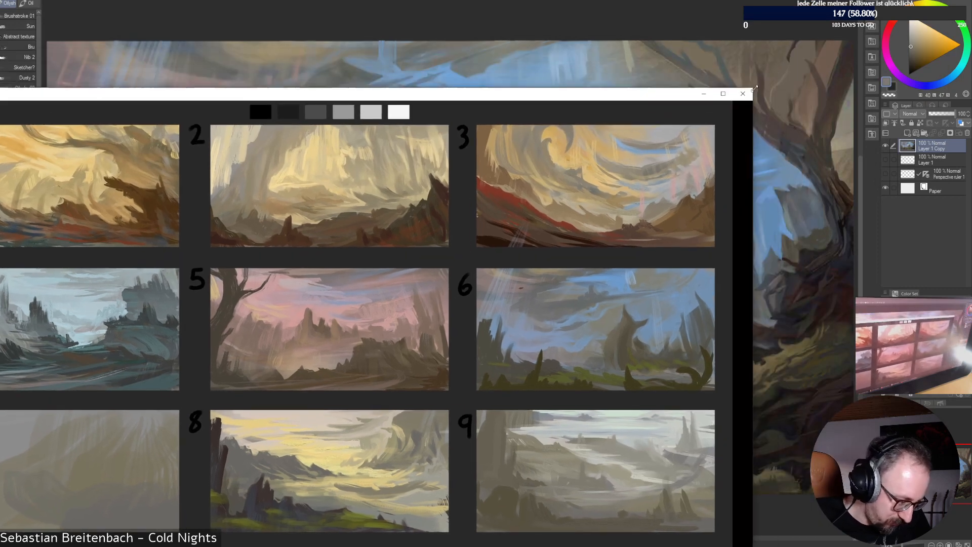
{"action": "left_click_drag", "start_coordinate": [601, 97], "coordinate": [705, 55]}
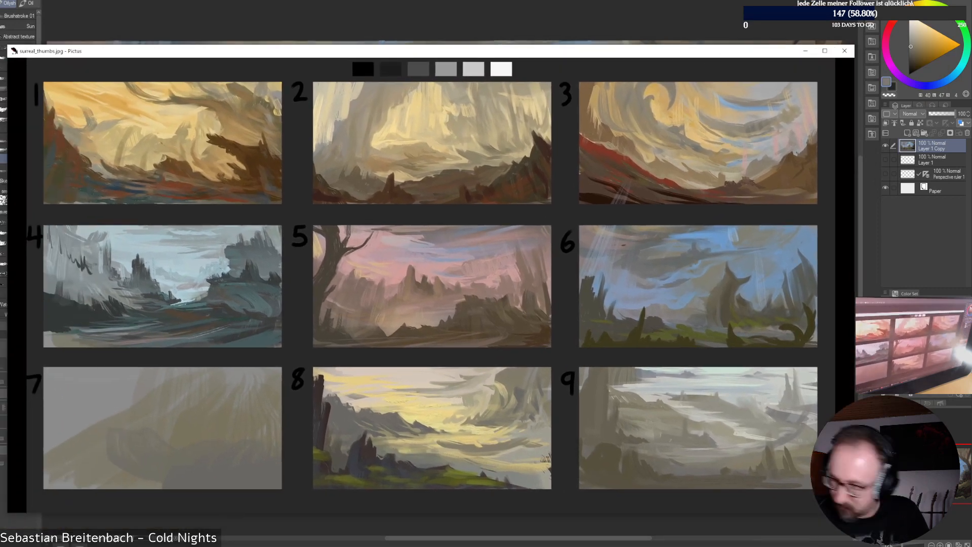
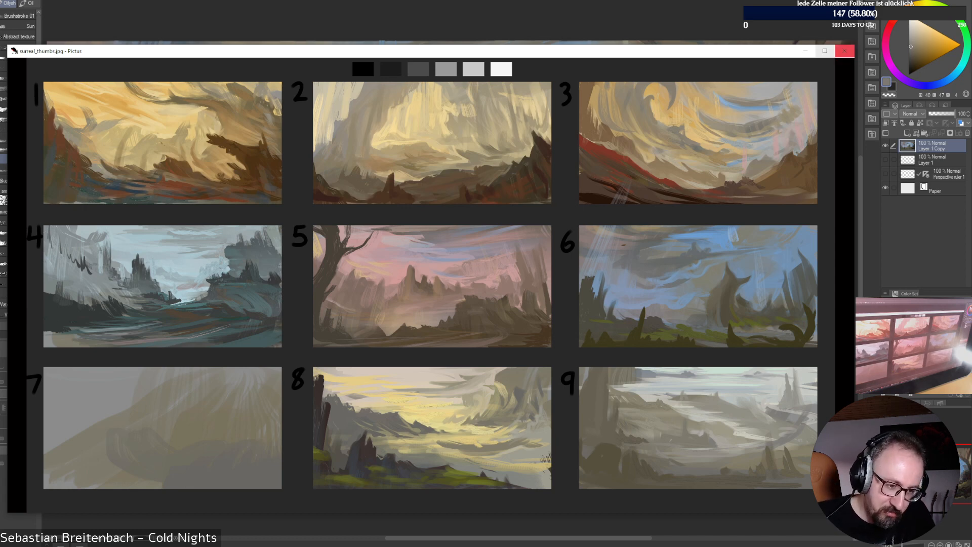
{"action": "left_click", "coordinate": [844, 50]}
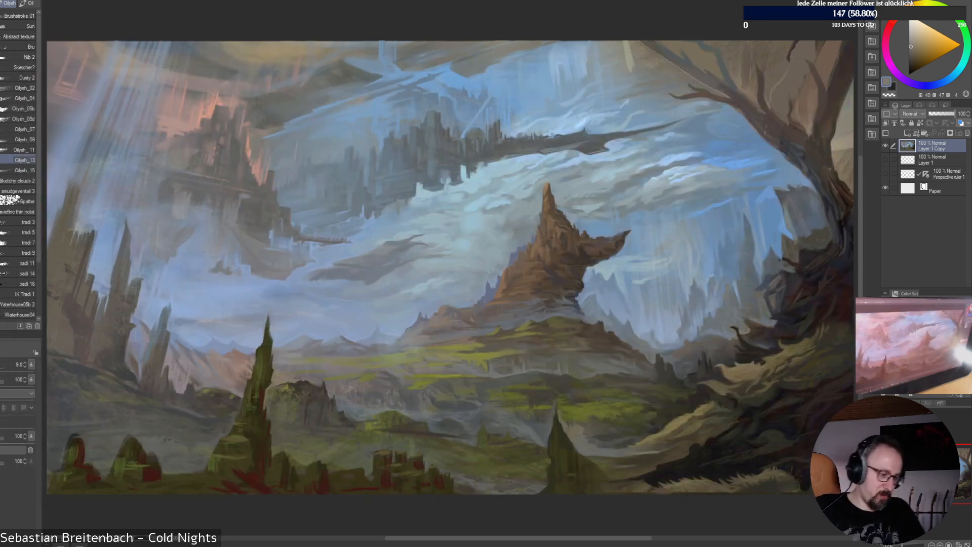
Blend the cloud bands beside the central rock peak with sampled blue-greys at brush size 12.5
{"action": "key", "text": "alt"}
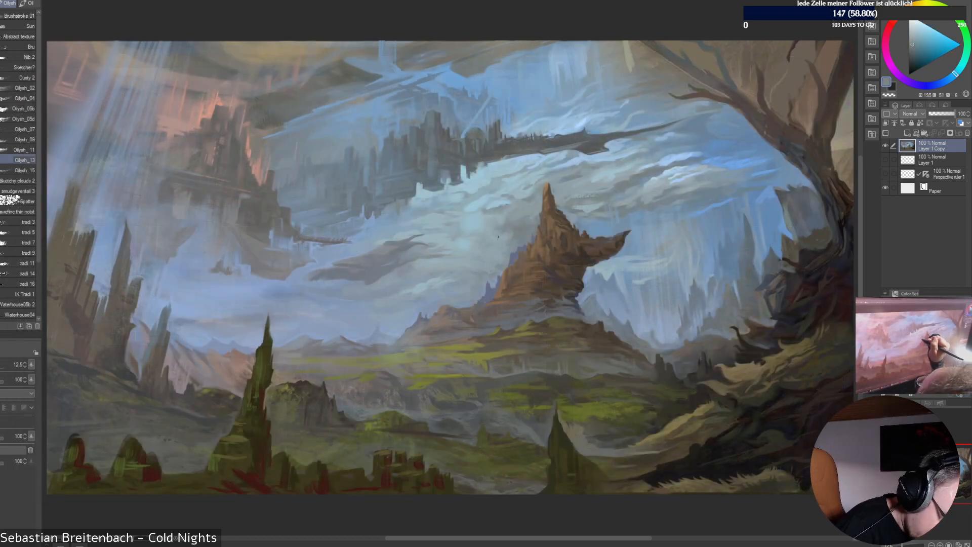
{"action": "key", "text": "bracketright"}
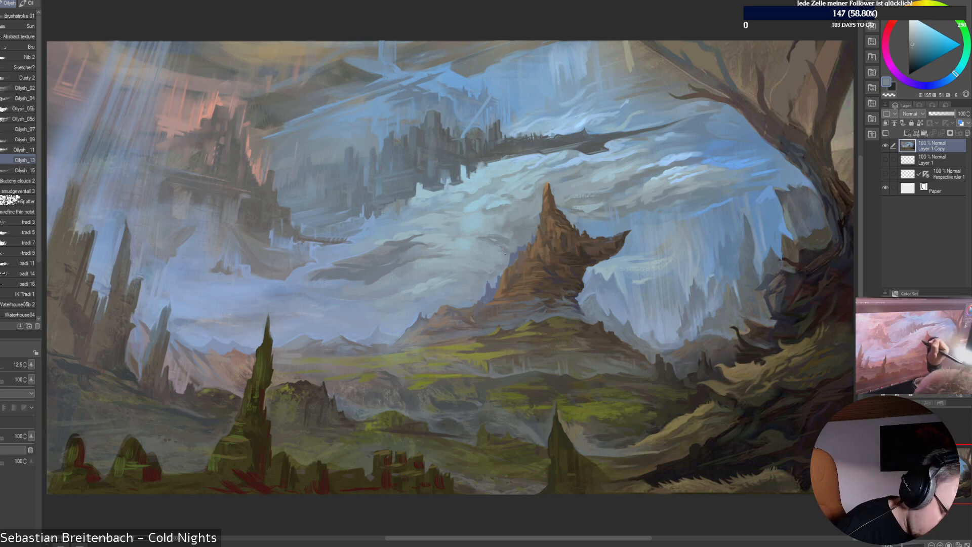
{"action": "left_click", "coordinate": [482, 248], "text": "alt"}
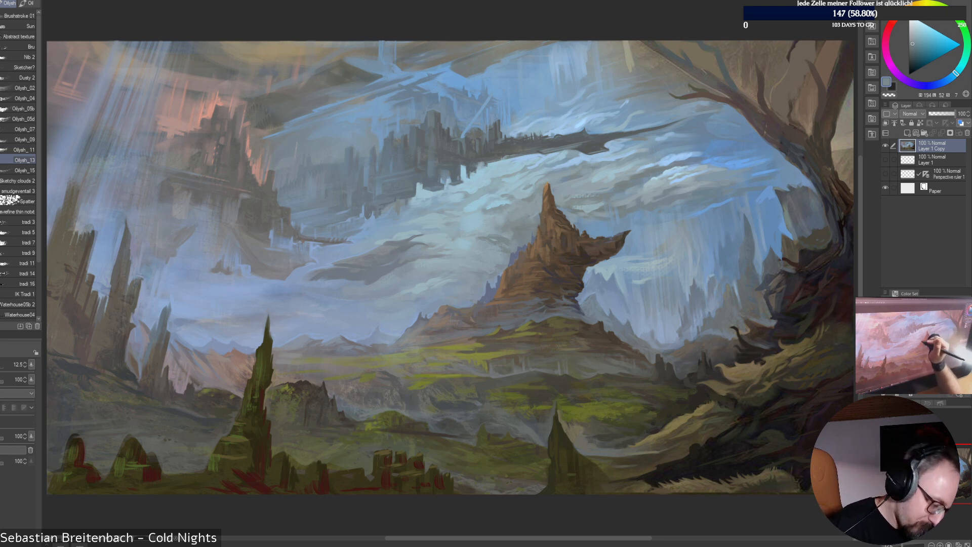
{"action": "left_click", "coordinate": [506, 246], "text": "alt"}
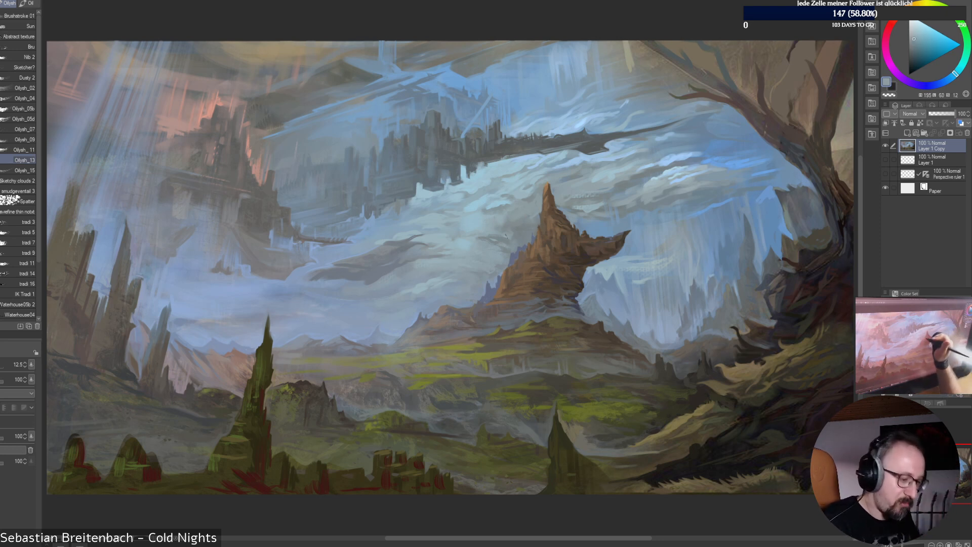
{"action": "left_click", "coordinate": [493, 244], "text": "alt"}
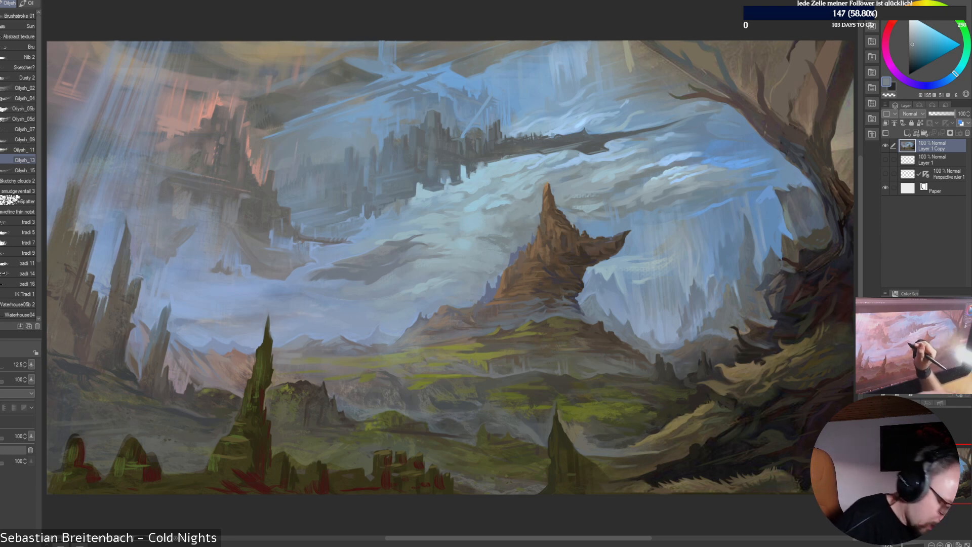
{"action": "left_click", "coordinate": [396, 249], "text": "alt"}
{"action": "left_click", "coordinate": [391, 242], "text": "alt"}
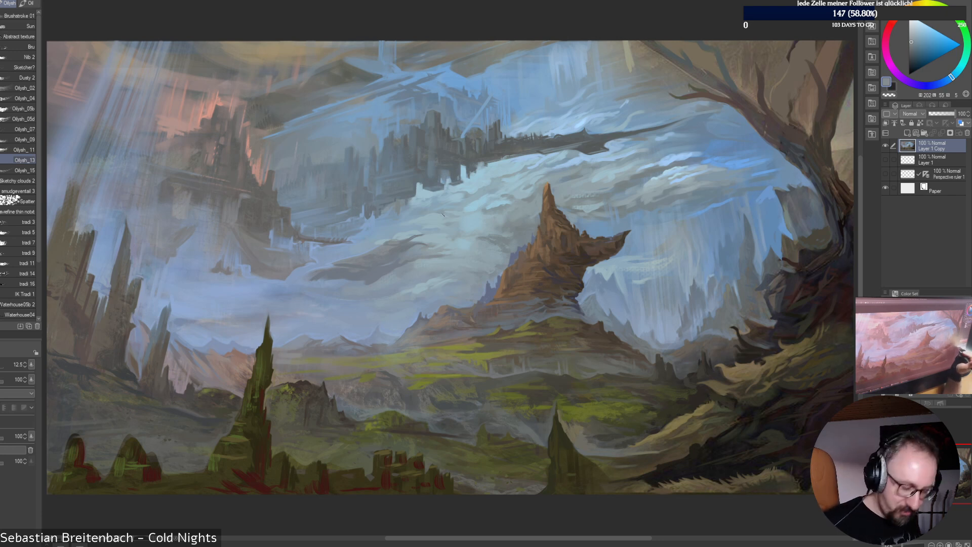
Rework the green meadow patches below the central rock peak with dark greens and grey-greens sampled from the surrounding ground
{"action": "left_click", "coordinate": [623, 377], "text": "alt"}
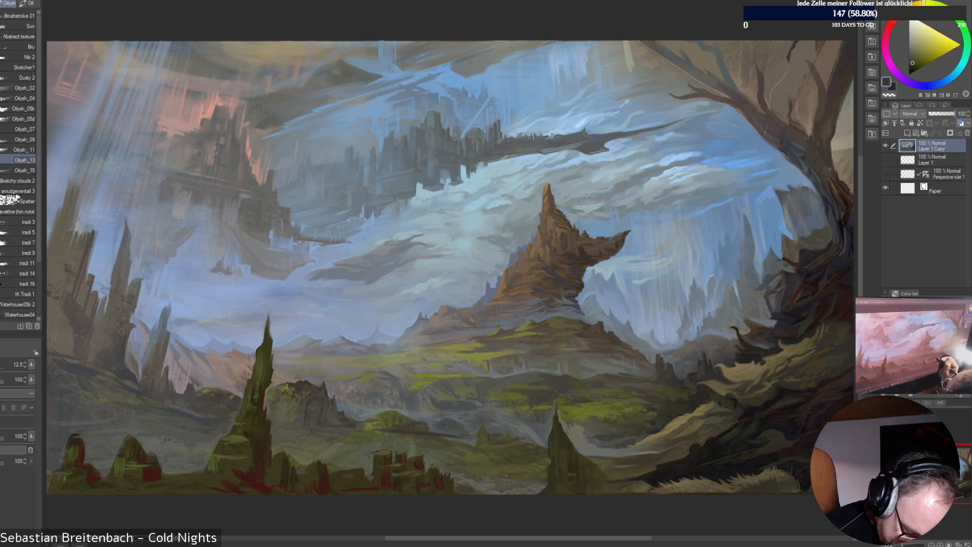
{"action": "left_click", "coordinate": [644, 410], "text": "alt"}
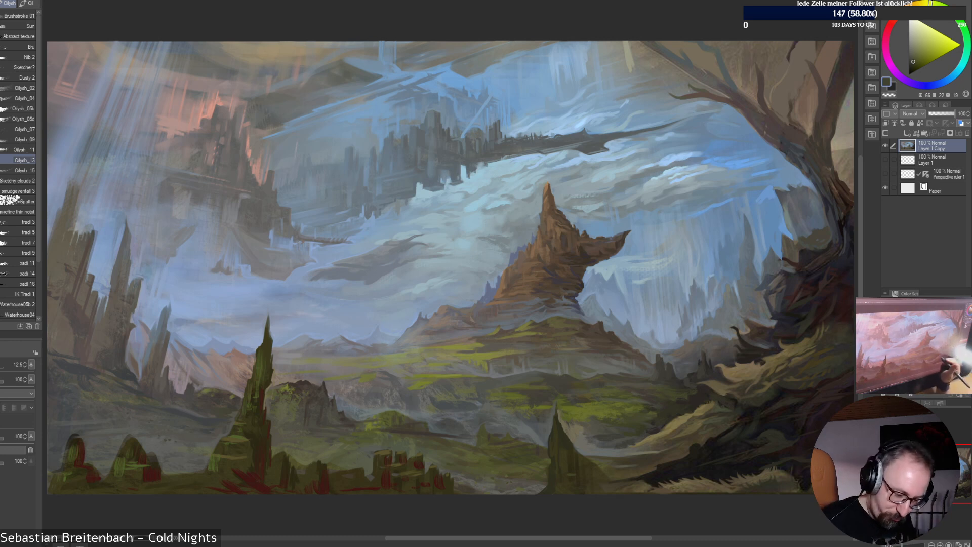
{"action": "left_click", "coordinate": [646, 385], "text": "alt"}
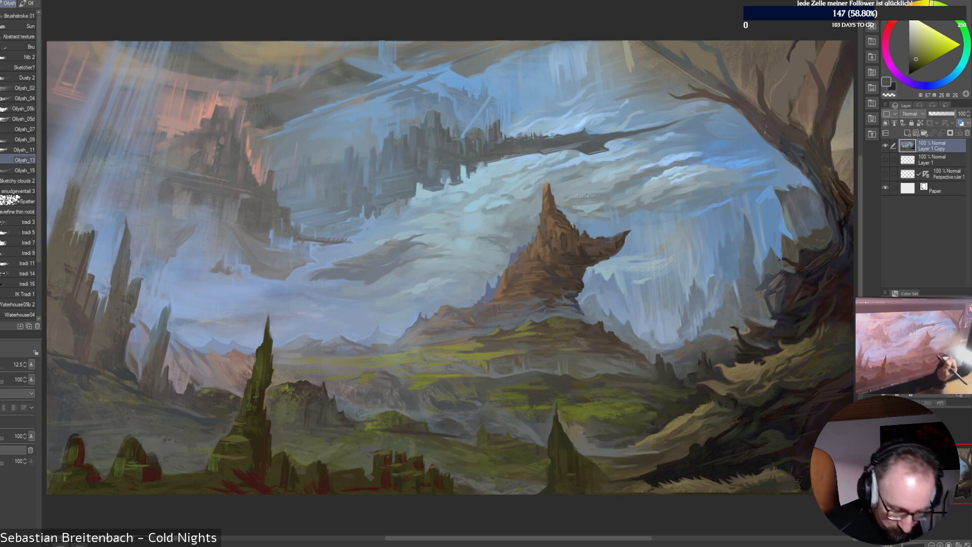
{"action": "left_click", "coordinate": [647, 386], "text": "alt"}
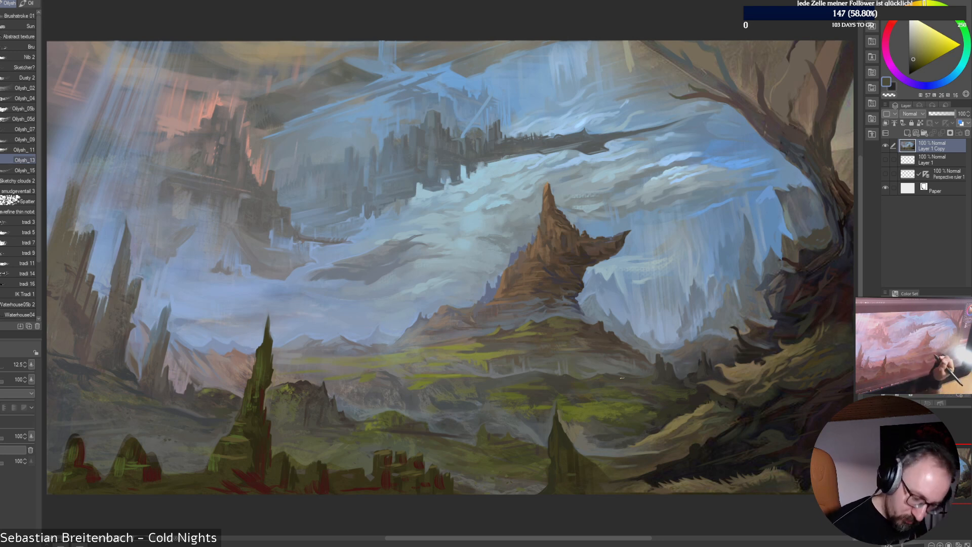
{"action": "left_click", "coordinate": [606, 380], "text": "alt"}
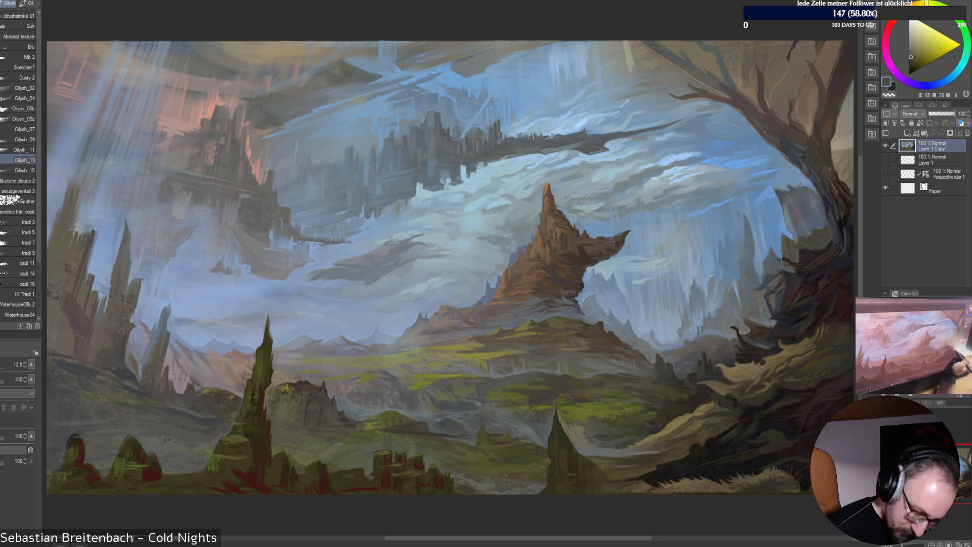
{"action": "left_click", "coordinate": [610, 413], "text": "alt"}
{"action": "left_click", "coordinate": [604, 399], "text": "alt"}
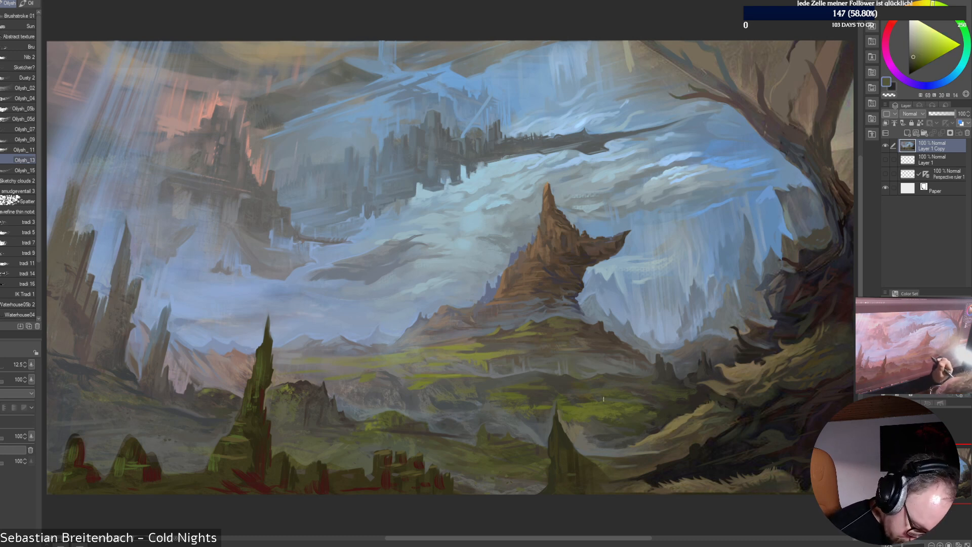
{"action": "left_click", "coordinate": [602, 399], "text": "alt"}
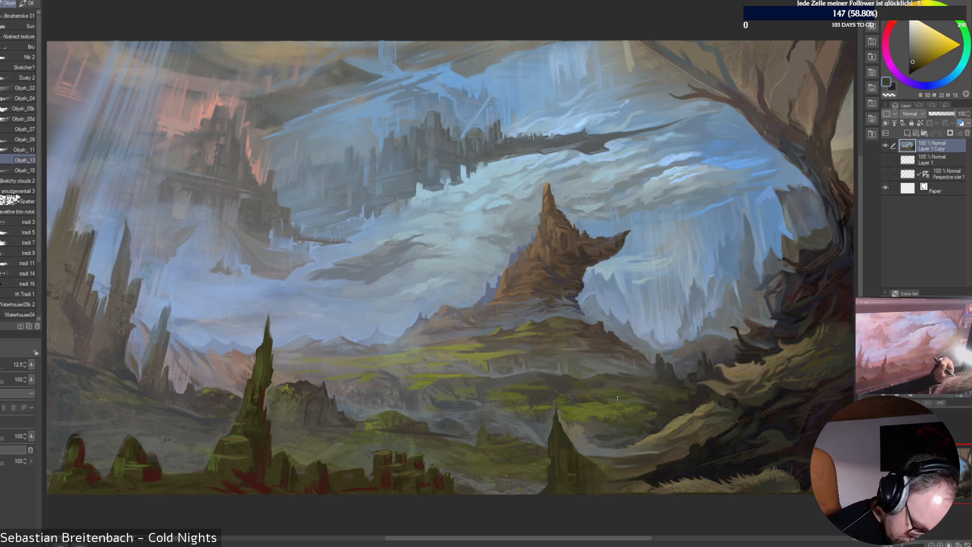
{"action": "left_click", "coordinate": [600, 402], "text": "alt"}
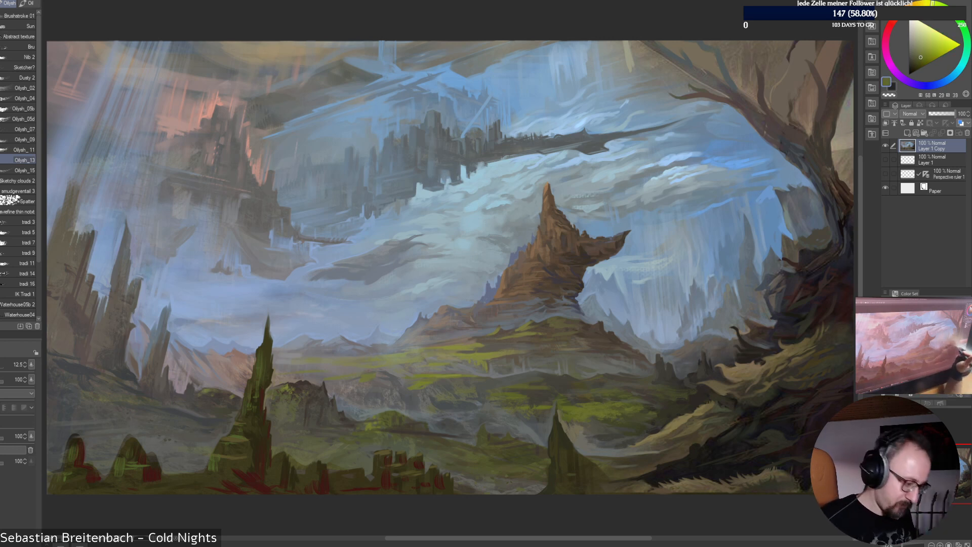
Blend the misty ground between the meadow and the dark foreground spire using sampled muted greens and greys
{"action": "left_click", "coordinate": [592, 419], "text": "alt"}
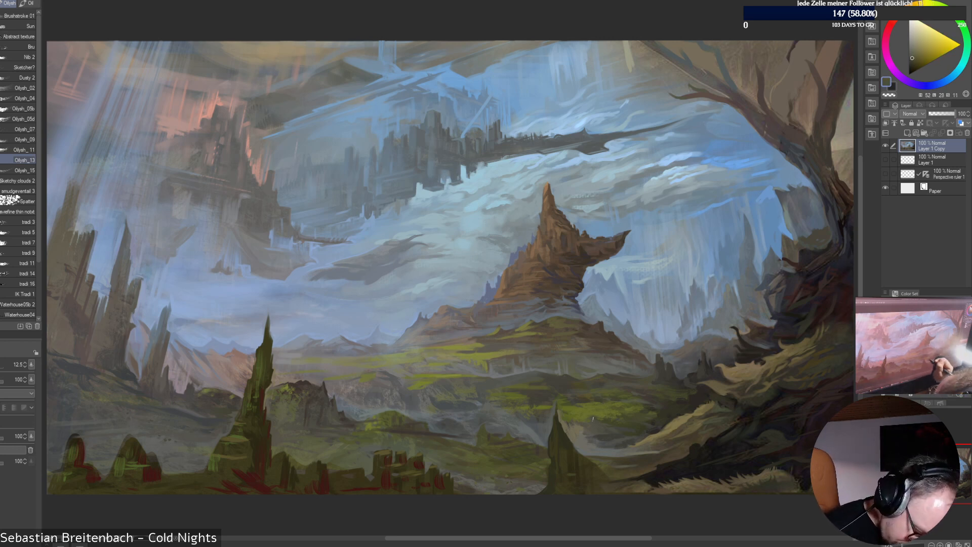
{"action": "left_click", "coordinate": [603, 426], "text": "alt"}
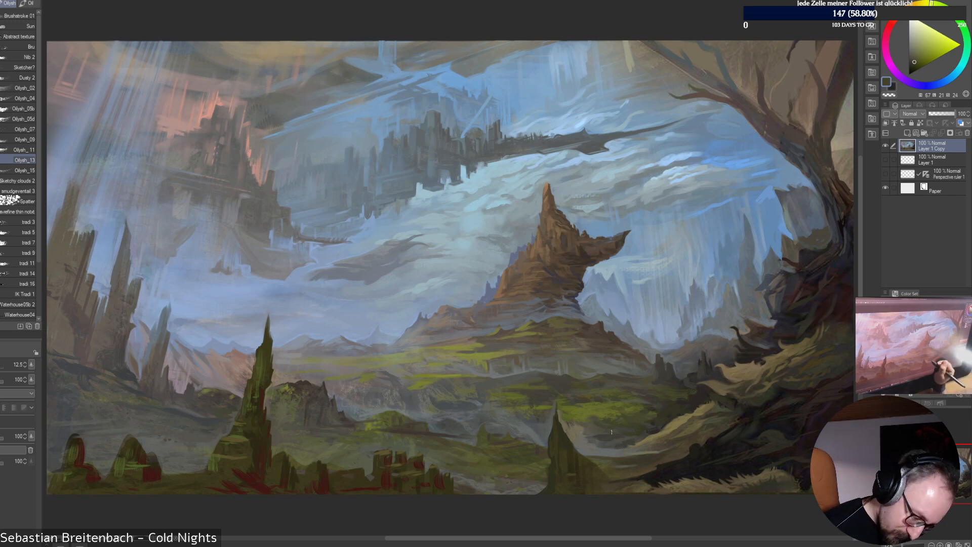
{"action": "left_click", "coordinate": [621, 434], "text": "alt"}
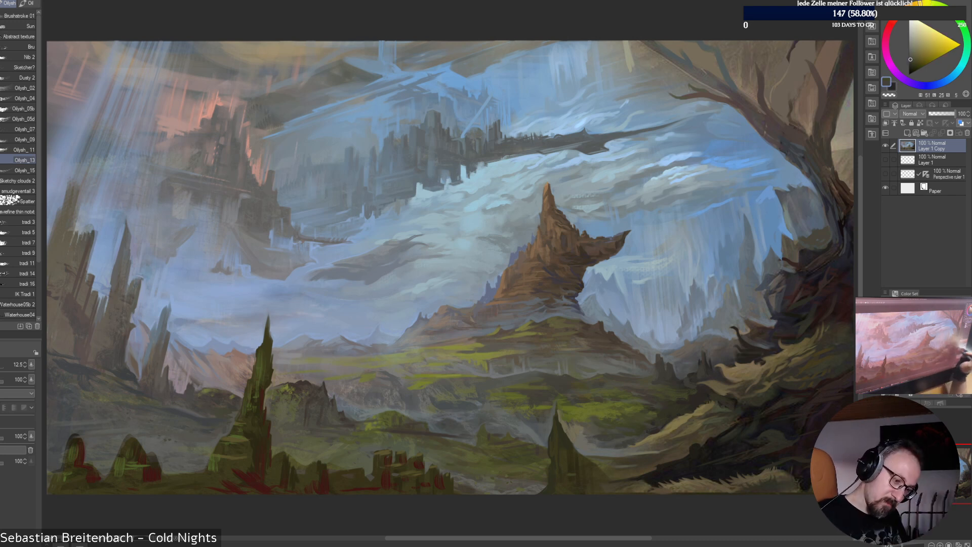
{"action": "left_click", "coordinate": [599, 444], "text": "alt"}
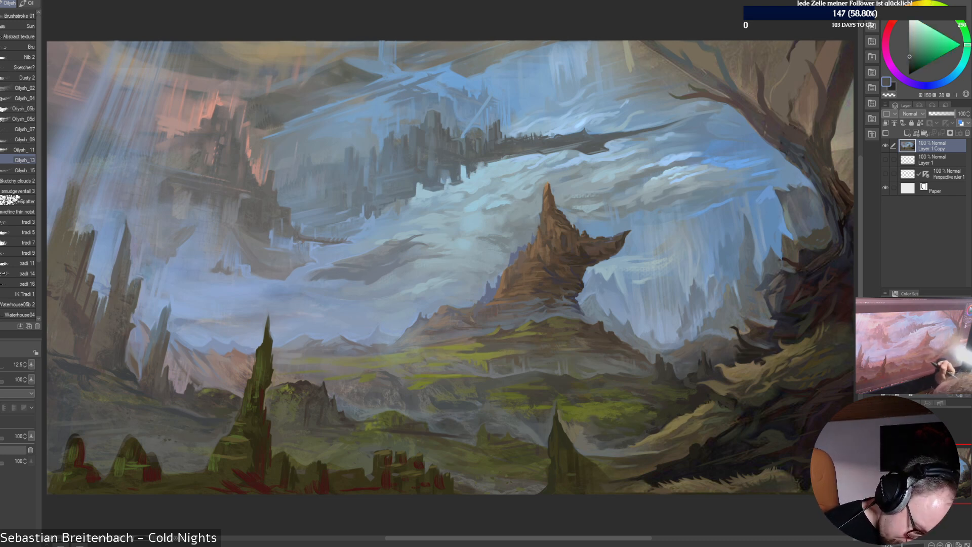
{"action": "left_click", "coordinate": [611, 447], "text": "alt"}
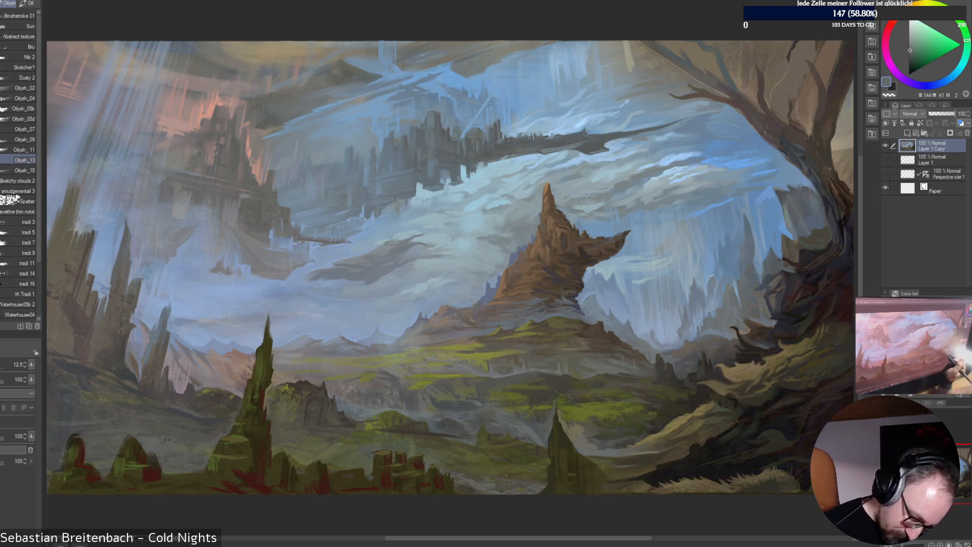
Refine the lower edge of the grassy slope below the tree roots with olive and grey-brown tones sampled from it
{"action": "left_click", "coordinate": [666, 439], "text": "alt"}
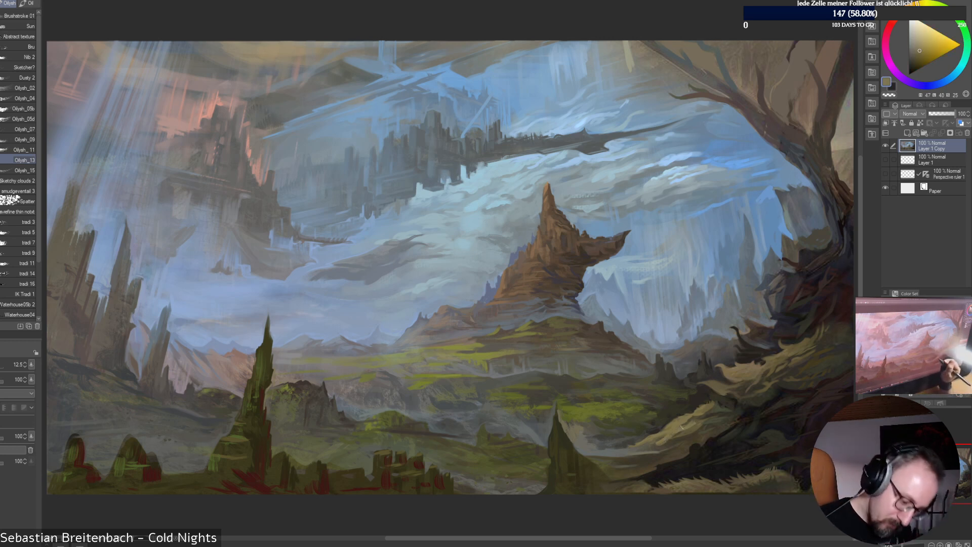
{"action": "left_click", "coordinate": [683, 424], "text": "alt"}
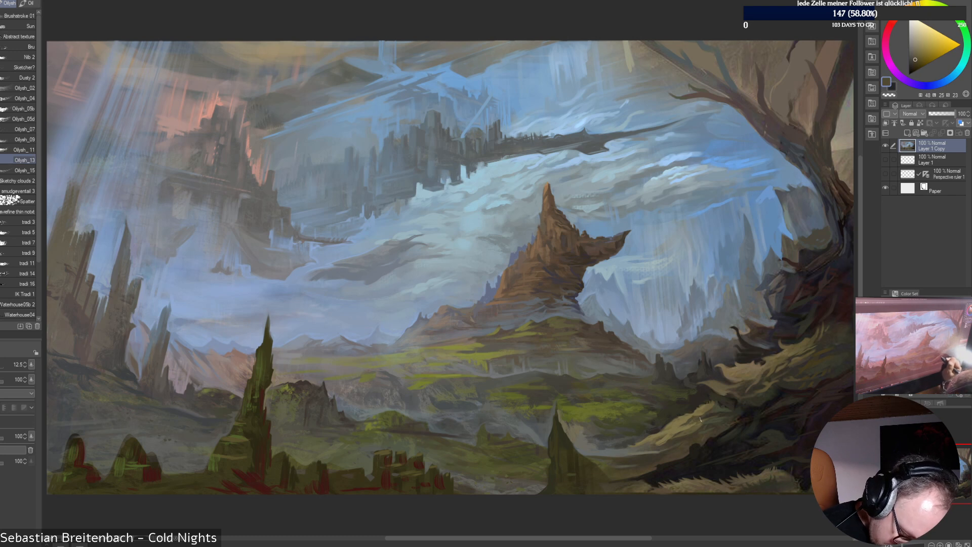
{"action": "left_click", "coordinate": [671, 443], "text": "alt"}
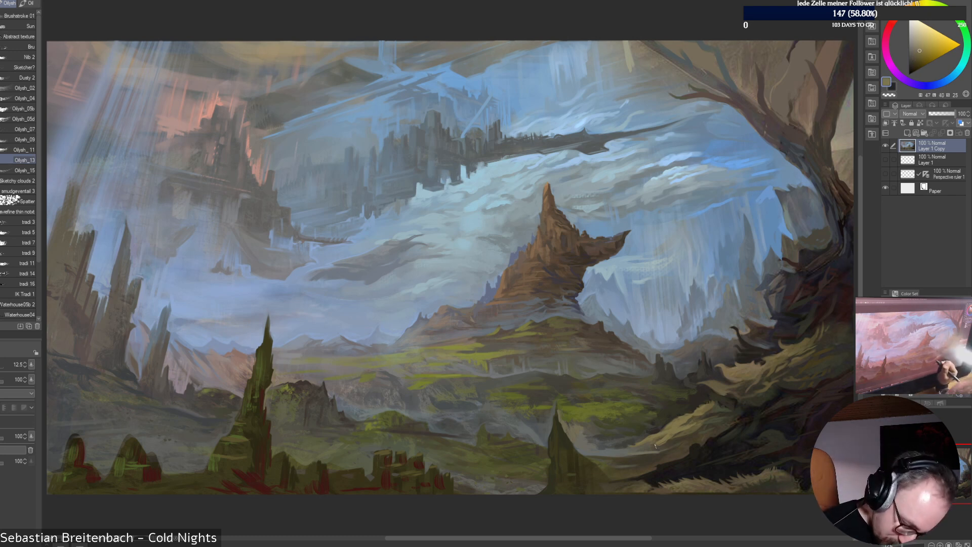
{"action": "left_click", "coordinate": [671, 443], "text": "alt"}
{"action": "left_click_drag", "start_coordinate": [657, 448], "coordinate": [669, 444]}
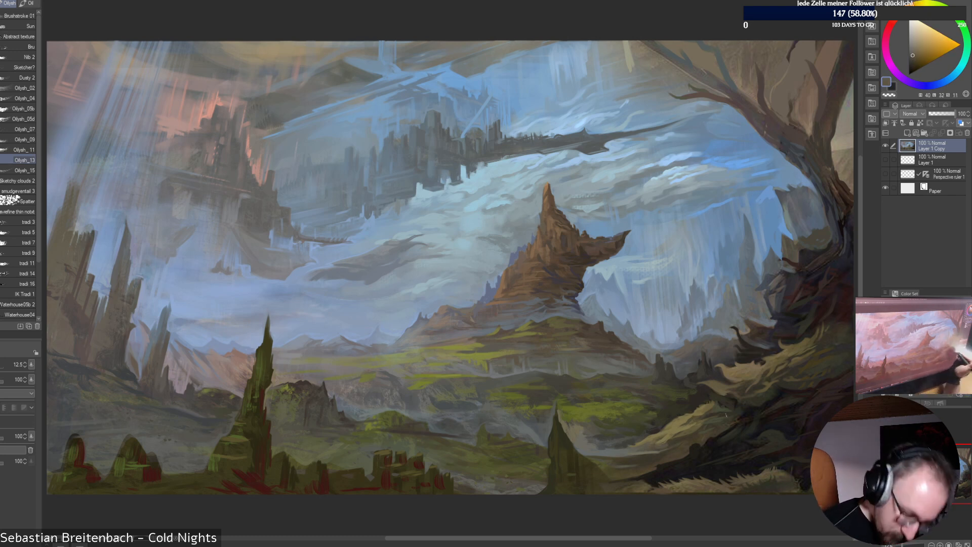
{"action": "left_click", "coordinate": [677, 442], "text": "alt"}
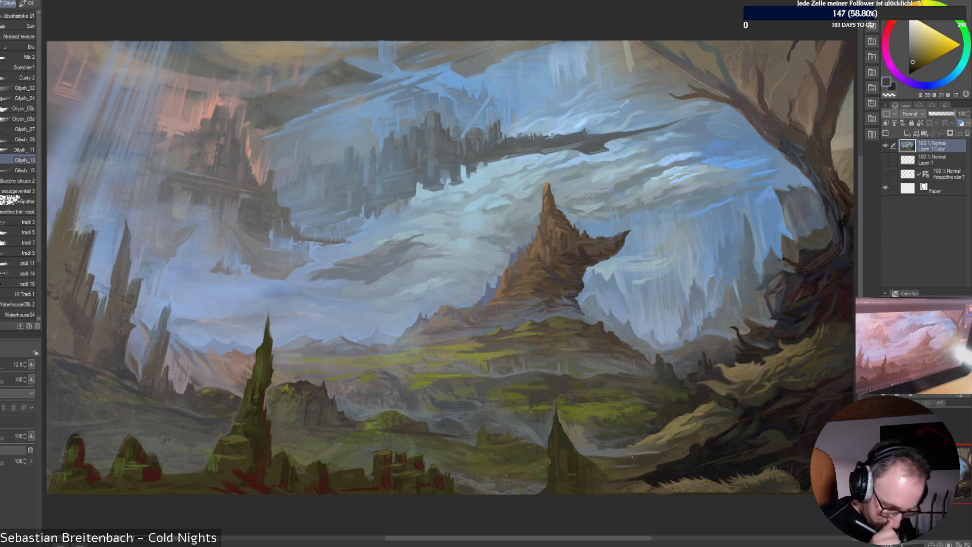
Reshape the dark foreground spire below the central rock peak with sampled dark greens, adding a stepped ledge at its base
{"action": "left_click", "coordinate": [572, 437], "text": "alt"}
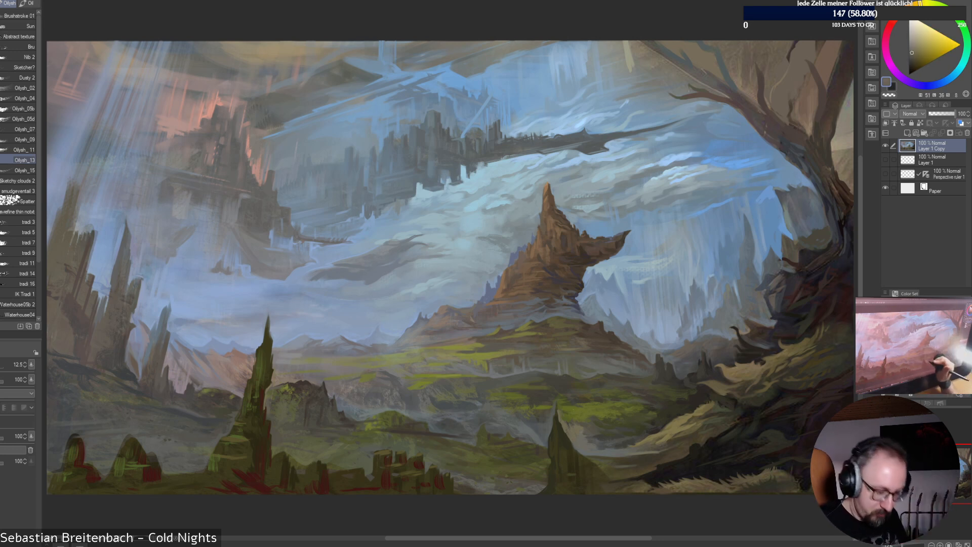
{"action": "left_click", "coordinate": [527, 400], "text": "alt"}
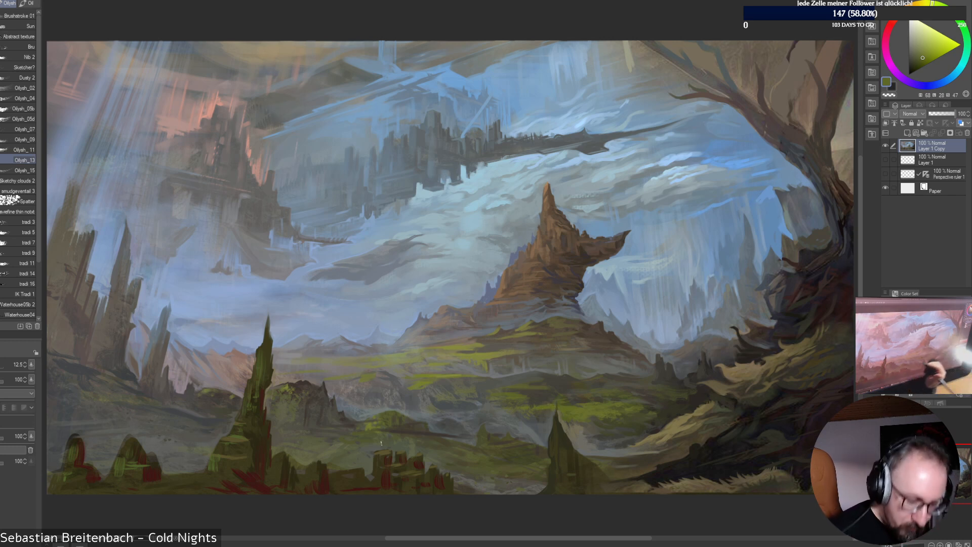
{"action": "left_click", "coordinate": [561, 431], "text": "alt"}
{"action": "left_click_drag", "start_coordinate": [557, 407], "coordinate": [558, 420]}
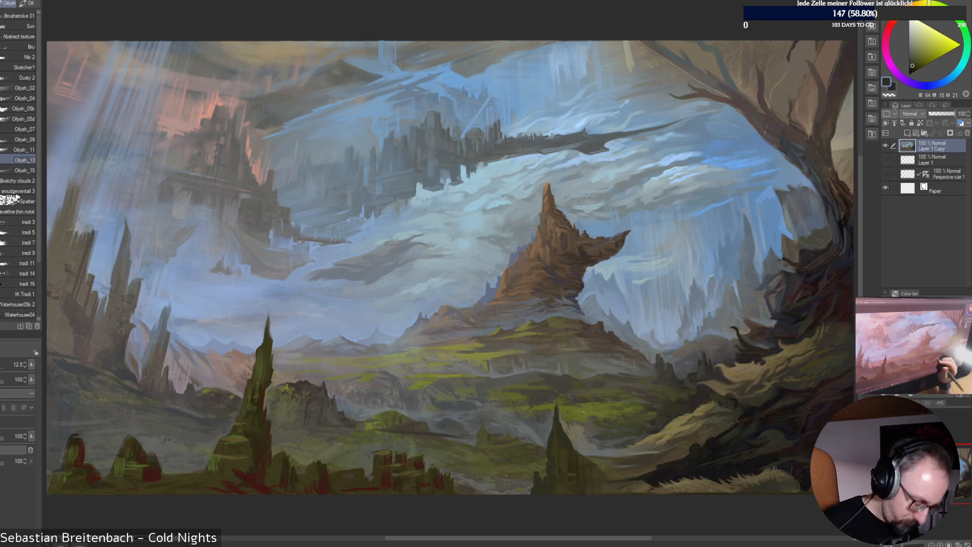
{"action": "left_click", "coordinate": [557, 465], "text": "alt"}
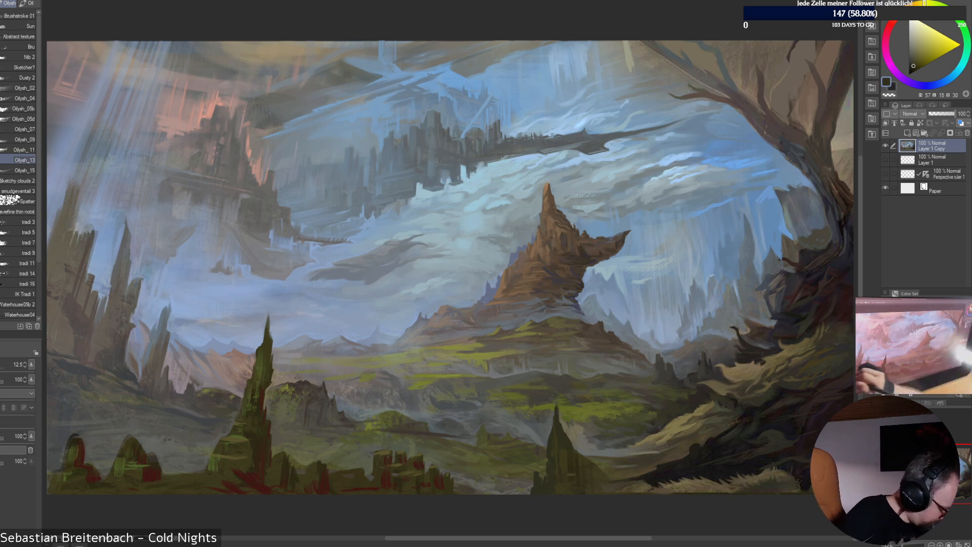
Paint dark blue, orange-brown and ochre accents on the small foreground spire, and pick a muted green
{"action": "left_click", "coordinate": [16, 393]}
{"action": "left_click", "coordinate": [16, 376]}
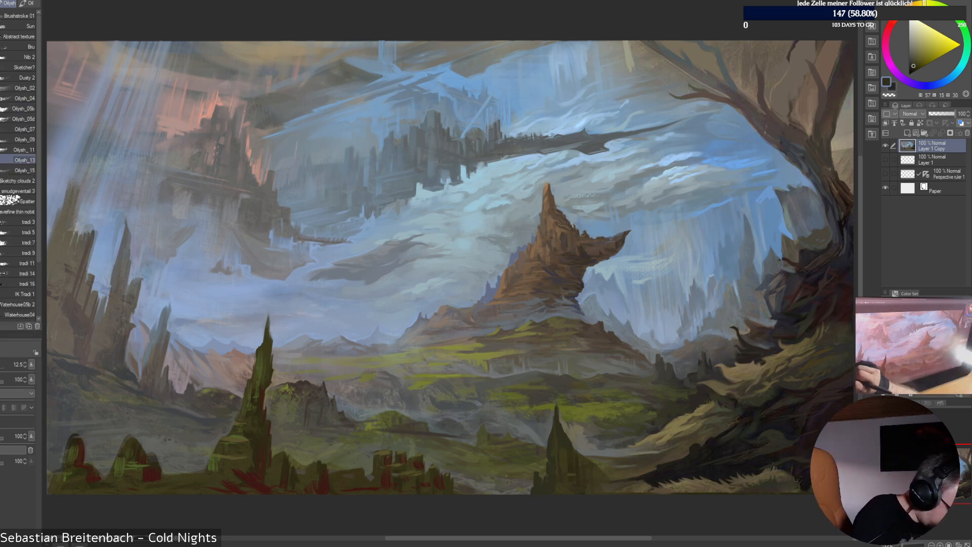
{"action": "left_click", "coordinate": [929, 86]}
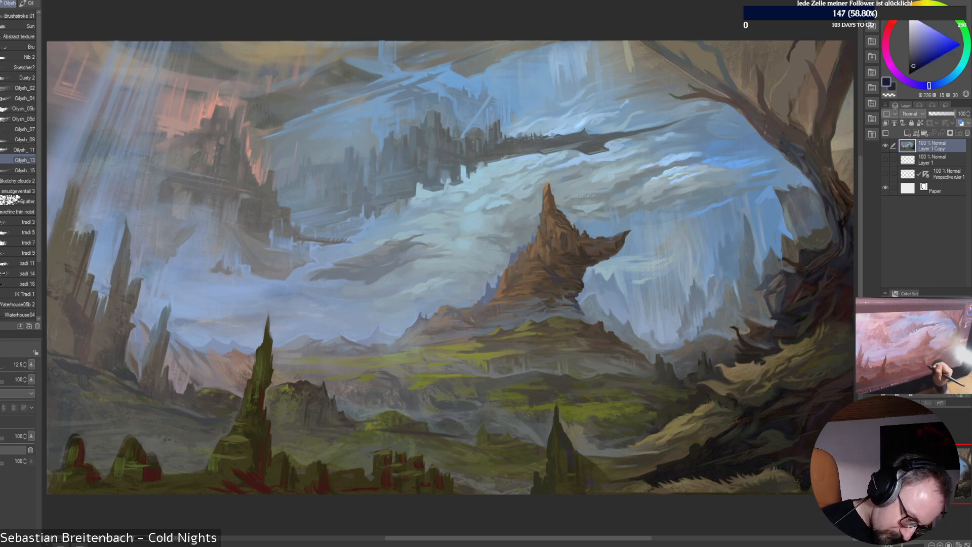
{"action": "left_click", "coordinate": [902, 12]}
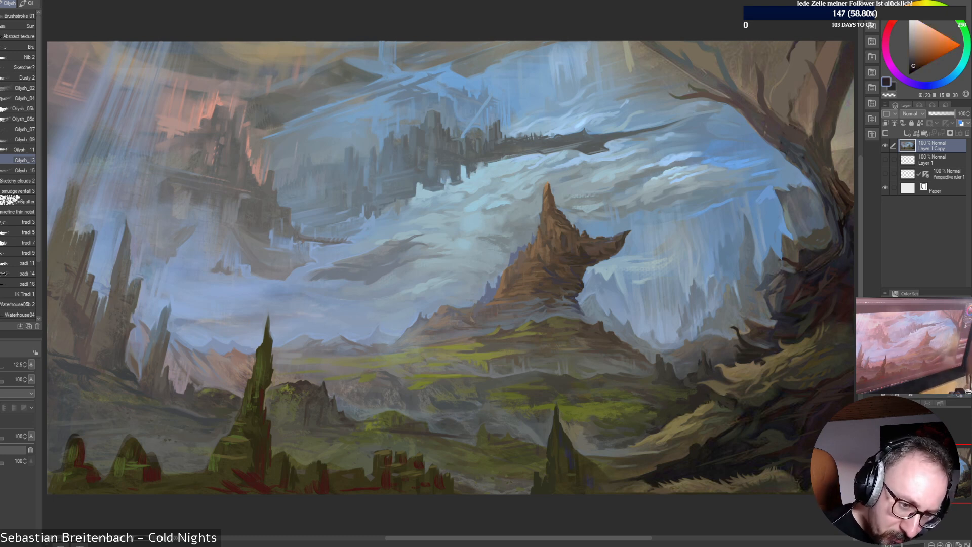
{"action": "left_click", "coordinate": [923, 51]}
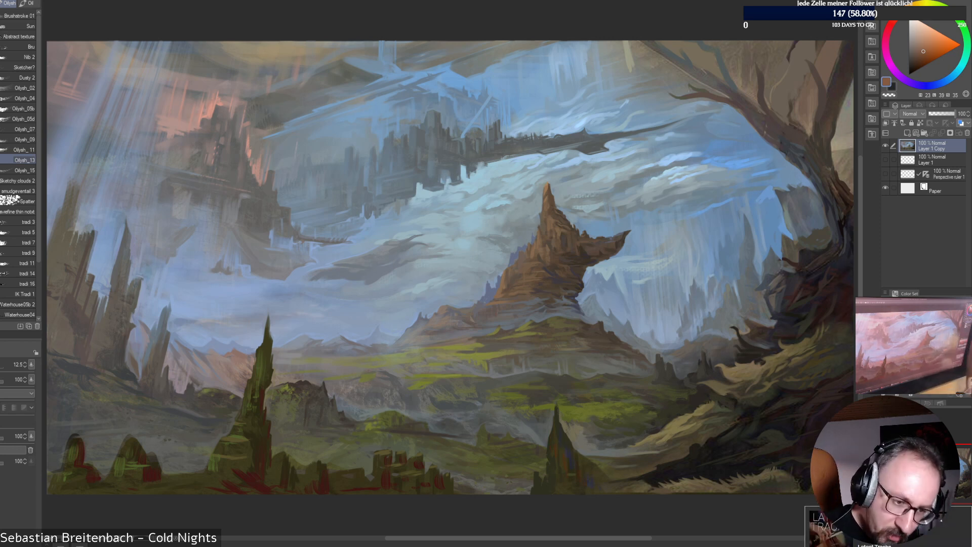
{"action": "left_click", "coordinate": [912, 6]}
{"action": "left_click", "coordinate": [925, 45]}
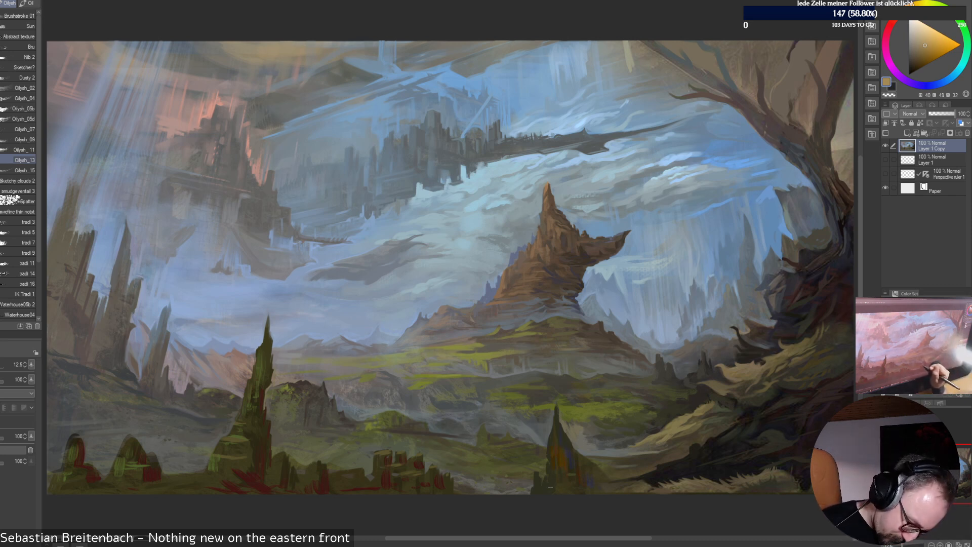
{"action": "left_click", "coordinate": [939, 4]}
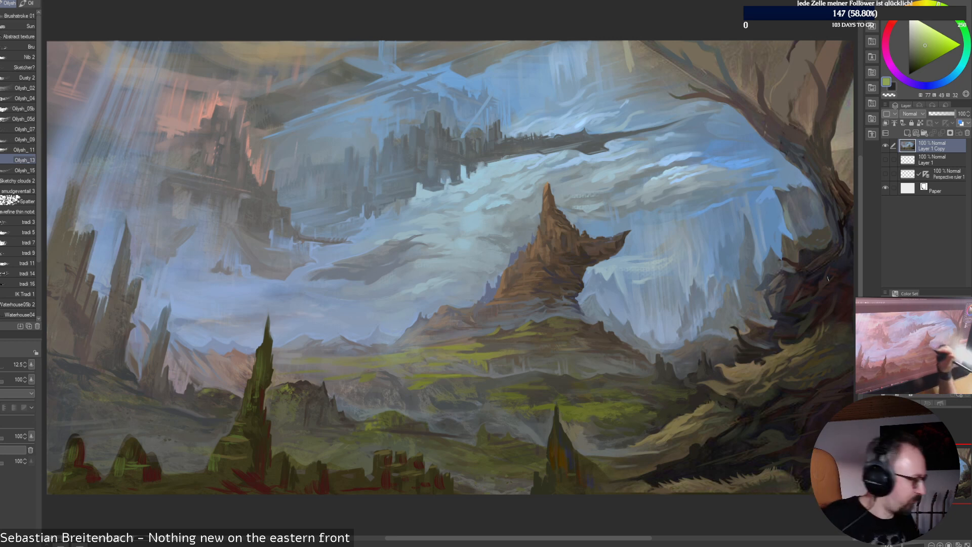
Switch to the Knife 2 brush and sample a dark brown from the small foreground spire
{"action": "right_click", "coordinate": [693, 360]}
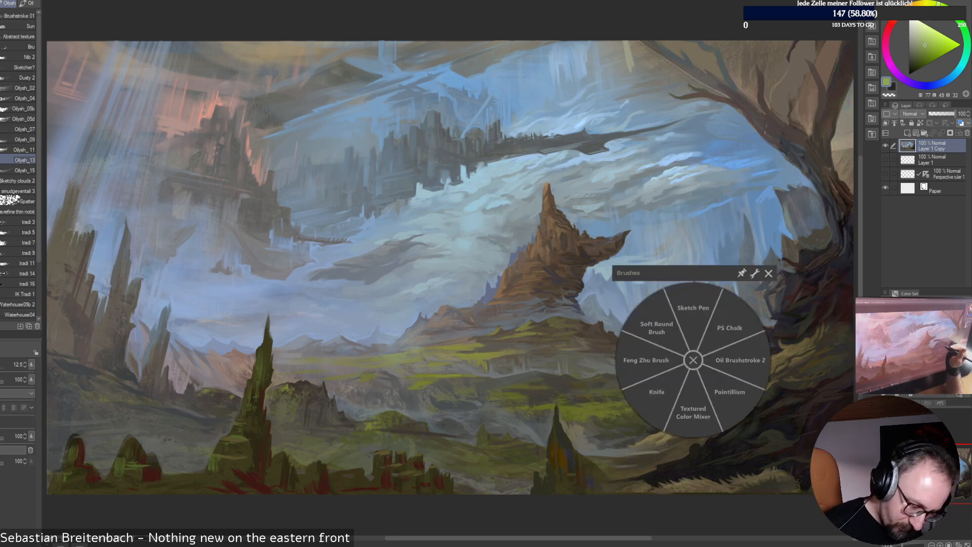
{"action": "left_click", "coordinate": [656, 392]}
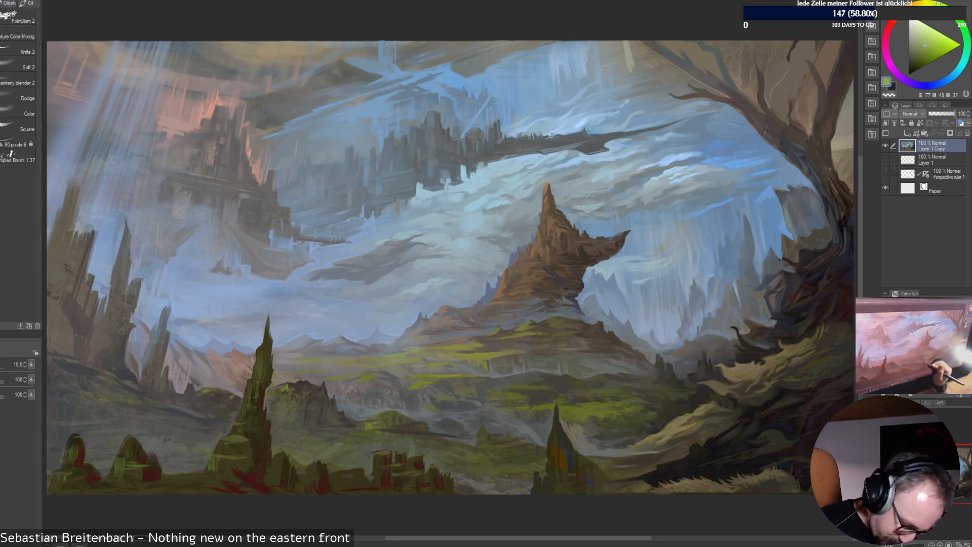
{"action": "left_click", "coordinate": [563, 470], "text": "alt"}
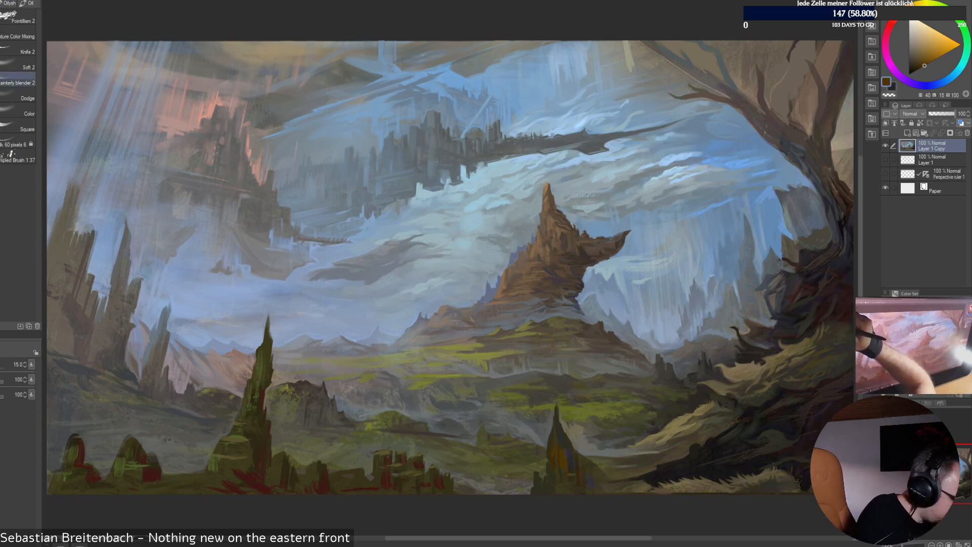
{"action": "left_click", "coordinate": [18, 48]}
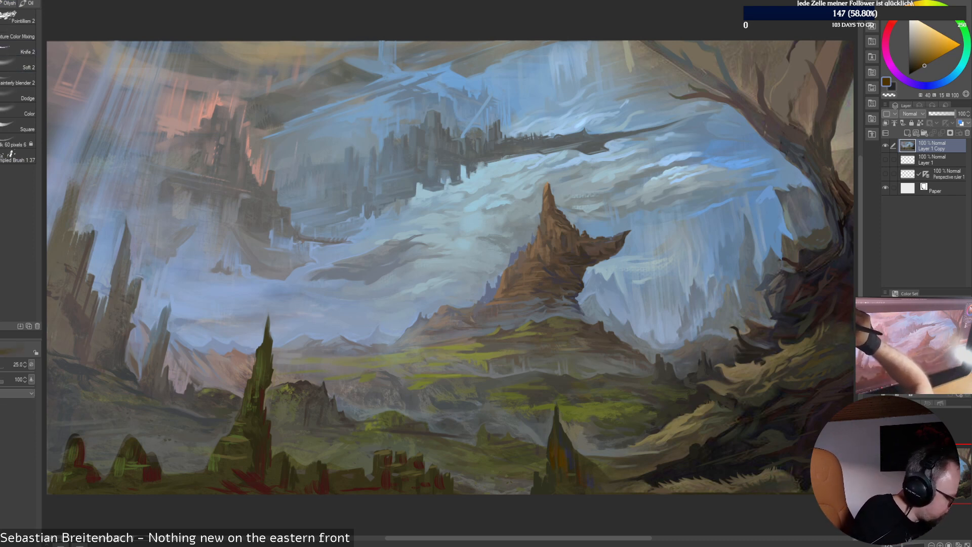
{"action": "key", "text": "b"}
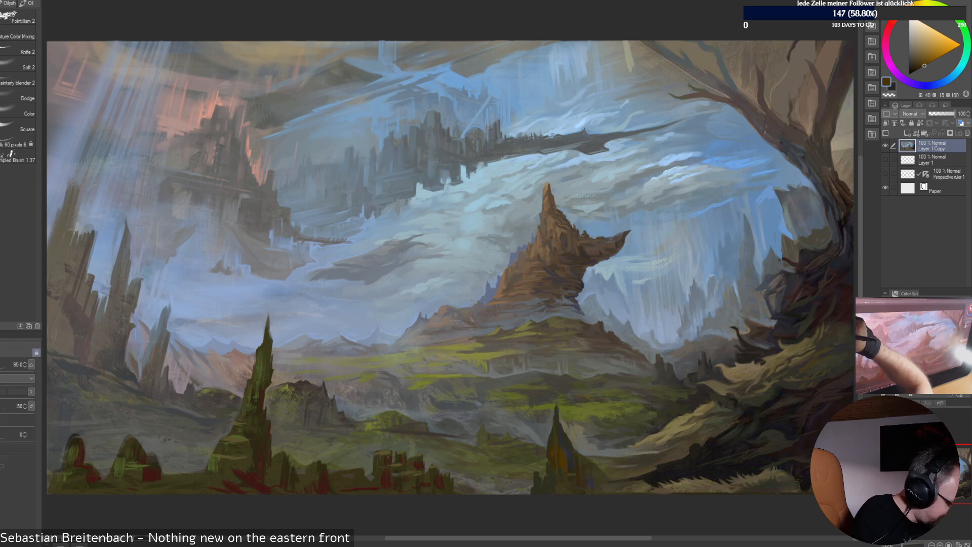
{"action": "key", "text": "b"}
{"action": "left_click", "coordinate": [19, 110]}
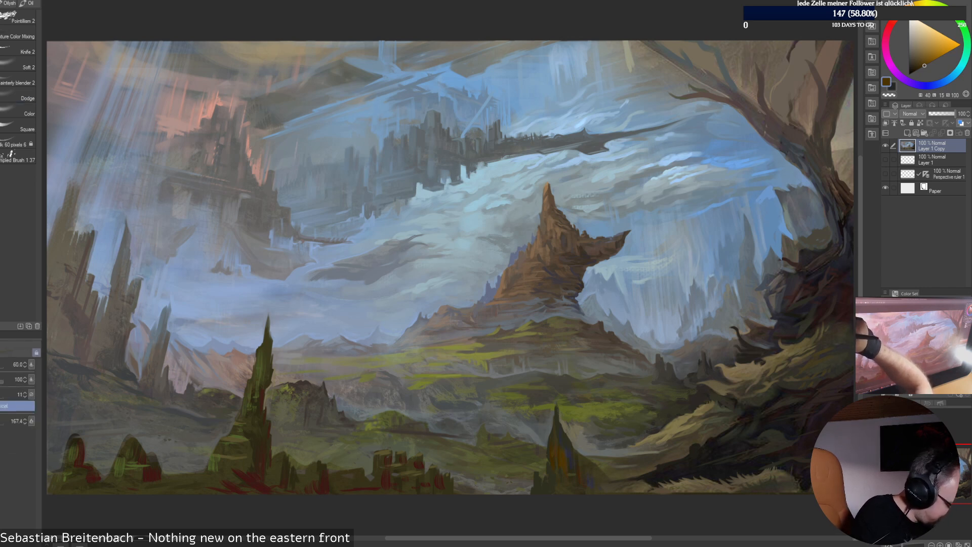
{"action": "left_click", "coordinate": [19, 110]}
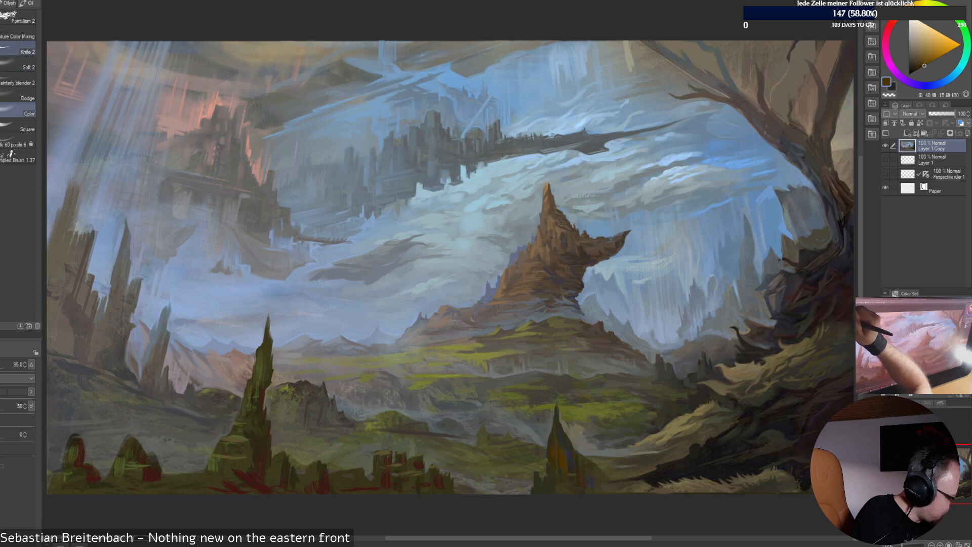
{"action": "left_click", "coordinate": [18, 49]}
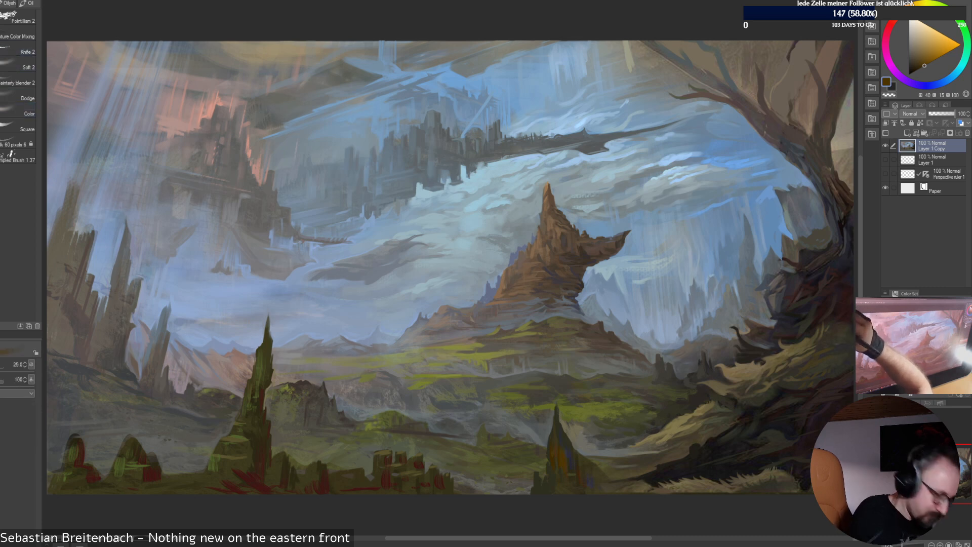
Blend the ochre and blue accents on the small spire with sampled dark browns at brush sizes 45 and 17.5
{"action": "left_click", "coordinate": [560, 458], "text": "alt"}
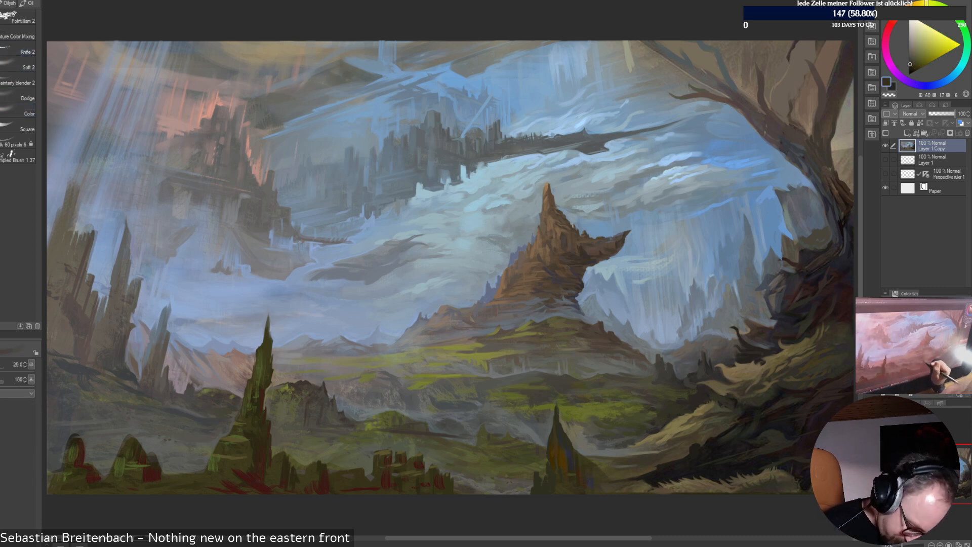
{"action": "key", "text": "]"}
{"action": "key", "text": "]"}
{"action": "key", "text": "]"}
{"action": "key", "text": "]"}
{"action": "left_click", "coordinate": [566, 454], "text": "alt"}
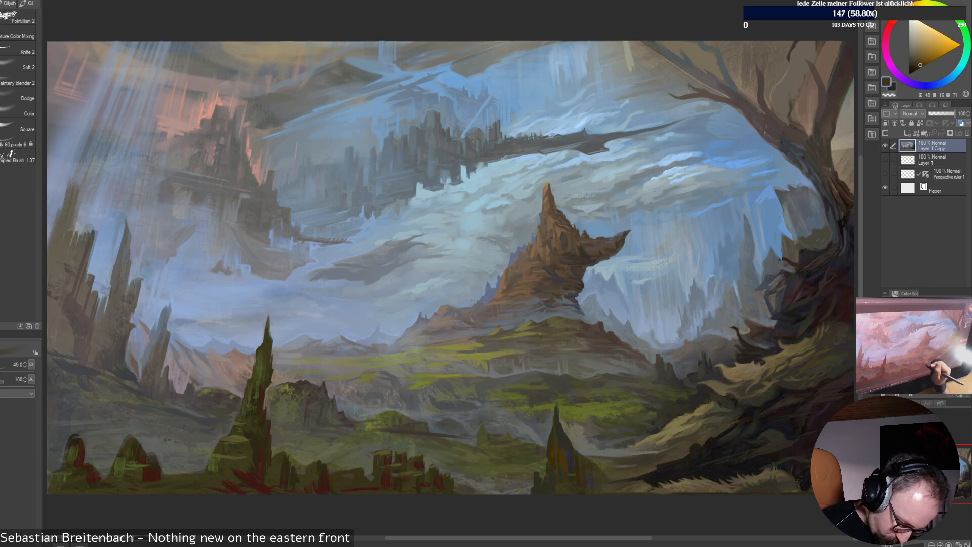
{"action": "key", "text": "bracketleft"}
{"action": "key", "text": "bracketleft"}
{"action": "key", "text": "bracketleft"}
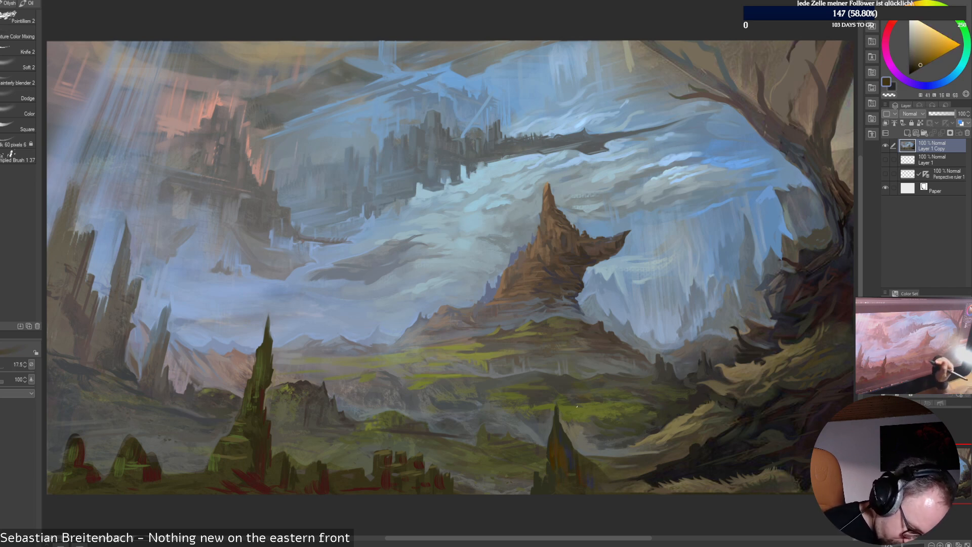
Soften the small spire's shaded side with sampled dark blue and brown, using brush sizes 20, 60 and 30
{"action": "left_click", "coordinate": [561, 443], "text": "alt"}
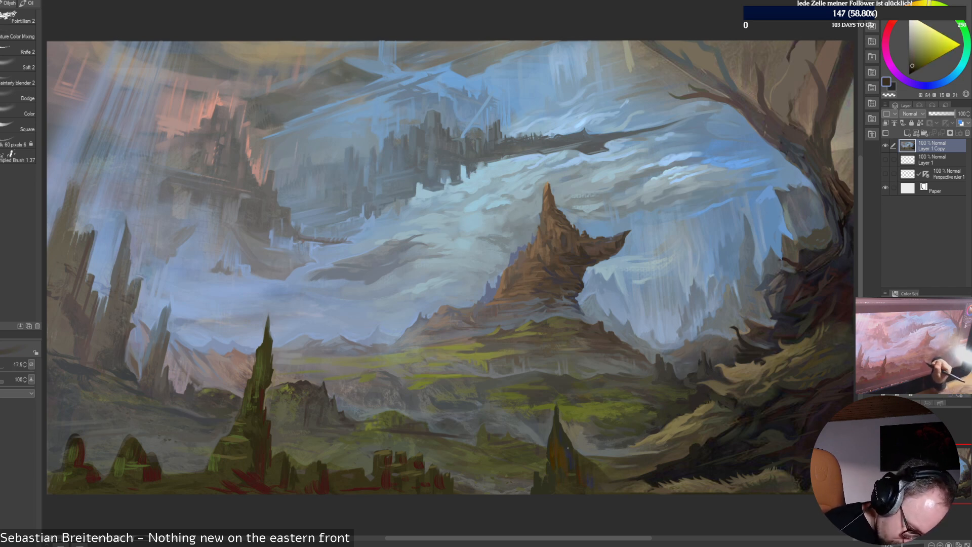
{"action": "left_click", "coordinate": [570, 448], "text": "alt"}
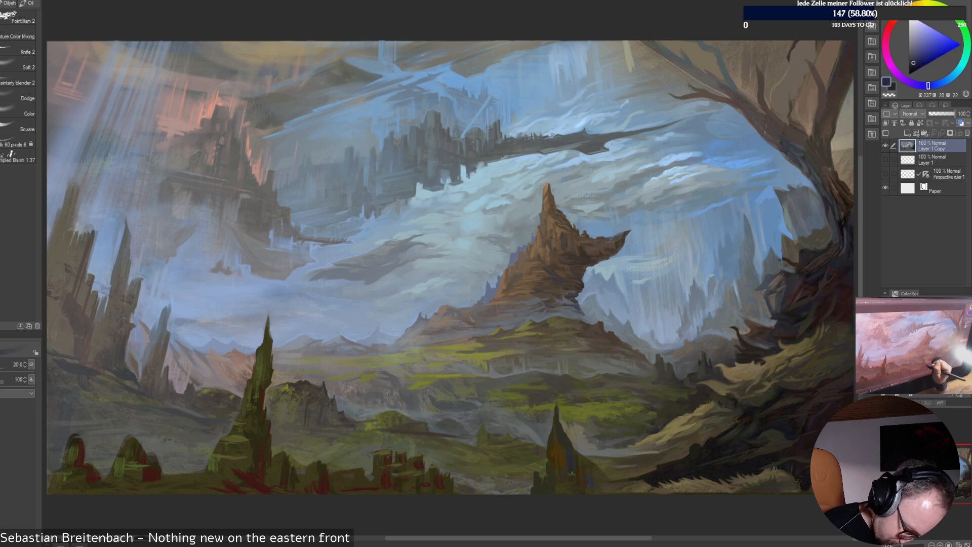
{"action": "left_click", "coordinate": [585, 458], "text": "alt"}
{"action": "key", "text": "bracketright"}
{"action": "key", "text": "bracketright"}
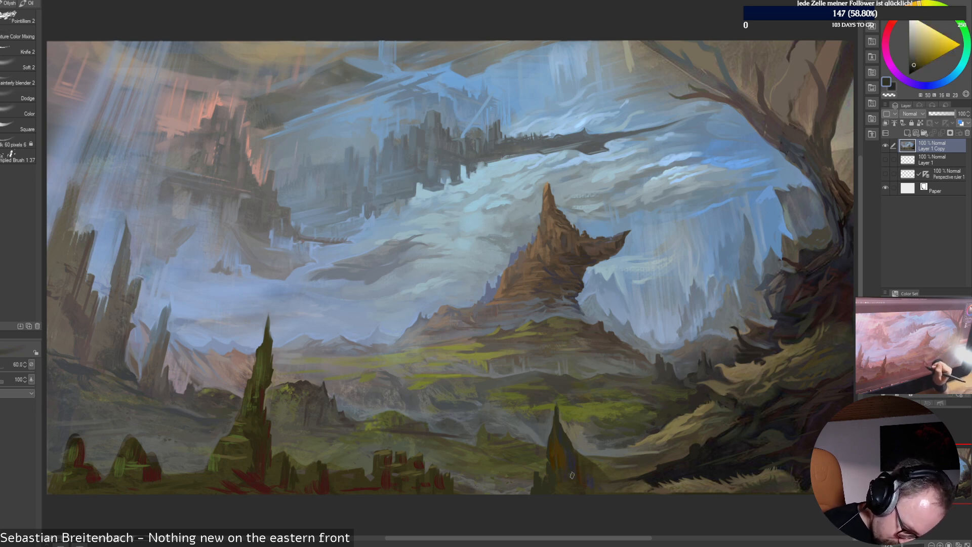
{"action": "left_click", "coordinate": [573, 475], "text": "alt"}
{"action": "key", "text": "bracketleft"}
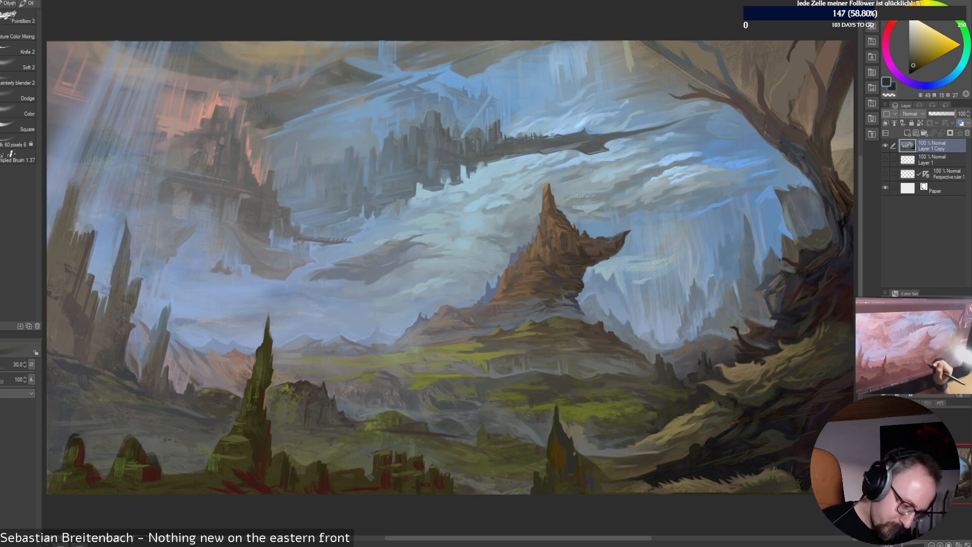
Refine the small spire's shaded edge with sampled browns and dark olives at brush size 30
{"action": "left_click", "coordinate": [578, 452], "text": "alt"}
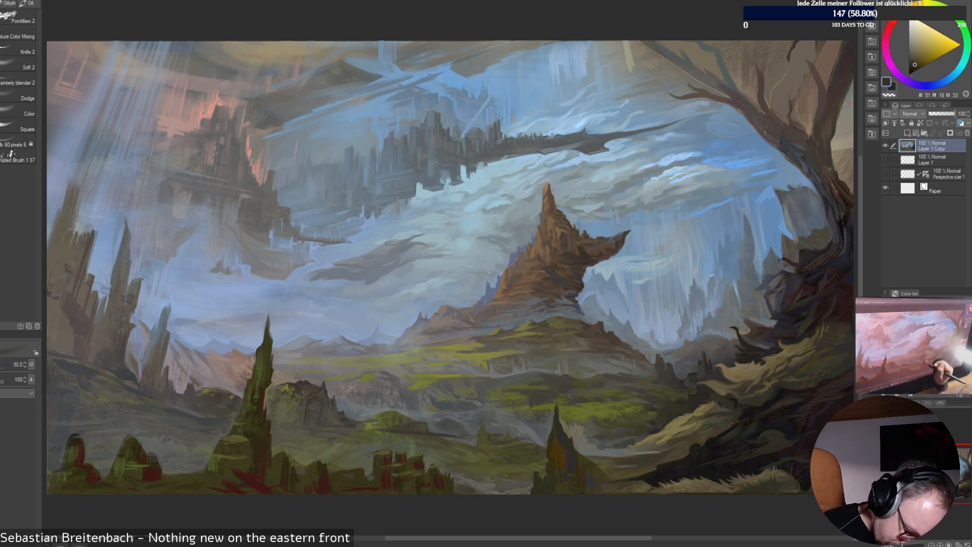
{"action": "left_click", "coordinate": [572, 440], "text": "alt"}
{"action": "left_click", "coordinate": [572, 442], "text": "alt"}
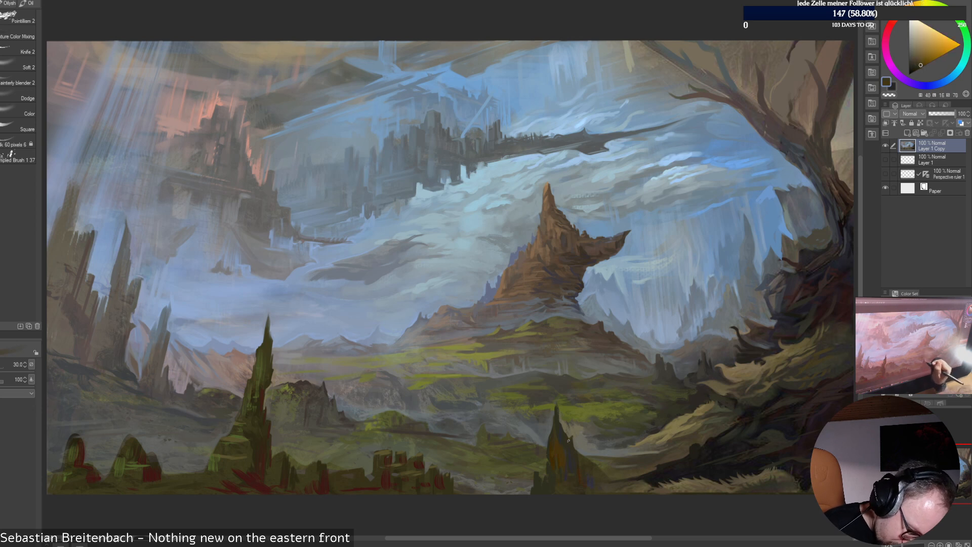
{"action": "left_click", "coordinate": [570, 440], "text": "alt"}
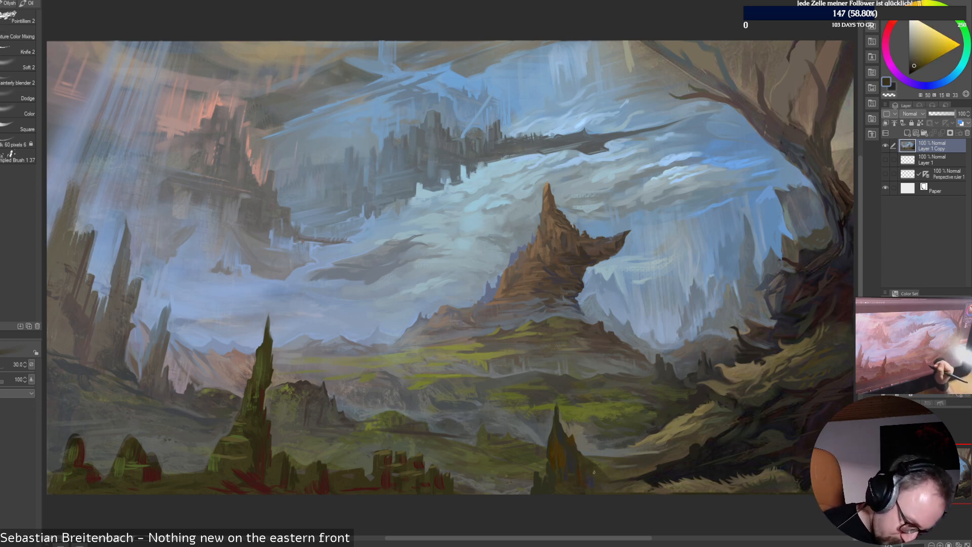
Blend the ground beside the small foreground spire with sampled dark olive and brown at brush sizes 40 and 45
{"action": "mouse_move", "coordinate": [594, 472]}
{"action": "left_mouse_down"}
{"action": "mouse_move", "coordinate": [552, 437]}
{"action": "mouse_move", "coordinate": [606, 448]}
{"action": "left_mouse_up"}
{"action": "key", "text": "bracketright"}
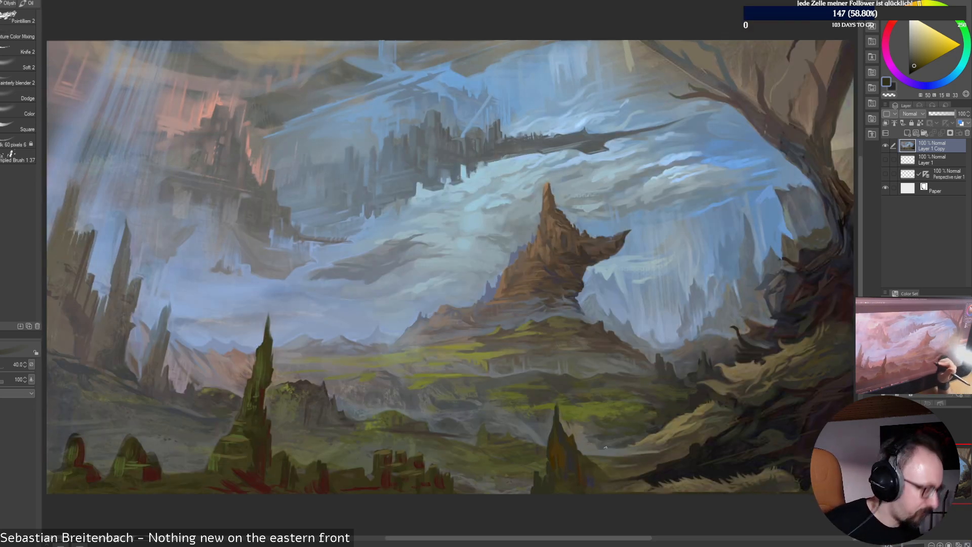
{"action": "left_click", "coordinate": [605, 448], "text": "alt"}
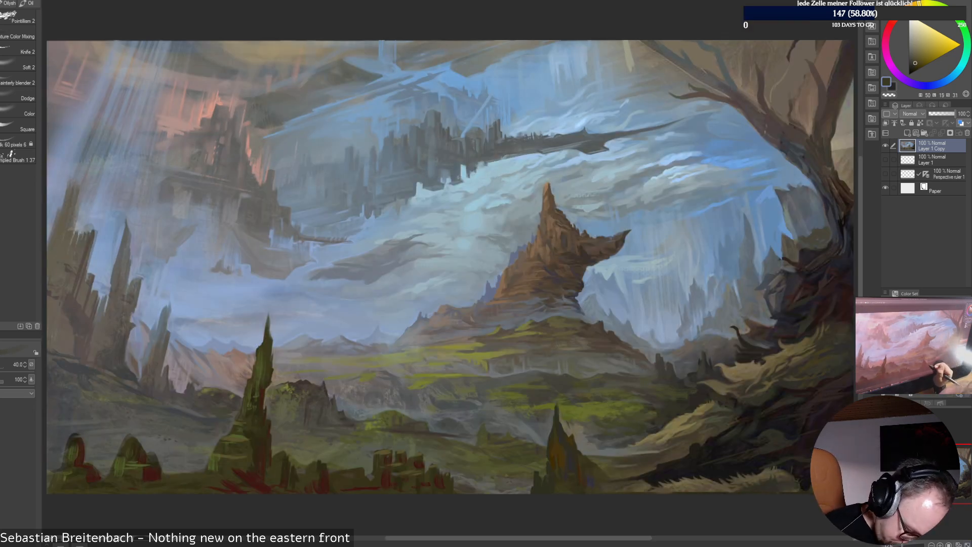
{"action": "left_click", "coordinate": [584, 468], "text": "alt"}
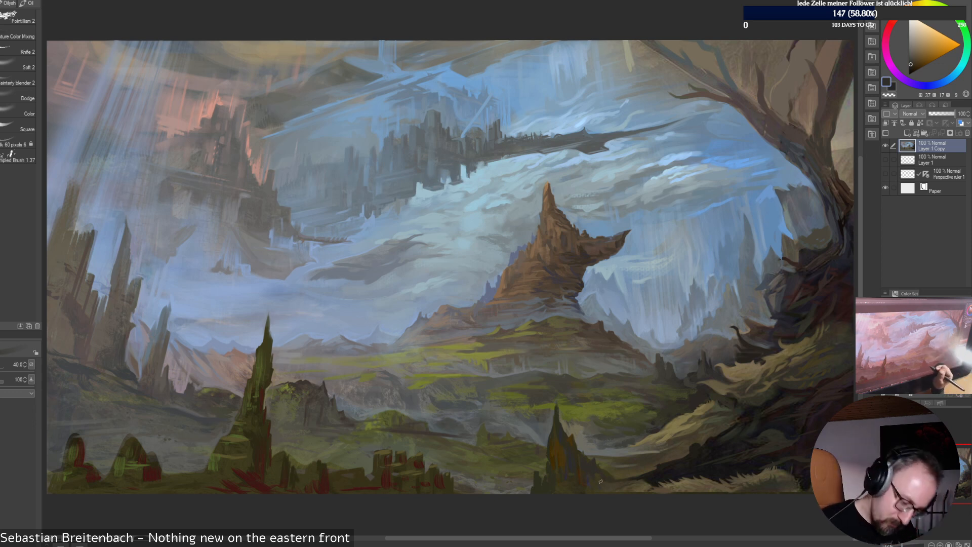
{"action": "key", "text": "]"}
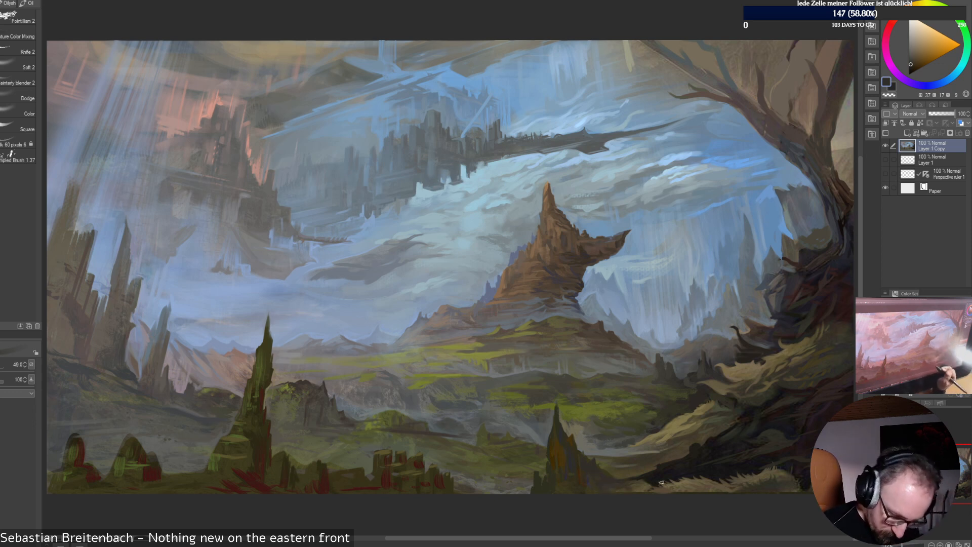
Rework the small spire's lower body with dark olives sampled from it at brush size 30
{"action": "left_click", "coordinate": [562, 469], "text": "alt"}
{"action": "key", "text": "["}
{"action": "key", "text": "["}
{"action": "key", "text": "["}
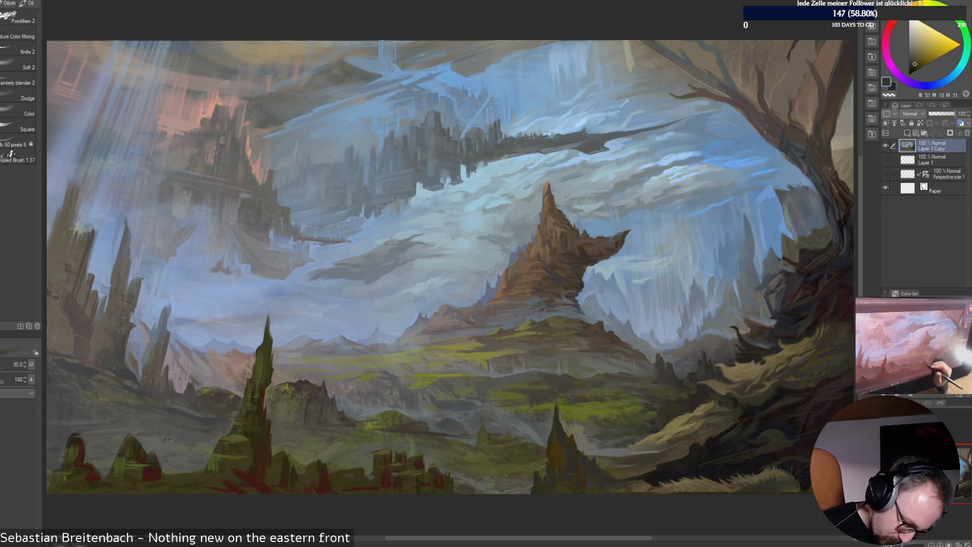
{"action": "left_click", "coordinate": [557, 465], "text": "alt"}
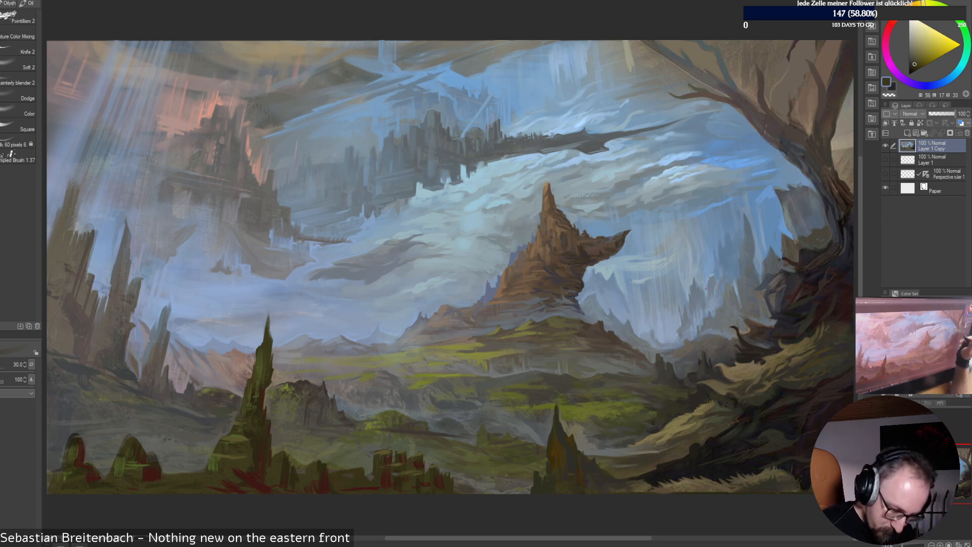
{"action": "left_click", "coordinate": [554, 475], "text": "alt"}
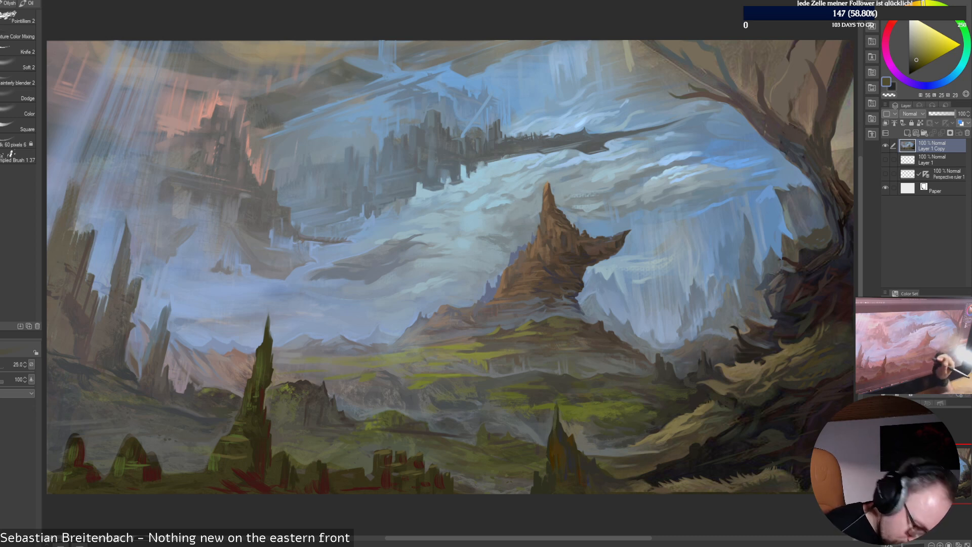
Refine the small spire's tip and upper edges with sampled dark olives and brown at brush size 20
{"action": "key", "text": "["}
{"action": "key", "text": "["}
{"action": "left_click", "coordinate": [554, 438], "text": "alt"}
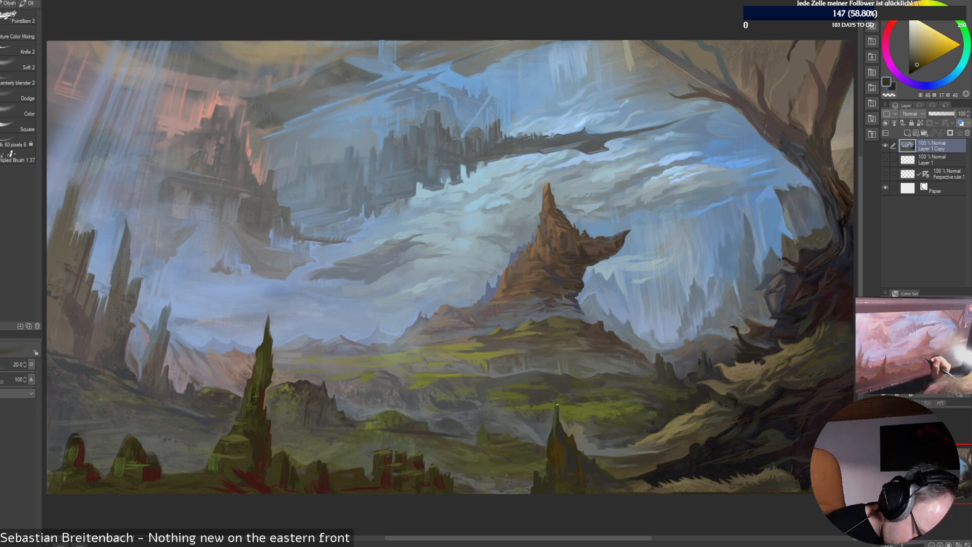
{"action": "left_click", "coordinate": [556, 418], "text": "alt"}
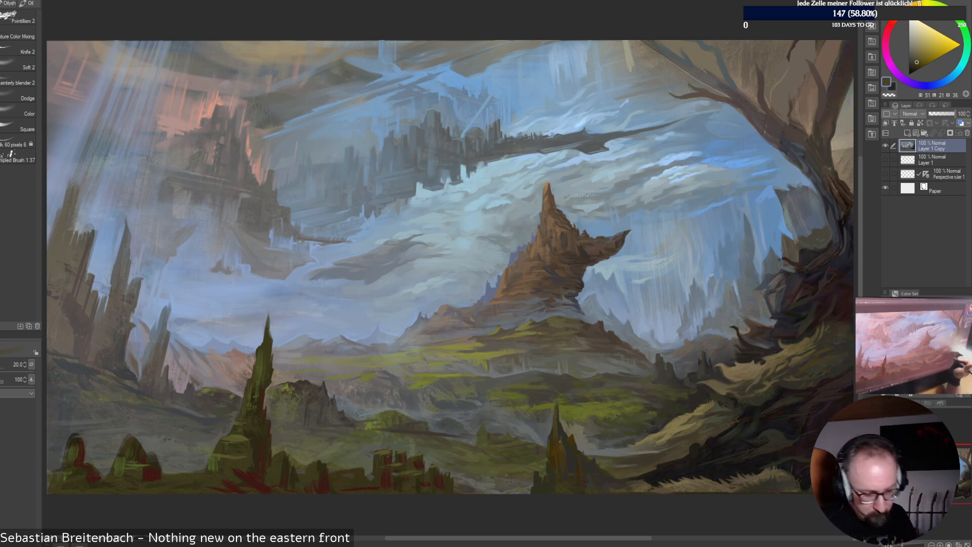
{"action": "left_click", "coordinate": [547, 448], "text": "alt"}
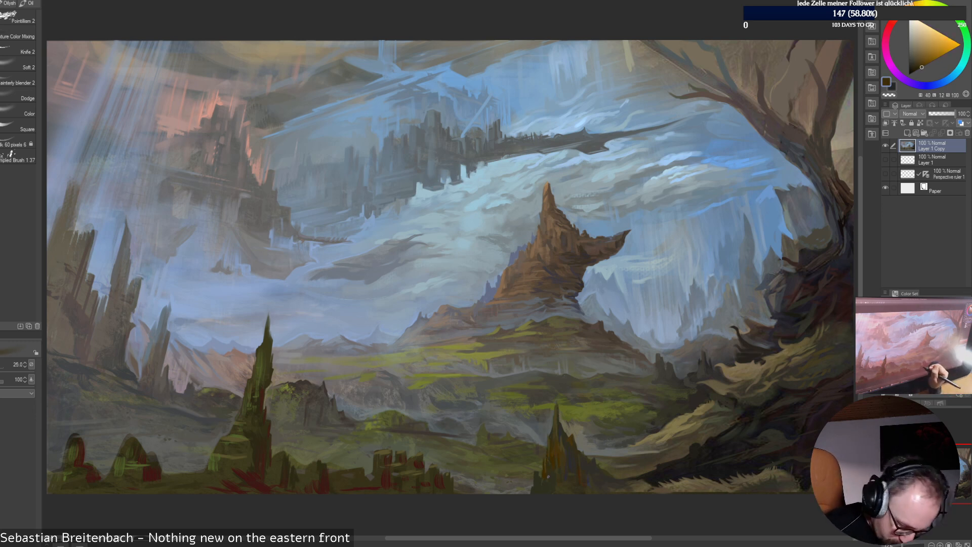
Build up the sunlit side of the small spire's base with sampled browns and dark olive at brush sizes 25 and 35
{"action": "key", "text": "]"}
{"action": "key", "text": "]"}
{"action": "left_click_drag", "start_coordinate": [535, 467], "coordinate": [534, 475]}
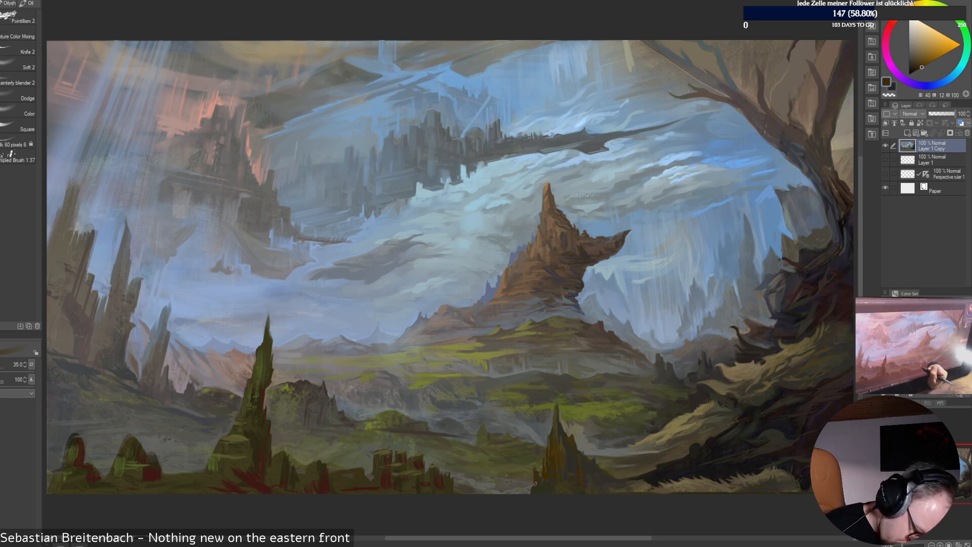
{"action": "left_click", "coordinate": [539, 451], "text": "alt"}
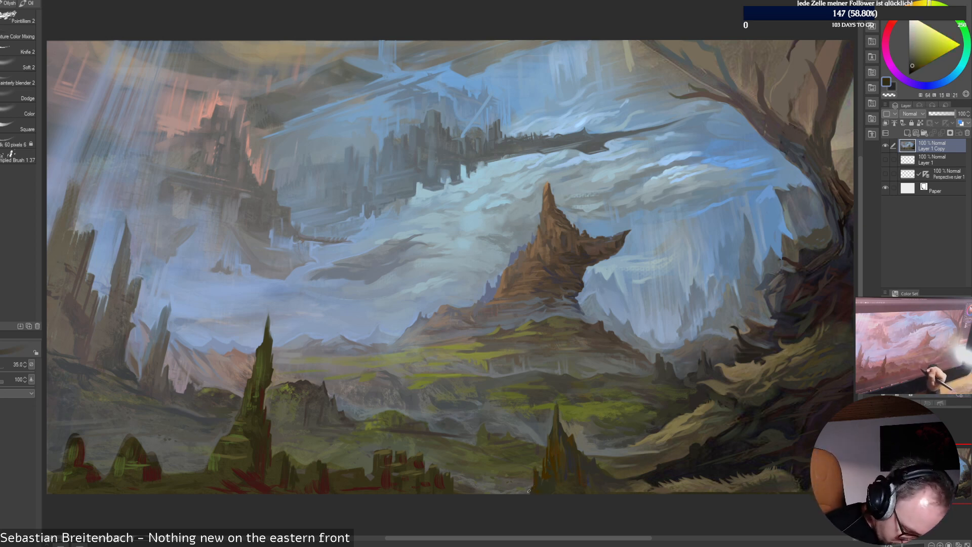
{"action": "left_click", "coordinate": [545, 471], "text": "alt"}
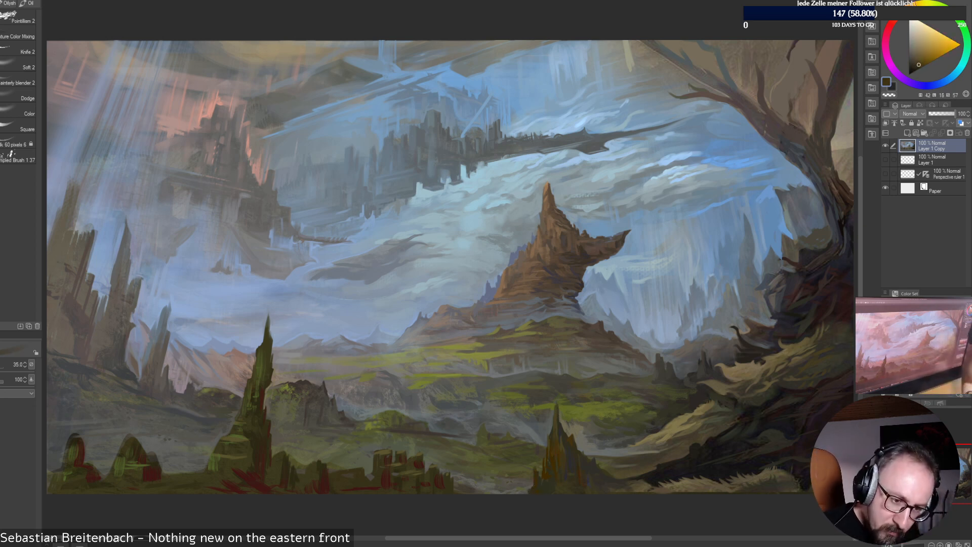
Pick an olive green and blend it into the small spire with sampled dark tones at brush sizes 35, 30 and 25
{"action": "left_click", "coordinate": [922, 61]}
{"action": "left_click", "coordinate": [936, 4]}
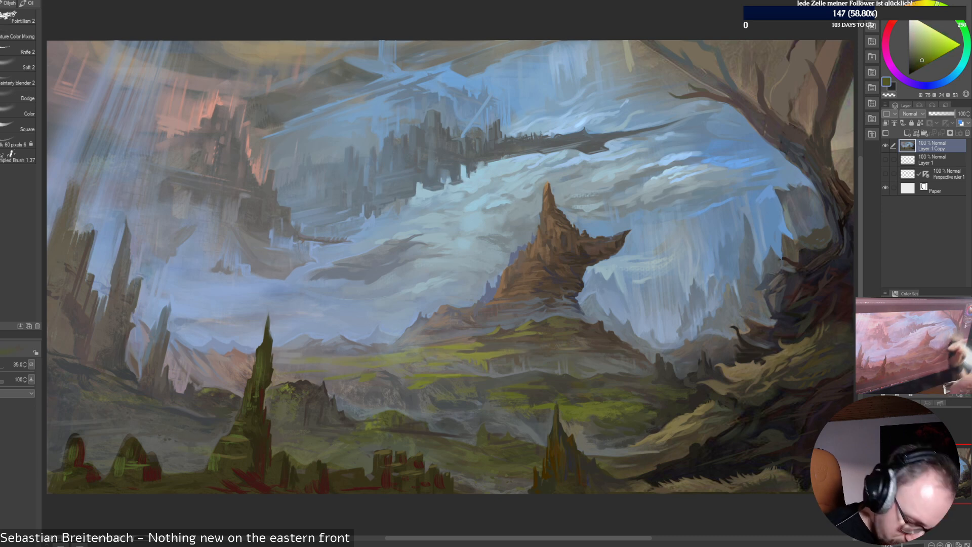
{"action": "left_click", "coordinate": [567, 457], "text": "alt"}
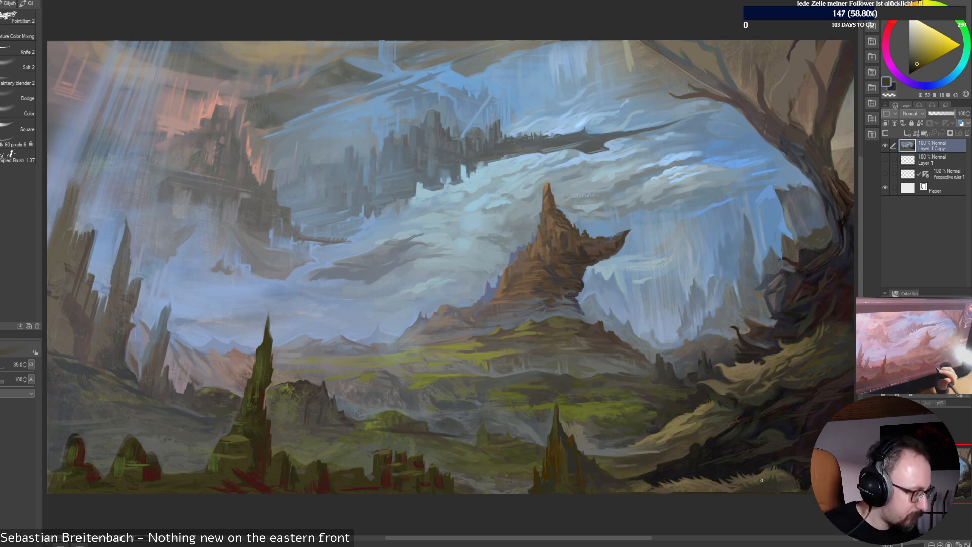
{"action": "left_click", "coordinate": [570, 456], "text": "alt"}
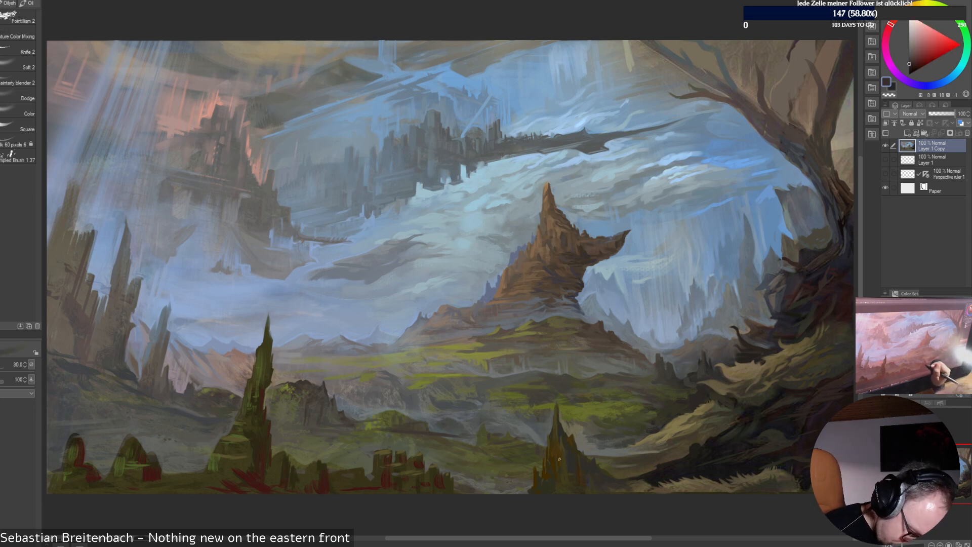
{"action": "key", "text": "bracketleft"}
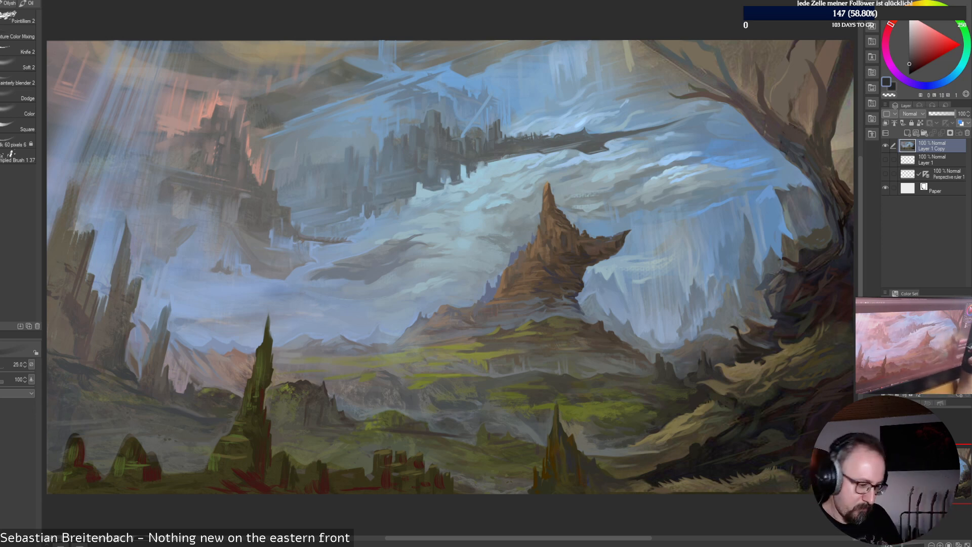
{"action": "left_click", "coordinate": [555, 460], "text": "alt"}
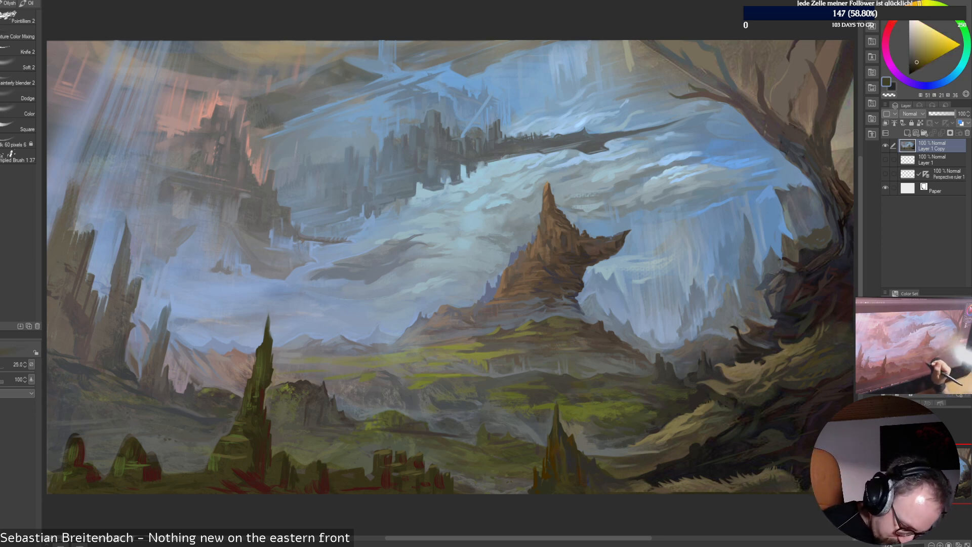
Darken the small spire's shaded side with sampled dark blue and olives at brush size 60
{"action": "left_click", "coordinate": [555, 460], "text": "alt"}
{"action": "key", "text": "bracketright"}
{"action": "key", "text": "bracketright"}
{"action": "key", "text": "bracketright"}
{"action": "key", "text": "bracketright"}
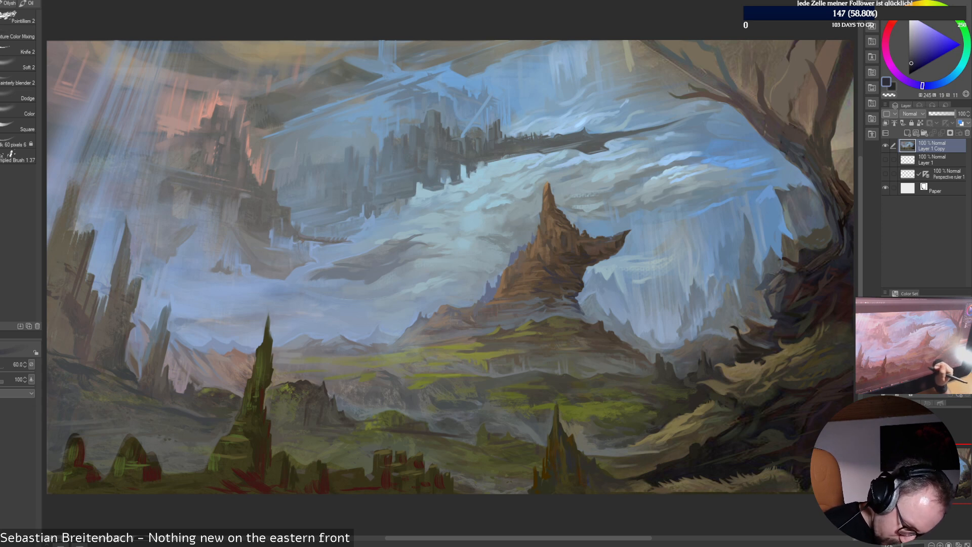
{"action": "left_click", "coordinate": [578, 476], "text": "alt"}
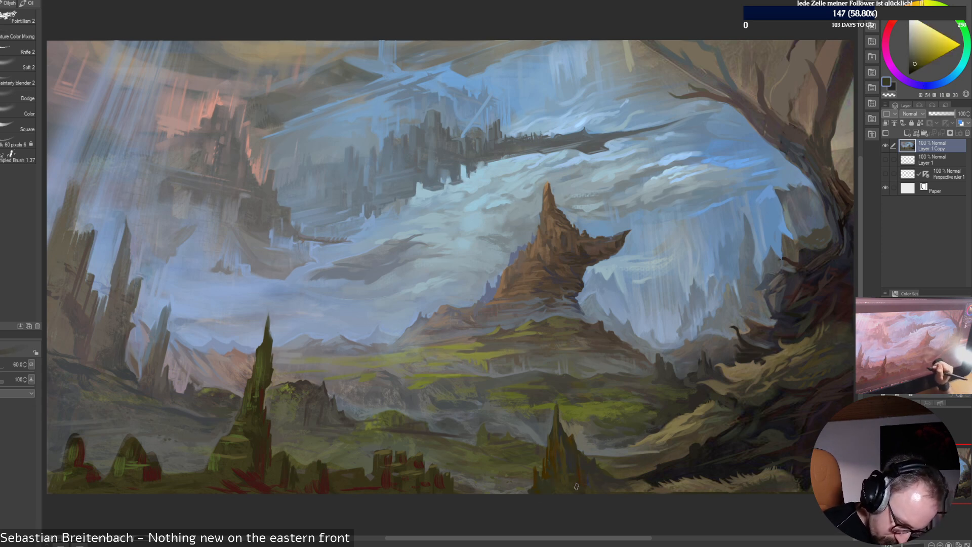
{"action": "left_click", "coordinate": [568, 458], "text": "alt"}
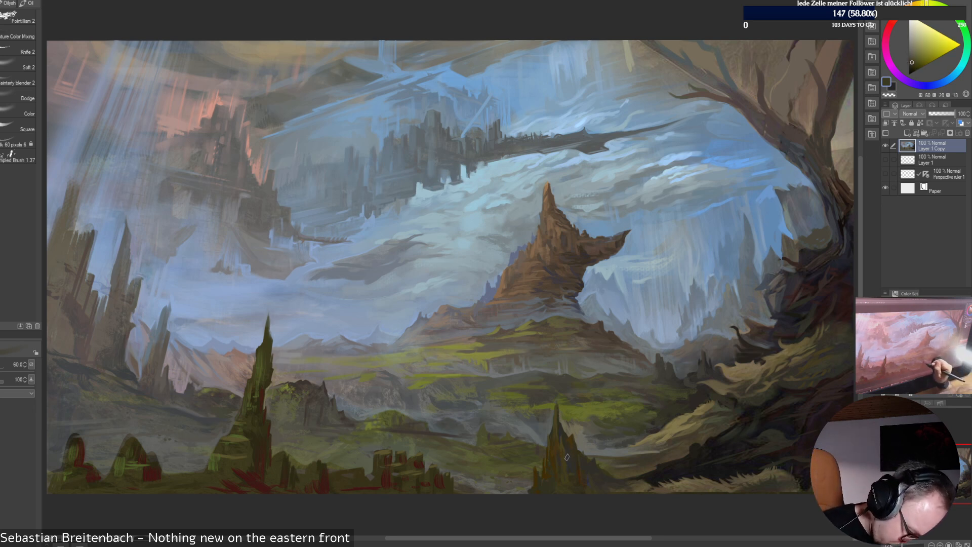
Paint fine details on the small spire's shaded lower edge with sampled olive and brown at brush size 12.5
{"action": "key", "text": "bracketleft"}
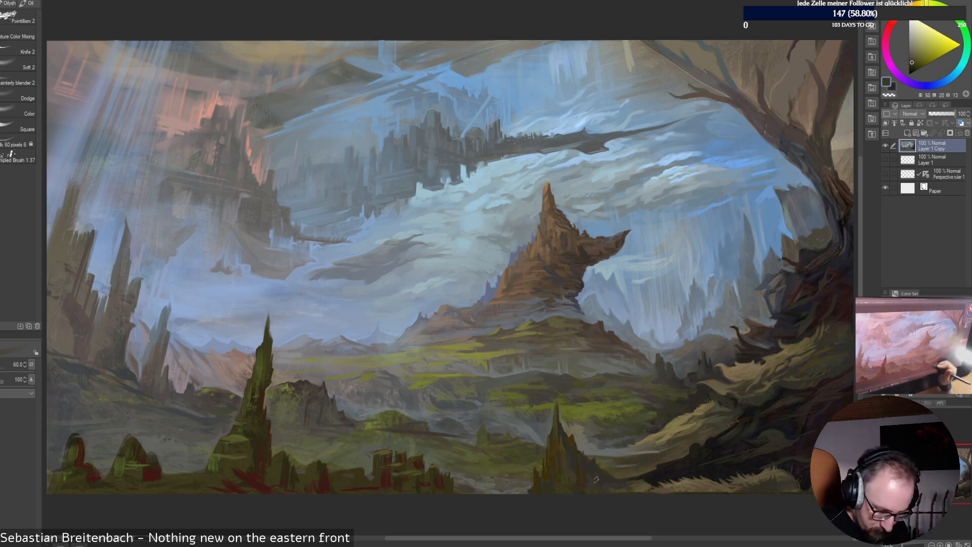
{"action": "key", "text": "bracketleft"}
{"action": "key", "text": "bracketleft"}
{"action": "key", "text": "bracketleft"}
{"action": "key", "text": "bracketleft"}
{"action": "left_click", "coordinate": [570, 482], "text": "alt"}
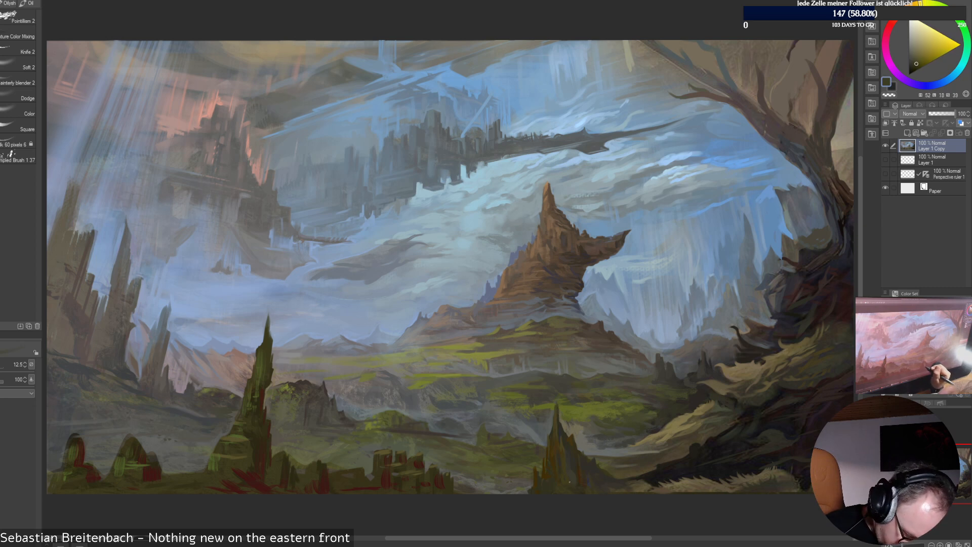
{"action": "left_click", "coordinate": [581, 476], "text": "alt"}
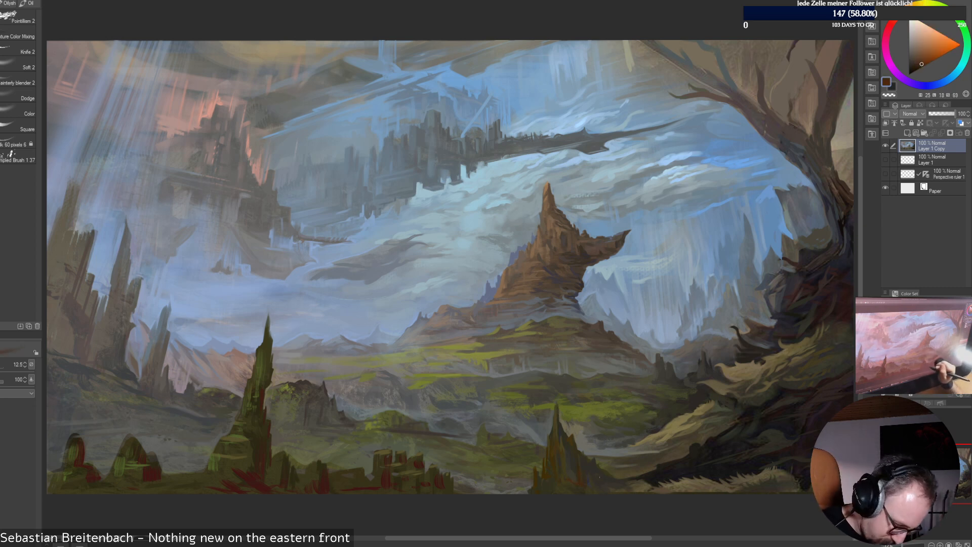
Add accents at the small spire's foot in dark red sampled from the foreground ruins, at brush sizes 20 and 35
{"action": "left_click", "coordinate": [440, 477], "text": "alt"}
{"action": "key", "text": "bracketright"}
{"action": "key", "text": "bracketright"}
{"action": "left_click_drag", "start_coordinate": [568, 479], "coordinate": [575, 482]}
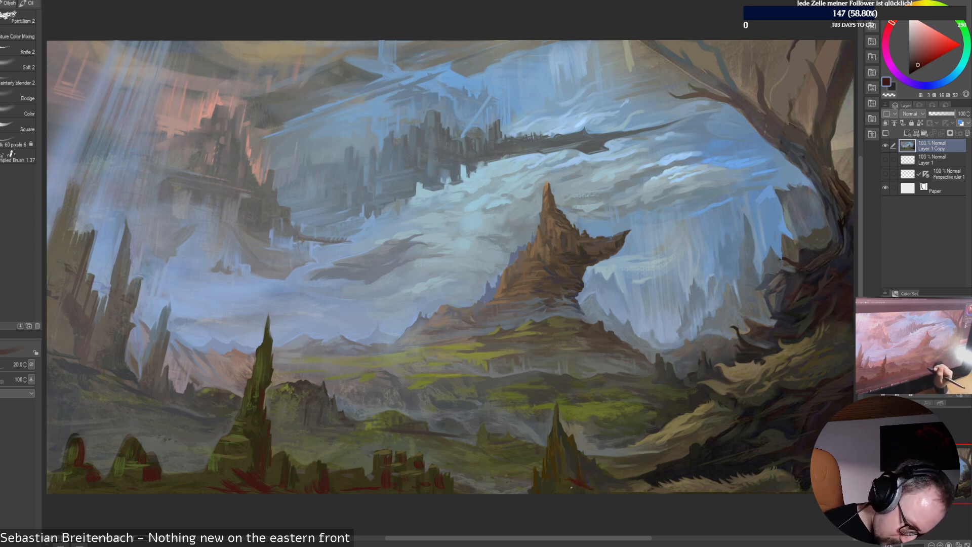
{"action": "key", "text": "bracketright"}
{"action": "key", "text": "bracketright"}
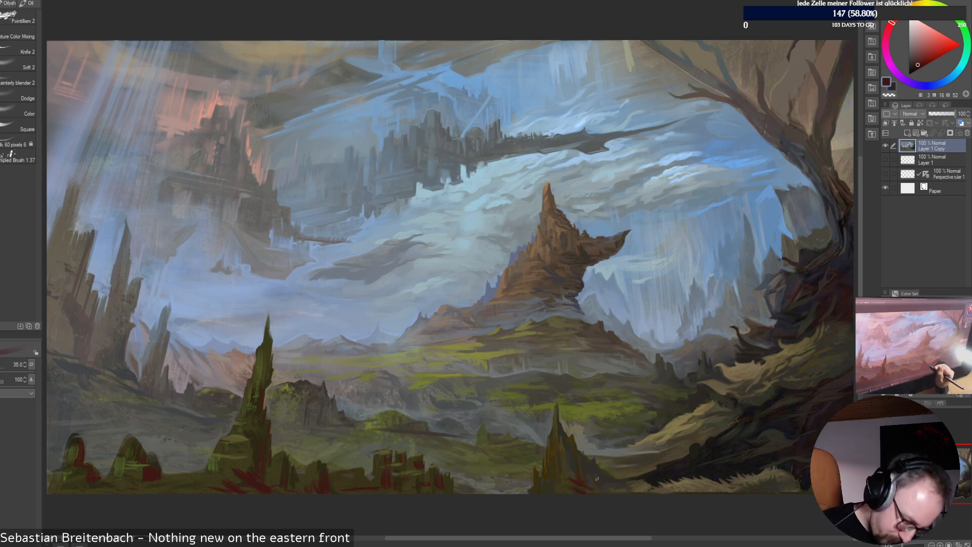
{"action": "left_click_drag", "start_coordinate": [600, 483], "coordinate": [611, 490]}
Blend the ground between the small spire and the grassy slope with sampled dark olive and brown at brush sizes 40 and 35
{"action": "left_click", "coordinate": [583, 488], "text": "alt"}
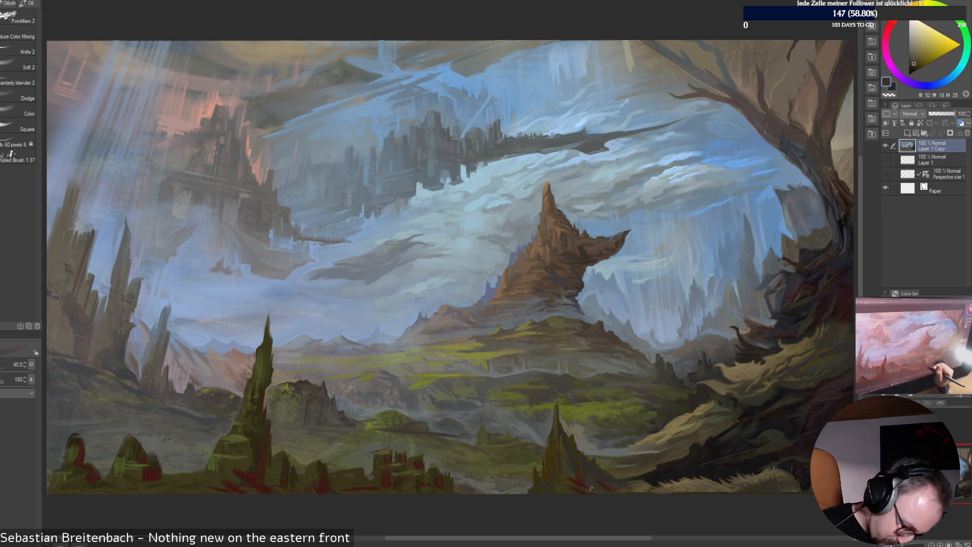
{"action": "key", "text": "bracketright"}
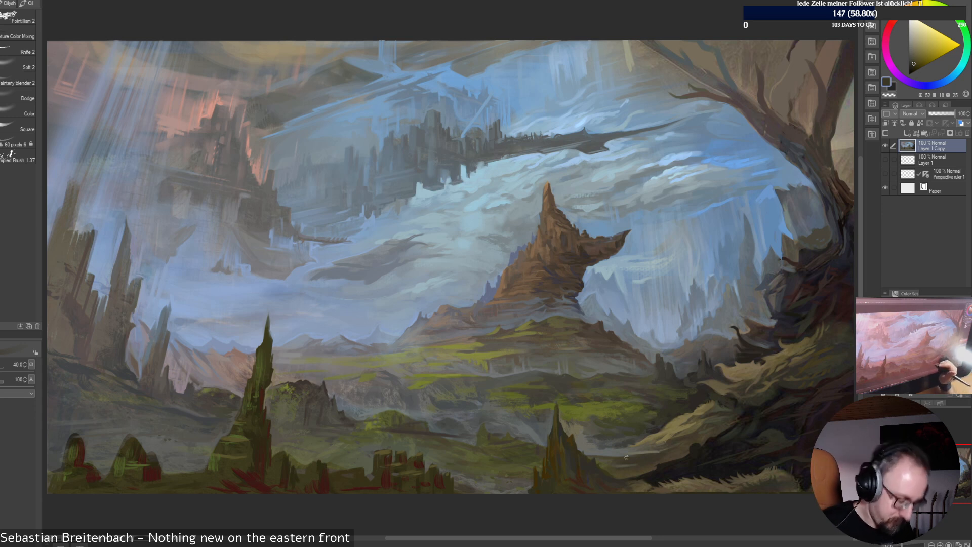
{"action": "left_click", "coordinate": [634, 473], "text": "alt"}
{"action": "key", "text": "bracketleft"}
{"action": "key", "text": "bracketleft"}
{"action": "key", "text": "bracketleft"}
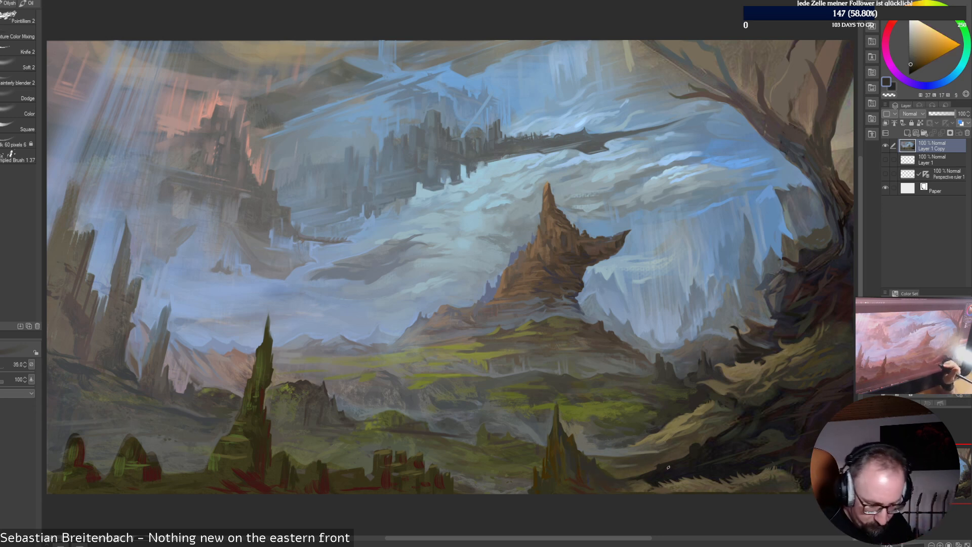
Soften the small spire's lower shaded edge with sampled reddish brown and dark olives at brush size 25
{"action": "left_click", "coordinate": [577, 477], "text": "alt"}
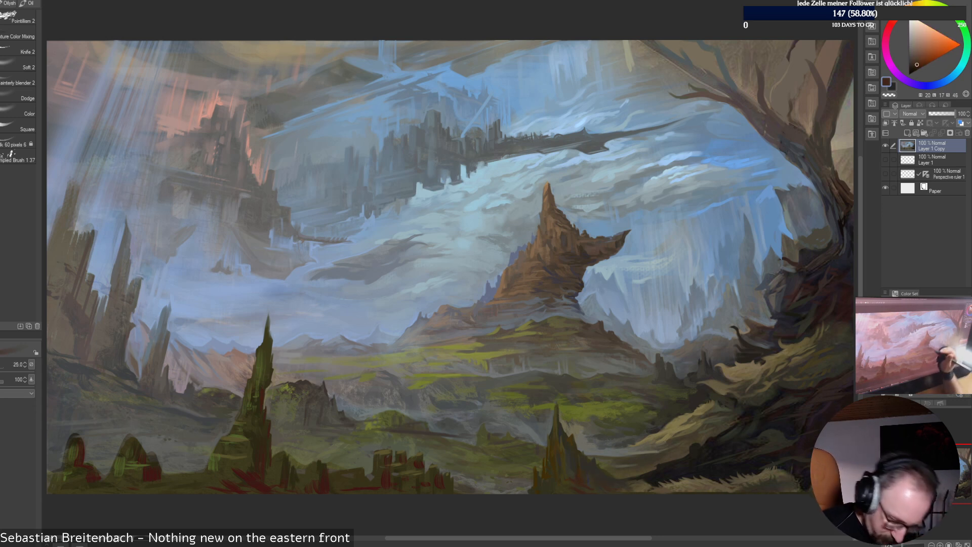
{"action": "left_click", "coordinate": [576, 473], "text": "alt"}
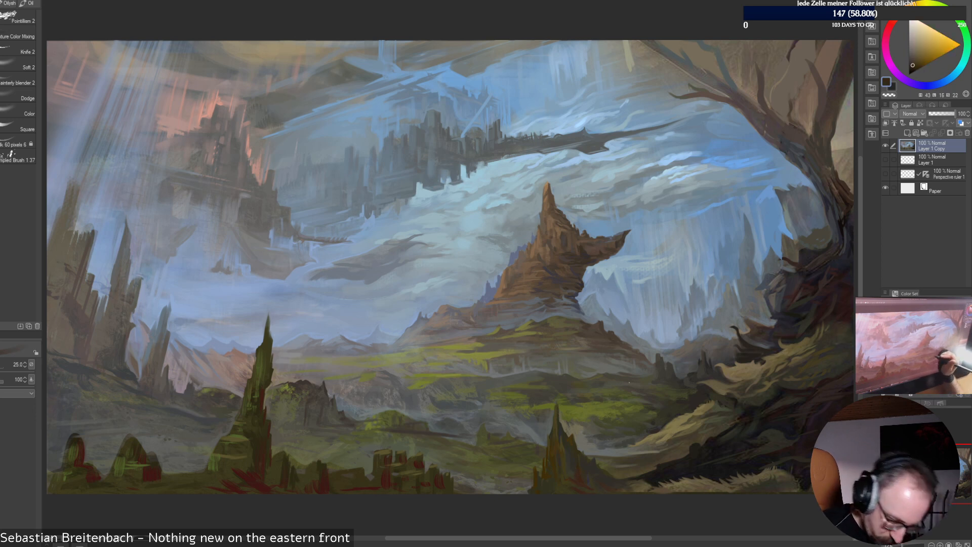
{"action": "left_click", "coordinate": [577, 474], "text": "alt"}
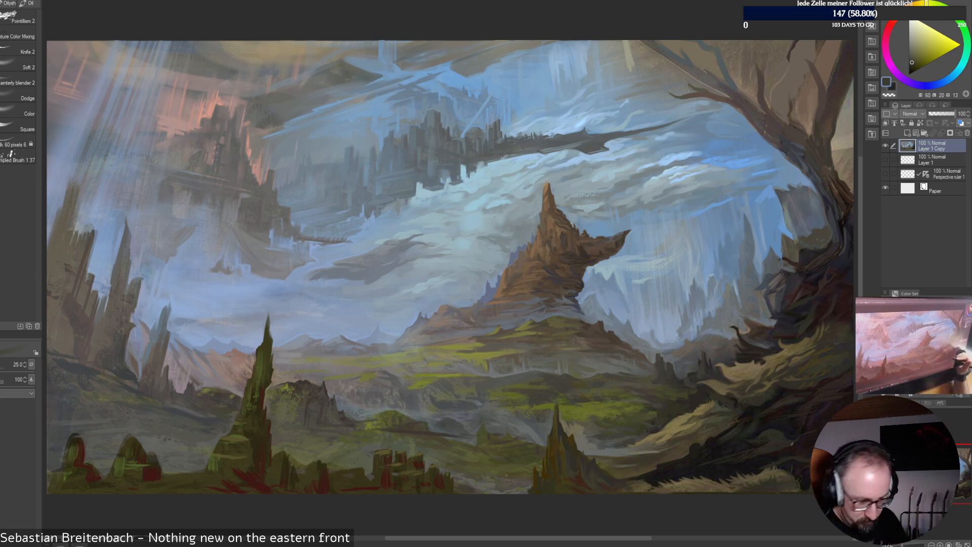
Blend the lower end of the grassy slope with sampled dark browns and grey olive at brush sizes 35 and 25
{"action": "left_click", "coordinate": [605, 470], "text": "alt"}
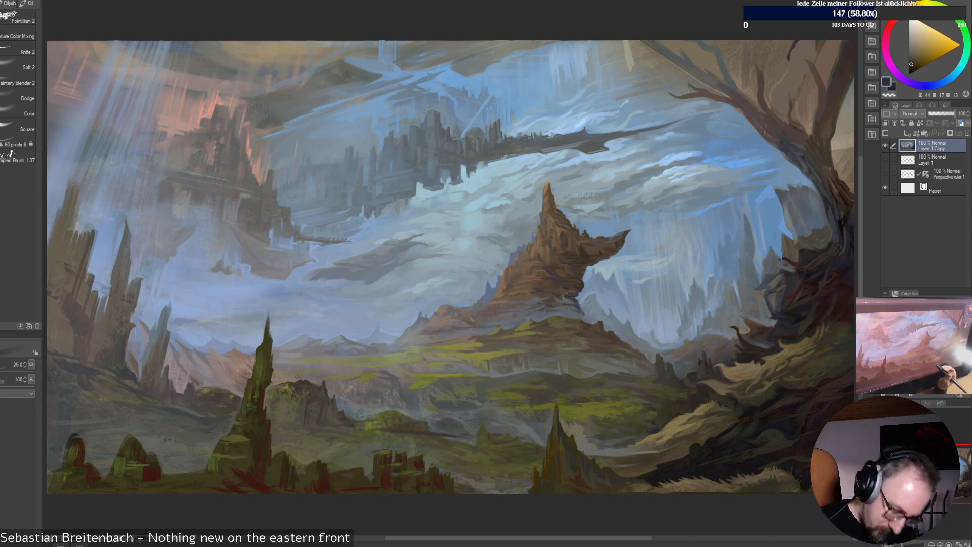
{"action": "left_click", "coordinate": [647, 476], "text": "alt"}
{"action": "key", "text": "]"}
{"action": "mouse_move", "coordinate": [643, 480]}
{"action": "left_mouse_down"}
{"action": "mouse_move", "coordinate": [622, 492]}
{"action": "mouse_move", "coordinate": [647, 490]}
{"action": "mouse_move", "coordinate": [596, 493]}
{"action": "mouse_move", "coordinate": [621, 492]}
{"action": "left_mouse_up"}
{"action": "left_click", "coordinate": [634, 488], "text": "alt"}
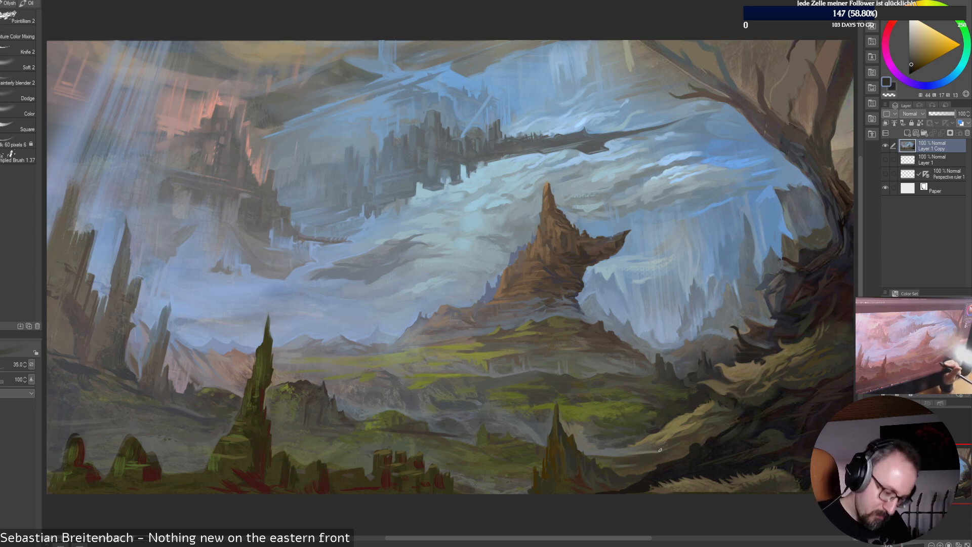
{"action": "left_click", "coordinate": [630, 448], "text": "alt"}
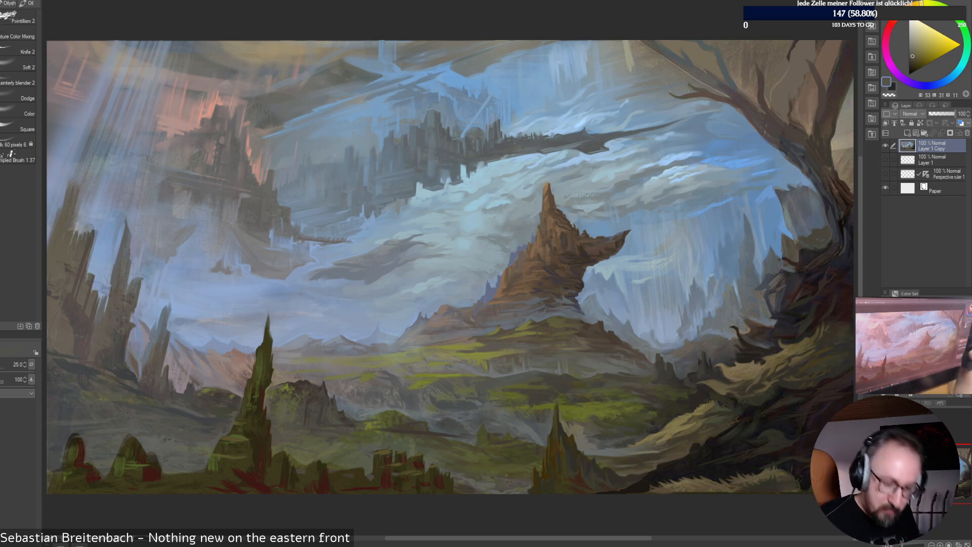
Soften the meadow between the grassy slope and the small spire with sampled olive, brown and grey-olive tones at brush size 25
{"action": "left_click", "coordinate": [690, 444], "text": "alt"}
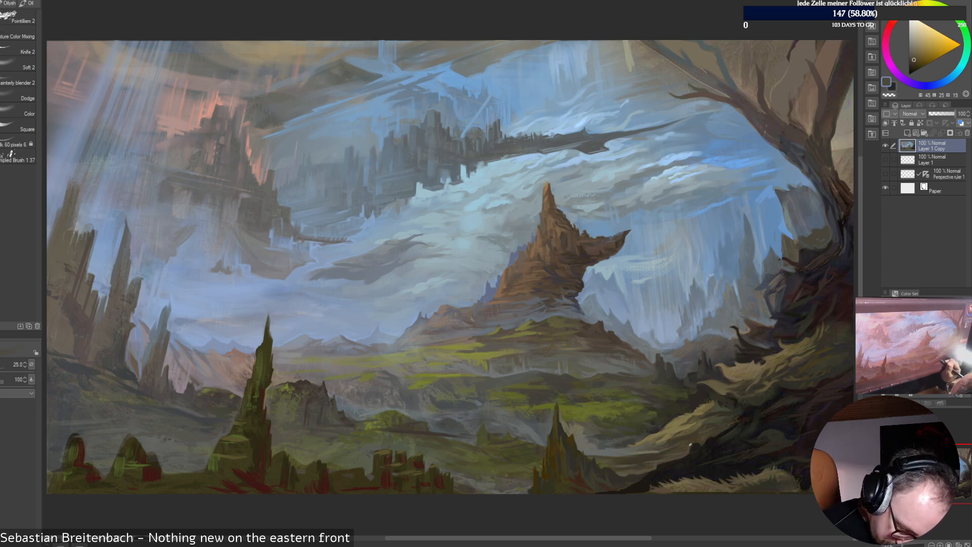
{"action": "left_click", "coordinate": [649, 460], "text": "alt"}
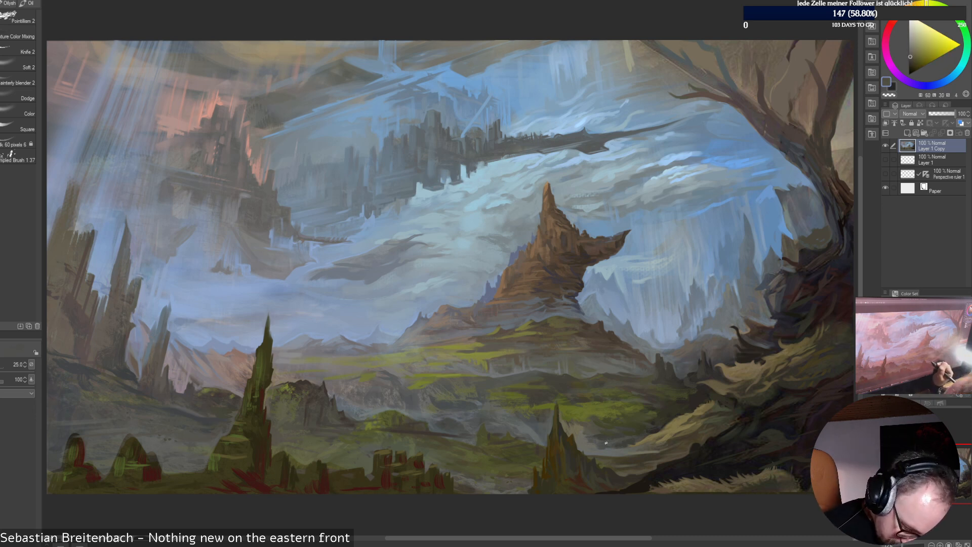
{"action": "left_click", "coordinate": [614, 407], "text": "alt"}
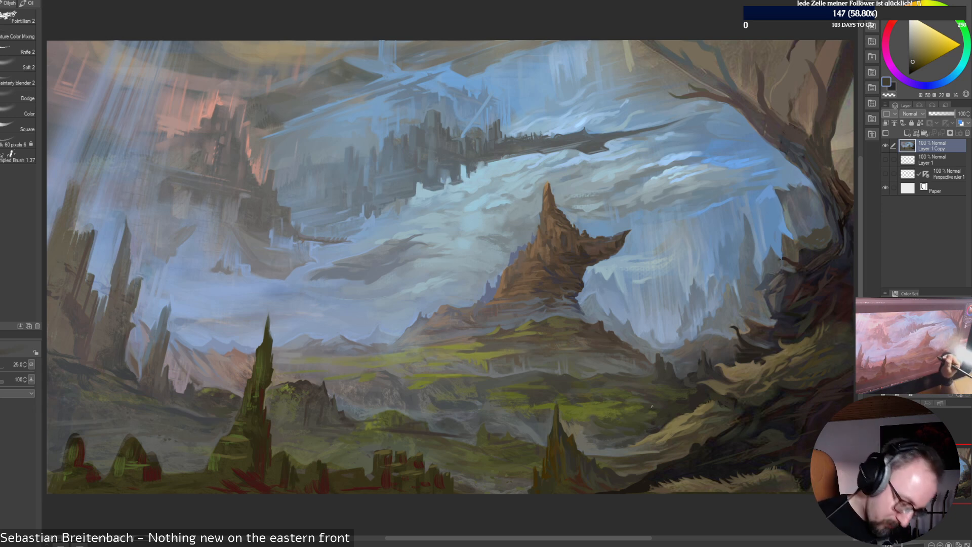
{"action": "left_click", "coordinate": [665, 397], "text": "alt"}
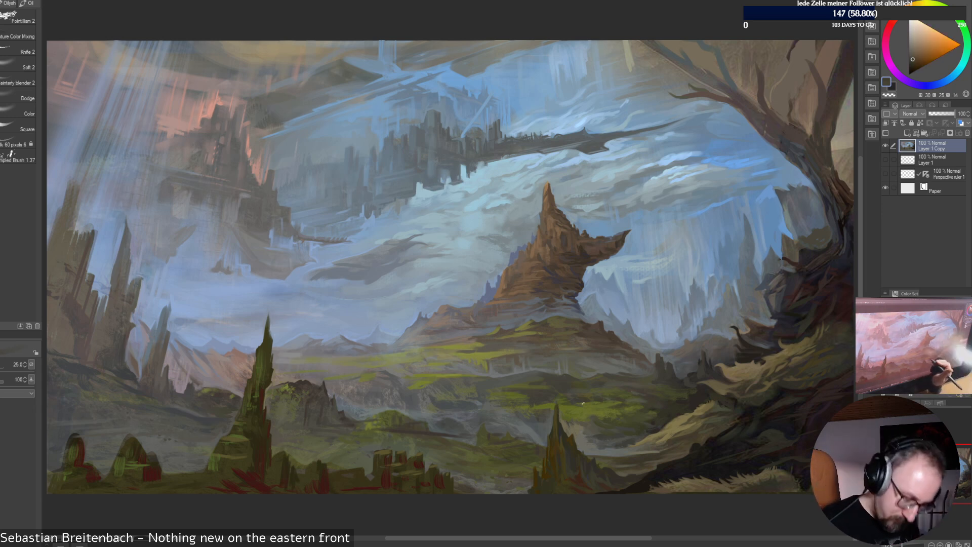
{"action": "left_click", "coordinate": [584, 402], "text": "alt"}
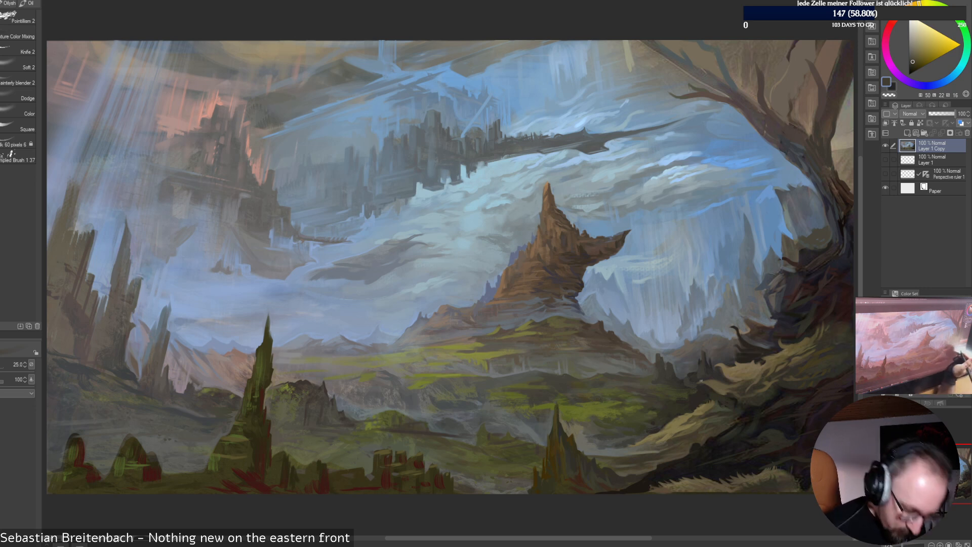
{"action": "left_click", "coordinate": [573, 401], "text": "alt"}
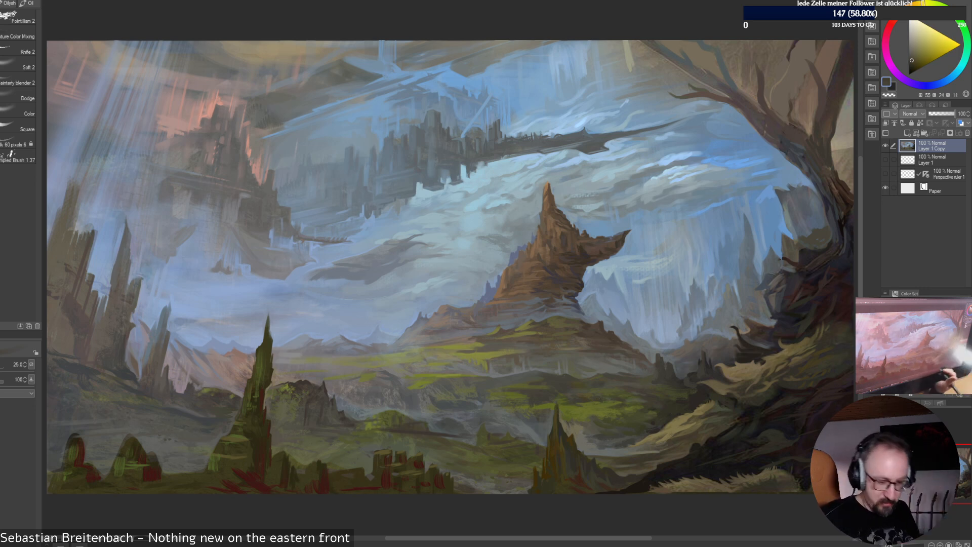
{"action": "left_click", "coordinate": [579, 407], "text": "alt"}
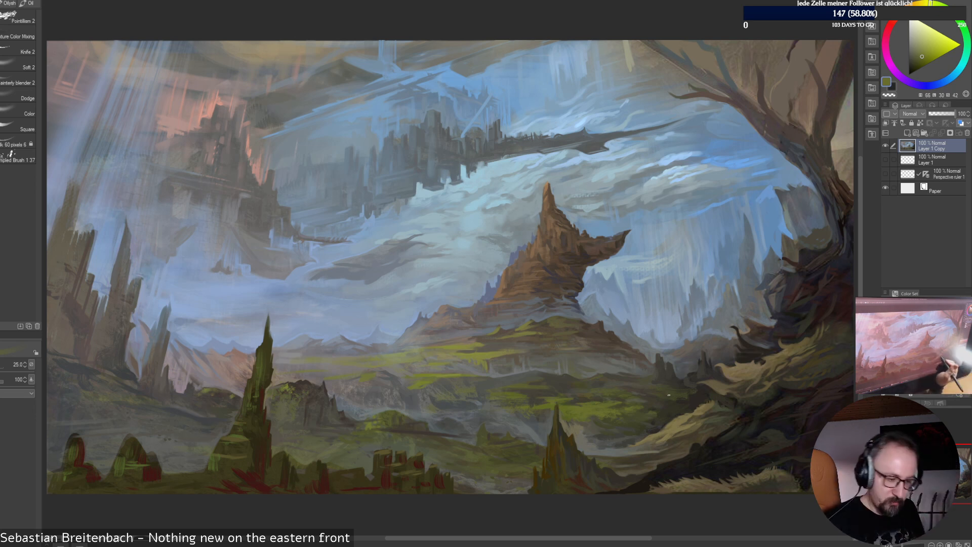
Blend the green meadow streaks below the central rock and around the small spire's tip with sampled olive greens and greys at brush size 25
{"action": "left_click", "coordinate": [538, 386], "text": "alt"}
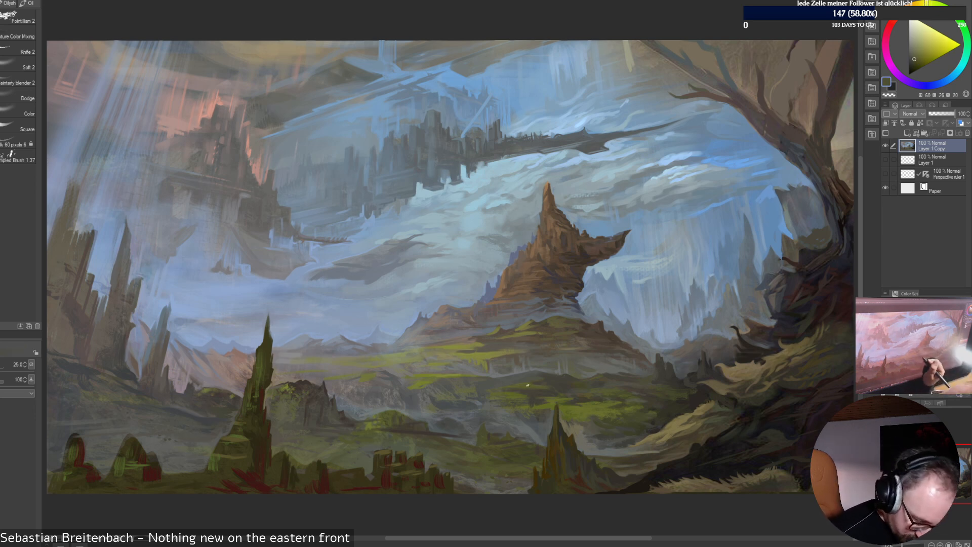
{"action": "left_click", "coordinate": [528, 385], "text": "alt"}
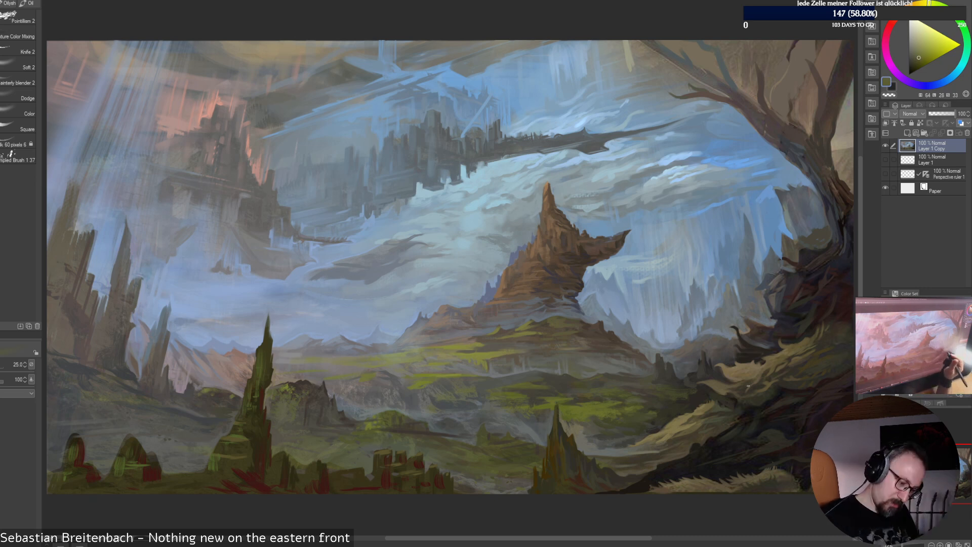
{"action": "left_click", "coordinate": [517, 385], "text": "alt"}
{"action": "left_click", "coordinate": [585, 357], "text": "alt"}
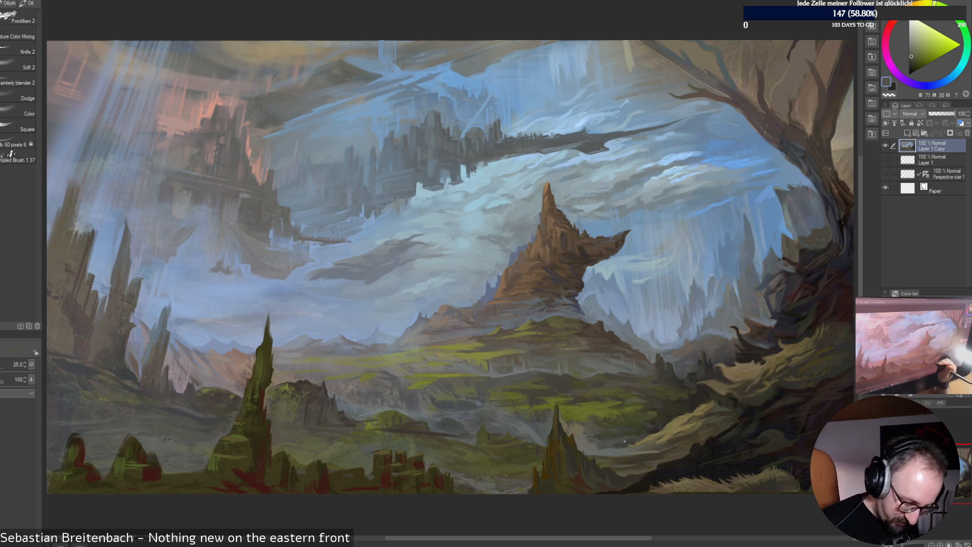
{"action": "left_click", "coordinate": [569, 417], "text": "alt"}
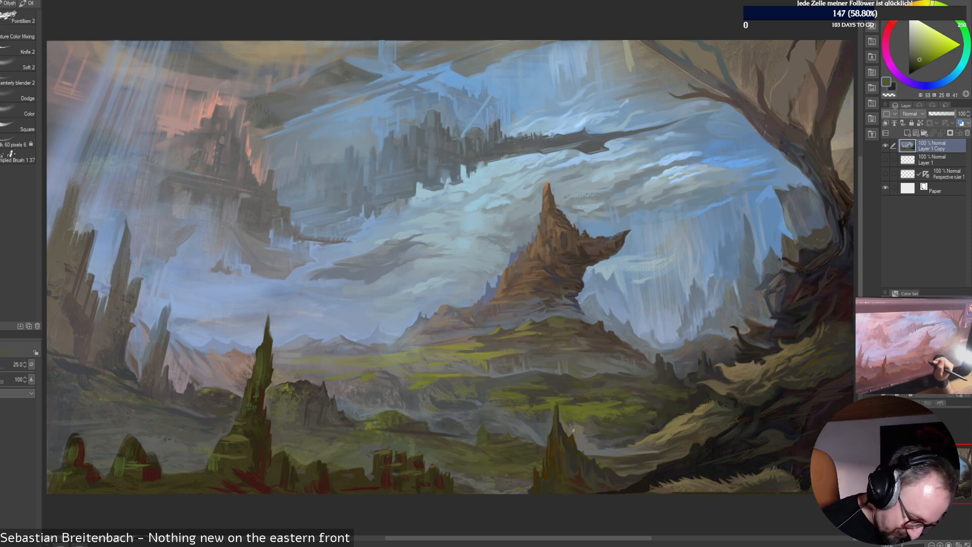
{"action": "left_click", "coordinate": [573, 431], "text": "alt"}
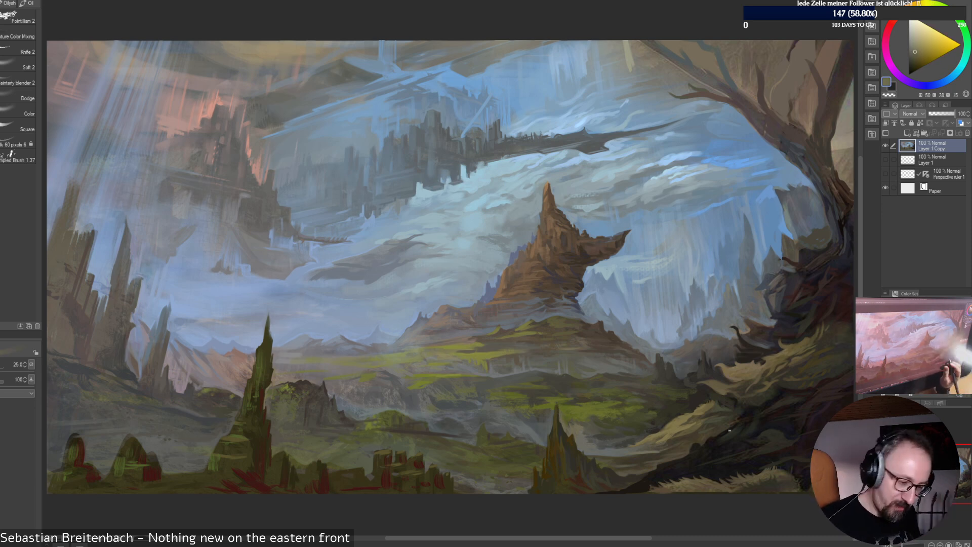
Touch up the sky beneath the central rock's horn with sampled blue, and the meadow below with sampled green and grey olive
{"action": "left_click", "coordinate": [631, 305], "text": "alt"}
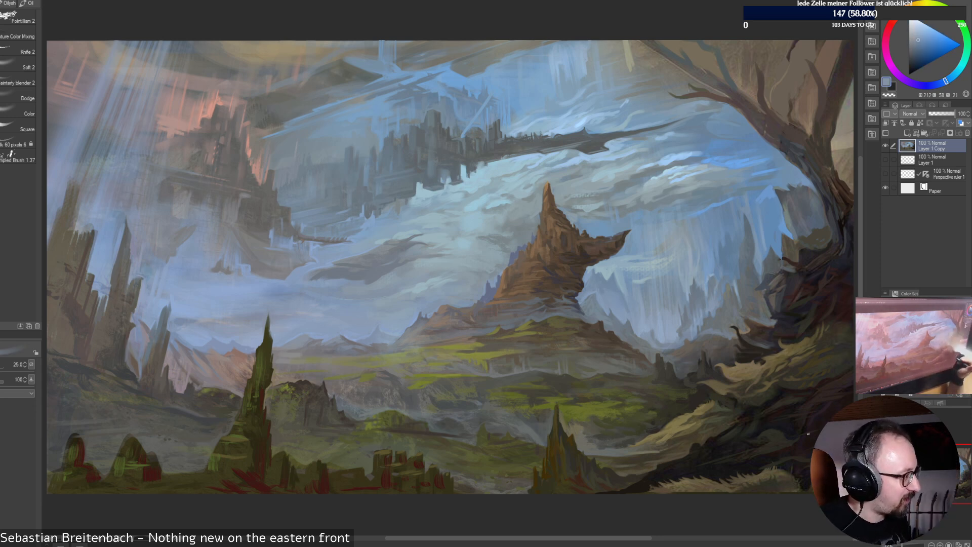
{"action": "left_click", "coordinate": [633, 283], "text": "alt"}
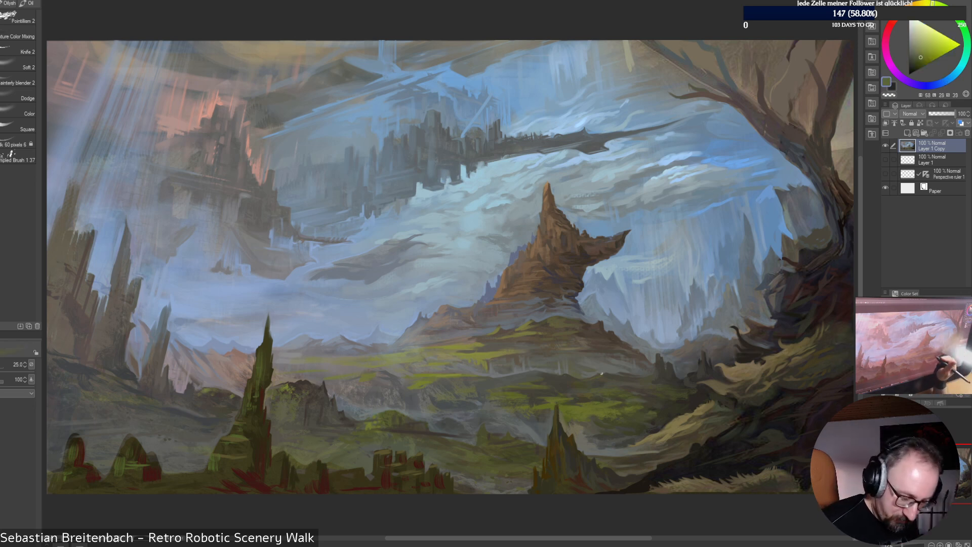
{"action": "left_click", "coordinate": [585, 372], "text": "alt"}
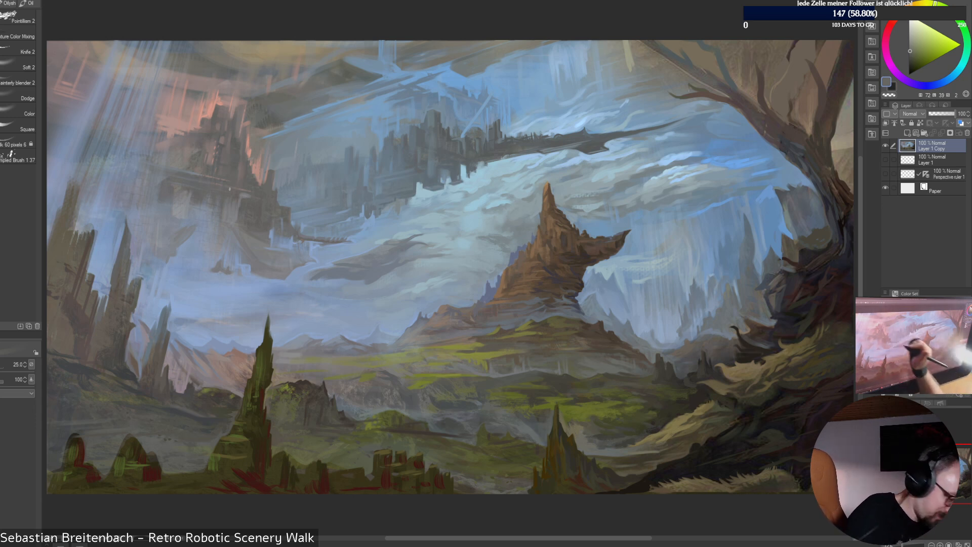
{"action": "left_click", "coordinate": [573, 407], "text": "alt"}
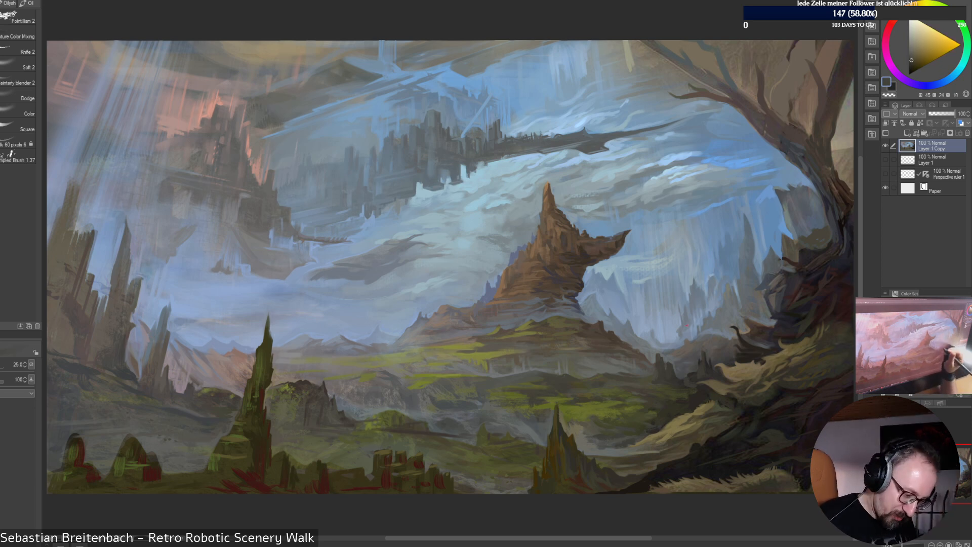
{"action": "left_click", "coordinate": [542, 380], "text": "alt"}
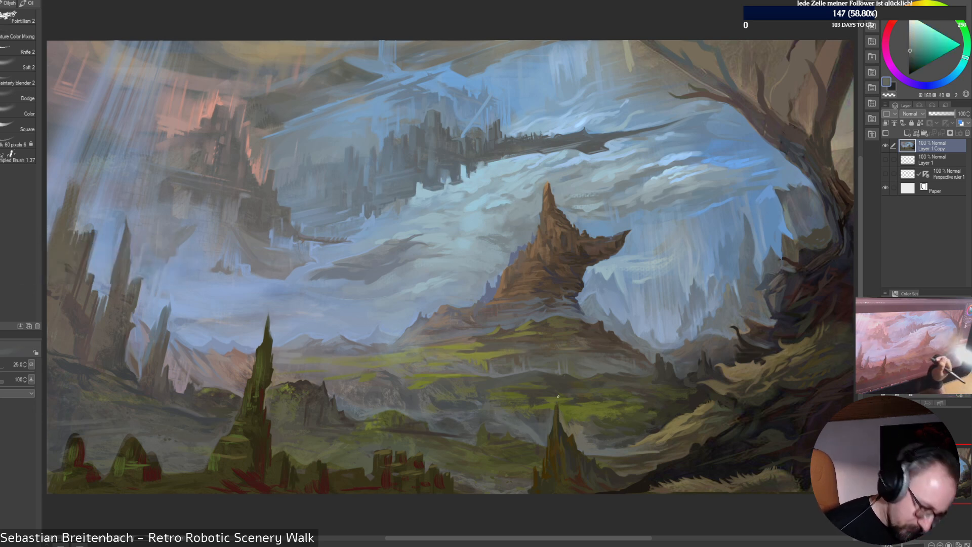
Refine the central rock's left outline down to its foot with greyish and violet blues sampled along its edge at brush size 25
{"action": "left_click", "coordinate": [507, 264], "text": "alt"}
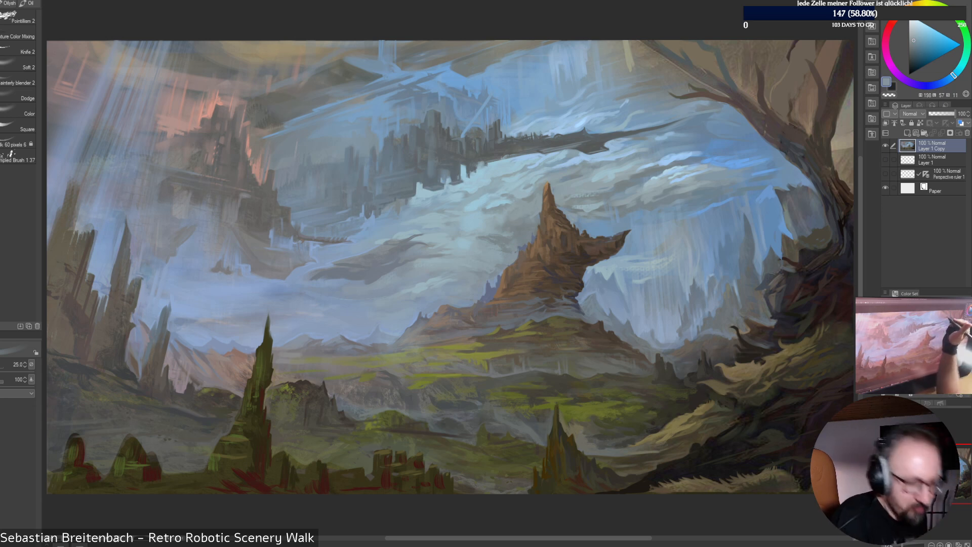
{"action": "left_click", "coordinate": [498, 275], "text": "alt"}
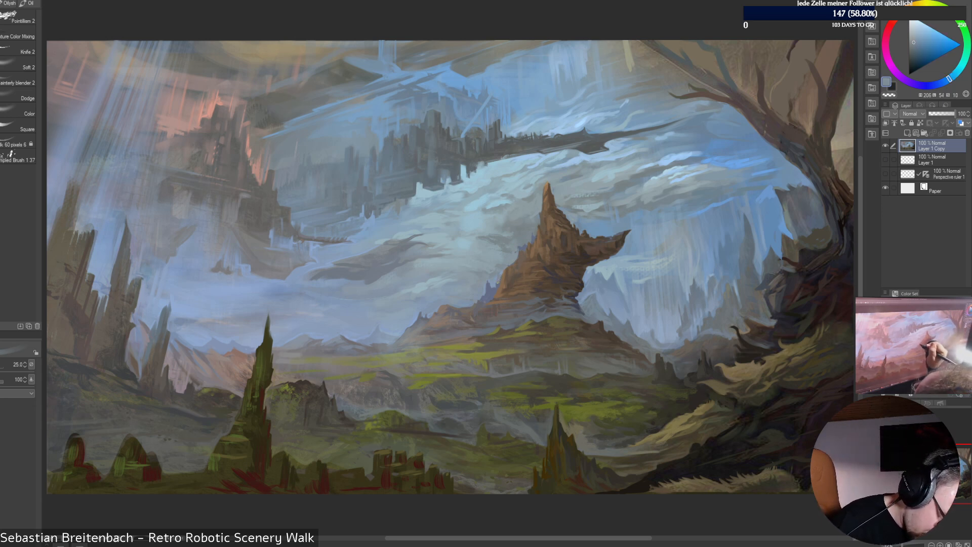
{"action": "left_click", "coordinate": [497, 282], "text": "alt"}
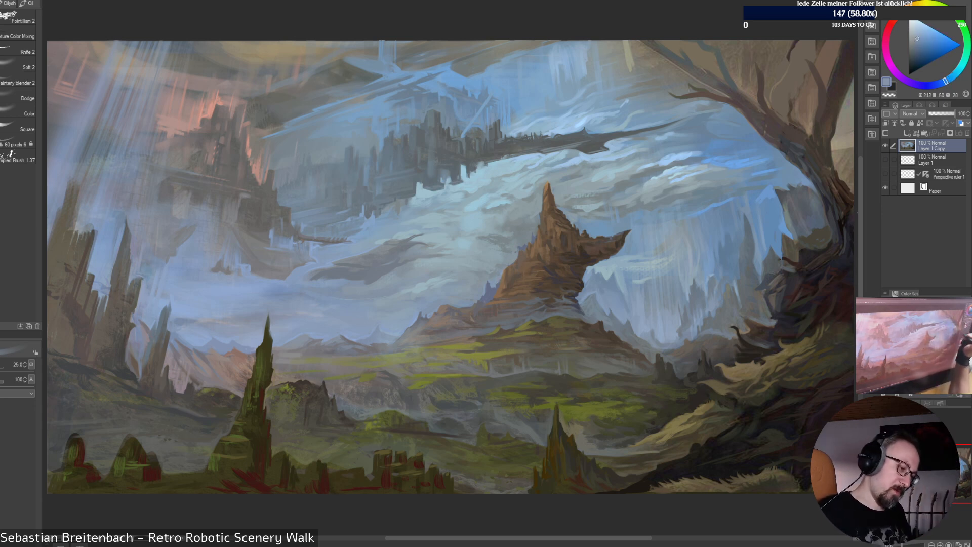
{"action": "left_click", "coordinate": [512, 252], "text": "alt"}
{"action": "left_click", "coordinate": [522, 247], "text": "alt"}
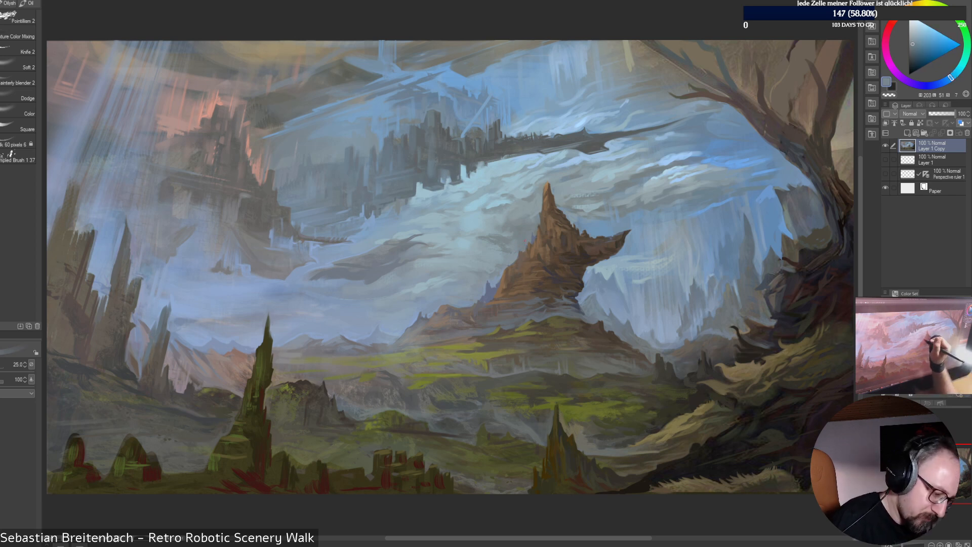
{"action": "left_click", "coordinate": [531, 234], "text": "alt"}
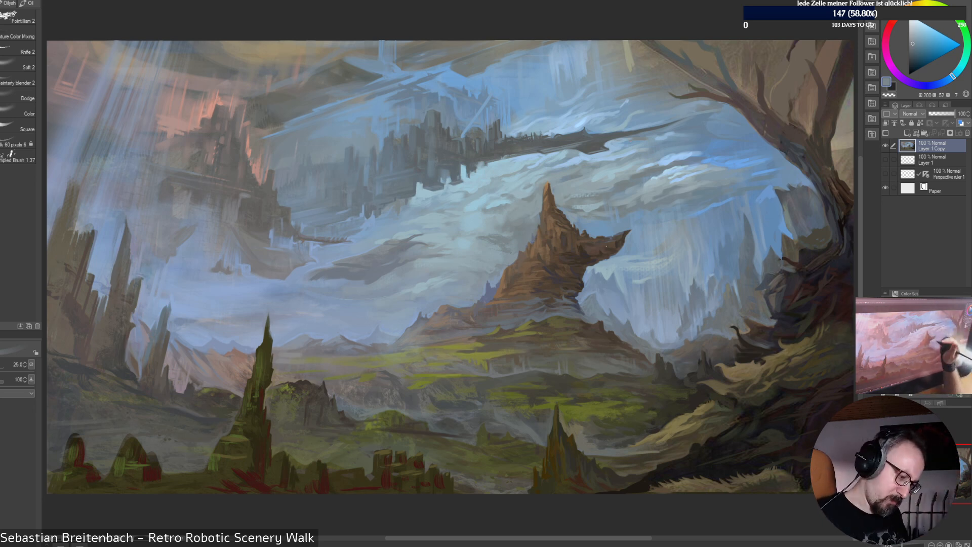
{"action": "left_click", "coordinate": [526, 217], "text": "alt"}
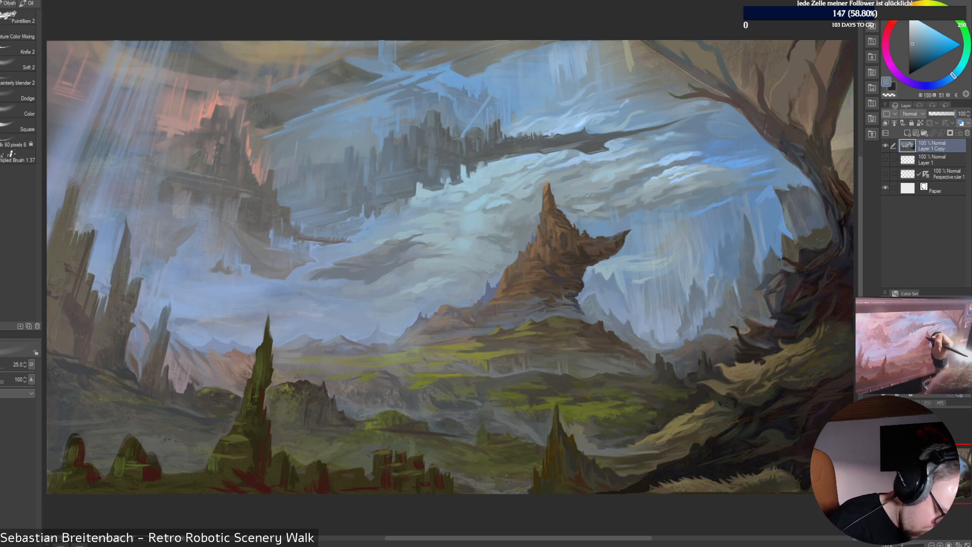
{"action": "left_click", "coordinate": [511, 254], "text": "alt"}
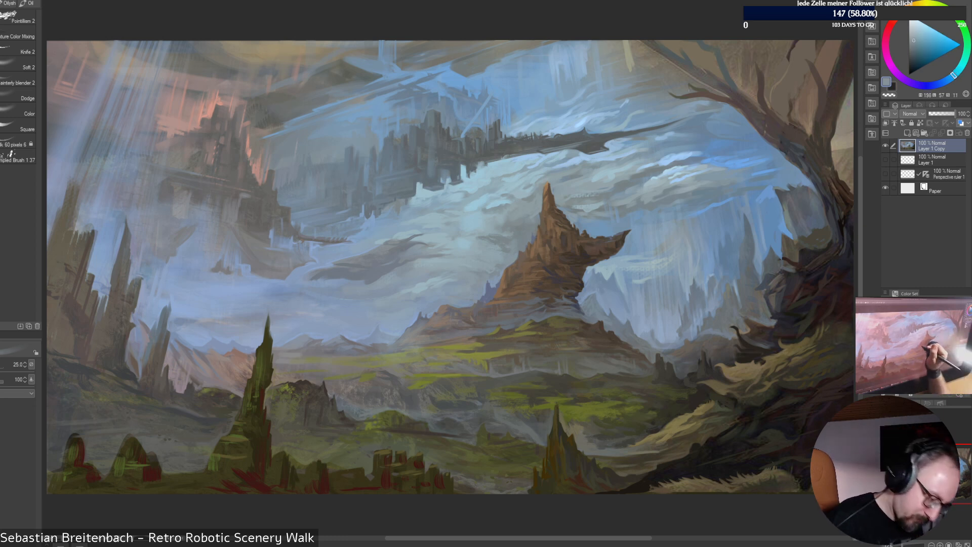
{"action": "left_click", "coordinate": [487, 292], "text": "alt"}
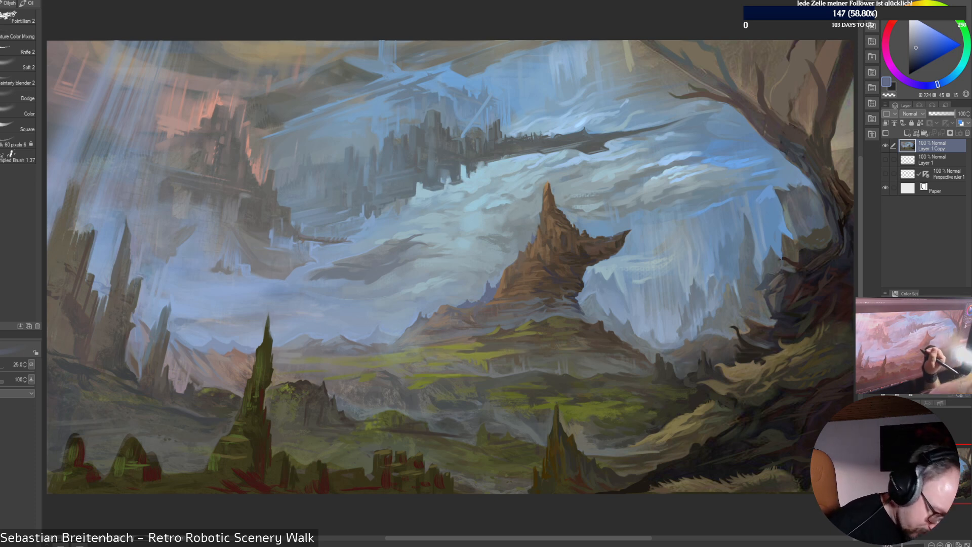
{"action": "left_click", "coordinate": [475, 308], "text": "alt"}
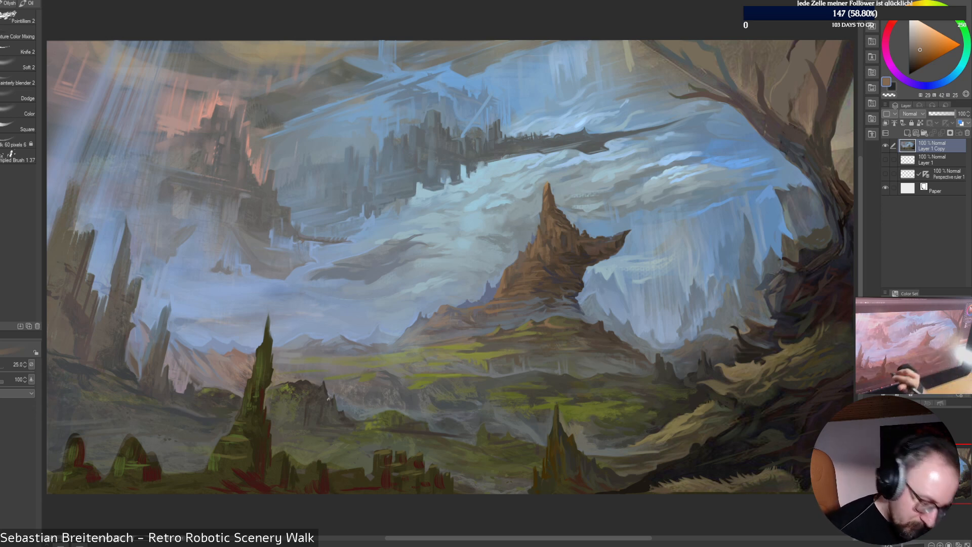
Work earthy layers into the green hill directly below the central rock with sampled warm and greyish browns at brush size 20
{"action": "left_click", "coordinate": [521, 341], "text": "alt"}
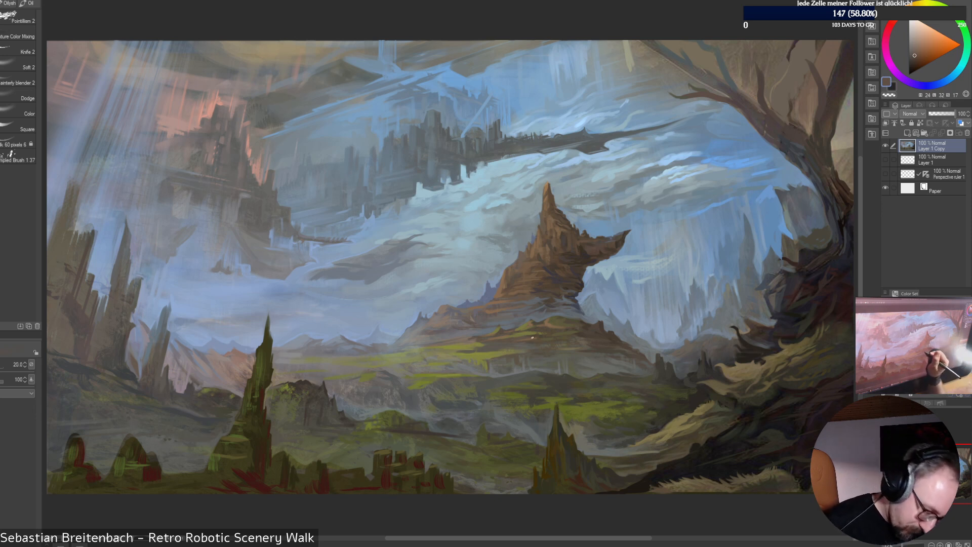
{"action": "left_click", "coordinate": [532, 337], "text": "alt"}
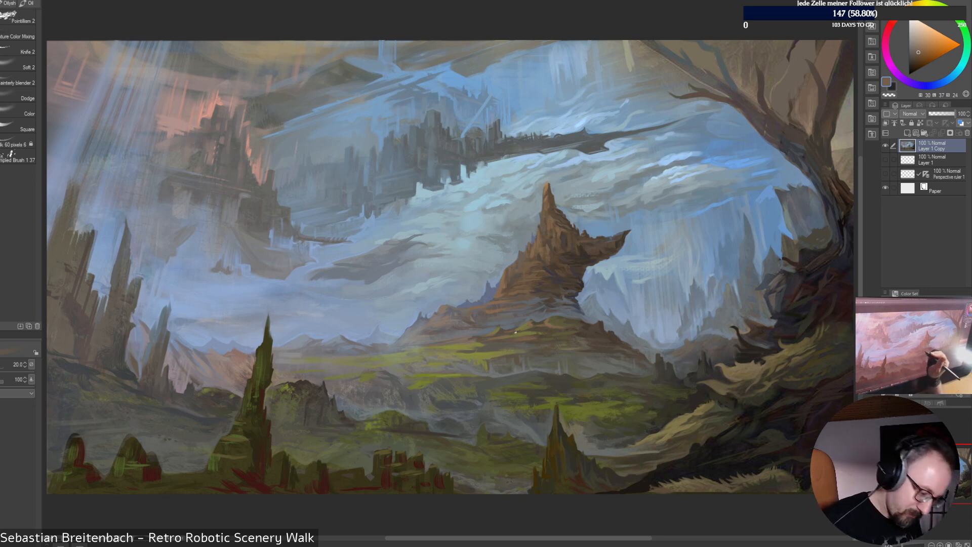
{"action": "left_click", "coordinate": [508, 330], "text": "alt"}
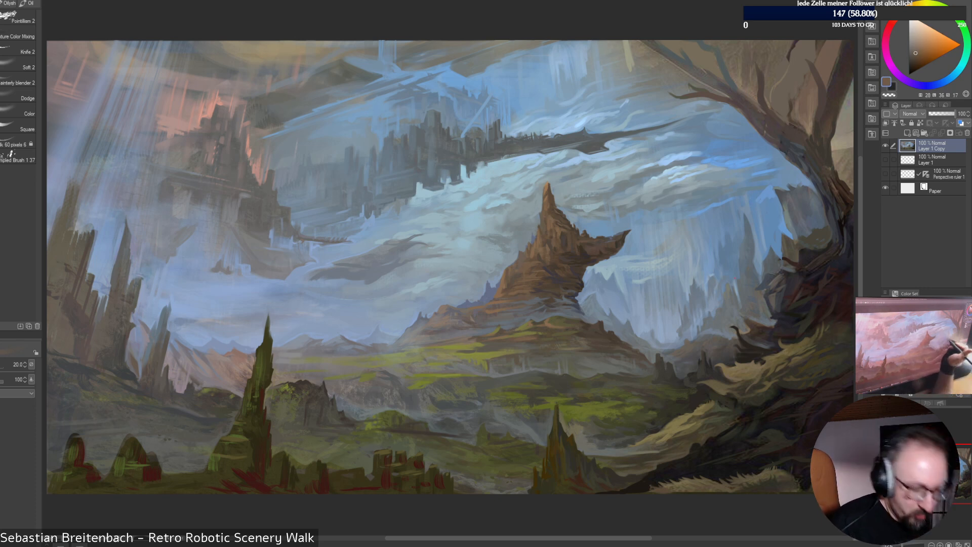
{"action": "left_click", "coordinate": [498, 324], "text": "alt"}
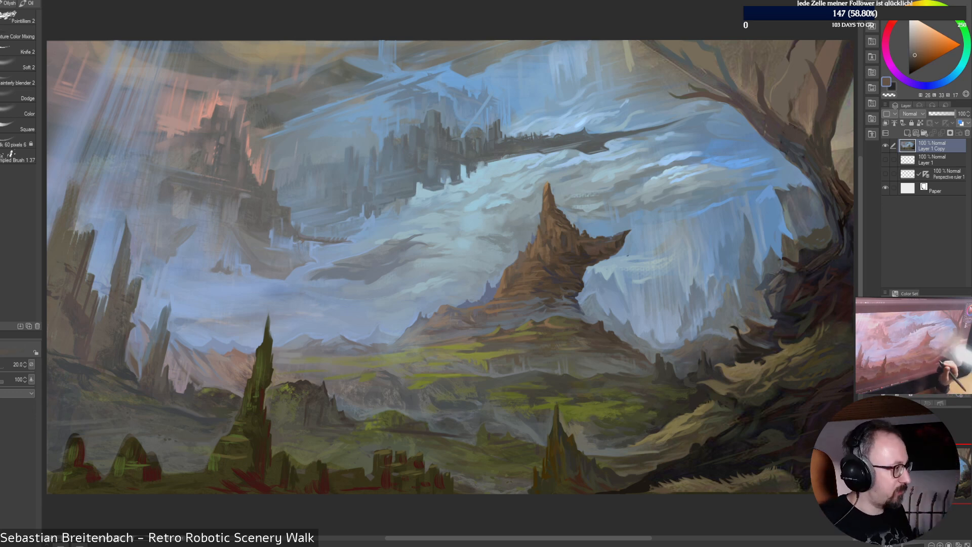
Blend the hill's crest into the central rock's foot with browns sampled from both, plus dark olive, at brush size 20
{"action": "left_click", "coordinate": [547, 321], "text": "alt"}
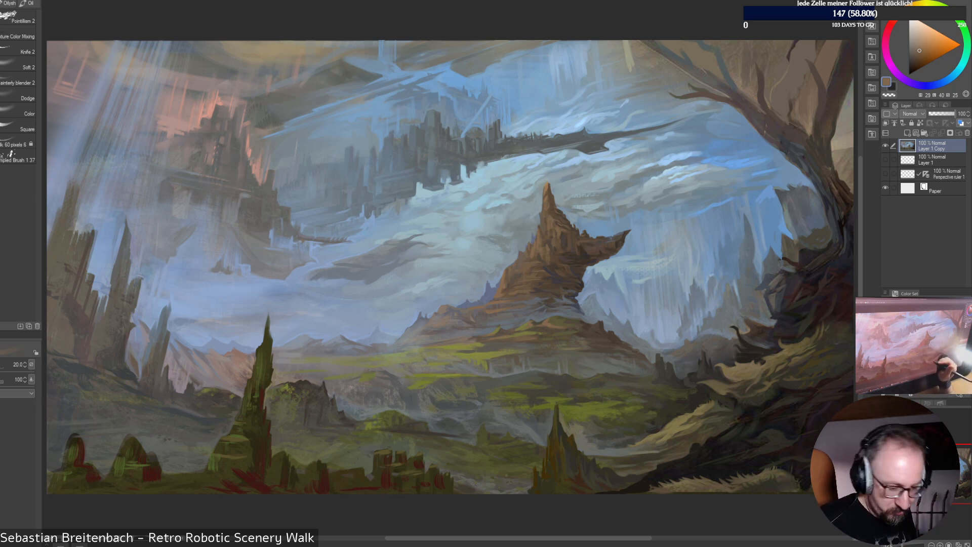
{"action": "left_click", "coordinate": [501, 280], "text": "alt"}
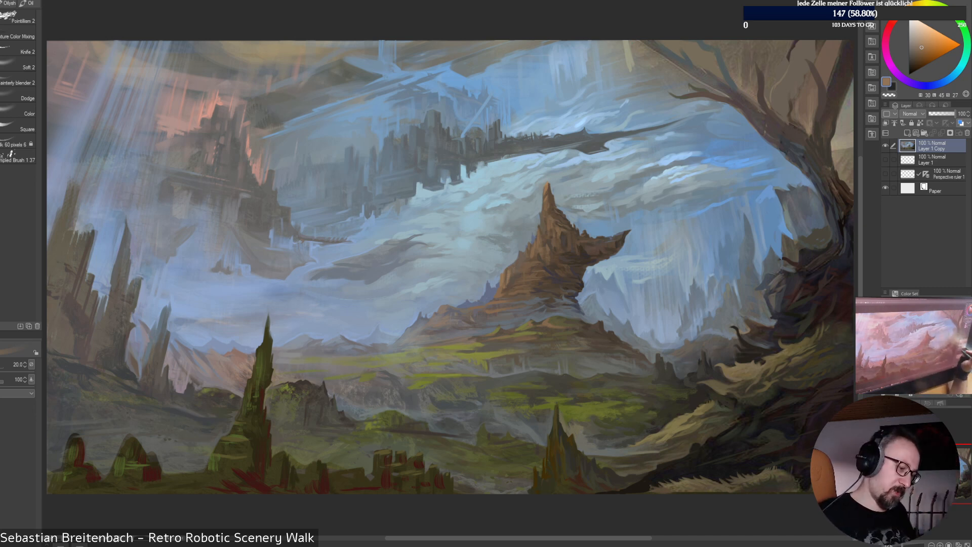
{"action": "left_click", "coordinate": [545, 322], "text": "alt"}
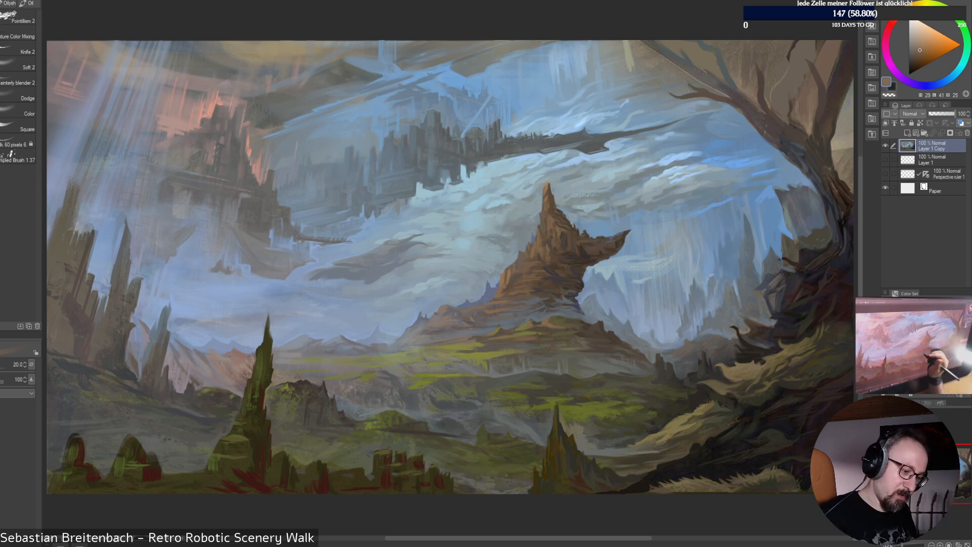
{"action": "left_click", "coordinate": [565, 327], "text": "alt"}
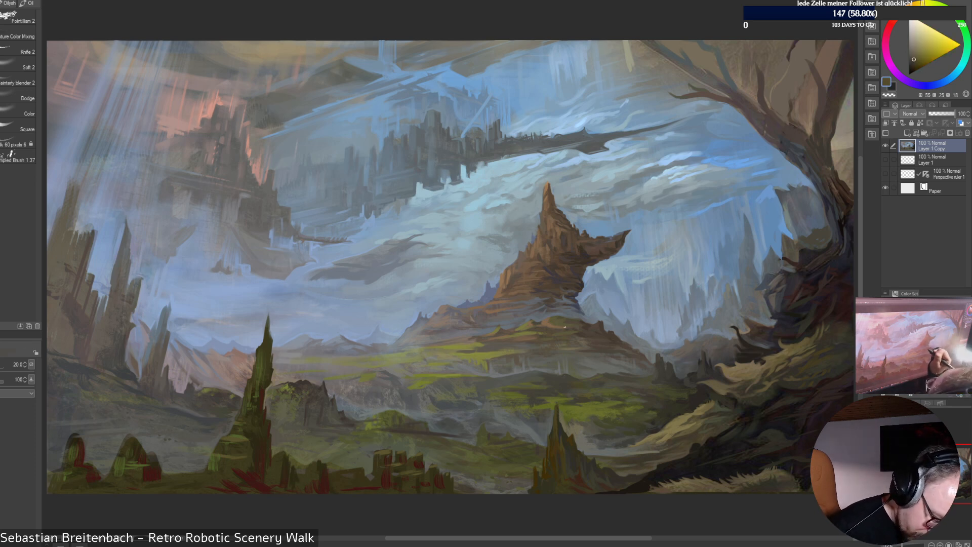
{"action": "left_click", "coordinate": [608, 329], "text": "alt"}
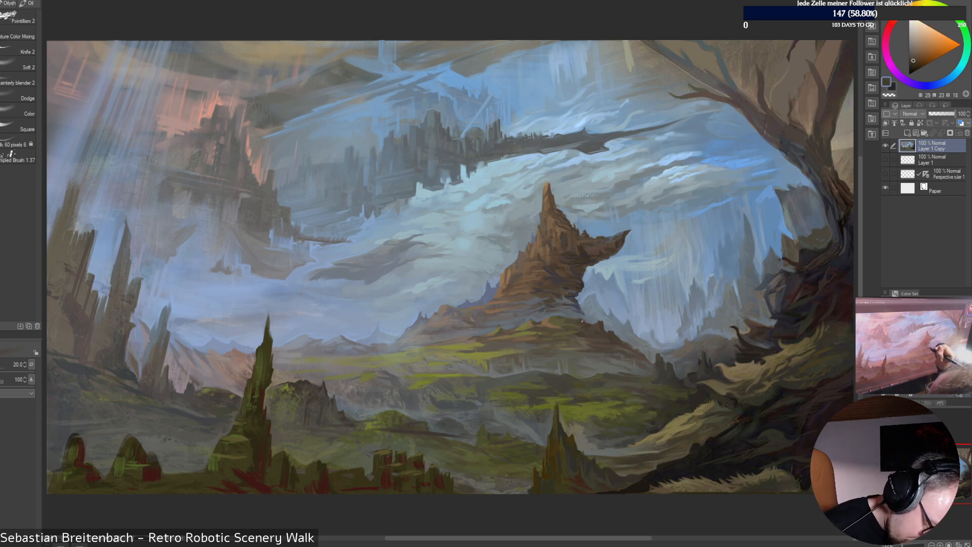
Soften the central rock's foot and the hill below it with greyish blues sampled around them at brush size 20
{"action": "left_click", "coordinate": [569, 317], "text": "alt"}
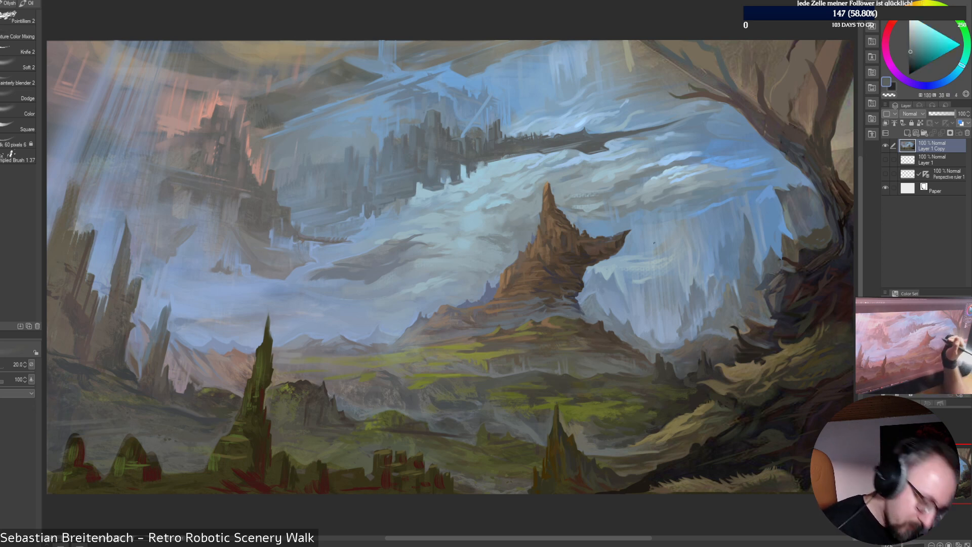
{"action": "left_click", "coordinate": [614, 285], "text": "alt"}
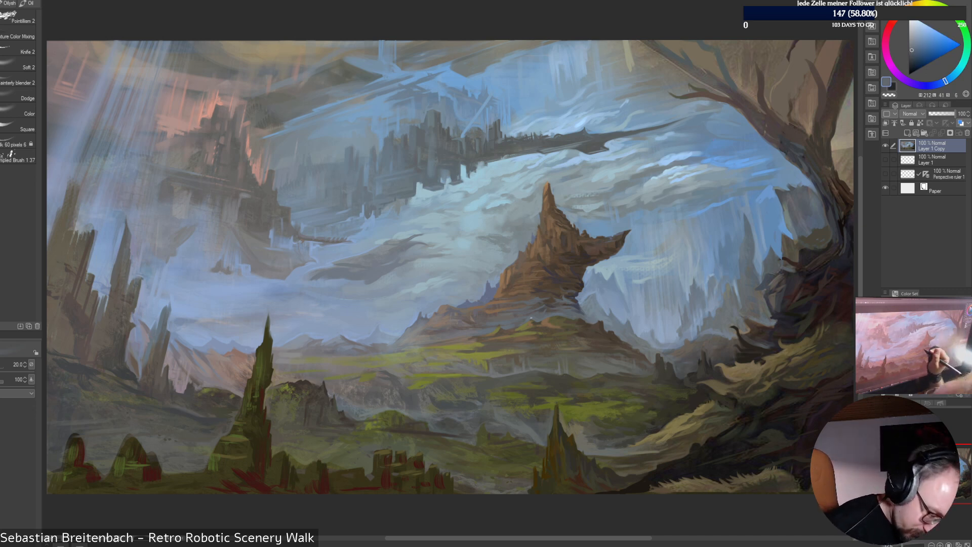
{"action": "left_click", "coordinate": [527, 320], "text": "alt"}
{"action": "left_click", "coordinate": [527, 320], "text": "alt"}
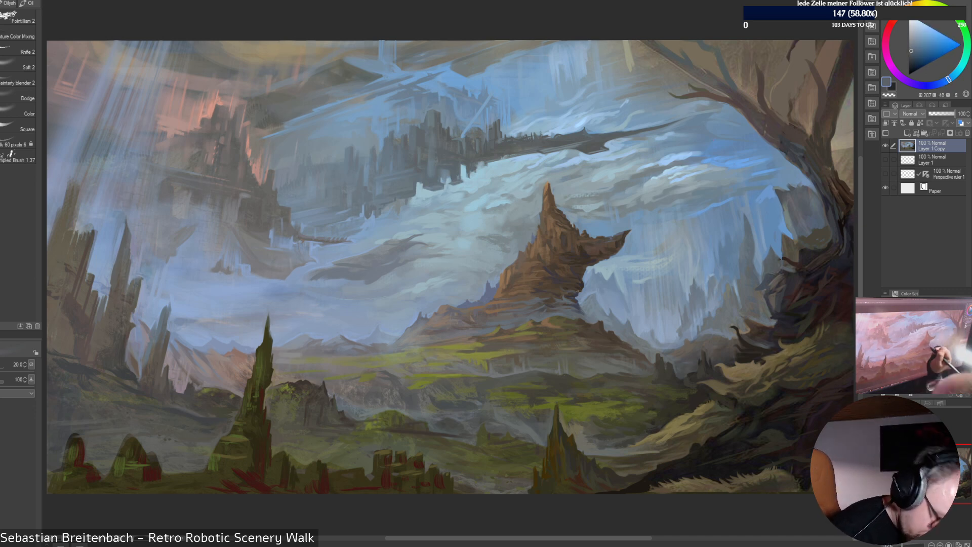
{"action": "left_click", "coordinate": [524, 366], "text": "alt"}
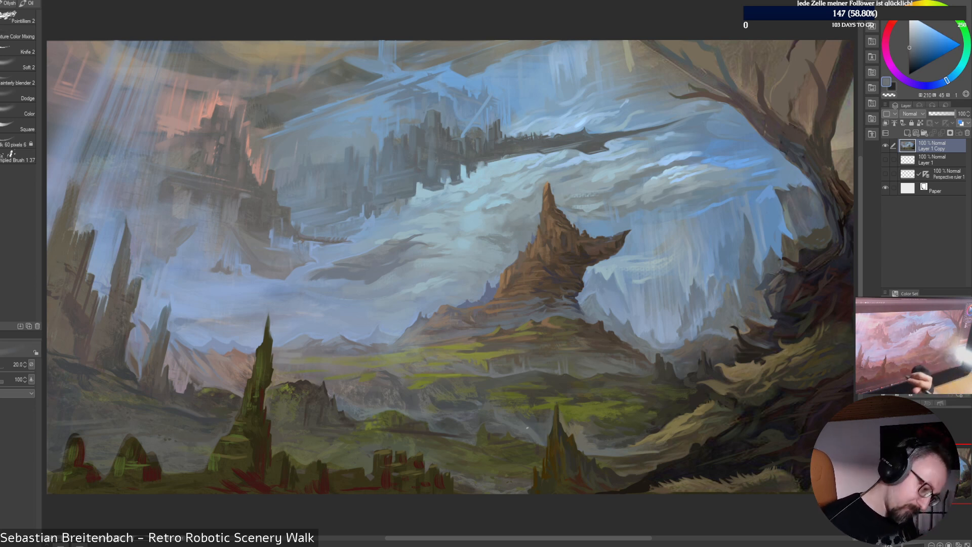
Blend the meadow at the hill's left foot with warm greys sampled from it at brush size 20
{"action": "left_click", "coordinate": [418, 370], "text": "alt"}
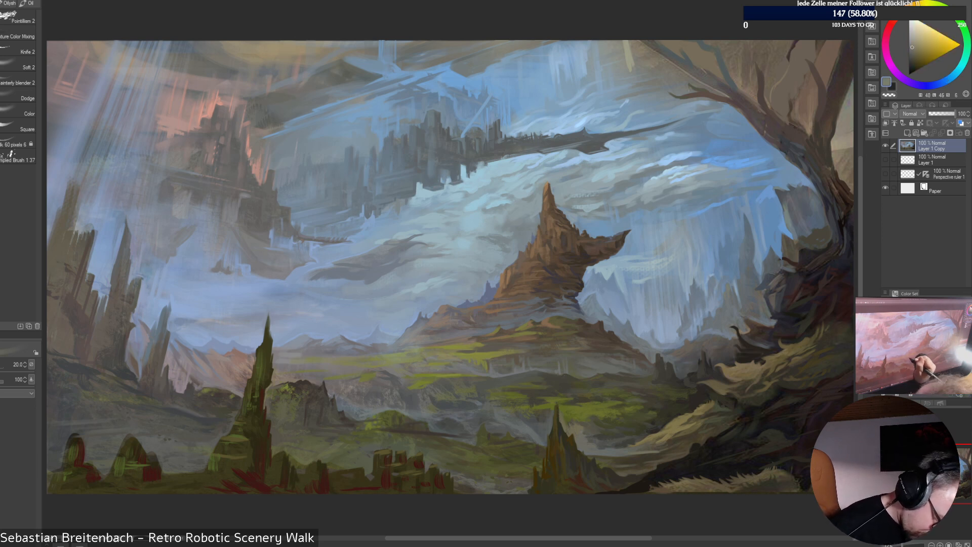
{"action": "left_click", "coordinate": [409, 369], "text": "alt"}
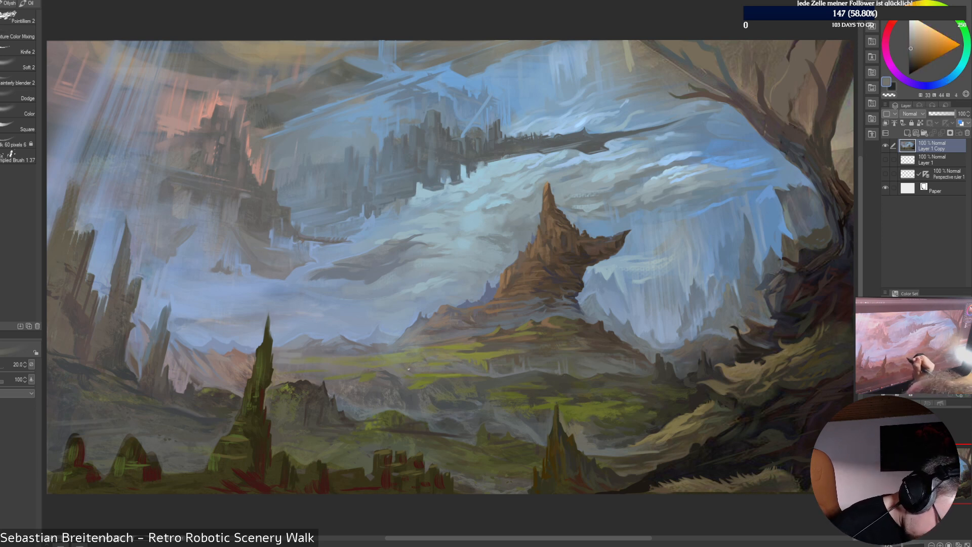
{"action": "left_click", "coordinate": [430, 360], "text": "alt"}
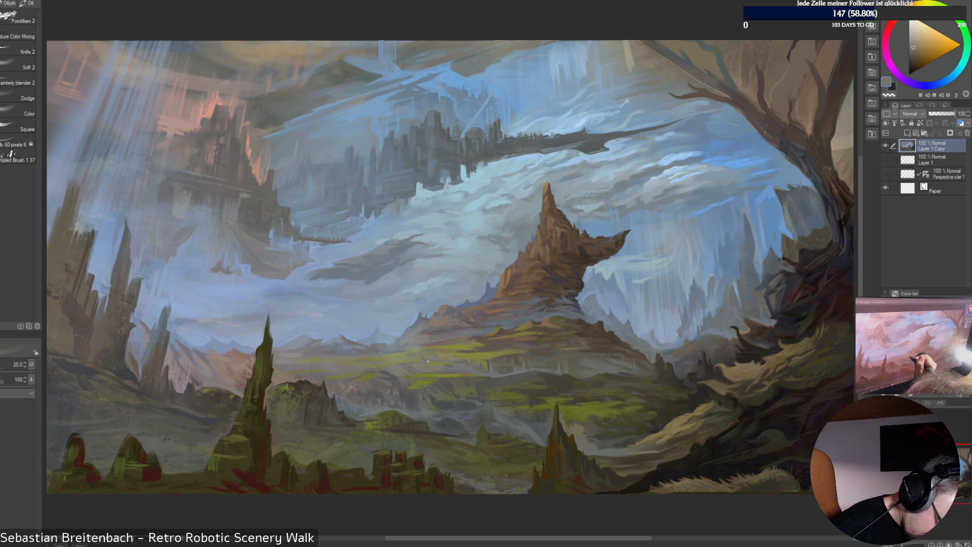
{"action": "left_click", "coordinate": [422, 359], "text": "alt"}
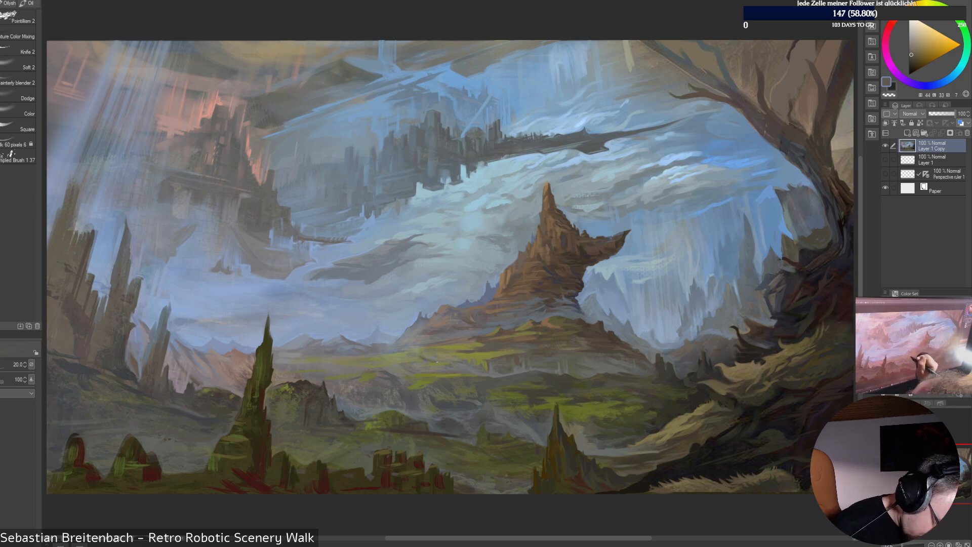
Broaden the soft patches in the meadow left of the hill with sampled yellowish greys at brush size 45
{"action": "key", "text": "bracketright"}
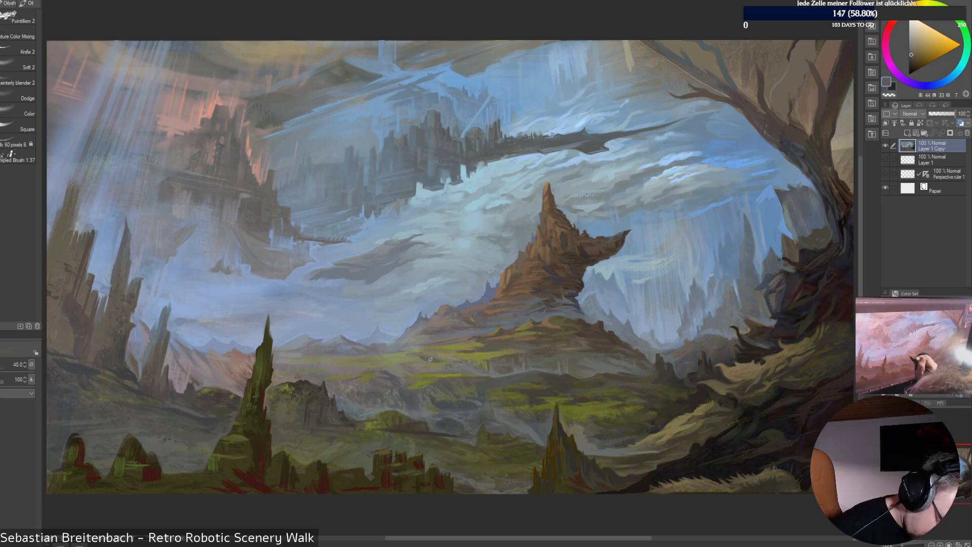
{"action": "key", "text": "bracketright"}
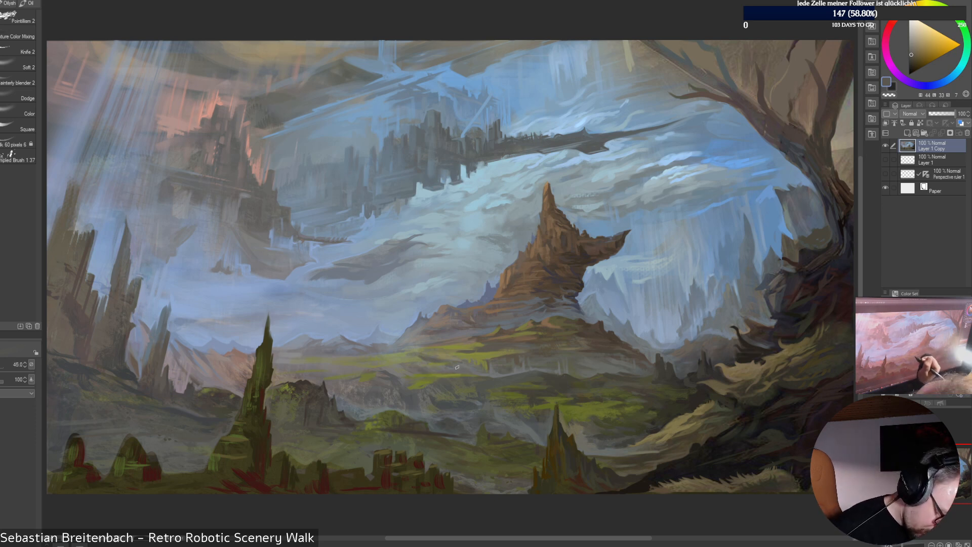
{"action": "left_click", "coordinate": [448, 365], "text": "alt"}
Rework the bright grass bands left of the hill with sampled greys and olive green at brush size 30
{"action": "key", "text": "bracketleft"}
{"action": "key", "text": "bracketleft"}
{"action": "key", "text": "bracketleft"}
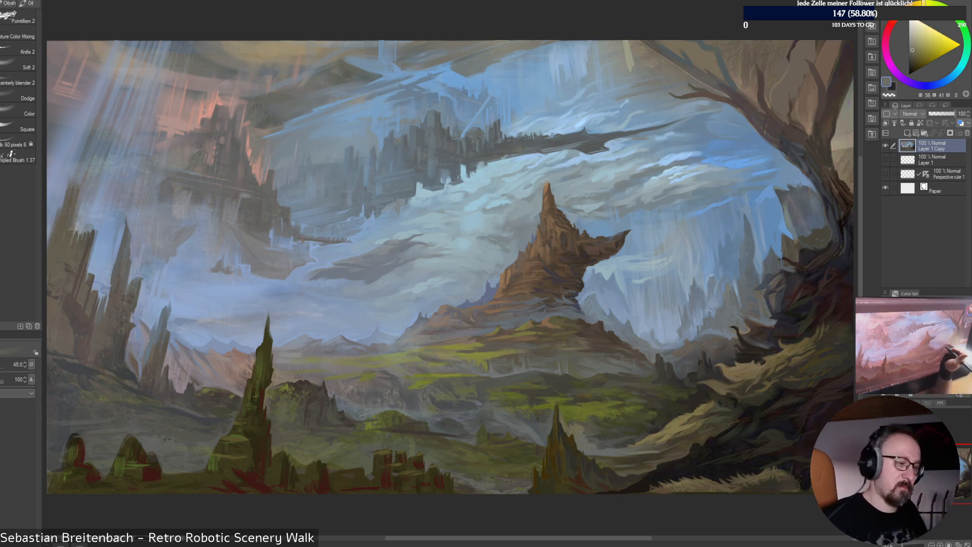
{"action": "left_click", "coordinate": [442, 359], "text": "alt"}
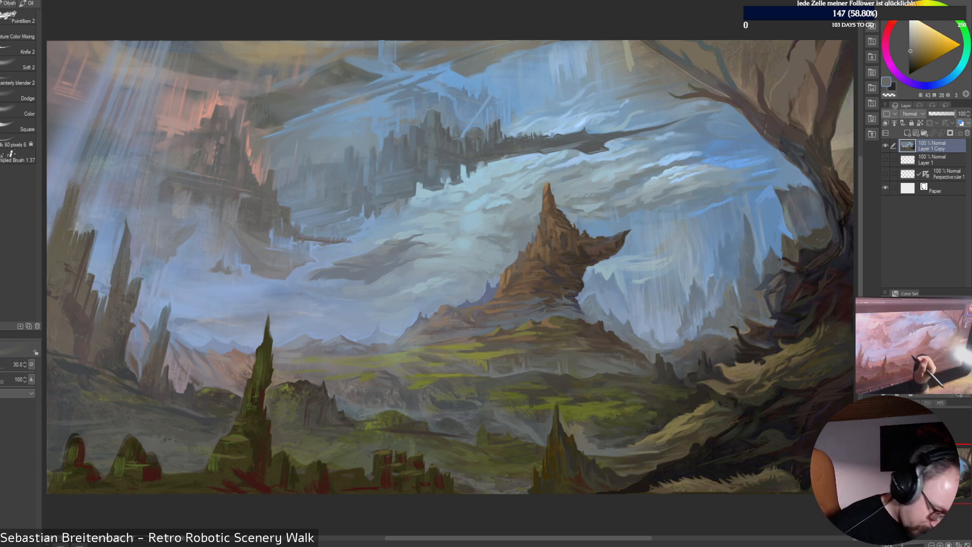
{"action": "left_click", "coordinate": [446, 354], "text": "alt"}
{"action": "left_click", "coordinate": [433, 350], "text": "alt"}
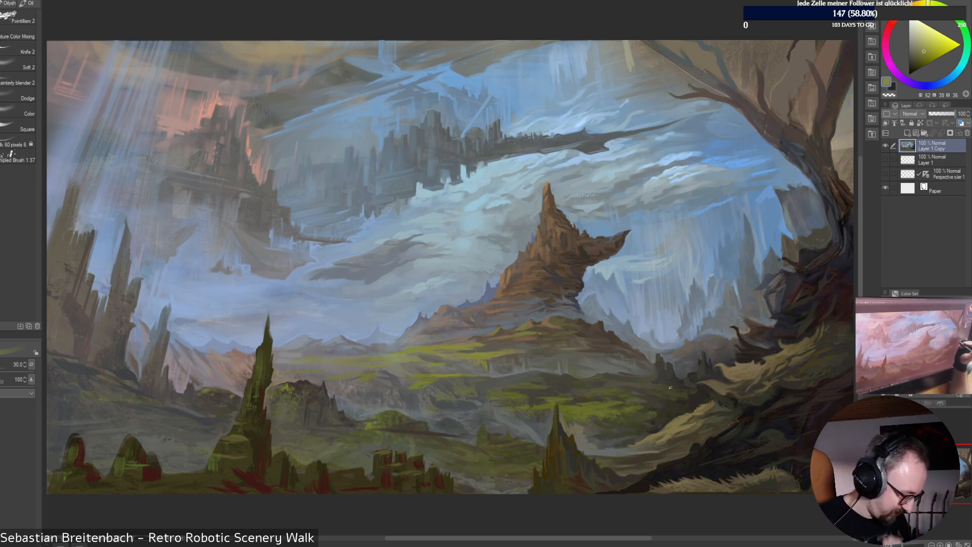
Blend the grass band beneath the hill with sampled green, greyish olive and neutral grey at brush size 30
{"action": "left_click", "coordinate": [474, 359], "text": "alt"}
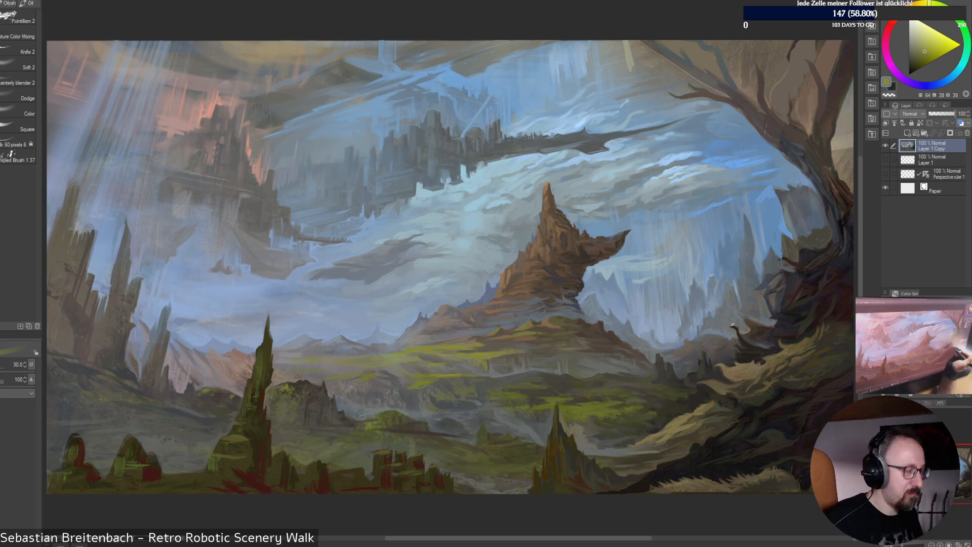
{"action": "left_click", "coordinate": [457, 359], "text": "alt"}
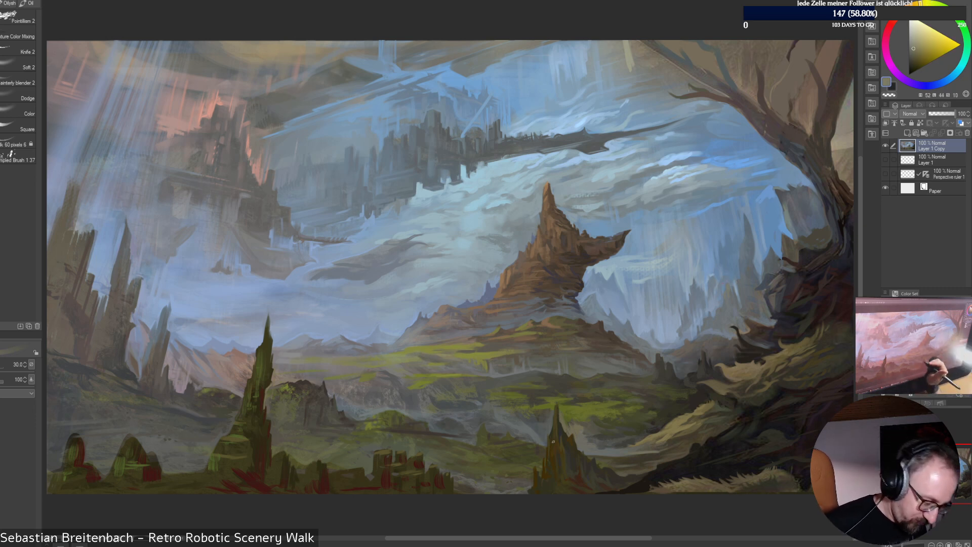
{"action": "left_click", "coordinate": [477, 364], "text": "alt"}
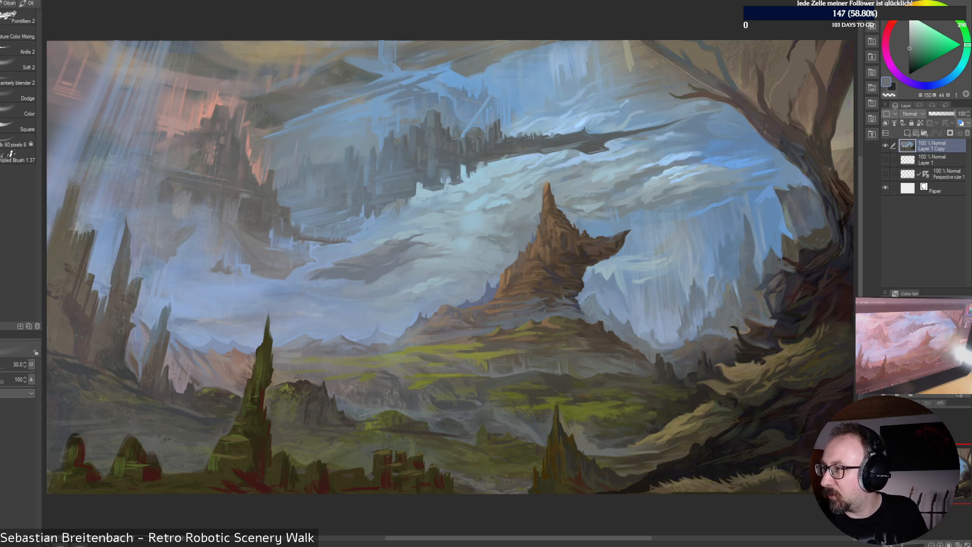
Switch to Pictus to review the nine thumbnail sketches in surreal_thumbs.jpg, fit them in view, and close the viewer
{"action": "key", "text": "alt+Tab"}
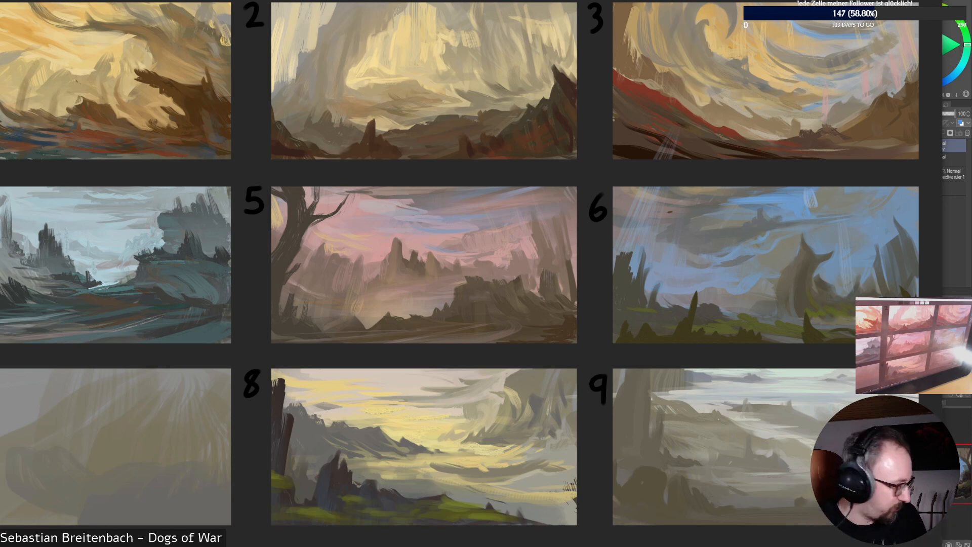
{"action": "left_click_drag", "start_coordinate": [1, 1], "coordinate": [125, 44]}
{"action": "left_click_drag", "start_coordinate": [533, 49], "coordinate": [464, 20]}
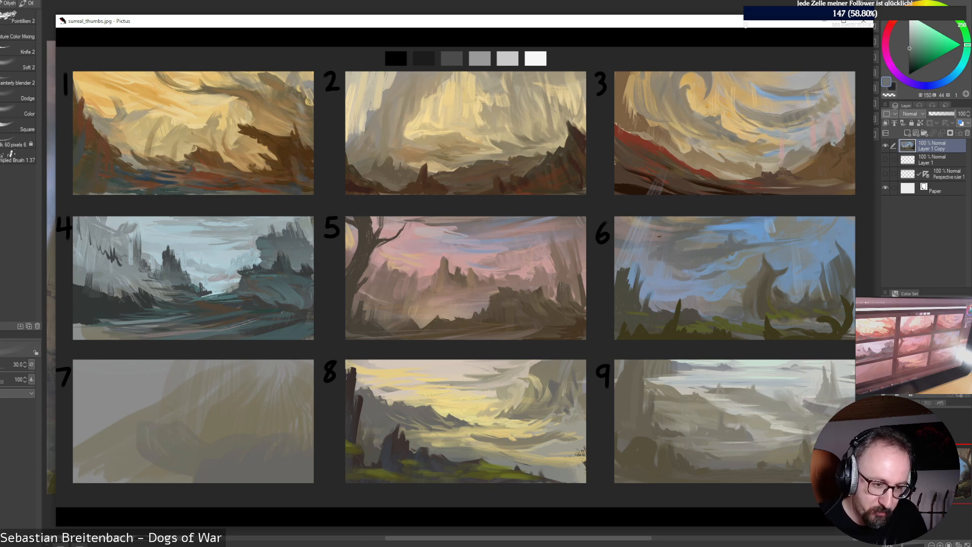
{"action": "left_click", "coordinate": [863, 22]}
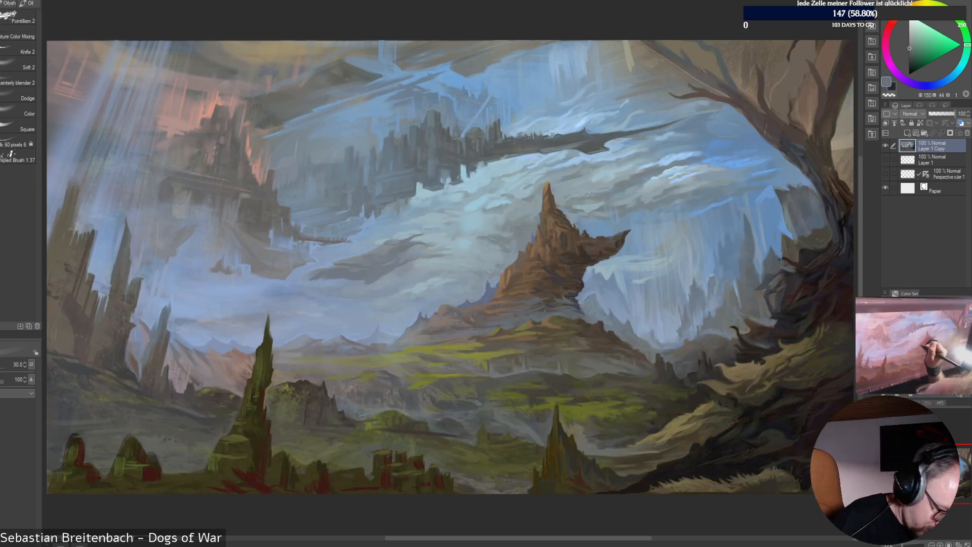
Refine the central rock's lower left edge and the sky beneath its horn with sampled blues at brush size 30
{"action": "left_click", "coordinate": [485, 292], "text": "alt"}
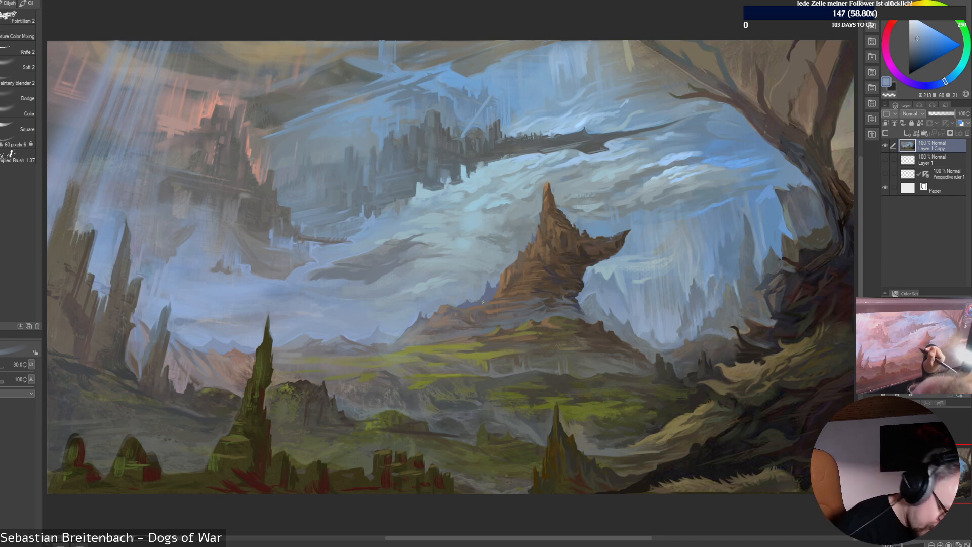
{"action": "left_click", "coordinate": [493, 292], "text": "alt"}
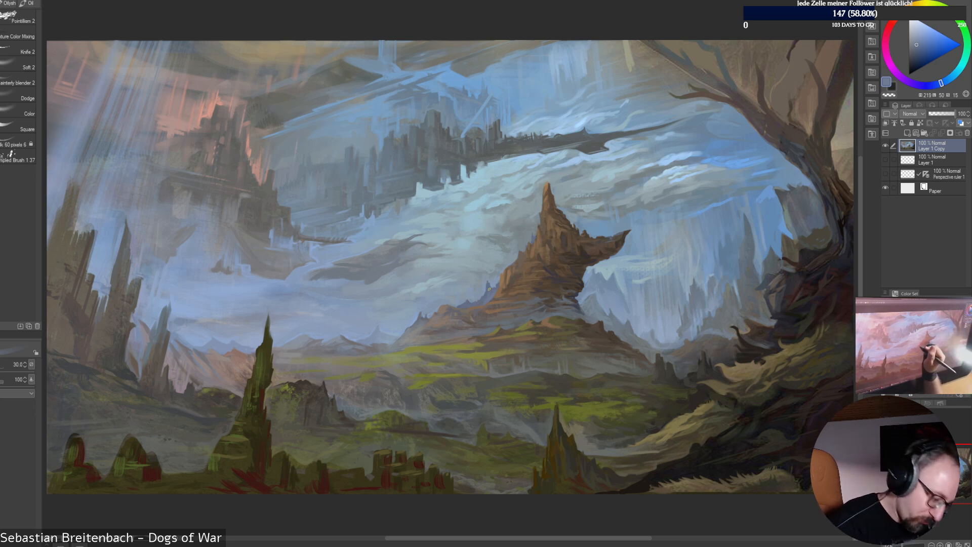
{"action": "left_click", "coordinate": [490, 287], "text": "alt"}
{"action": "left_click", "coordinate": [489, 299], "text": "alt"}
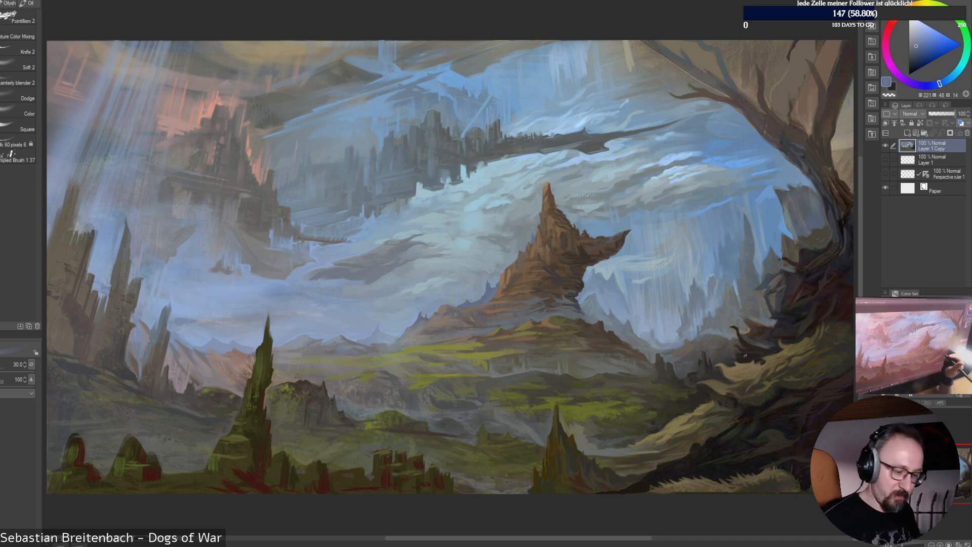
{"action": "left_click", "coordinate": [598, 267], "text": "alt"}
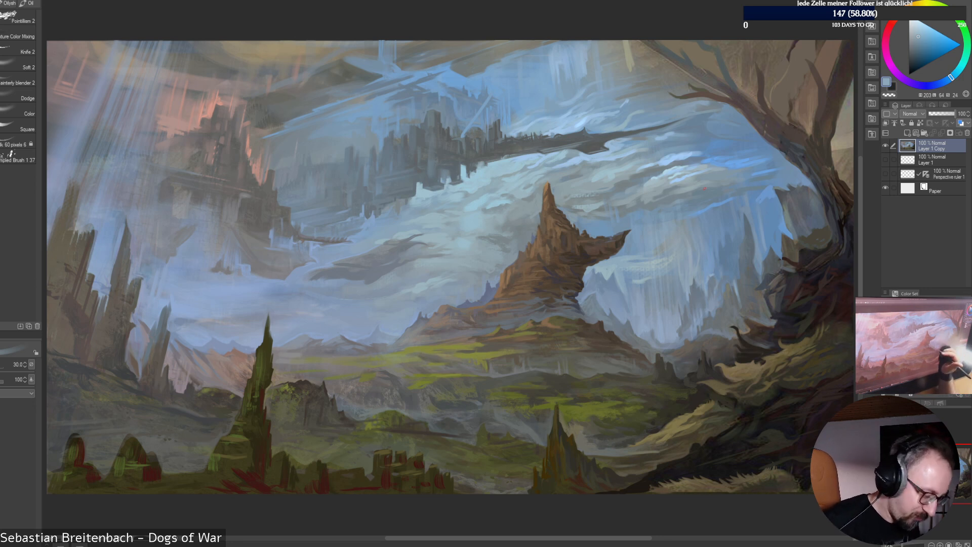
Soften the low ridge at the central rock's left foot with sampled greyish blue and violet, reducing the brush size to 20
{"action": "left_click", "coordinate": [419, 314], "text": "alt"}
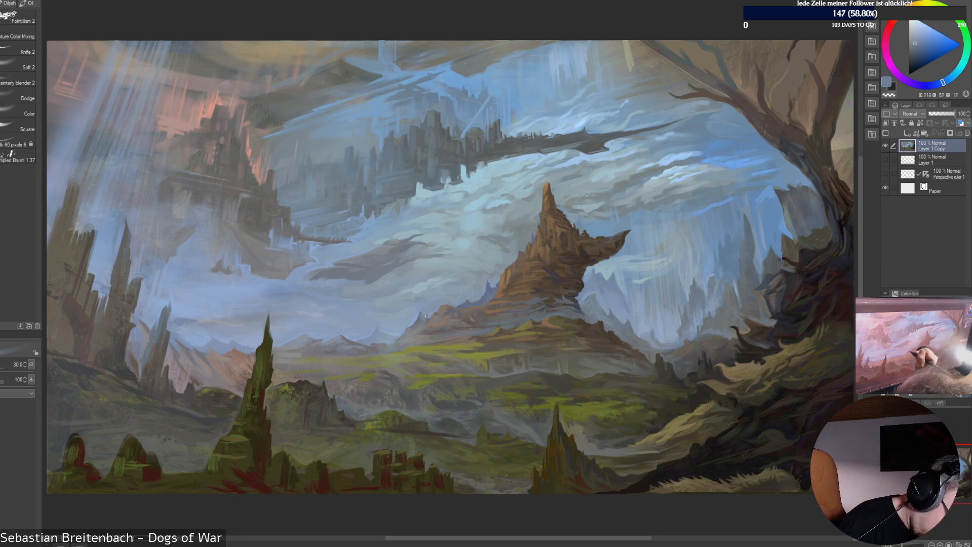
{"action": "left_click", "coordinate": [458, 312], "text": "alt"}
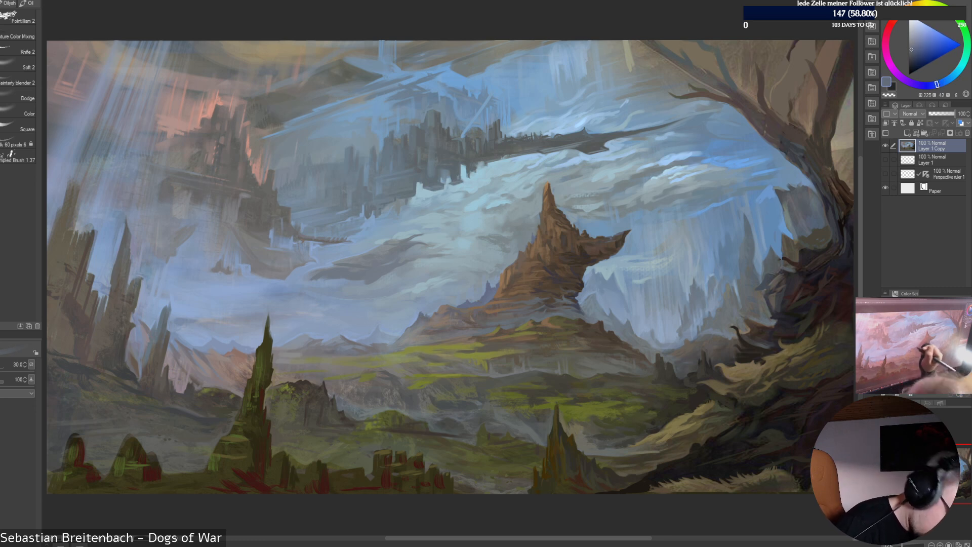
{"action": "left_click", "coordinate": [436, 317], "text": "alt"}
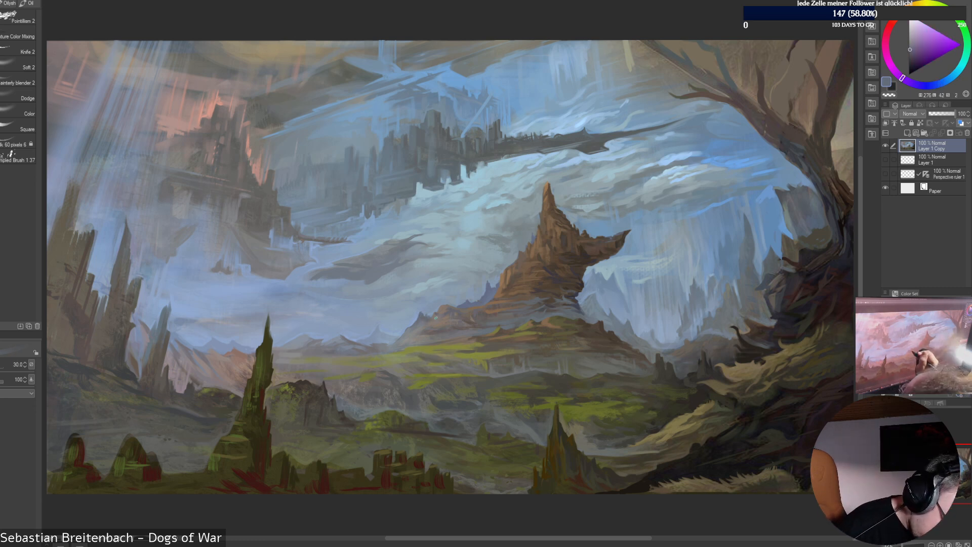
{"action": "left_click", "coordinate": [436, 317], "text": "alt"}
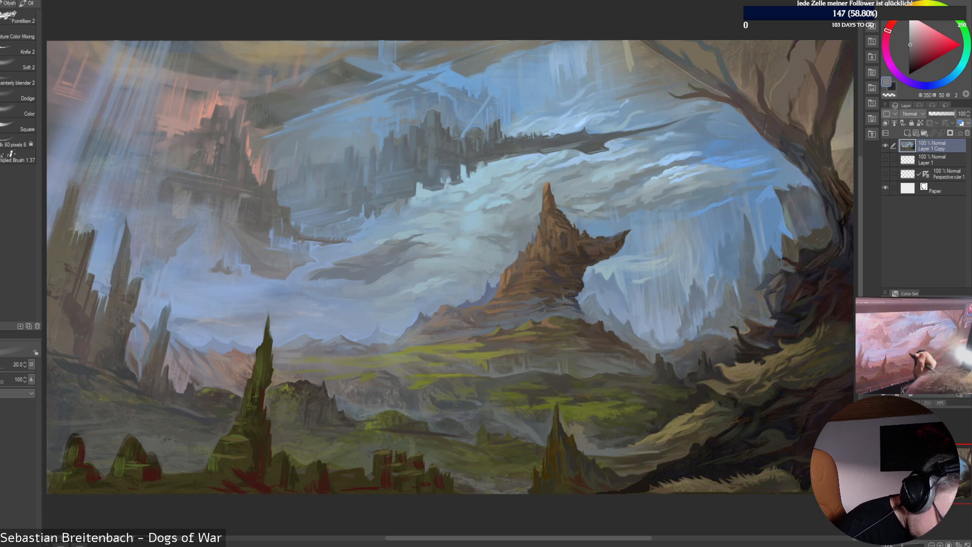
Fade the low ridge's left end into the misty horizon with sampled neutral greys and pale blue at brush size 20
{"action": "left_click", "coordinate": [420, 315], "text": "alt"}
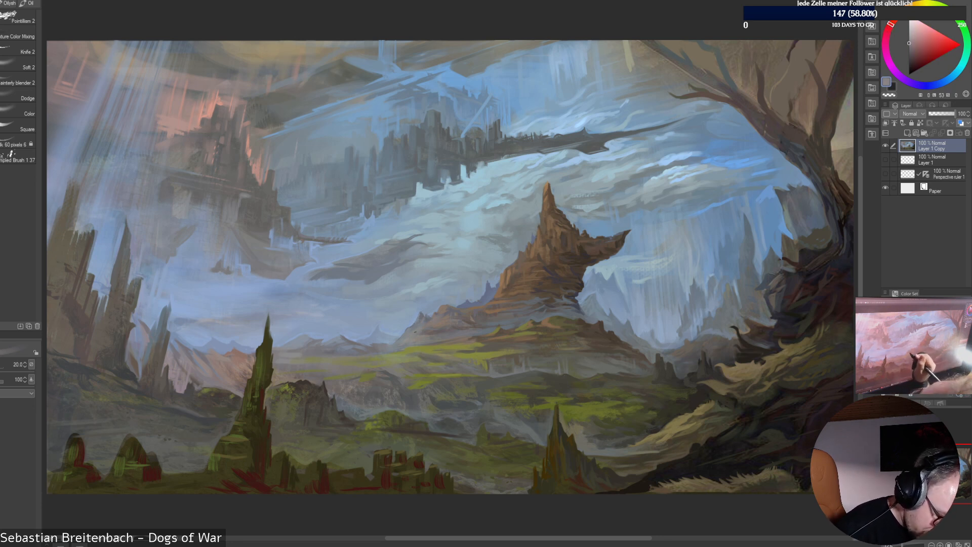
{"action": "left_click", "coordinate": [408, 329], "text": "alt"}
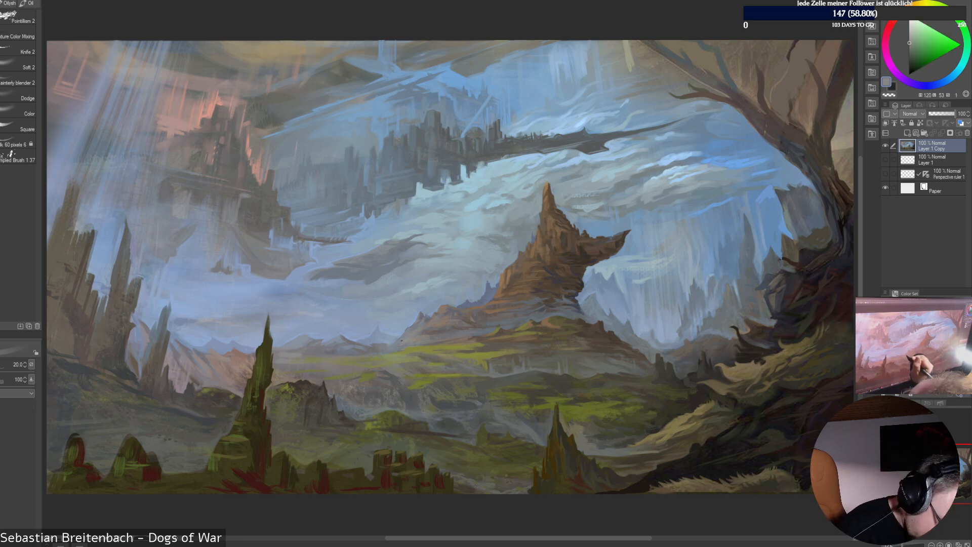
{"action": "left_click", "coordinate": [405, 332], "text": "alt"}
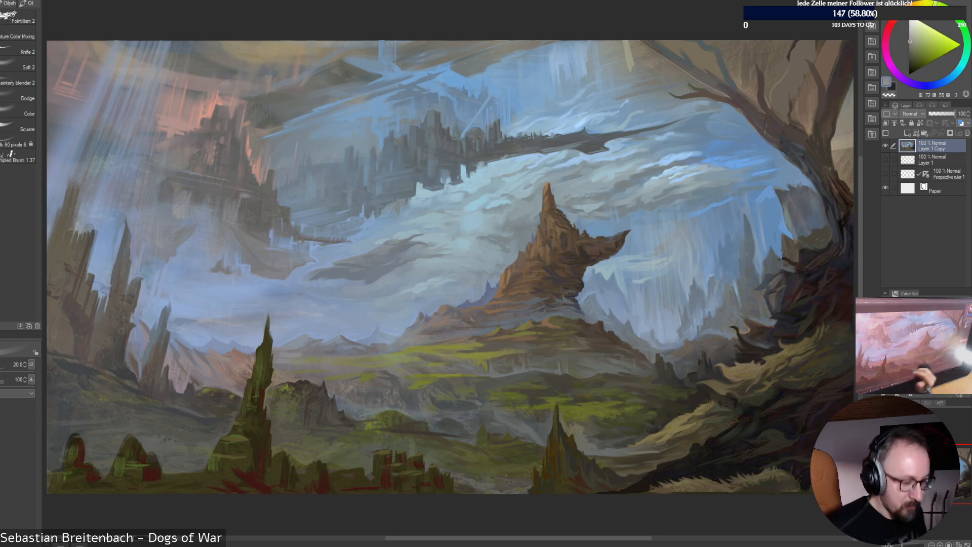
{"action": "left_click", "coordinate": [400, 324], "text": "alt"}
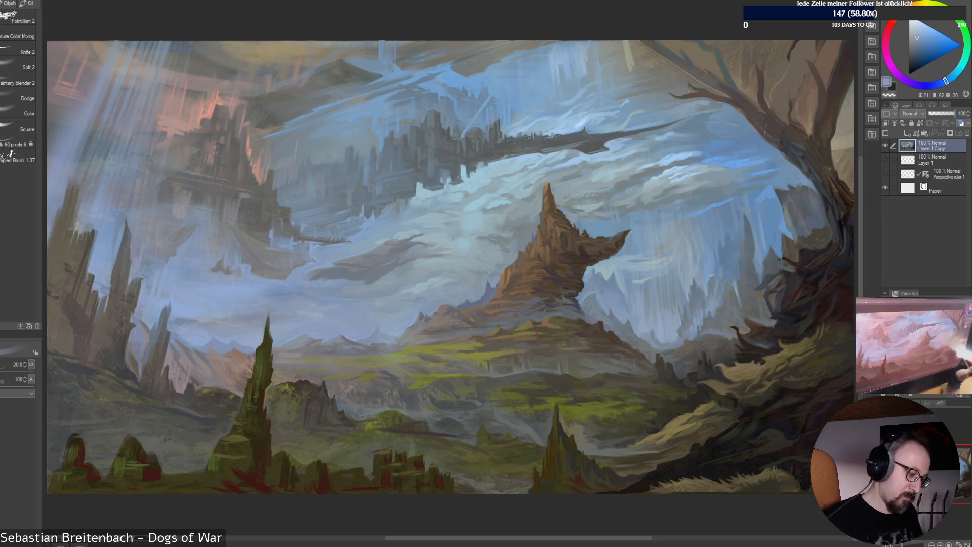
Touch up the grass bands and the darker edge beneath them left of the hill with sampled greens and greyish olive at brush size 20
{"action": "left_click", "coordinate": [447, 362], "text": "alt"}
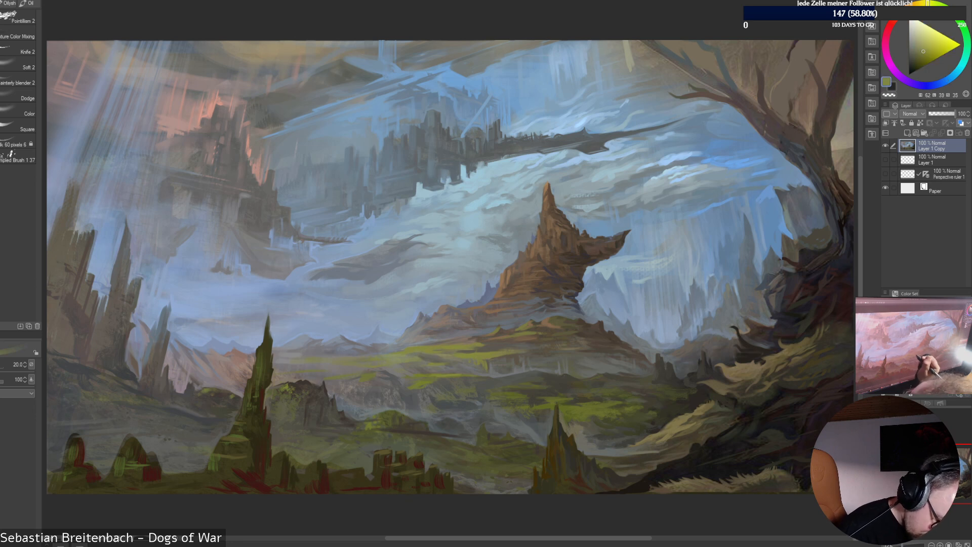
{"action": "left_click", "coordinate": [448, 350], "text": "alt"}
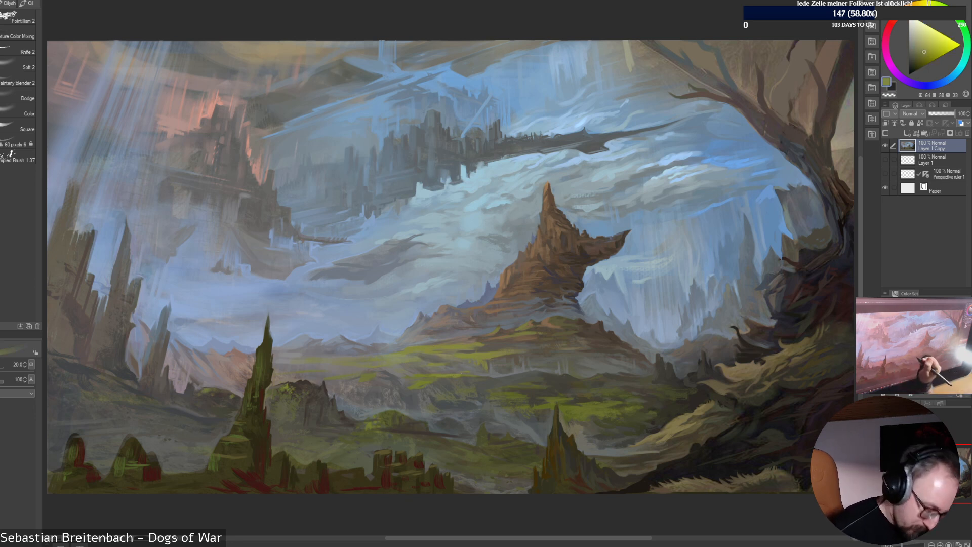
{"action": "left_click", "coordinate": [466, 373], "text": "alt"}
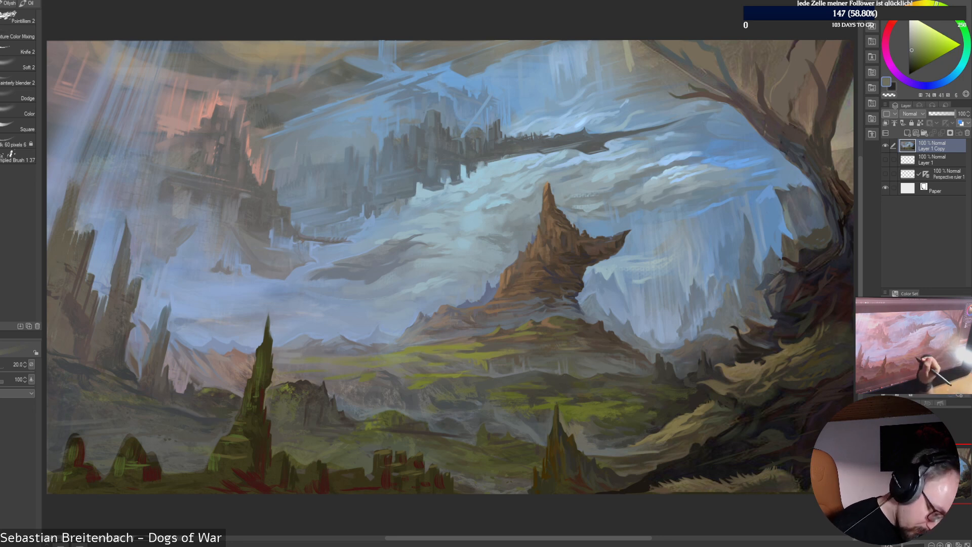
{"action": "left_click", "coordinate": [461, 372], "text": "alt"}
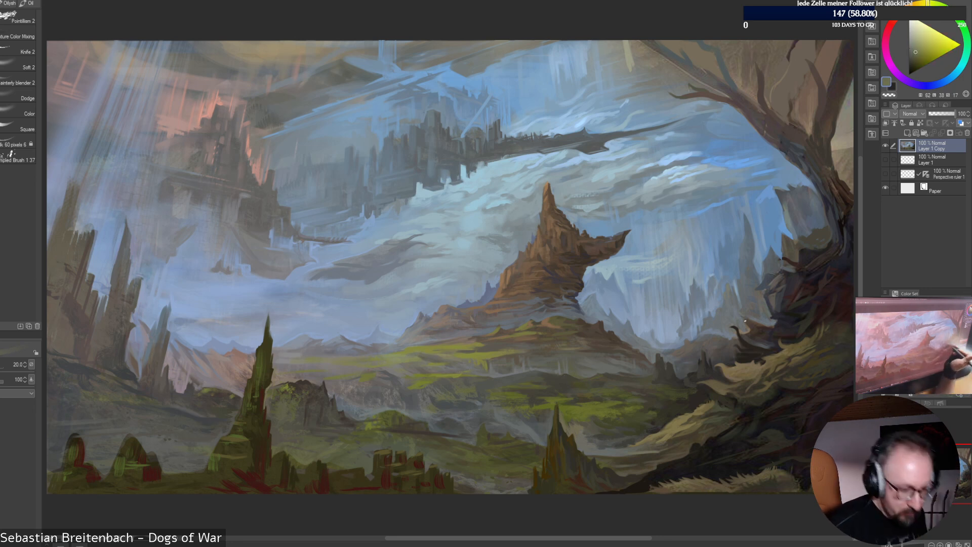
Blend the misty ground in the middle of the meadow below the hill with sampled olive and bluish greys, increasing the brush size to 45
{"action": "left_click", "coordinate": [471, 376], "text": "alt"}
{"action": "left_click", "coordinate": [476, 386], "text": "alt"}
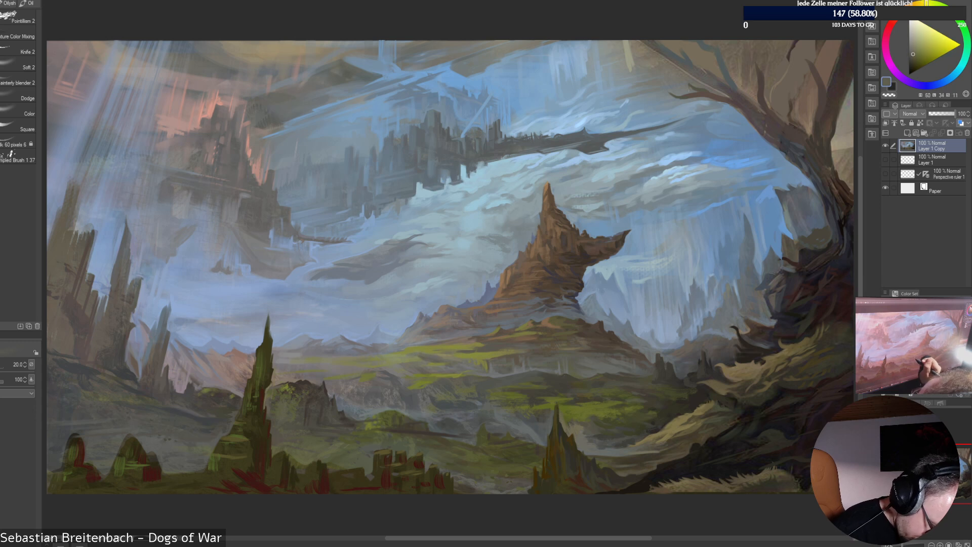
{"action": "left_click", "coordinate": [483, 398], "text": "alt"}
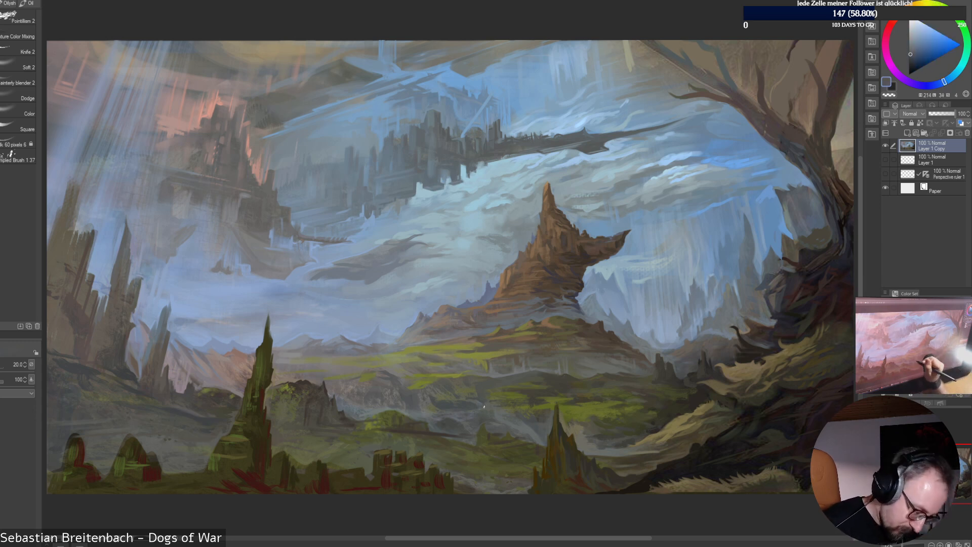
{"action": "key", "text": "bracketright"}
{"action": "key", "text": "bracketright"}
{"action": "key", "text": "bracketright"}
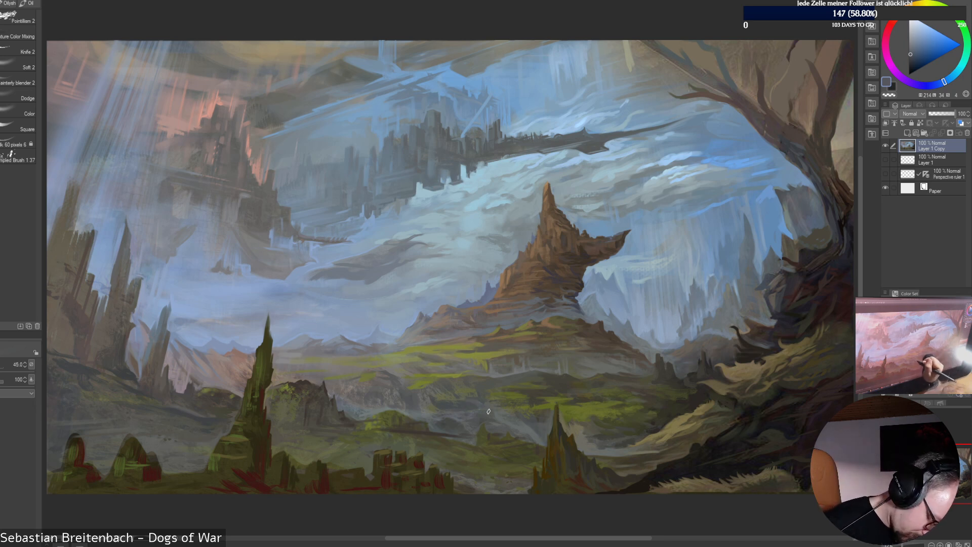
{"action": "left_click", "coordinate": [488, 406], "text": "alt"}
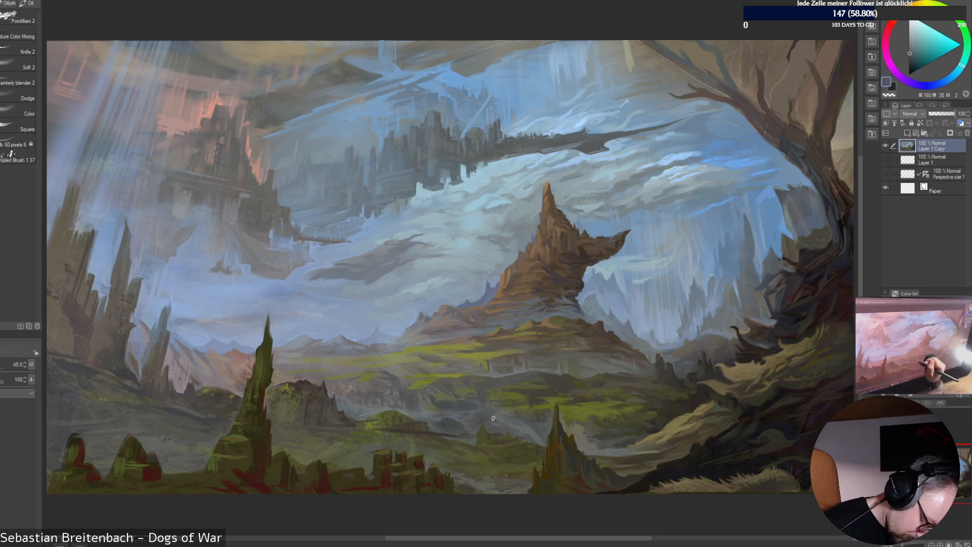
Refine the meadow's central grass edges and the mist beneath them with sampled greens and muted greys at brush size 17.5
{"action": "key", "text": "bracketleft"}
{"action": "key", "text": "bracketleft"}
{"action": "key", "text": "bracketleft"}
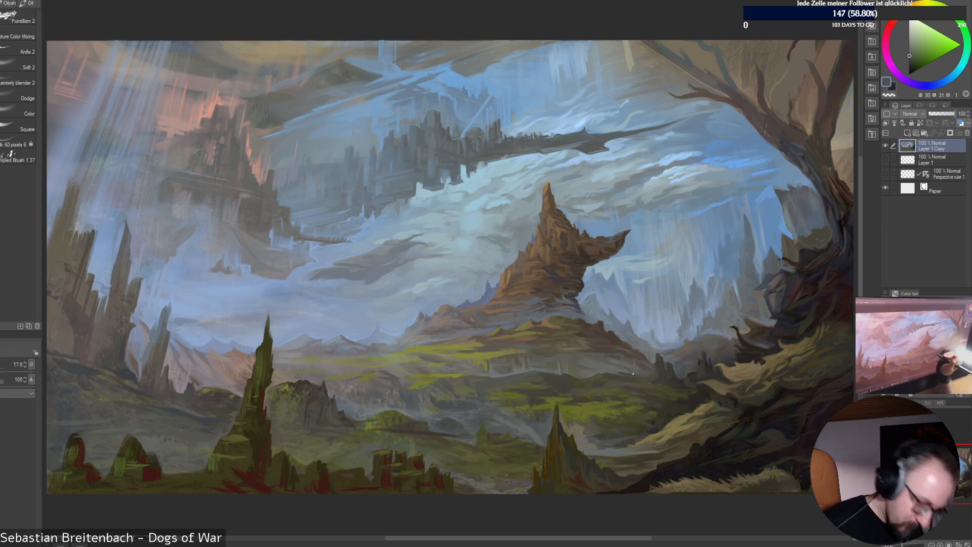
{"action": "left_click", "coordinate": [524, 371], "text": "alt"}
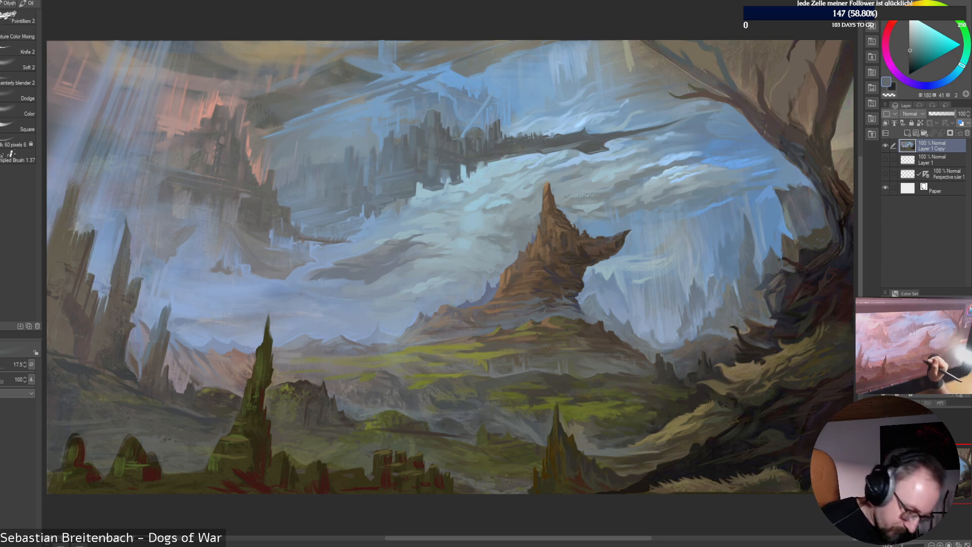
{"action": "left_click", "coordinate": [516, 408], "text": "alt"}
{"action": "left_click", "coordinate": [520, 404], "text": "alt"}
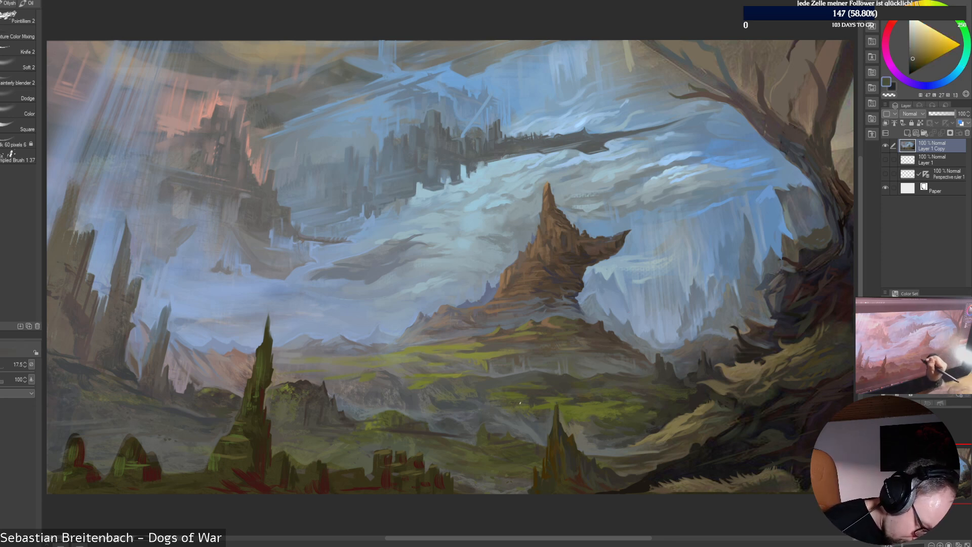
{"action": "left_click", "coordinate": [533, 403], "text": "alt"}
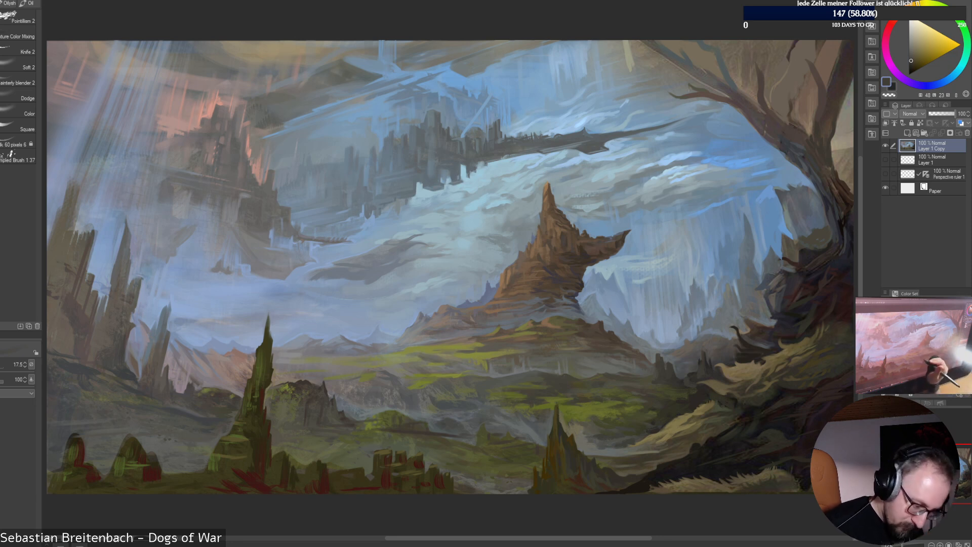
{"action": "left_click", "coordinate": [513, 396], "text": "alt"}
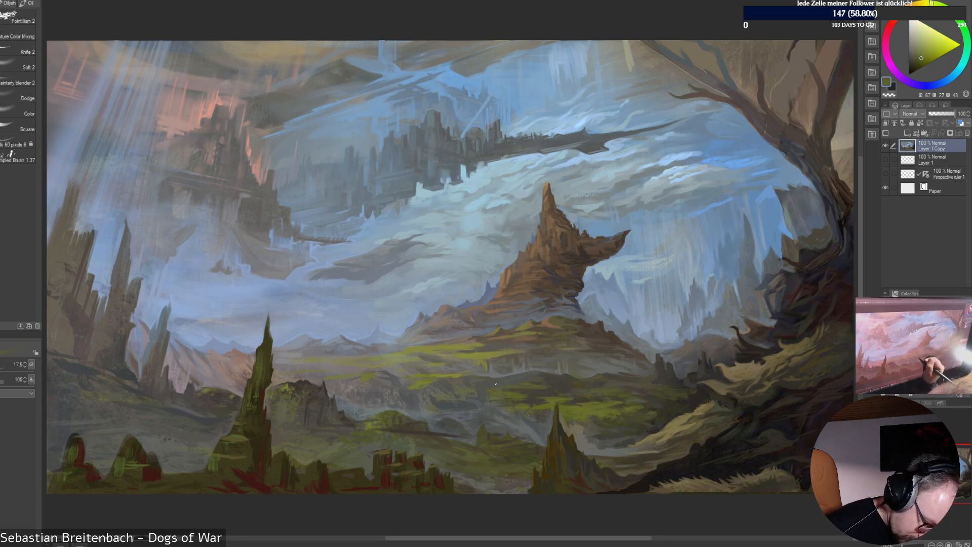
{"action": "left_click", "coordinate": [496, 384], "text": "alt"}
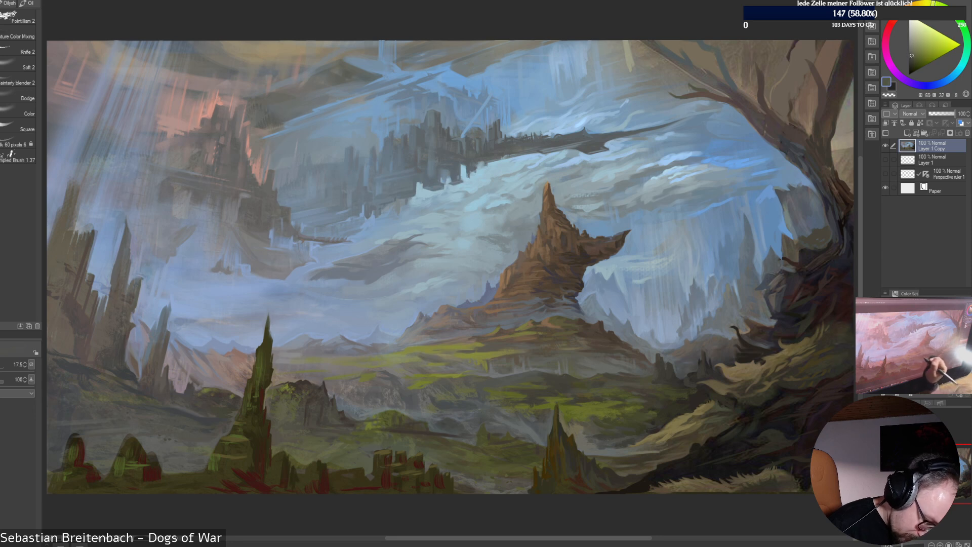
Soften the cliffs beneath the hill and the adjoining grass band with sampled greyish olive and blue-grey at brush size 17.5
{"action": "left_click", "coordinate": [595, 357], "text": "alt"}
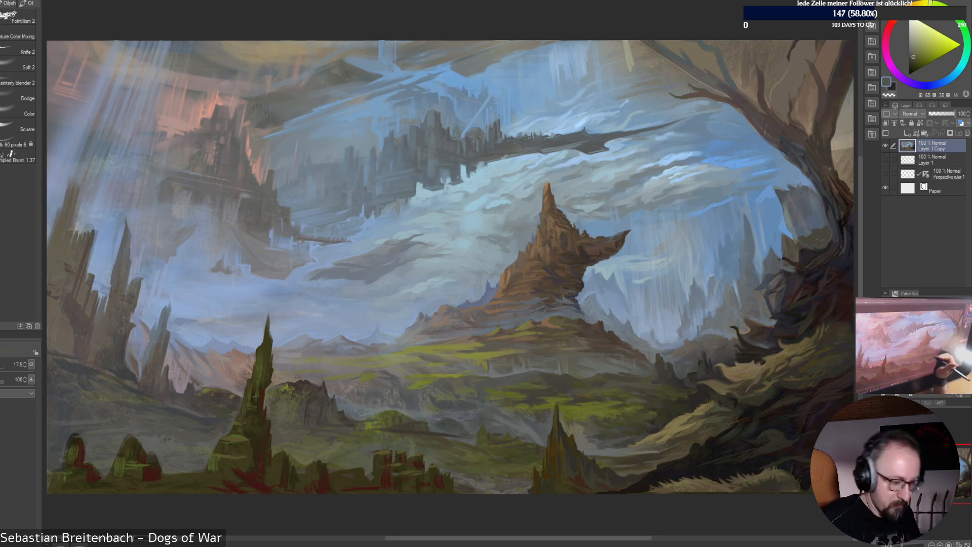
{"action": "left_click", "coordinate": [508, 375], "text": "alt"}
{"action": "left_click", "coordinate": [497, 377], "text": "alt"}
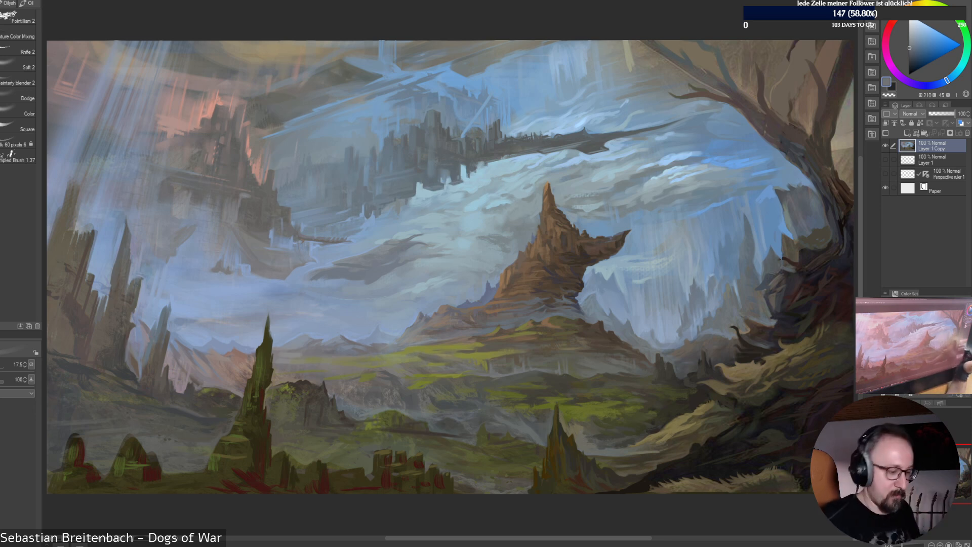
{"action": "left_click", "coordinate": [472, 386], "text": "alt"}
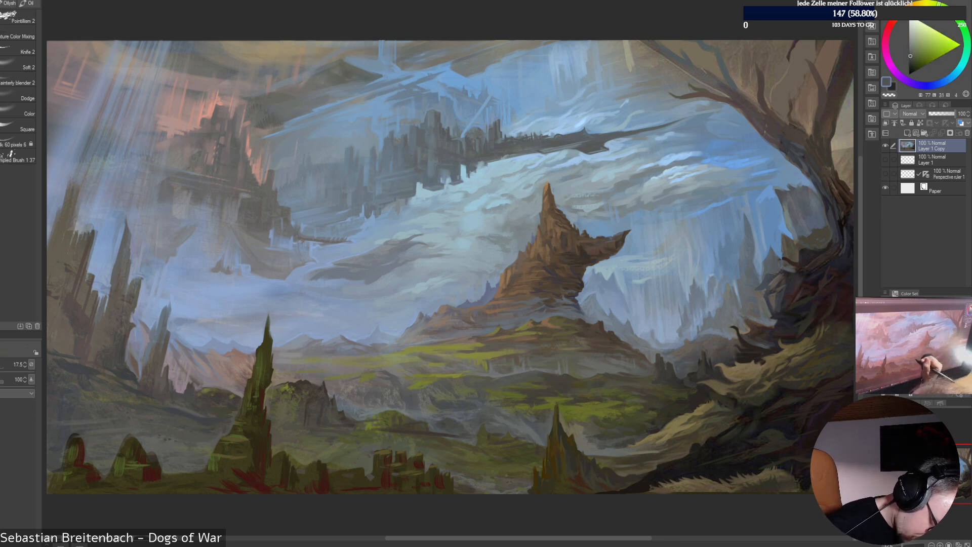
{"action": "left_click", "coordinate": [477, 389], "text": "alt"}
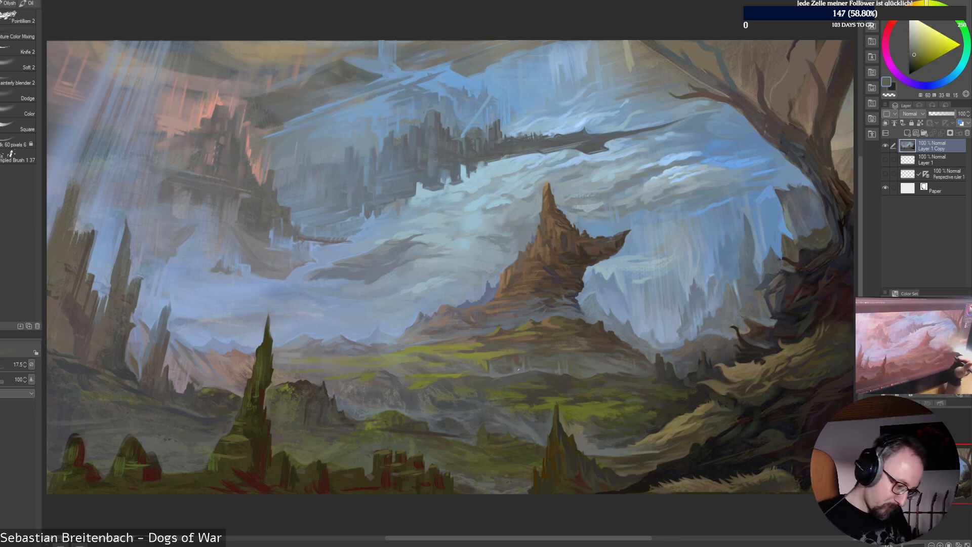
Refine the dark bank where the grassy slope meets the valley mist with sampled dark greys, using the Oilysh_05d brush at size 6
{"action": "key", "text": "ctrl+alt+0"}
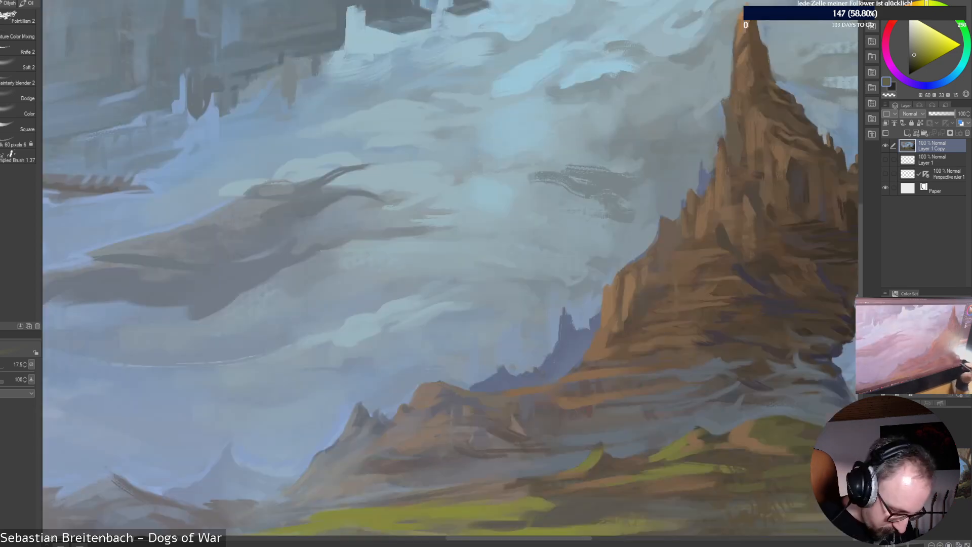
{"action": "left_click_drag", "start_coordinate": [598, 506], "coordinate": [449, 254]}
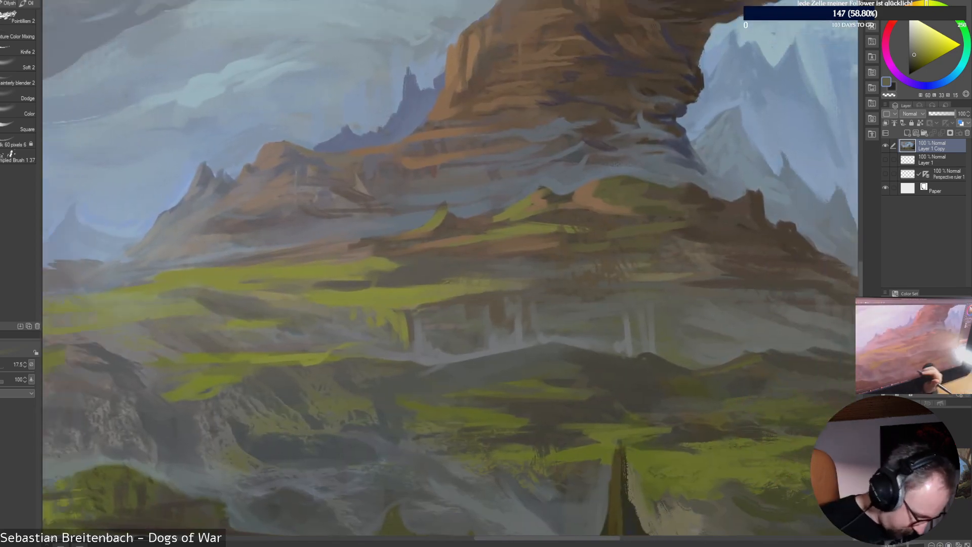
{"action": "left_click", "coordinate": [307, 398], "text": "alt"}
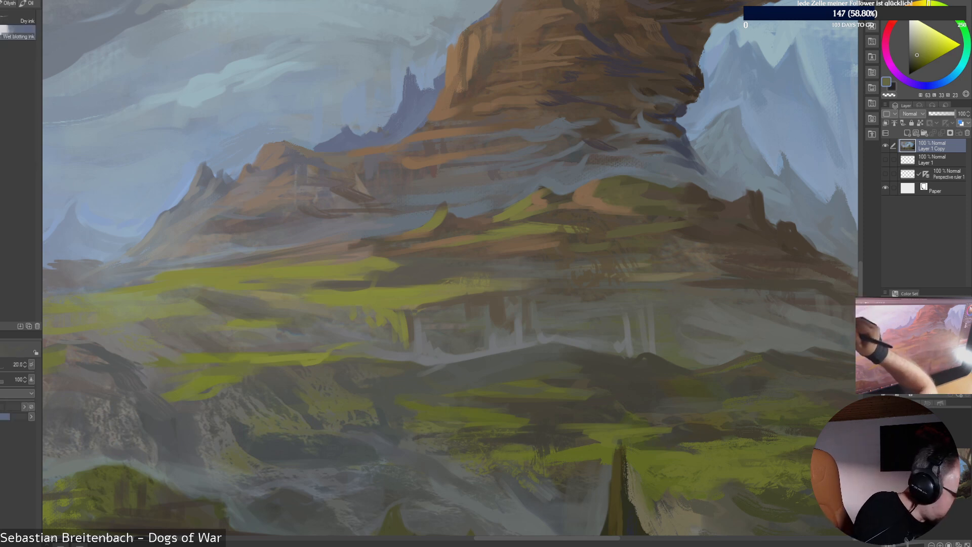
{"action": "left_click", "coordinate": [9, 3]}
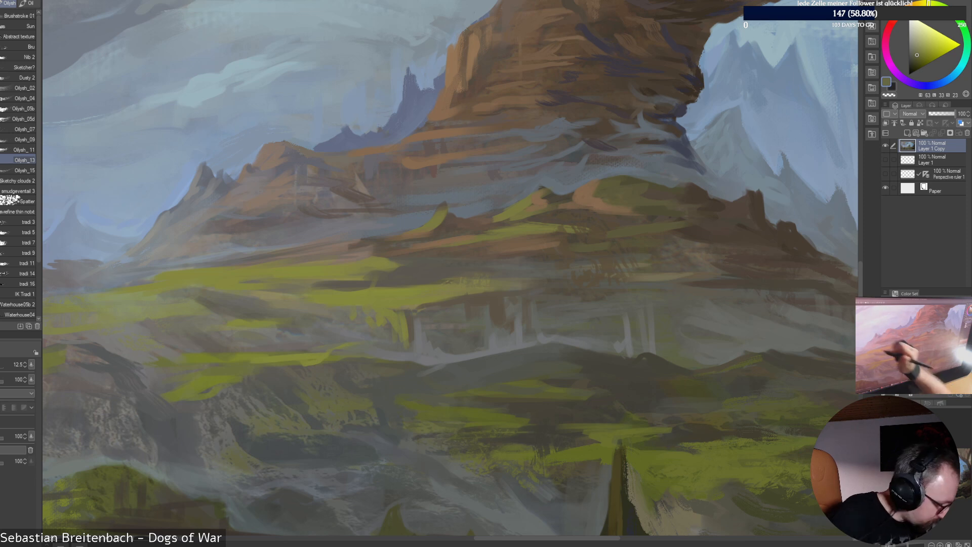
{"action": "left_click", "coordinate": [23, 119]}
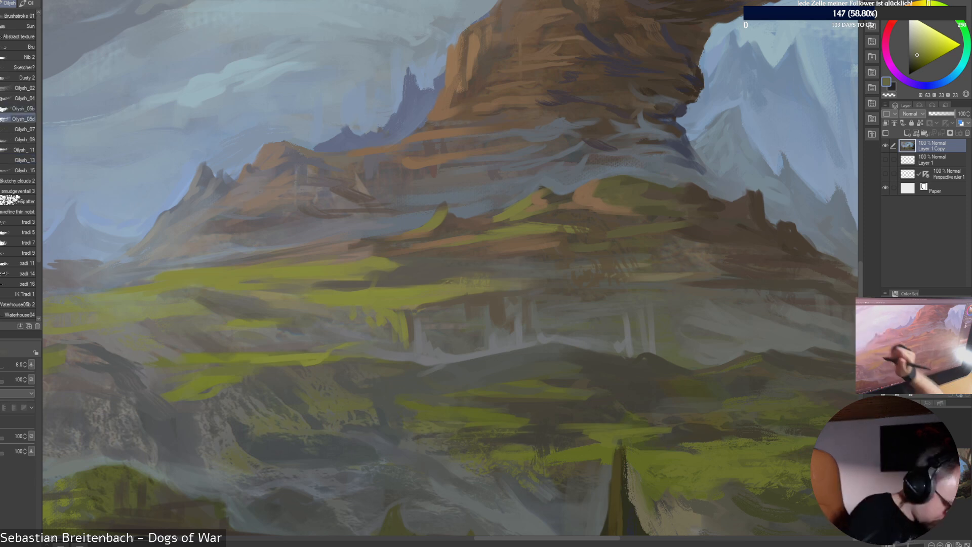
{"action": "left_click", "coordinate": [385, 413], "text": "alt"}
{"action": "left_click", "coordinate": [384, 413], "text": "alt"}
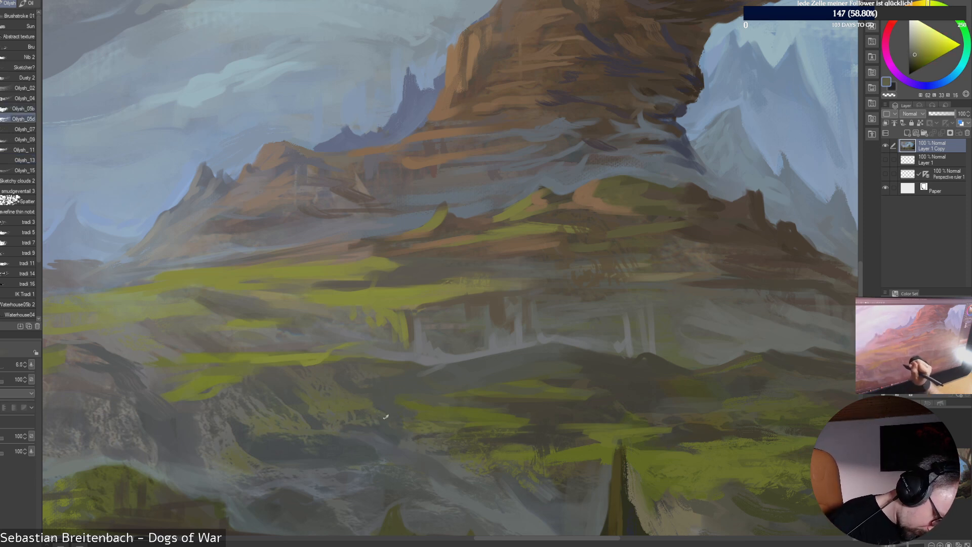
{"action": "left_click", "coordinate": [379, 412], "text": "alt"}
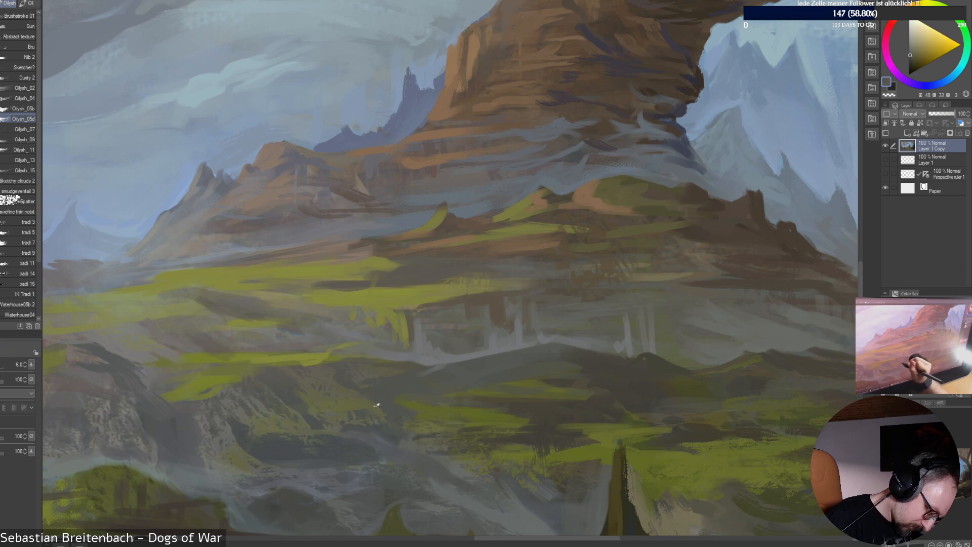
{"action": "left_click", "coordinate": [379, 413], "text": "alt"}
{"action": "left_click", "coordinate": [379, 413], "text": "alt"}
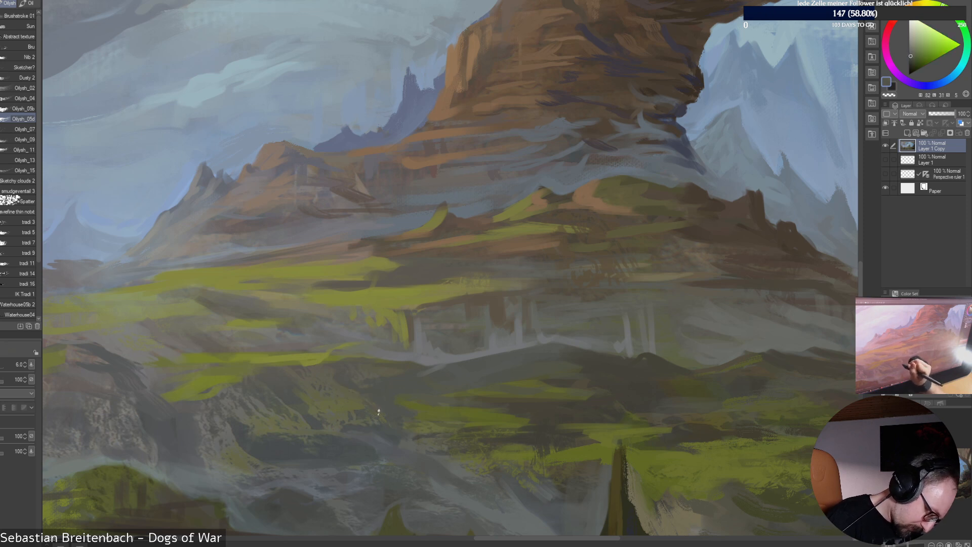
Touch up the grass band and the cliff edge beside the leftmost waterfall with sampled greens, brown-greys and blue-grey at brush size 6
{"action": "left_click", "coordinate": [364, 380], "text": "alt"}
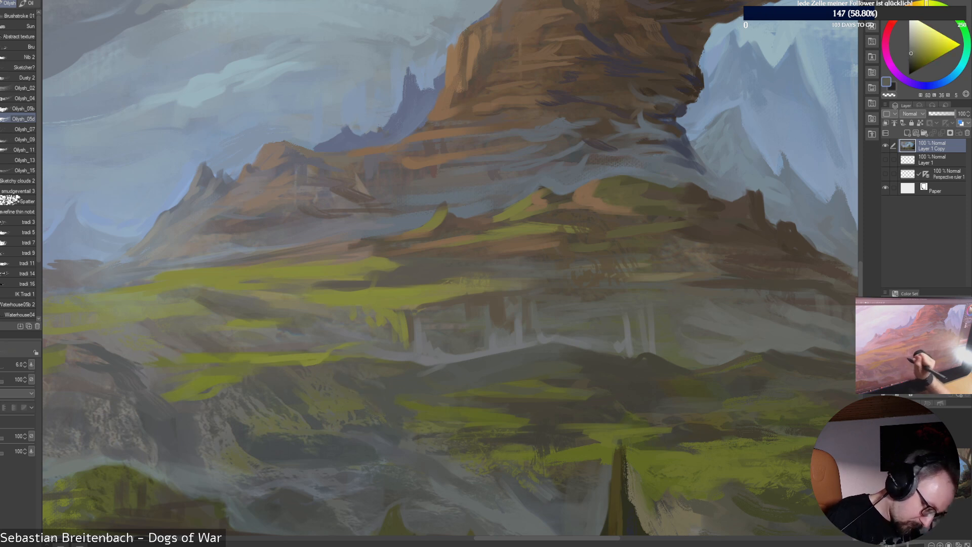
{"action": "left_click", "coordinate": [335, 349], "text": "alt"}
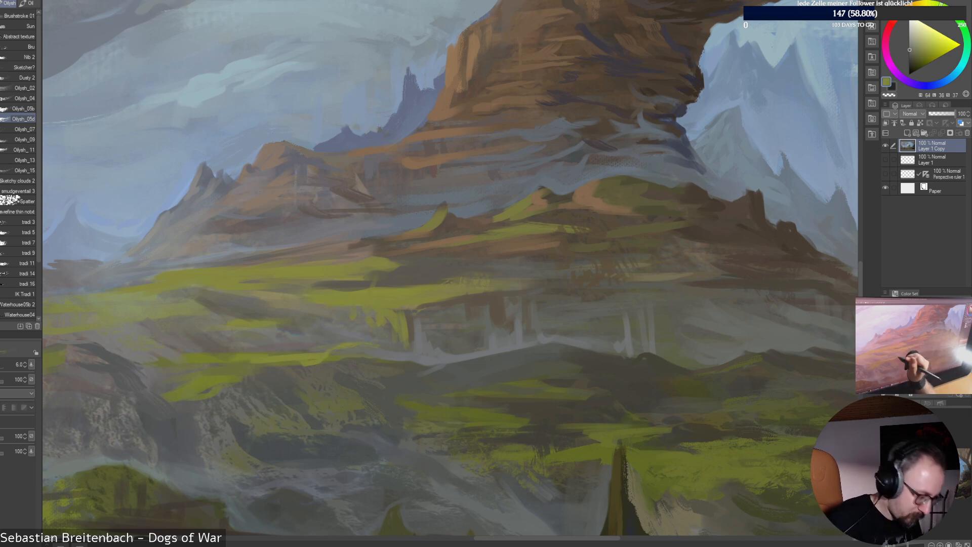
{"action": "left_click", "coordinate": [407, 340], "text": "alt"}
{"action": "left_click", "coordinate": [411, 330], "text": "alt"}
{"action": "left_click_drag", "start_coordinate": [405, 335], "coordinate": [407, 349]}
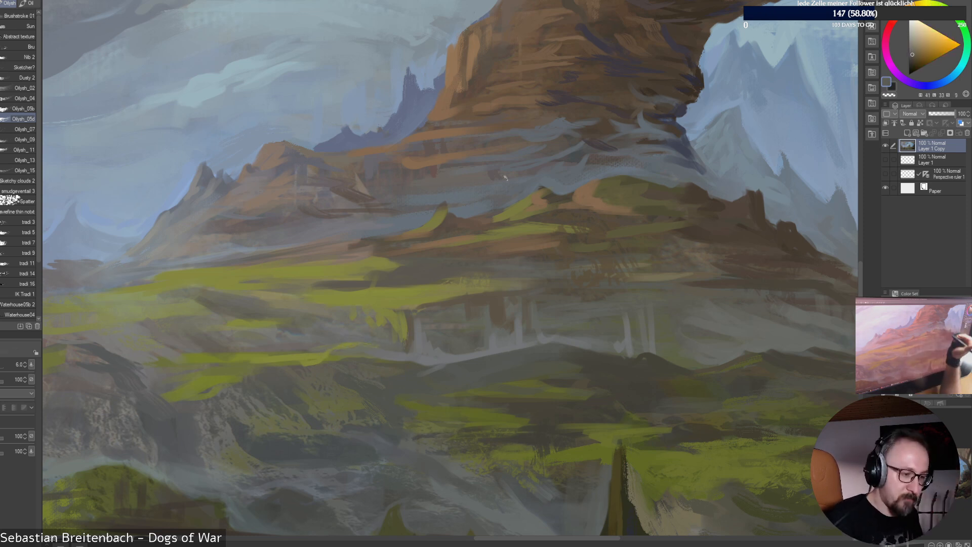
{"action": "left_click", "coordinate": [412, 347], "text": "alt"}
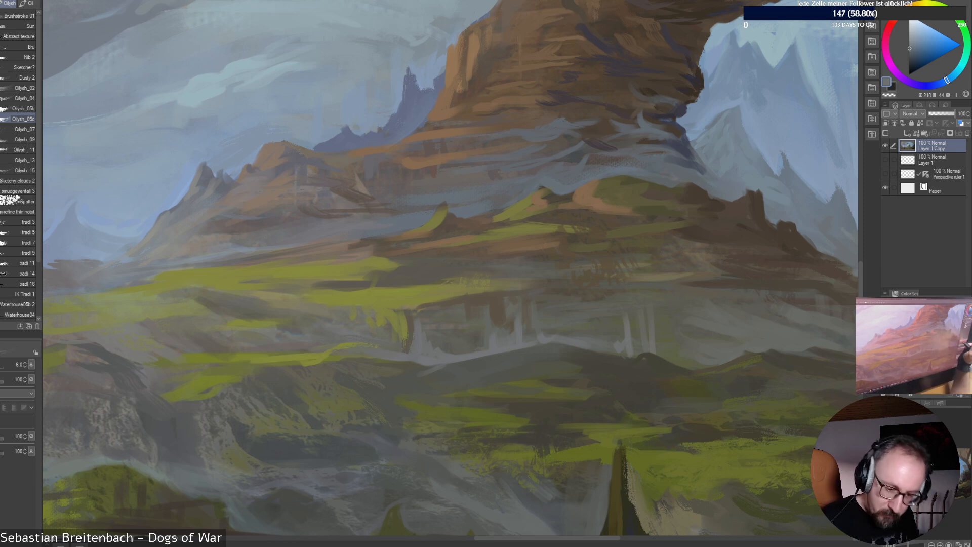
Show the perspective ruler layer and refine the misty stream below the grassy slope with sampled dark teal and bluish greys at brush size 6
{"action": "left_click", "coordinate": [885, 174]}
{"action": "left_click", "coordinate": [322, 459], "text": "alt"}
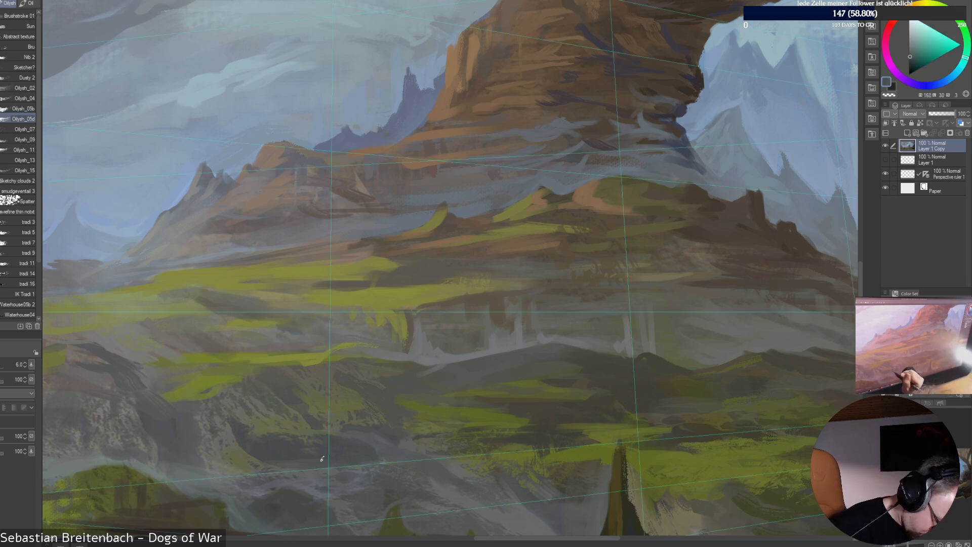
{"action": "left_click", "coordinate": [346, 451], "text": "alt"}
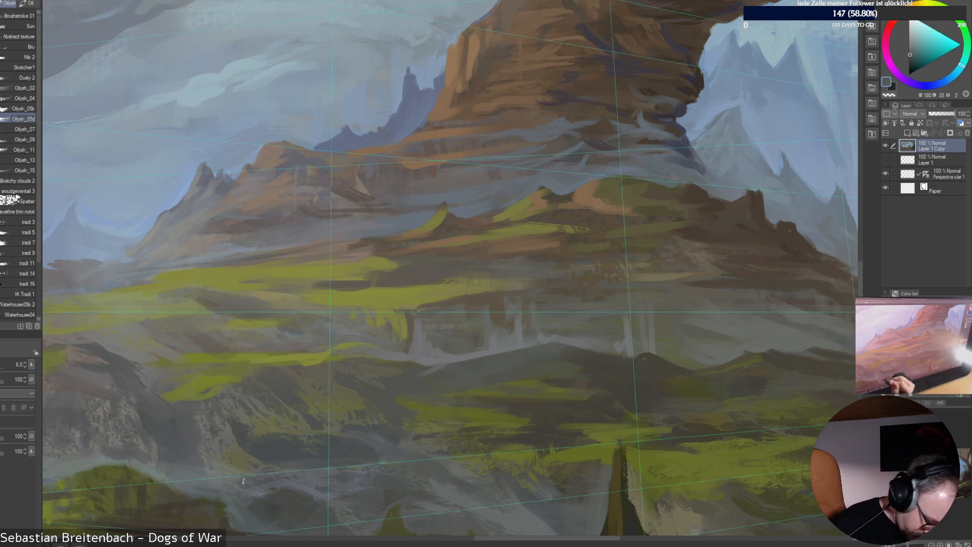
{"action": "left_click", "coordinate": [243, 481], "text": "alt"}
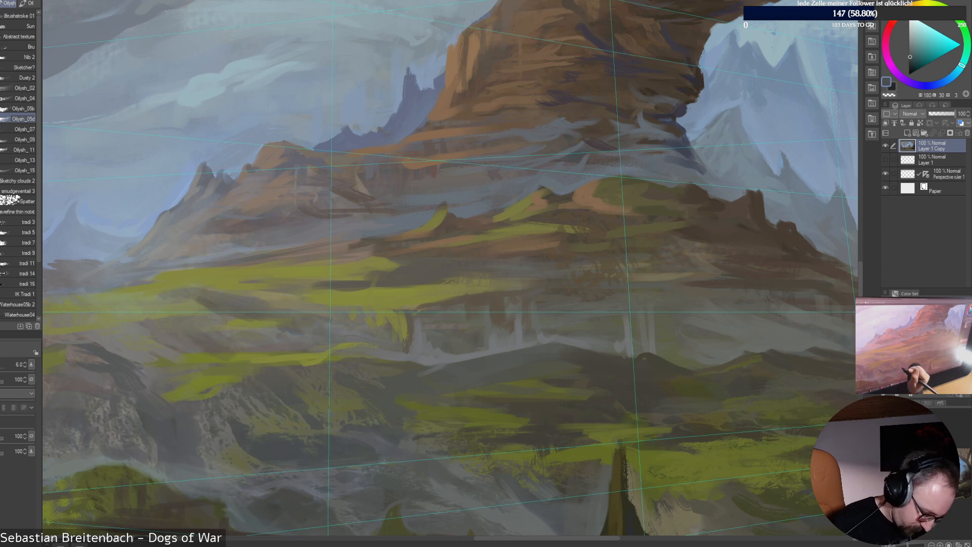
{"action": "left_click", "coordinate": [373, 445], "text": "alt"}
{"action": "left_click", "coordinate": [390, 445], "text": "alt"}
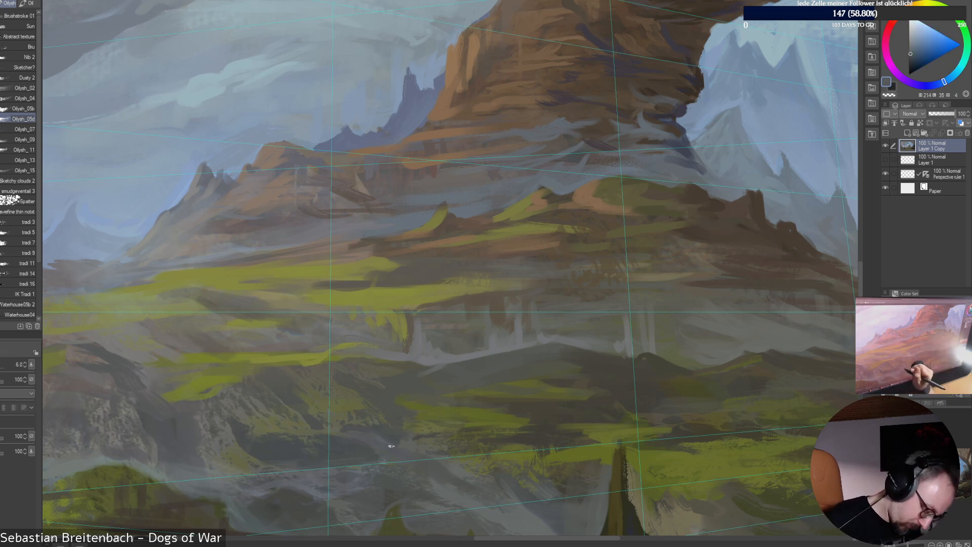
{"action": "left_click", "coordinate": [346, 477], "text": "alt"}
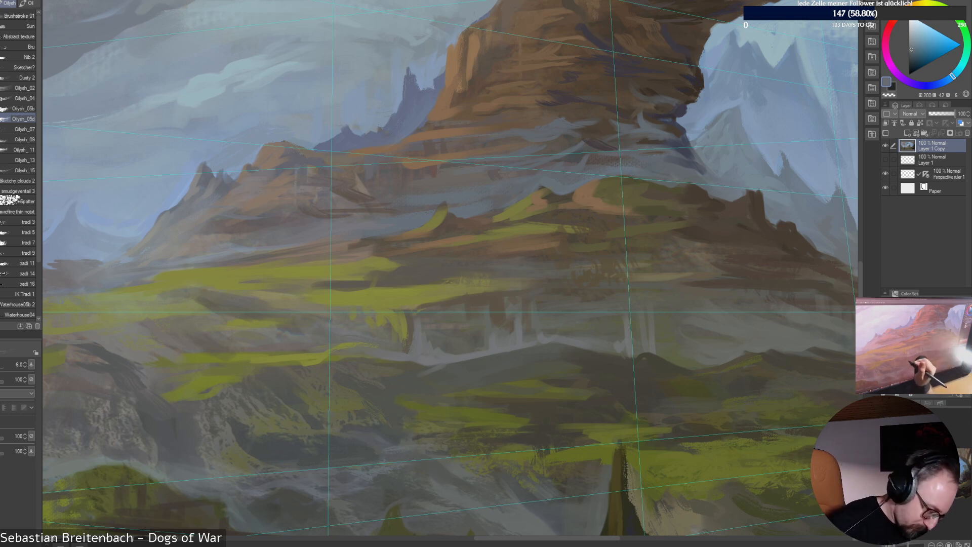
Blend the left end of the dark mound beneath the waterfalls with sampled dark olive greys, switching to the PS Chalk brush at size 17.5
{"action": "left_click", "coordinate": [439, 384], "text": "alt"}
{"action": "left_click", "coordinate": [408, 387], "text": "alt"}
{"action": "left_click_drag", "start_coordinate": [396, 385], "coordinate": [427, 378]}
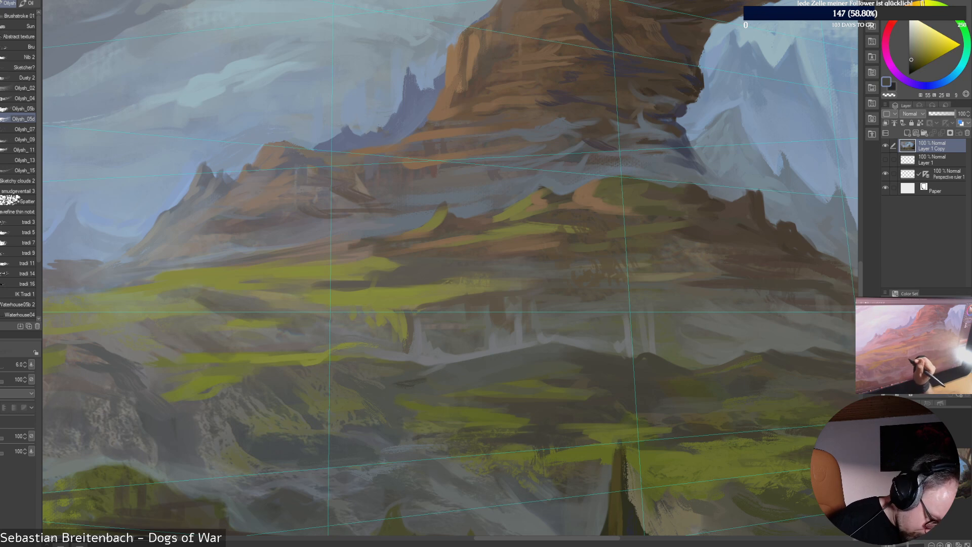
{"action": "left_click", "coordinate": [425, 380], "text": "alt"}
{"action": "key", "text": "b"}
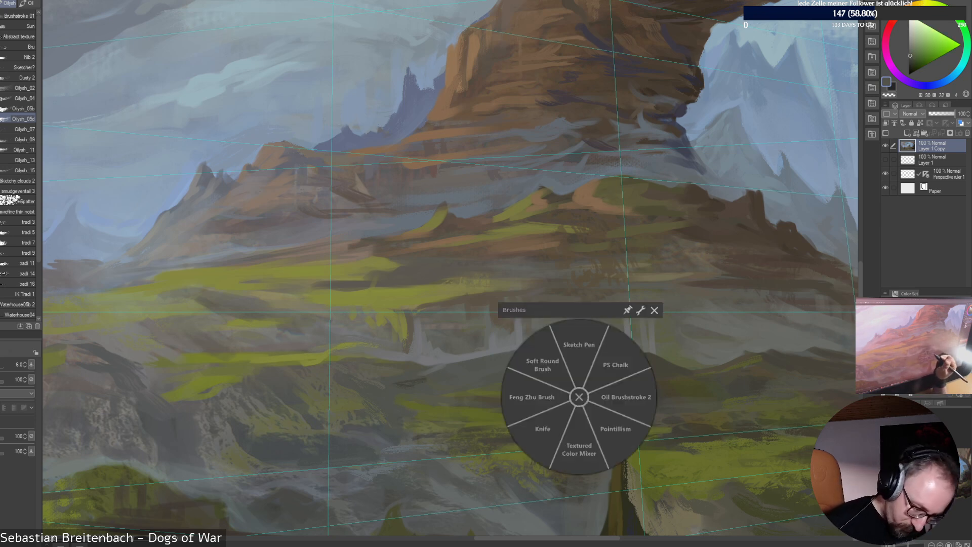
{"action": "left_click", "coordinate": [620, 368]}
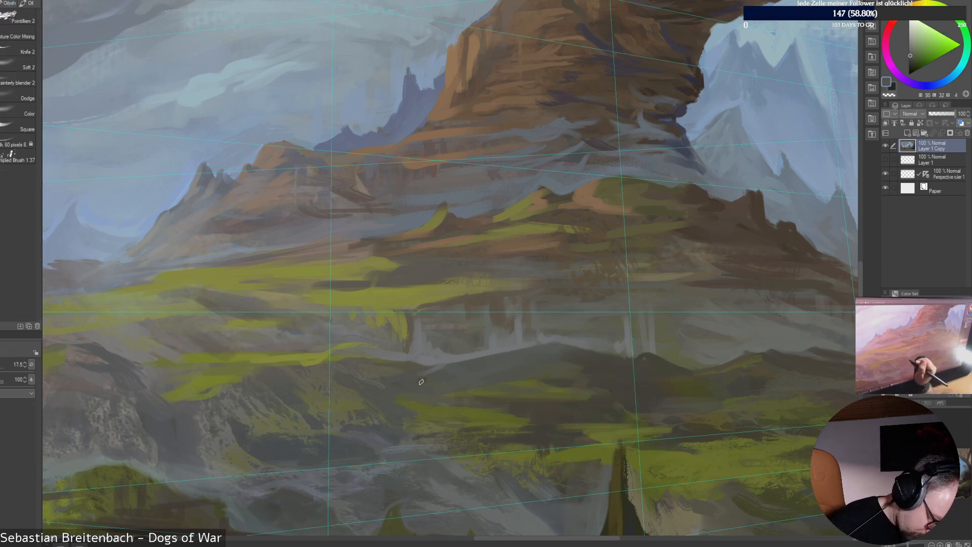
{"action": "left_click", "coordinate": [420, 379], "text": "alt"}
{"action": "left_click_drag", "start_coordinate": [412, 388], "coordinate": [419, 380]}
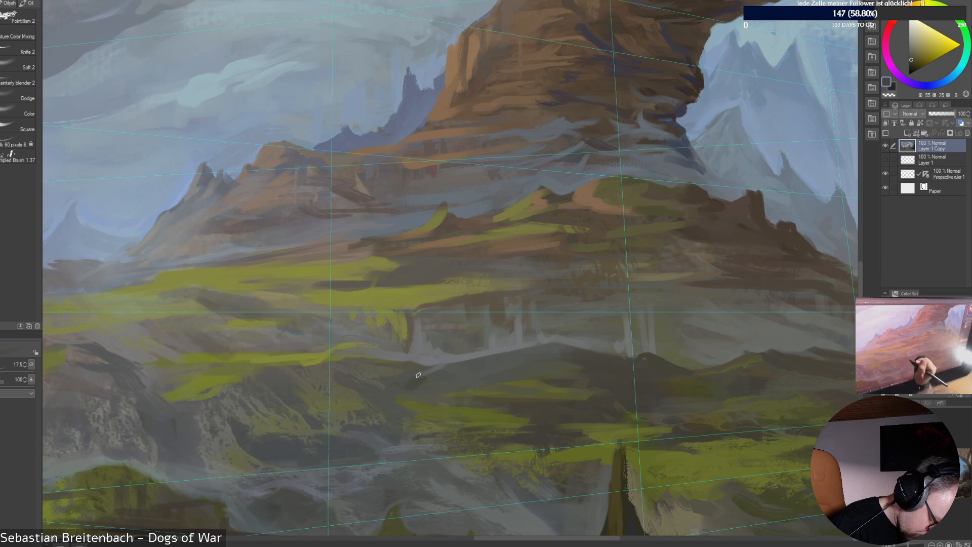
Soften the left end of the dark mound beneath the waterfalls with a sampled dark grey at brush size 17.5
{"action": "left_click", "coordinate": [425, 384], "text": "alt"}
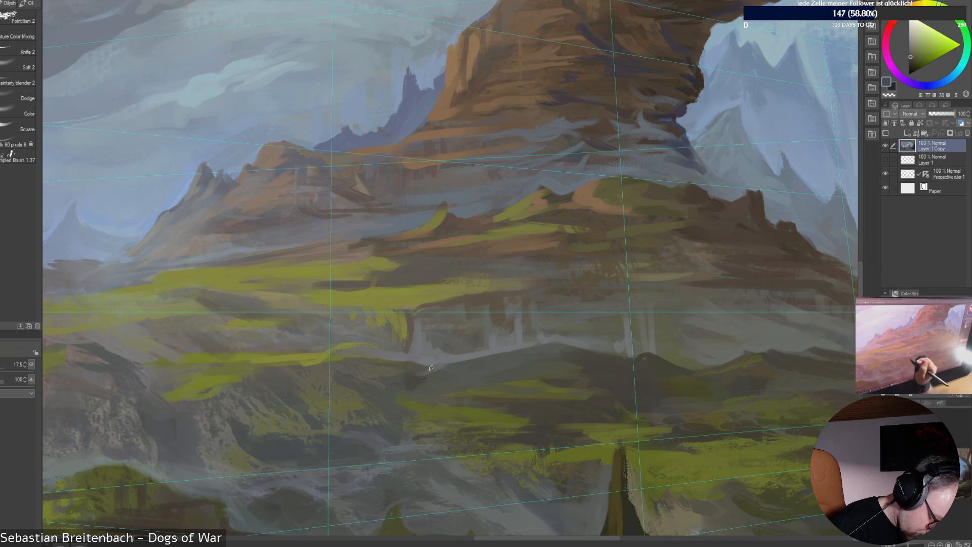
{"action": "right_click", "coordinate": [522, 387]}
{"action": "left_click", "coordinate": [521, 386]}
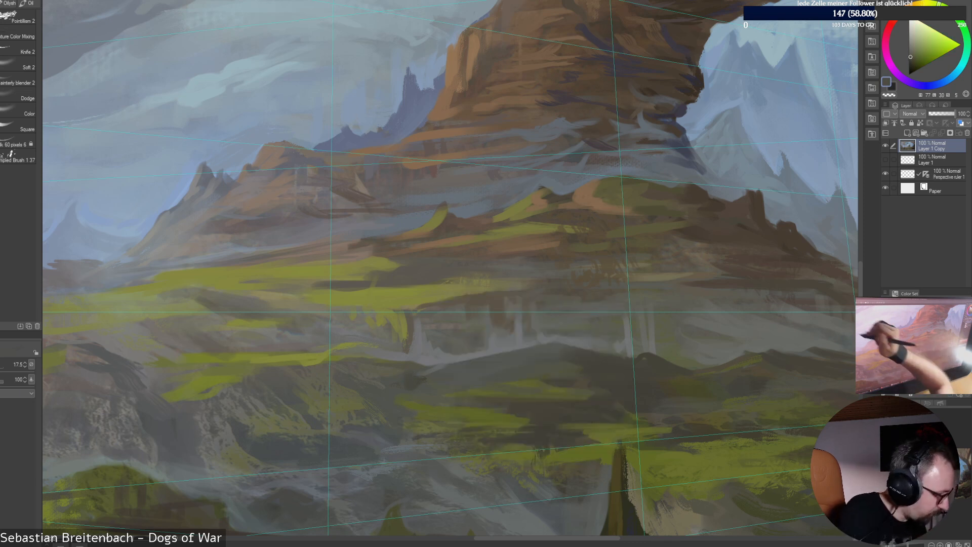
Switch to the Oilysh_05d brush at size 10 and blend the grass edge into the misty stream with sampled olive greens and dark teal grey
{"action": "left_click", "coordinate": [9, 3]}
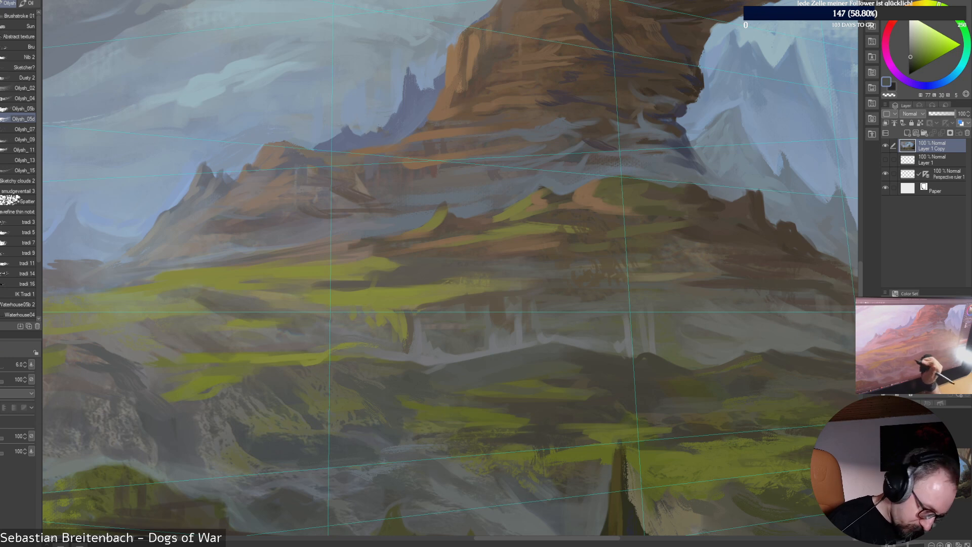
{"action": "key", "text": "bracketright"}
{"action": "key", "text": "bracketright"}
{"action": "key", "text": "bracketright"}
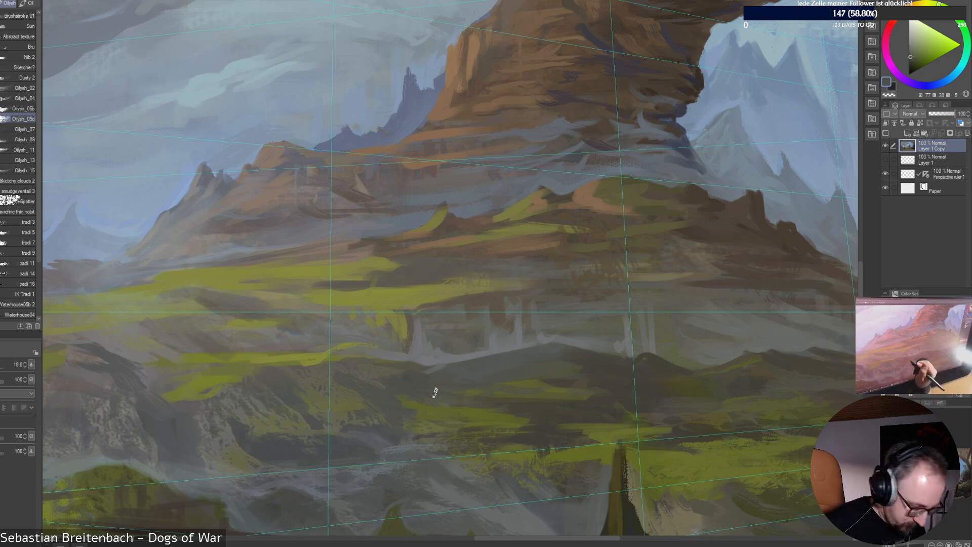
{"action": "left_click", "coordinate": [459, 441], "text": "alt"}
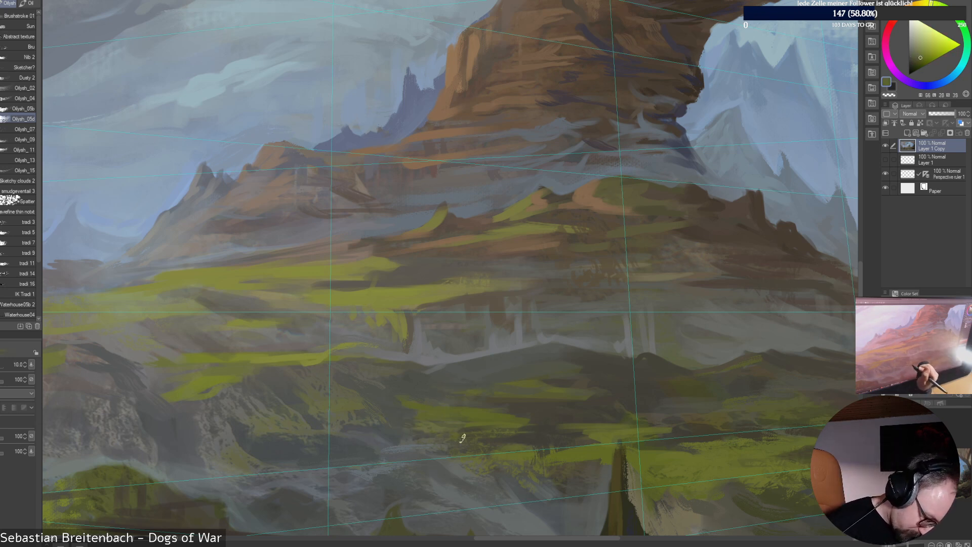
{"action": "left_click", "coordinate": [439, 430], "text": "alt"}
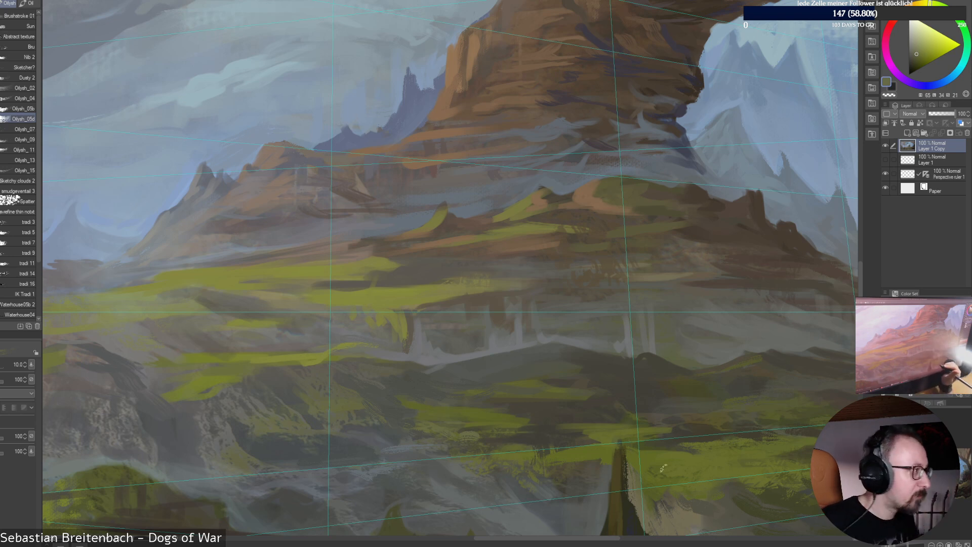
{"action": "left_click", "coordinate": [392, 440], "text": "alt"}
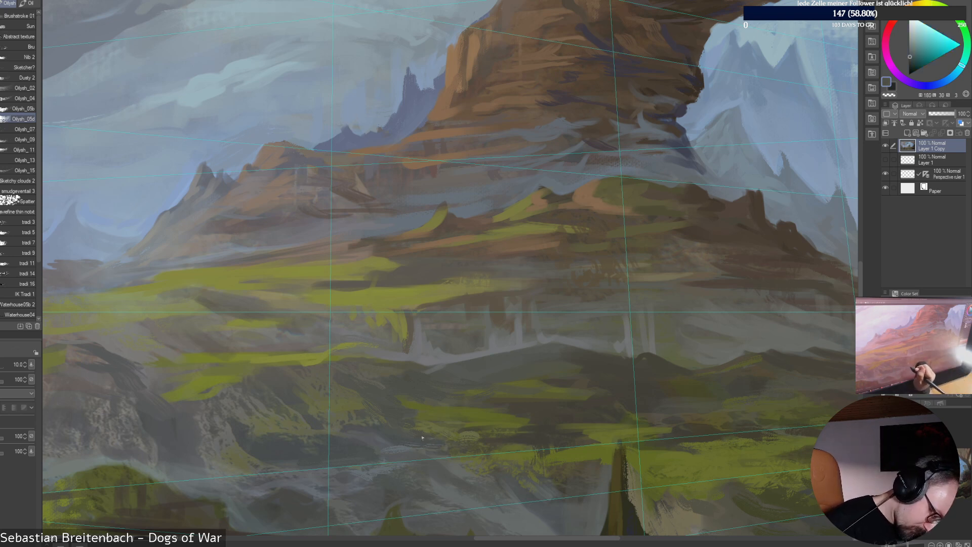
{"action": "left_click", "coordinate": [397, 442], "text": "alt"}
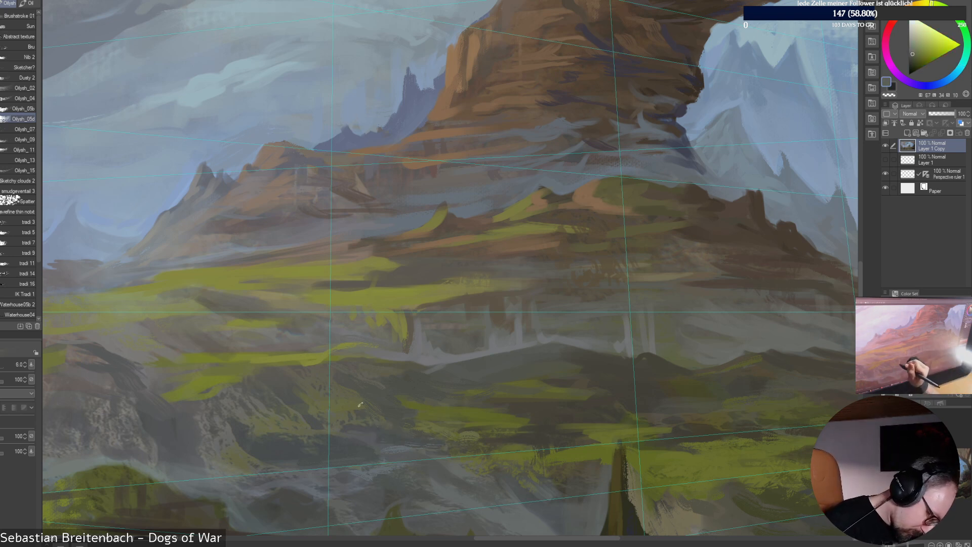
Add fine dark strokes to the bank above the misty stream with sampled dark greys and green at brush size 6
{"action": "key", "text": "["}
{"action": "key", "text": "["}
{"action": "key", "text": "["}
{"action": "left_click", "coordinate": [362, 409], "text": "alt"}
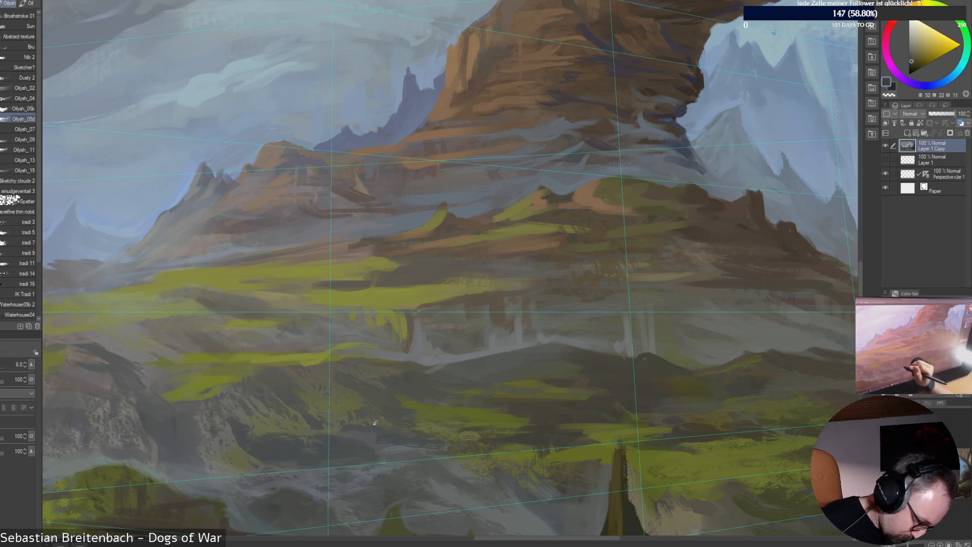
{"action": "left_click_drag", "start_coordinate": [370, 419], "coordinate": [409, 437]}
{"action": "left_click", "coordinate": [389, 429], "text": "alt"}
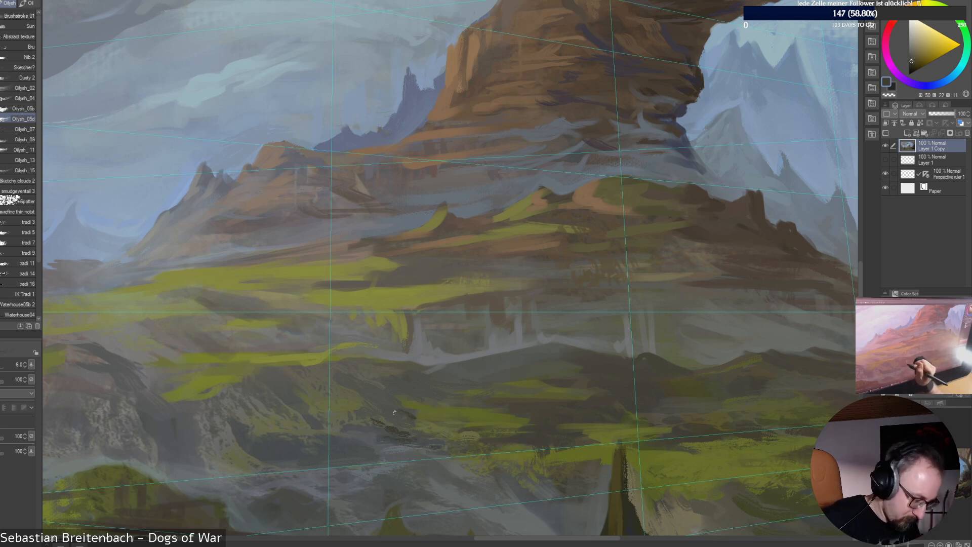
{"action": "left_click", "coordinate": [393, 386], "text": "alt"}
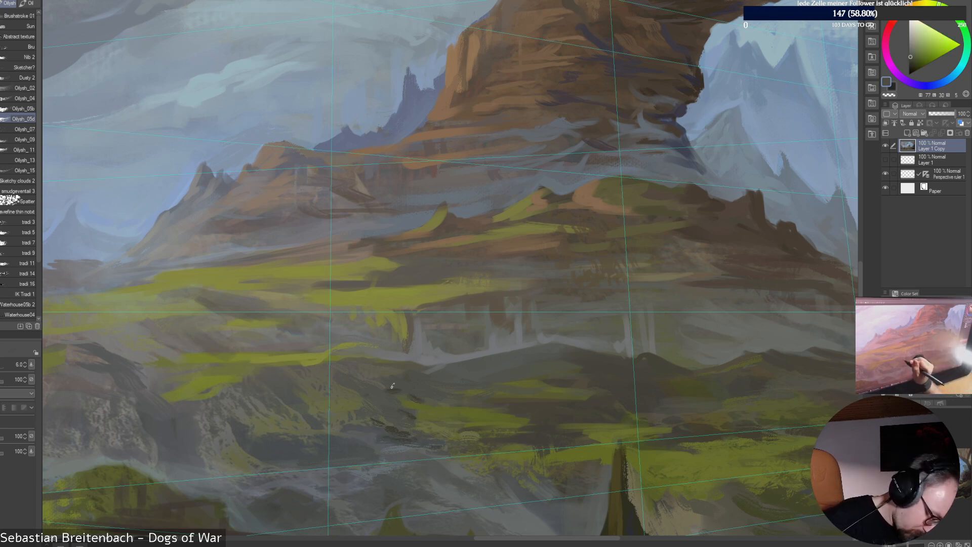
{"action": "left_click", "coordinate": [426, 402], "text": "alt"}
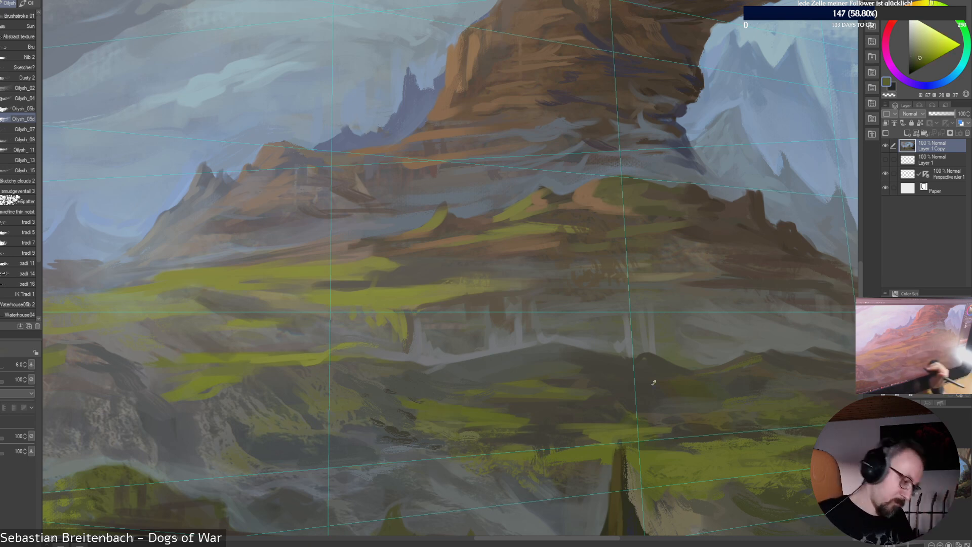
{"action": "left_click", "coordinate": [406, 428], "text": "alt"}
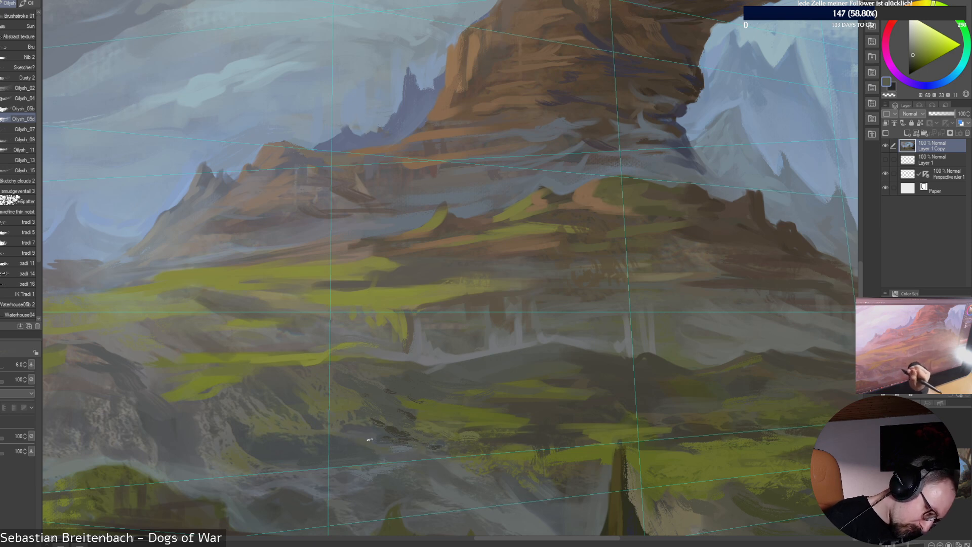
Refine the central meadow below the waterfalls with sampled dark greys and olive green, varying the brush size between 5 and 12.5
{"action": "key", "text": "ctrl+0"}
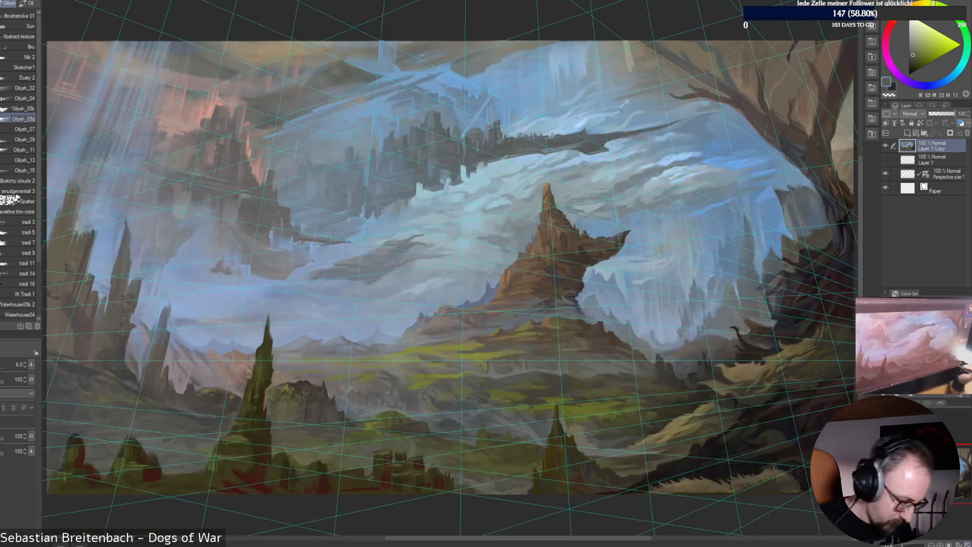
{"action": "key", "text": "]"}
{"action": "left_click", "coordinate": [489, 400], "text": "alt"}
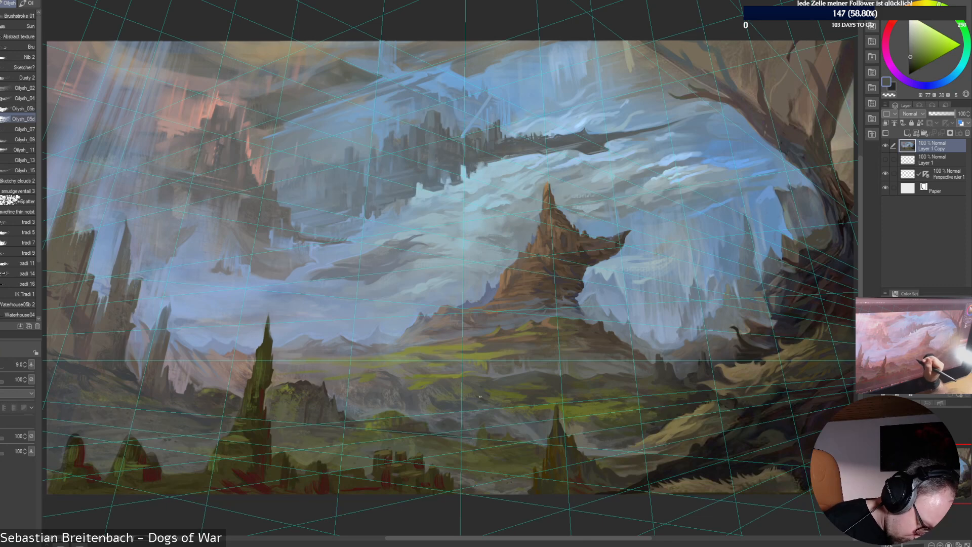
{"action": "key", "text": "]"}
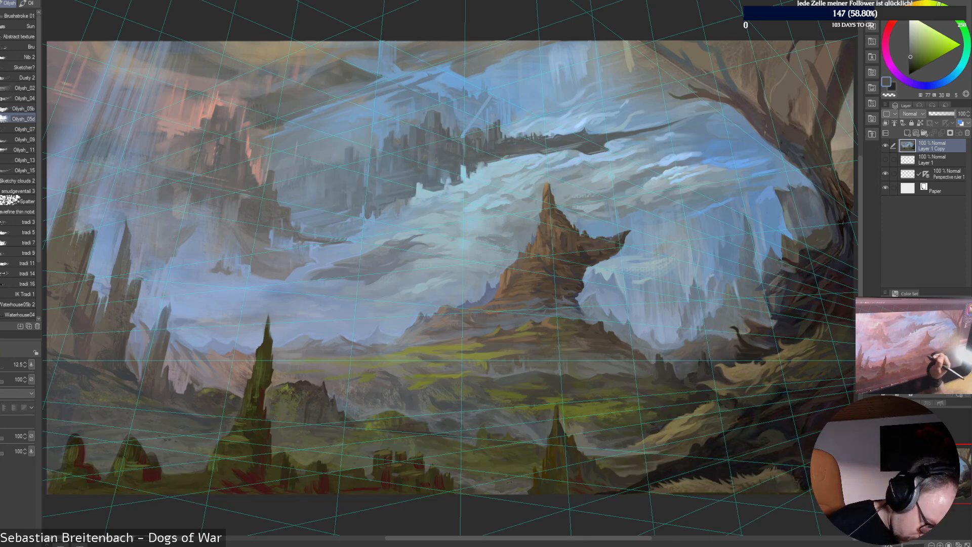
{"action": "left_click", "coordinate": [480, 393], "text": "alt"}
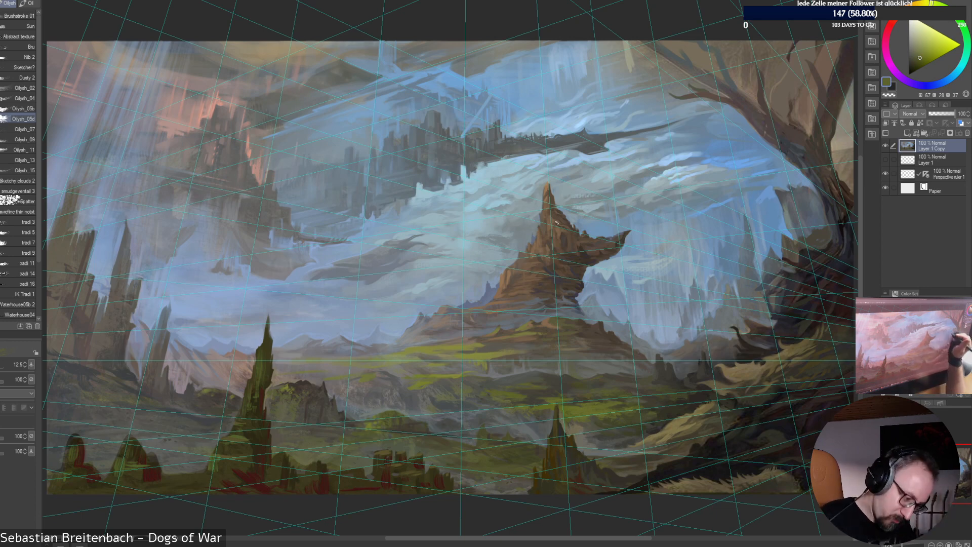
{"action": "key", "text": "["}
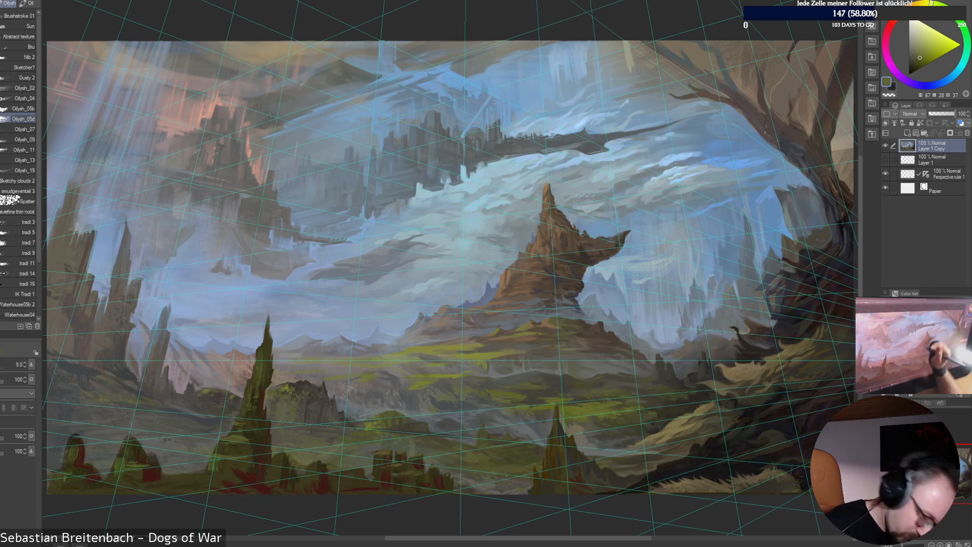
{"action": "left_click", "coordinate": [471, 384], "text": "alt"}
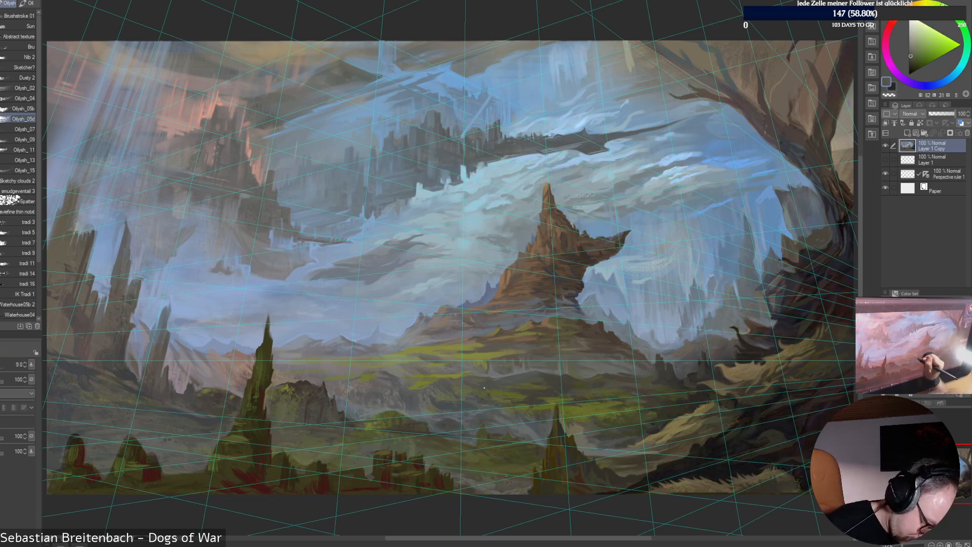
{"action": "left_click", "coordinate": [478, 402], "text": "alt"}
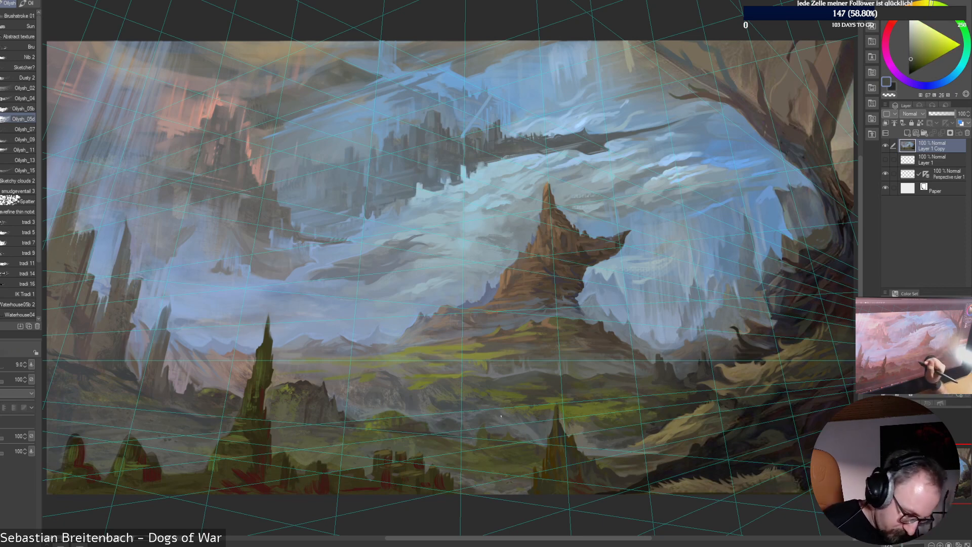
Blend the misty valley left of the small central spire with sampled bluish and neutral greys, raising the brush size to 15
{"action": "left_click", "coordinate": [467, 416], "text": "alt"}
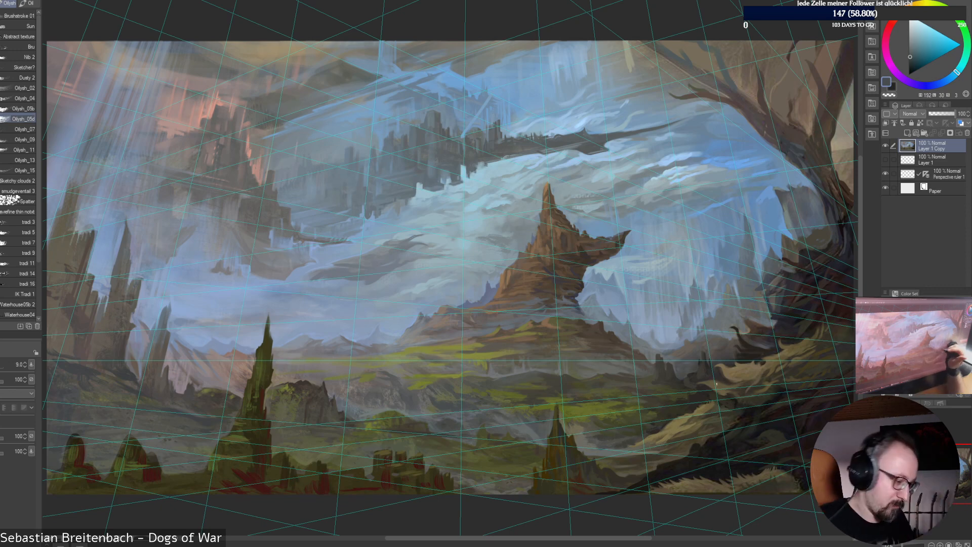
{"action": "left_click", "coordinate": [468, 394], "text": "alt"}
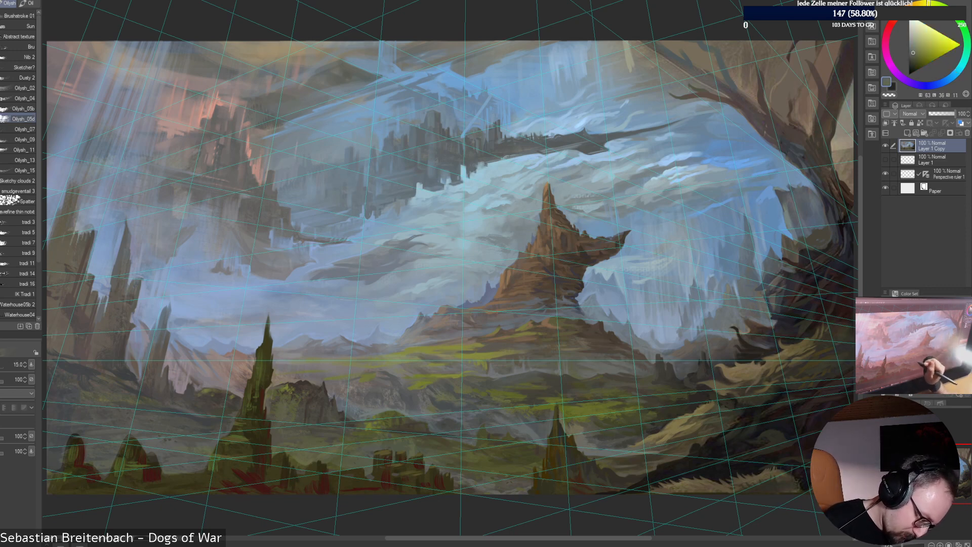
{"action": "left_click", "coordinate": [472, 380], "text": "alt"}
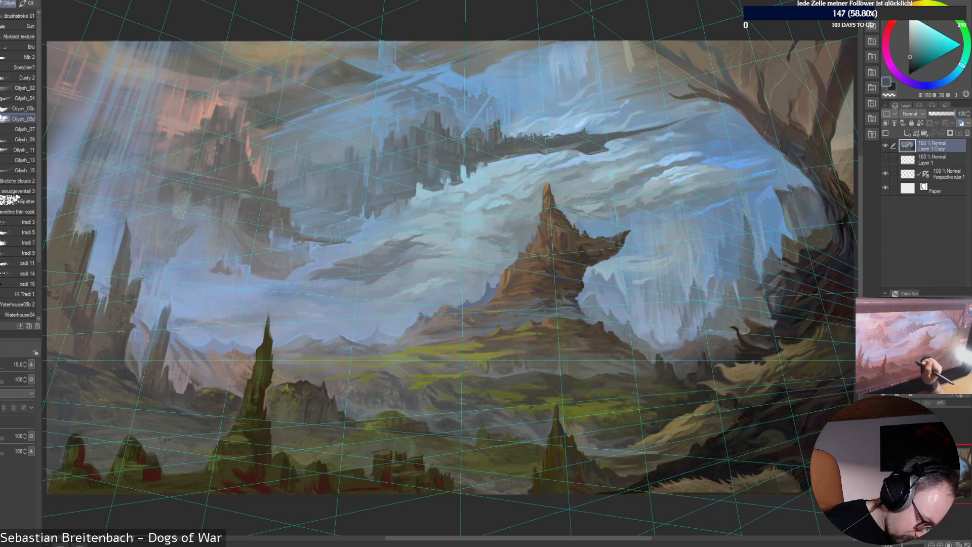
{"action": "left_click", "coordinate": [456, 408], "text": "alt"}
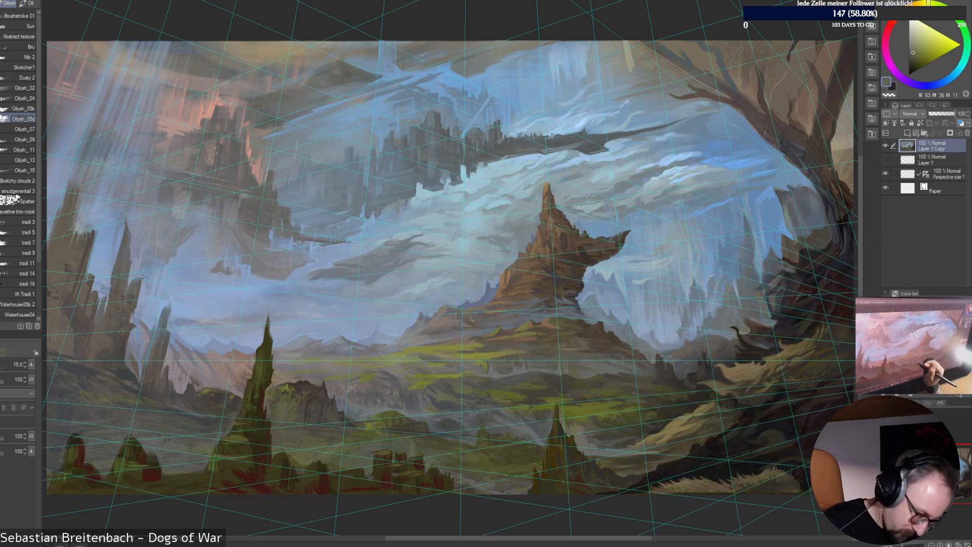
{"action": "left_click", "coordinate": [475, 422], "text": "alt"}
{"action": "left_click", "coordinate": [472, 420], "text": "alt"}
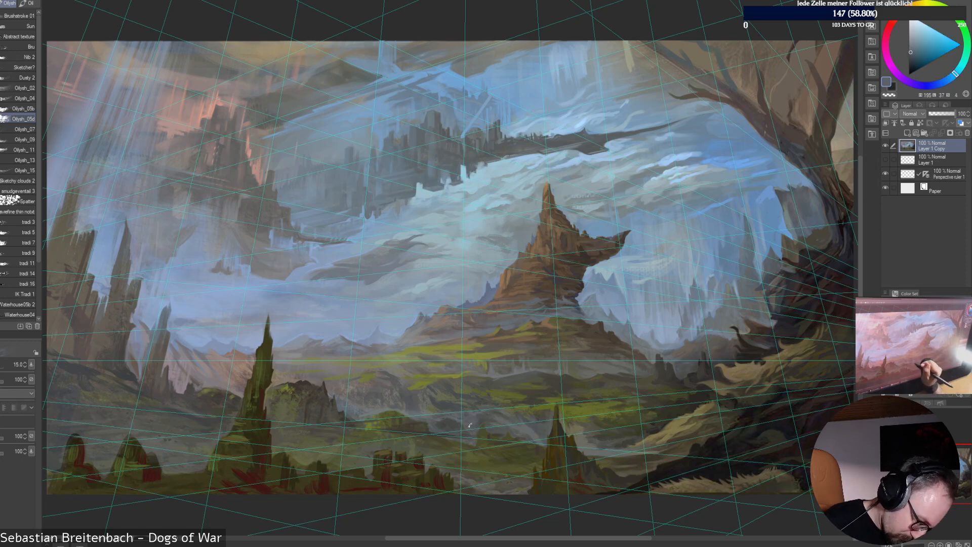
{"action": "left_click", "coordinate": [462, 422], "text": "alt"}
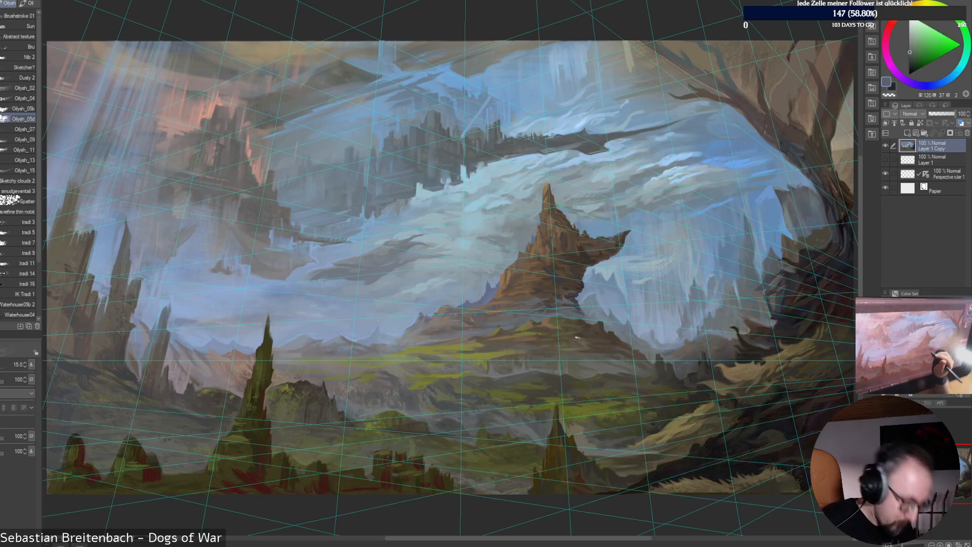
Blend the grassy knoll left of the misty stream into its surroundings with sampled greys and olive greens at brush size 15
{"action": "left_click", "coordinate": [428, 414], "text": "alt"}
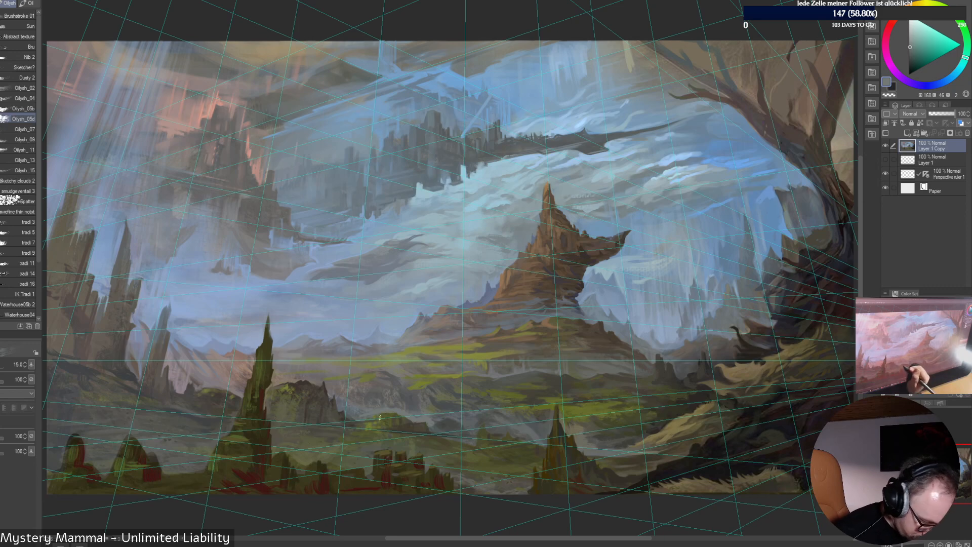
{"action": "left_click", "coordinate": [361, 420], "text": "alt"}
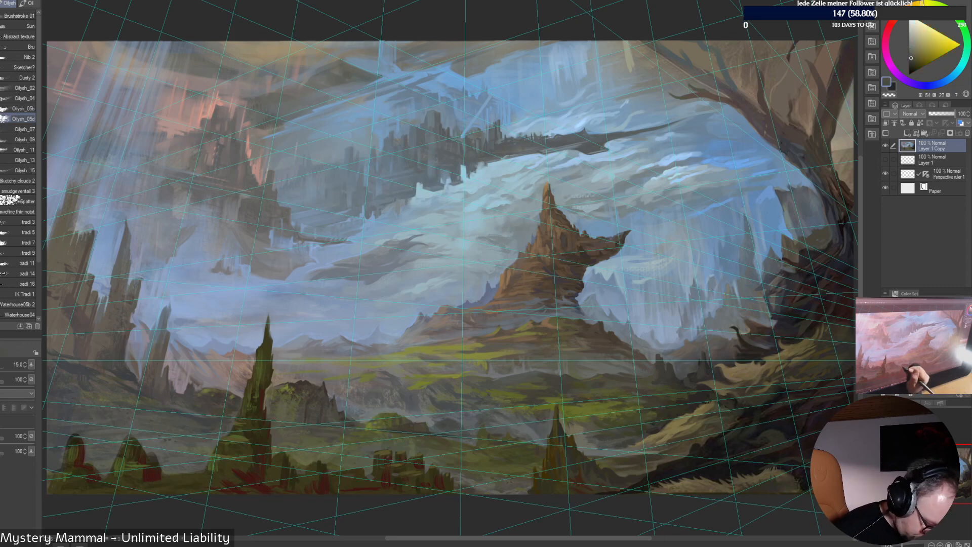
{"action": "left_click", "coordinate": [359, 425], "text": "alt"}
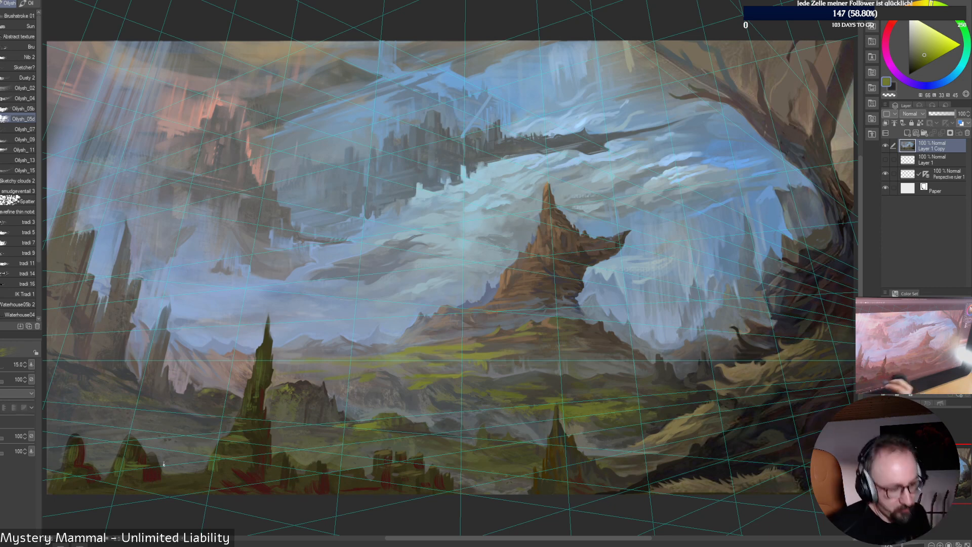
{"action": "left_click", "coordinate": [345, 424], "text": "alt"}
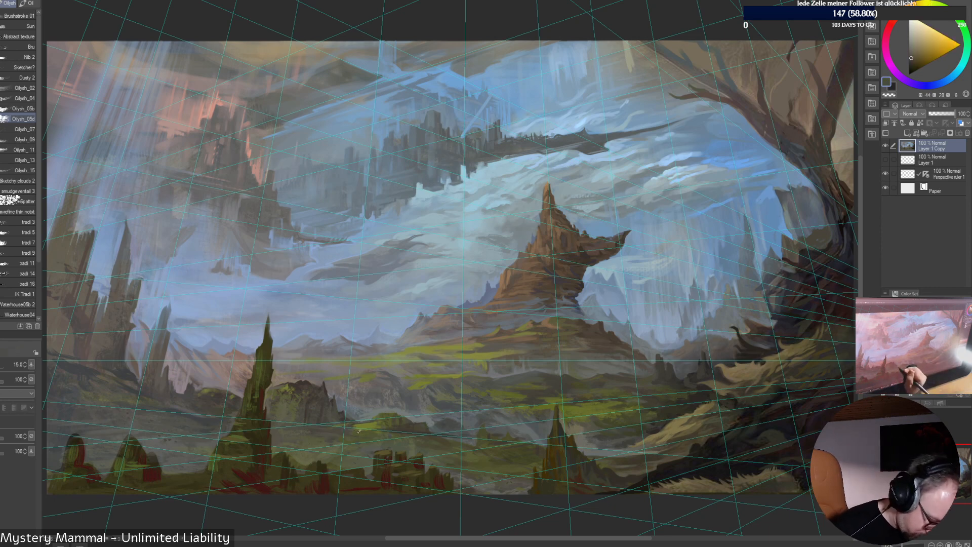
{"action": "left_click", "coordinate": [386, 428], "text": "alt"}
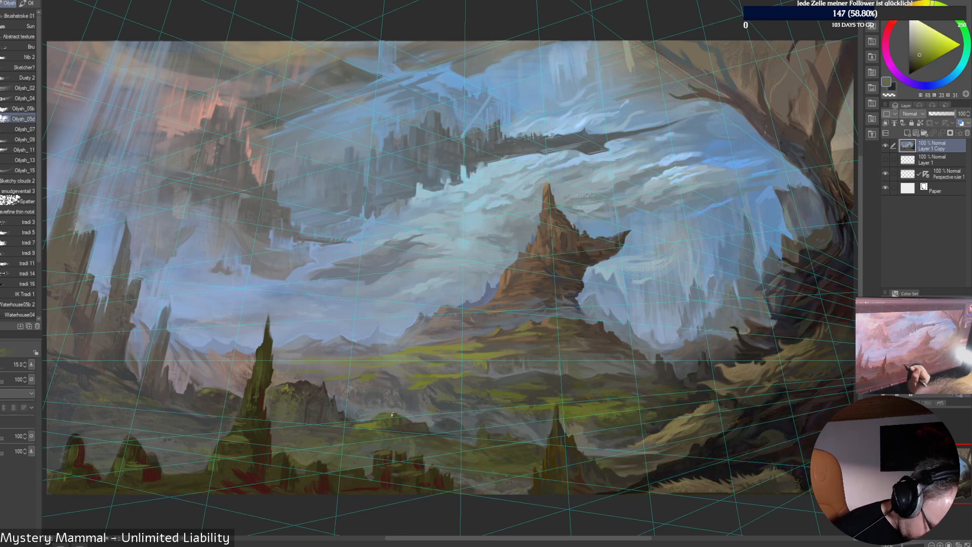
Refine the top and grass highlights of the knoll with sampled greens and misty grey at brush sizes 5 to 9
{"action": "key", "text": "["}
{"action": "key", "text": "["}
{"action": "key", "text": "["}
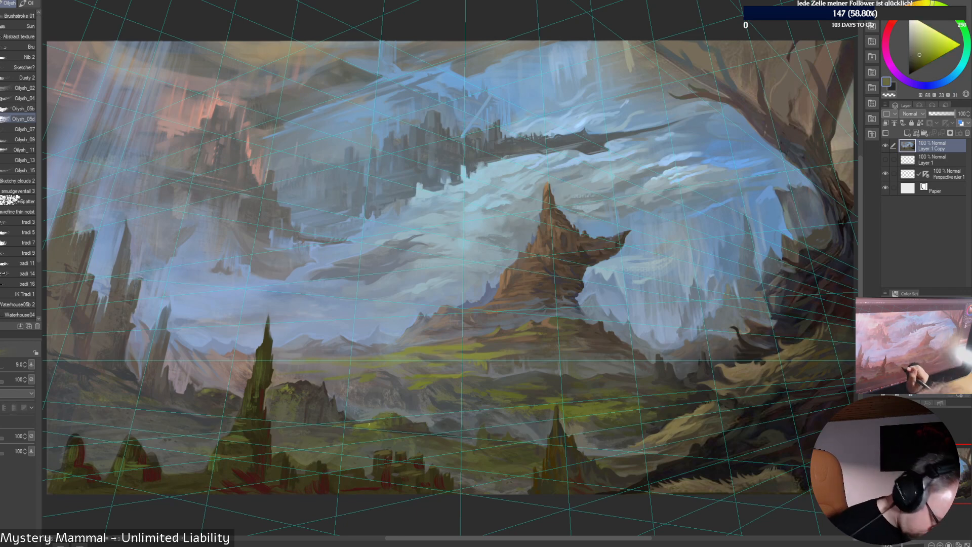
{"action": "left_click", "coordinate": [380, 414], "text": "alt"}
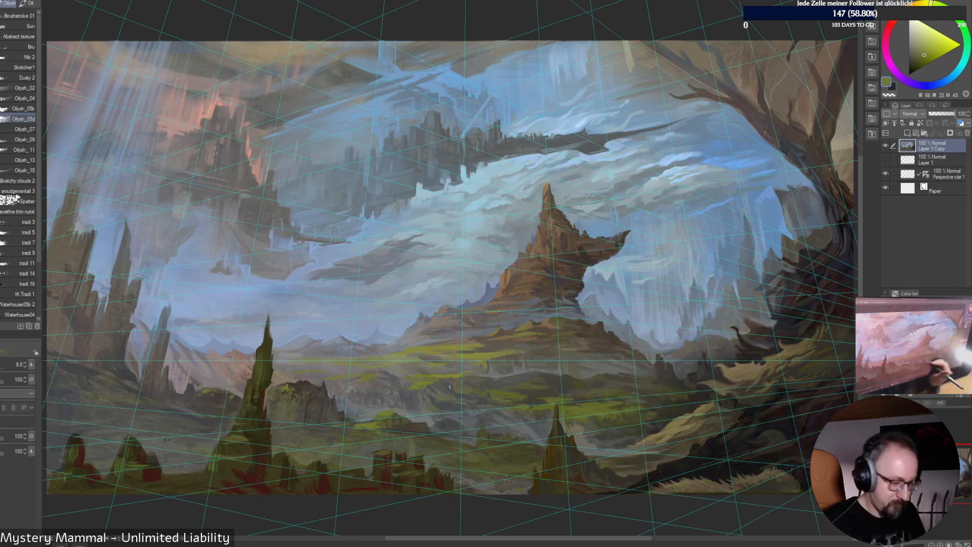
{"action": "left_click", "coordinate": [396, 408], "text": "alt"}
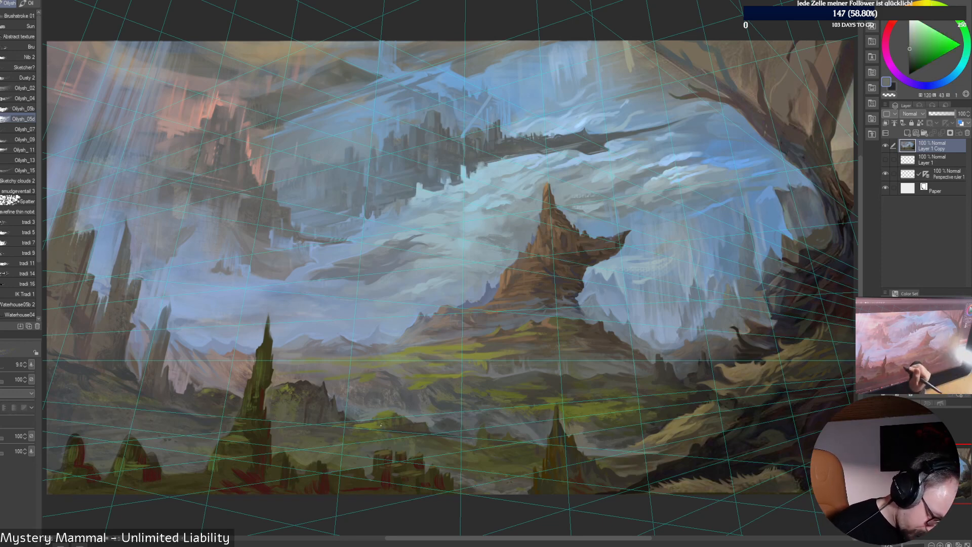
{"action": "left_click", "coordinate": [381, 424], "text": "alt"}
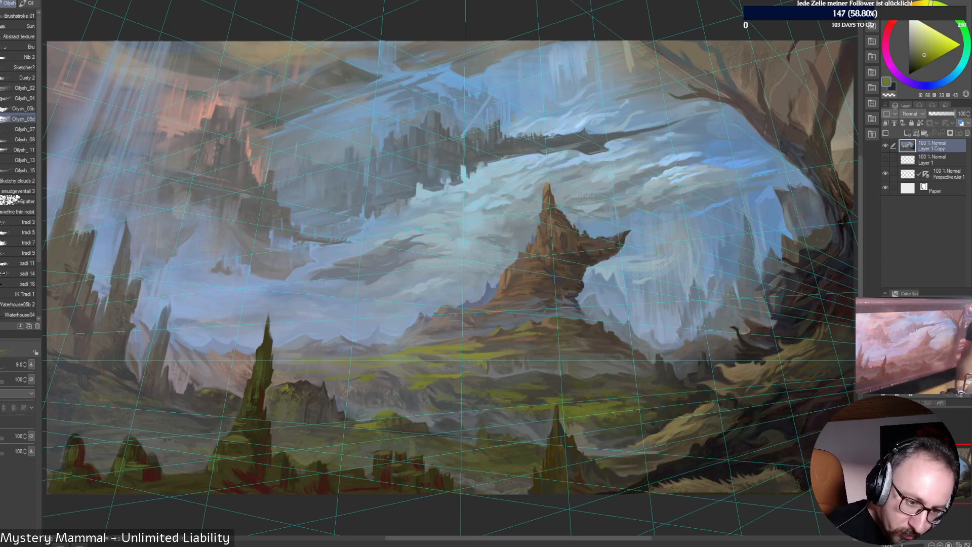
Refine the grassy top of the knoll left of the misty stream with sampled green and neutral greys at brush size 9
{"action": "left_click", "coordinate": [385, 416], "text": "alt"}
{"action": "left_click_drag", "start_coordinate": [379, 414], "coordinate": [397, 412]}
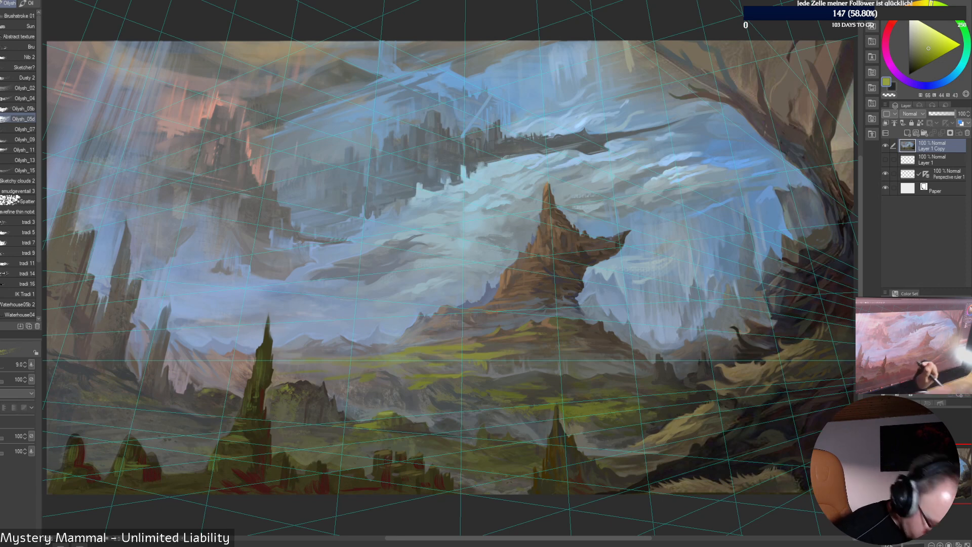
{"action": "left_click", "coordinate": [384, 413], "text": "alt"}
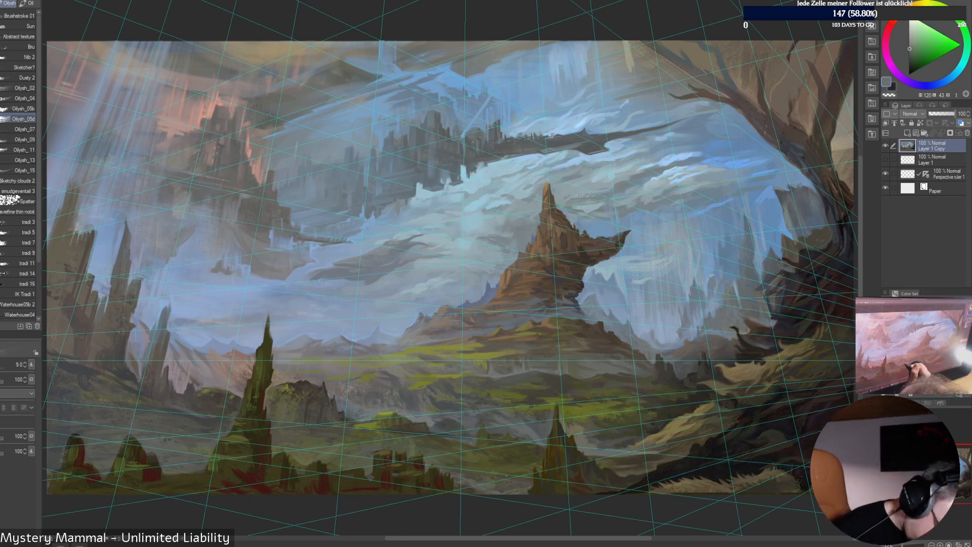
{"action": "left_click", "coordinate": [392, 412], "text": "alt"}
{"action": "left_click", "coordinate": [397, 413], "text": "alt"}
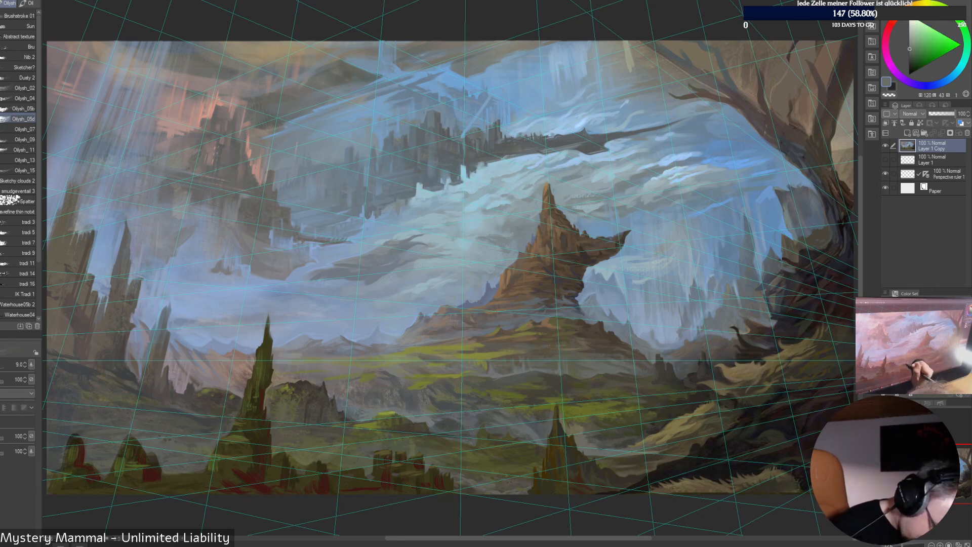
{"action": "left_click", "coordinate": [408, 416], "text": "alt"}
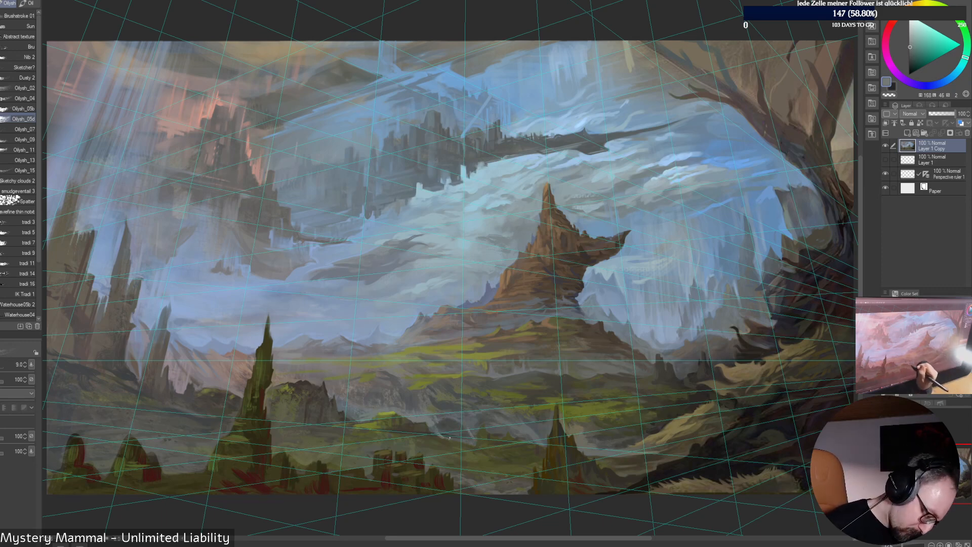
Blend the knoll's sloping foot into the misty stream with sampled bluish and neutral greys
{"action": "left_click", "coordinate": [436, 433], "text": "alt"}
{"action": "left_click_drag", "start_coordinate": [438, 436], "coordinate": [453, 438]}
{"action": "left_click", "coordinate": [444, 432], "text": "alt"}
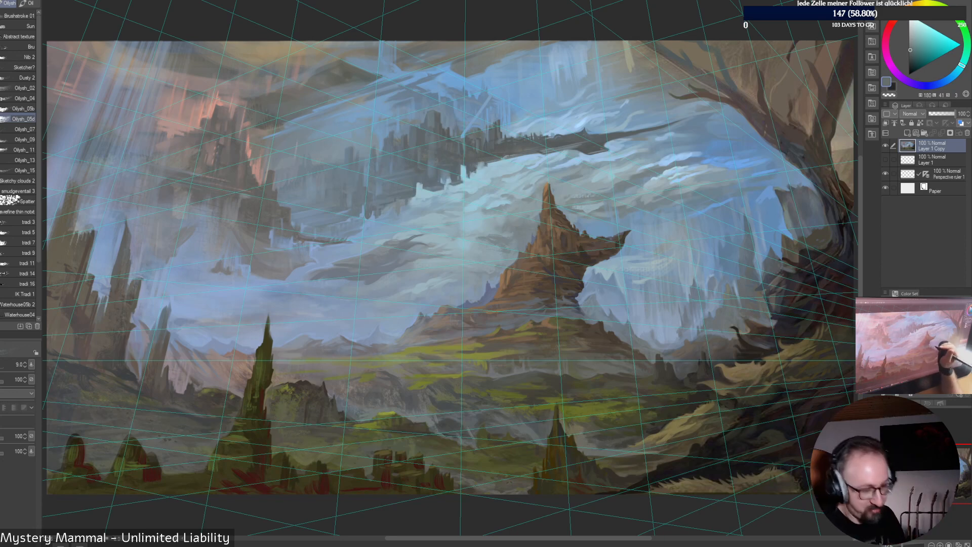
{"action": "left_click", "coordinate": [460, 429], "text": "alt"}
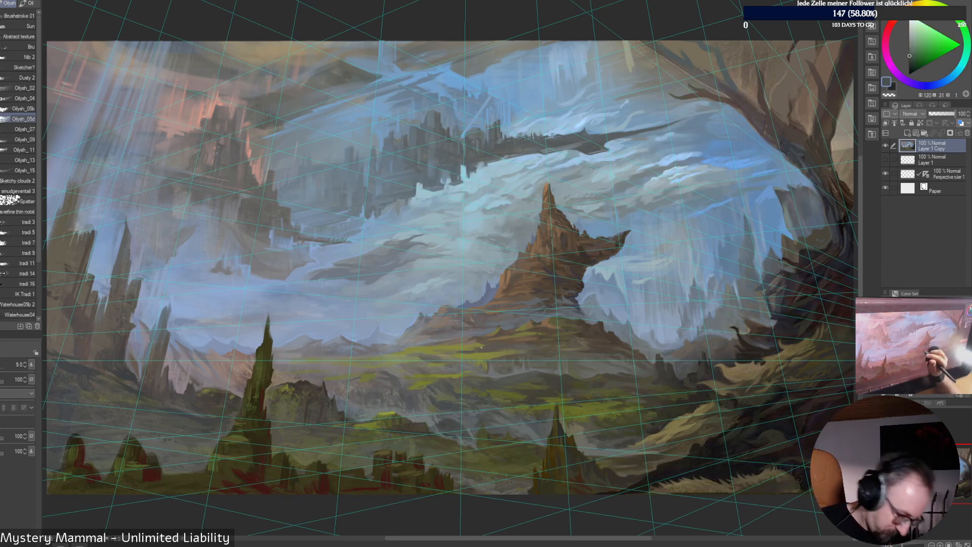
{"action": "left_click", "coordinate": [462, 436], "text": "alt"}
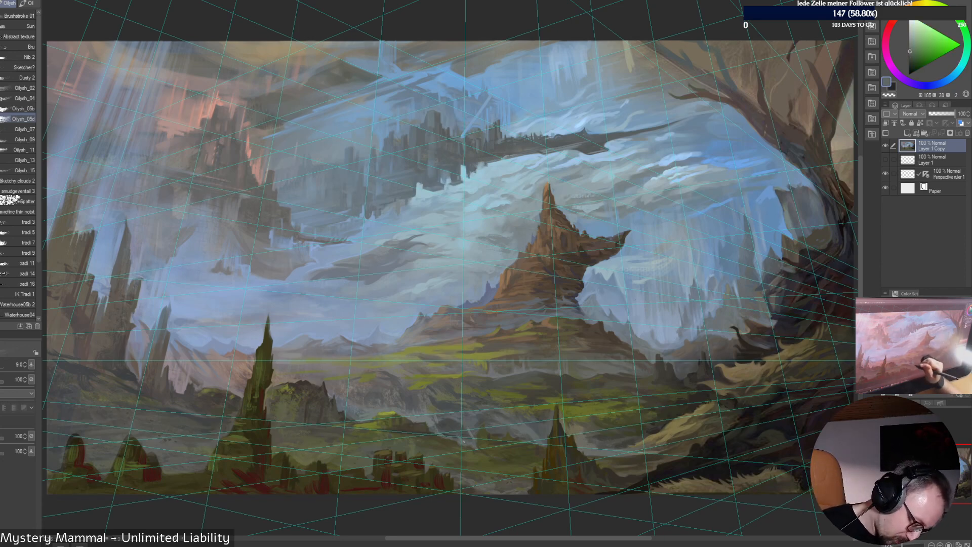
{"action": "left_click", "coordinate": [473, 437], "text": "alt"}
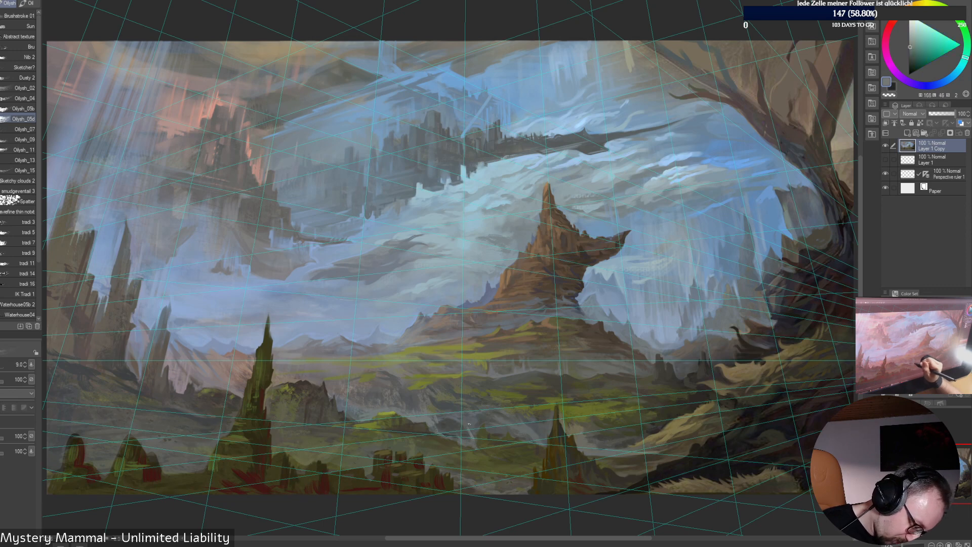
{"action": "left_click", "coordinate": [472, 432], "text": "alt"}
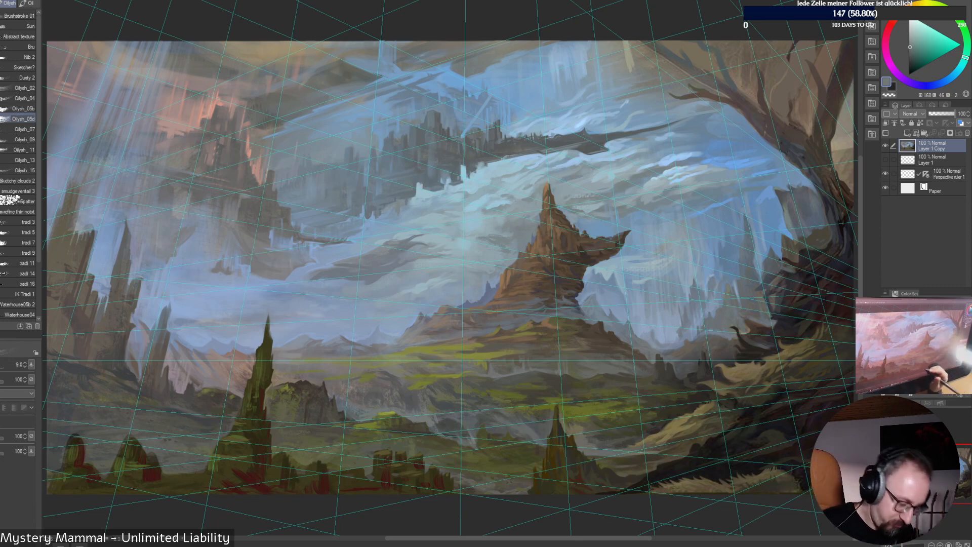
Refine the lower bank of the misty stream and the slope above it with sampled dark olive, brownish and cool greys
{"action": "left_click", "coordinate": [469, 447], "text": "alt"}
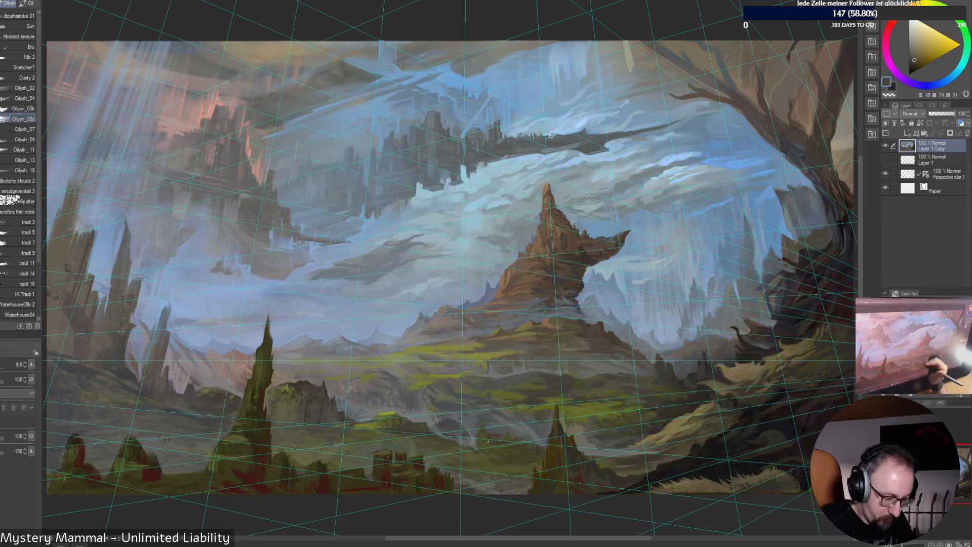
{"action": "left_click", "coordinate": [470, 447], "text": "alt"}
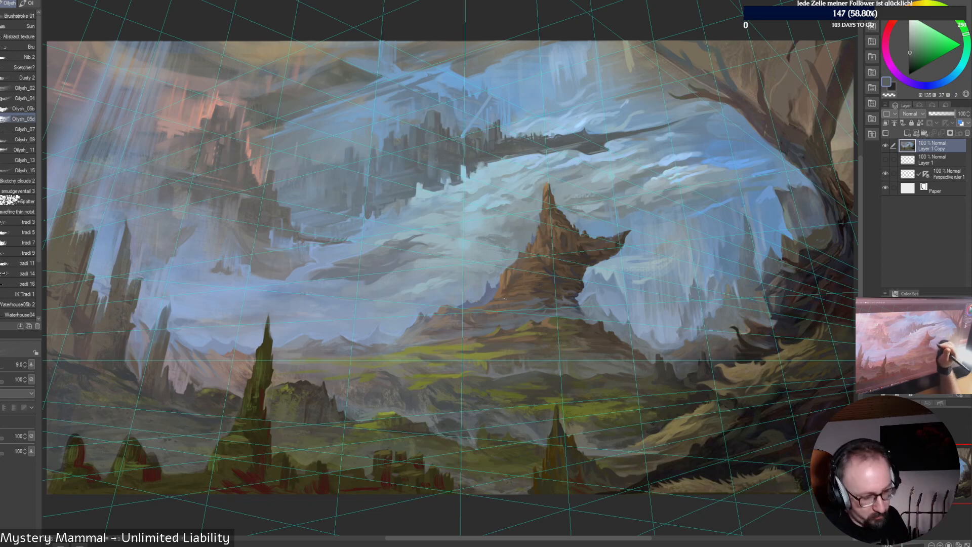
{"action": "left_click", "coordinate": [457, 439], "text": "alt"}
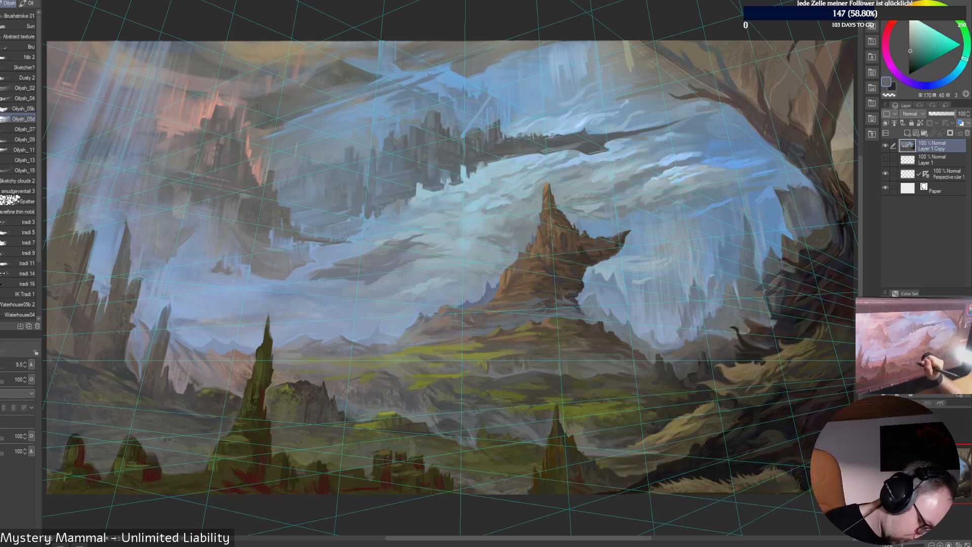
{"action": "left_click", "coordinate": [450, 433], "text": "alt"}
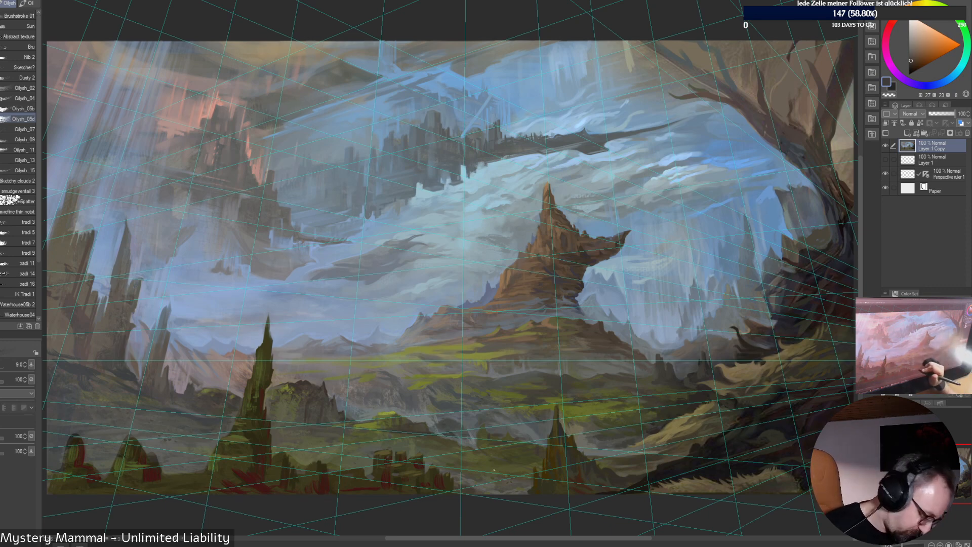
{"action": "left_click", "coordinate": [440, 429], "text": "alt"}
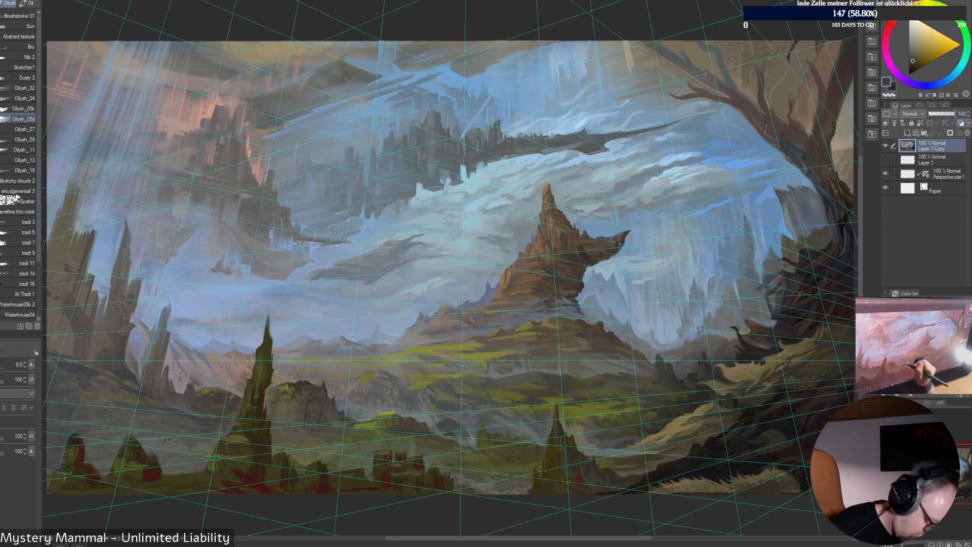
{"action": "left_click", "coordinate": [440, 422], "text": "alt"}
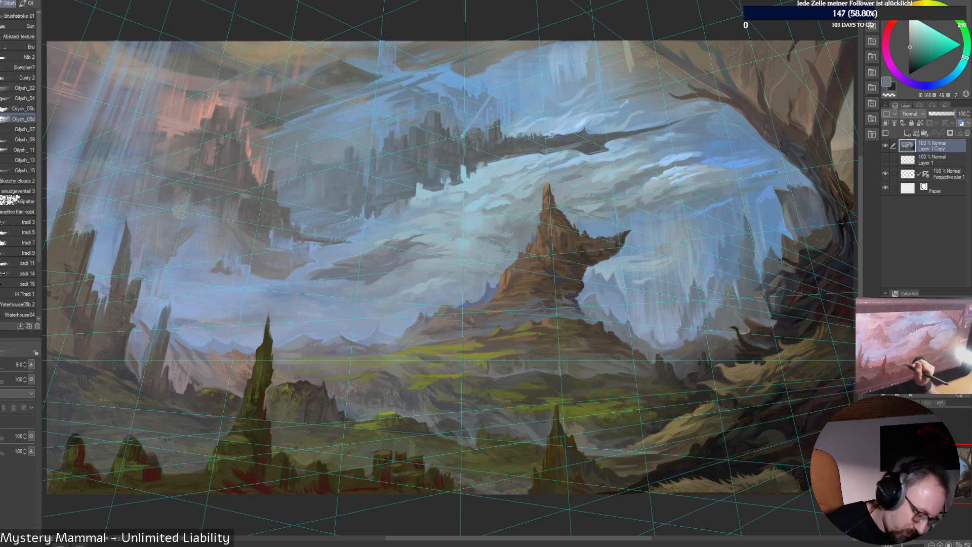
Blend the knoll's crest and the misty rocky slope above it with sampled neutral and olive greys
{"action": "left_click", "coordinate": [400, 417], "text": "alt"}
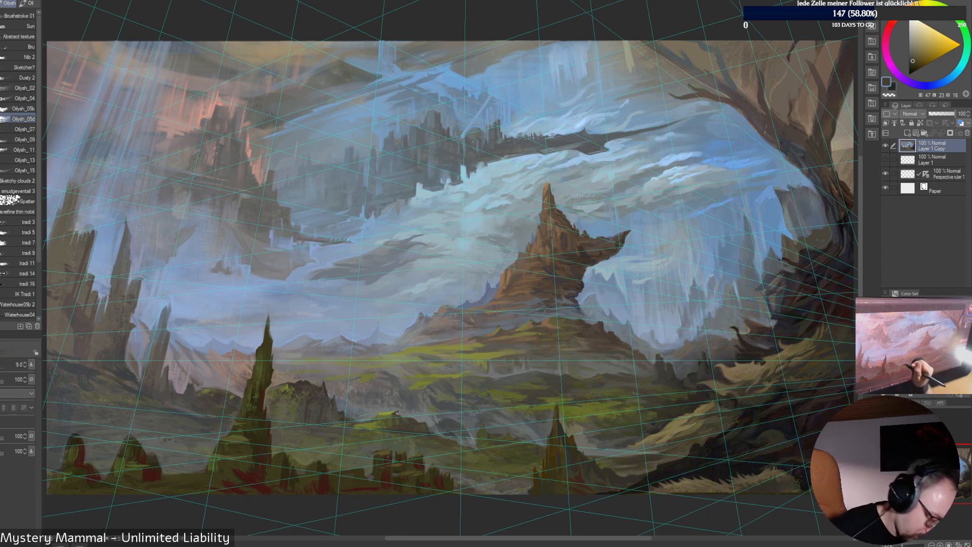
{"action": "left_click", "coordinate": [400, 408], "text": "alt"}
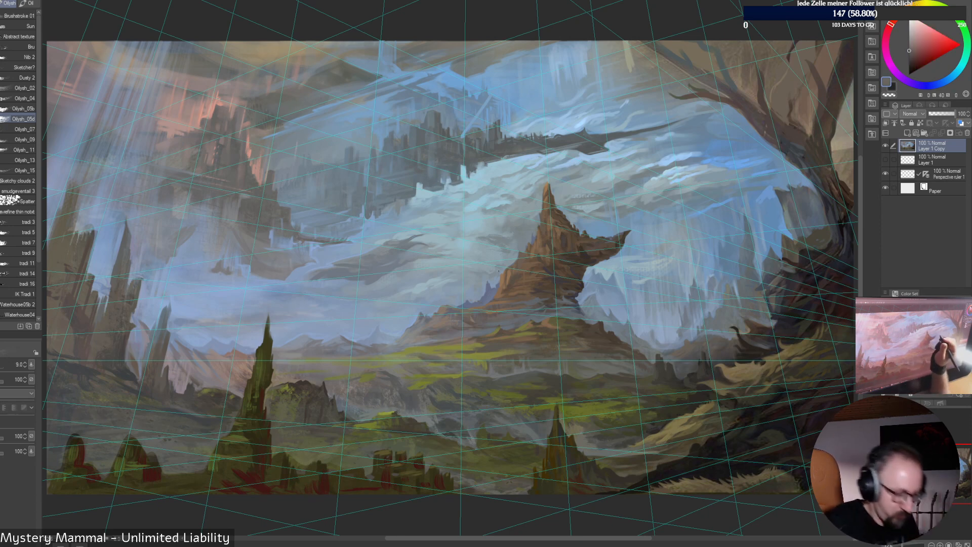
{"action": "left_click", "coordinate": [400, 411], "text": "alt"}
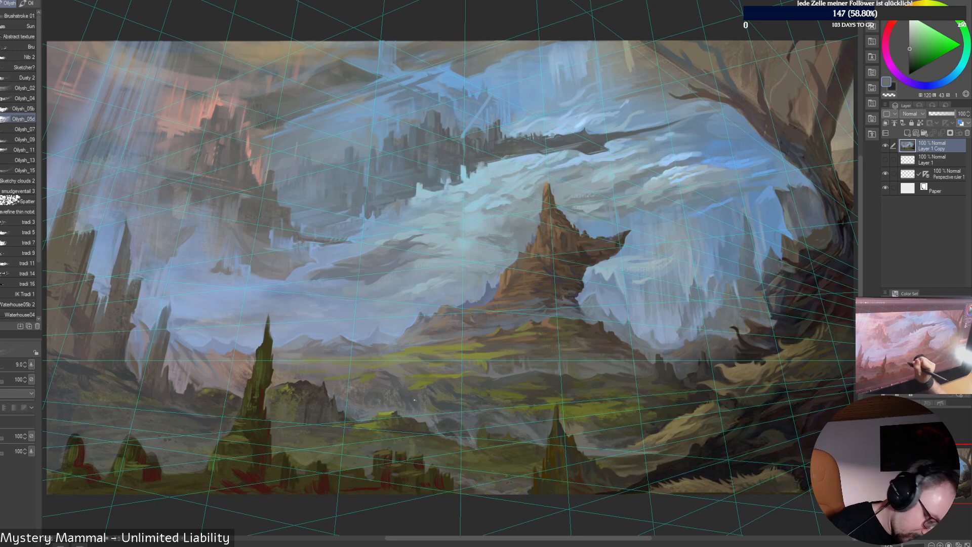
{"action": "left_click", "coordinate": [401, 383], "text": "alt"}
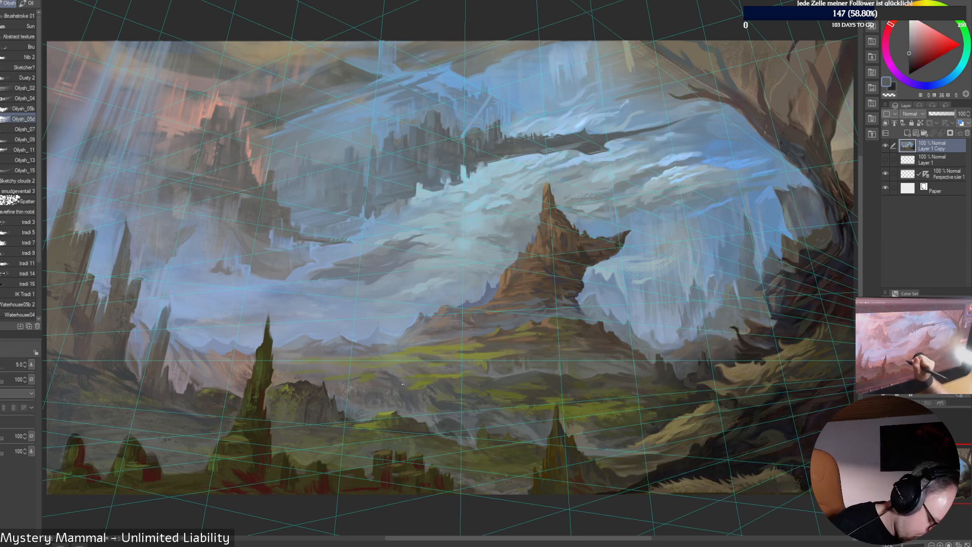
{"action": "left_click", "coordinate": [399, 377], "text": "alt"}
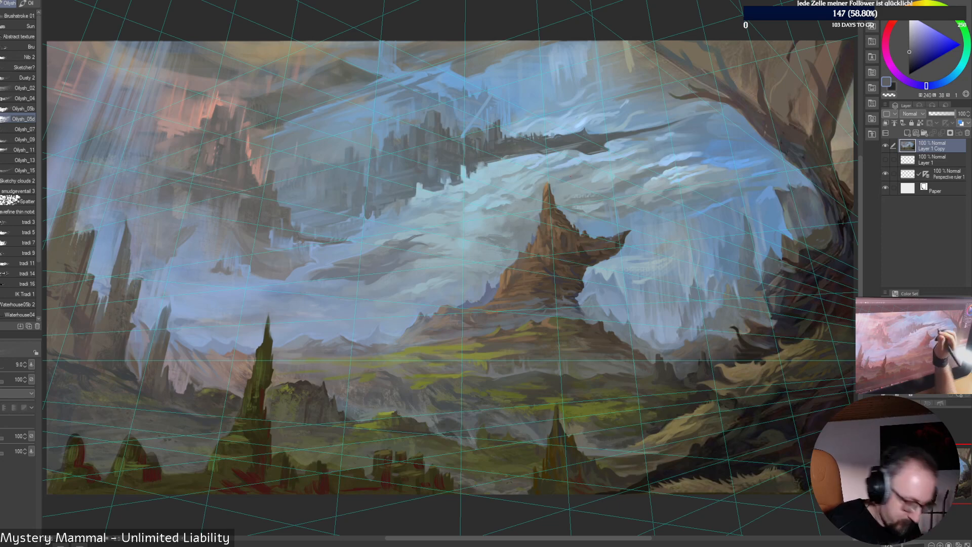
{"action": "left_click", "coordinate": [398, 373], "text": "alt"}
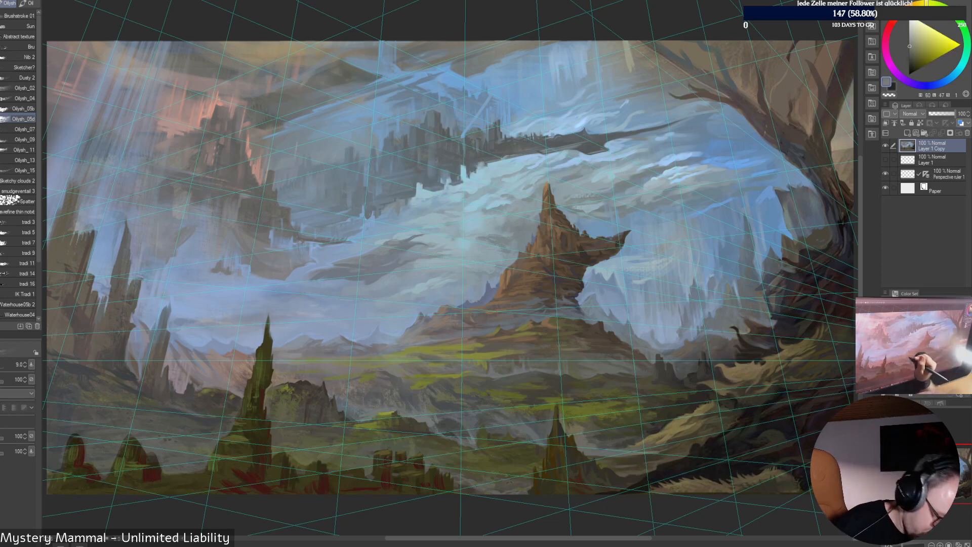
{"action": "left_click", "coordinate": [395, 363], "text": "alt"}
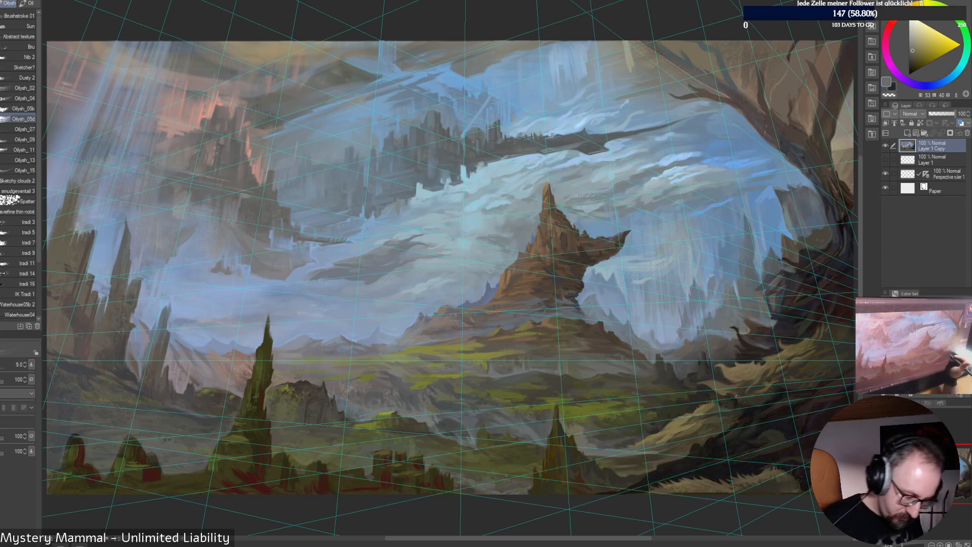
Hide the perspective ruler layer and switch to the Painterly blender 2 brush
{"action": "left_click", "coordinate": [886, 173]}
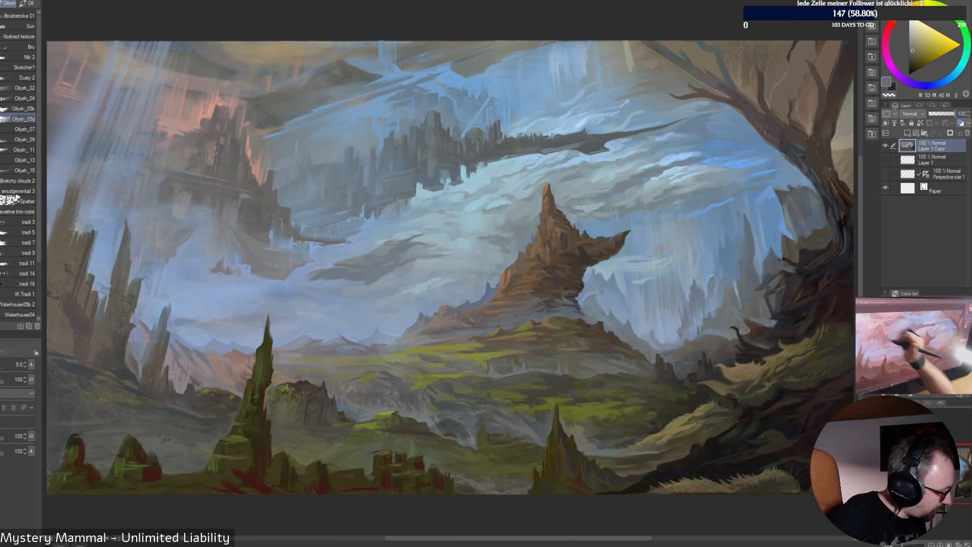
{"action": "key", "text": "j"}
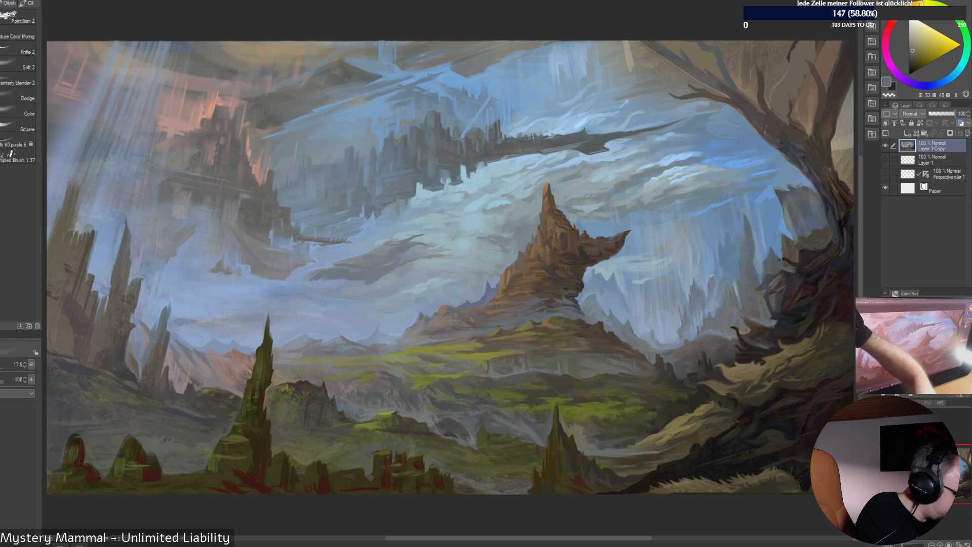
{"action": "left_click", "coordinate": [18, 79]}
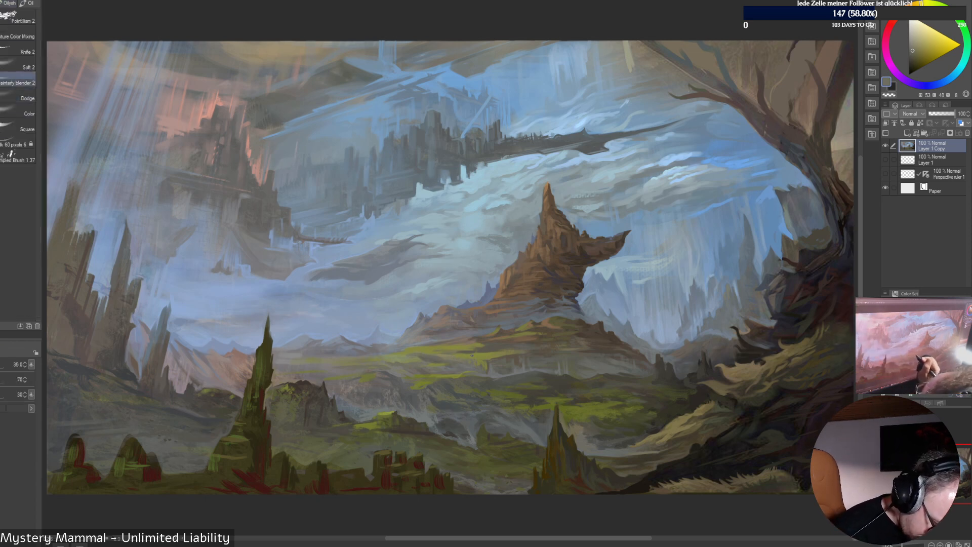
Soften the grassy meadow and ridge below the central rock with the blender, varying its size between 70 and 35
{"action": "key", "text": "bracketright"}
{"action": "key", "text": "bracketright"}
{"action": "key", "text": "bracketright"}
{"action": "key", "text": "bracketright"}
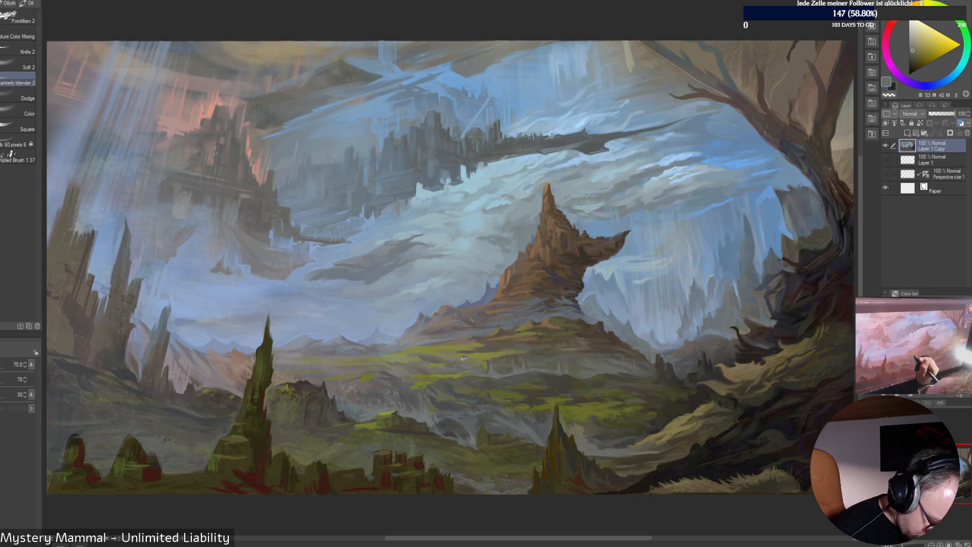
{"action": "key", "text": "bracketleft"}
{"action": "key", "text": "bracketleft"}
{"action": "key", "text": "bracketleft"}
{"action": "key", "text": "bracketleft"}
{"action": "key", "text": "bracketleft"}
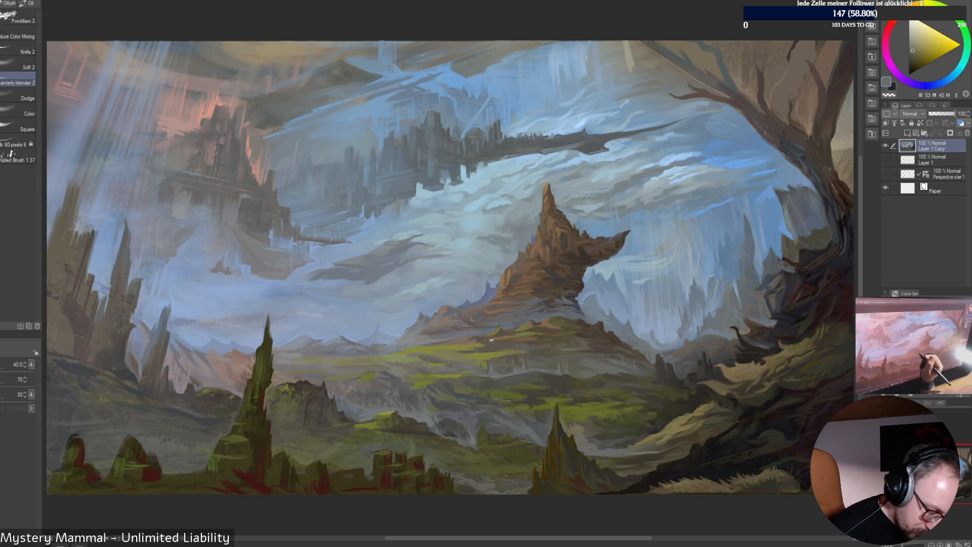
{"action": "key", "text": "bracketleft"}
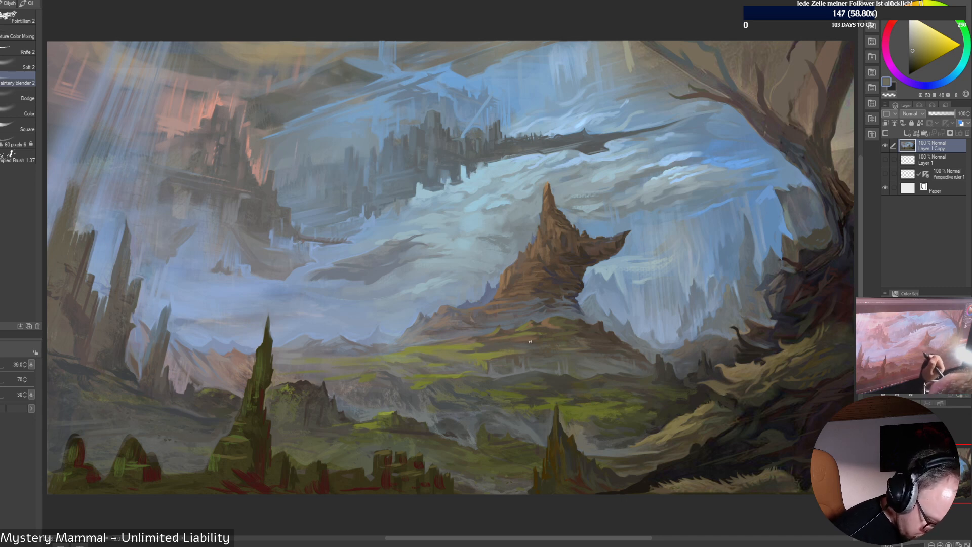
Blend the far side of the meadow and the misty rocky slope above the knoll, enlarging the blender from size 45
{"action": "key", "text": "bracketright"}
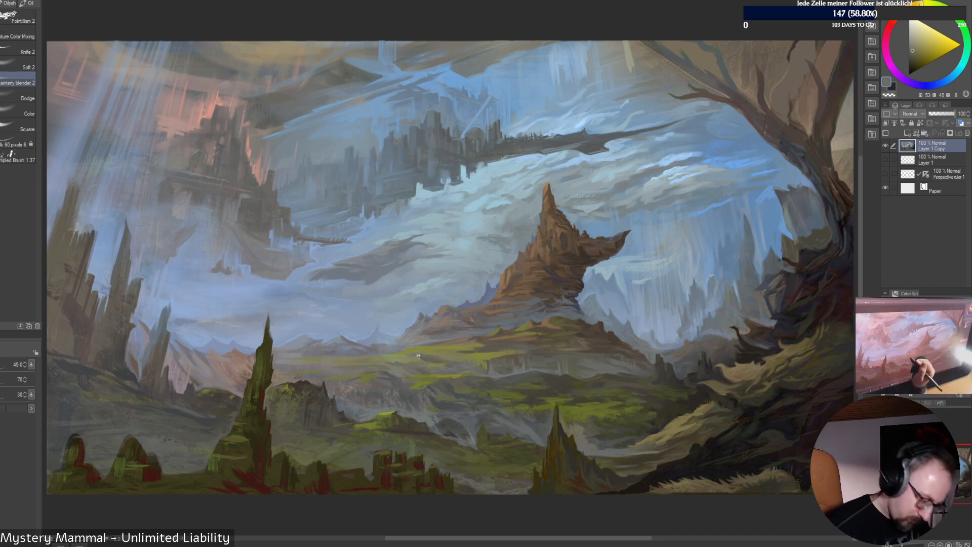
{"action": "key", "text": "bracketright"}
{"action": "key", "text": "bracketright"}
{"action": "key", "text": "bracketright"}
{"action": "key", "text": "bracketright"}
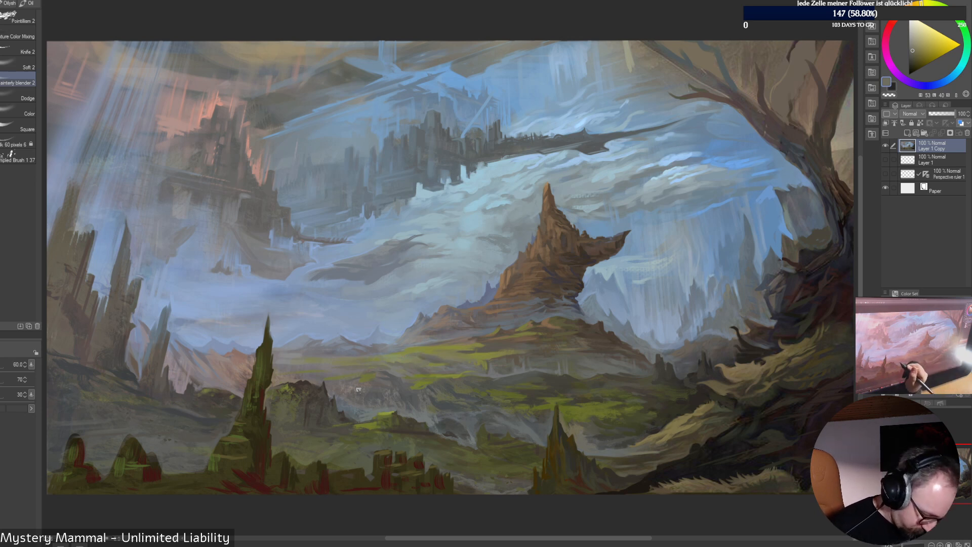
{"action": "key", "text": "bracketleft"}
{"action": "key", "text": "bracketleft"}
{"action": "key", "text": "bracketleft"}
{"action": "key", "text": "bracketleft"}
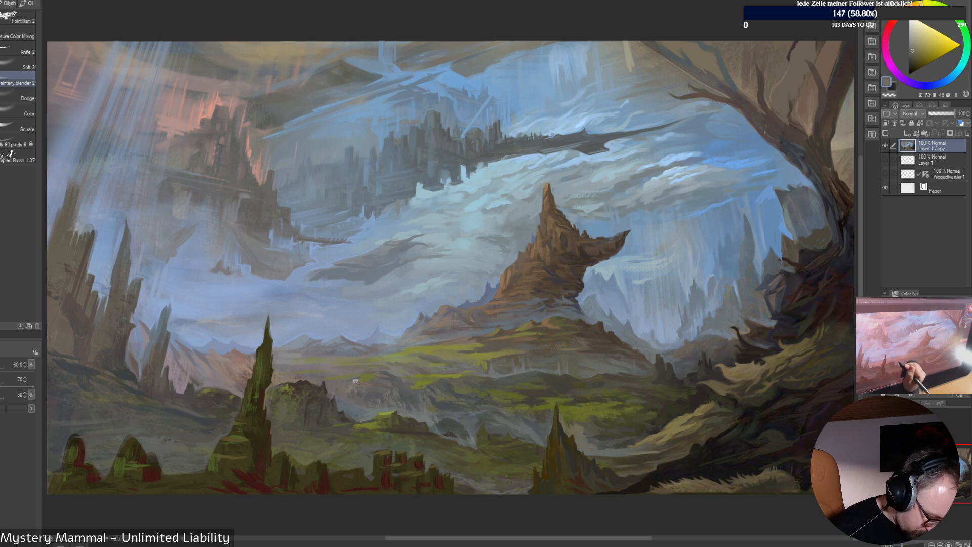
Smooth the grassy ridge at the base of the central rock with the blender at size 60
{"action": "key", "text": "bracketright"}
{"action": "key", "text": "bracketright"}
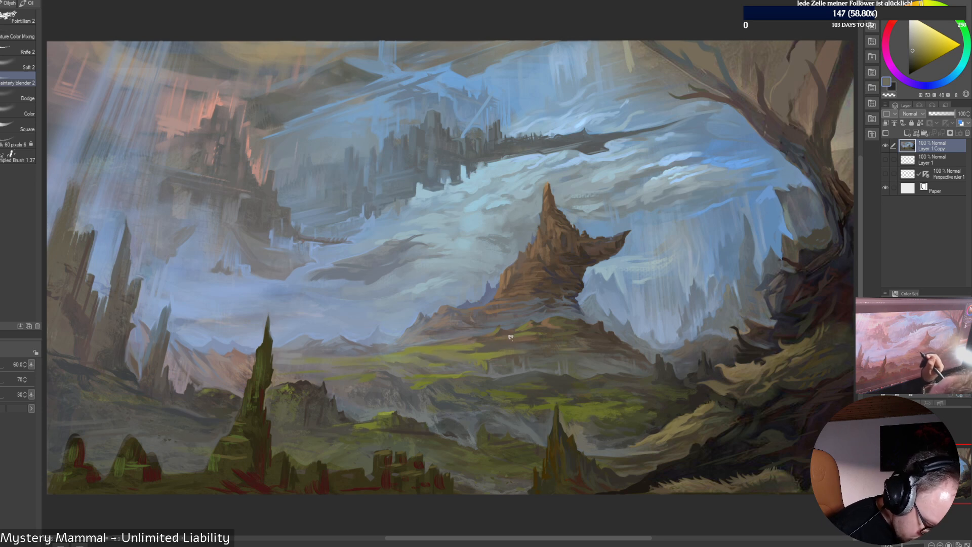
{"action": "key", "text": "bracketleft"}
{"action": "key", "text": "bracketleft"}
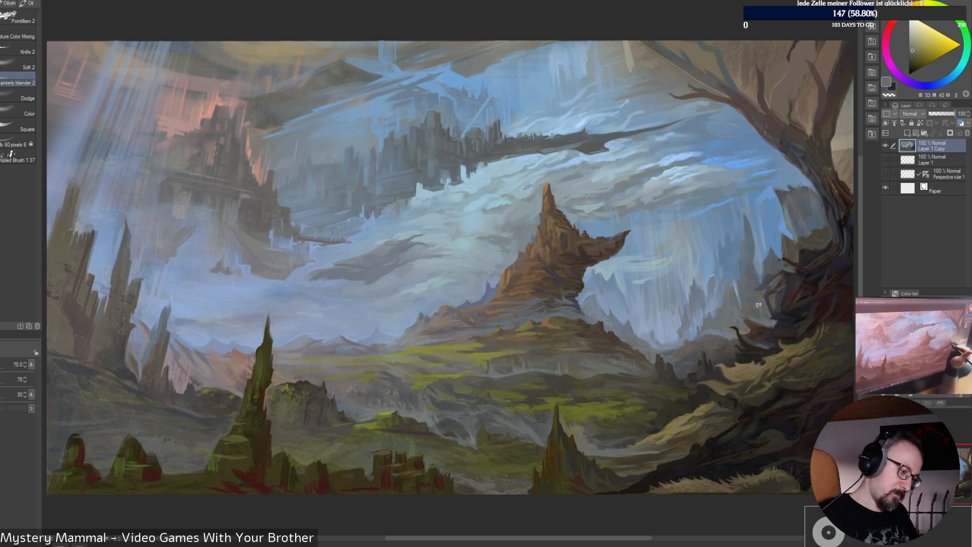
Soften the dark grassy slope between the foreground mounds and the tall green spire with the blender, varying its size between 80 and 45
{"action": "key", "text": "bracketright"}
{"action": "key", "text": "bracketright"}
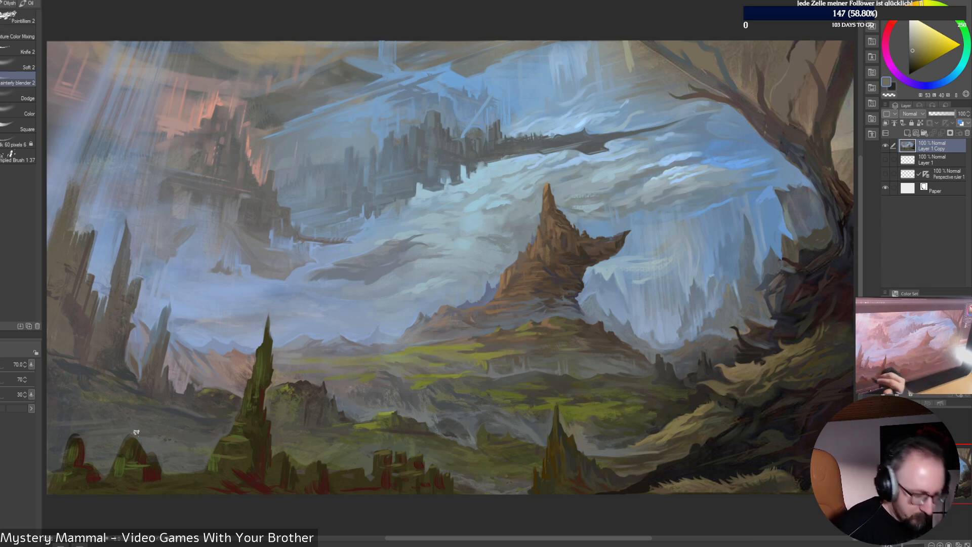
{"action": "key", "text": "]"}
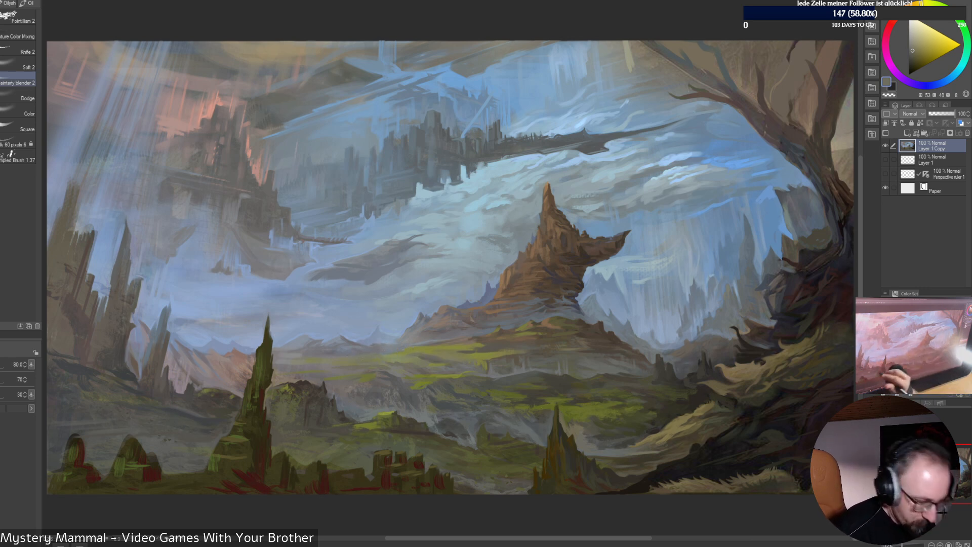
{"action": "key", "text": "["}
{"action": "key", "text": "["}
{"action": "key", "text": "["}
{"action": "key", "text": "["}
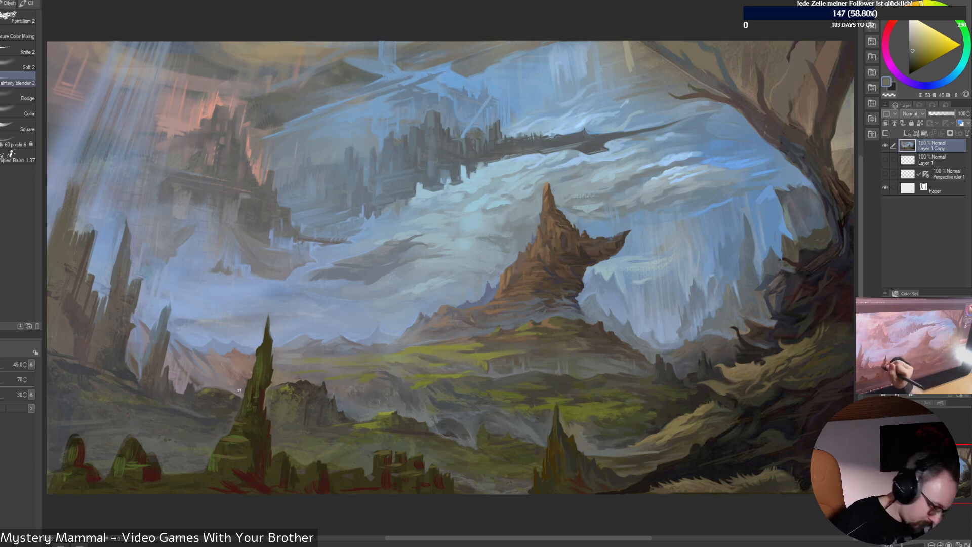
Switch to the Knife brush and touch up the slope beside the tall green spire with its sampled grey tone at size 15
{"action": "right_click", "coordinate": [475, 329]}
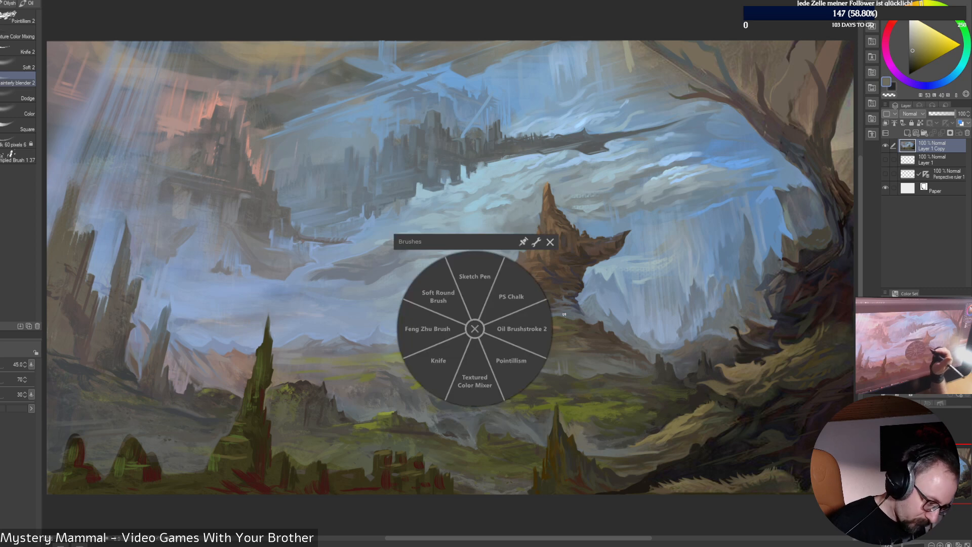
{"action": "left_click", "coordinate": [438, 360]}
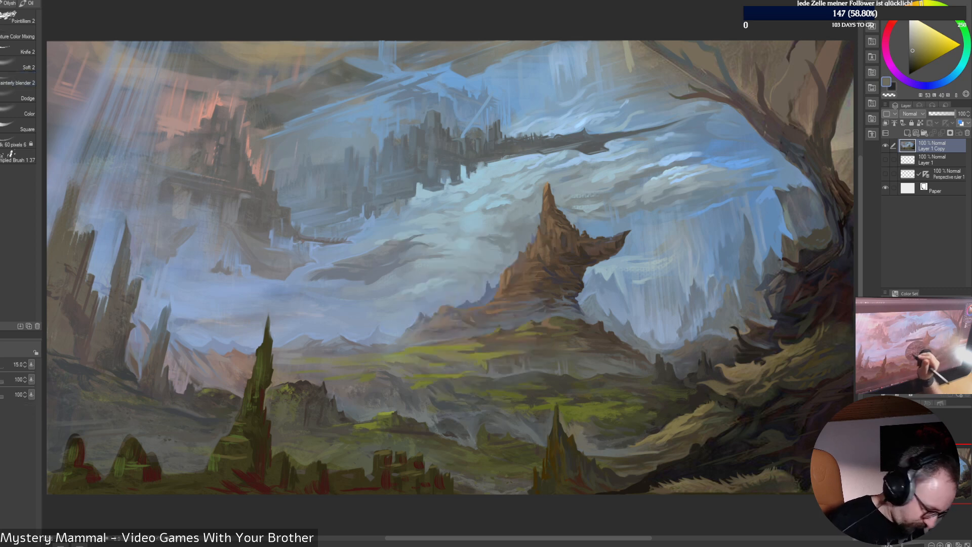
{"action": "left_click", "coordinate": [223, 385], "text": "alt"}
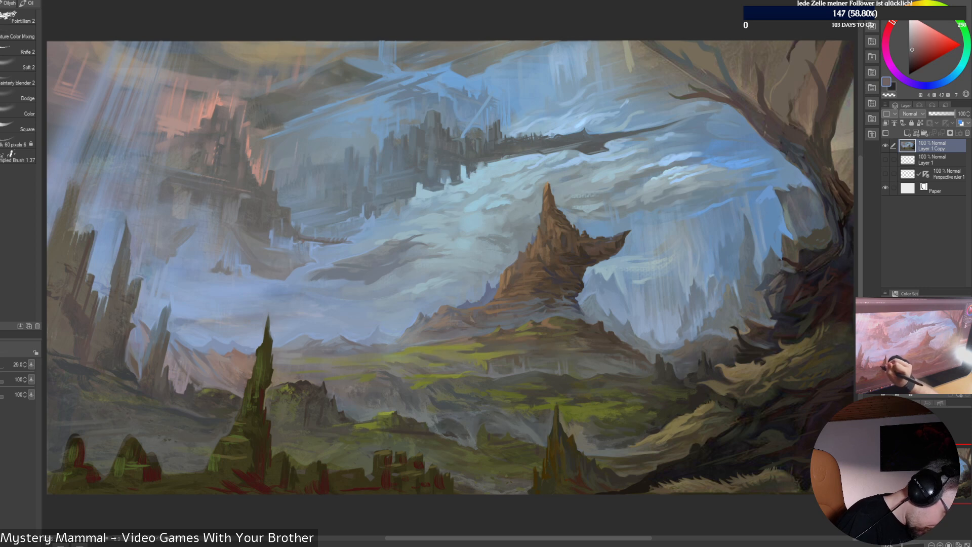
{"action": "key", "text": "bracketleft"}
{"action": "key", "text": "bracketleft"}
{"action": "key", "text": "bracketleft"}
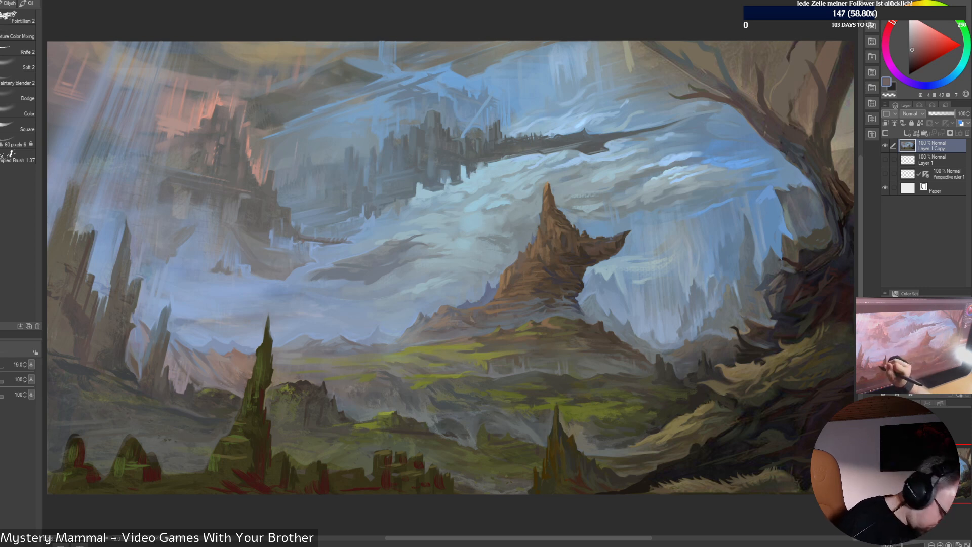
Rework the reddish mountain slope behind the tall green spire with sampled pinkish-grey tones, enlarging the Knife brush to 30
{"action": "left_click", "coordinate": [212, 362], "text": "alt"}
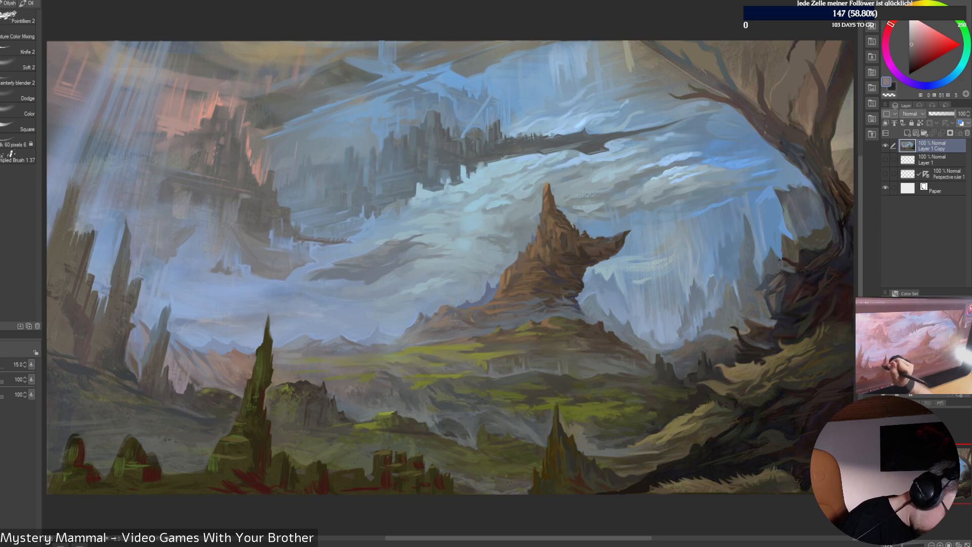
{"action": "left_click", "coordinate": [218, 365], "text": "alt"}
{"action": "left_click", "coordinate": [222, 361], "text": "alt"}
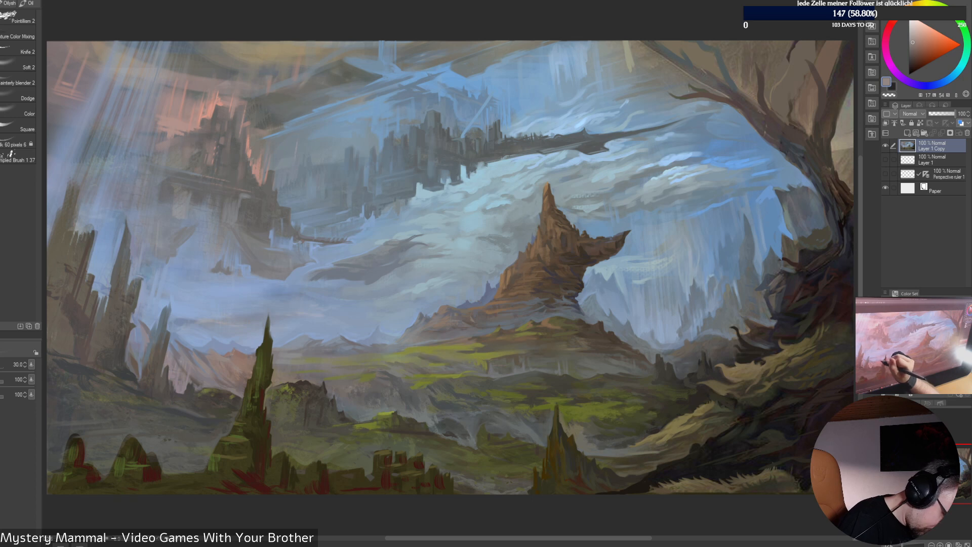
{"action": "left_click", "coordinate": [219, 366], "text": "alt"}
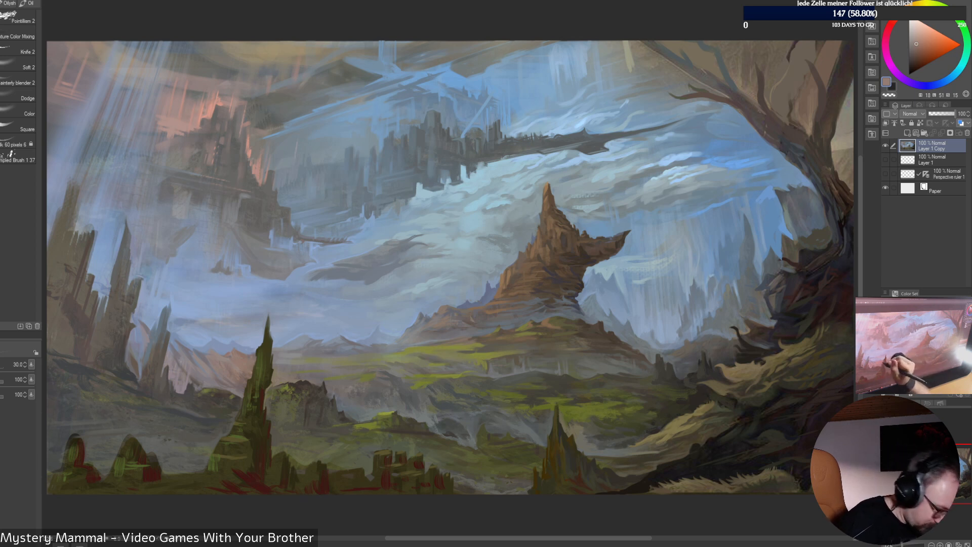
{"action": "left_click", "coordinate": [202, 371], "text": "alt"}
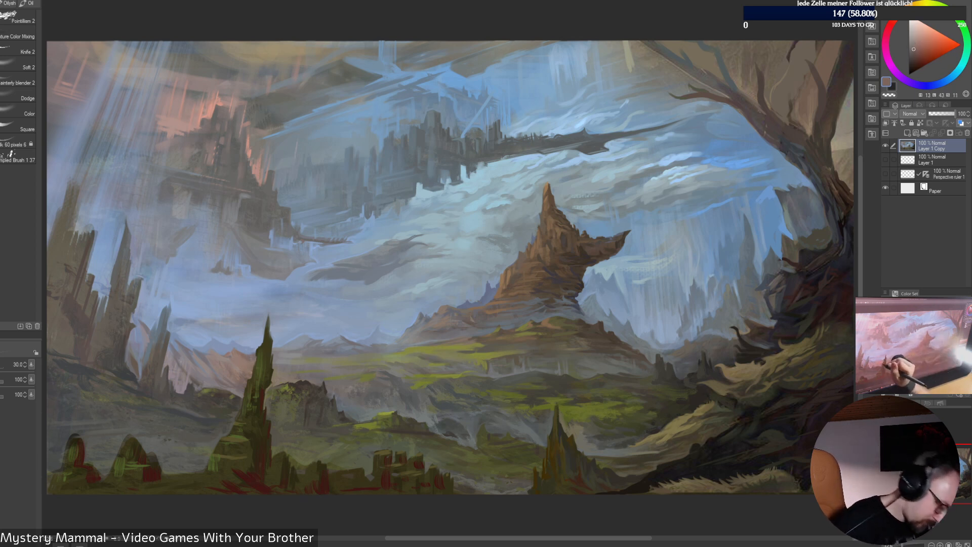
{"action": "left_click", "coordinate": [222, 363], "text": "alt"}
Paint sampled dark olive and brown tones into the ground around the tall green spire with the Knife brush at size 30
{"action": "left_click", "coordinate": [238, 387], "text": "alt"}
{"action": "left_click", "coordinate": [236, 384], "text": "alt"}
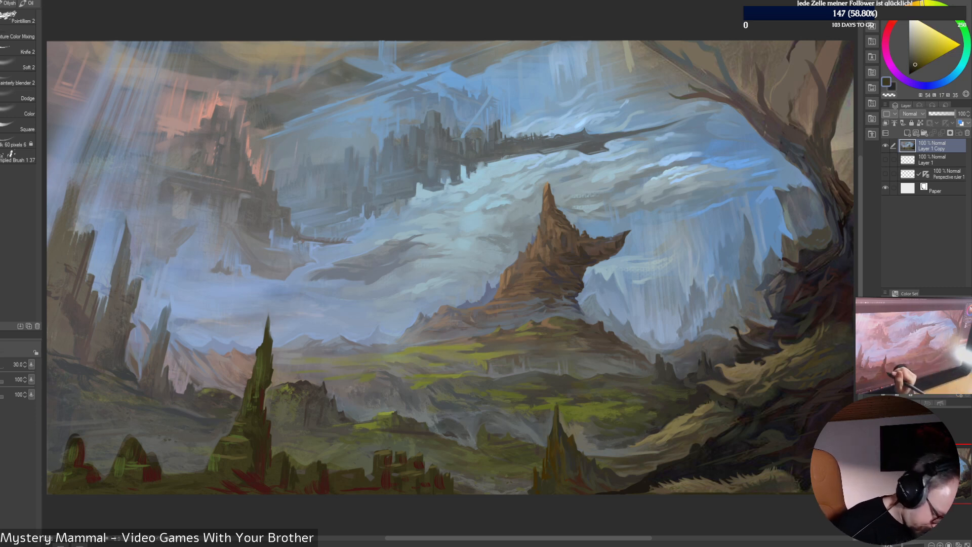
{"action": "key", "text": "alt"}
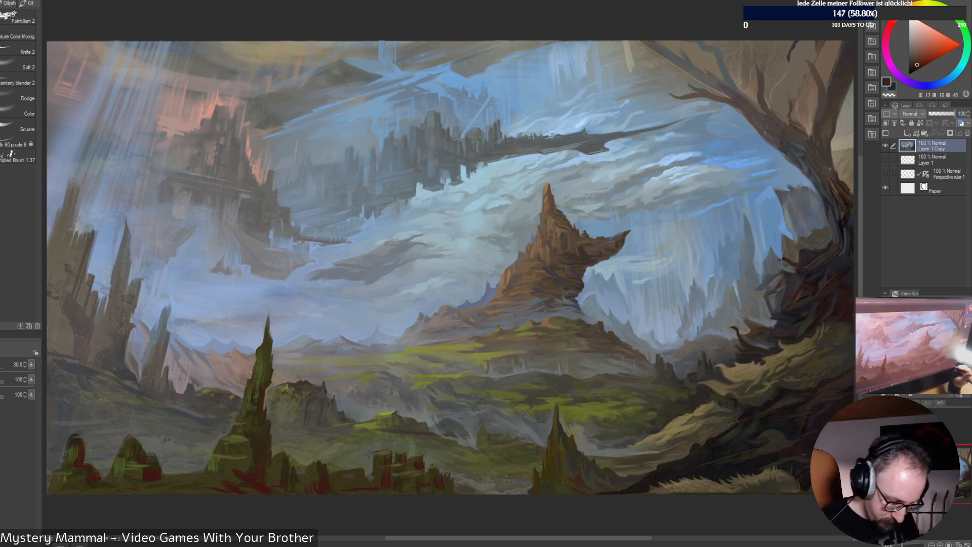
{"action": "key", "text": "alt"}
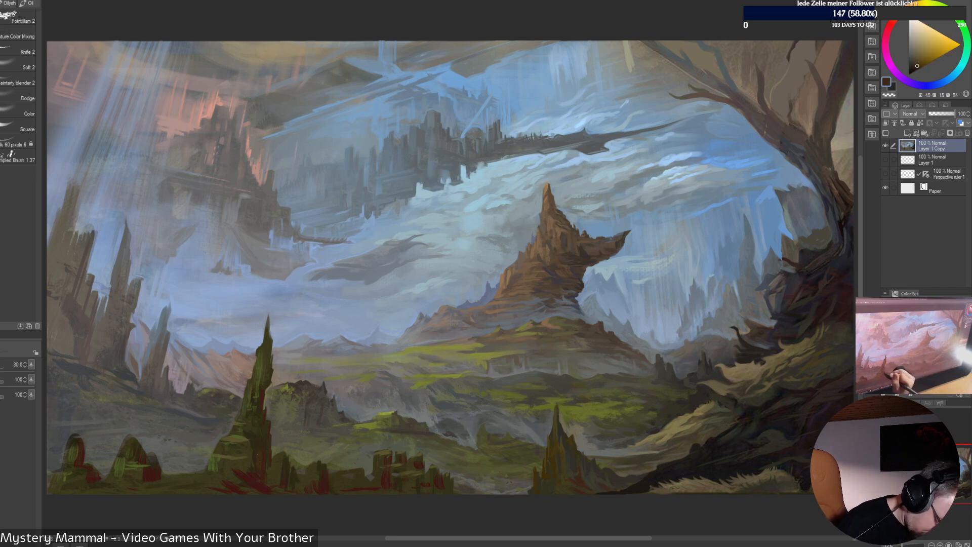
{"action": "key", "text": "alt"}
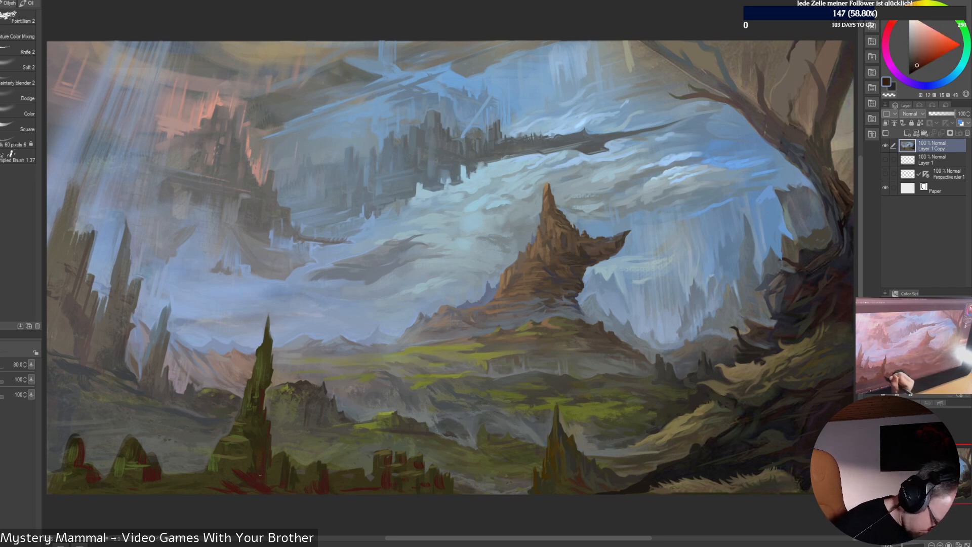
{"action": "key", "text": "alt"}
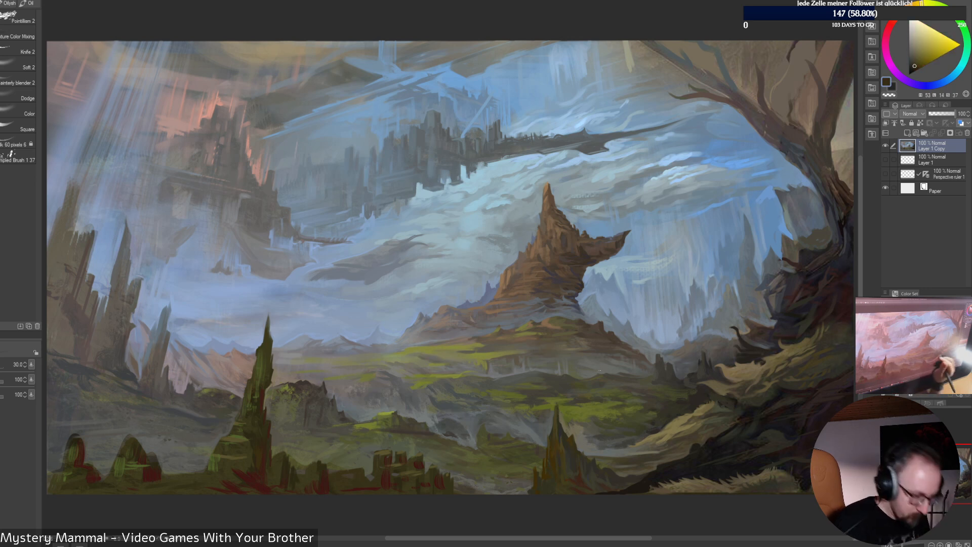
Work sampled blue-grey mist tones into the valley around the central grassy knoll with an enlarged Knife brush
{"action": "key", "text": "alt"}
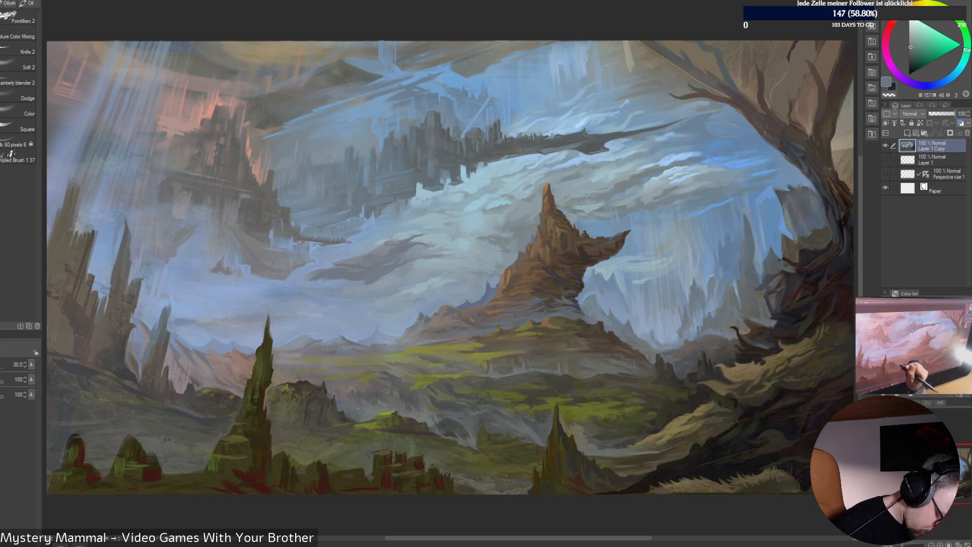
{"action": "left_click", "coordinate": [378, 429], "text": "alt"}
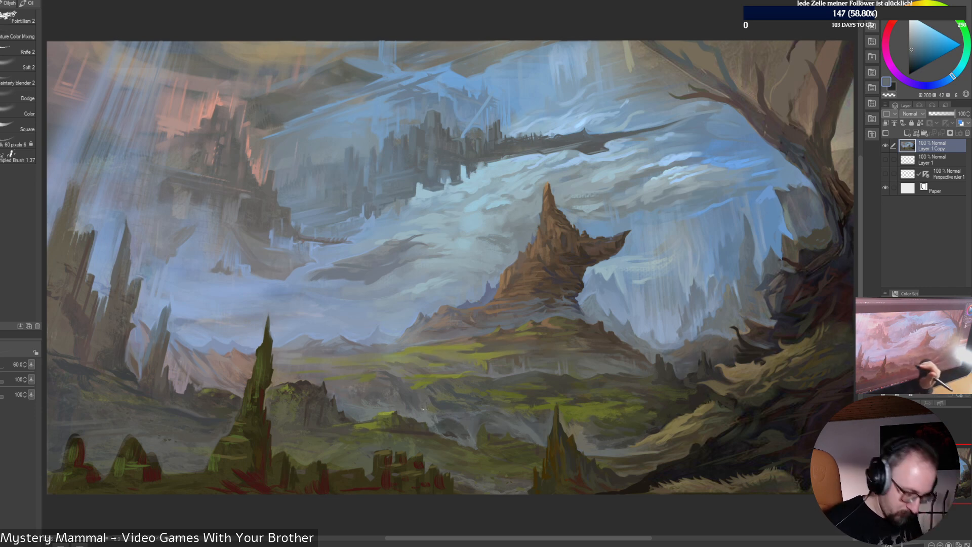
{"action": "left_click", "coordinate": [403, 398], "text": "alt"}
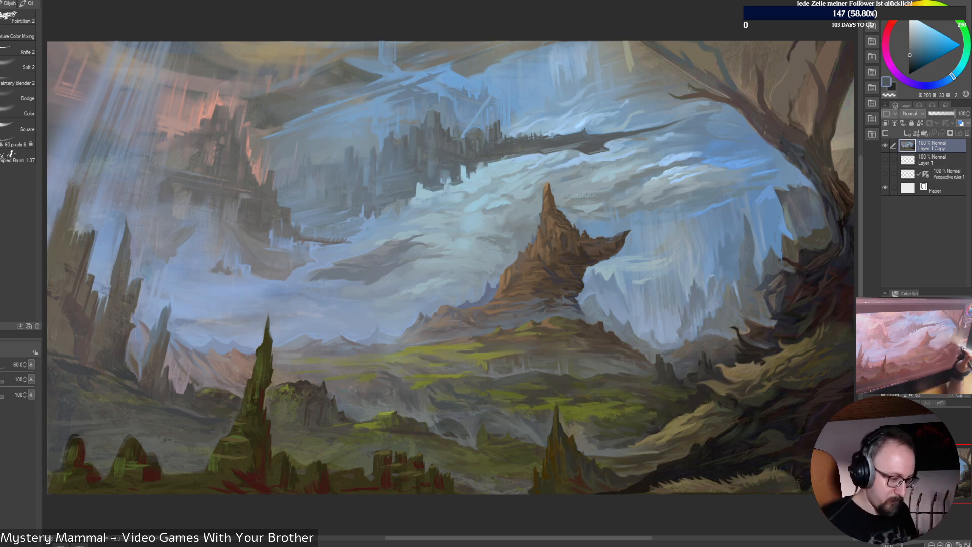
{"action": "left_click", "coordinate": [395, 405], "text": "alt"}
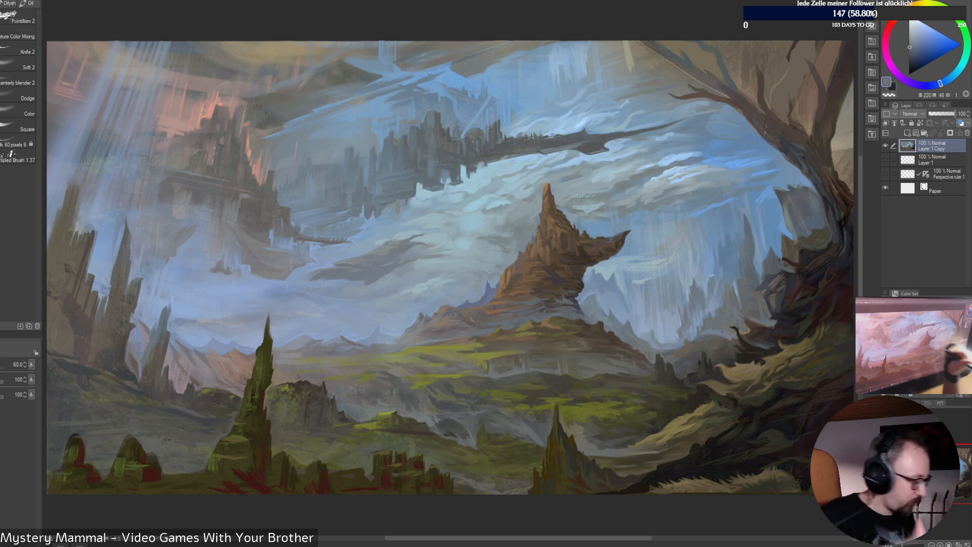
Switch to the Painterly blender 2 brush and soften the clouds around the central rock, enlarging it to 100 and reducing it to 90
{"action": "left_click", "coordinate": [18, 64]}
{"action": "left_click", "coordinate": [17, 81]}
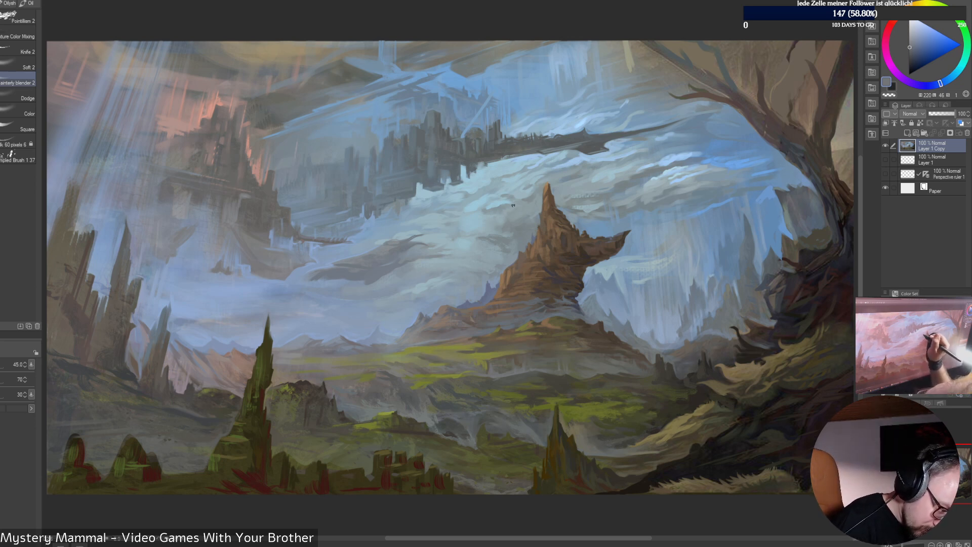
{"action": "key", "text": "]"}
{"action": "key", "text": "]"}
{"action": "key", "text": "]"}
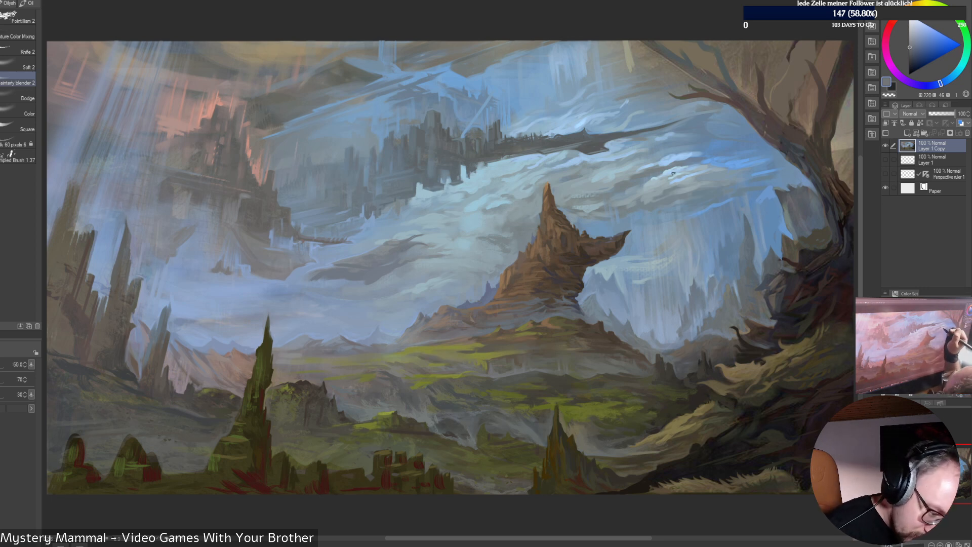
{"action": "key", "text": "]"}
{"action": "key", "text": "]"}
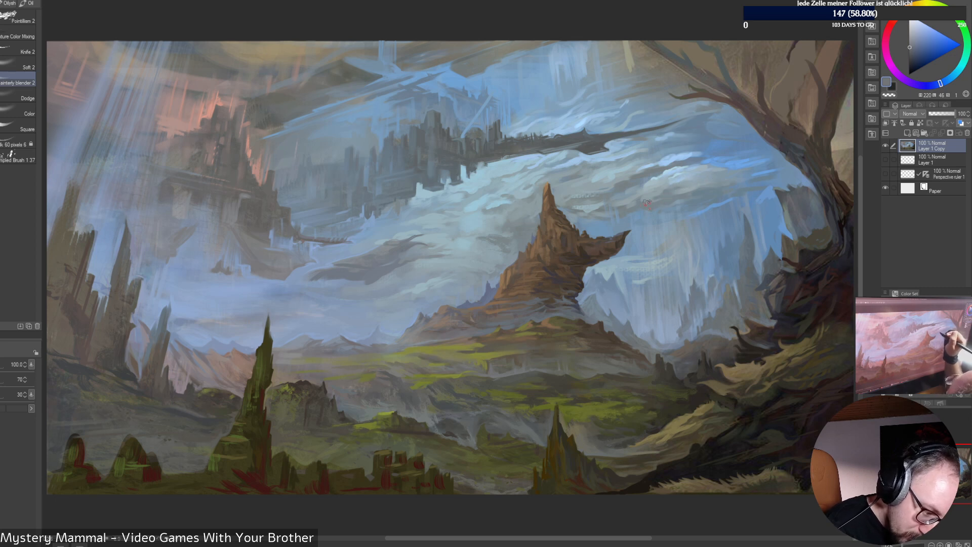
{"action": "key", "text": "bracketleft"}
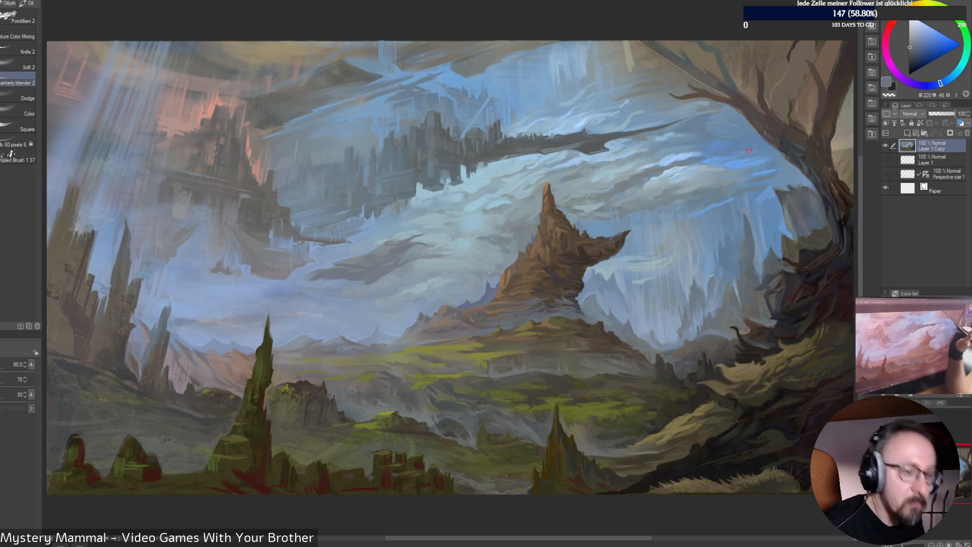
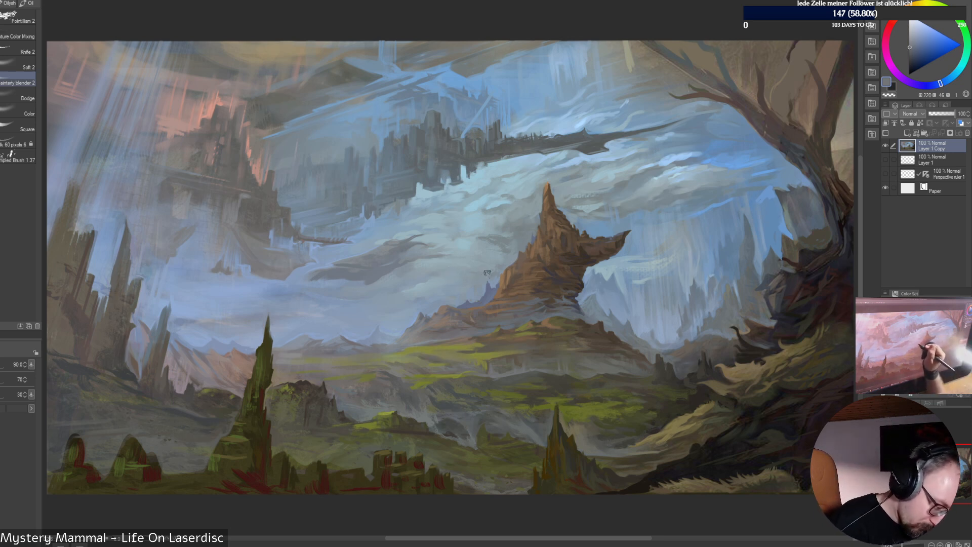
Switch to the PS Chalk brush and refine the central rock's sky-side edge with the adjacent sampled blue, enlarging the brush to 20
{"action": "right_click", "coordinate": [541, 184]}
{"action": "left_click", "coordinate": [574, 154]}
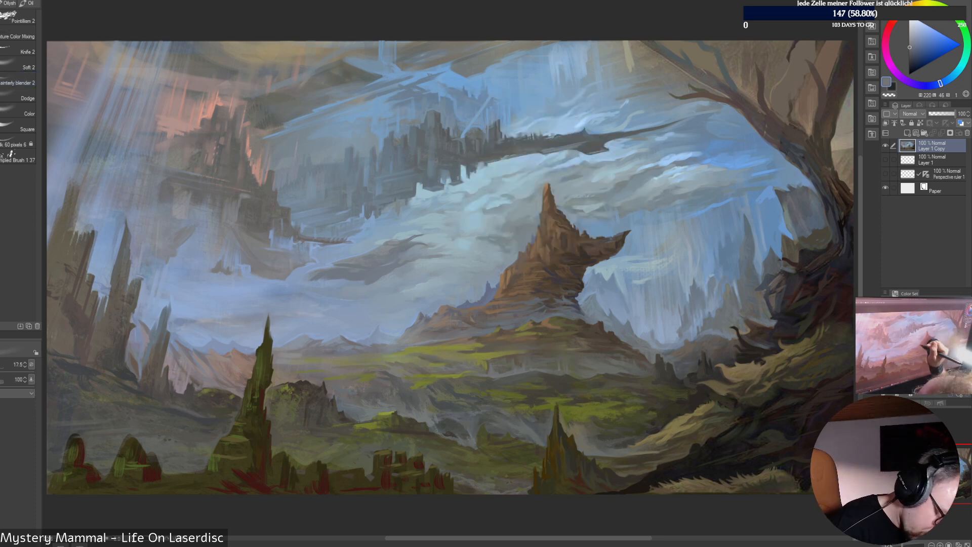
{"action": "left_click", "coordinate": [495, 274], "text": "alt"}
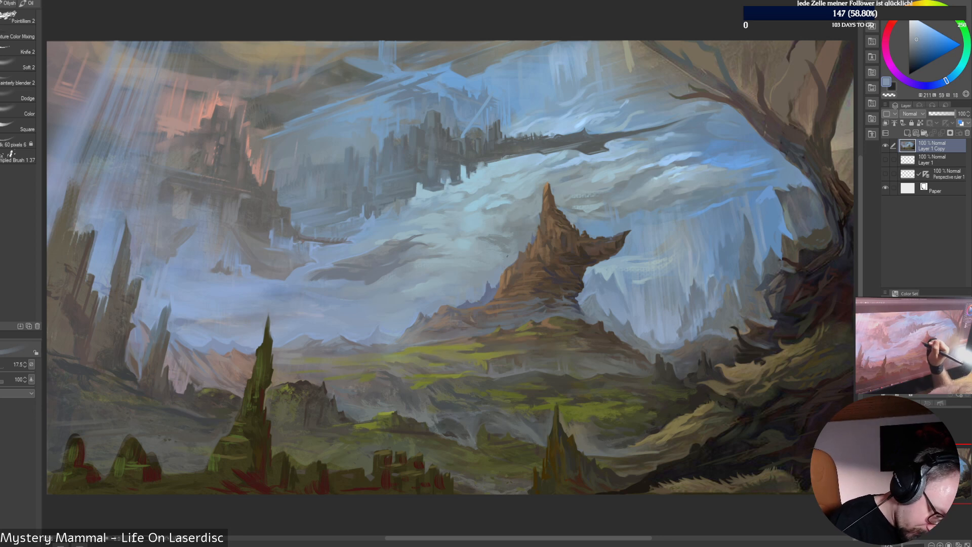
{"action": "key", "text": "bracketright"}
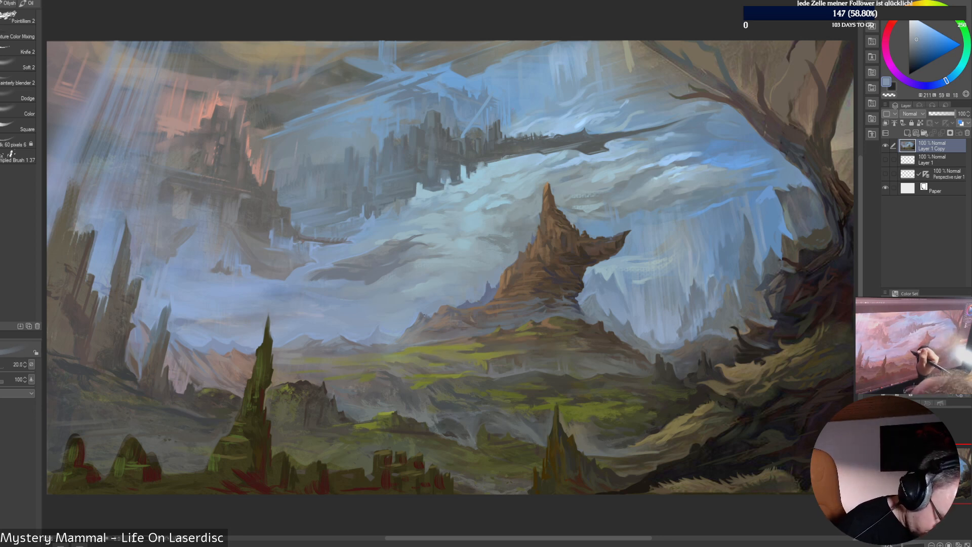
Refine the sky-side edge of the low ridge beside the central rock with sampled sky blues at brush sizes 40 and 30
{"action": "left_click", "coordinate": [415, 309], "text": "alt"}
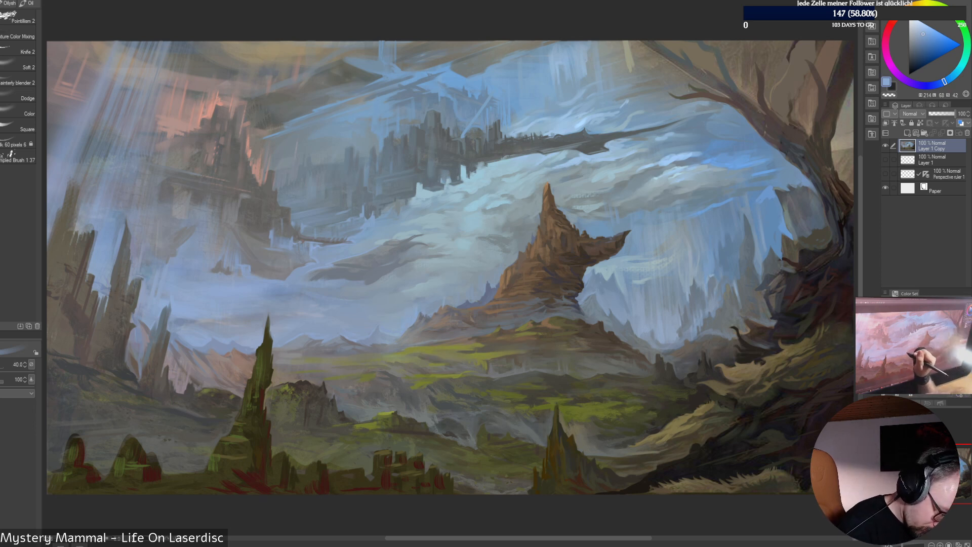
{"action": "left_click", "coordinate": [416, 304], "text": "alt"}
{"action": "left_click", "coordinate": [418, 318], "text": "alt"}
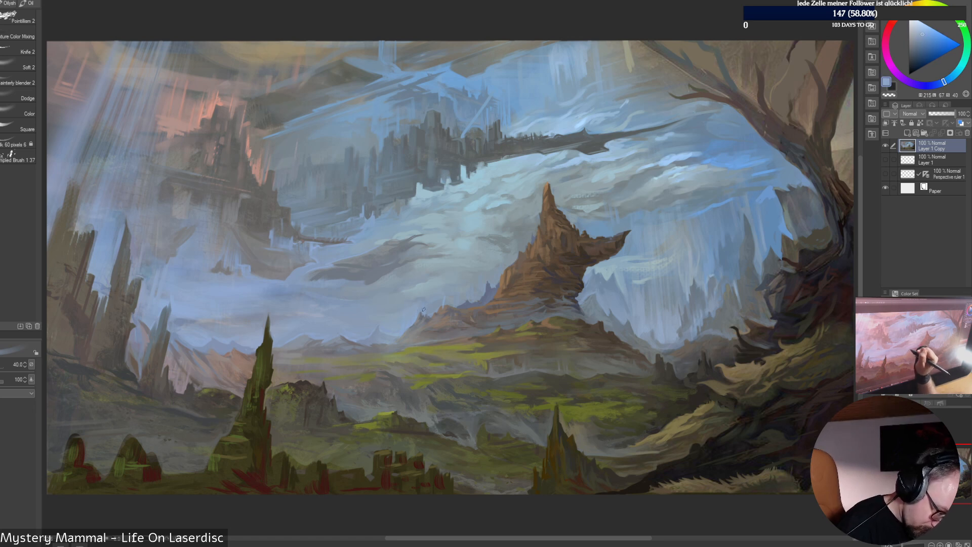
{"action": "left_click", "coordinate": [432, 301], "text": "alt"}
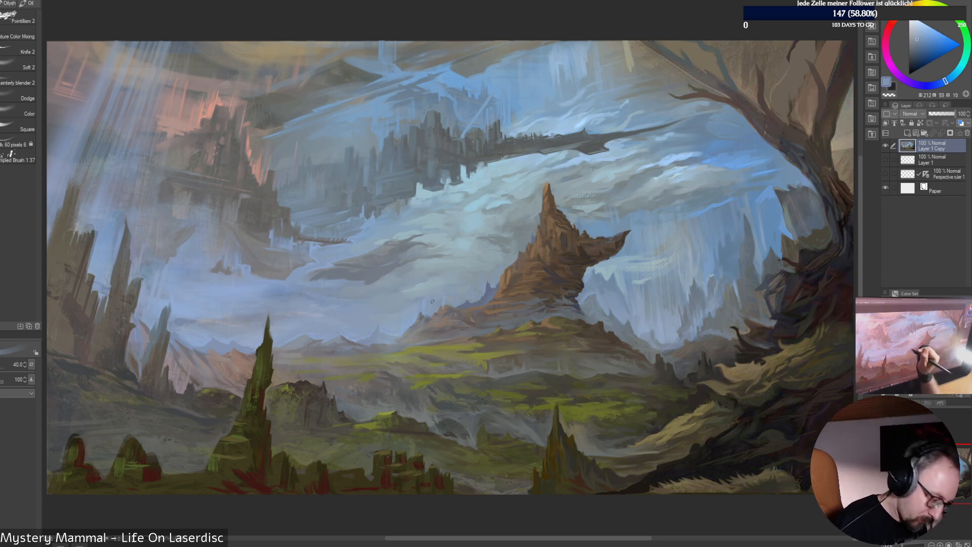
{"action": "left_click", "coordinate": [425, 303], "text": "alt"}
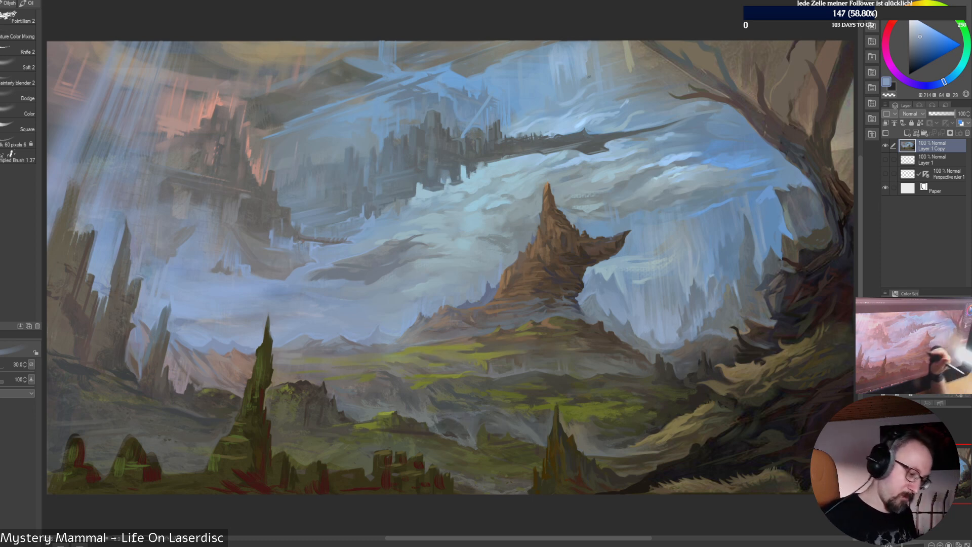
{"action": "left_click", "coordinate": [441, 302], "text": "alt"}
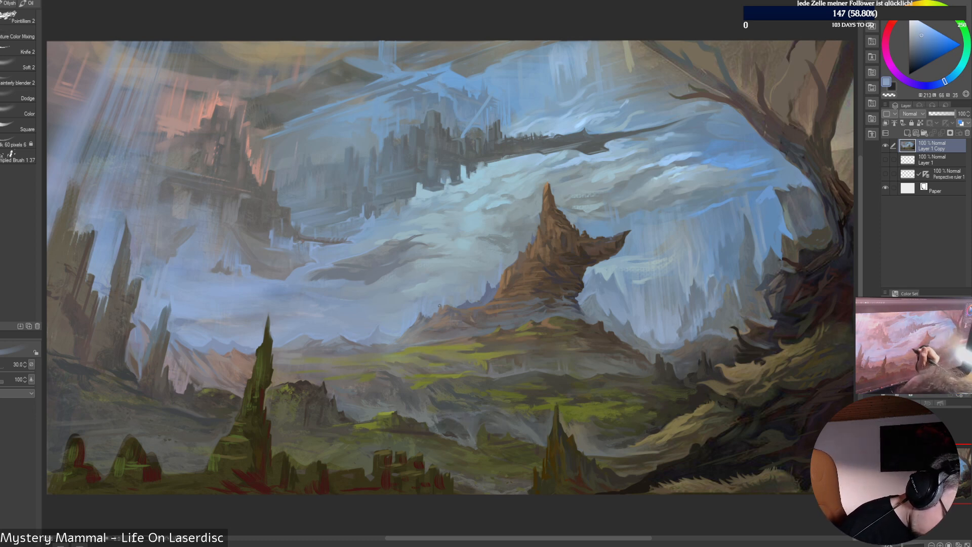
{"action": "left_click", "coordinate": [447, 296], "text": "alt"}
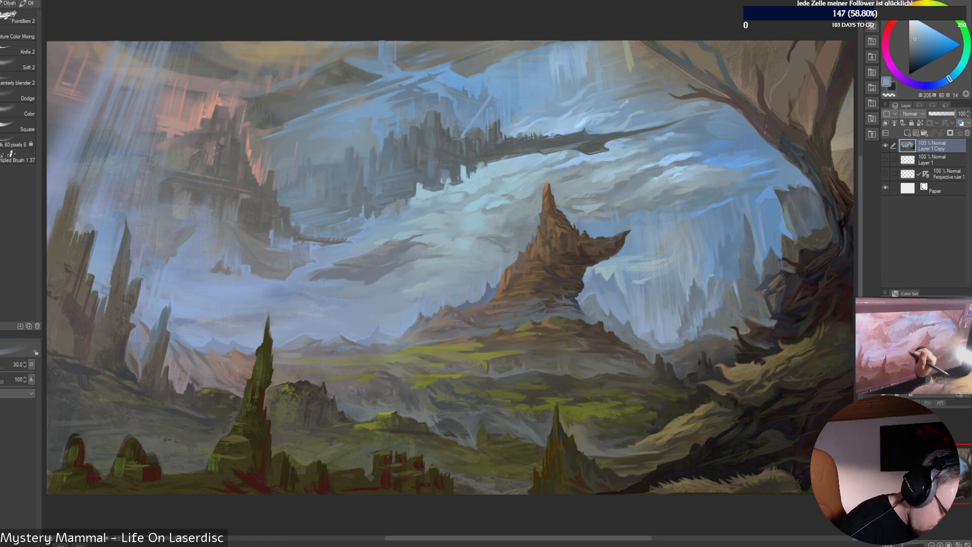
Paint sampled pale blues along the skyline of the distant mountains between the central rock and the tall green spire, brush size 30
{"action": "left_click", "coordinate": [385, 331], "text": "alt"}
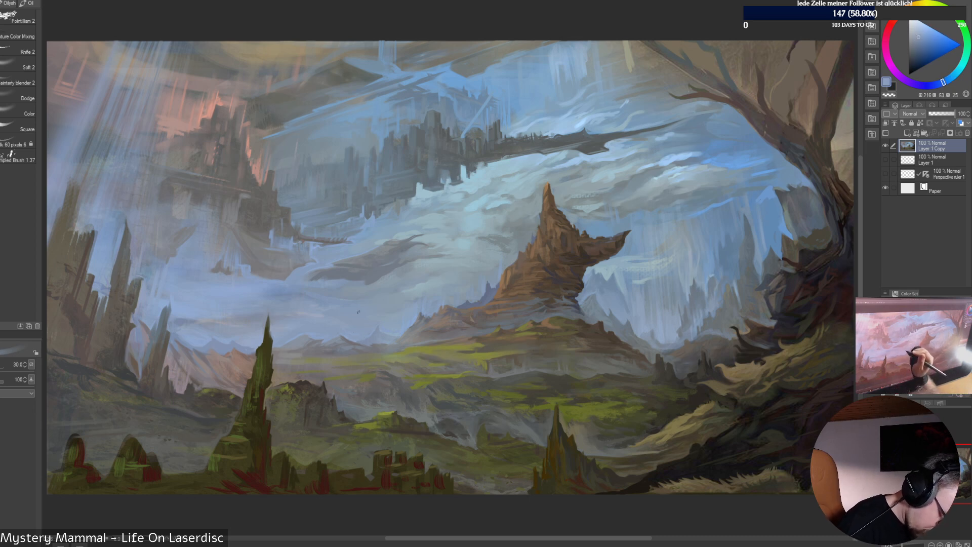
{"action": "left_click", "coordinate": [379, 319], "text": "alt"}
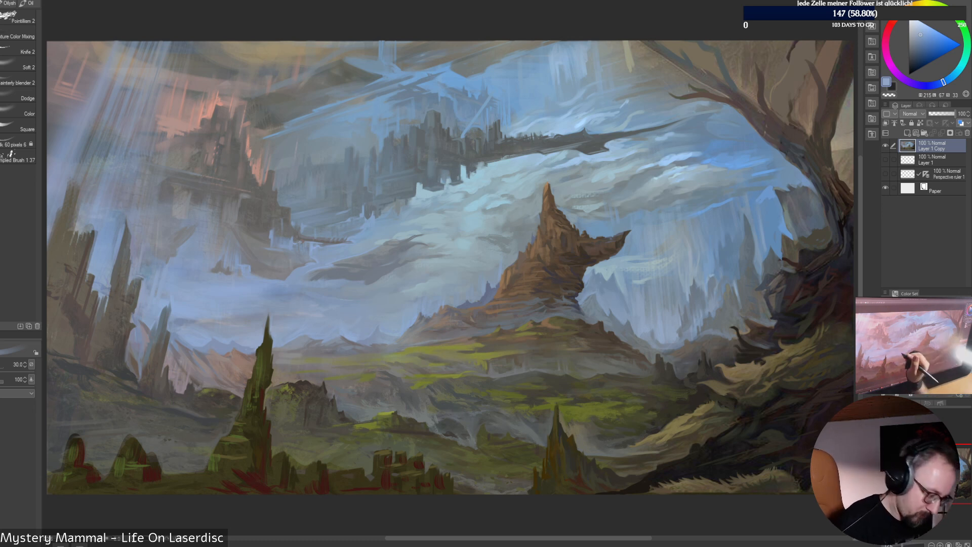
{"action": "left_click", "coordinate": [344, 325], "text": "alt"}
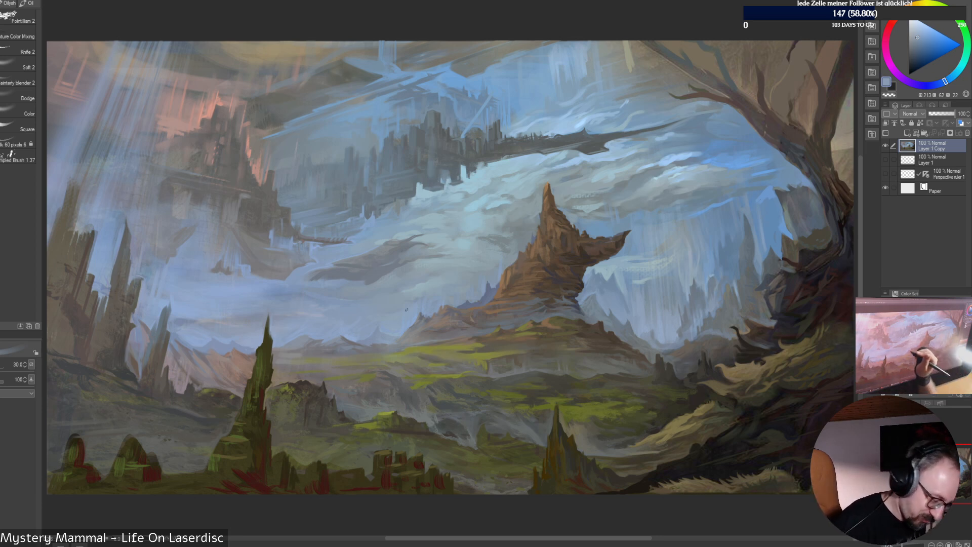
{"action": "left_click", "coordinate": [340, 329], "text": "alt"}
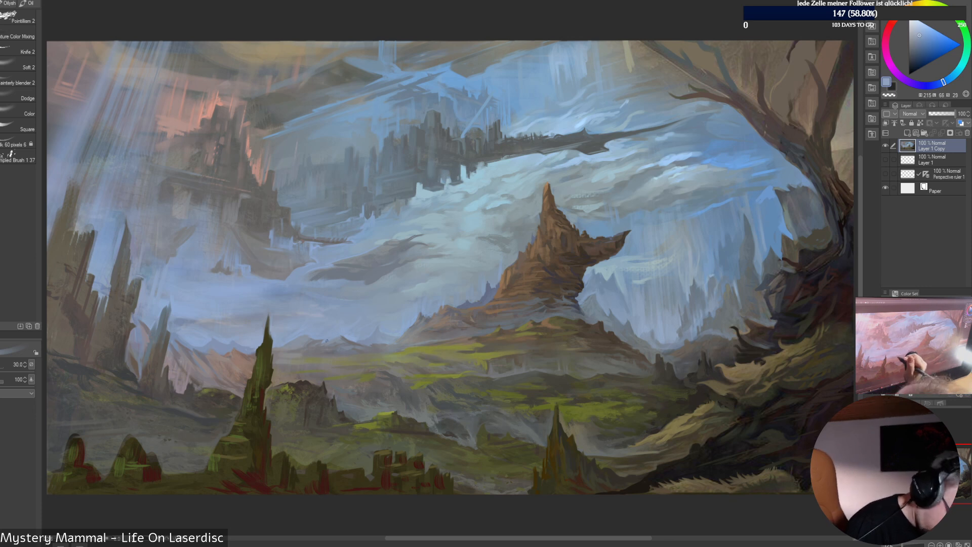
{"action": "left_click", "coordinate": [339, 329], "text": "alt"}
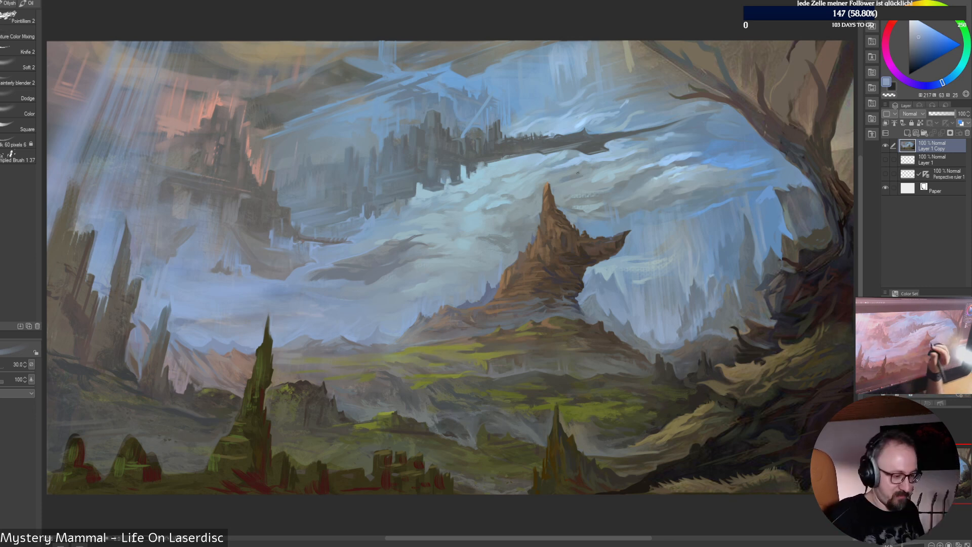
{"action": "left_click", "coordinate": [293, 338], "text": "alt"}
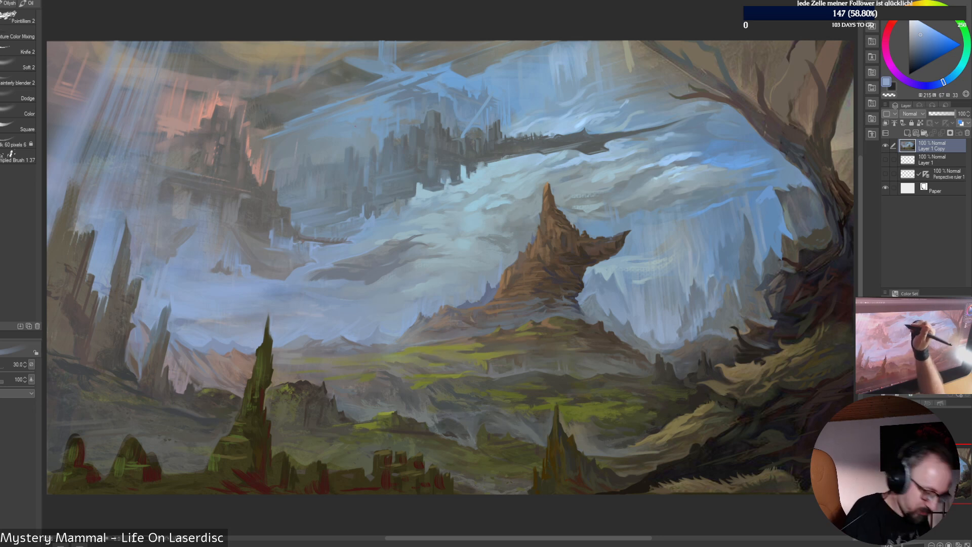
{"action": "left_click", "coordinate": [236, 336], "text": "alt"}
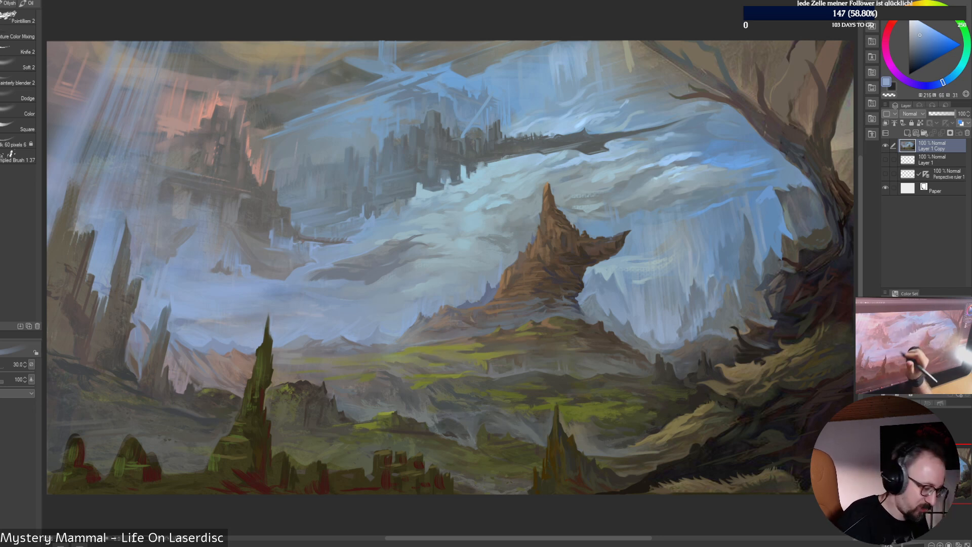
{"action": "left_click", "coordinate": [233, 343], "text": "alt"}
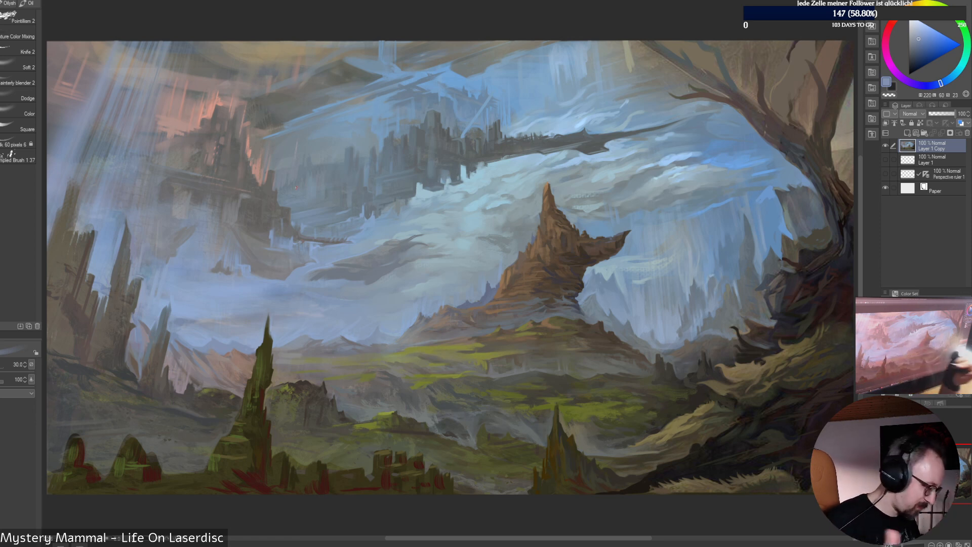
Rework the sky-side edge of the tall leftmost rock spire's upper shaft with sampled blue and grey-brown strokes
{"action": "left_click", "coordinate": [115, 274], "text": "alt"}
{"action": "left_click_drag", "start_coordinate": [115, 265], "coordinate": [113, 275]}
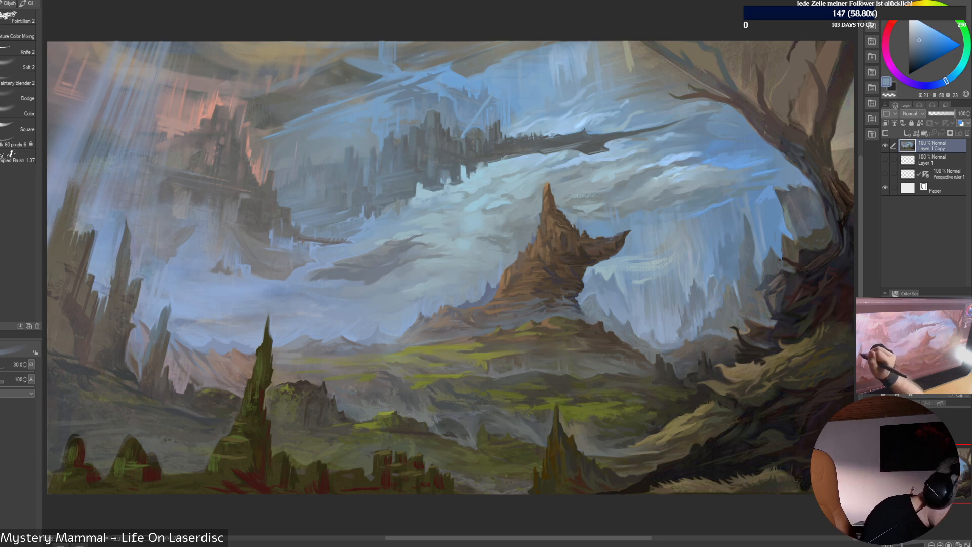
{"action": "left_click", "coordinate": [111, 277], "text": "alt"}
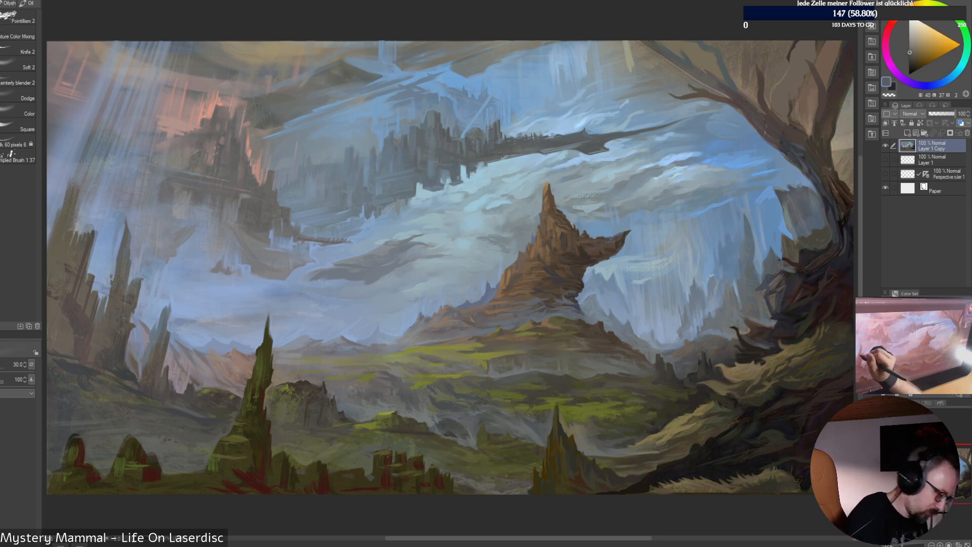
{"action": "left_click_drag", "start_coordinate": [113, 271], "coordinate": [110, 276]}
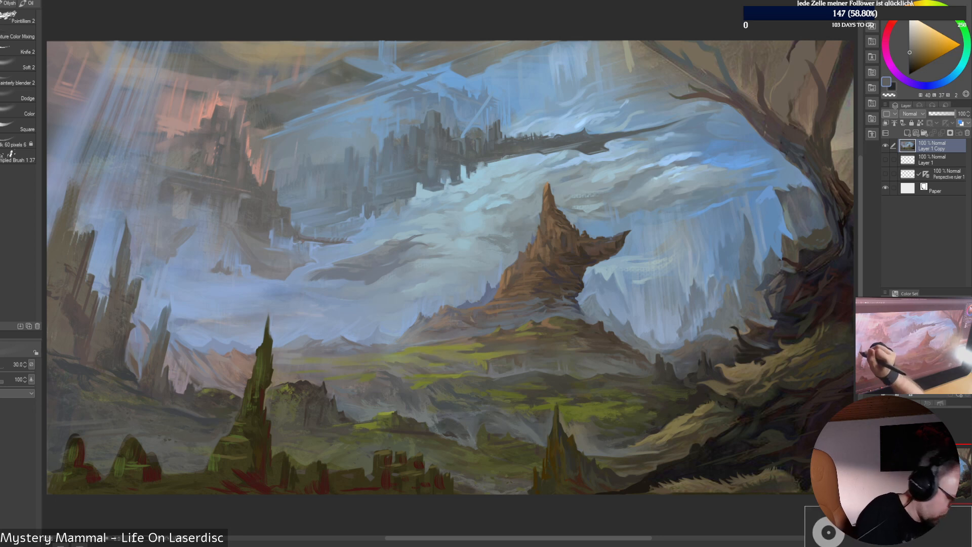
{"action": "left_click", "coordinate": [113, 268], "text": "alt"}
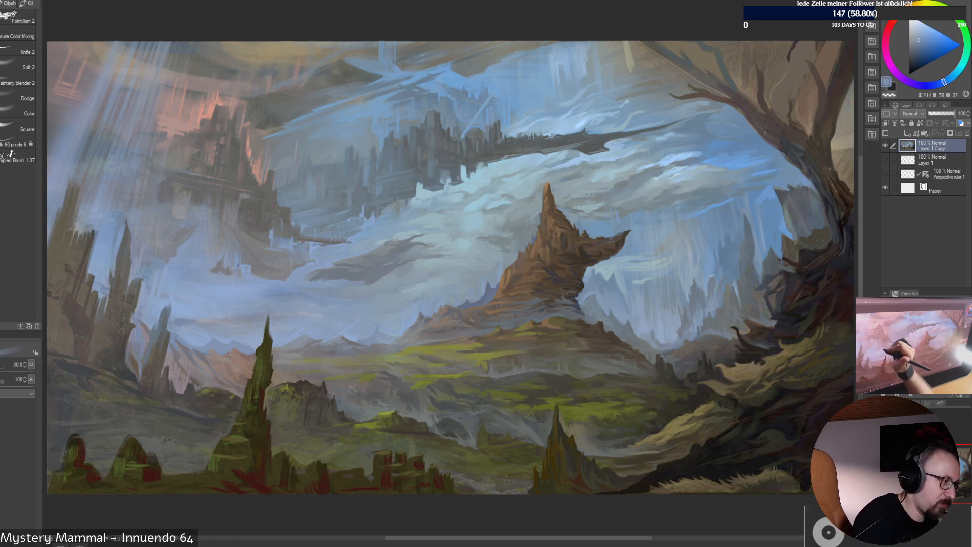
{"action": "left_click", "coordinate": [108, 271], "text": "alt"}
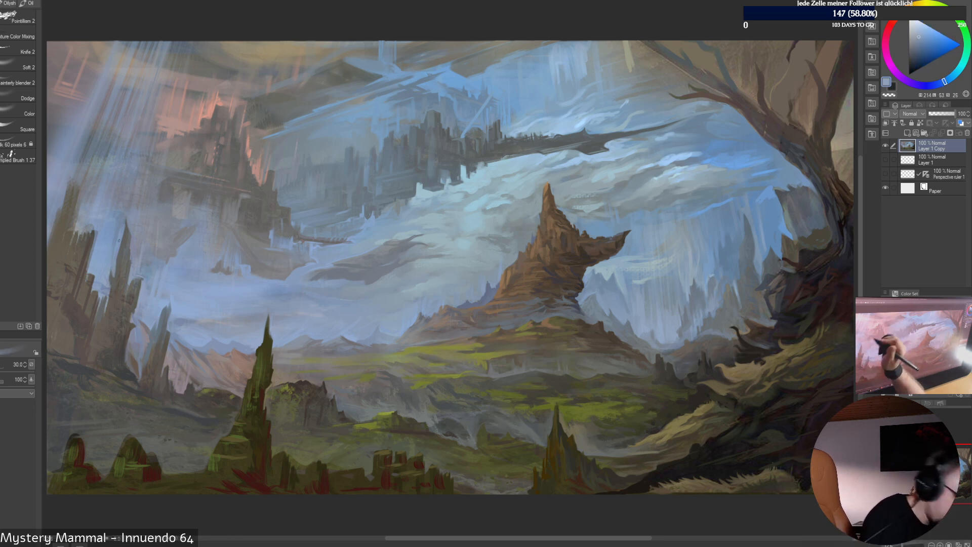
Sharpen the tip of the tall spire in the left rock group with sampled sky blues and muted rock greys
{"action": "left_click", "coordinate": [137, 240], "text": "alt"}
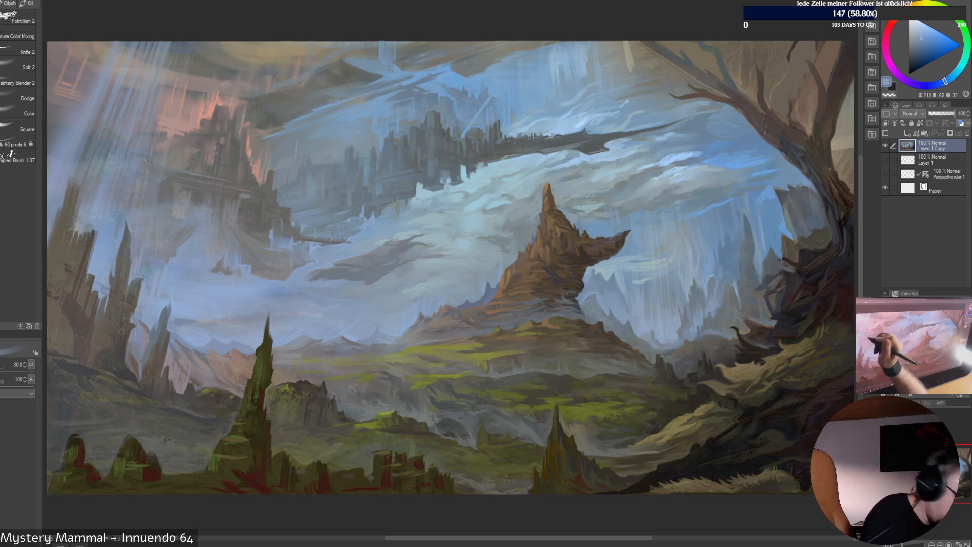
{"action": "left_click", "coordinate": [123, 249], "text": "alt"}
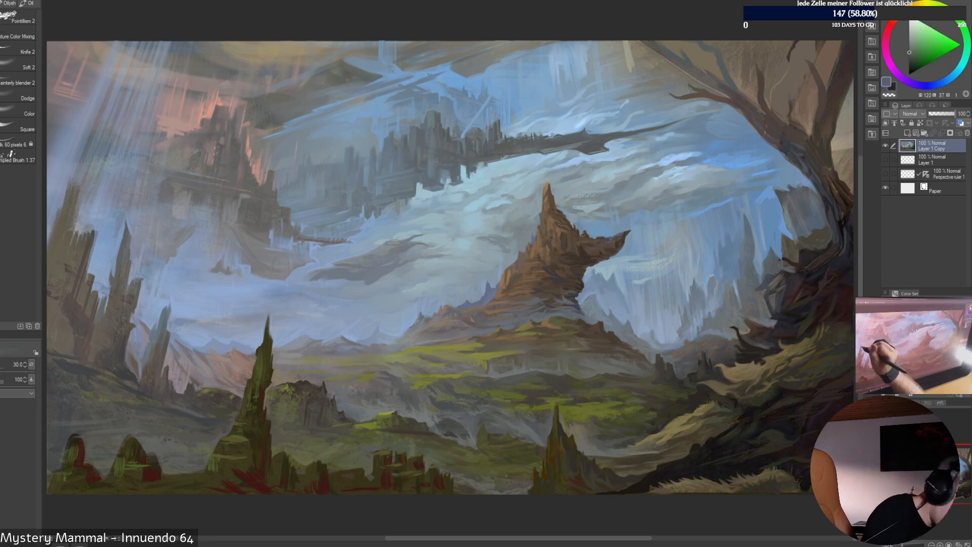
{"action": "left_click", "coordinate": [116, 234], "text": "alt"}
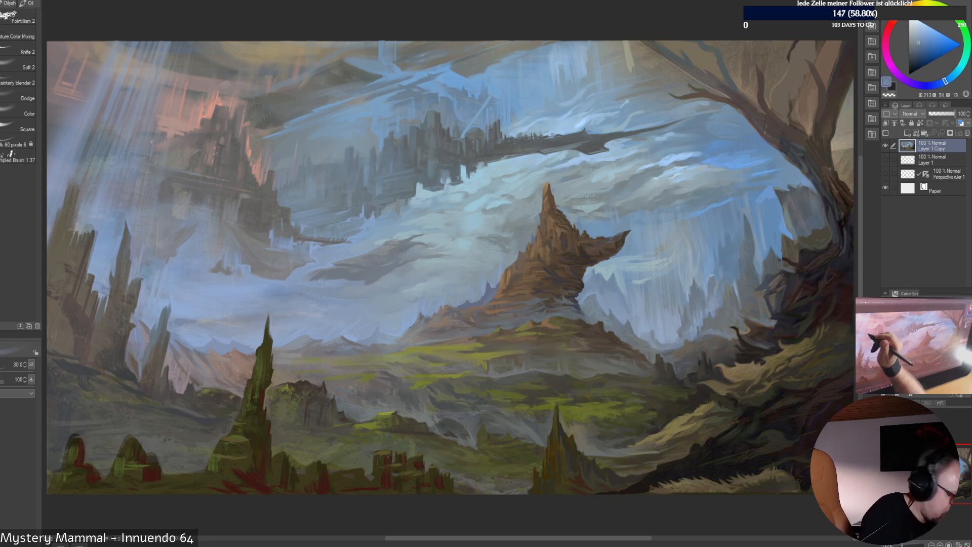
{"action": "left_click", "coordinate": [118, 233], "text": "alt"}
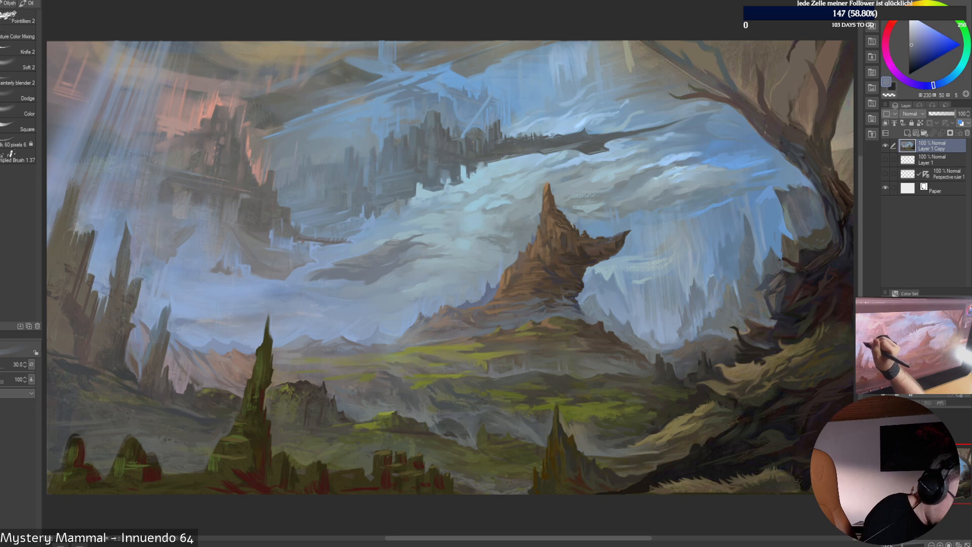
{"action": "left_click", "coordinate": [124, 229], "text": "alt"}
{"action": "left_click", "coordinate": [131, 224], "text": "alt"}
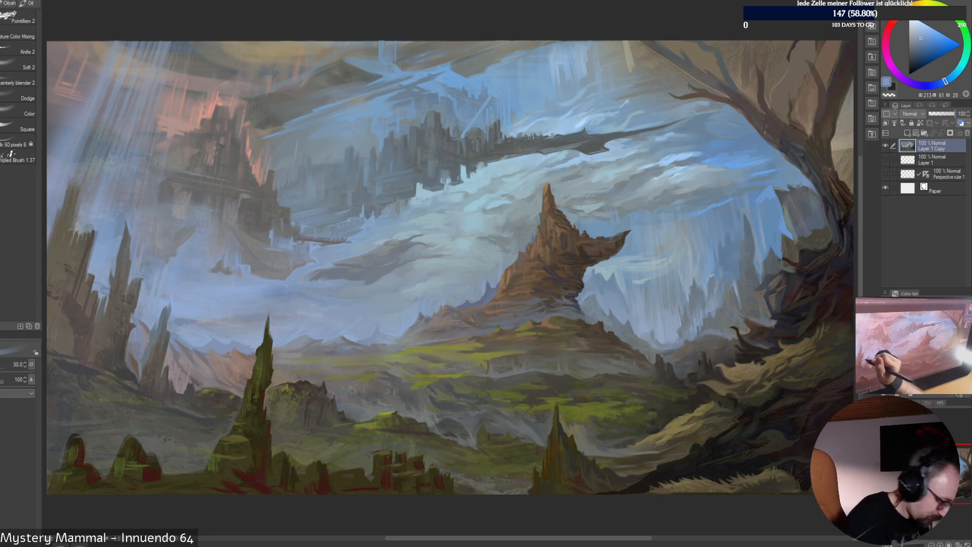
Show the perspective ruler and touch up the base of the left rock spires with sampled browns and blue-greys at brush sizes 12.5 and 25
{"action": "key", "text": "["}
{"action": "left_click", "coordinate": [885, 174]}
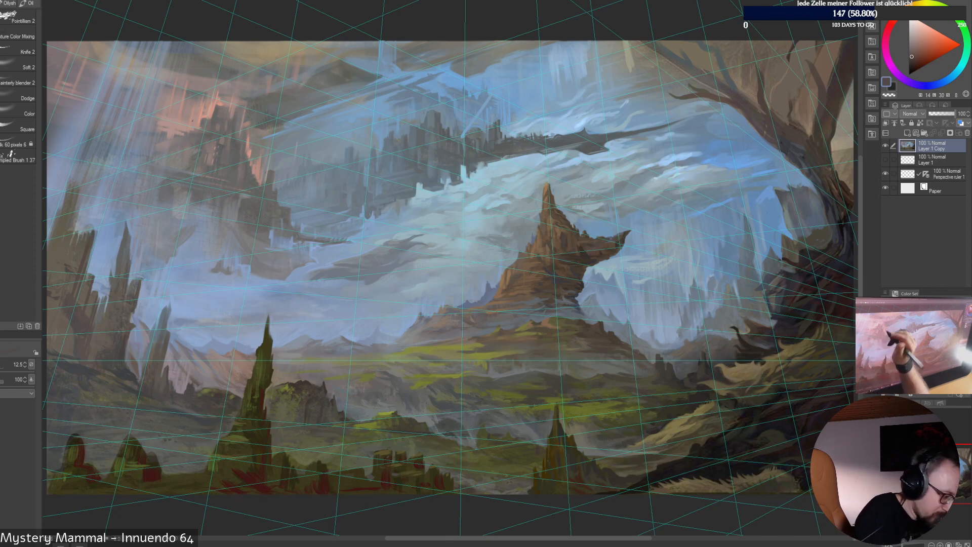
{"action": "left_click", "coordinate": [123, 344], "text": "alt"}
{"action": "left_click", "coordinate": [123, 343], "text": "alt"}
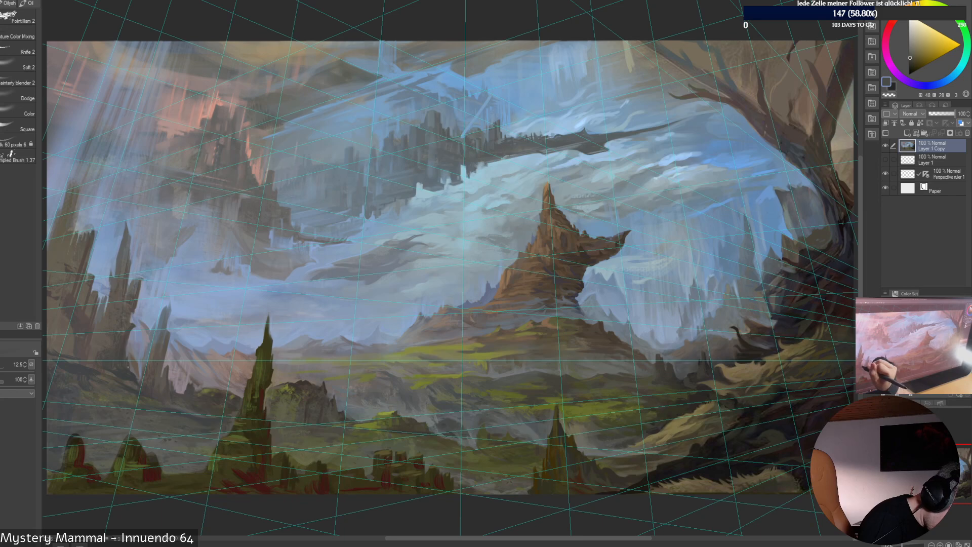
{"action": "left_click", "coordinate": [129, 356], "text": "alt"}
{"action": "key", "text": "]"}
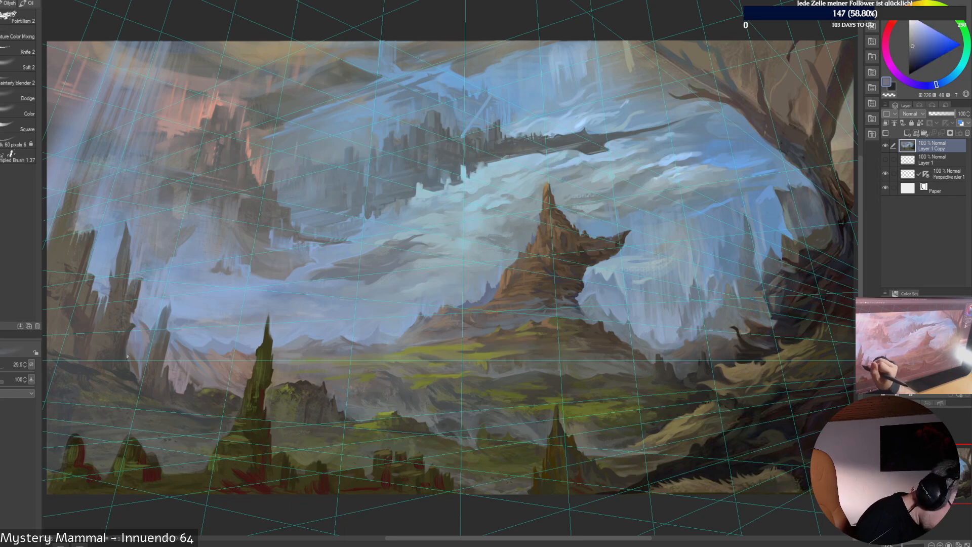
{"action": "left_click", "coordinate": [137, 377], "text": "alt"}
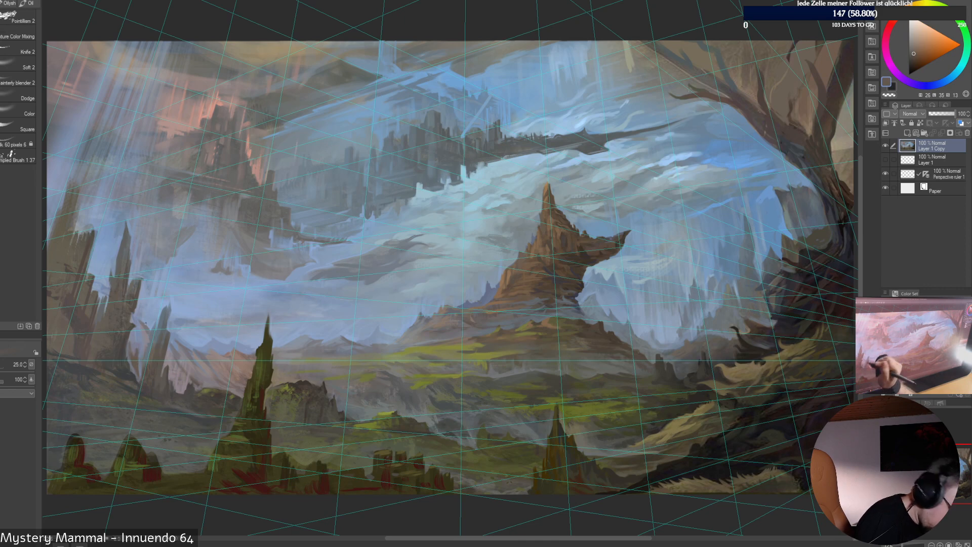
{"action": "left_click", "coordinate": [139, 365], "text": "alt"}
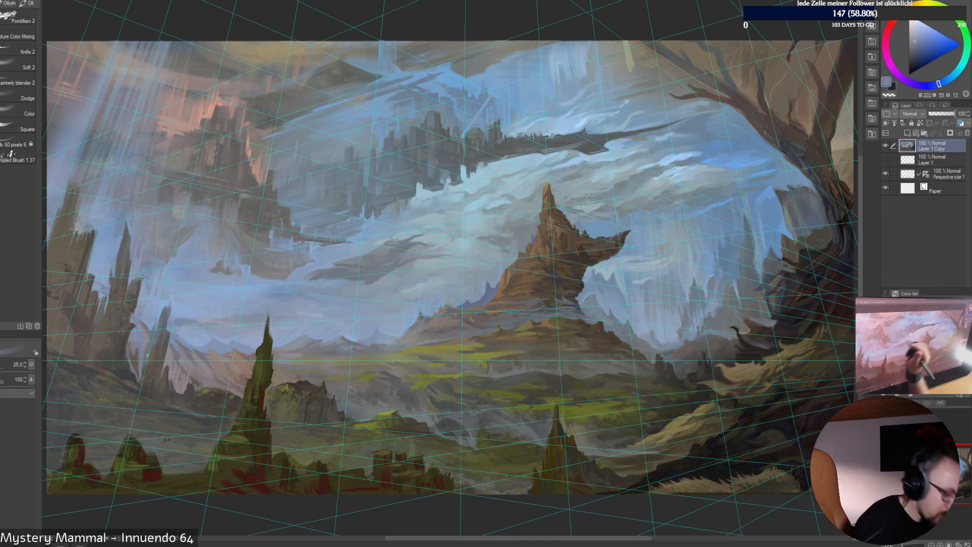
Hide the perspective ruler and refine the small spire beside the left rock group with sampled blues and grey-browns
{"action": "left_click", "coordinate": [885, 173]}
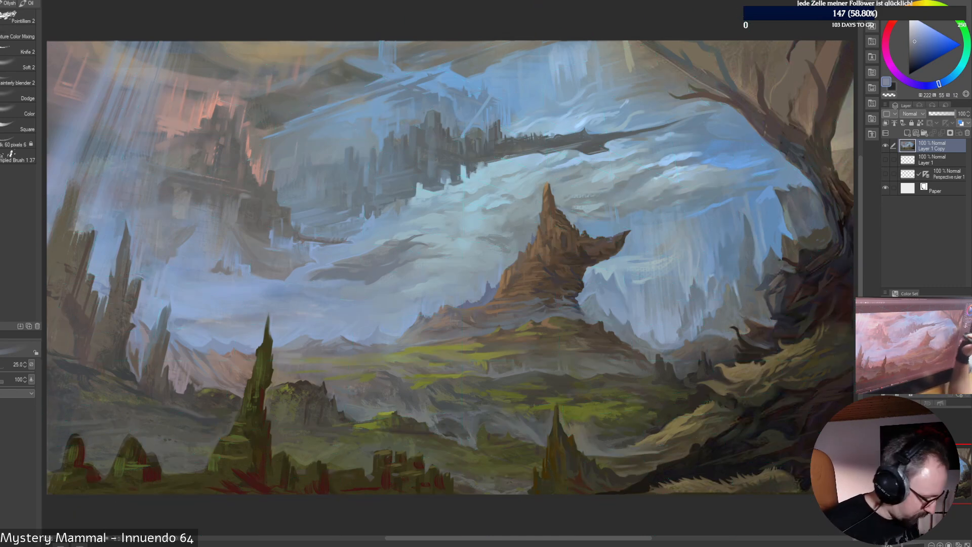
{"action": "left_click", "coordinate": [152, 338], "text": "alt"}
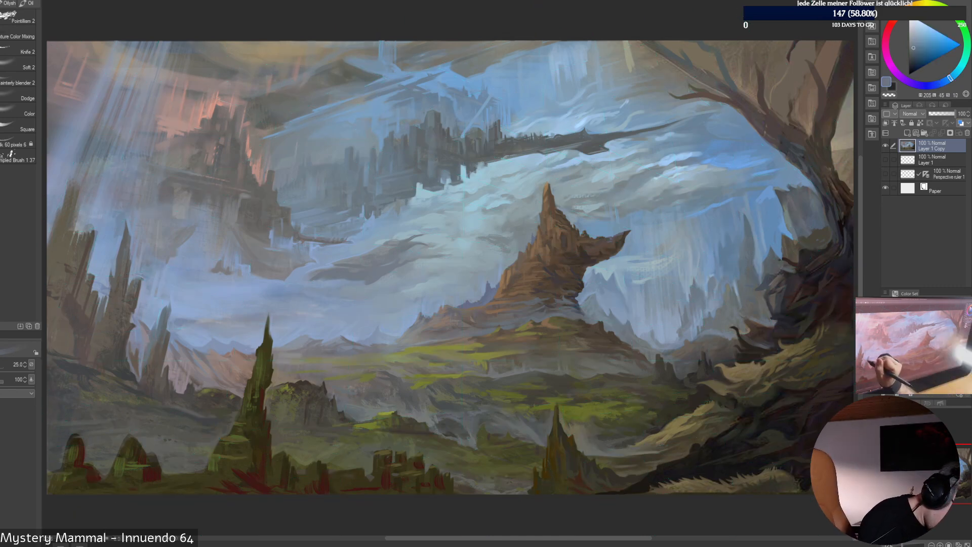
{"action": "left_click", "coordinate": [155, 325], "text": "alt"}
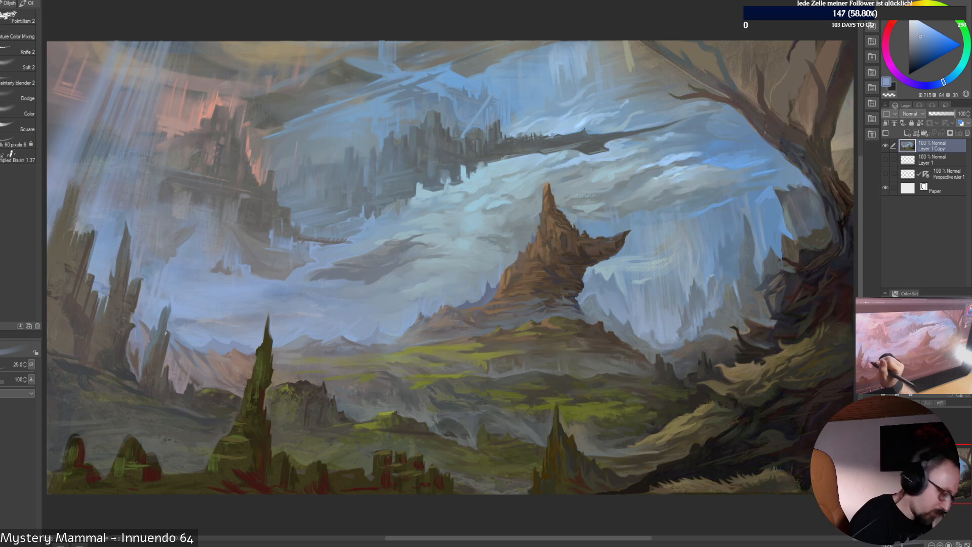
{"action": "left_click", "coordinate": [163, 334], "text": "alt"}
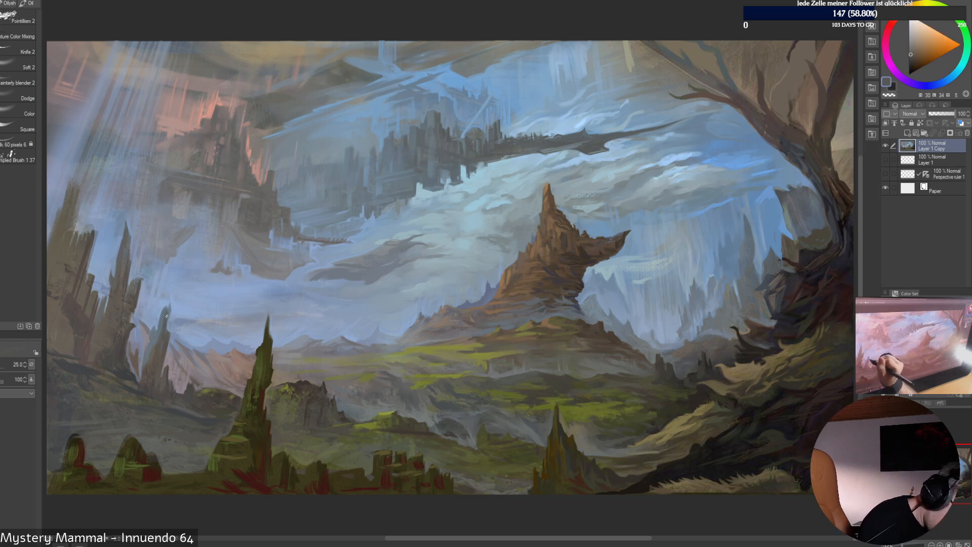
{"action": "left_click_drag", "start_coordinate": [169, 310], "coordinate": [165, 334]}
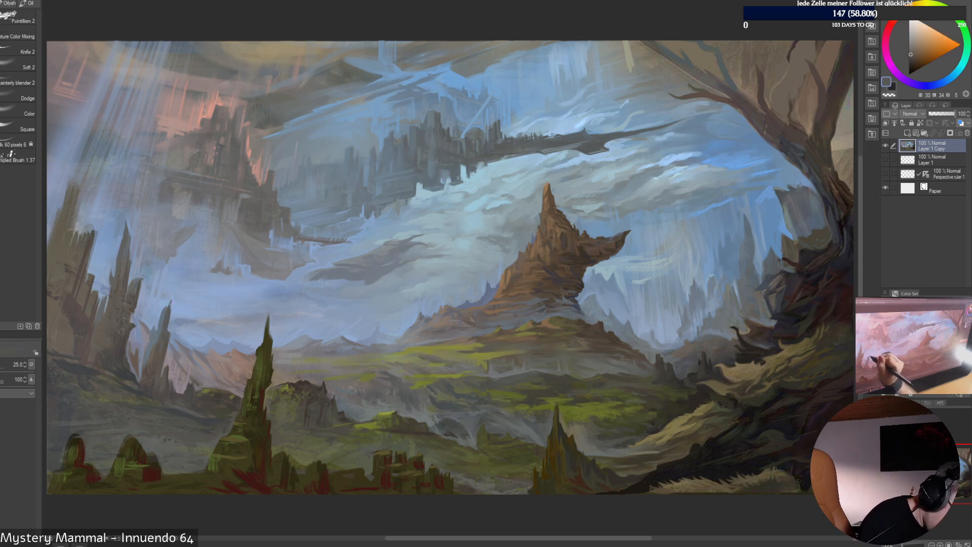
{"action": "left_click", "coordinate": [170, 303], "text": "alt"}
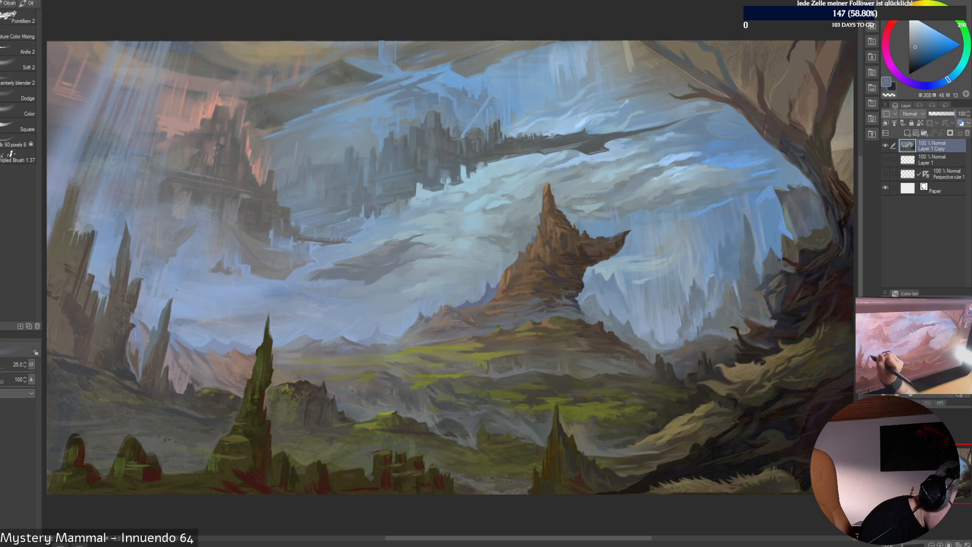
{"action": "left_click", "coordinate": [167, 331], "text": "alt"}
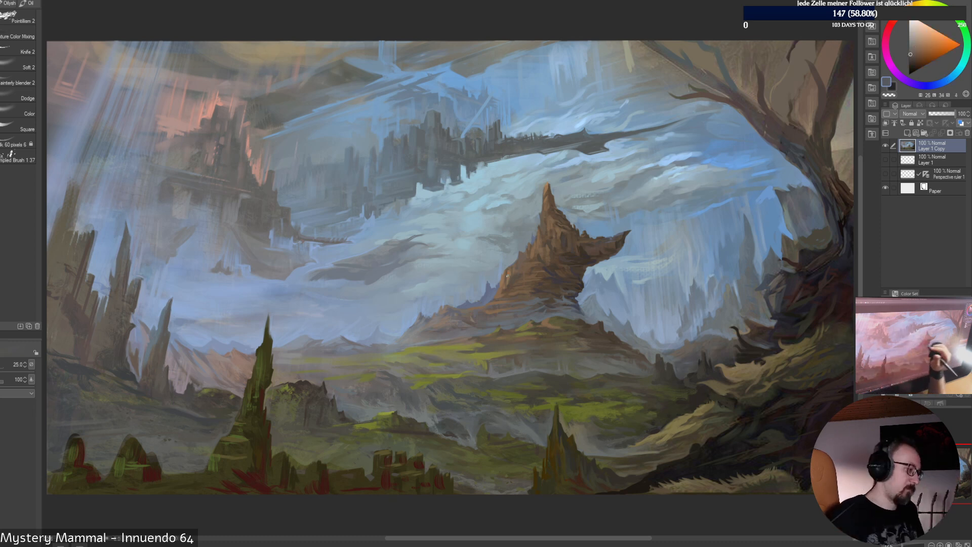
Blend the foot of the small left spire into the slope below with sampled grey-brown strokes at brush size 25
{"action": "left_click", "coordinate": [161, 370], "text": "alt"}
{"action": "left_click", "coordinate": [158, 373], "text": "alt"}
{"action": "left_click", "coordinate": [155, 375], "text": "alt"}
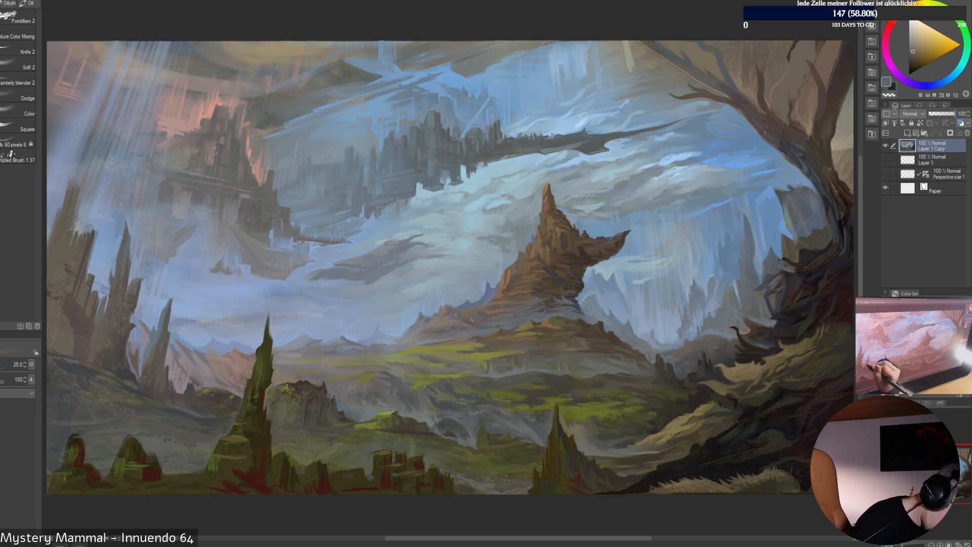
{"action": "left_click_drag", "start_coordinate": [155, 369], "coordinate": [126, 392]}
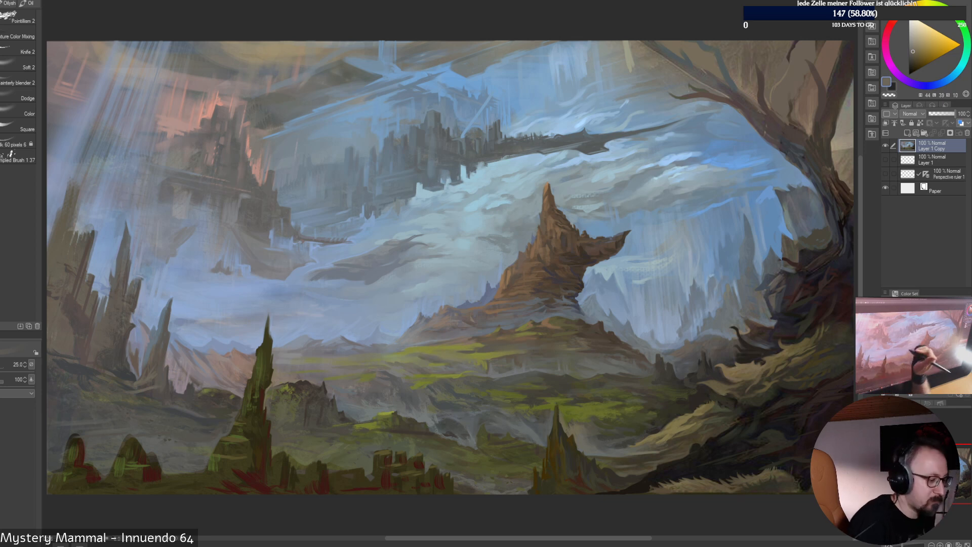
{"action": "left_click", "coordinate": [154, 389], "text": "alt"}
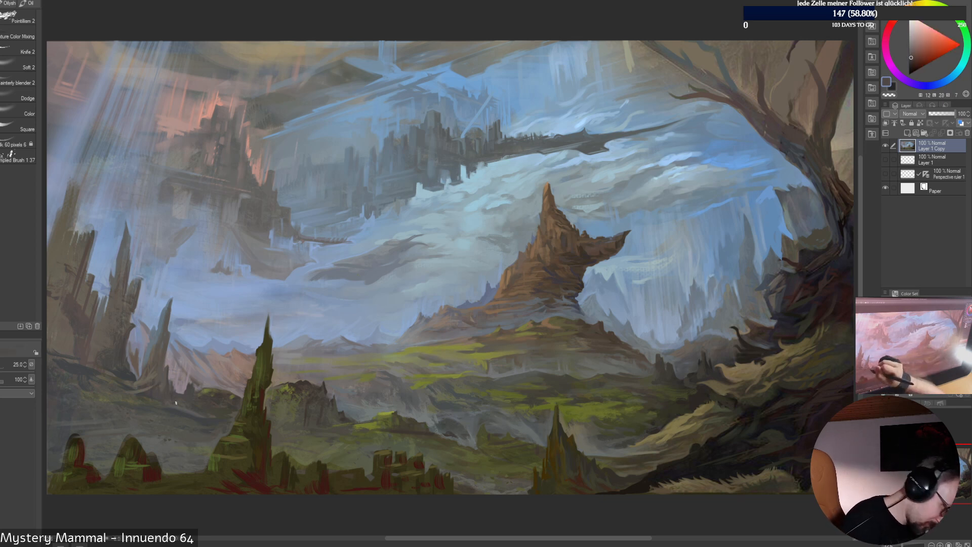
Rework the dark ridge just beyond the small left spire's foot with sampled dark browns and blue-greys
{"action": "left_click", "coordinate": [169, 380], "text": "alt"}
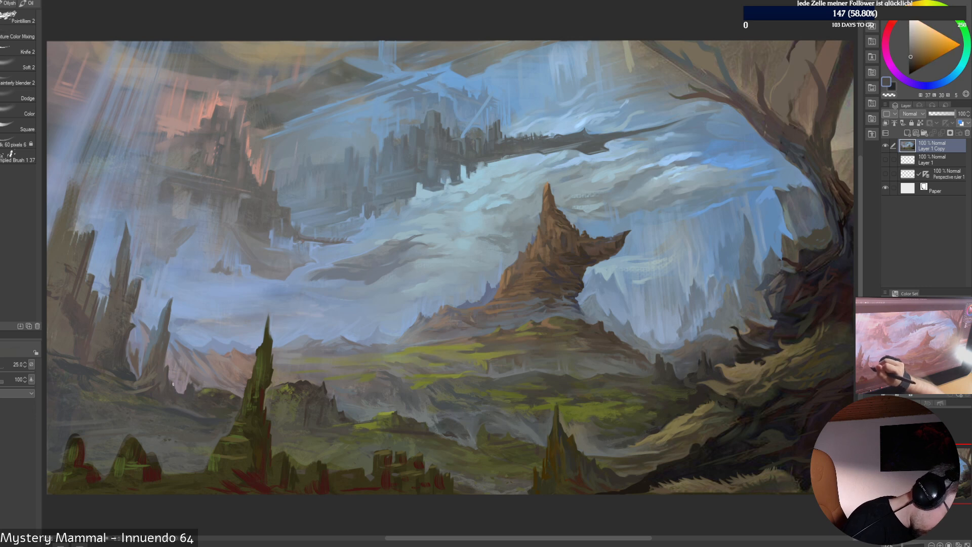
{"action": "left_click", "coordinate": [184, 403], "text": "alt"}
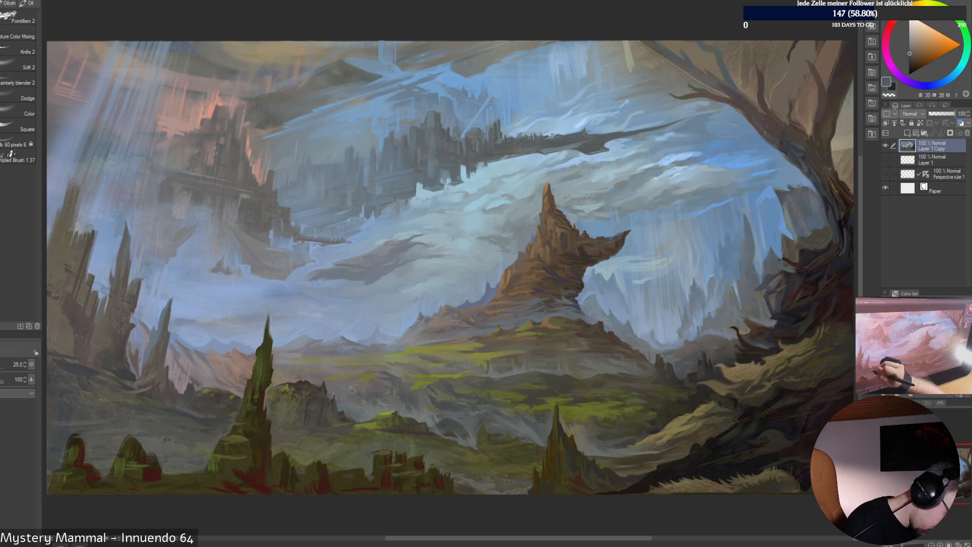
{"action": "left_click", "coordinate": [162, 404], "text": "alt"}
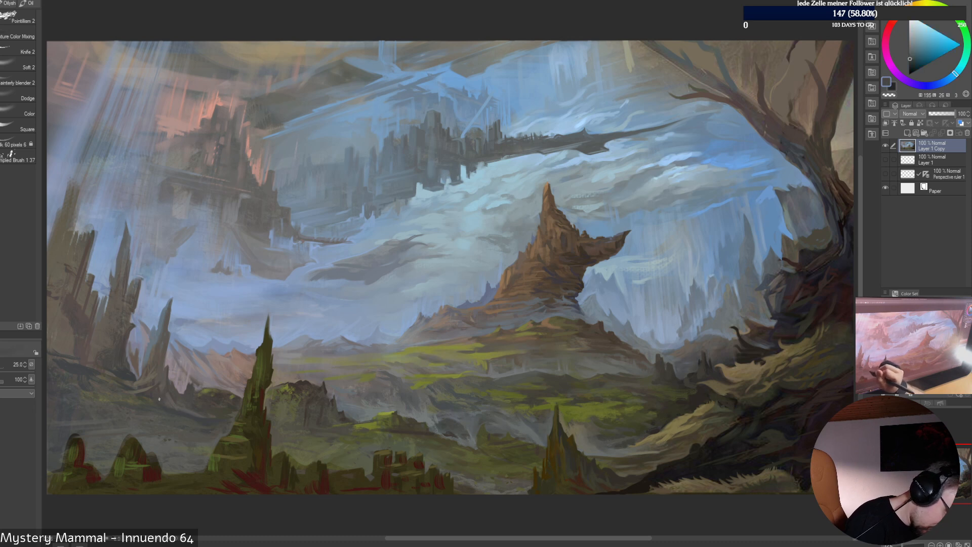
{"action": "left_click", "coordinate": [159, 399], "text": "alt"}
{"action": "left_click", "coordinate": [158, 402], "text": "alt"}
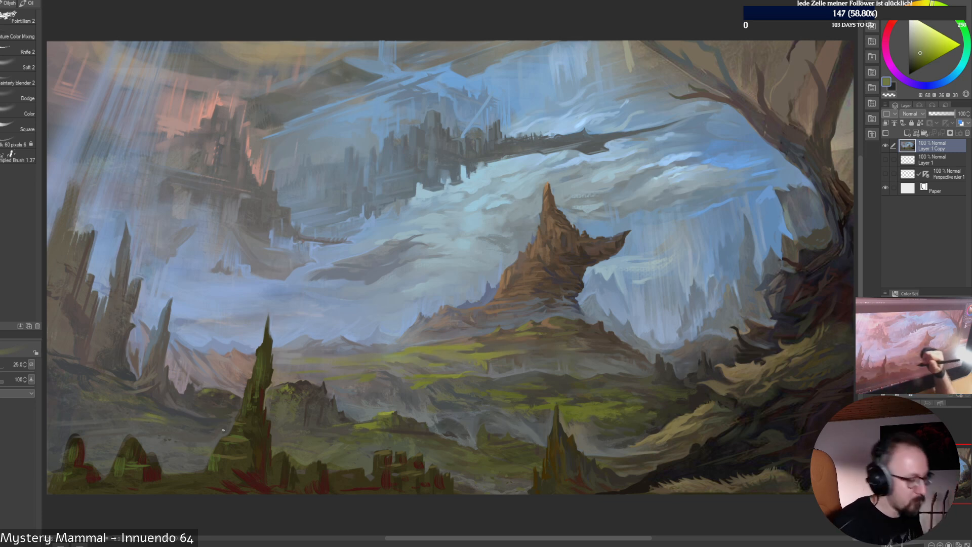
Touch up the misty slope between the left rock group and the tall green spire with sampled olive greens, greys and browns
{"action": "mouse_move", "coordinate": [133, 420]}
{"action": "left_mouse_down"}
{"action": "mouse_move", "coordinate": [165, 422]}
{"action": "mouse_move", "coordinate": [147, 415]}
{"action": "left_mouse_up"}
{"action": "left_click", "coordinate": [166, 422], "text": "alt"}
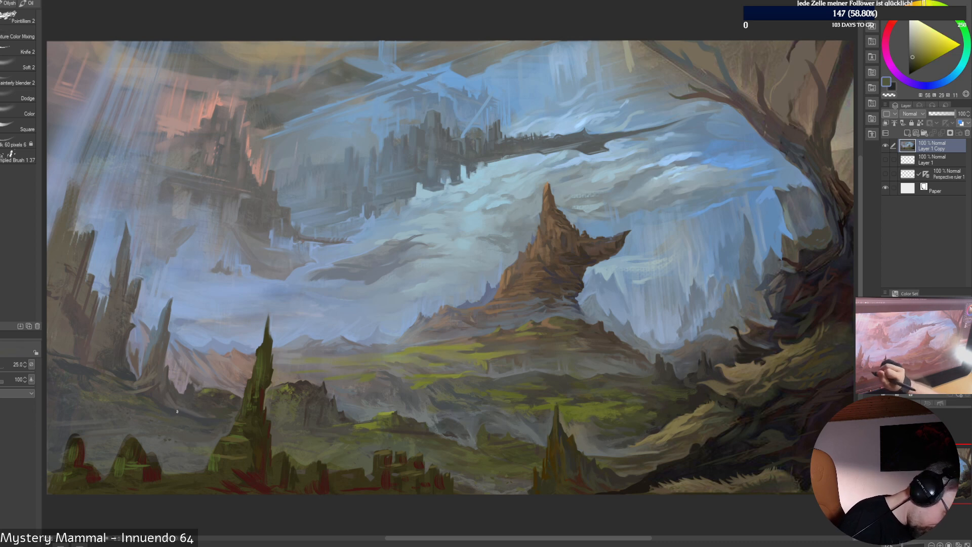
{"action": "left_click", "coordinate": [176, 414], "text": "alt"}
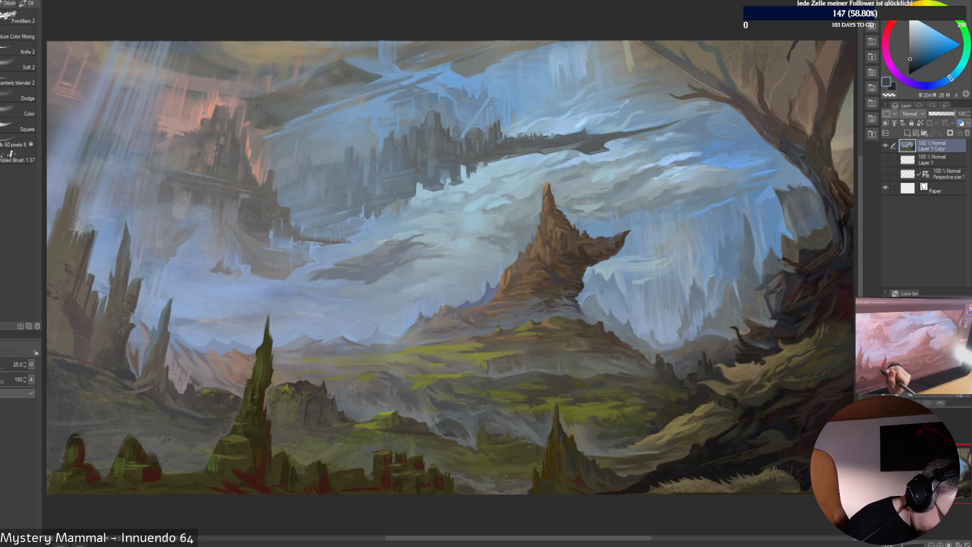
{"action": "left_click", "coordinate": [226, 403], "text": "alt"}
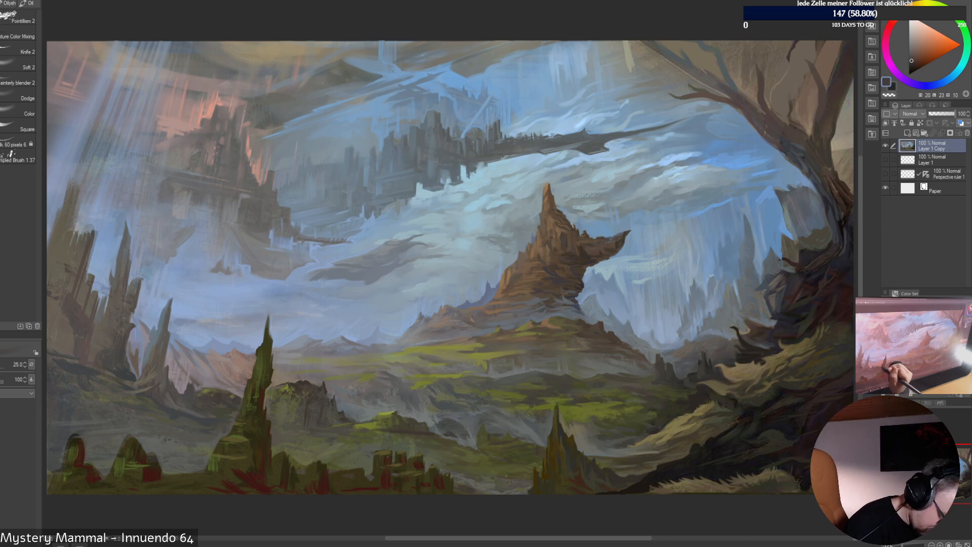
{"action": "left_click", "coordinate": [240, 398], "text": "alt"}
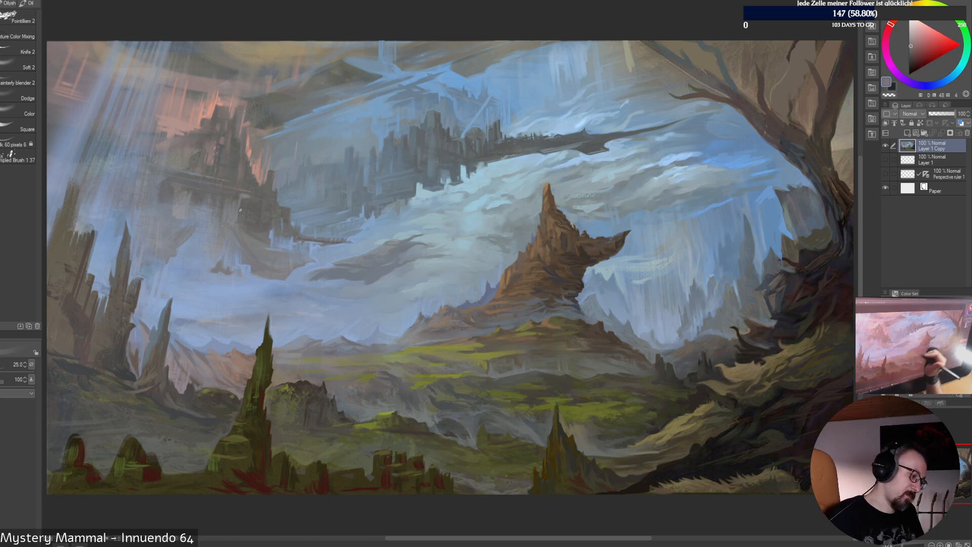
{"action": "left_click", "coordinate": [247, 386], "text": "alt"}
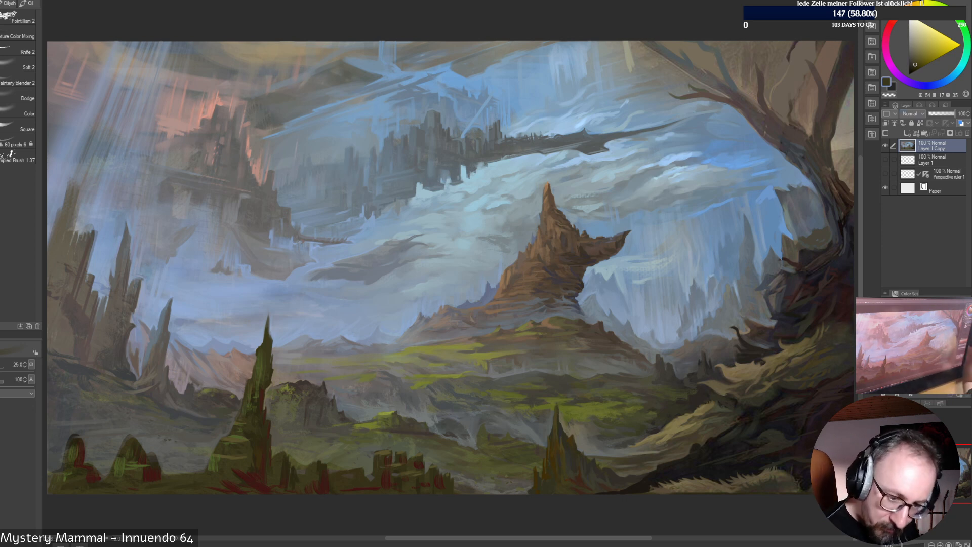
Add a new layer above the painting and set its blending mode to Color
{"action": "left_click", "coordinate": [908, 133]}
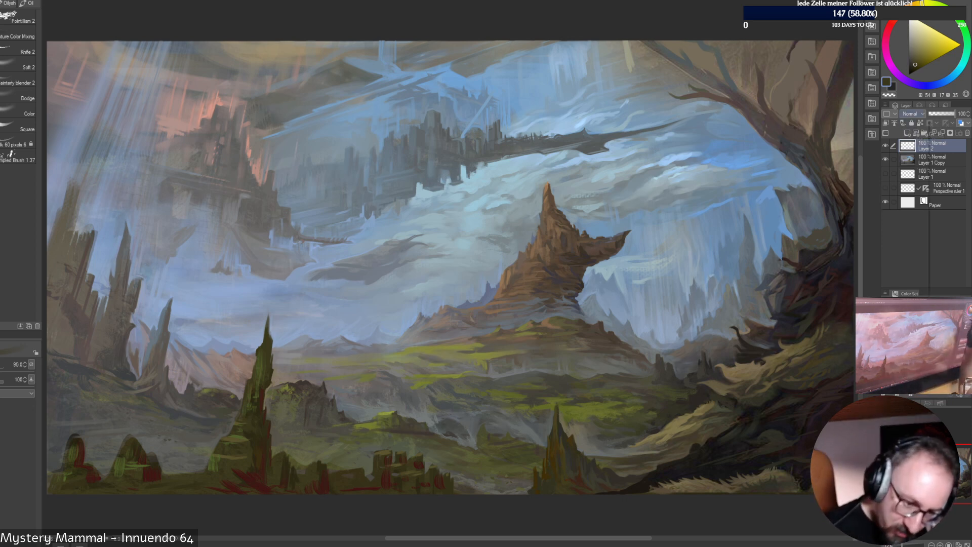
{"action": "left_click", "coordinate": [911, 114]}
{"action": "left_click", "coordinate": [911, 334]}
Tint the upper part of the tall green spire with warm ochre on the Color layer, reducing the brush size to 45
{"action": "key", "text": "bracketleft"}
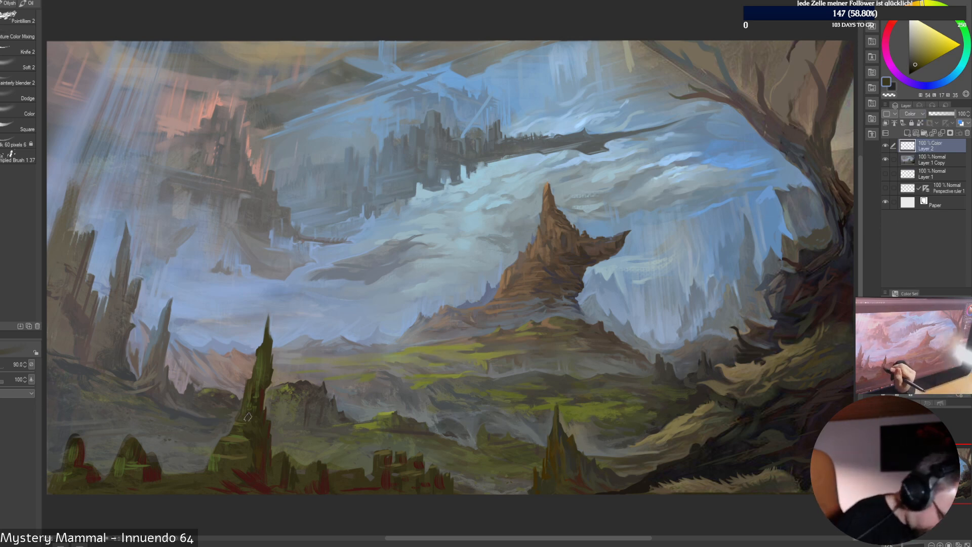
{"action": "key", "text": "bracketleft"}
{"action": "key", "text": "bracketleft"}
{"action": "left_click", "coordinate": [913, 4]}
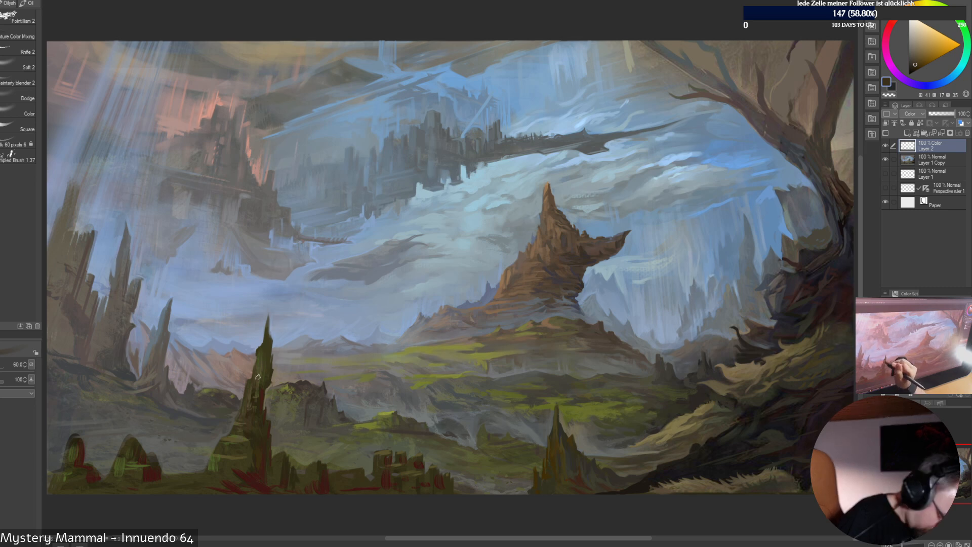
{"action": "left_click", "coordinate": [928, 49]}
{"action": "key", "text": "bracketright"}
{"action": "left_click_drag", "start_coordinate": [251, 367], "coordinate": [262, 383]}
{"action": "key", "text": "bracketleft"}
{"action": "key", "text": "bracketleft"}
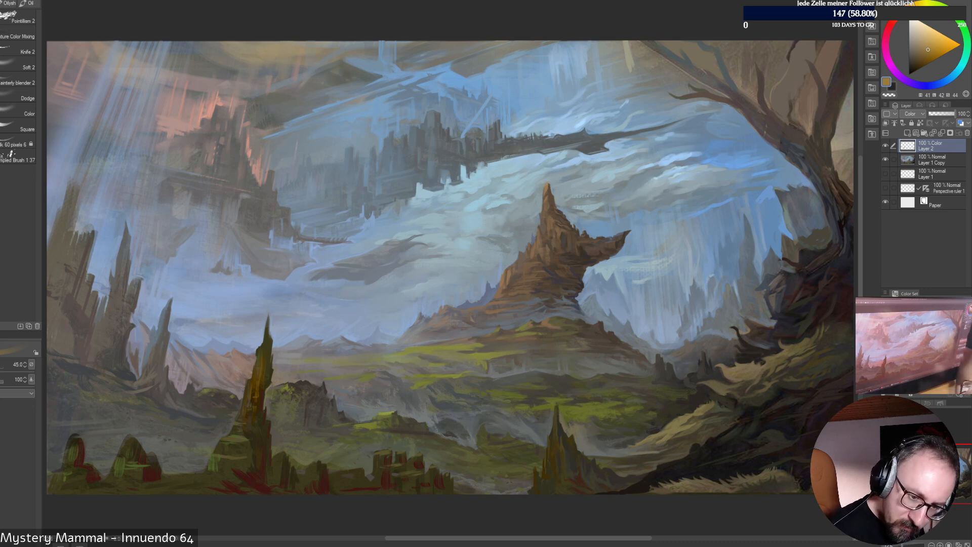
Try lighter ochre and green hues, and tint the middle of the tall green spire with muted red-brown
{"action": "left_click", "coordinate": [264, 367], "text": "alt"}
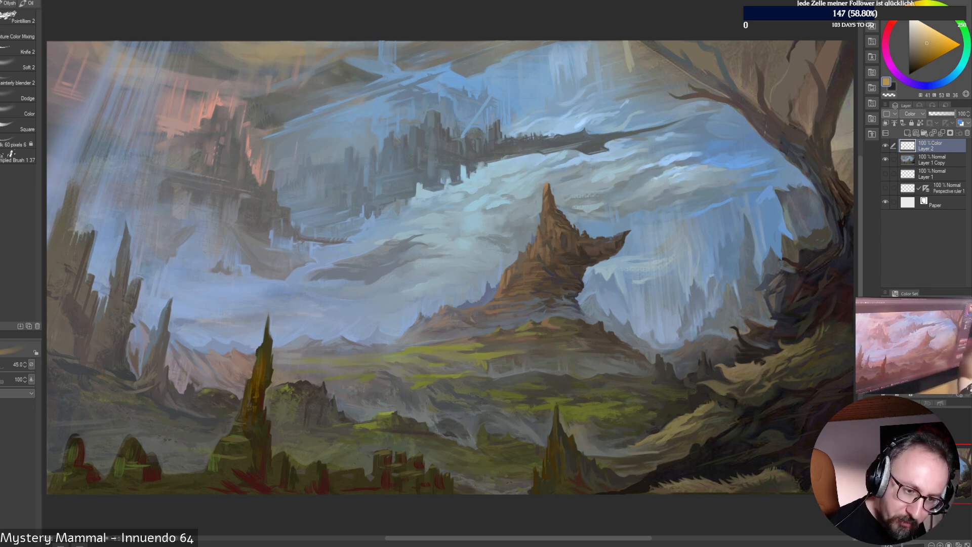
{"action": "left_click", "coordinate": [944, 6]}
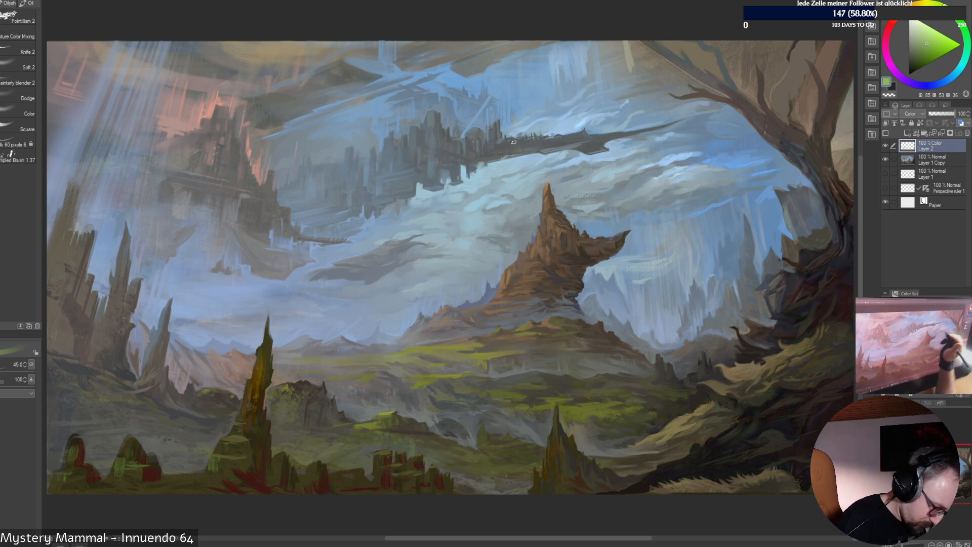
{"action": "left_click", "coordinate": [935, 4]}
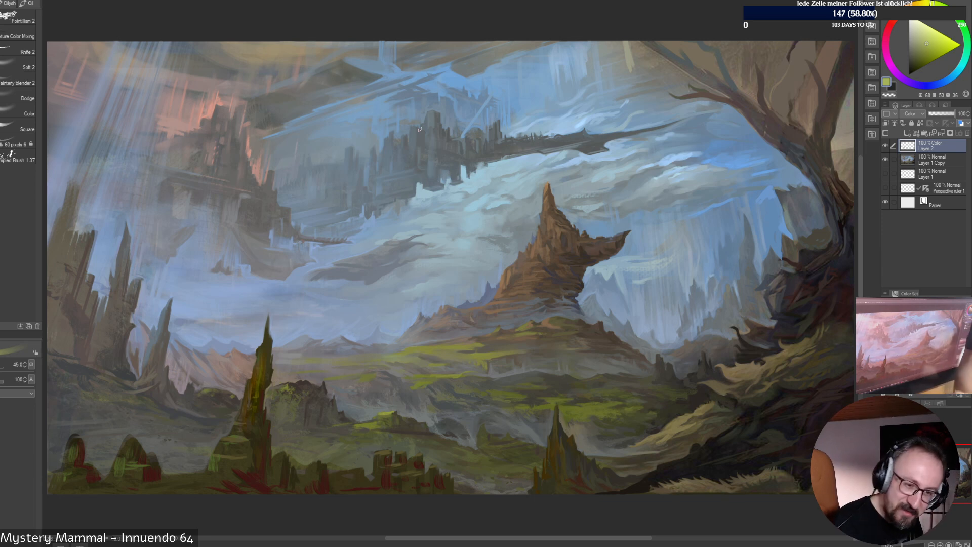
{"action": "left_click", "coordinate": [896, 18]}
{"action": "left_click", "coordinate": [923, 52]}
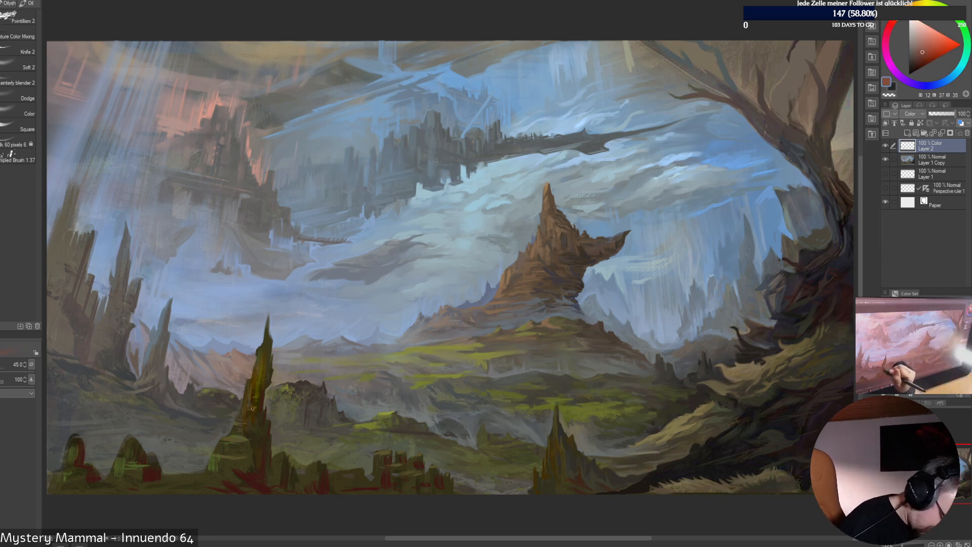
Tint the lower shaded side of the tall green spire with saturated dark blue at brush sizes 45 and 40
{"action": "left_click", "coordinate": [938, 84]}
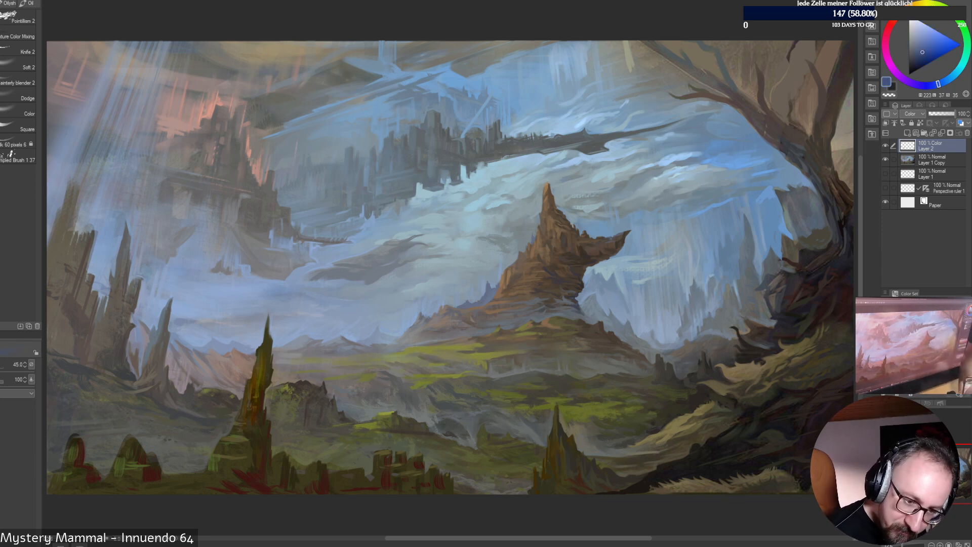
{"action": "left_click", "coordinate": [926, 55]}
{"action": "left_click_drag", "start_coordinate": [262, 444], "coordinate": [261, 447]}
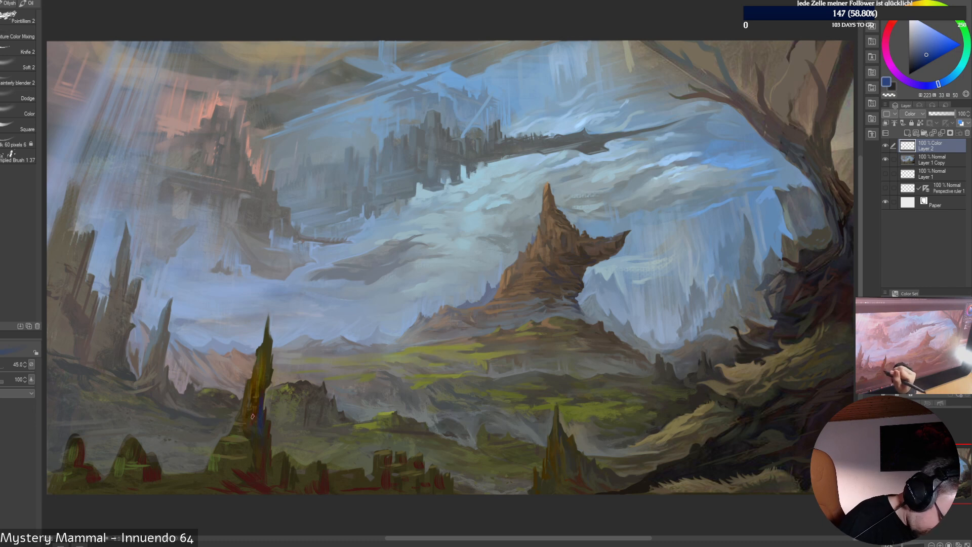
{"action": "key", "text": "]"}
{"action": "key", "text": "["}
{"action": "key", "text": "["}
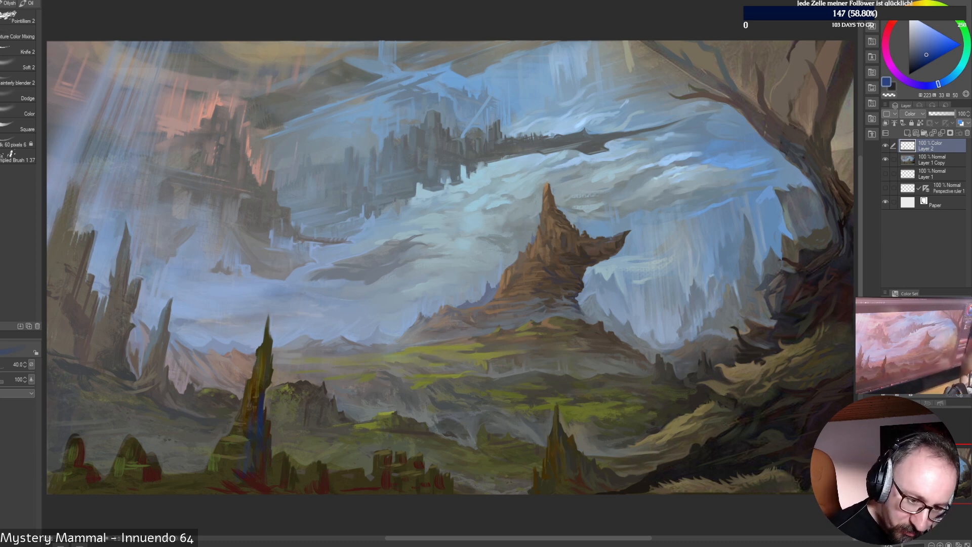
Tint the tall green spire's base and the foreground around it dark red at brush sizes 70 and 100
{"action": "left_click", "coordinate": [895, 18]}
{"action": "left_click", "coordinate": [923, 58]}
{"action": "key", "text": "bracketright"}
{"action": "key", "text": "bracketright"}
{"action": "key", "text": "bracketright"}
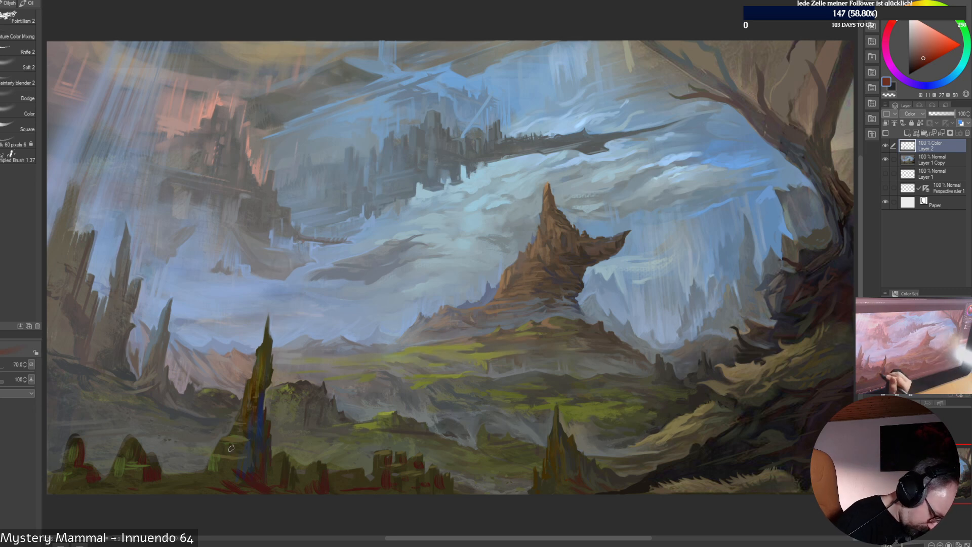
{"action": "mouse_move", "coordinate": [232, 448]}
{"action": "left_mouse_down"}
{"action": "mouse_move", "coordinate": [243, 476]}
{"action": "mouse_move", "coordinate": [232, 442]}
{"action": "left_mouse_up"}
{"action": "key", "text": "bracketright"}
{"action": "key", "text": "bracketright"}
{"action": "key", "text": "bracketright"}
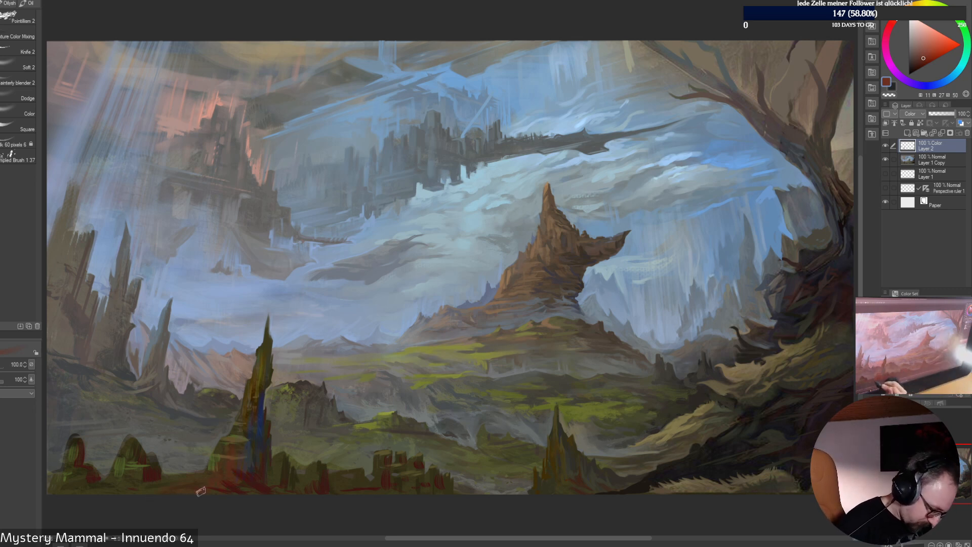
Extend the red tint over the left foreground rocks and tone the ground with a more muted reddish grey at brush size 70
{"action": "key", "text": "bracketleft"}
{"action": "key", "text": "bracketleft"}
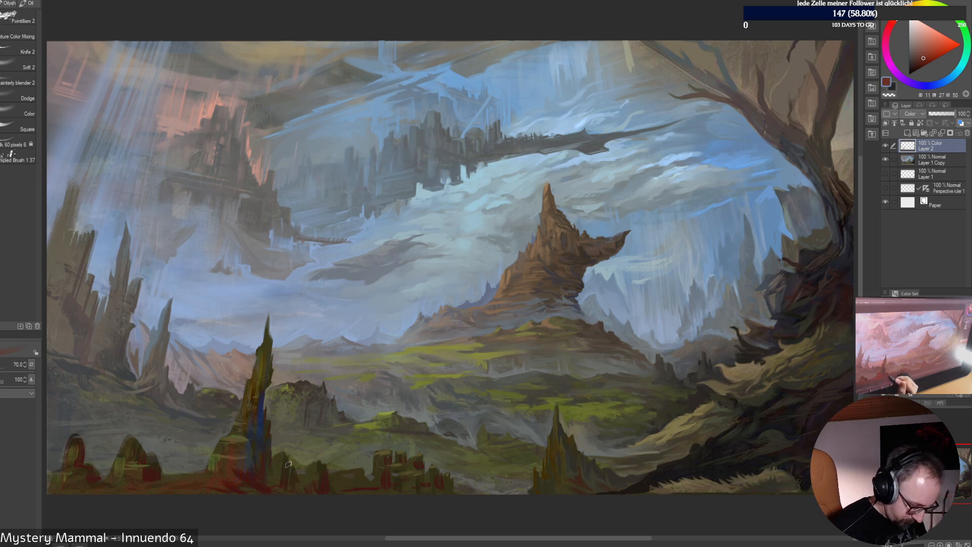
{"action": "key", "text": "bracketleft"}
{"action": "left_click", "coordinate": [912, 57]}
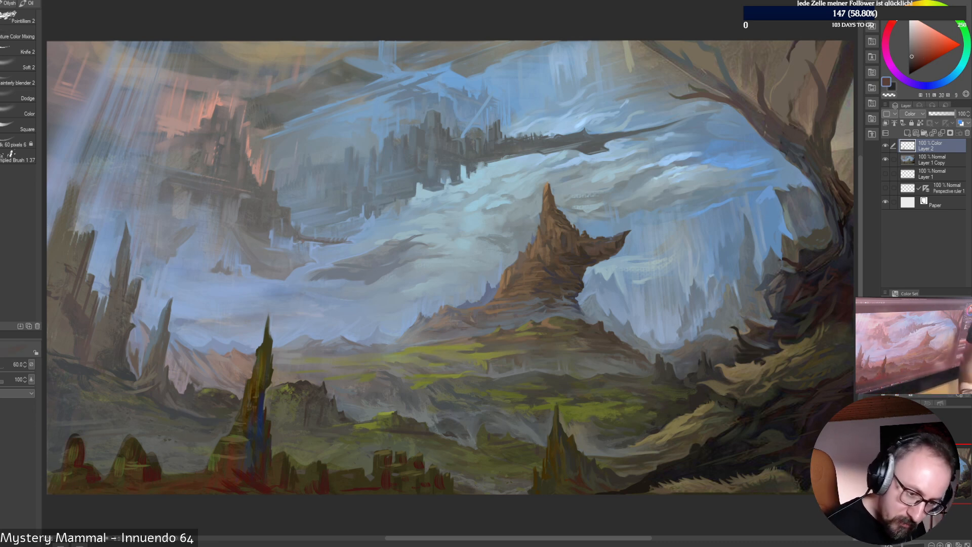
{"action": "key", "text": "bracketright"}
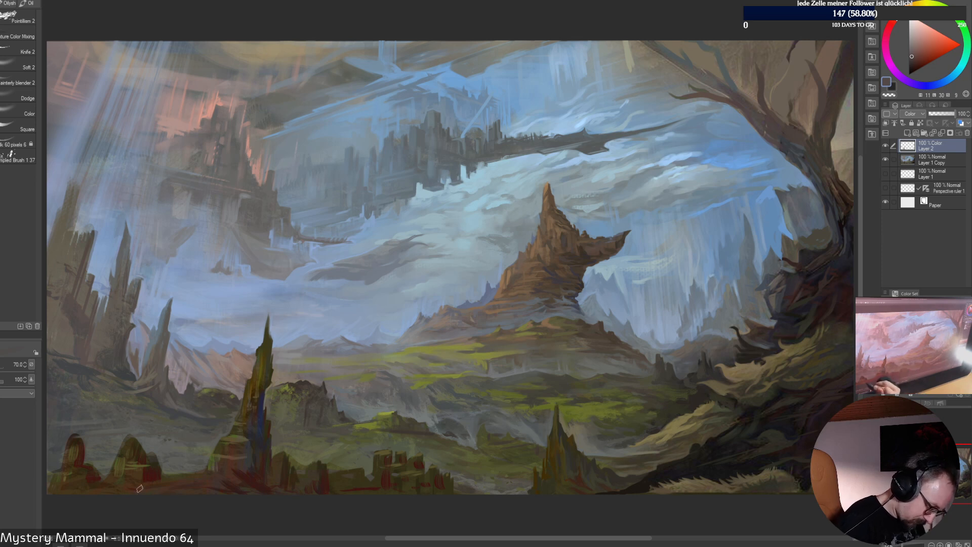
Tone the foreground ground with muted reddish grey, varying the brush size between 80, 40 and 50
{"action": "key", "text": "bracketright"}
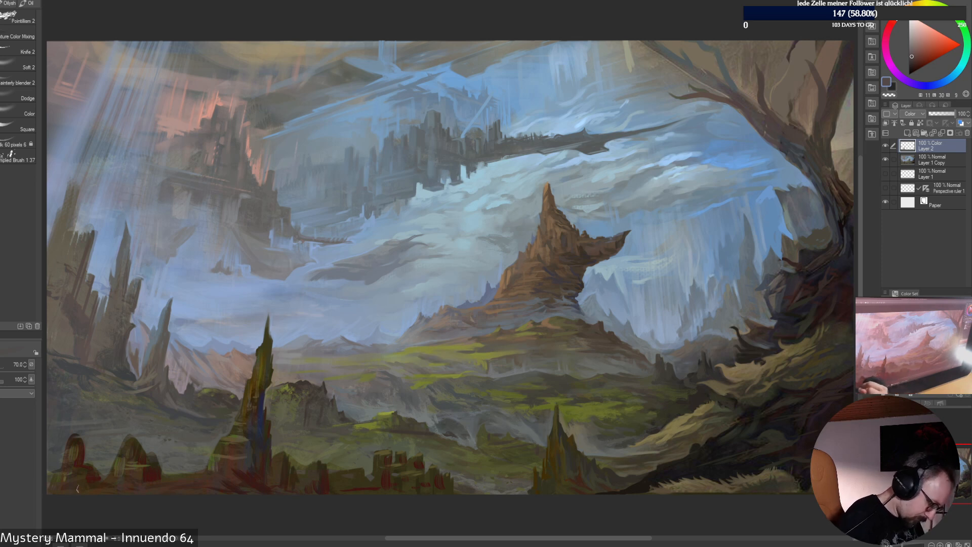
{"action": "key", "text": "bracketleft"}
{"action": "key", "text": "bracketleft"}
{"action": "key", "text": "bracketleft"}
{"action": "key", "text": "bracketleft"}
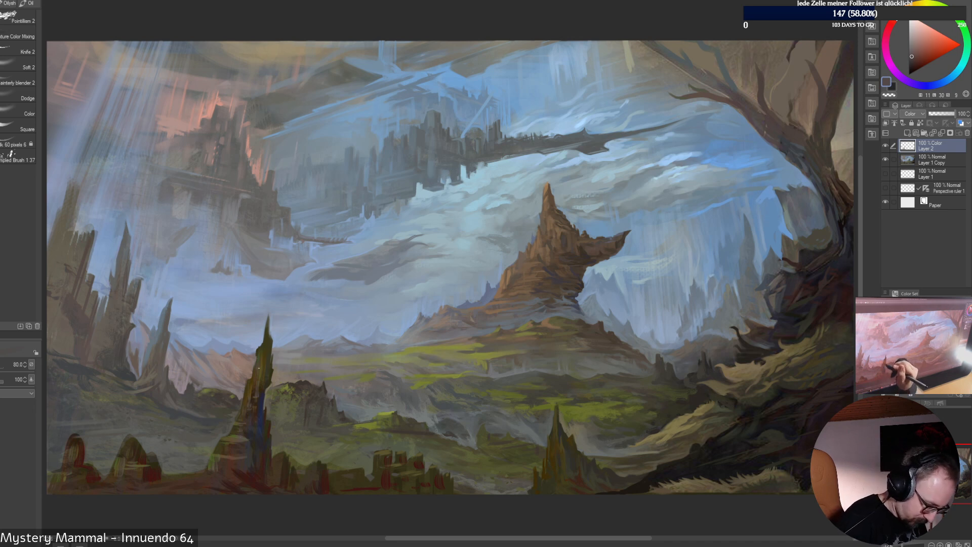
{"action": "key", "text": "bracketleft"}
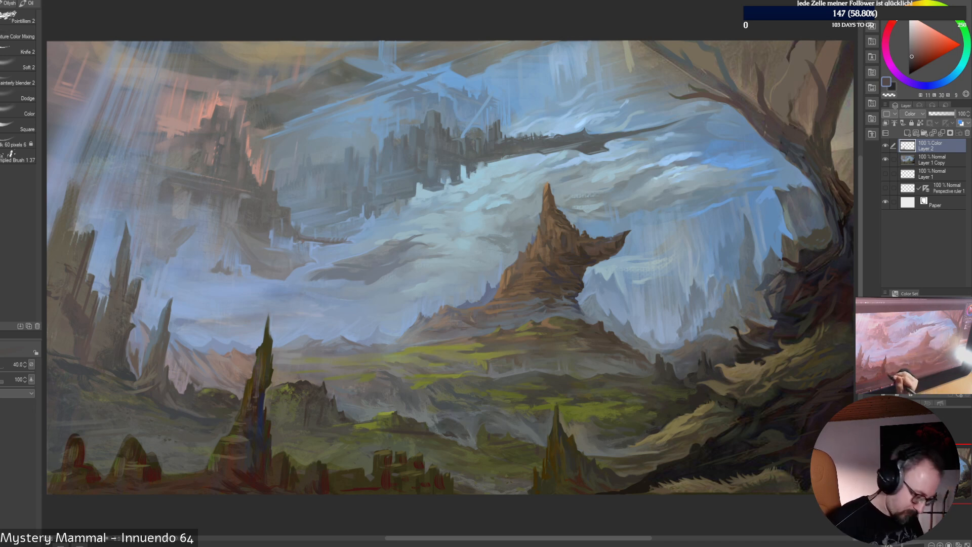
{"action": "key", "text": "bracketright"}
{"action": "key", "text": "bracketright"}
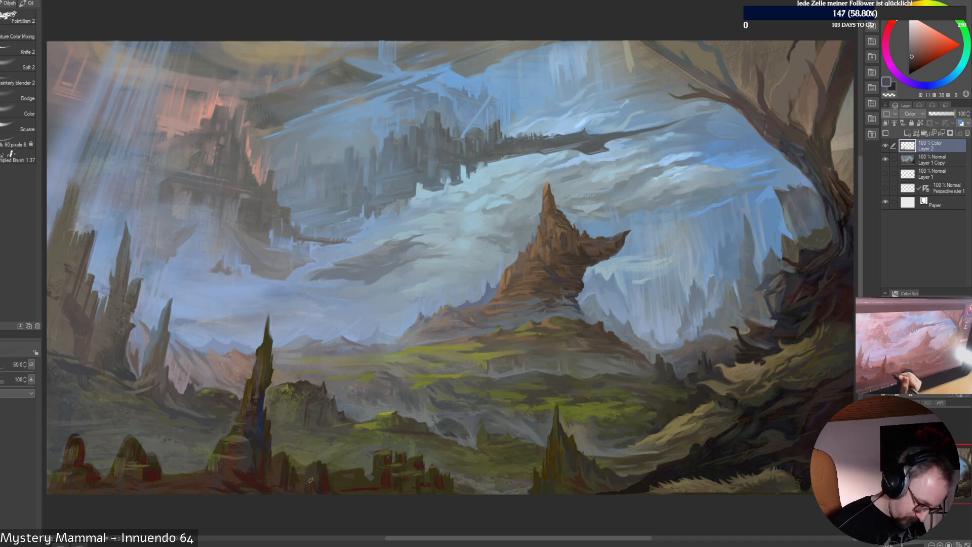
Tint the low foreground rocks beside the tall green spire's base dark blue at brush sizes 70 and 80
{"action": "key", "text": "bracketright"}
{"action": "key", "text": "bracketright"}
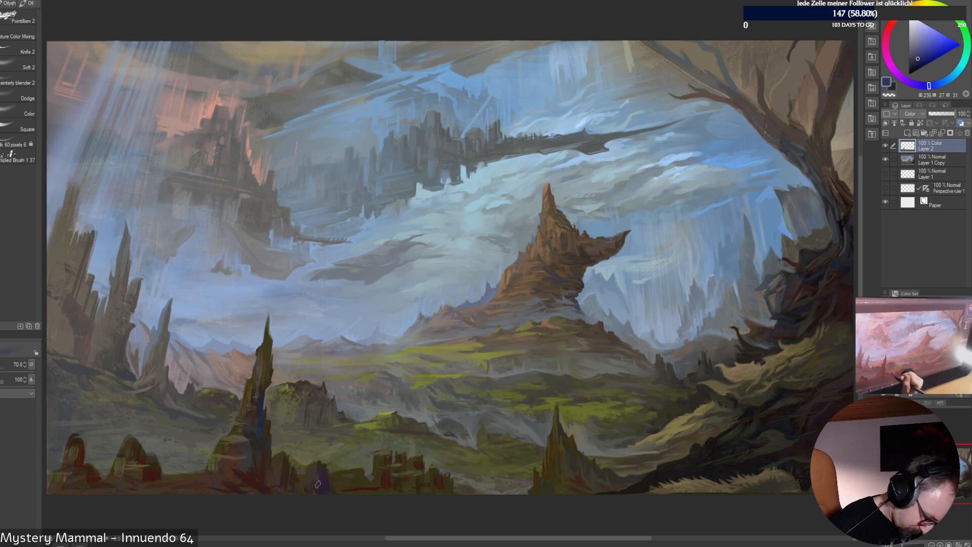
{"action": "key", "text": "bracketright"}
{"action": "key", "text": "bracketright"}
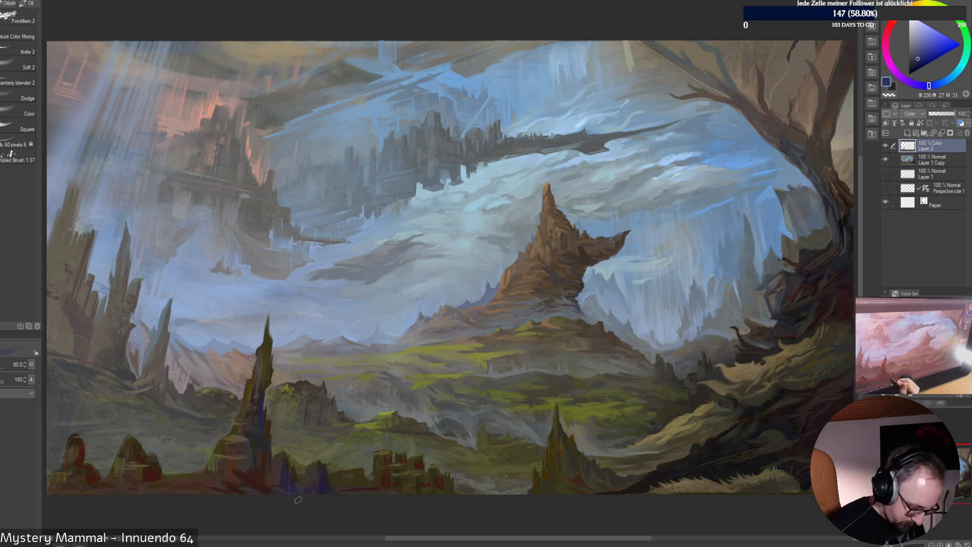
Extend the dark blue tint to the blocky foreground rocks between the two green spires, reducing the brush size to 35
{"action": "key", "text": "bracketleft"}
{"action": "key", "text": "bracketleft"}
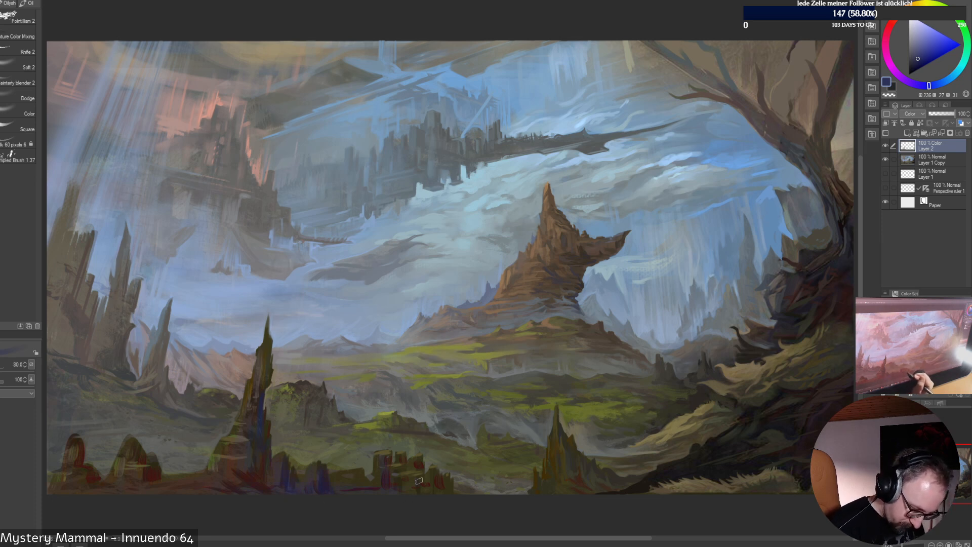
{"action": "key", "text": "bracketleft"}
{"action": "key", "text": "bracketleft"}
{"action": "key", "text": "bracketleft"}
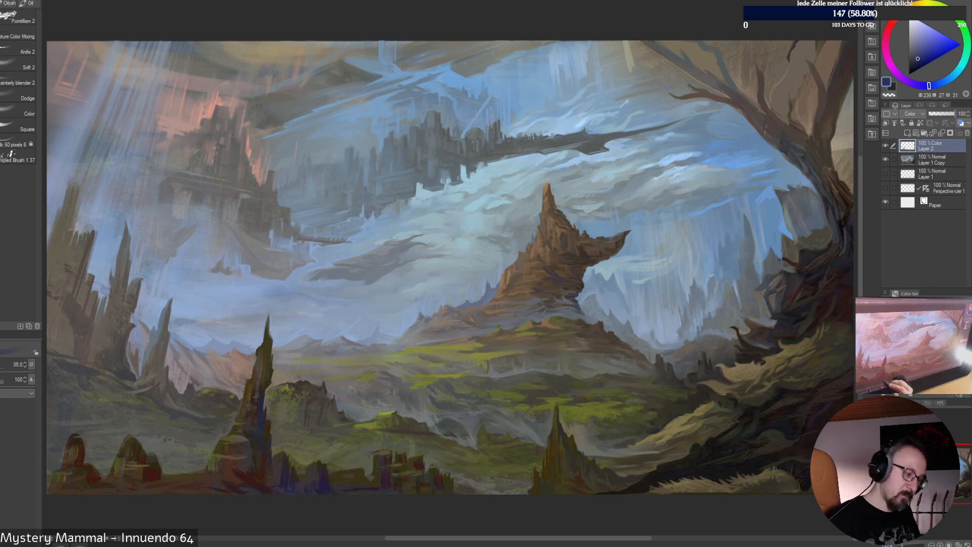
Switch to a muted orange-brown for warm tinting at brush sizes 30 and 35
{"action": "left_click", "coordinate": [336, 487], "text": "alt"}
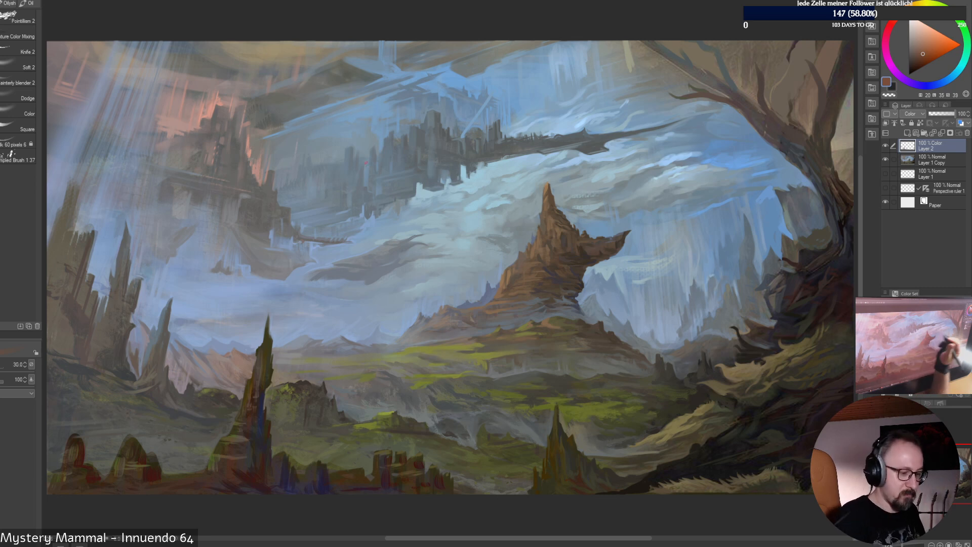
{"action": "key", "text": "["}
{"action": "key", "text": "["}
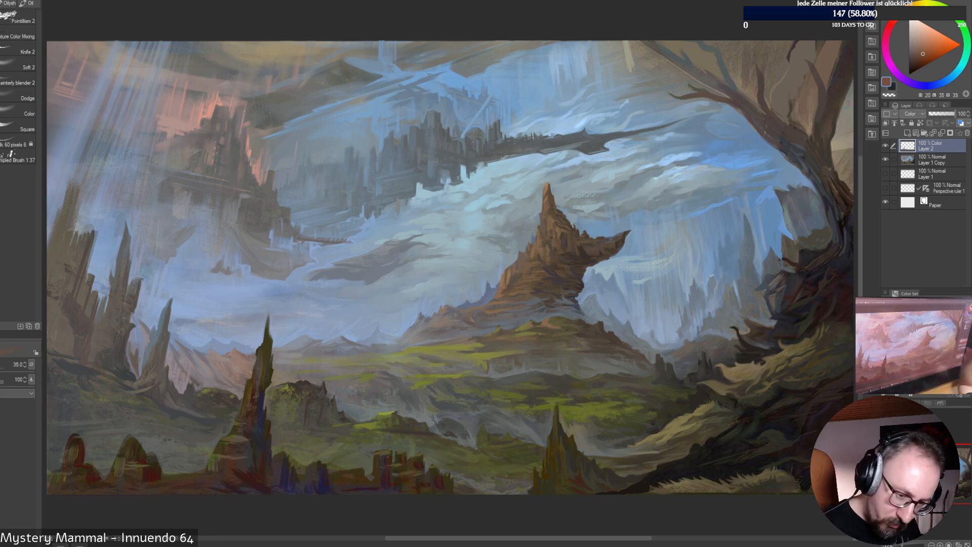
Lower the Color layer's opacity to 55% and merge it down into Layer 1 Copy
{"action": "left_click", "coordinate": [946, 113]}
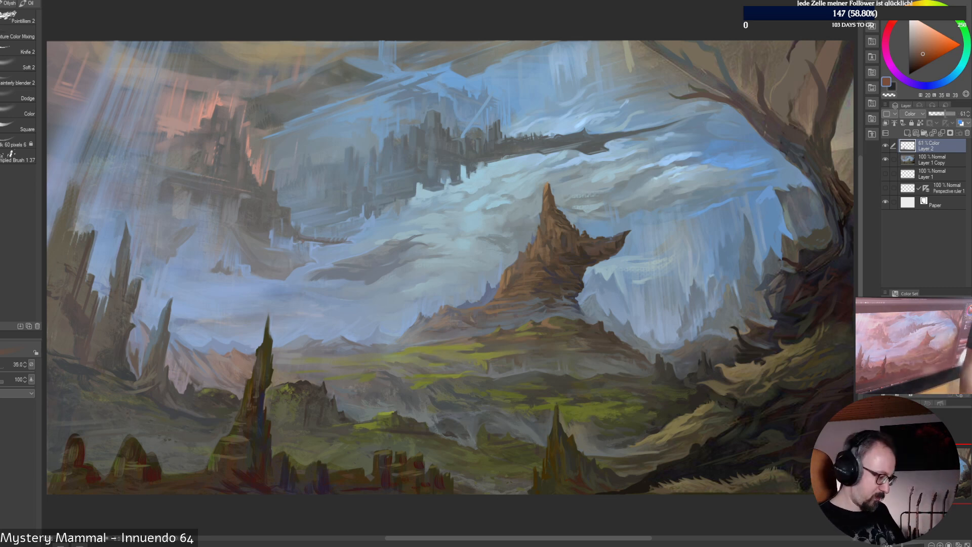
{"action": "left_click", "coordinate": [954, 113]}
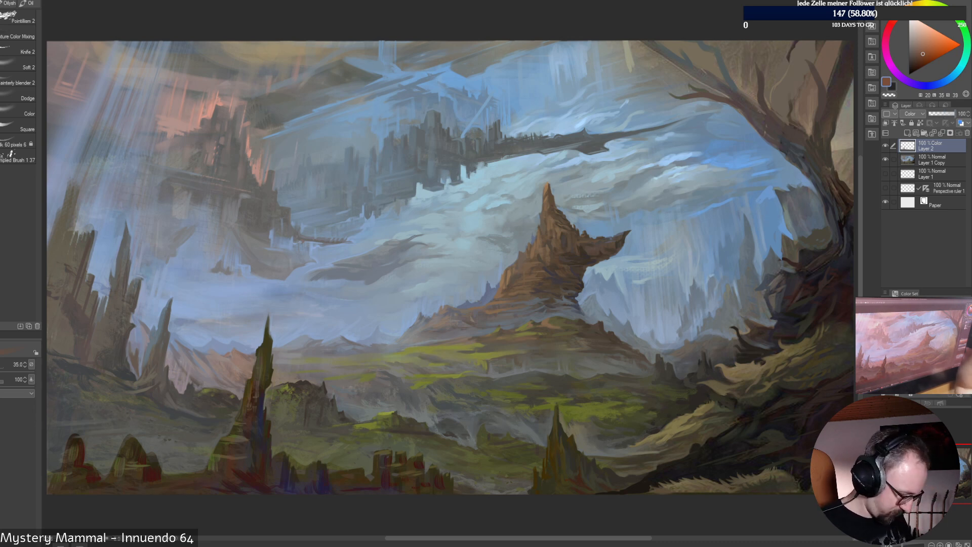
{"action": "left_click", "coordinate": [942, 113]}
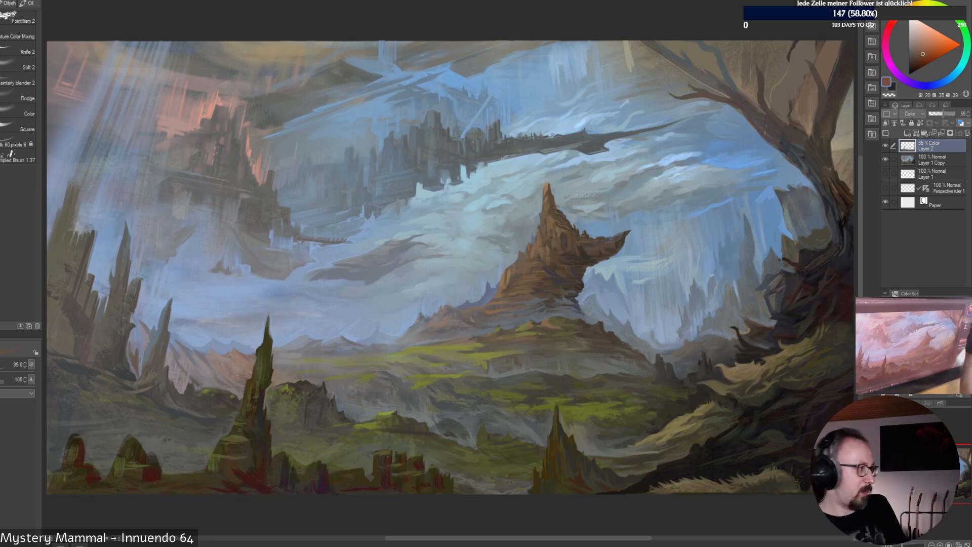
{"action": "key", "text": "ctrl+e"}
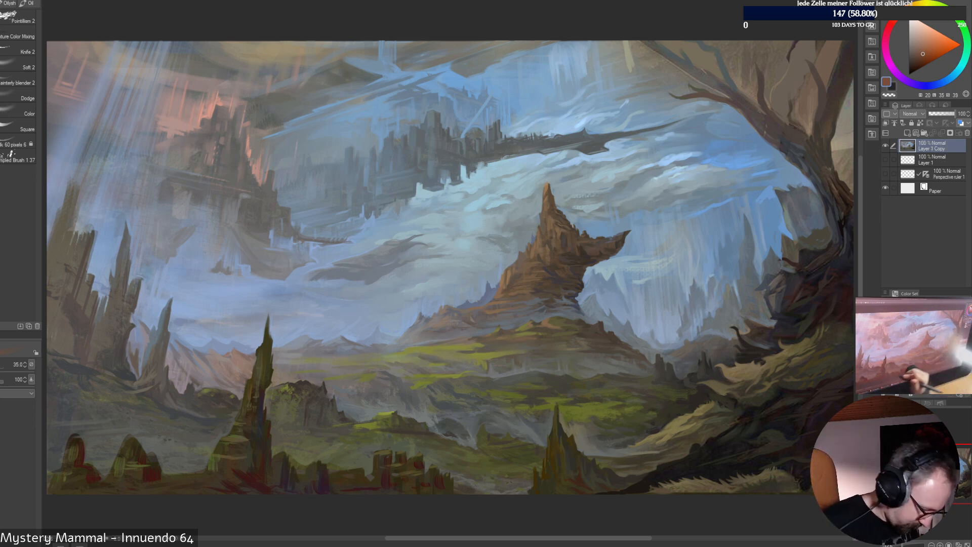
Sample dark purple from the tall green spire's base and paint its shaded side at brush size 25
{"action": "left_click", "coordinate": [263, 474], "text": "alt"}
{"action": "left_click", "coordinate": [257, 480], "text": "alt"}
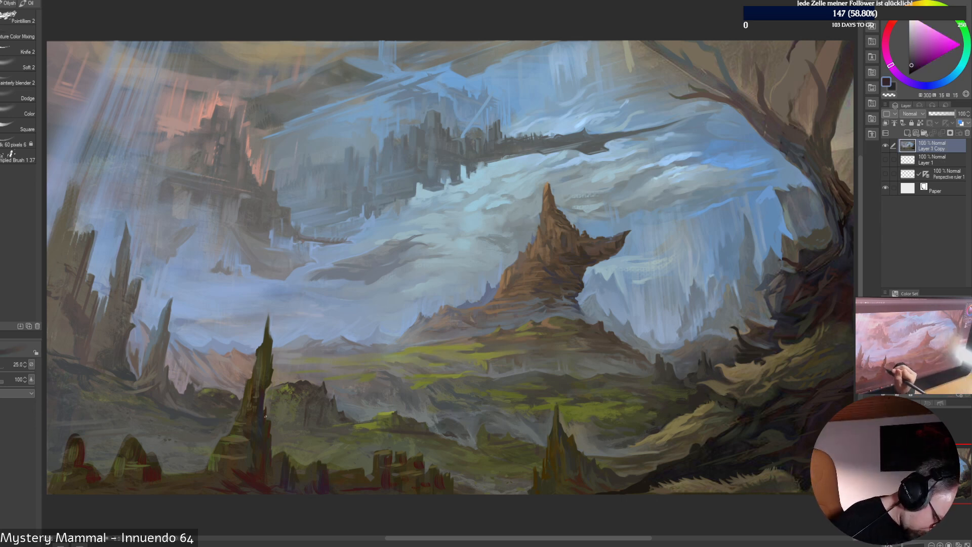
{"action": "key", "text": "bracketleft"}
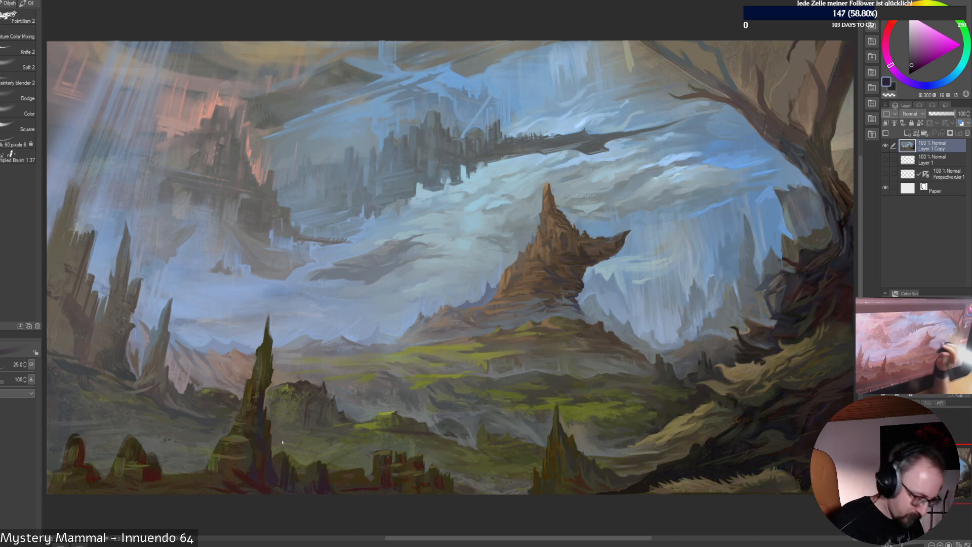
Show the perspective ruler layer and refine the tall spire's lower rock ledges with sampled olive and dark brown
{"action": "left_click", "coordinate": [885, 174]}
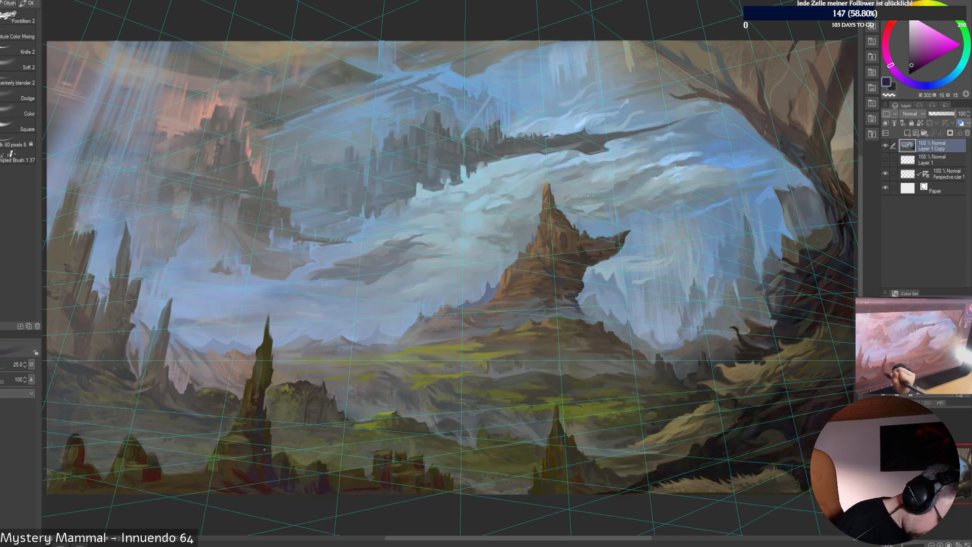
{"action": "left_click", "coordinate": [235, 455], "text": "alt"}
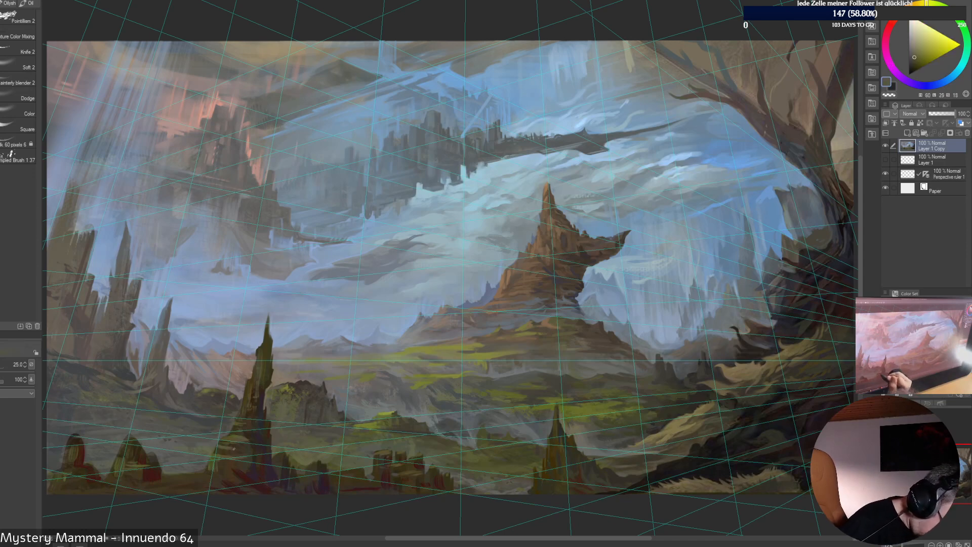
{"action": "left_click", "coordinate": [249, 440], "text": "alt"}
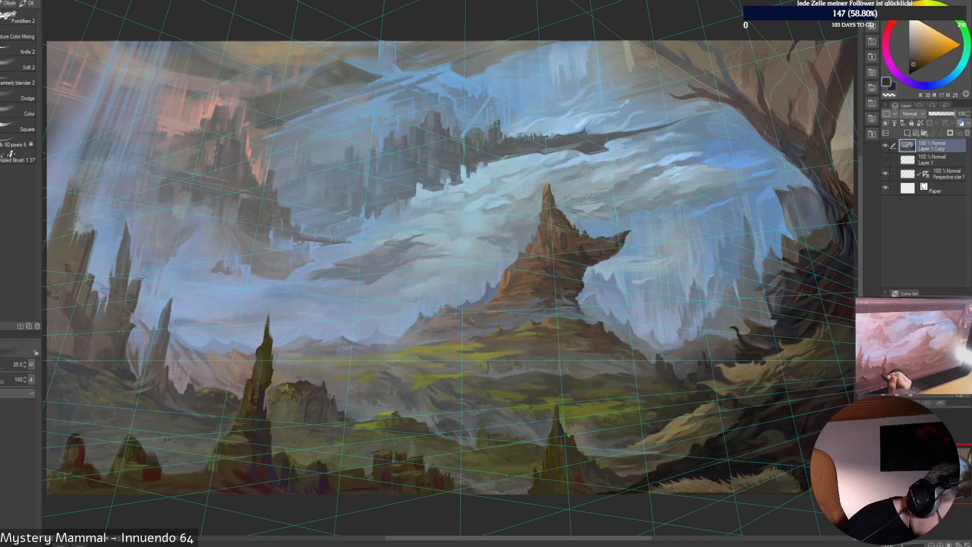
{"action": "left_click", "coordinate": [253, 448], "text": "alt"}
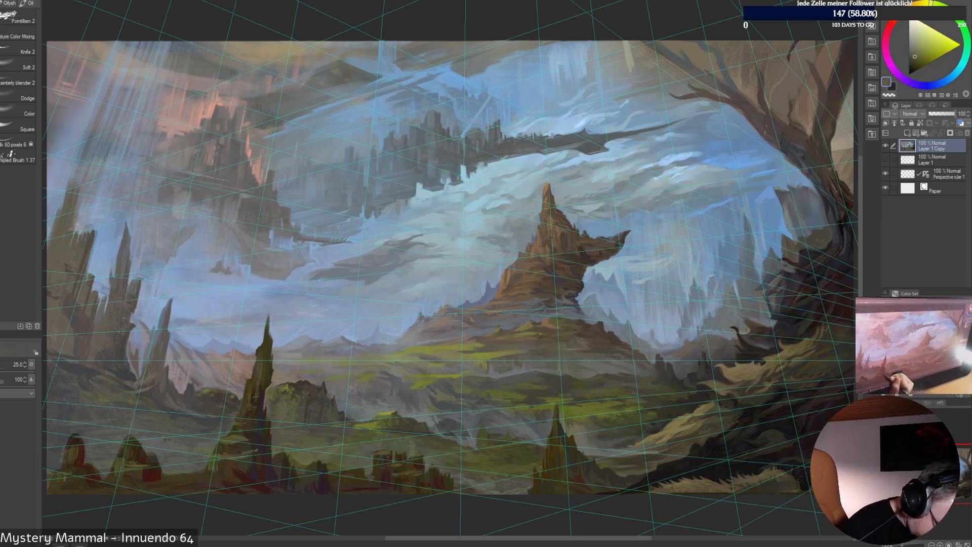
Deepen the shadows around the tall spire's base with sampled dark purple and dark red
{"action": "left_click", "coordinate": [256, 449], "text": "alt"}
{"action": "left_click", "coordinate": [253, 458], "text": "alt"}
{"action": "left_click", "coordinate": [250, 466], "text": "alt"}
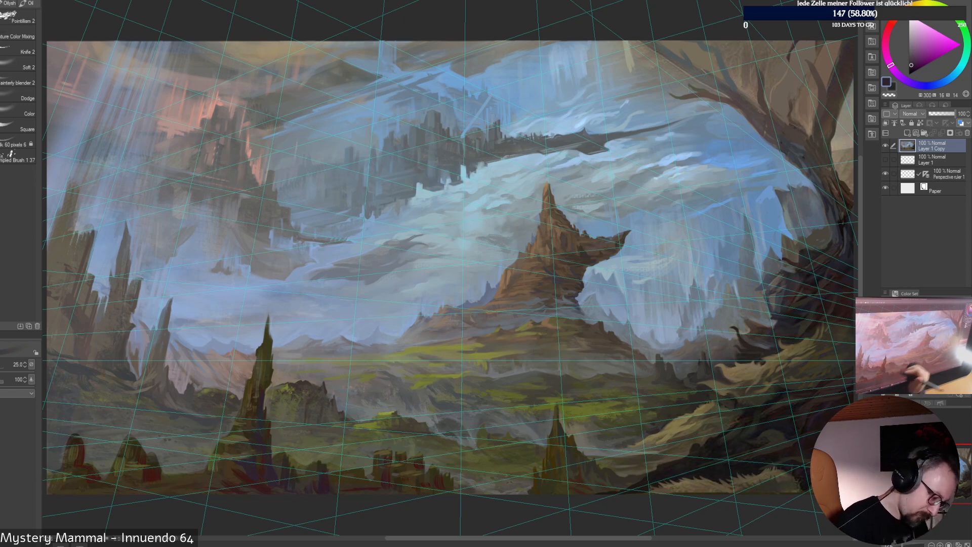
{"action": "left_click", "coordinate": [238, 459], "text": "alt"}
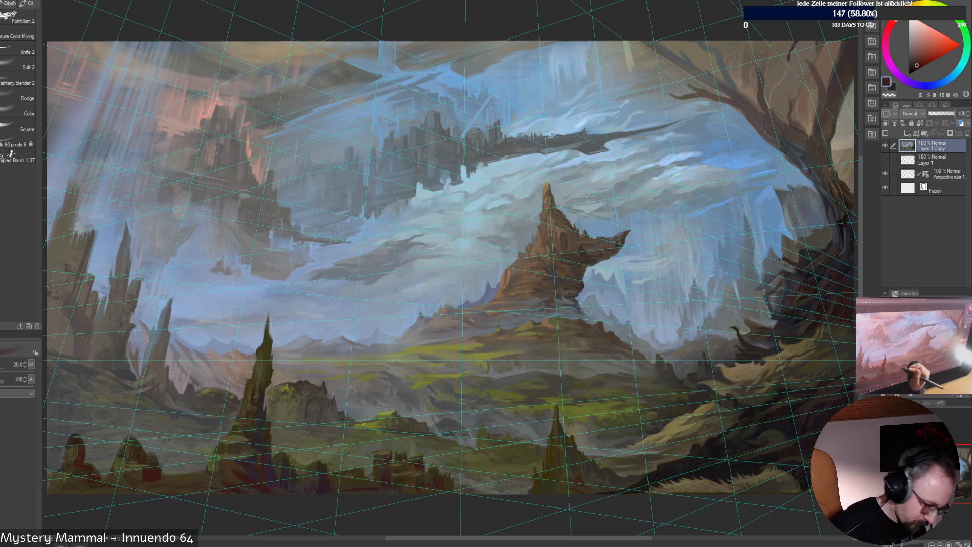
Sample olive green beside the tall spire's base and work over the ground there, raising the brush size to 40
{"action": "left_click", "coordinate": [274, 469], "text": "alt"}
{"action": "left_click", "coordinate": [286, 459], "text": "alt"}
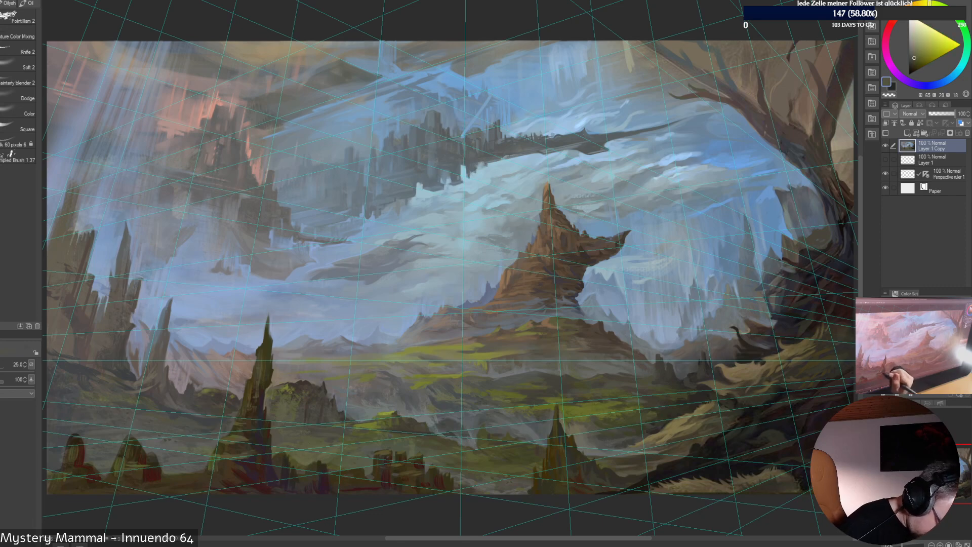
{"action": "key", "text": "bracketright"}
{"action": "key", "text": "bracketright"}
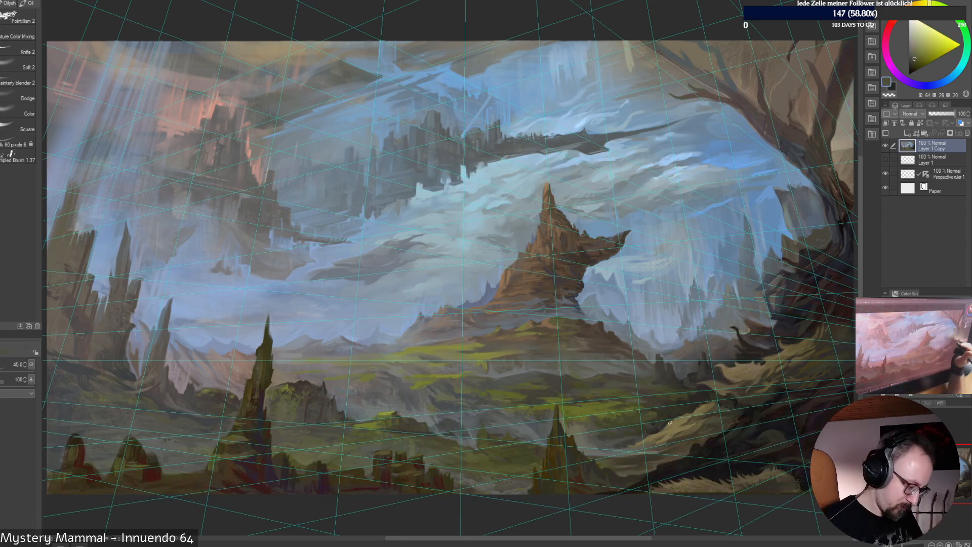
Sample dark purple from the tall green spire and darken its middle section at brush size 20
{"action": "left_click", "coordinate": [262, 416], "text": "alt"}
{"action": "left_click_drag", "start_coordinate": [253, 381], "coordinate": [257, 394]}
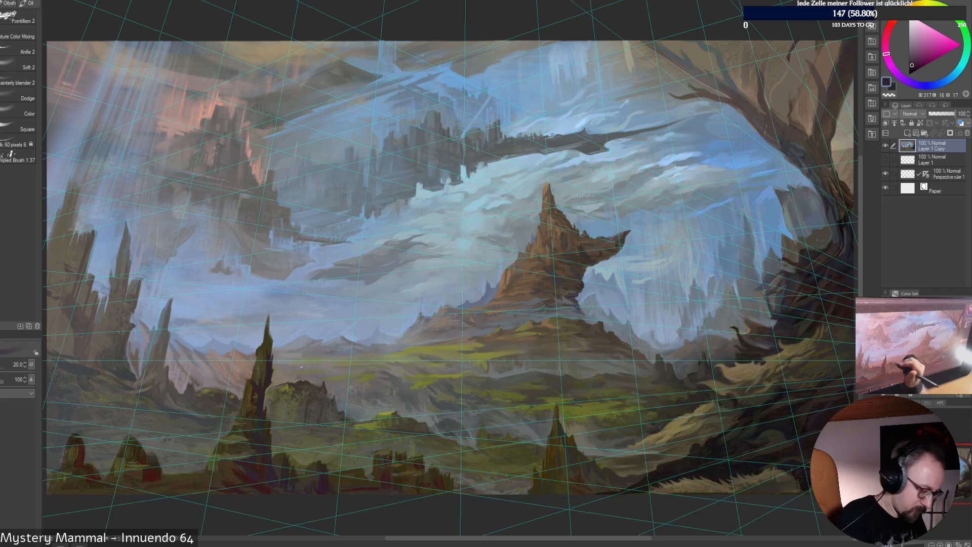
Paint shading down the tall foreground spire using tones sampled from the rock, enlarging the brush to size 30
{"action": "left_click", "coordinate": [270, 352], "text": "alt"}
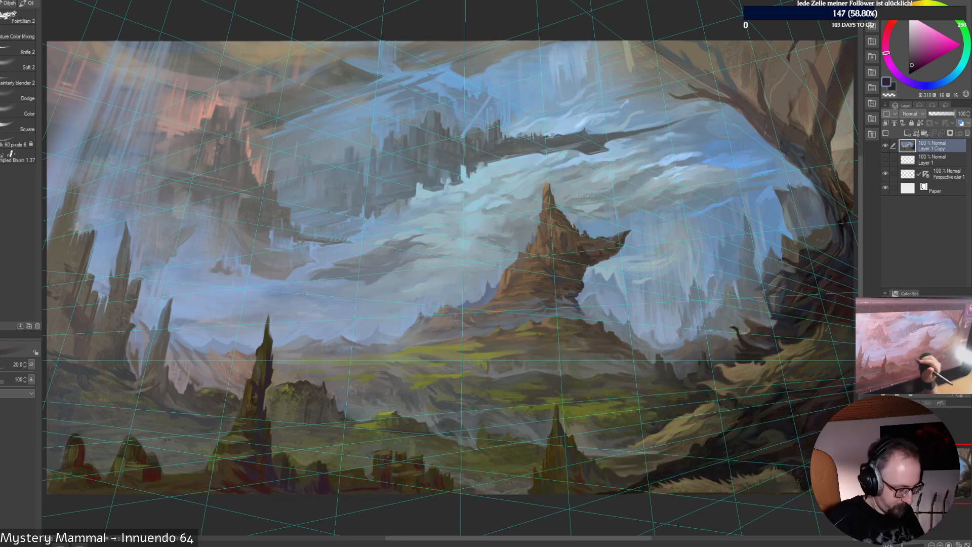
{"action": "left_click", "coordinate": [260, 390], "text": "alt"}
{"action": "left_click", "coordinate": [264, 410], "text": "alt"}
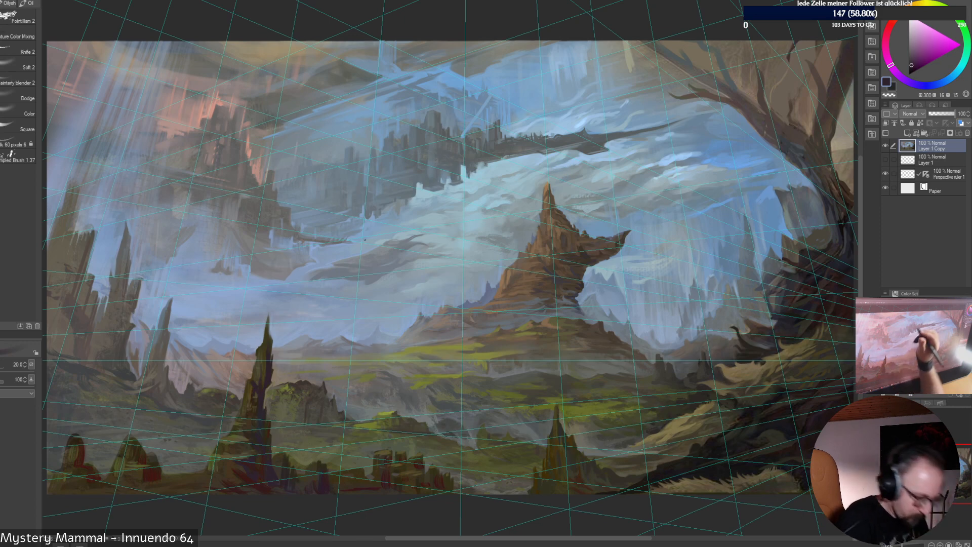
{"action": "left_click", "coordinate": [263, 468], "text": "alt"}
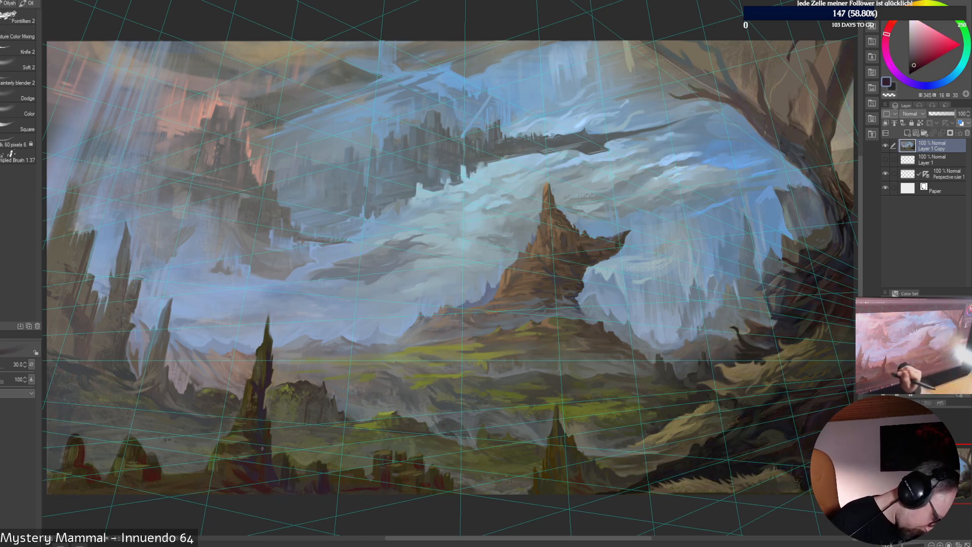
{"action": "left_click", "coordinate": [224, 469], "text": "alt"}
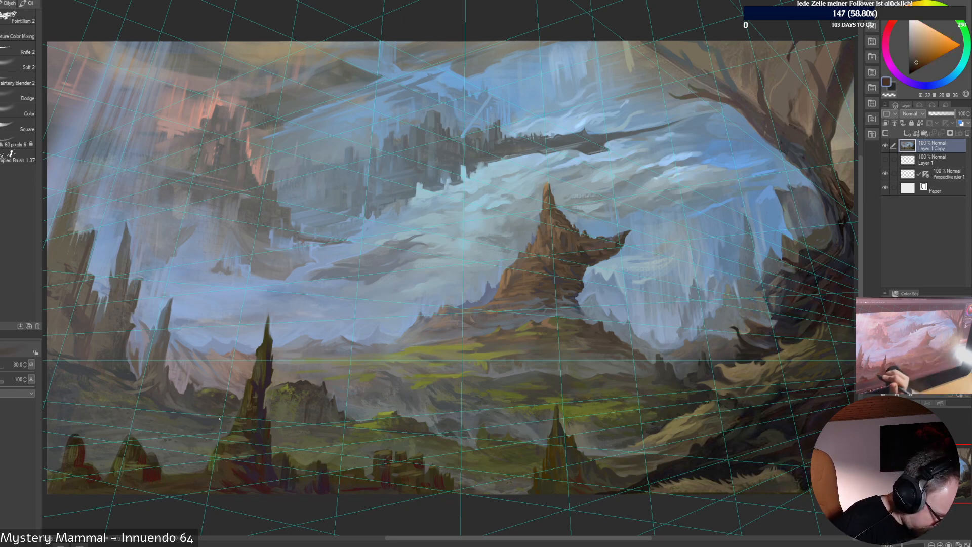
Refine the spire's lower slopes and rock texture with colours sampled from the spire, raising the brush size to 35
{"action": "left_click", "coordinate": [242, 458], "text": "alt"}
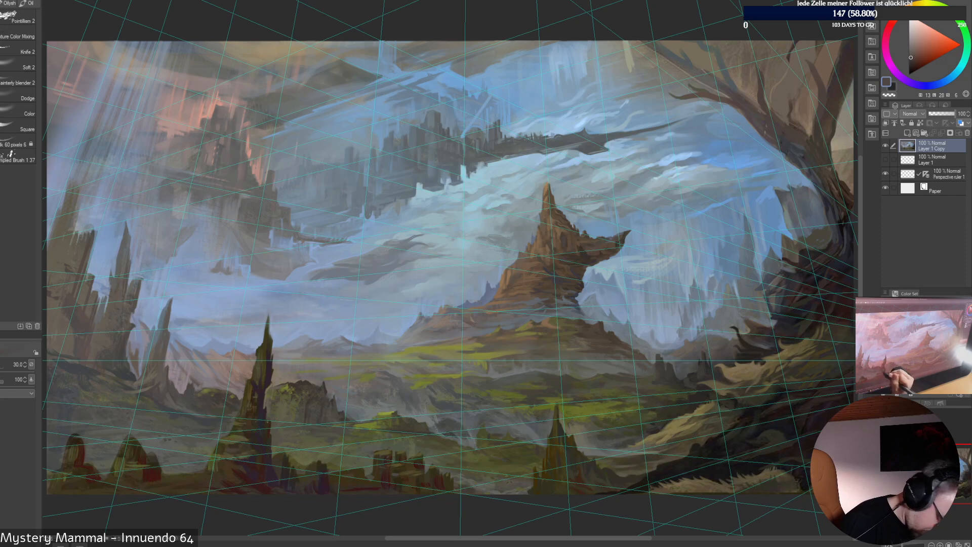
{"action": "left_click", "coordinate": [244, 446], "text": "alt"}
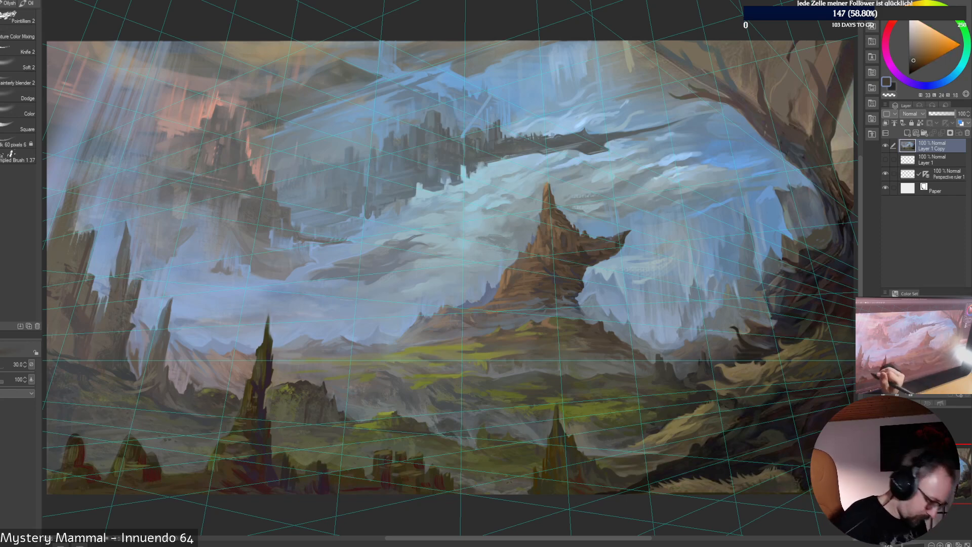
{"action": "left_click", "coordinate": [230, 454], "text": "alt"}
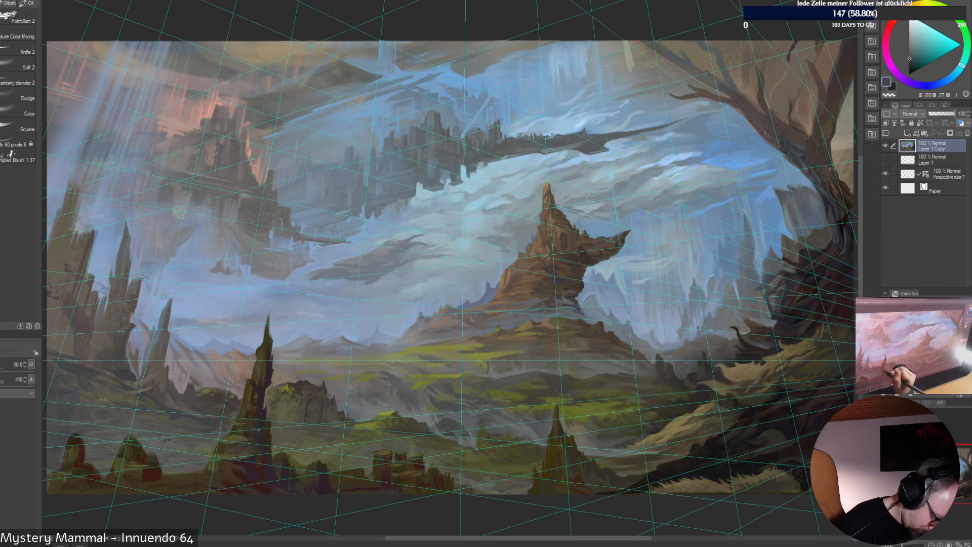
{"action": "key", "text": "bracketright"}
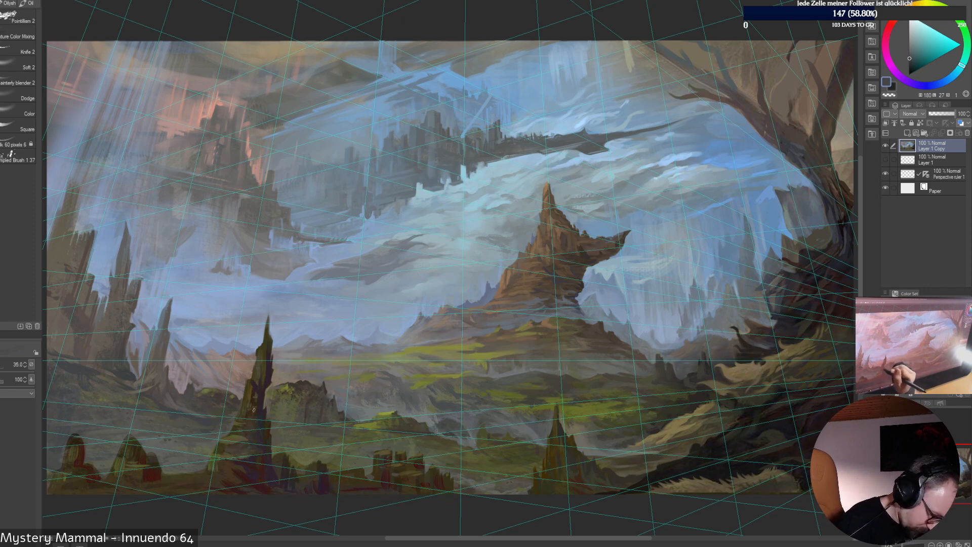
{"action": "left_click", "coordinate": [263, 360], "text": "alt"}
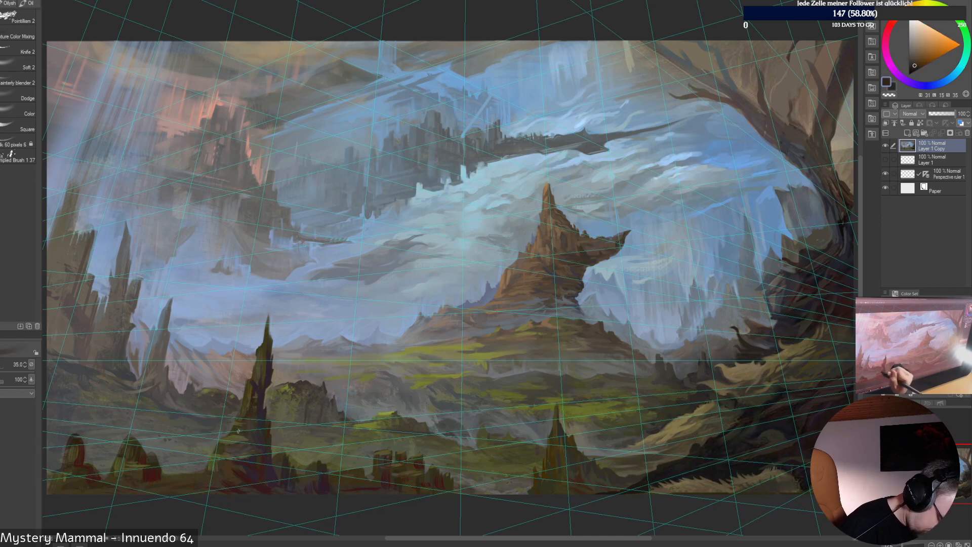
{"action": "left_click", "coordinate": [240, 428], "text": "alt"}
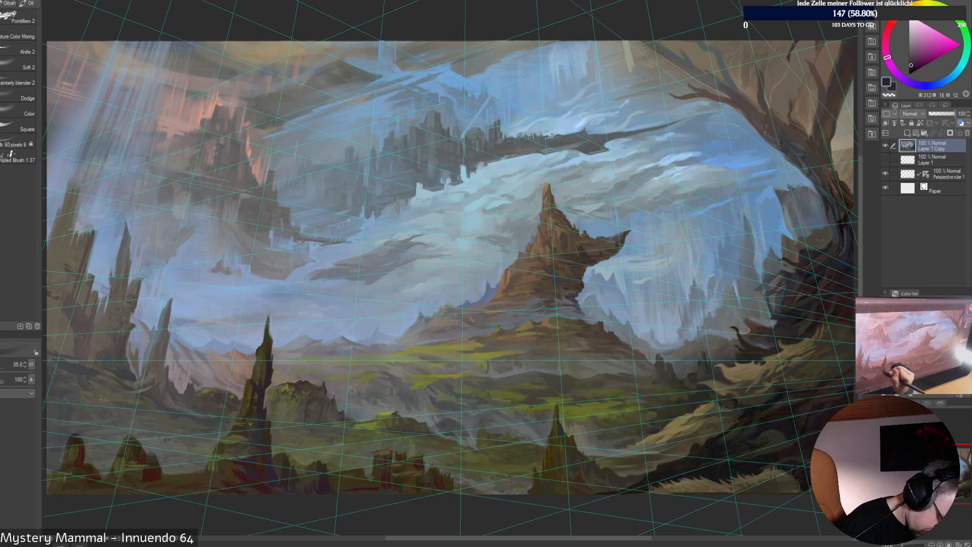
Reduce the brush to size 25 and paint the dark rocks beside the spire's base with colours sampled nearby
{"action": "key", "text": "["}
{"action": "key", "text": "["}
{"action": "key", "text": "["}
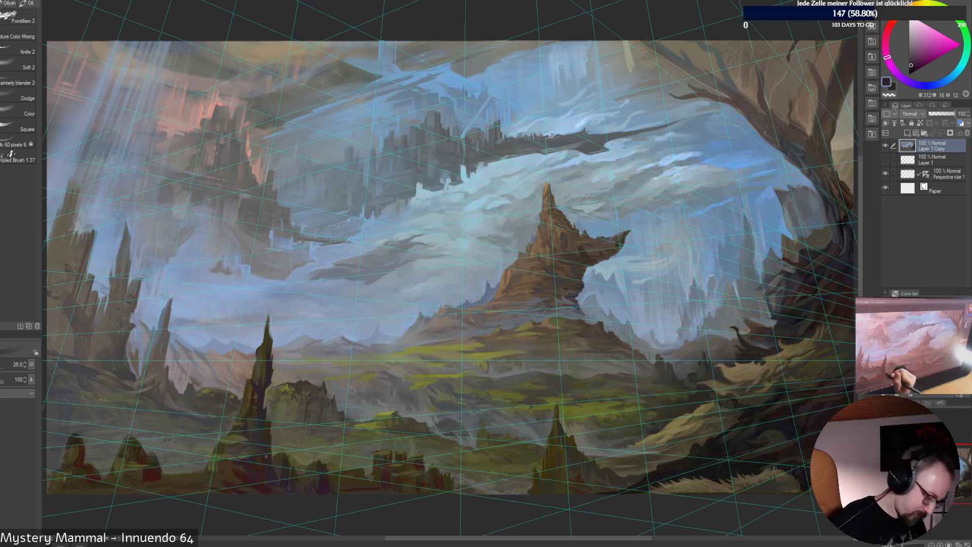
{"action": "left_click", "coordinate": [307, 488], "text": "alt"}
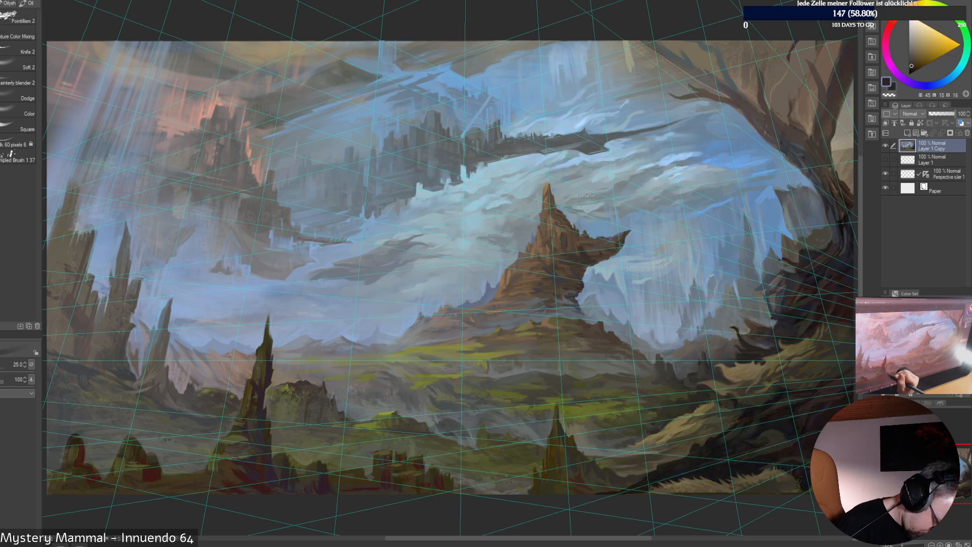
{"action": "left_click", "coordinate": [280, 472], "text": "alt"}
{"action": "left_click", "coordinate": [294, 470], "text": "alt"}
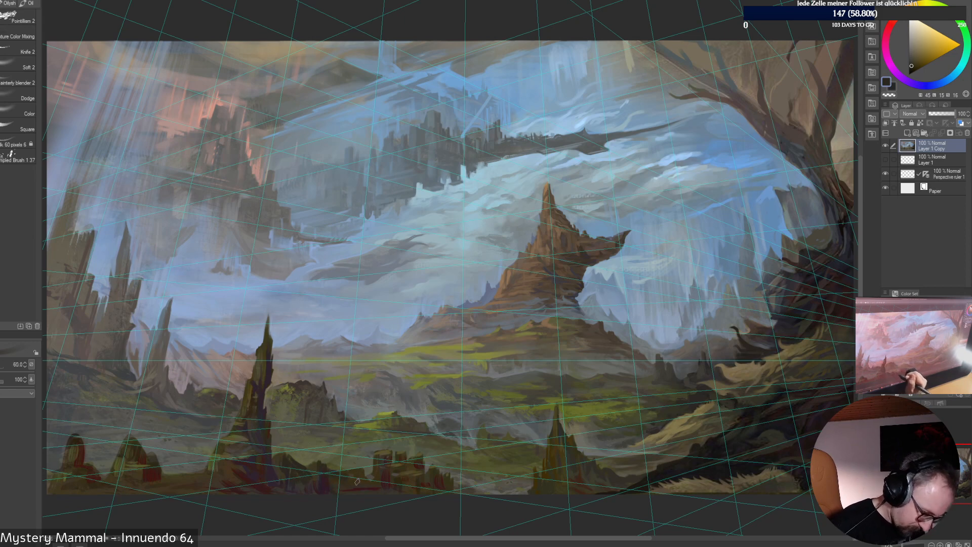
Extend the dark rocky ridge from the spire toward the ruined blocks with a larger brush, finishing at brush size 30
{"action": "key", "text": "]"}
{"action": "key", "text": "]"}
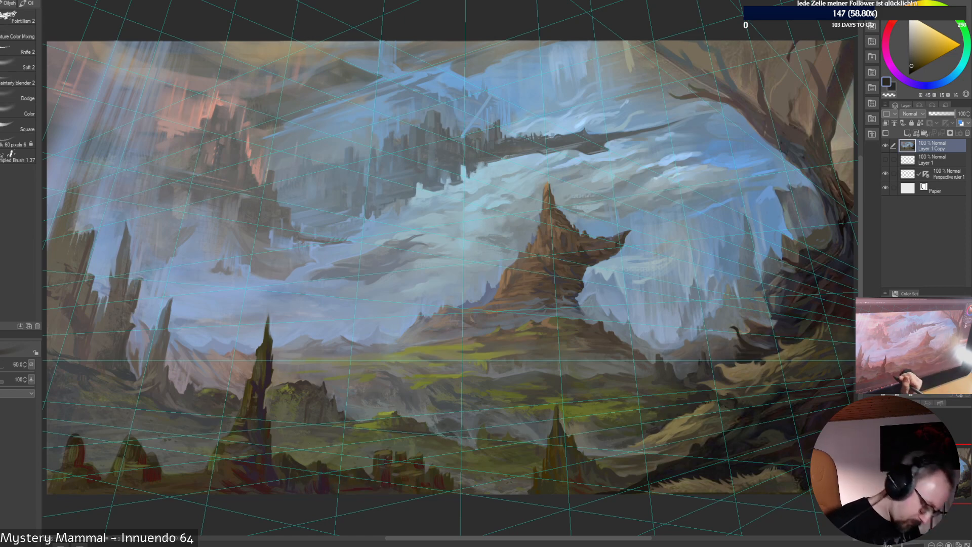
{"action": "left_click", "coordinate": [324, 481], "text": "alt"}
{"action": "key", "text": "["}
{"action": "key", "text": "["}
{"action": "key", "text": "["}
{"action": "key", "text": "["}
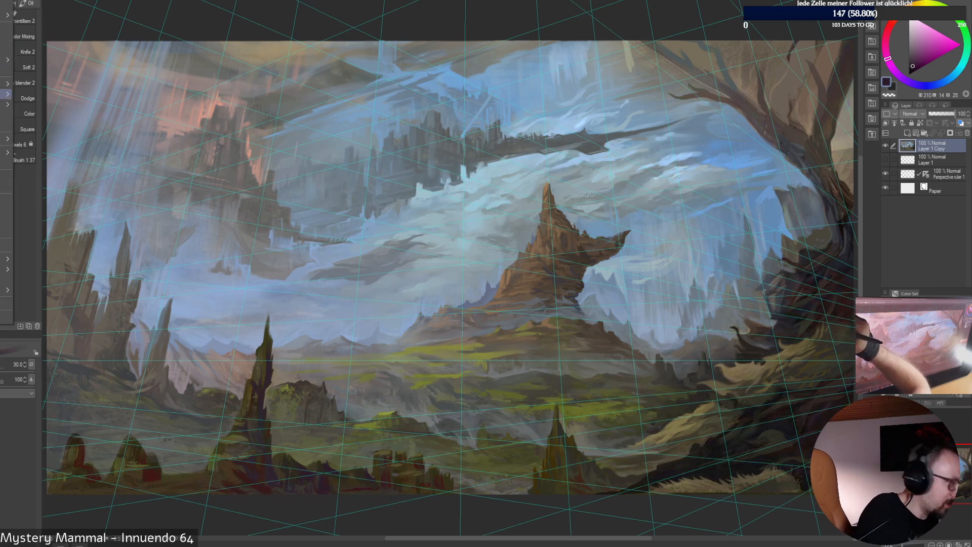
Save the painting as a new version named surreal_landscape04.clip
{"action": "key", "text": "Escape"}
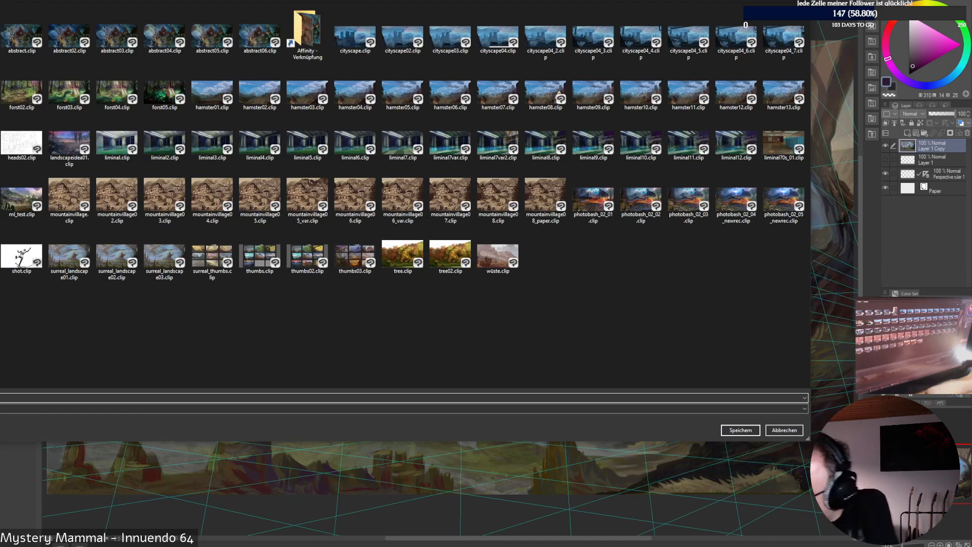
{"action": "key", "text": "Return"}
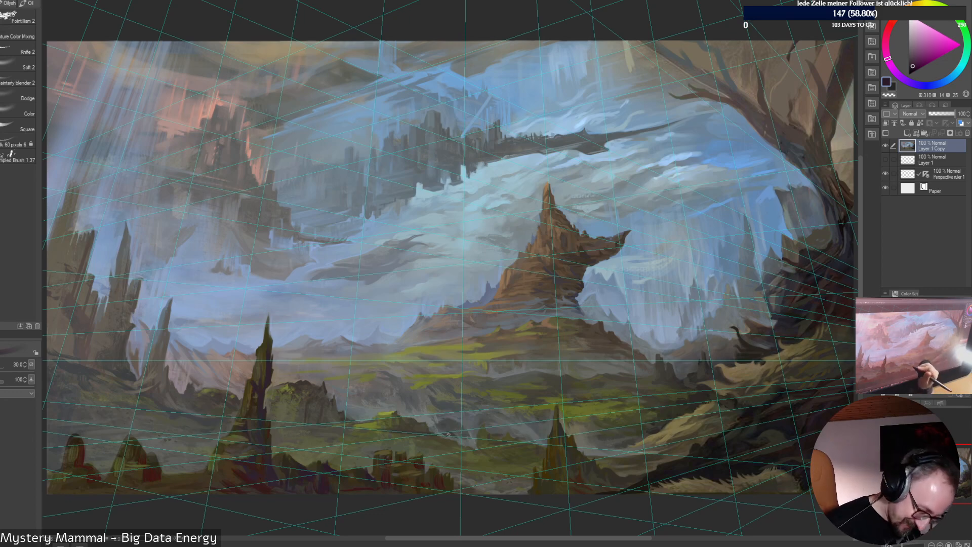
Paint the misty valley behind the ruined blocks with grey-green and blue-grey tones sampled there, using brush size 25
{"action": "left_click", "coordinate": [432, 440], "text": "alt"}
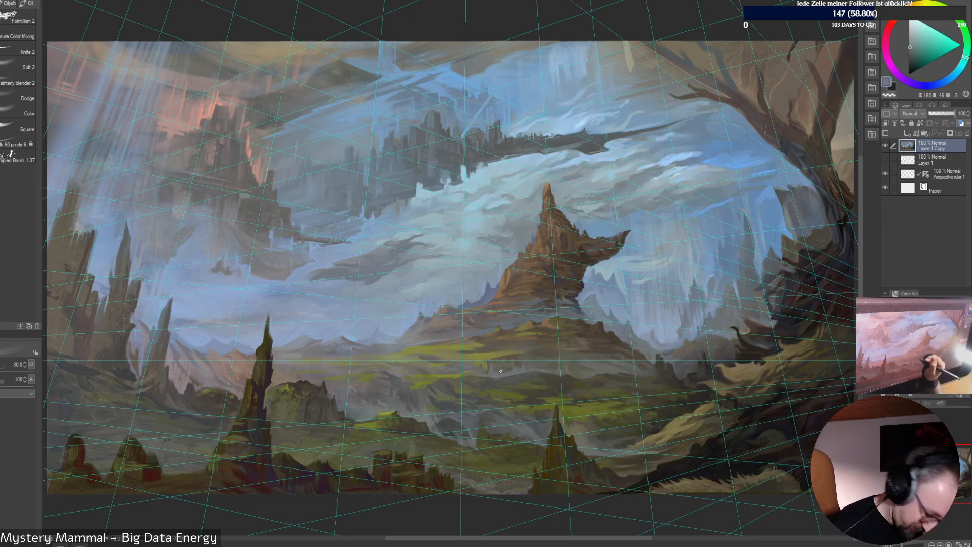
{"action": "key", "text": "bracketleft"}
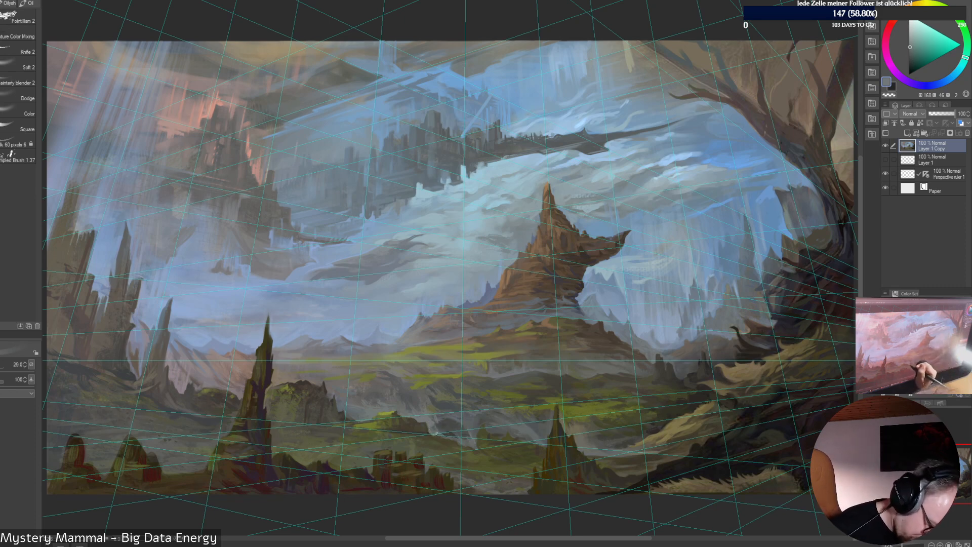
{"action": "left_click", "coordinate": [430, 444], "text": "alt"}
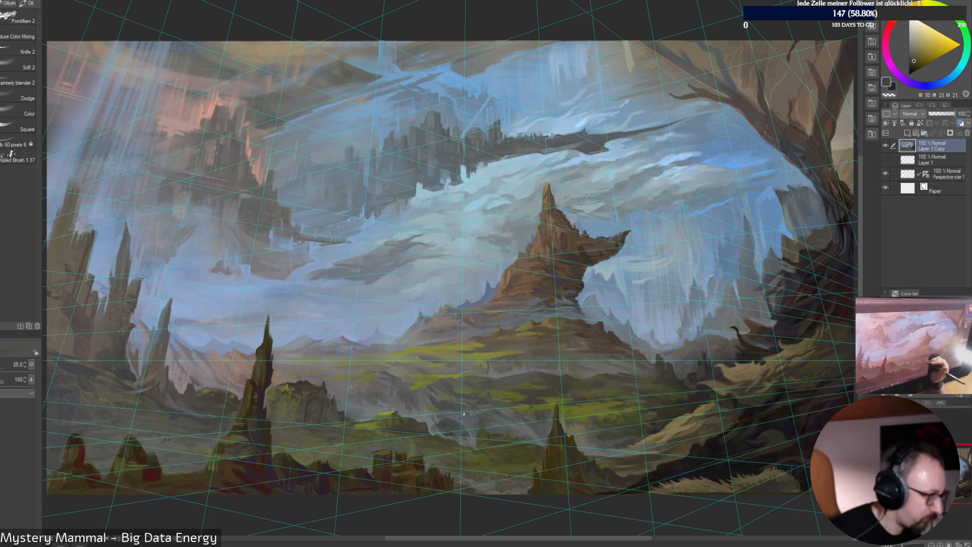
{"action": "left_click", "coordinate": [446, 416], "text": "alt"}
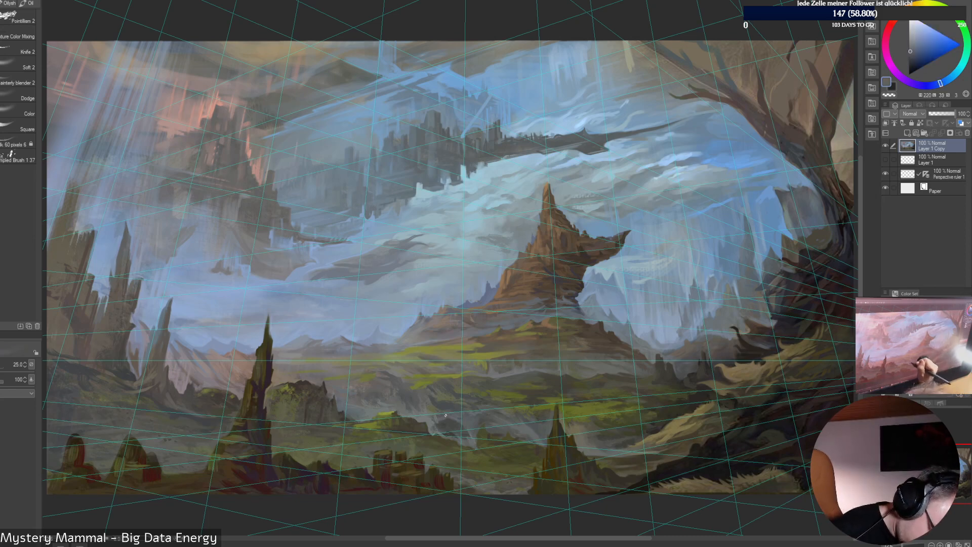
{"action": "left_click", "coordinate": [443, 417], "text": "alt"}
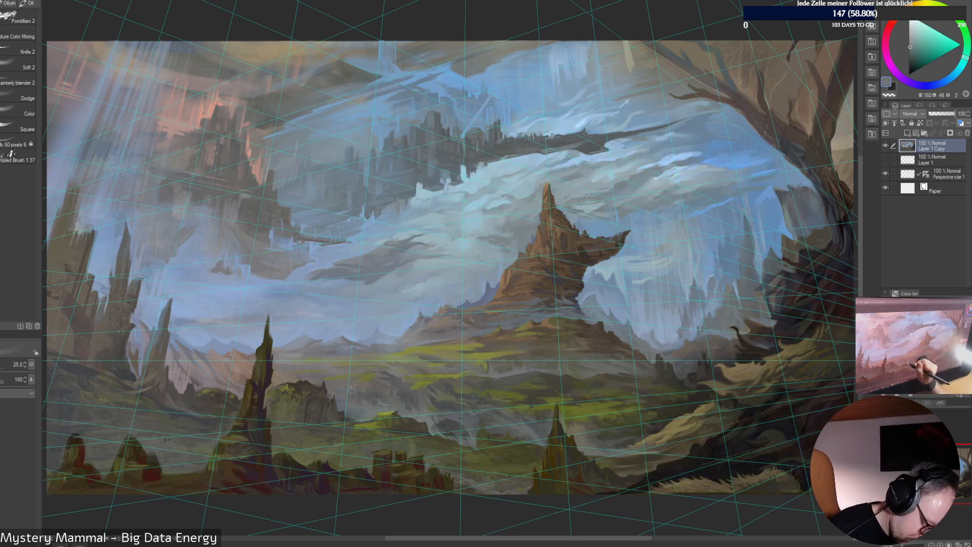
{"action": "left_click", "coordinate": [444, 417], "text": "alt"}
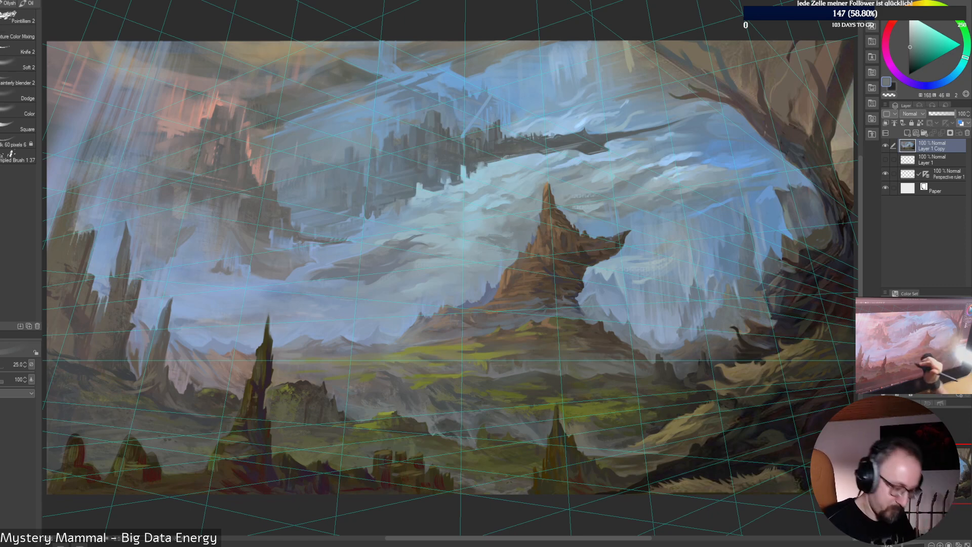
{"action": "left_click", "coordinate": [409, 402], "text": "alt"}
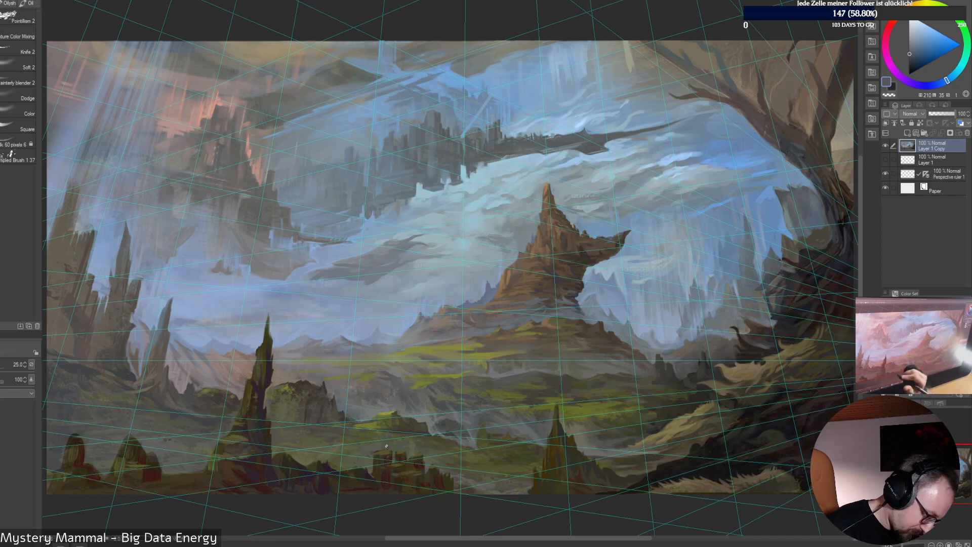
Touch up the dark rocks at the foreground spire's base with brown tones sampled from them
{"action": "left_click", "coordinate": [295, 460], "text": "alt"}
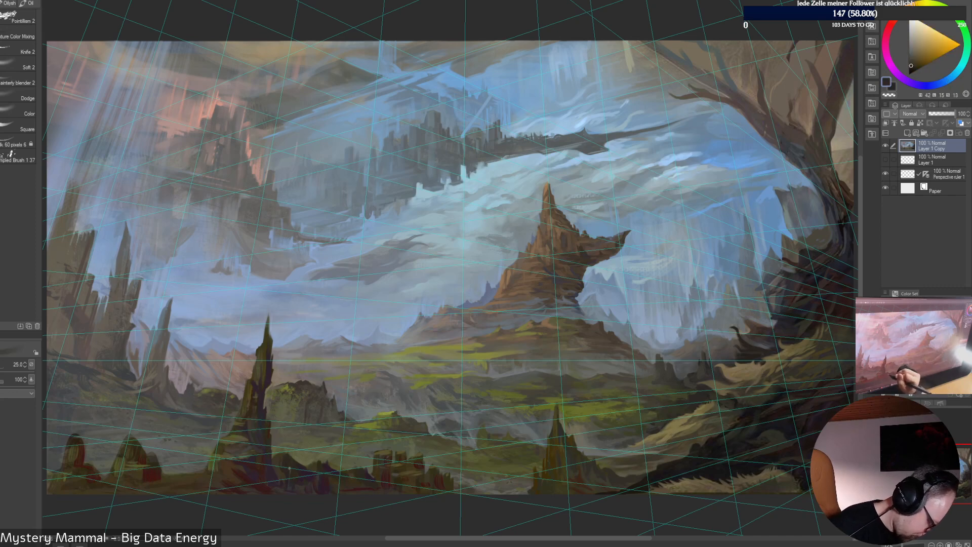
{"action": "left_click", "coordinate": [295, 456], "text": "alt"}
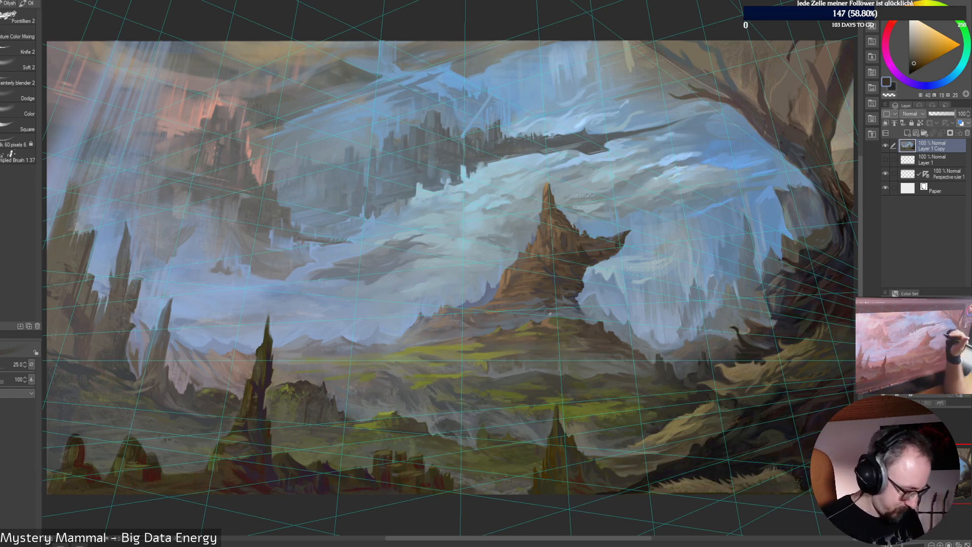
{"action": "left_click", "coordinate": [2, 3]}
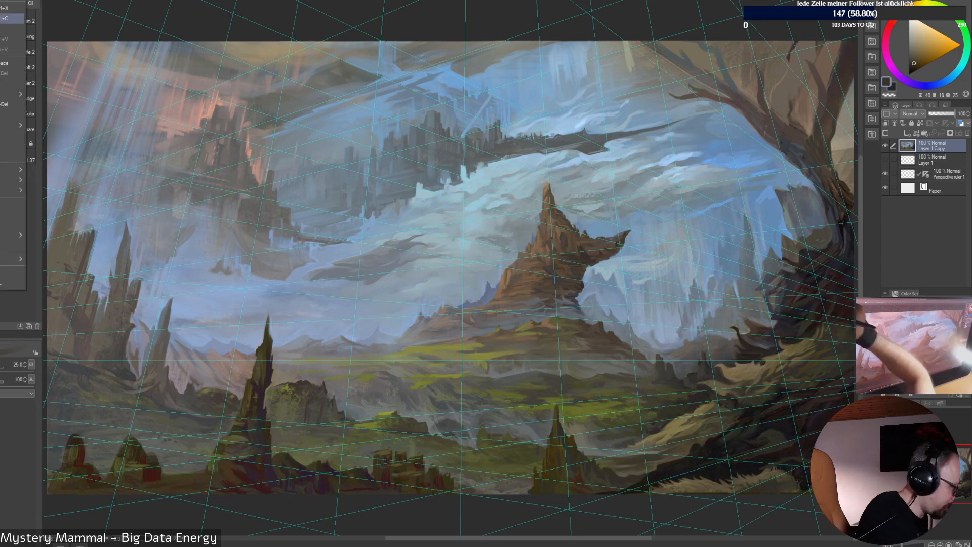
{"action": "mouse_move", "coordinate": [6, 15]}
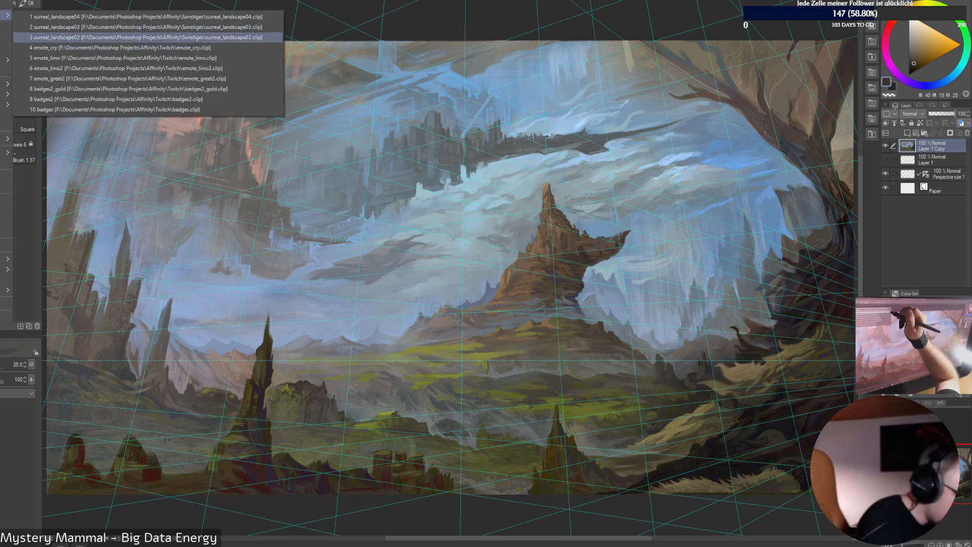
{"action": "key", "text": "Escape"}
{"action": "key", "text": "ctrl+v"}
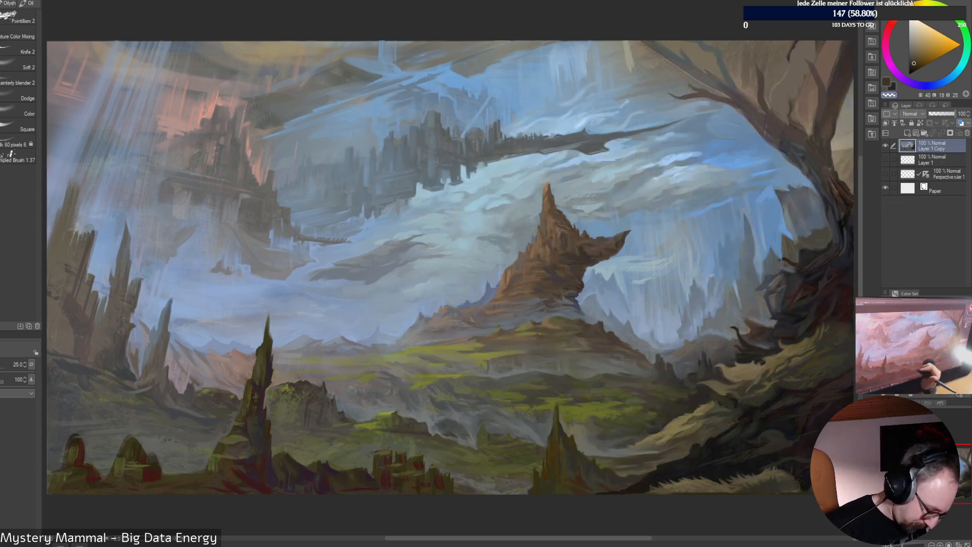
Refine the reddish ruined blocks and the grassy ground around them with sampled green and dark red tones at brush size 25
{"action": "left_click", "coordinate": [326, 458], "text": "alt"}
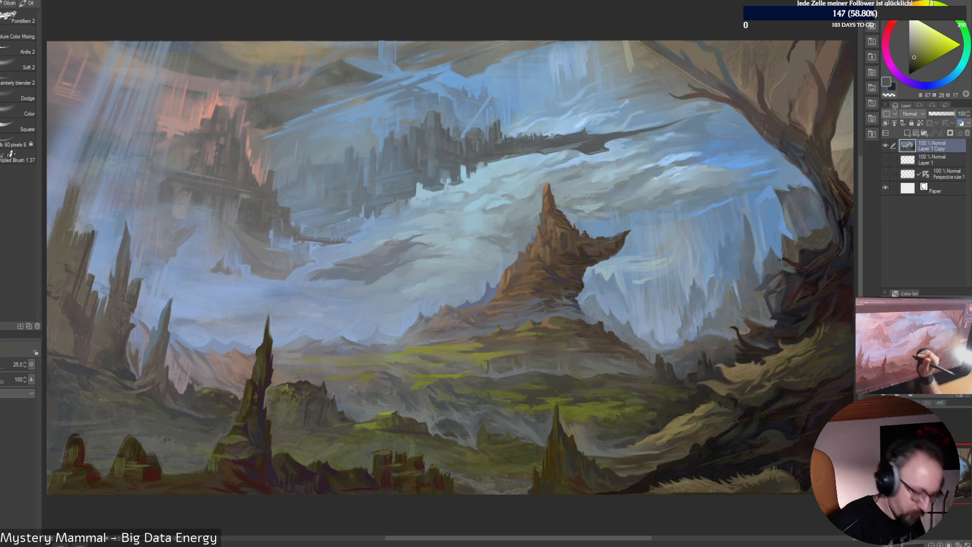
{"action": "left_click", "coordinate": [408, 443], "text": "alt"}
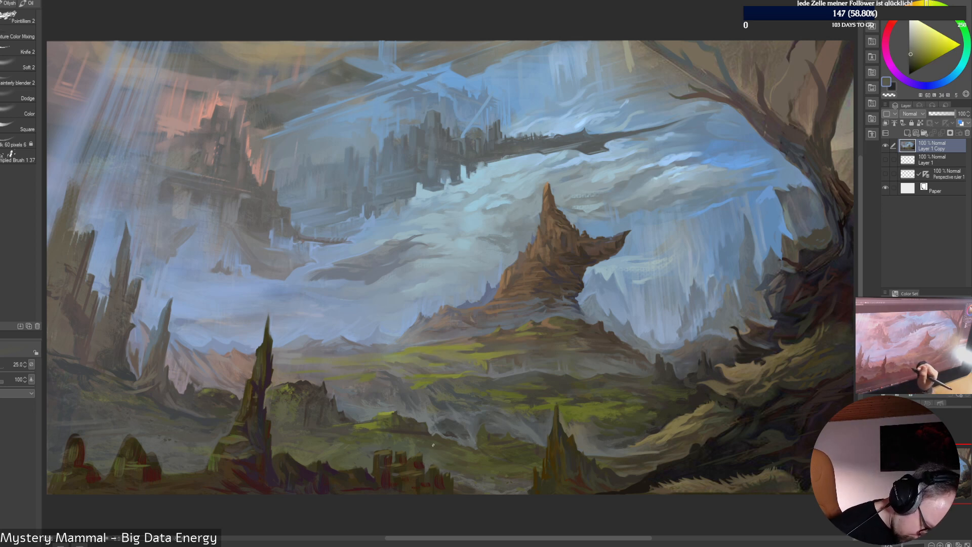
{"action": "left_click", "coordinate": [426, 462], "text": "alt"}
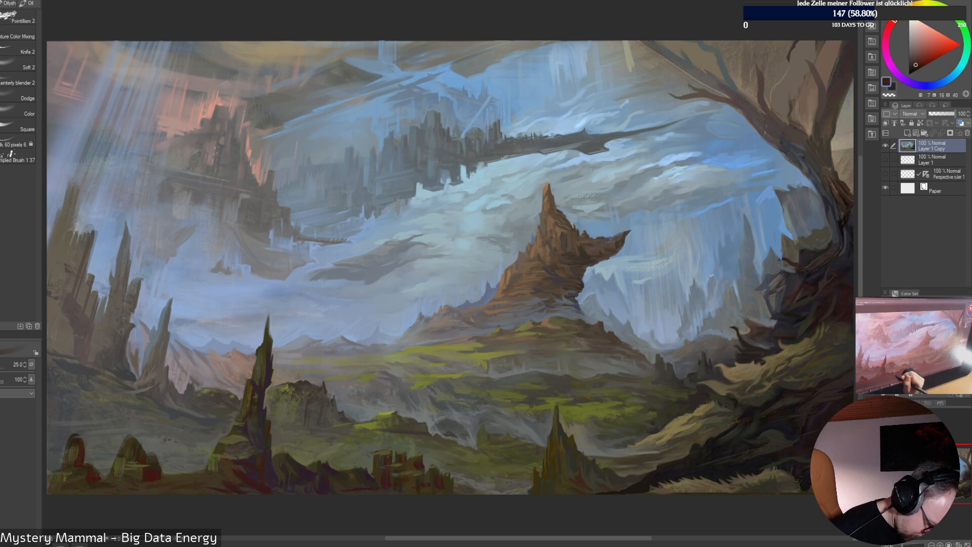
{"action": "left_click", "coordinate": [398, 464], "text": "alt"}
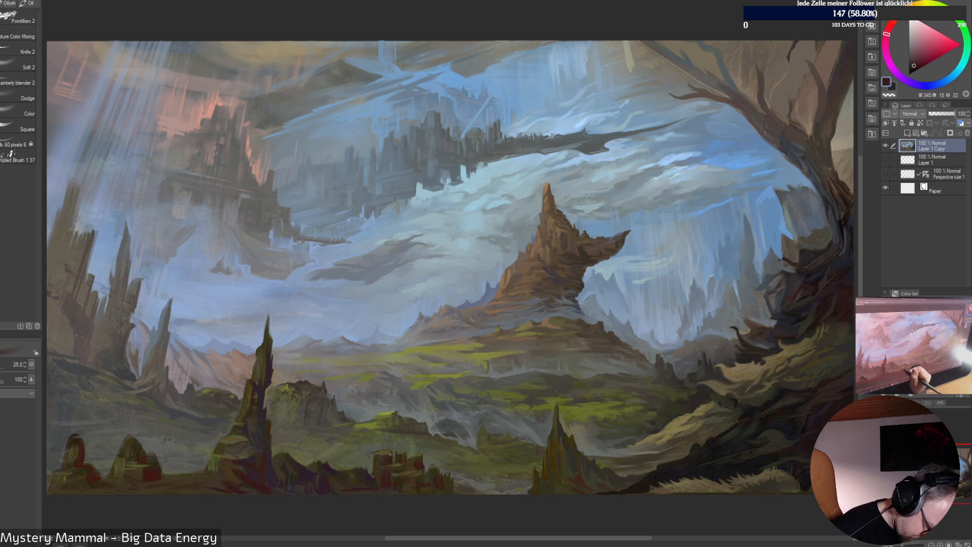
{"action": "left_click", "coordinate": [423, 454], "text": "alt"}
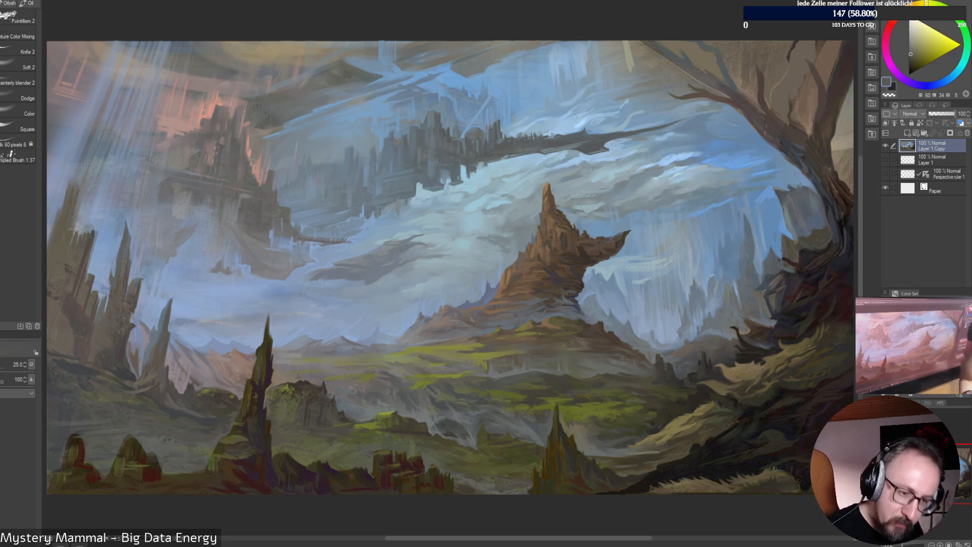
{"action": "left_click", "coordinate": [412, 454], "text": "alt"}
{"action": "left_click", "coordinate": [421, 448], "text": "alt"}
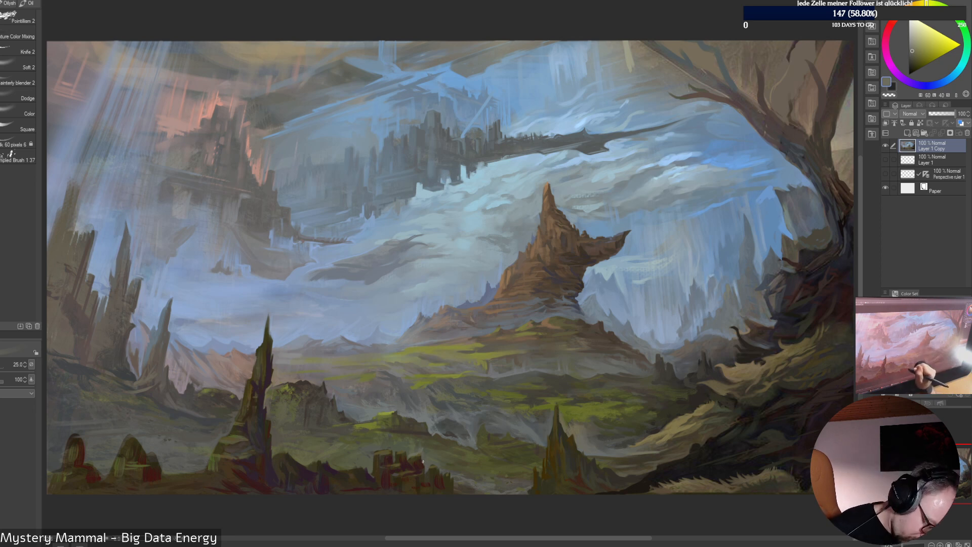
Show the perspective ruler and paint around the reddish ruined blocks and the ground beside them with sampled grey-green tones at brush size 35
{"action": "left_click", "coordinate": [885, 174]}
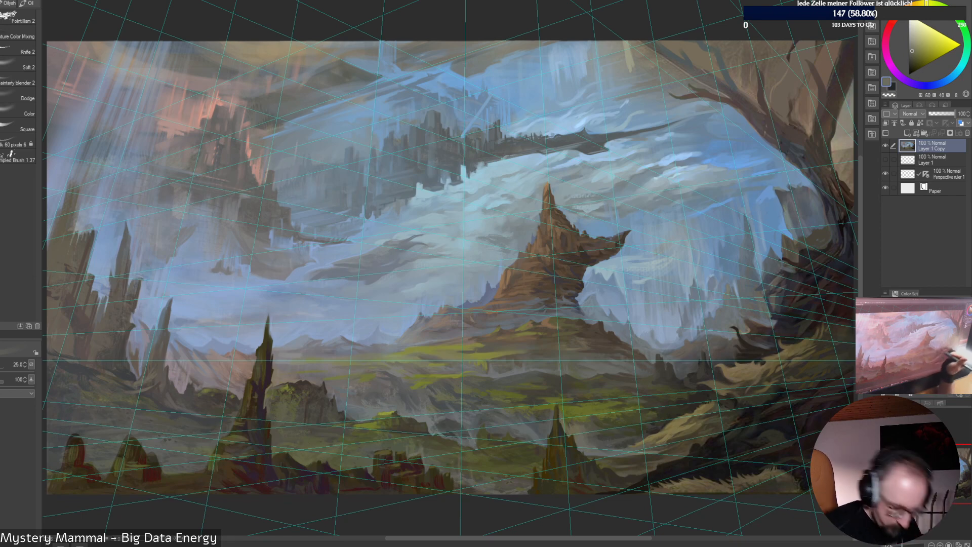
{"action": "left_click", "coordinate": [453, 478], "text": "alt"}
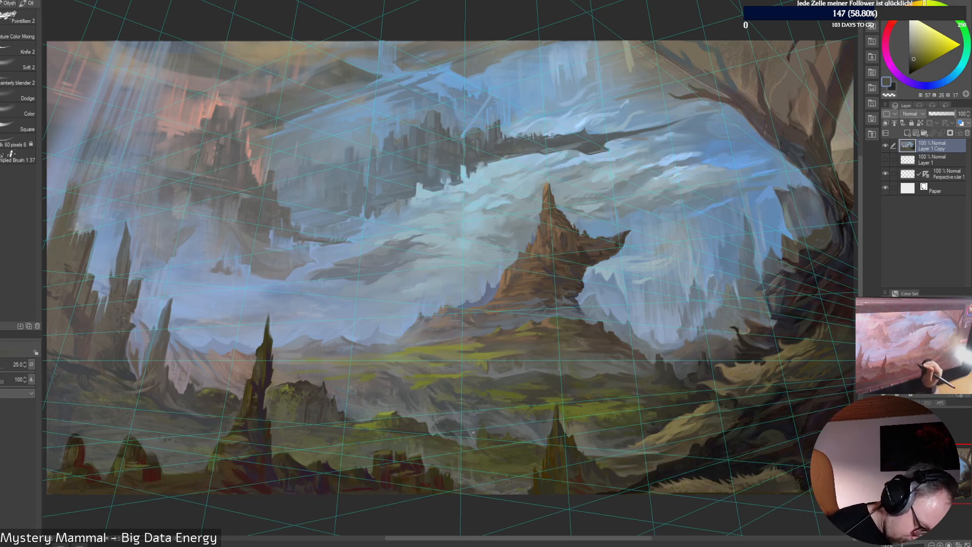
{"action": "left_click", "coordinate": [450, 466], "text": "alt"}
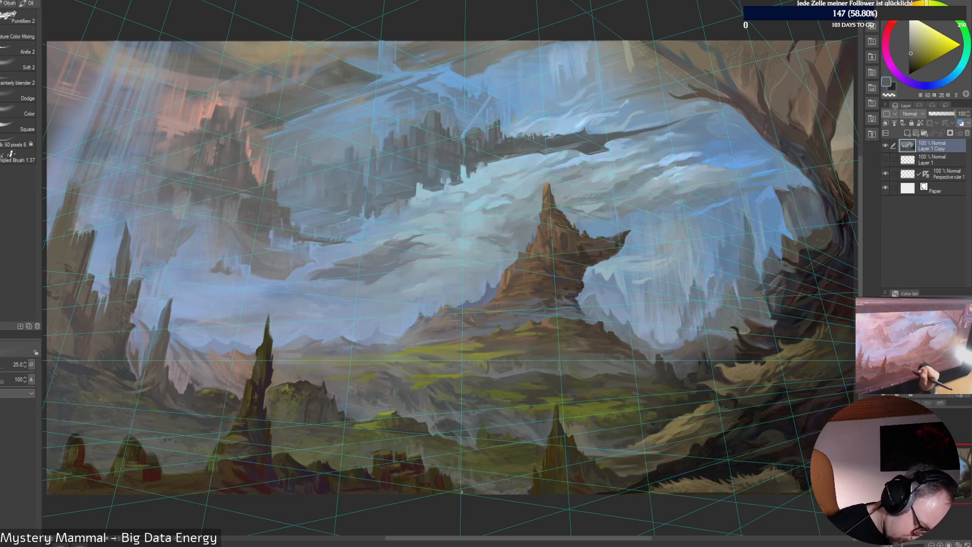
{"action": "left_click", "coordinate": [450, 468], "text": "alt"}
{"action": "key", "text": "]"}
{"action": "mouse_move", "coordinate": [420, 477]}
{"action": "left_mouse_down"}
{"action": "mouse_move", "coordinate": [420, 492]}
{"action": "mouse_move", "coordinate": [431, 491]}
{"action": "left_mouse_up"}
{"action": "left_click", "coordinate": [434, 492], "text": "alt"}
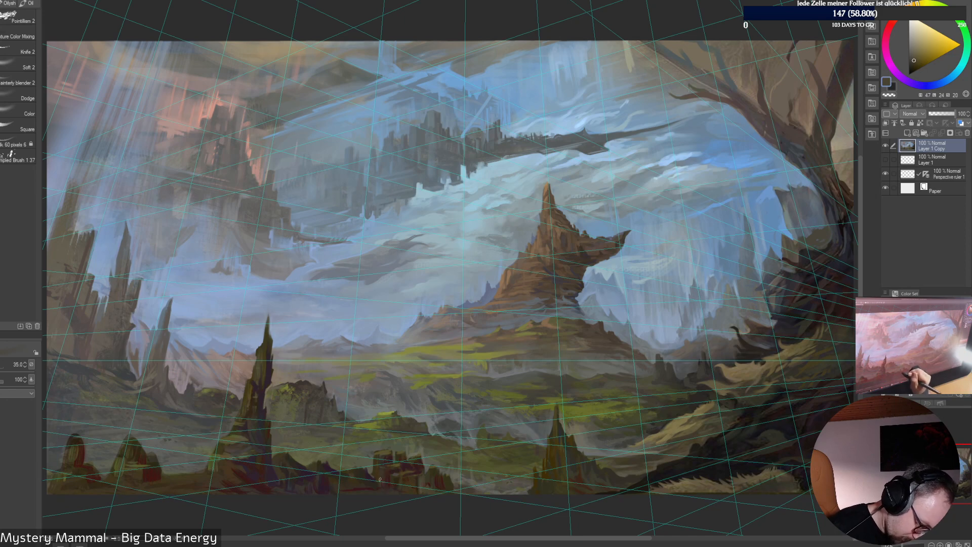
Refine the ruined blocks' upper edges with sampled dark and grey-green tones, reducing the brush size to 30, and hide the perspective ruler
{"action": "left_click", "coordinate": [373, 473], "text": "alt"}
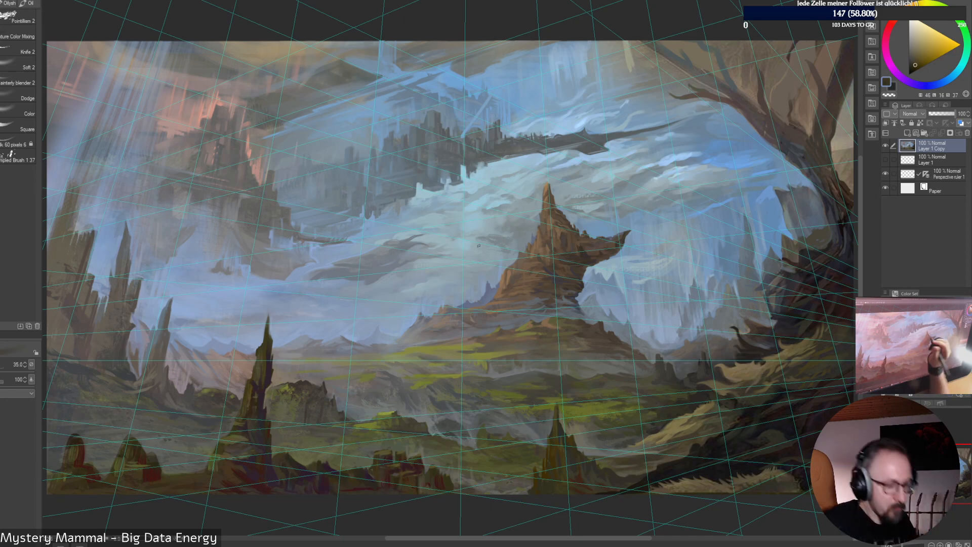
{"action": "left_click", "coordinate": [371, 451], "text": "alt"}
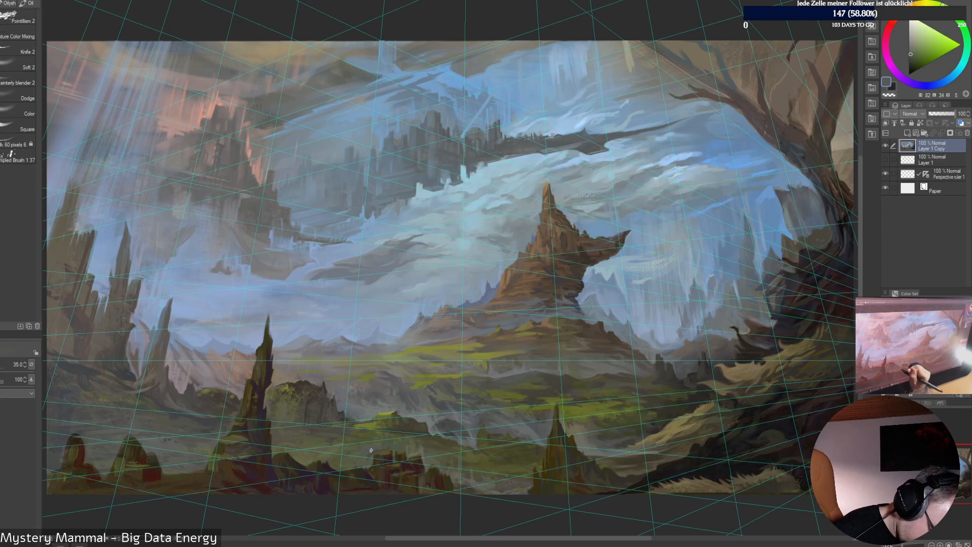
{"action": "left_click", "coordinate": [418, 455], "text": "alt"}
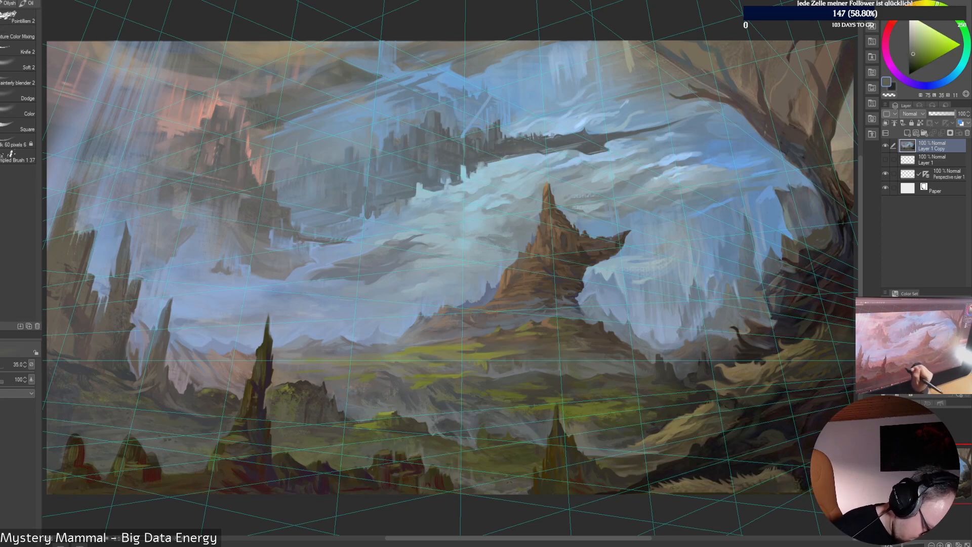
{"action": "key", "text": "bracketleft"}
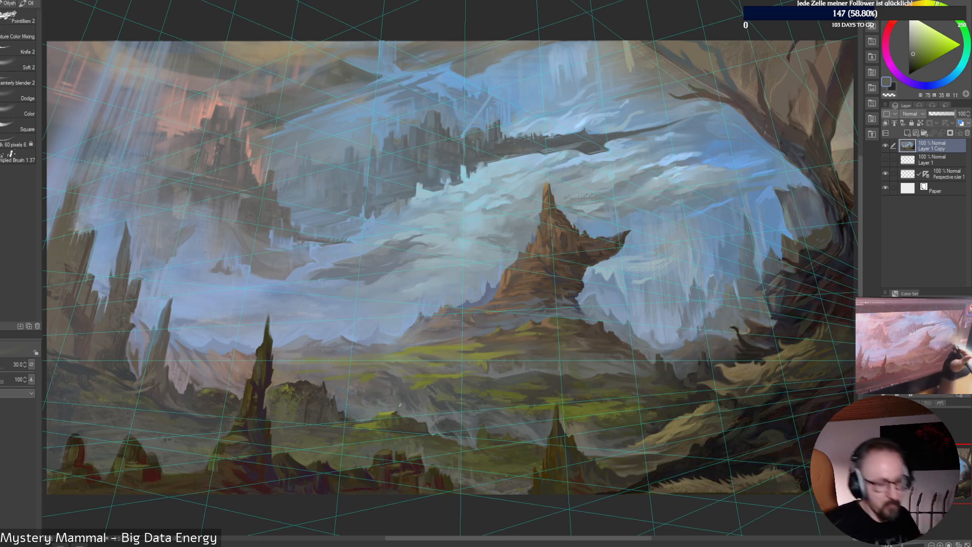
{"action": "left_click", "coordinate": [885, 173]}
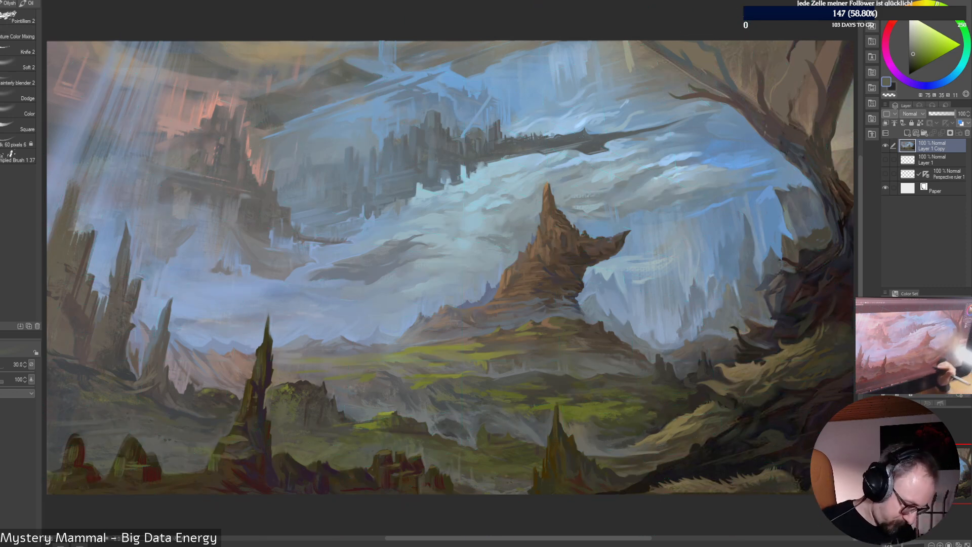
Darken the faces of the ruined blocks with dark reddish-brown tones sampled from them at brush size 70
{"action": "key", "text": "bracketright"}
{"action": "key", "text": "bracketright"}
{"action": "key", "text": "bracketright"}
{"action": "key", "text": "bracketright"}
{"action": "key", "text": "bracketright"}
{"action": "left_click", "coordinate": [378, 472], "text": "alt"}
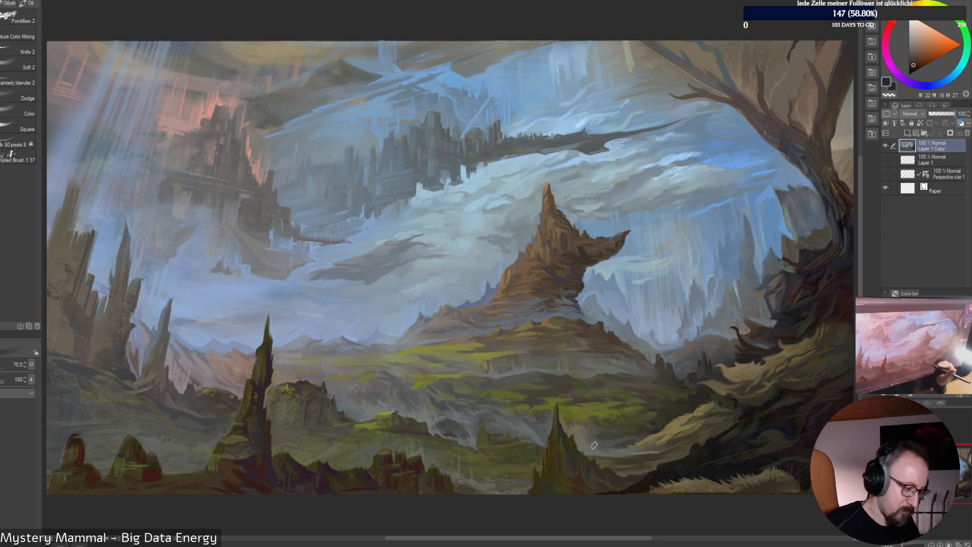
{"action": "left_click", "coordinate": [385, 475], "text": "alt"}
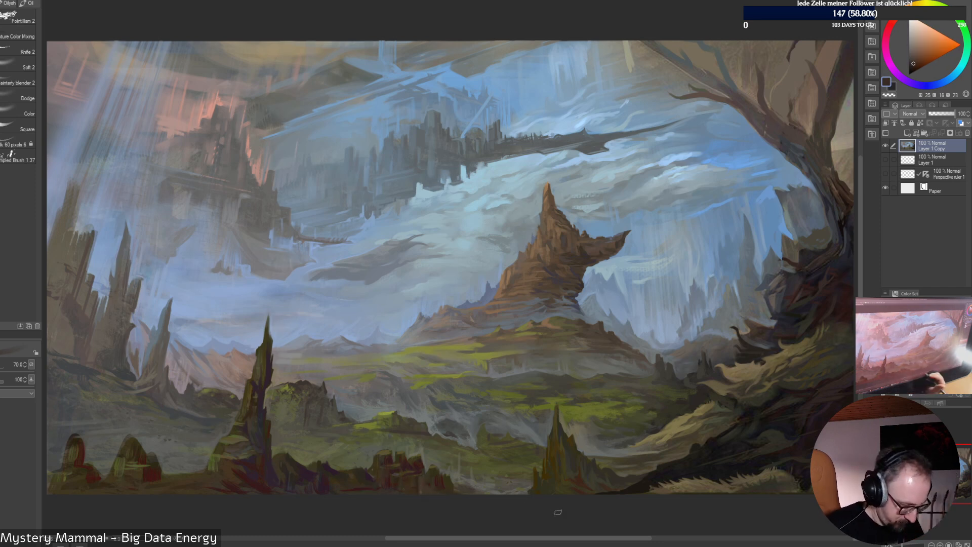
Switch to the Feng Zhu Brush and rework the ruined blocks into layered rock shapes with sampled brown and dark red tones
{"action": "right_click", "coordinate": [522, 370]}
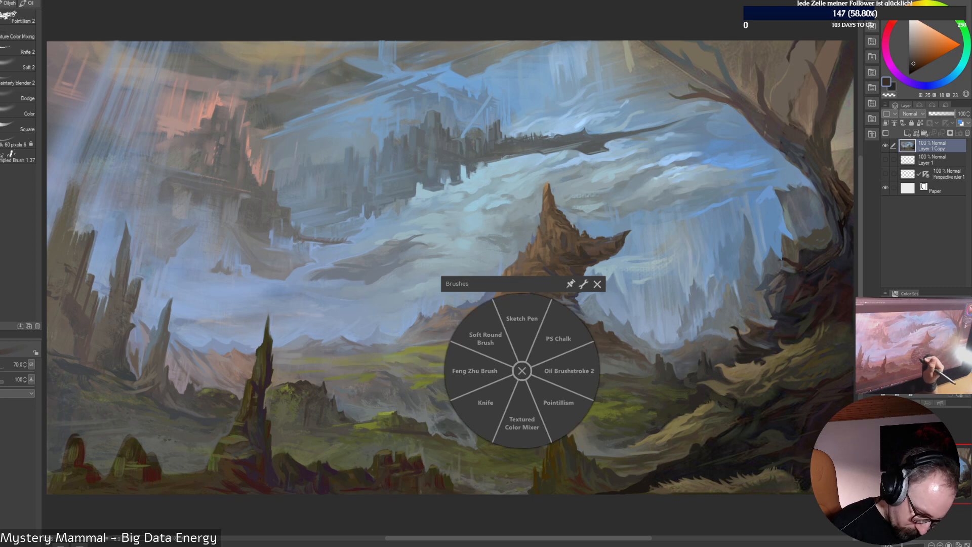
{"action": "left_click", "coordinate": [474, 371]}
{"action": "left_click", "coordinate": [376, 471], "text": "alt"}
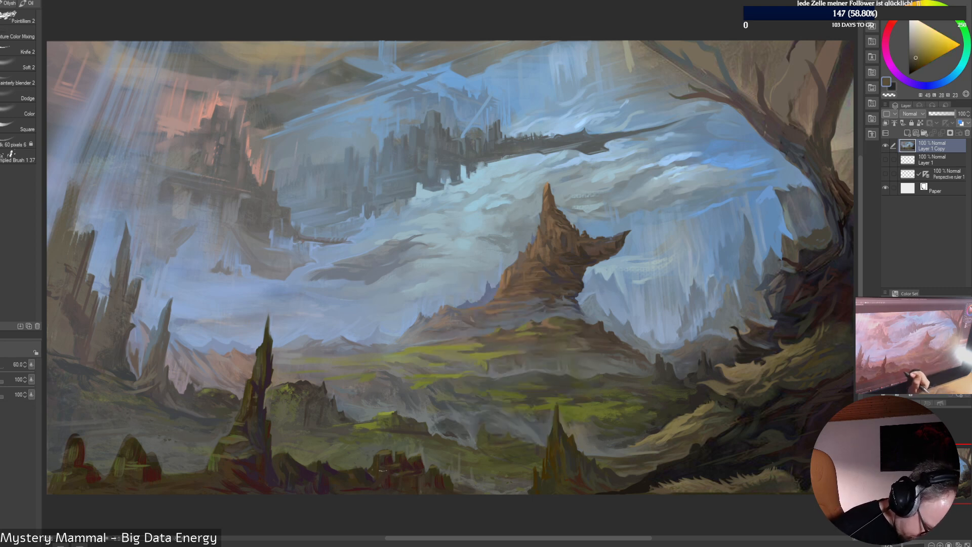
{"action": "left_click_drag", "start_coordinate": [393, 474], "coordinate": [375, 477]}
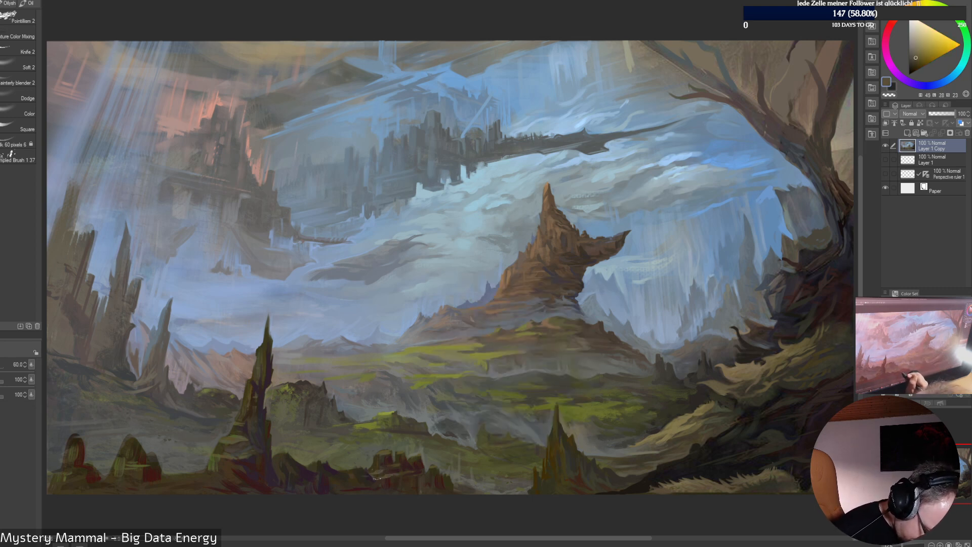
{"action": "left_click", "coordinate": [385, 473], "text": "alt"}
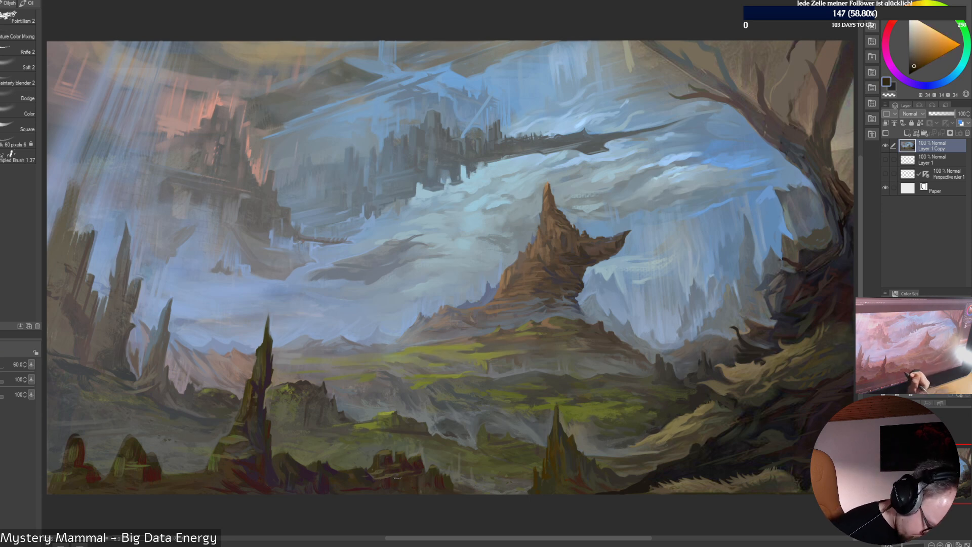
{"action": "left_click", "coordinate": [397, 469], "text": "alt"}
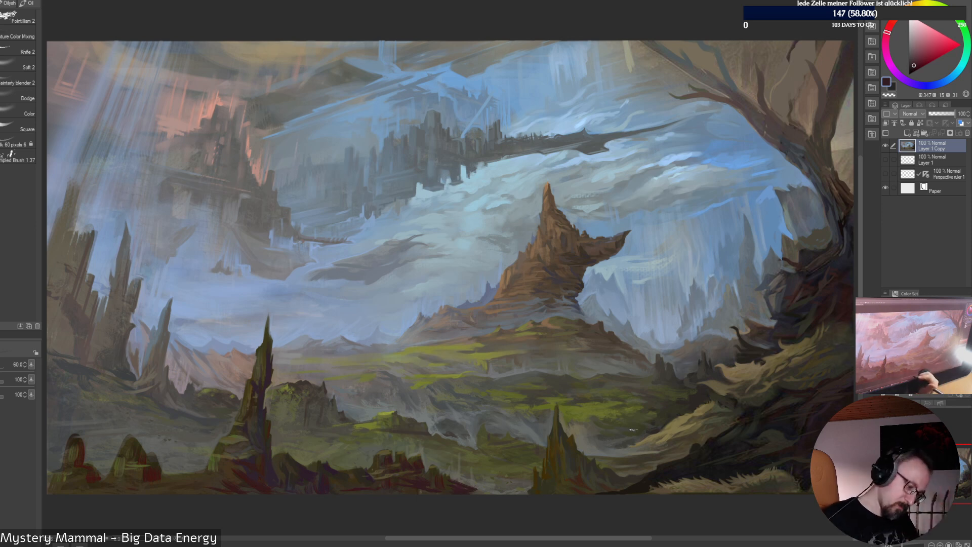
Reshape the sloping right side of the layered rocks with sampled grey-green ground and dark reddish-brown tones
{"action": "left_click", "coordinate": [436, 464], "text": "alt"}
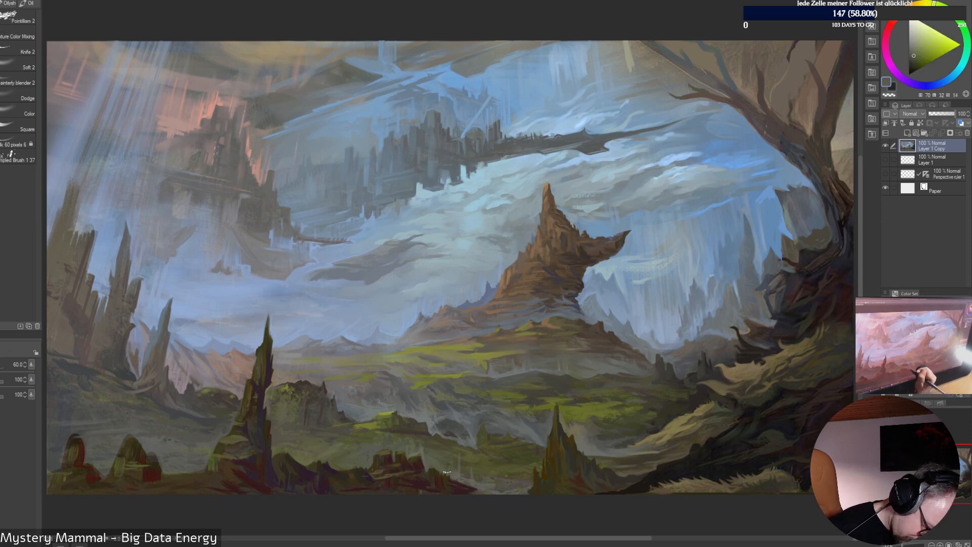
{"action": "left_click", "coordinate": [441, 474], "text": "alt"}
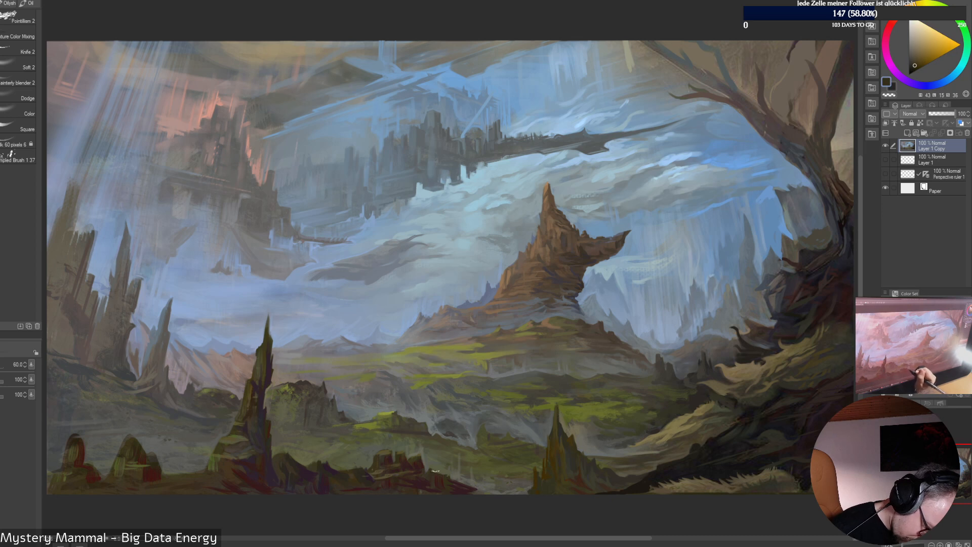
{"action": "left_click", "coordinate": [428, 461], "text": "alt"}
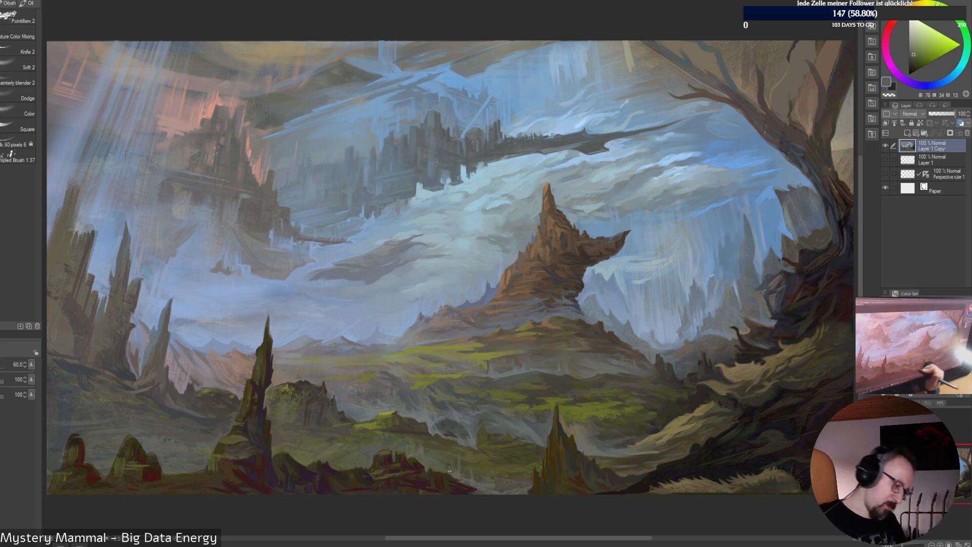
{"action": "left_click", "coordinate": [420, 464], "text": "alt"}
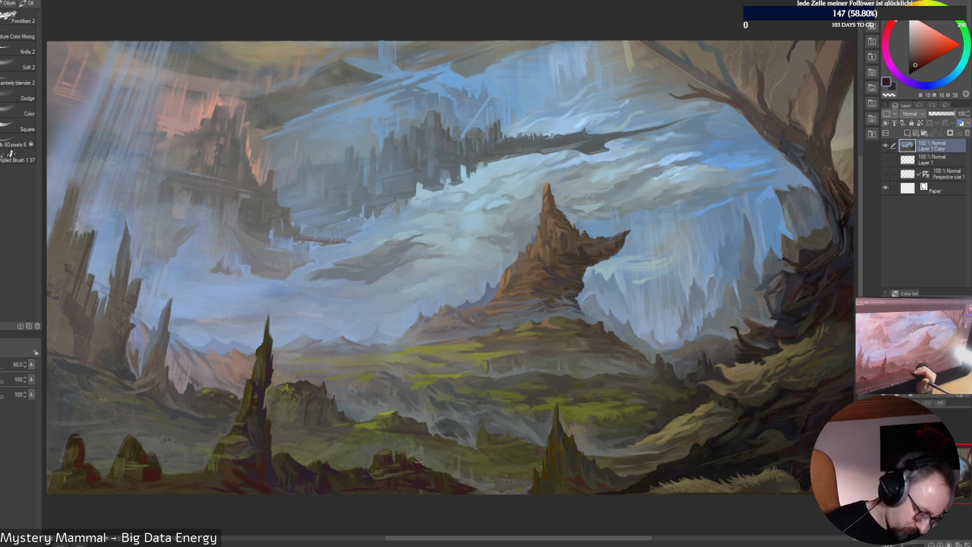
{"action": "left_click", "coordinate": [427, 471], "text": "alt"}
Flatten and redefine the top outline of the layered rocks with green and olive tones sampled around them
{"action": "left_click", "coordinate": [415, 455], "text": "alt"}
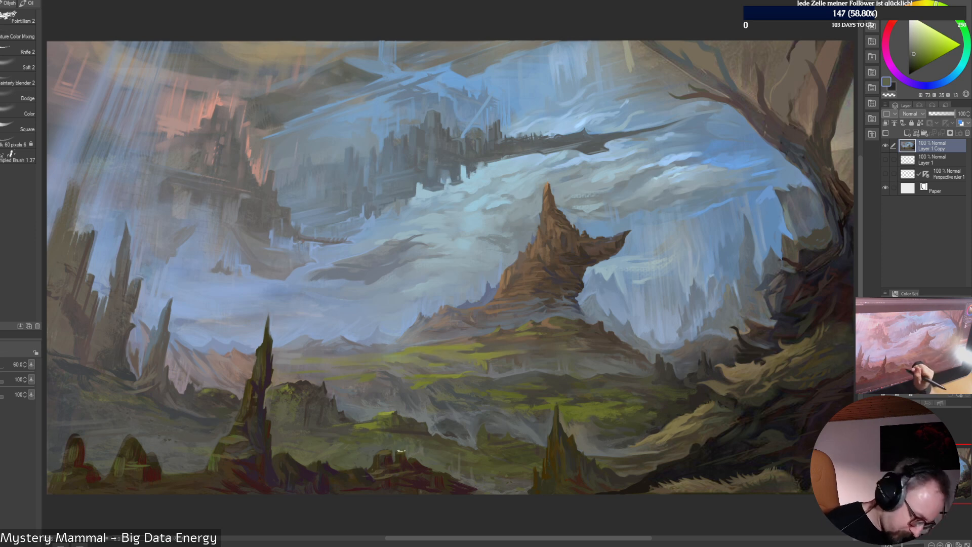
{"action": "left_click", "coordinate": [405, 454], "text": "alt"}
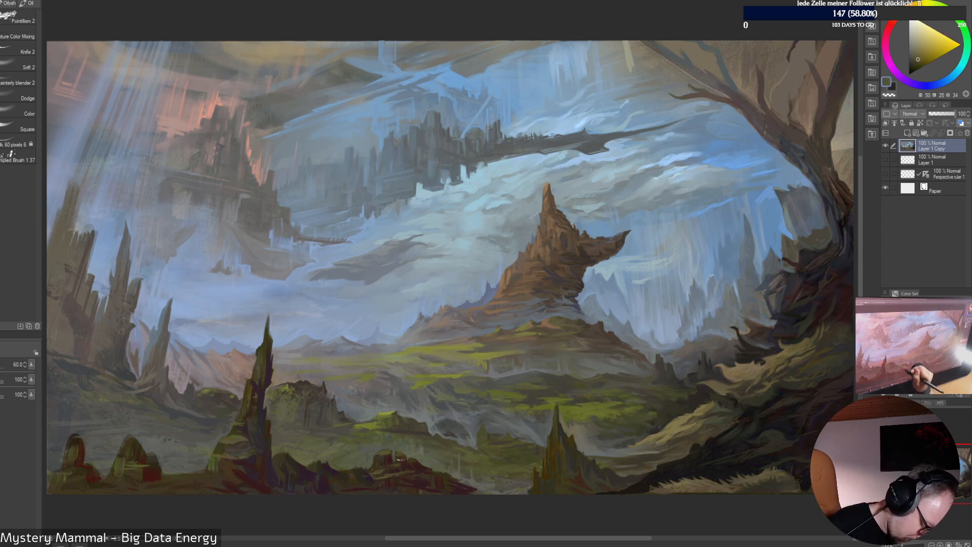
{"action": "left_click", "coordinate": [432, 458], "text": "alt"}
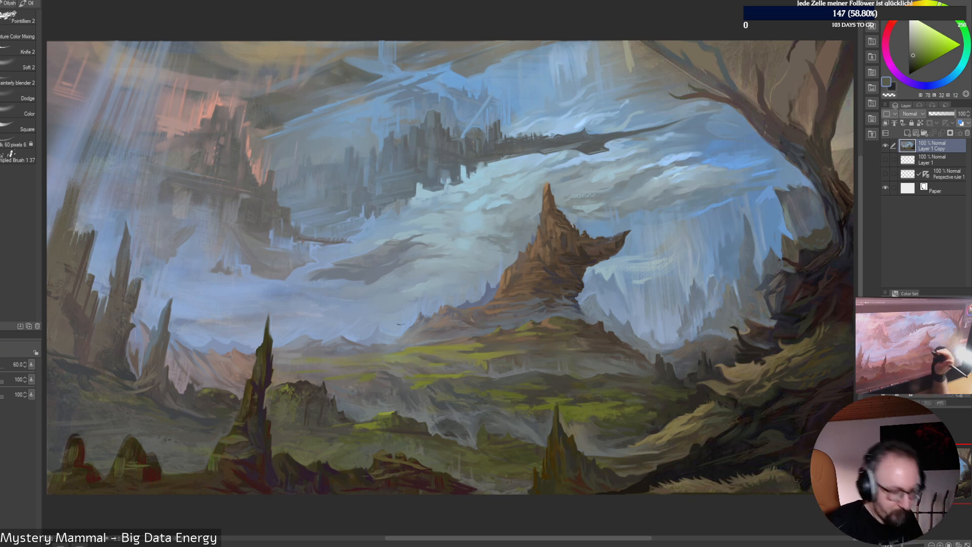
{"action": "left_click", "coordinate": [412, 467], "text": "alt"}
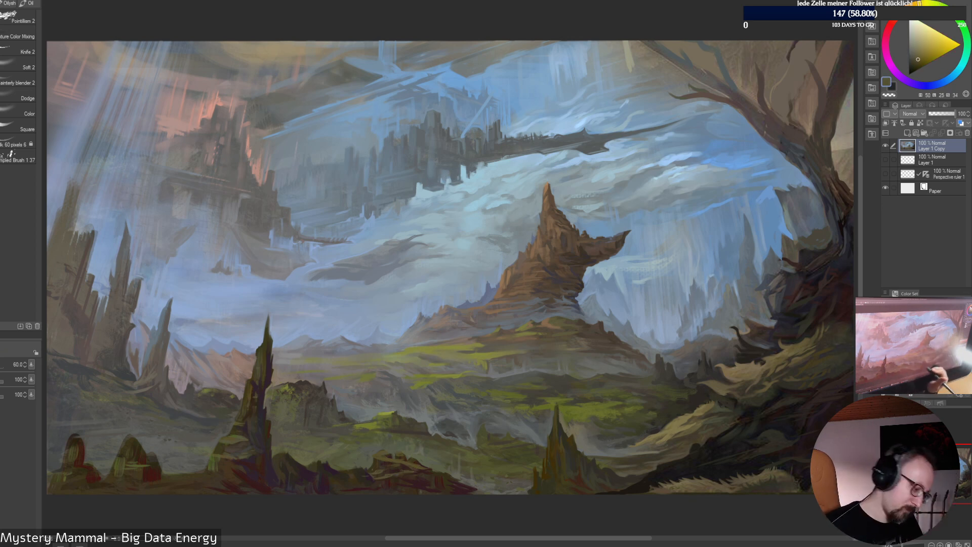
Shade the sides and base of the layered rocks with sampled dark brown, purple and dark red tones
{"action": "left_click", "coordinate": [425, 472], "text": "alt"}
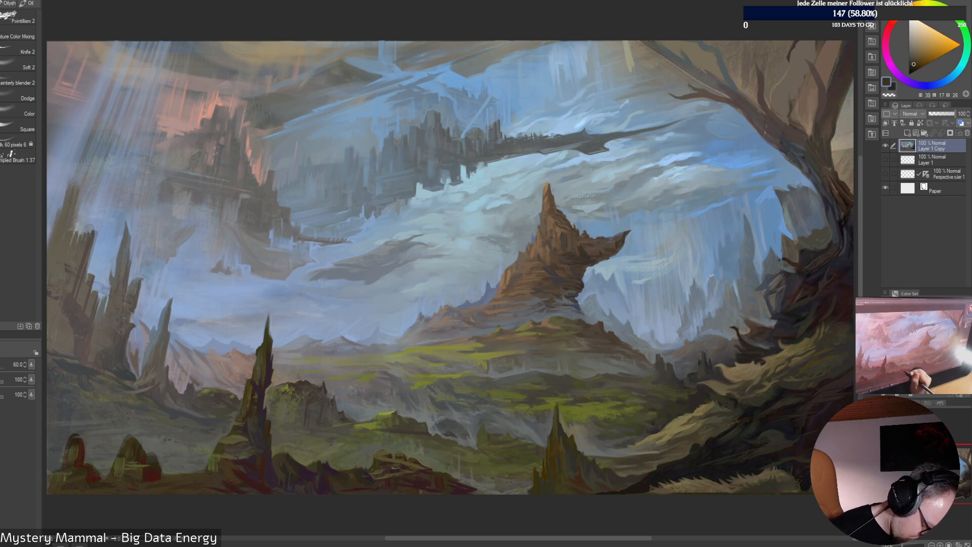
{"action": "left_click", "coordinate": [385, 465], "text": "alt"}
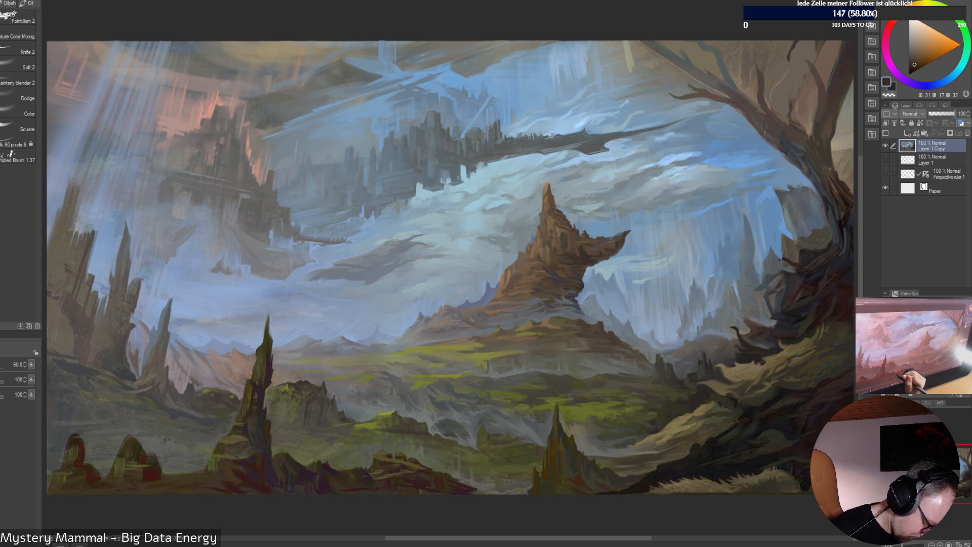
{"action": "left_click", "coordinate": [375, 465], "text": "alt"}
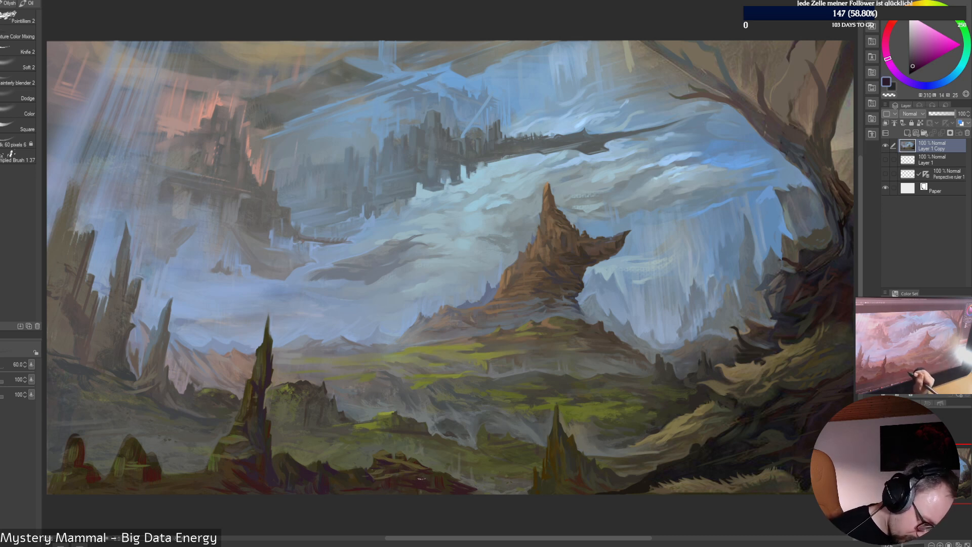
{"action": "left_click", "coordinate": [422, 479], "text": "alt"}
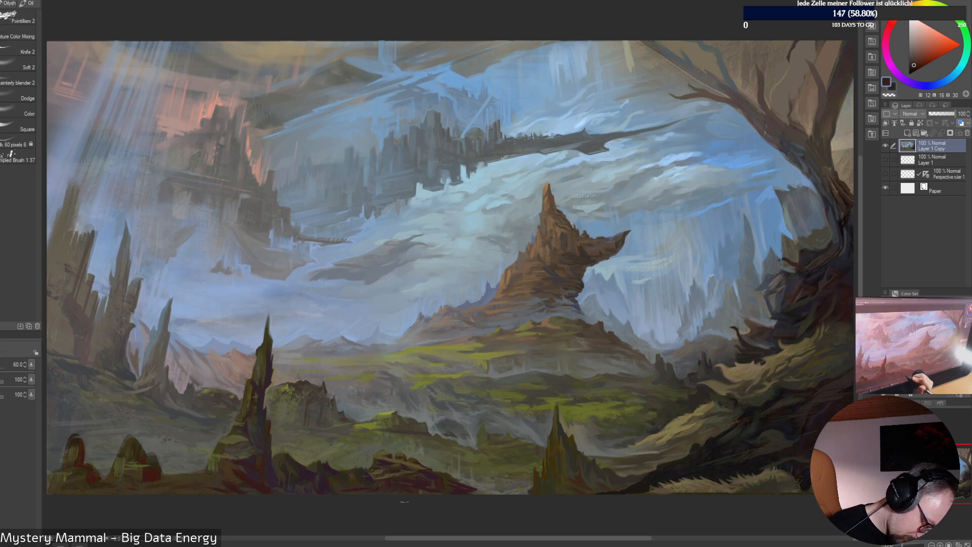
{"action": "left_click", "coordinate": [412, 481], "text": "alt"}
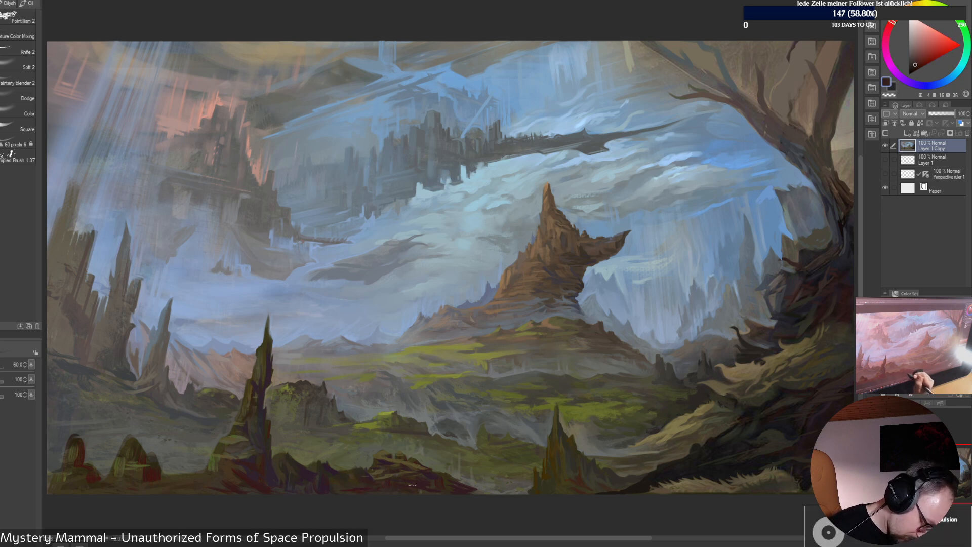
Set the brush size to 100 and touch up the layered rocks' surfaces with sampled brown and olive tones
{"action": "left_click", "coordinate": [373, 488], "text": "alt"}
{"action": "key", "text": "bracketright"}
{"action": "key", "text": "bracketright"}
{"action": "key", "text": "bracketright"}
{"action": "key", "text": "bracketright"}
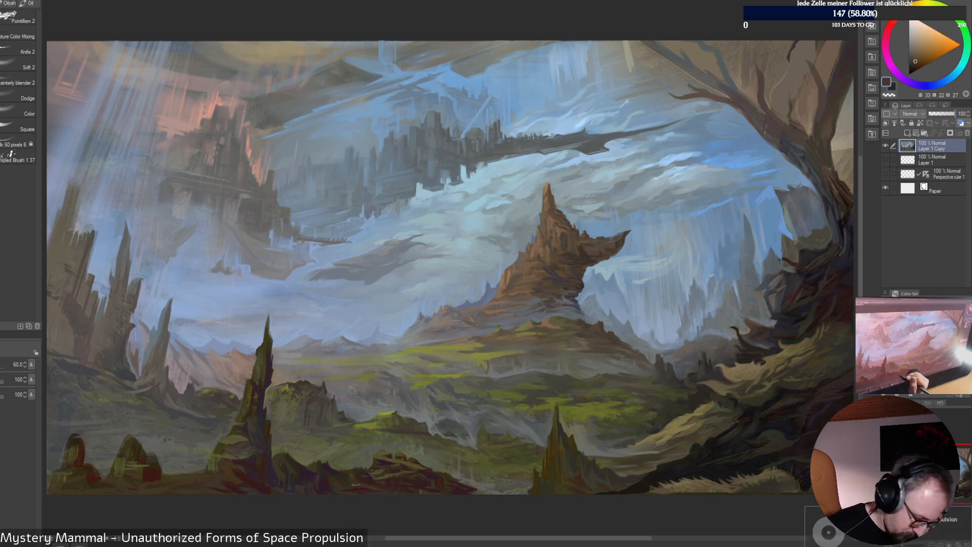
{"action": "key", "text": "bracketright"}
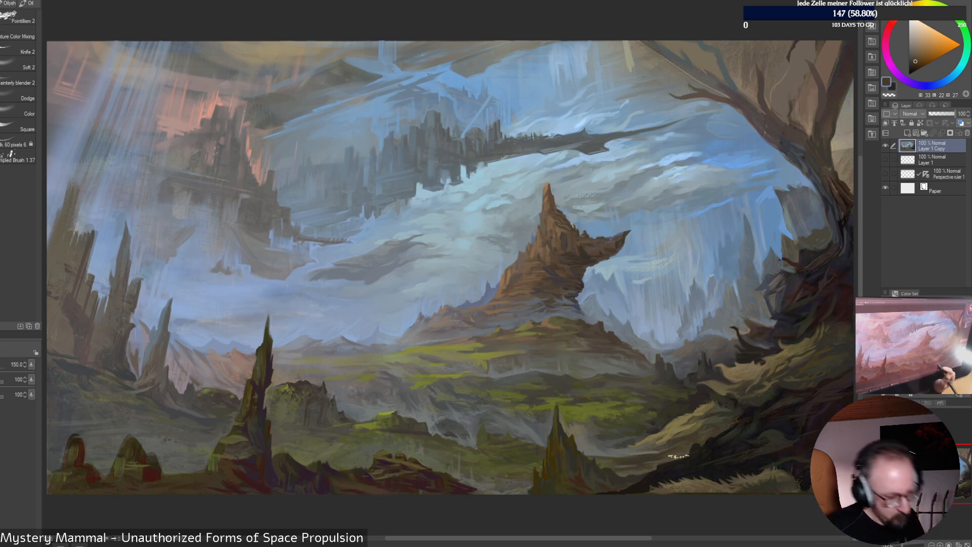
{"action": "key", "text": "bracketleft"}
{"action": "key", "text": "bracketleft"}
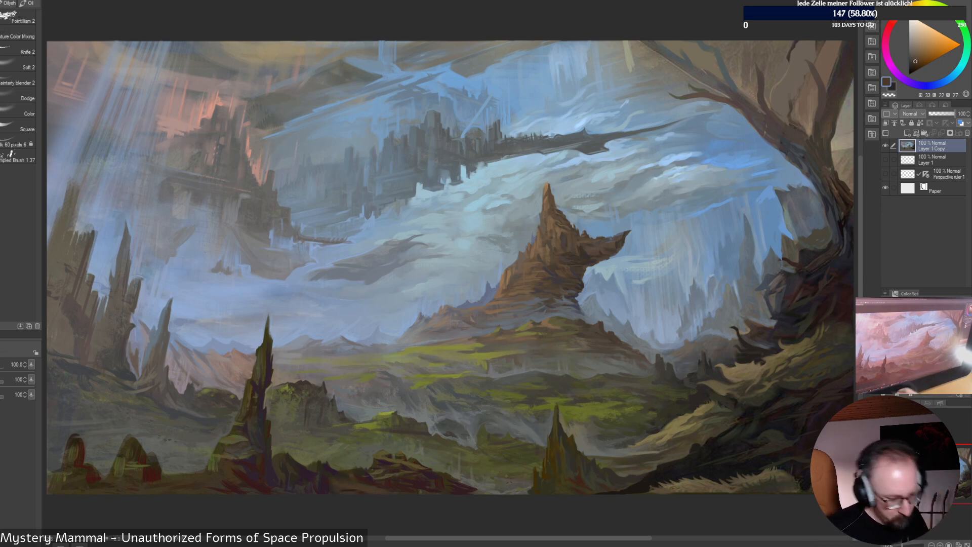
{"action": "left_click", "coordinate": [394, 474], "text": "alt"}
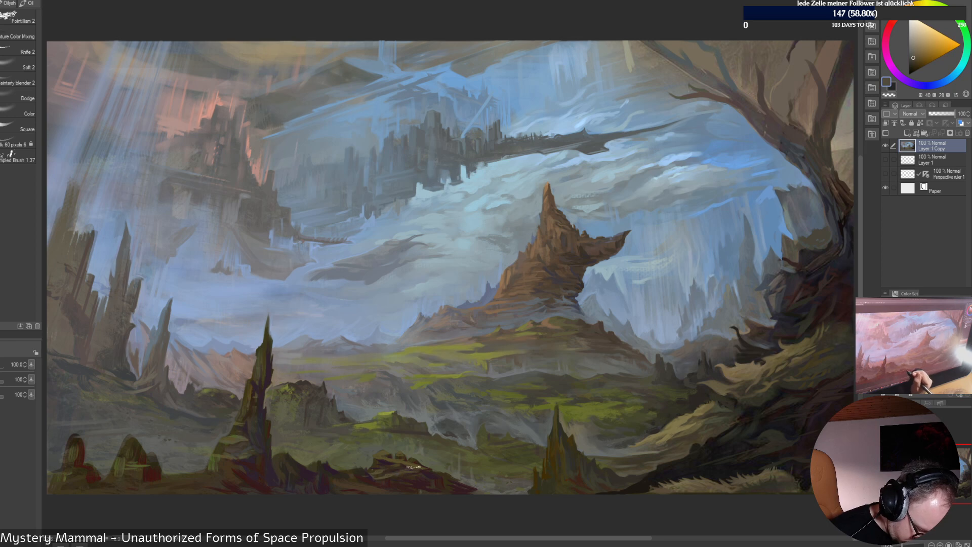
{"action": "left_click", "coordinate": [424, 470], "text": "alt"}
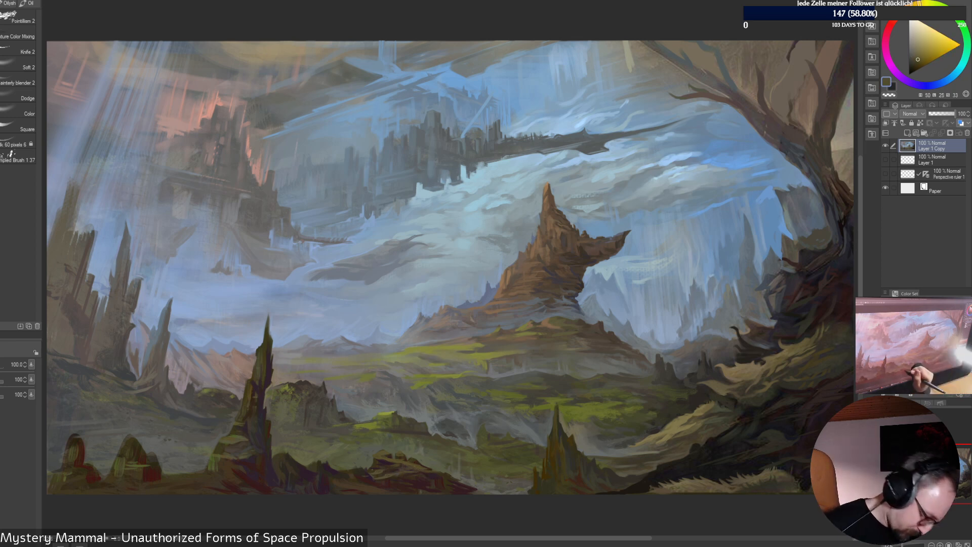
{"action": "left_click", "coordinate": [407, 465], "text": "alt"}
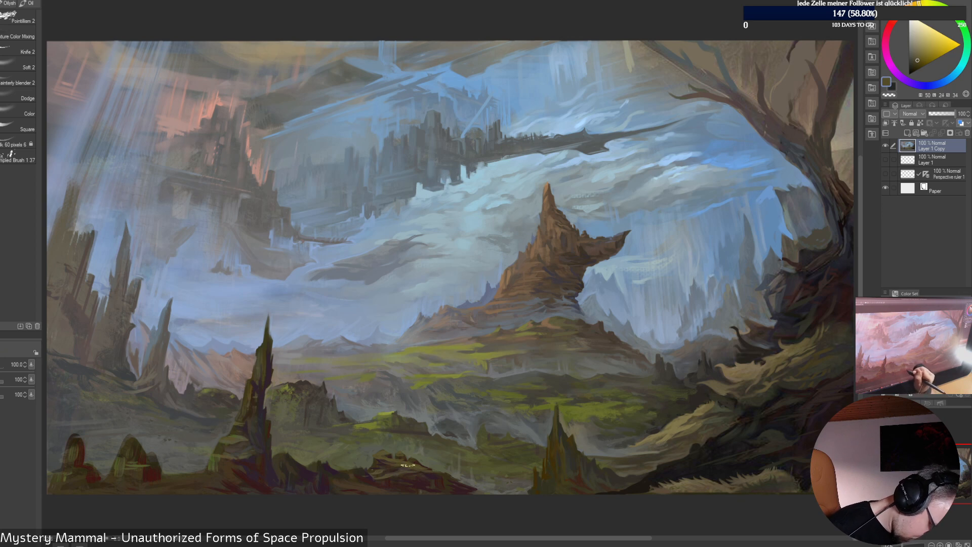
Deepen the folds and right slope of the layered foreground rocks with sampled dark brown and purple tones, using brush size 90
{"action": "left_click", "coordinate": [411, 476], "text": "alt"}
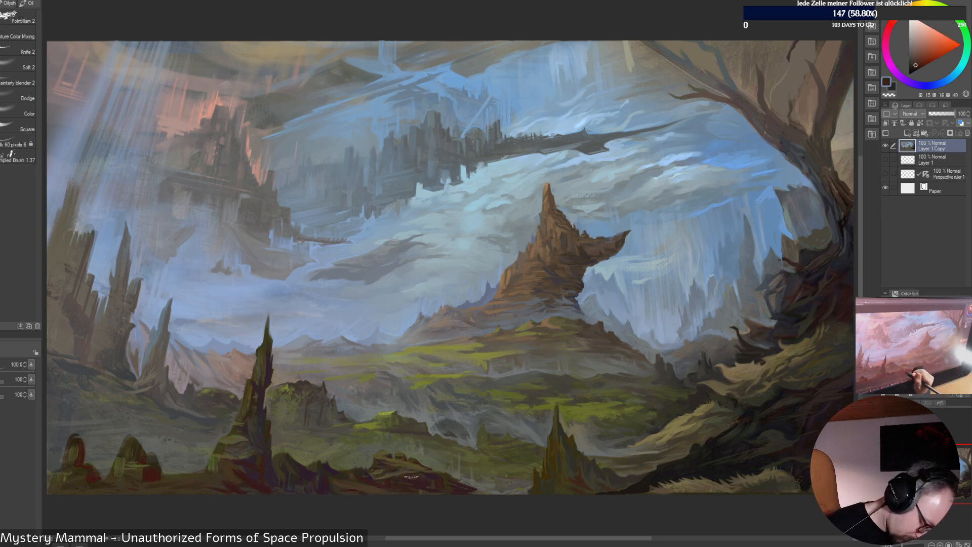
{"action": "left_click", "coordinate": [411, 477], "text": "alt"}
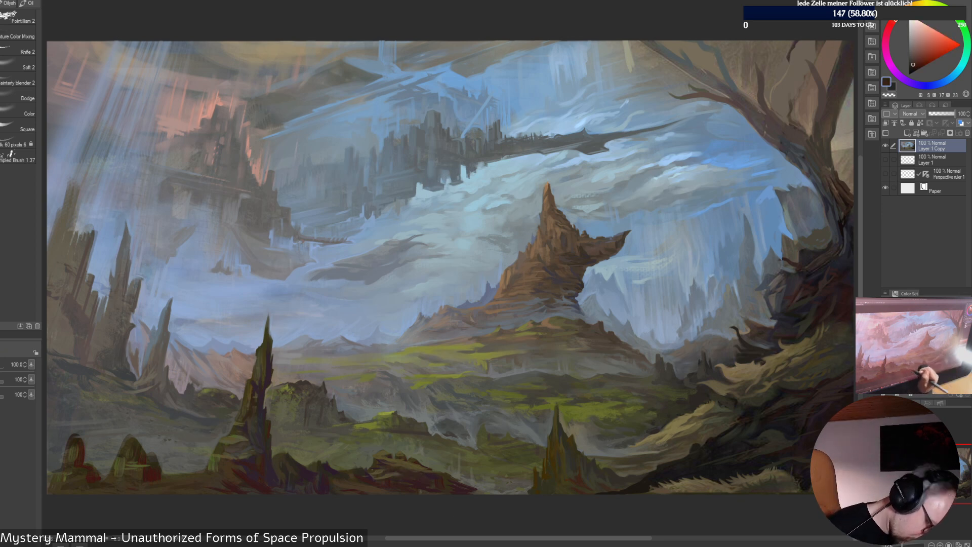
{"action": "left_click", "coordinate": [404, 472], "text": "alt"}
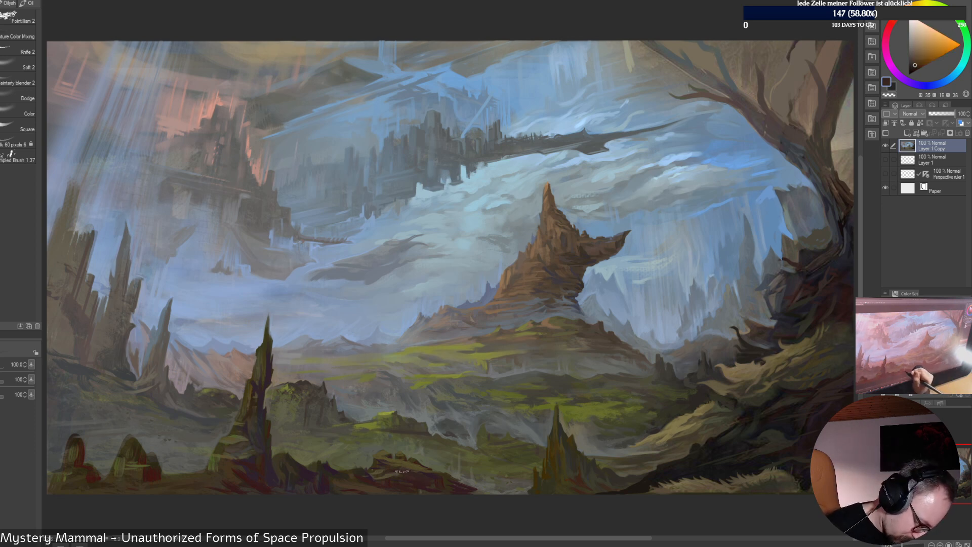
{"action": "key", "text": "bracketleft"}
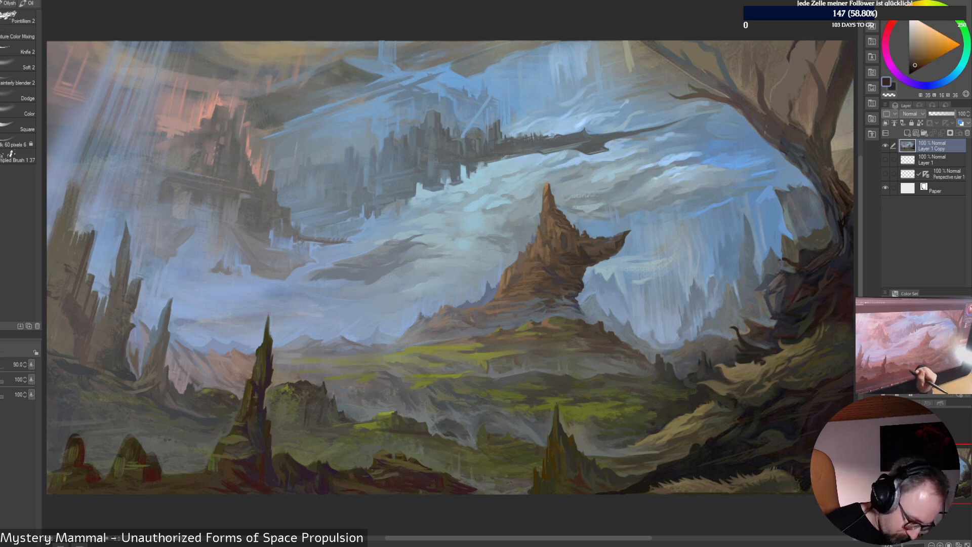
{"action": "left_click", "coordinate": [431, 470], "text": "alt"}
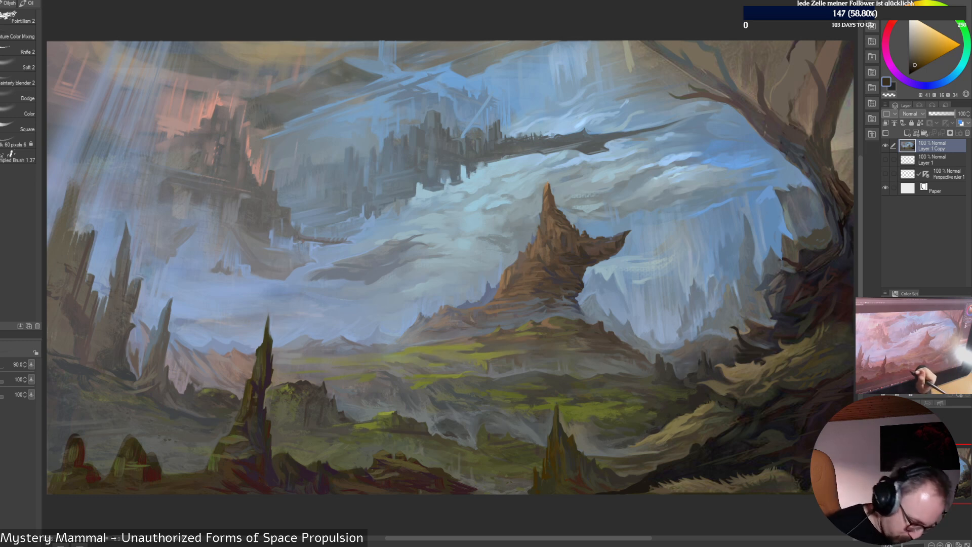
{"action": "left_click", "coordinate": [432, 471], "text": "alt"}
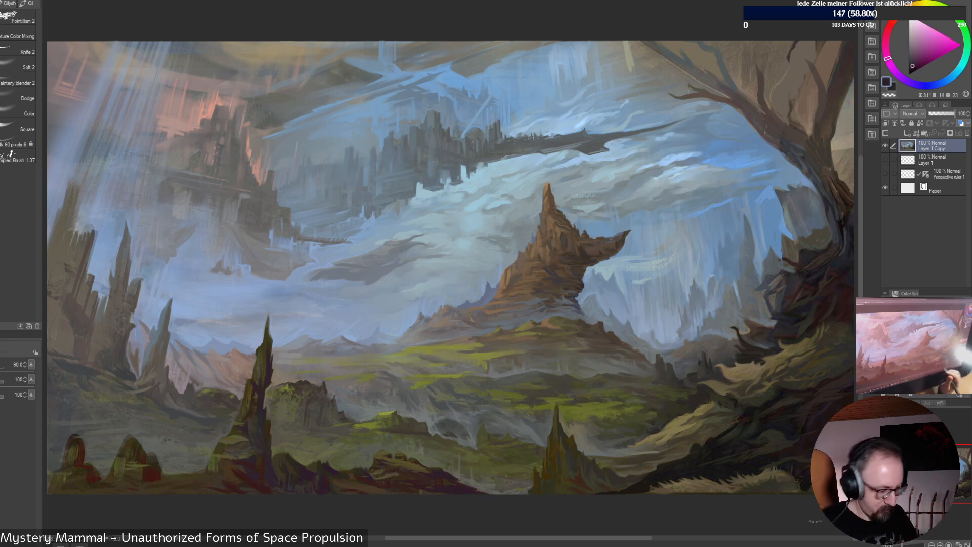
Refine the right base and left edge of the layered rocks with sampled olive and dark brown tones, reducing the brush size to 80
{"action": "left_click", "coordinate": [486, 488], "text": "alt"}
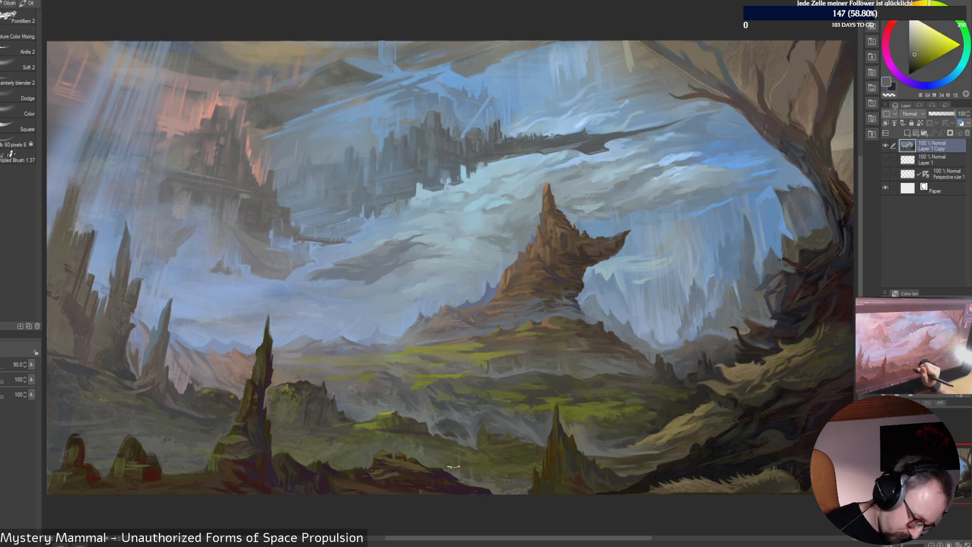
{"action": "key", "text": "bracketleft"}
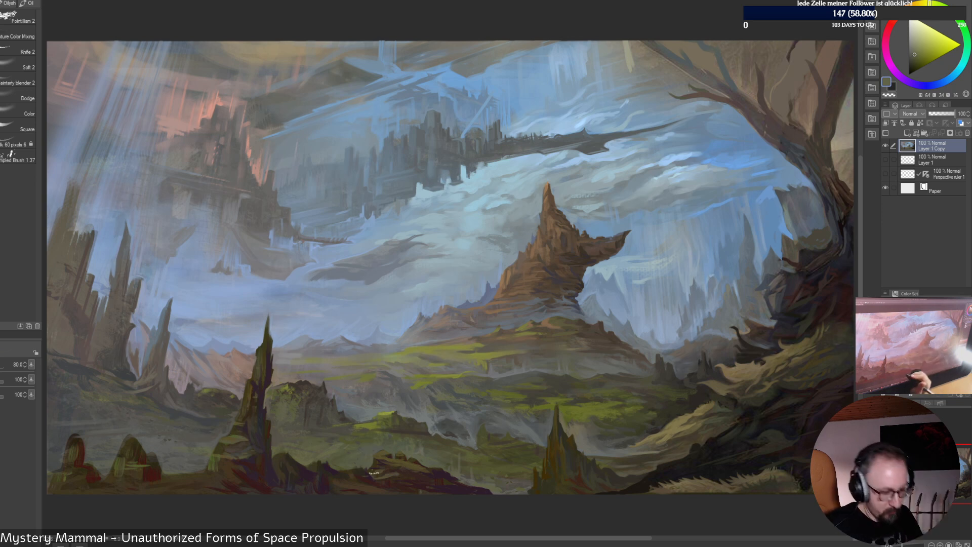
{"action": "left_click", "coordinate": [374, 471], "text": "alt"}
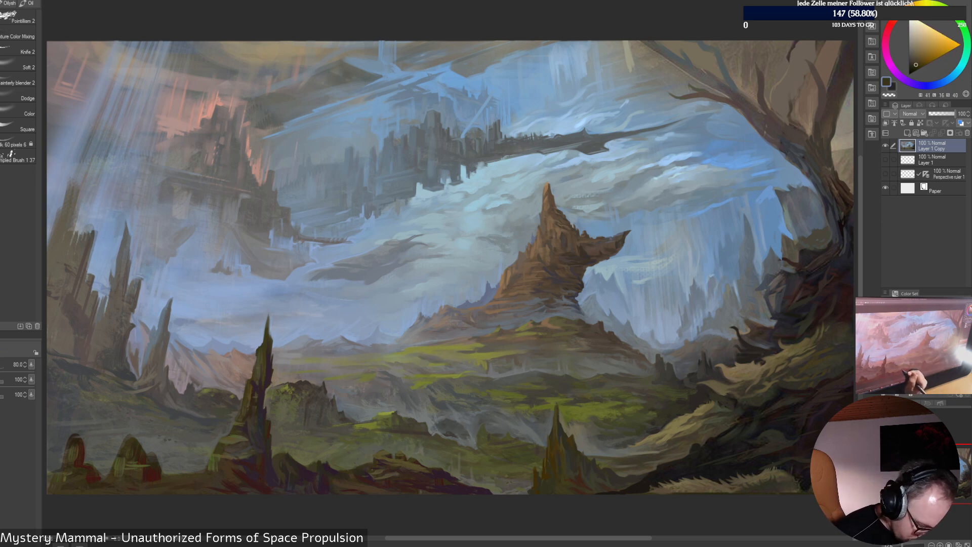
{"action": "left_click", "coordinate": [371, 465], "text": "alt"}
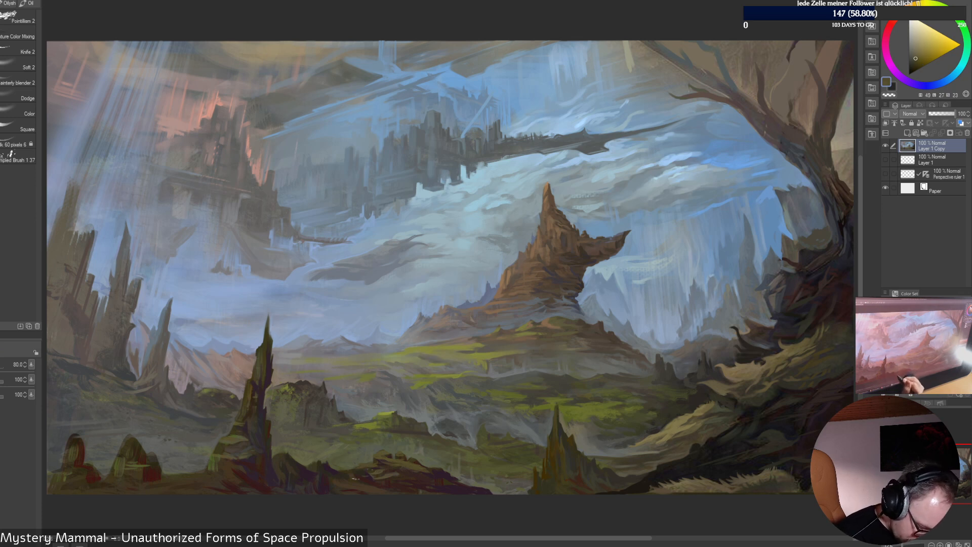
{"action": "left_click", "coordinate": [374, 469], "text": "alt"}
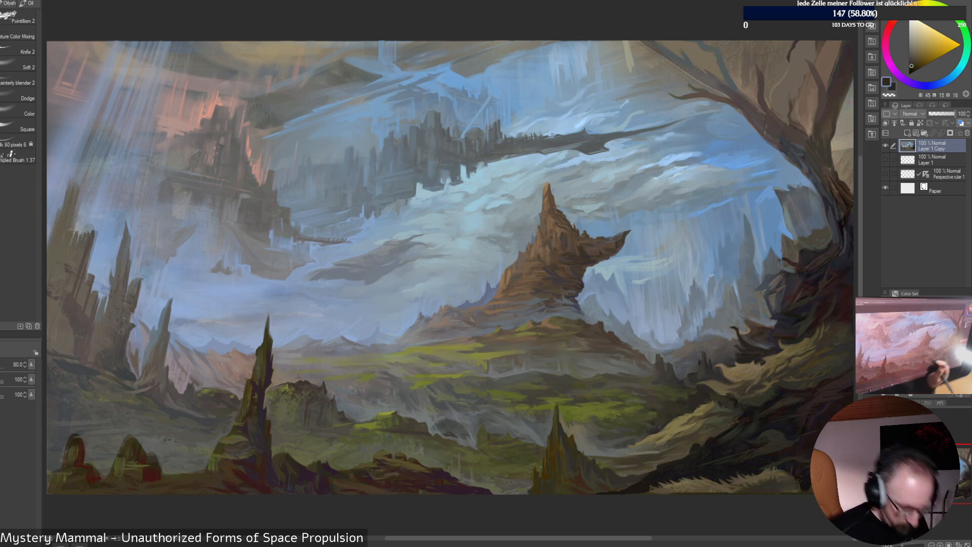
Switch to the Feng Zhu Brush at size 30 and sharpen the layered rocks' crevices and left edge with sampled dark purple and olive tones
{"action": "right_click", "coordinate": [416, 479]}
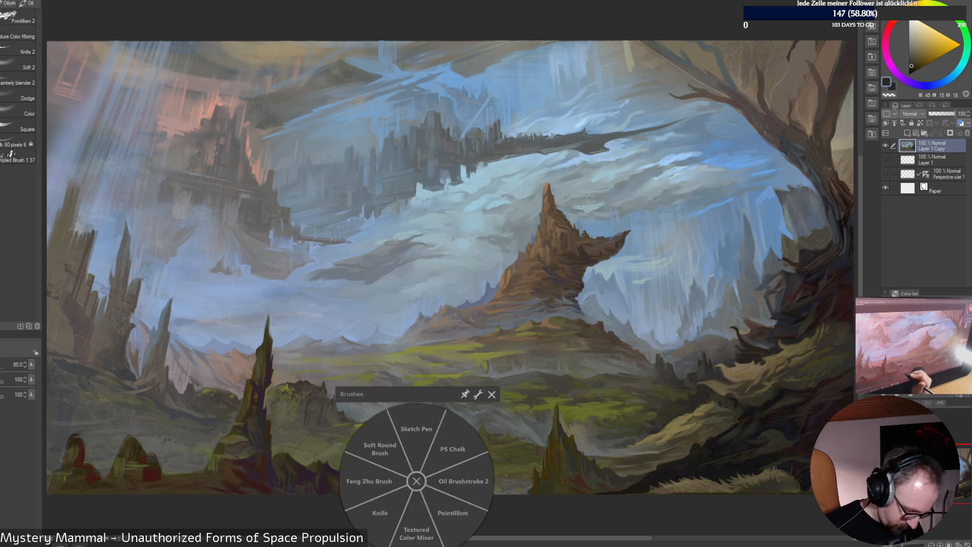
{"action": "left_click", "coordinate": [370, 479]}
{"action": "left_click", "coordinate": [371, 477], "text": "alt"}
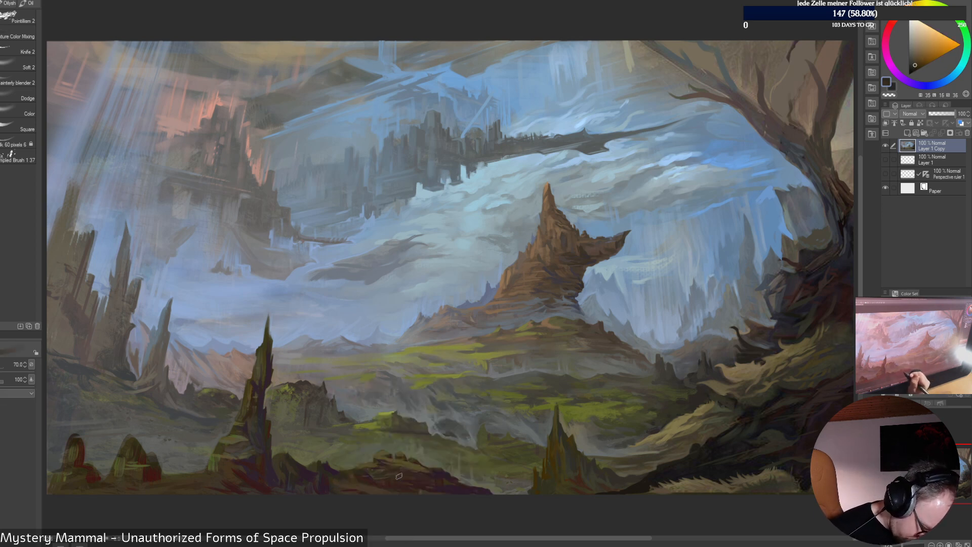
{"action": "left_click", "coordinate": [395, 479], "text": "alt"}
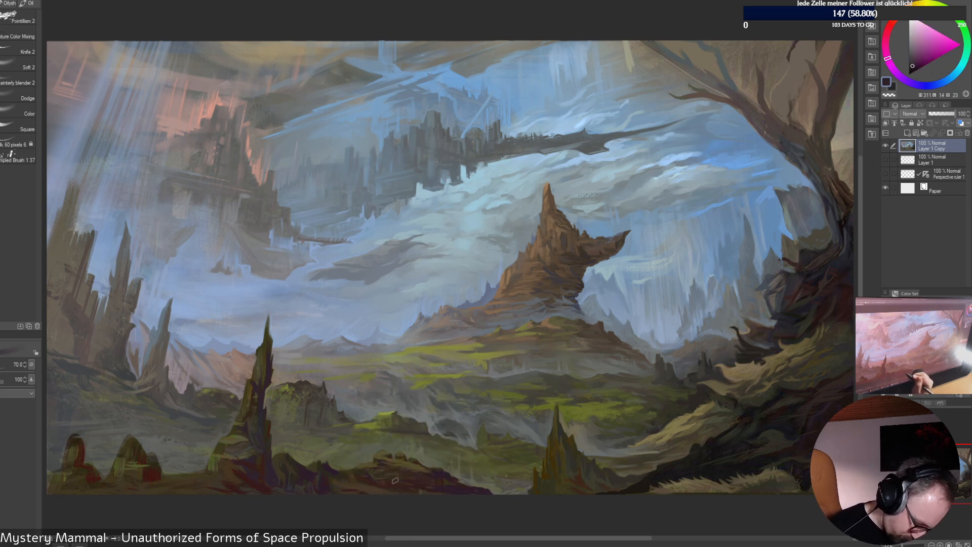
{"action": "key", "text": "["}
{"action": "key", "text": "["}
{"action": "key", "text": "["}
{"action": "key", "text": "["}
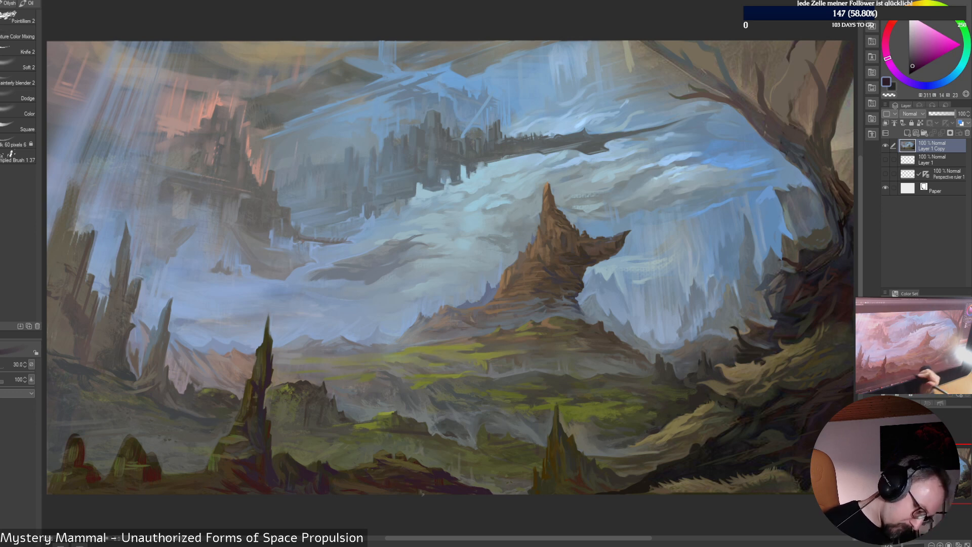
{"action": "left_click", "coordinate": [385, 479], "text": "alt"}
{"action": "left_click", "coordinate": [375, 475], "text": "alt"}
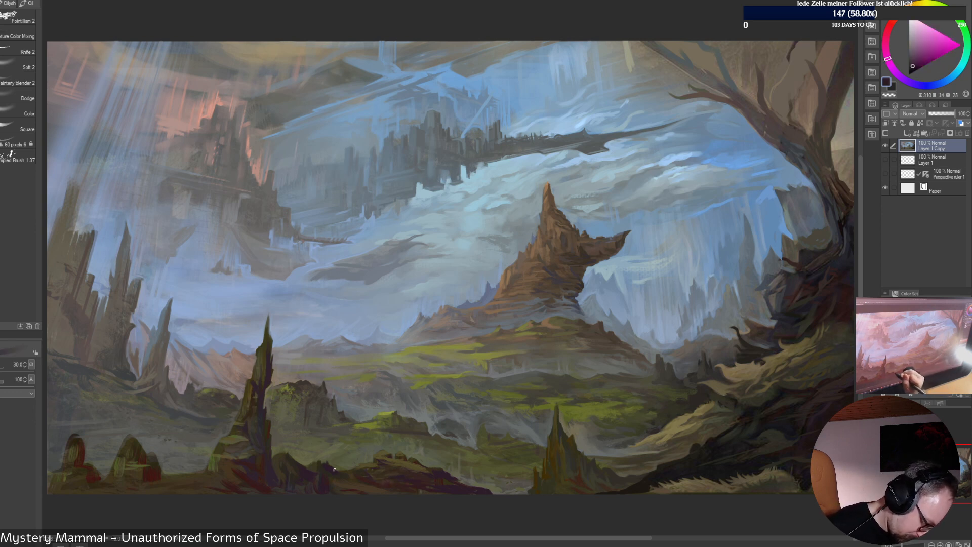
{"action": "left_click", "coordinate": [338, 469], "text": "alt"}
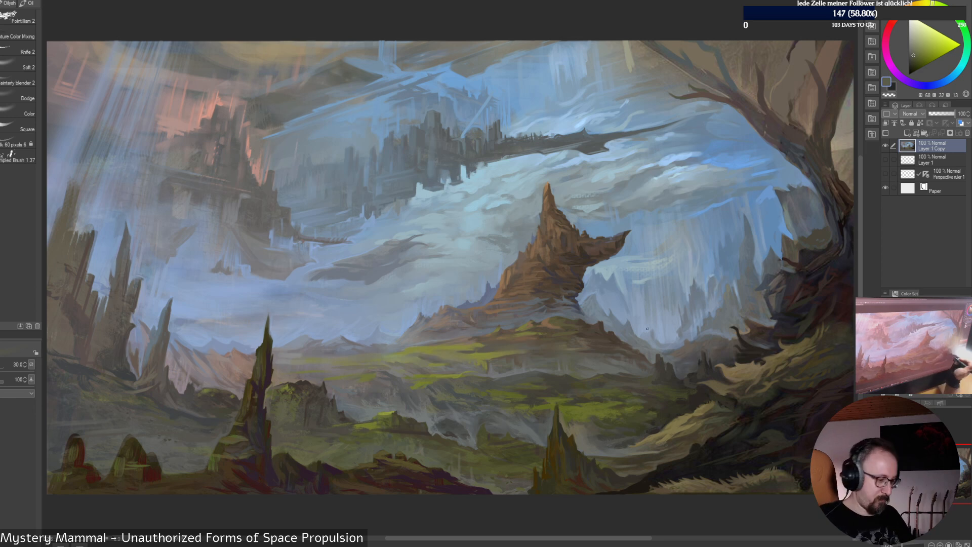
Define the jagged mossy outcrop beside the tall foreground spire with sampled dark brown and olive tones at brush sizes 30 to 40
{"action": "left_click", "coordinate": [324, 390], "text": "alt"}
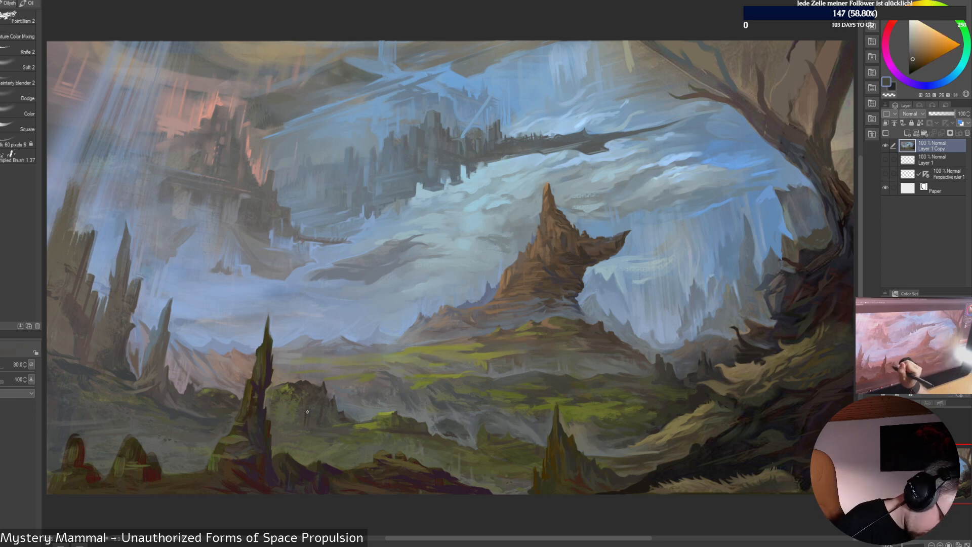
{"action": "left_click", "coordinate": [314, 383], "text": "alt"}
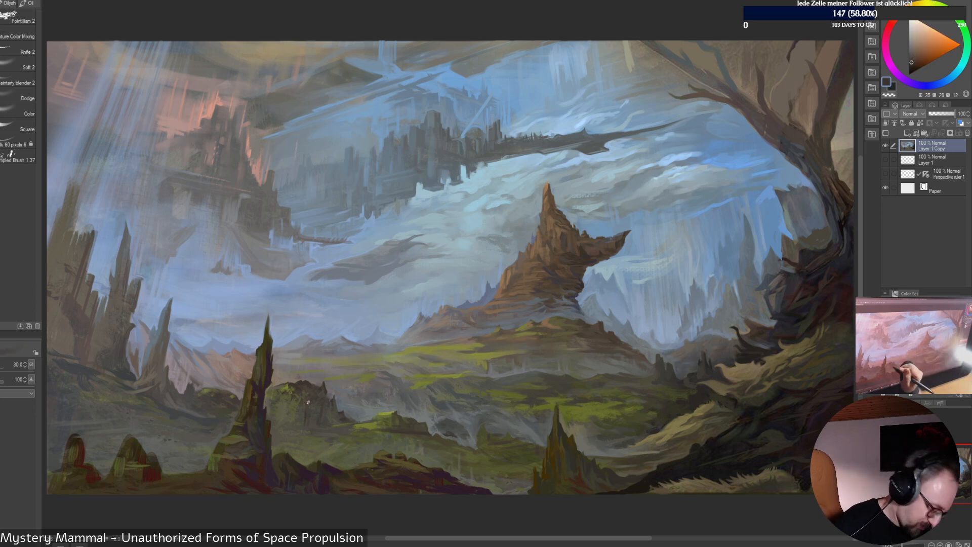
{"action": "key", "text": "bracketleft"}
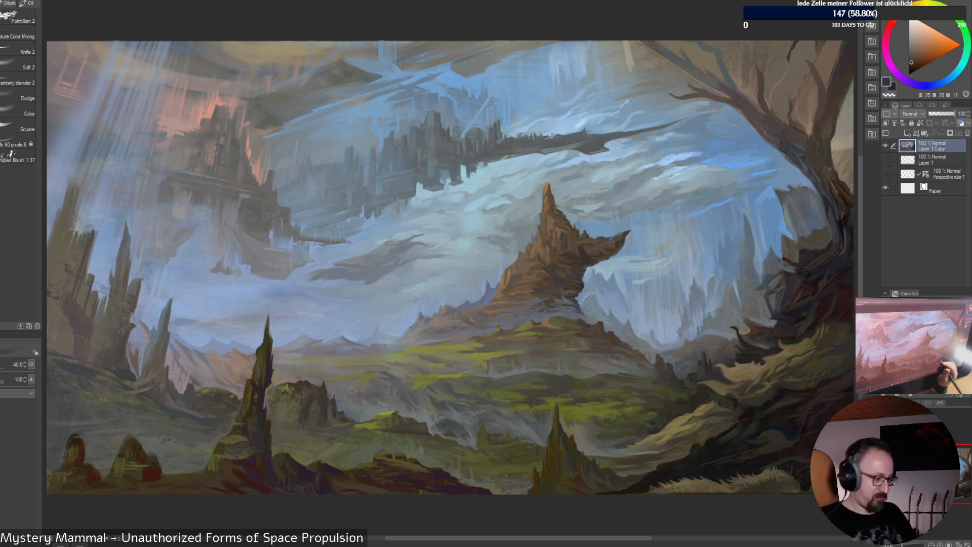
{"action": "left_click", "coordinate": [331, 410], "text": "alt"}
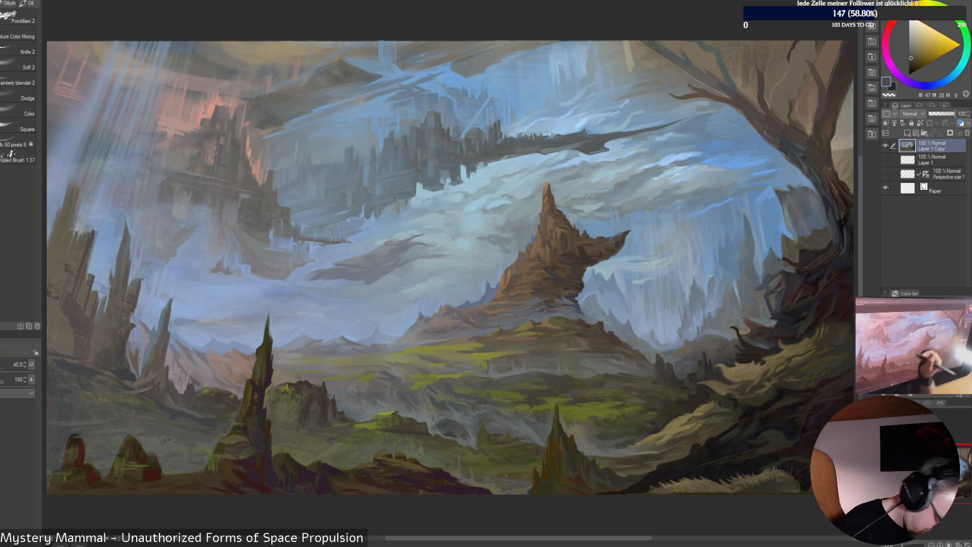
{"action": "left_click", "coordinate": [337, 405], "text": "alt"}
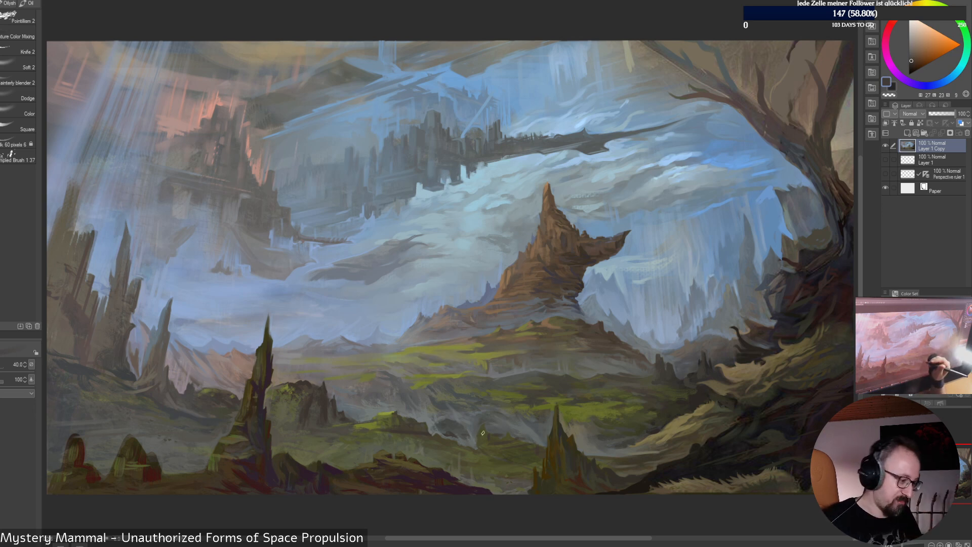
{"action": "left_click", "coordinate": [320, 387], "text": "alt"}
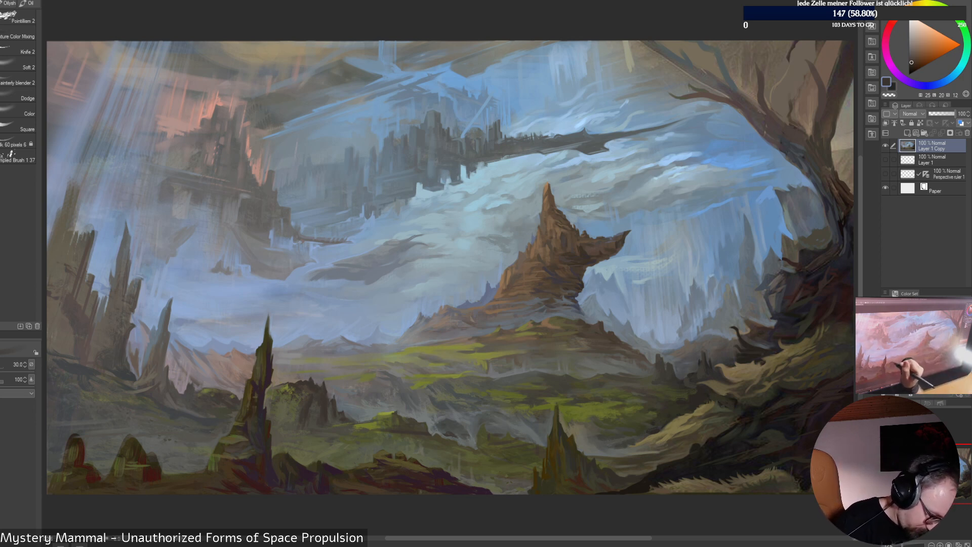
Add thin muted blue edge highlights along the outcrop's top, using a sampled blue-grey, a lighter shade of it and brush size 17.5
{"action": "left_click", "coordinate": [360, 390], "text": "alt"}
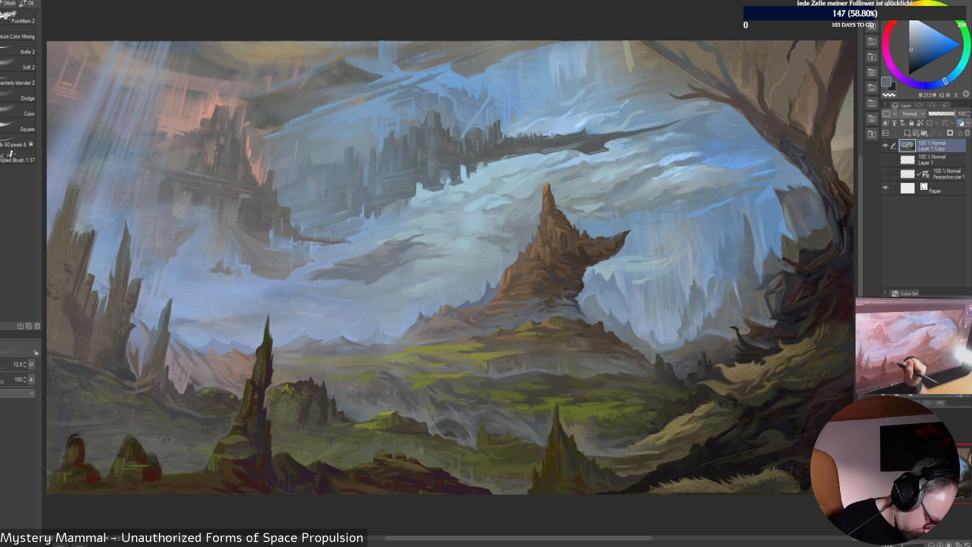
{"action": "key", "text": "bracketright"}
{"action": "key", "text": "bracketright"}
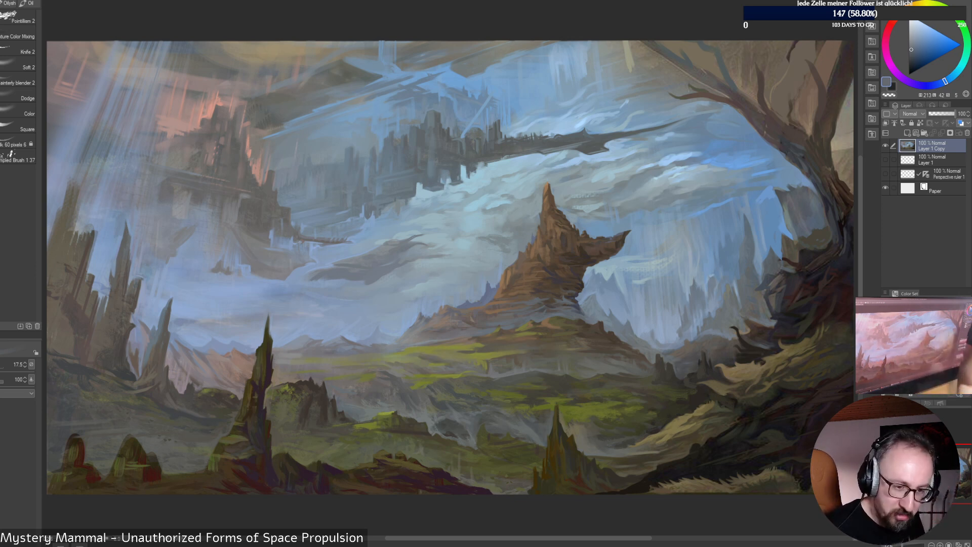
{"action": "left_click", "coordinate": [912, 42]}
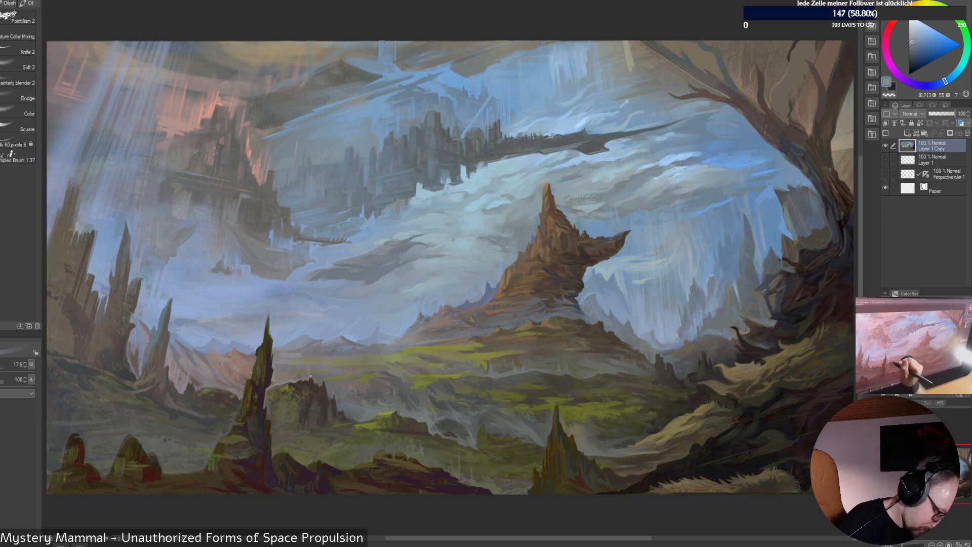
Set the brush size to 40 and soften the mist around the outcrop with sampled grey and violet-grey tones
{"action": "key", "text": "bracketright"}
{"action": "key", "text": "bracketright"}
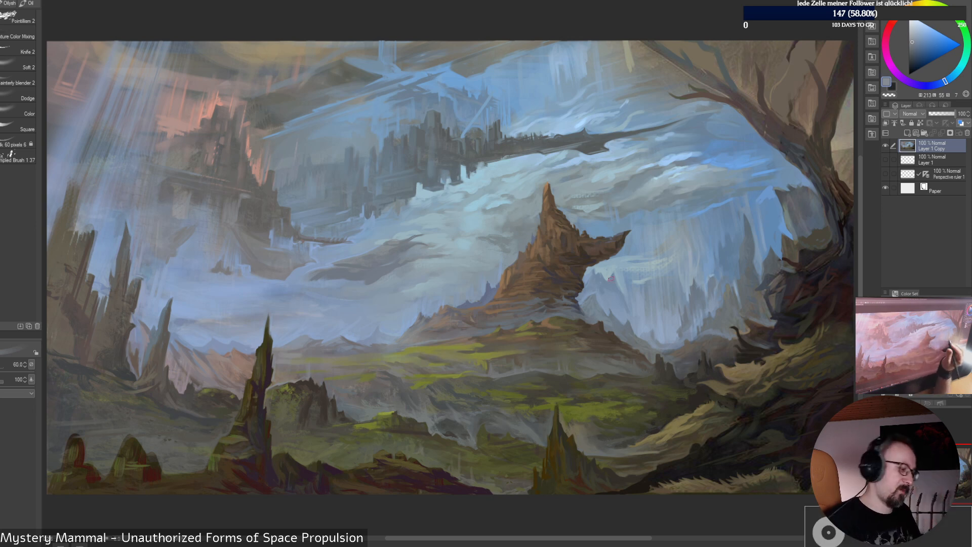
{"action": "key", "text": "bracketright"}
{"action": "key", "text": "bracketright"}
{"action": "key", "text": "bracketright"}
{"action": "key", "text": "bracketright"}
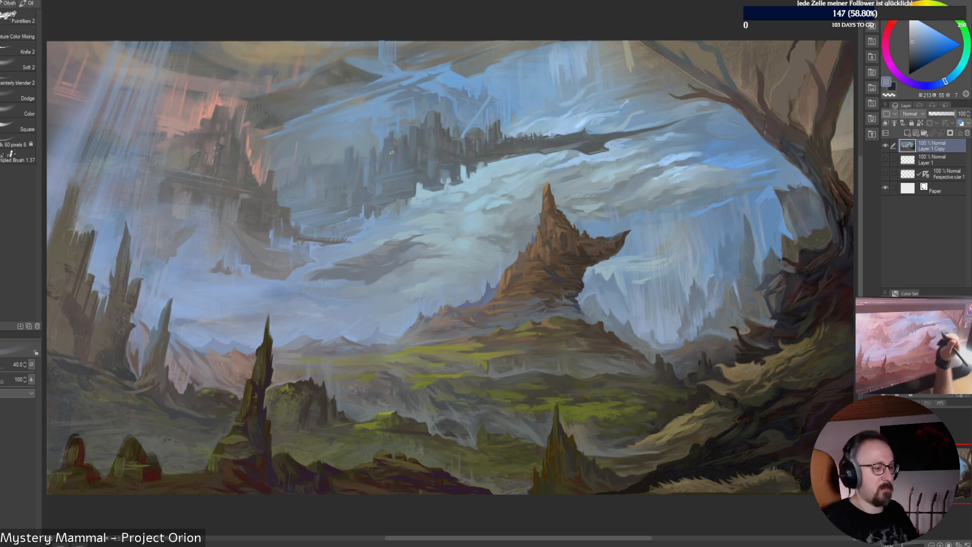
{"action": "left_click", "coordinate": [356, 407], "text": "alt"}
{"action": "left_click", "coordinate": [355, 407], "text": "alt"}
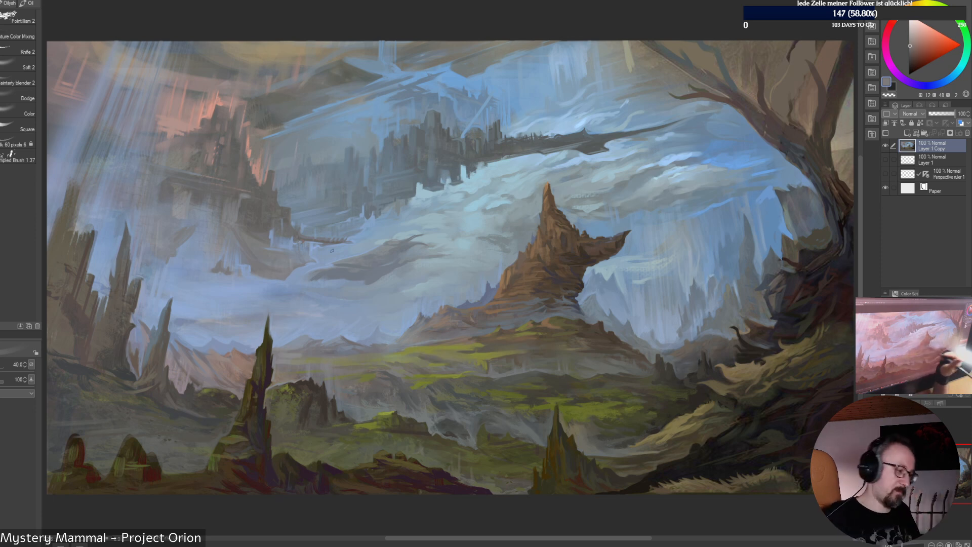
{"action": "left_click", "coordinate": [307, 373], "text": "alt"}
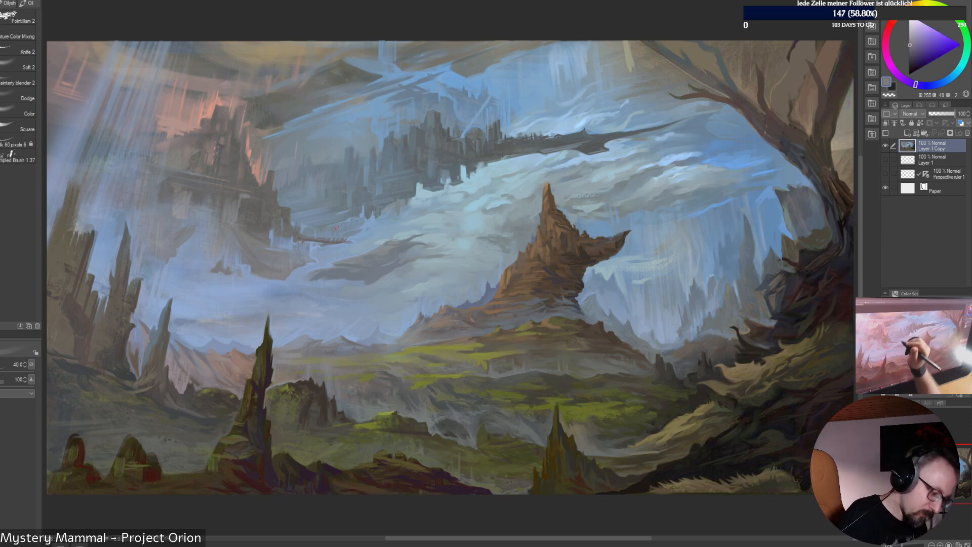
{"action": "left_click", "coordinate": [303, 372], "text": "alt"}
{"action": "left_click", "coordinate": [297, 370], "text": "alt"}
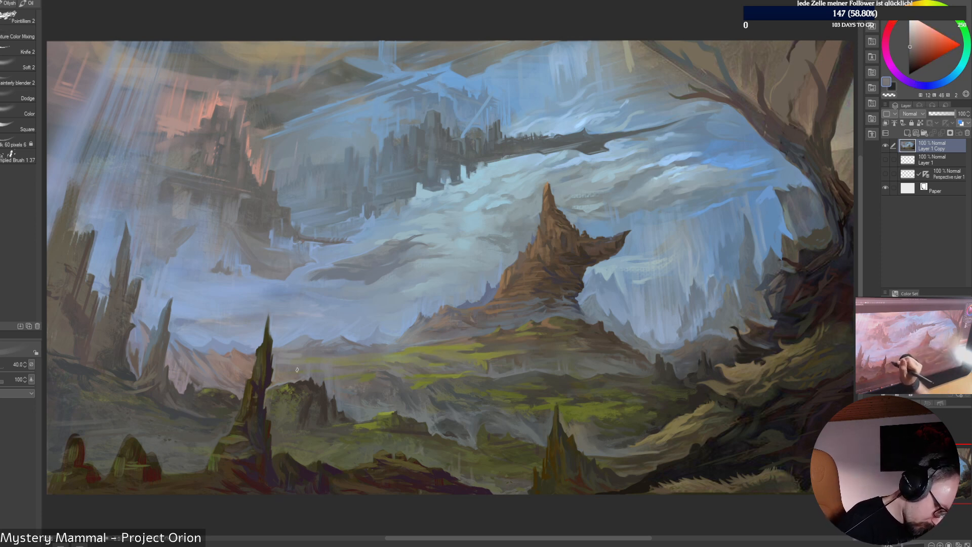
Set the brush size to 30 and refine the misty slope and dark ridge behind the tall spire with sampled violet-grey and olive tones
{"action": "left_click", "coordinate": [278, 377], "text": "alt"}
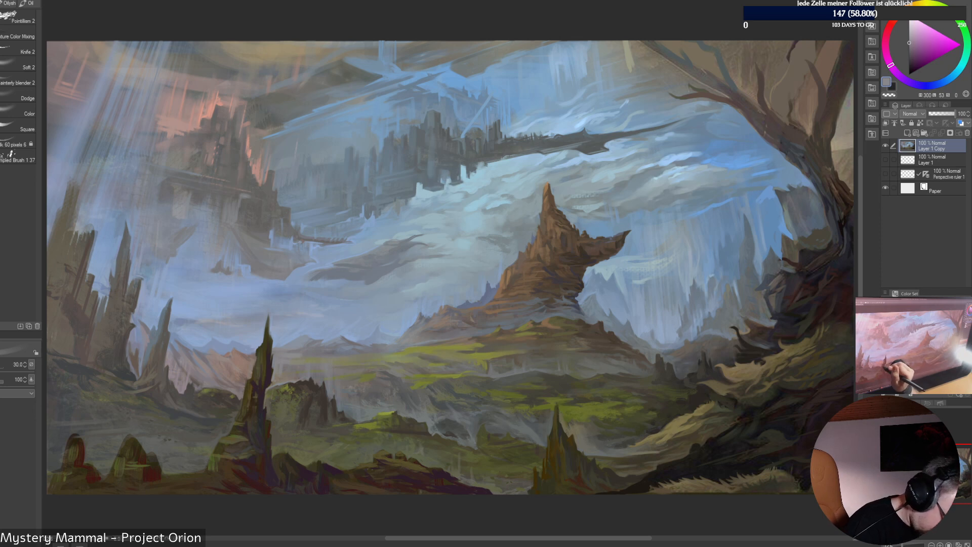
{"action": "left_click", "coordinate": [245, 378], "text": "alt"}
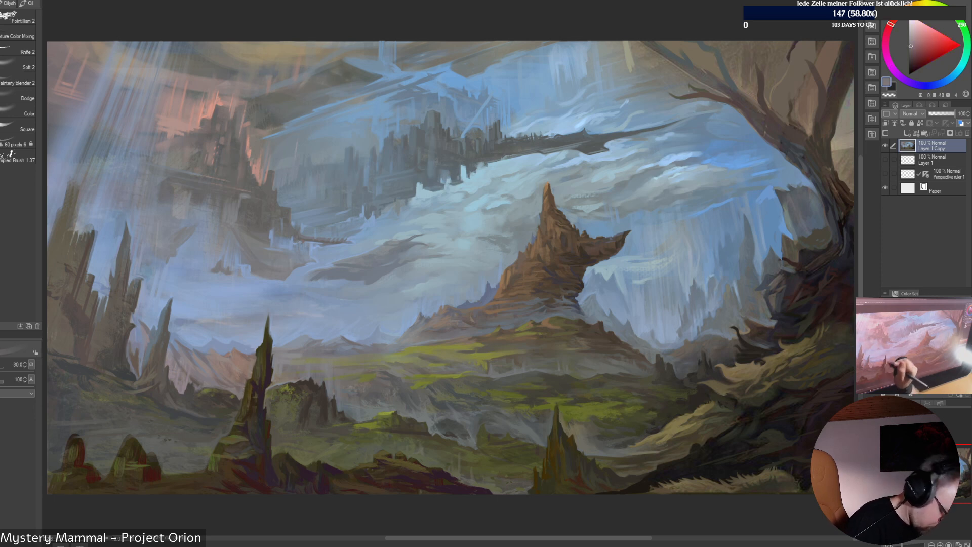
{"action": "left_click", "coordinate": [211, 374], "text": "alt"}
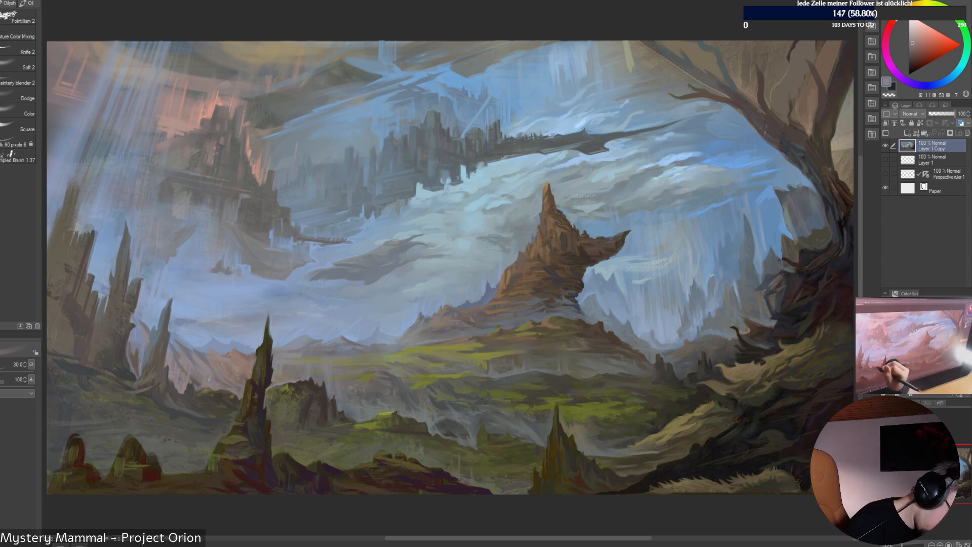
{"action": "left_click", "coordinate": [224, 400], "text": "alt"}
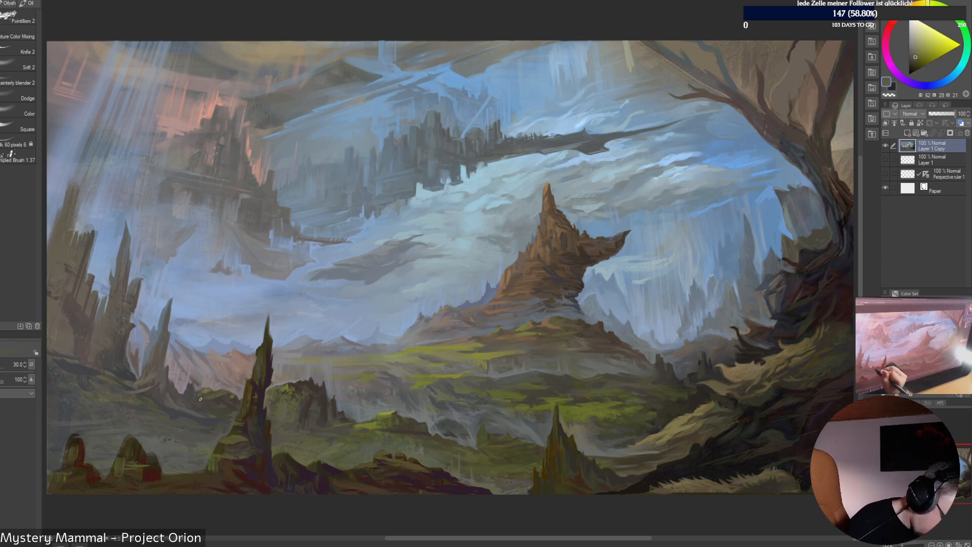
{"action": "left_click", "coordinate": [237, 406], "text": "alt"}
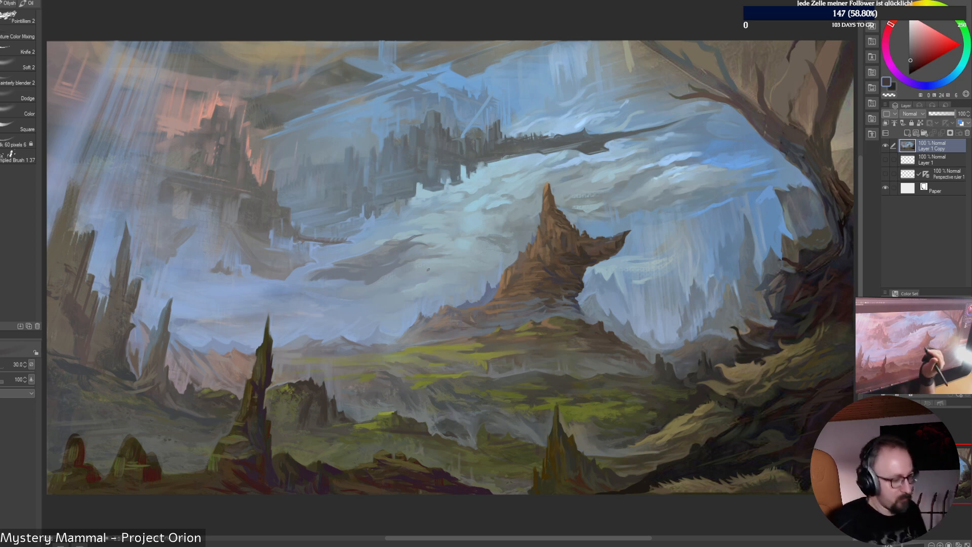
{"action": "left_click", "coordinate": [198, 395], "text": "alt"}
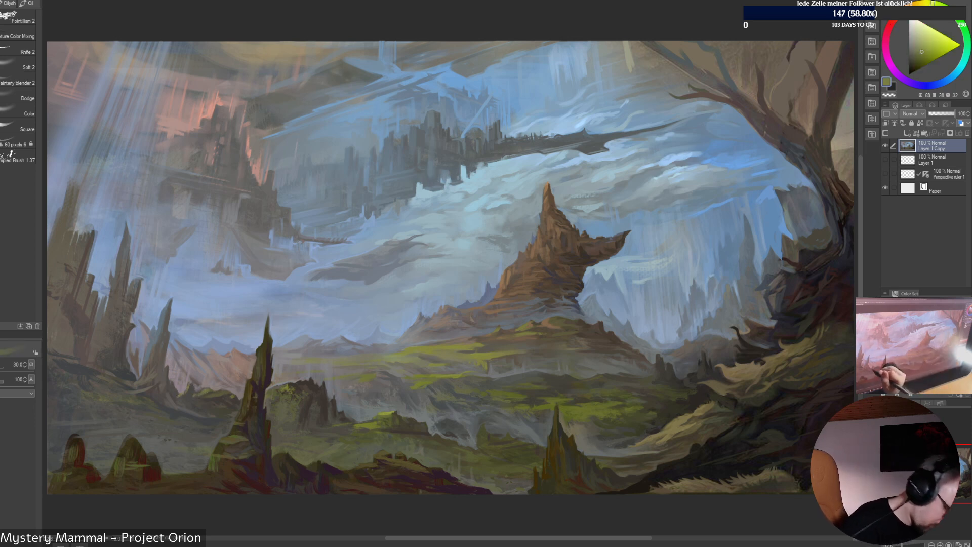
{"action": "left_click", "coordinate": [185, 394], "text": "alt"}
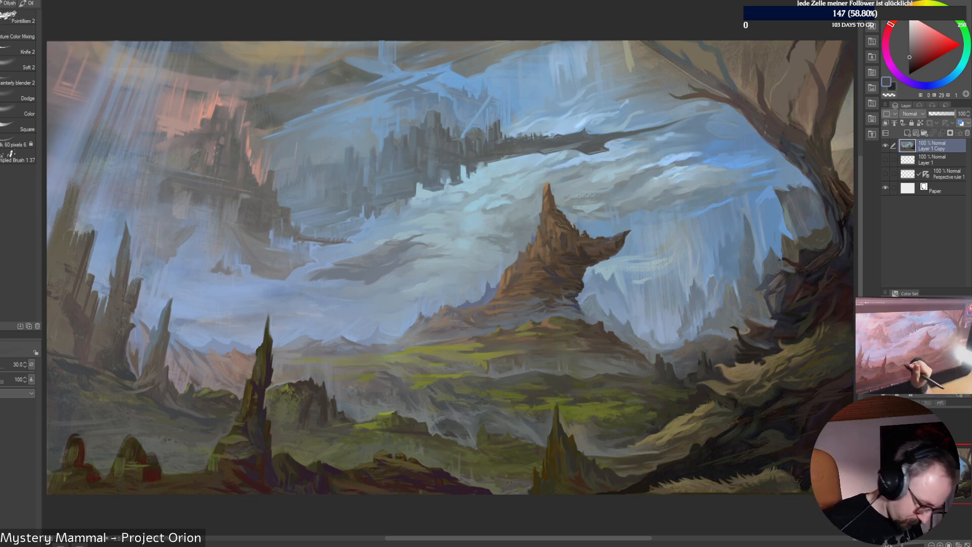
Refine the mist and rocky edges around the bright mossy mound in the mid valley with sampled grey and dark olive tones
{"action": "left_click", "coordinate": [409, 405], "text": "alt"}
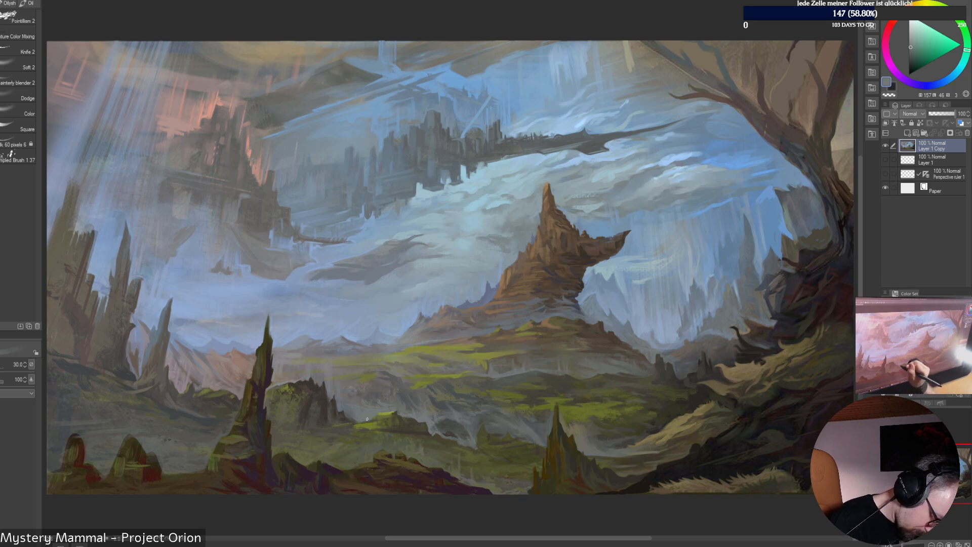
{"action": "left_click", "coordinate": [425, 403], "text": "alt"}
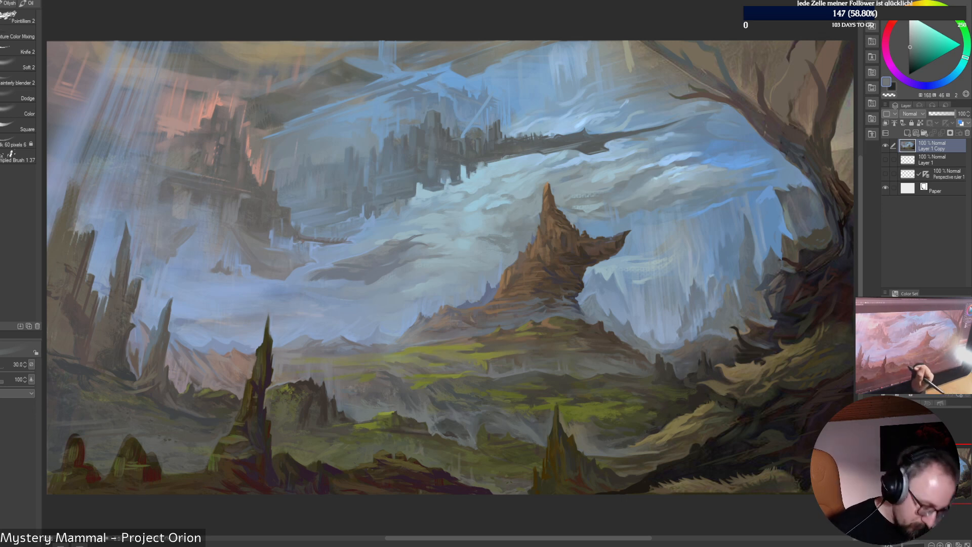
{"action": "left_click", "coordinate": [410, 426], "text": "alt"}
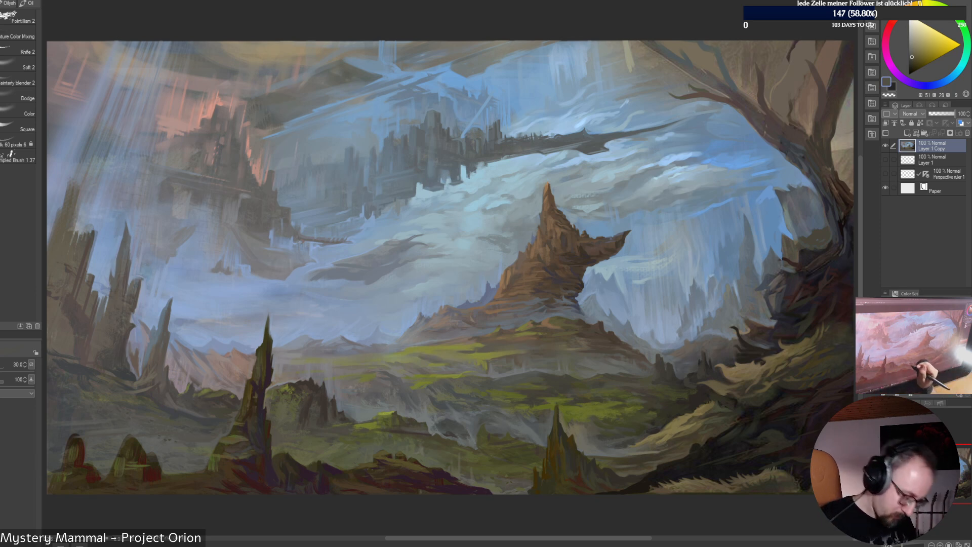
{"action": "left_click", "coordinate": [440, 433], "text": "alt"}
{"action": "left_click_drag", "start_coordinate": [441, 435], "coordinate": [449, 433]}
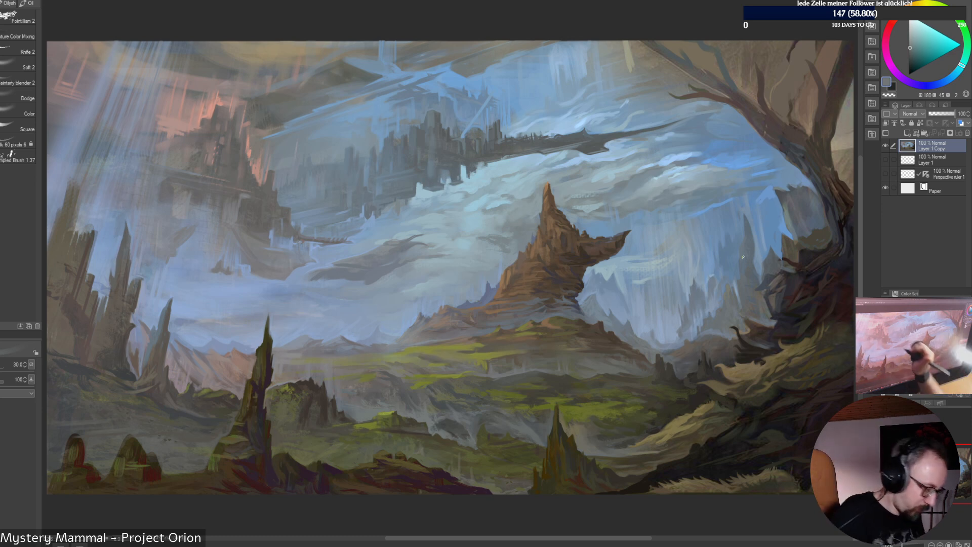
Touch up the haze and clouds around the reddish floating castle with sampled muted red and blue-grey tones
{"action": "left_click", "coordinate": [256, 159], "text": "alt"}
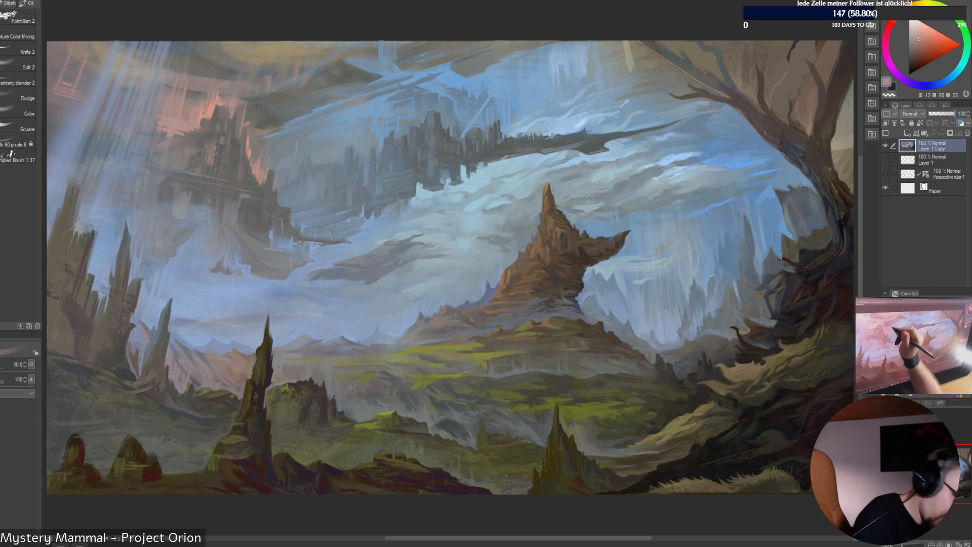
{"action": "left_click", "coordinate": [153, 185], "text": "alt"}
{"action": "left_click", "coordinate": [140, 181], "text": "alt"}
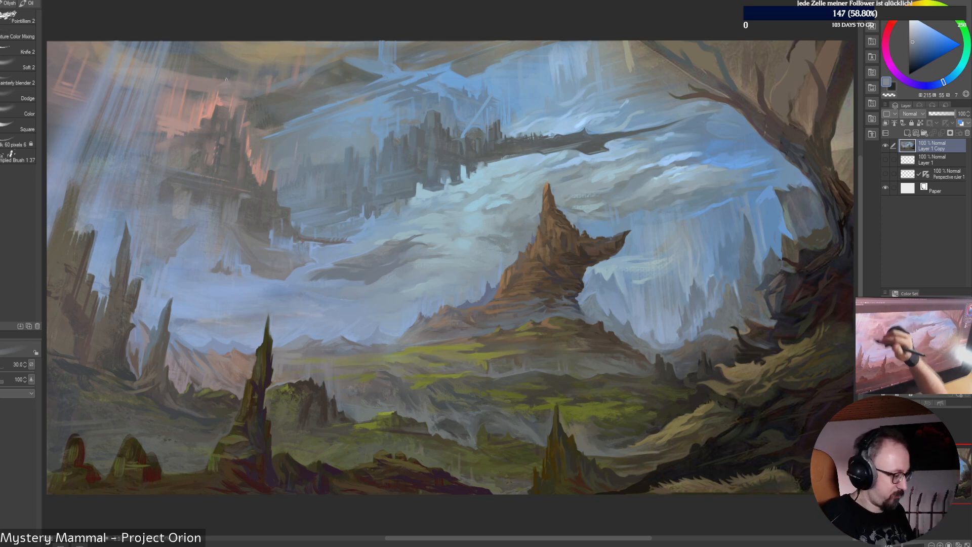
{"action": "left_click", "coordinate": [214, 273], "text": "alt"}
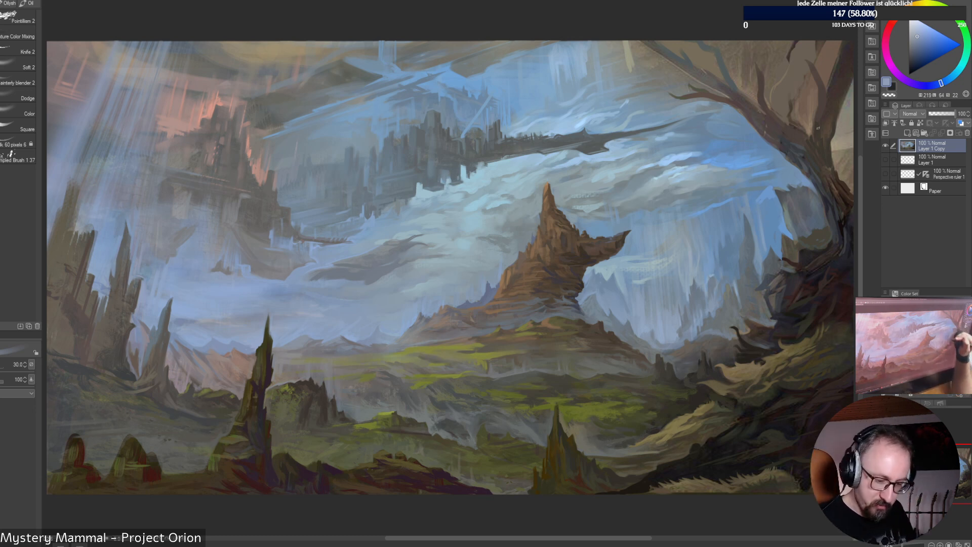
Sharpen the lower edge of the tall spire and the neighbouring outcrop with sampled dark olive, grey-green and dark purple tones
{"action": "left_click", "coordinate": [235, 430], "text": "alt"}
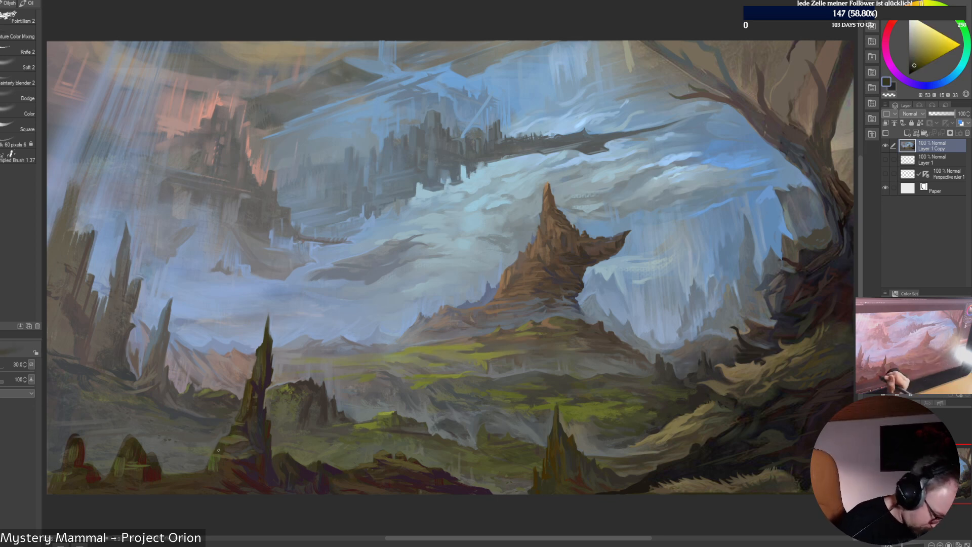
{"action": "left_click", "coordinate": [289, 408], "text": "alt"}
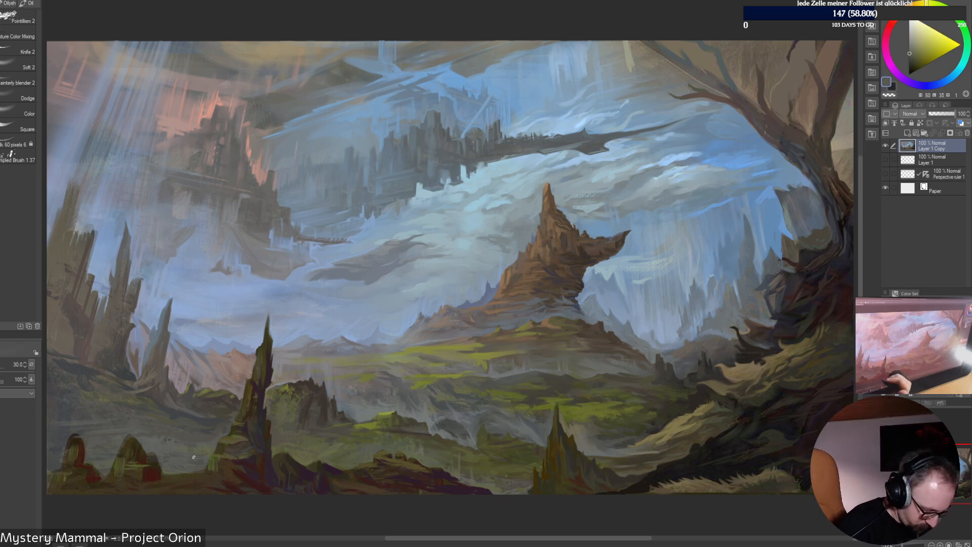
{"action": "left_click", "coordinate": [214, 448], "text": "alt"}
{"action": "left_click", "coordinate": [211, 452], "text": "alt"}
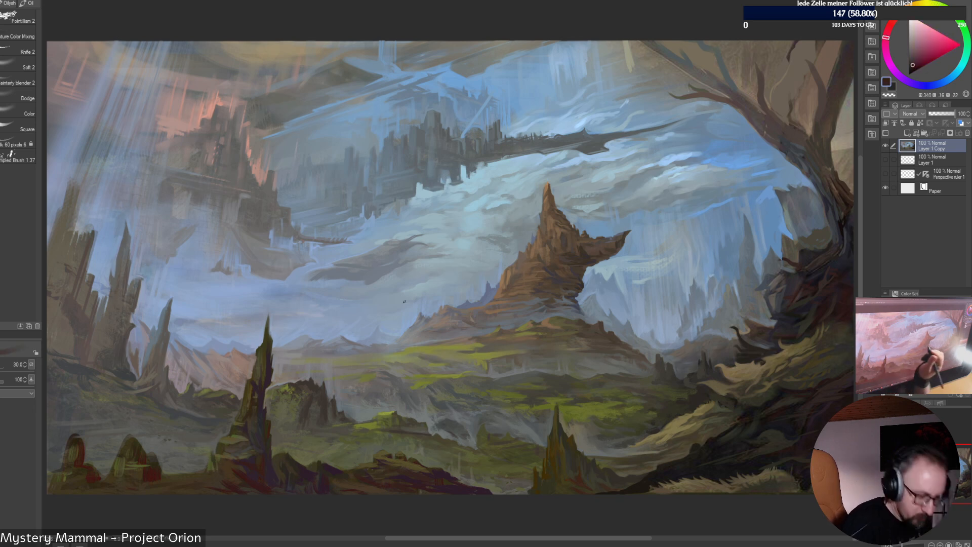
{"action": "left_click", "coordinate": [223, 462], "text": "alt"}
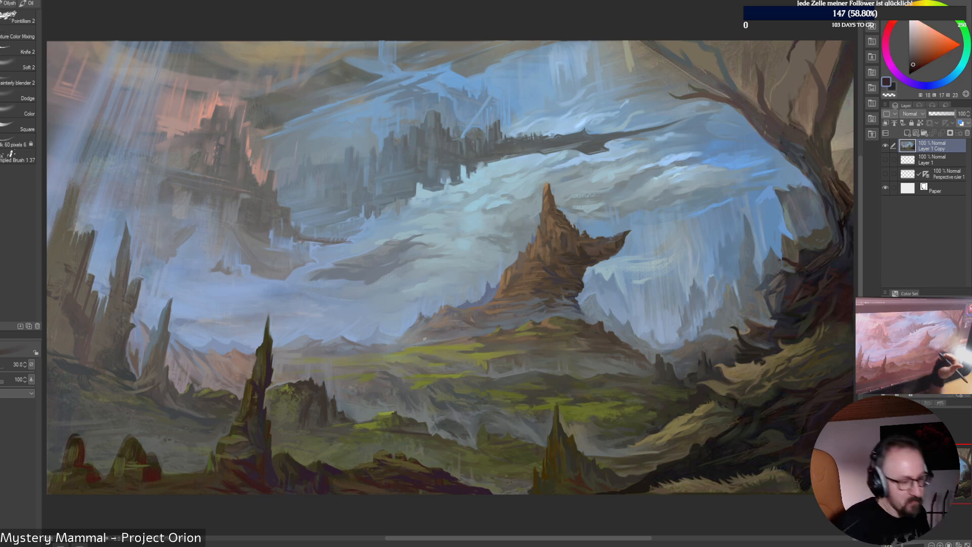
Rework the layered rocks at the tall spire's foot with sampled brown and dark reddish-grey tones at brush sizes 80 and 40
{"action": "key", "text": "]"}
{"action": "key", "text": "]"}
{"action": "key", "text": "]"}
{"action": "key", "text": "]"}
{"action": "key", "text": "]"}
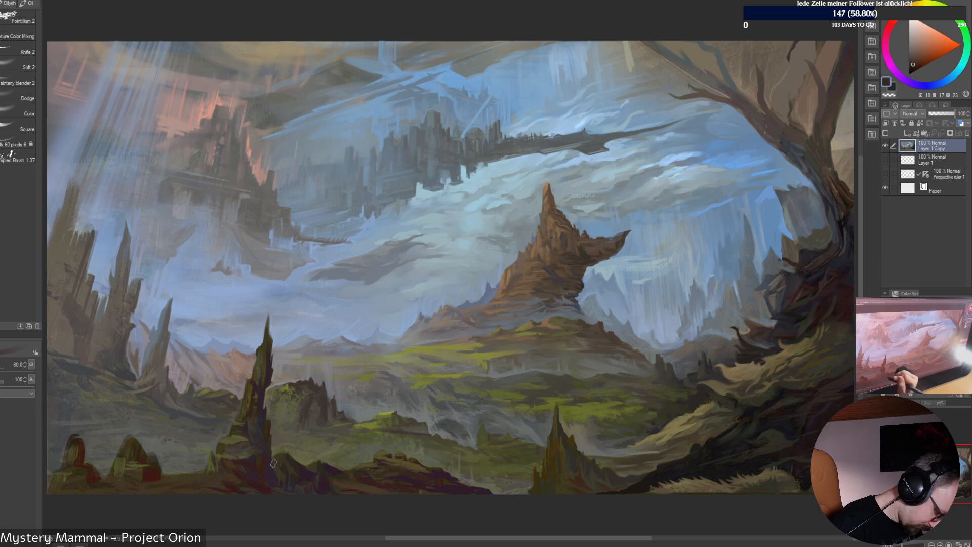
{"action": "left_click", "coordinate": [242, 467], "text": "alt"}
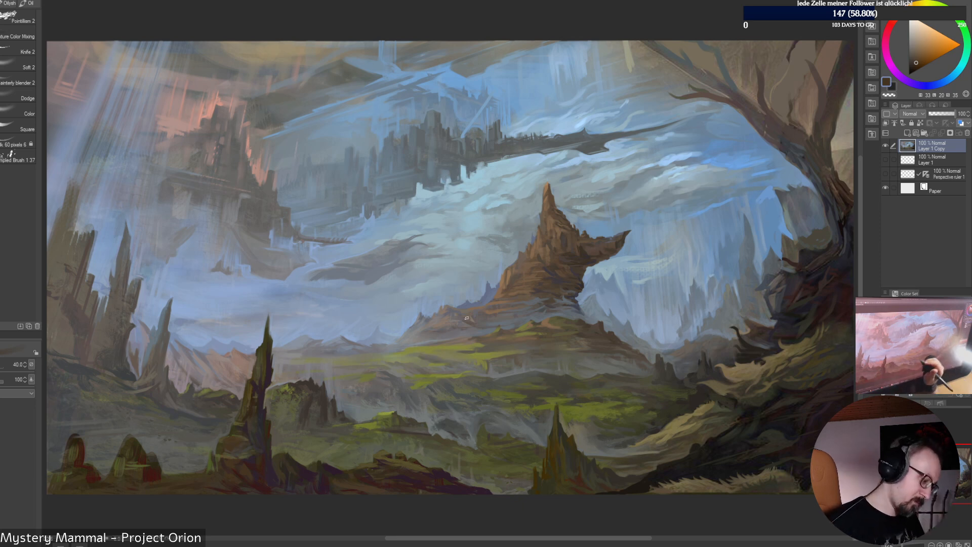
{"action": "left_click", "coordinate": [240, 442], "text": "alt"}
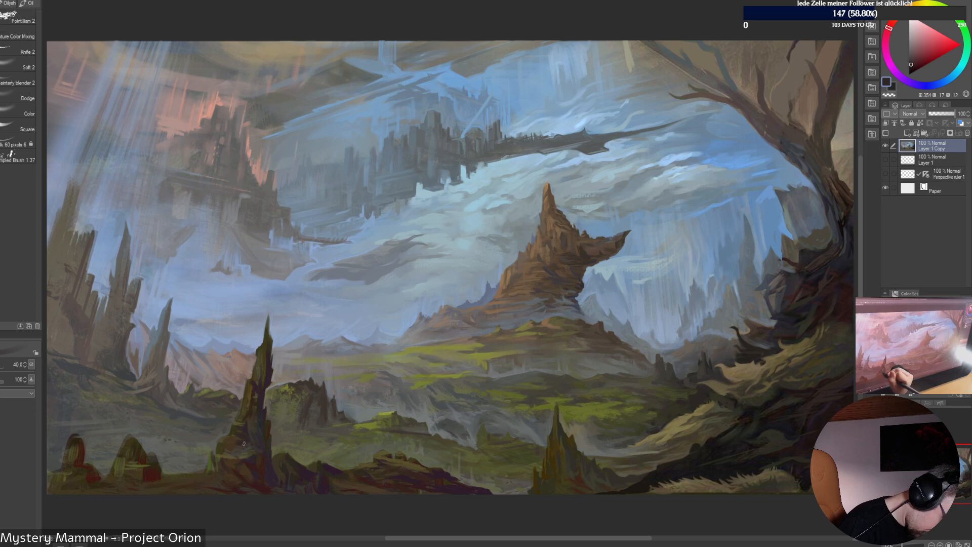
Paint the dark ground below the tall spire towards the small rounded rocks with sampled brown and purple tones at brush sizes 20 to 35
{"action": "key", "text": "bracketleft"}
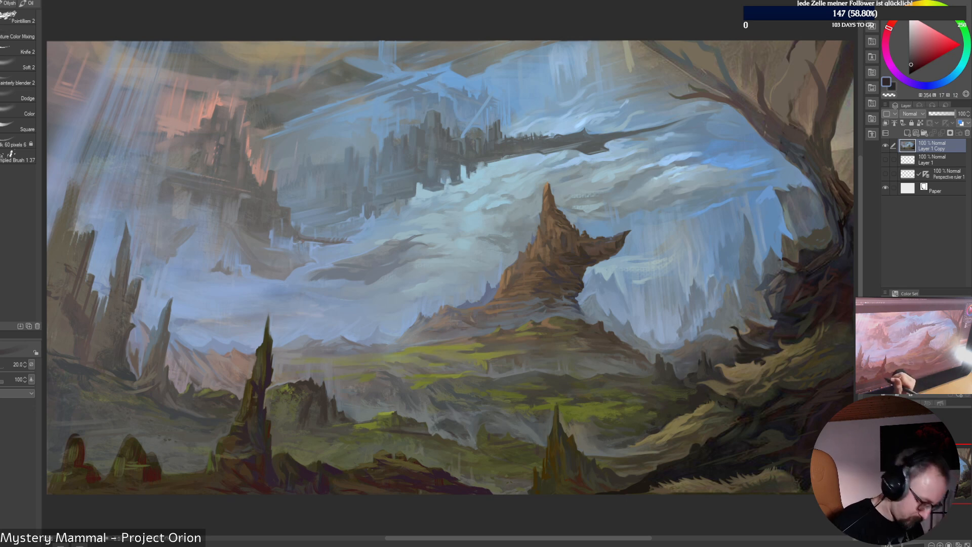
{"action": "left_click", "coordinate": [265, 488], "text": "alt"}
{"action": "left_click", "coordinate": [234, 484], "text": "alt"}
{"action": "left_click", "coordinate": [227, 482], "text": "alt"}
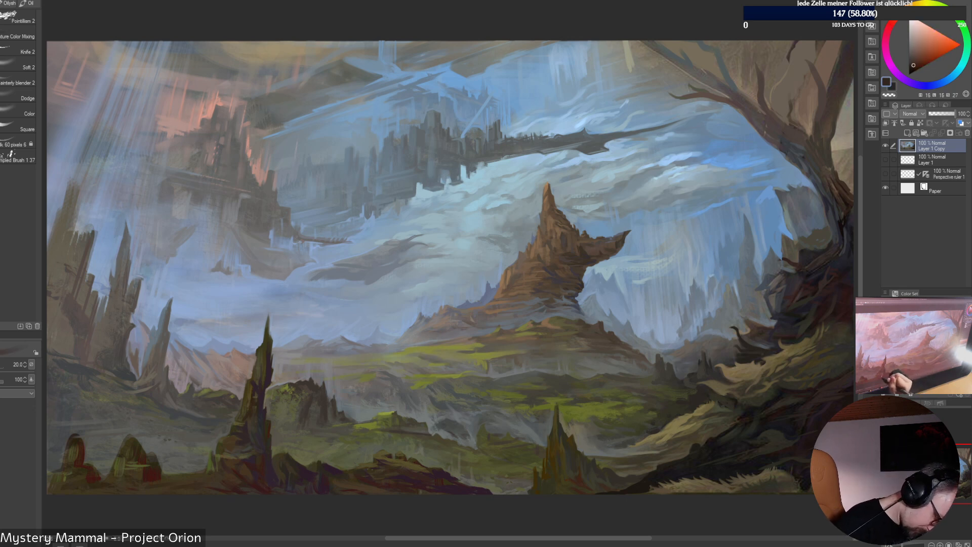
{"action": "key", "text": "]"}
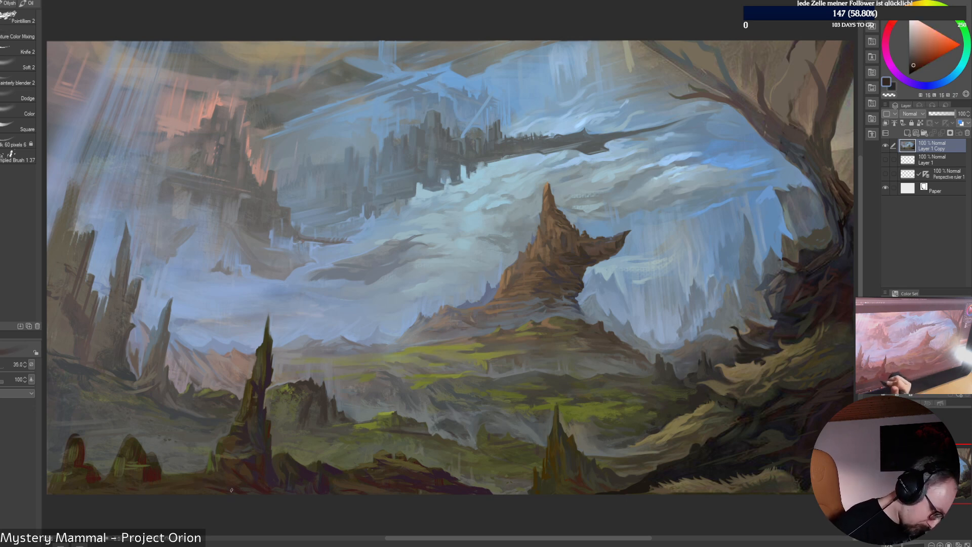
{"action": "left_click", "coordinate": [238, 483], "text": "alt"}
{"action": "mouse_move", "coordinate": [152, 482]}
{"action": "left_mouse_down"}
{"action": "mouse_move", "coordinate": [181, 485]}
{"action": "mouse_move", "coordinate": [142, 486]}
{"action": "mouse_move", "coordinate": [177, 489]}
{"action": "left_mouse_up"}
{"action": "left_click", "coordinate": [291, 479], "text": "alt"}
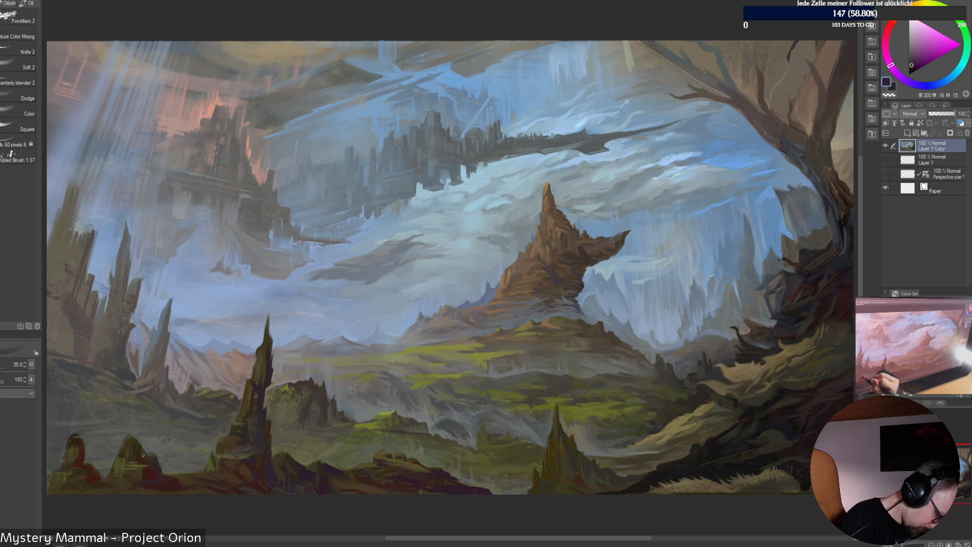
Define the second small rounded foreground rock with sampled dark purple and olive tones, and show the Perspective ruler 1 layer
{"action": "left_click", "coordinate": [140, 446], "text": "alt"}
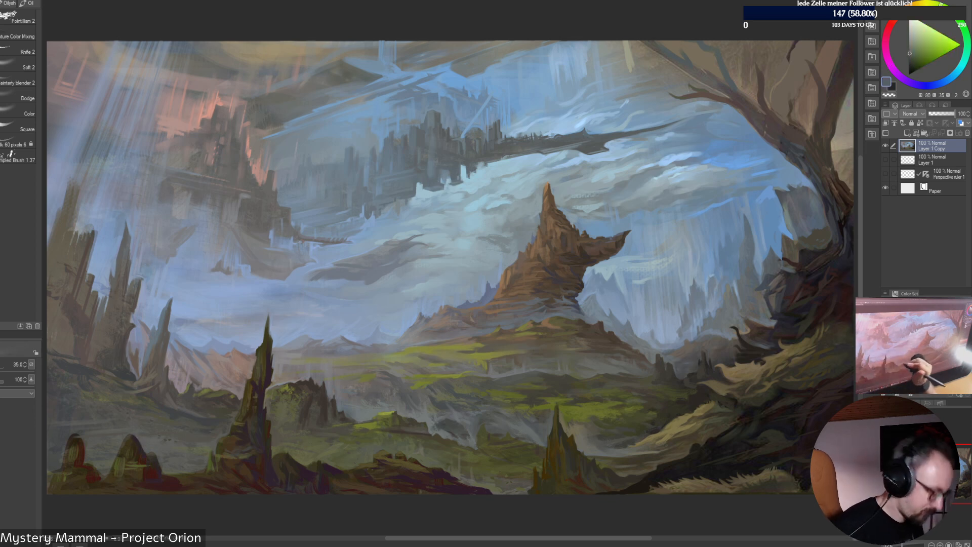
{"action": "left_click", "coordinate": [142, 445], "text": "alt"}
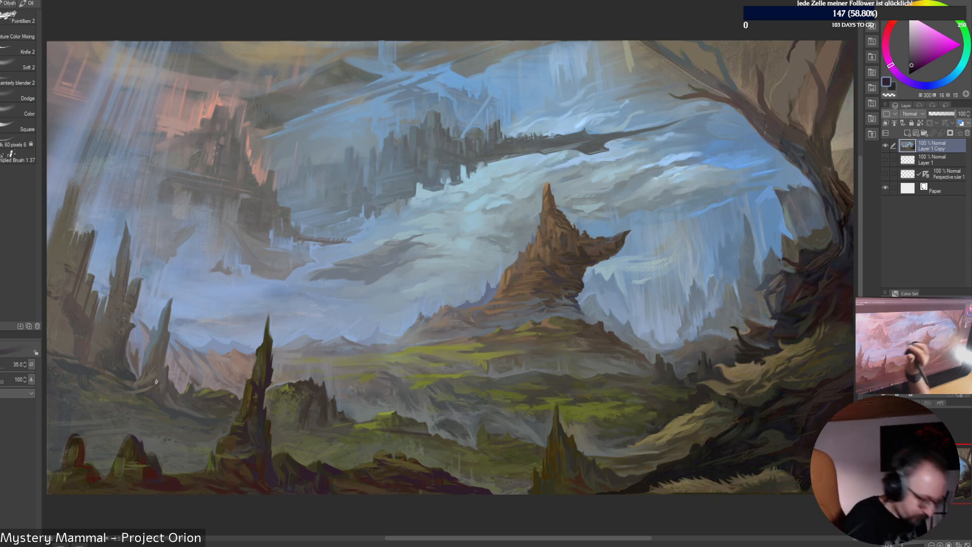
{"action": "left_click", "coordinate": [885, 174]}
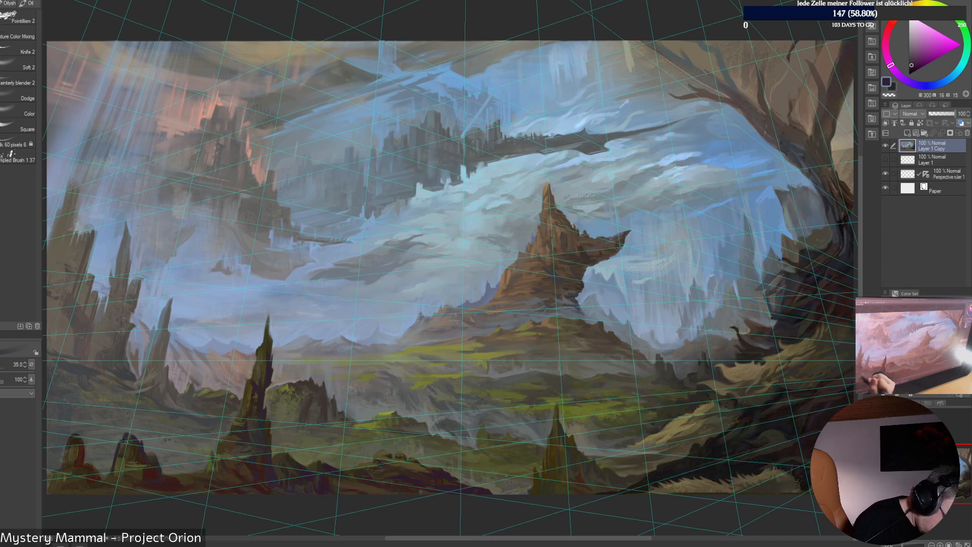
{"action": "left_click", "coordinate": [116, 448], "text": "alt"}
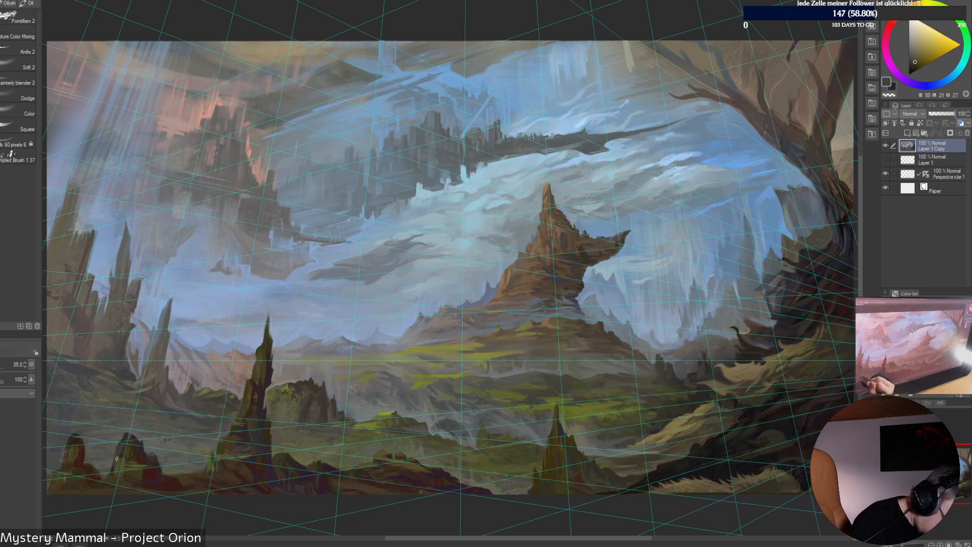
{"action": "left_click", "coordinate": [143, 466], "text": "alt"}
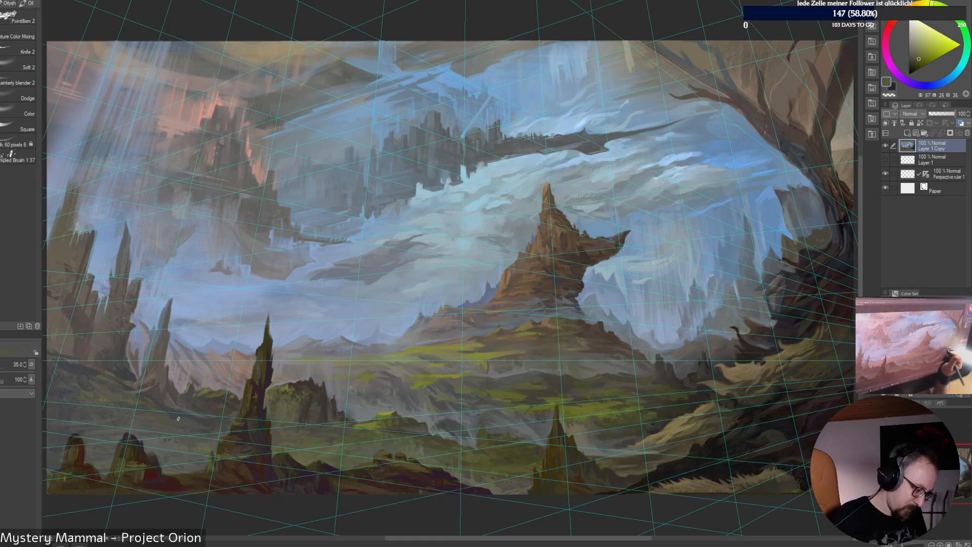
Rework the base of the second small rounded rock with the Knife brush at size 80 in sampled dark purple and brown tones
{"action": "right_click", "coordinate": [466, 362]}
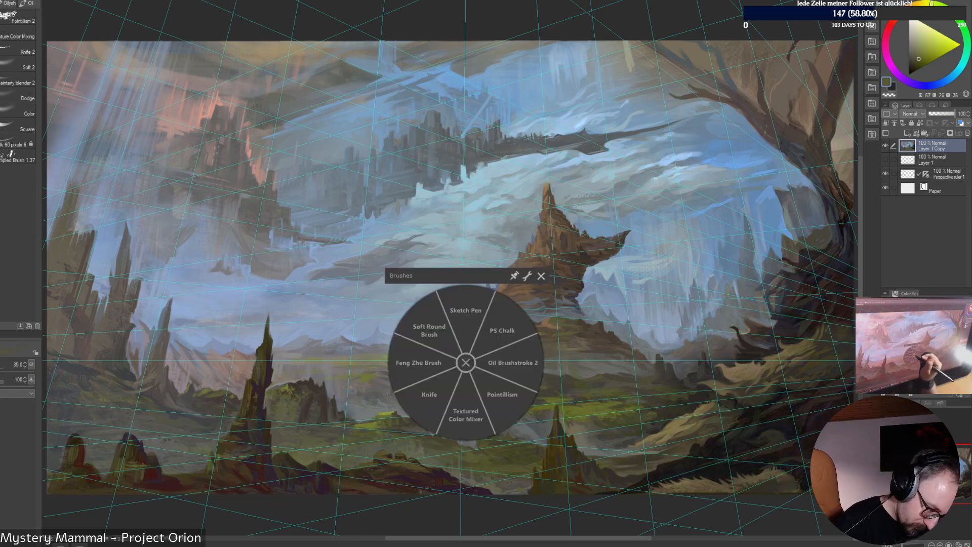
{"action": "left_click", "coordinate": [428, 395]}
{"action": "left_click", "coordinate": [148, 474], "text": "alt"}
{"action": "left_click_drag", "start_coordinate": [134, 475], "coordinate": [147, 481]}
{"action": "left_click", "coordinate": [155, 464], "text": "alt"}
{"action": "left_click", "coordinate": [153, 478], "text": "alt"}
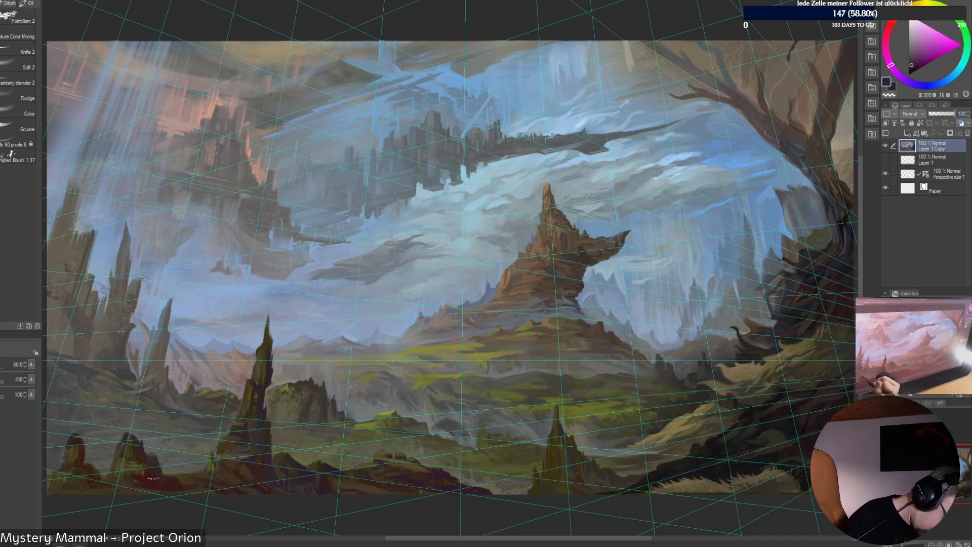
{"action": "left_click", "coordinate": [152, 487], "text": "alt"}
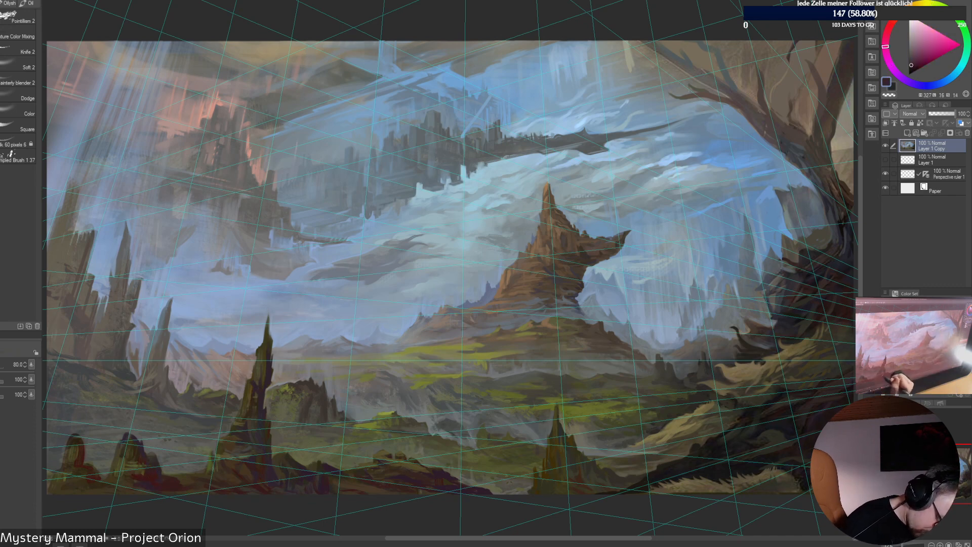
{"action": "left_click_drag", "start_coordinate": [132, 489], "coordinate": [150, 489]}
{"action": "left_click", "coordinate": [134, 481], "text": "alt"}
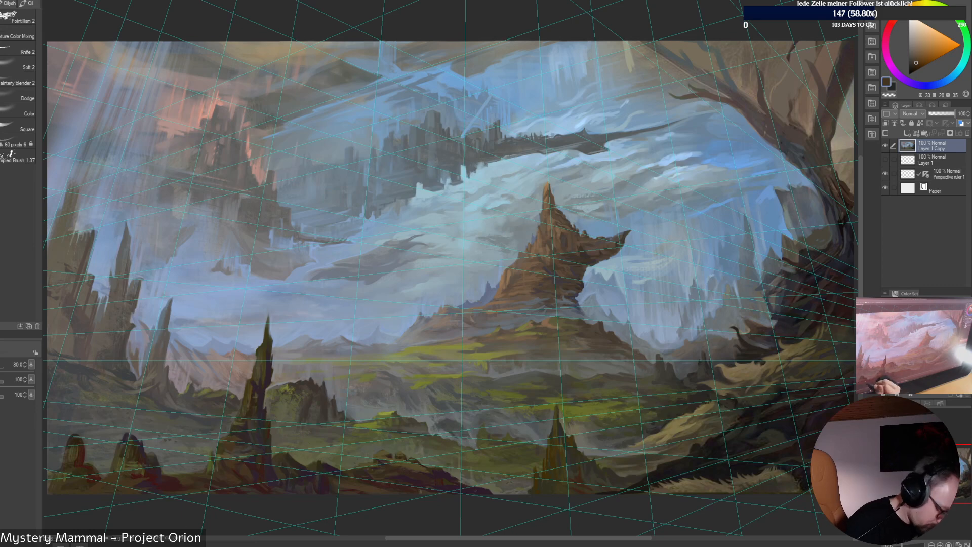
Refine the first small rounded rock's outline, shadow side and foot with sampled purple, reddish and grey-green tones at brush sizes 80 and 45
{"action": "left_click", "coordinate": [91, 477], "text": "alt"}
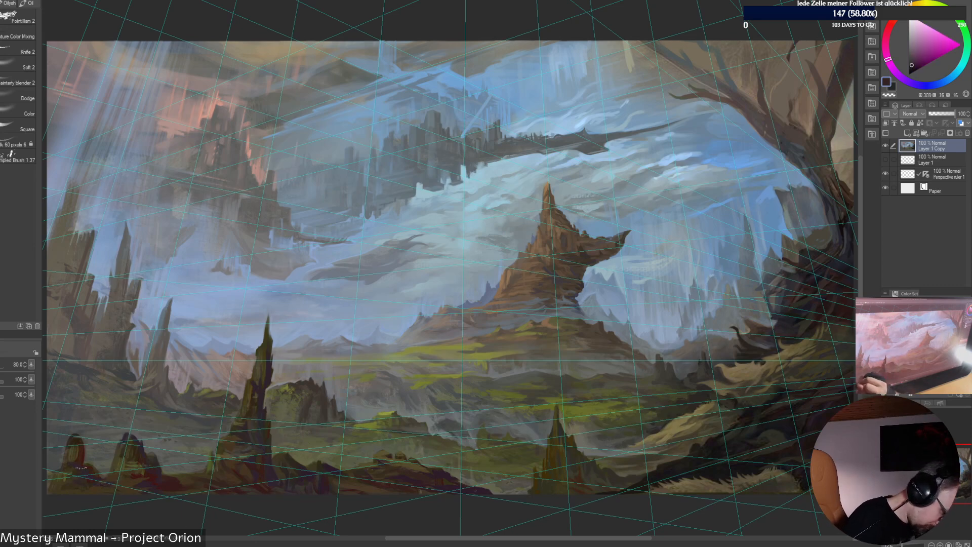
{"action": "left_click", "coordinate": [81, 438], "text": "alt"}
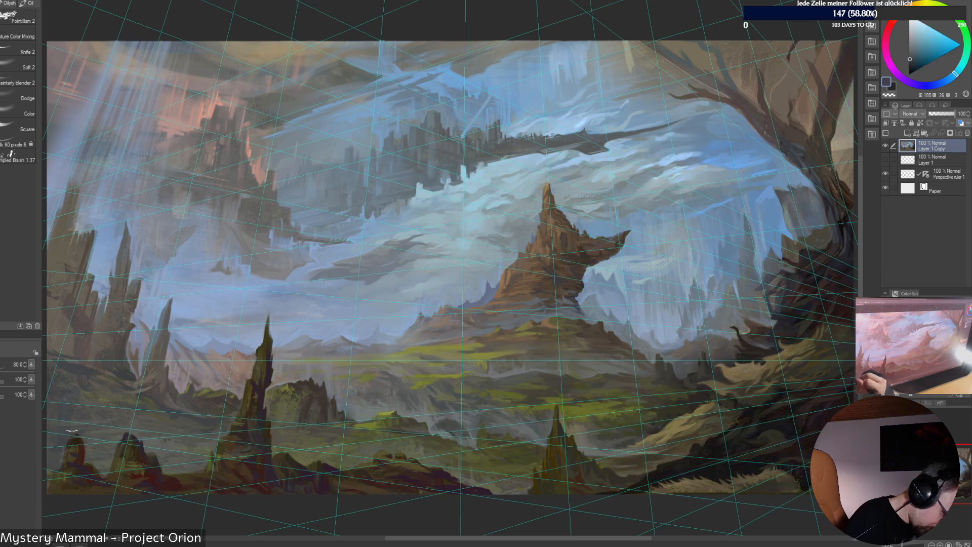
{"action": "left_click", "coordinate": [71, 431], "text": "alt"}
{"action": "left_click", "coordinate": [89, 450], "text": "alt"}
{"action": "left_click", "coordinate": [90, 457], "text": "alt"}
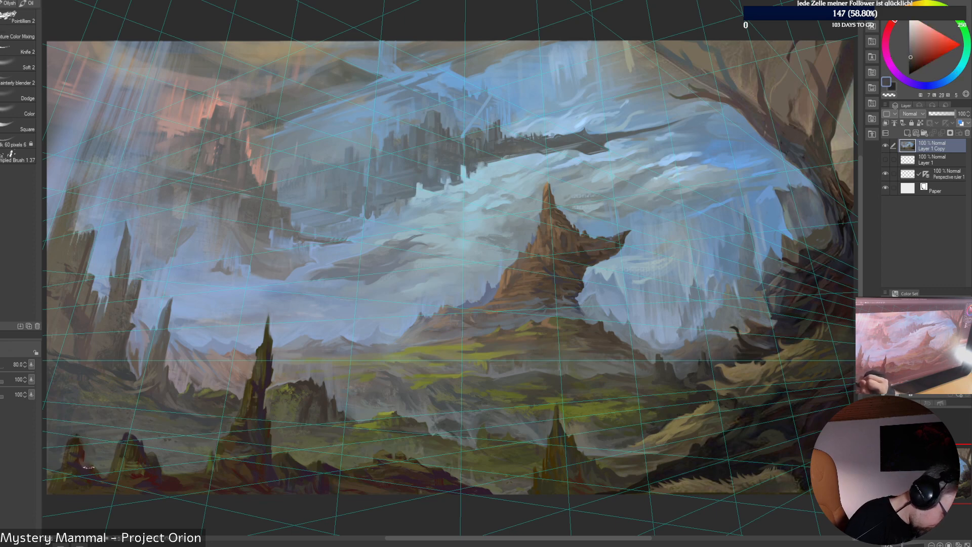
{"action": "left_click", "coordinate": [90, 465], "text": "alt"}
{"action": "left_click", "coordinate": [91, 473], "text": "alt"}
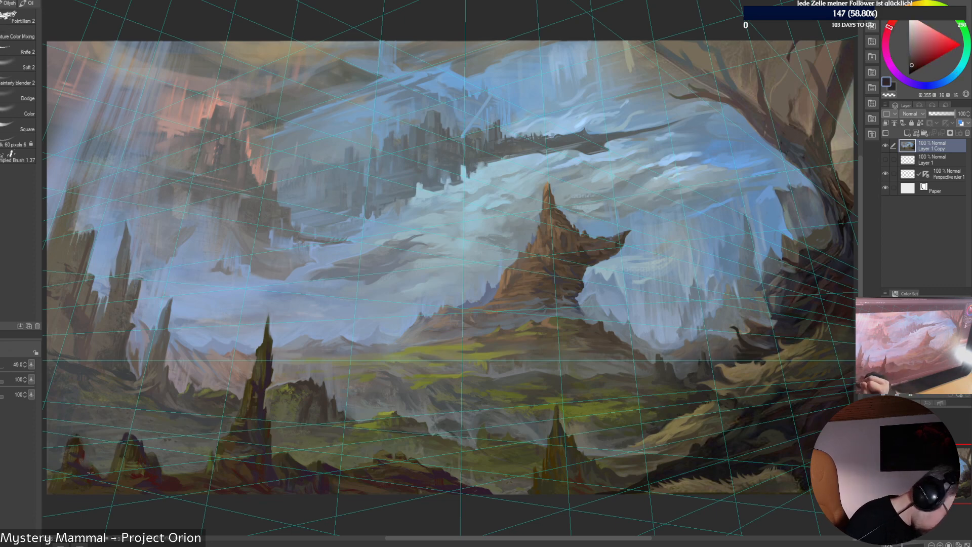
{"action": "left_click", "coordinate": [99, 471], "text": "alt"}
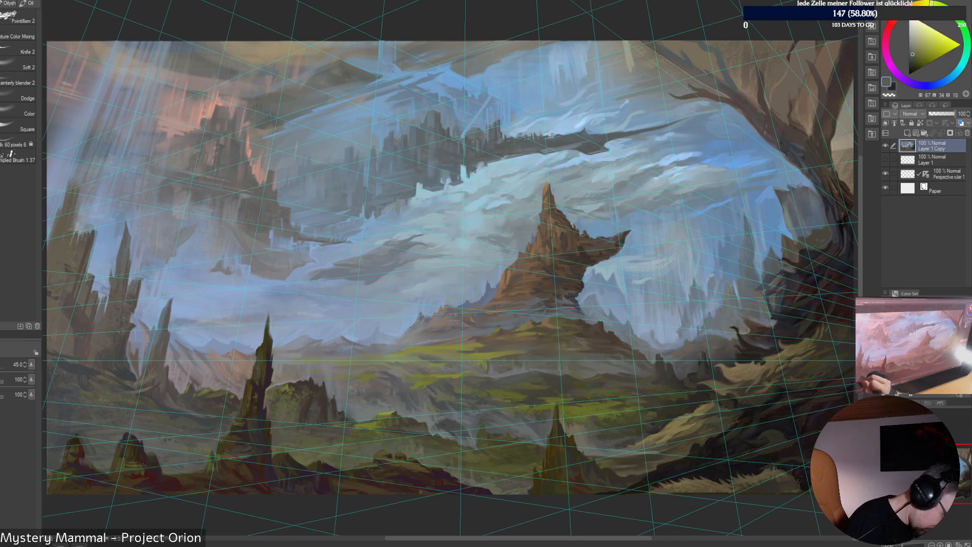
{"action": "left_click", "coordinate": [94, 468], "text": "alt"}
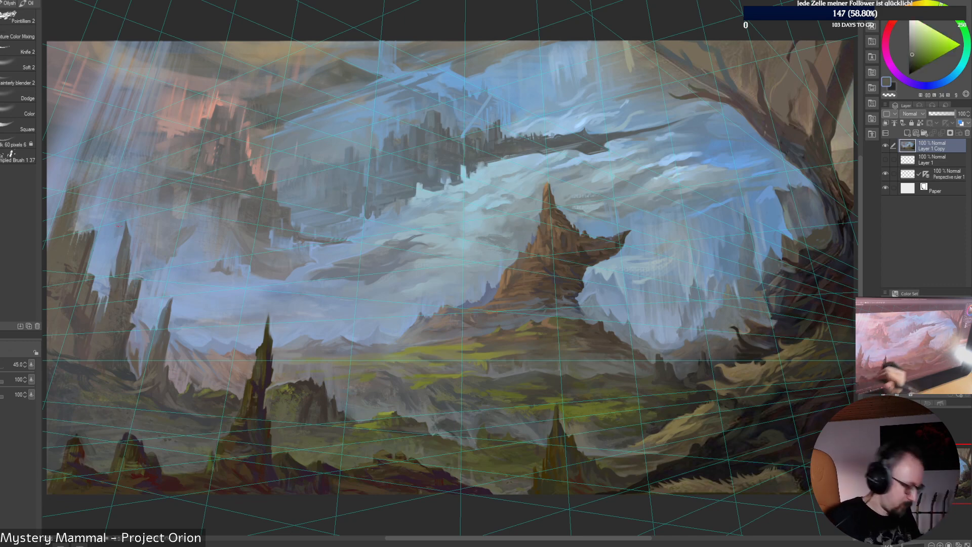
{"action": "left_click", "coordinate": [86, 462], "text": "alt"}
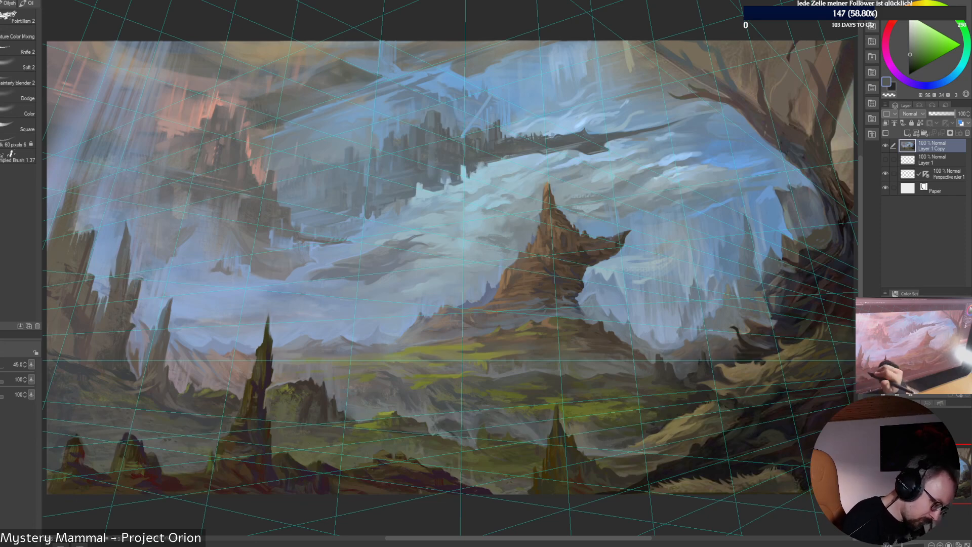
Enlarge the brush, sample a grey-olive tone from the slope above the small rounded rocks, and hide the Perspective ruler 1 layer
{"action": "key", "text": "]"}
{"action": "key", "text": "]"}
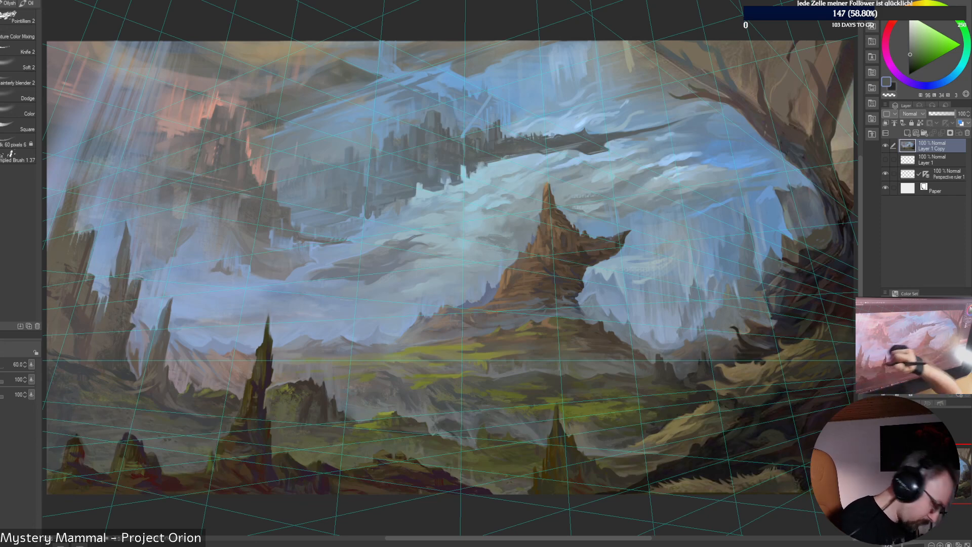
{"action": "left_click", "coordinate": [99, 409], "text": "alt"}
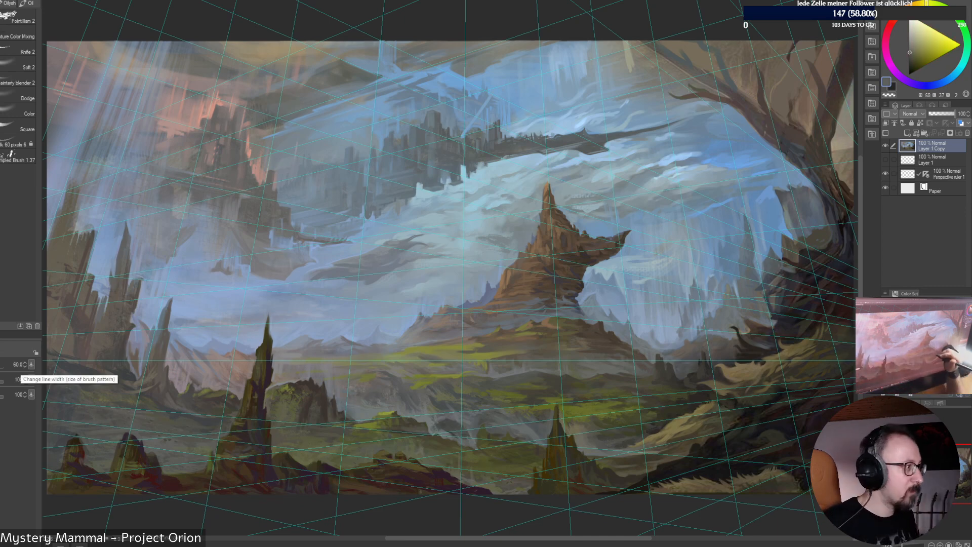
{"action": "left_click", "coordinate": [885, 173]}
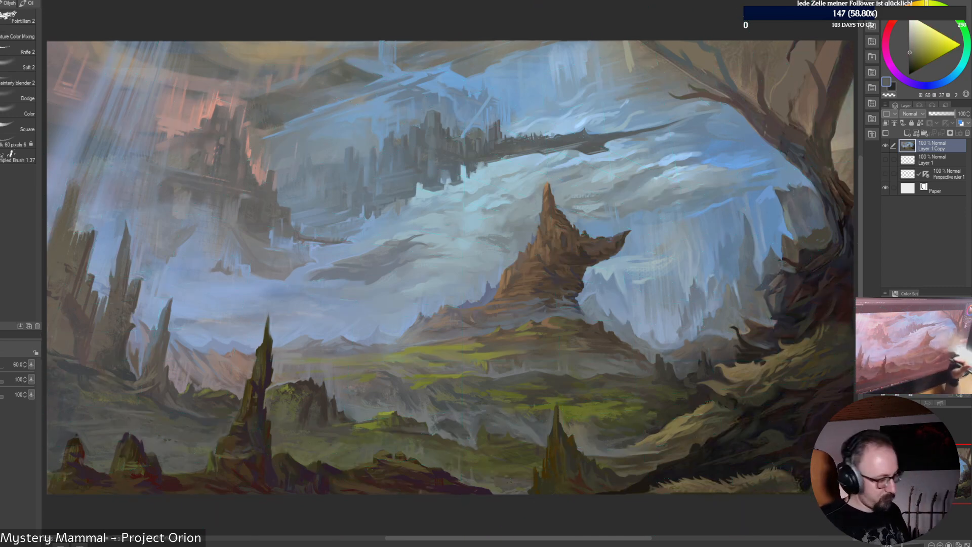
Paint the ground from the second small rounded rock towards the tall spire with sampled olive, dark purple and greyish tones
{"action": "left_click", "coordinate": [210, 481], "text": "alt"}
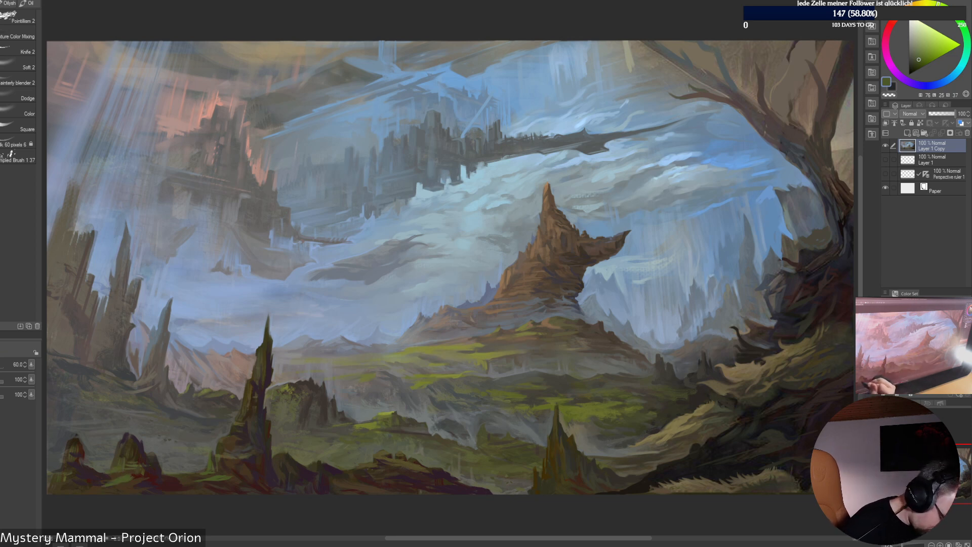
{"action": "left_click", "coordinate": [114, 465], "text": "alt"}
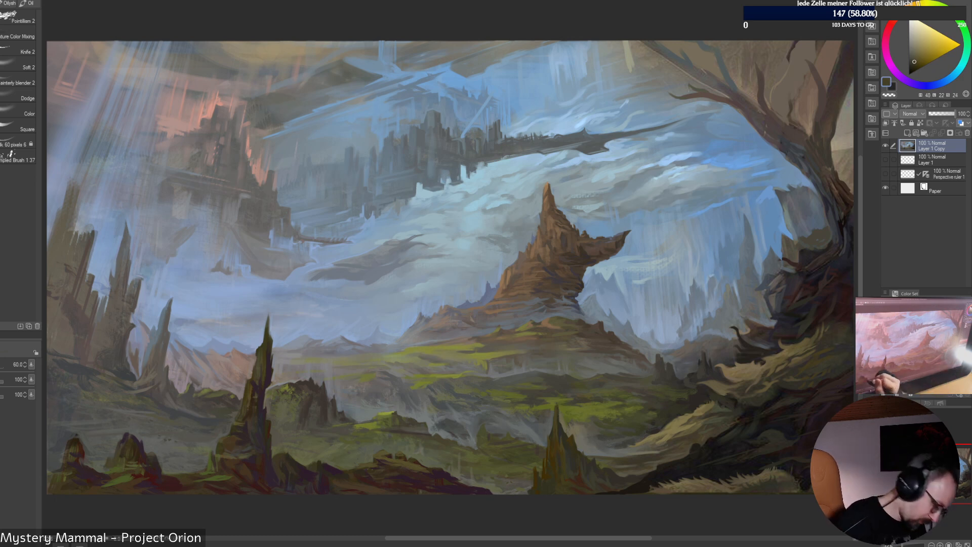
{"action": "left_click", "coordinate": [154, 459], "text": "alt"}
{"action": "left_click", "coordinate": [154, 459], "text": "alt"}
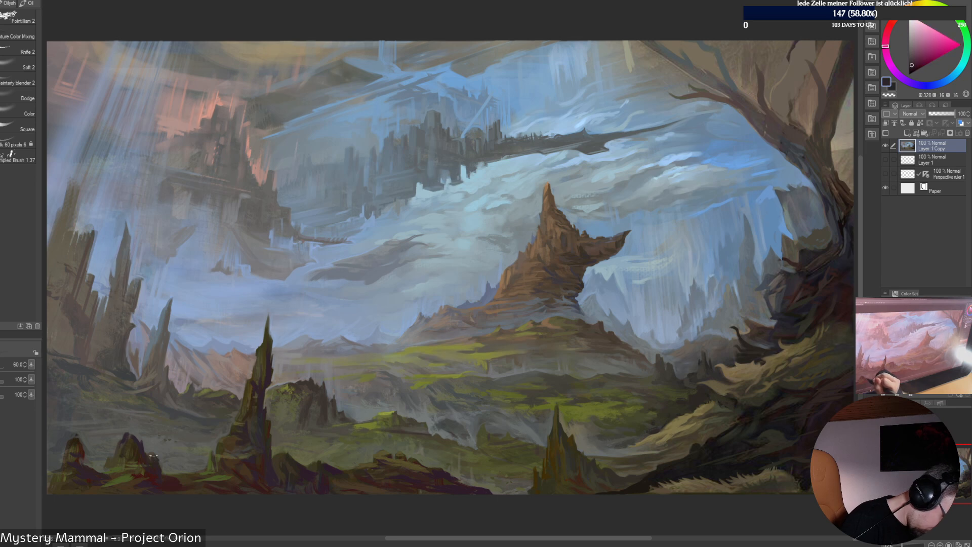
{"action": "mouse_move", "coordinate": [154, 459]}
{"action": "left_mouse_down"}
{"action": "mouse_move", "coordinate": [159, 457]}
{"action": "mouse_move", "coordinate": [181, 479]}
{"action": "mouse_move", "coordinate": [206, 456]}
{"action": "mouse_move", "coordinate": [183, 476]}
{"action": "left_mouse_up"}
{"action": "left_click", "coordinate": [177, 470], "text": "alt"}
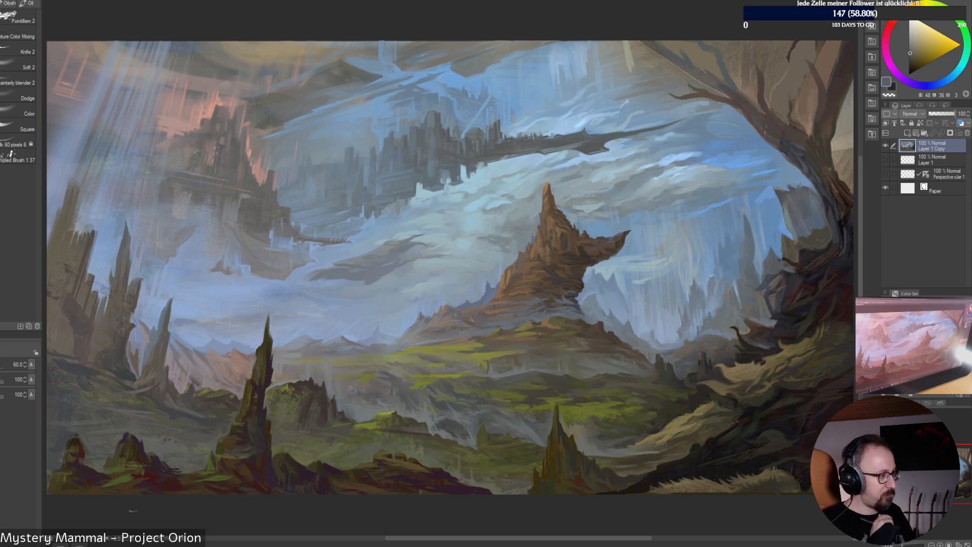
Lasso the area around the two small rounded rocks and the slope behind them, and choose the Soft 2 brush
{"action": "key", "text": "m"}
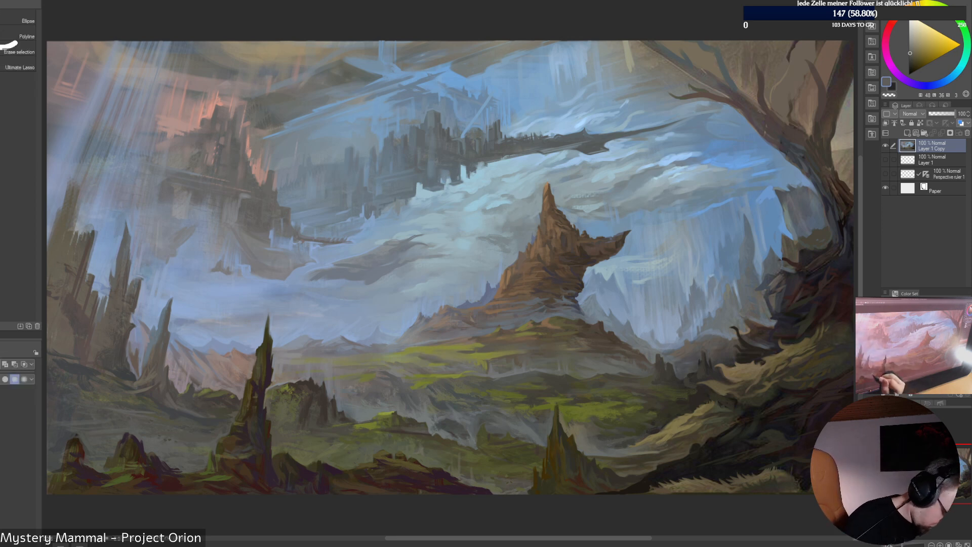
{"action": "mouse_move", "coordinate": [172, 470]}
{"action": "left_mouse_down"}
{"action": "mouse_move", "coordinate": [75, 490]}
{"action": "mouse_move", "coordinate": [43, 476]}
{"action": "mouse_move", "coordinate": [66, 393]}
{"action": "mouse_move", "coordinate": [179, 381]}
{"action": "mouse_move", "coordinate": [205, 419]}
{"action": "left_mouse_up"}
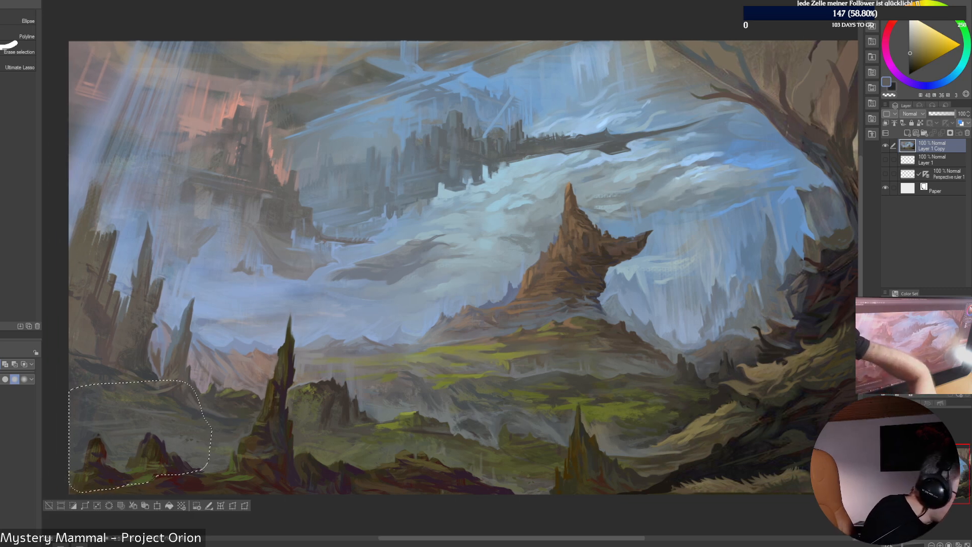
{"action": "key", "text": "b"}
{"action": "left_click", "coordinate": [19, 48]}
{"action": "left_click", "coordinate": [18, 33]}
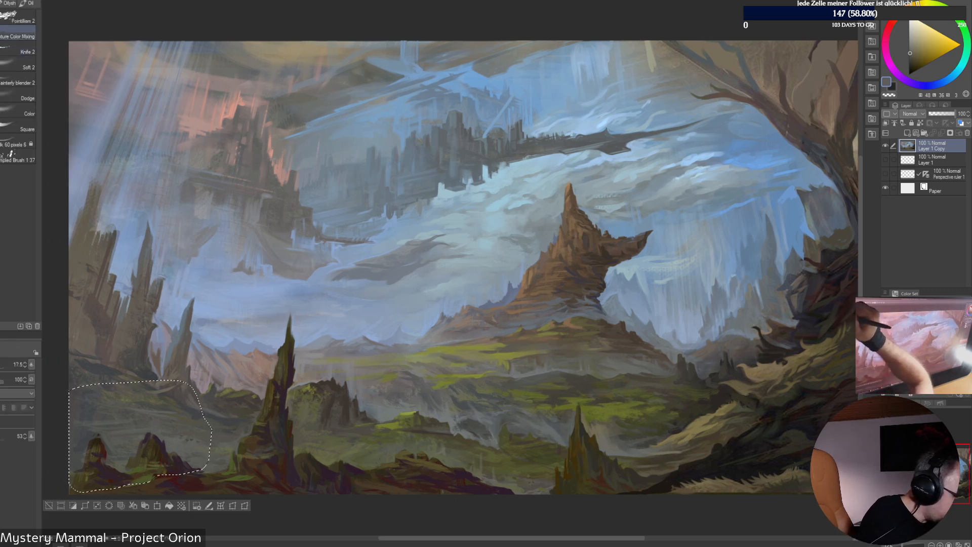
{"action": "left_click", "coordinate": [18, 48]}
{"action": "left_click", "coordinate": [18, 63]}
Lay soft mist in a sampled grey-olive tone around the small rounded rocks' bases at brush size 200, and clear the selection
{"action": "left_click", "coordinate": [194, 471], "text": "alt"}
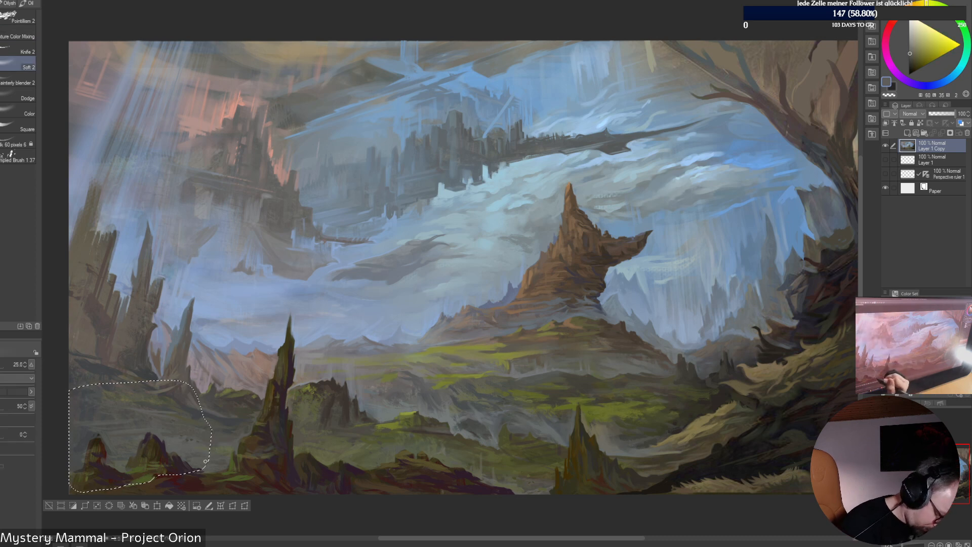
{"action": "key", "text": "bracketright"}
{"action": "key", "text": "bracketright"}
{"action": "key", "text": "bracketright"}
{"action": "key", "text": "bracketright"}
{"action": "key", "text": "bracketright"}
{"action": "key", "text": "bracketright"}
{"action": "key", "text": "bracketright"}
{"action": "key", "text": "bracketright"}
{"action": "key", "text": "bracketright"}
{"action": "key", "text": "bracketright"}
{"action": "key", "text": "bracketright"}
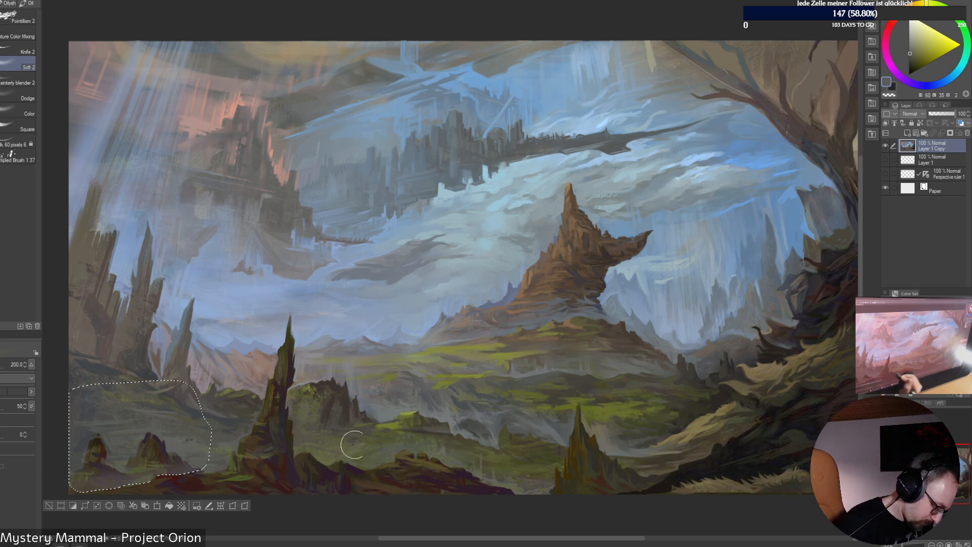
{"action": "key", "text": "m"}
{"action": "key", "text": "ctrl+d"}
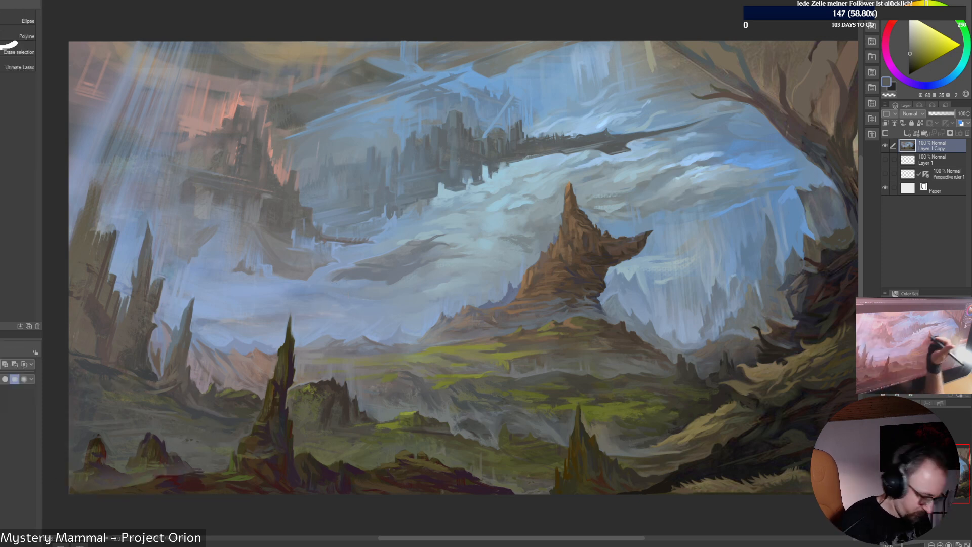
Repaint the reddish-brown ridge in front of the small rounded rocks with an oil brush at size 12.5 in sampled dark red and brown
{"action": "key", "text": "b"}
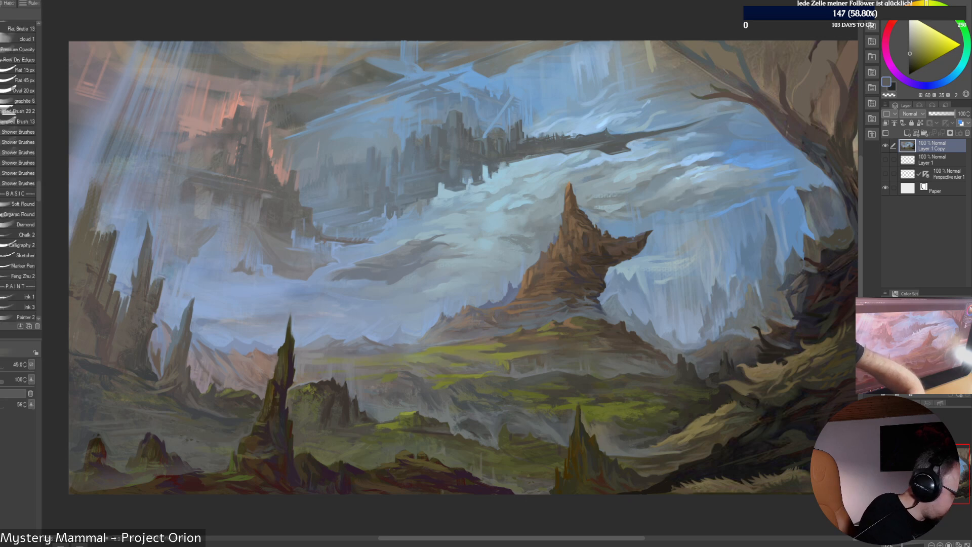
{"action": "key", "text": "p"}
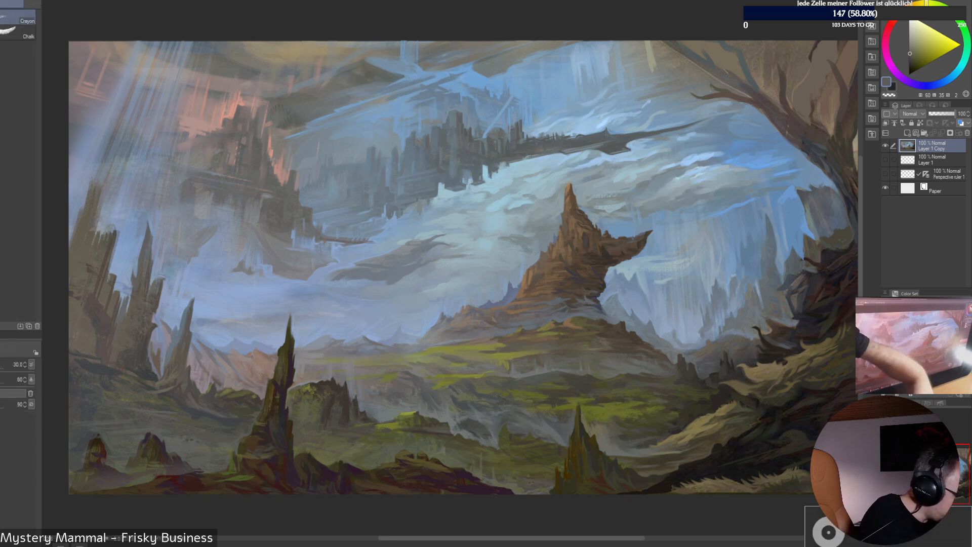
{"action": "key", "text": "b"}
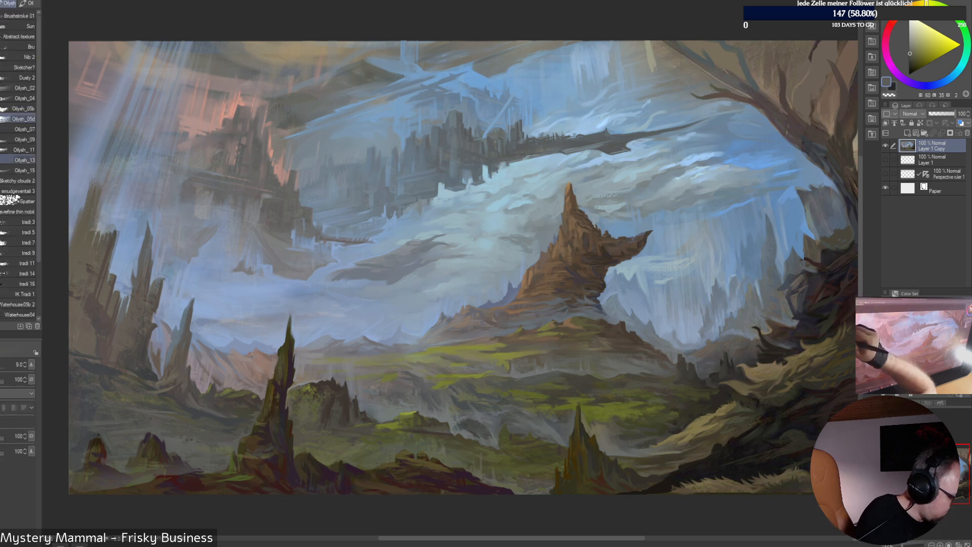
{"action": "left_click", "coordinate": [161, 471], "text": "alt"}
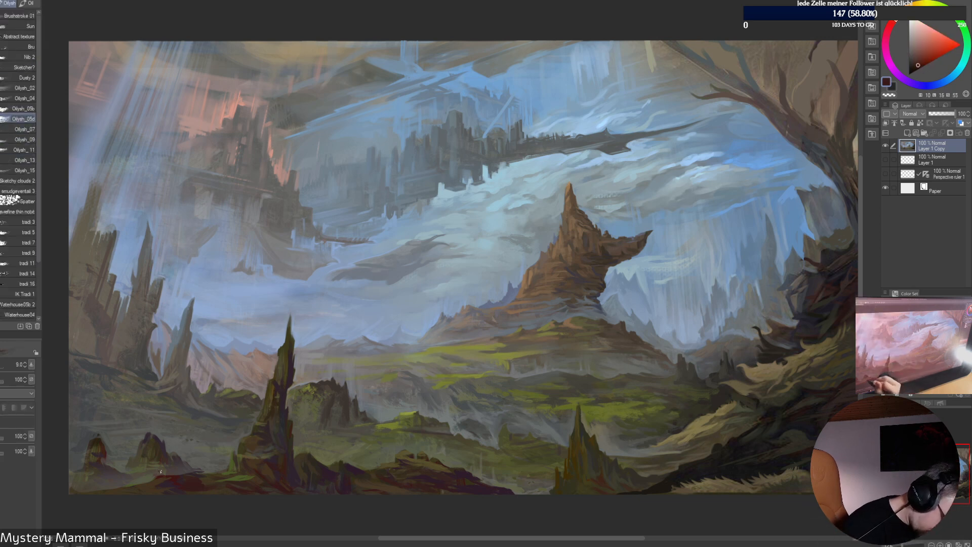
{"action": "key", "text": "]"}
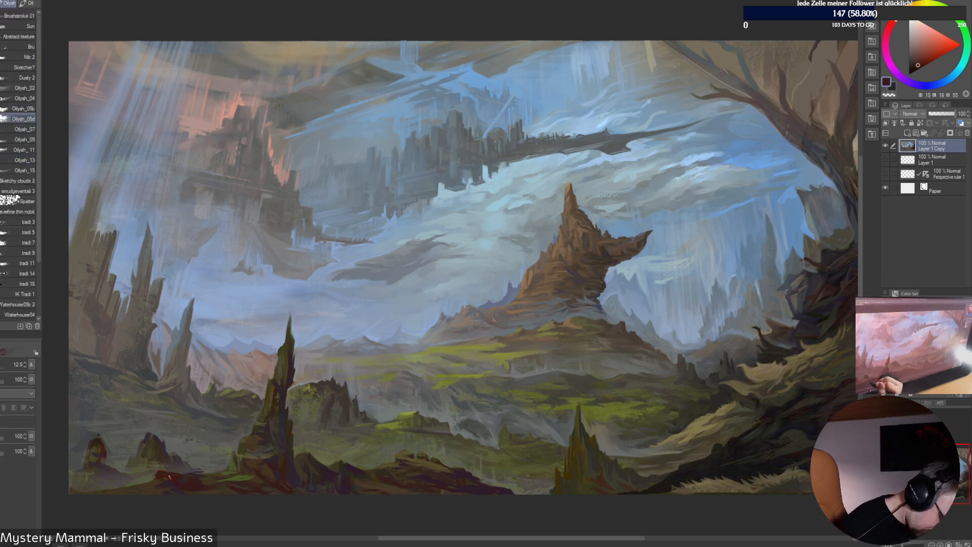
{"action": "left_click", "coordinate": [144, 481], "text": "alt"}
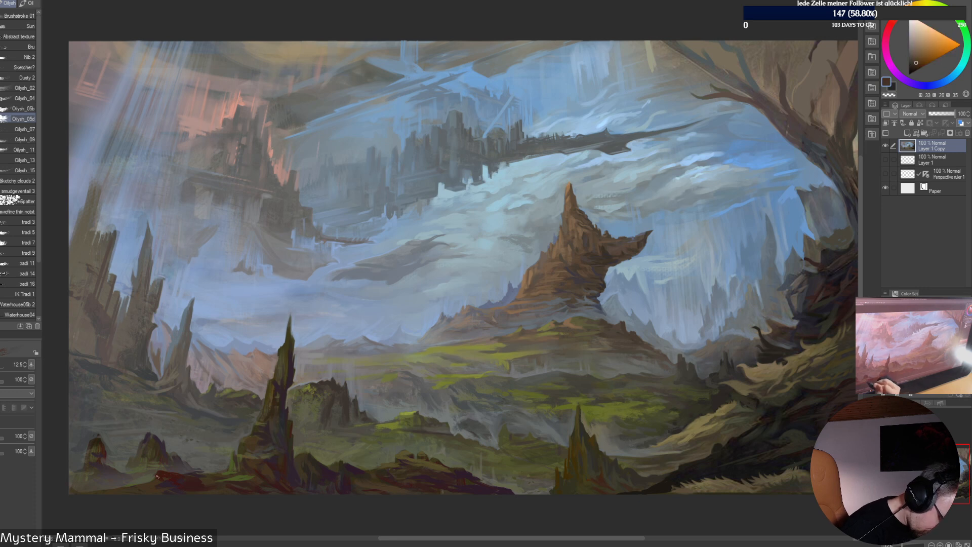
{"action": "left_click", "coordinate": [149, 485], "text": "alt"}
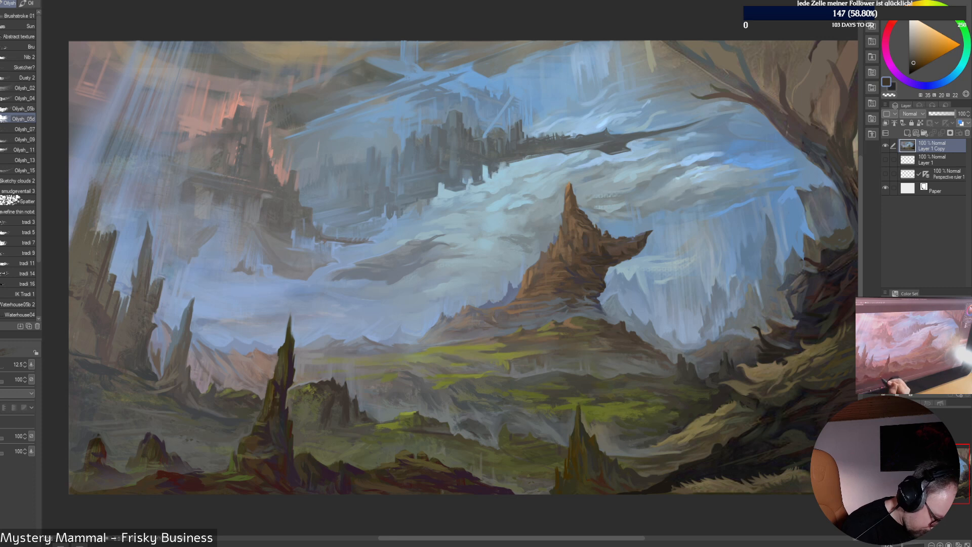
Paint the ground below the two small rounded rocks with sampled olive, brown and dark purple tones at brush size 12.5
{"action": "left_click", "coordinate": [154, 482], "text": "alt"}
{"action": "left_click_drag", "start_coordinate": [154, 483], "coordinate": [109, 490]}
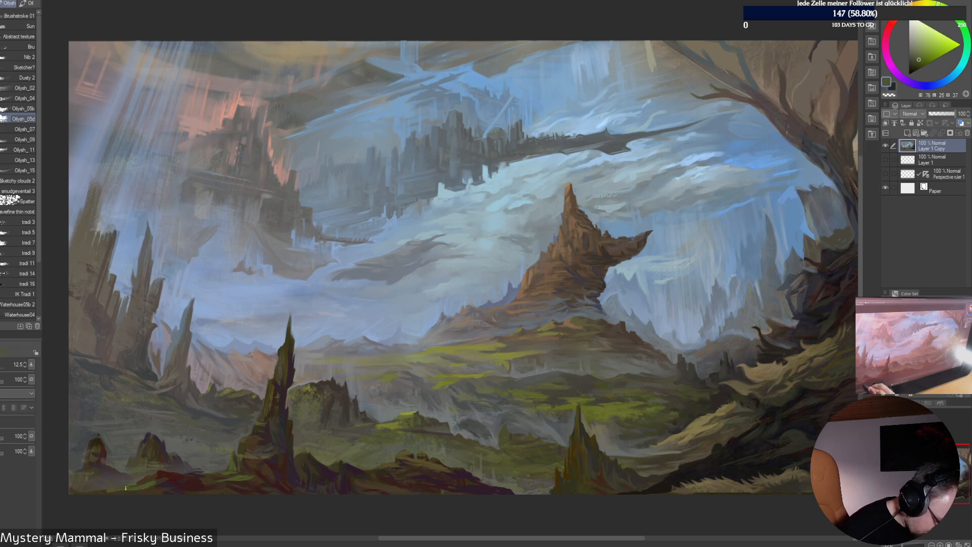
{"action": "left_click_drag", "start_coordinate": [167, 492], "coordinate": [149, 491]}
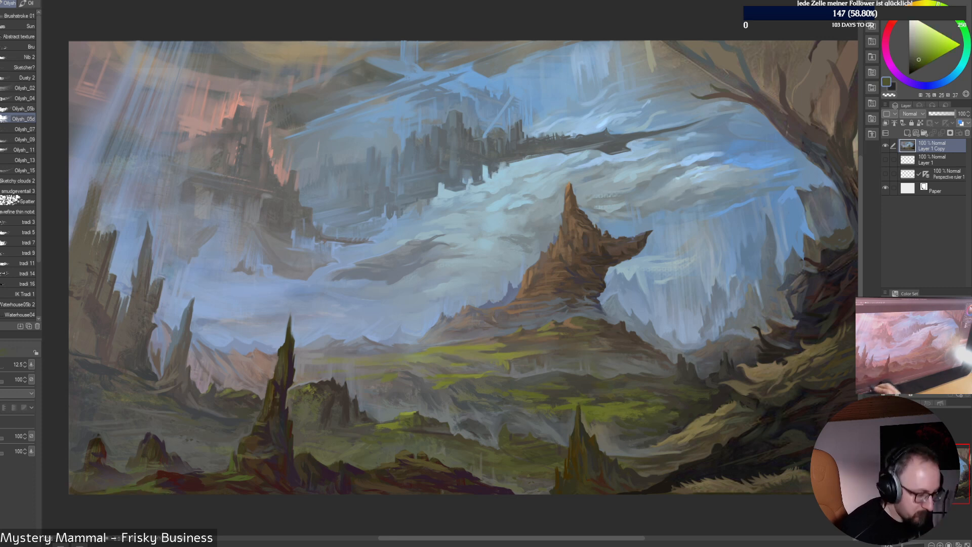
{"action": "left_click", "coordinate": [118, 486], "text": "alt"}
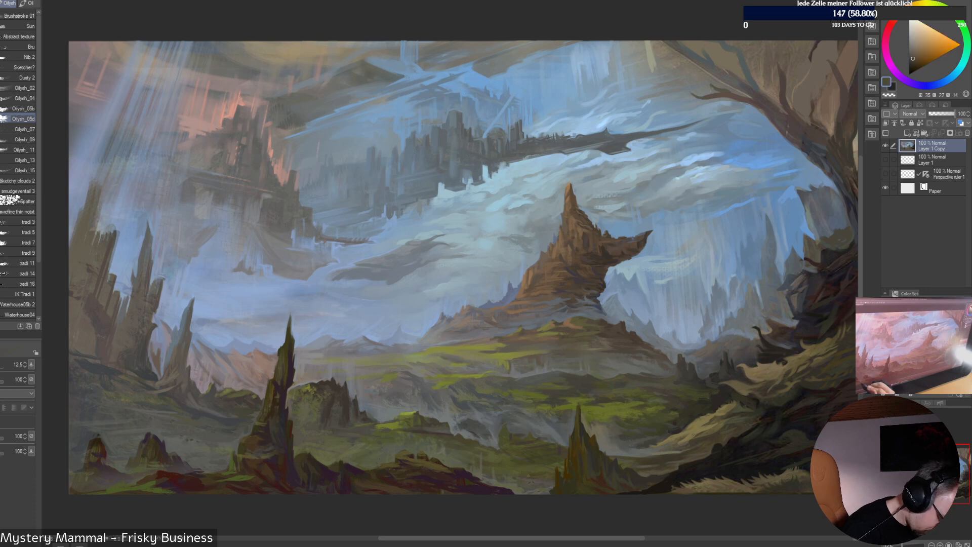
{"action": "left_click", "coordinate": [146, 480], "text": "alt"}
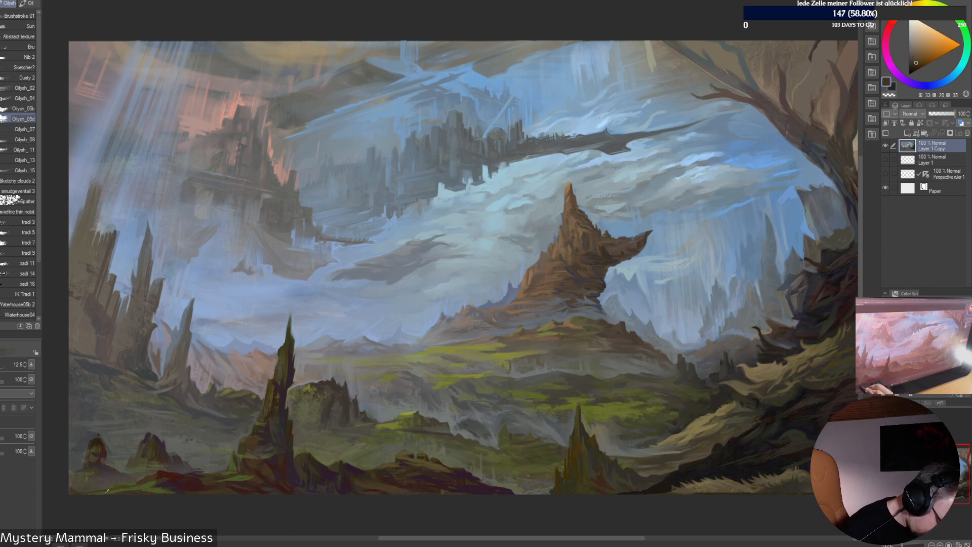
{"action": "left_click_drag", "start_coordinate": [115, 490], "coordinate": [141, 488]}
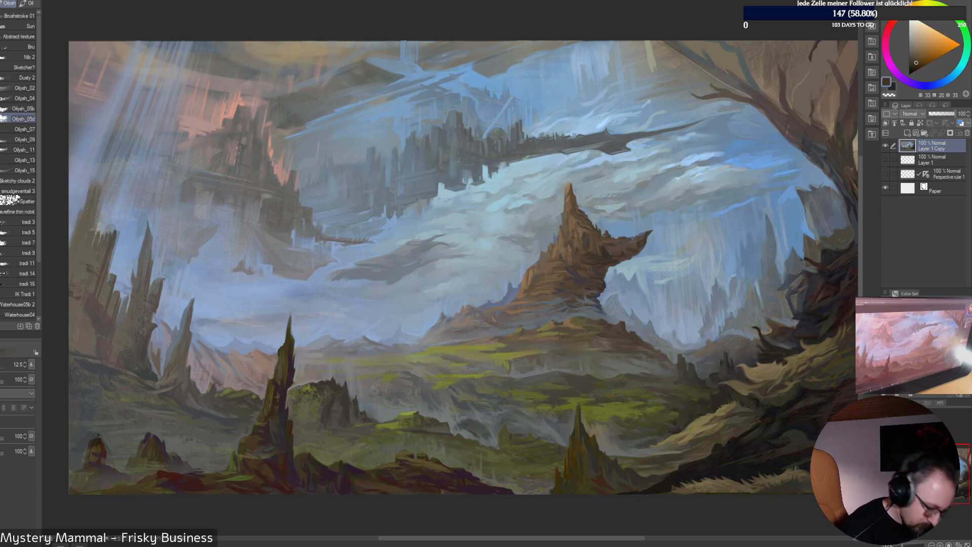
{"action": "left_click", "coordinate": [178, 493], "text": "alt"}
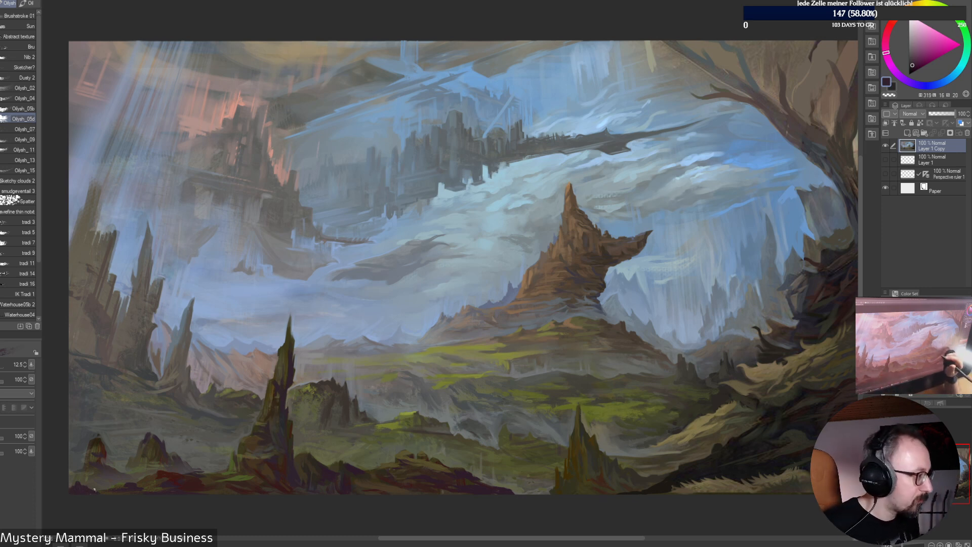
Paint dark ground at the foot of the smaller green spire in sampled dark purple and reddish tones at brush sizes 20 and 15
{"action": "left_click", "coordinate": [498, 489], "text": "alt"}
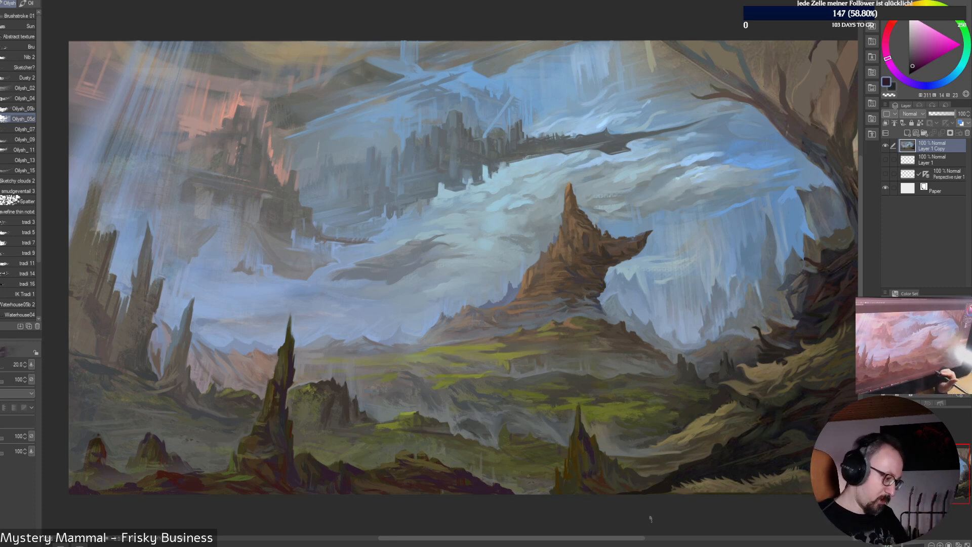
{"action": "key", "text": "]"}
{"action": "key", "text": "]"}
{"action": "key", "text": "]"}
{"action": "key", "text": "]"}
{"action": "left_click", "coordinate": [565, 491], "text": "alt"}
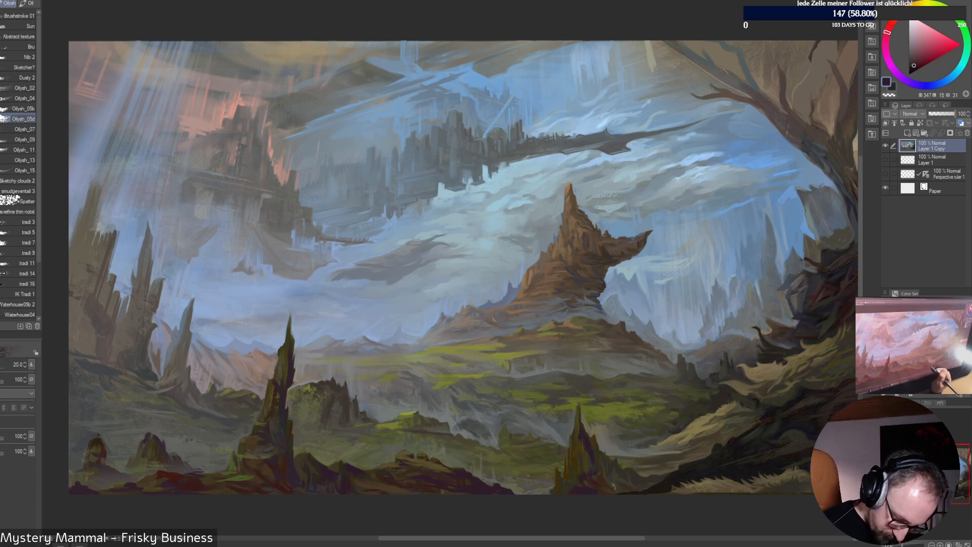
{"action": "key", "text": "bracketleft"}
{"action": "key", "text": "bracketleft"}
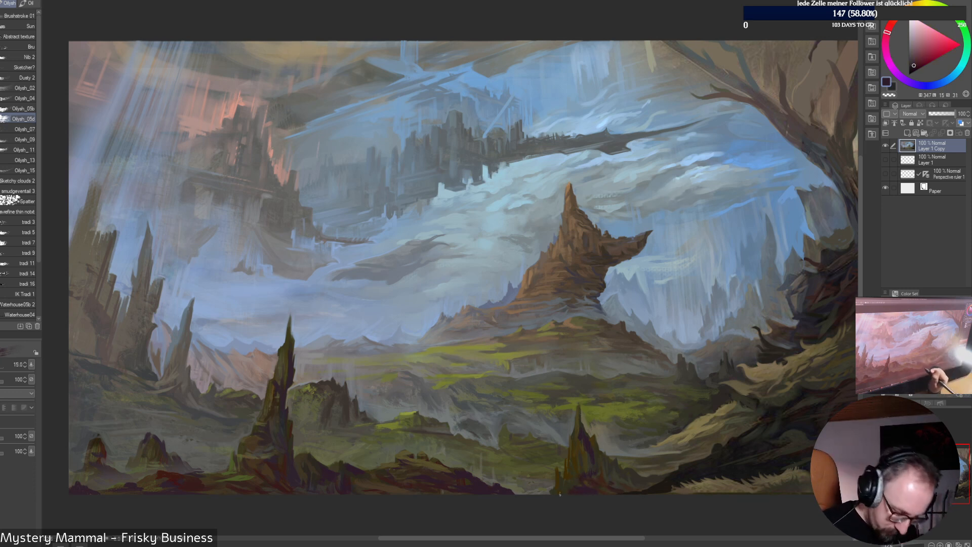
Refine the shadows at the smaller green spire's base in sampled dark purple, varying the brush size between 10 and 20
{"action": "key", "text": "bracketleft"}
{"action": "left_click", "coordinate": [598, 490], "text": "alt"}
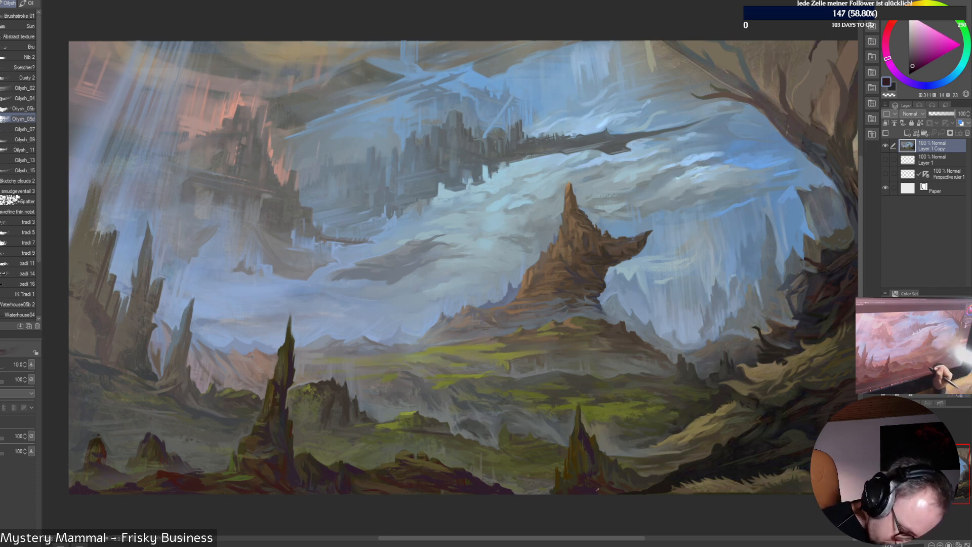
{"action": "key", "text": "bracketright"}
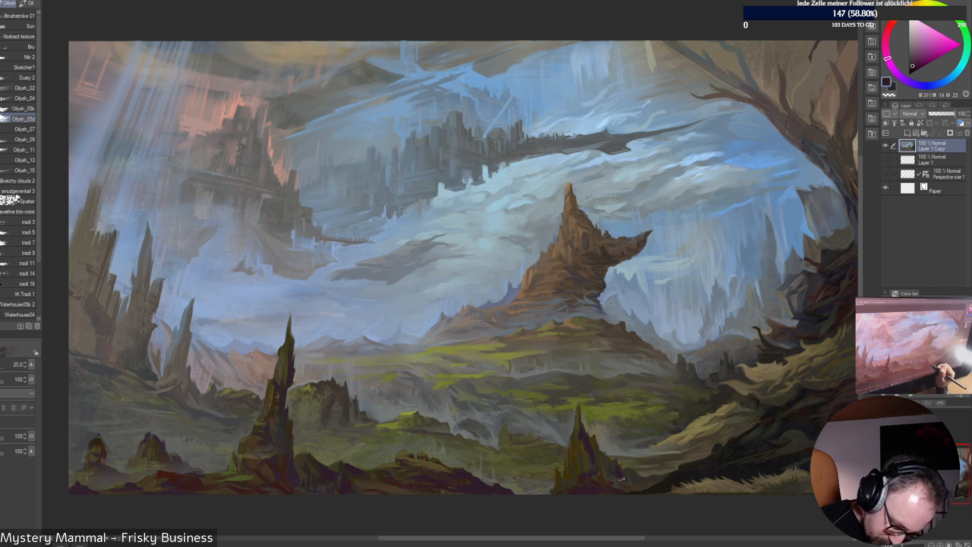
{"action": "key", "text": "bracketleft"}
{"action": "key", "text": "bracketright"}
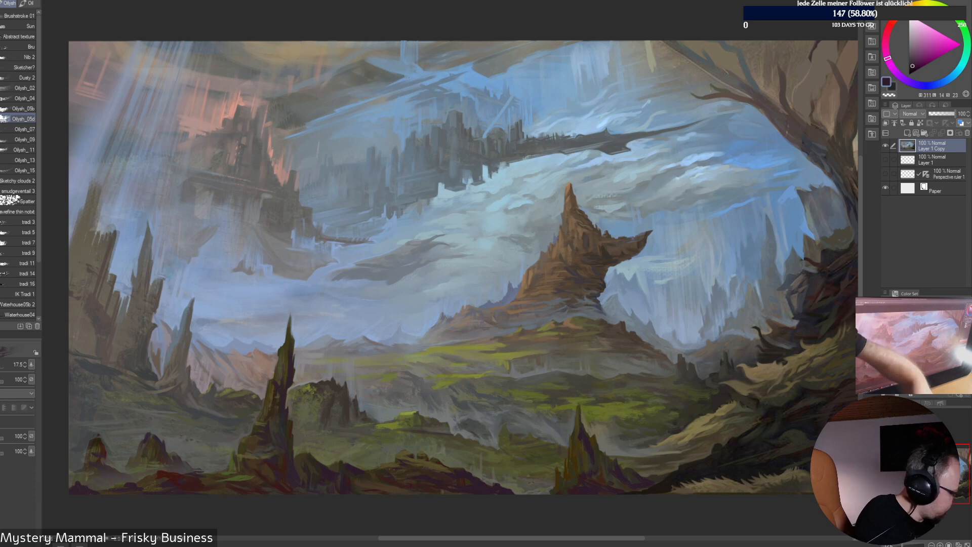
Smooth the brushwork on the smaller green spire with the Painterly blender 2 at sizes 35 to 45
{"action": "key", "text": "b"}
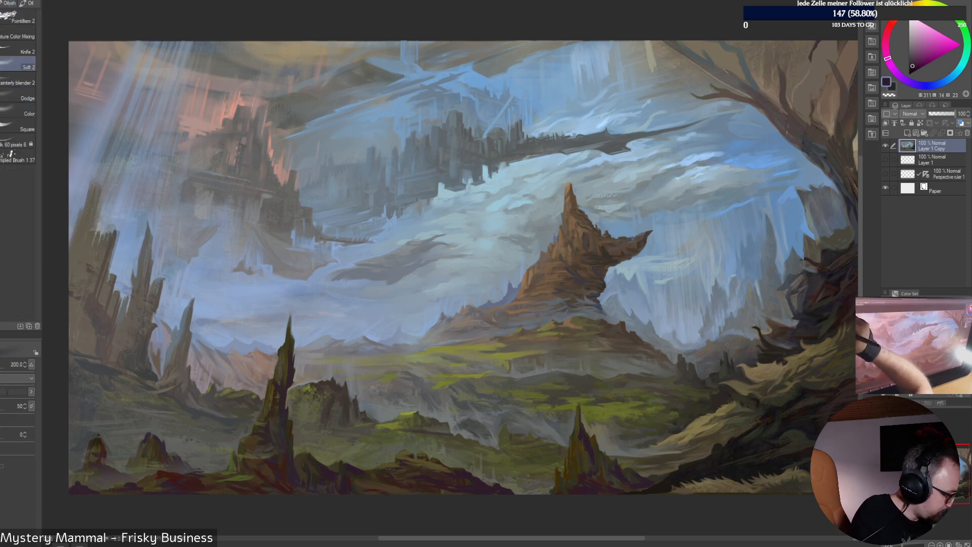
{"action": "key", "text": "e"}
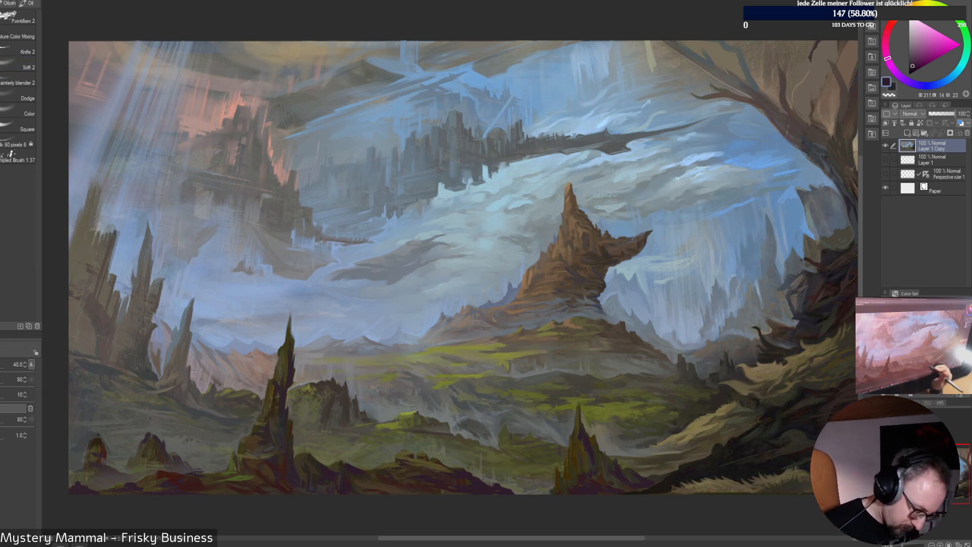
{"action": "key", "text": "j"}
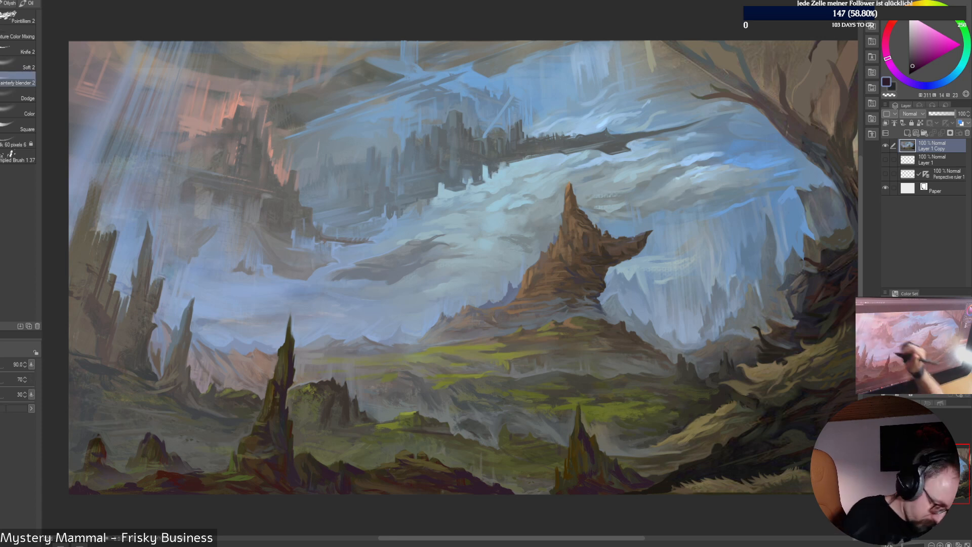
{"action": "key", "text": "bracketleft"}
{"action": "key", "text": "bracketleft"}
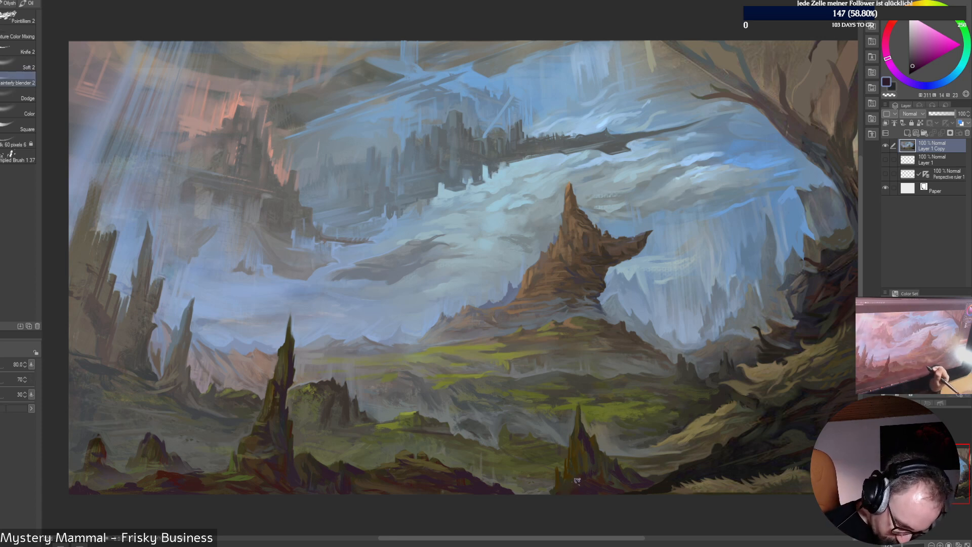
{"action": "key", "text": "bracketleft"}
{"action": "key", "text": "bracketleft"}
{"action": "key", "text": "bracketleft"}
{"action": "key", "text": "bracketleft"}
{"action": "key", "text": "bracketleft"}
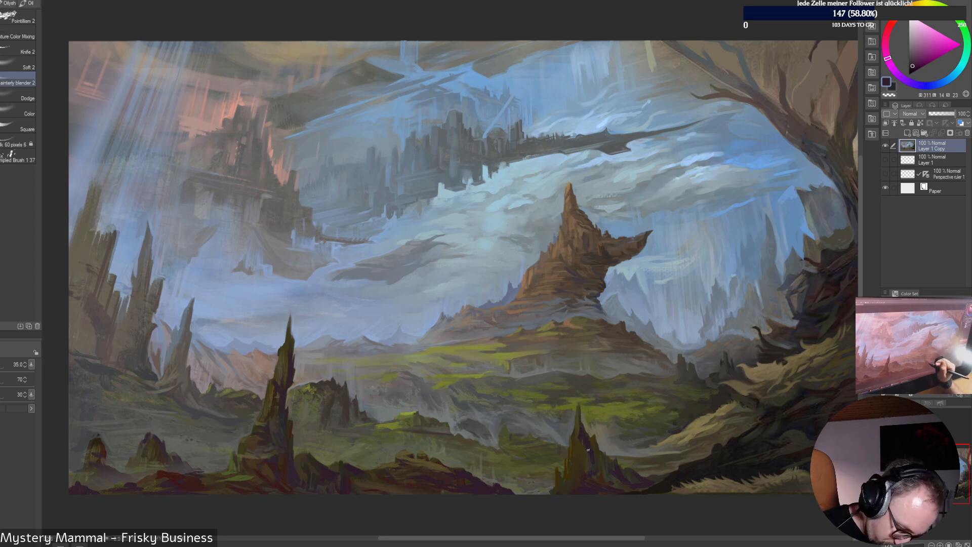
{"action": "key", "text": "bracketright"}
{"action": "key", "text": "bracketright"}
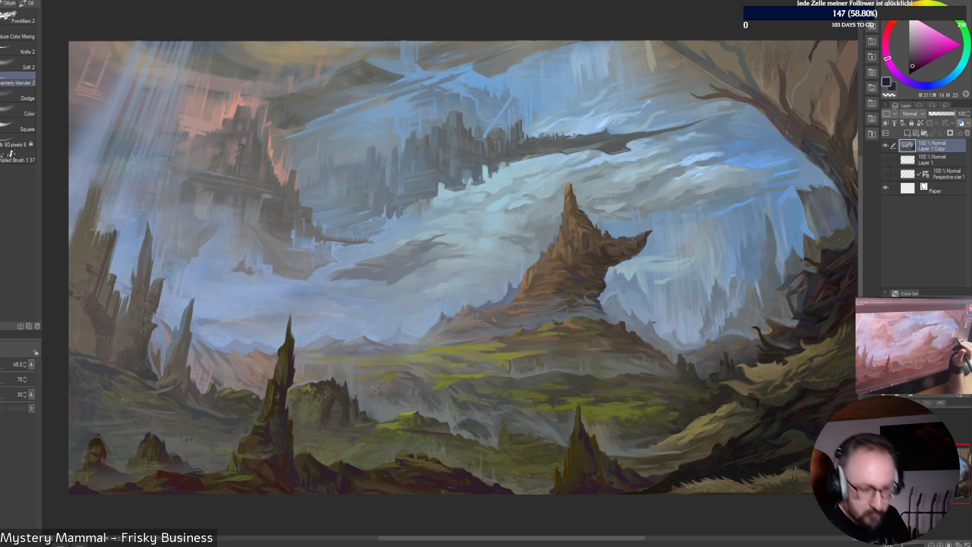
Blend the dark ground beside the smaller green spire's foot with larger blender sizes of 70 and 60
{"action": "key", "text": "bracketright"}
{"action": "key", "text": "bracketright"}
{"action": "key", "text": "bracketright"}
{"action": "key", "text": "bracketright"}
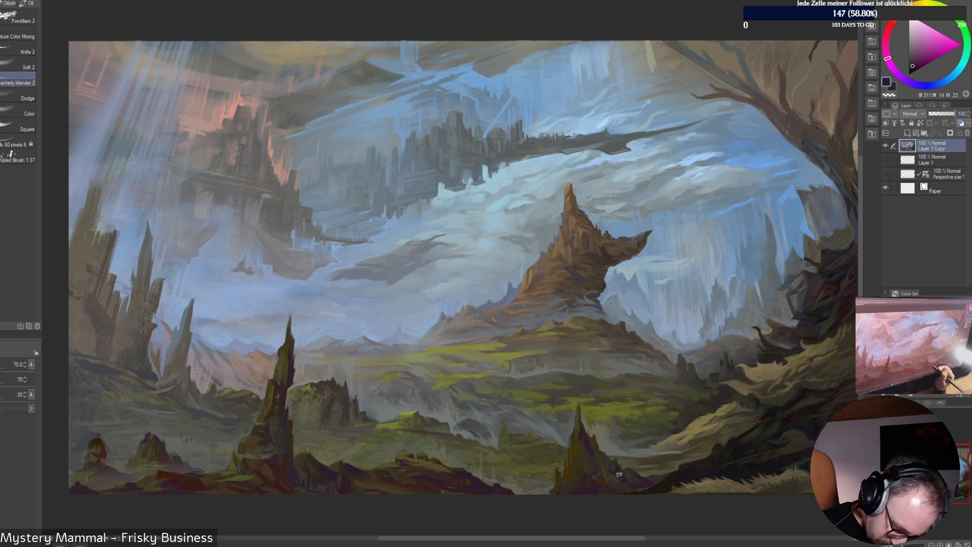
{"action": "key", "text": "bracketleft"}
{"action": "key", "text": "bracketleft"}
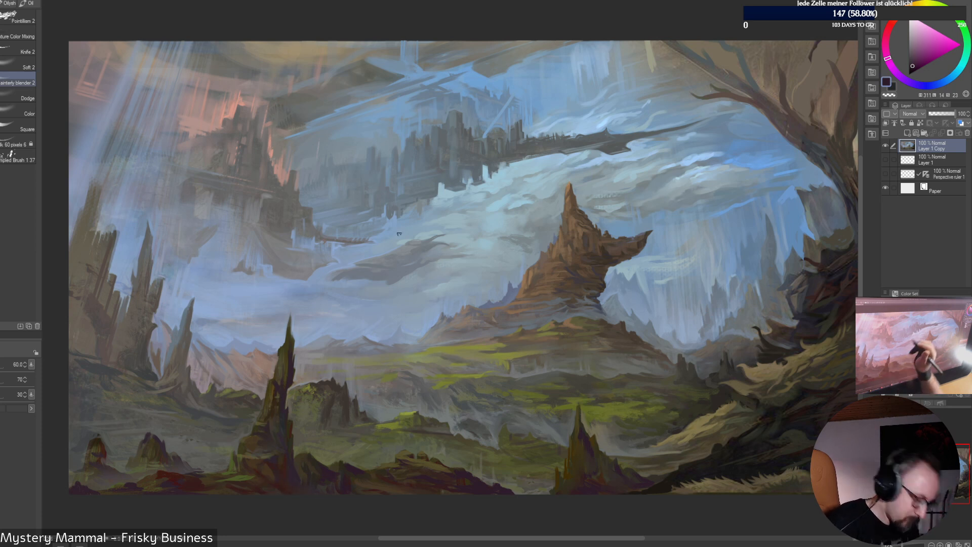
Blend the tall foreground spire and the reddish-brown ground around its base at blender sizes between 40 and 60
{"action": "key", "text": "bracketright"}
{"action": "key", "text": "bracketright"}
{"action": "key", "text": "bracketright"}
{"action": "key", "text": "bracketleft"}
{"action": "key", "text": "bracketleft"}
{"action": "key", "text": "bracketleft"}
{"action": "key", "text": "bracketleft"}
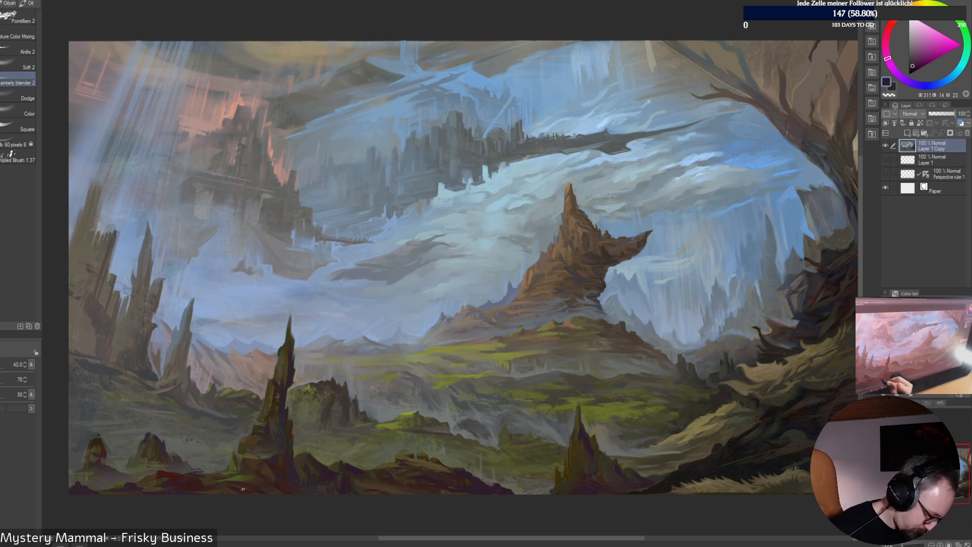
{"action": "key", "text": "bracketright"}
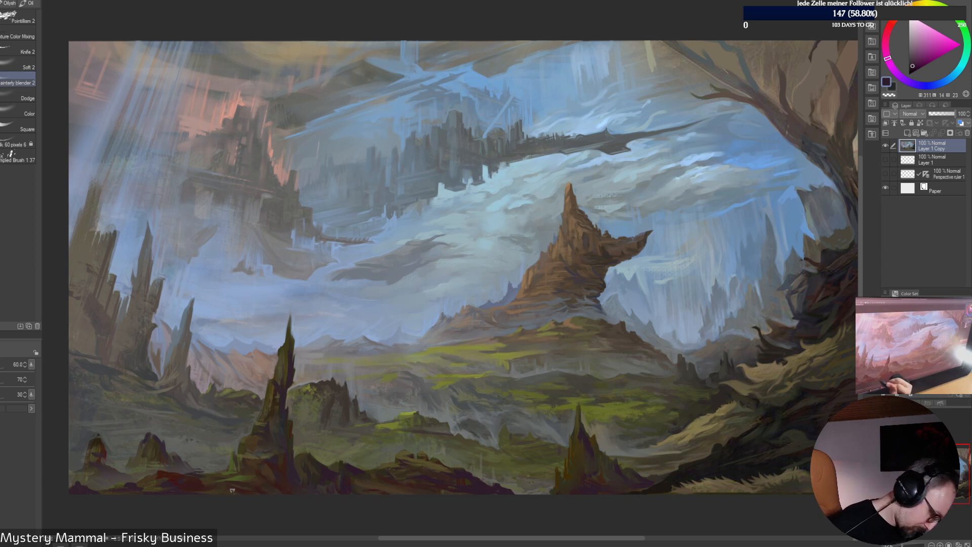
{"action": "key", "text": "bracketleft"}
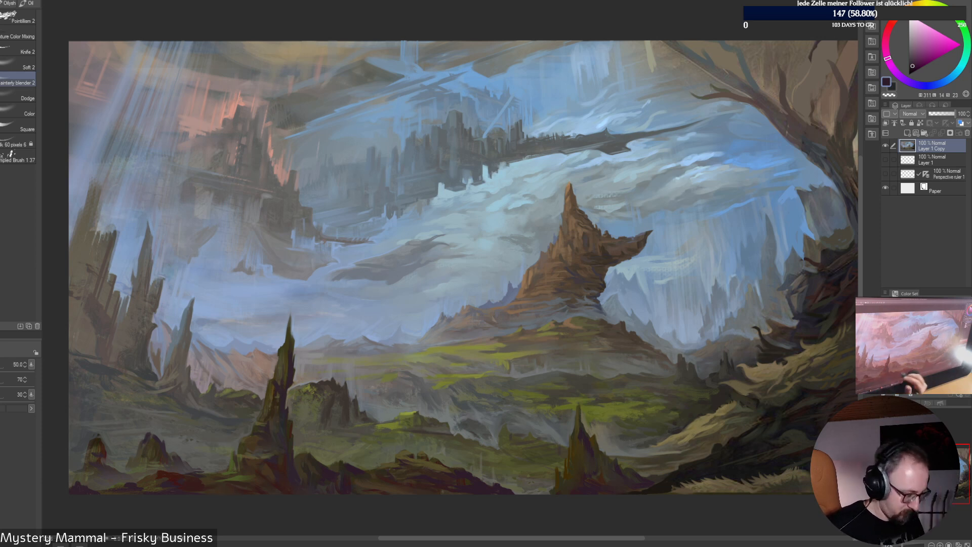
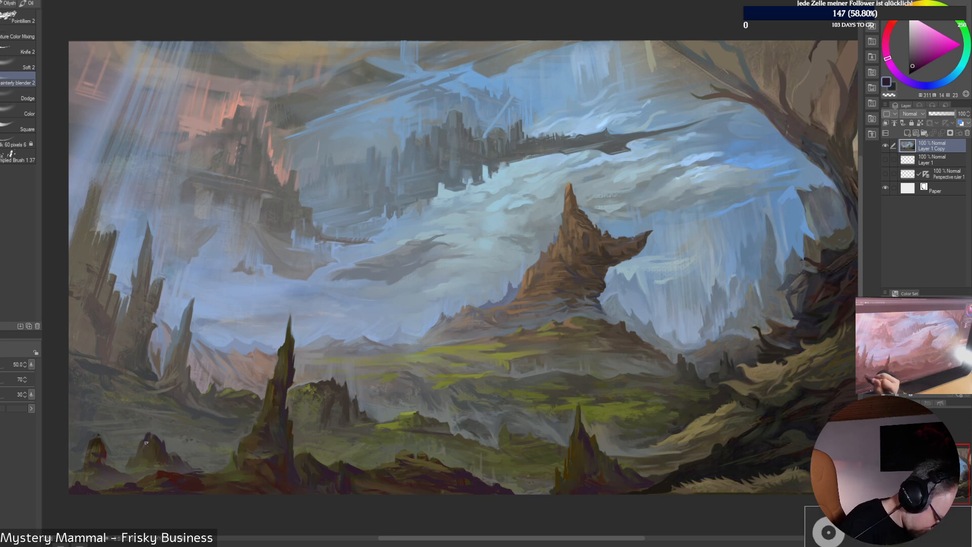
Soften the shading of the small rounded rock nearest the painting's edge with the blender at size 50
{"action": "left_click", "coordinate": [151, 473], "text": "alt"}
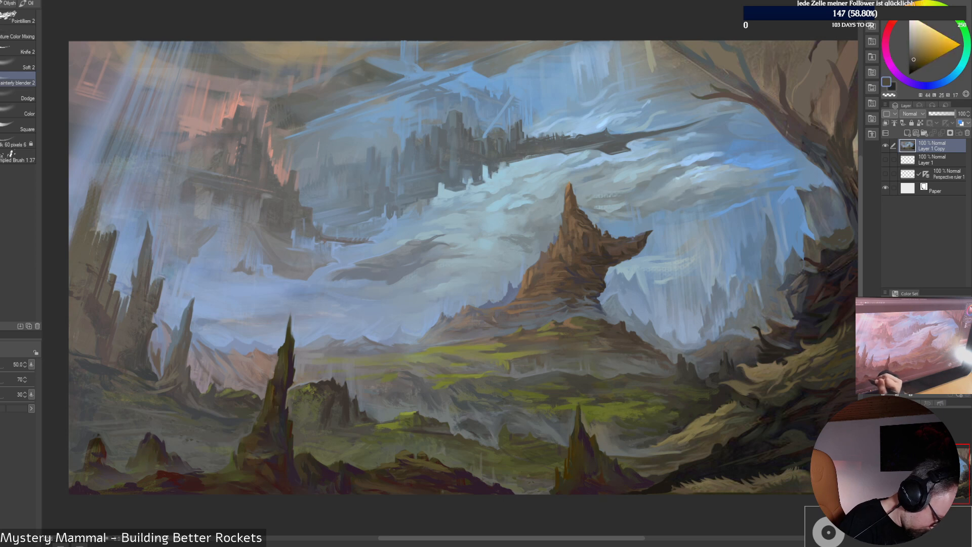
{"action": "left_click", "coordinate": [170, 464], "text": "alt"}
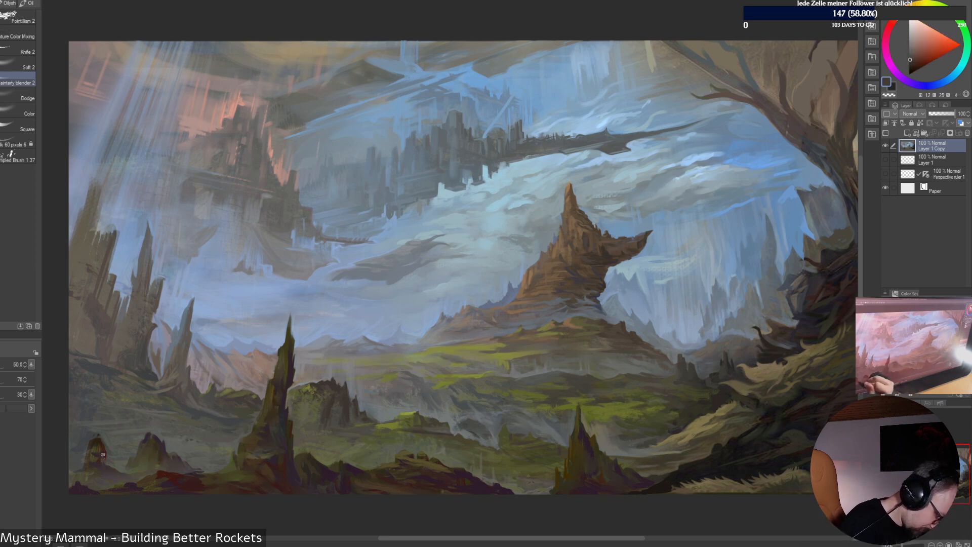
{"action": "left_click_drag", "start_coordinate": [102, 454], "coordinate": [104, 461]}
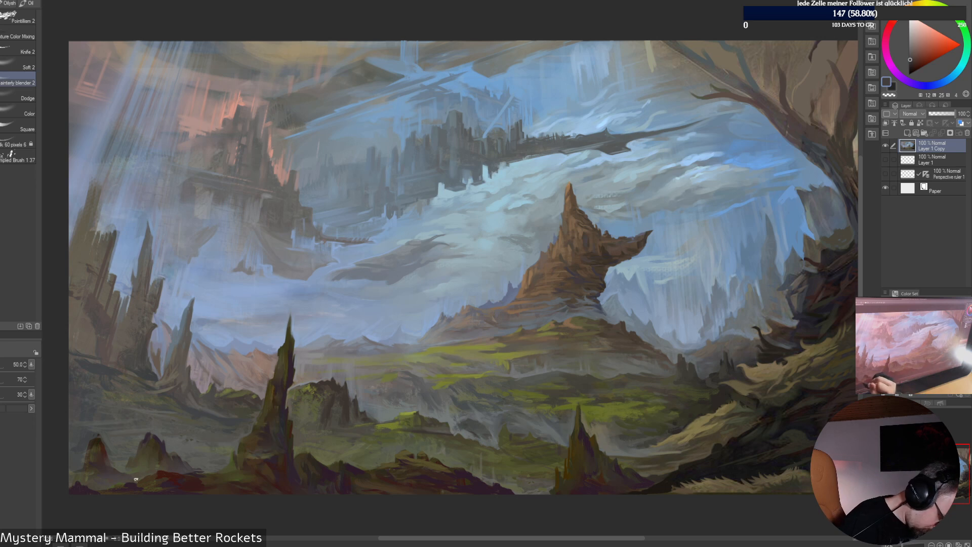
Paint a dark red side on the outermost small rounded rock using Oil Brushstroke 2 at size 35 and a sampled reddish tone
{"action": "right_click", "coordinate": [389, 310]}
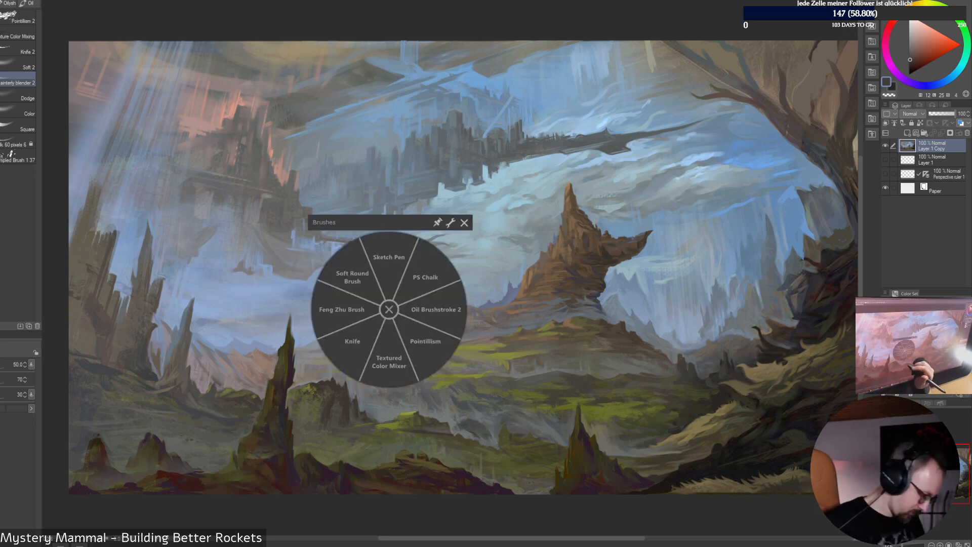
{"action": "left_click", "coordinate": [436, 309]}
{"action": "left_click", "coordinate": [105, 441], "text": "alt"}
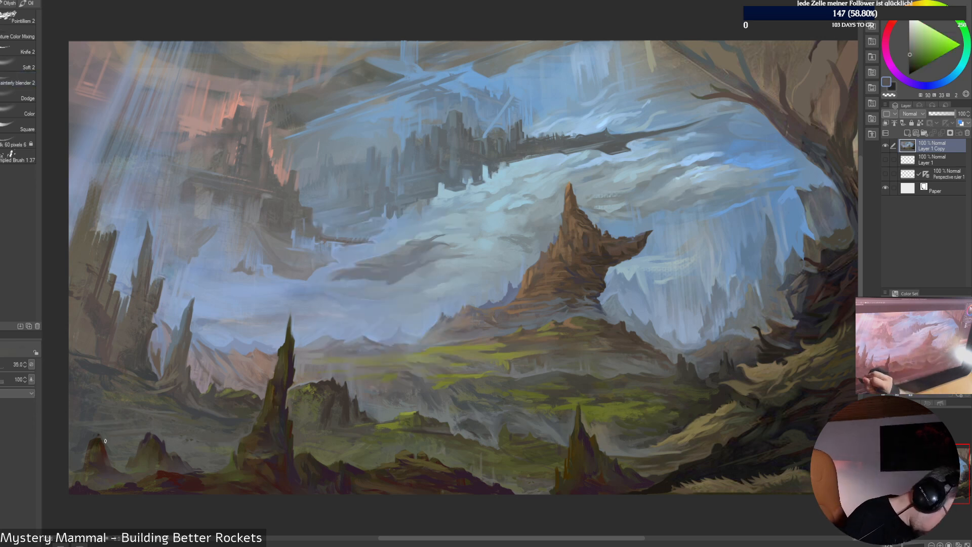
{"action": "left_click", "coordinate": [114, 462], "text": "alt"}
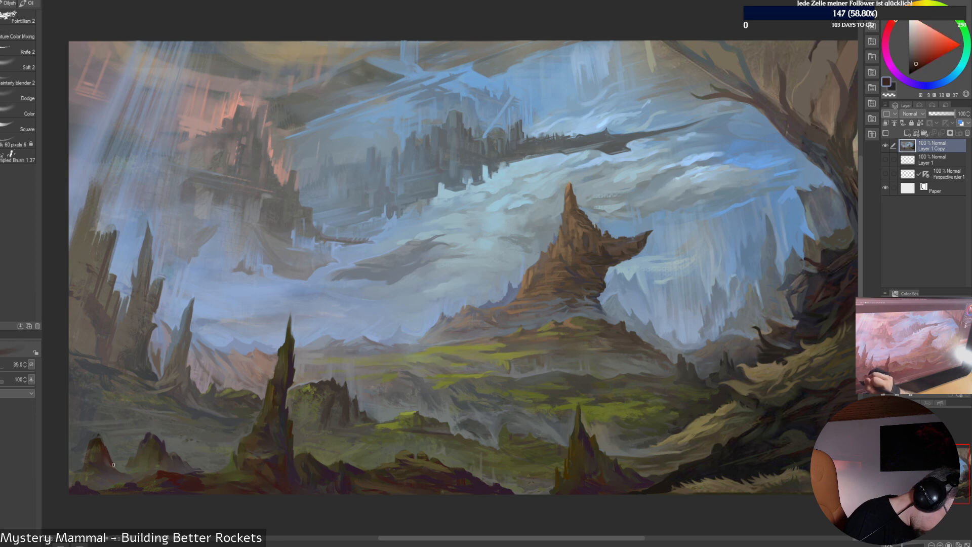
{"action": "left_click_drag", "start_coordinate": [114, 453], "coordinate": [121, 472]}
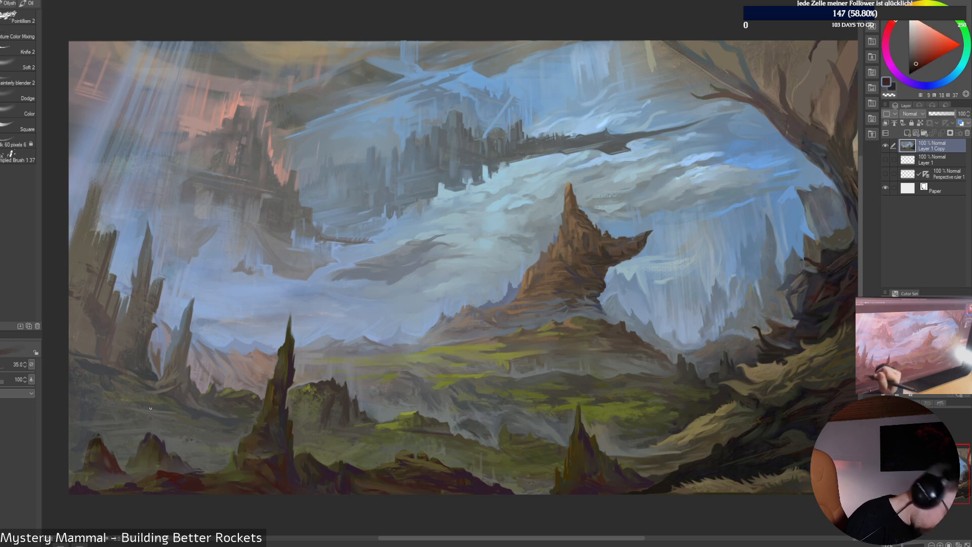
Rework the outermost small rounded rock's red side and base with sampled dark purple, mauve and brown tones at brush size 35
{"action": "left_click", "coordinate": [121, 432], "text": "alt"}
{"action": "left_click", "coordinate": [135, 452], "text": "alt"}
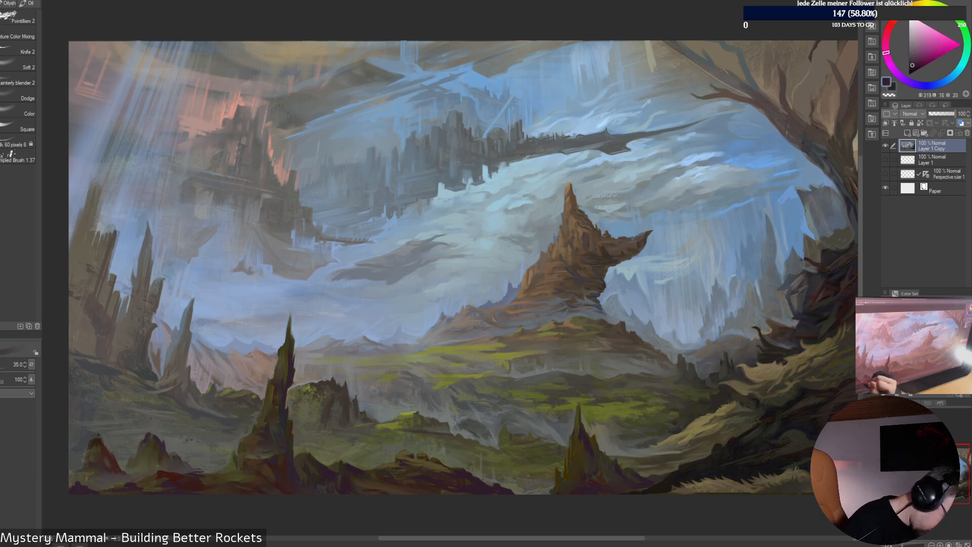
{"action": "left_click", "coordinate": [115, 464], "text": "alt"}
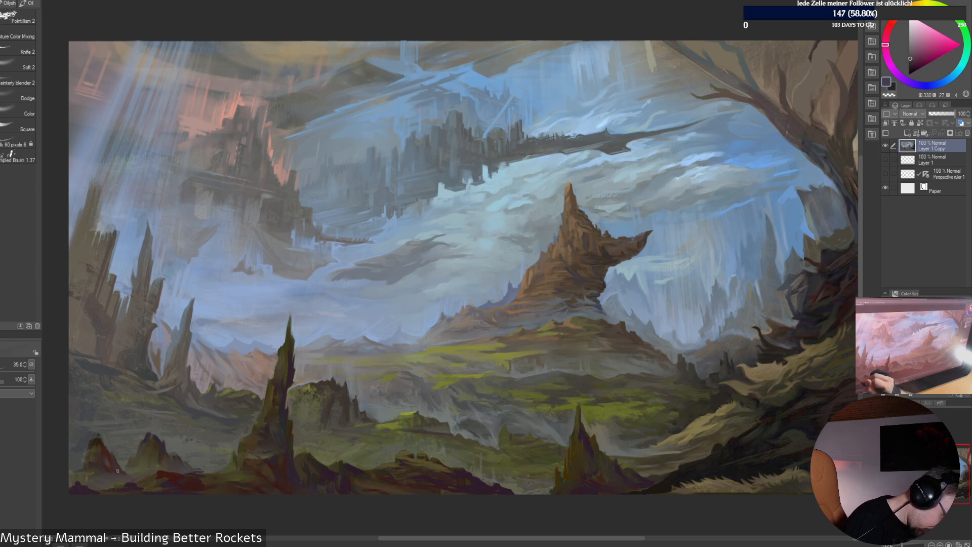
{"action": "left_click", "coordinate": [119, 470], "text": "alt"}
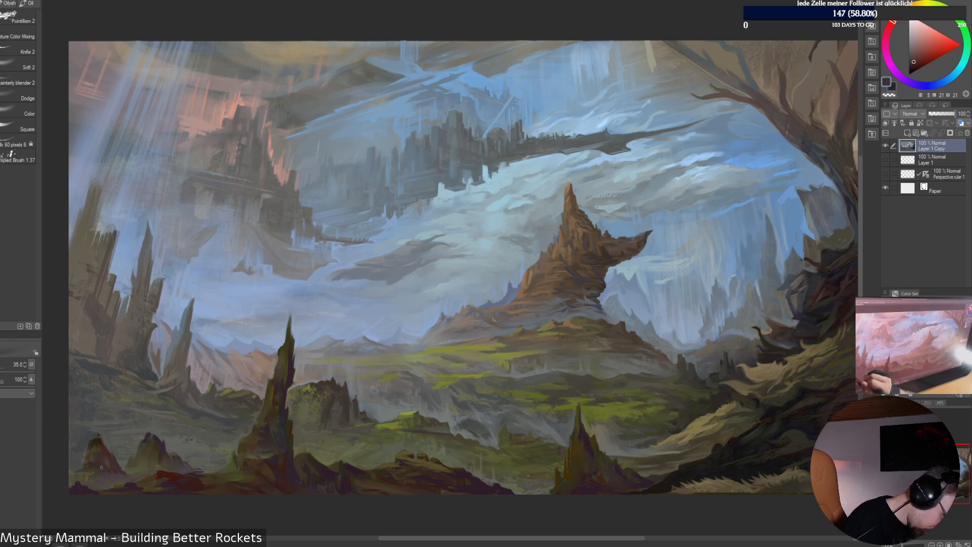
{"action": "left_click", "coordinate": [182, 458], "text": "alt"}
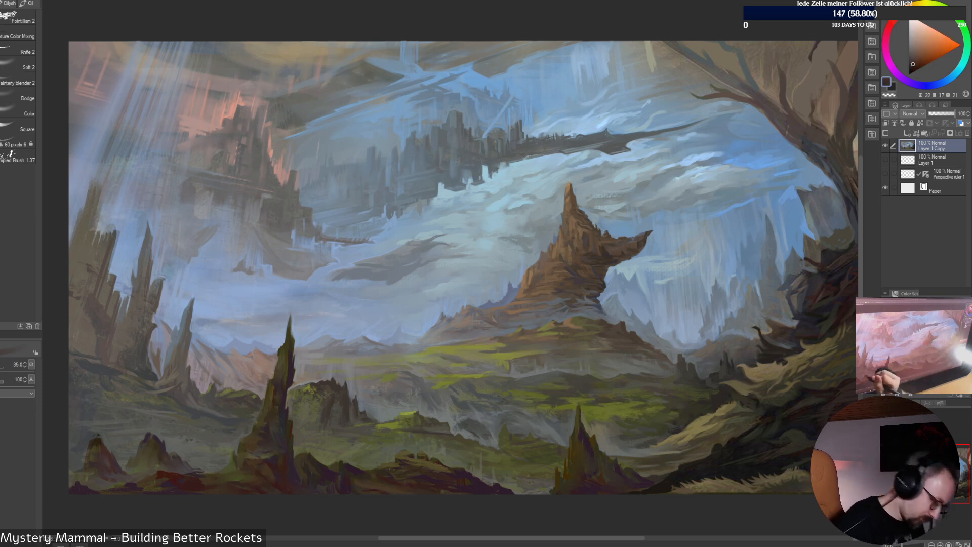
Sharpen the peaks of the two small foreground rocks with sampled green-grey and dark purple tones at brush size 35
{"action": "left_click", "coordinate": [145, 434], "text": "alt"}
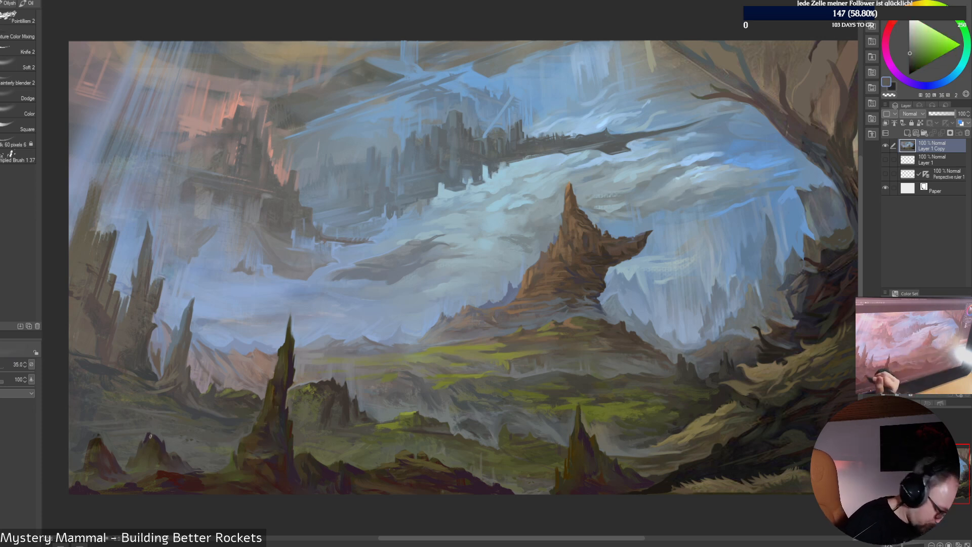
{"action": "left_click", "coordinate": [148, 435], "text": "alt"}
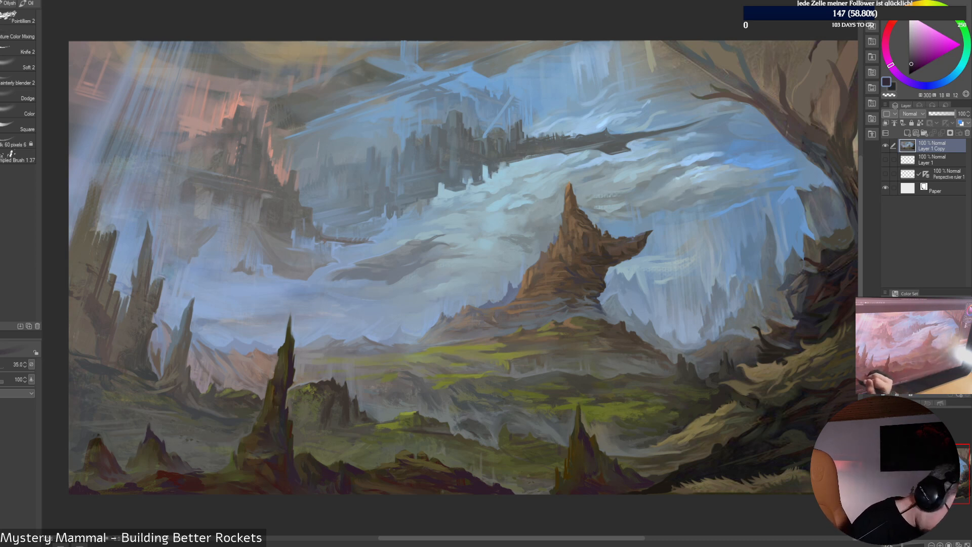
{"action": "left_click", "coordinate": [98, 445], "text": "alt"}
{"action": "left_click", "coordinate": [92, 439], "text": "alt"}
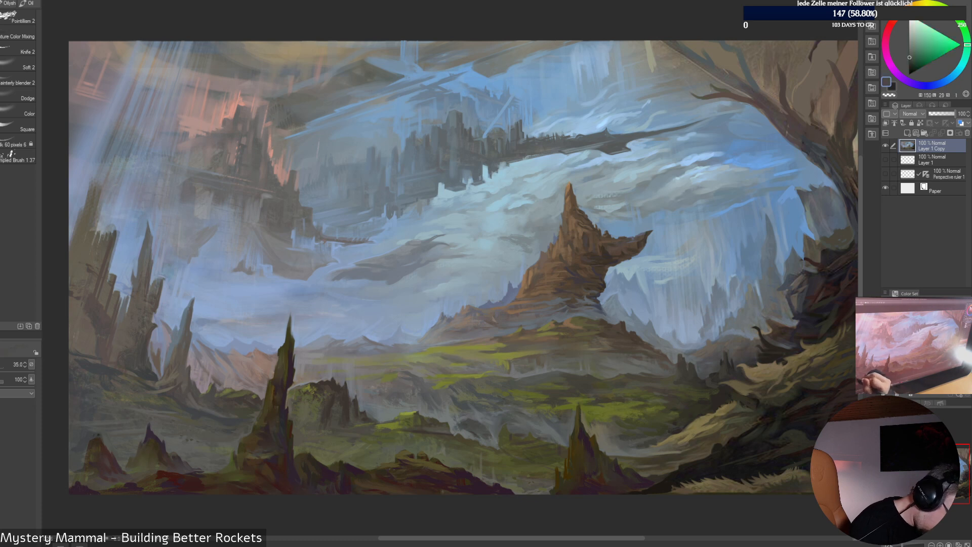
{"action": "left_click", "coordinate": [93, 433], "text": "alt"}
{"action": "left_click", "coordinate": [103, 439], "text": "alt"}
{"action": "left_click", "coordinate": [113, 446], "text": "alt"}
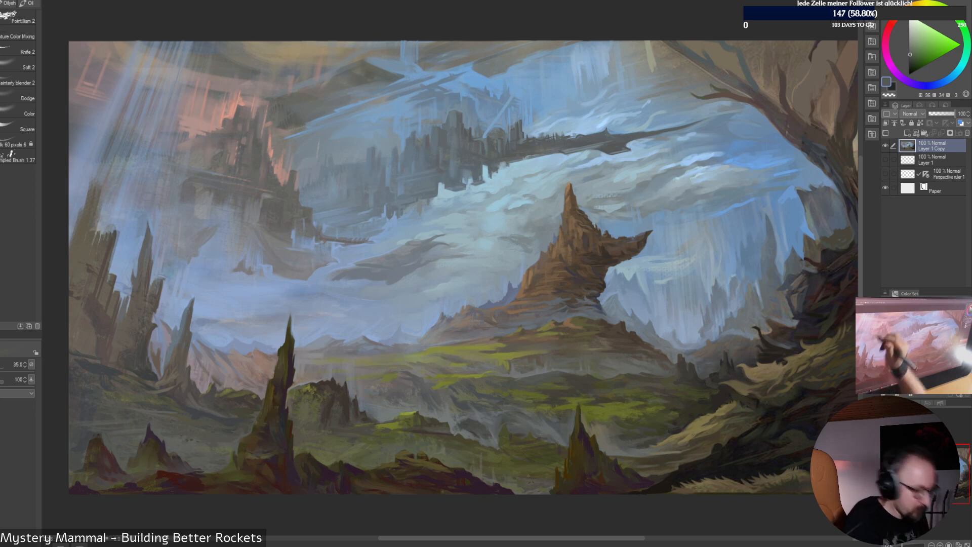
Paint a dark rock rising at the painting's edge beside the outermost small rock, using a sampled reddish brown at brush size 100
{"action": "left_click", "coordinate": [86, 451], "text": "alt"}
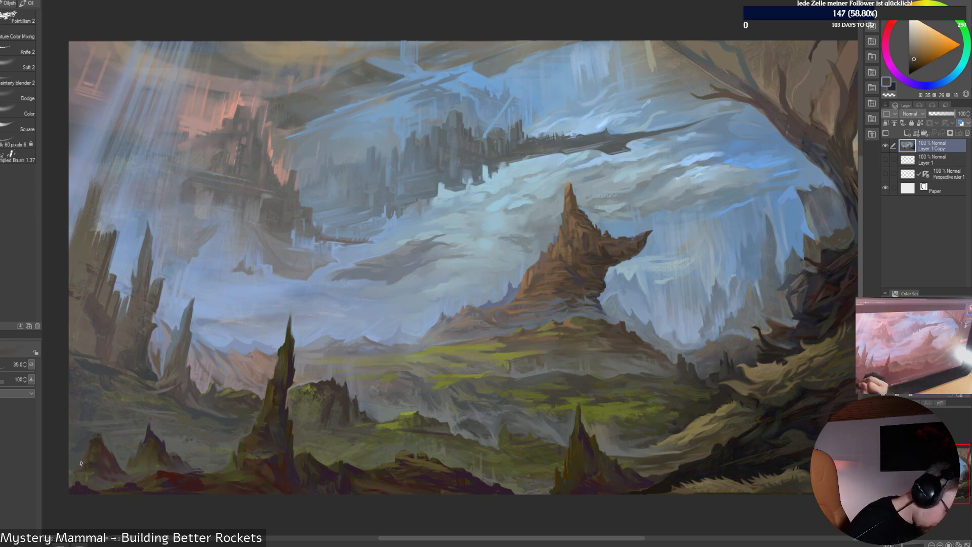
{"action": "left_click", "coordinate": [84, 460], "text": "alt"}
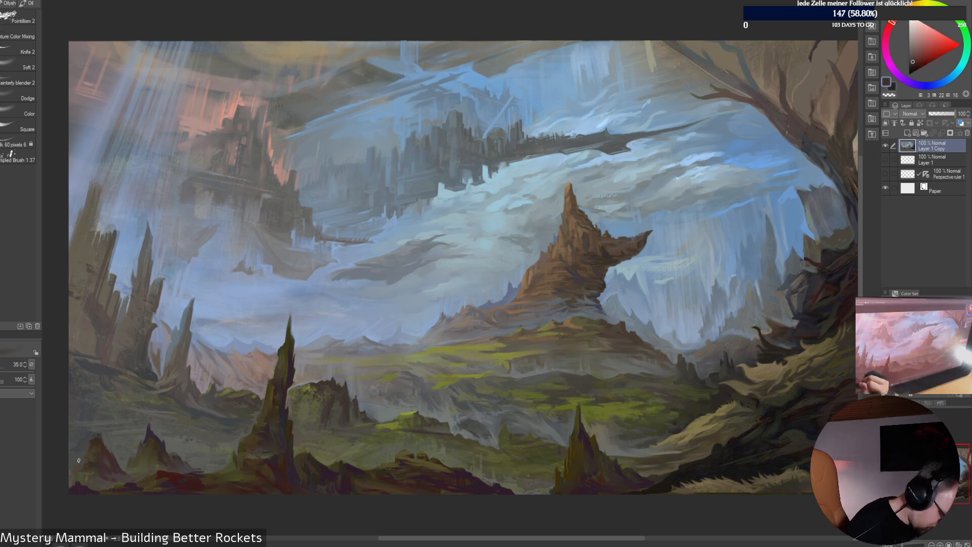
{"action": "key", "text": "bracketright"}
{"action": "key", "text": "bracketright"}
{"action": "key", "text": "bracketright"}
{"action": "key", "text": "bracketright"}
{"action": "key", "text": "bracketright"}
{"action": "key", "text": "bracketright"}
{"action": "left_click_drag", "start_coordinate": [84, 462], "coordinate": [62, 422]}
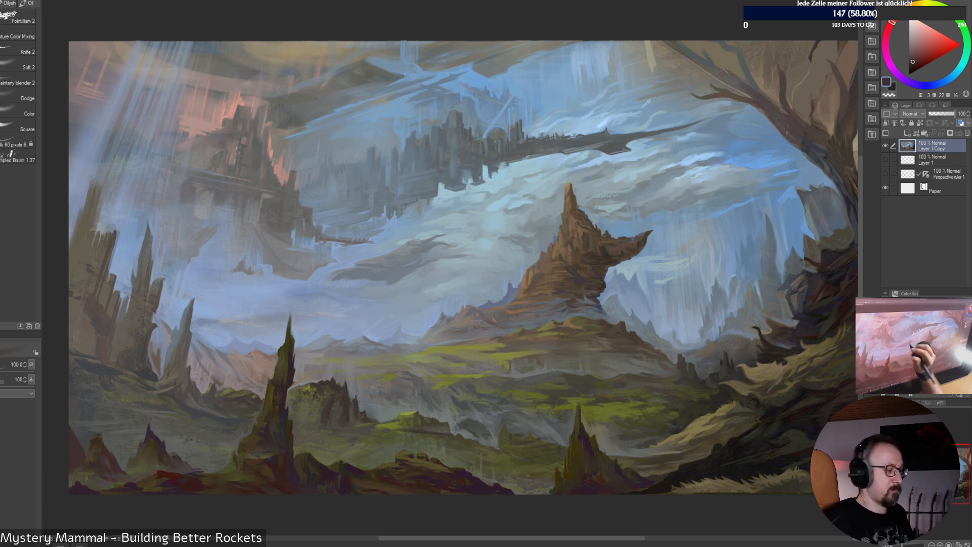
Rework the edge rock and the base of its neighbour with sampled olive, brown and dark red tones at brush sizes 70 and 50
{"action": "left_click", "coordinate": [72, 477], "text": "alt"}
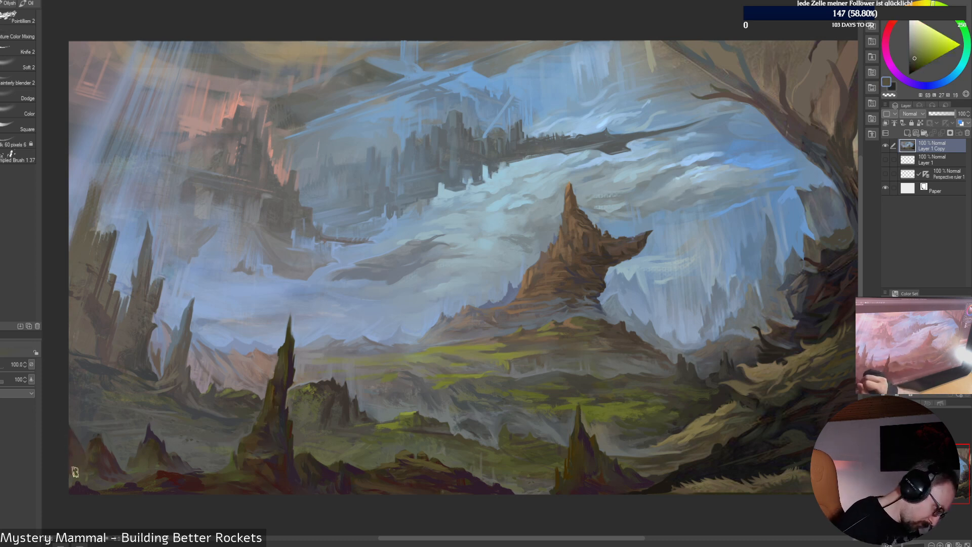
{"action": "left_click", "coordinate": [76, 475], "text": "alt"}
{"action": "left_click", "coordinate": [95, 468], "text": "alt"}
{"action": "key", "text": "bracketleft"}
{"action": "key", "text": "bracketleft"}
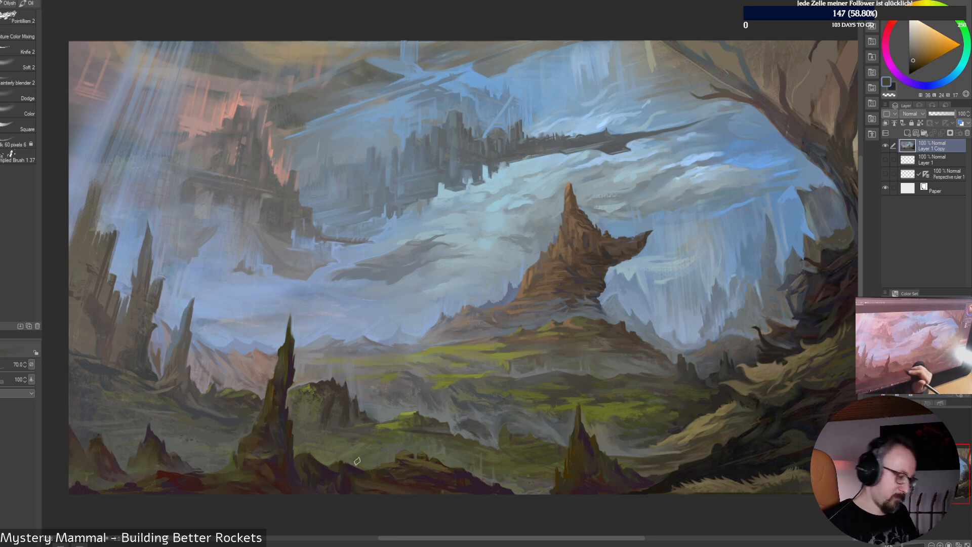
{"action": "left_click", "coordinate": [91, 470], "text": "alt"}
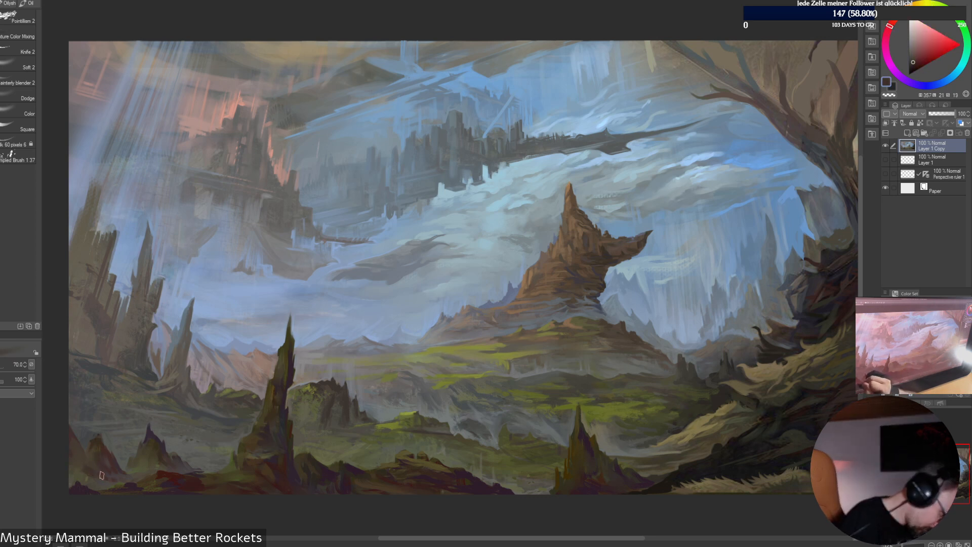
{"action": "key", "text": "bracketleft"}
{"action": "key", "text": "bracketleft"}
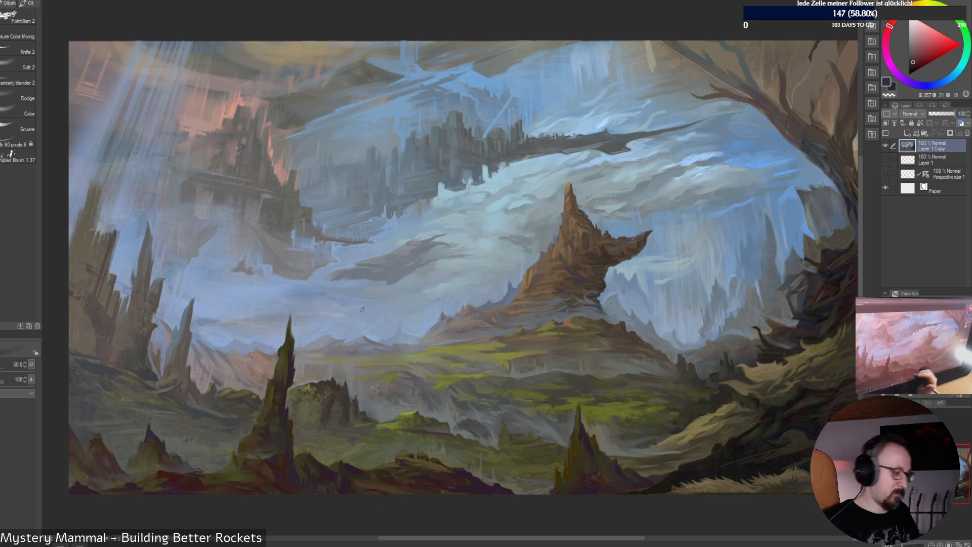
Touch up the foreground ground and the tall spire's shaded lower part with sampled brown and dark reddish tones, reducing the brush to size 17.5
{"action": "left_click", "coordinate": [158, 485], "text": "alt"}
{"action": "left_click", "coordinate": [156, 491], "text": "alt"}
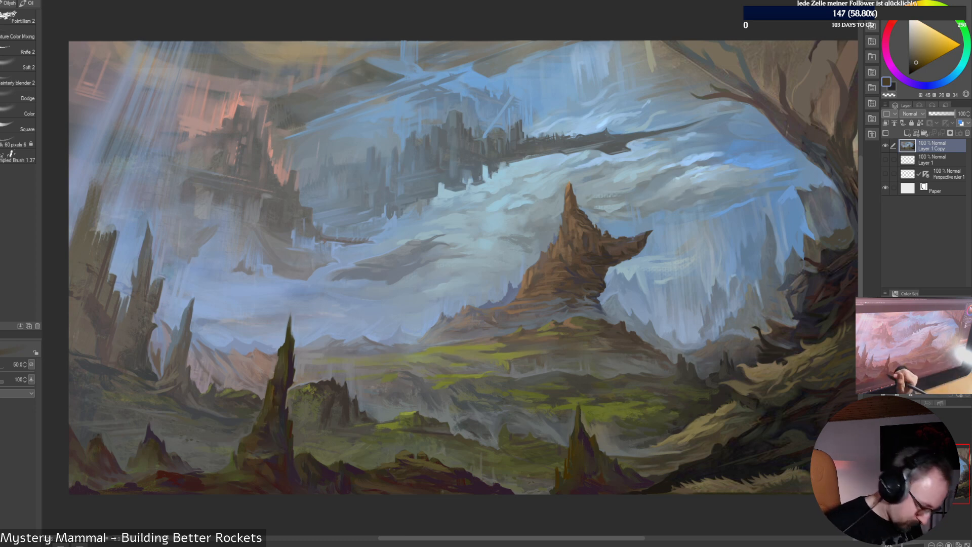
{"action": "left_click", "coordinate": [324, 445], "text": "alt"}
{"action": "left_click", "coordinate": [277, 451], "text": "alt"}
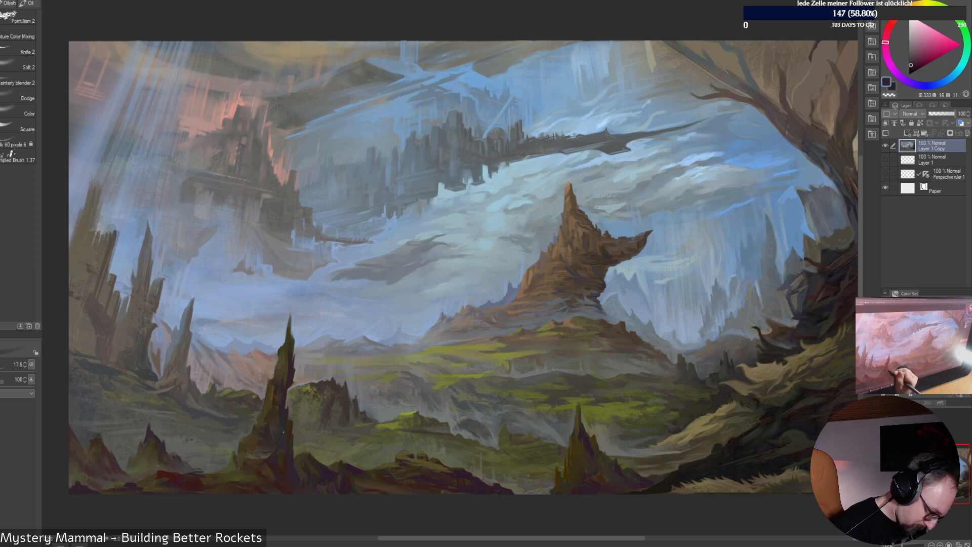
{"action": "left_click", "coordinate": [286, 466], "text": "alt"}
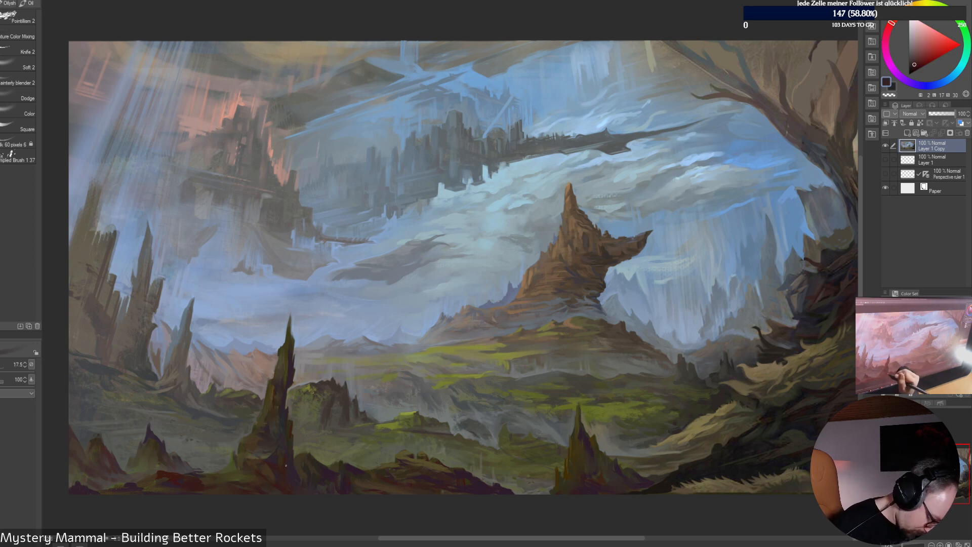
{"action": "left_click", "coordinate": [283, 460], "text": "alt"}
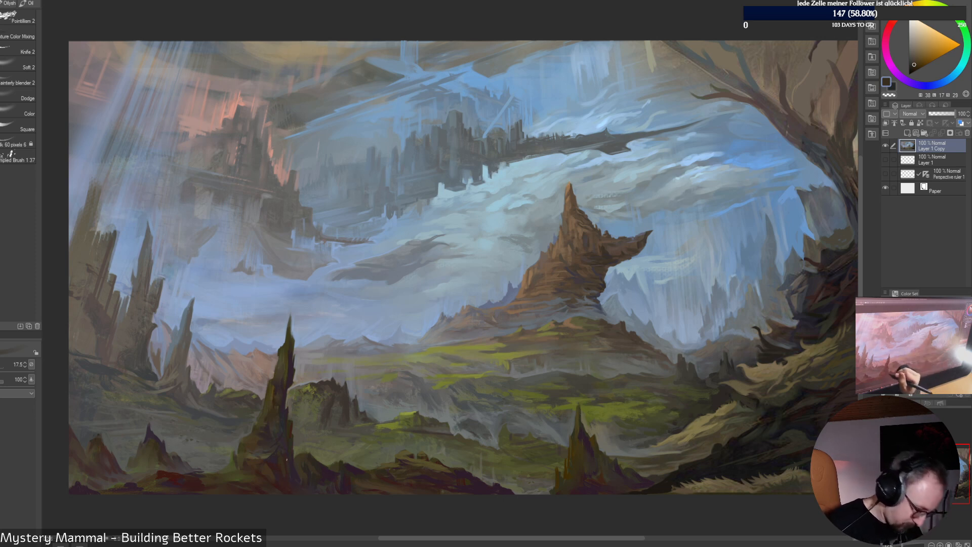
Broaden the sloping flank at the tall spire's base with sampled greenish and brown tones at brush size 30
{"action": "key", "text": "bracketright"}
{"action": "key", "text": "bracketright"}
{"action": "key", "text": "bracketright"}
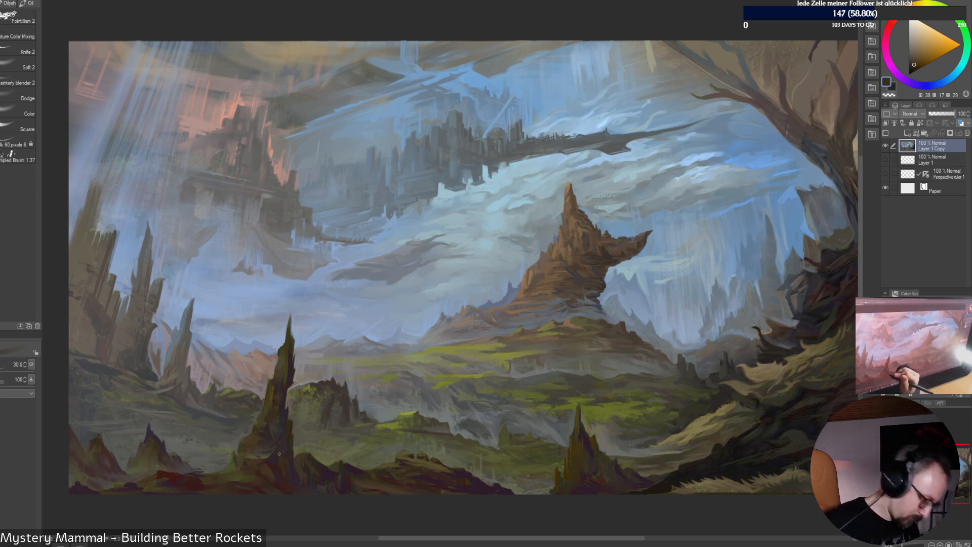
{"action": "left_click", "coordinate": [229, 462], "text": "alt"}
{"action": "left_click", "coordinate": [226, 458], "text": "alt"}
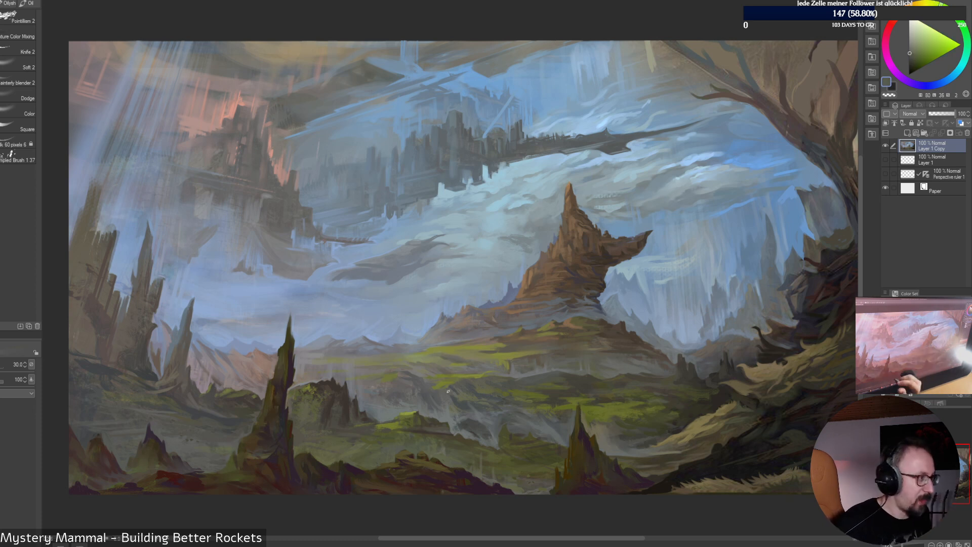
{"action": "left_click", "coordinate": [252, 445], "text": "alt"}
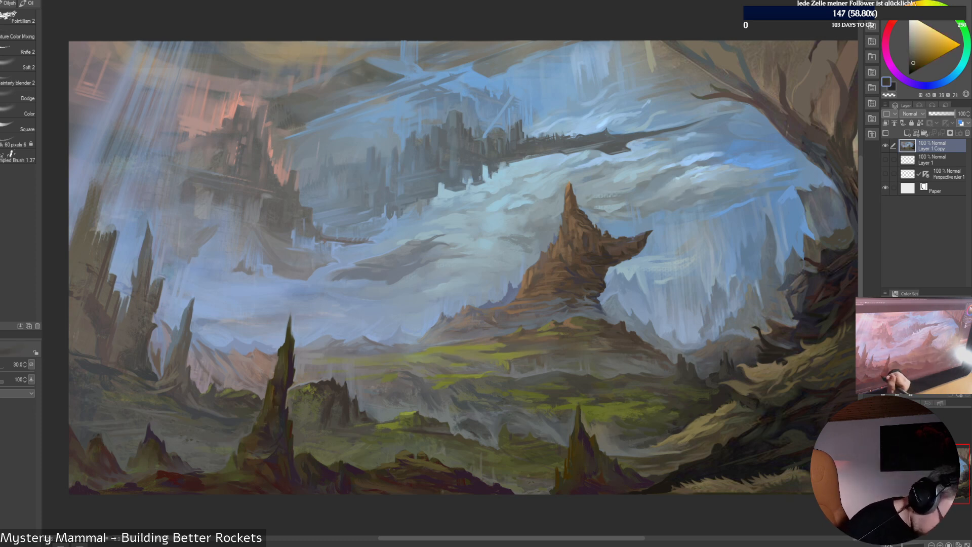
{"action": "left_click", "coordinate": [233, 465], "text": "alt"}
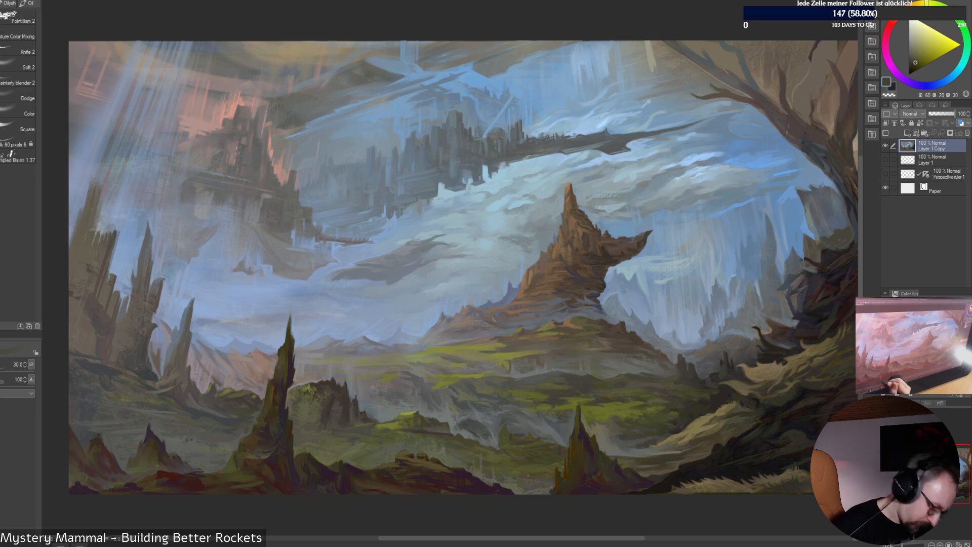
Blend the tall spire's foot into the surrounding ground with sampled dark brown, olive and grey-green tones at brush size 30
{"action": "left_click", "coordinate": [225, 487], "text": "alt"}
{"action": "left_click", "coordinate": [239, 488], "text": "alt"}
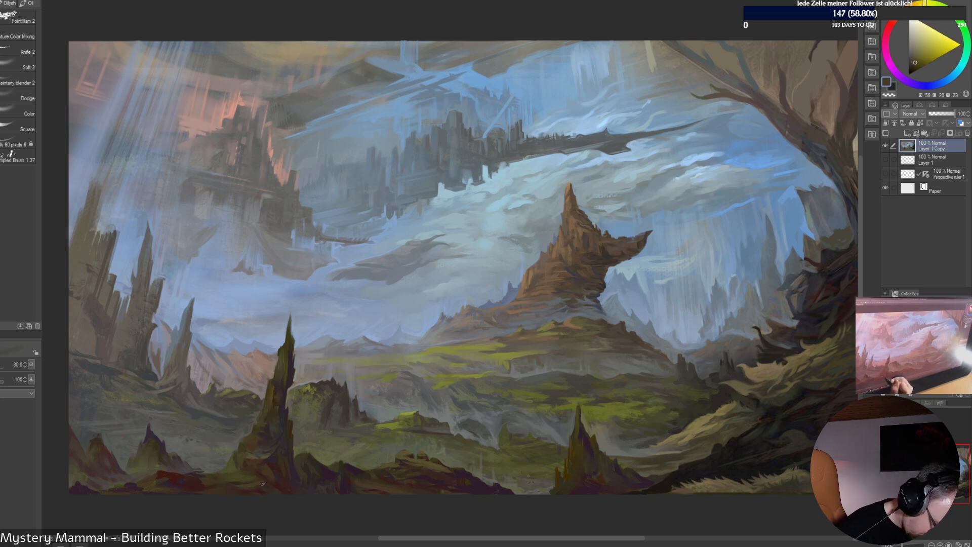
{"action": "left_click", "coordinate": [236, 465], "text": "alt"}
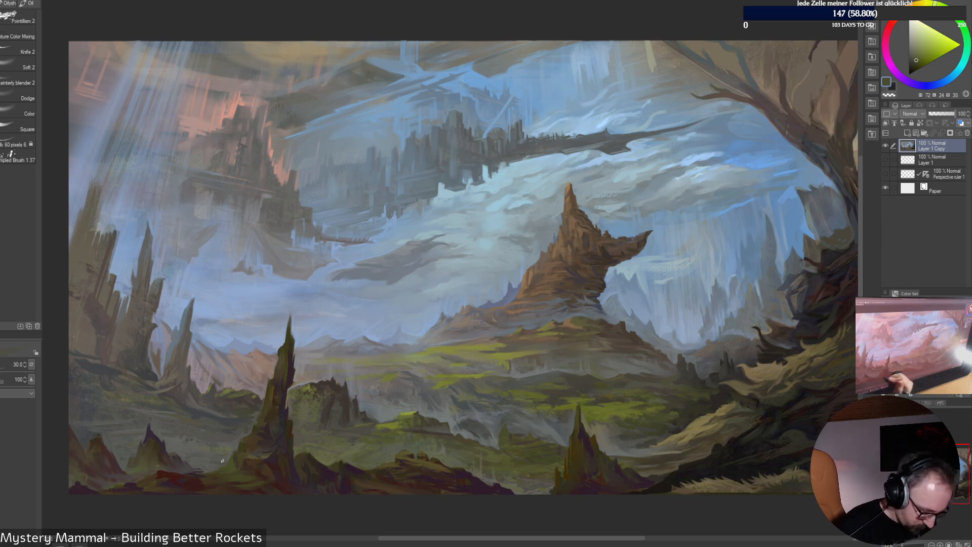
{"action": "left_click", "coordinate": [221, 468], "text": "alt"}
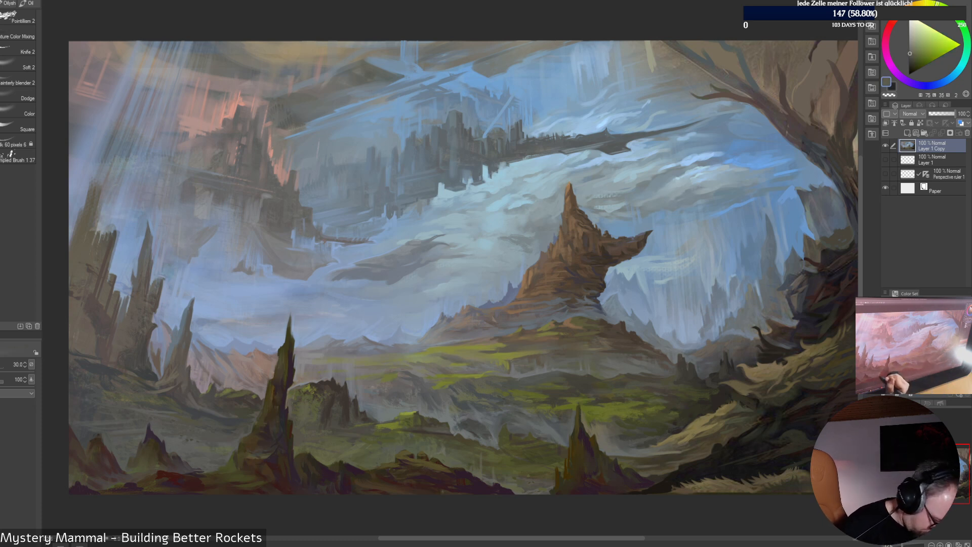
{"action": "left_click", "coordinate": [225, 457], "text": "alt"}
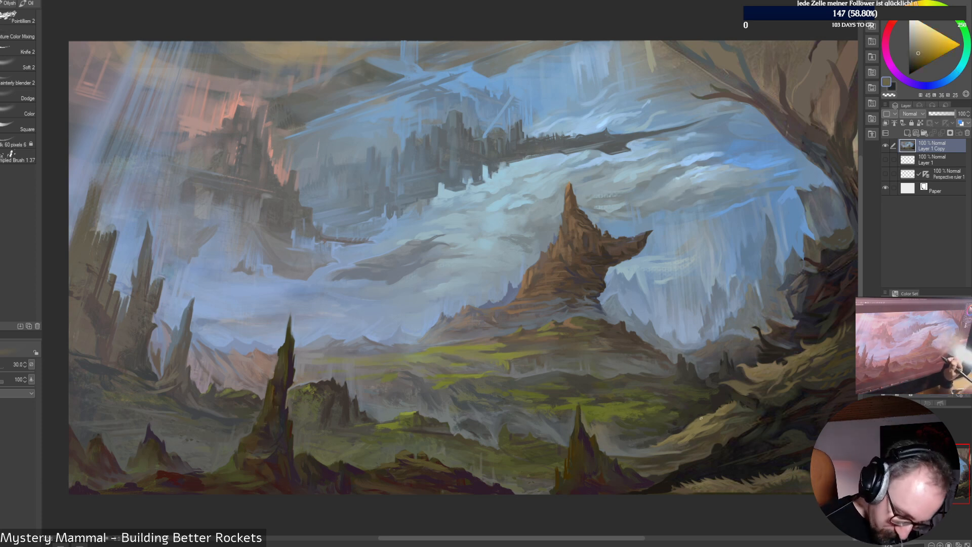
Touch up the small dark rocks at the meadow's far side with sampled dark olive and blue-grey tones
{"action": "left_click", "coordinate": [682, 426], "text": "alt"}
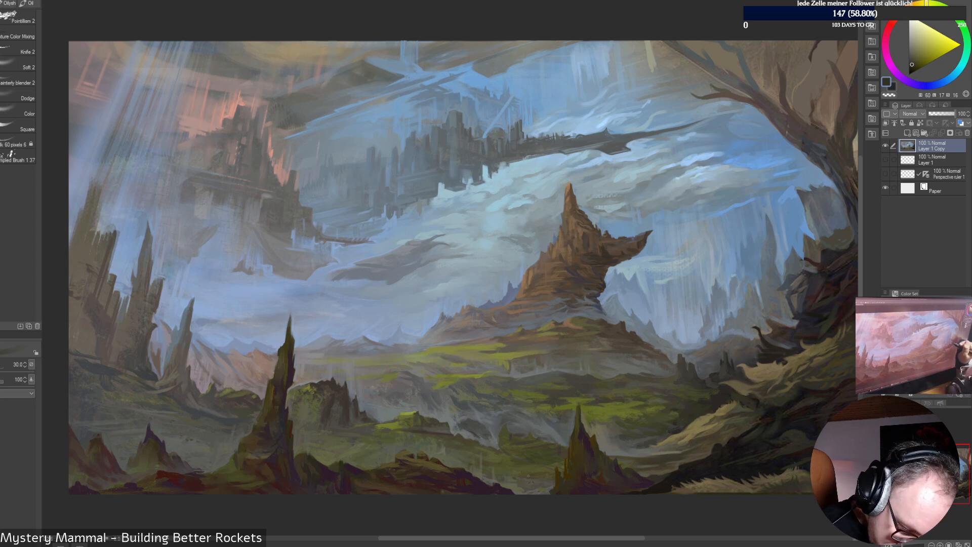
{"action": "left_click", "coordinate": [704, 354], "text": "alt"}
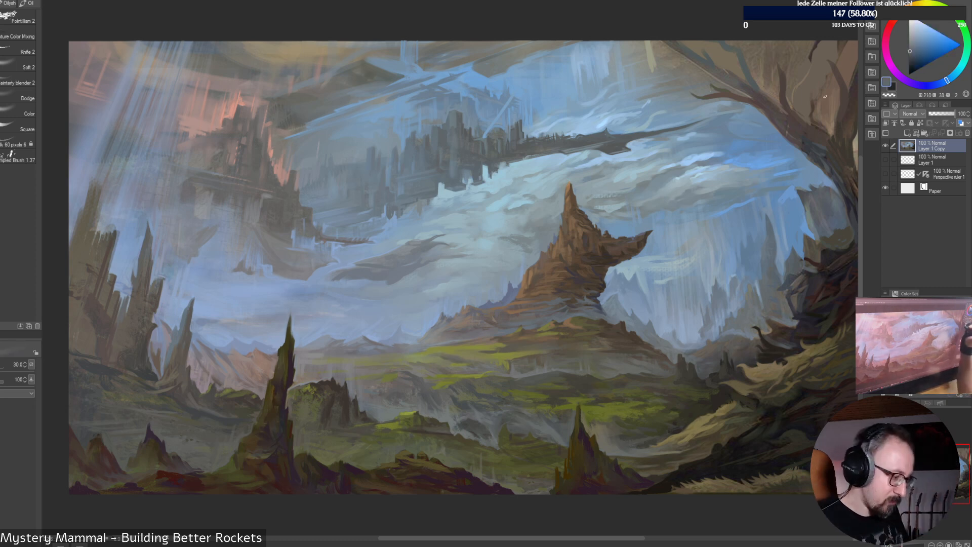
Refine the outline of the tall hazy spire behind the small rocks with sampled sky blue and muted brown tones at brush size 30
{"action": "left_click", "coordinate": [167, 296], "text": "alt"}
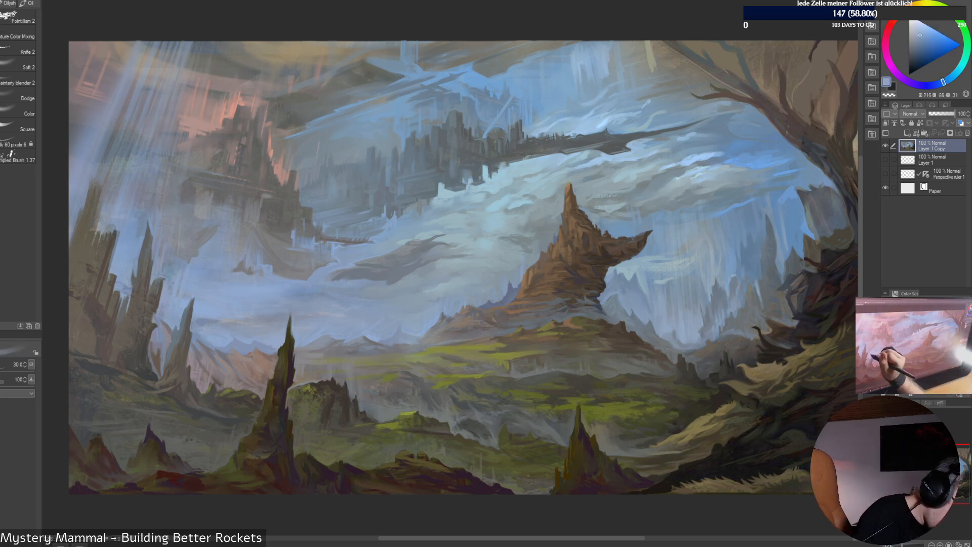
{"action": "left_click", "coordinate": [155, 304], "text": "alt"}
{"action": "left_click", "coordinate": [149, 257], "text": "alt"}
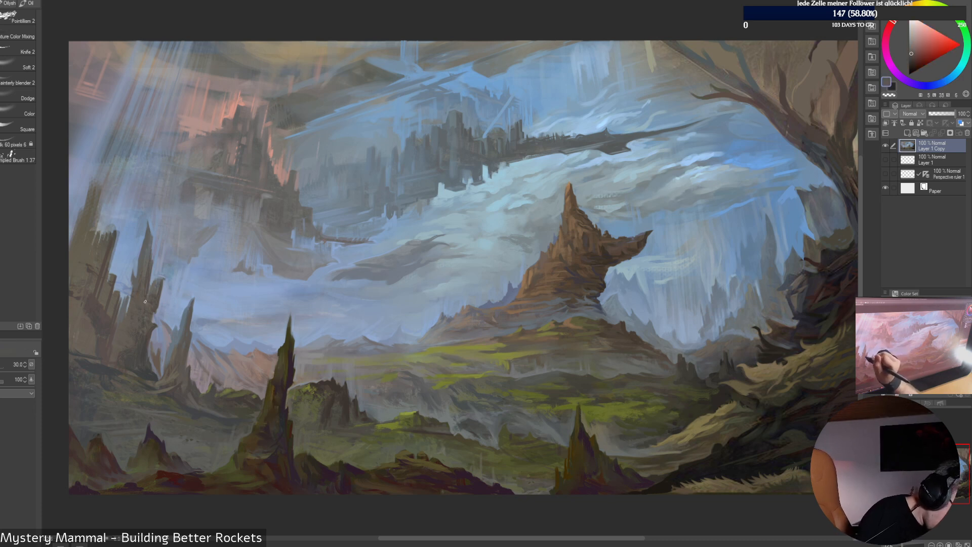
{"action": "left_click", "coordinate": [149, 257], "text": "alt"}
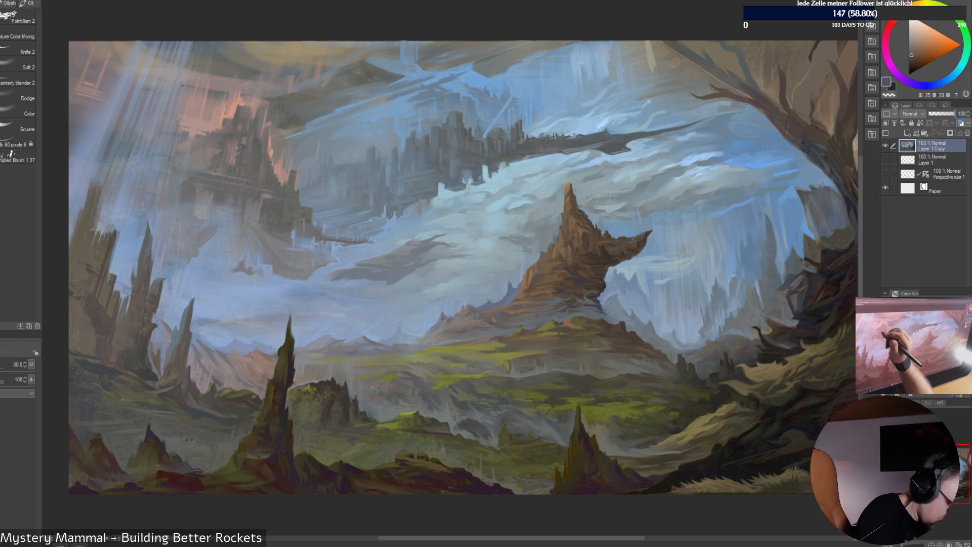
Switch to a different brush and rework the lower faces of the hazy spire cluster with sampled muted brown tones
{"action": "right_click", "coordinate": [181, 85]}
{"action": "key", "text": "Escape"}
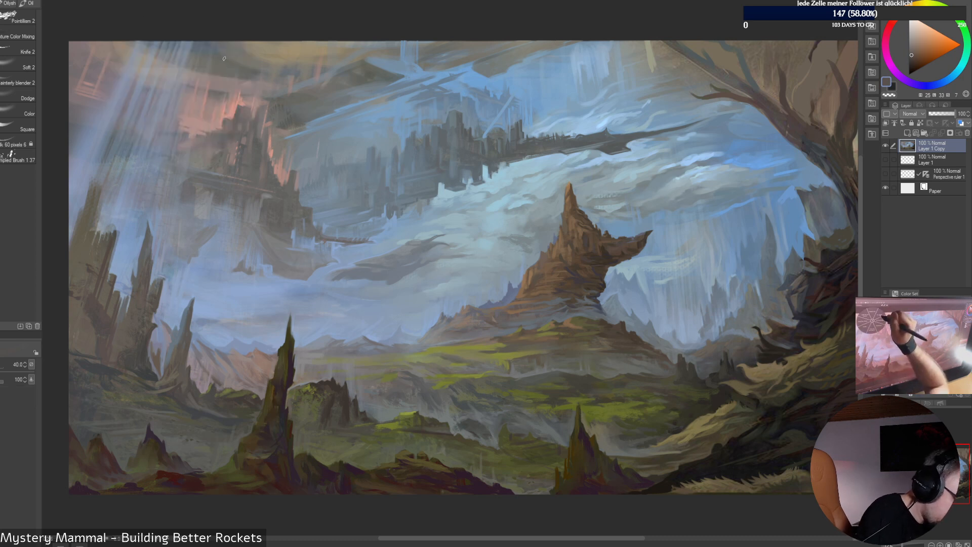
{"action": "right_click", "coordinate": [175, 288]}
{"action": "left_click", "coordinate": [128, 288]}
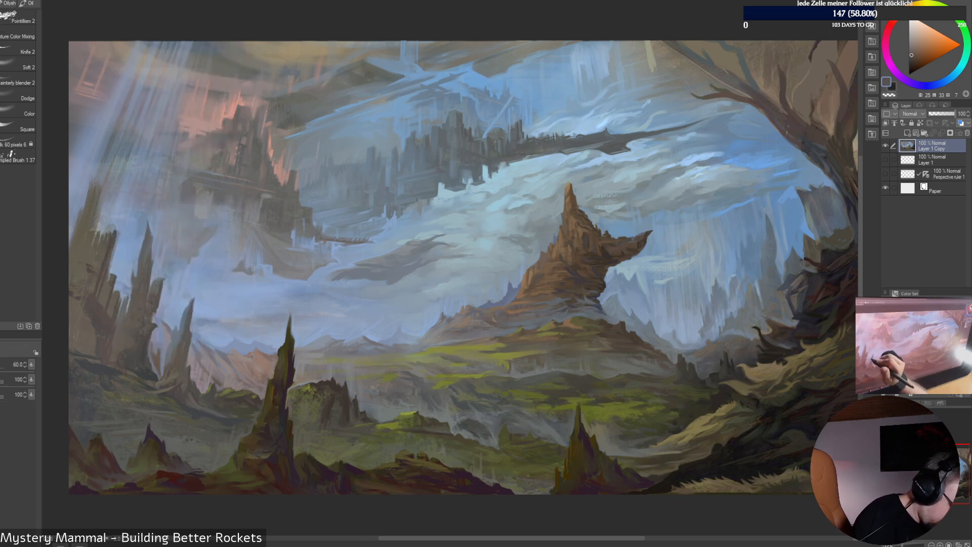
{"action": "left_click", "coordinate": [135, 340], "text": "alt"}
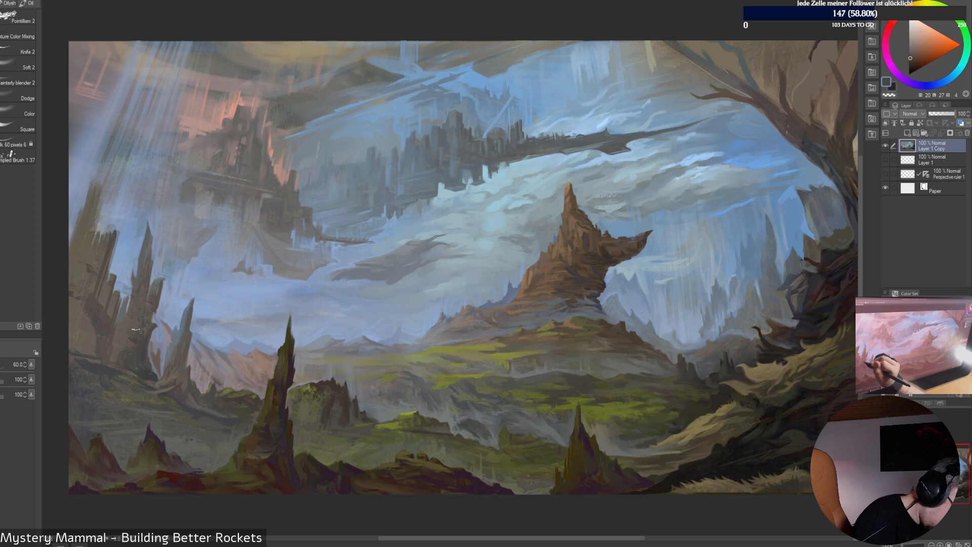
{"action": "left_click", "coordinate": [125, 337], "text": "alt"}
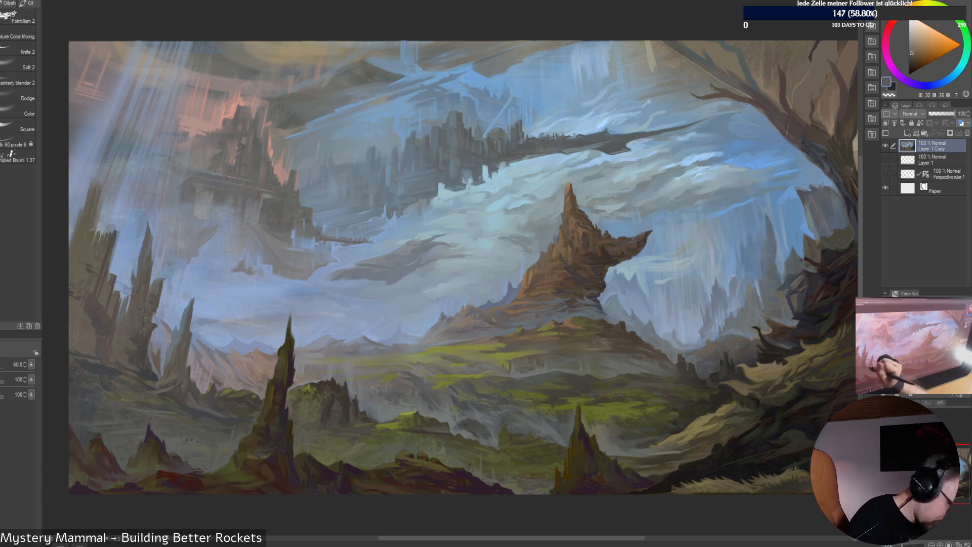
Rework the foot of the hazy spire cluster where it meets the ground, using sampled grey-green, brown and blue-grey tones
{"action": "left_click", "coordinate": [131, 368], "text": "alt"}
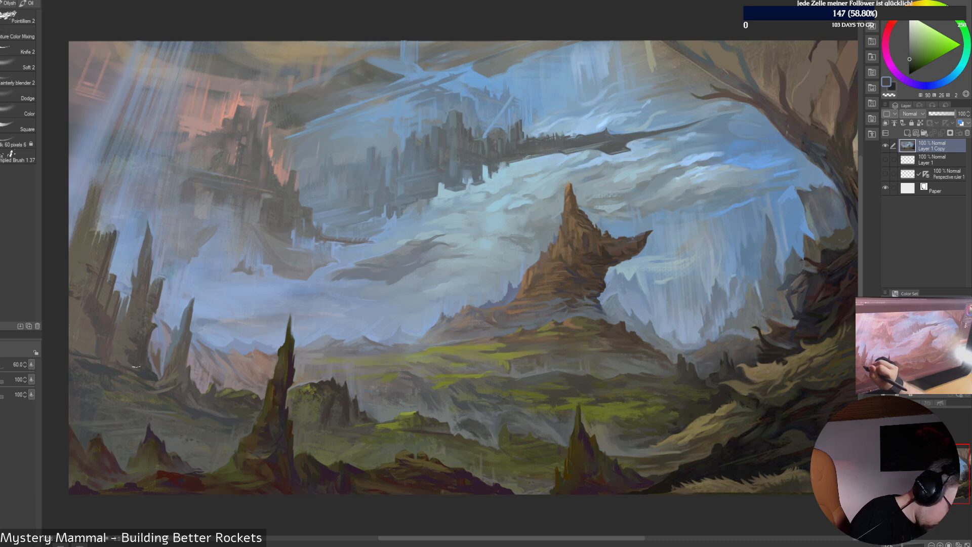
{"action": "left_click", "coordinate": [131, 370], "text": "alt"}
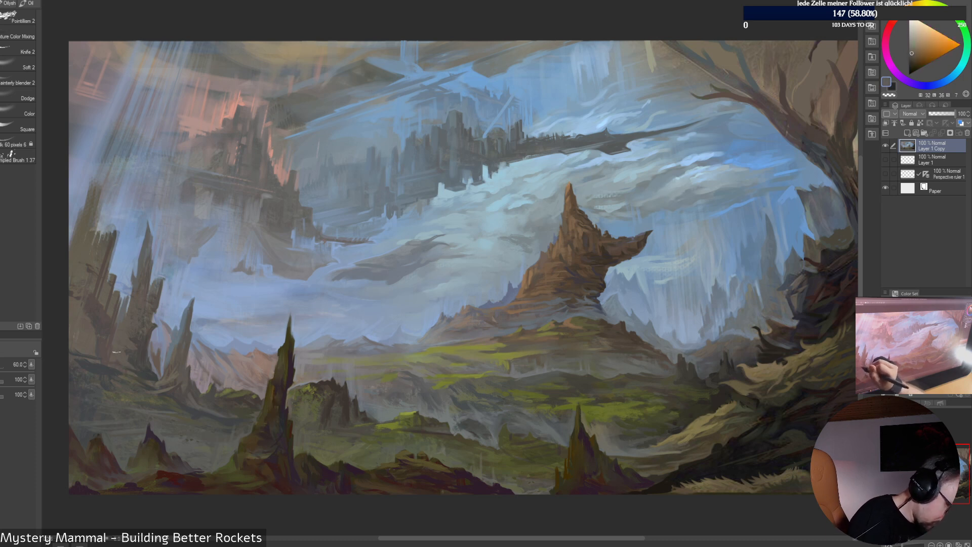
{"action": "left_click", "coordinate": [115, 351], "text": "alt"}
{"action": "left_click", "coordinate": [111, 356], "text": "alt"}
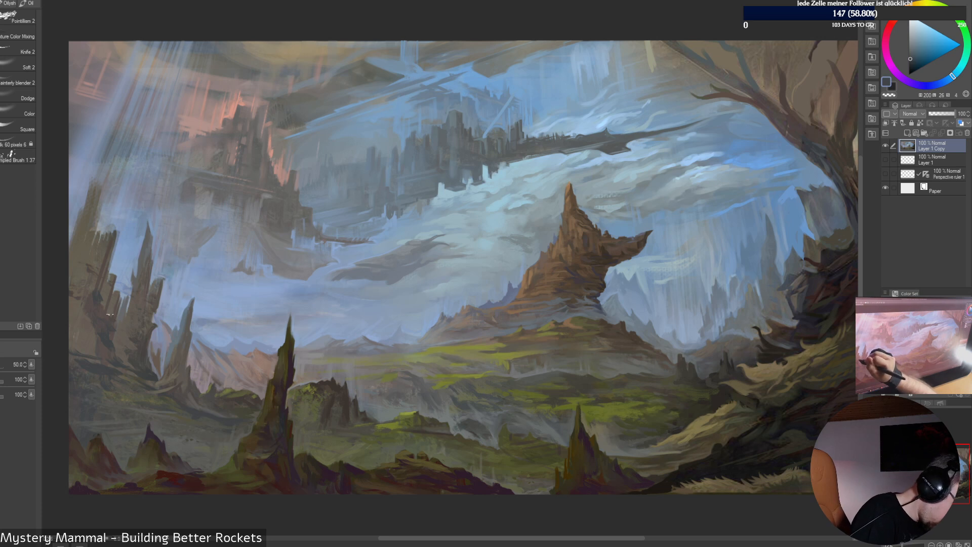
Rework the gaps and lower edges of the hazy spire cluster with sampled grey-green, muted brown and blue-grey tones
{"action": "left_click", "coordinate": [118, 327], "text": "alt"}
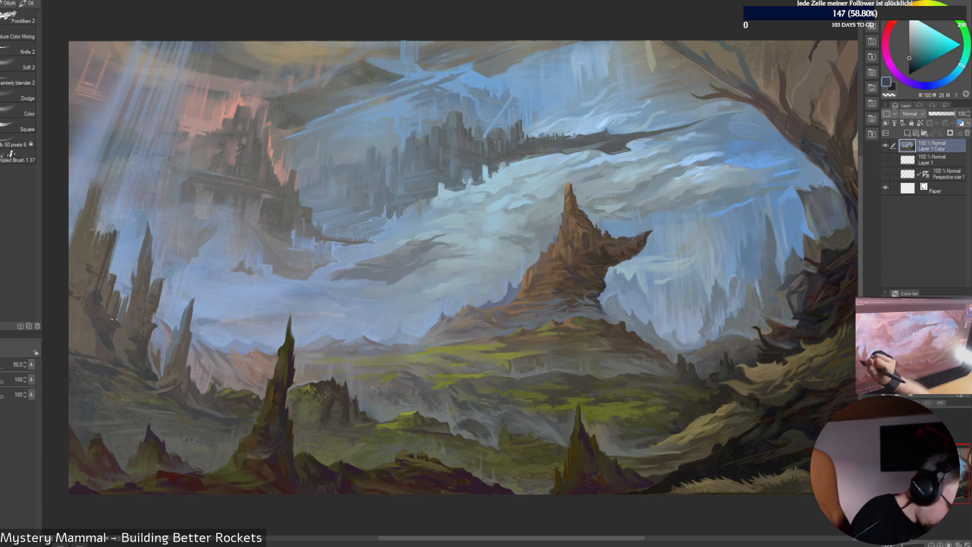
{"action": "left_click", "coordinate": [121, 323], "text": "alt"}
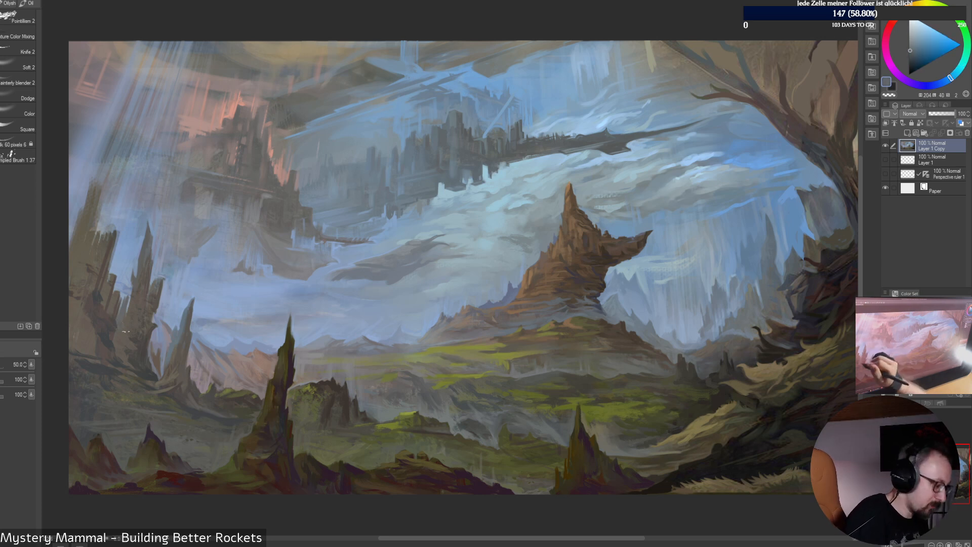
{"action": "left_click", "coordinate": [121, 332], "text": "alt"}
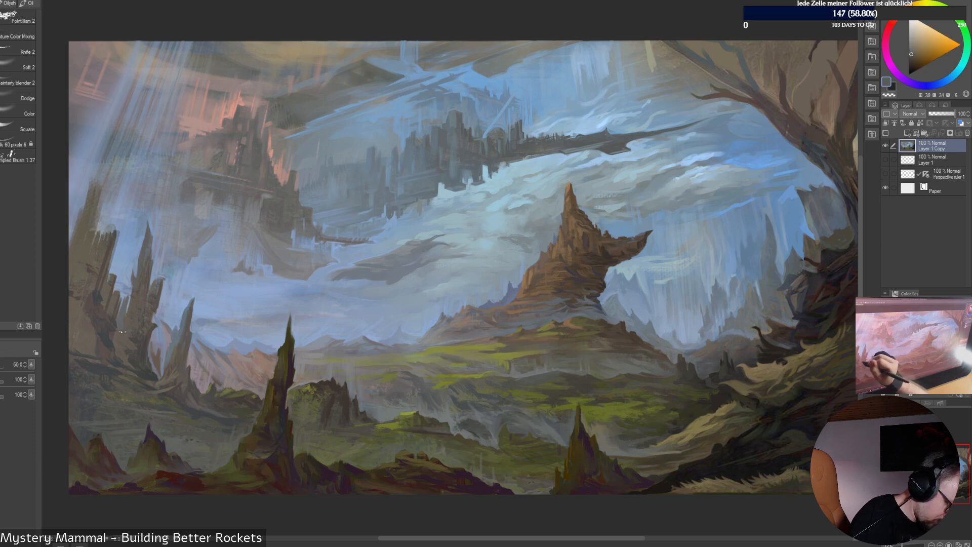
{"action": "left_click", "coordinate": [124, 294], "text": "alt"}
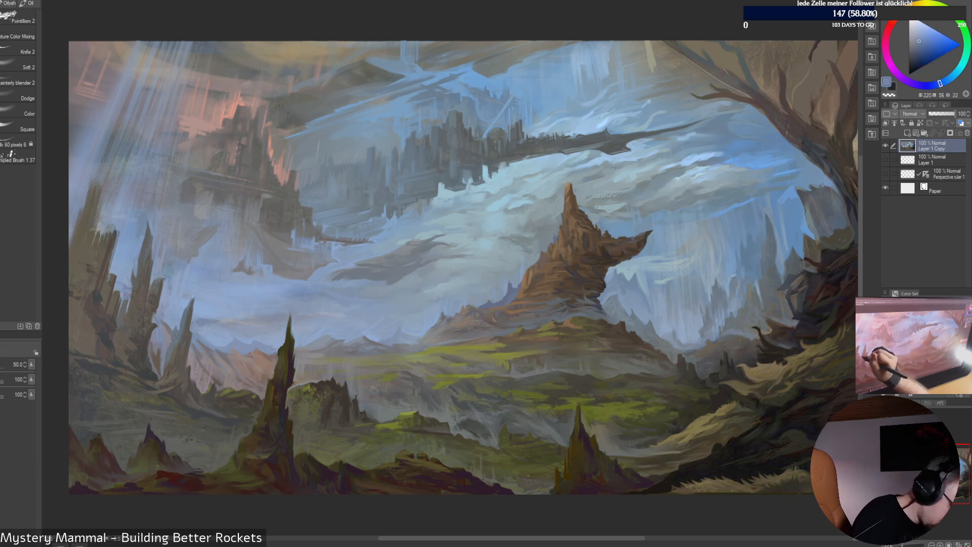
{"action": "left_click", "coordinate": [168, 308], "text": "alt"}
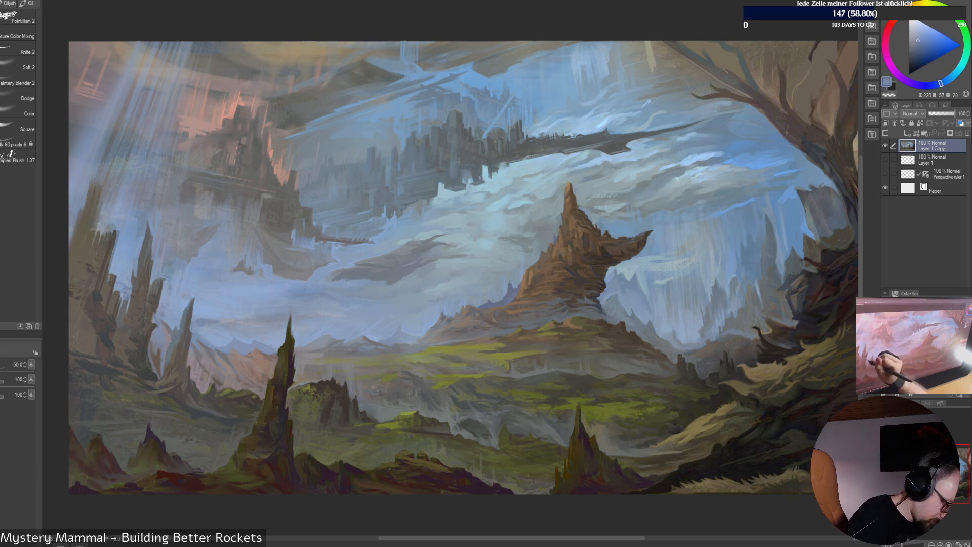
{"action": "left_click", "coordinate": [160, 343], "text": "alt"}
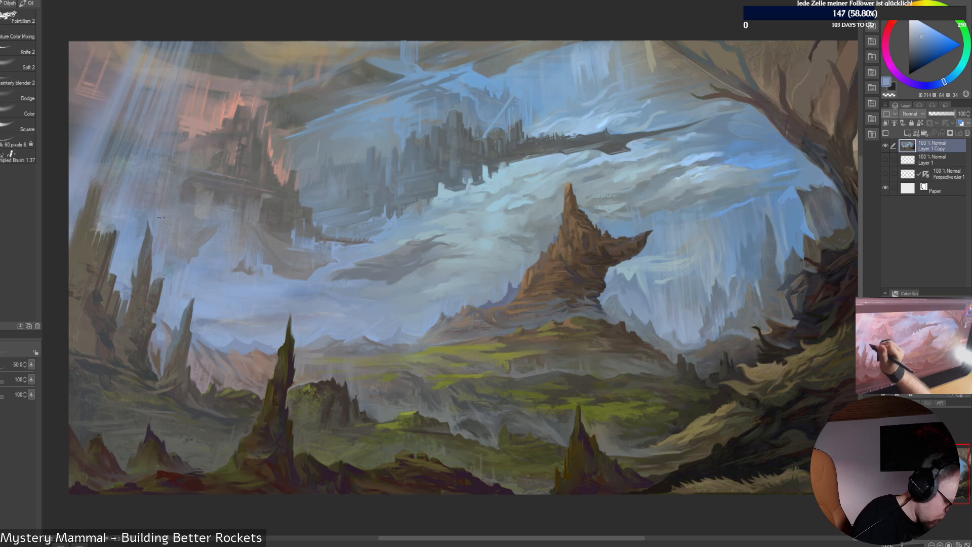
Reshape the upper part of the tall slender hazy spire with sampled muted brown tones
{"action": "left_click", "coordinate": [151, 261], "text": "alt"}
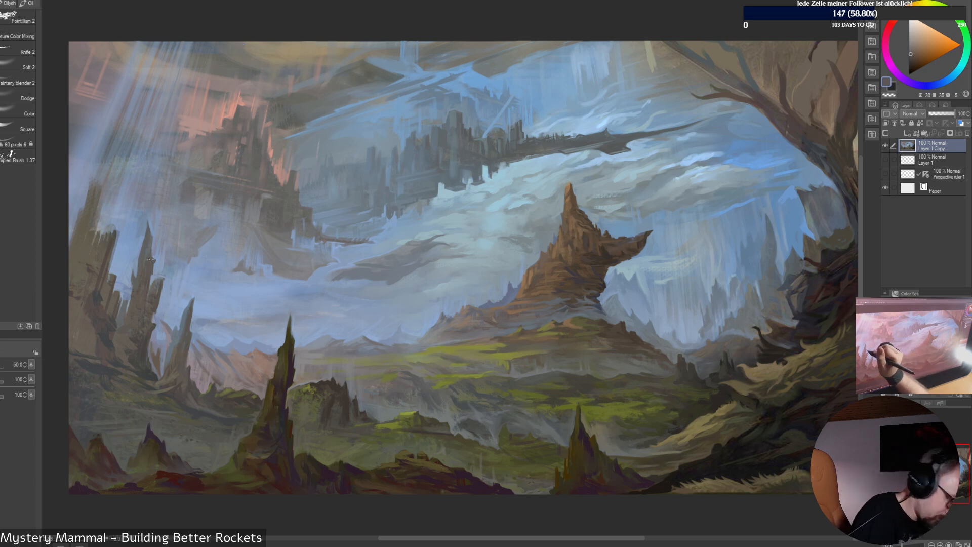
{"action": "left_click", "coordinate": [144, 246], "text": "alt"}
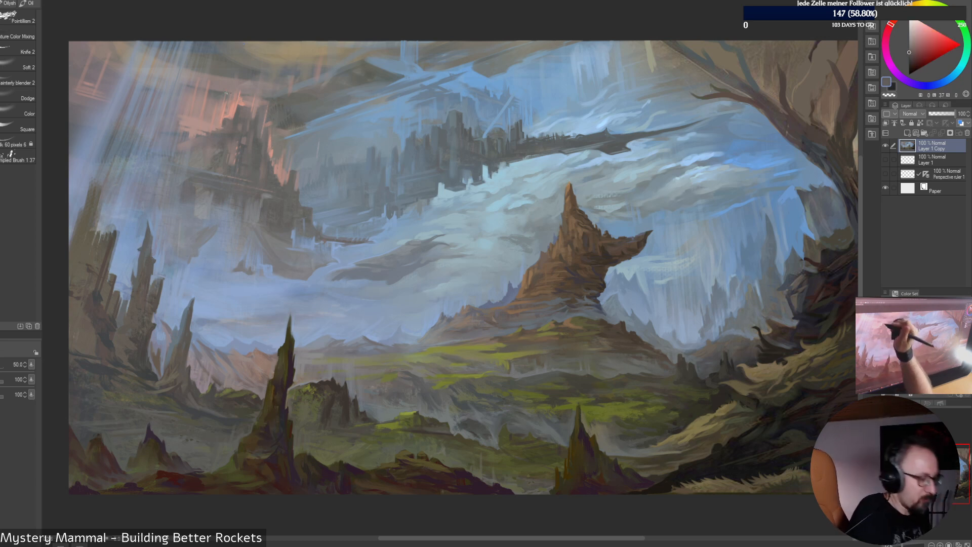
Reshape the upper part of the smaller hazy spire beside the cluster with sampled muted brown, sky blue and olive-grey tones
{"action": "left_click", "coordinate": [184, 329], "text": "alt"}
{"action": "left_click_drag", "start_coordinate": [183, 322], "coordinate": [185, 329]}
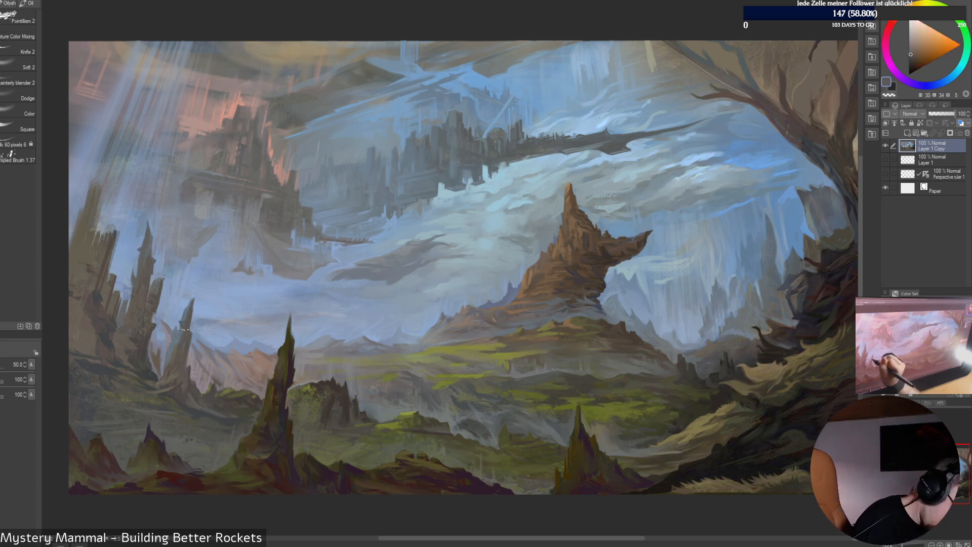
{"action": "left_click", "coordinate": [185, 315], "text": "alt"}
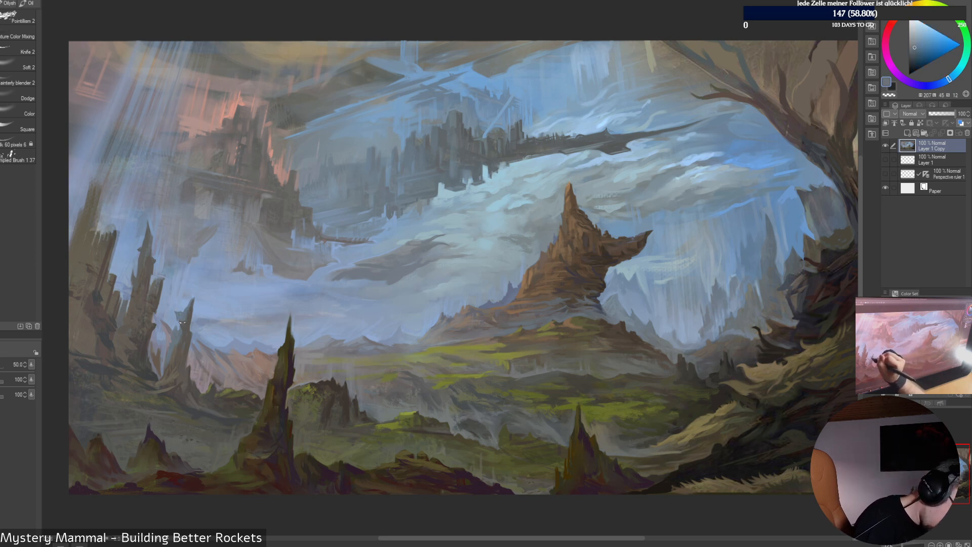
{"action": "left_click", "coordinate": [182, 322], "text": "alt"}
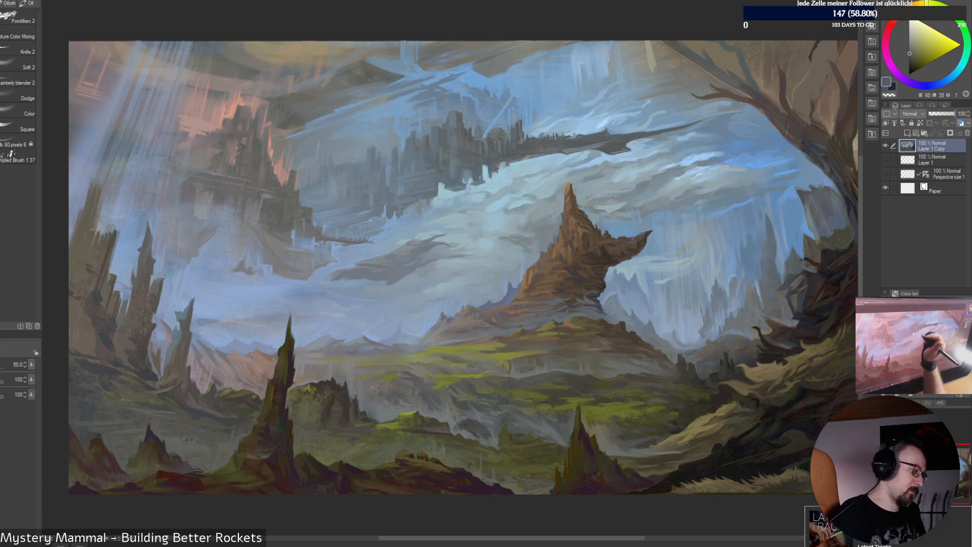
{"action": "left_click", "coordinate": [183, 330], "text": "alt"}
{"action": "left_click", "coordinate": [183, 329], "text": "alt"}
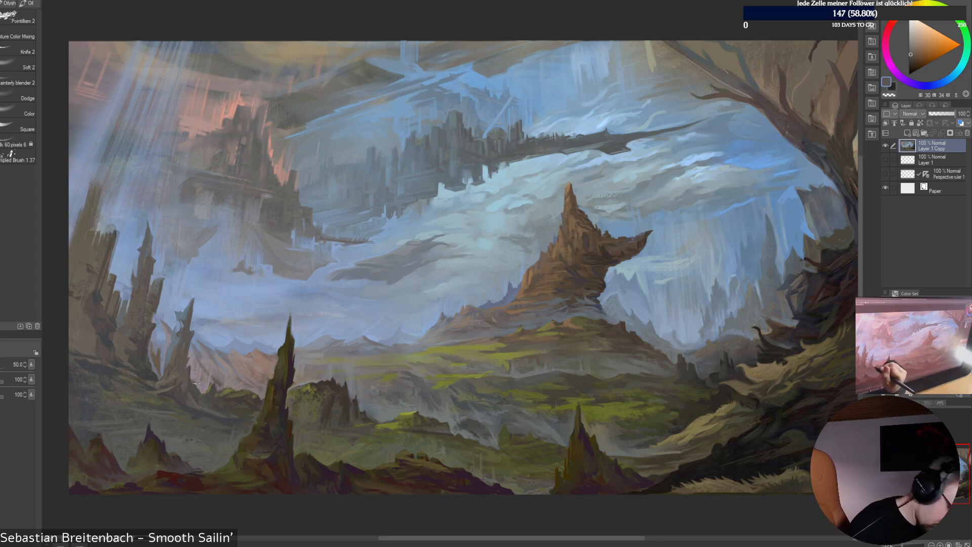
Touch up the foot of the smaller hazy spire and the adjoining pinkish hills with sampled brown and pink-grey tones
{"action": "left_click", "coordinate": [195, 387], "text": "alt"}
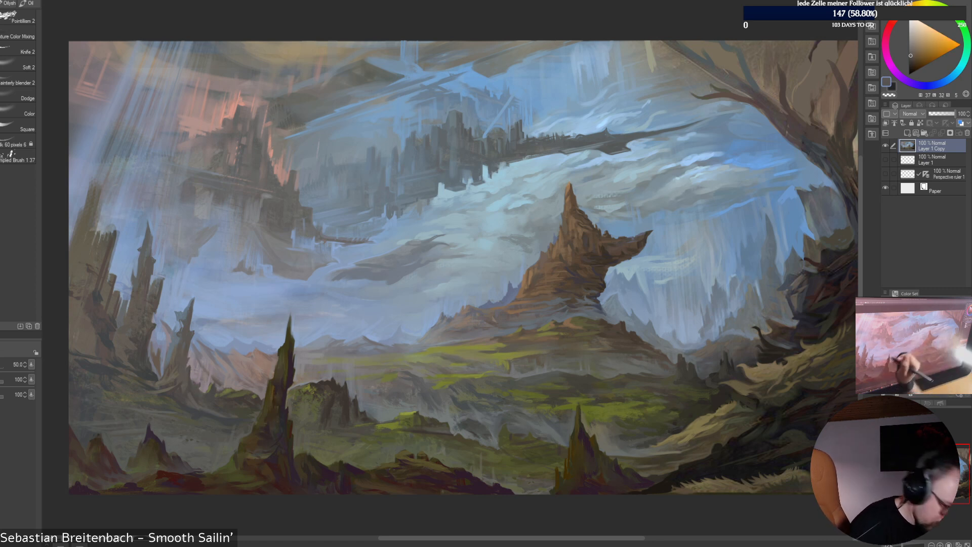
{"action": "left_click", "coordinate": [200, 388], "text": "alt"}
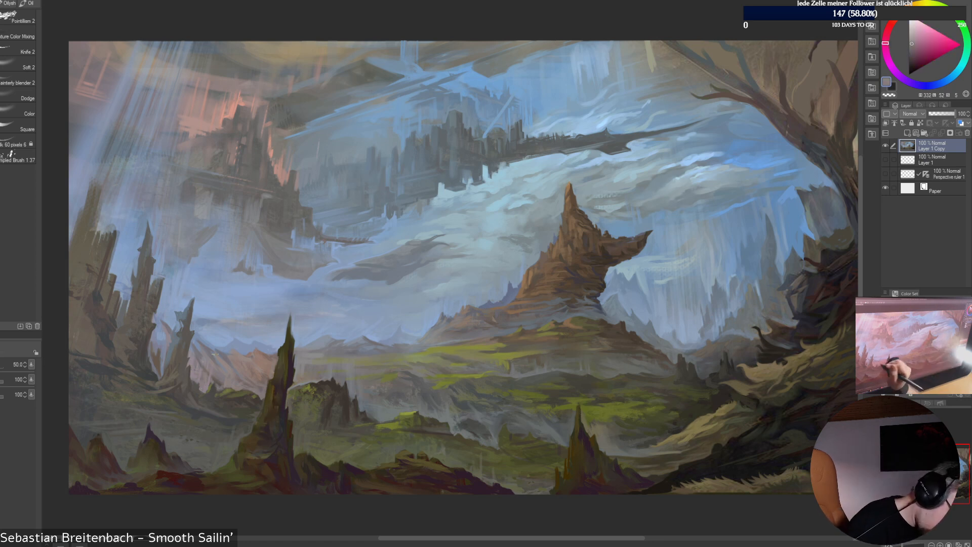
Refine the edge and lower slope of the tall dark foreground spire with sampled dark brown, reddish-brown and grey-green tones
{"action": "left_click", "coordinate": [275, 383], "text": "alt"}
{"action": "left_click", "coordinate": [269, 381]}
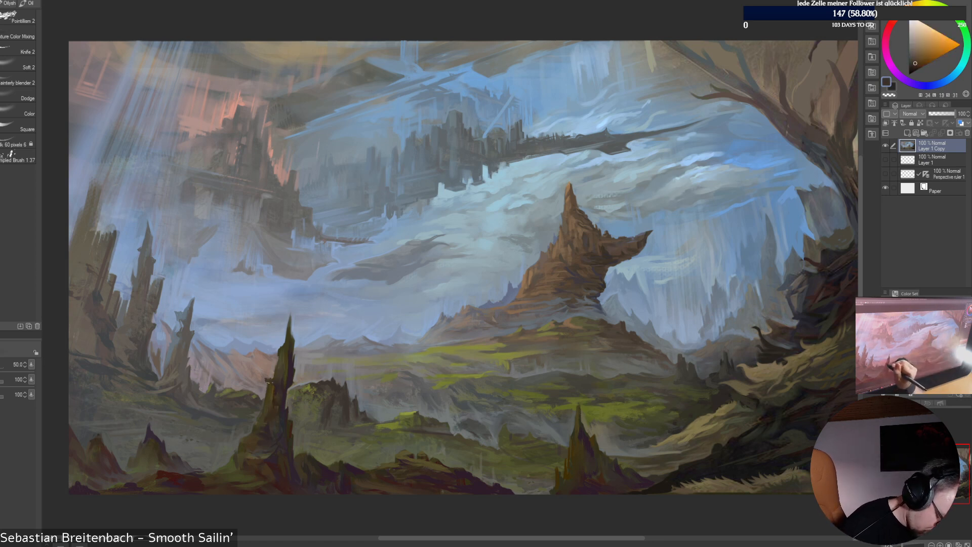
{"action": "left_click", "coordinate": [269, 381], "text": "alt"}
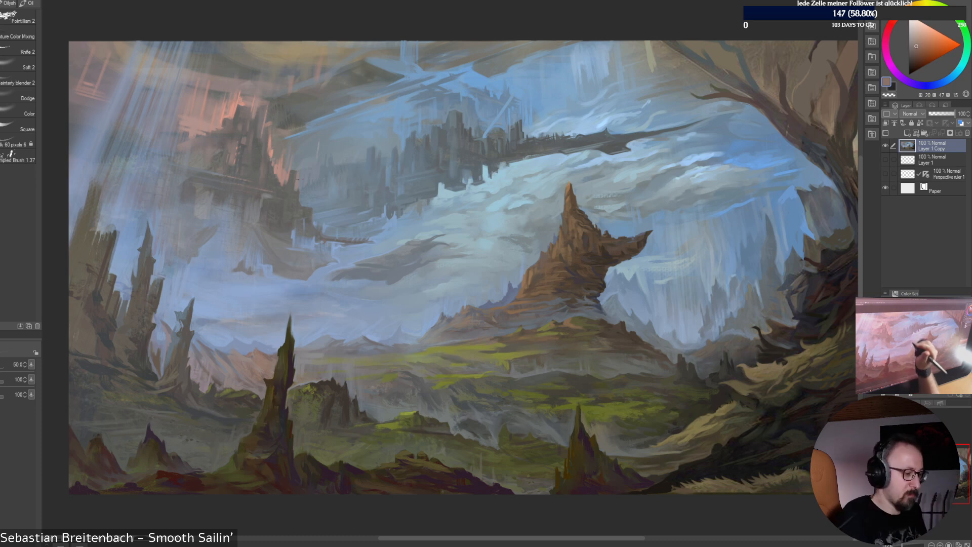
{"action": "left_click", "coordinate": [274, 405], "text": "alt"}
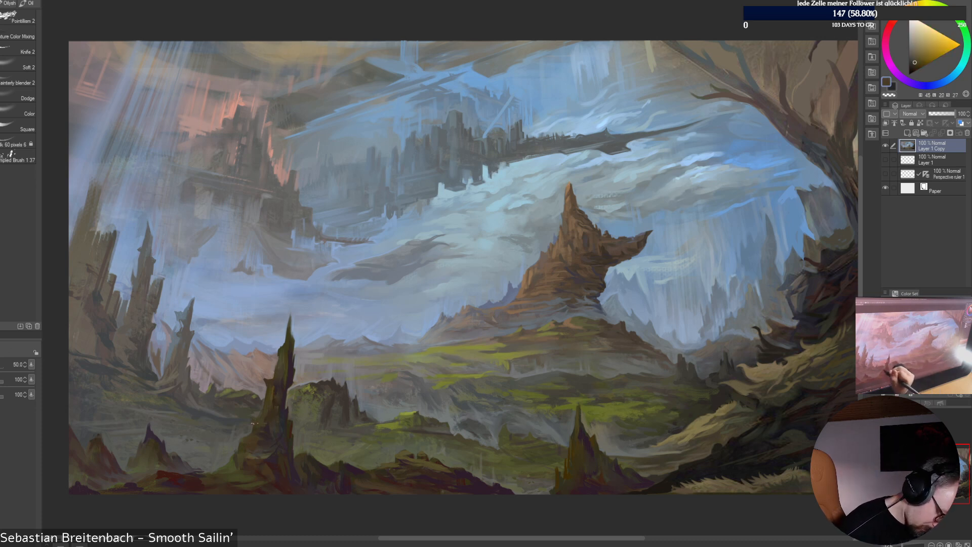
{"action": "left_click", "coordinate": [247, 421], "text": "alt"}
{"action": "left_click", "coordinate": [248, 425], "text": "alt"}
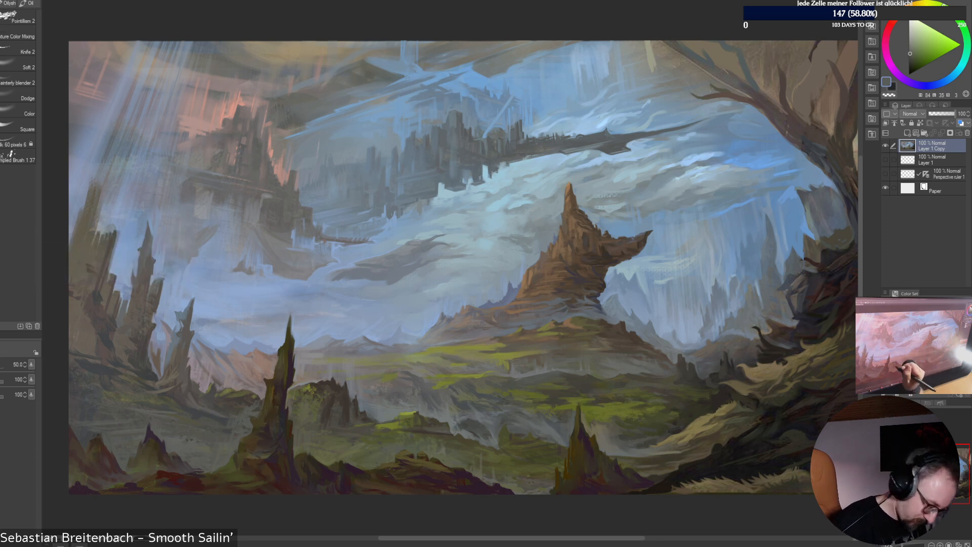
Extend and darken the base of the rocky mound behind the tall foreground spire with sampled dark brown tones
{"action": "left_click", "coordinate": [329, 419], "text": "alt"}
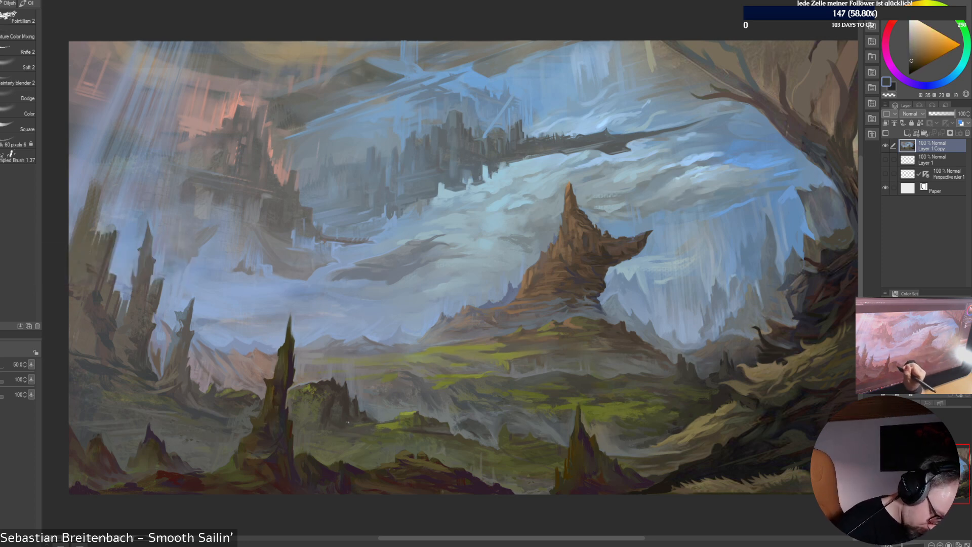
{"action": "left_click", "coordinate": [347, 421], "text": "alt"}
{"action": "left_click", "coordinate": [339, 411], "text": "alt"}
{"action": "left_click", "coordinate": [332, 400], "text": "alt"}
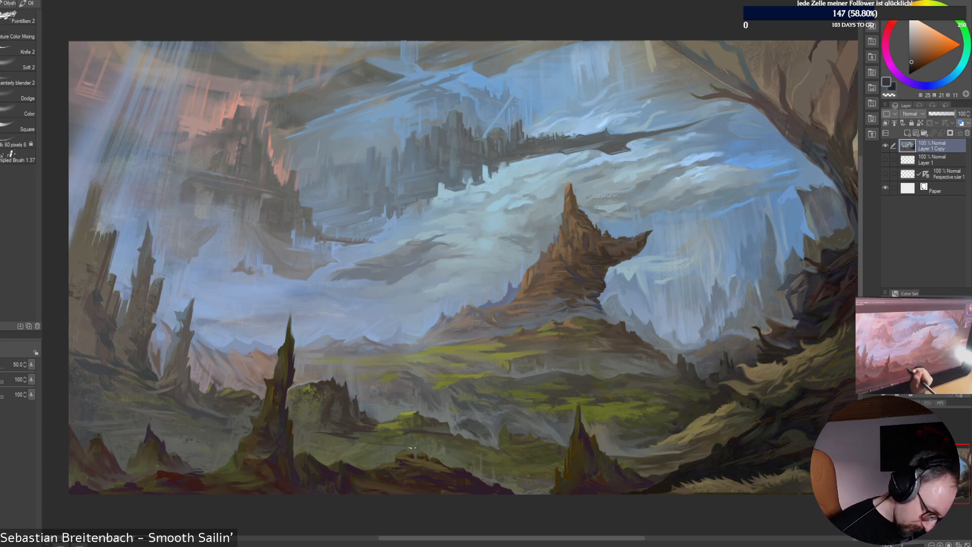
Paint thin bright green grass strokes across the meadow below the rocky mound using sampled meadow greens
{"action": "left_click", "coordinate": [411, 448], "text": "alt"}
{"action": "left_click", "coordinate": [398, 428], "text": "alt"}
{"action": "mouse_move", "coordinate": [389, 436]}
{"action": "left_mouse_down"}
{"action": "mouse_move", "coordinate": [380, 443]}
{"action": "mouse_move", "coordinate": [393, 443]}
{"action": "left_mouse_up"}
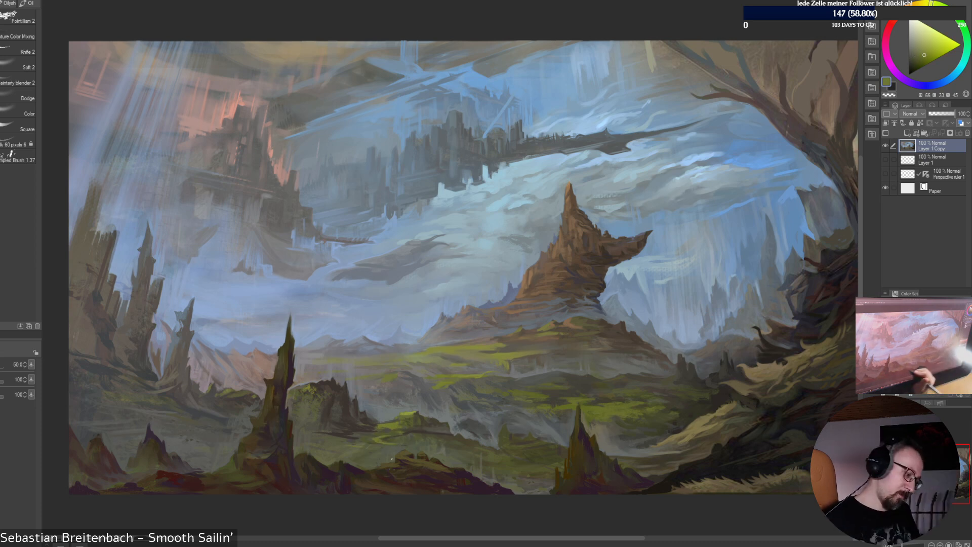
{"action": "left_click_drag", "start_coordinate": [335, 445], "coordinate": [366, 441]}
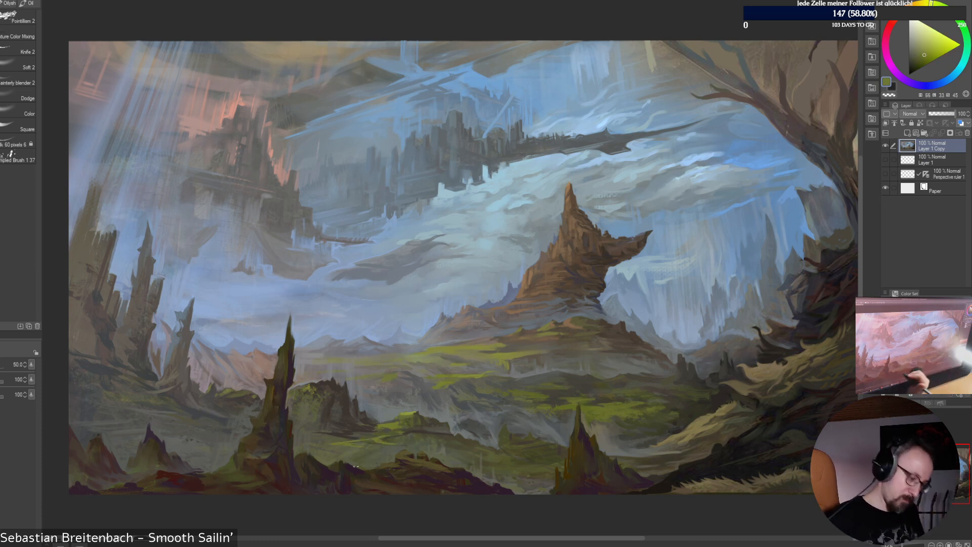
{"action": "left_click", "coordinate": [344, 449], "text": "alt"}
{"action": "left_click", "coordinate": [344, 445], "text": "alt"}
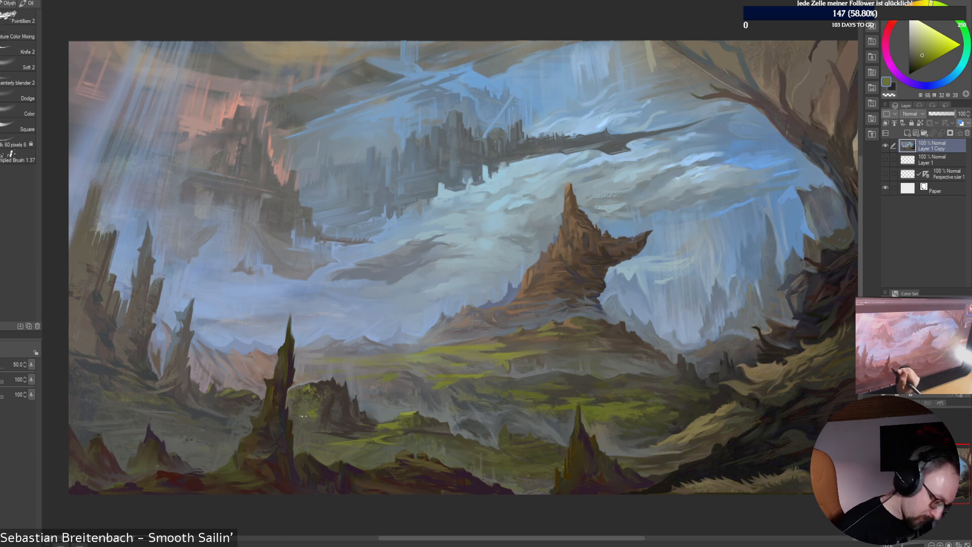
Refine the mossy face of the rocky mound beside the foreground spire with sampled dark green and brown tones
{"action": "left_click", "coordinate": [307, 417], "text": "alt"}
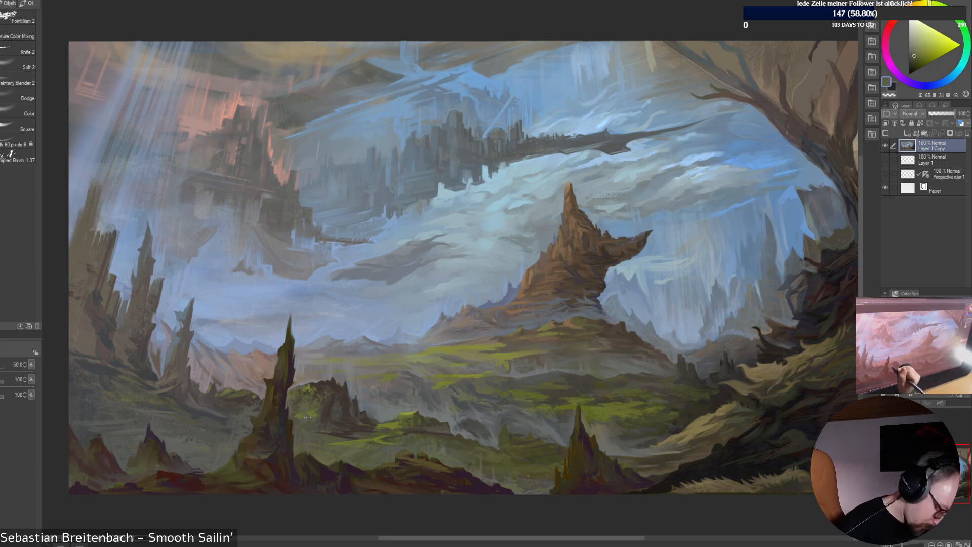
{"action": "left_click", "coordinate": [322, 419], "text": "alt"}
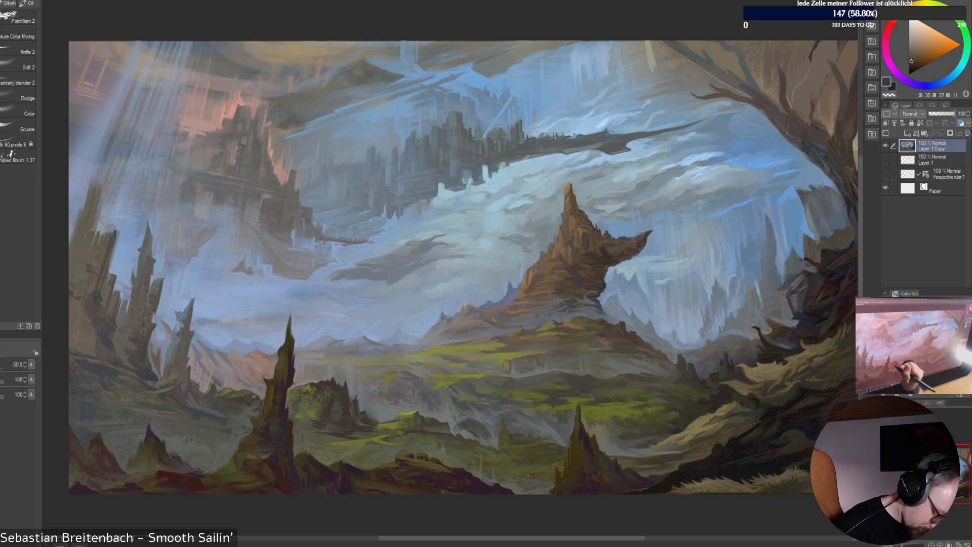
{"action": "left_click", "coordinate": [318, 403], "text": "alt"}
{"action": "left_click", "coordinate": [297, 400], "text": "alt"}
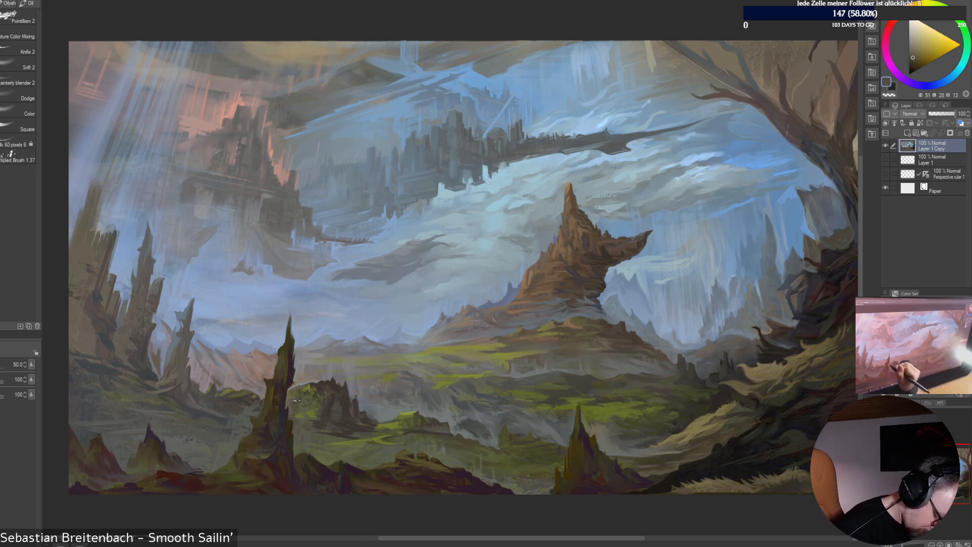
Blend the ground beside the foot of the tall foreground spire with the Painterly blender 2 brush, finishing at size 40
{"action": "left_click", "coordinate": [238, 425], "text": "alt"}
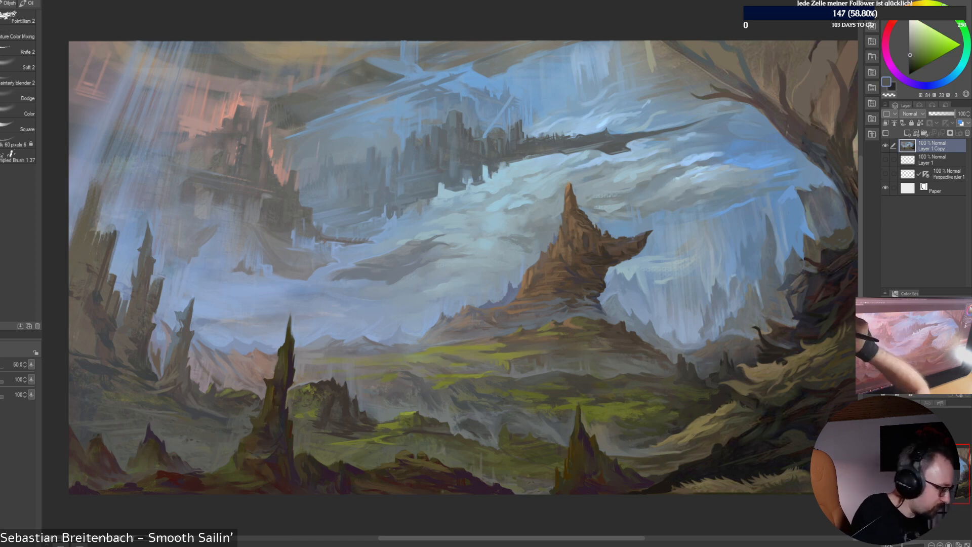
{"action": "left_click", "coordinate": [18, 83]}
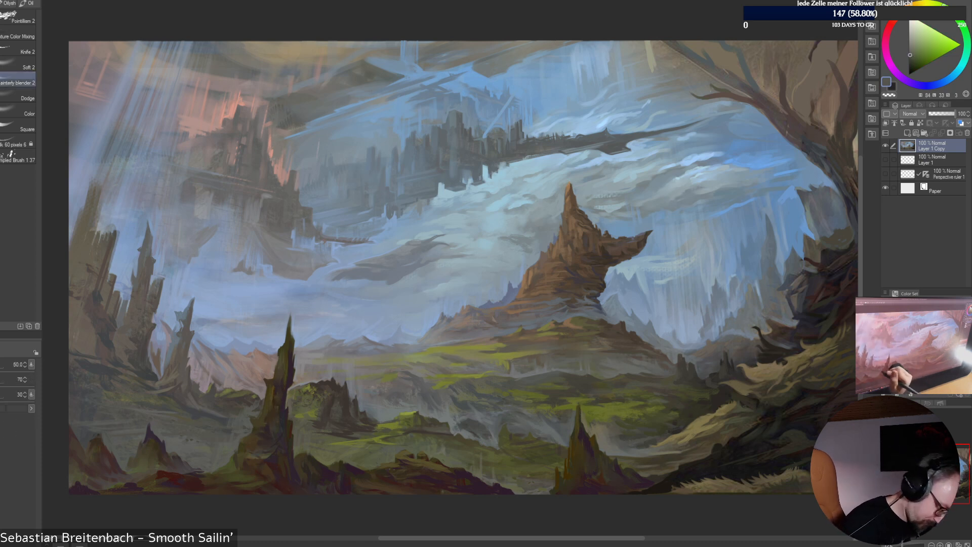
{"action": "left_click", "coordinate": [231, 427], "text": "alt"}
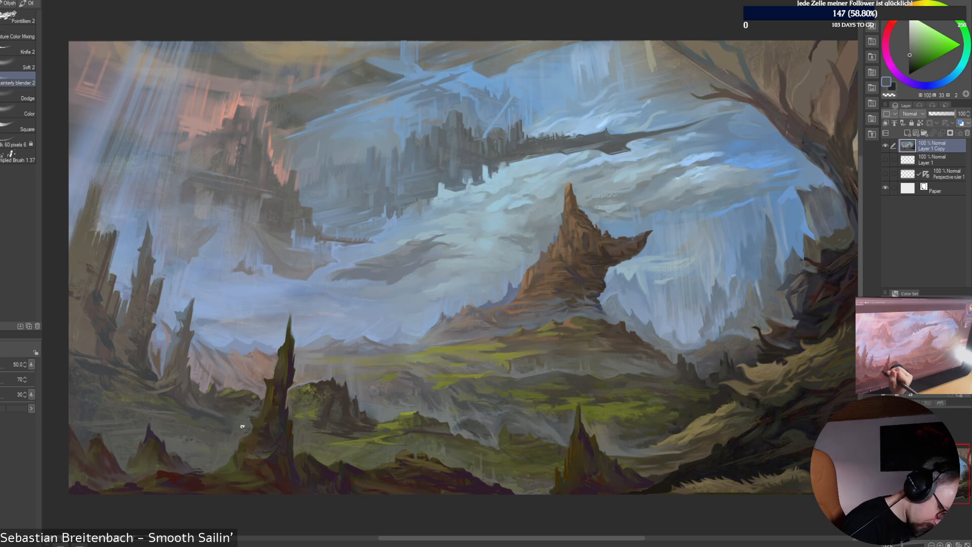
{"action": "key", "text": "]"}
{"action": "key", "text": "]"}
{"action": "key", "text": "]"}
{"action": "key", "text": "]"}
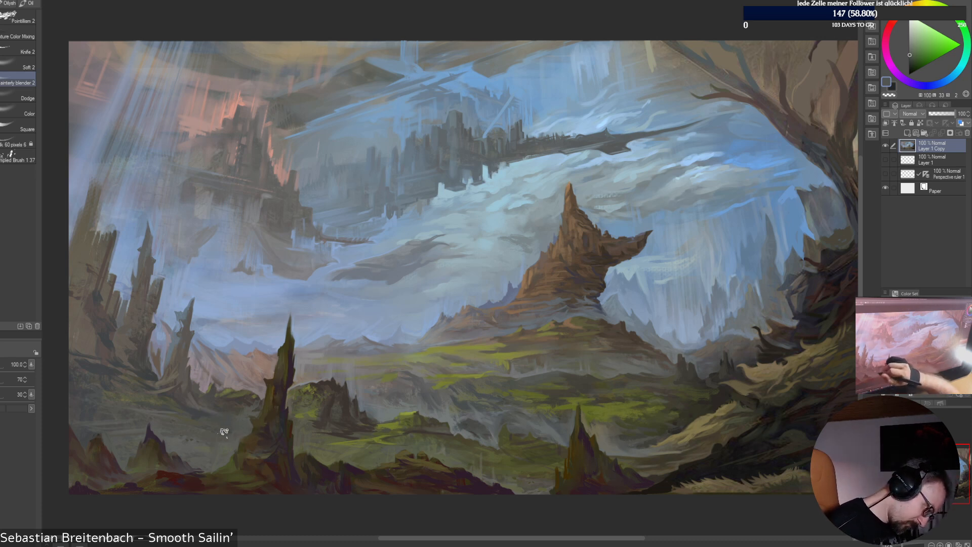
{"action": "key", "text": "["}
{"action": "key", "text": "["}
{"action": "key", "text": "["}
{"action": "key", "text": "["}
{"action": "key", "text": "["}
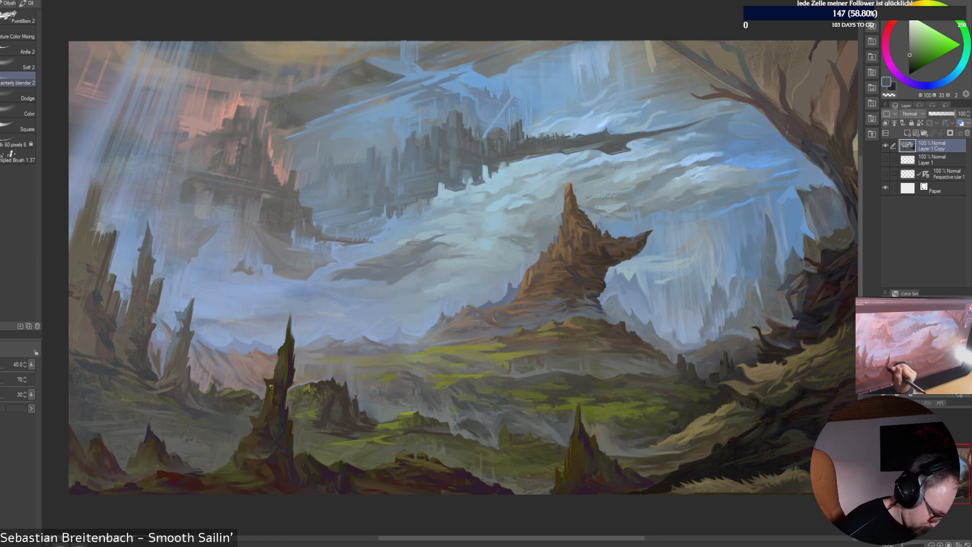
Switch to another brush at size 15 and add detail to the ground beside the foreground spire with sampled blue-grey, olive and brown
{"action": "right_click", "coordinate": [556, 195]}
{"action": "left_click", "coordinate": [598, 163]}
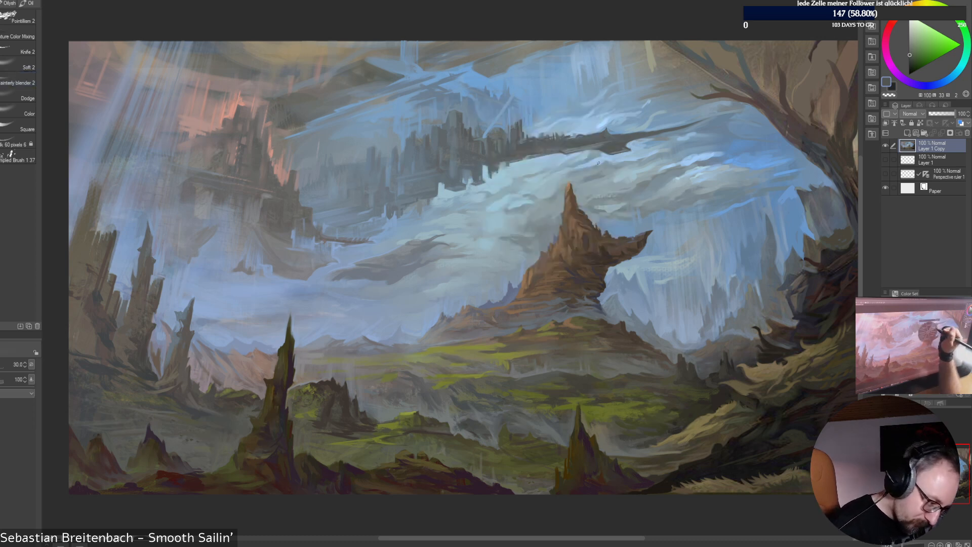
{"action": "left_click", "coordinate": [224, 422], "text": "alt"}
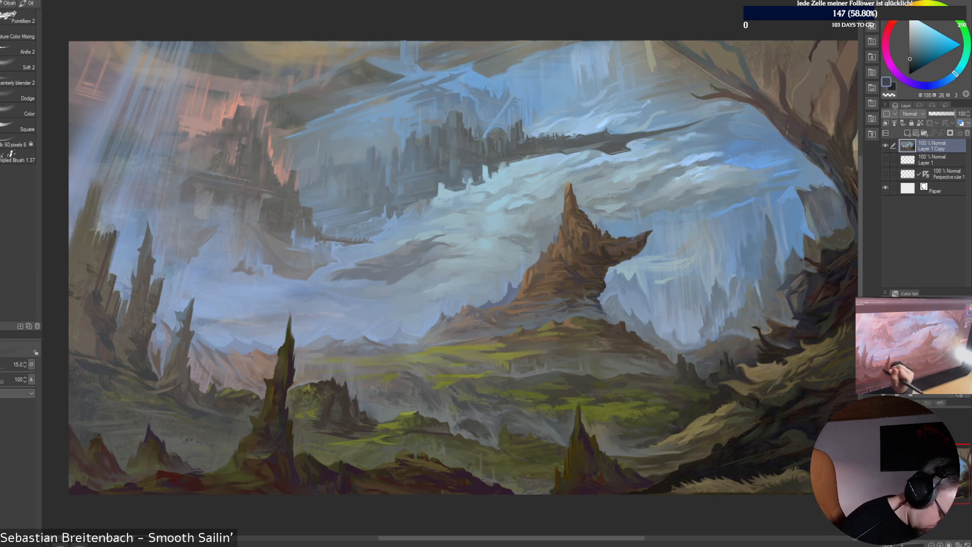
{"action": "left_click", "coordinate": [245, 411], "text": "alt"}
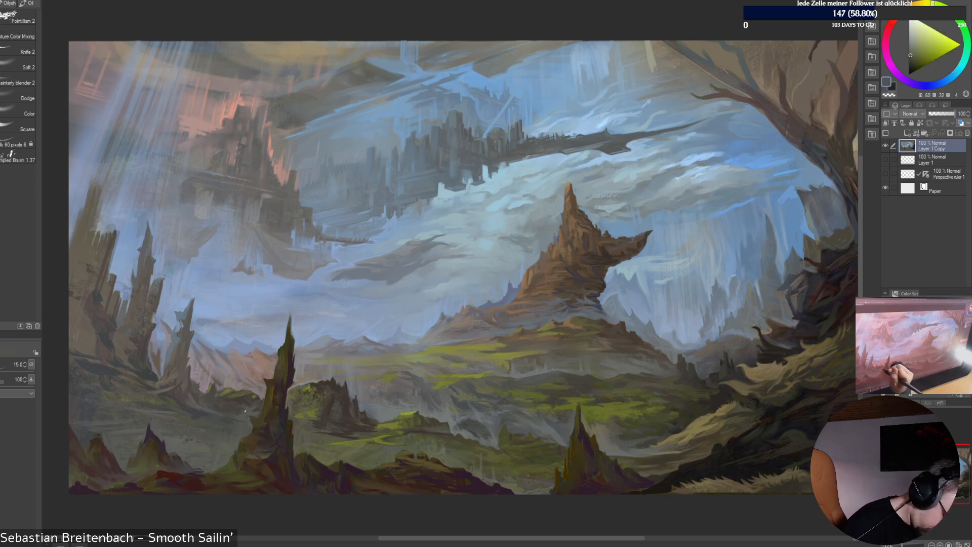
{"action": "left_click", "coordinate": [264, 405], "text": "alt"}
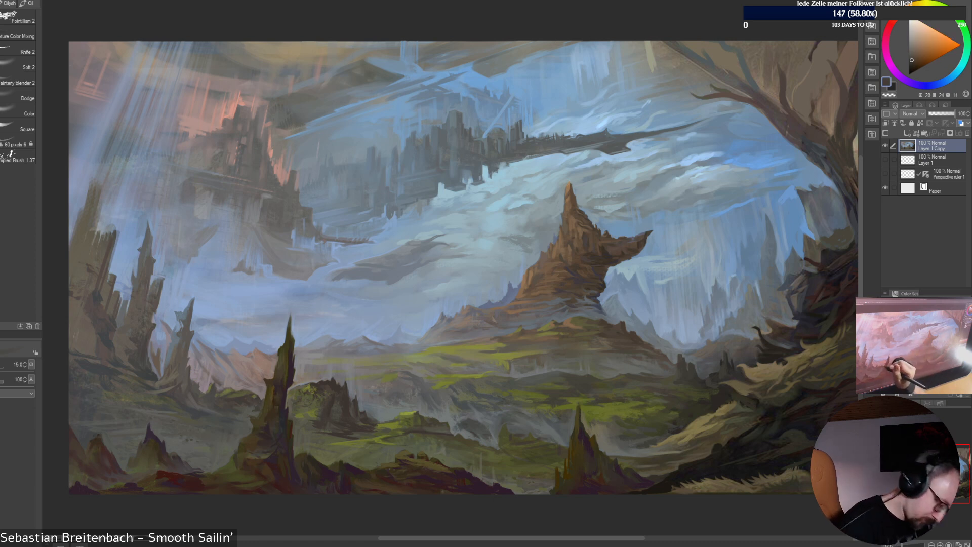
Refine the hazy distant mountains behind the tall foreground spire at brush size 20 with sampled grey-brown, muted violet and blue tones
{"action": "left_click", "coordinate": [242, 383], "text": "alt"}
{"action": "left_click", "coordinate": [226, 373], "text": "alt"}
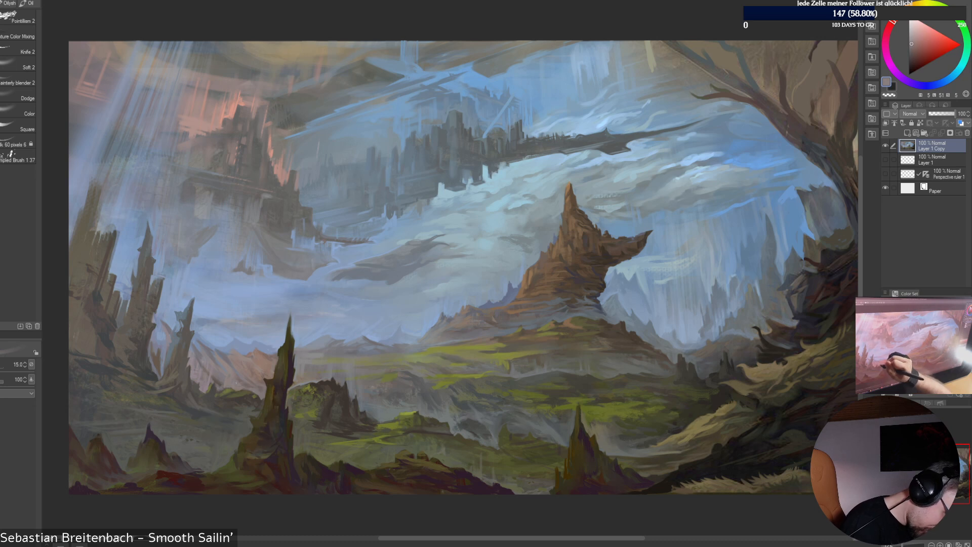
{"action": "key", "text": "bracketright"}
{"action": "key", "text": "bracketright"}
{"action": "key", "text": "bracketright"}
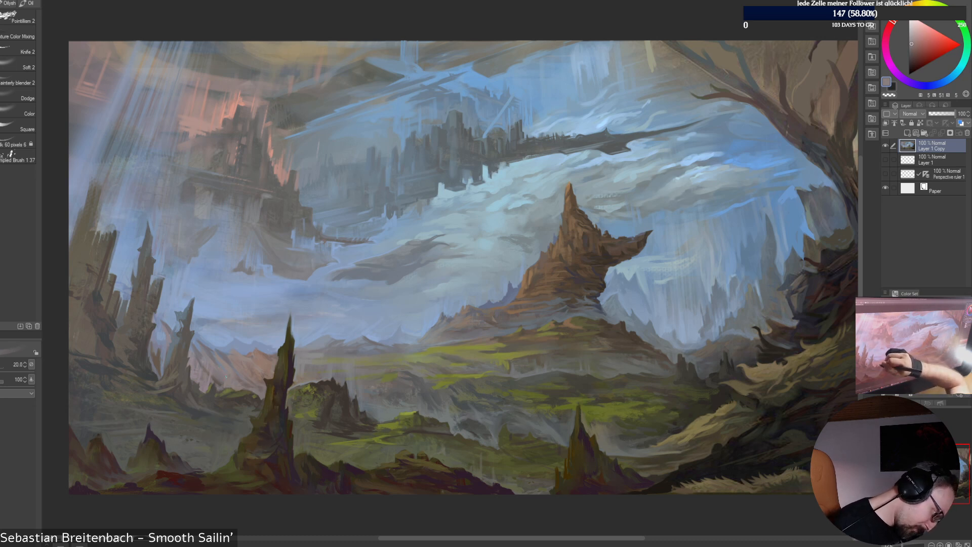
{"action": "left_click", "coordinate": [205, 350], "text": "alt"}
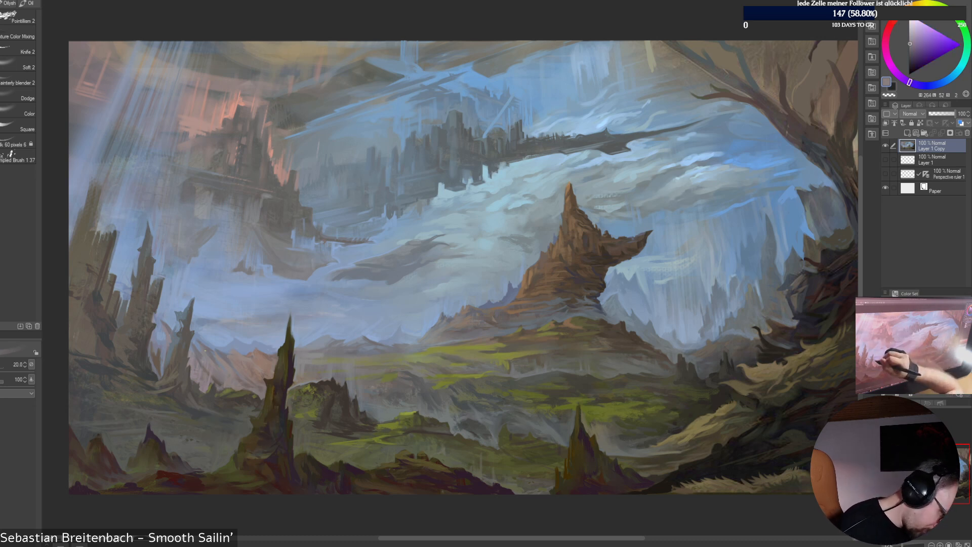
{"action": "left_click", "coordinate": [205, 351], "text": "alt"}
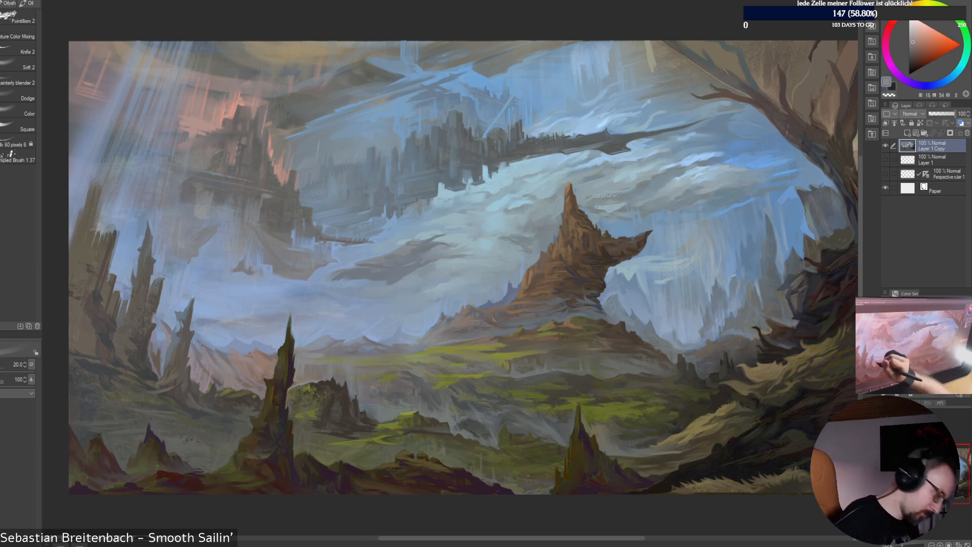
{"action": "left_click", "coordinate": [198, 342], "text": "alt"}
{"action": "left_click", "coordinate": [209, 342], "text": "alt"}
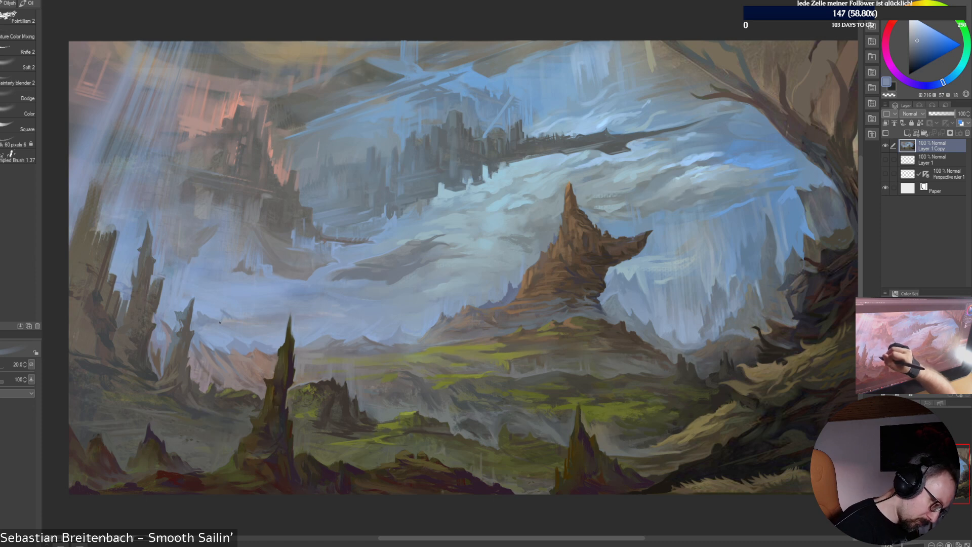
Smooth the pale sky above the distant mountains with sampled light blues, enlarging the brush to 50 and finishing at 60
{"action": "left_click", "coordinate": [229, 313], "text": "alt"}
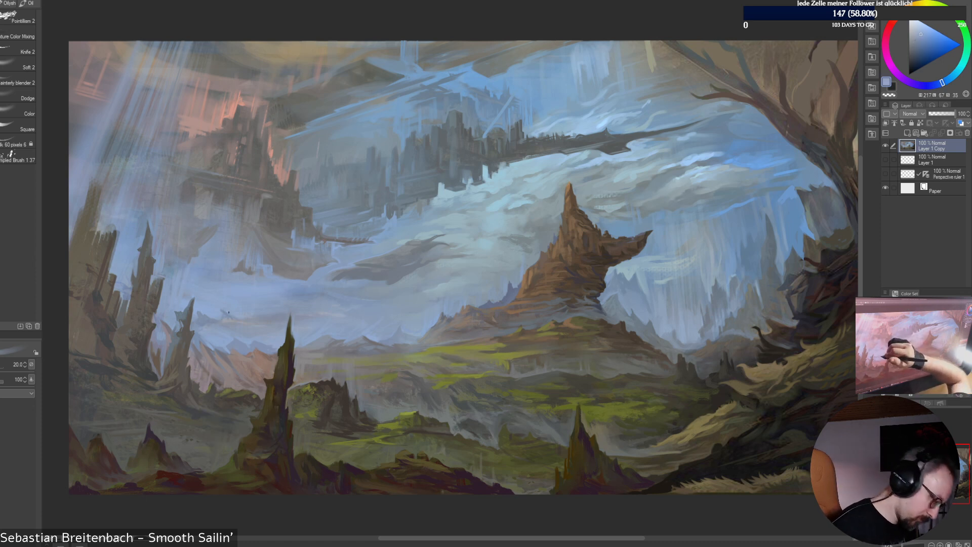
{"action": "key", "text": "bracketright"}
{"action": "key", "text": "bracketright"}
{"action": "key", "text": "bracketright"}
{"action": "key", "text": "bracketright"}
{"action": "key", "text": "bracketright"}
{"action": "left_click", "coordinate": [227, 308], "text": "alt"}
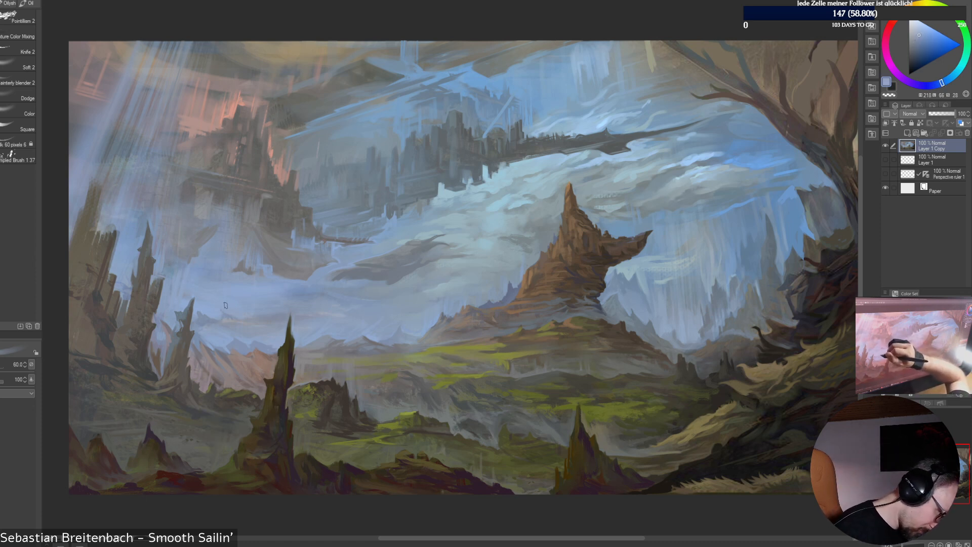
{"action": "left_click", "coordinate": [216, 310], "text": "alt"}
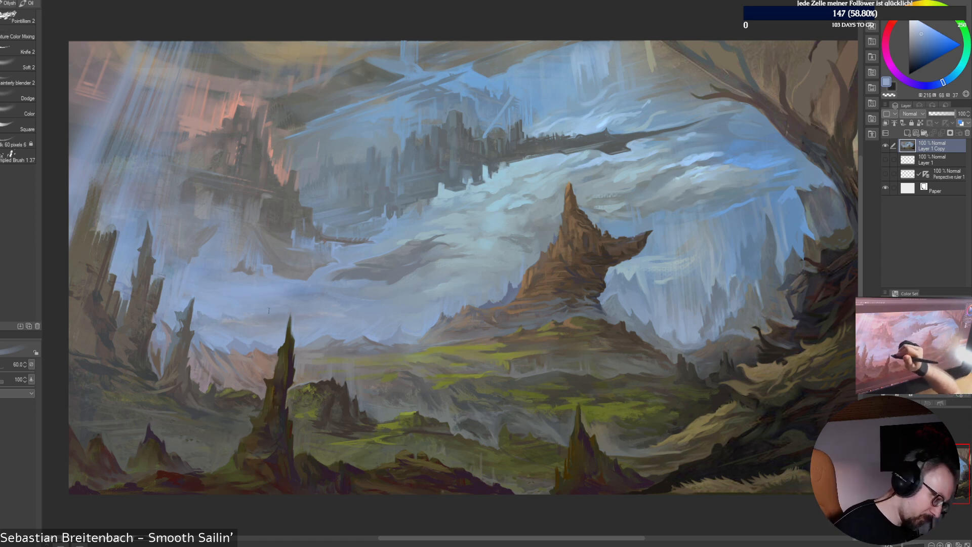
{"action": "left_click", "coordinate": [229, 324], "text": "alt"}
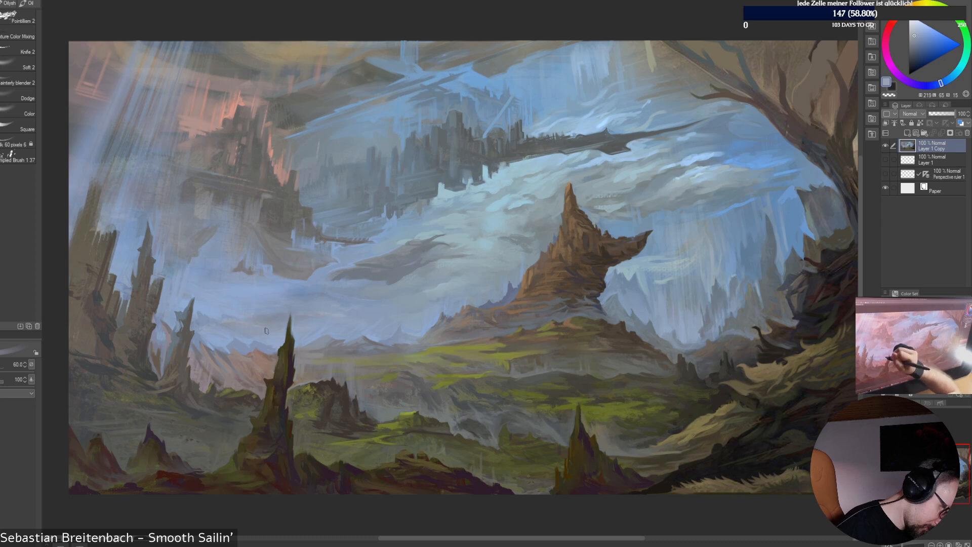
Touch up the misty sky beside the tip of the tall foreground spire with sampled blues at brush sizes 25 and 30
{"action": "key", "text": "bracketleft"}
{"action": "key", "text": "bracketleft"}
{"action": "key", "text": "bracketleft"}
{"action": "key", "text": "bracketleft"}
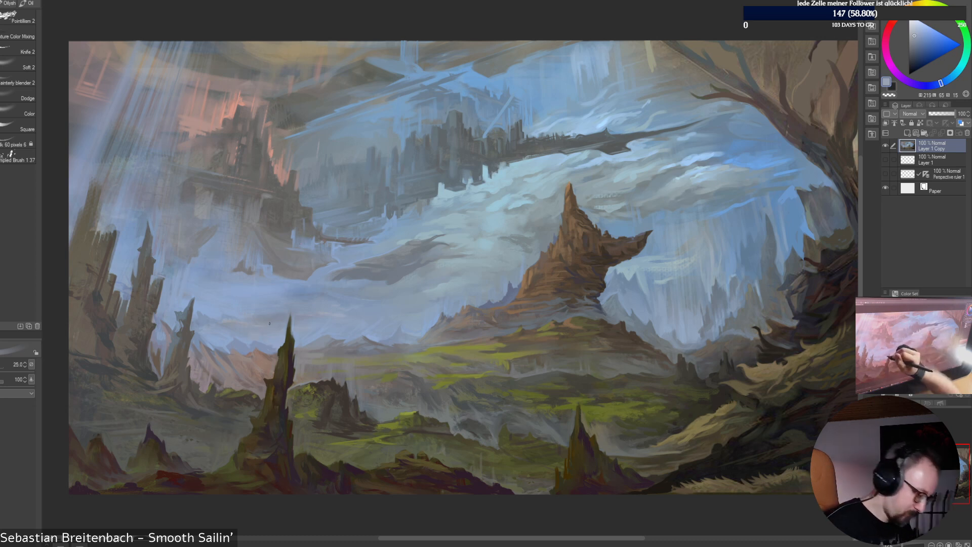
{"action": "left_click", "coordinate": [269, 314], "text": "alt"}
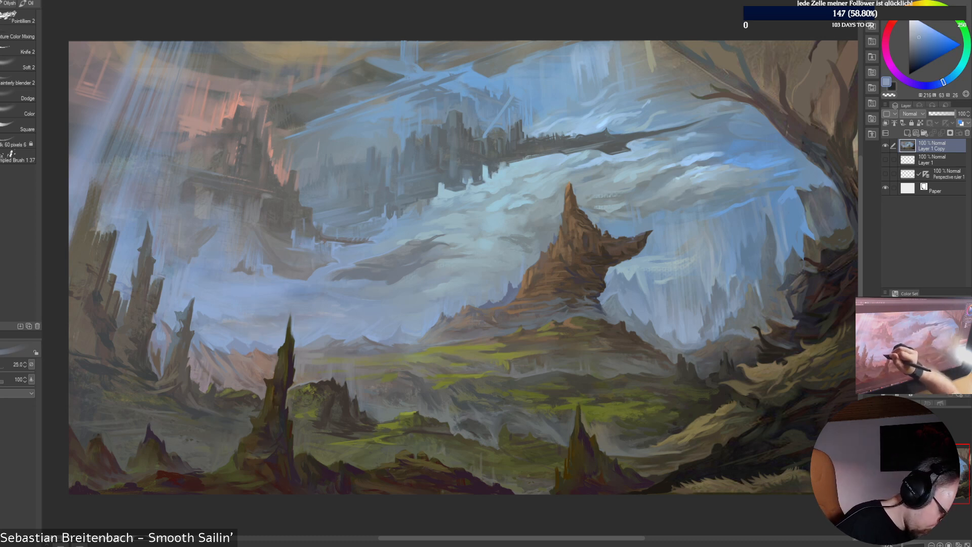
{"action": "left_click", "coordinate": [267, 320], "text": "alt"}
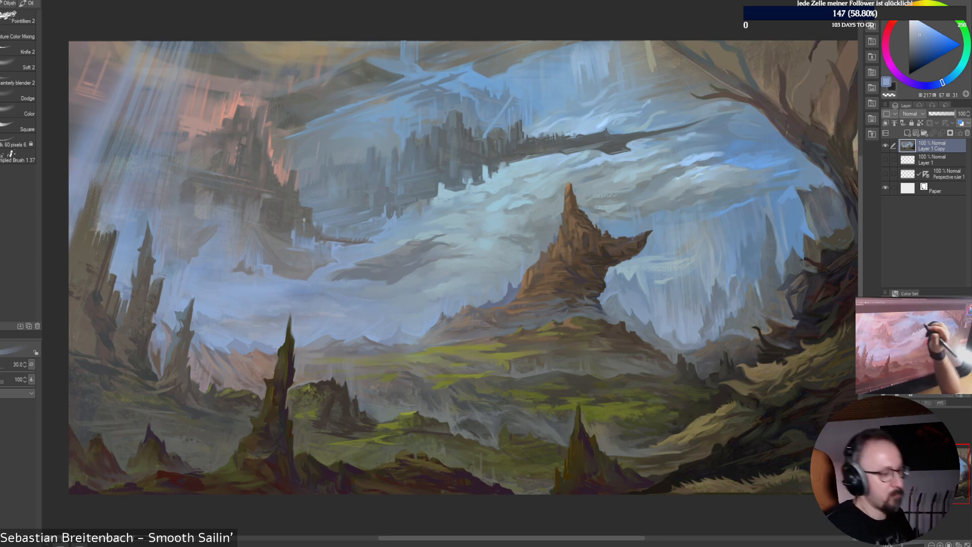
{"action": "key", "text": "bracketright"}
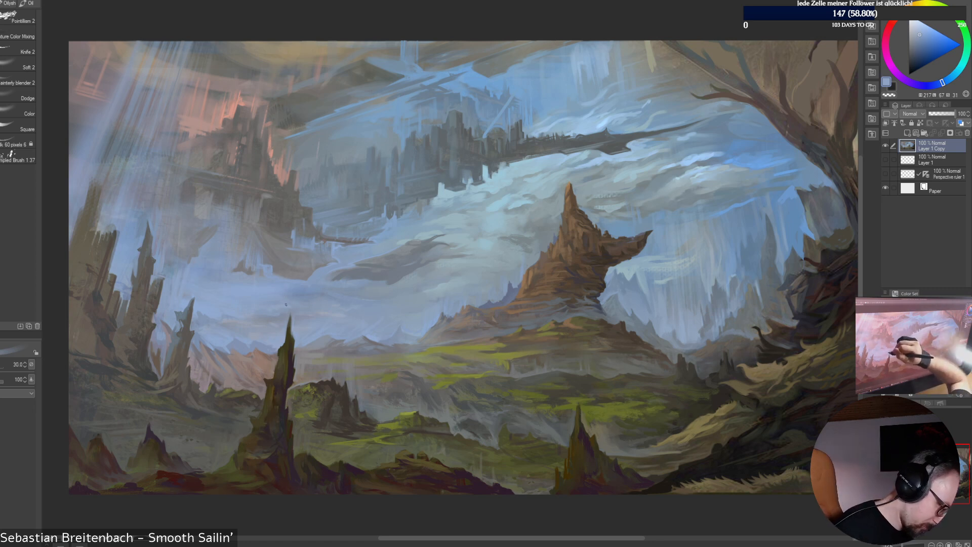
{"action": "left_click", "coordinate": [201, 319], "text": "alt"}
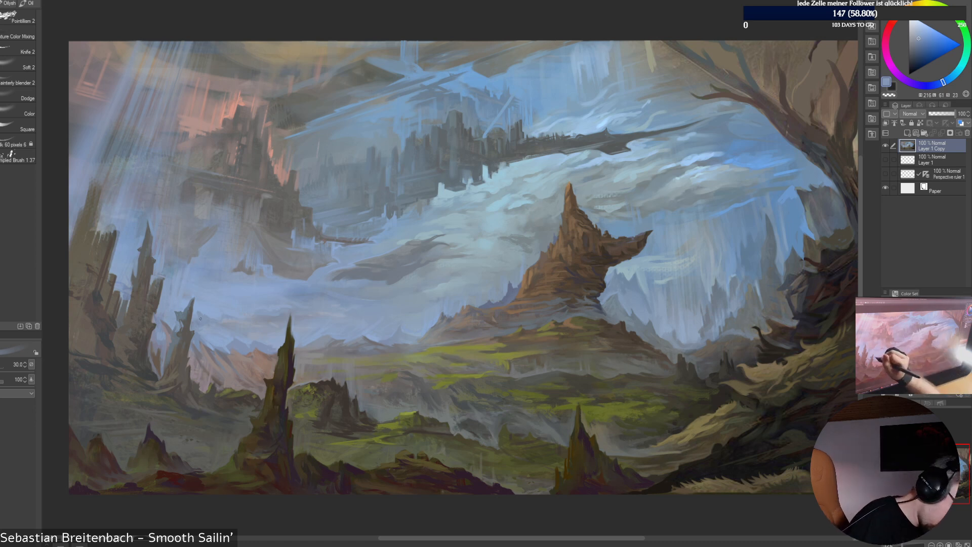
Repaint the blue haze between the two slender spires with sampled light and greyish blues, finishing at brush size 25
{"action": "left_click", "coordinate": [176, 317], "text": "alt"}
{"action": "left_click", "coordinate": [169, 308], "text": "alt"}
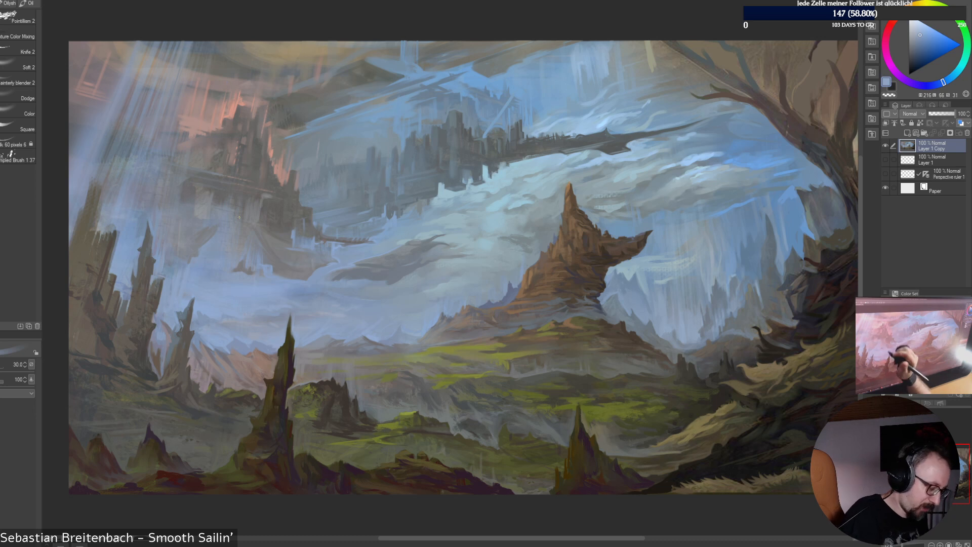
{"action": "left_click", "coordinate": [160, 328], "text": "alt"}
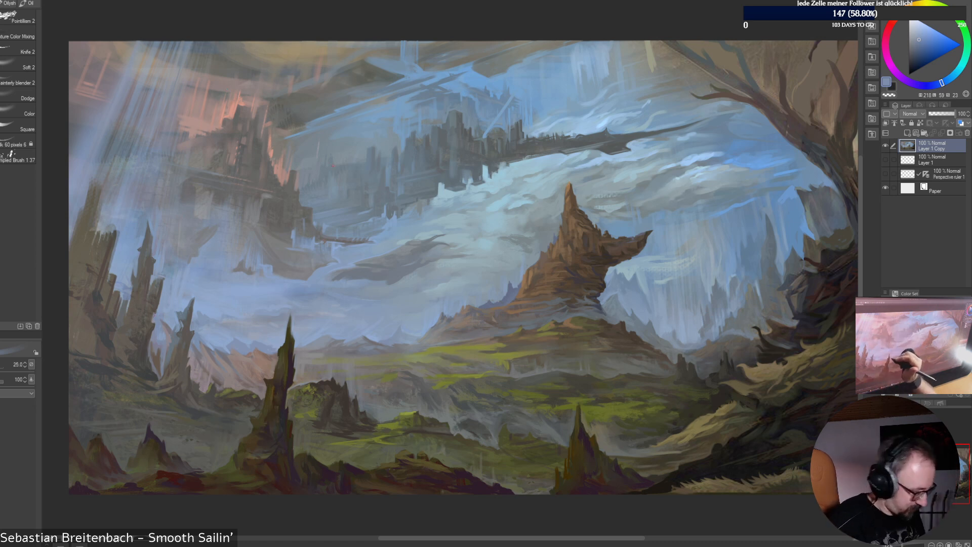
{"action": "left_click", "coordinate": [158, 315], "text": "alt"}
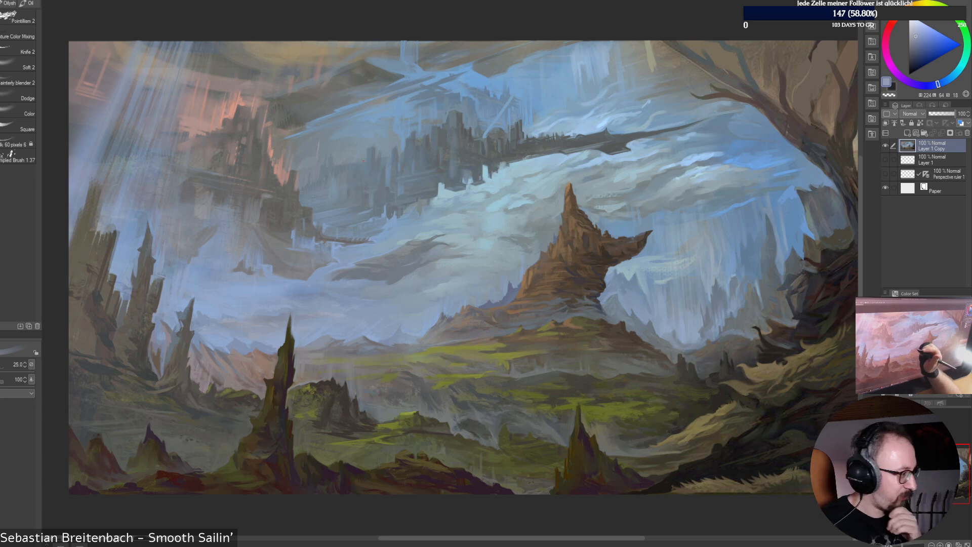
{"action": "left_click", "coordinate": [155, 316], "text": "alt"}
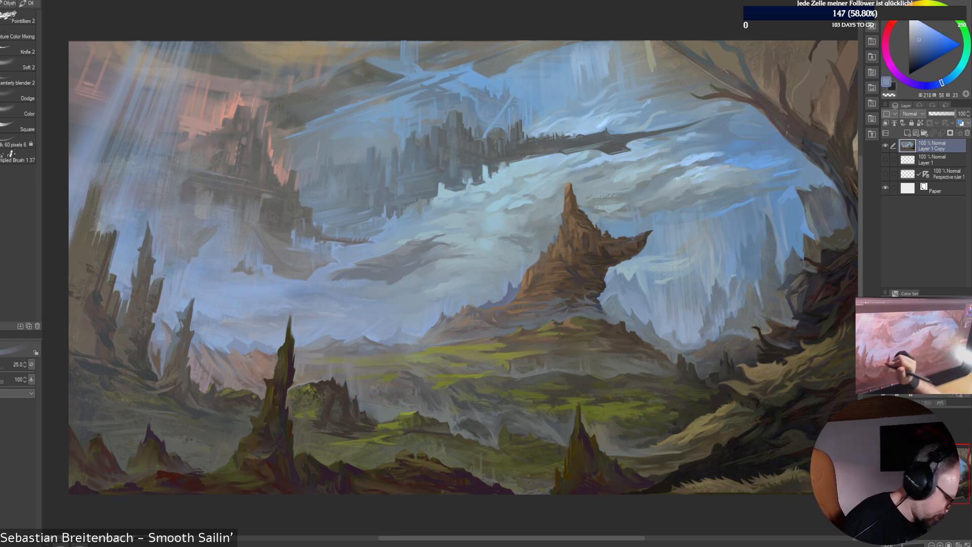
{"action": "left_click", "coordinate": [155, 318], "text": "alt"}
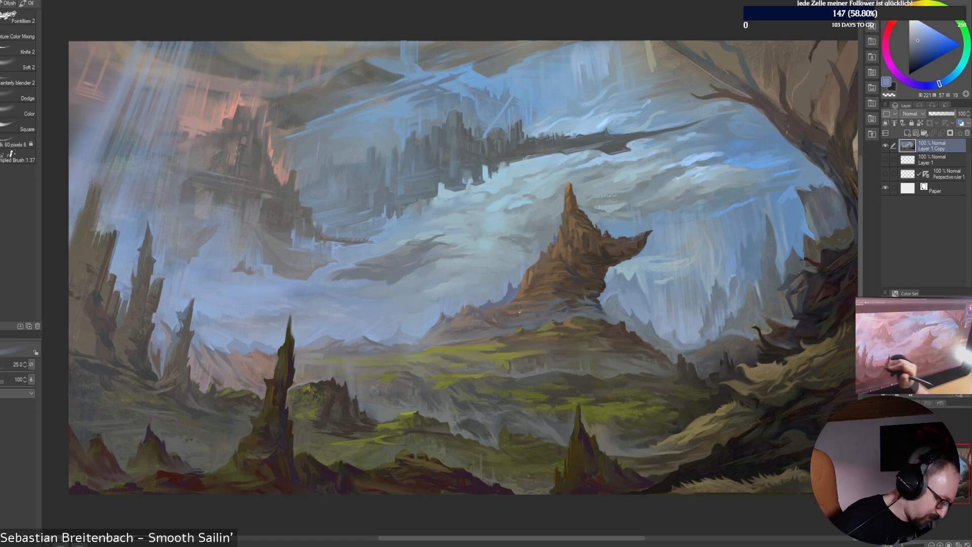
{"action": "left_click", "coordinate": [160, 337], "text": "alt"}
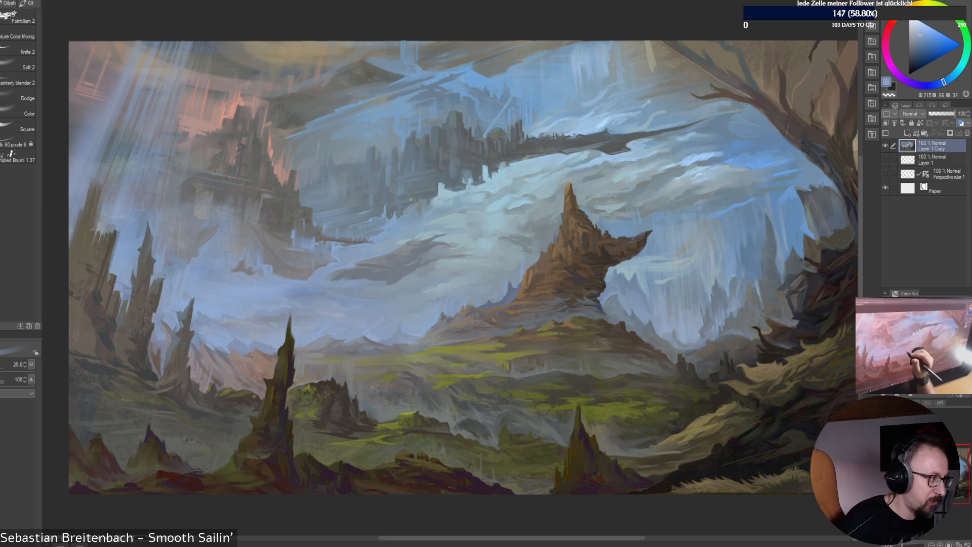
Soften the pale sky below the floating castle with light blues sampled from the surrounding mist at brush size 25
{"action": "left_click", "coordinate": [276, 291], "text": "alt"}
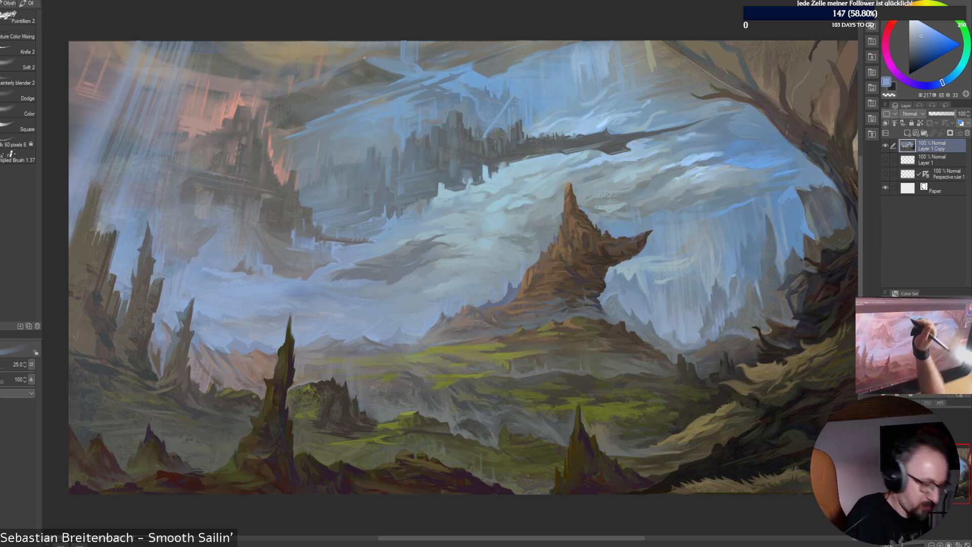
{"action": "left_click", "coordinate": [303, 278], "text": "alt"}
{"action": "left_click", "coordinate": [302, 284], "text": "alt"}
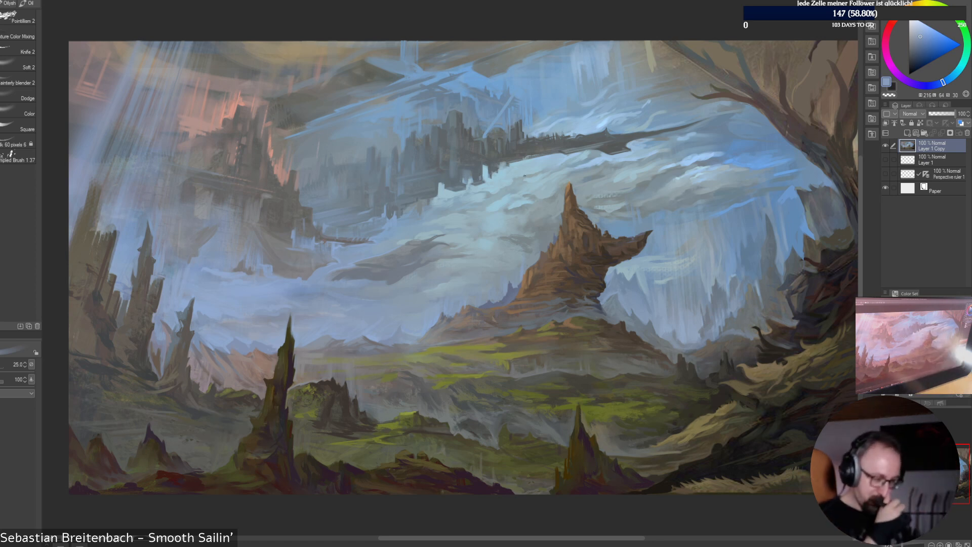
Refine the edges of the dark cloud between the floating castle and the central rock with sampled grey-blues and light blues
{"action": "left_click", "coordinate": [369, 269], "text": "alt"}
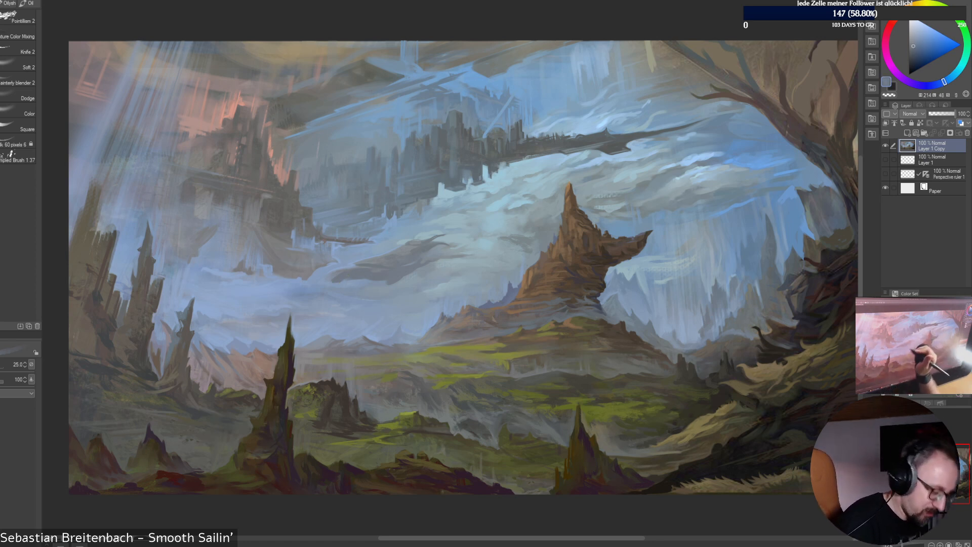
{"action": "left_click", "coordinate": [329, 283], "text": "alt"}
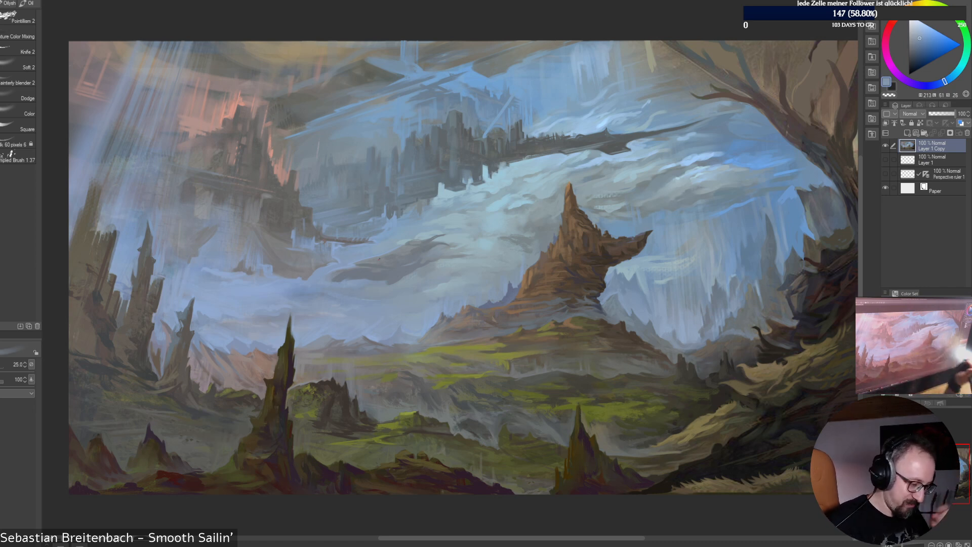
{"action": "left_click", "coordinate": [394, 240], "text": "alt"}
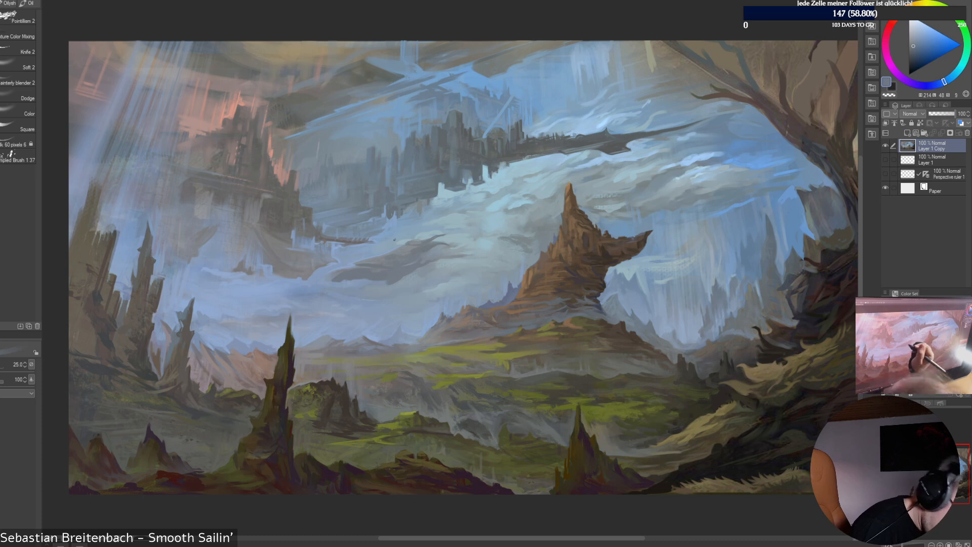
{"action": "left_click", "coordinate": [349, 282], "text": "alt"}
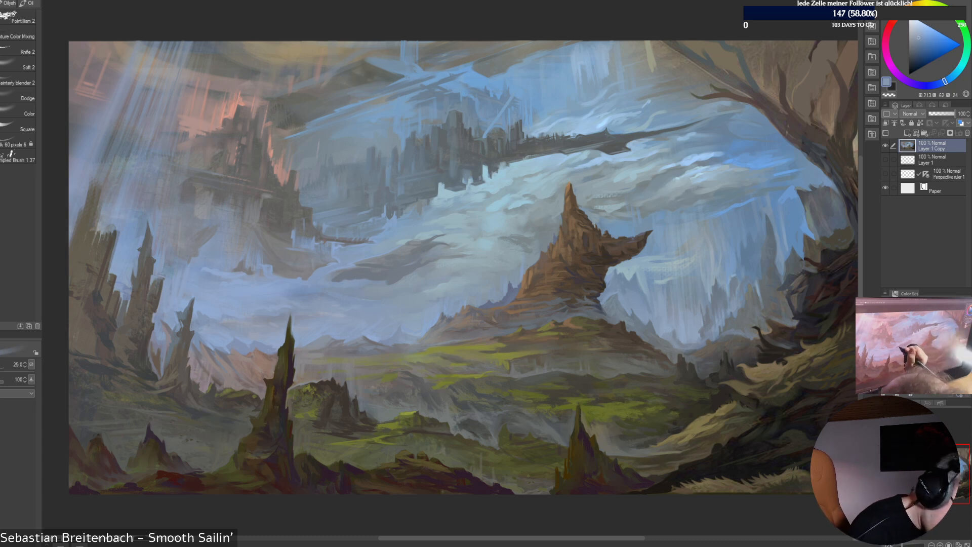
{"action": "left_click", "coordinate": [348, 282], "text": "alt"}
{"action": "left_click", "coordinate": [349, 282], "text": "alt"}
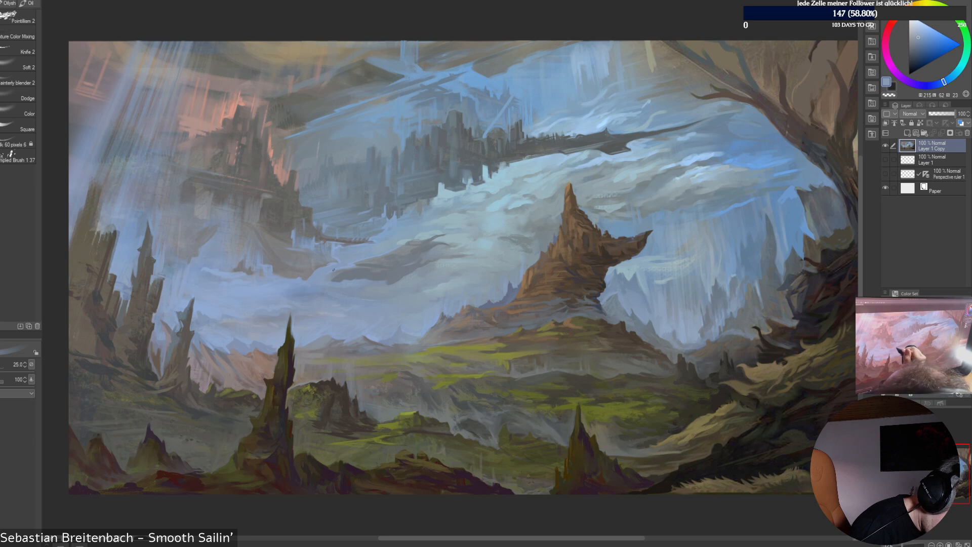
{"action": "left_click", "coordinate": [334, 277], "text": "alt"}
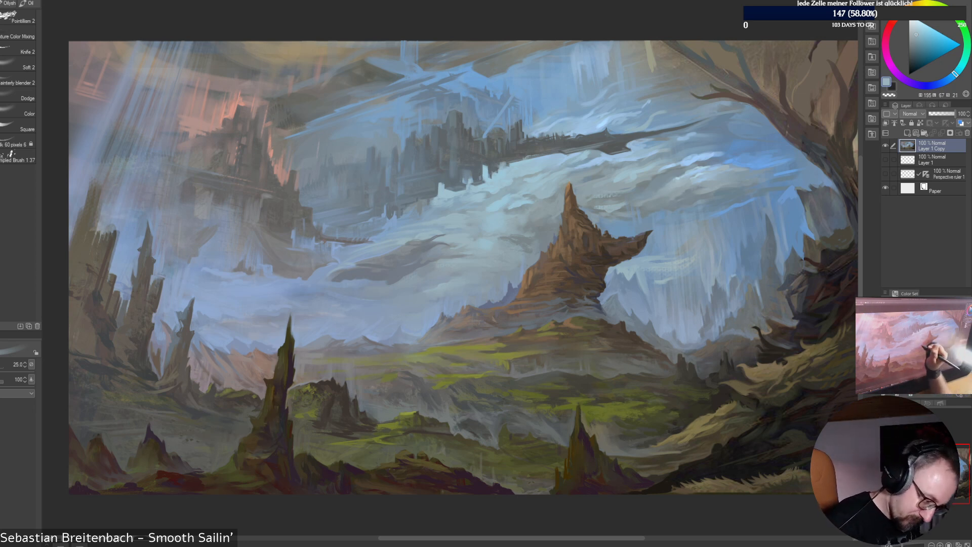
Refine the hazy blue cliffs and falling mist beyond the central rock with sampled blues, reducing the brush from 45 to 25
{"action": "left_click", "coordinate": [502, 298], "text": "alt"}
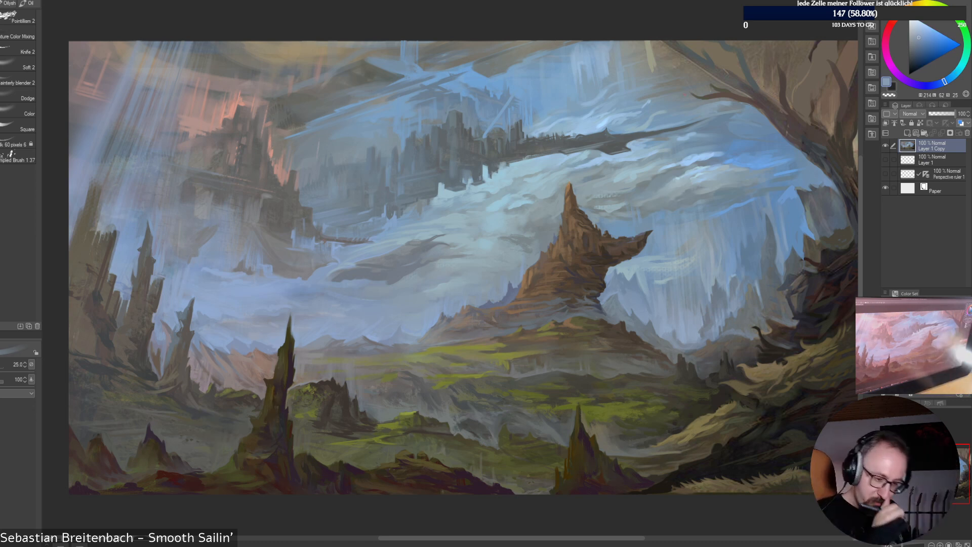
{"action": "left_click", "coordinate": [691, 312], "text": "alt"}
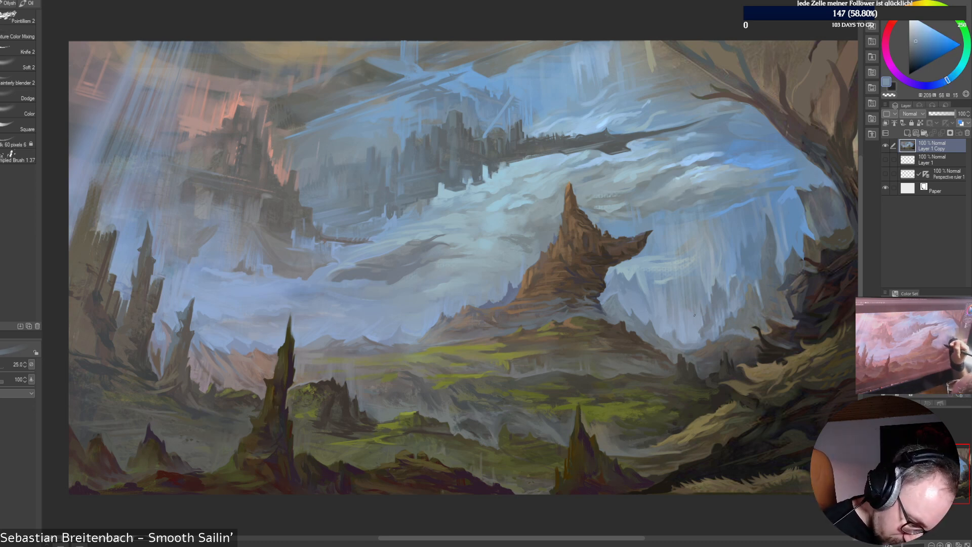
{"action": "left_click", "coordinate": [694, 315], "text": "alt"}
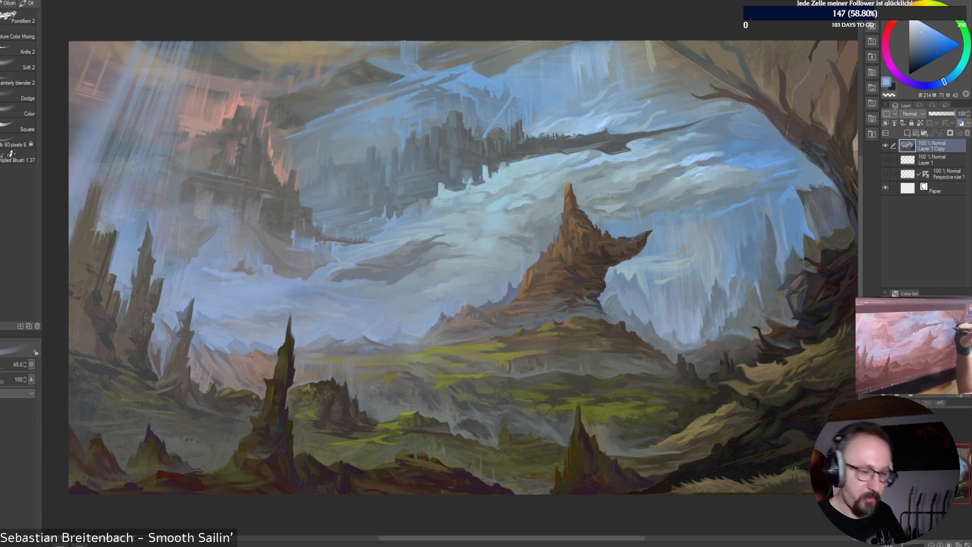
{"action": "key", "text": "["}
{"action": "key", "text": "["}
{"action": "key", "text": "["}
{"action": "key", "text": "["}
{"action": "left_click", "coordinate": [707, 281], "text": "alt"}
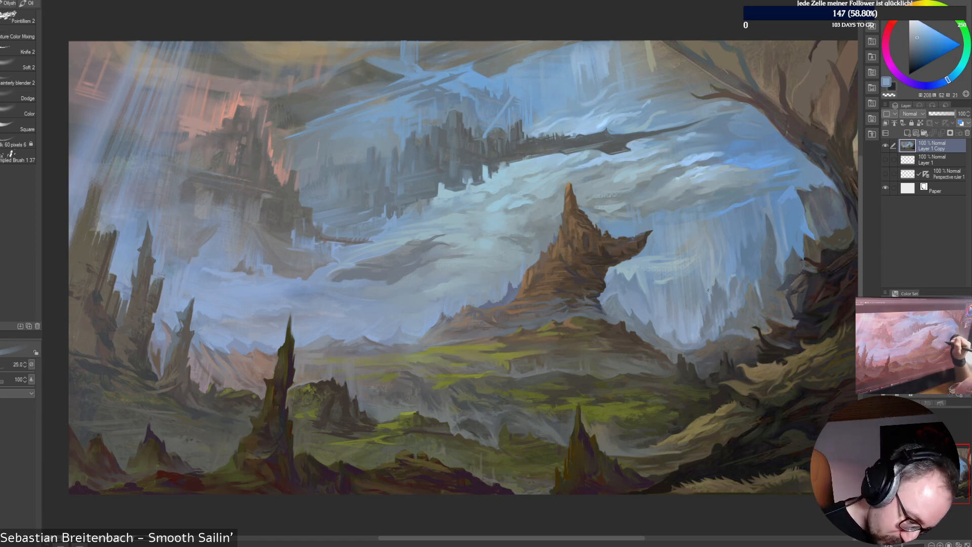
{"action": "left_click", "coordinate": [706, 281], "text": "alt"}
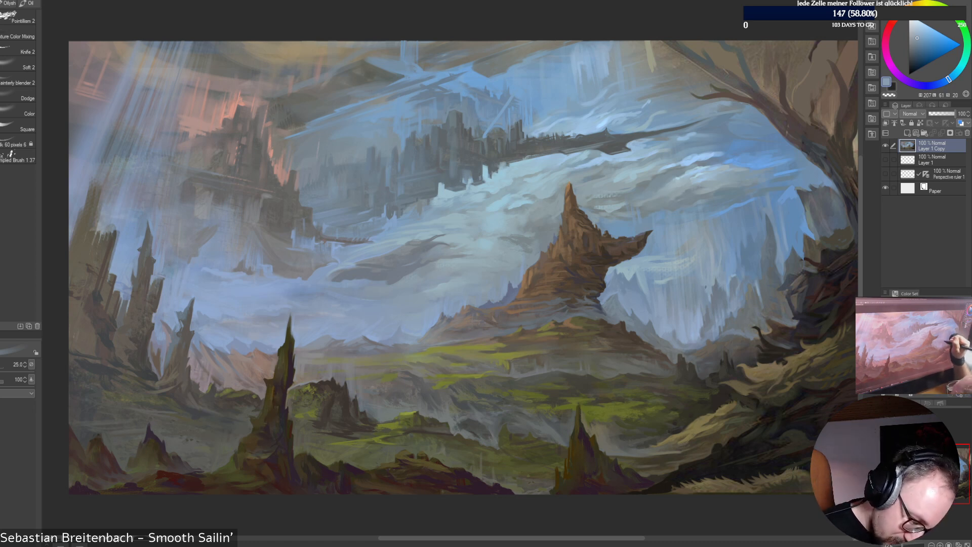
{"action": "left_click", "coordinate": [706, 287], "text": "alt"}
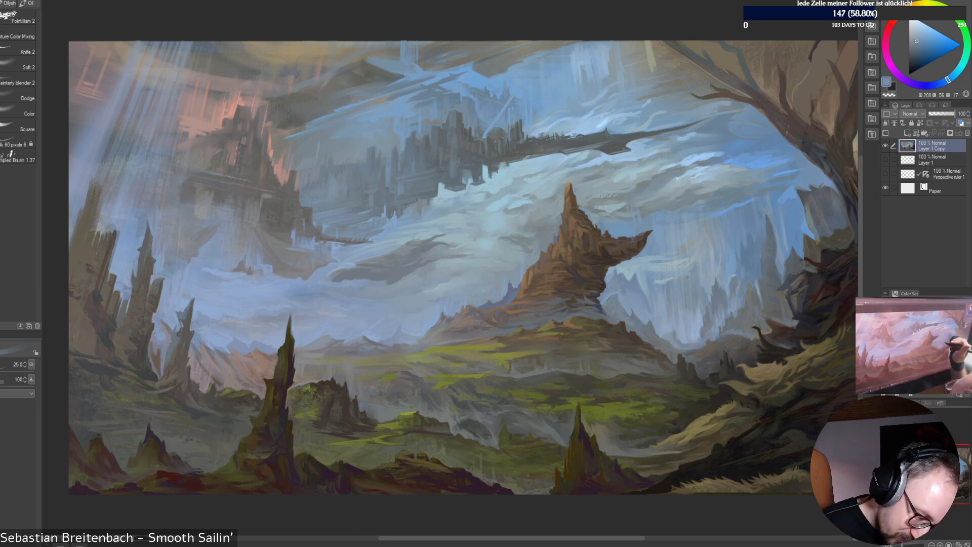
{"action": "left_click", "coordinate": [638, 267], "text": "alt"}
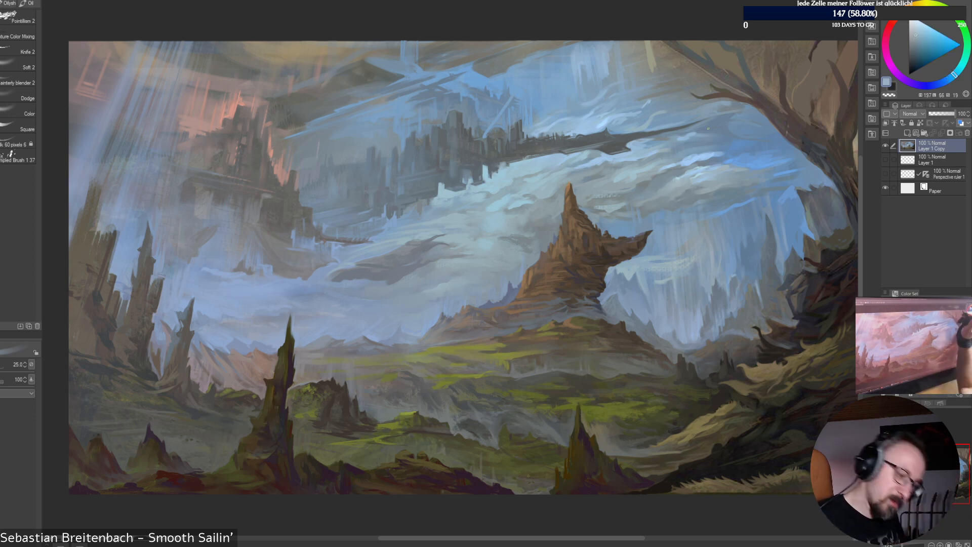
Blend the misty cliff faces beside the central rock's overhang with sampled light and mid blues at brush size 25
{"action": "left_click", "coordinate": [671, 280], "text": "alt"}
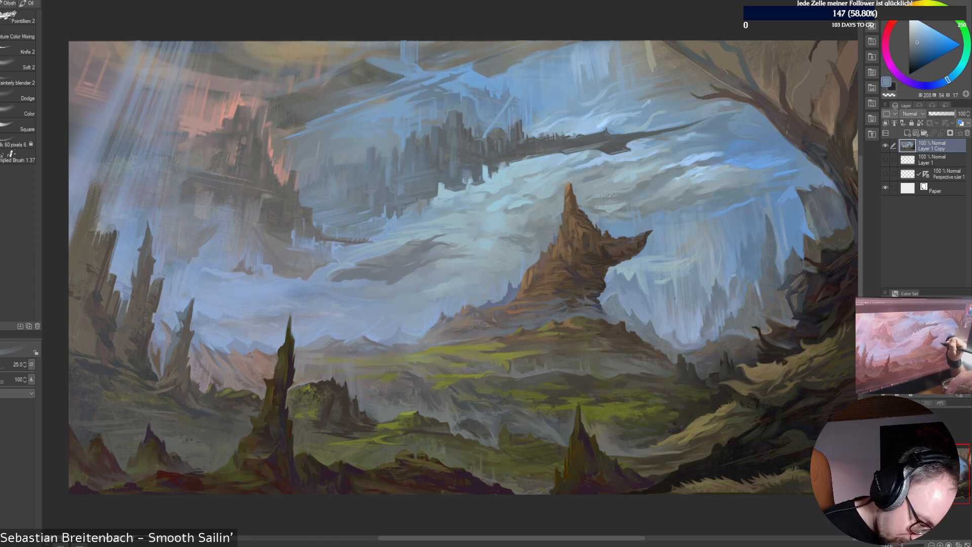
{"action": "left_click", "coordinate": [637, 264], "text": "alt"}
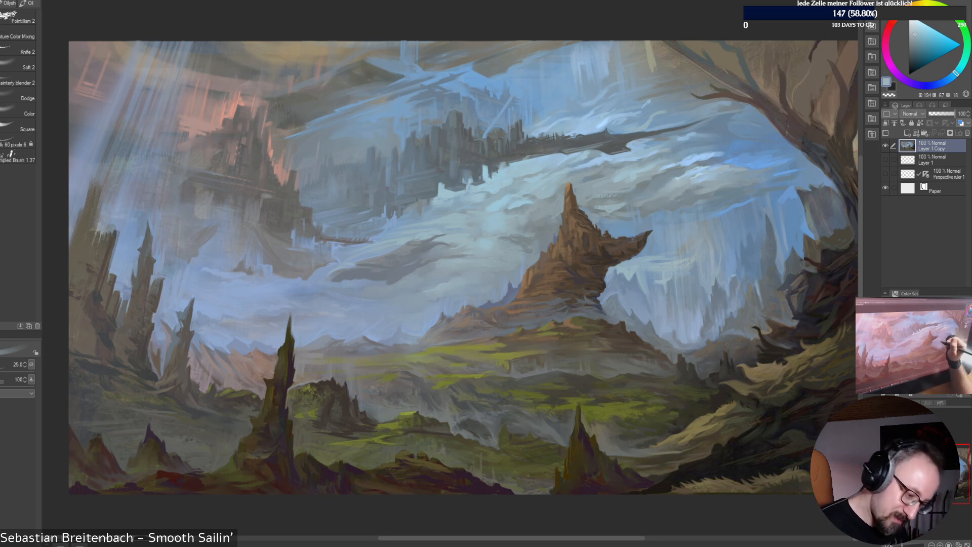
{"action": "left_click", "coordinate": [659, 279], "text": "alt"}
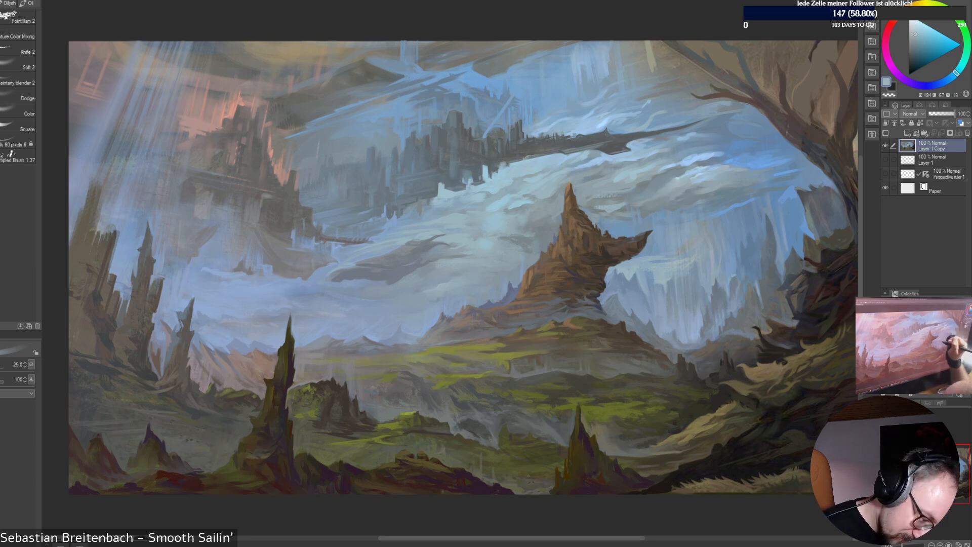
{"action": "left_click", "coordinate": [653, 283], "text": "alt"}
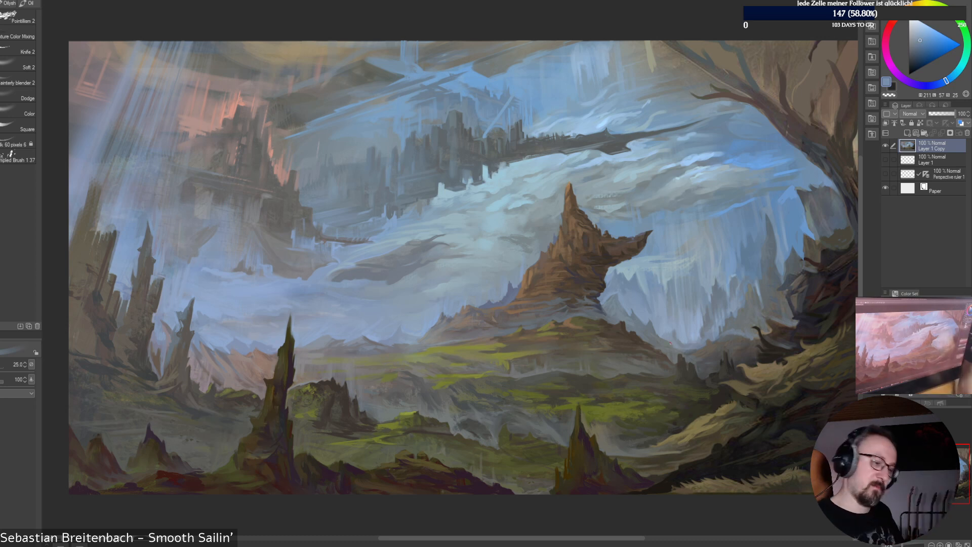
{"action": "left_click", "coordinate": [678, 304], "text": "alt"}
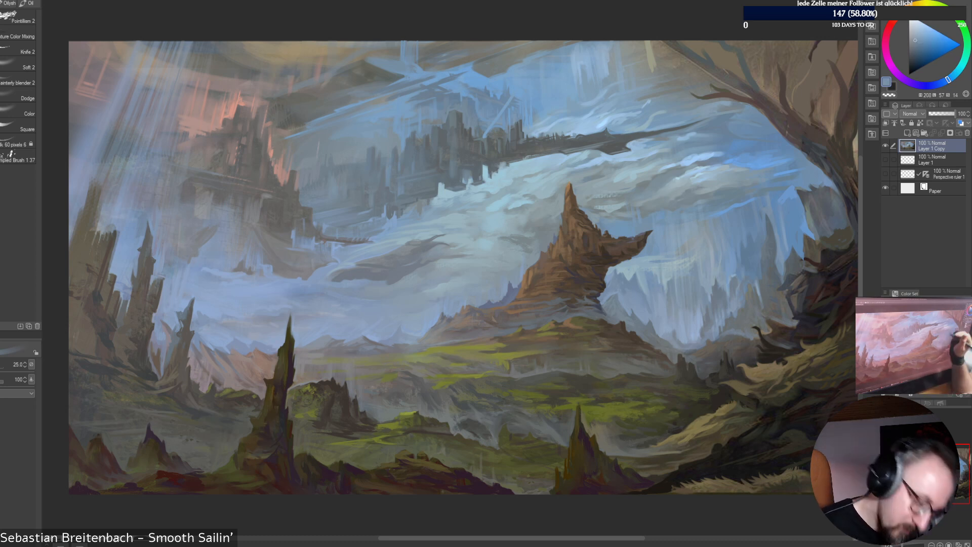
{"action": "left_click", "coordinate": [668, 288], "text": "alt"}
{"action": "left_click", "coordinate": [658, 276], "text": "alt"}
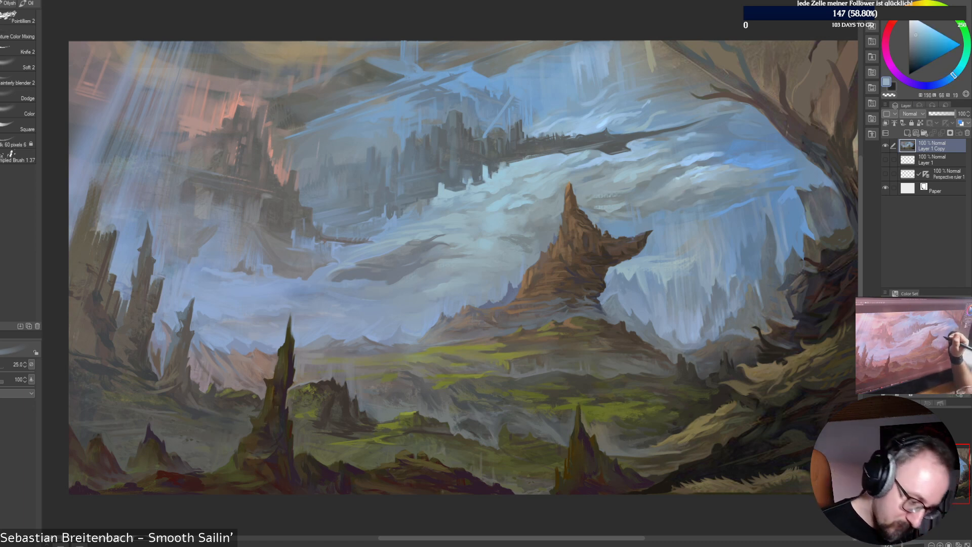
{"action": "left_click", "coordinate": [672, 231], "text": "alt"}
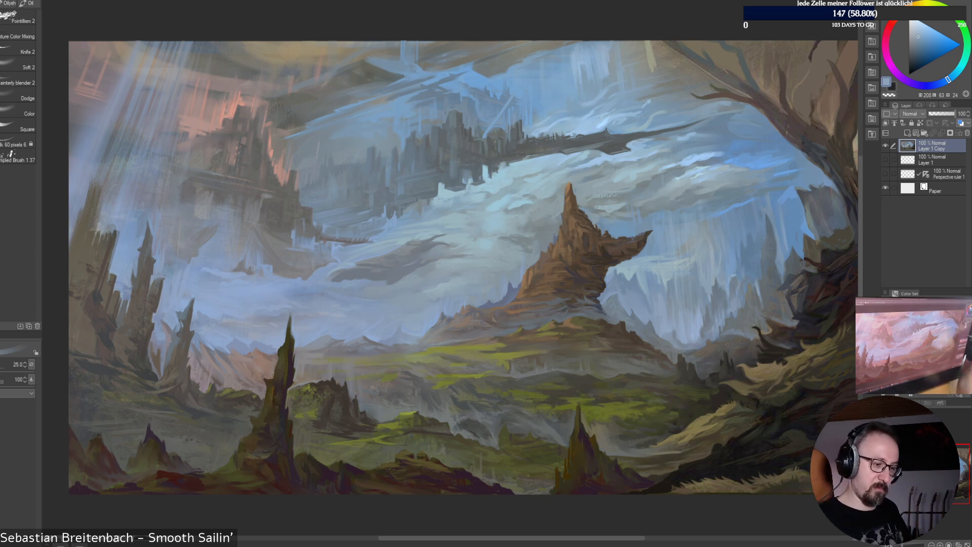
{"action": "left_click", "coordinate": [779, 226], "text": "alt"}
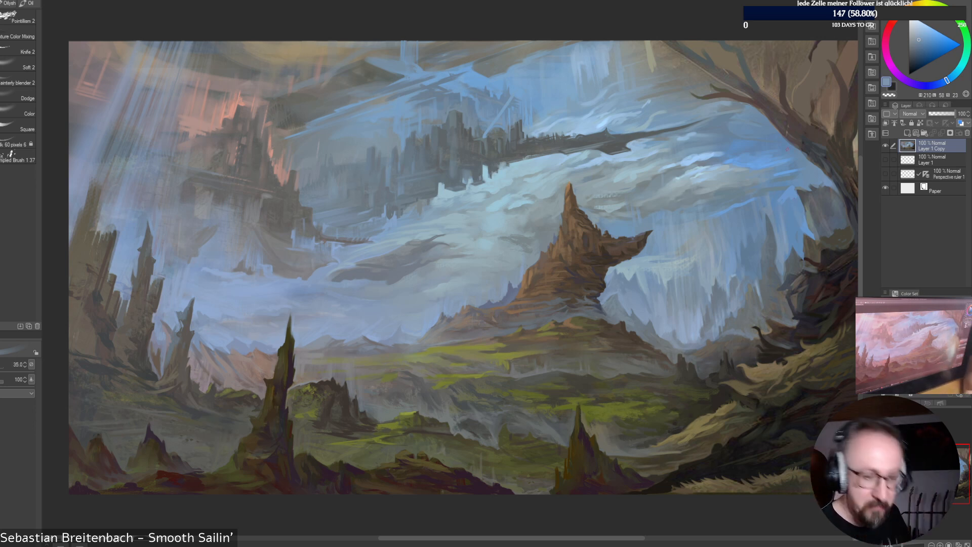
Check the perspective ruler grid against the painting and with the painted layer hidden, restoring the original layer visibility
{"action": "left_click", "coordinate": [885, 173]}
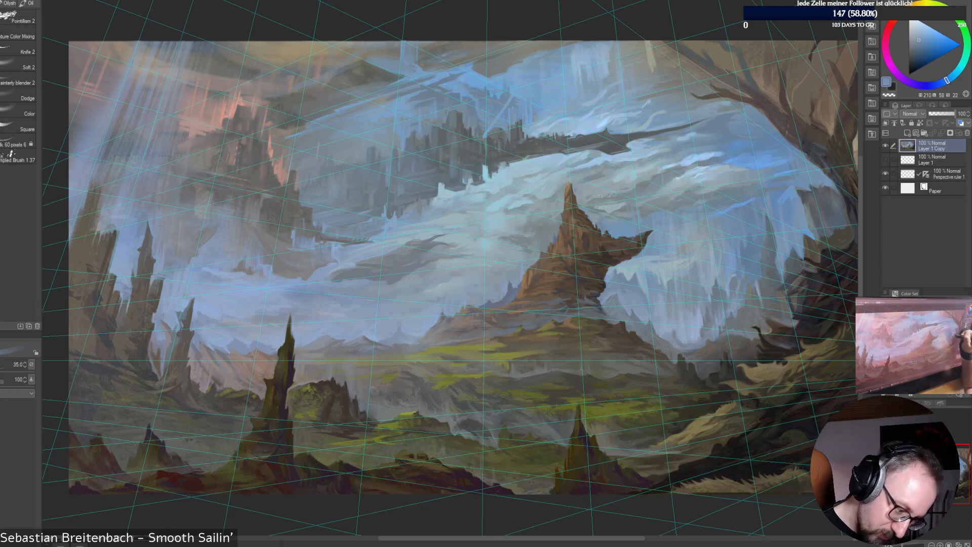
{"action": "left_click", "coordinate": [885, 145]}
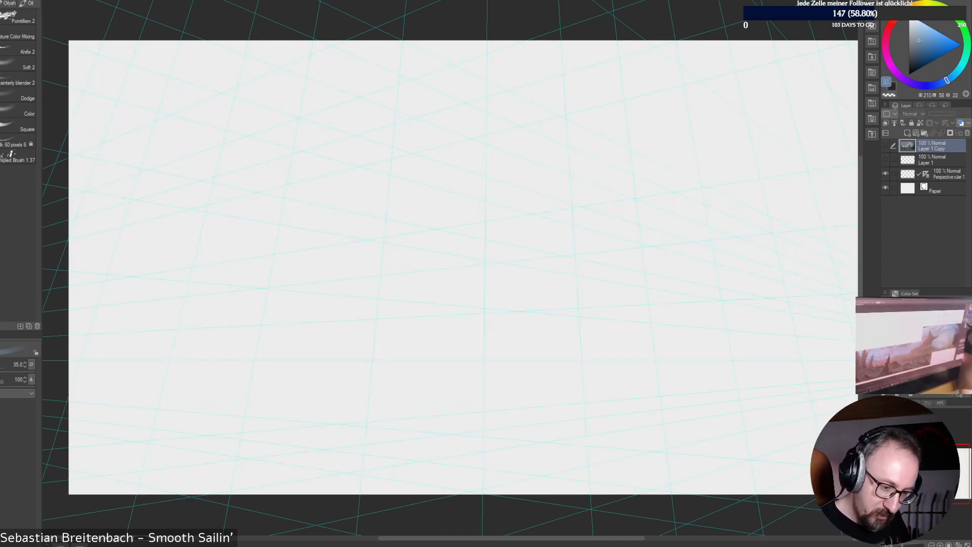
{"action": "left_click", "coordinate": [885, 145]}
{"action": "left_click", "coordinate": [885, 173]}
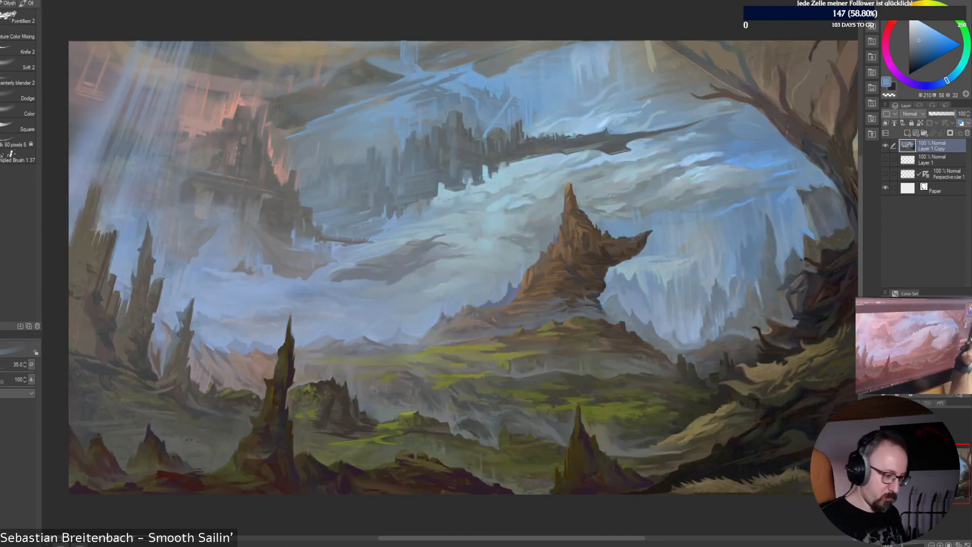
Repaint the haze around the underside of the pink-lit floating castle with sampled blues and greyish blues at brush size 35
{"action": "left_click", "coordinate": [519, 271], "text": "alt"}
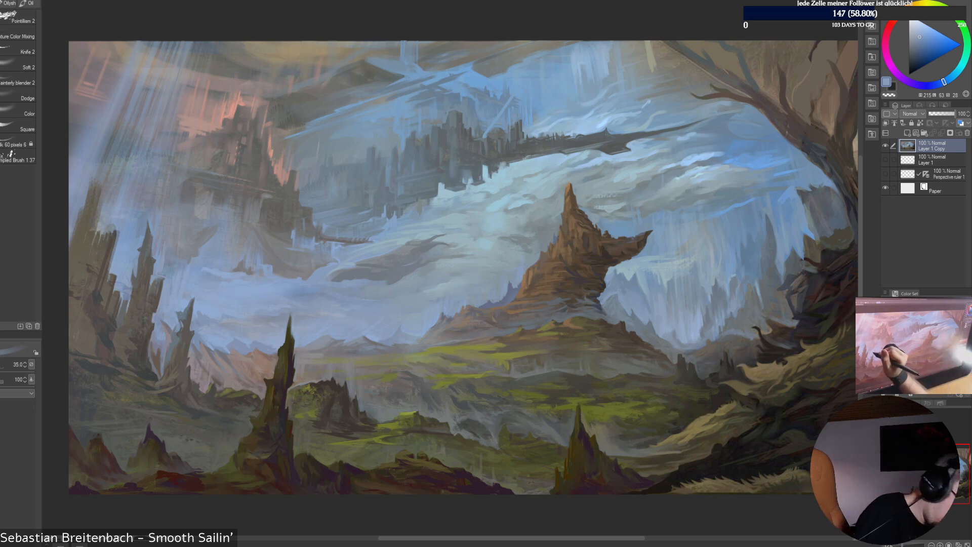
{"action": "left_click", "coordinate": [187, 284], "text": "alt"}
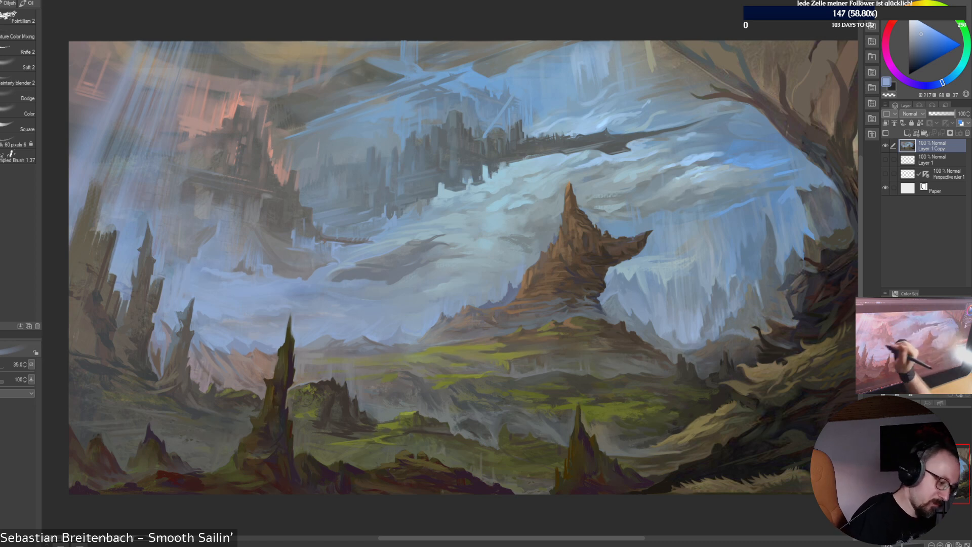
{"action": "left_click", "coordinate": [220, 235], "text": "alt"}
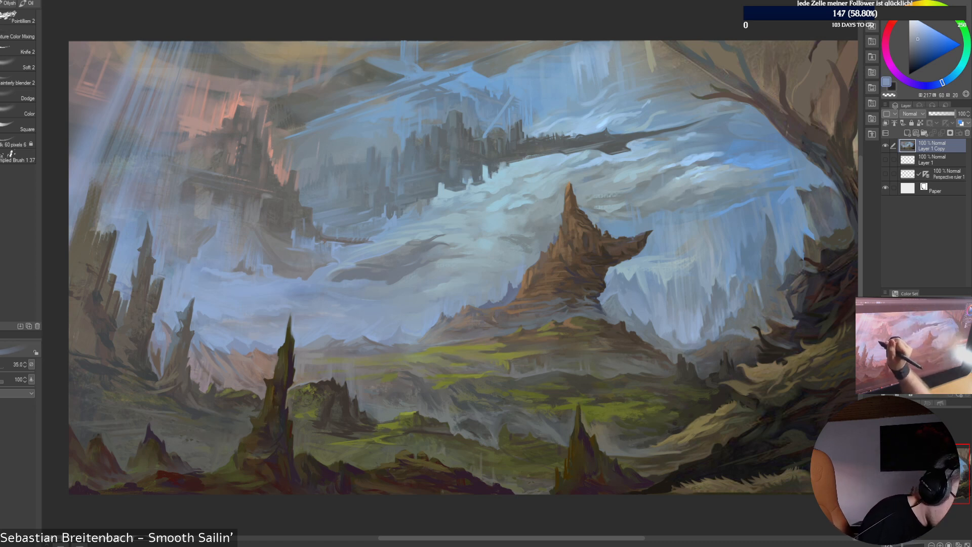
{"action": "left_click", "coordinate": [209, 205], "text": "alt"}
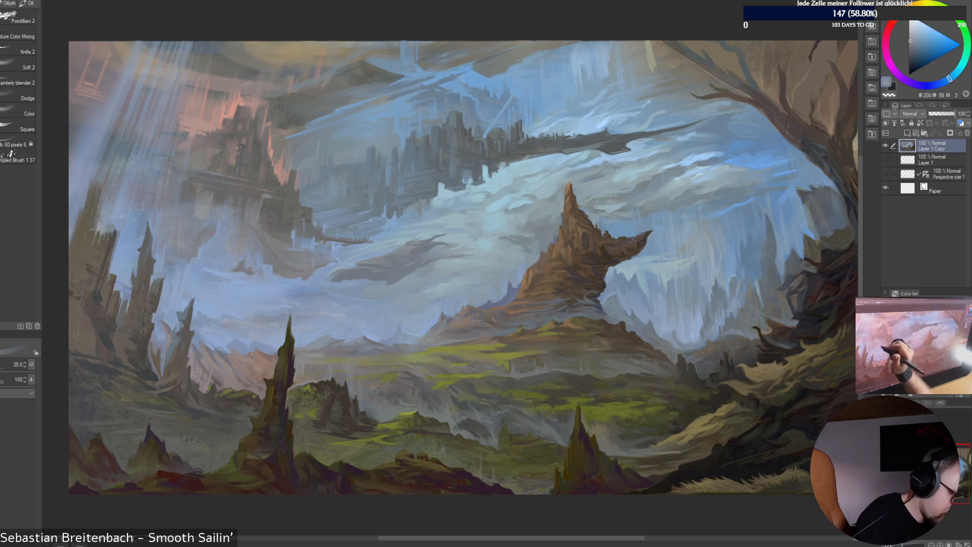
{"action": "left_click", "coordinate": [200, 219], "text": "alt"}
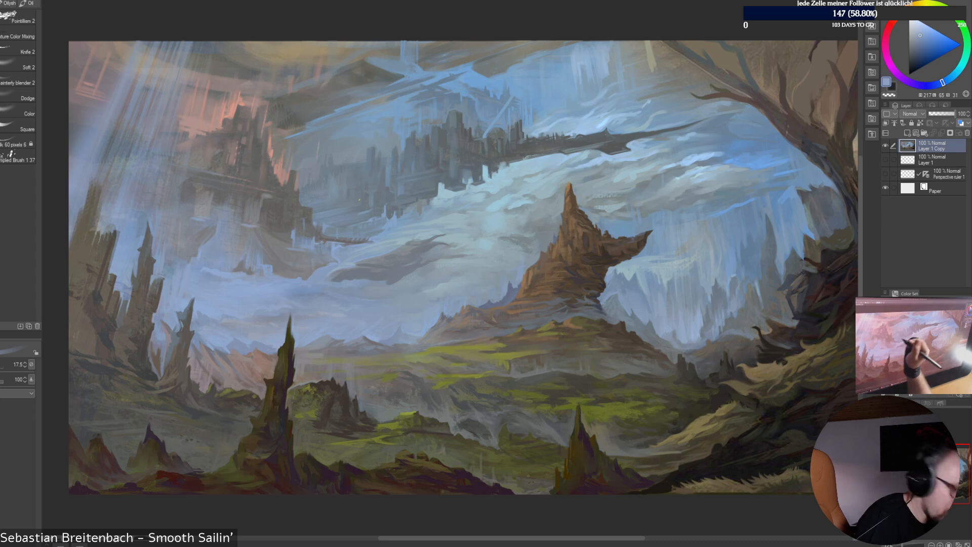
Refine the hanging rock and mist edges beneath the pink-lit floating castle with sampled grey-blues at brush size 17.5
{"action": "left_click", "coordinate": [259, 229], "text": "alt"}
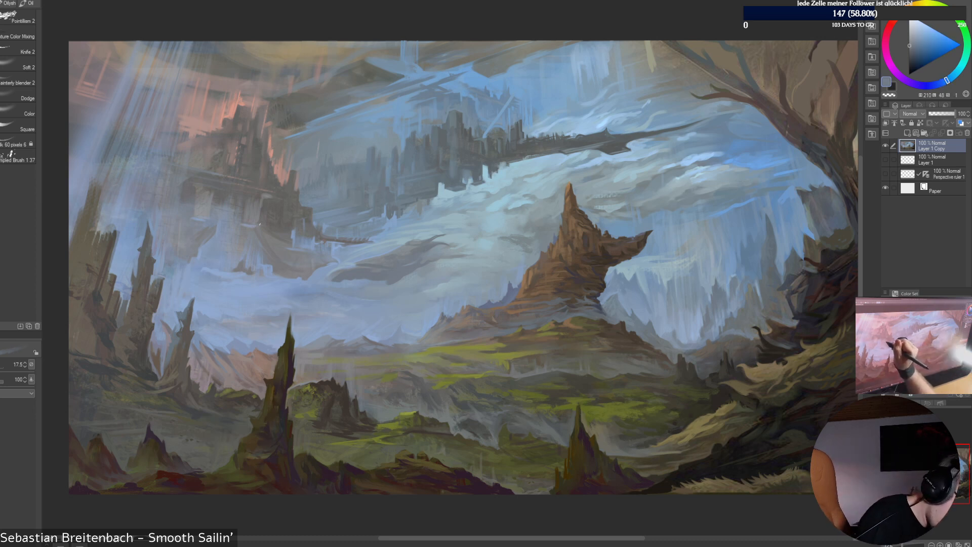
{"action": "left_click", "coordinate": [269, 263], "text": "alt"}
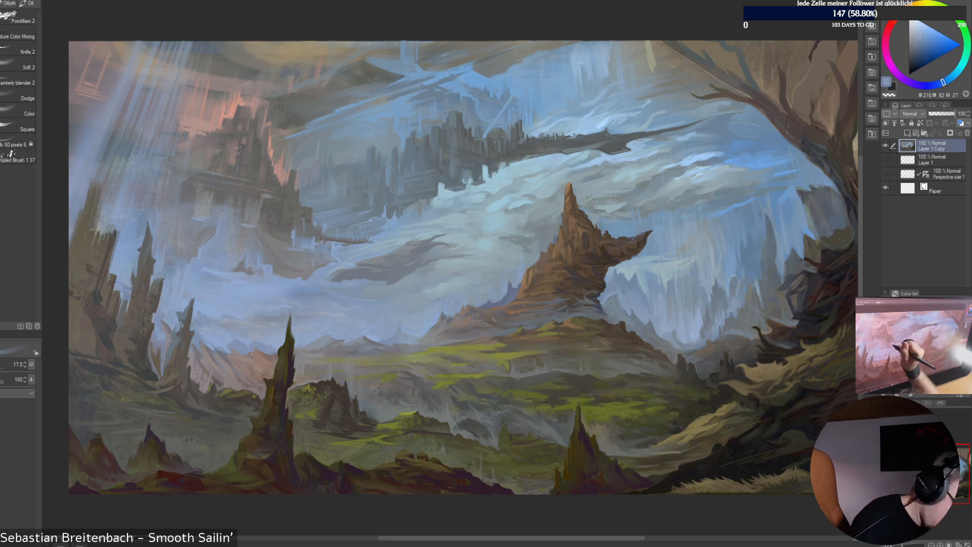
{"action": "left_click", "coordinate": [294, 246], "text": "alt"}
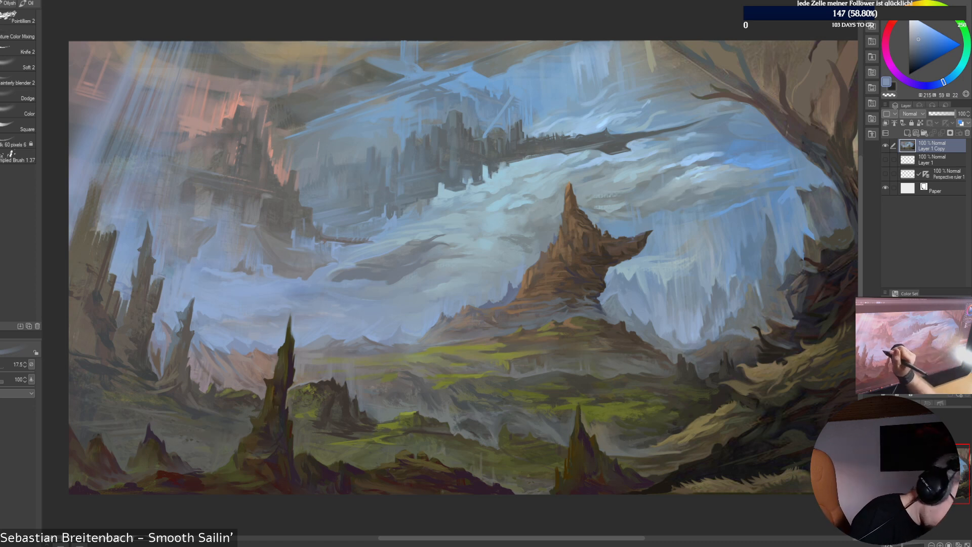
{"action": "left_click", "coordinate": [218, 274], "text": "alt"}
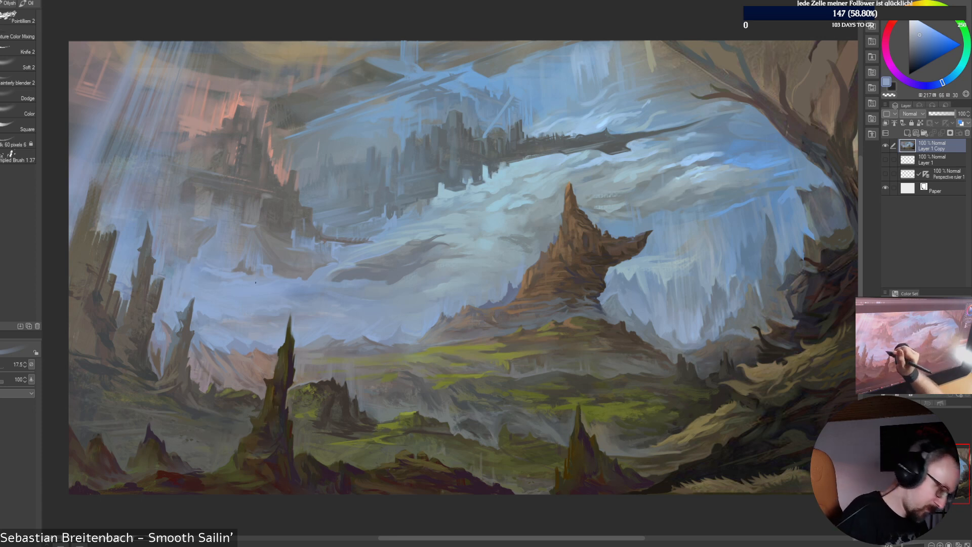
Soften the pale mist between the floating castle and the distant mountains with sampled blues, enlarging the brush to 50 and finishing at 30
{"action": "key", "text": "]"}
{"action": "left_click", "coordinate": [264, 277], "text": "alt"}
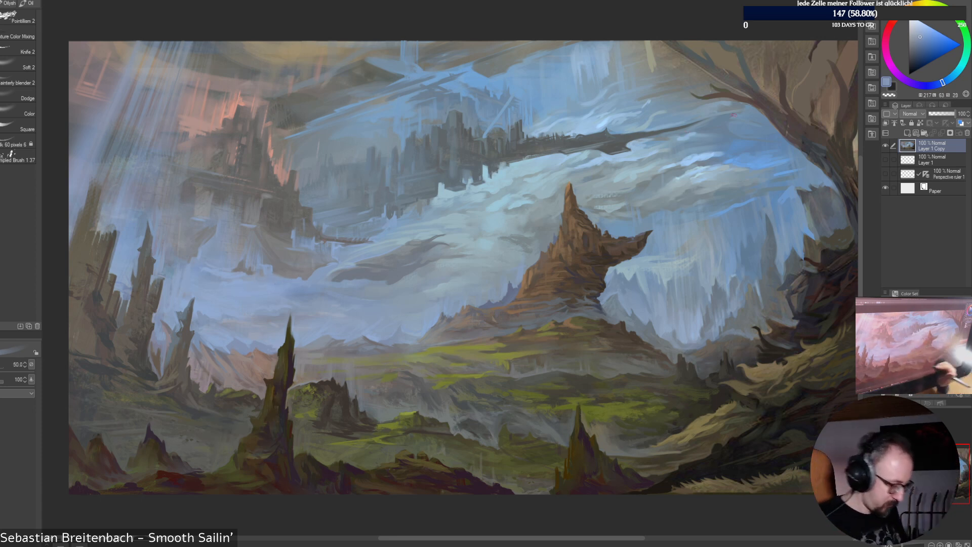
{"action": "left_click", "coordinate": [264, 348], "text": "alt"}
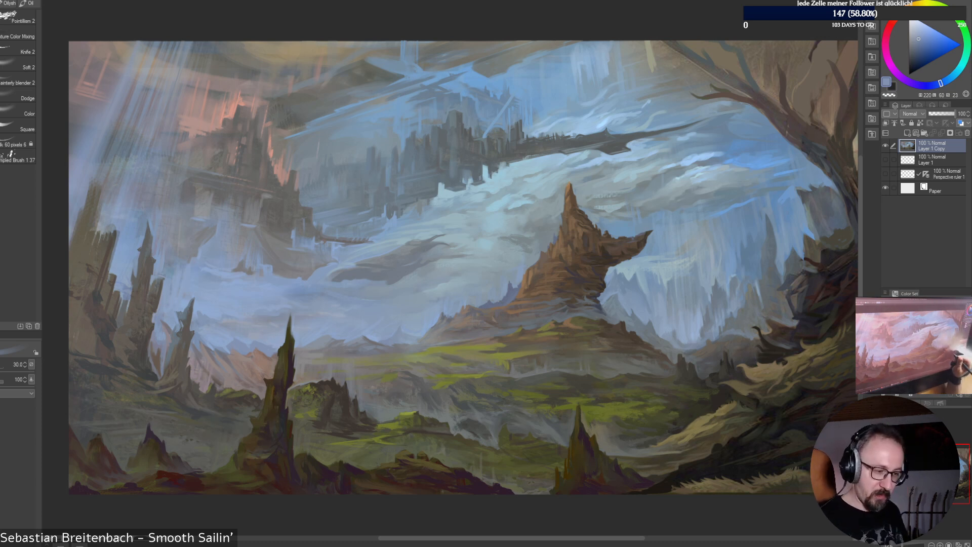
Refine the lower edge of the dark floating city against the clouds with sampled light blues and grey-blues at brush size 30
{"action": "left_click", "coordinate": [524, 158], "text": "alt"}
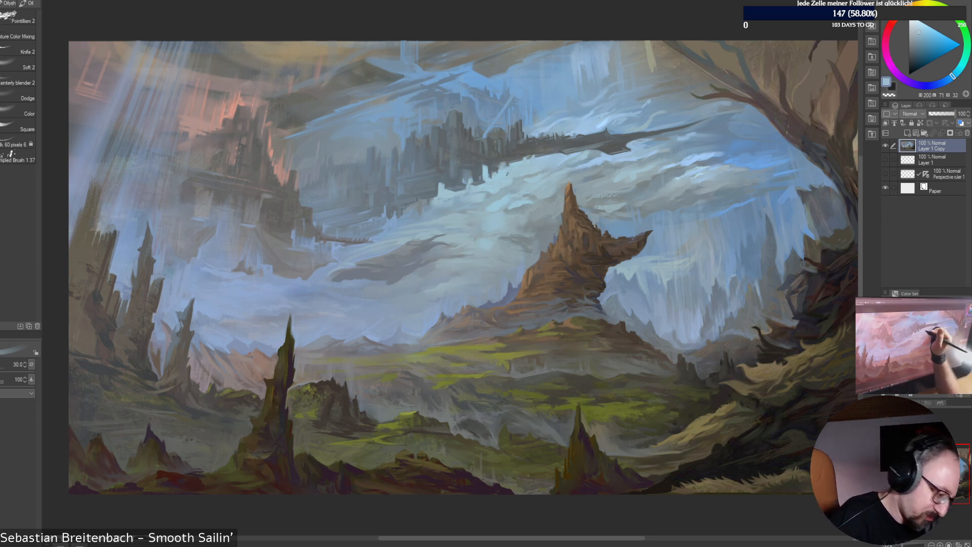
{"action": "left_click", "coordinate": [521, 202], "text": "alt"}
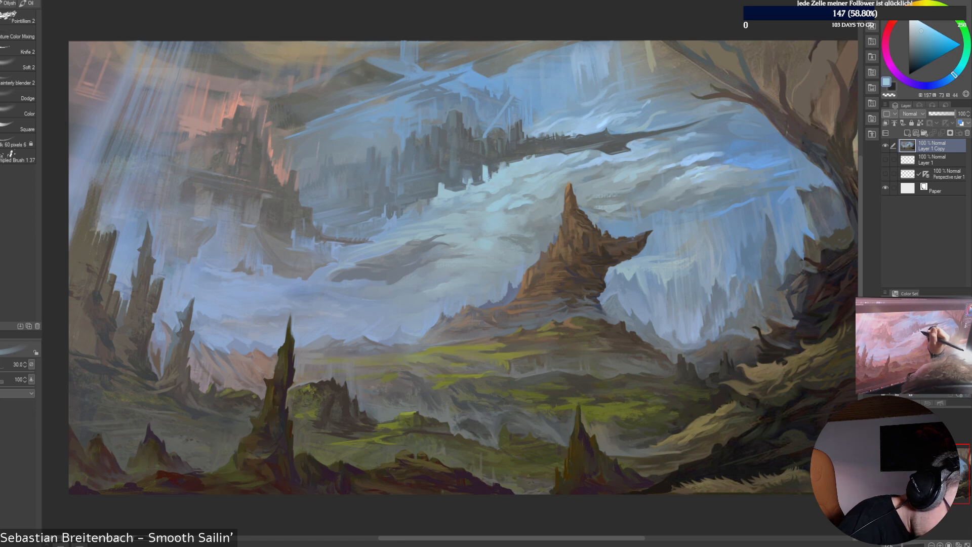
{"action": "left_click", "coordinate": [493, 169], "text": "alt"}
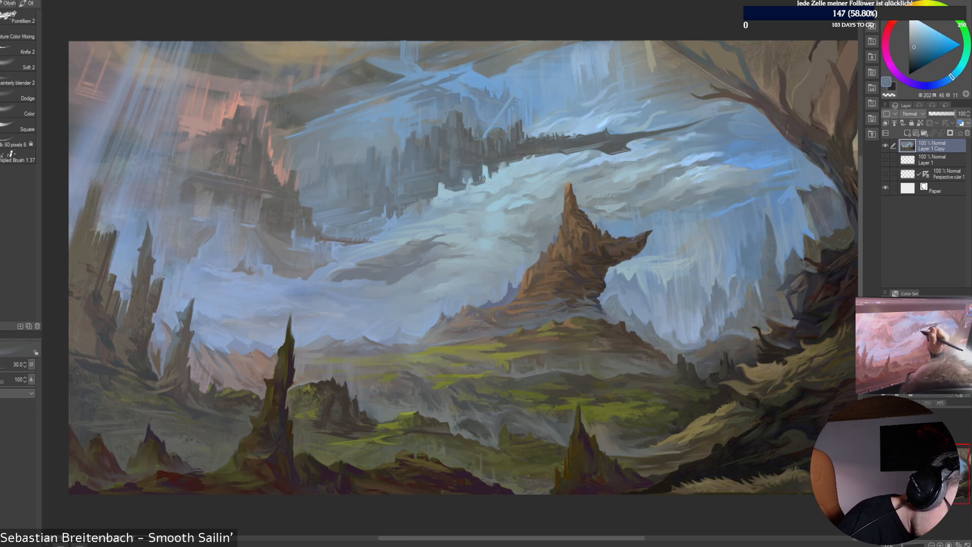
{"action": "left_click", "coordinate": [483, 176], "text": "alt"}
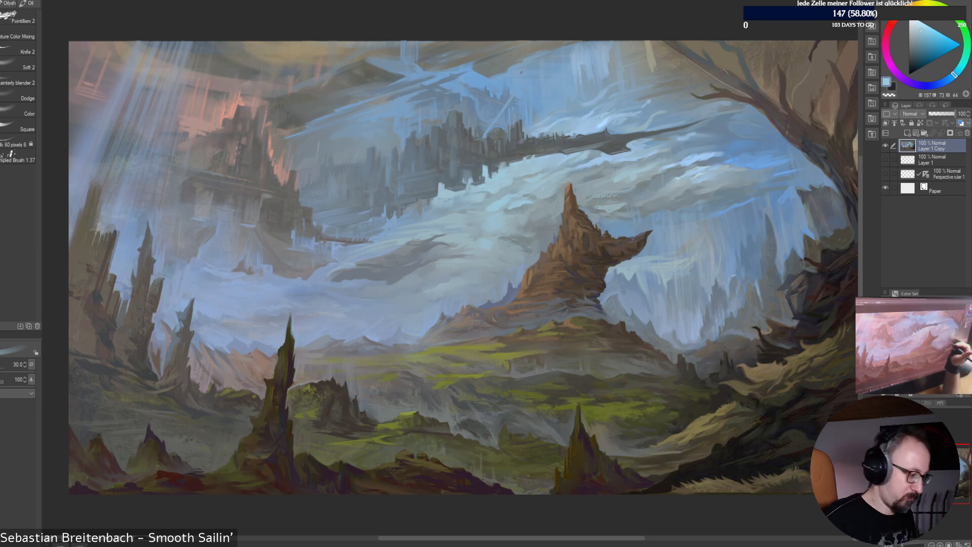
{"action": "left_click", "coordinate": [473, 180], "text": "alt"}
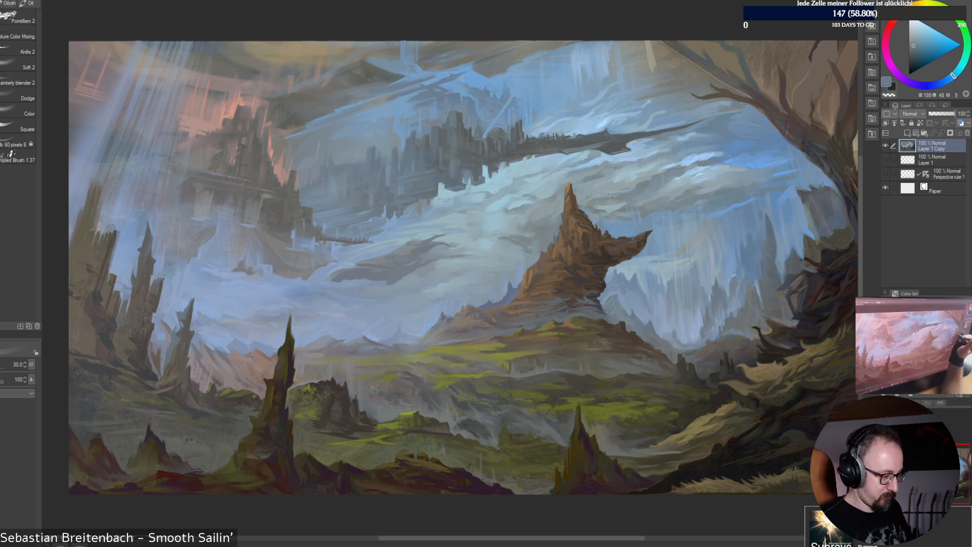
Touch up the grassy foreground slope beneath the dark tree roots with sampled muted browns and olive tones at brush size 30
{"action": "left_click", "coordinate": [709, 436], "text": "alt"}
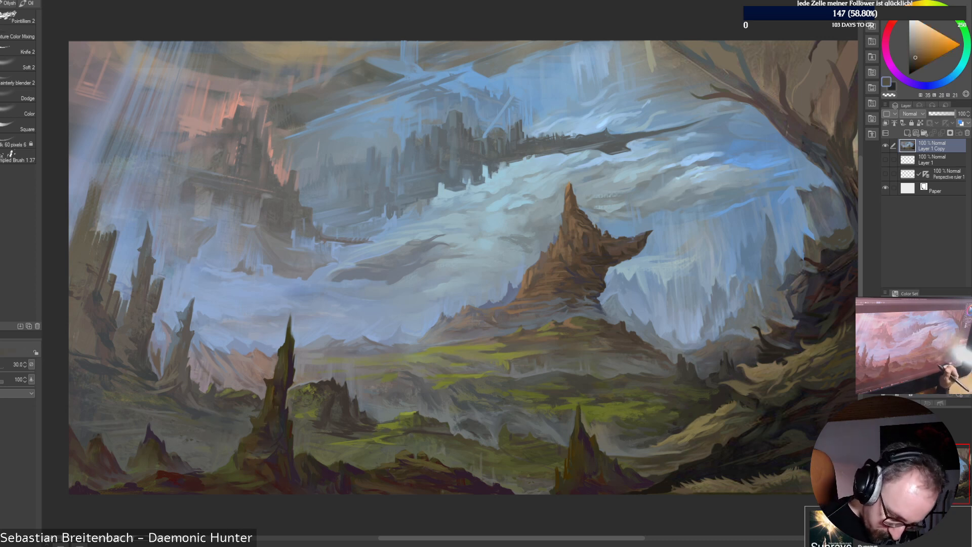
{"action": "left_click", "coordinate": [673, 486], "text": "alt"}
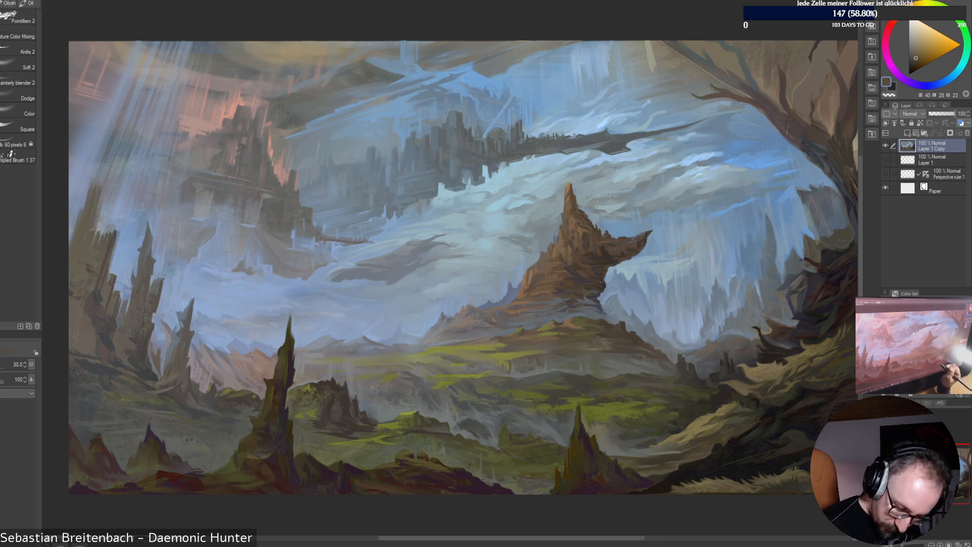
{"action": "left_click", "coordinate": [678, 430], "text": "alt"}
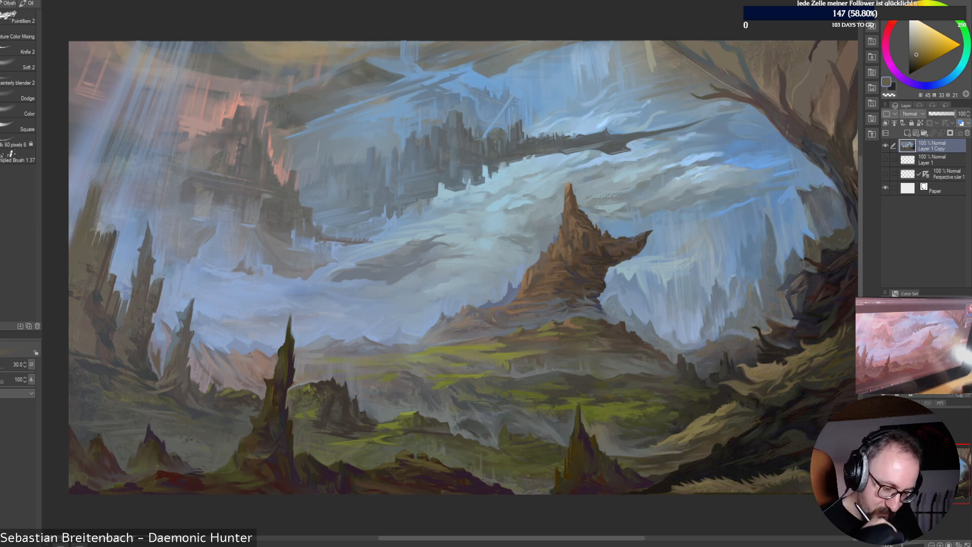
Blend the mist at the foot of the hazy cliffs above the meadow with sampled greyish blues at brush size 30
{"action": "left_click", "coordinate": [703, 328], "text": "alt"}
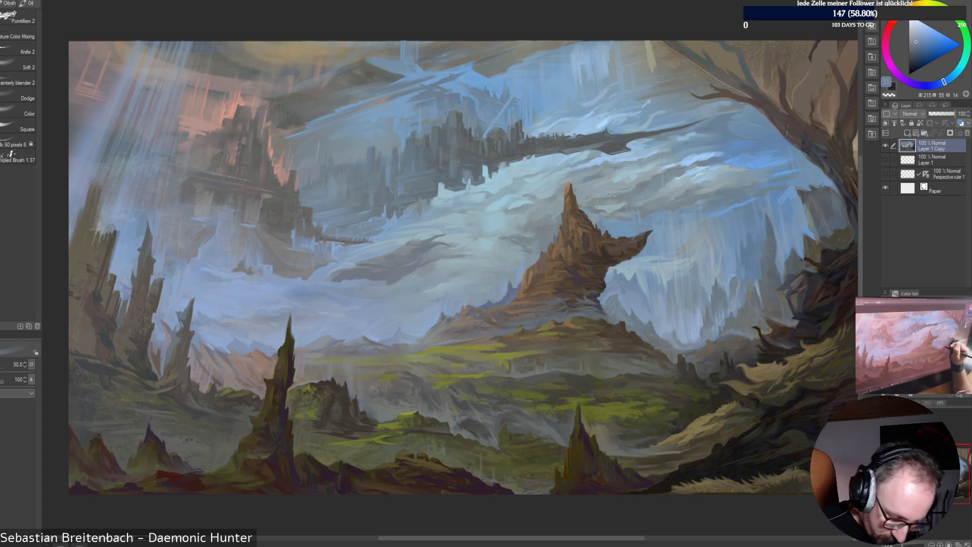
{"action": "left_click", "coordinate": [711, 335], "text": "alt"}
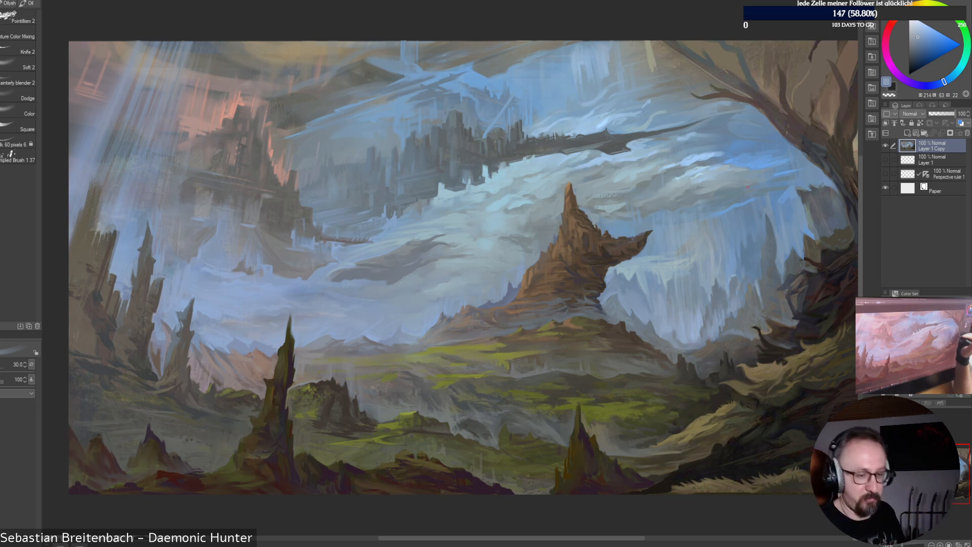
{"action": "left_click", "coordinate": [718, 310], "text": "alt"}
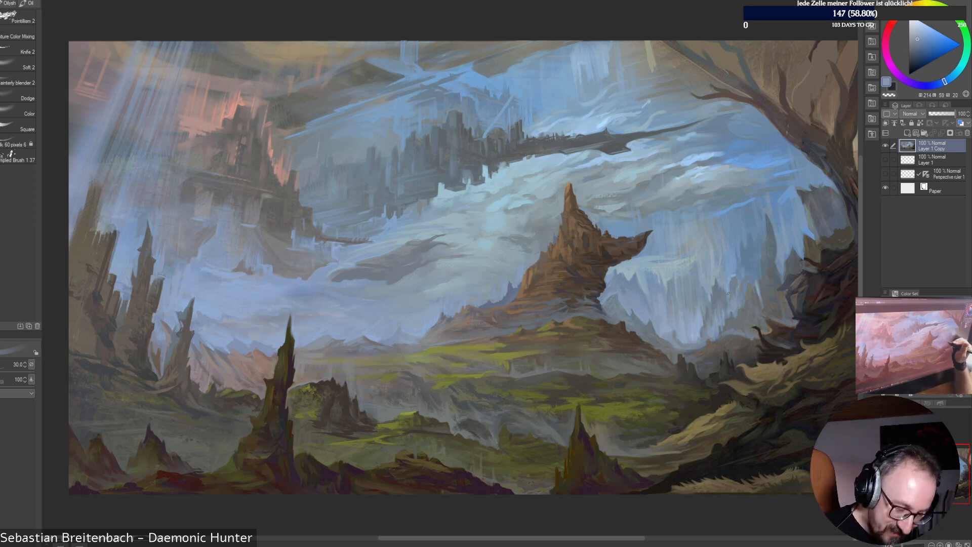
{"action": "left_click", "coordinate": [717, 301], "text": "alt"}
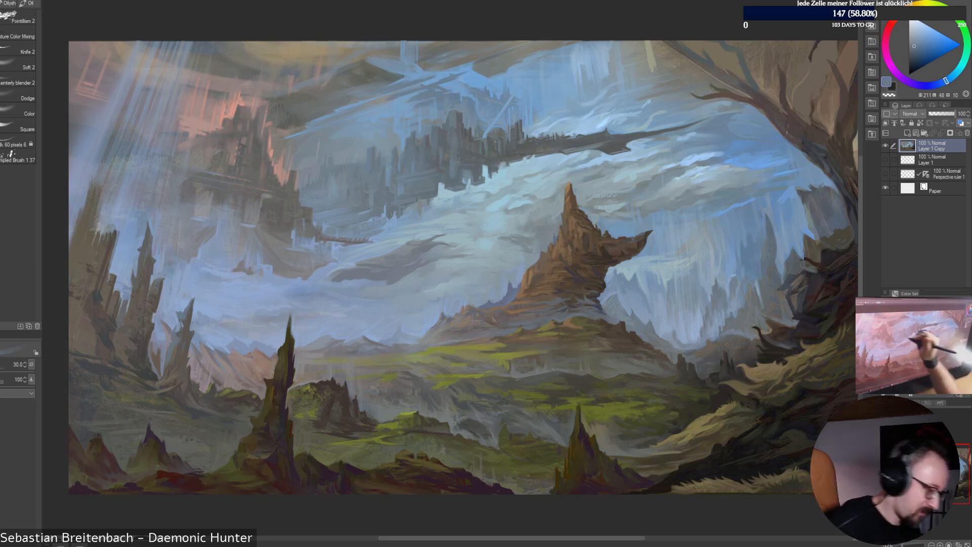
Repaint the walls and glowing edges of the reddish floating castle with sampled dusty reds, warm greys and muted blue at brush size 30
{"action": "left_click", "coordinate": [274, 152], "text": "alt"}
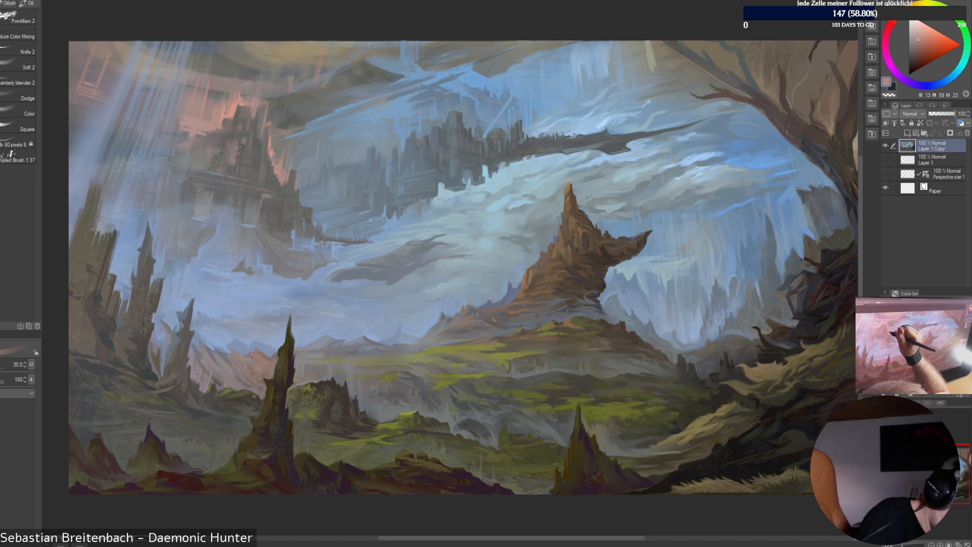
{"action": "left_click", "coordinate": [296, 80], "text": "alt"}
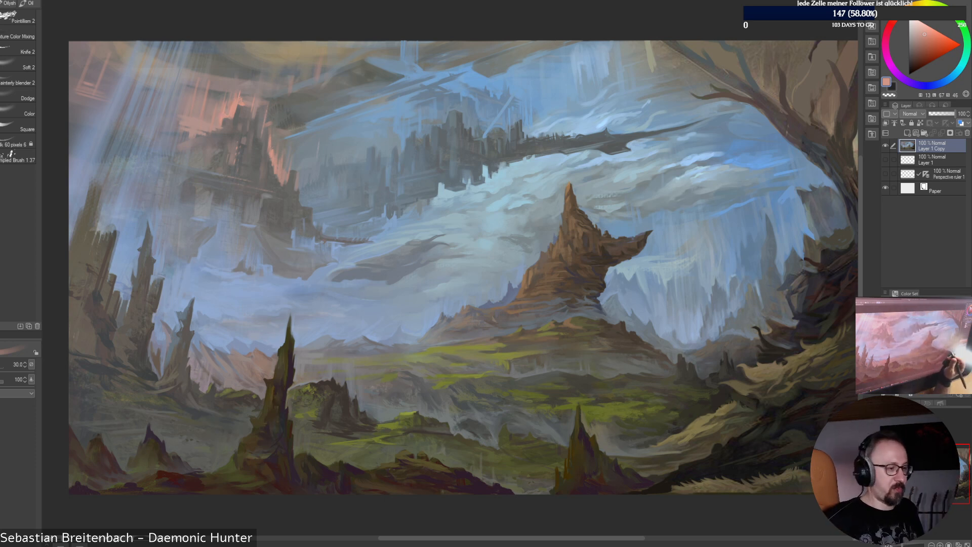
{"action": "left_click", "coordinate": [280, 146], "text": "alt"}
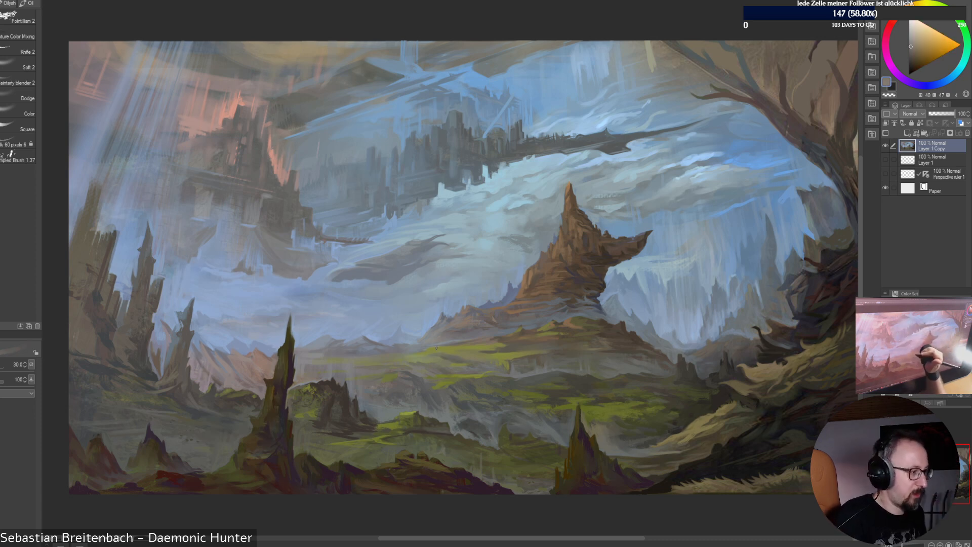
{"action": "left_click", "coordinate": [289, 173], "text": "alt"}
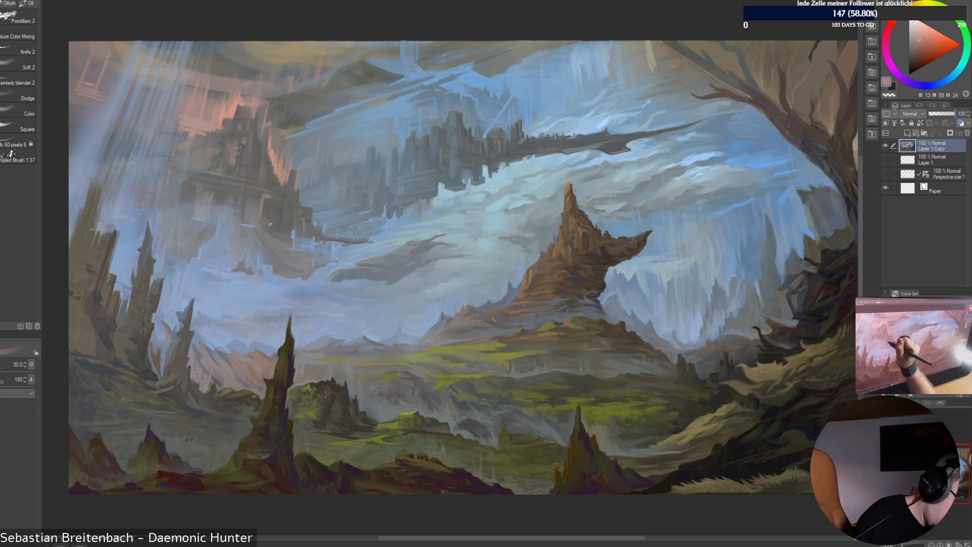
{"action": "left_click", "coordinate": [324, 241], "text": "alt"}
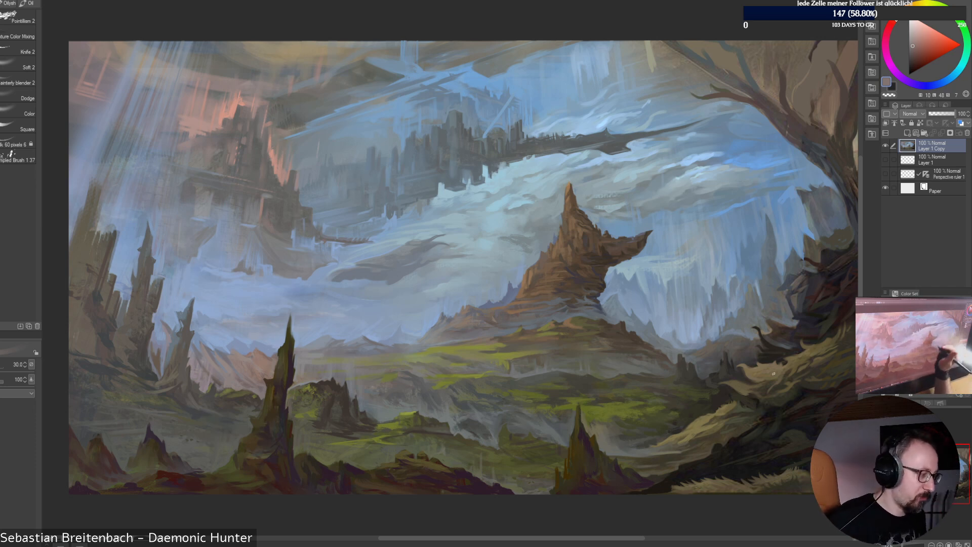
{"action": "left_click", "coordinate": [272, 160], "text": "alt"}
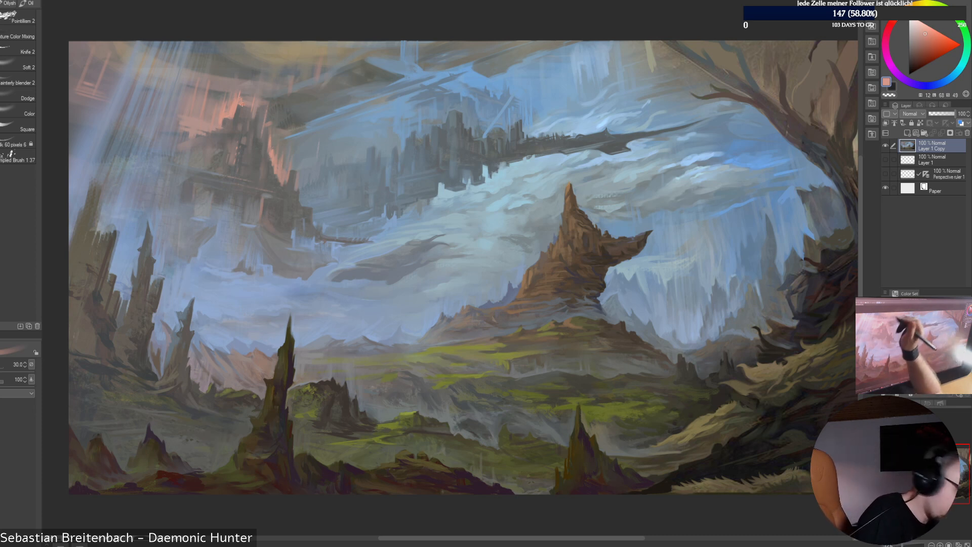
{"action": "left_click", "coordinate": [195, 186], "text": "alt"}
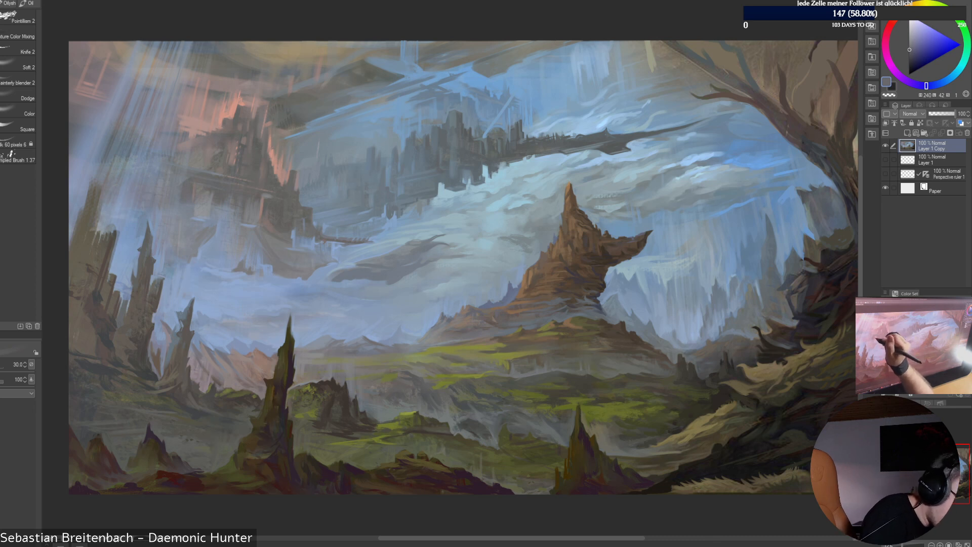
{"action": "left_click", "coordinate": [196, 187], "text": "alt"}
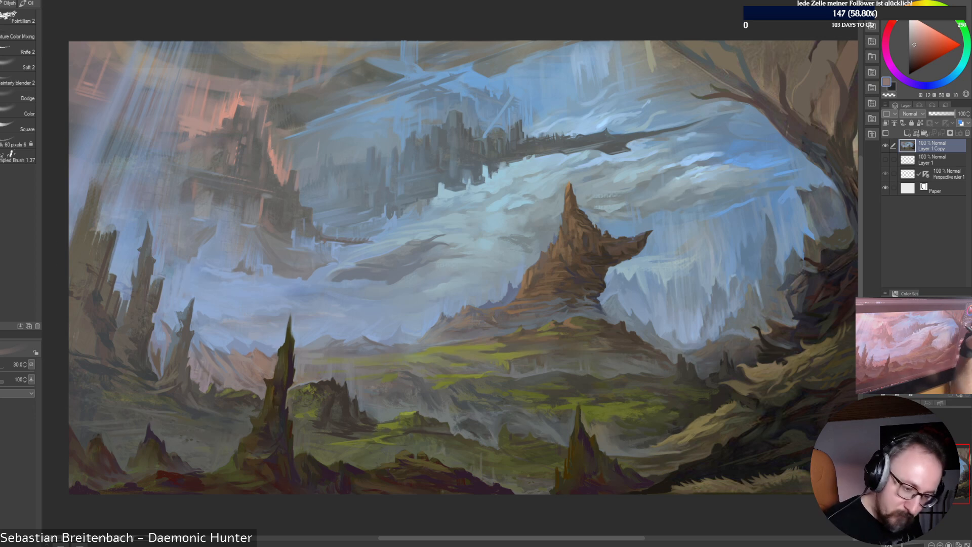
Check the painting against the perspective ruler, hide it again, and refine the reddish castle's edges with sampled dusty reds, finishing at brush size 25
{"action": "left_click", "coordinate": [885, 174]}
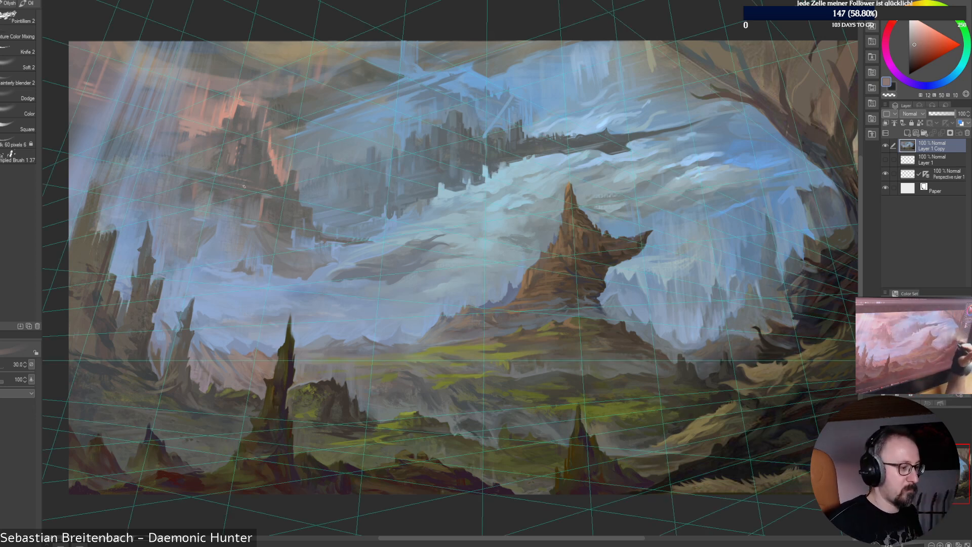
{"action": "left_click", "coordinate": [885, 174]}
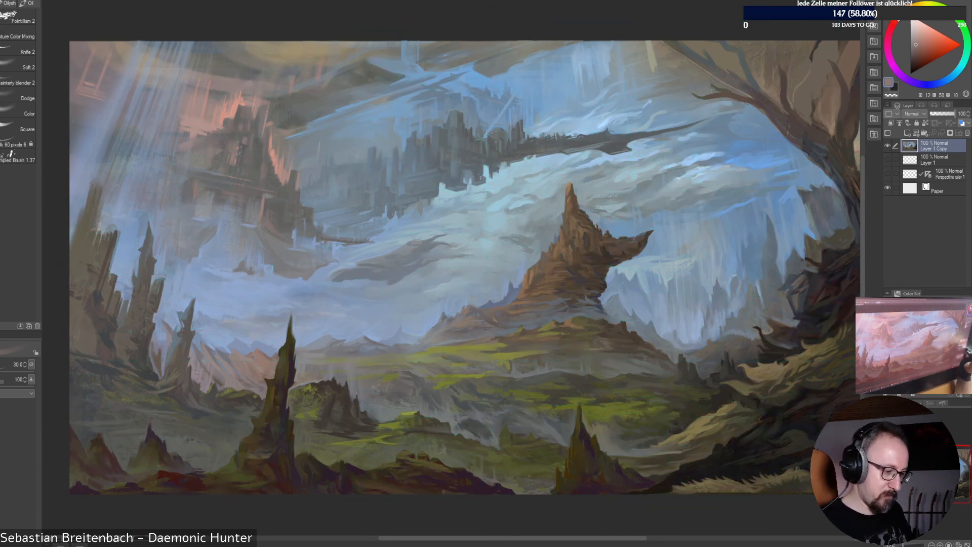
{"action": "key", "text": "bracketleft"}
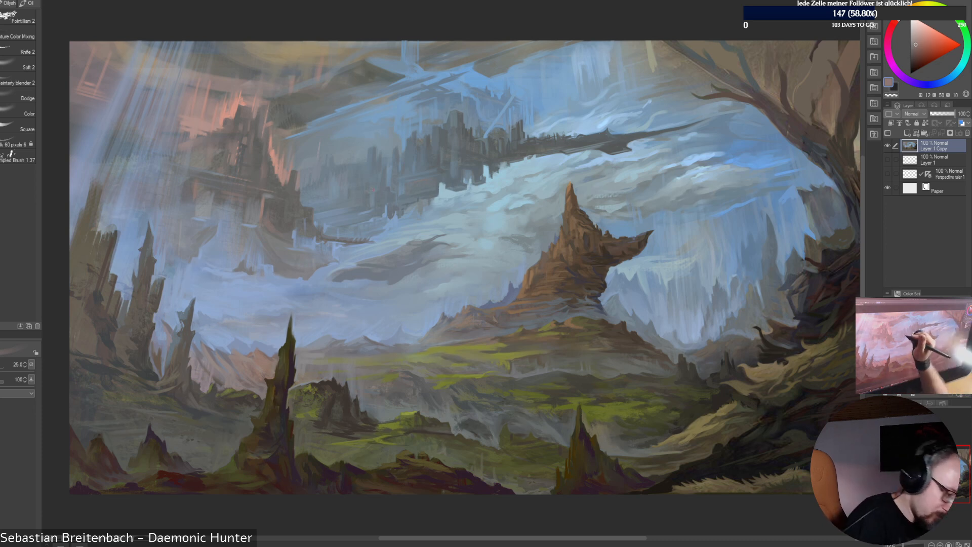
{"action": "left_click", "coordinate": [276, 170], "text": "alt"}
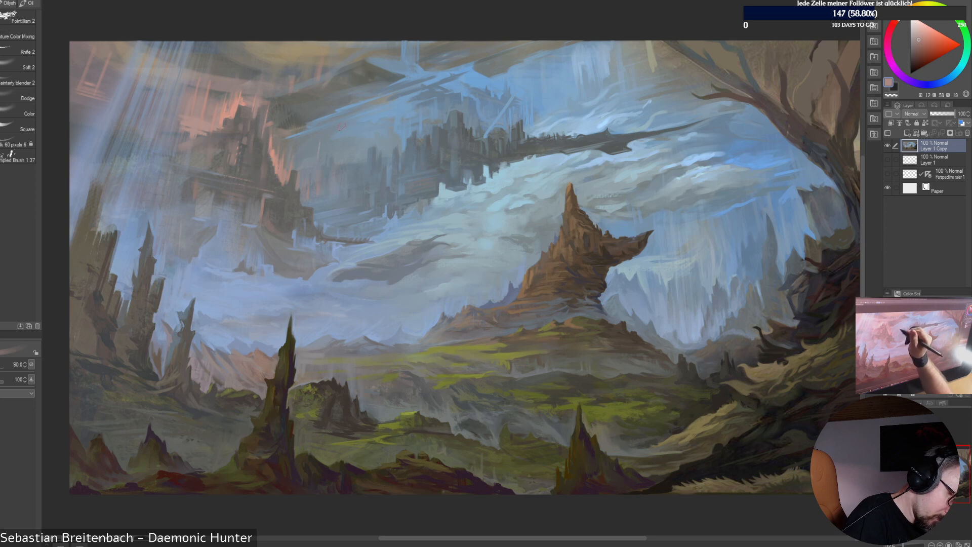
{"action": "key", "text": "["}
{"action": "key", "text": "["}
{"action": "key", "text": "["}
{"action": "key", "text": "["}
{"action": "key", "text": "["}
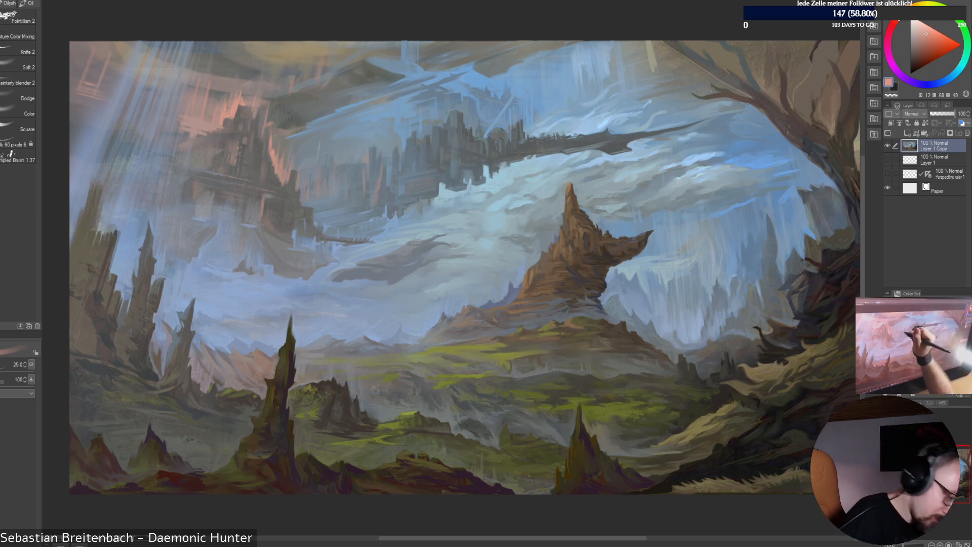
Refine the faint towers between the two floating castles with sampled grey-blues and muted reds, raising the brush size from 25 to 30
{"action": "left_click", "coordinate": [360, 169], "text": "alt"}
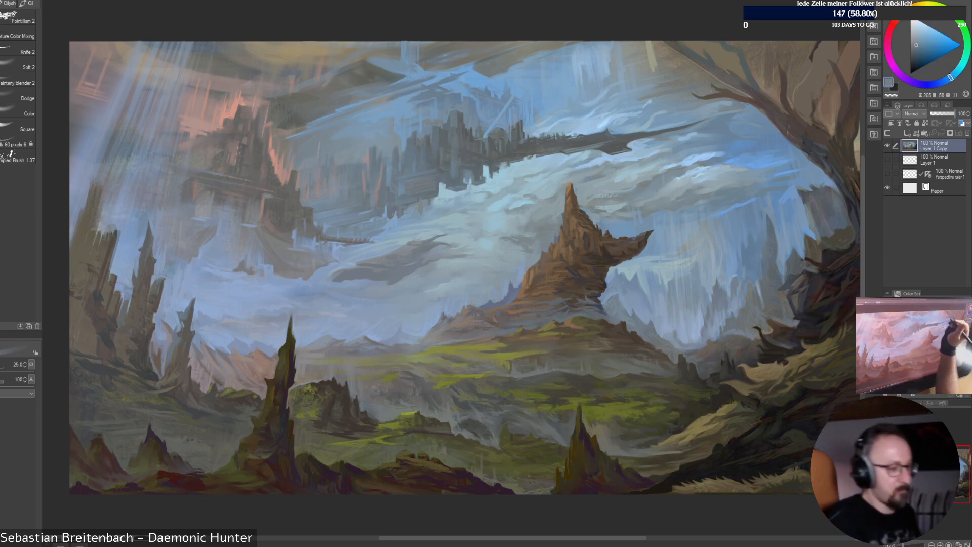
{"action": "left_click", "coordinate": [430, 188], "text": "alt"}
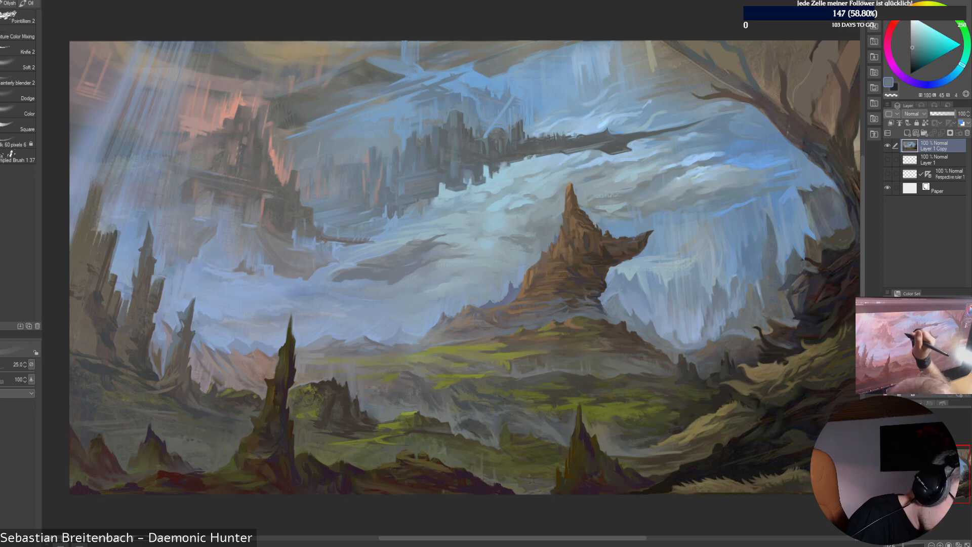
{"action": "left_click", "coordinate": [366, 192], "text": "alt"}
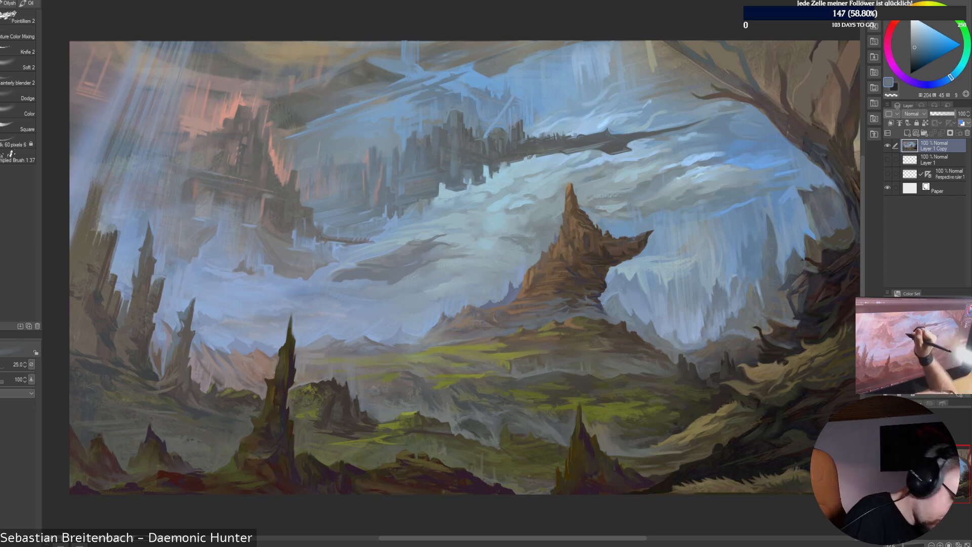
{"action": "left_click", "coordinate": [375, 172], "text": "alt"}
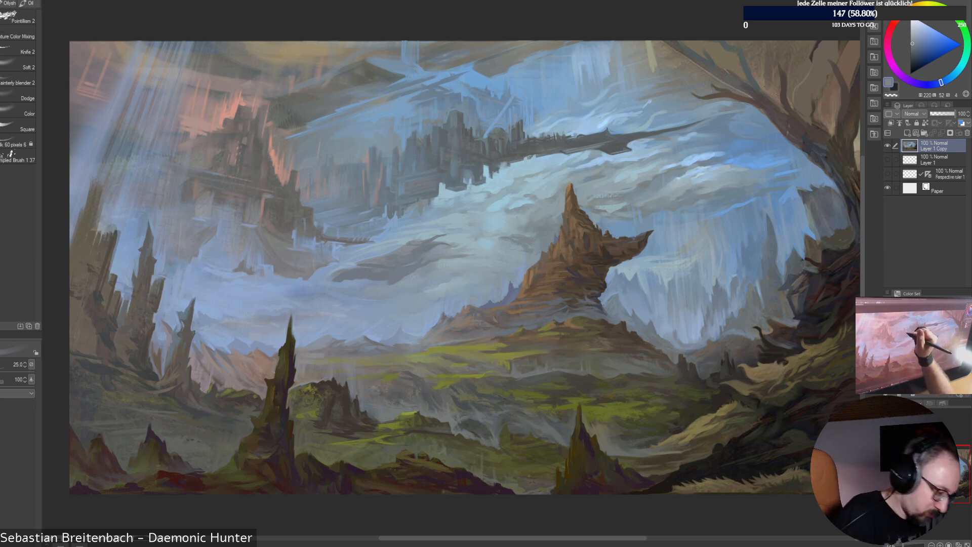
{"action": "left_click", "coordinate": [375, 189], "text": "alt"}
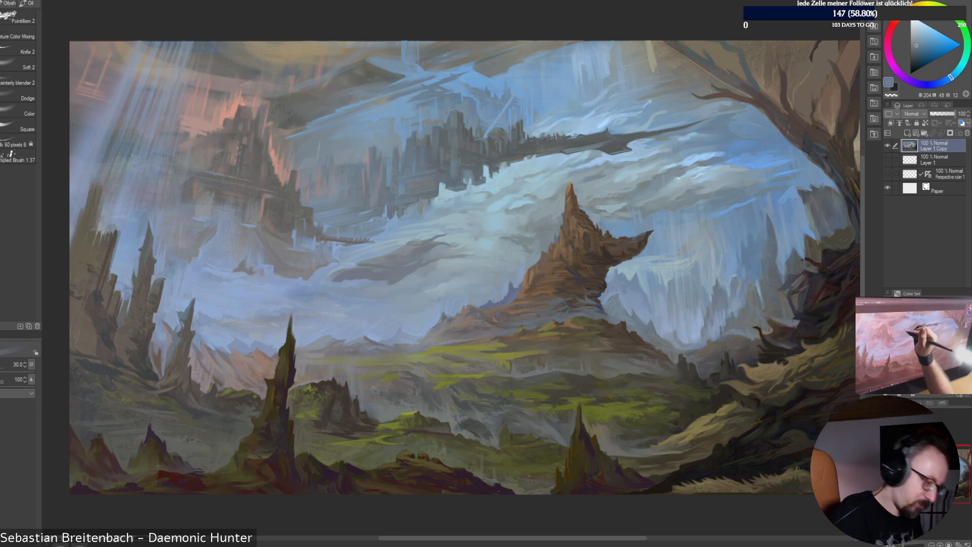
{"action": "left_click", "coordinate": [366, 153], "text": "alt"}
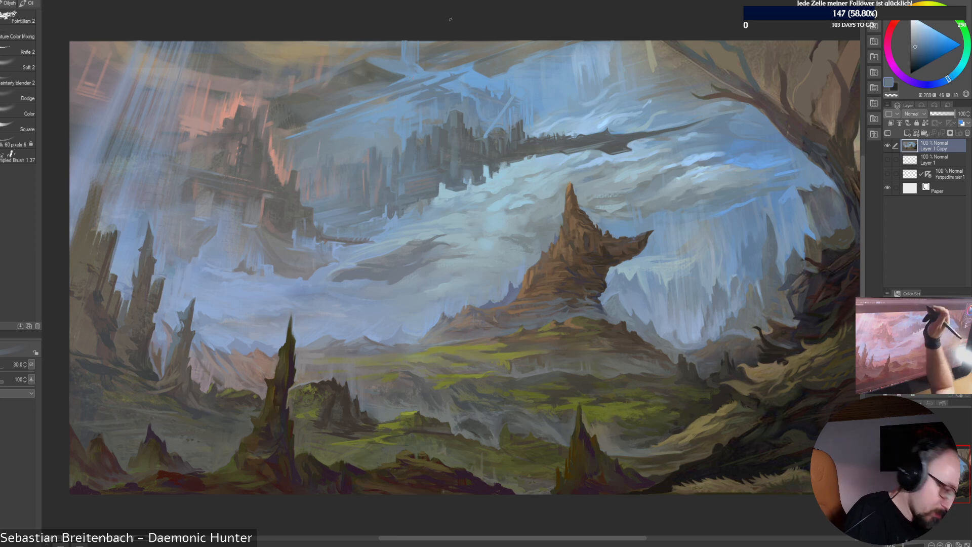
{"action": "left_click", "coordinate": [366, 156], "text": "alt"}
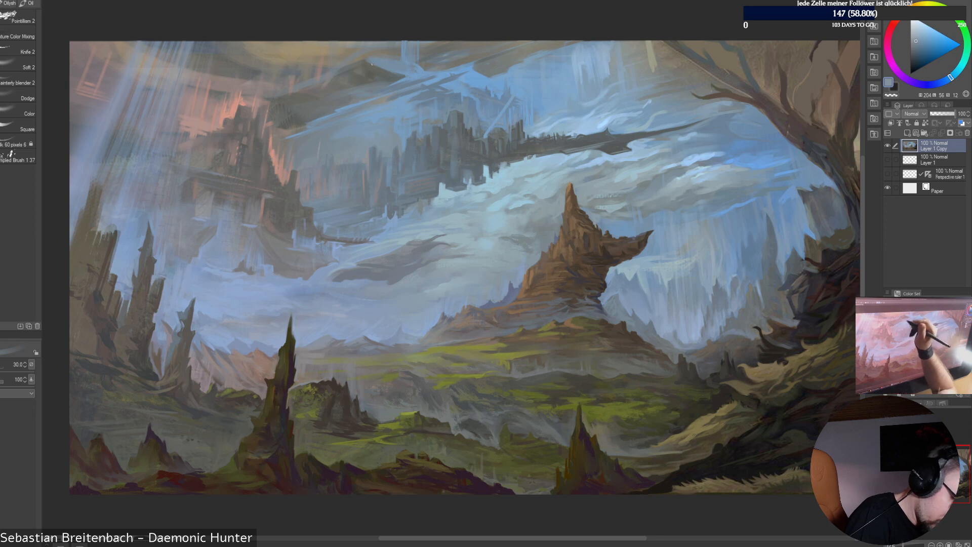
{"action": "left_click", "coordinate": [361, 173], "text": "alt"}
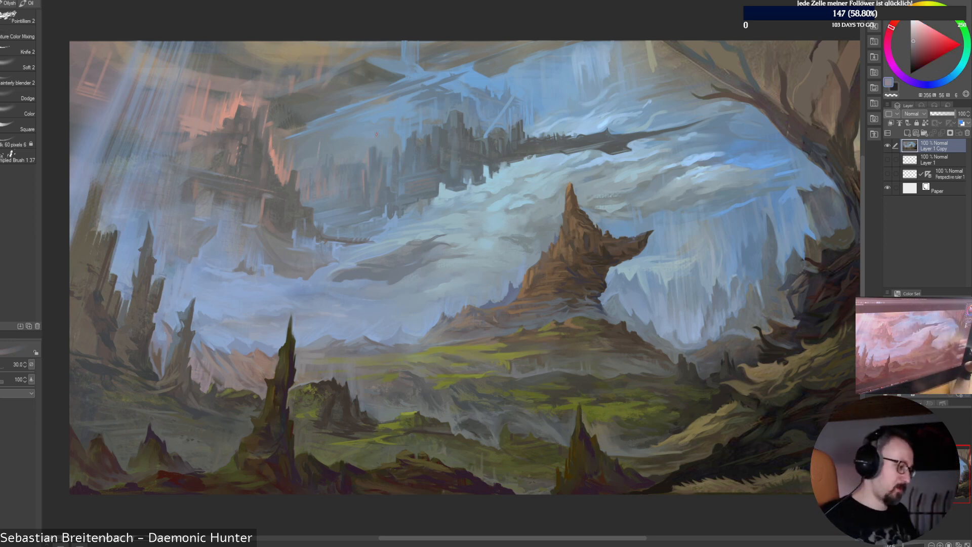
{"action": "left_click", "coordinate": [305, 189], "text": "alt"}
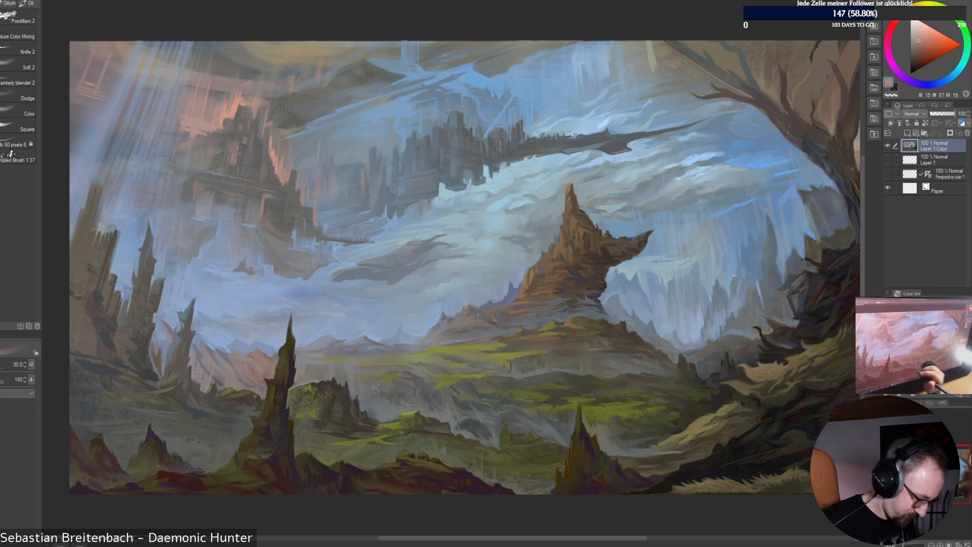
Touch up the edges of the tall mossy foreground spire with sampled dark purple and pale blue at brush size 30
{"action": "left_click", "coordinate": [293, 366], "text": "alt"}
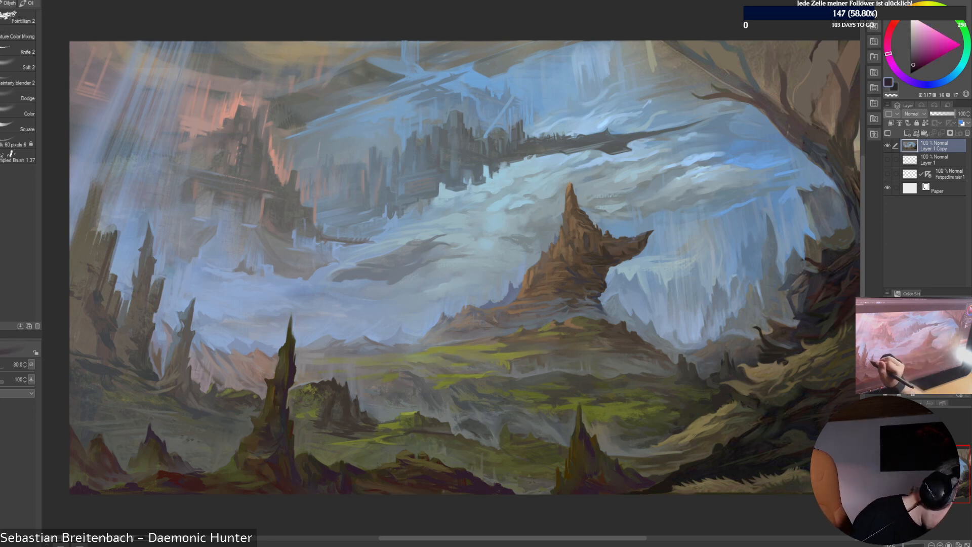
{"action": "left_click", "coordinate": [303, 366], "text": "alt"}
{"action": "left_click", "coordinate": [274, 343], "text": "alt"}
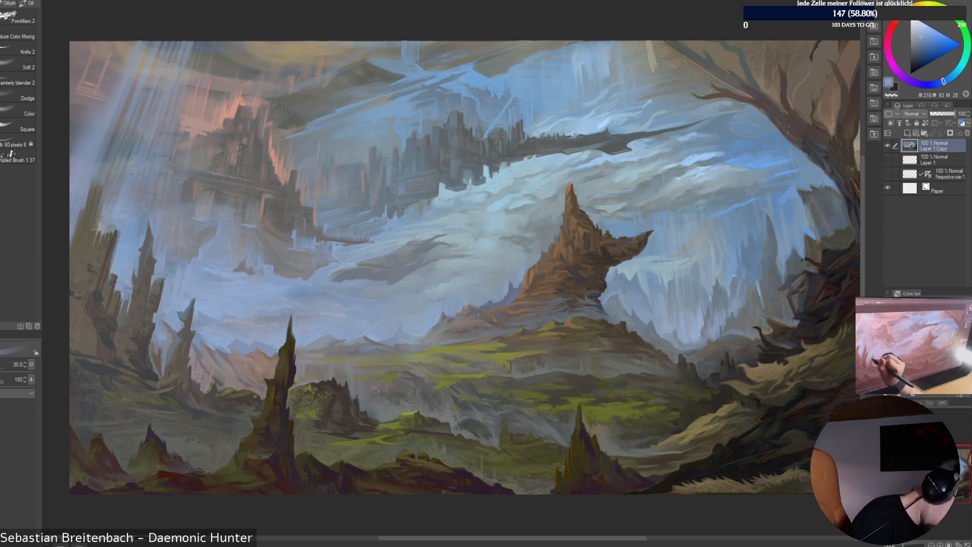
Refine the narrow hazy spire and its sloping base beside the distant mountains with sampled blues and muted grey-browns at brush size 30
{"action": "left_click", "coordinate": [178, 308], "text": "alt"}
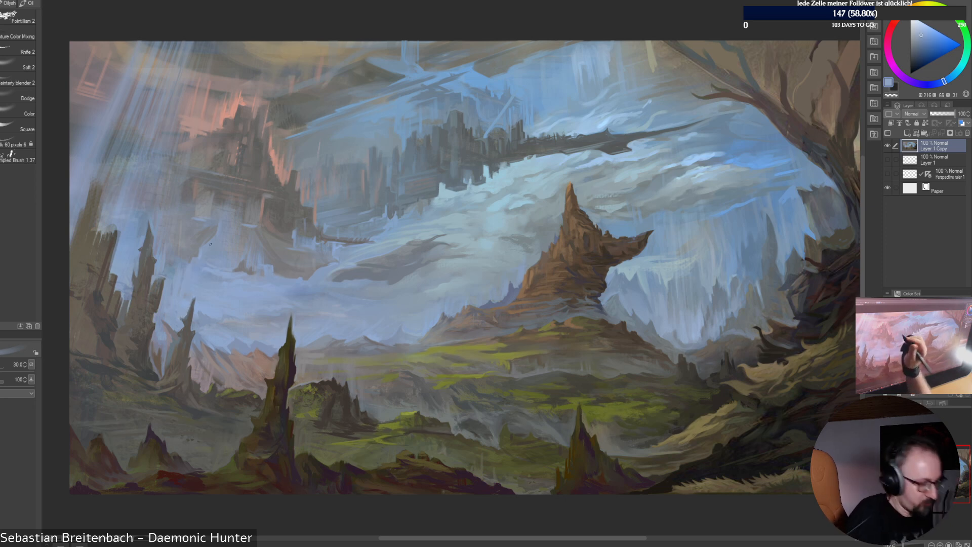
{"action": "left_click", "coordinate": [192, 303], "text": "alt"}
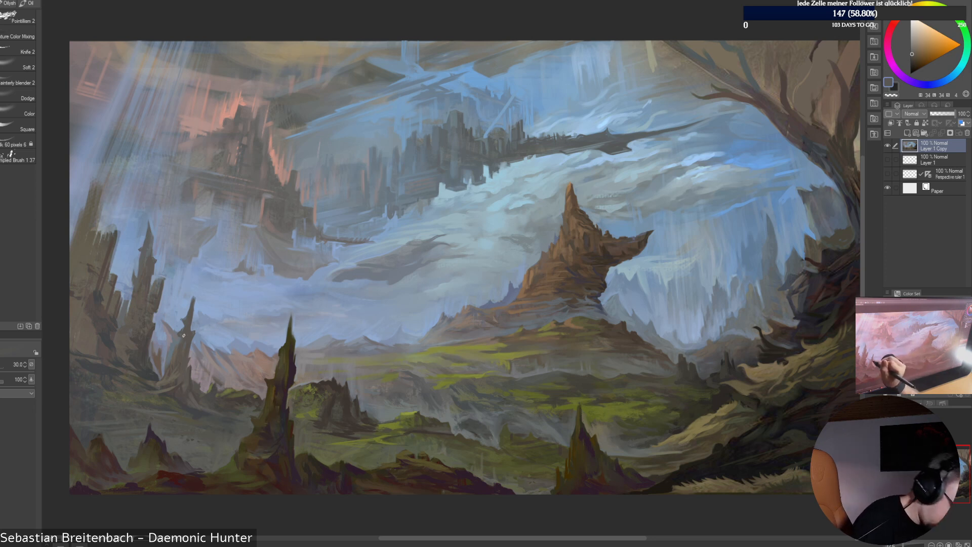
{"action": "left_click", "coordinate": [172, 353], "text": "alt"}
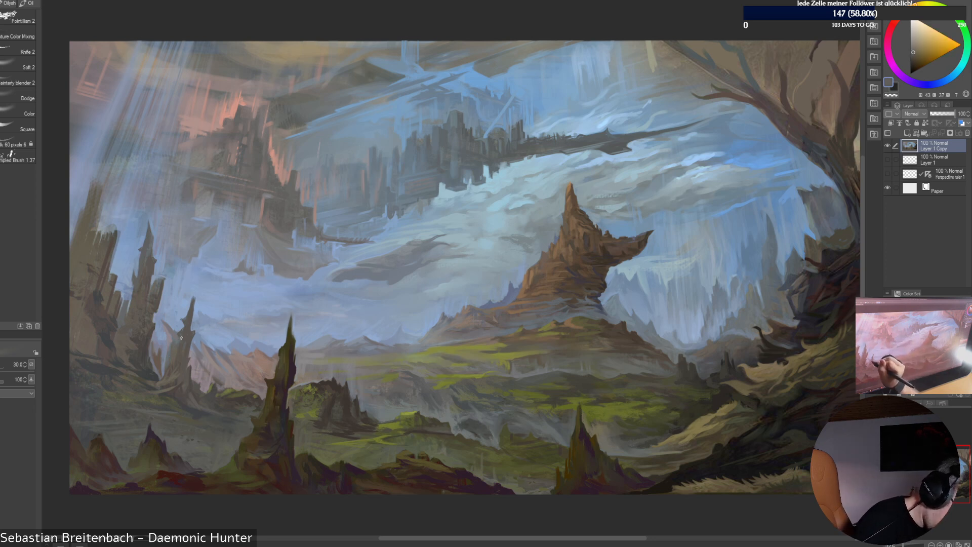
{"action": "left_click", "coordinate": [169, 353], "text": "alt"}
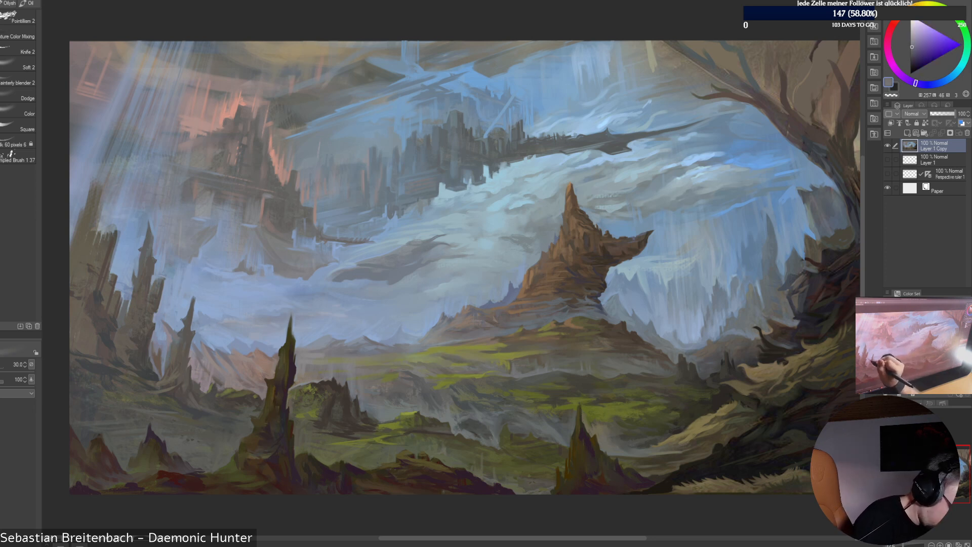
{"action": "left_click", "coordinate": [182, 347], "text": "alt"}
{"action": "left_click", "coordinate": [180, 346], "text": "alt"}
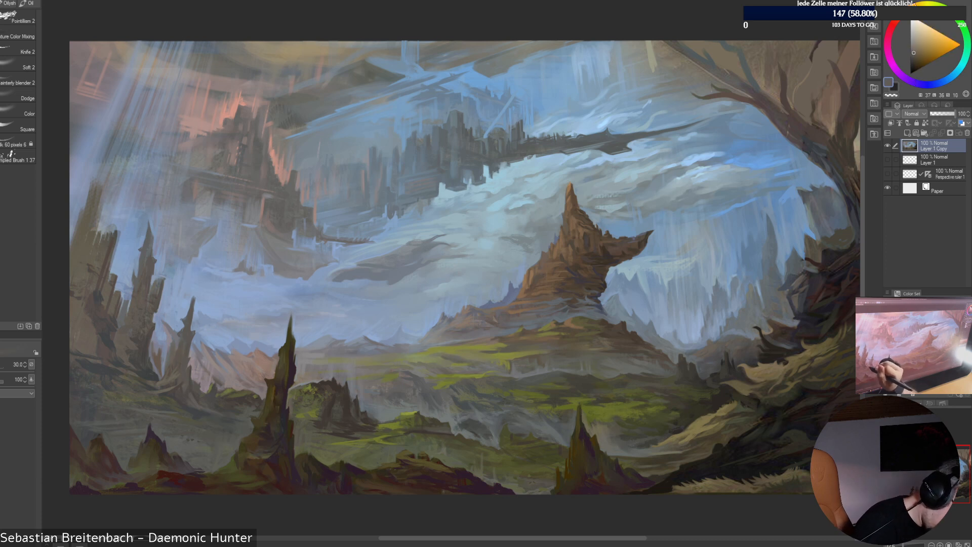
{"action": "left_click", "coordinate": [179, 344], "text": "alt"}
{"action": "left_click", "coordinate": [156, 381], "text": "alt"}
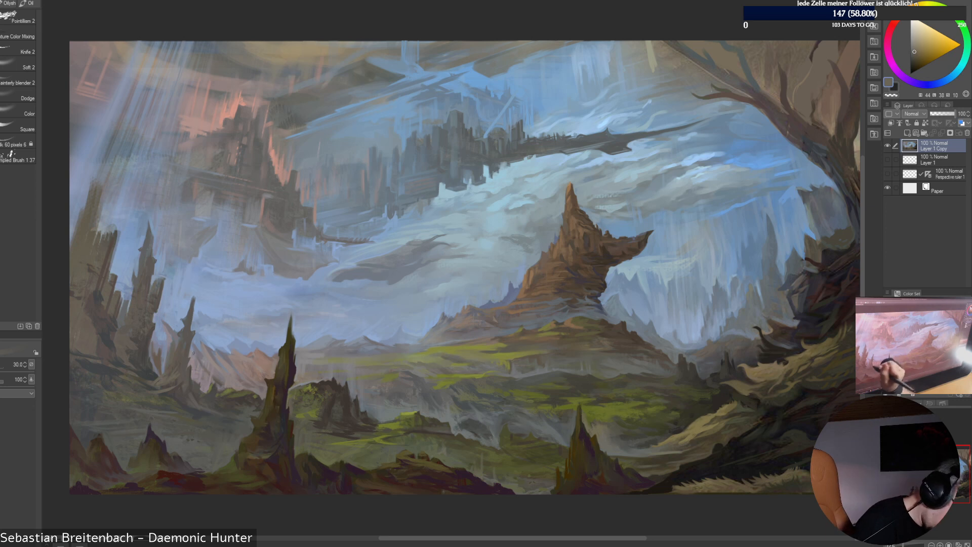
{"action": "left_click", "coordinate": [168, 366], "text": "alt"}
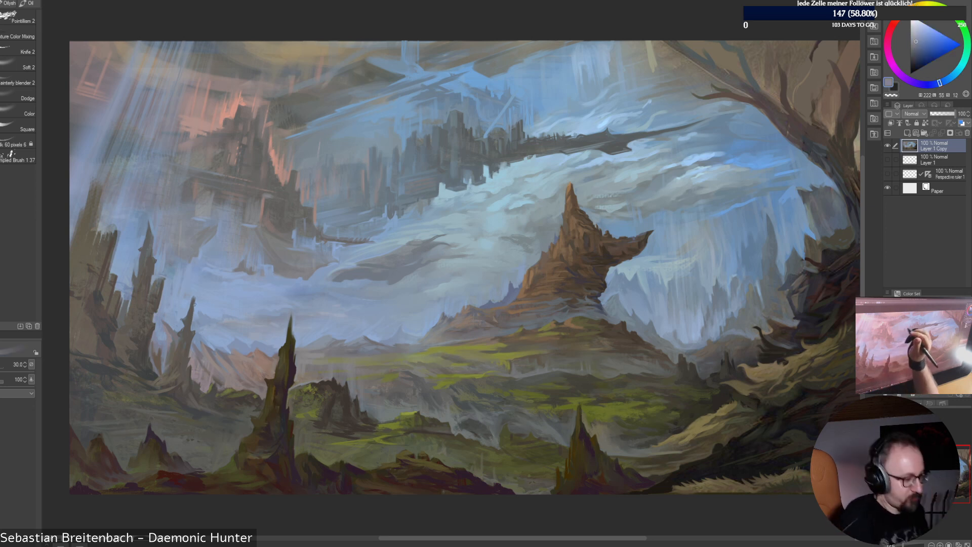
Enlarge the brush to 35 and blend the mist around the hazy rock spires with sampled light blues
{"action": "key", "text": "]"}
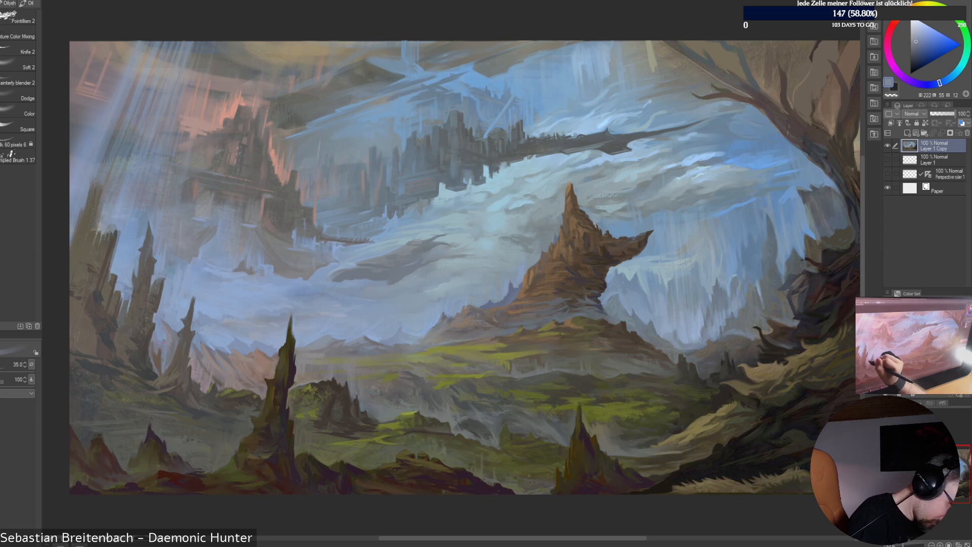
{"action": "left_click", "coordinate": [167, 323], "text": "alt"}
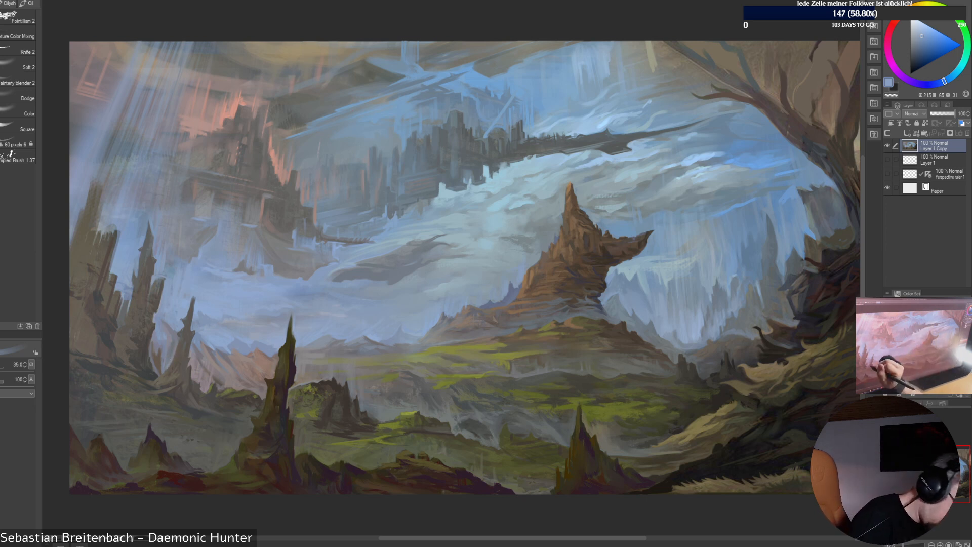
{"action": "left_click", "coordinate": [167, 368], "text": "alt"}
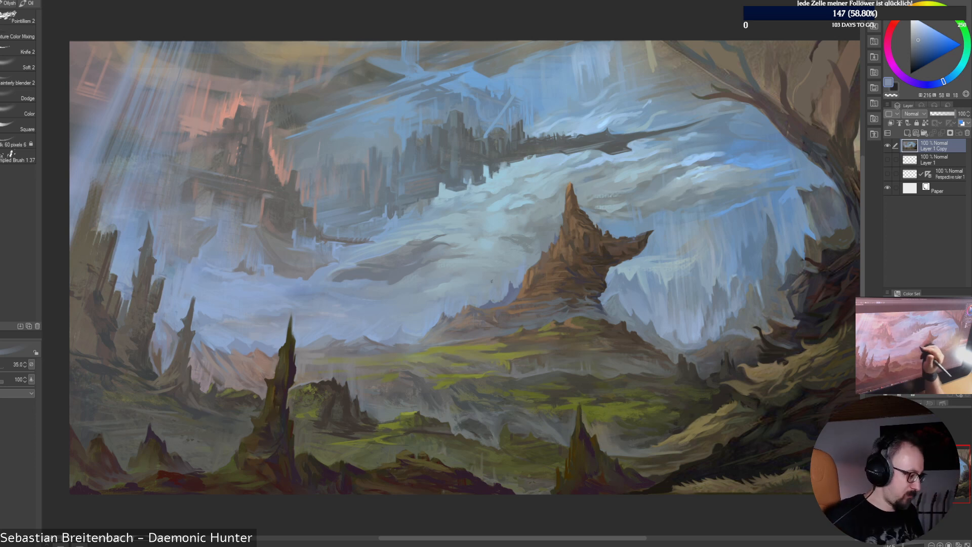
{"action": "left_click", "coordinate": [119, 231], "text": "alt"}
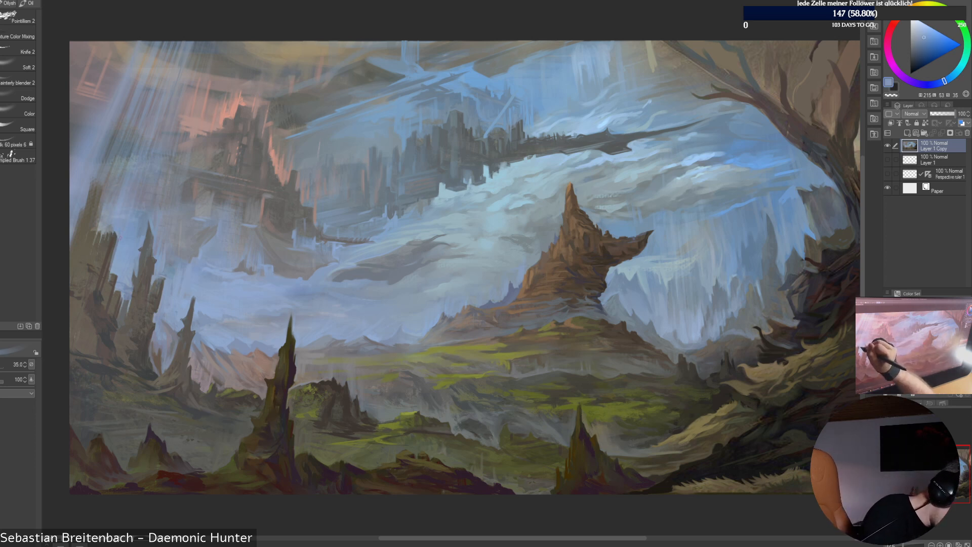
Refine the edges of the leftmost hazy rock pillars with sampled grey-browns and misty blues at brush size 35
{"action": "left_click", "coordinate": [109, 224], "text": "alt"}
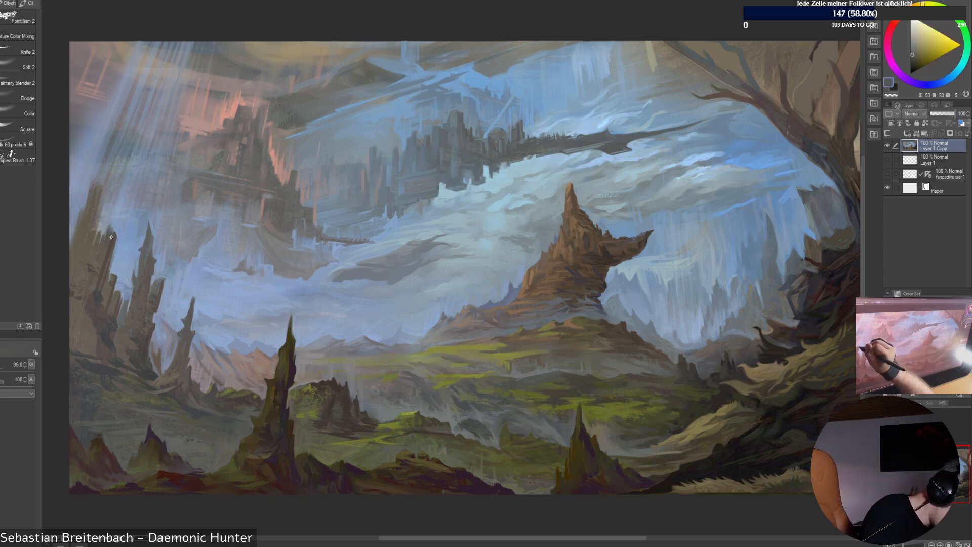
{"action": "left_click", "coordinate": [114, 245], "text": "alt"}
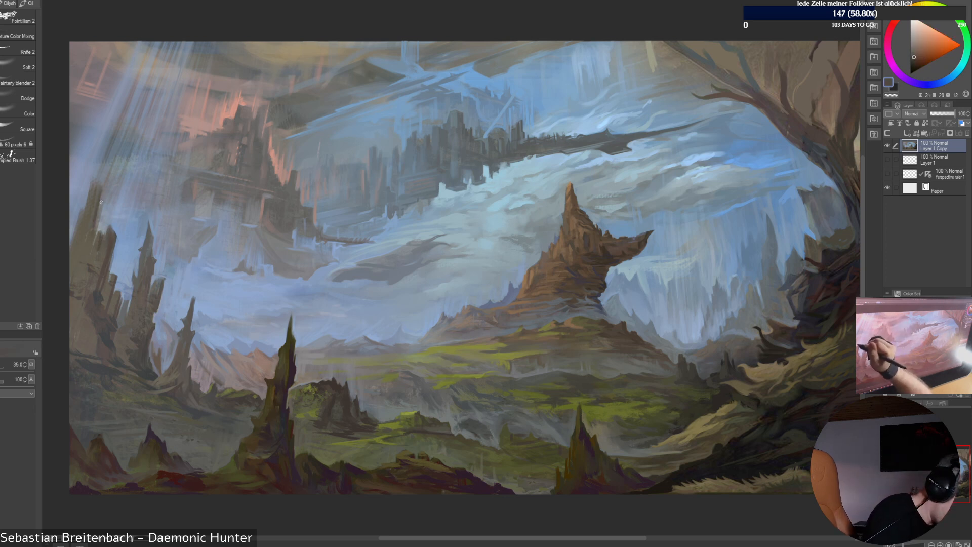
{"action": "left_click", "coordinate": [94, 215], "text": "alt"}
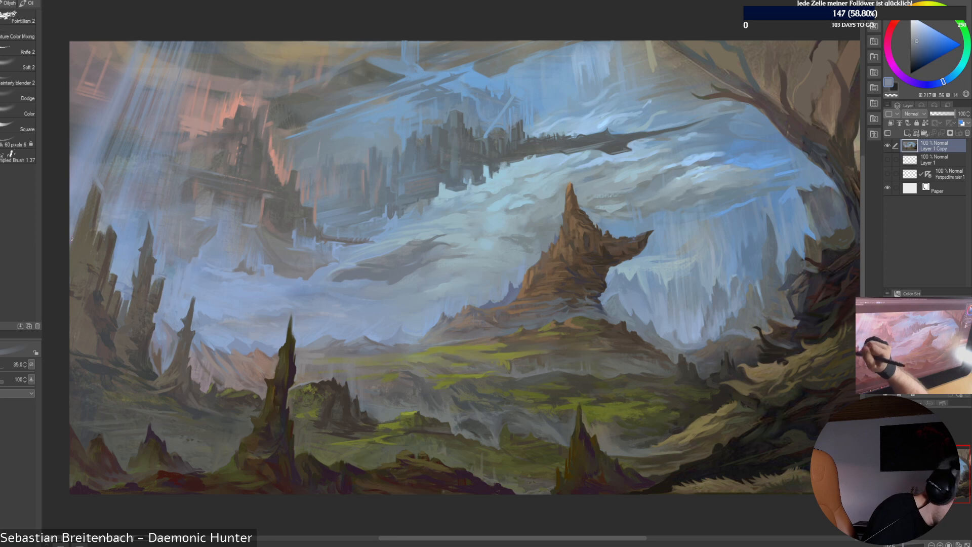
{"action": "left_click", "coordinate": [87, 217], "text": "alt"}
{"action": "left_click_drag", "start_coordinate": [83, 209], "coordinate": [71, 241]}
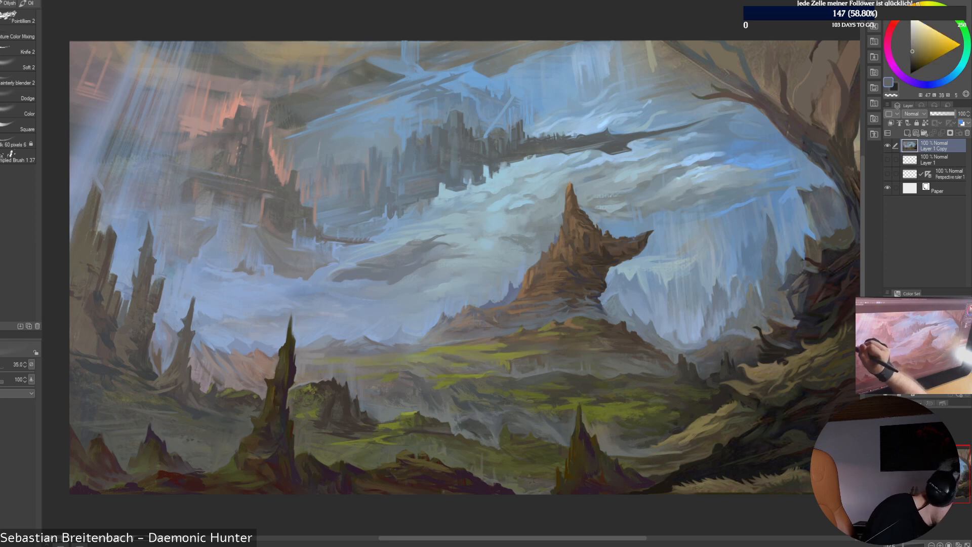
{"action": "left_click", "coordinate": [81, 203], "text": "alt"}
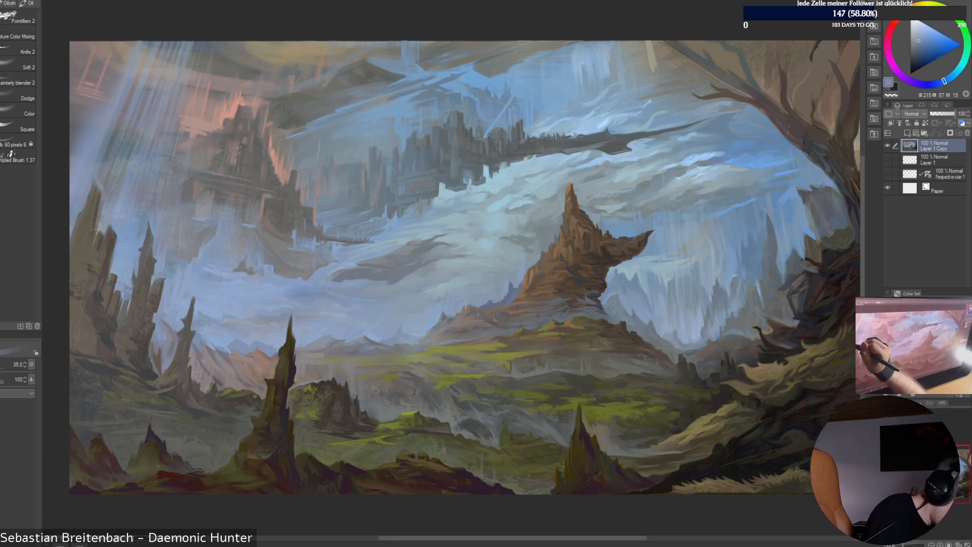
Touch up the narrow spire beside the leftmost rock pillars and the gap at its base with sampled muted greys and browns
{"action": "left_click", "coordinate": [141, 292], "text": "alt"}
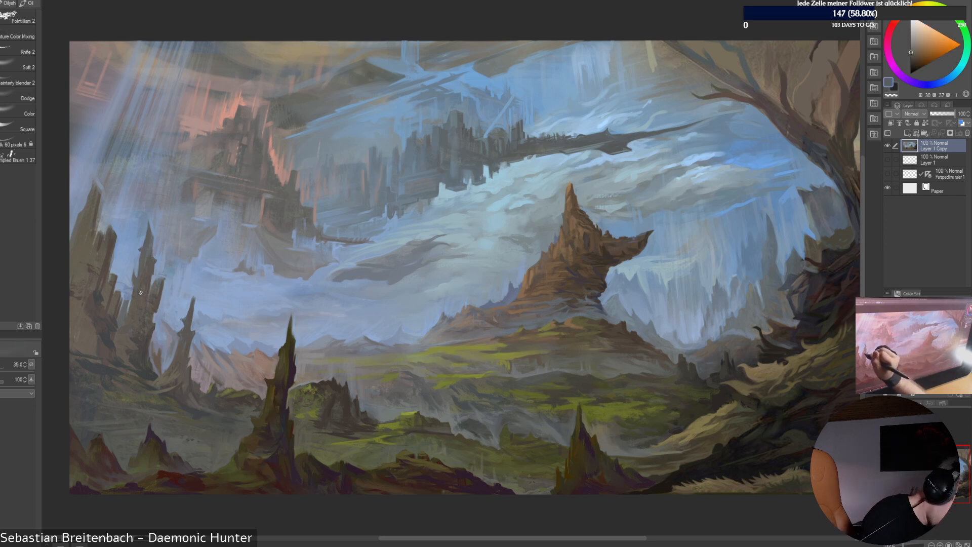
{"action": "left_click", "coordinate": [127, 291], "text": "alt"}
{"action": "left_click", "coordinate": [122, 319], "text": "alt"}
{"action": "left_click", "coordinate": [121, 334], "text": "alt"}
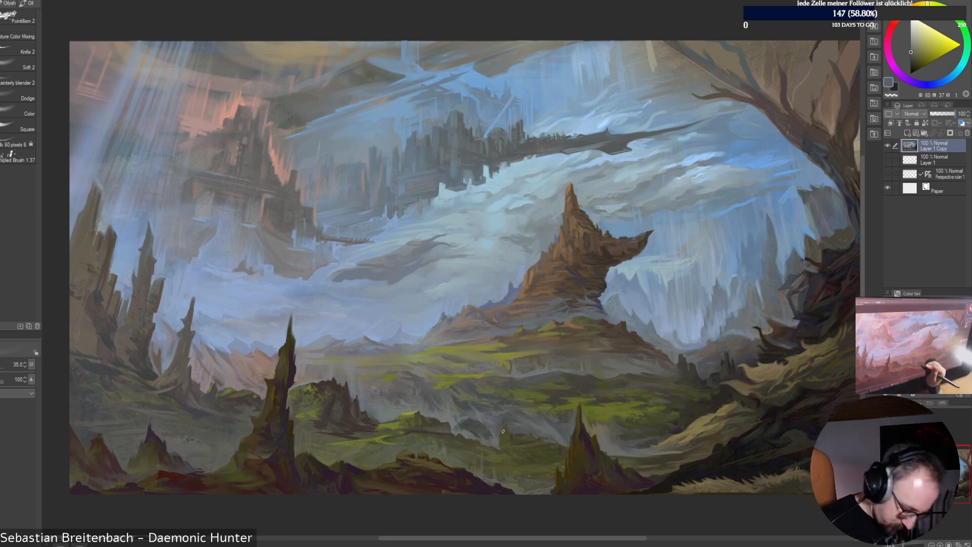
Blend the mist over the lower meadow and the hazy sky above the horizon with sampled pale blues at brush size 35
{"action": "left_click", "coordinate": [478, 440], "text": "alt"}
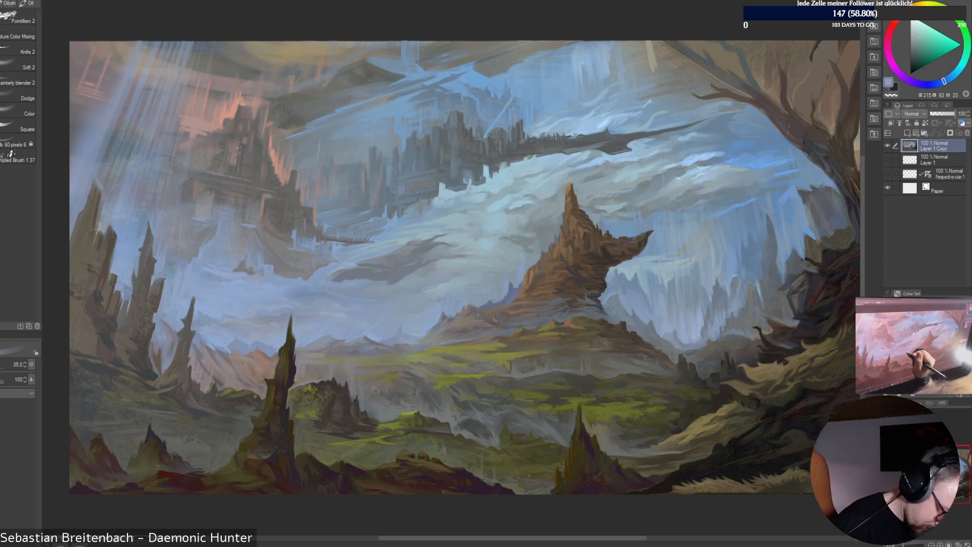
{"action": "left_click", "coordinate": [398, 327], "text": "alt"}
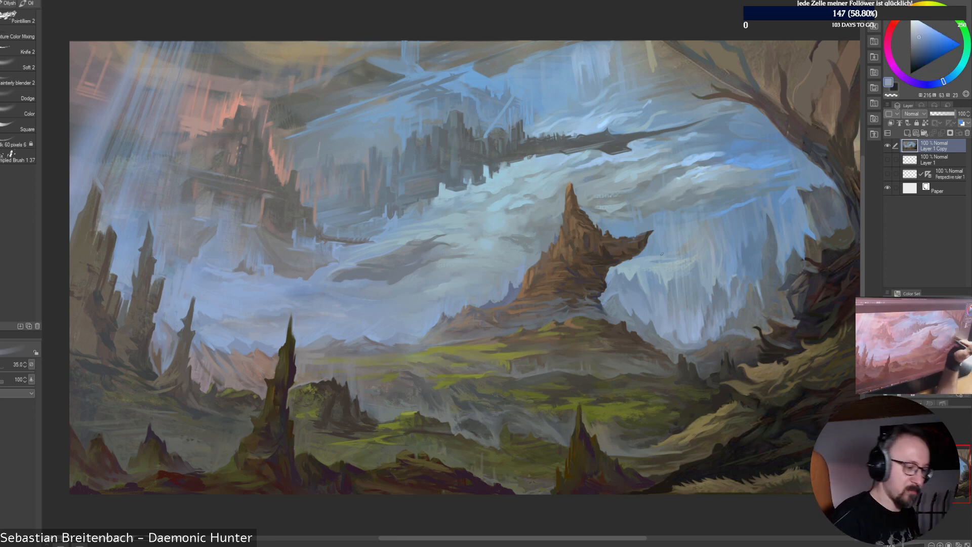
{"action": "left_click", "coordinate": [393, 282], "text": "alt"}
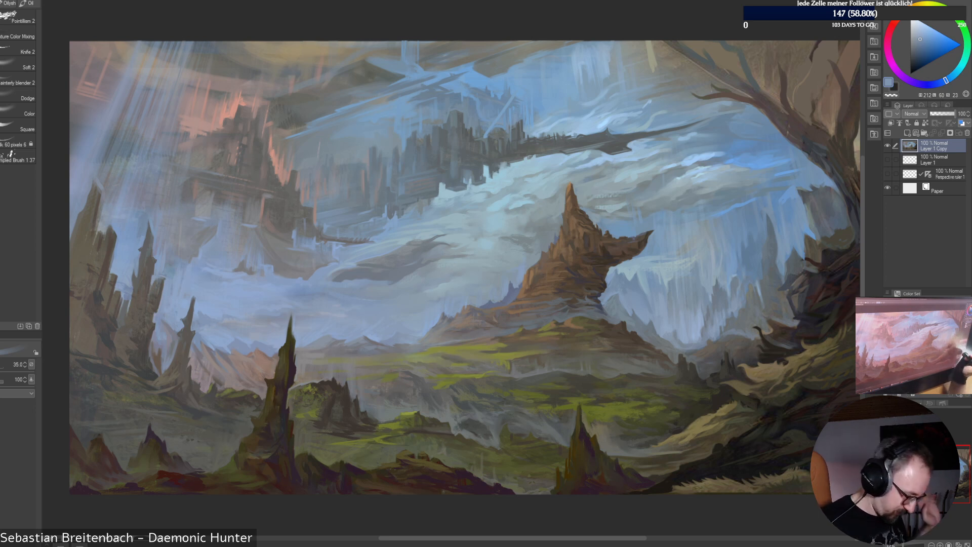
Touch up the mossy rock mound behind the tall foreground spire with sampled olive and dark greens at brush size 35
{"action": "left_click", "coordinate": [306, 411], "text": "alt"}
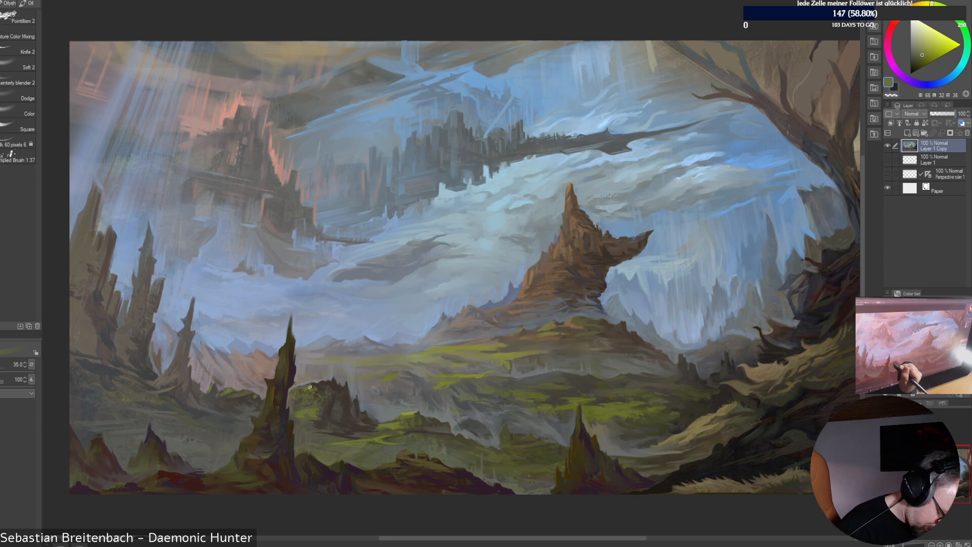
{"action": "left_click", "coordinate": [309, 387], "text": "alt"}
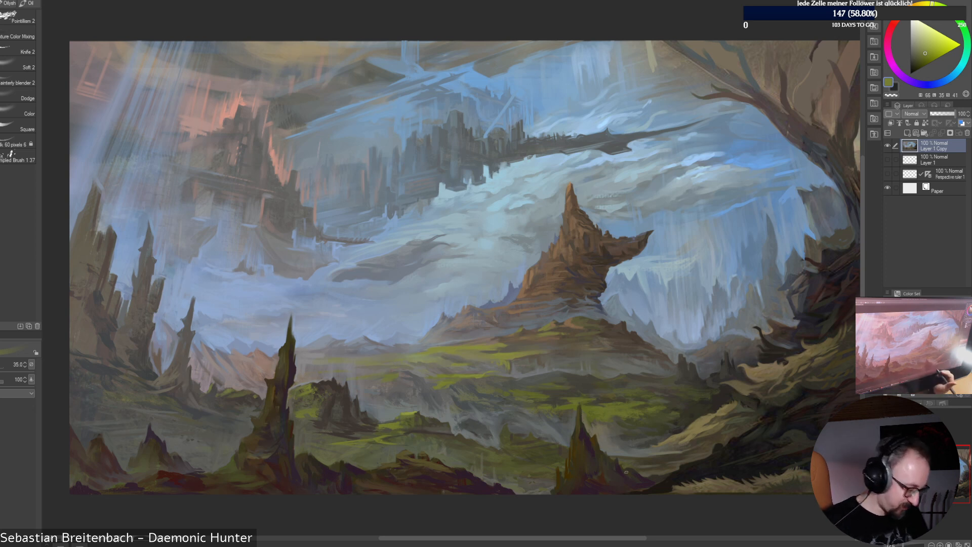
{"action": "left_click", "coordinate": [240, 398], "text": "alt"}
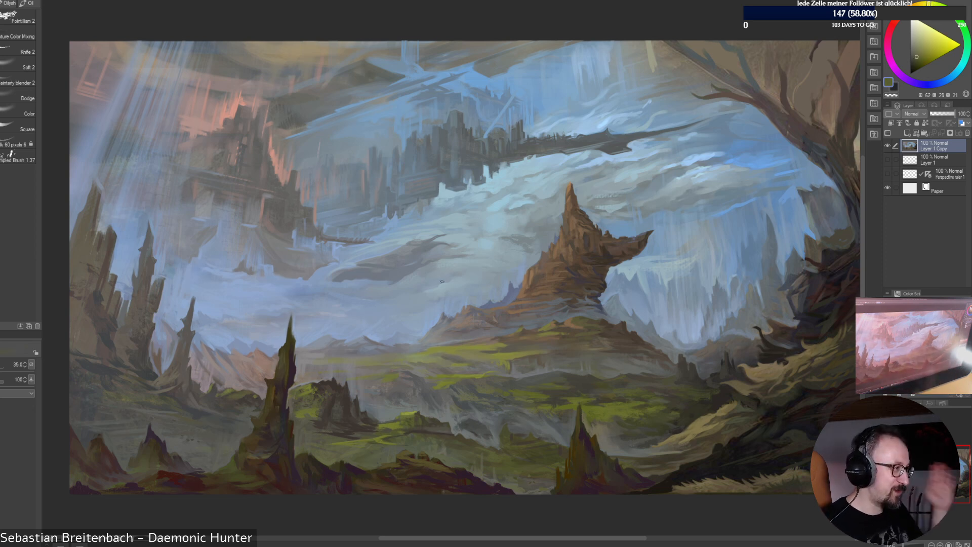
Refine the far meadow edge at the foot of the central rock with sampled olive green, grey-blue and muted grey-brown
{"action": "left_click", "coordinate": [449, 348], "text": "alt"}
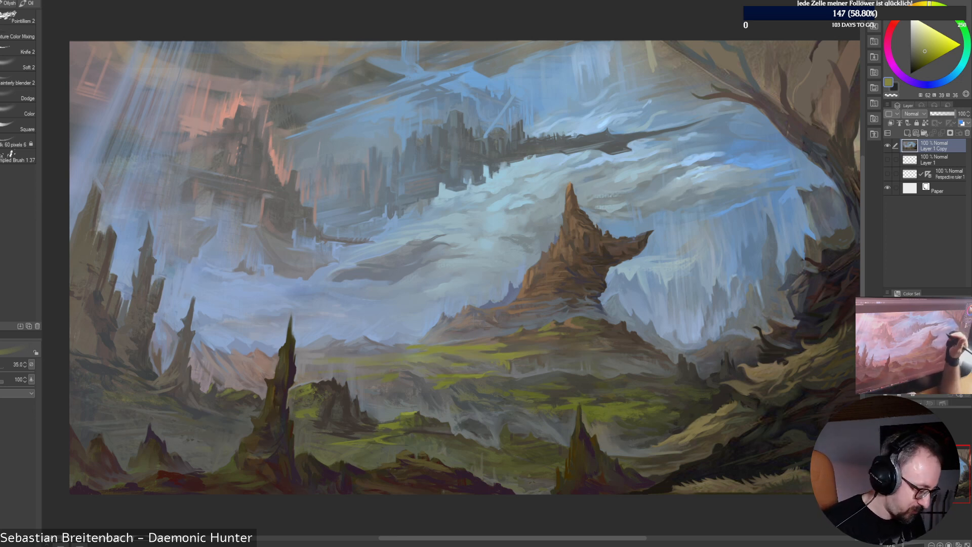
{"action": "left_click", "coordinate": [411, 350], "text": "alt"}
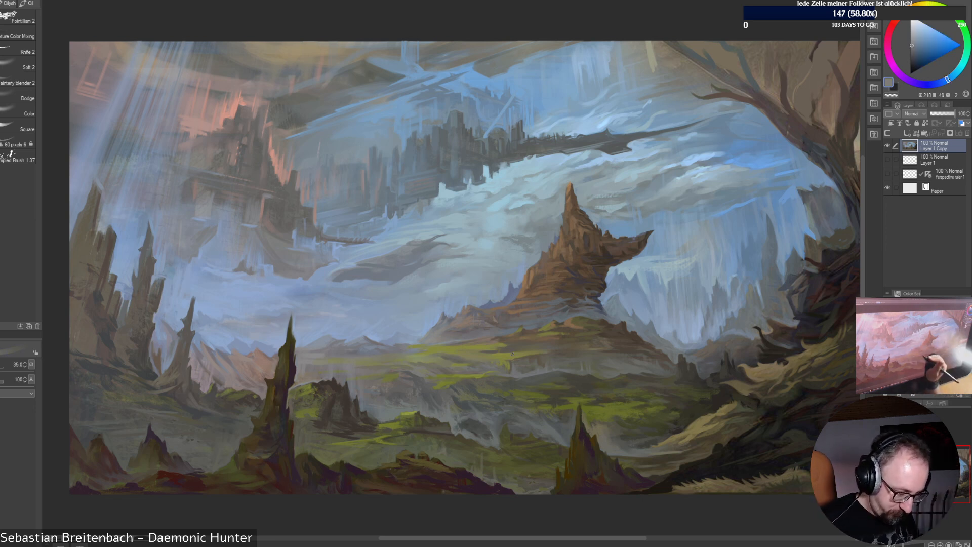
{"action": "left_click", "coordinate": [512, 354], "text": "alt"}
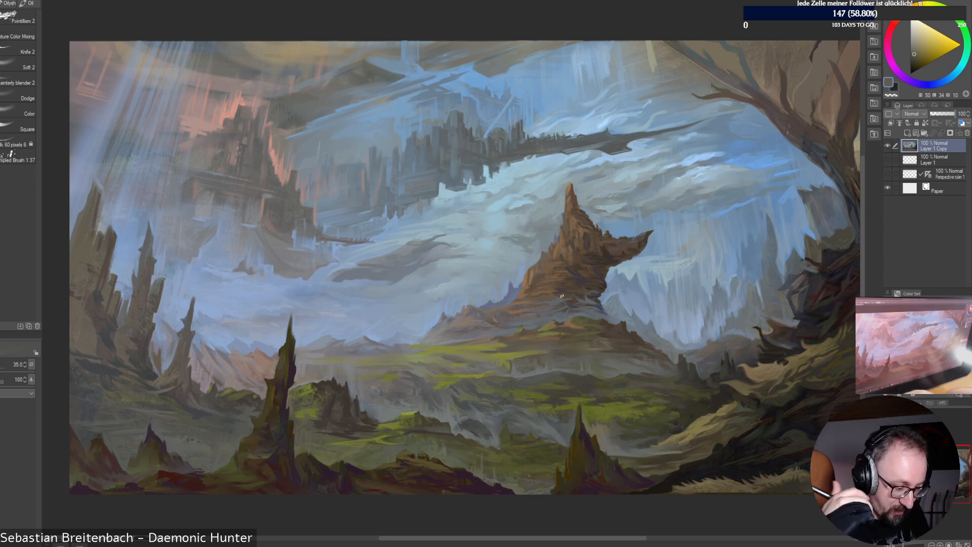
Blend the haze along the central rock's long slope with sampled grey-blues at brush size 35, and save the painting
{"action": "left_click", "coordinate": [487, 300], "text": "alt"}
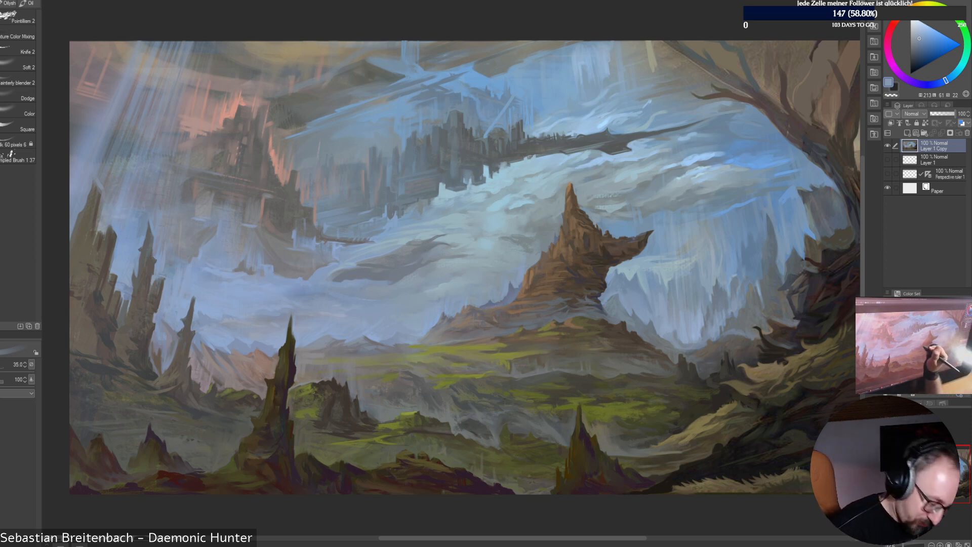
{"action": "left_click", "coordinate": [514, 296], "text": "alt"}
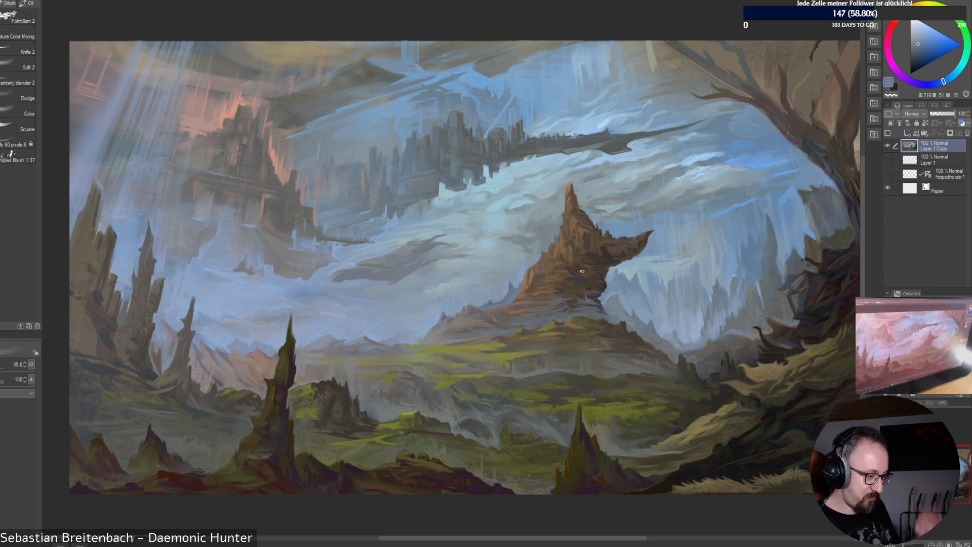
{"action": "left_click", "coordinate": [2, 2]}
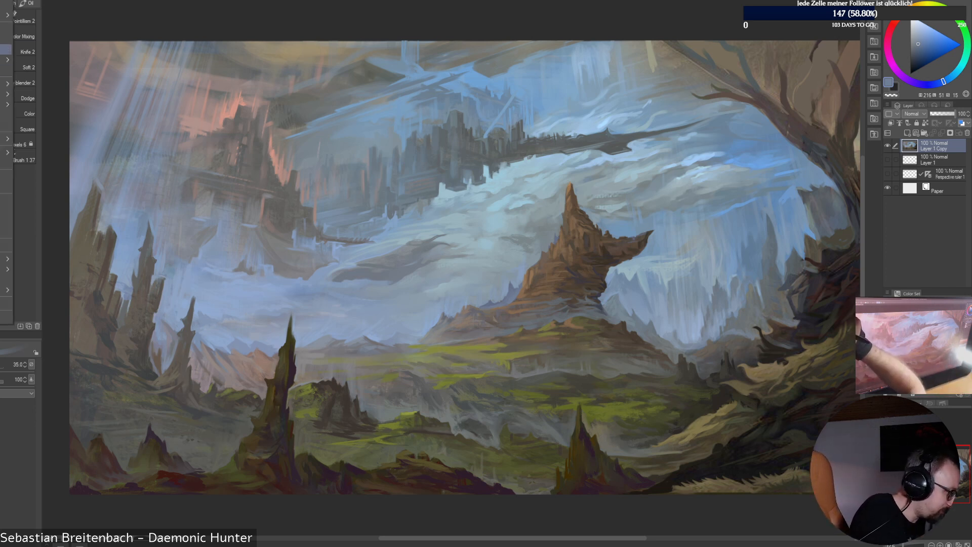
{"action": "left_click", "coordinate": [5, 39]}
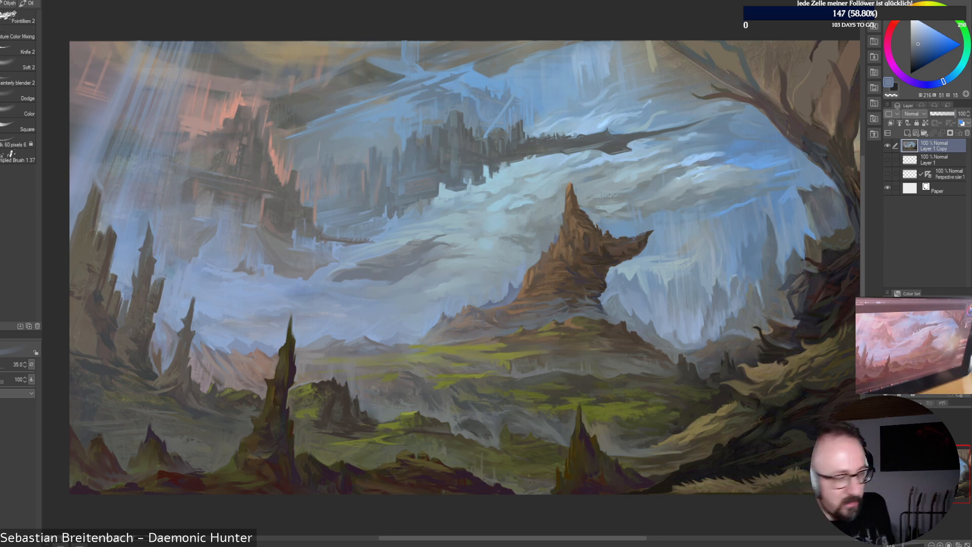